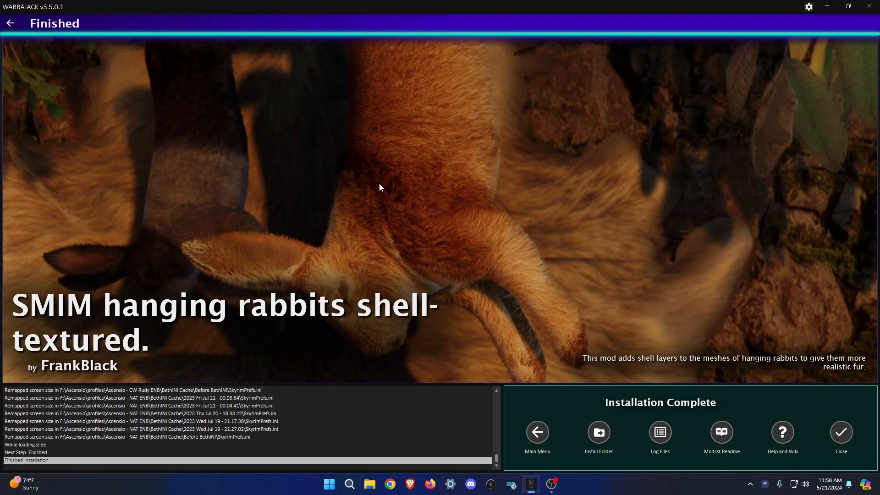
Open the finished Ascensio install folder on F: in File Explorer and move its window into view.
click(599, 433)
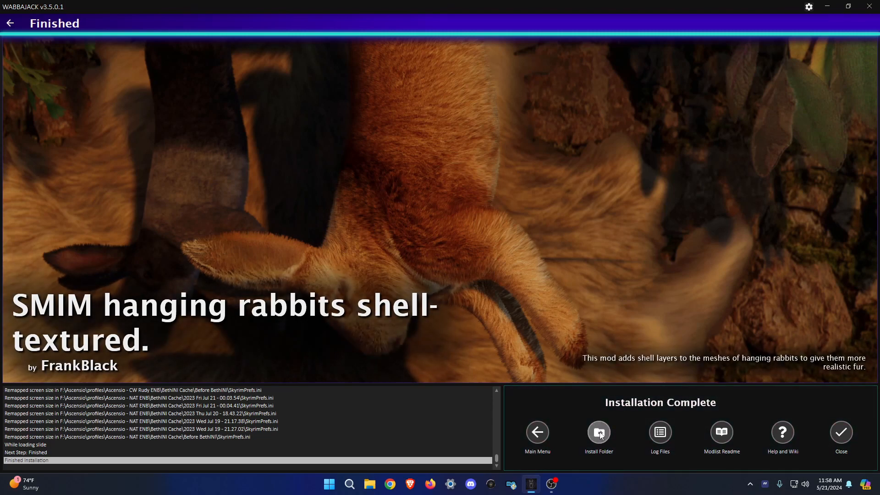
drag(374, 118, 405, 104)
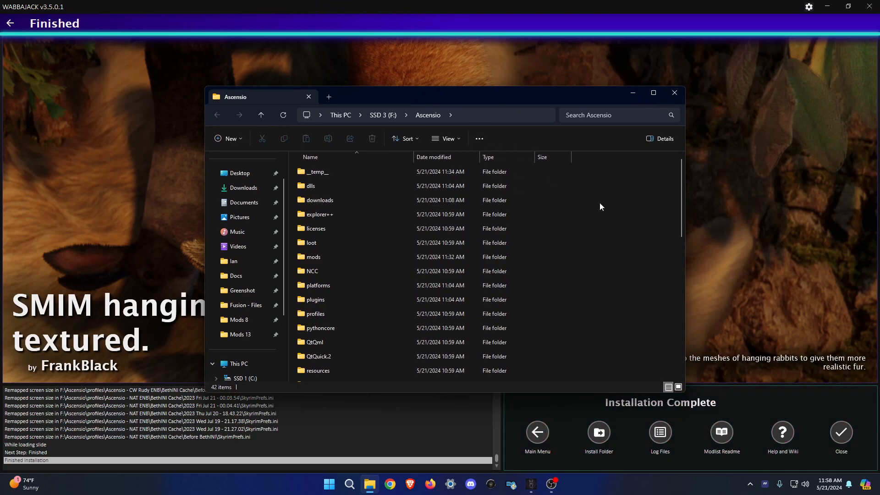
Close Wabbajack, open the profiles folder, and snap a second Explorer window beside it.
click(870, 7)
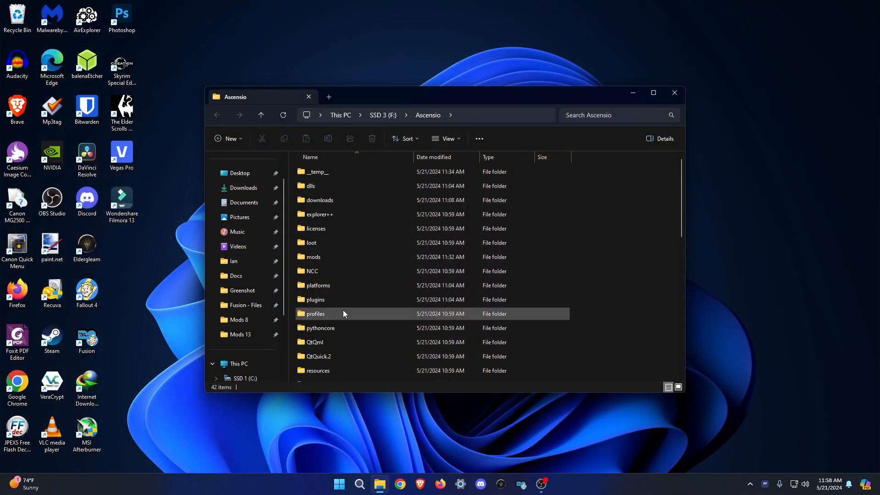
double_click(318, 314)
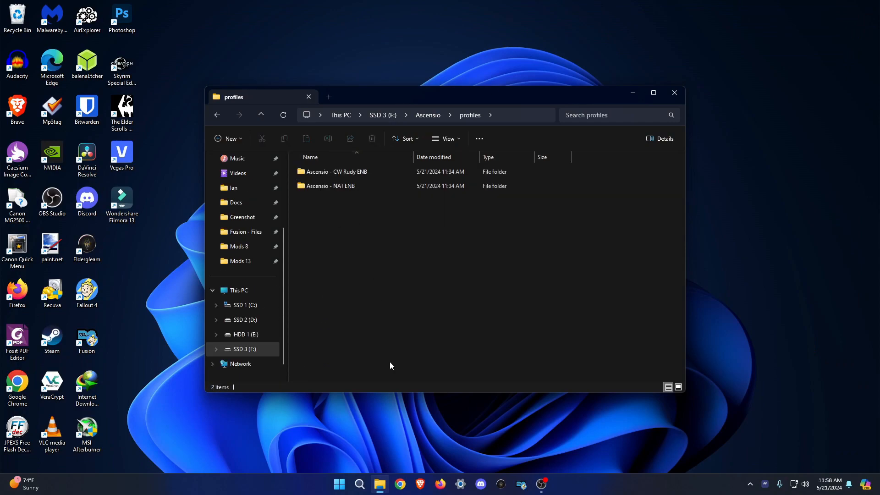
right_click(386, 485)
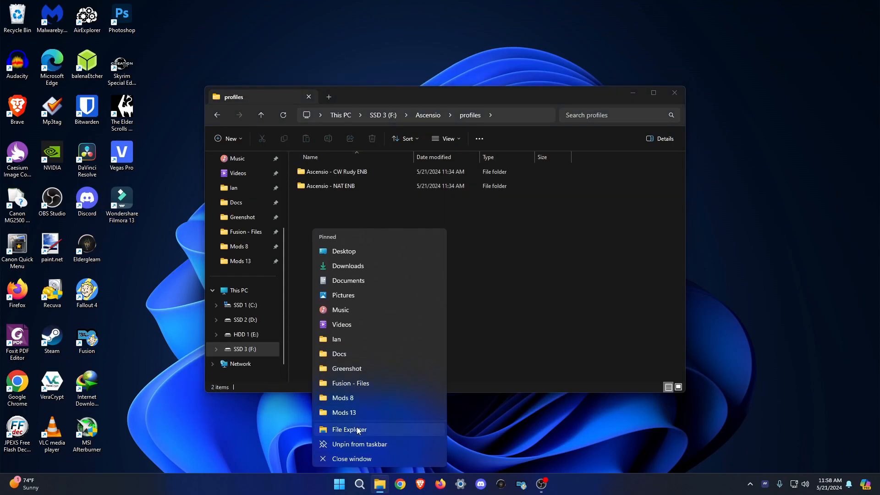
click(360, 429)
drag(429, 123, 834, 43)
drag(458, 5, 879, 142)
click(306, 151)
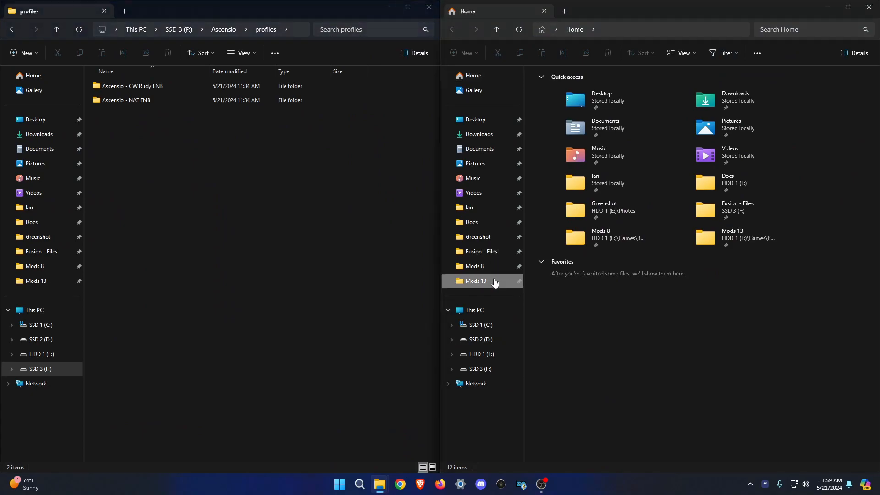
Browse the second window through the Ascensio folder and Mods 12 to end on Mods 13.
click(476, 281)
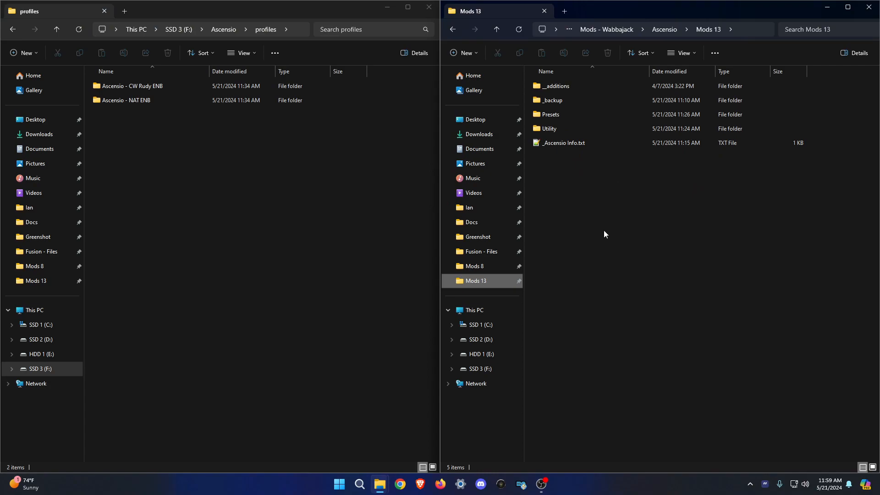
click(664, 29)
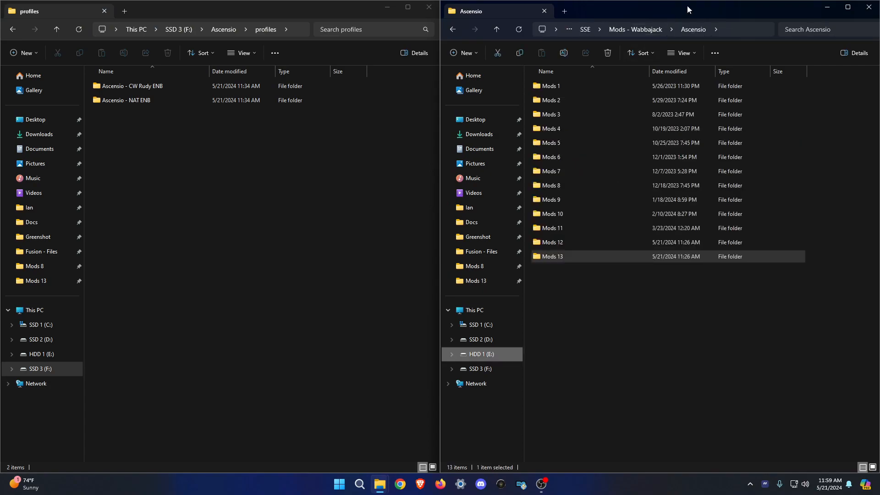
click(638, 29)
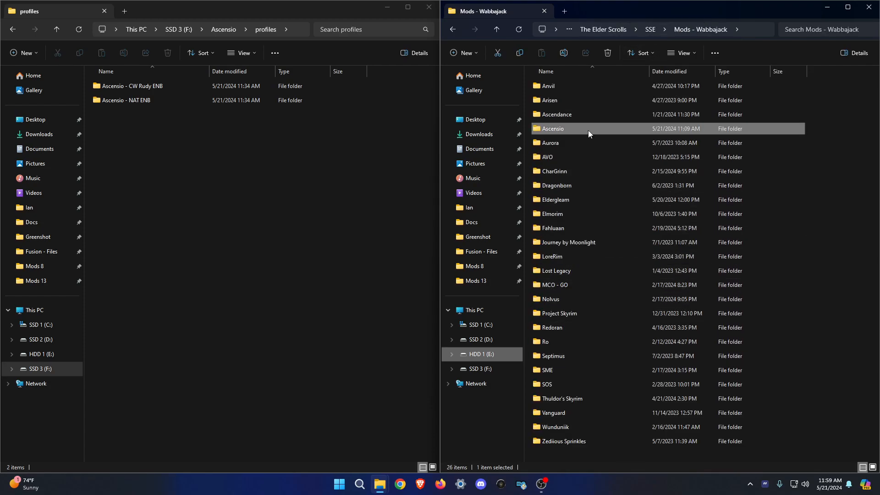
double_click(560, 130)
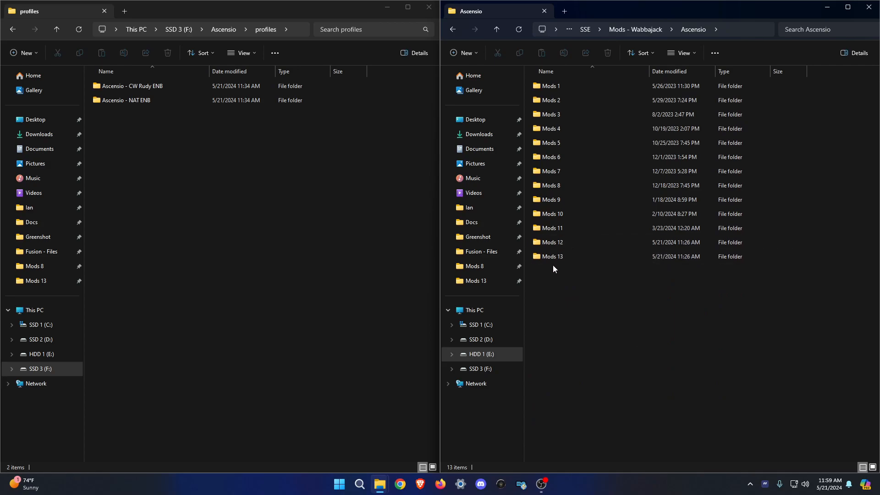
double_click(560, 243)
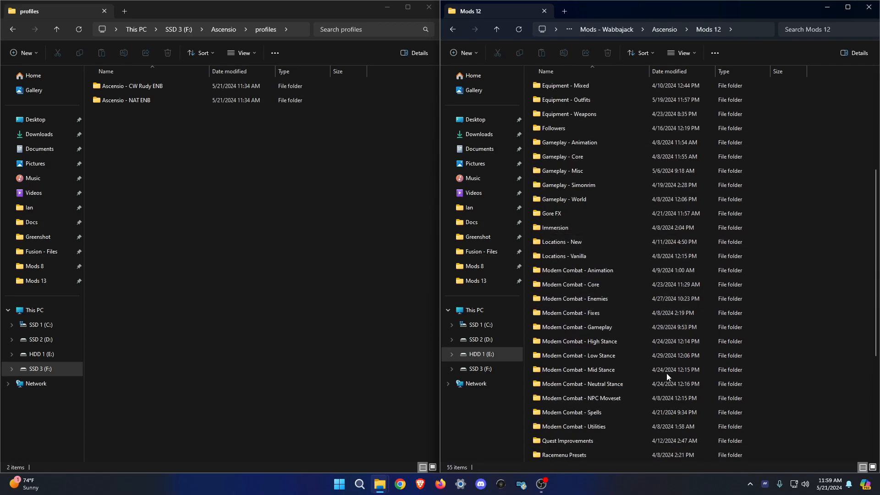
scroll(667, 370, down, 5)
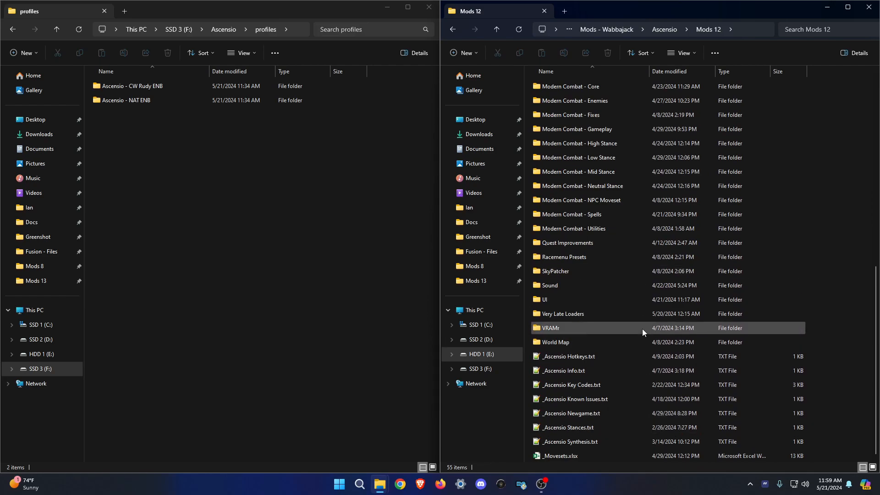
scroll(637, 312, up, 8)
click(664, 29)
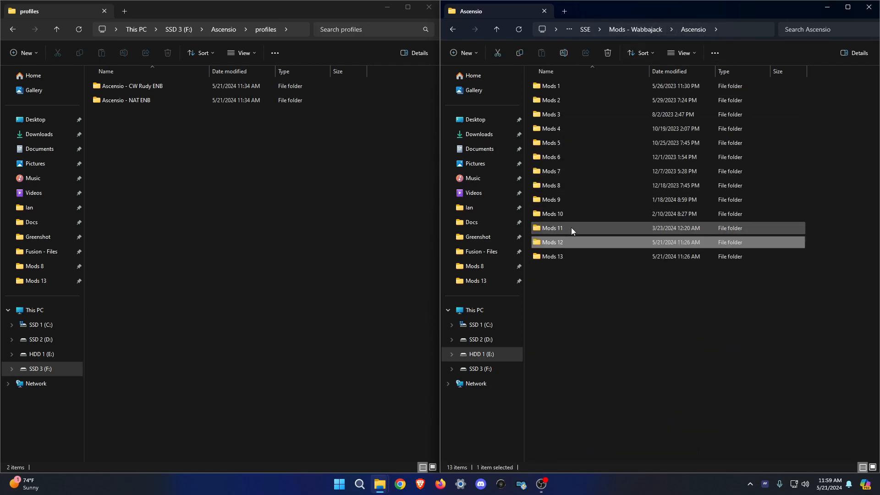
double_click(557, 259)
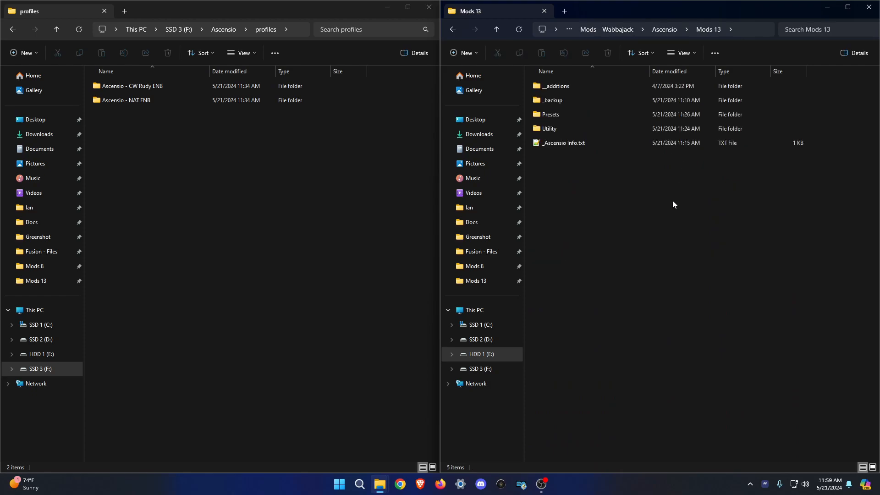
Delete the two old profile folders in Mods 13's _backup and select both installed ENB profile folders.
double_click(554, 101)
drag(606, 129, 502, 3)
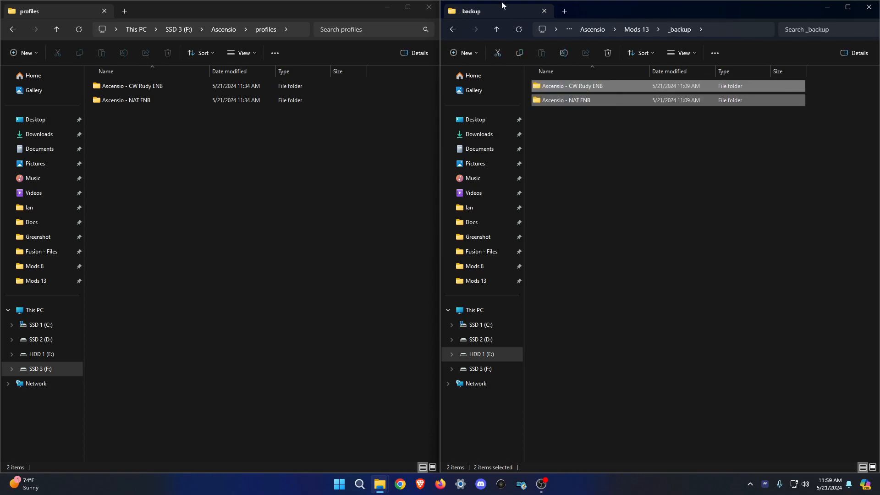
key(Delete)
drag(179, 151, 654, 140)
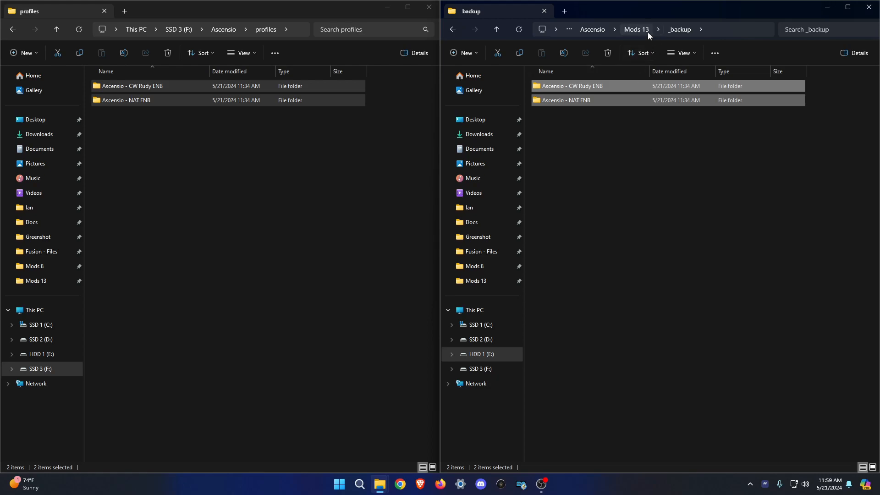
Check Mods 12's _modded backup and DynDOLOD Output folders, then return to Mods 13.
click(199, 111)
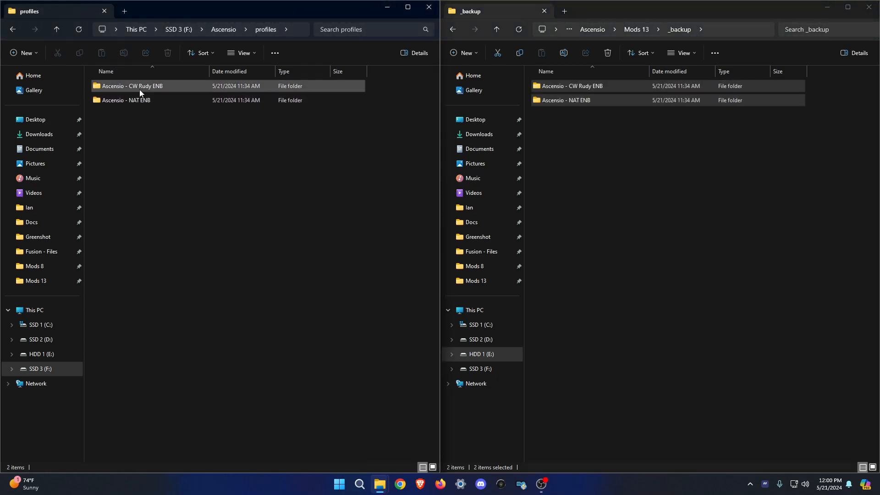
click(597, 30)
double_click(579, 241)
double_click(564, 128)
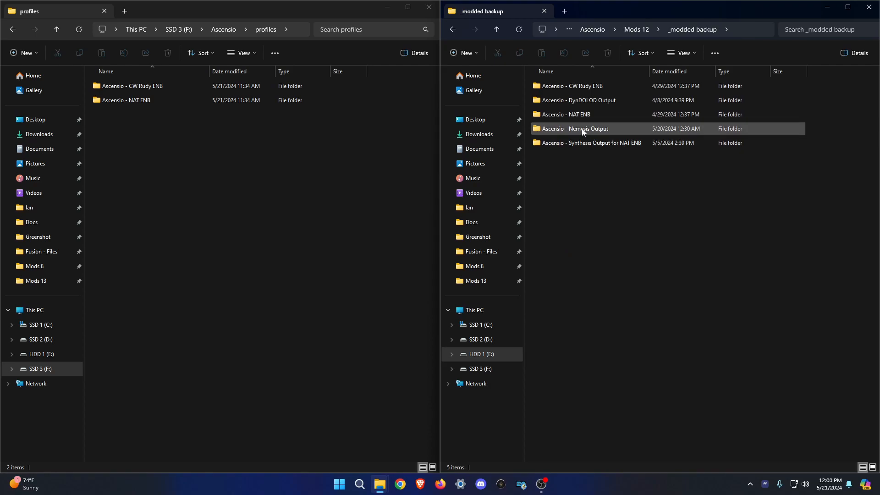
double_click(578, 100)
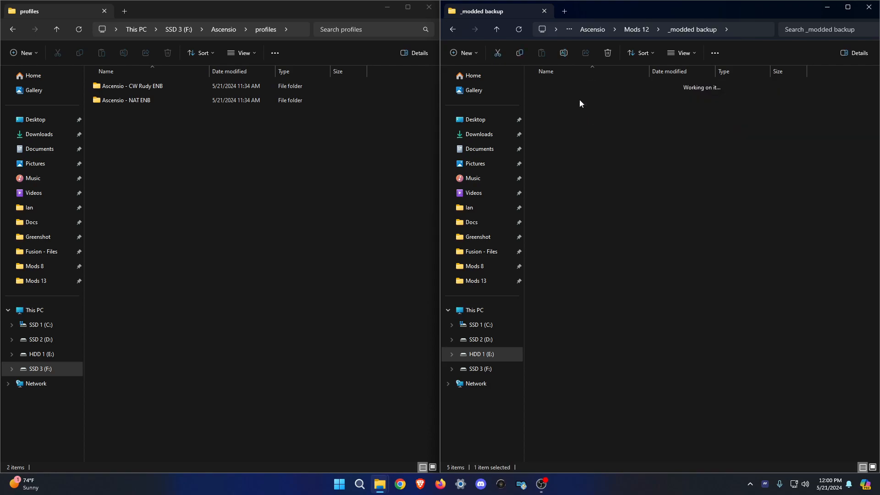
click(604, 32)
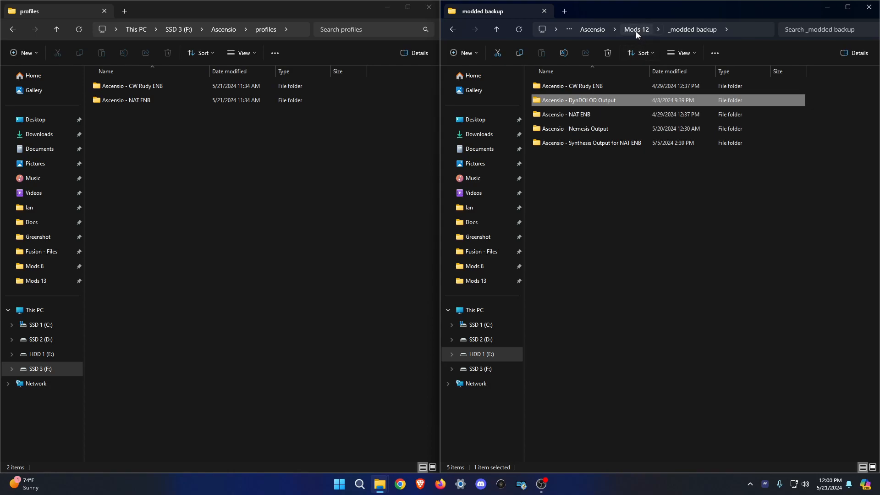
click(596, 29)
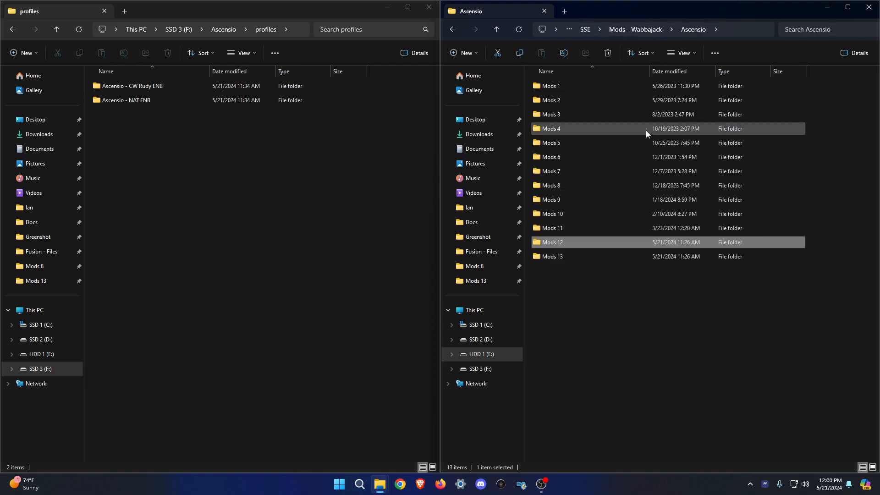
double_click(571, 258)
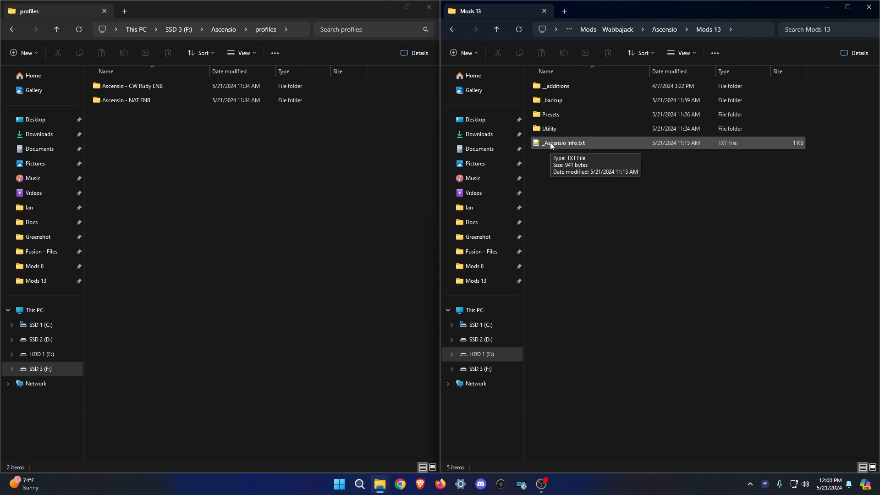
Read _Ascensio Info.txt in Notepad++, marking the 'For annoyance, disable:' and Race Menu Player Rotation lines.
double_click(571, 143)
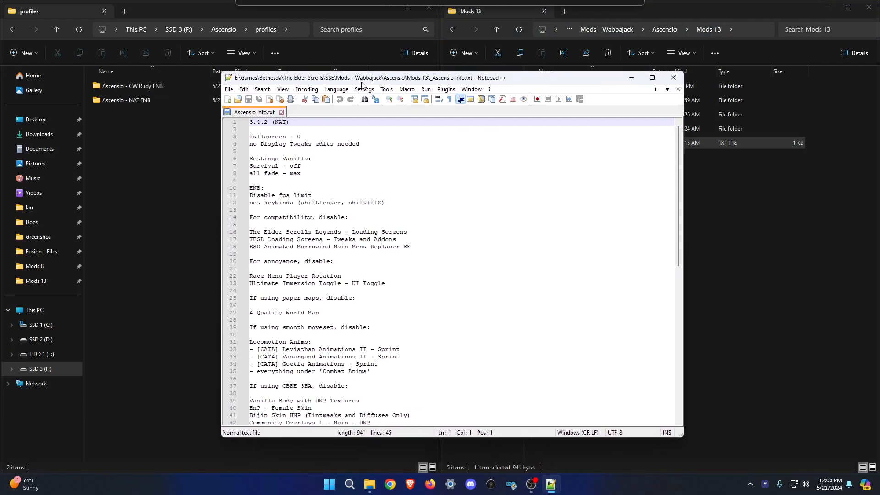
scroll(424, 299, down, 7)
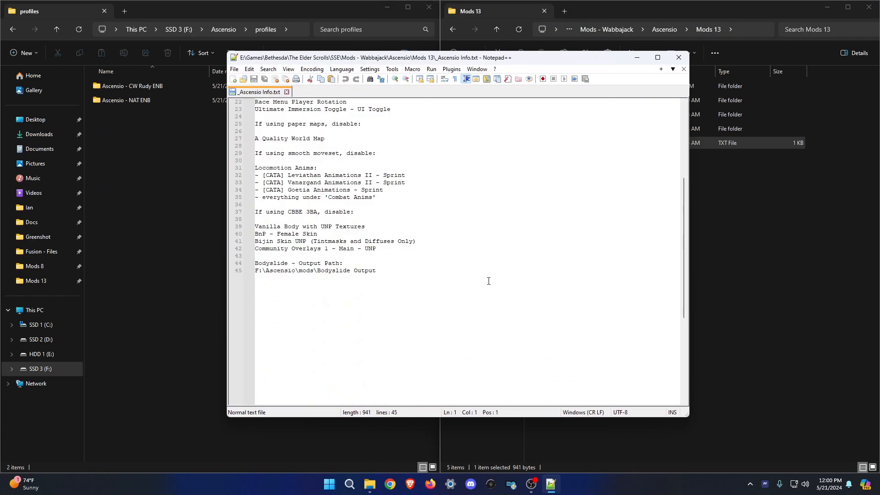
scroll(489, 281, up, 7)
click(468, 241)
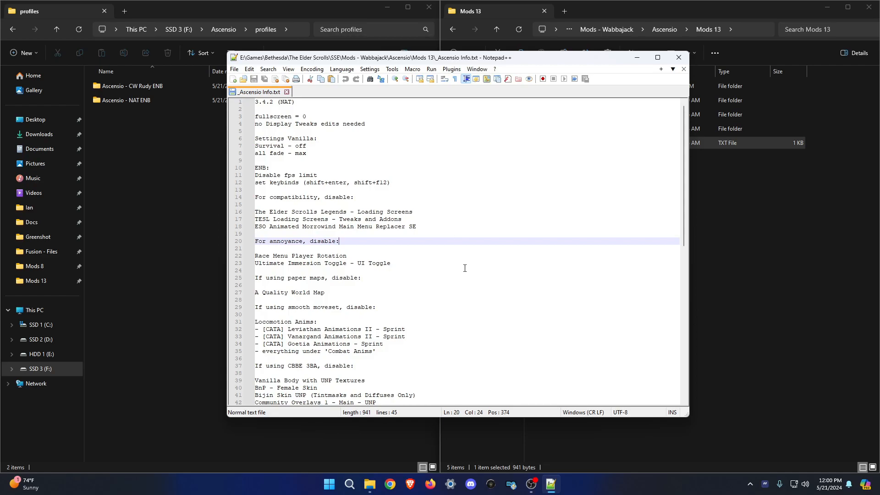
scroll(465, 268, down, 2)
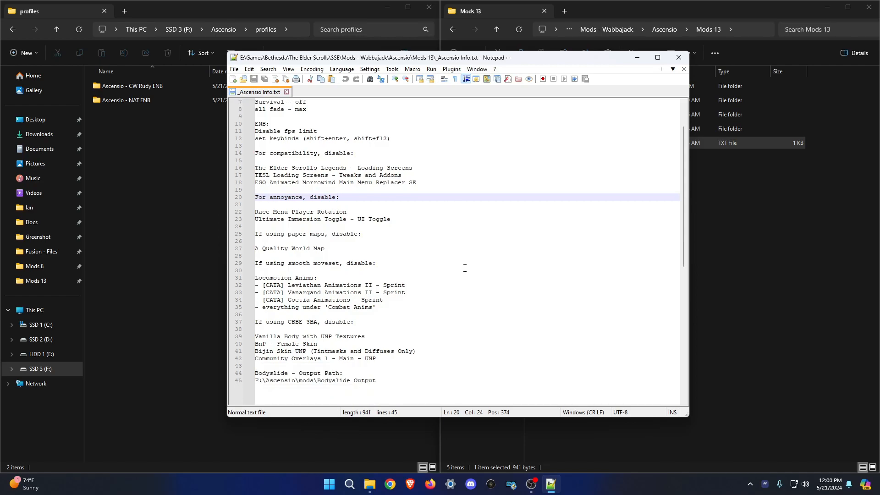
scroll(465, 268, up, 2)
mouse_move(467, 58)
mouse_down()
mouse_move(480, 59)
mouse_move(468, 59)
mouse_up()
click(404, 256)
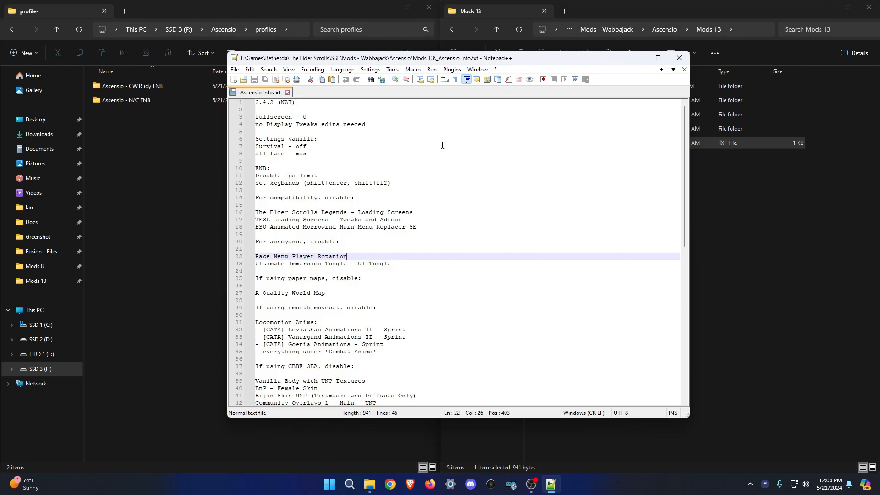
Go up to the Ascensio install folder and select ModOrganizer.exe.
click(225, 30)
scroll(192, 312, down, 4)
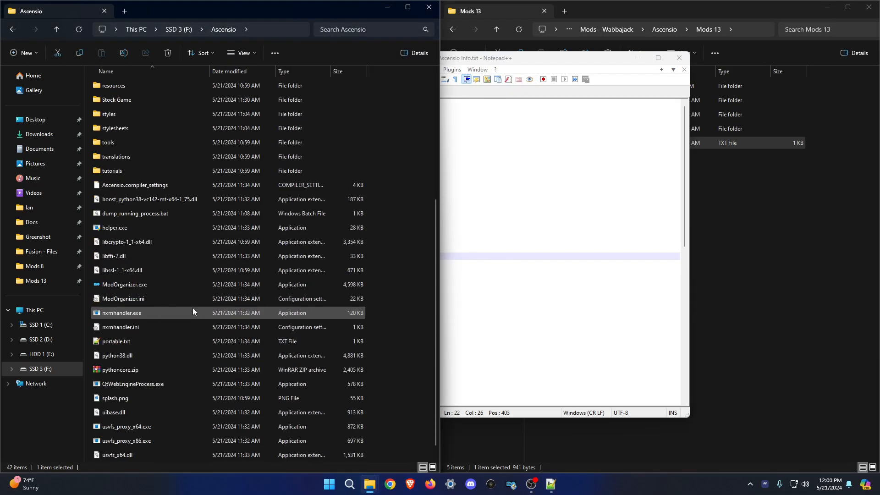
scroll(193, 312, down, 1)
click(118, 275)
Launch ModOrganizer.exe from F:\Ascensio to load the Ascensio modlist.
double_click(103, 270)
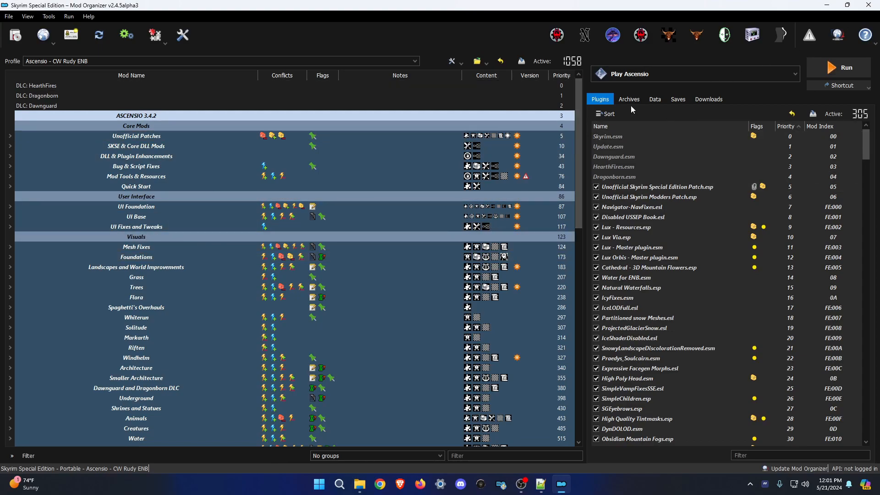
Switch to the Ascensio - NAT ENB profile, keeping Play Ascensio and the NAT.ENB performance edits mod.
click(138, 61)
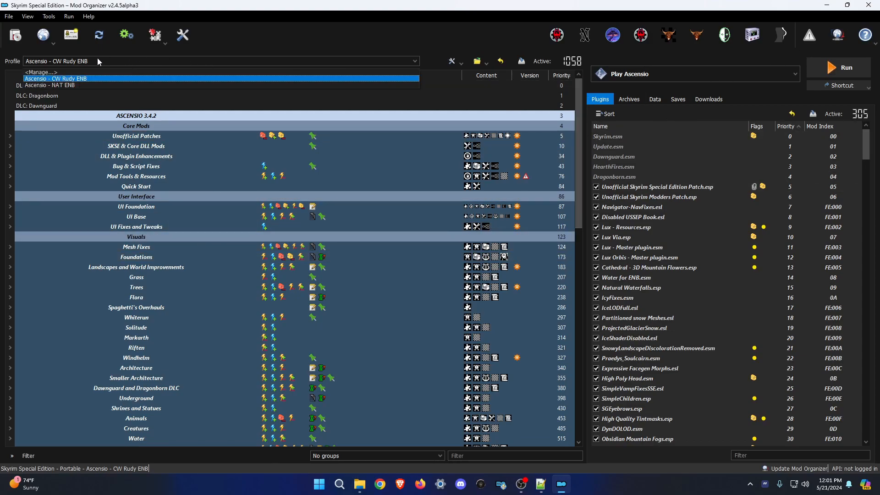
click(33, 89)
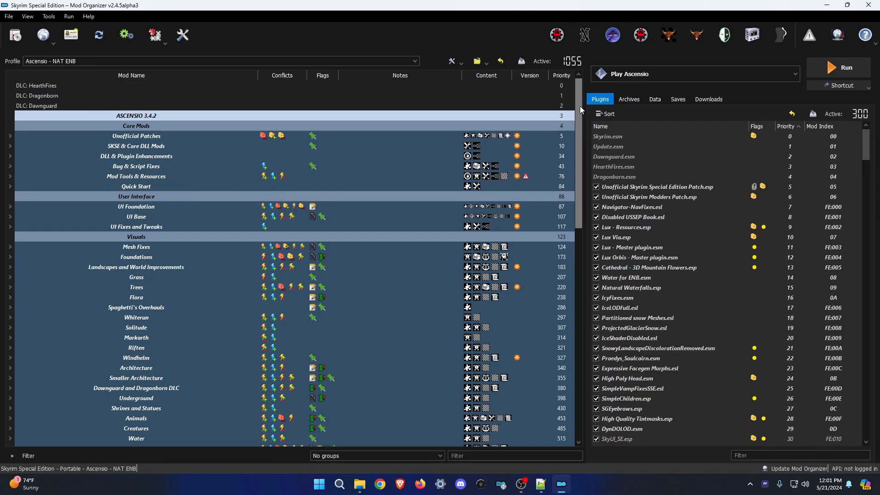
drag(579, 106, 601, 439)
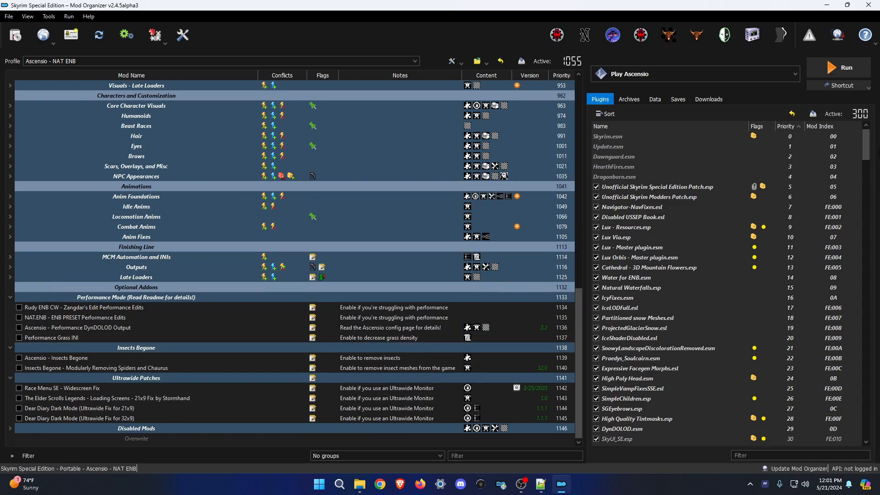
drag(867, 145, 867, 419)
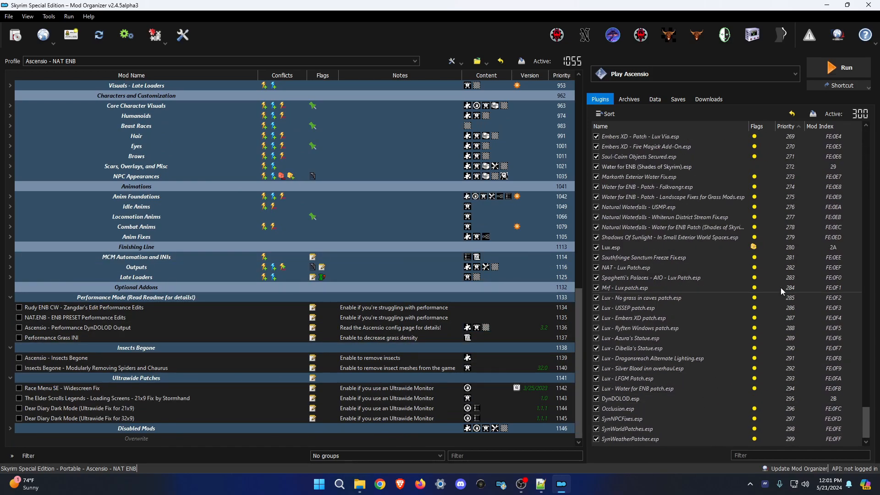
click(665, 75)
click(665, 75)
click(676, 99)
click(604, 99)
click(660, 75)
scroll(675, 197, down, 3)
scroll(675, 216, up, 3)
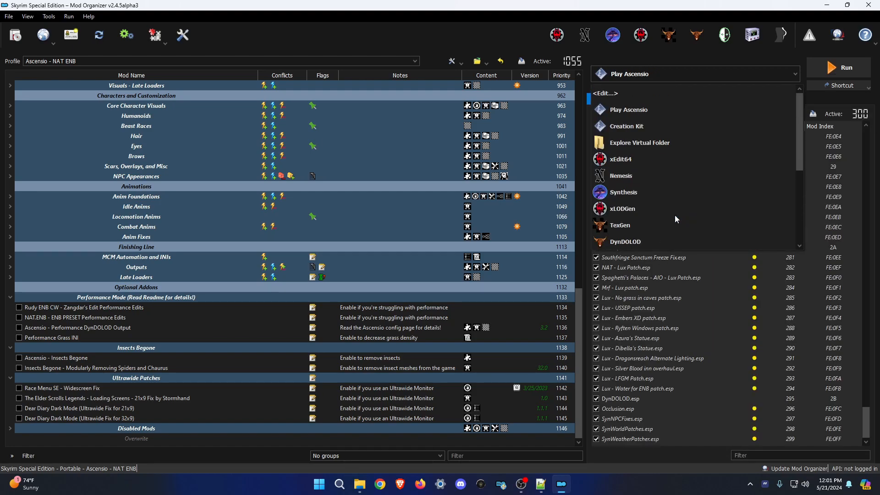
click(637, 111)
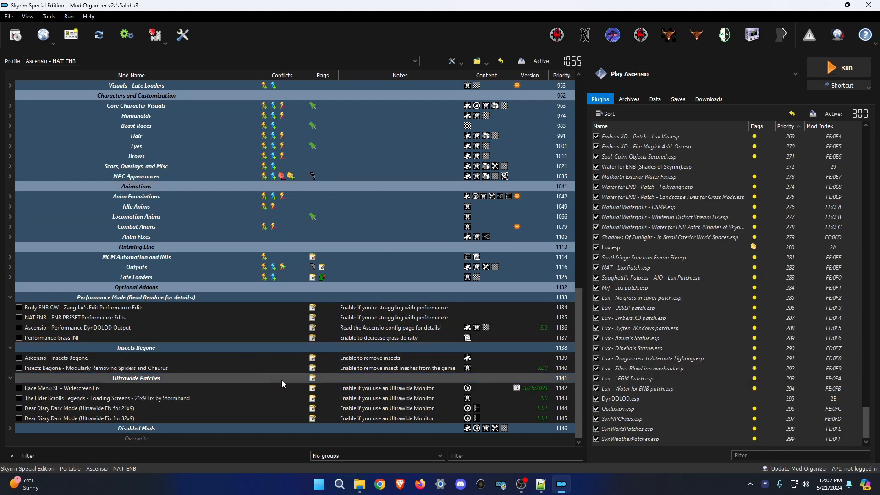
right_click(75, 318)
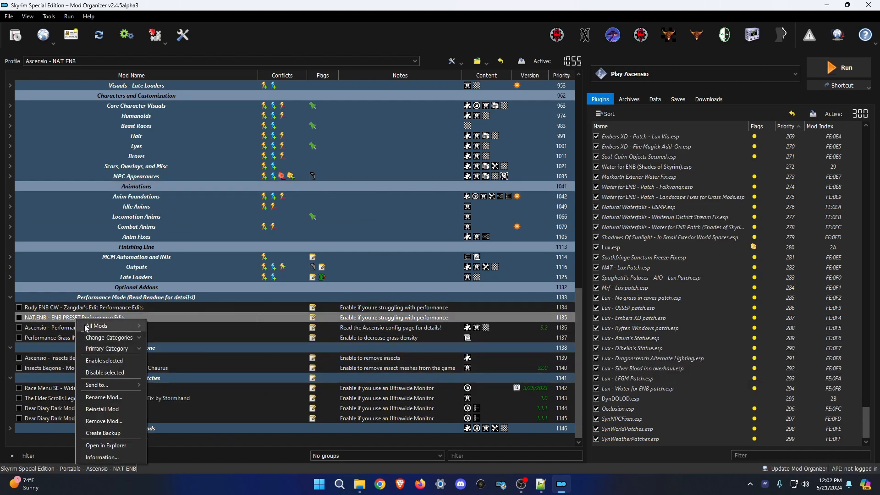
click(119, 421)
click(537, 250)
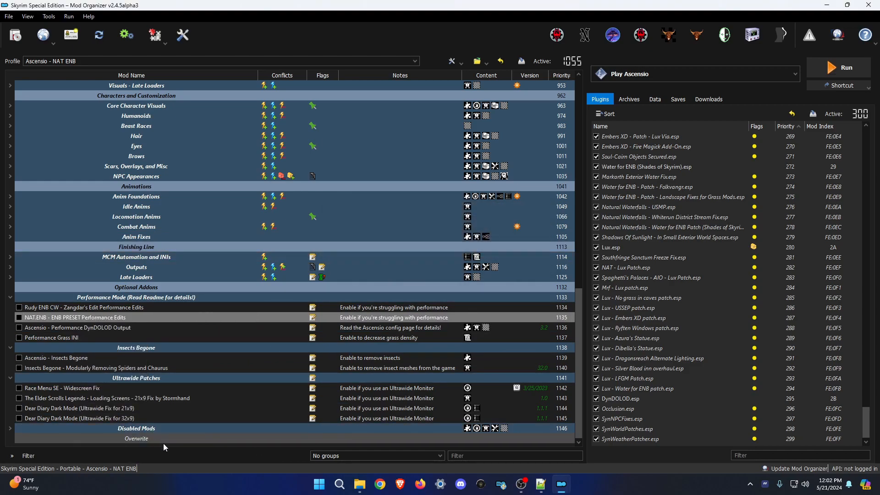
Disable The Elder Scrolls Legends - Loading Screens and TESL Loading Screens - Tweaks and Addons.
click(542, 484)
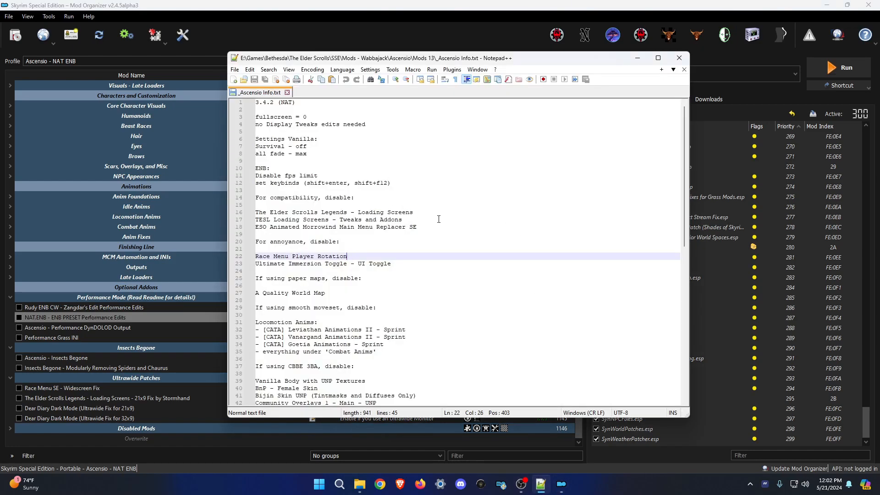
drag(427, 211, 250, 215)
key(ctrl+c)
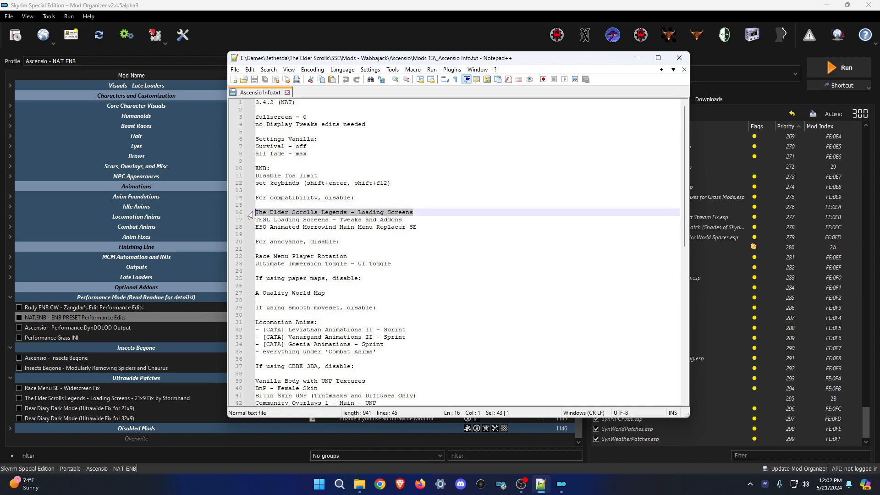
click(412, 34)
click(483, 455)
key(ctrl+v)
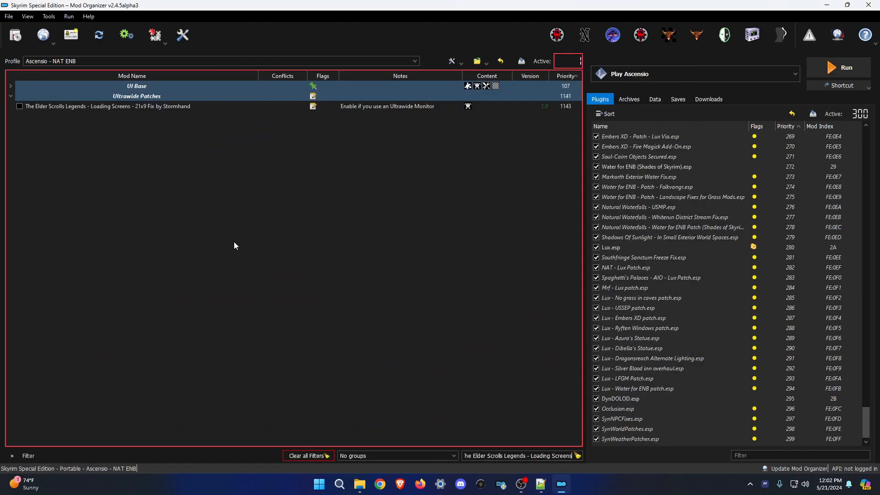
double_click(37, 86)
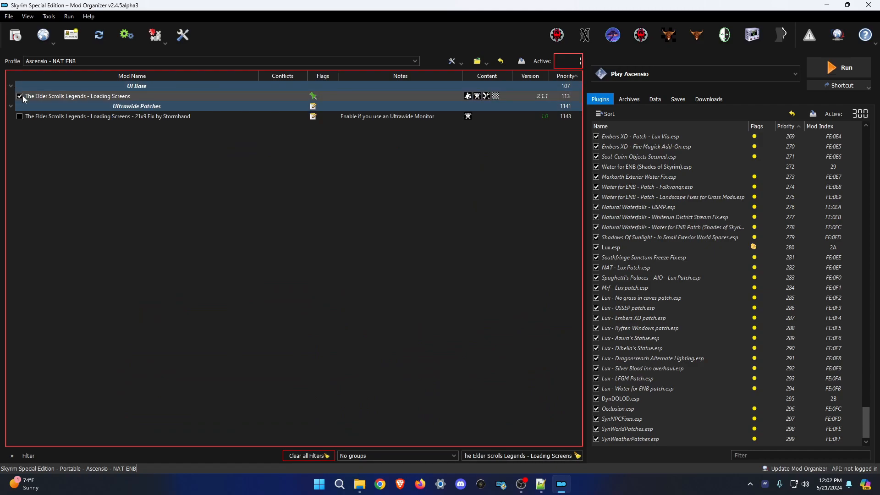
click(20, 95)
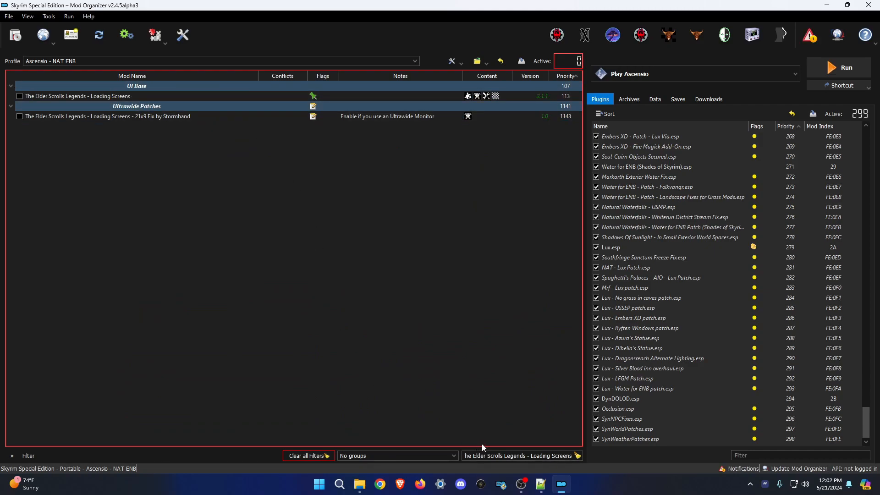
click(541, 484)
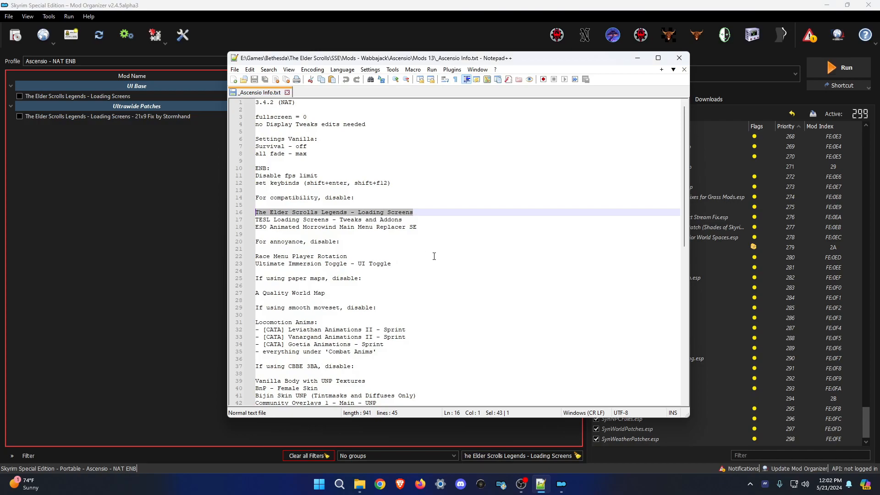
drag(403, 219, 255, 221)
key(ctrl+c)
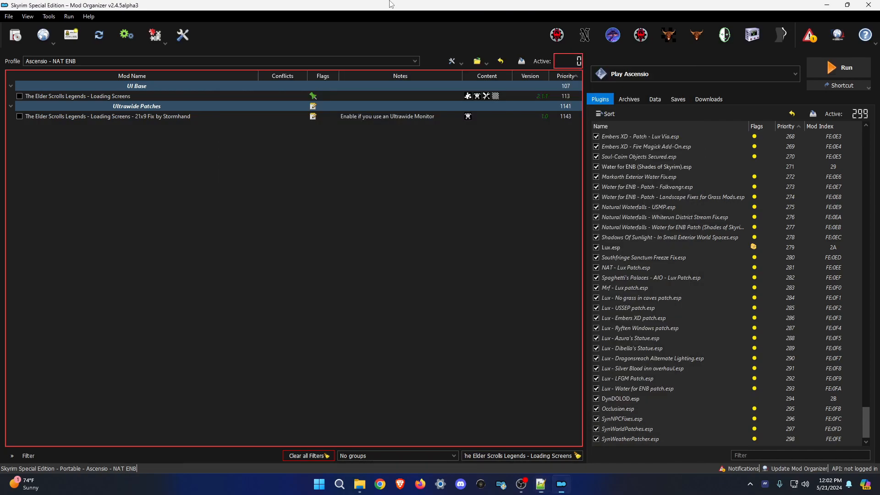
click(500, 439)
triple_click(506, 460)
key(ctrl+v)
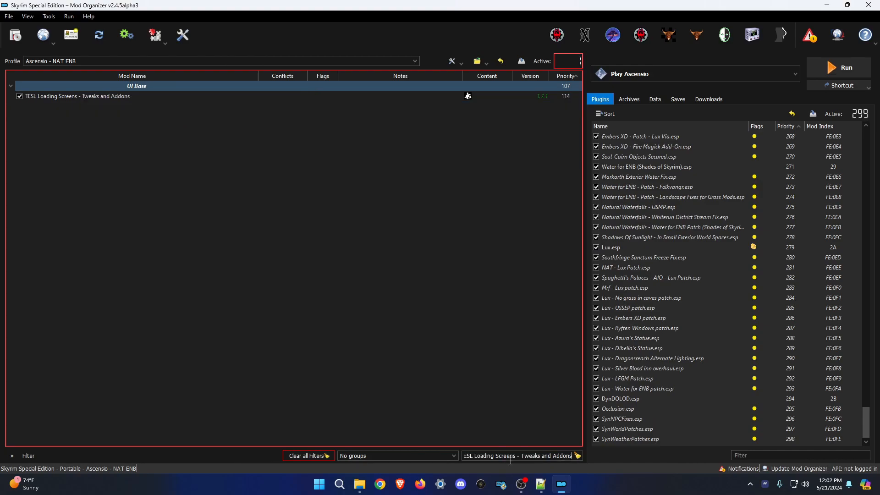
click(20, 96)
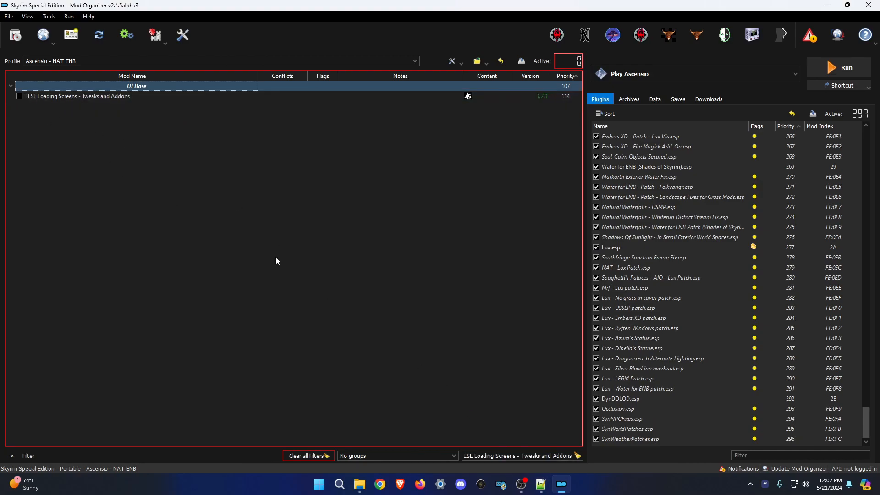
Disable ESO Animated Morrowind Main Menu Replacer SE.
click(541, 484)
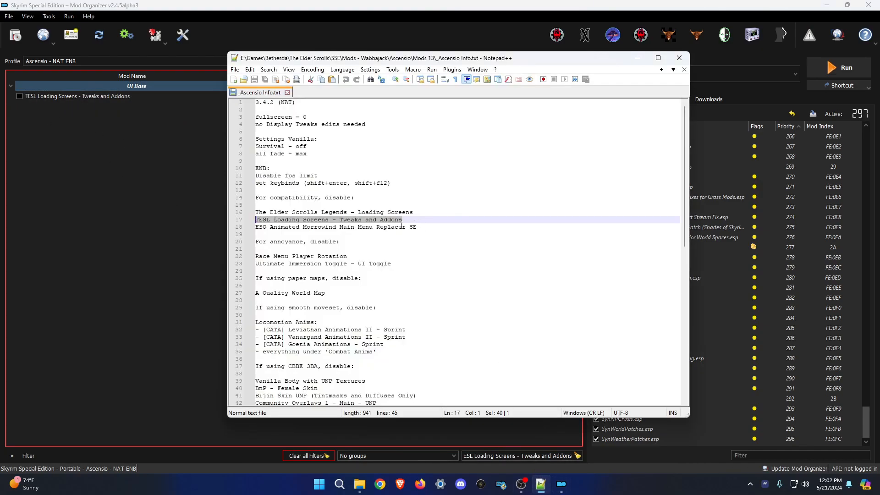
drag(425, 227, 255, 228)
key(ctrl+c)
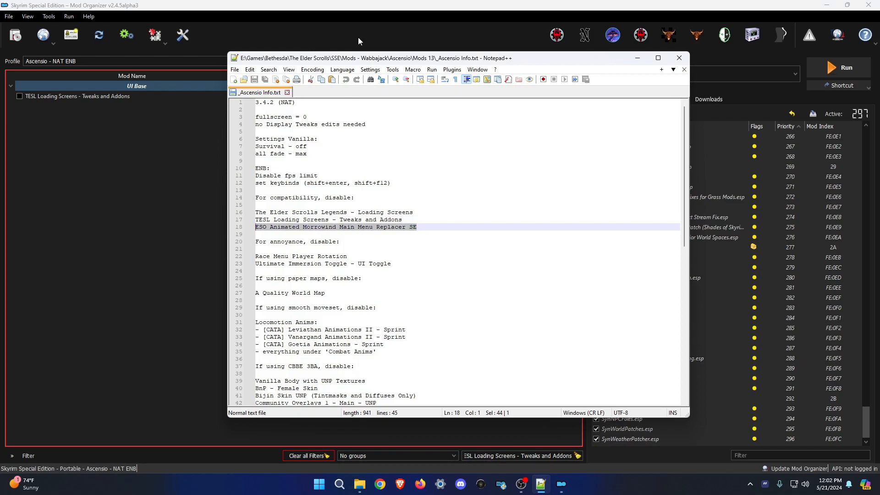
click(377, 3)
key(ctrl+a)
key(ctrl+v)
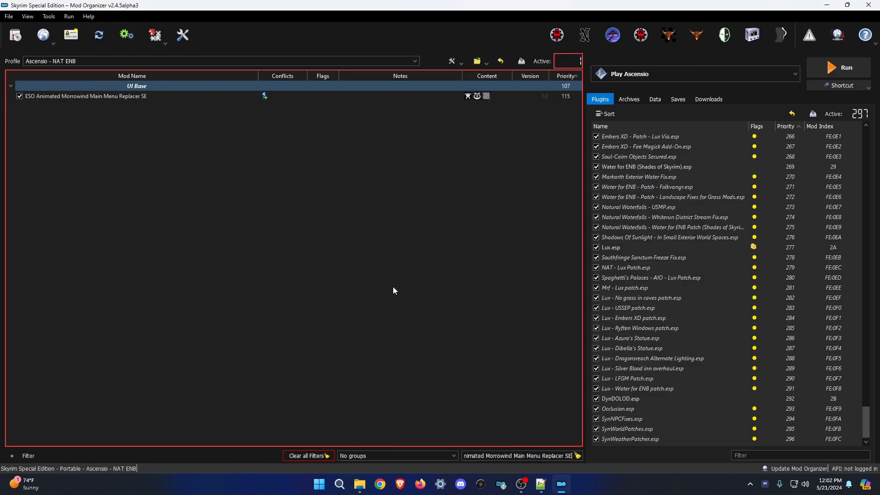
click(20, 96)
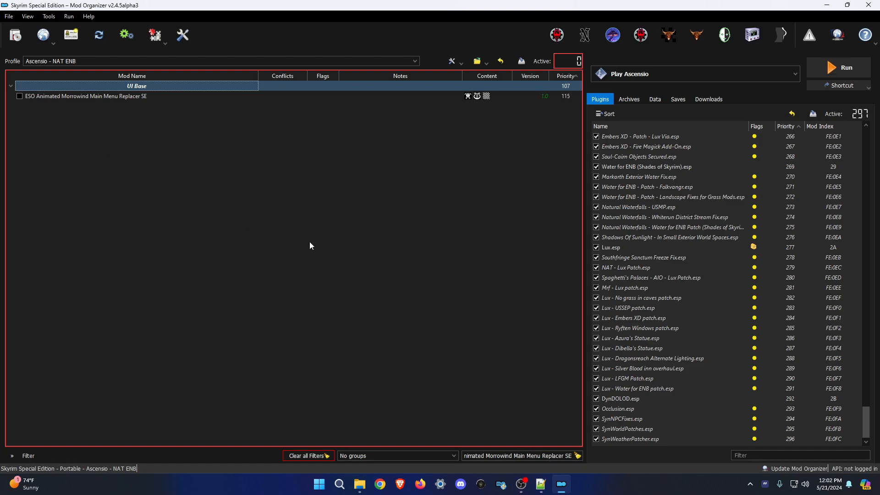
Filter the mod list for Race Menu Player Rotation and expand its UI Foundation group.
click(541, 485)
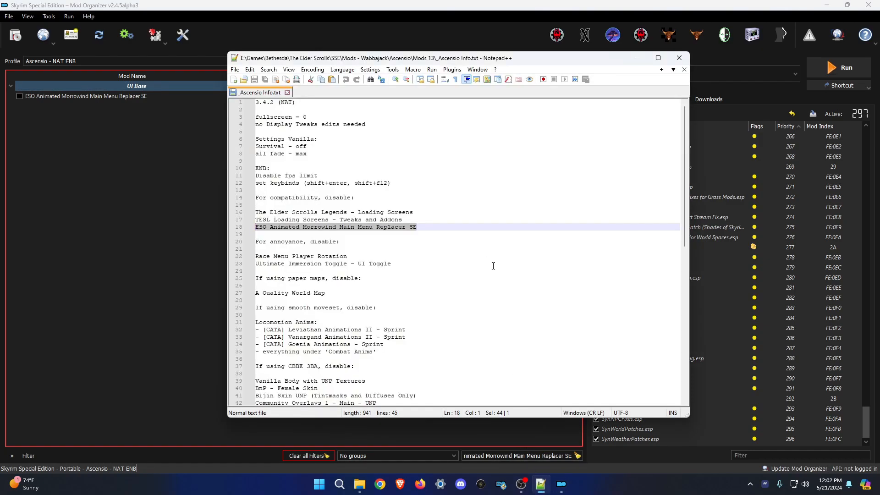
click(363, 241)
drag(352, 256, 256, 257)
key(ctrl+c)
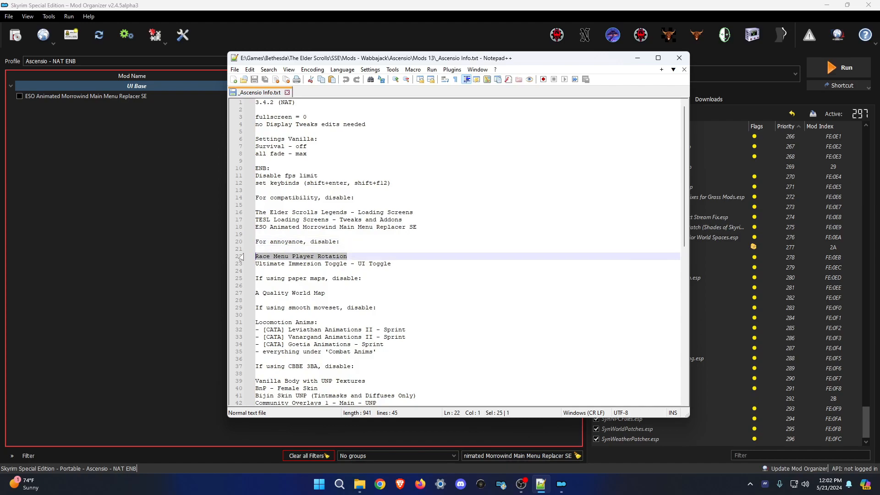
click(561, 484)
triple_click(488, 456)
key(ctrl+v)
double_click(53, 86)
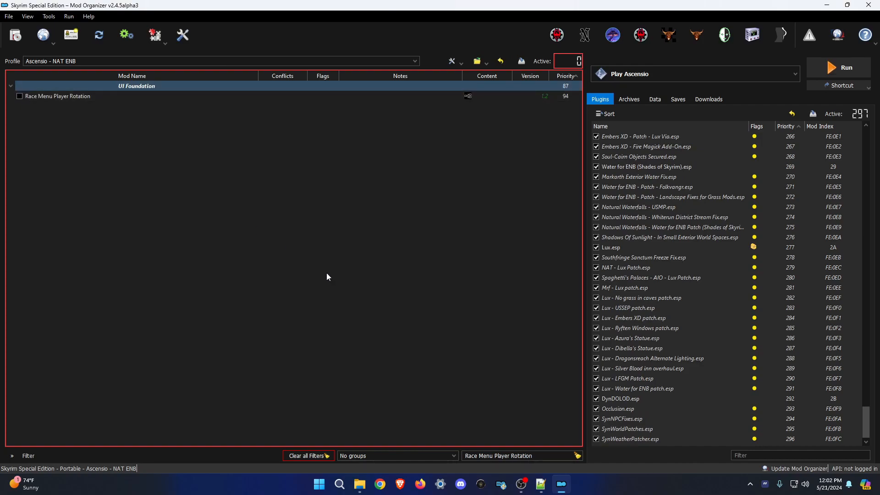
Disable Ultimate Immersion Toggle - UI Toggle, leaving 296 plugins active.
click(541, 484)
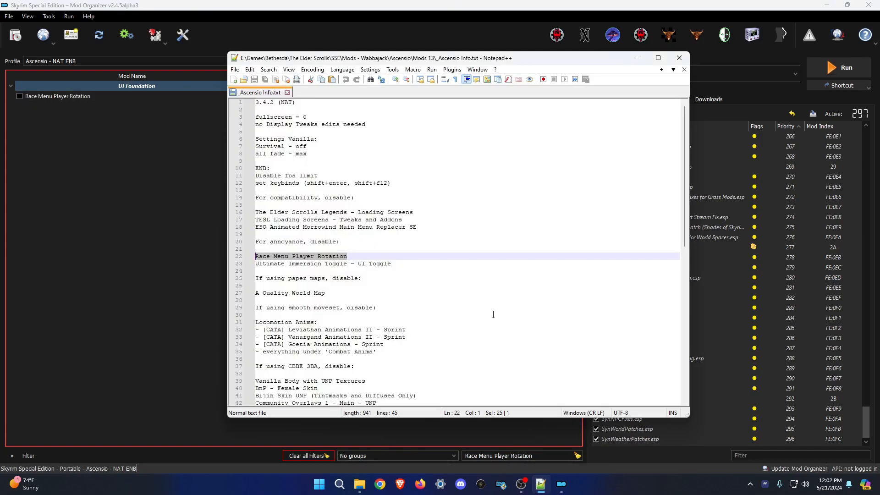
drag(393, 264, 239, 267)
key(ctrl+c)
click(342, 15)
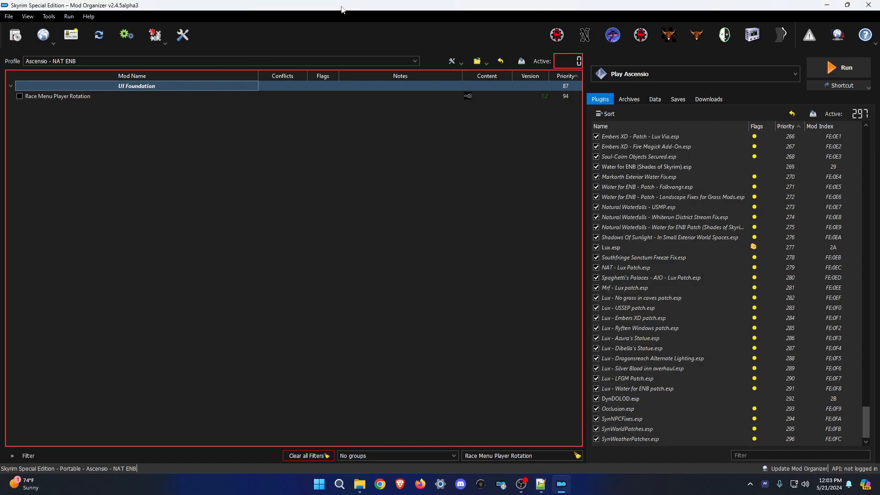
triple_click(546, 455)
key(ctrl+v)
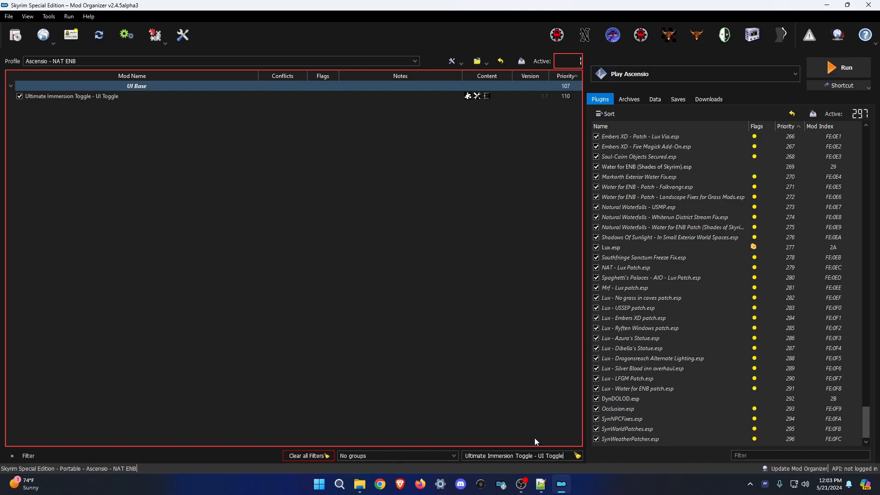
click(19, 96)
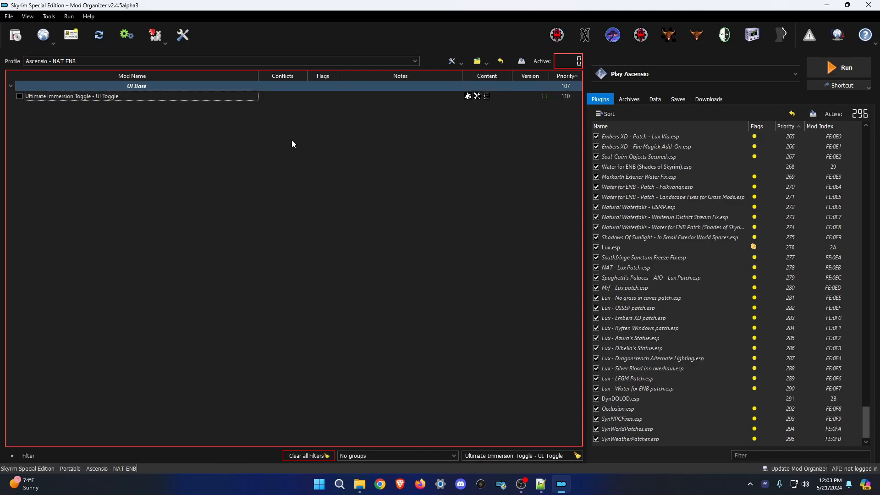
click(239, 85)
key(alt+Tab)
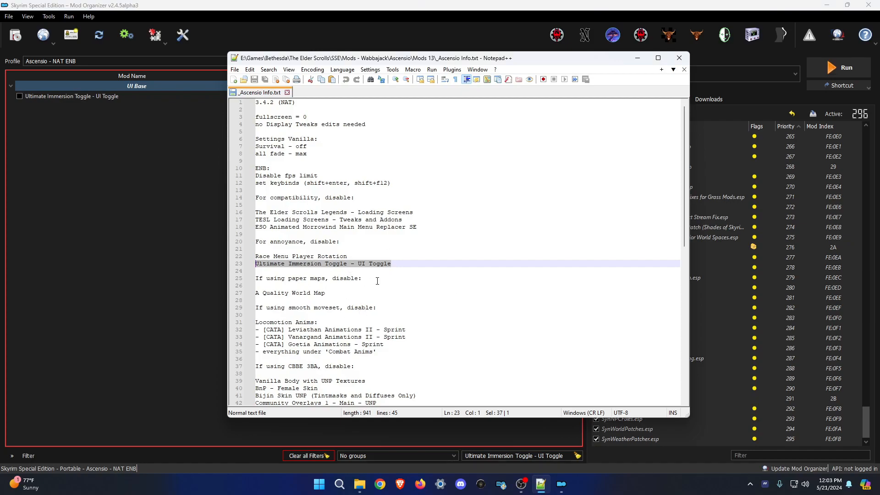
Filter the mod list to A Quality World Map and expand its Late Loaders group.
click(328, 293)
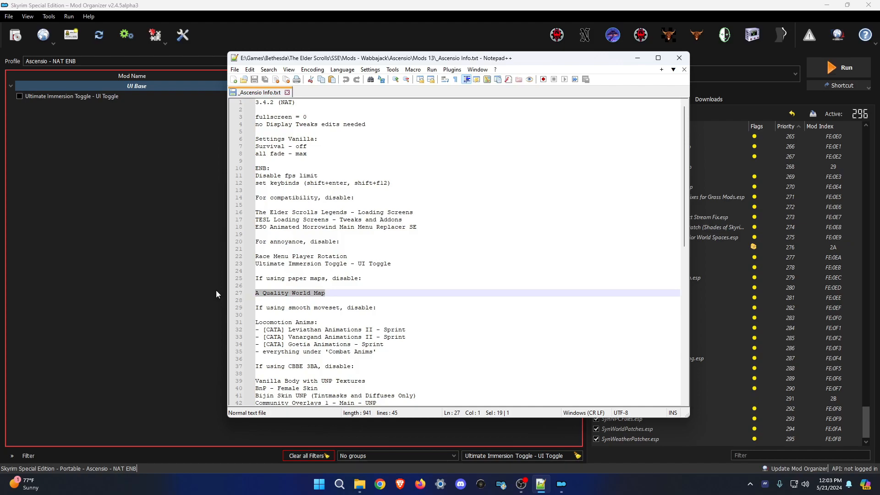
click(217, 291)
click(502, 453)
key(ctrl+a)
text(A Quality World Map)
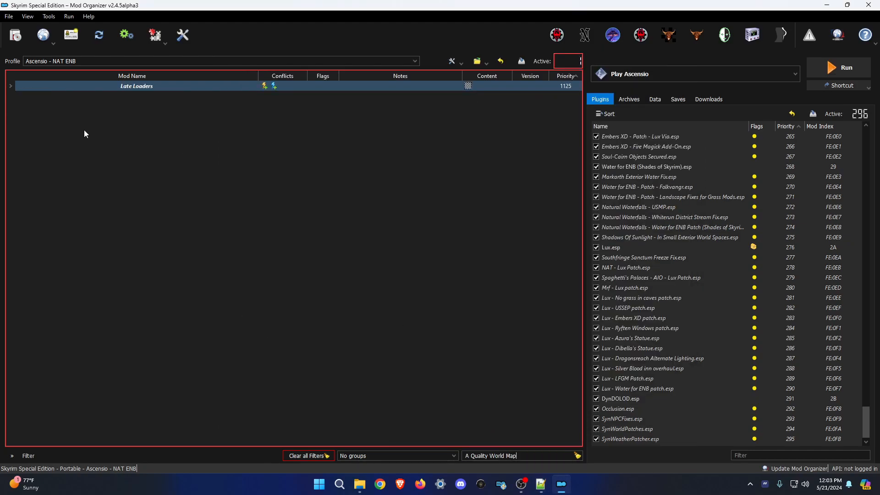
click(10, 86)
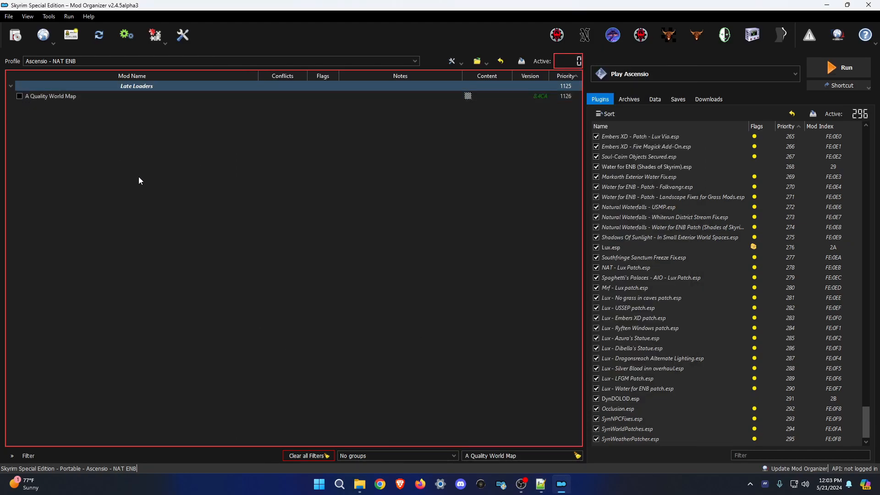
Select the [CATA] Leviathan Animations II - Sprint line in the notes and return to Mod Organizer.
click(541, 484)
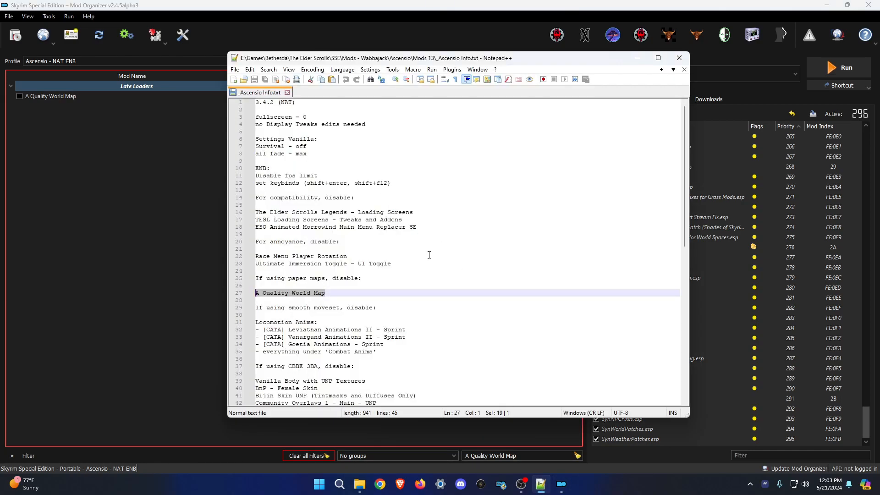
scroll(429, 255, down, 3)
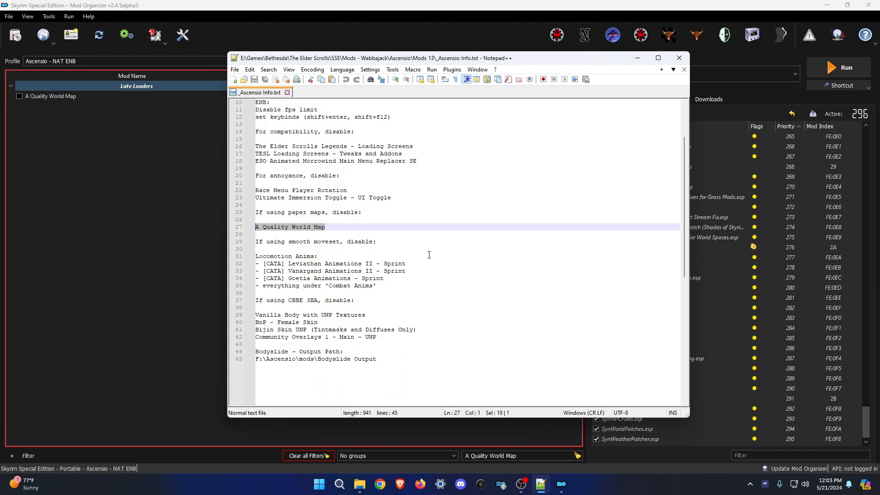
scroll(420, 279, down, 2)
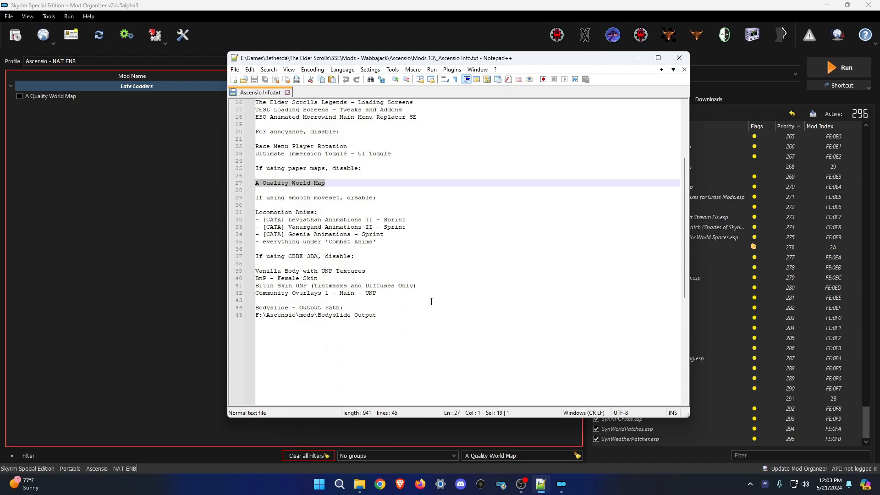
click(439, 330)
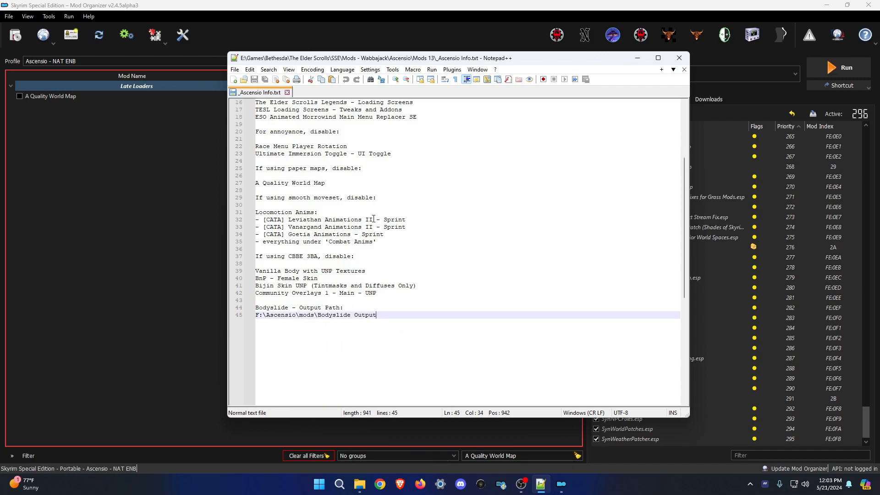
drag(418, 222, 264, 224)
click(376, 2)
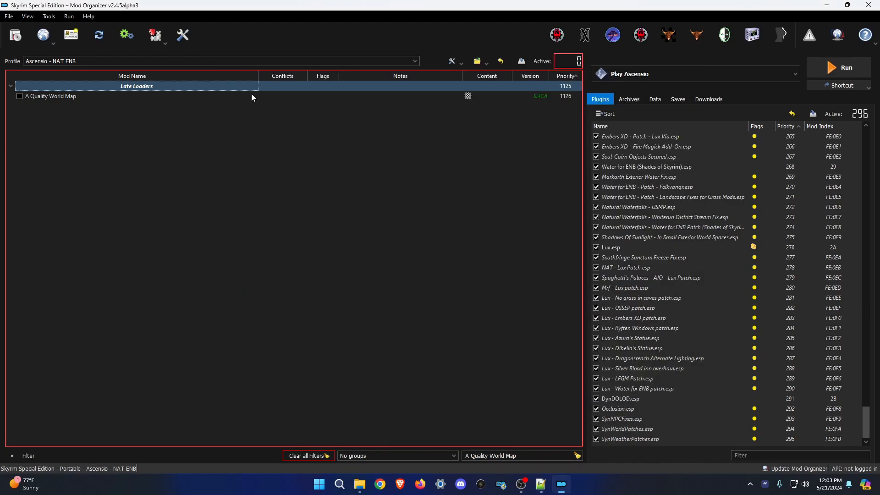
Clear the filter and disable the Leviathan II, Vanargand II and Goetia [CATA] Sprint mods.
click(308, 456)
scroll(283, 337, down, 10)
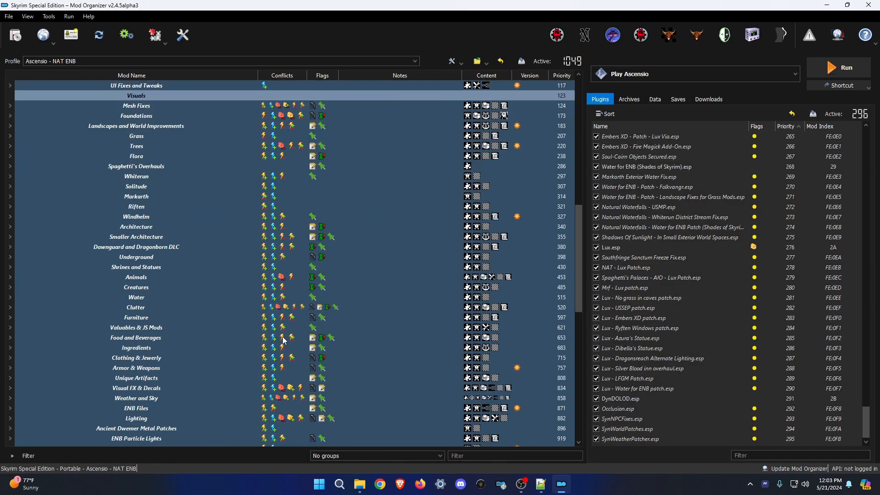
click(15, 370)
scroll(103, 298, down, 5)
click(18, 246)
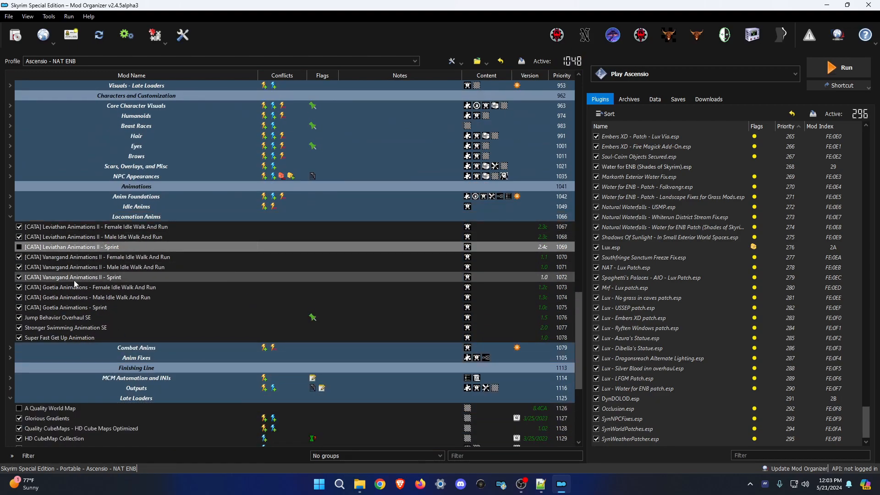
click(19, 277)
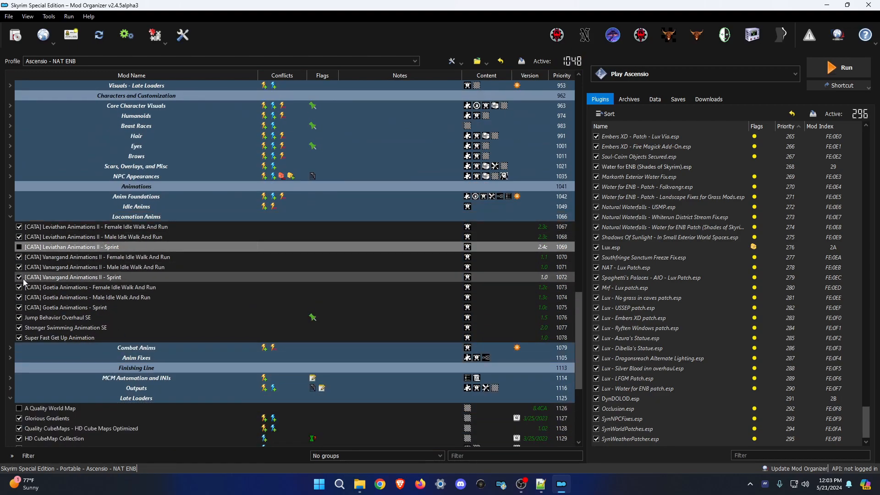
click(18, 307)
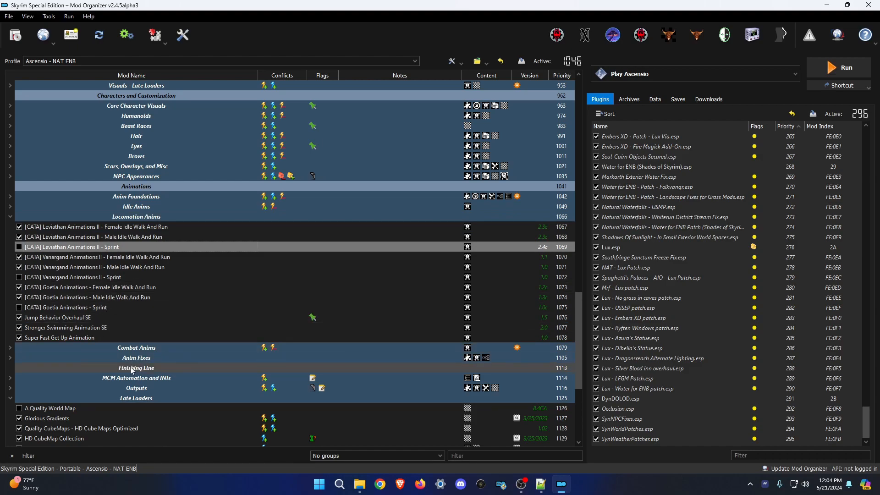
Expand Combat Anims and select every mod under it.
click(10, 348)
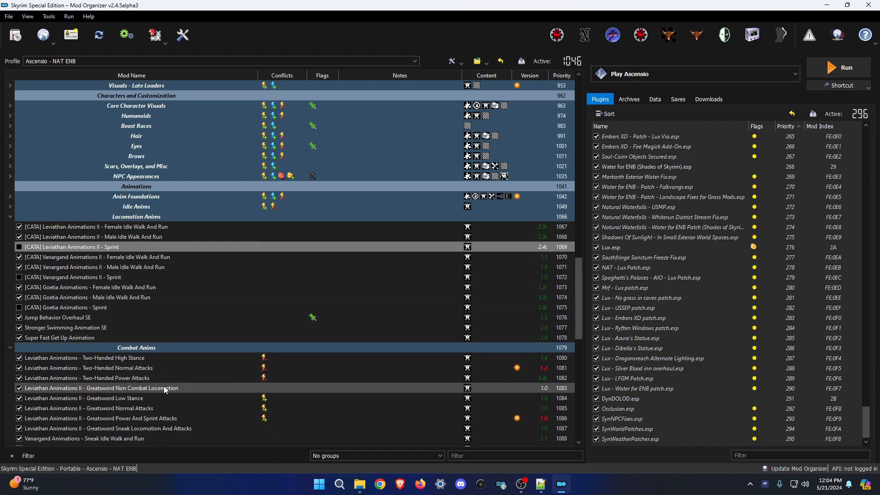
scroll(158, 335, down, 5)
scroll(152, 288, down, 2)
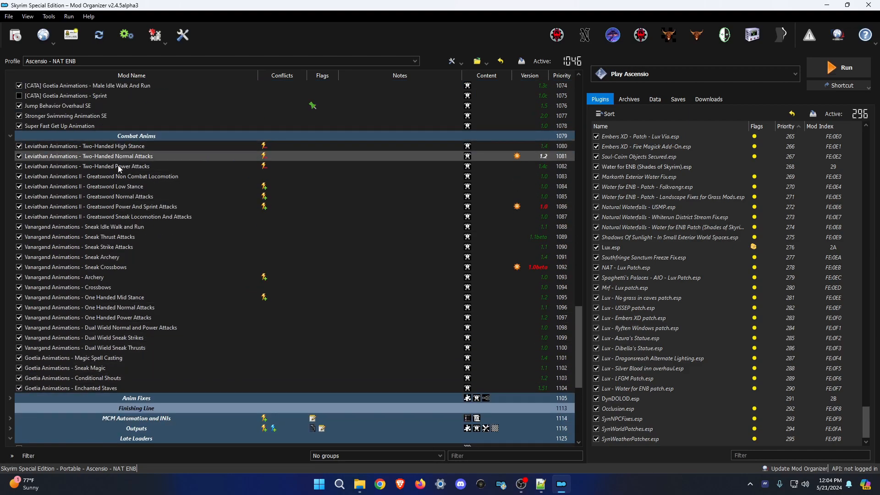
click(119, 365)
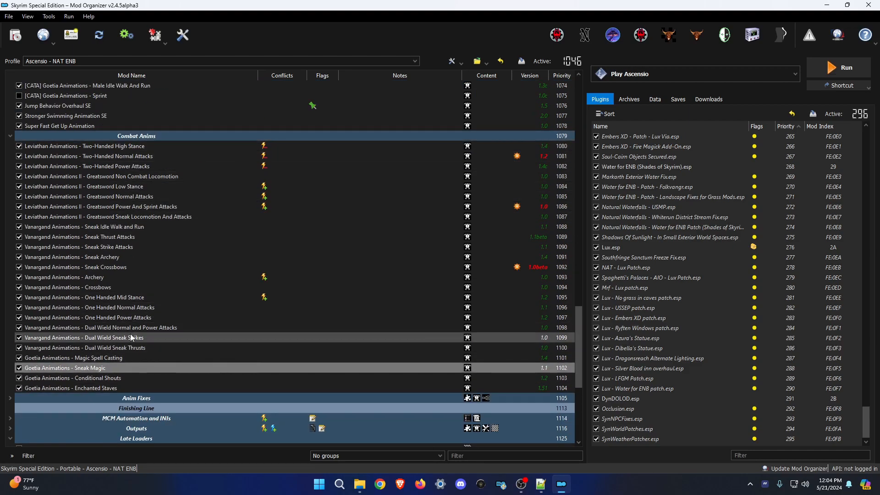
drag(131, 146, 118, 386)
Disable all selected Combat Anims mods, dropping active mods to 1021, then deselect them.
right_click(116, 193)
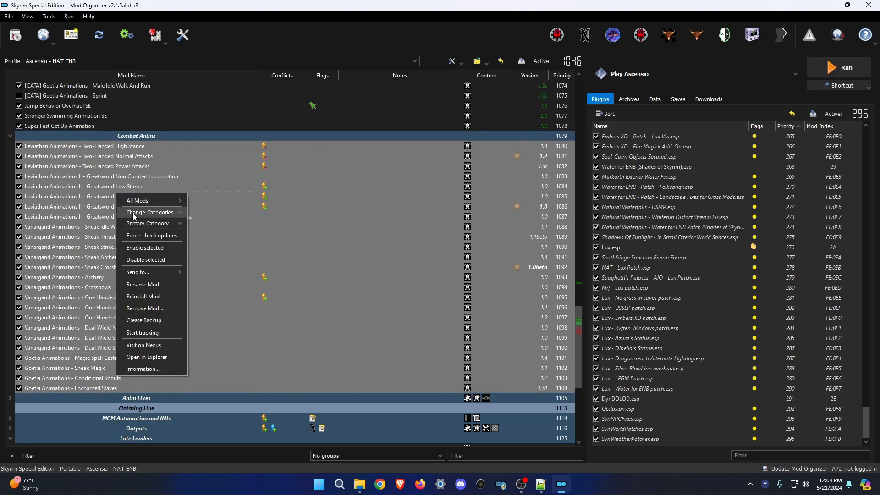
click(149, 259)
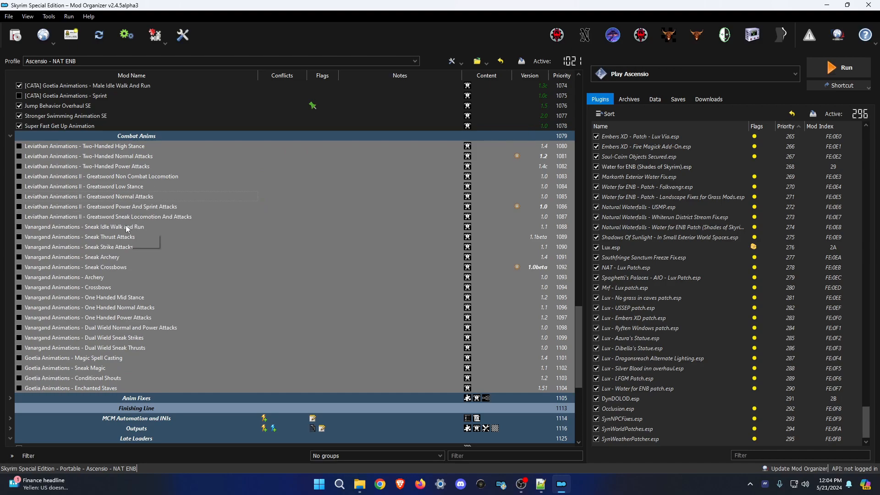
scroll(180, 238, up, 3)
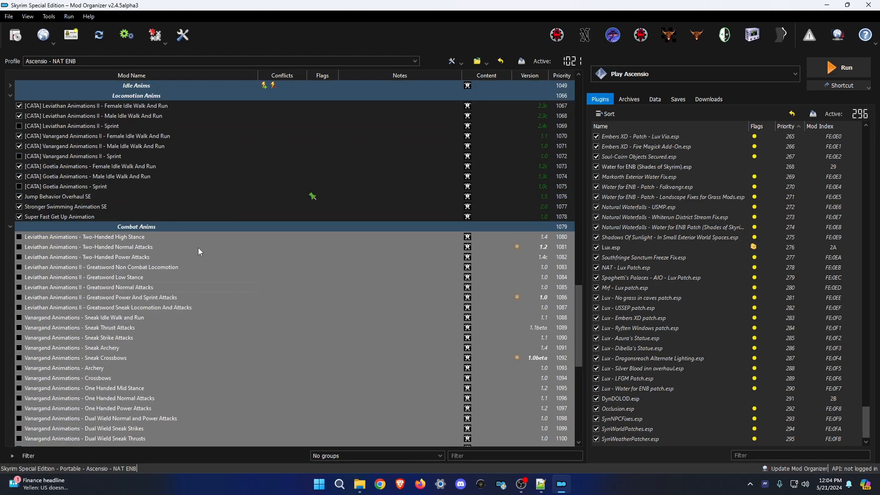
scroll(217, 240, down, 3)
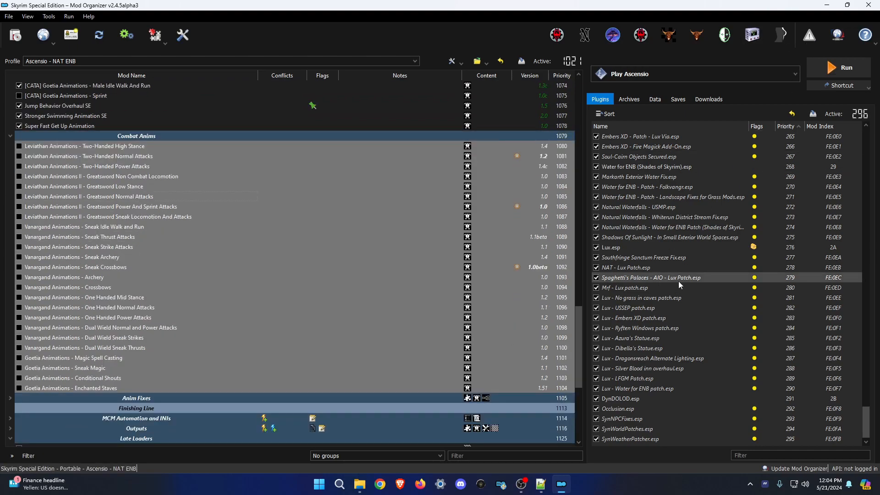
mouse_move(679, 284)
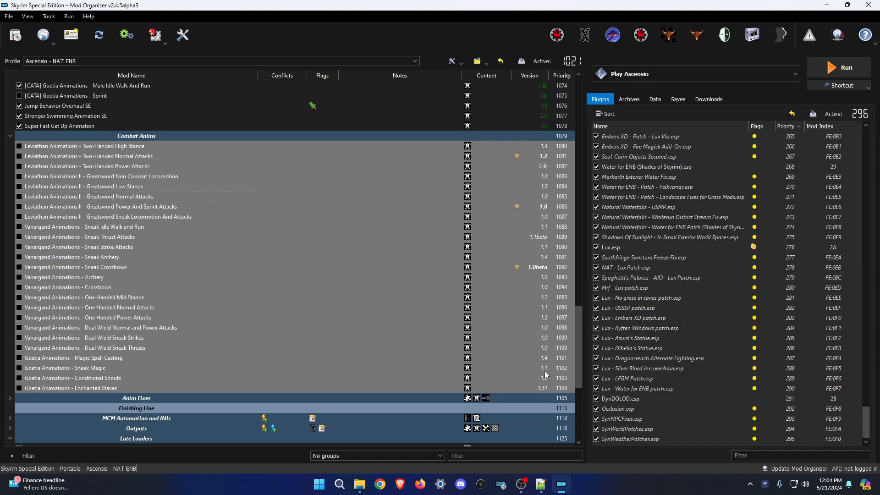
scroll(525, 378, down, 7)
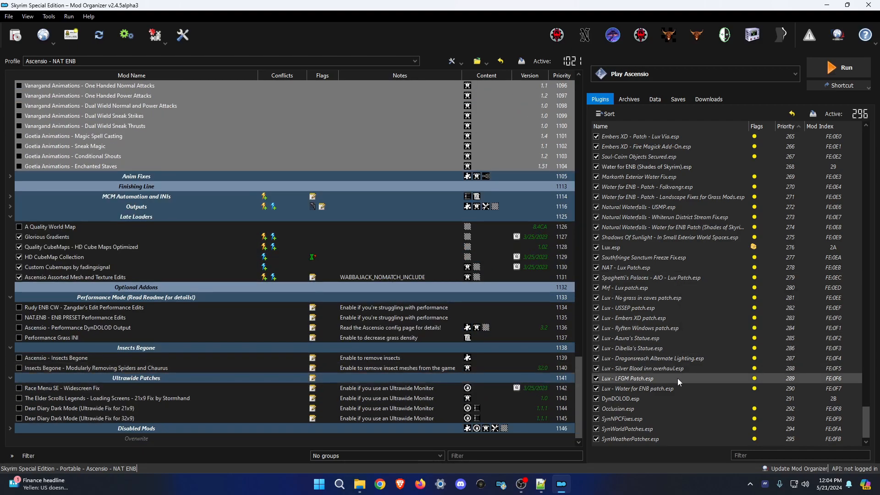
click(538, 446)
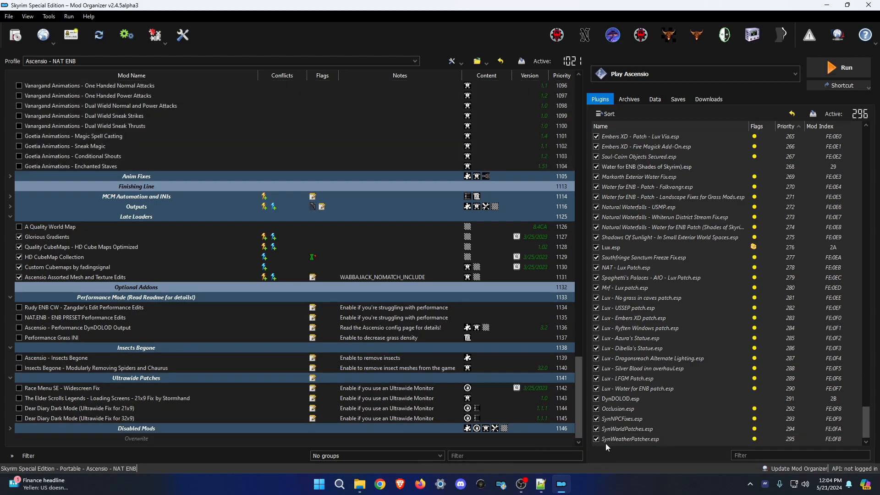
Close Mod Organizer and open profiles > Ascensio - NAT ENB > SkyrimPrefs.ini in Notepad++.
click(869, 5)
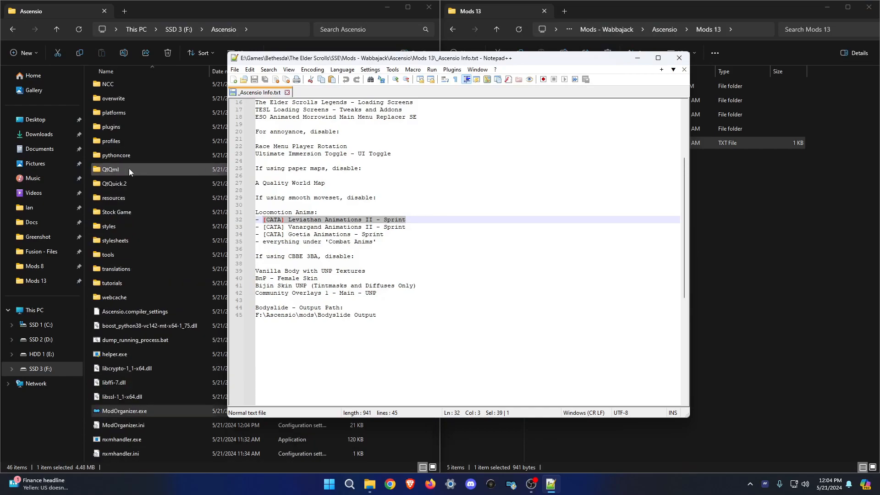
scroll(110, 144, up, 2)
double_click(95, 147)
double_click(149, 95)
right_click(122, 241)
click(174, 202)
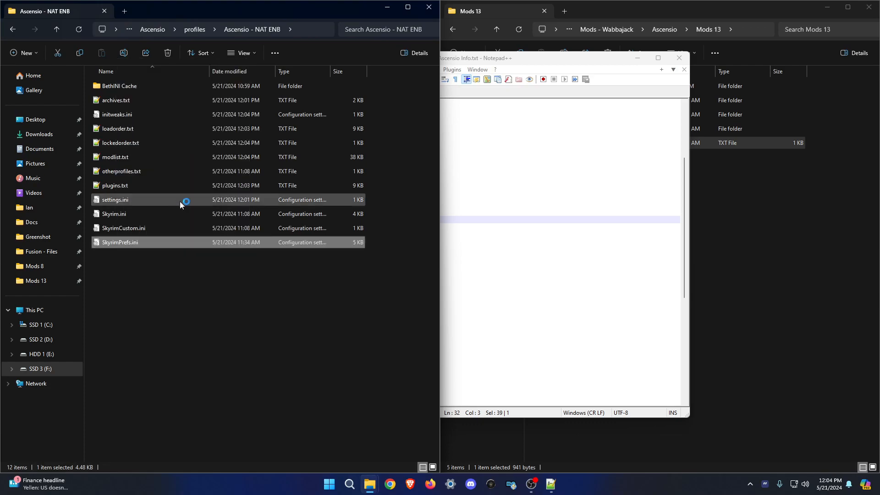
scroll(396, 256, down, 10)
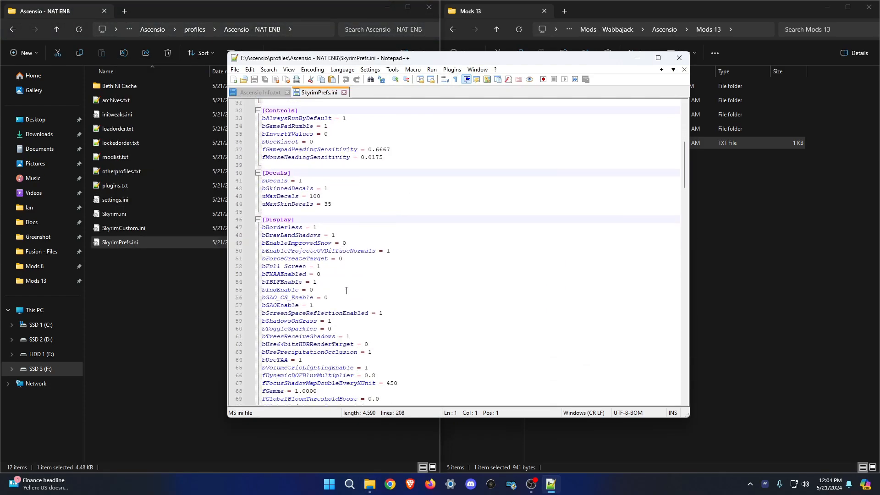
Change bFull Screen from 1 to 0 on line 52 of SkyrimPrefs.ini, then save and close it.
click(332, 266)
key(BackSpace)
text(0)
key(ctrl+s)
click(344, 92)
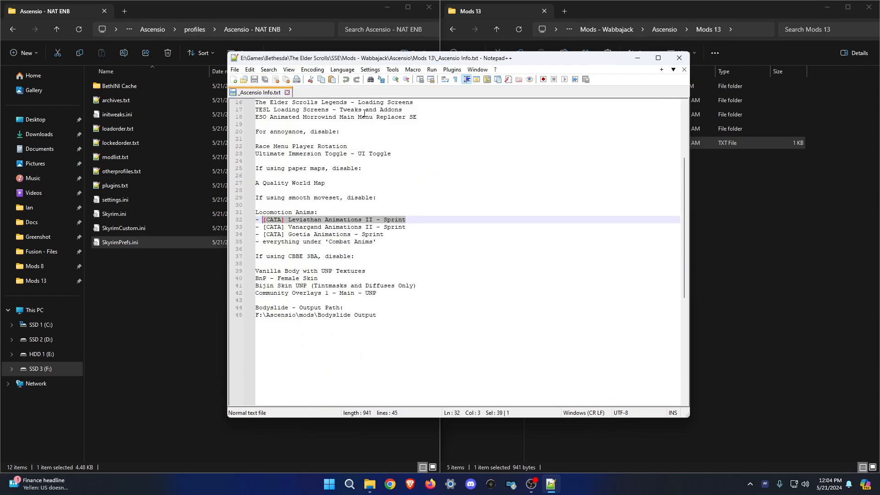
click(447, 358)
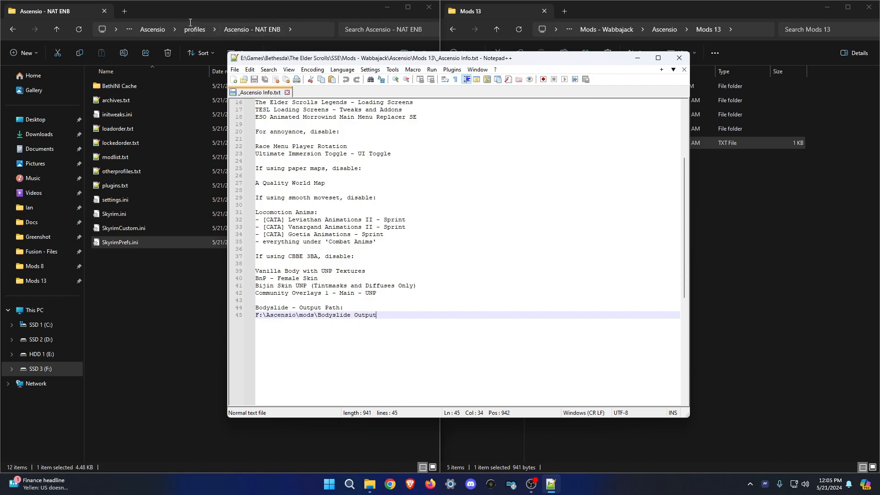
Go back up to the Ascensio folder and launch ModOrganizer.exe.
click(152, 29)
scroll(147, 336, down, 6)
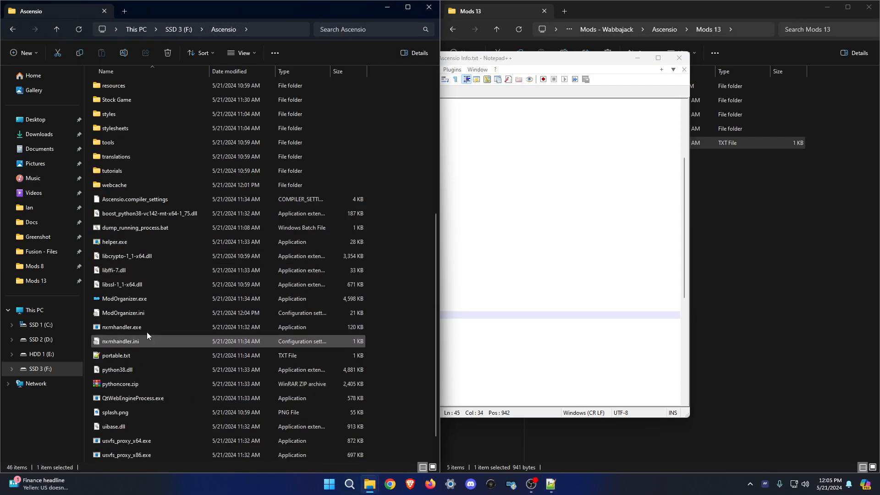
click(136, 299)
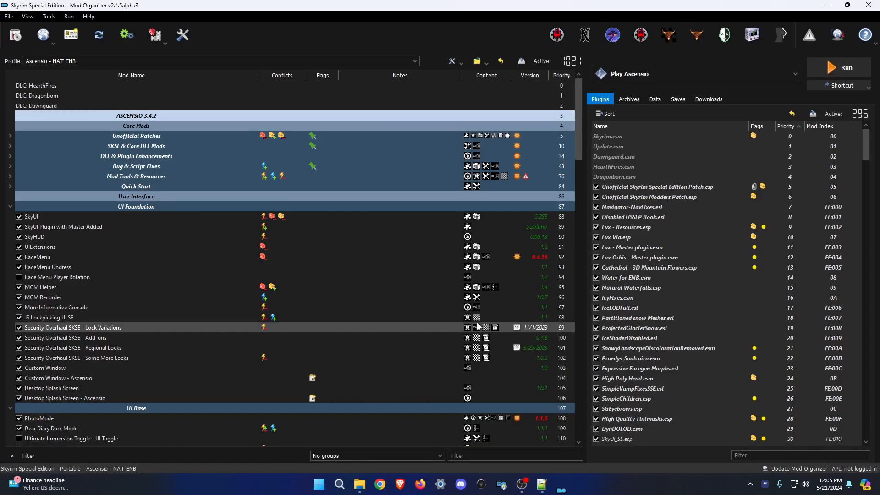
Filter the mod list by 'Vanilla Body with UNP Textures' copied from the Ascensio notes.
mouse_move(360, 486)
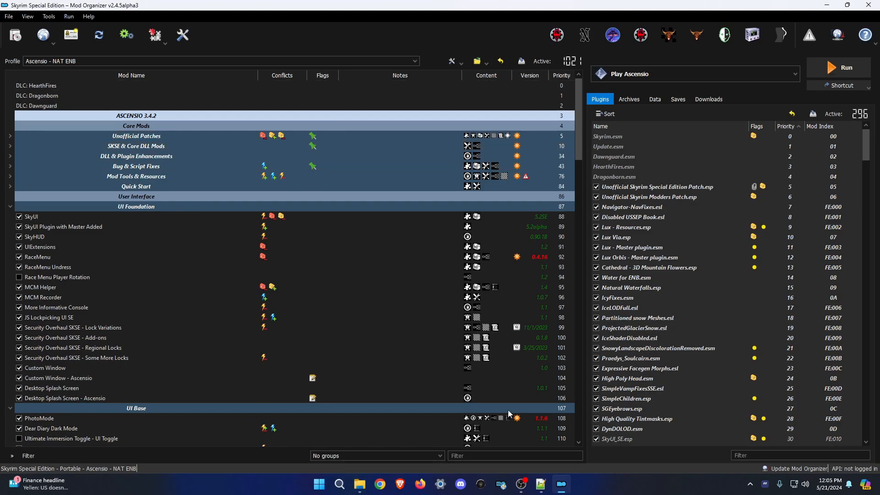
click(541, 484)
drag(374, 271, 248, 278)
drag(383, 272, 251, 271)
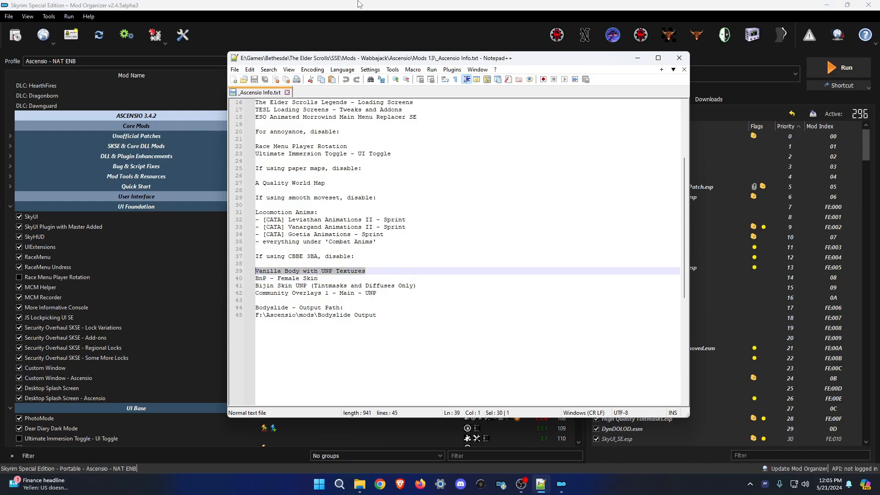
key(ctrl+c)
click(360, 4)
key(ctrl+v)
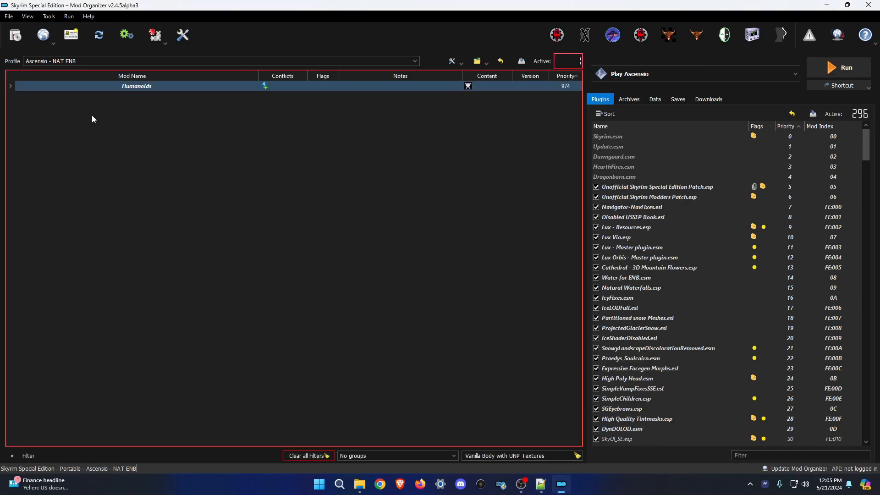
click(10, 86)
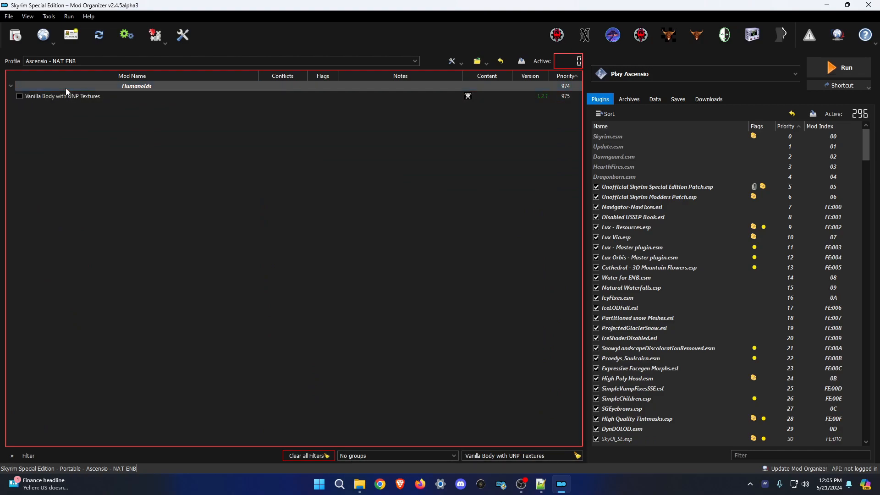
Filter the mod list to BnP - Female Skin and disable it.
click(541, 484)
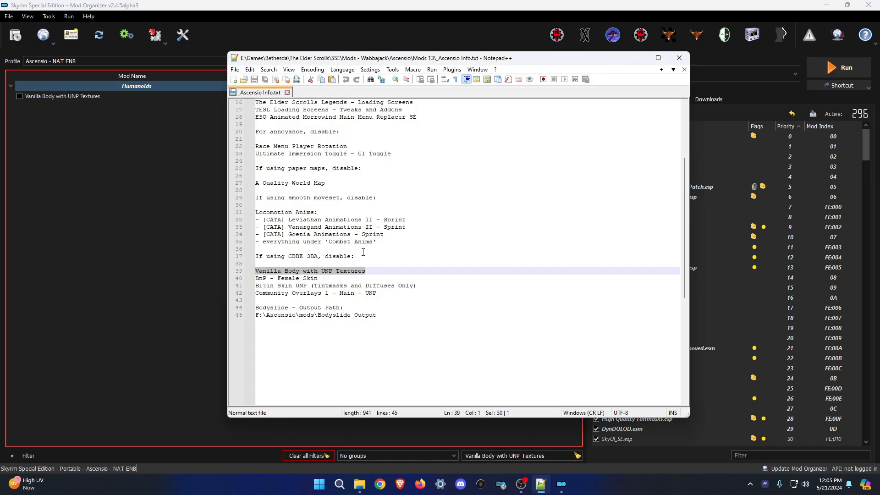
drag(327, 279, 225, 277)
click(330, 4)
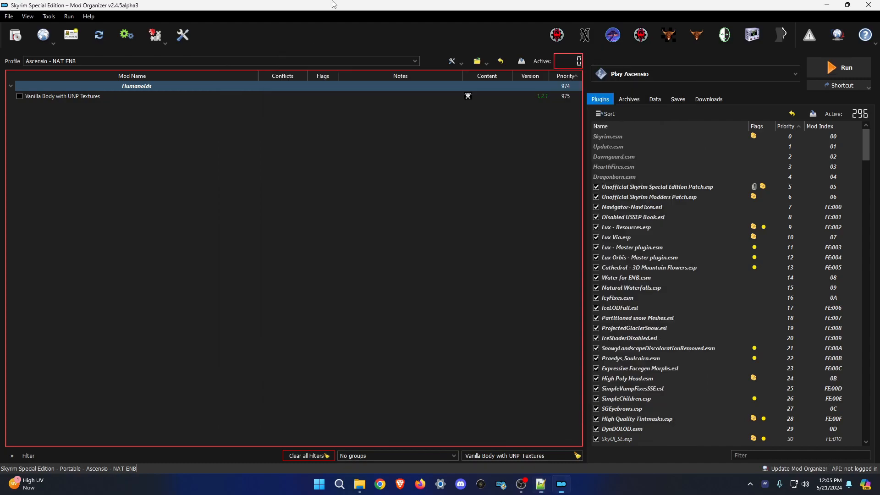
triple_click(550, 457)
key(ctrl+v)
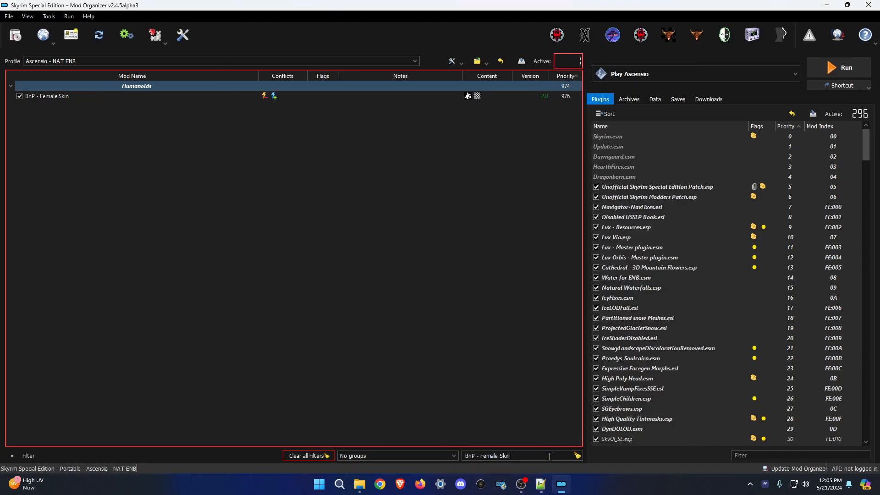
click(20, 96)
Filter to Bijin Skin UNP (Tintmasks and Diffuses Only) and disable it.
click(541, 484)
drag(418, 286, 248, 287)
key(ctrl+c)
click(338, 4)
triple_click(504, 456)
key(ctrl+v)
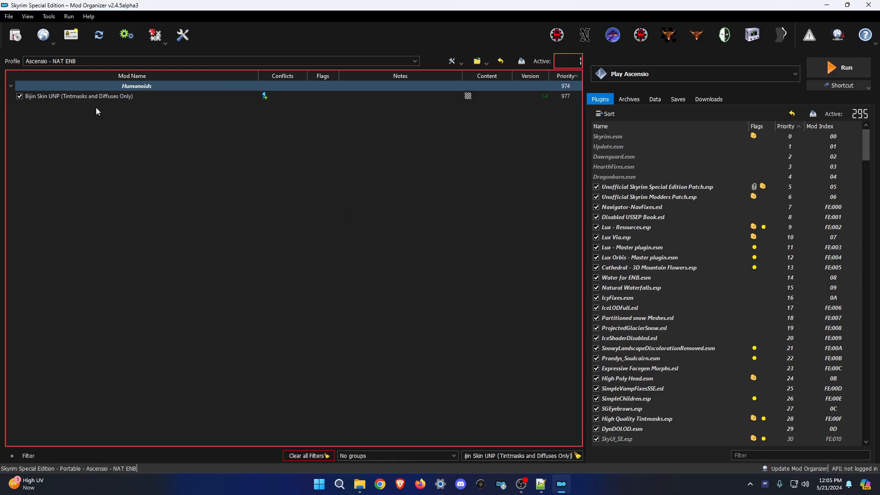
click(19, 96)
Filter to Community Overlays 1 - Main - UNP and disable it.
click(541, 484)
drag(389, 293, 292, 300)
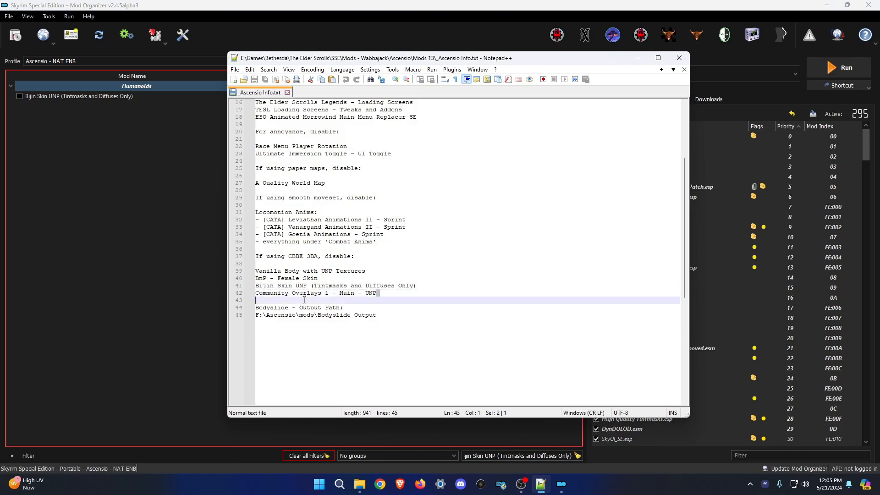
drag(386, 294, 241, 295)
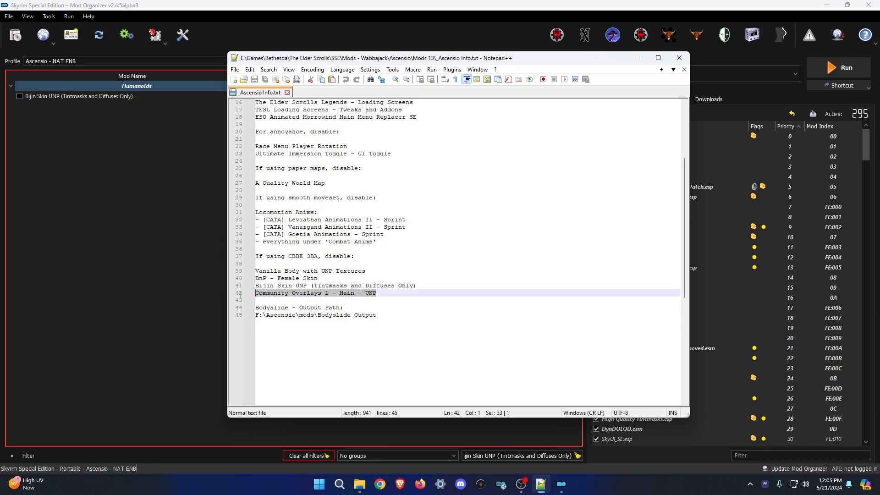
click(193, 294)
key(ctrl+a)
key(ctrl+v)
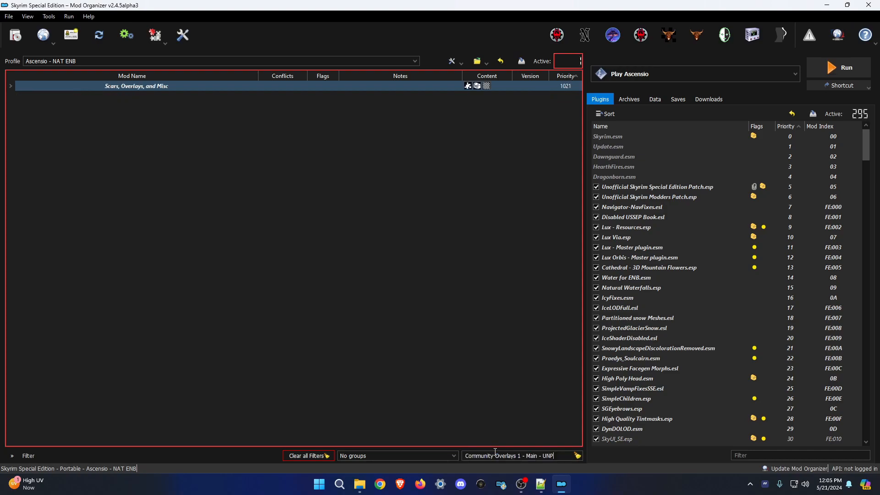
click(10, 86)
click(19, 96)
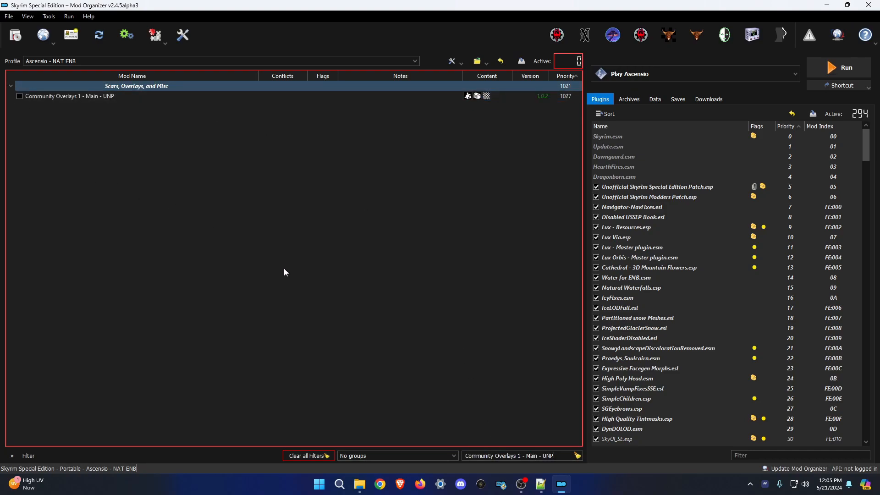
Clear all filters and collapse every separator group in the mod list.
click(313, 456)
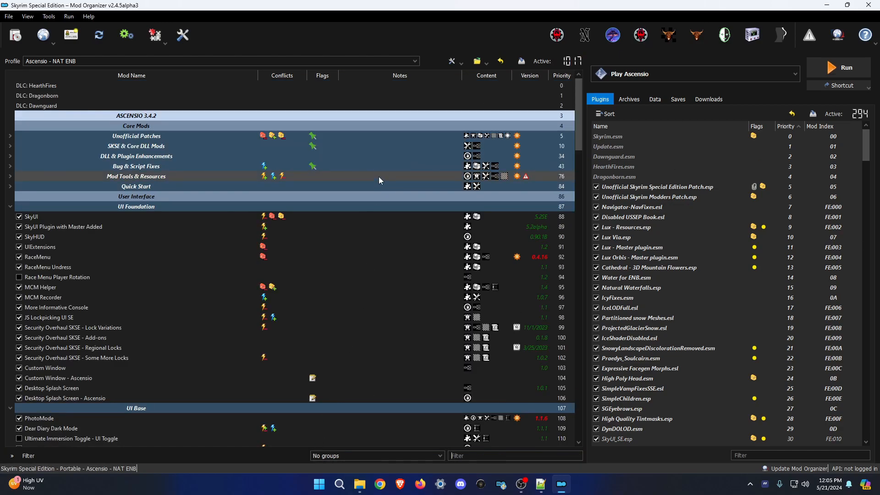
scroll(317, 196, down, 15)
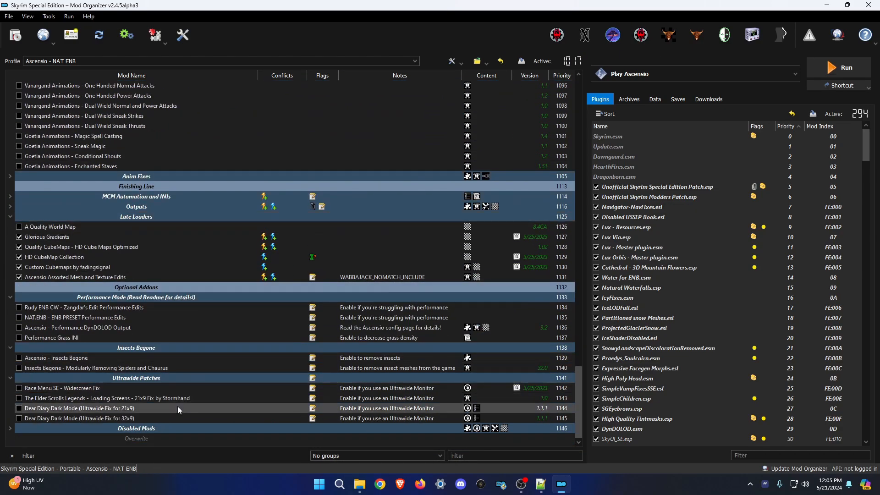
right_click(178, 445)
click(216, 367)
Scroll through the plugin list and glance at the saves list.
scroll(807, 159, down, 8)
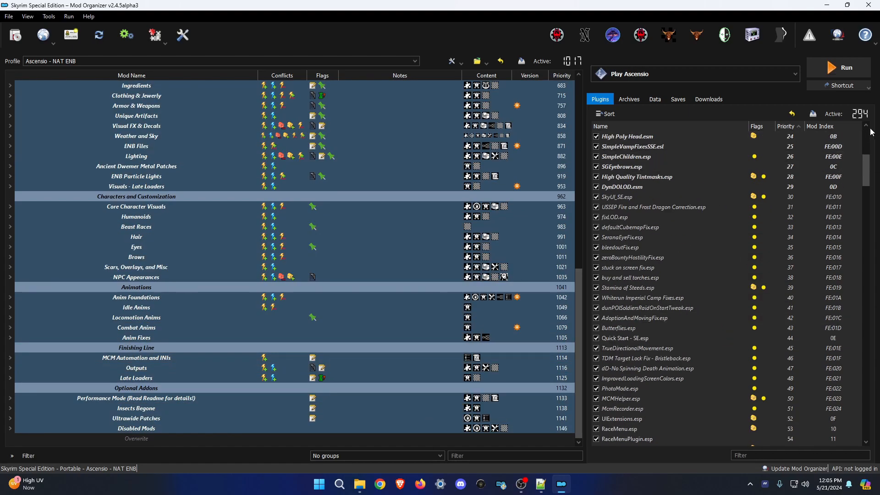
drag(867, 169, 856, 419)
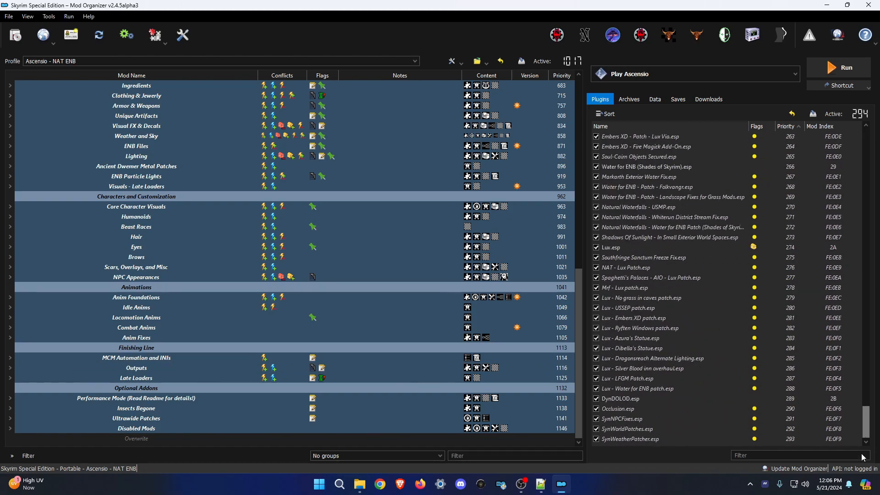
click(683, 68)
click(683, 69)
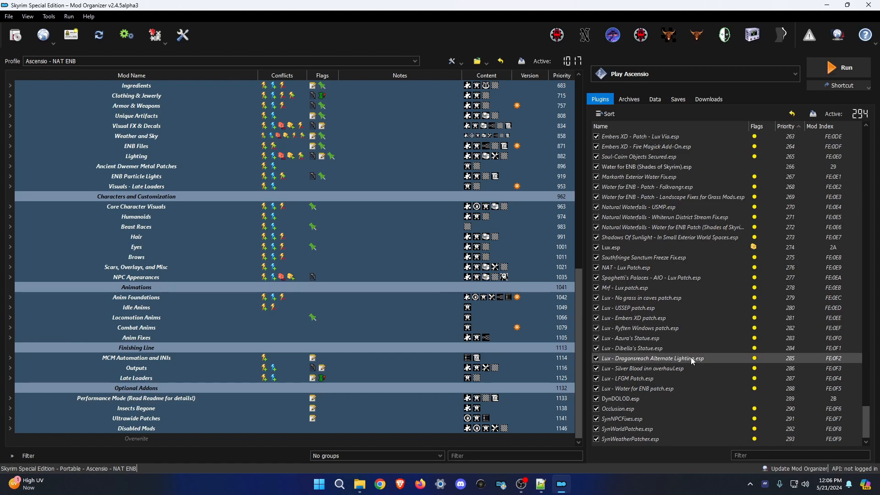
click(673, 102)
click(602, 101)
Read the Ascensio info notes, including the ENB keybind note and 3.4.2 (NAT) version line.
click(541, 484)
click(449, 313)
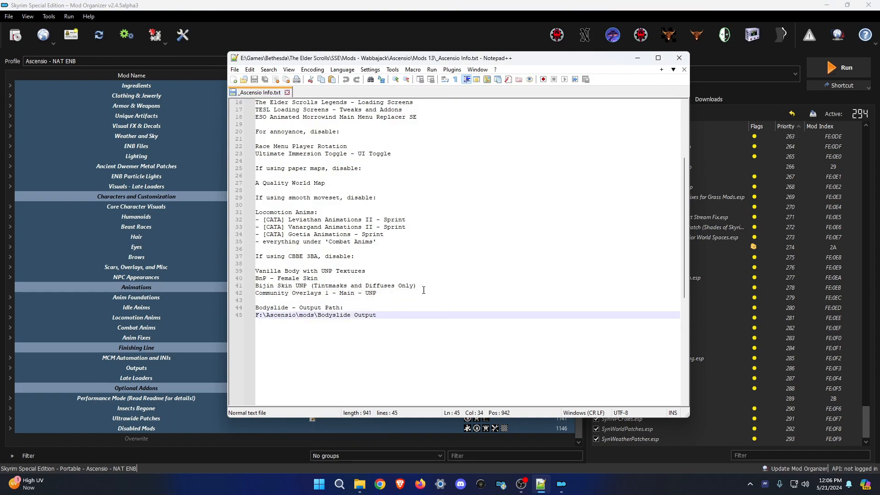
scroll(424, 290, up, 5)
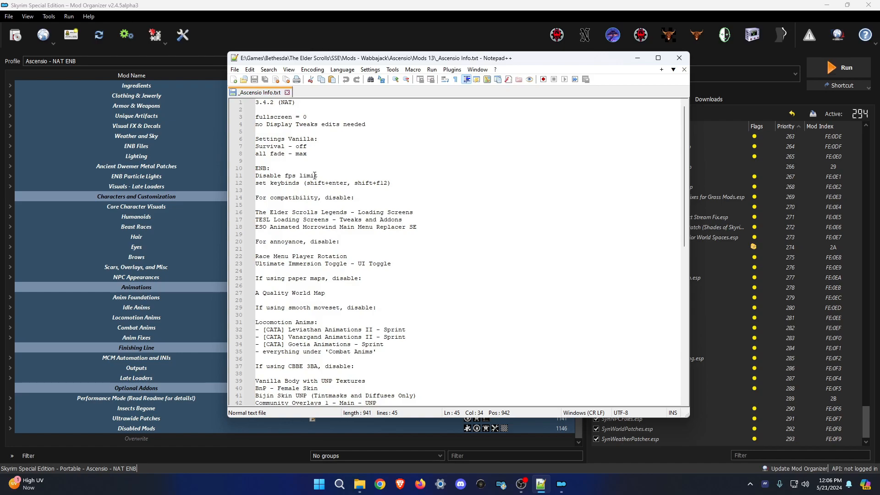
click(446, 184)
click(411, 191)
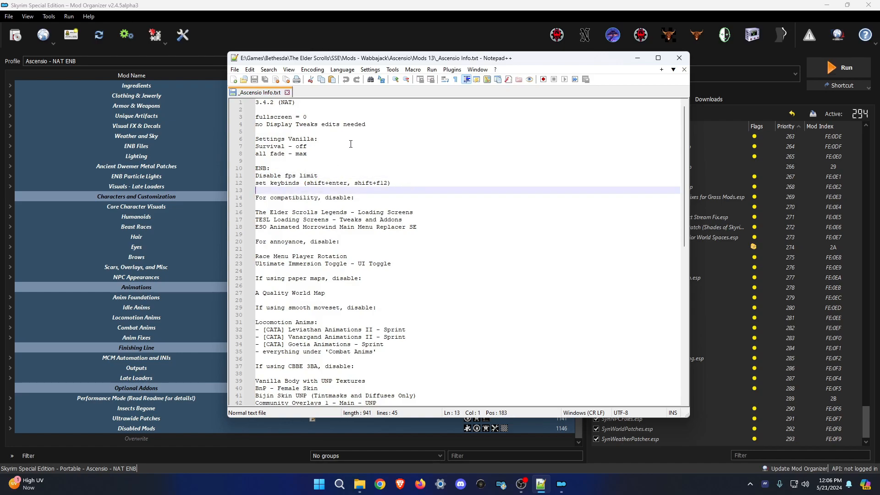
click(309, 102)
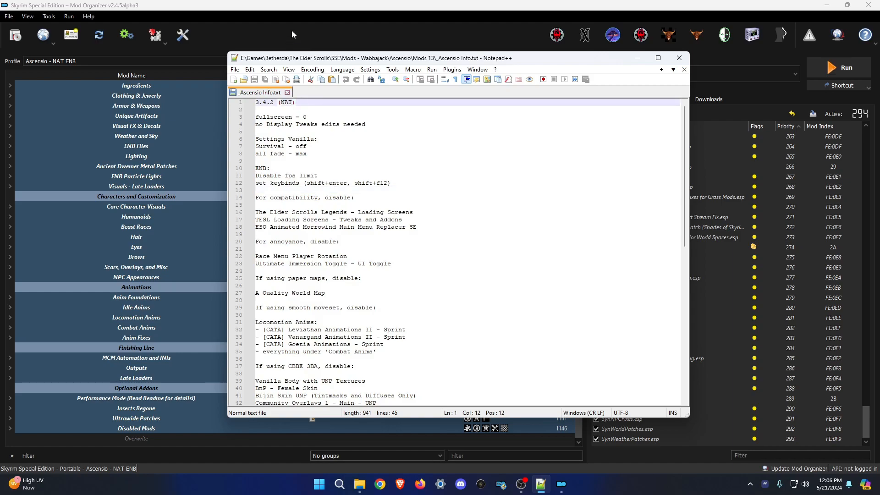
scroll(174, 171, up, 15)
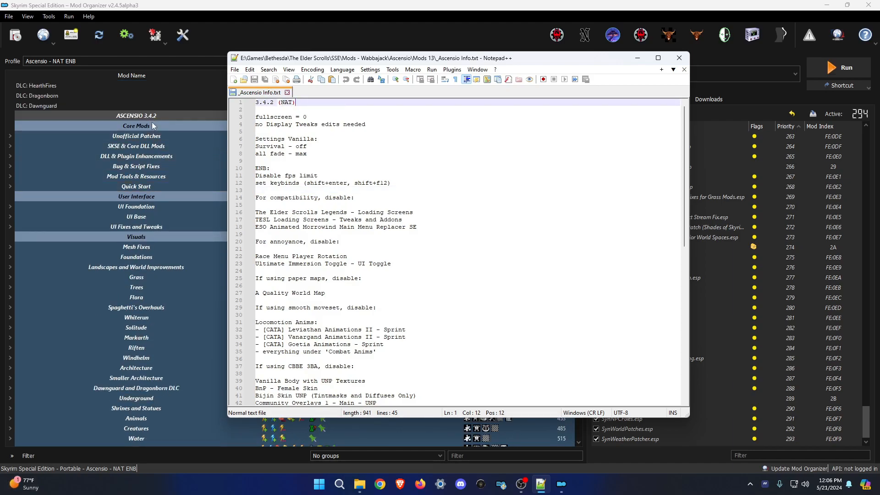
scroll(160, 183, down, 15)
click(441, 271)
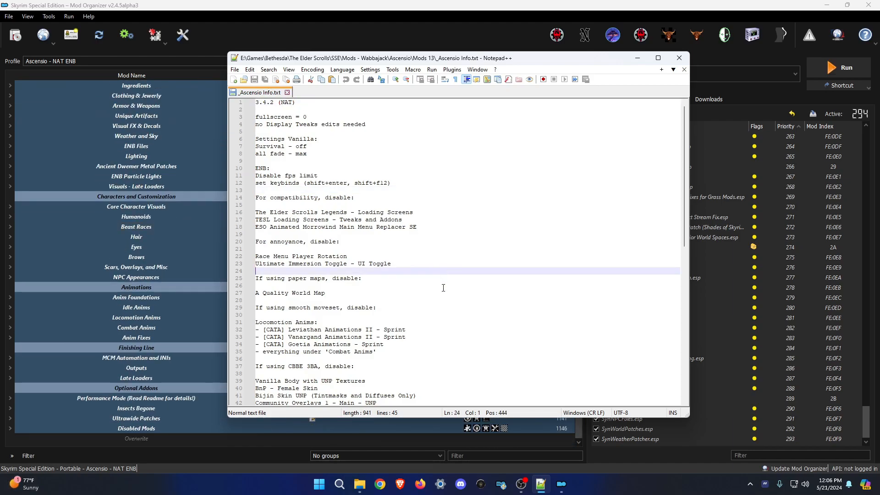
Close the Ascensio info notes and exit Notepad++.
click(287, 92)
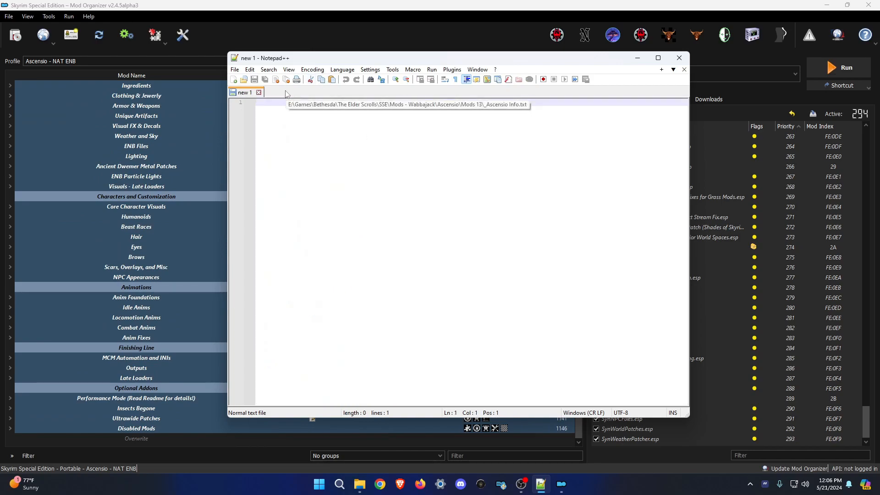
click(679, 57)
click(686, 74)
click(686, 73)
Open additions > Humanoids with full archive names shown, and bring Chrome onto this screen.
mouse_move(370, 485)
click(340, 416)
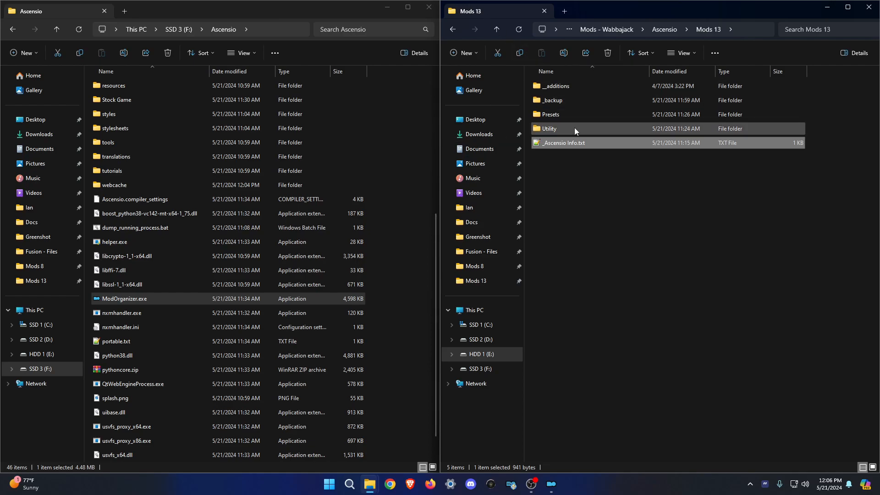
double_click(571, 86)
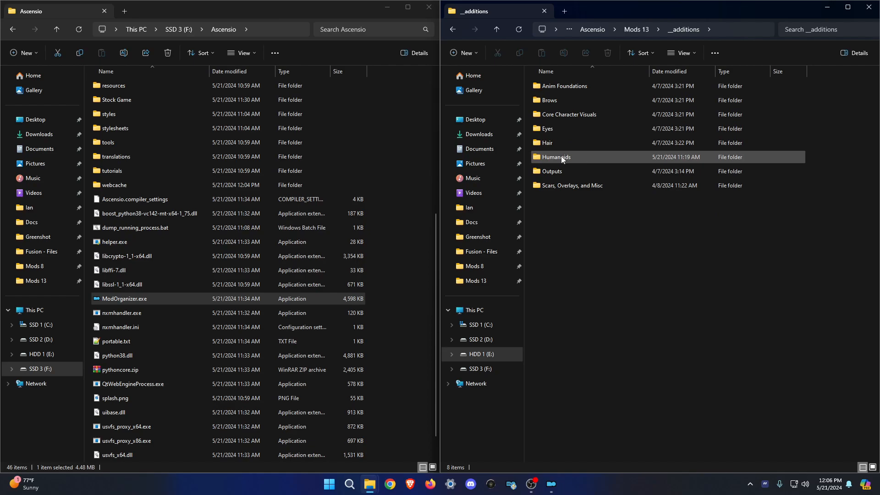
mouse_move(560, 157)
double_click(571, 156)
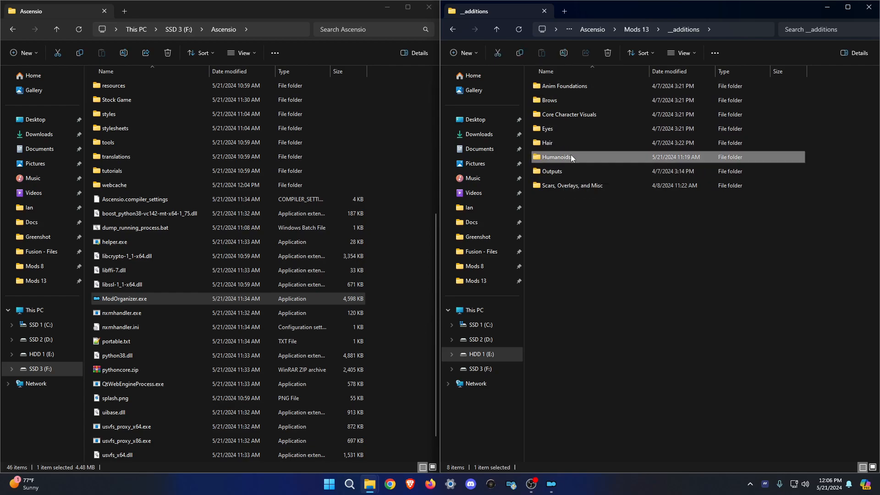
drag(653, 71, 676, 71)
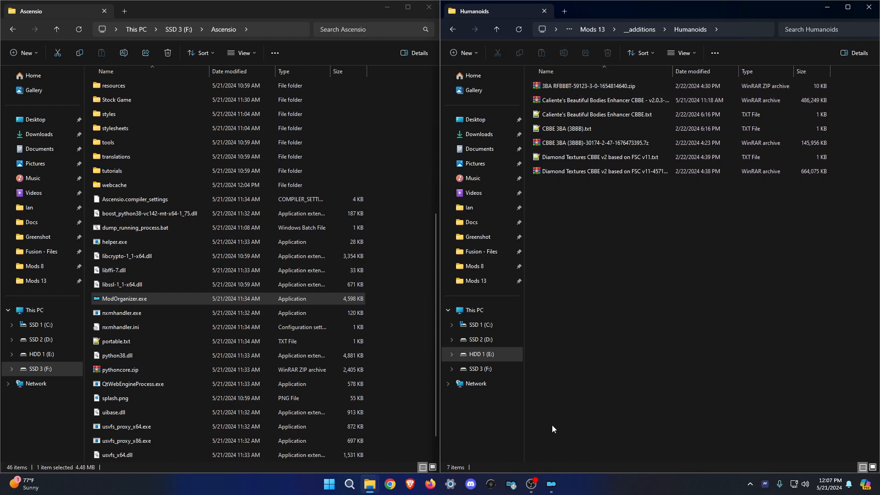
click(390, 484)
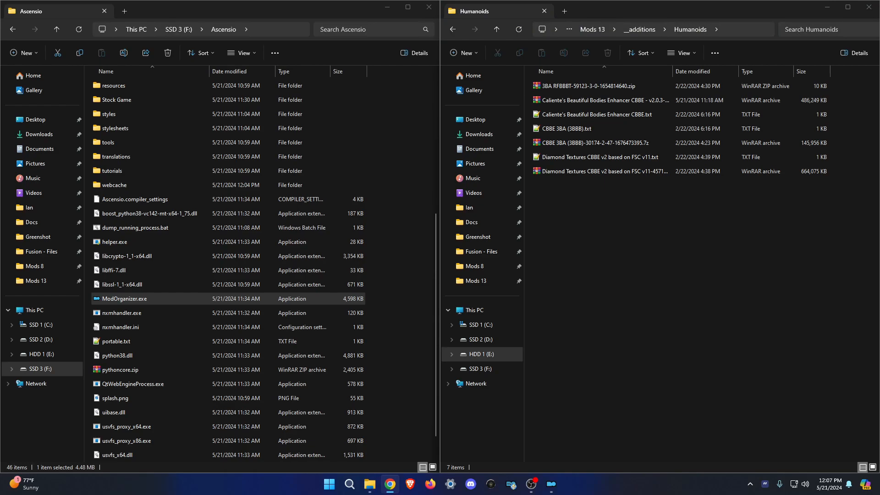
drag(0, 90, 394, 1)
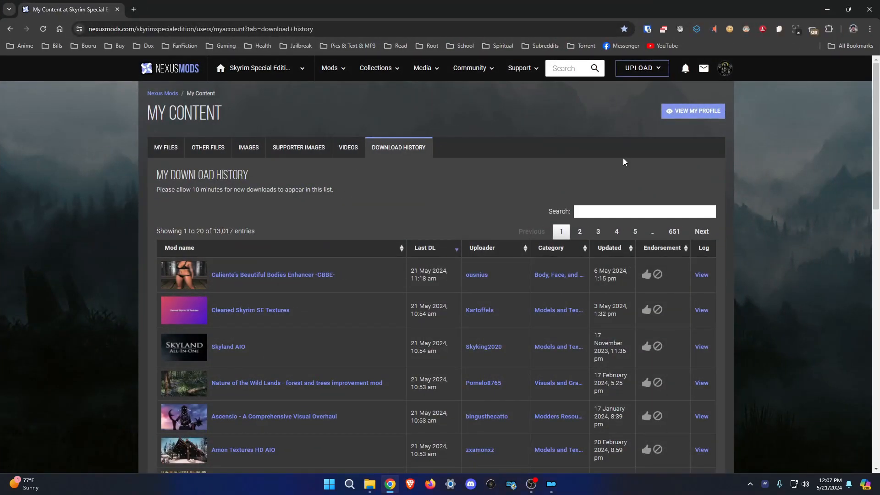
Search Nexus Mods for 'cbbe' and open the CBBE mod's file listing.
click(569, 68)
text(cbbe)
click(458, 113)
click(201, 417)
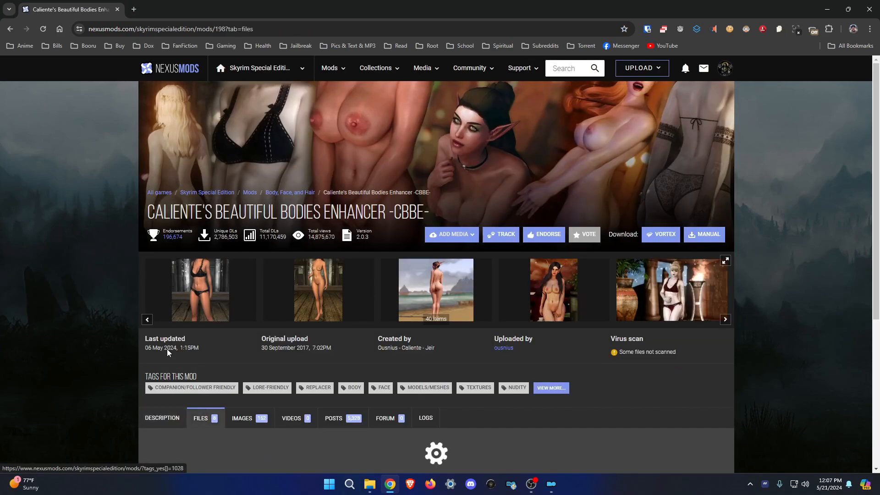
scroll(481, 243, down, 6)
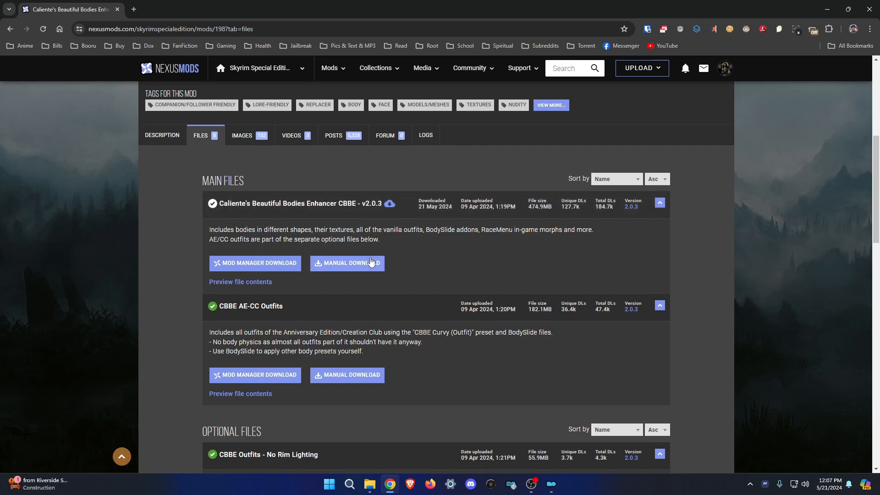
Read the version 2.0.3 changelog, then minimise the browser.
click(634, 210)
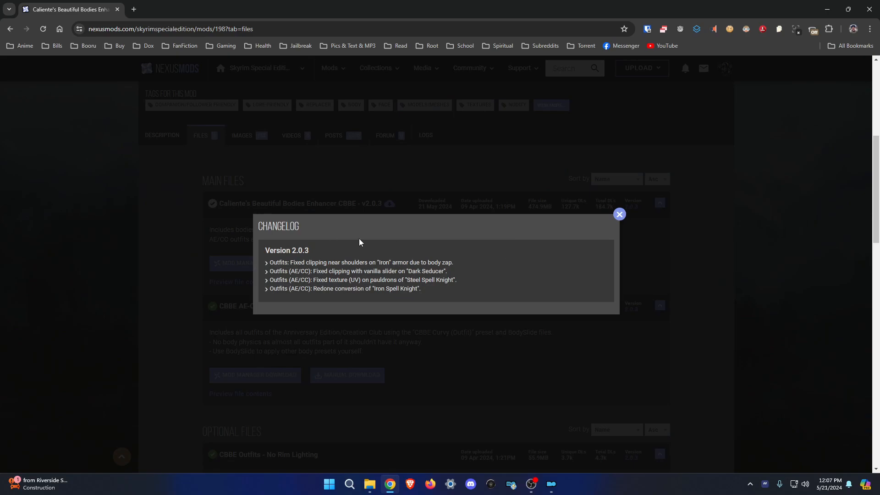
click(619, 214)
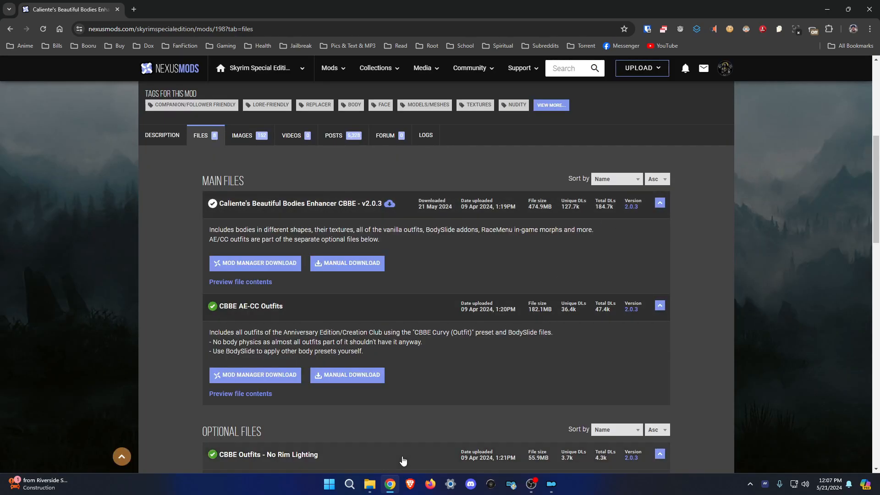
click(390, 484)
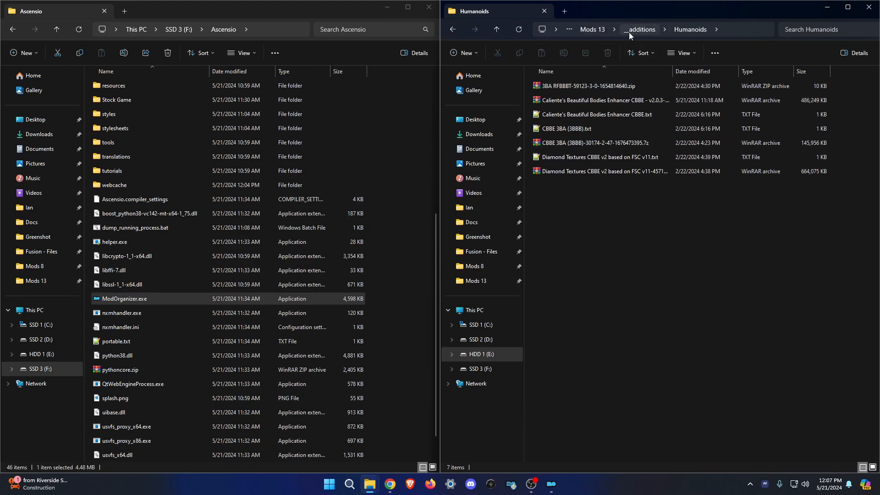
Go back up to the Mods 13 folder and bring the Explorer windows to the front.
click(647, 30)
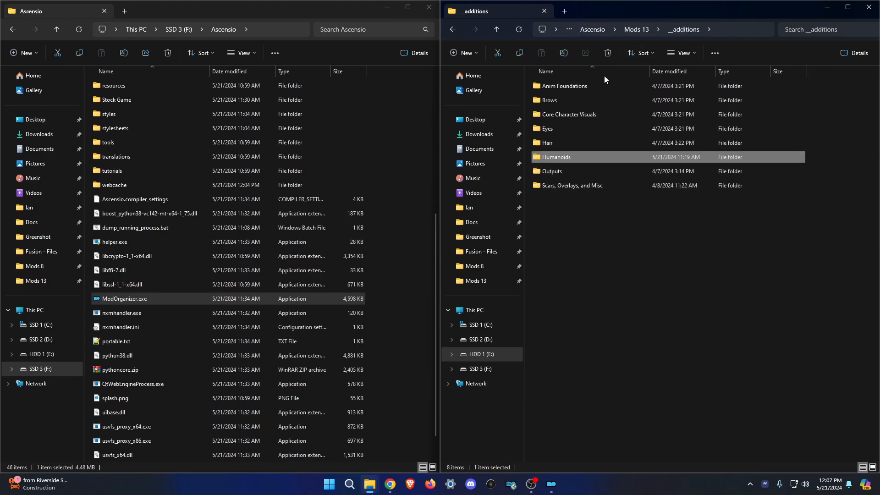
click(641, 30)
click(632, 195)
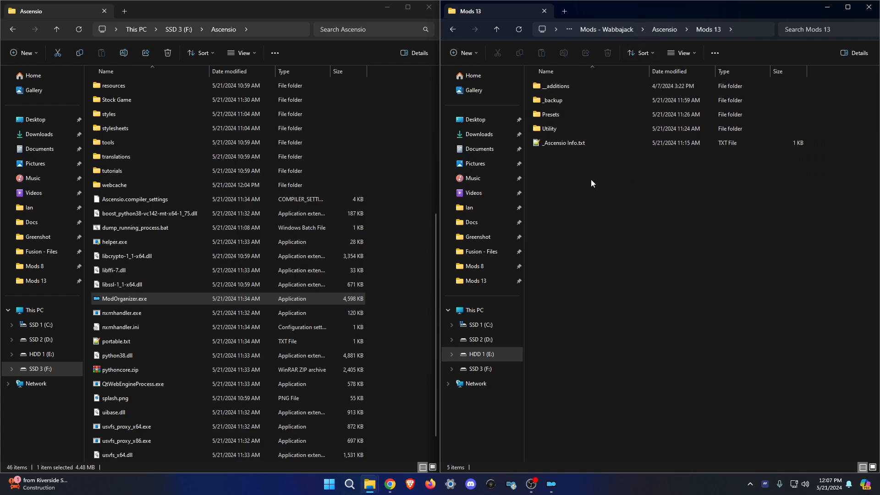
click(561, 482)
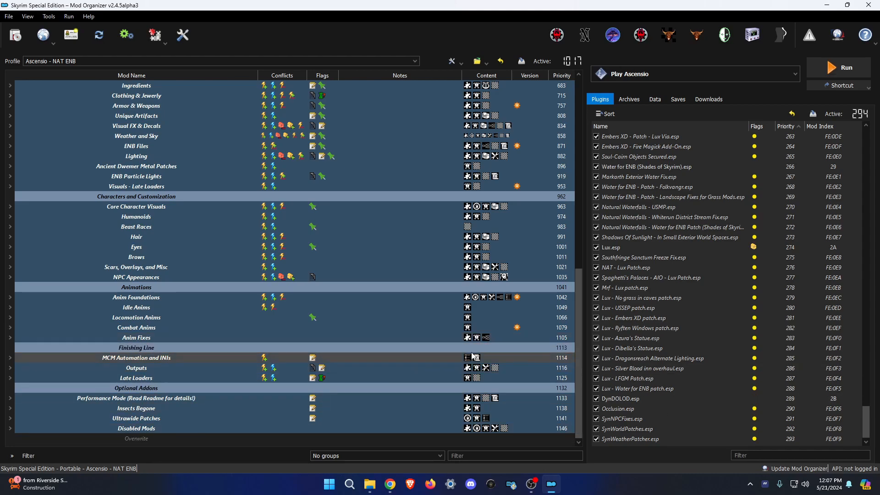
mouse_move(369, 484)
click(329, 430)
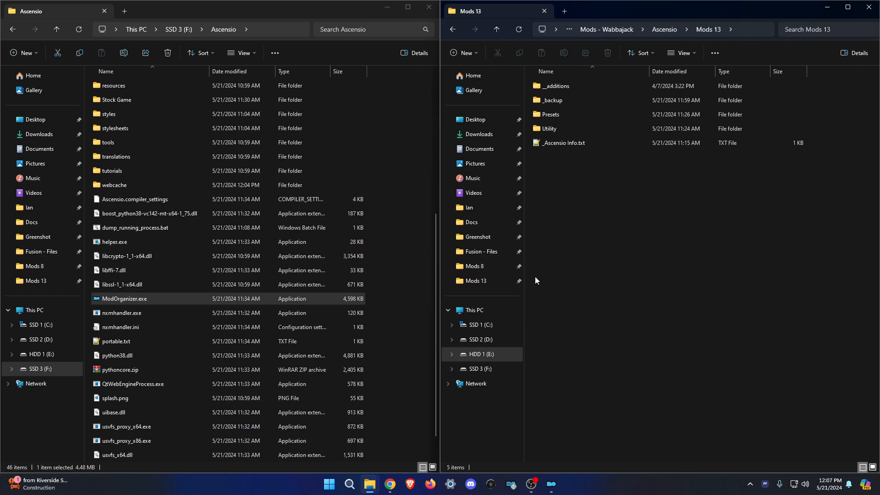
Open additions > Outputs > VRAMrOutput.zip, browse its textures folder, and close the archive.
double_click(557, 87)
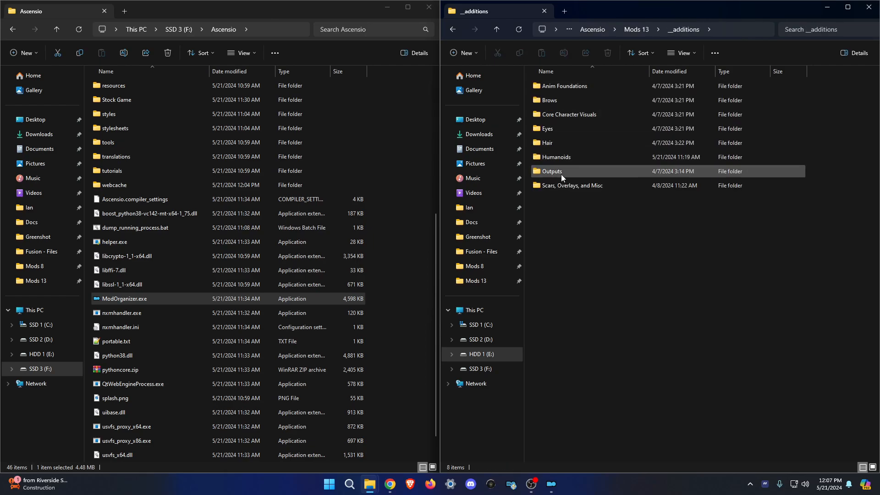
double_click(561, 173)
double_click(569, 88)
double_click(93, 202)
scroll(461, 229, down, 20)
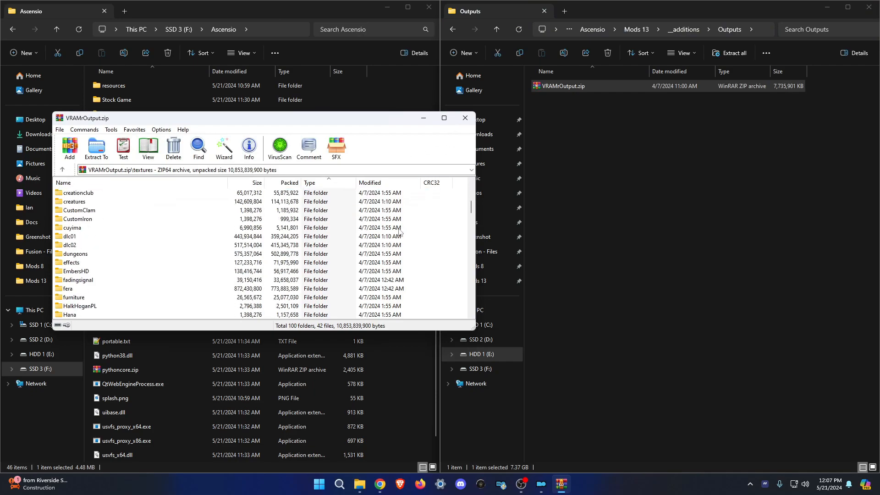
drag(471, 250, 473, 186)
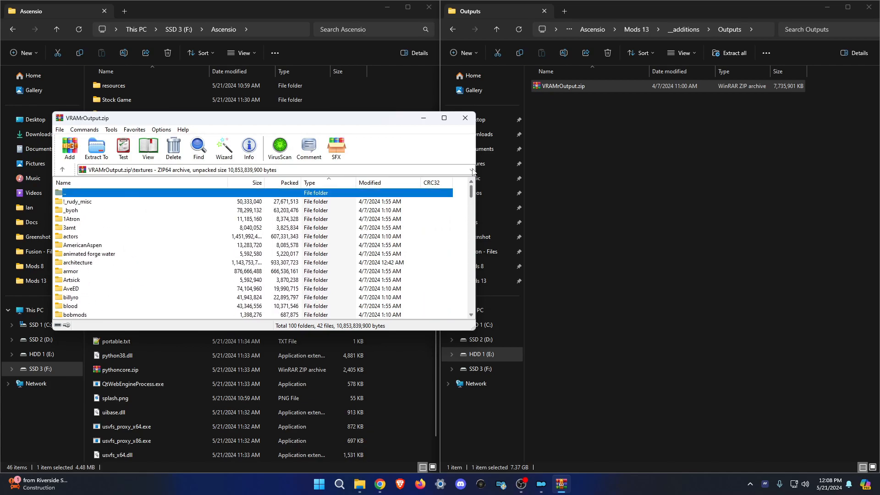
click(466, 118)
drag(602, 109, 709, 219)
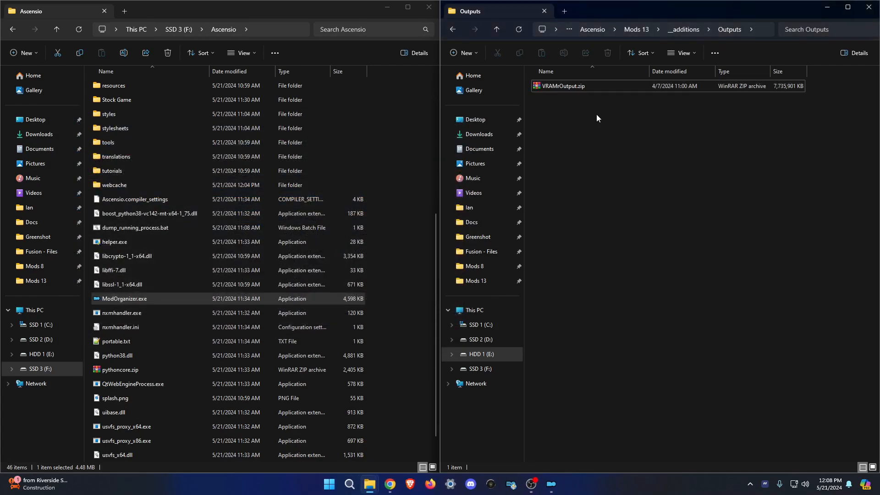
Return via _additions to Mods 13, scroll through Presets, then switch to Mod Organizer 2.
click(681, 30)
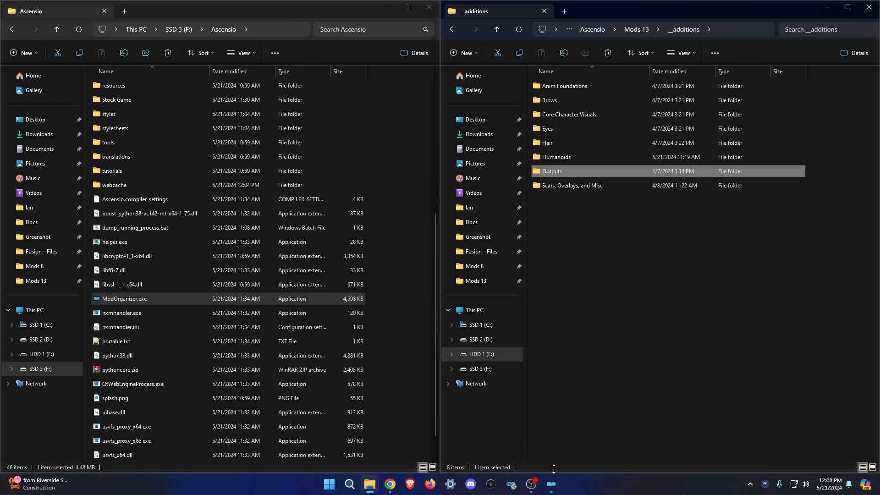
click(637, 29)
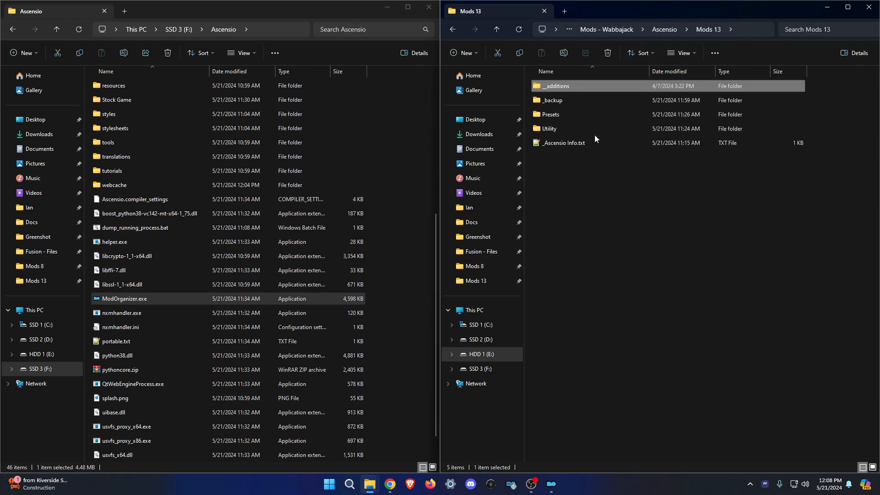
double_click(559, 115)
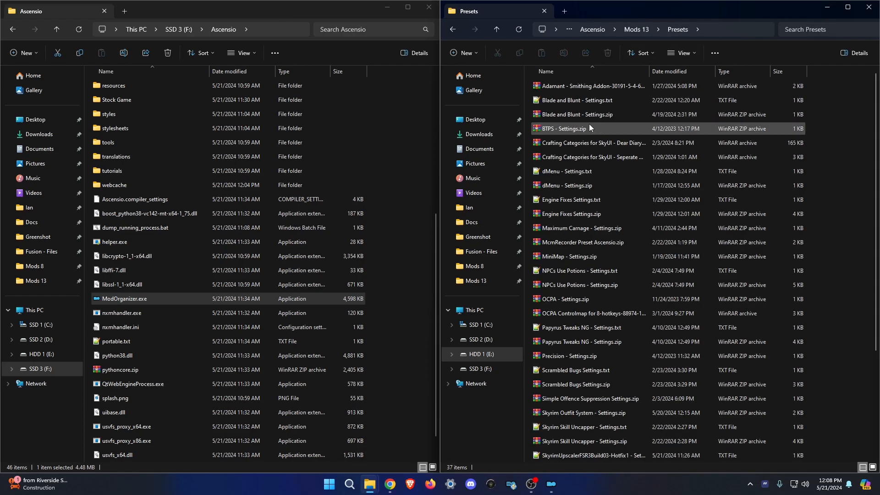
scroll(632, 286, down, 3)
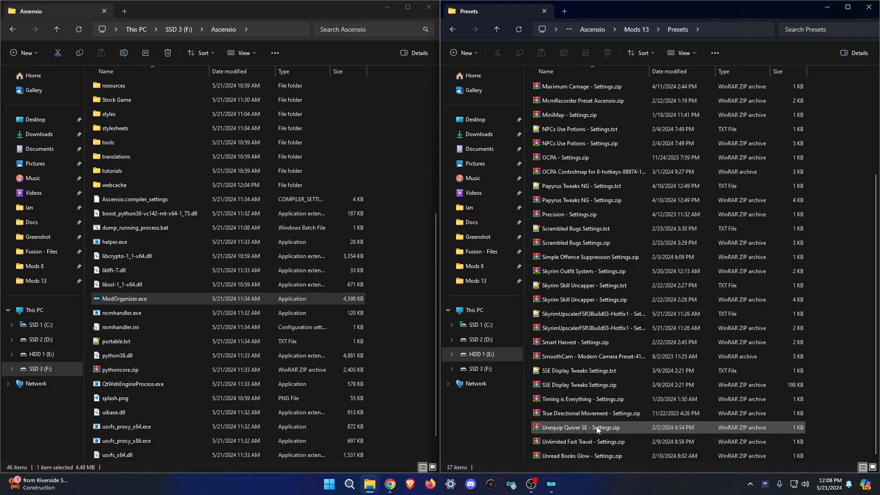
click(552, 484)
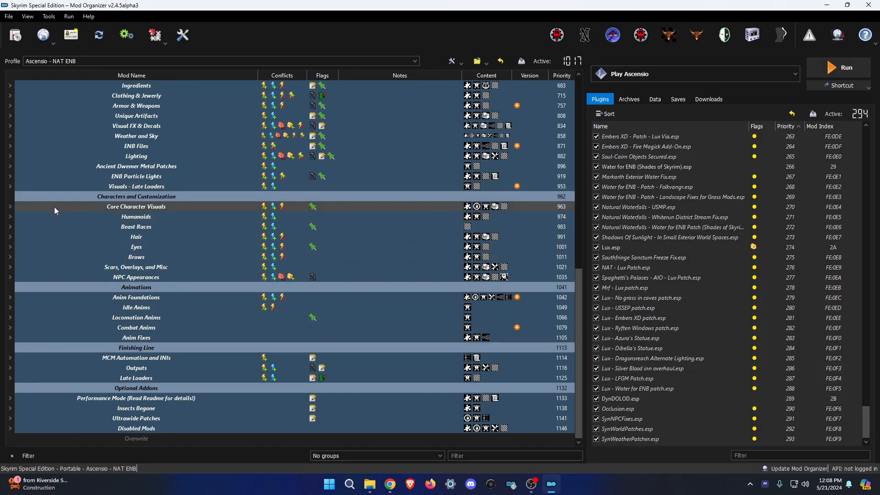
Expand ENB Files and inspect the ENBSeries - Settings mod's Root folder in Explorer.
scroll(54, 207, up, 2)
click(10, 207)
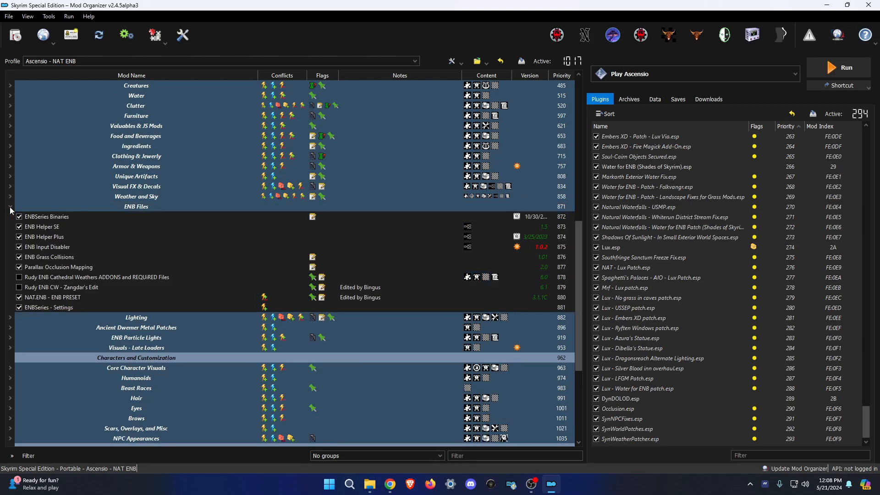
right_click(55, 307)
click(83, 433)
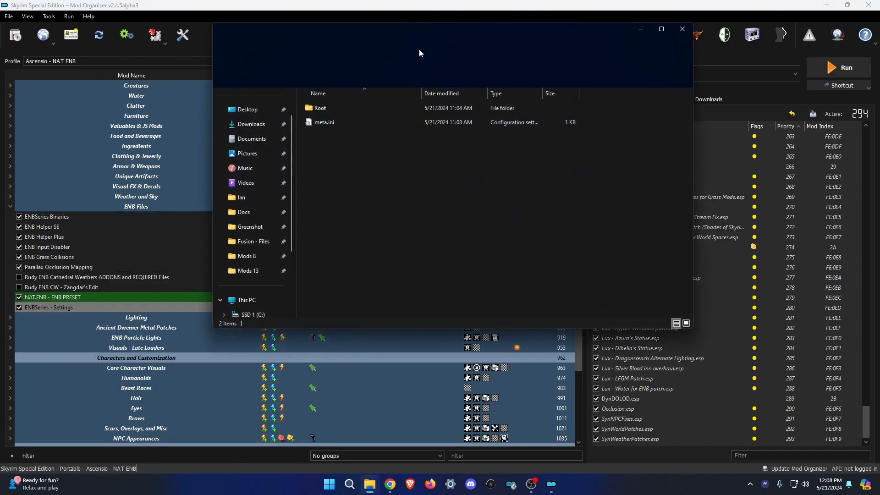
click(392, 104)
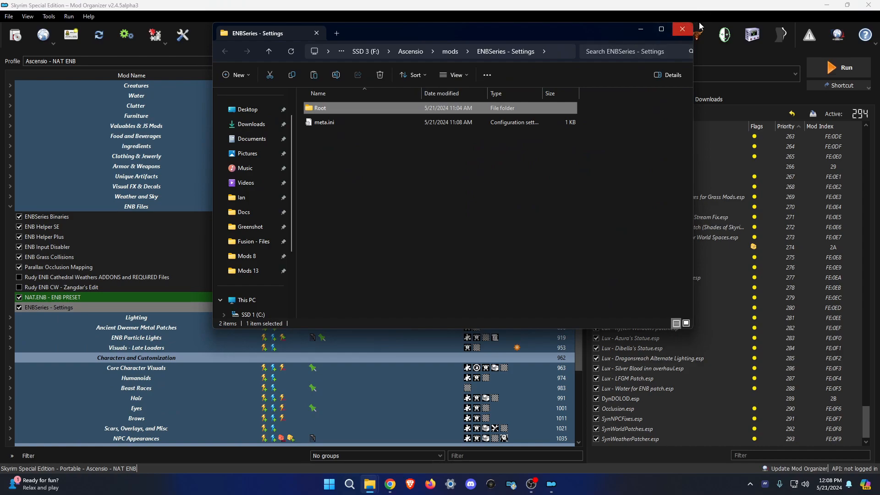
click(683, 29)
scroll(276, 376, down, 5)
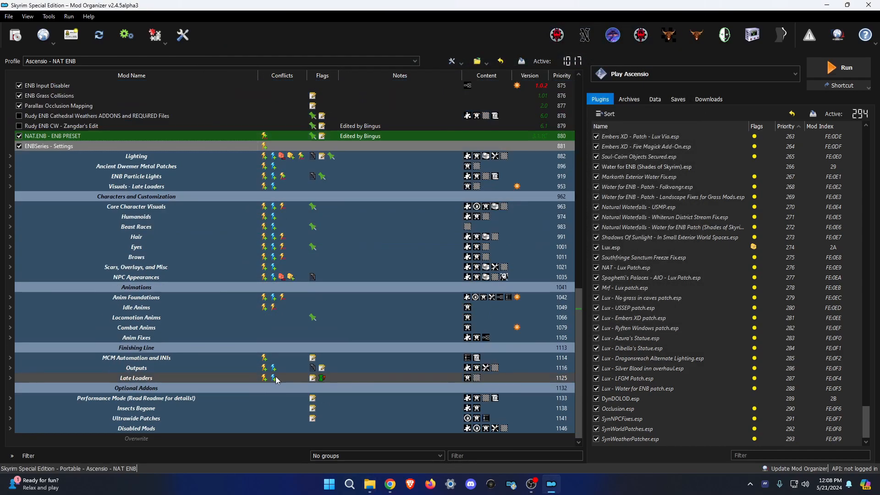
Create an empty mod named 'ENB - Settings'.
right_click(203, 445)
click(229, 341)
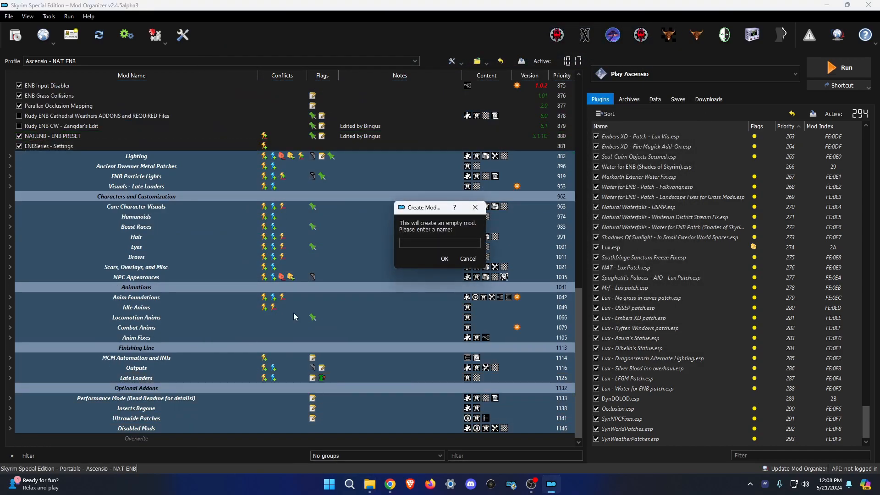
text(ENB - Settings)
key(Return)
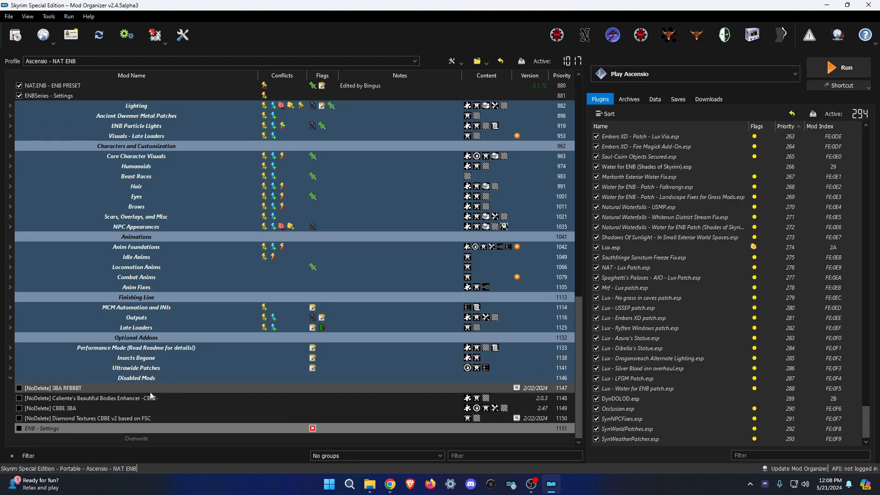
Paste the Root folder into the ENB - Settings mod's folder.
right_click(85, 426)
click(117, 408)
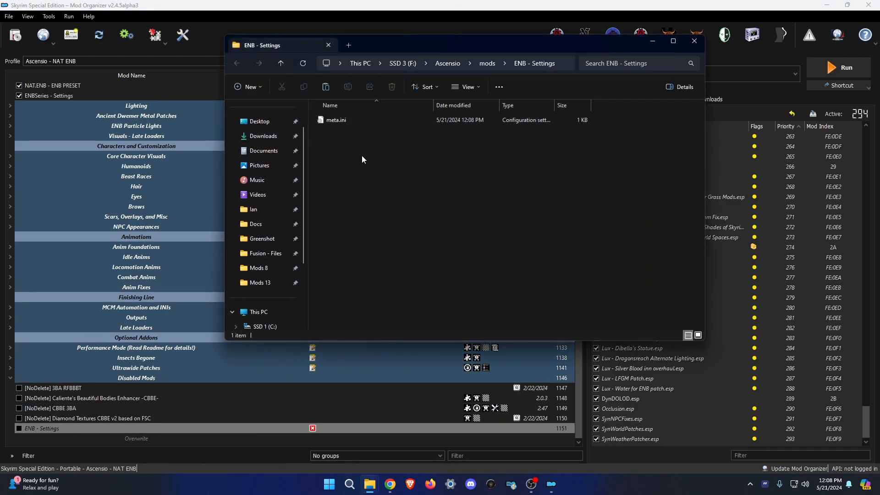
key(ctrl+v)
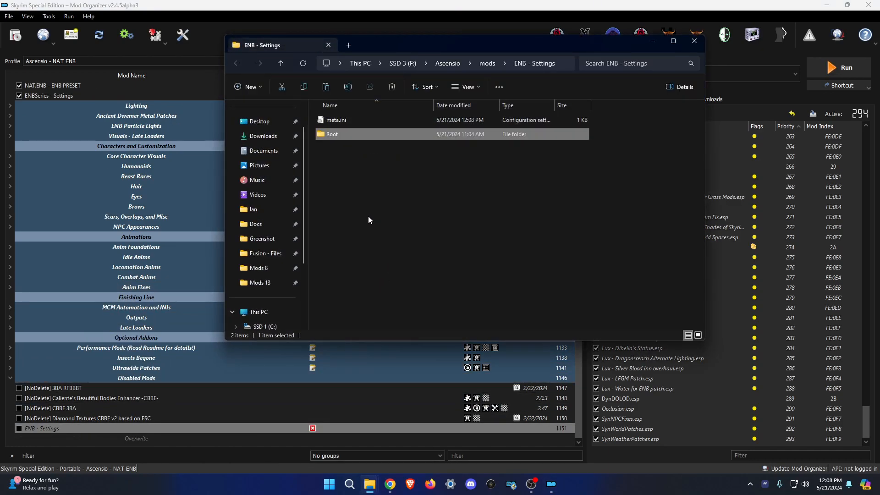
click(123, 387)
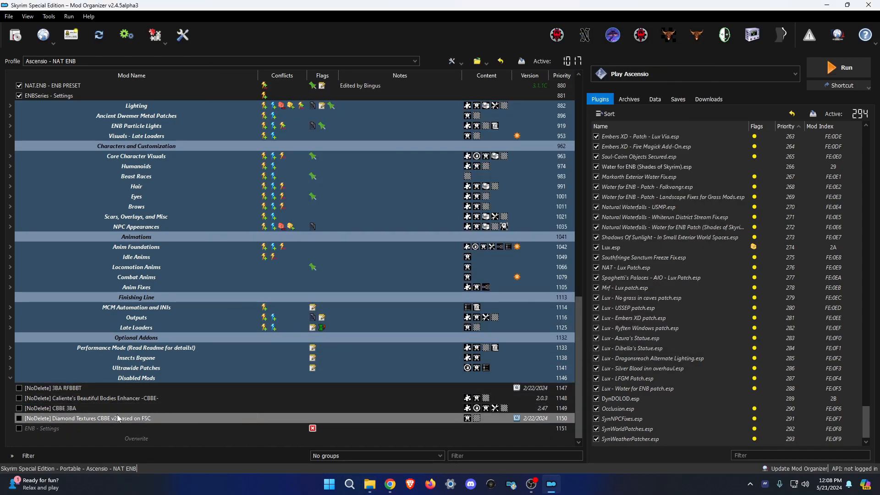
Remove the four [NoDelete] mods, starting with 3BA RFBBBT, from the mod list.
click(65, 388)
drag(76, 397, 101, 420)
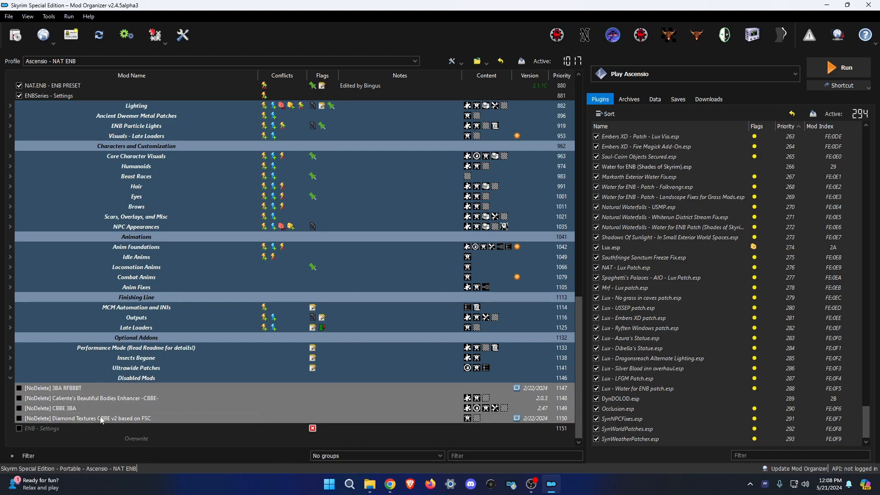
right_click(85, 389)
click(99, 322)
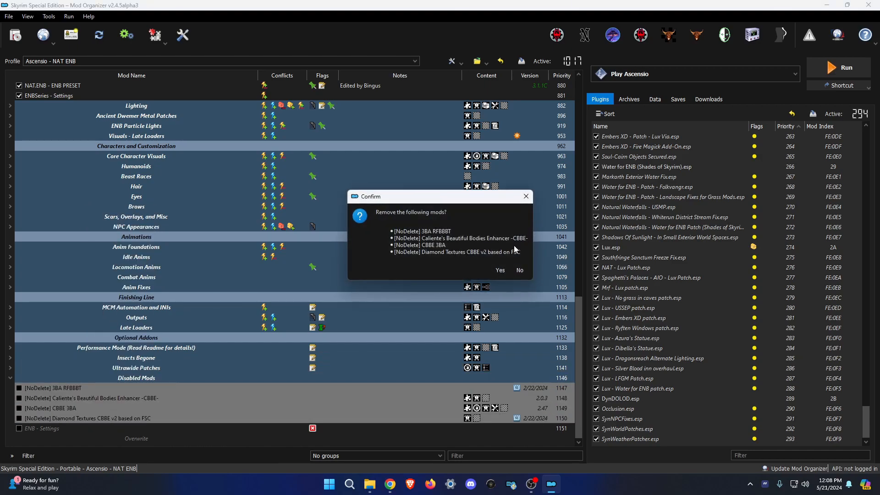
click(500, 270)
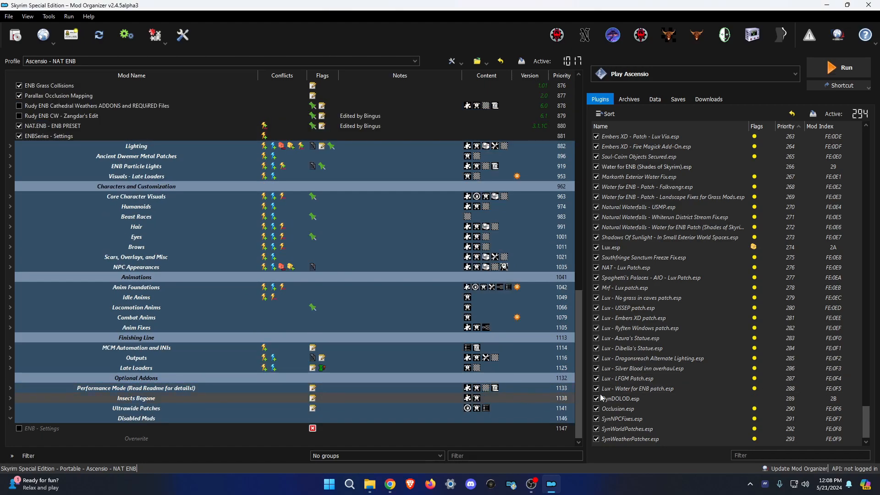
Open enblocal.ini from the ENB - Settings mod's Root folder in Notepad++.
right_click(35, 430)
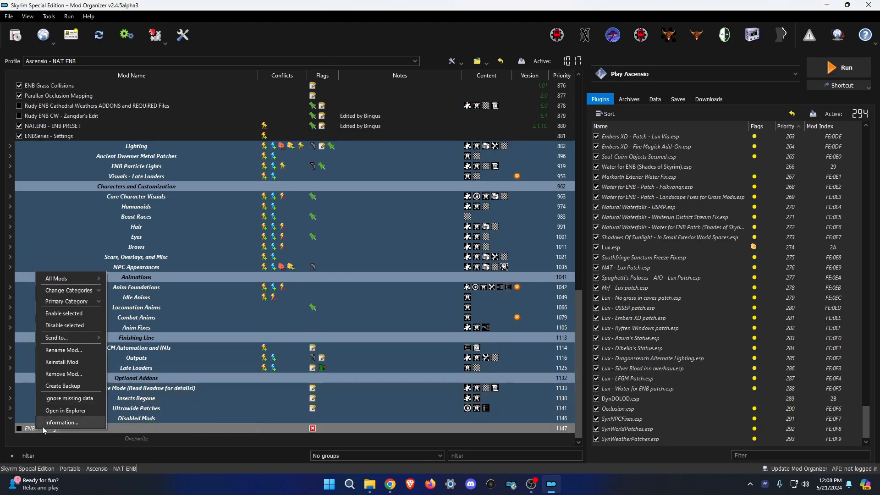
click(50, 420)
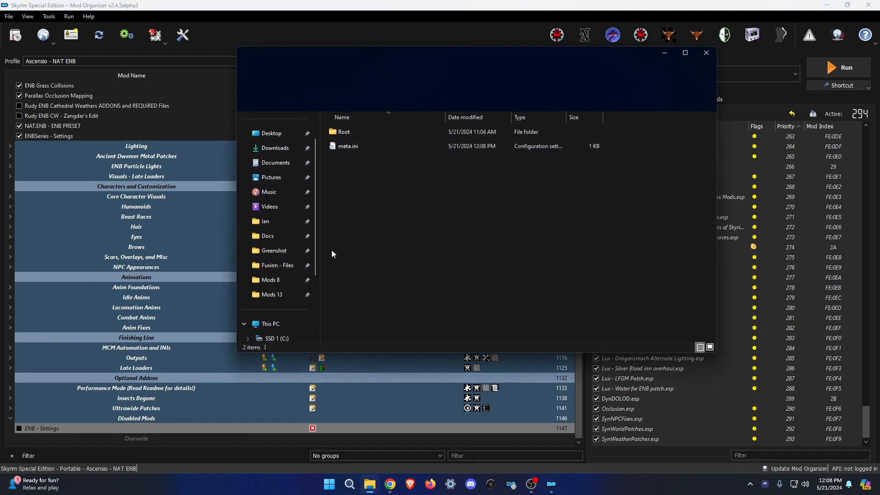
double_click(355, 133)
right_click(351, 132)
click(390, 299)
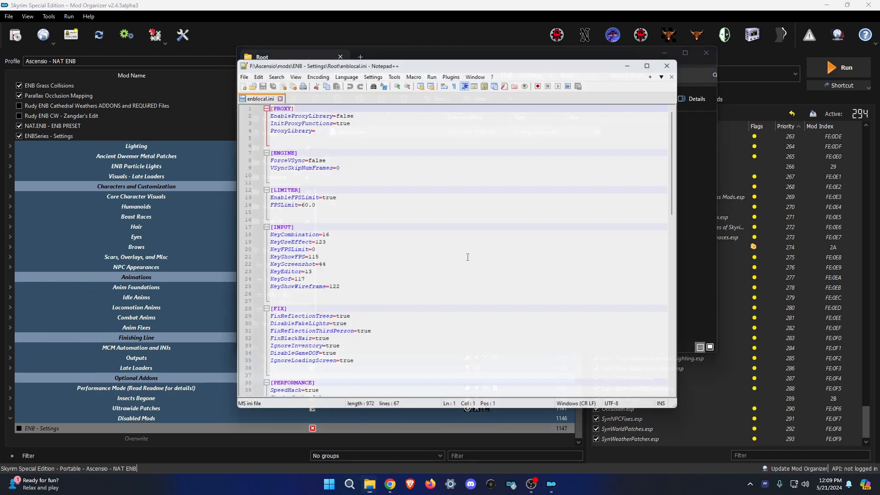
Open _Eldergleam.txt from the Mods 8 folder and select its eight [INPUT] key lines.
scroll(419, 302, down, 3)
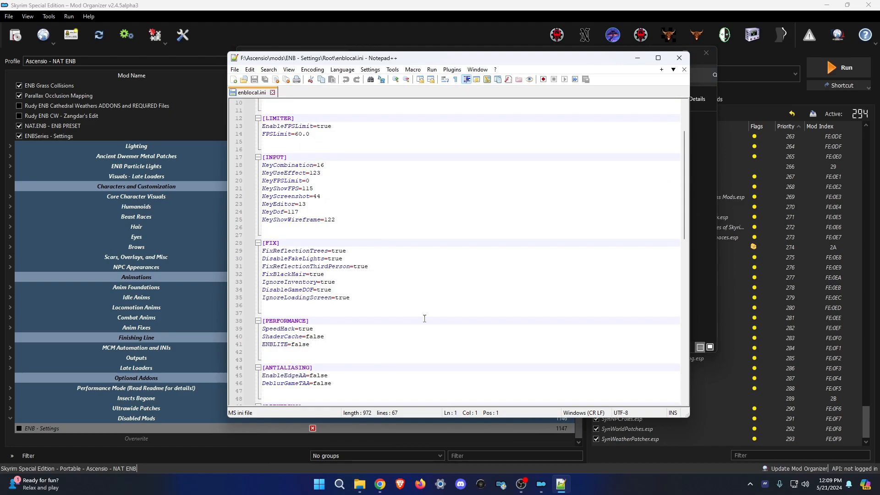
mouse_move(360, 484)
click(241, 442)
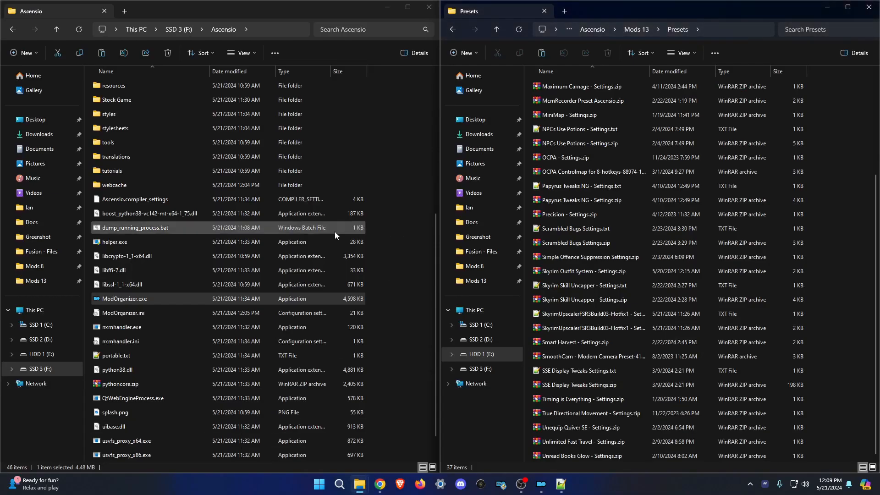
click(55, 265)
double_click(173, 242)
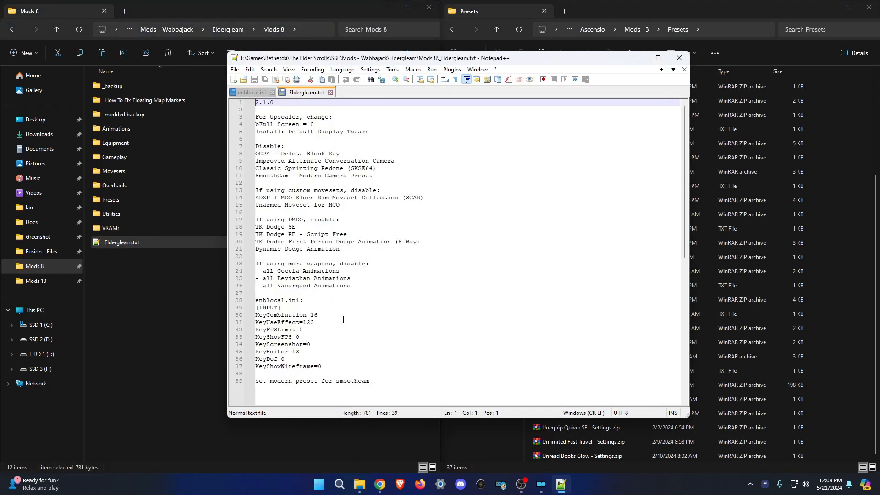
drag(328, 366, 250, 316)
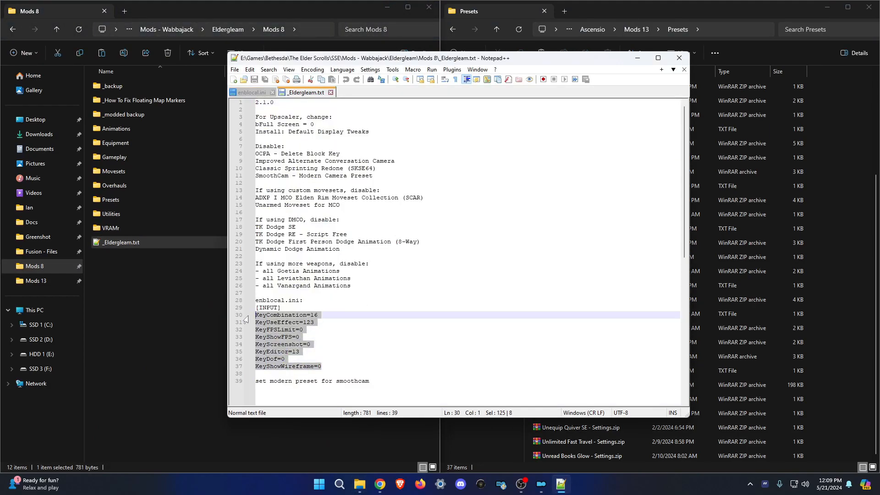
Paste the new [INPUT] key values over lines 18–25 of enblocal.ini and save.
click(252, 93)
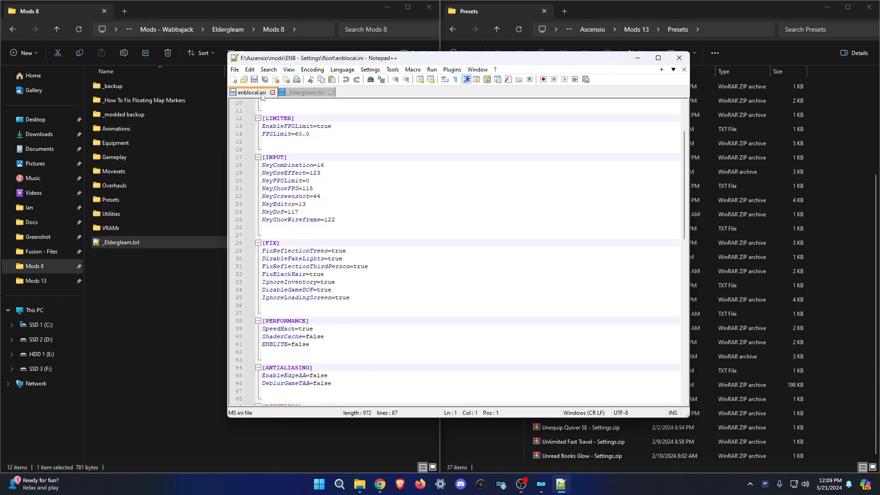
drag(342, 221, 260, 167)
key(ctrl+v)
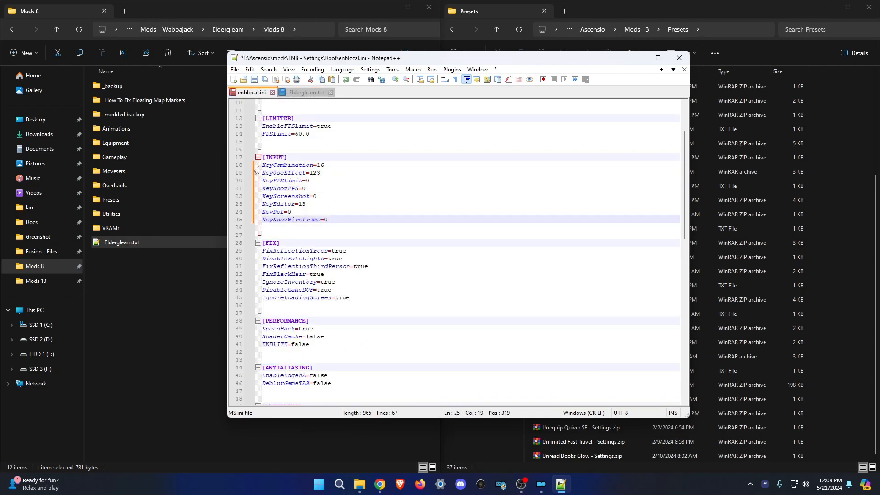
key(ctrl+s)
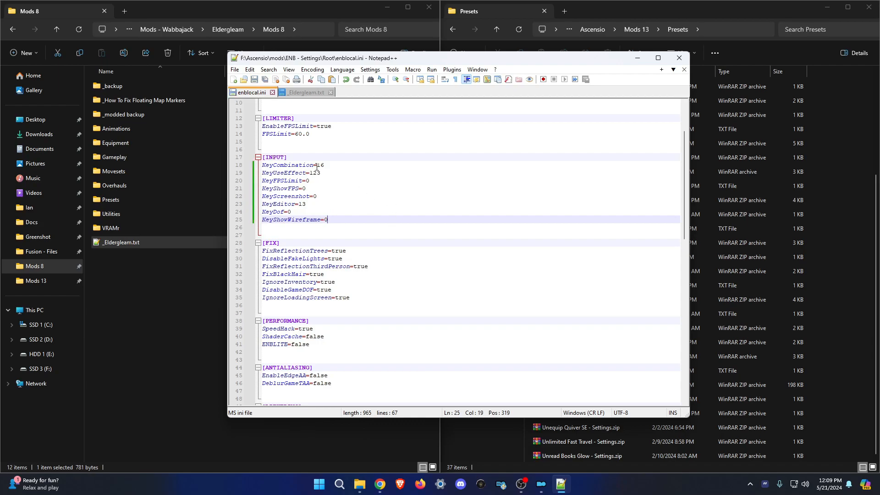
Change EnableFPSLimit from true to false and save enblocal.ini.
double_click(338, 126)
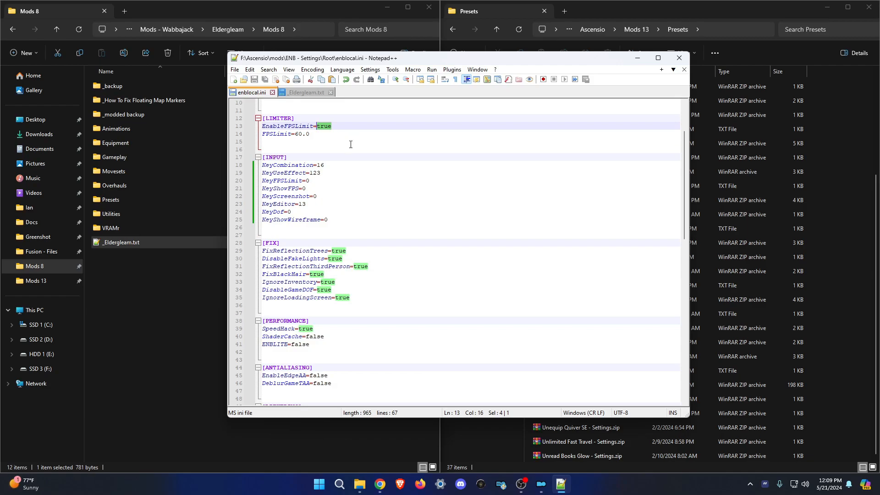
text(false)
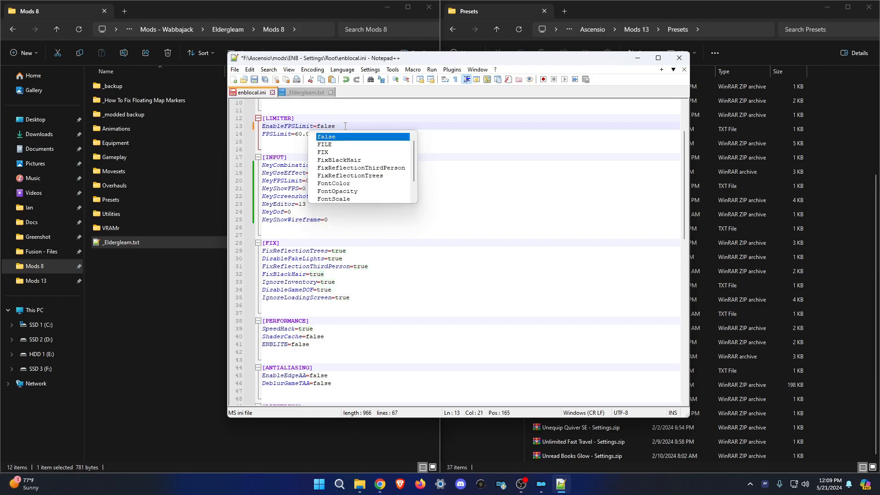
key(Escape)
key(ctrl+s)
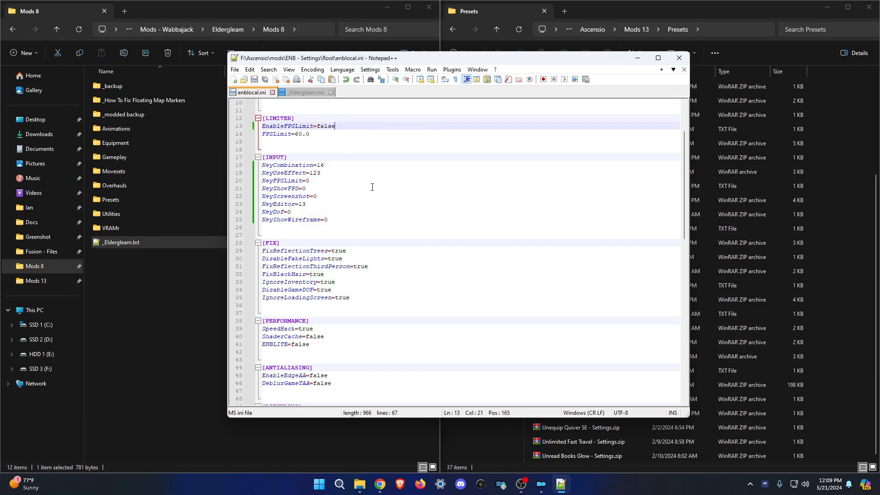
scroll(370, 186, up, 3)
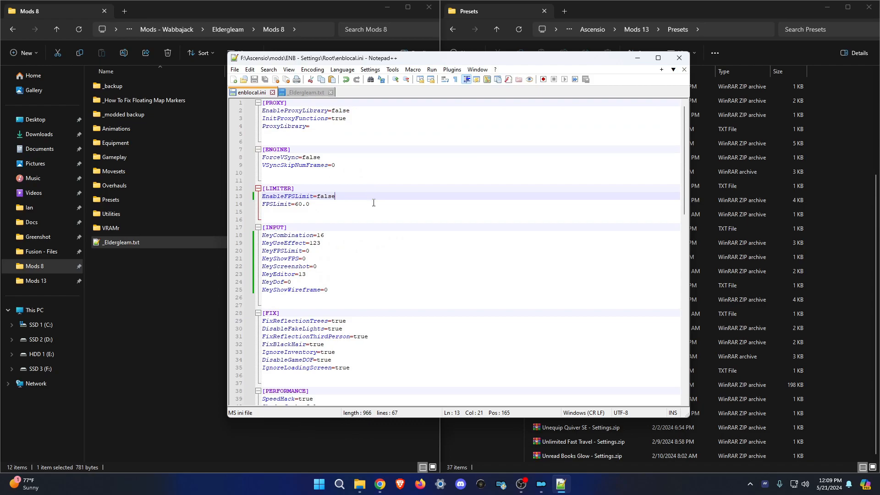
Close the enblocal.ini and _Eldergleam.txt tabs, quit Notepad++, and return to Mod Organizer 2.
click(272, 92)
click(281, 92)
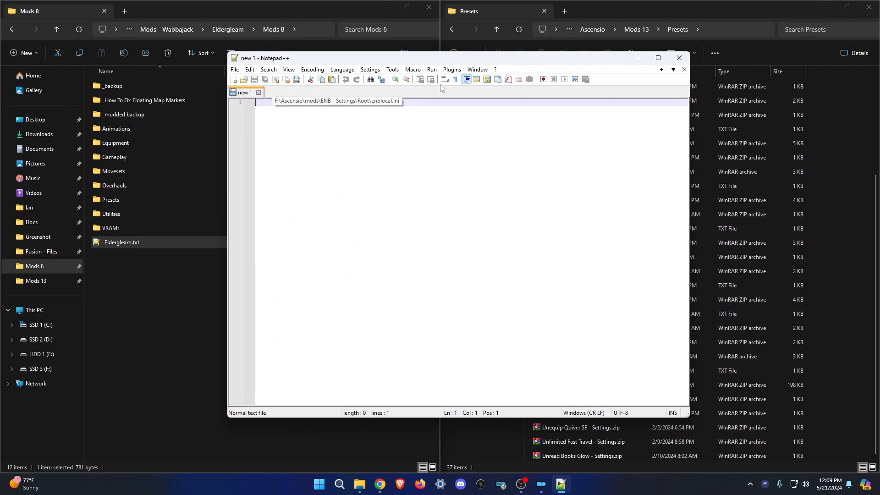
click(679, 58)
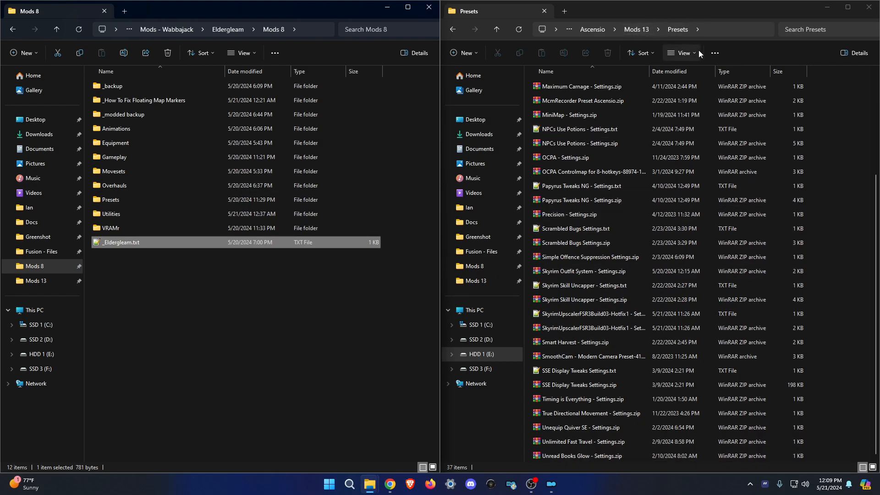
click(552, 487)
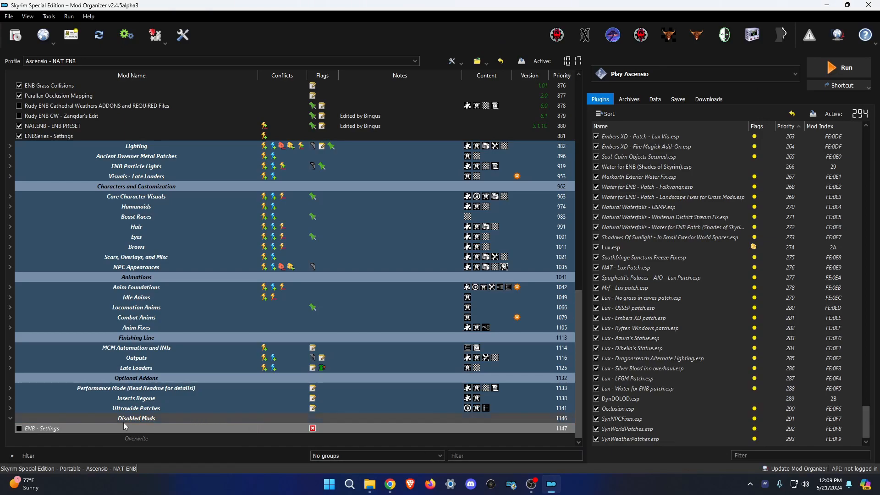
right_click(77, 429)
Open the ENB - Settings mod folder and archive its Root folder as a ZIP file.
click(108, 409)
right_click(351, 144)
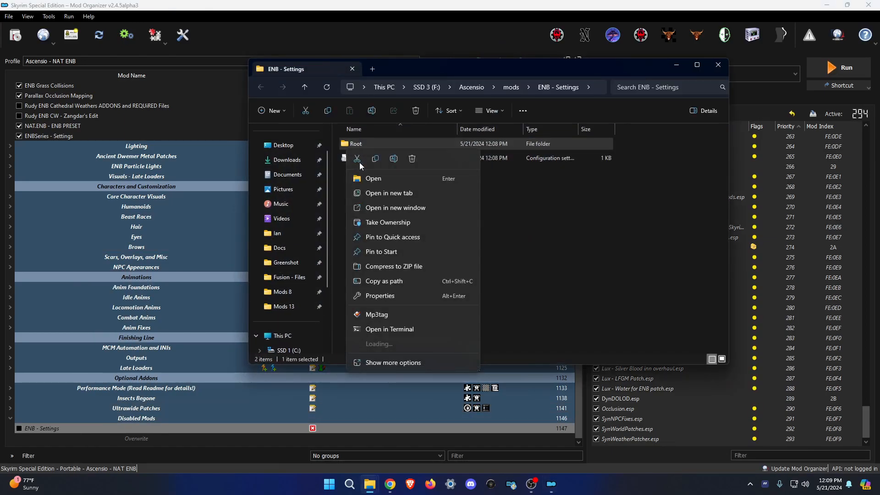
mouse_move(405, 344)
click(502, 343)
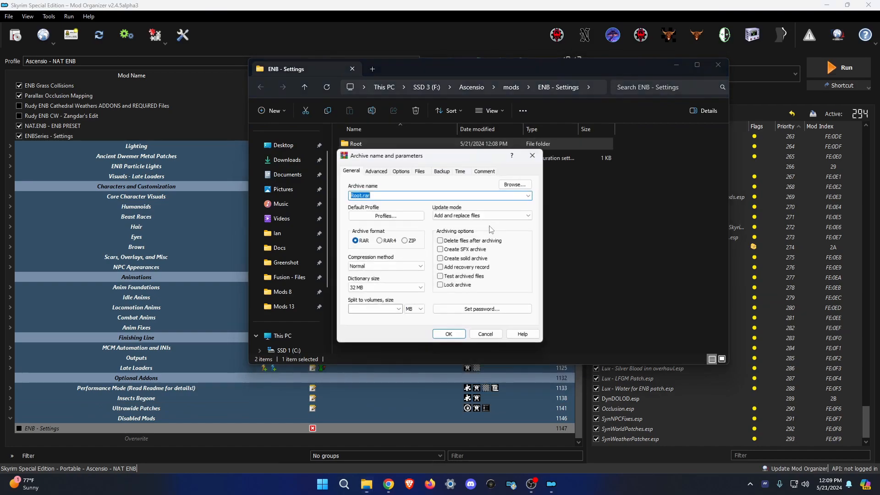
click(411, 243)
click(449, 334)
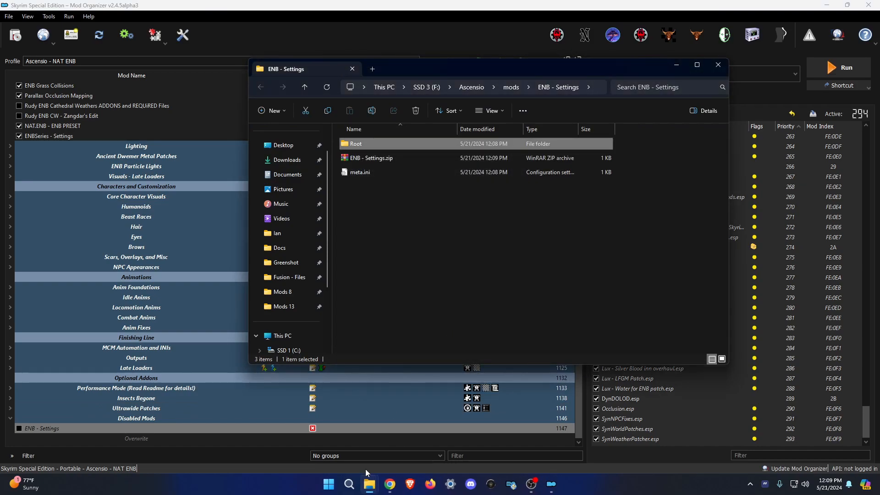
Move ENB - Settings.zip into the Presets folder and delete the original copy.
mouse_move(359, 472)
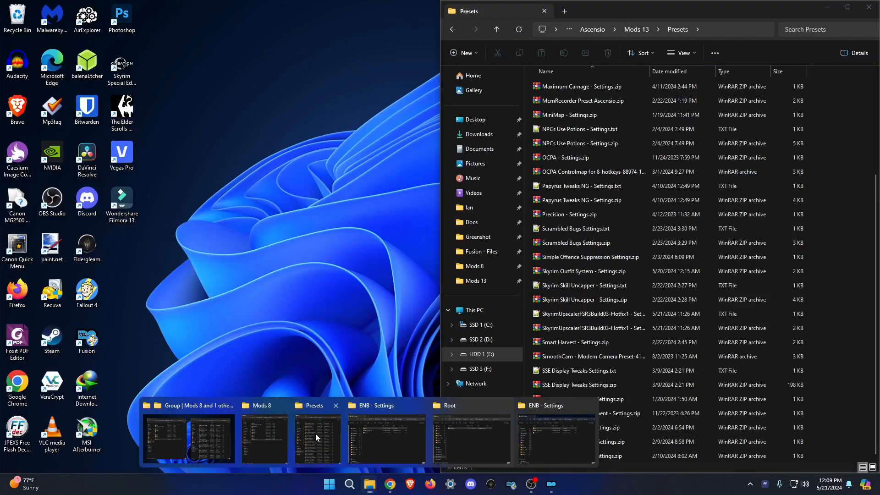
click(315, 434)
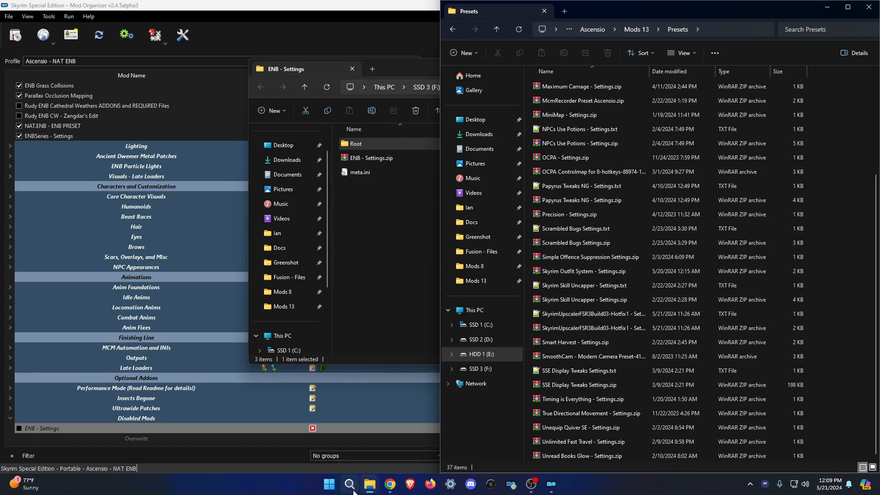
drag(381, 157, 619, 79)
click(397, 193)
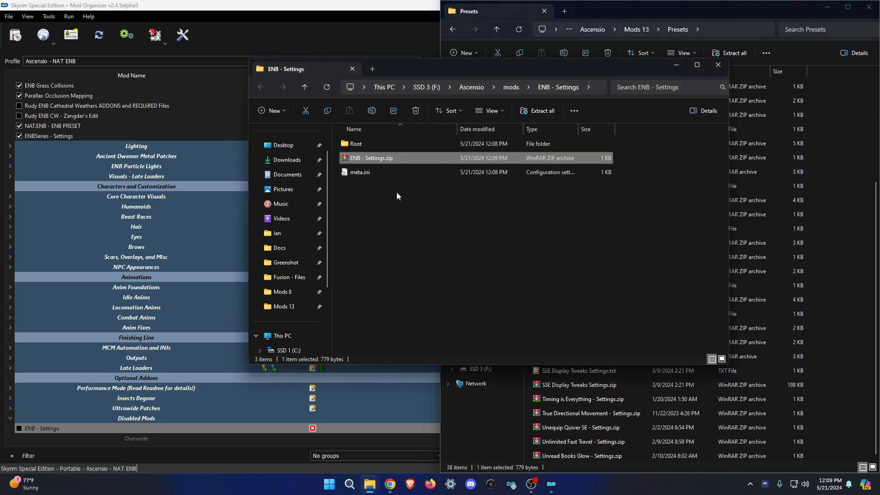
key(Delete)
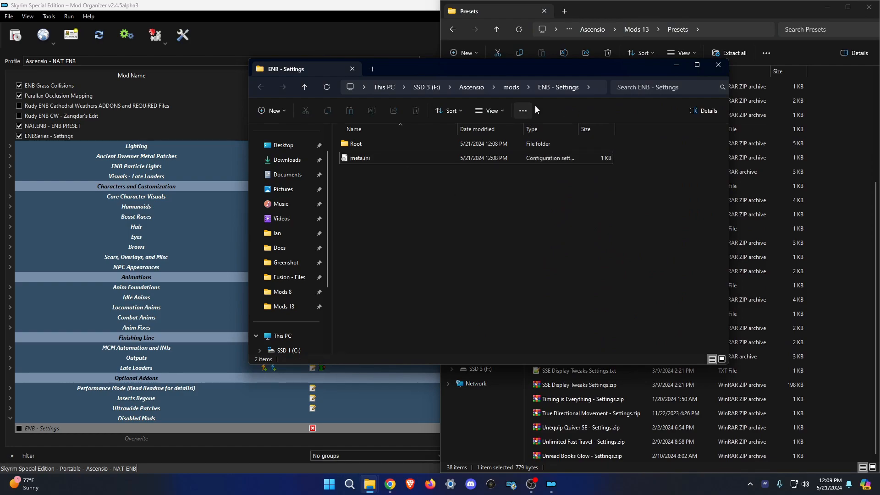
click(638, 28)
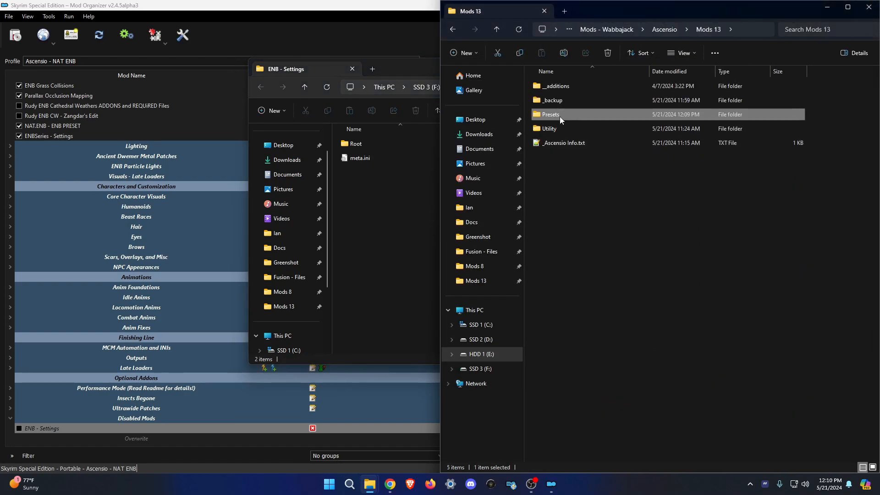
click(559, 117)
Create a [NoDelete] Added Mods separator at the end of the modlist.
click(379, 2)
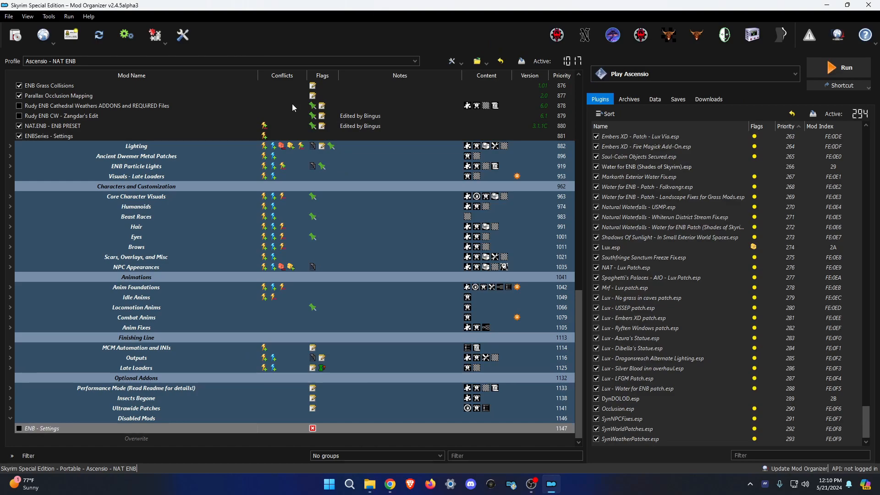
right_click(150, 444)
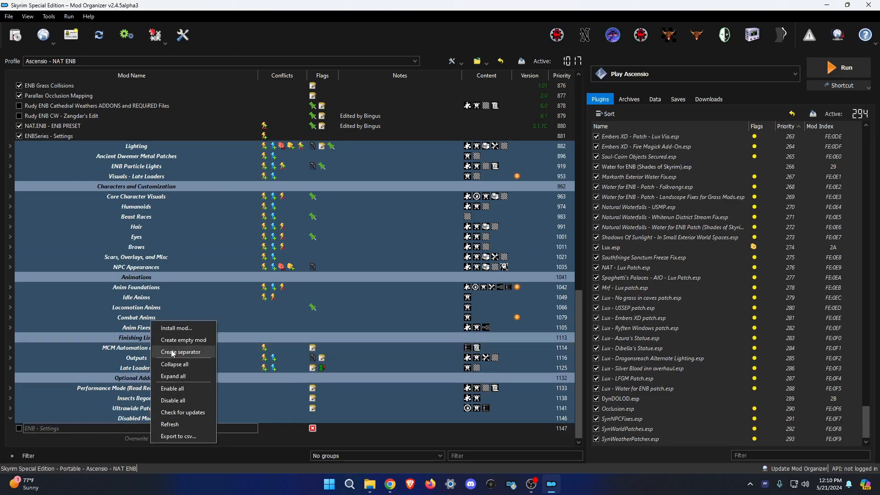
click(183, 352)
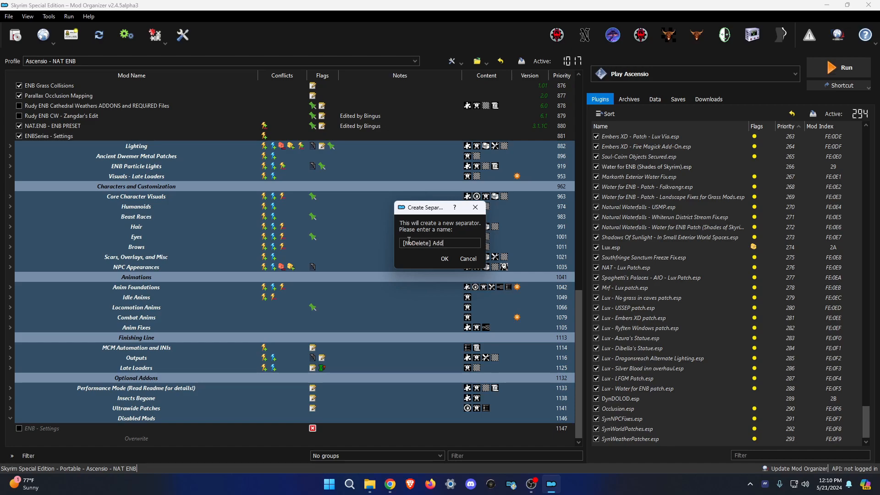
key(Return)
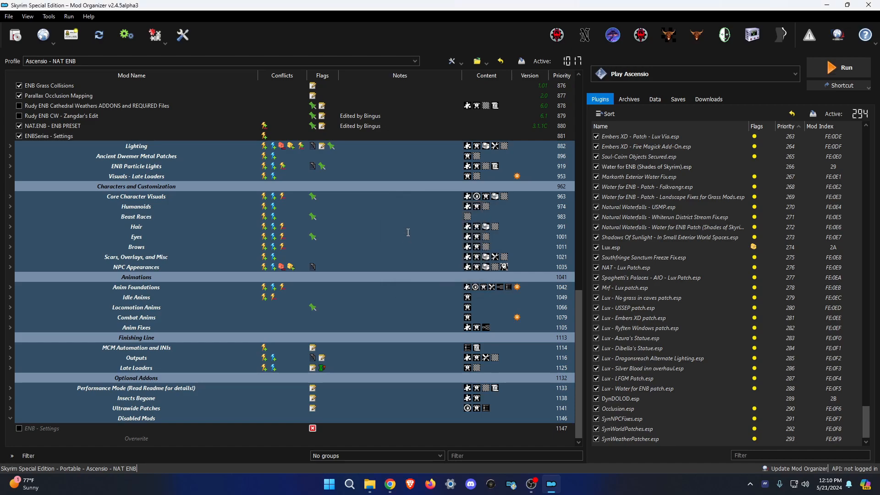
Load the Ascensio MCO load order page in the browser via 'asc'.
click(390, 484)
click(235, 33)
text(asc)
key(Return)
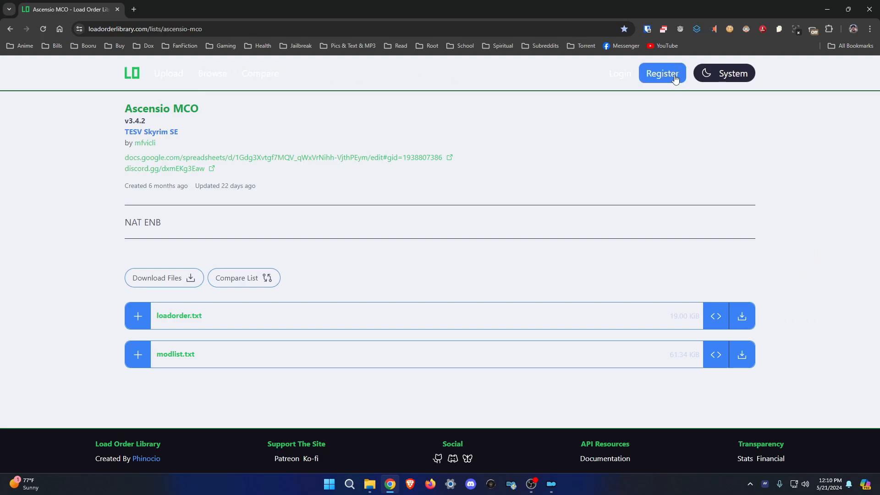
Switch Load Order Library to the dark theme and expand modlist.txt.
click(728, 76)
click(737, 102)
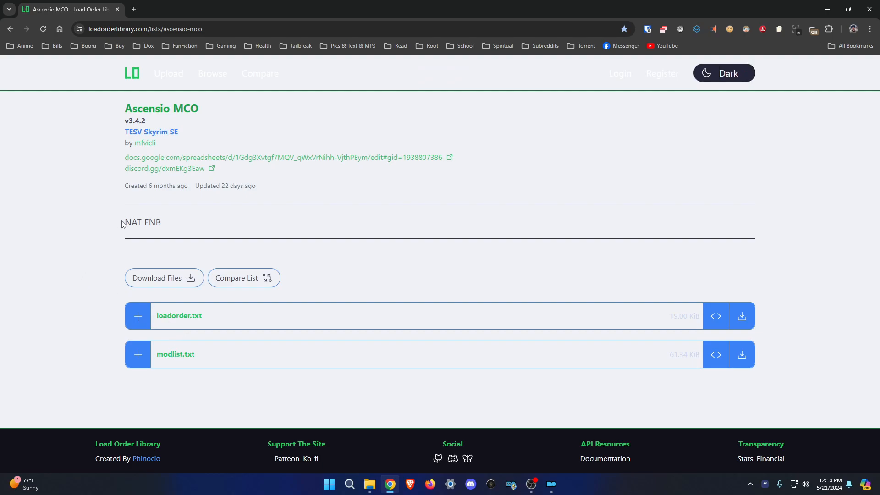
click(180, 356)
click(213, 343)
click(163, 358)
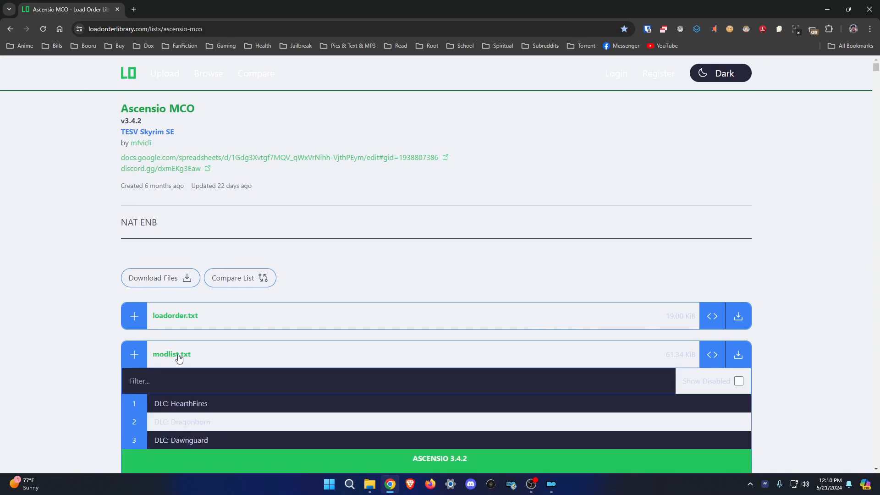
Scroll through the Ascensio modlist and copy the page's web address.
scroll(371, 325, down, 5)
scroll(370, 325, down, 5)
scroll(369, 323, down, 15)
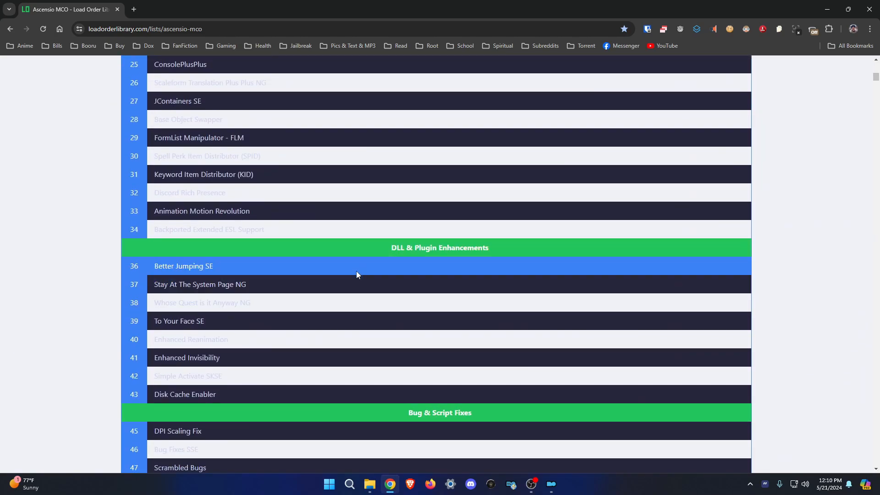
scroll(356, 269, up, 15)
scroll(356, 273, up, 10)
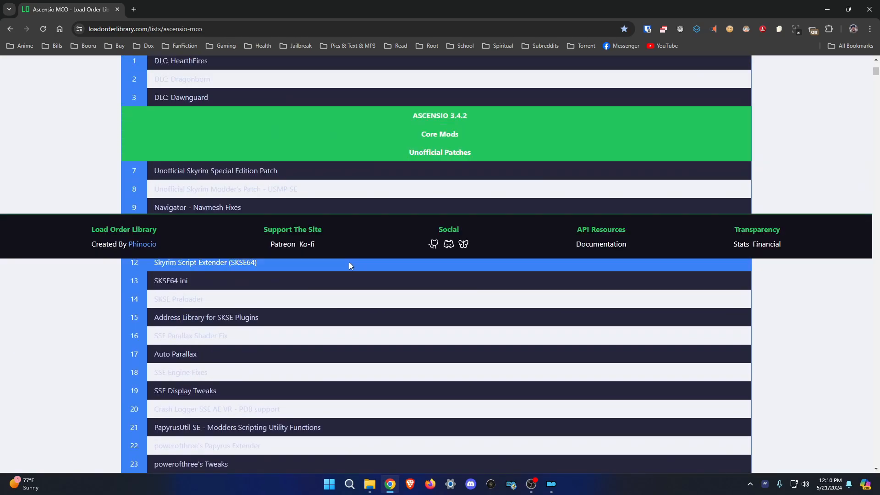
click(211, 29)
key(ctrl+c)
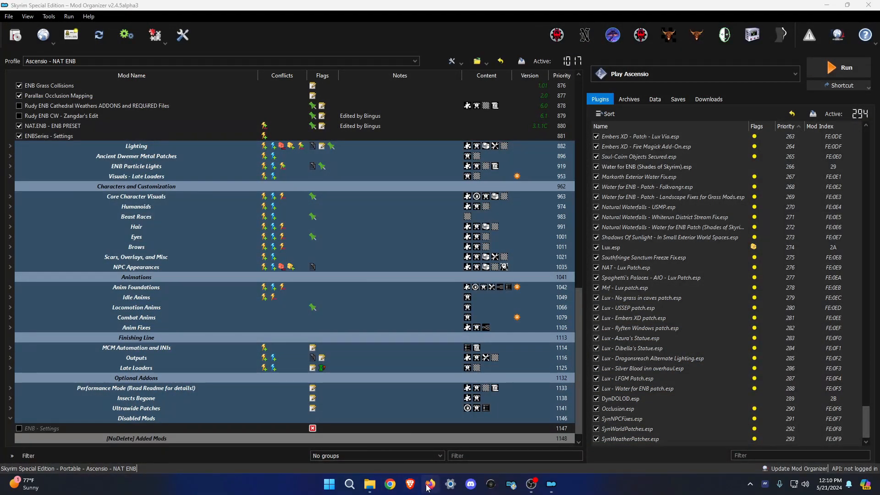
click(428, 486)
Load the copied Ascensio MCO list URL in Firefox and clear all desktop notifications.
key(ctrl+v)
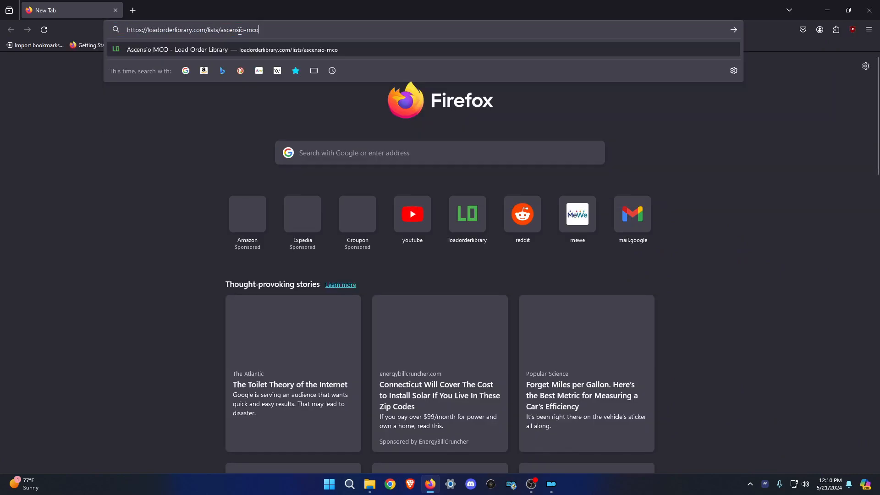
key(Return)
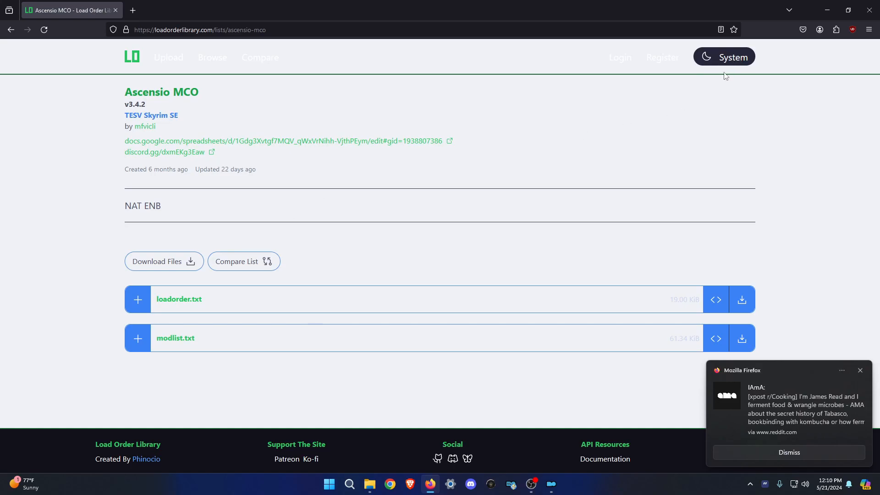
click(847, 487)
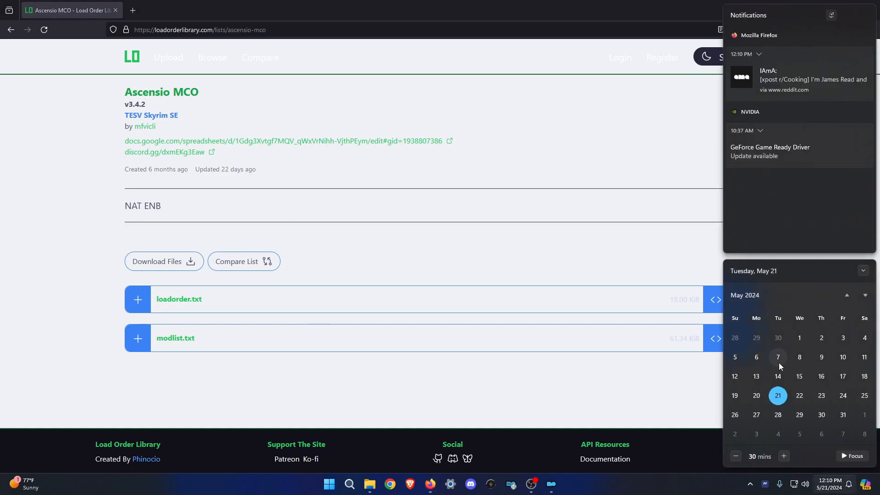
click(852, 15)
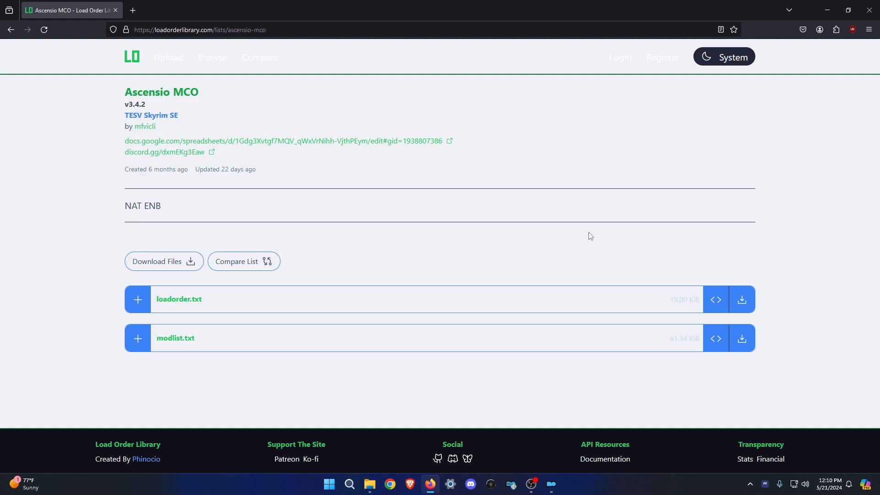
Expand modlist.txt and scroll from DLC: HearthFires down to the [NoDelete] END separator.
click(182, 339)
scroll(413, 275, down, 5)
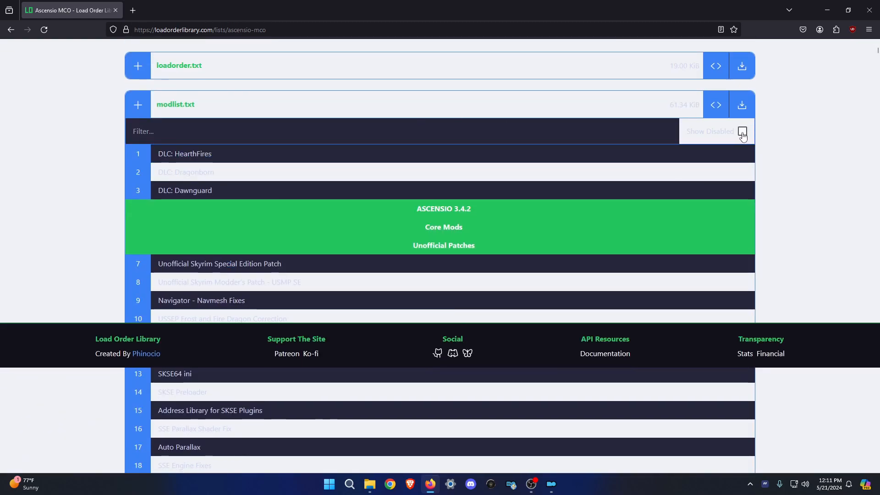
scroll(829, 89, down, 6)
scroll(820, 138, up, 2)
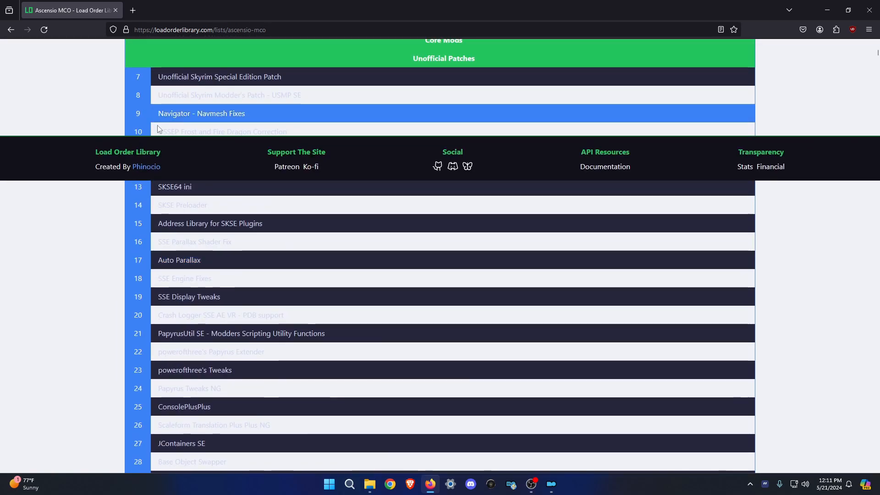
scroll(655, 214, up, 5)
scroll(762, 207, up, 4)
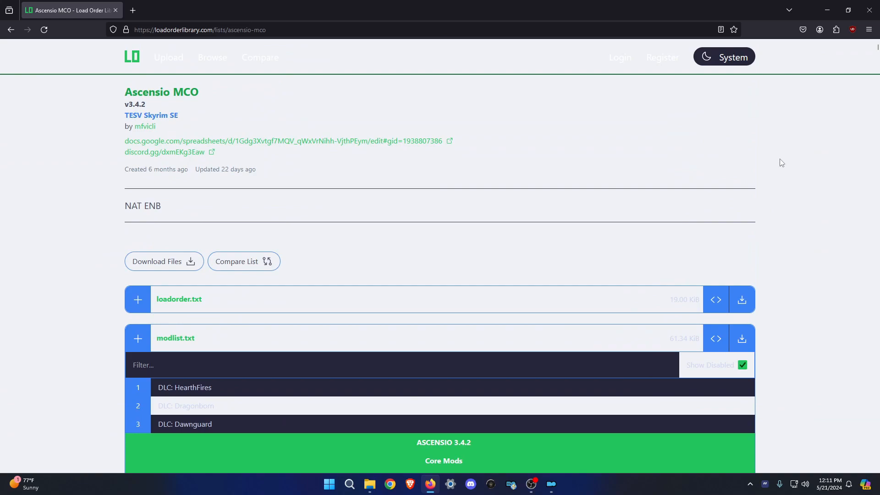
scroll(359, 197, down, 6)
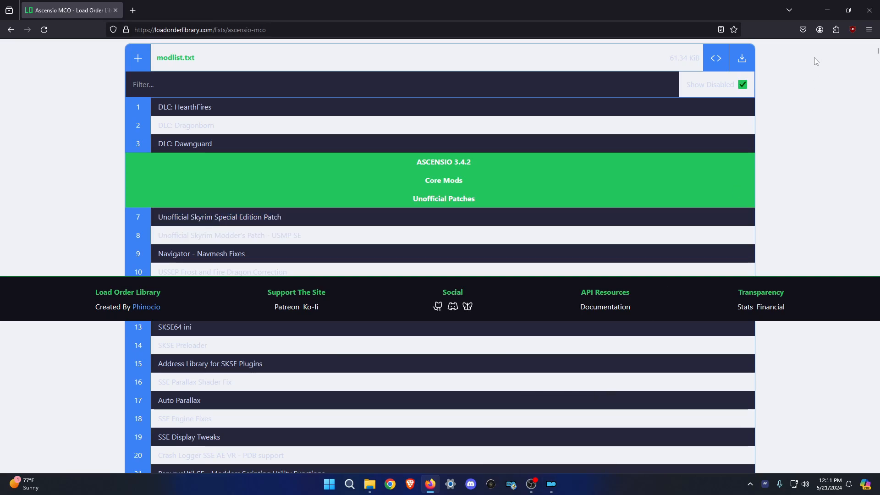
middle_click(825, 45)
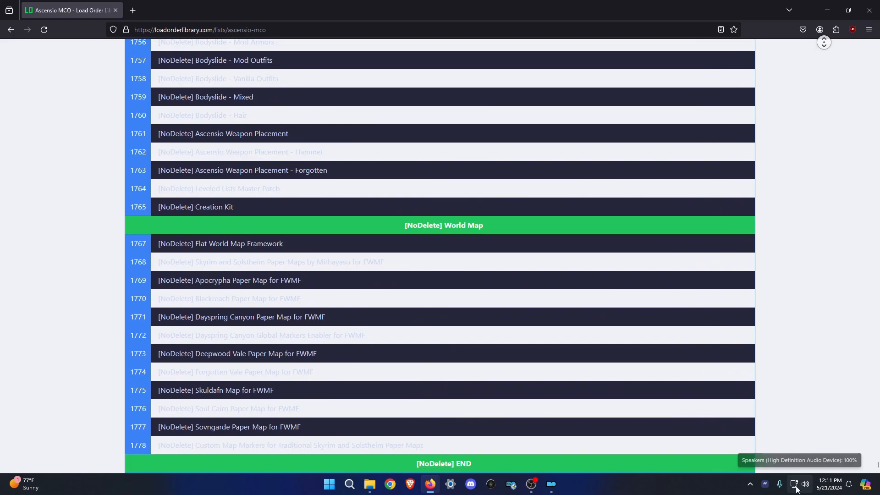
middle_click(791, 370)
scroll(335, 314, up, 20)
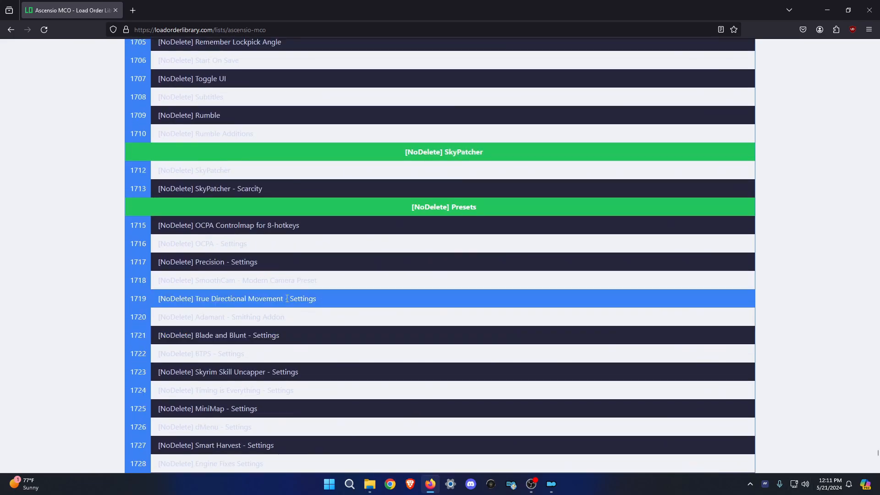
scroll(287, 298, up, 20)
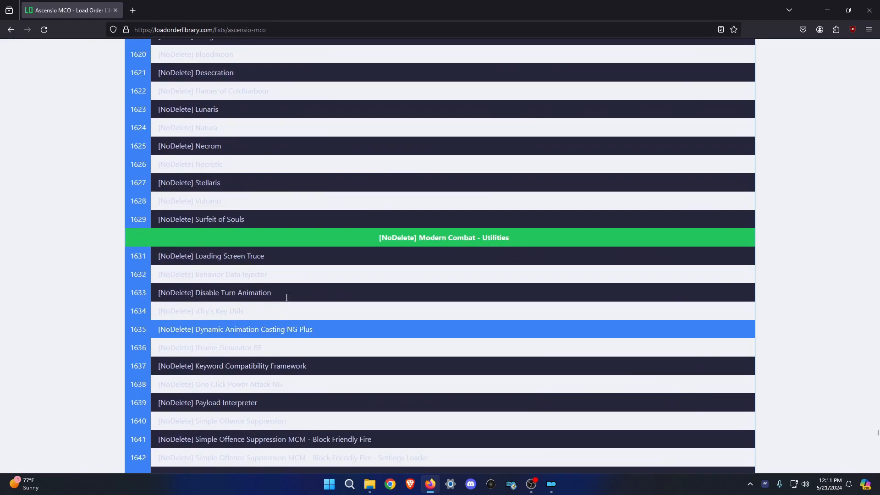
scroll(287, 300, up, 20)
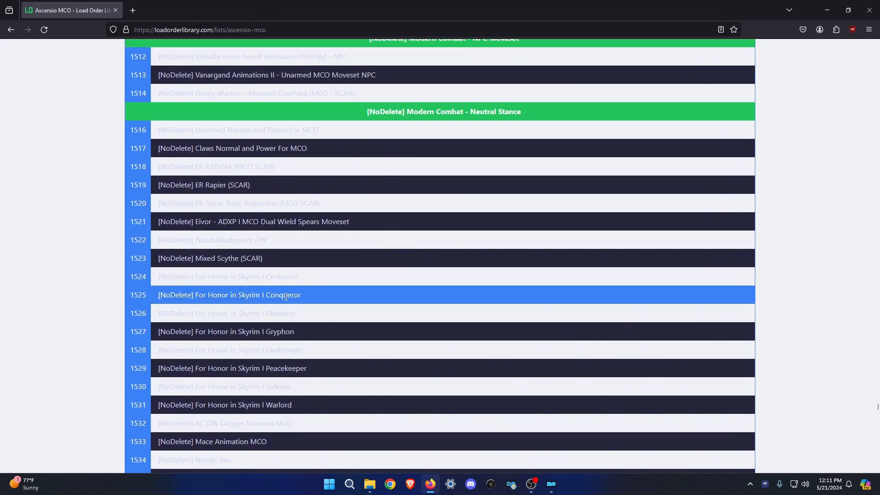
Search the Ascensio MCO page for 'added mods' and scroll the list, finding no match.
key(ctrl+f)
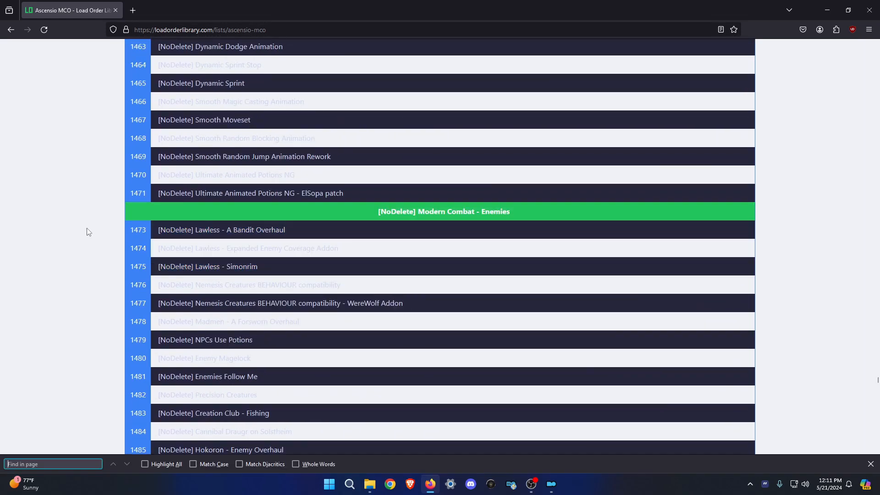
text(added mods)
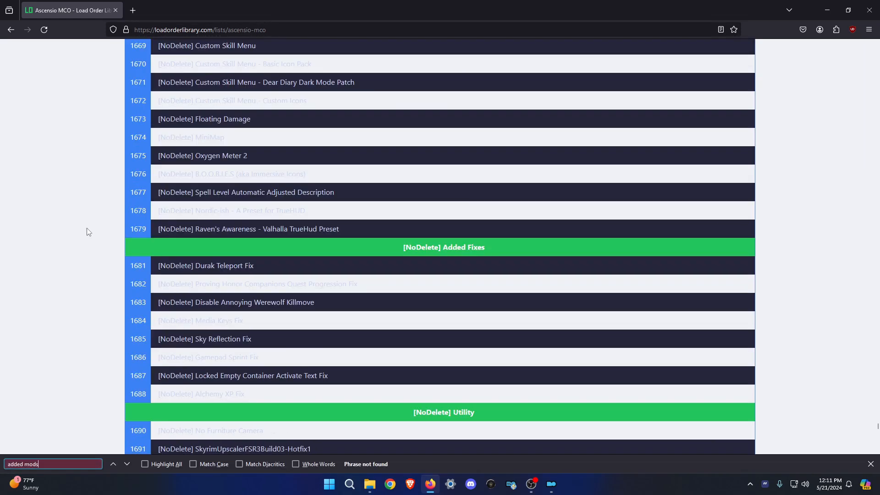
scroll(96, 213, up, 5)
scroll(661, 338, up, 14)
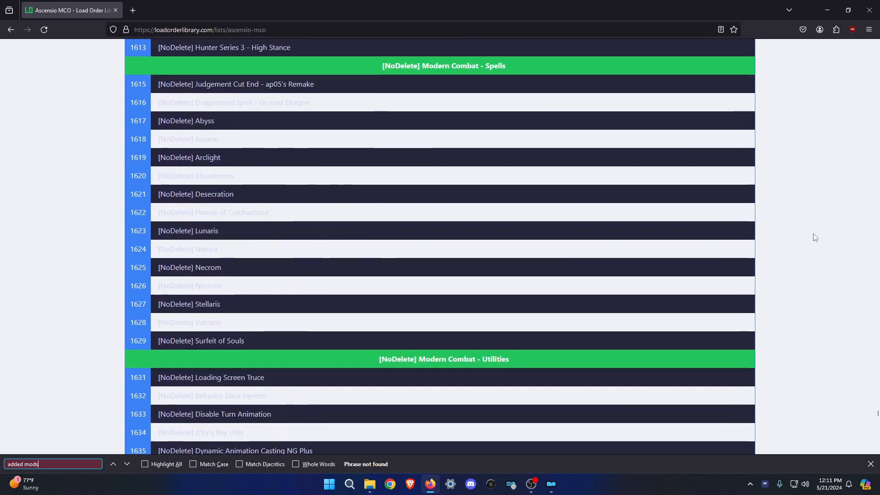
drag(876, 415, 860, 244)
scroll(664, 165, down, 20)
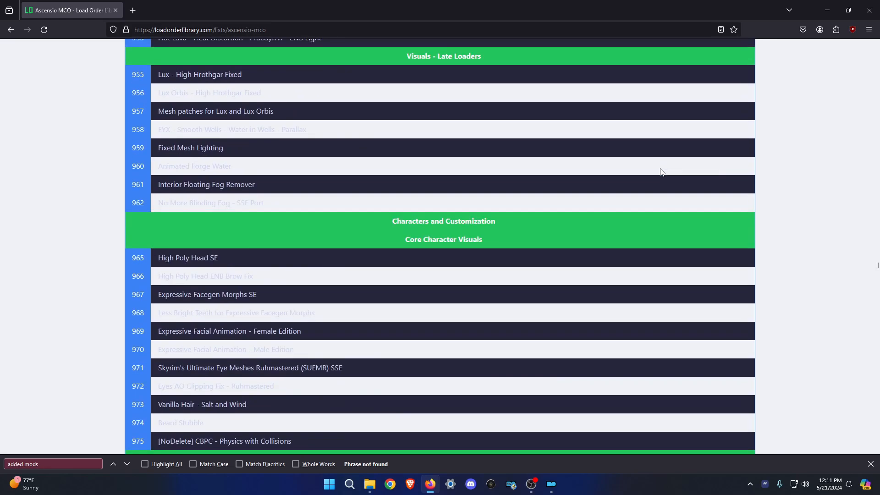
scroll(662, 174, up, 3)
scroll(661, 177, down, 20)
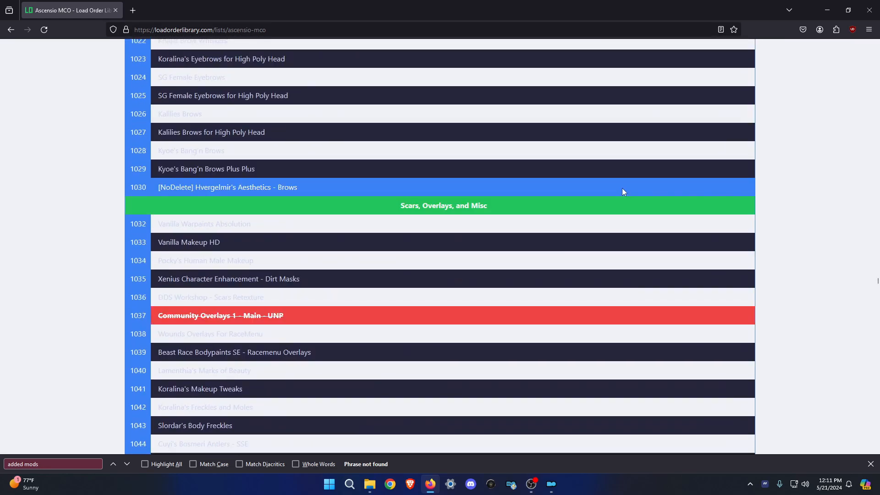
scroll(618, 196, down, 20)
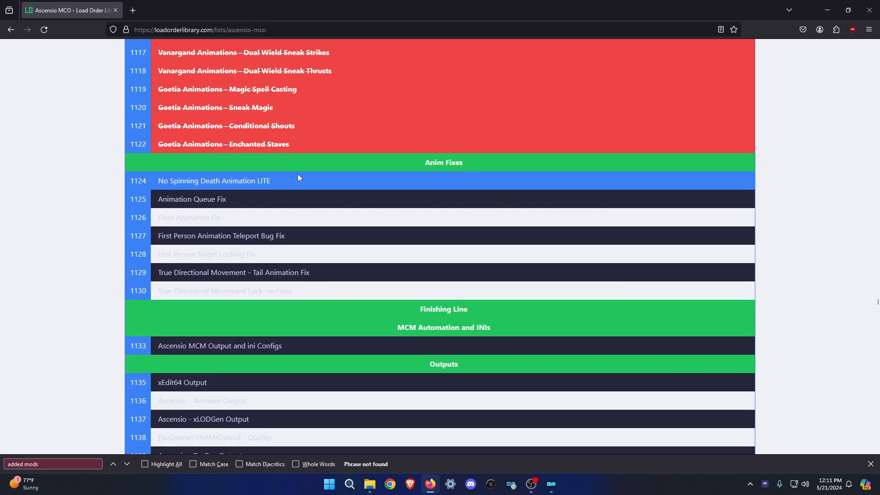
scroll(362, 190, down, 7)
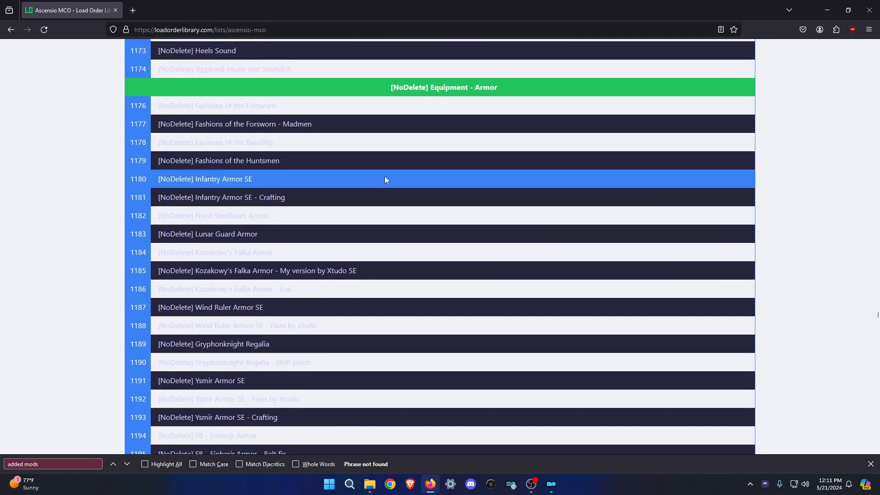
scroll(413, 191, up, 4)
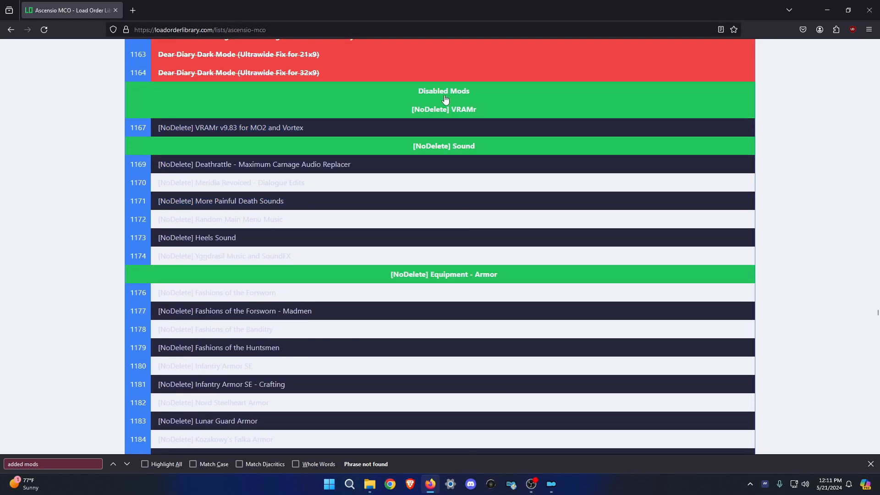
Rename the Added Mods separator to [NoDelete] Presets and drag it above ENB - Settings.
click(869, 10)
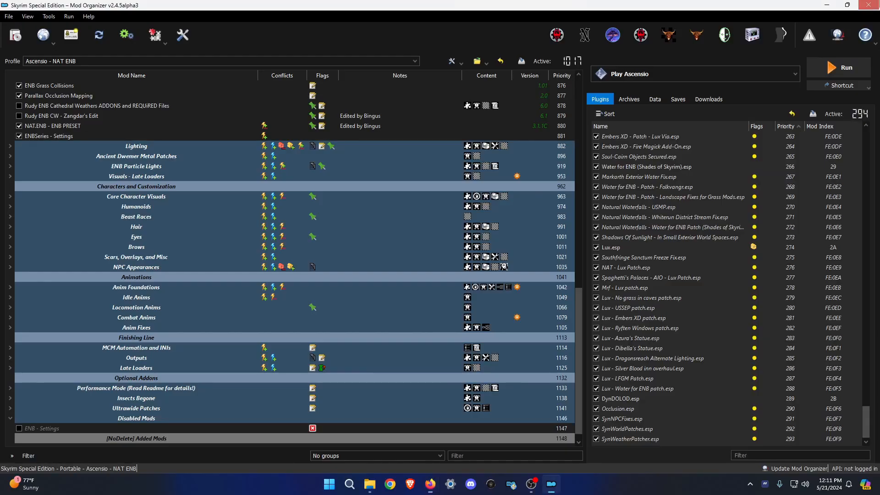
scroll(419, 334, down, 1)
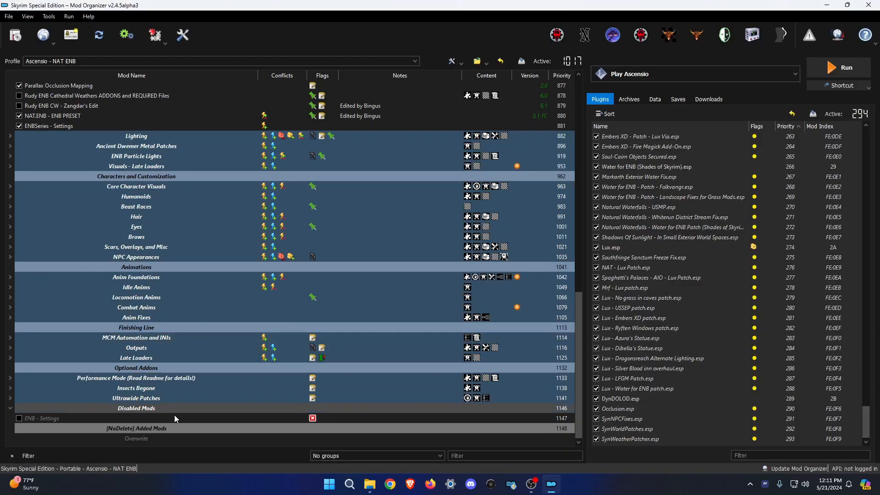
right_click(144, 429)
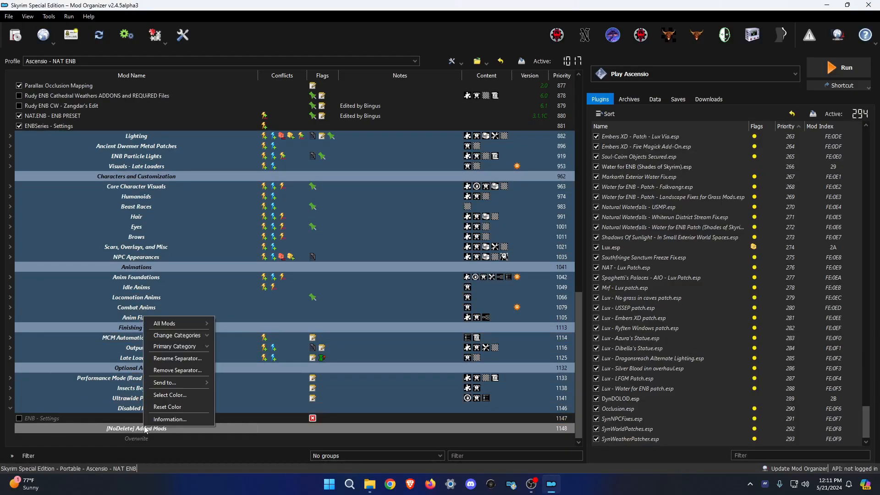
click(134, 426)
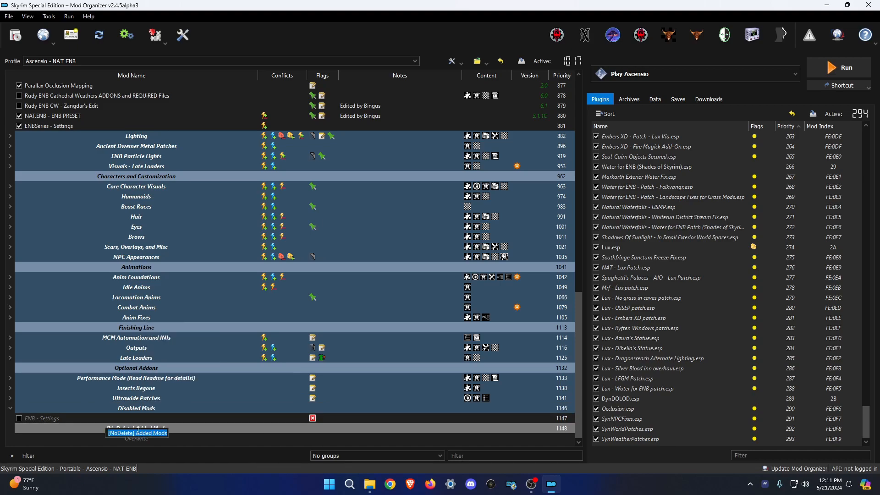
text(Presets)
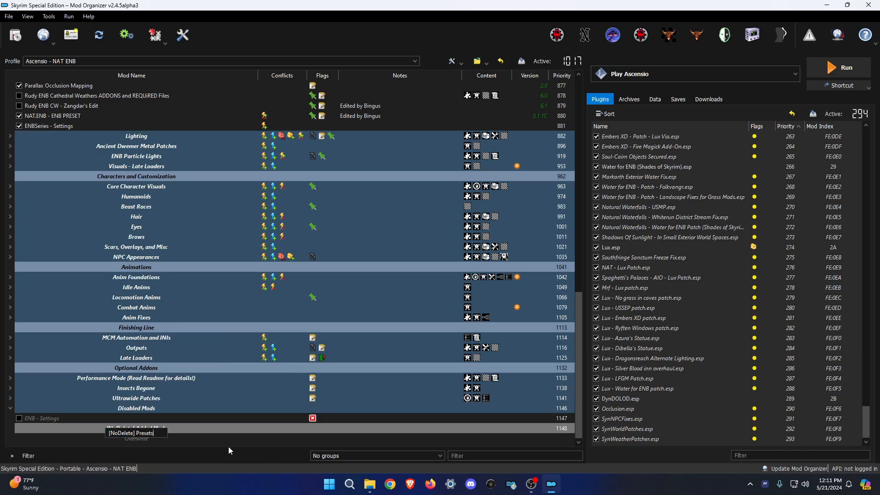
key(Return)
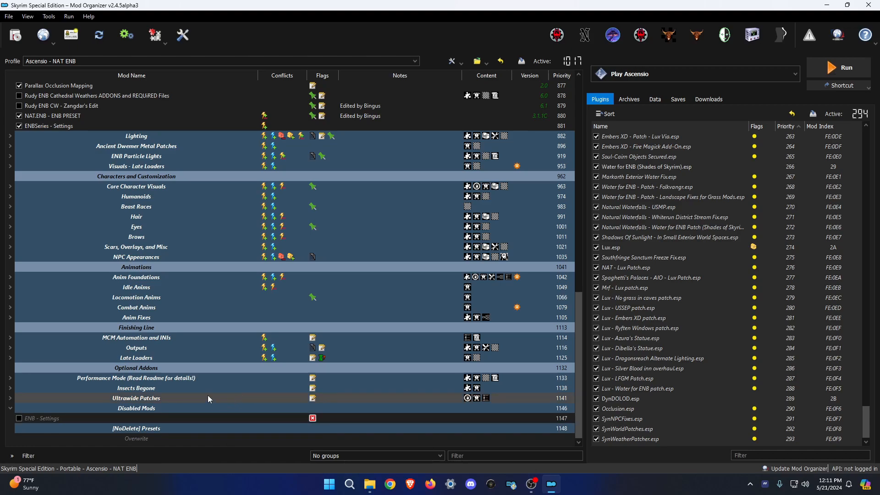
drag(132, 431, 155, 417)
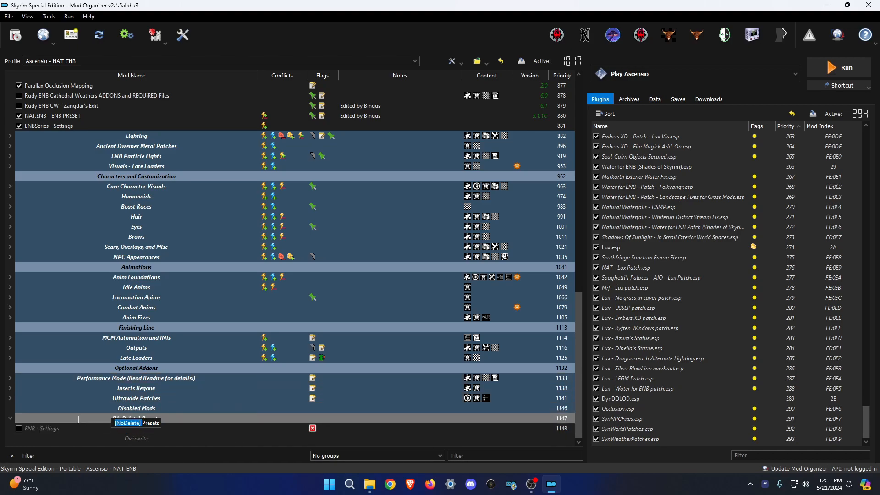
Rename the mod to [NoDelete] ENB - Settings, clear its missing-data flag, and enable it.
click(57, 428)
click(39, 429)
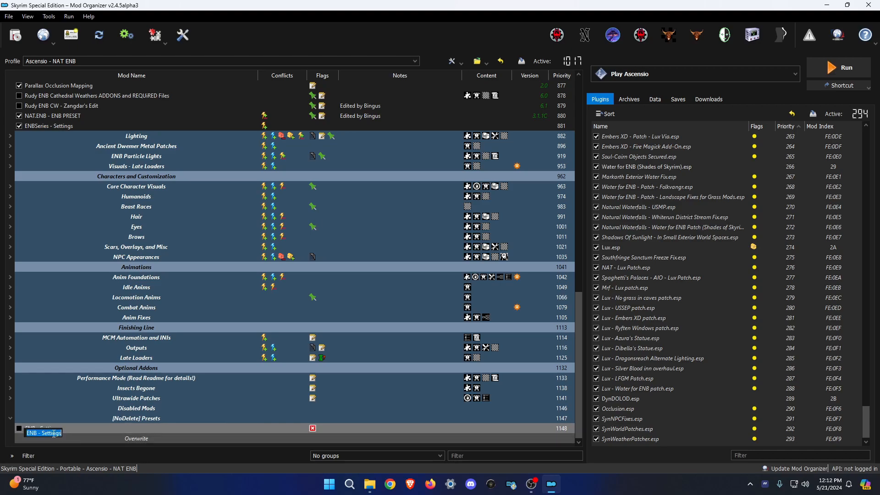
text([NoDelete])
click(137, 444)
ctrl+double_click(77, 430)
right_click(76, 428)
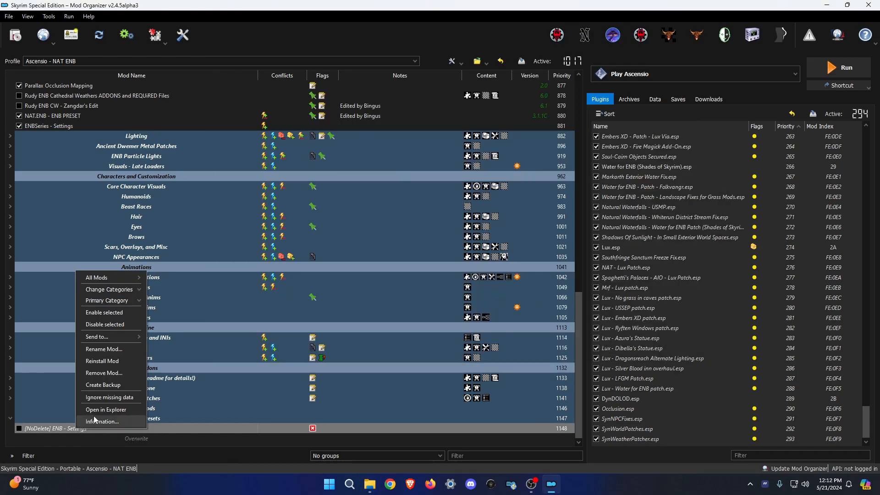
click(123, 398)
click(26, 428)
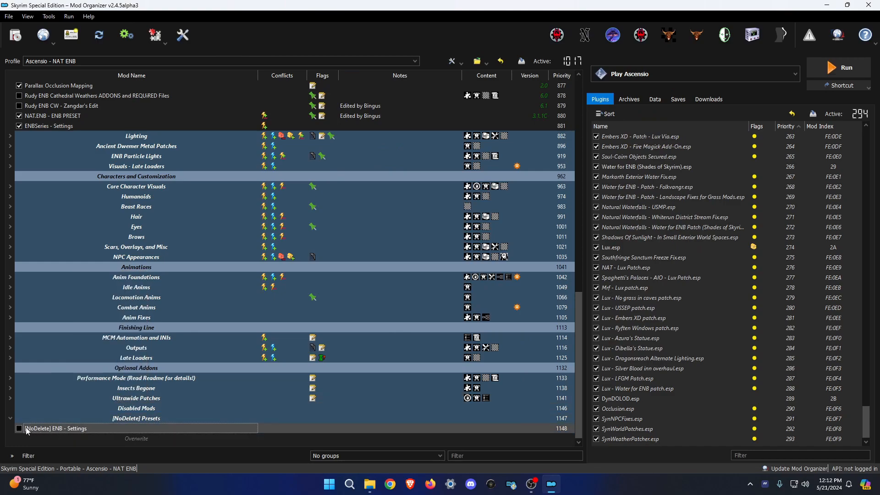
click(18, 429)
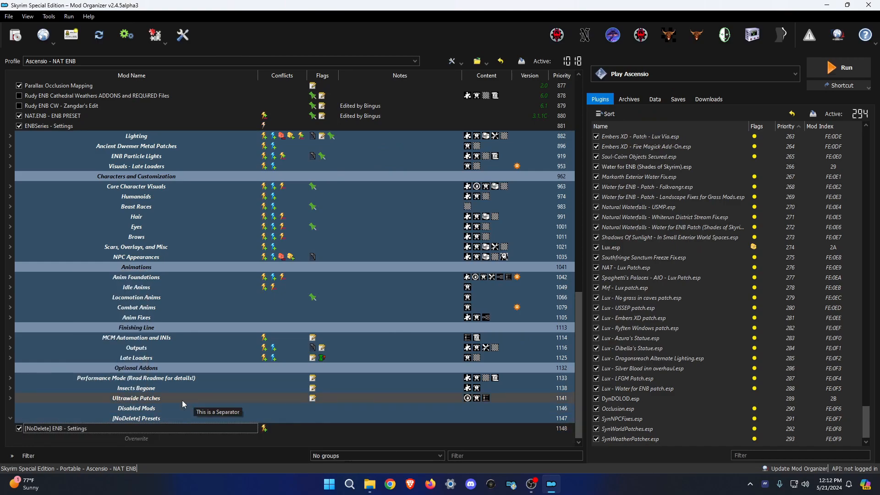
Create a [NoDelete] END separator at the end of the modlist.
right_click(159, 445)
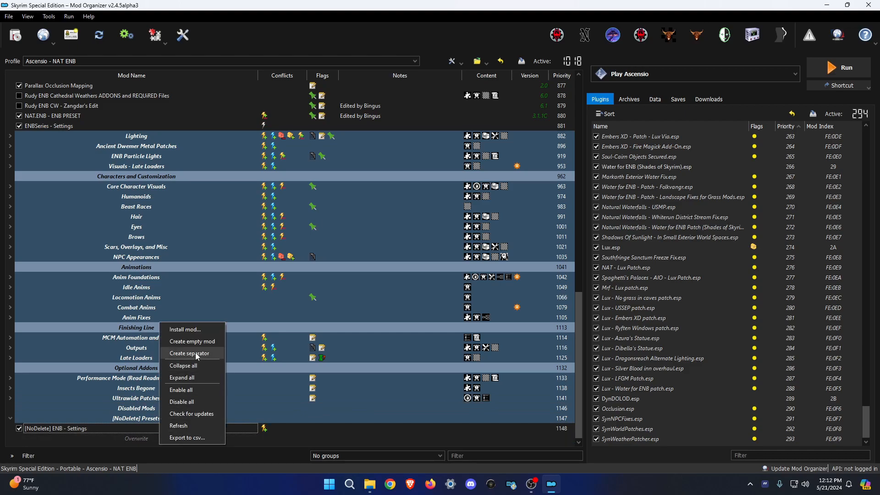
click(171, 359)
text([NoDelete] END)
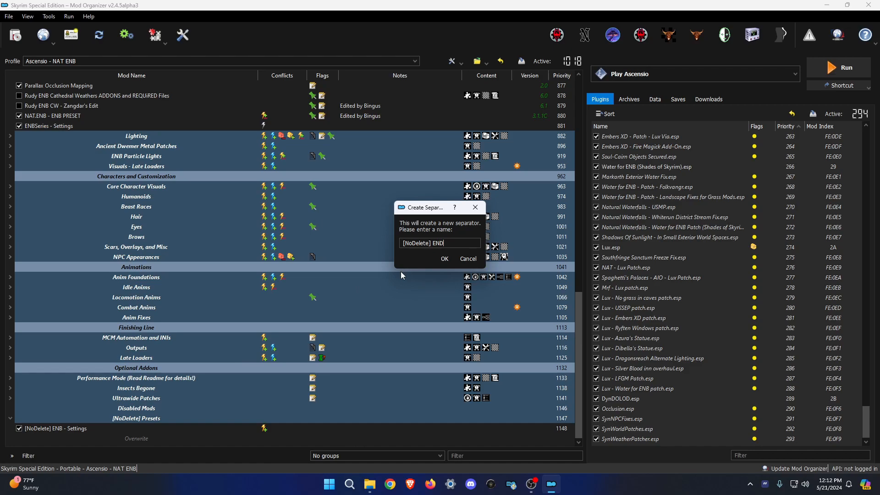
key(Return)
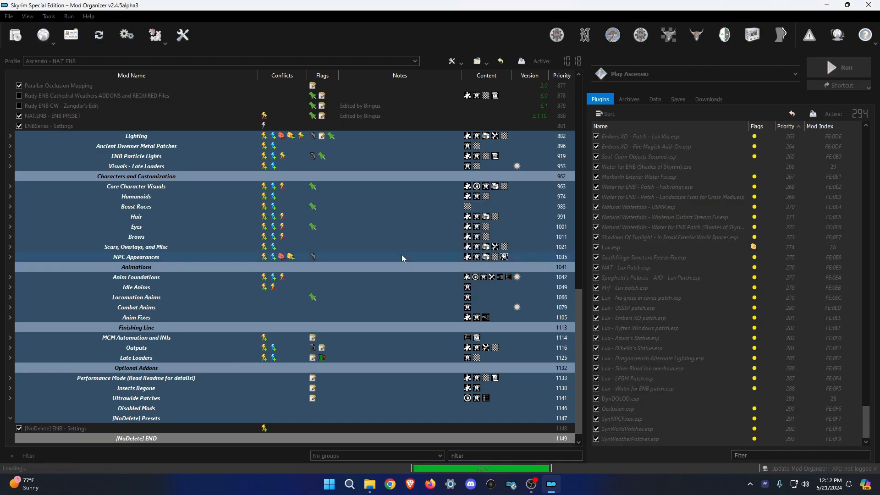
Check the ENB settings mod's conflicts and collapse the ENB Files separator.
scroll(298, 339, down, 1)
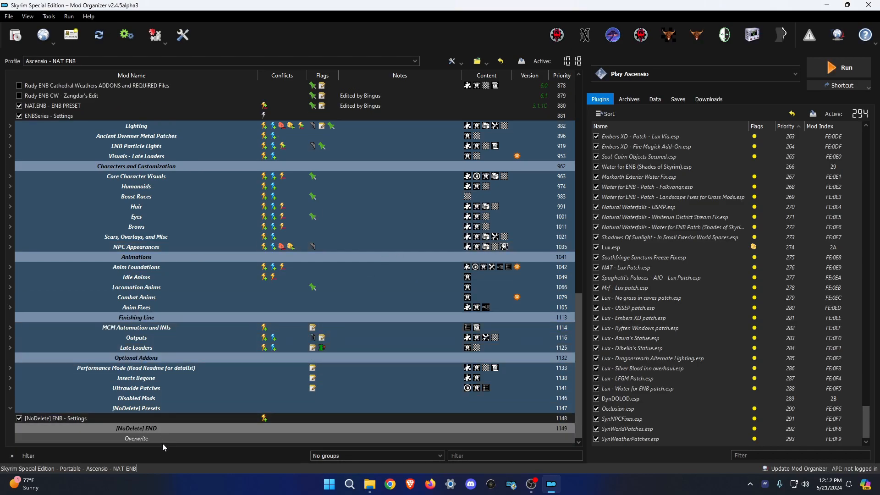
click(254, 420)
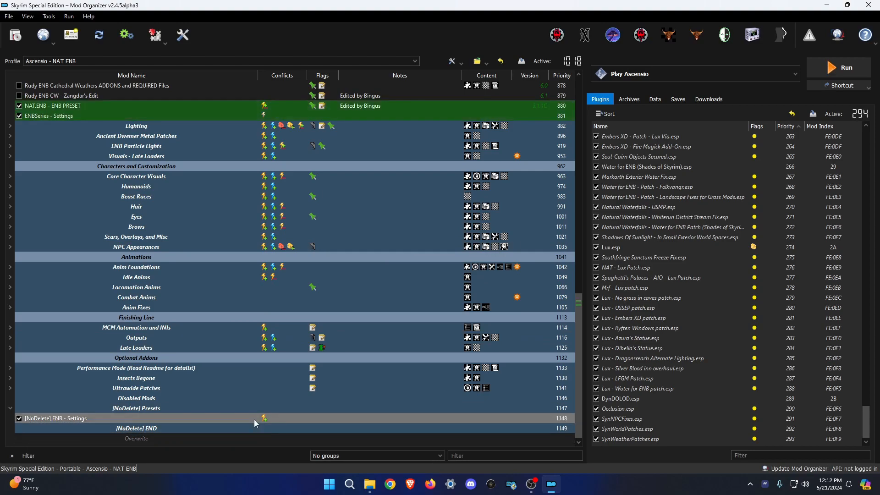
click(270, 445)
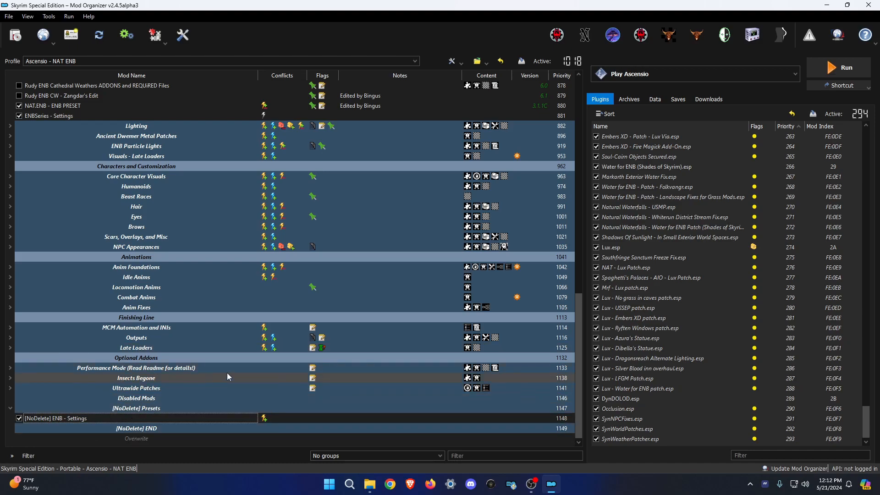
scroll(229, 374, up, 5)
click(10, 166)
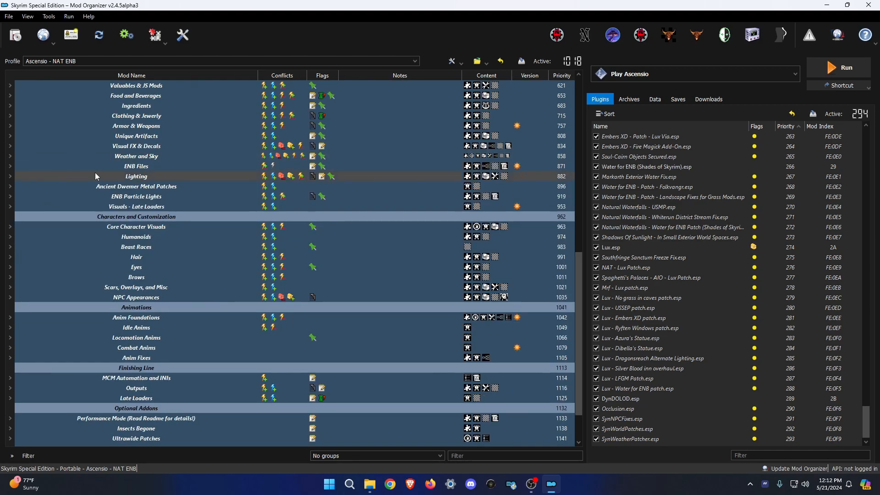
scroll(368, 216, up, 7)
scroll(378, 223, down, 8)
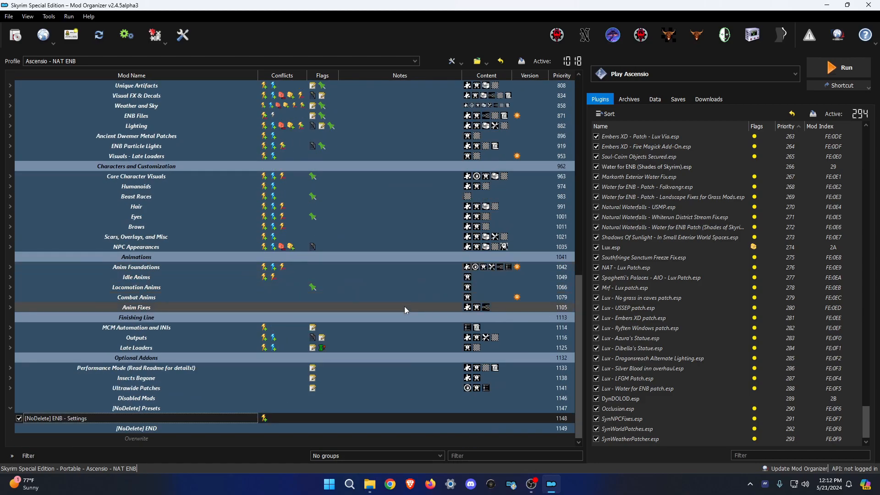
Close the leftover [NoDelete] ENB - Settings and Root folder windows, keeping Mods 8 and Mods 13.
mouse_move(369, 484)
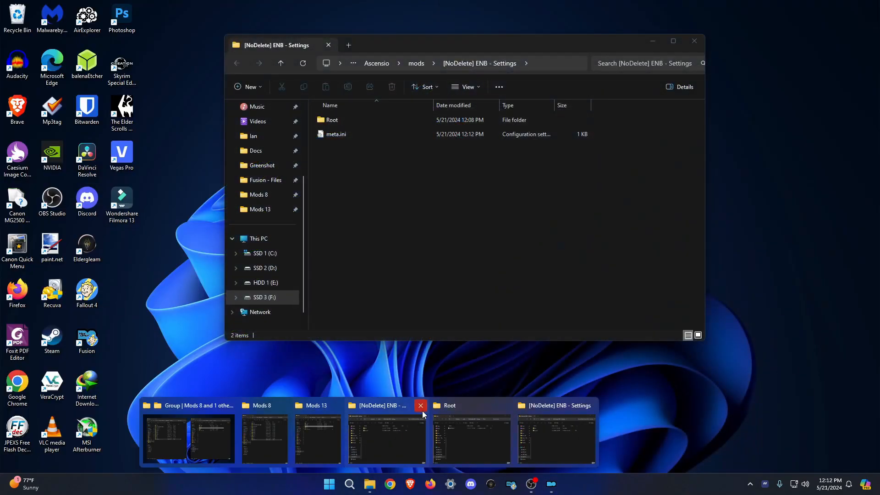
click(420, 406)
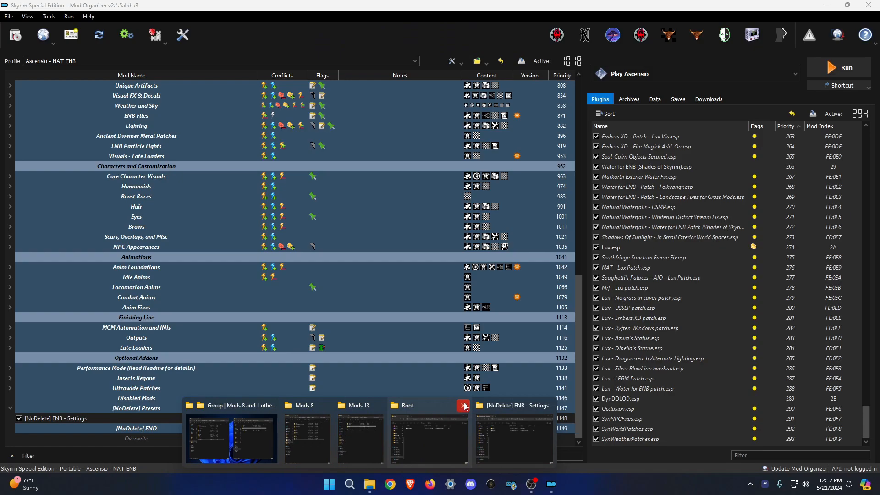
click(463, 405)
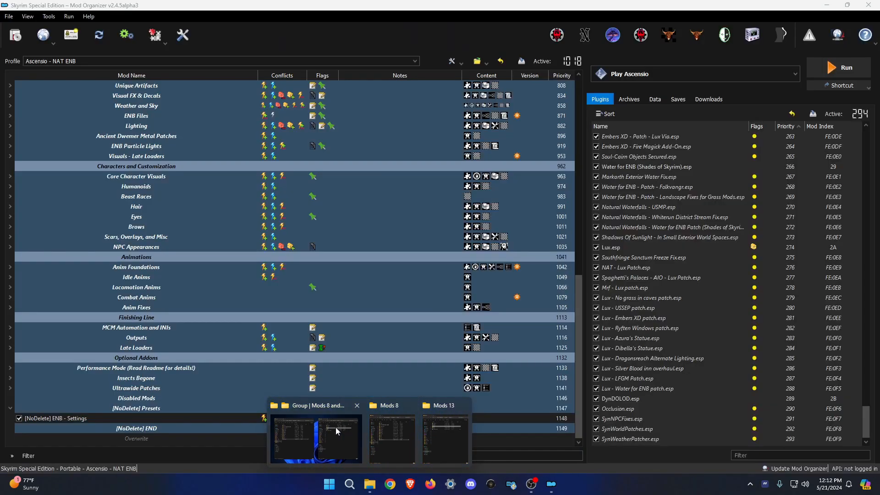
click(335, 427)
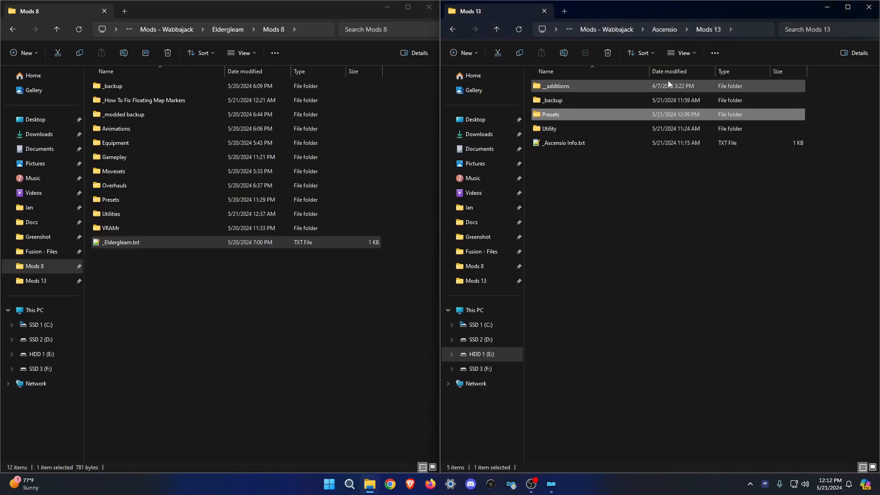
Open Mods 13 > __additions > Humanoids, close Mods 8, and centre the Humanoids window.
double_click(558, 86)
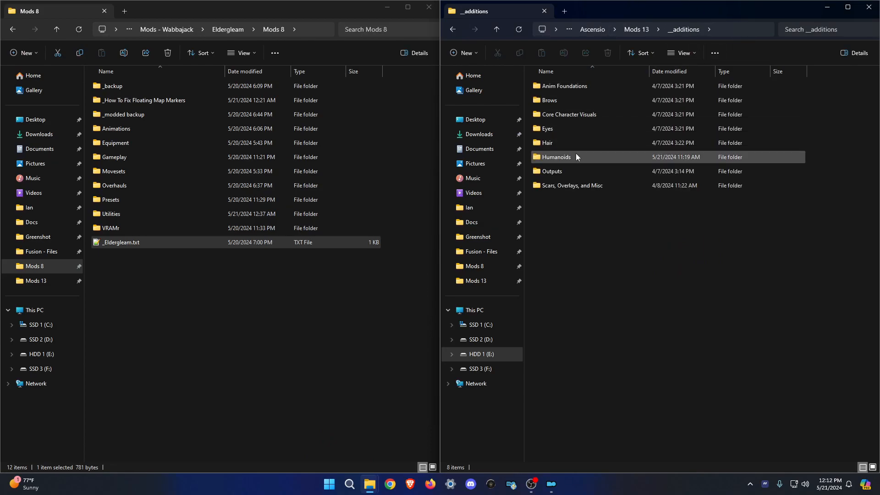
double_click(563, 158)
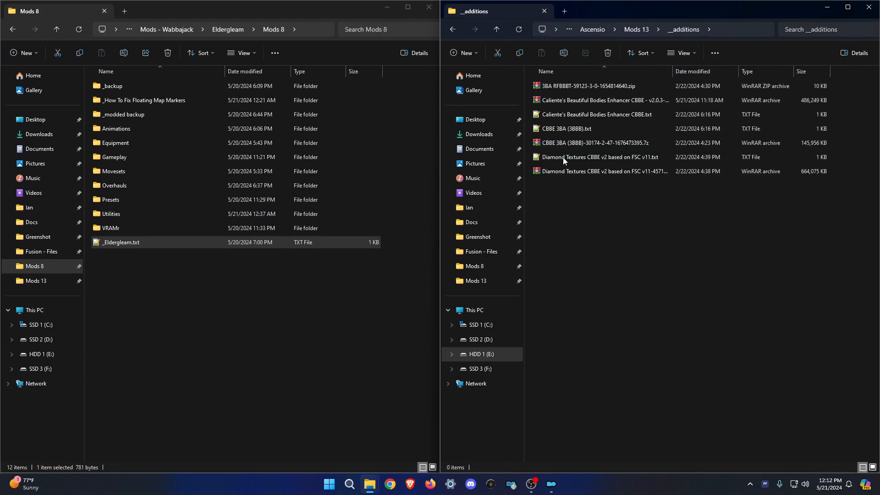
click(729, 31)
click(649, 273)
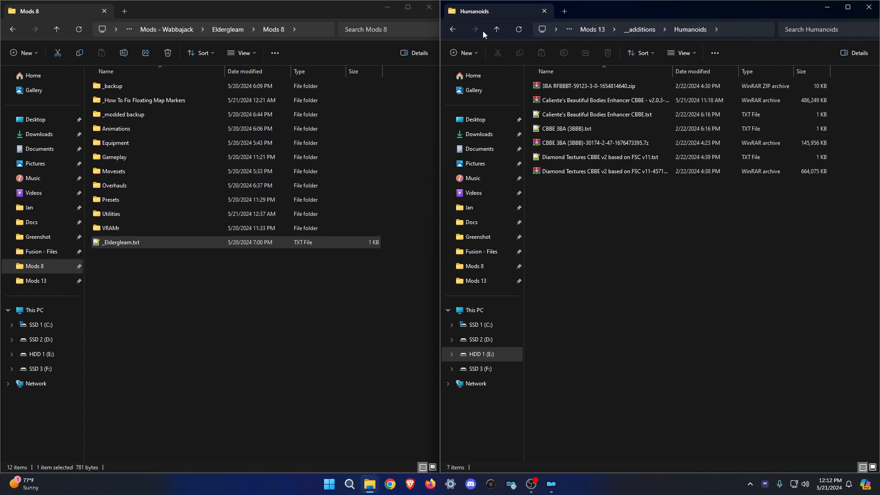
click(430, 10)
drag(622, 10, 452, 84)
Open the Caliente's CBBE, CBBE 3BA (3BBB) and Diamond Textures notes in Notepad++.
double_click(320, 187)
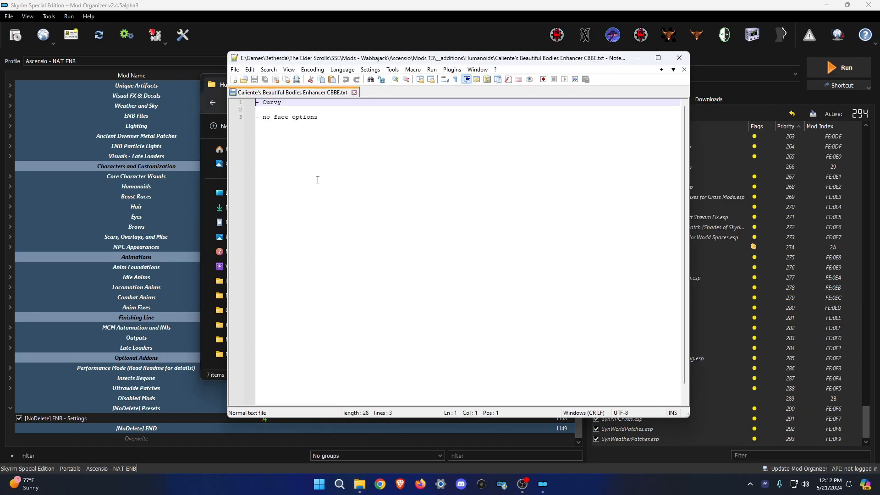
drag(340, 63, 461, 53)
double_click(322, 203)
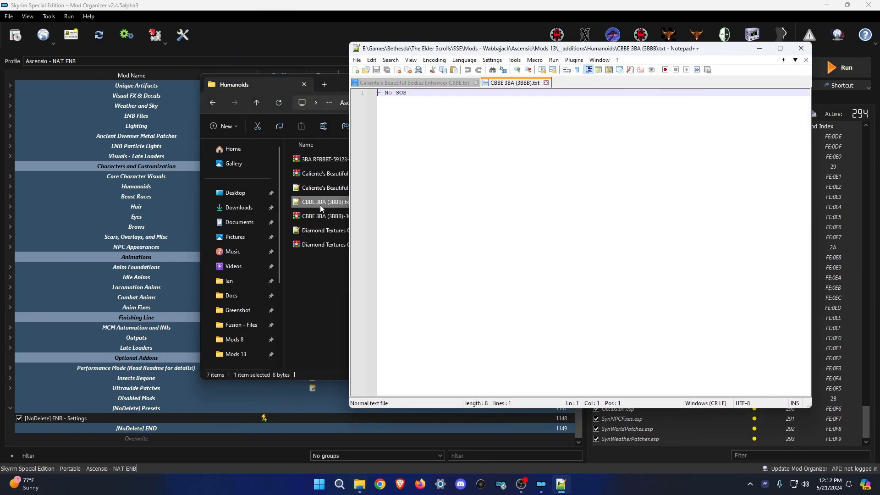
double_click(319, 231)
drag(568, 54, 419, 51)
Review the CBBE 3BA and Caliente's notes again, then start a mod install in Mod Organizer 2.
click(377, 80)
click(284, 83)
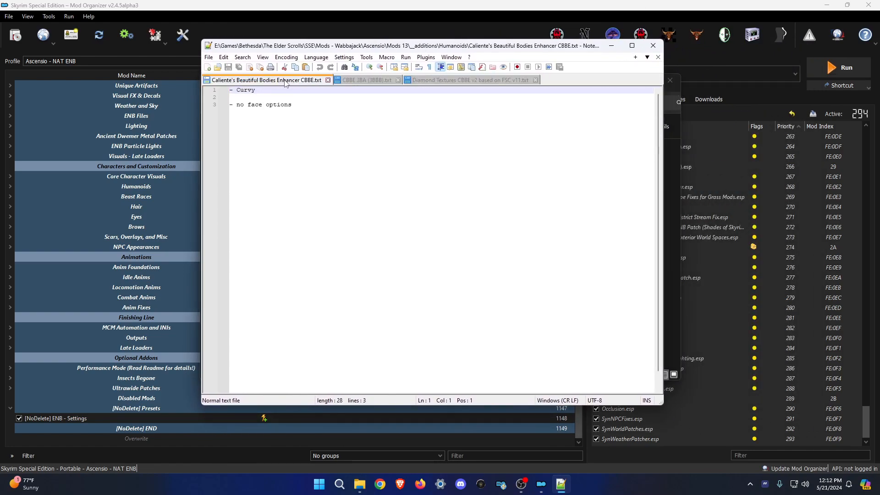
click(401, 148)
click(15, 35)
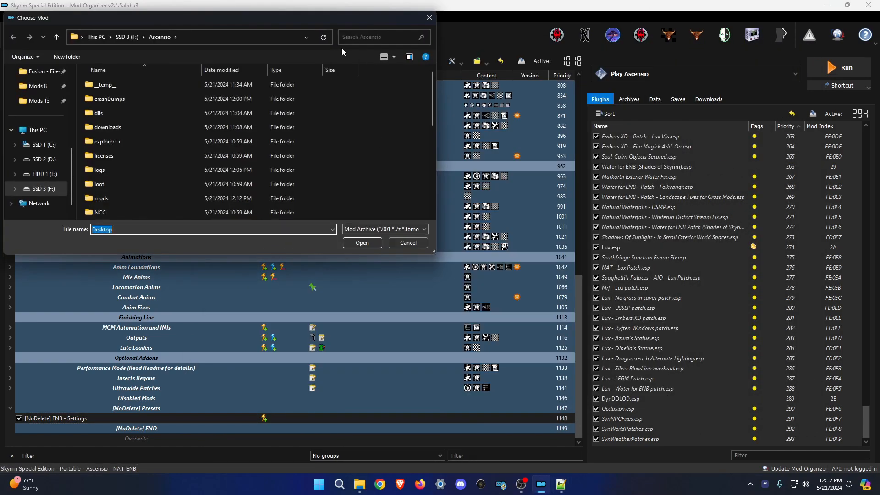
Browse the Choose Mod dialog to Mods 13 > __additions > Humanoids, then switch to Firefox.
click(24, 99)
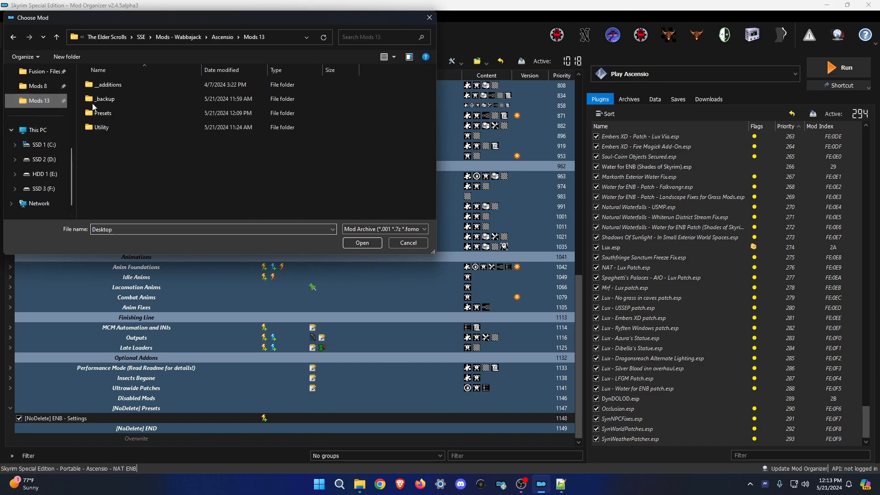
double_click(118, 87)
double_click(125, 152)
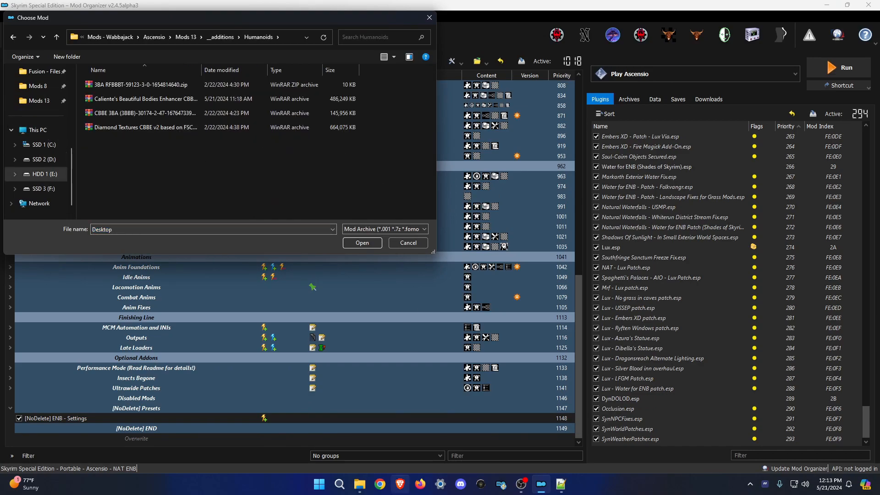
click(417, 494)
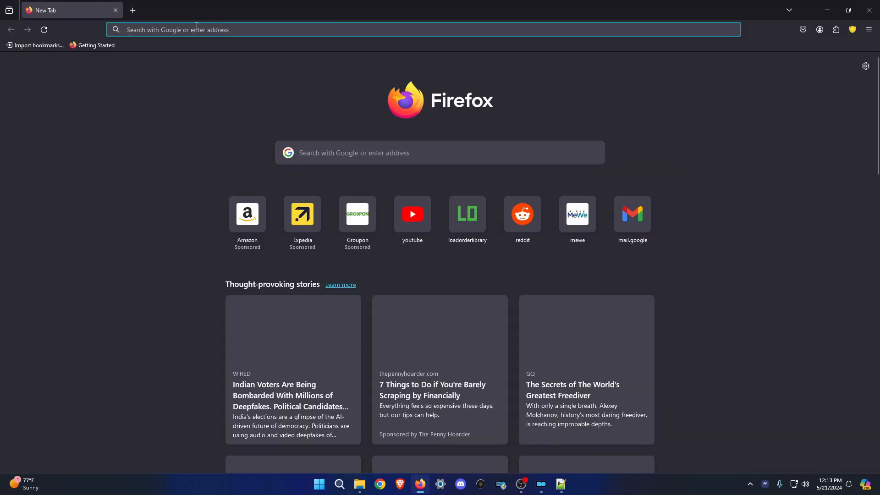
Navigate Firefox to the Ascensio MCO modlist on Load Order Library.
click(198, 30)
click(238, 68)
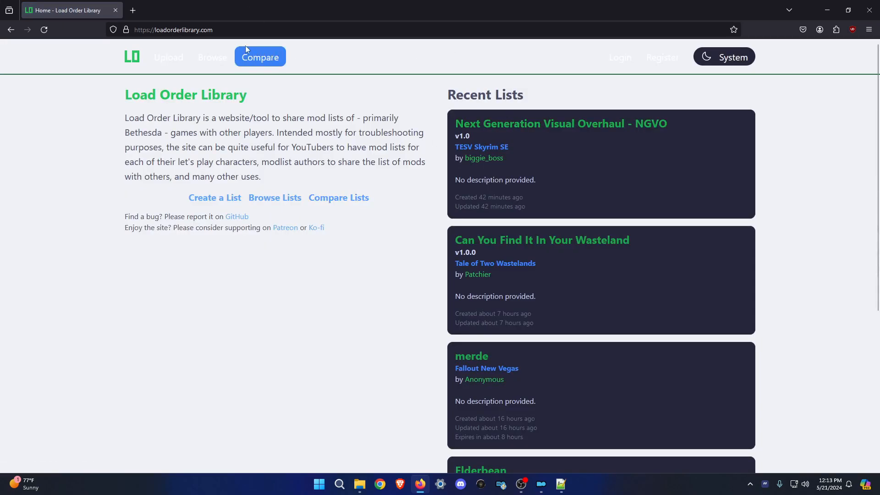
click(209, 30)
text(one)
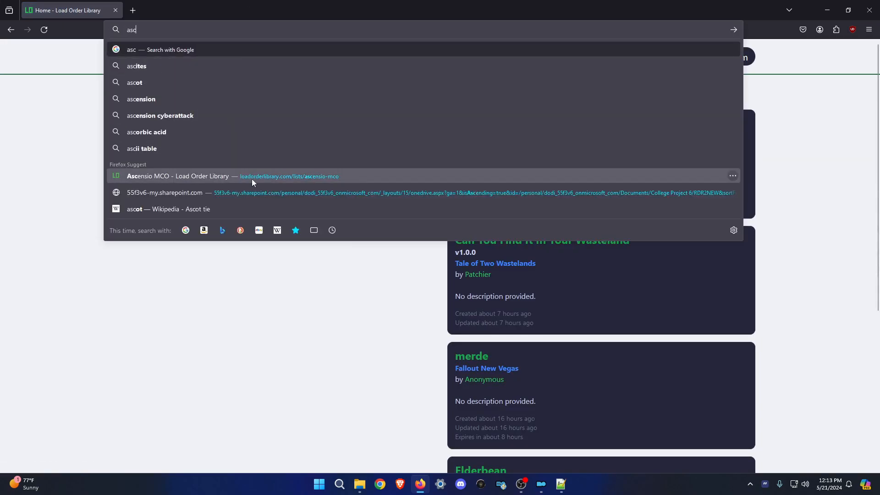
click(262, 191)
click(185, 35)
text(asc)
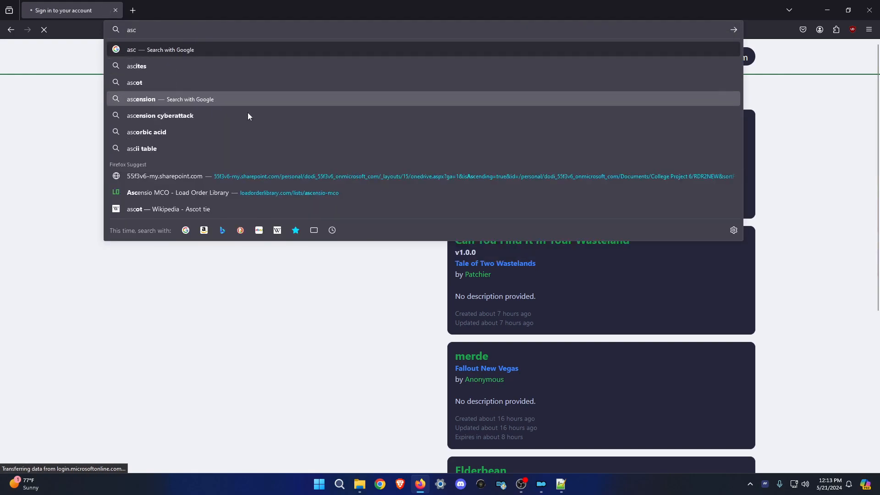
click(288, 192)
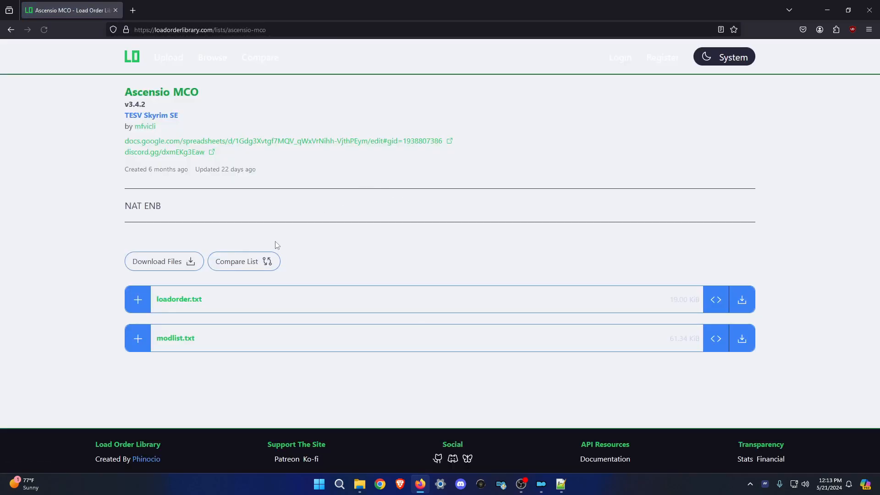
Search the expanded modlist.txt for 'cbbe', then install the Caliente's Beautiful Bodies Enhancer archive.
click(182, 344)
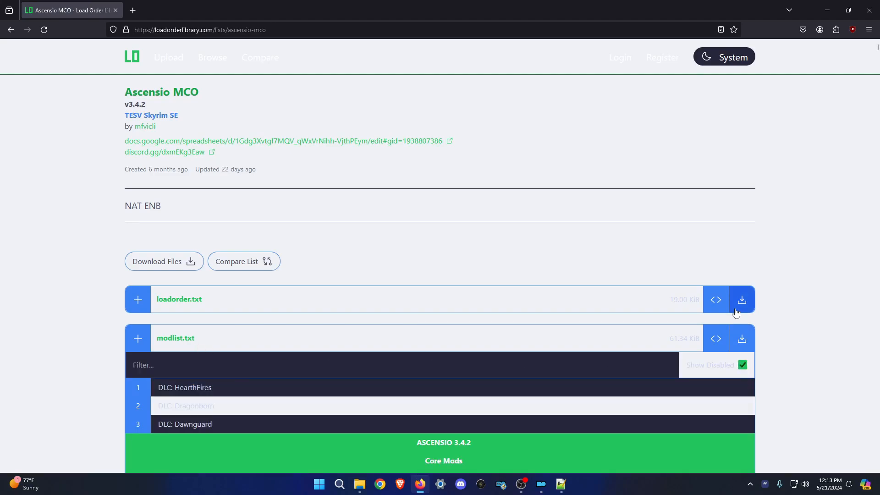
scroll(295, 268, down, 10)
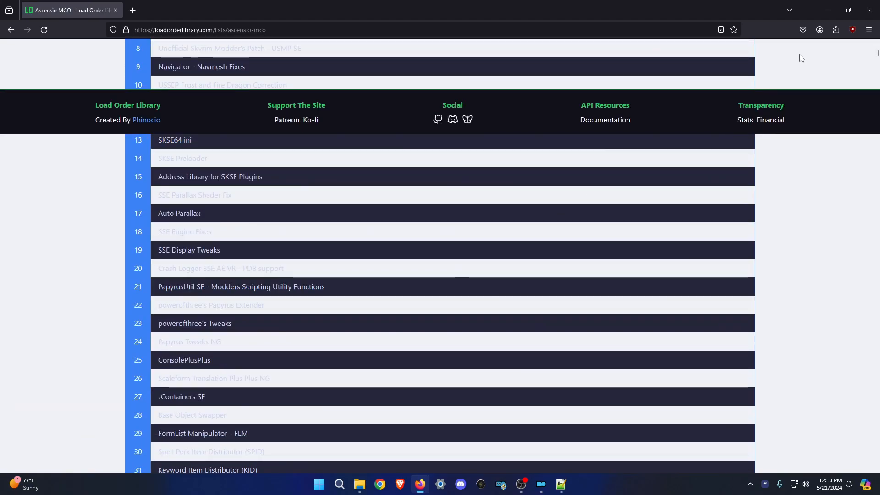
key(ctrl+f)
text(cbbe)
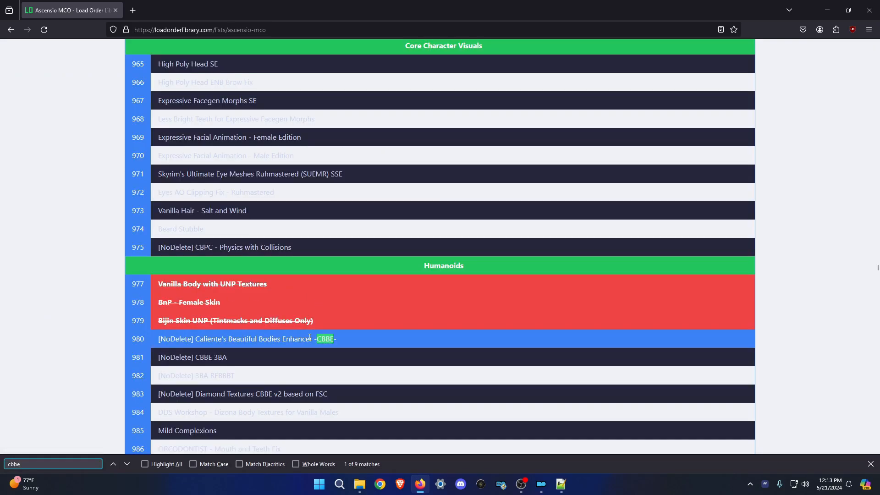
scroll(310, 337, down, 2)
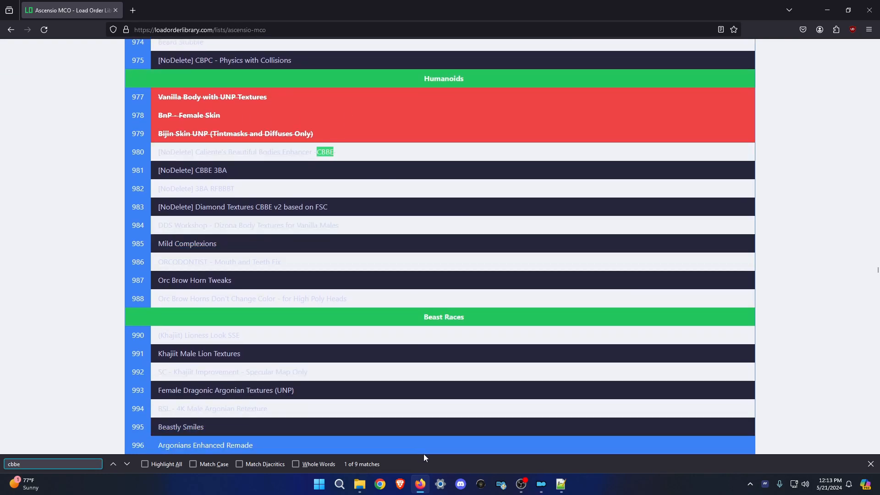
click(420, 485)
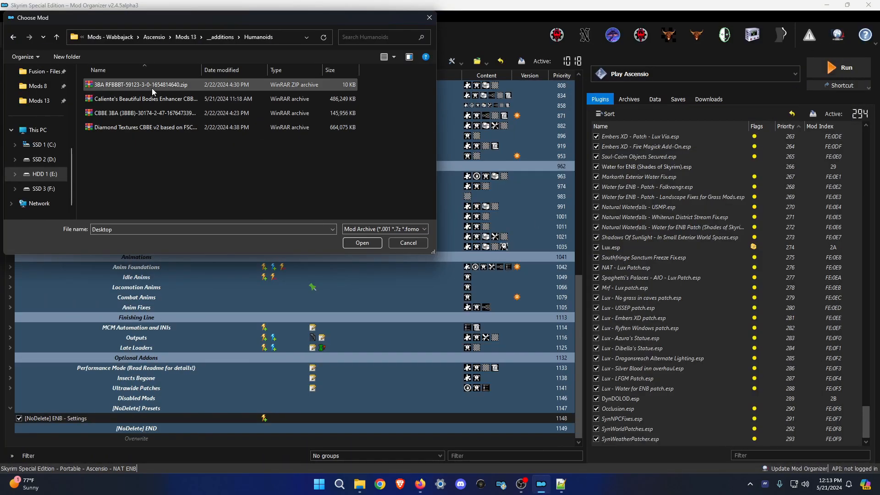
double_click(158, 99)
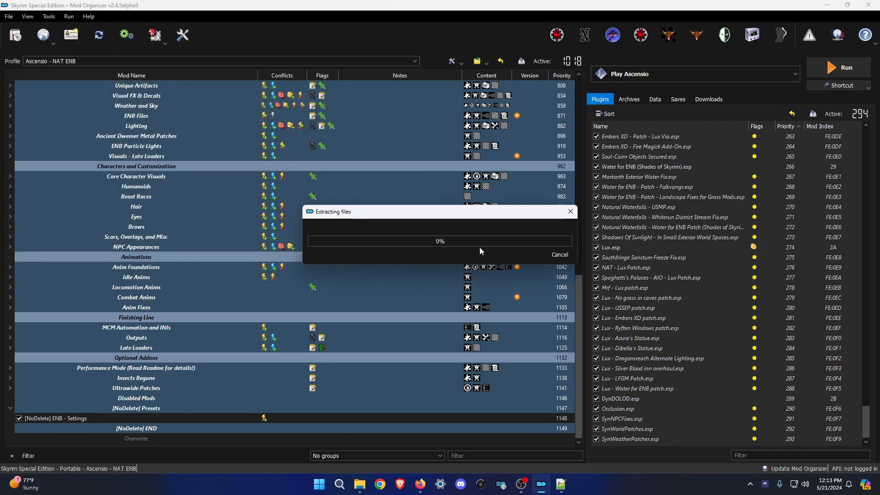
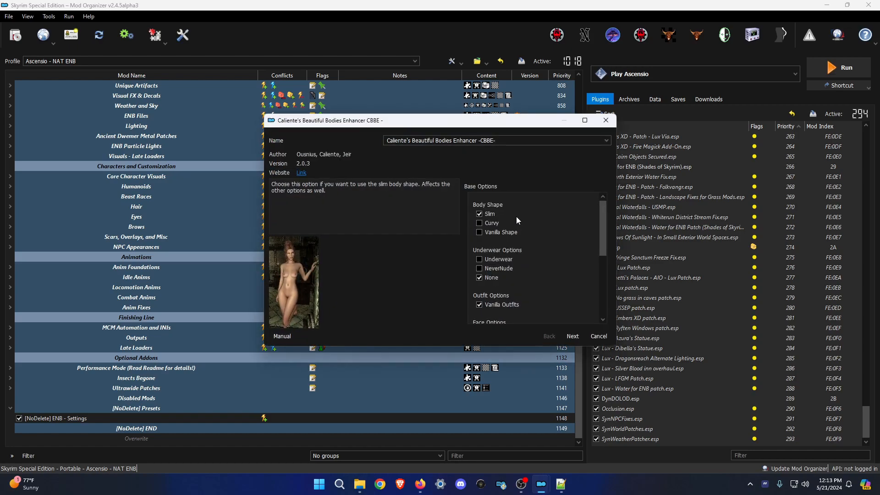
Install Caliente's Beautiful Bodies Enhancer with the Curvy body shape.
click(486, 224)
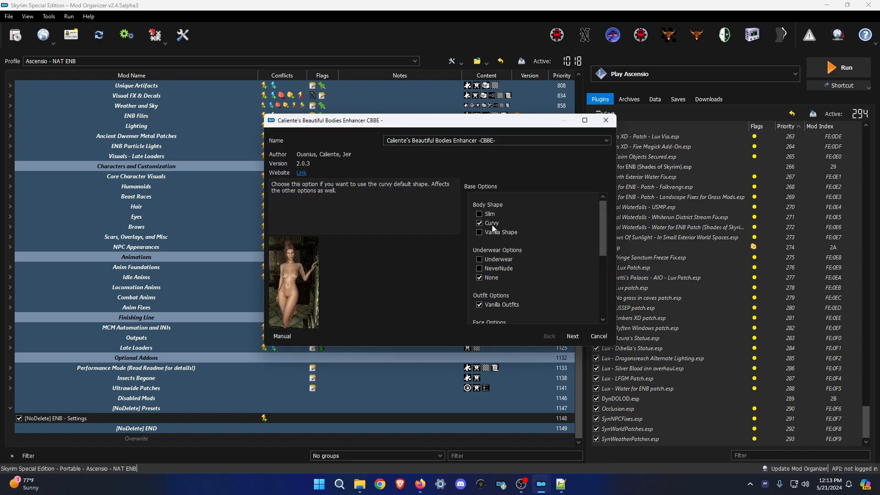
scroll(524, 299, down, 1)
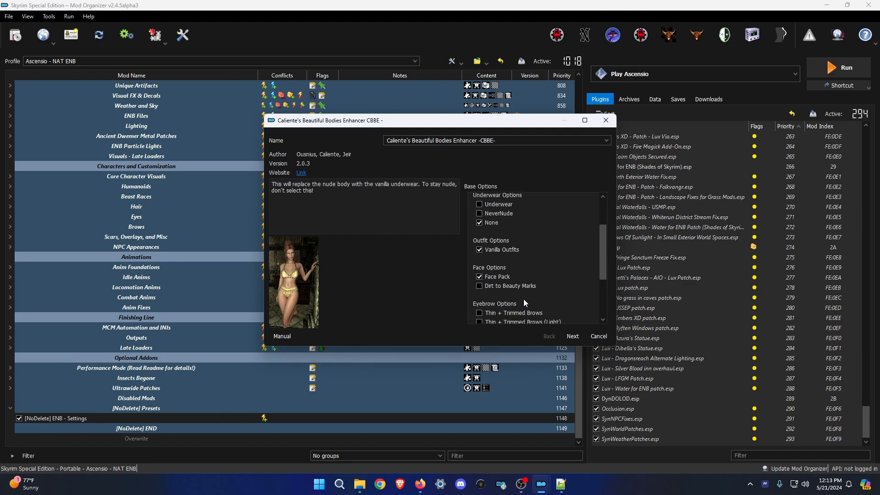
scroll(496, 276, down, 1)
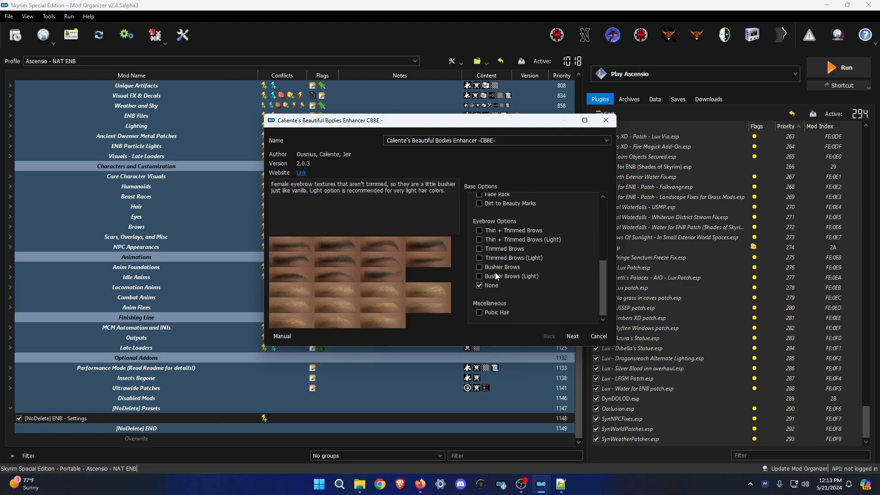
click(568, 331)
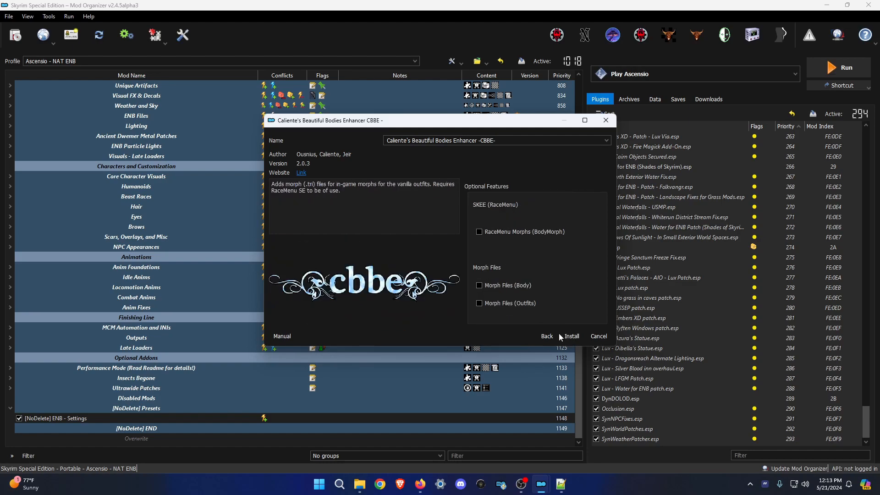
click(570, 335)
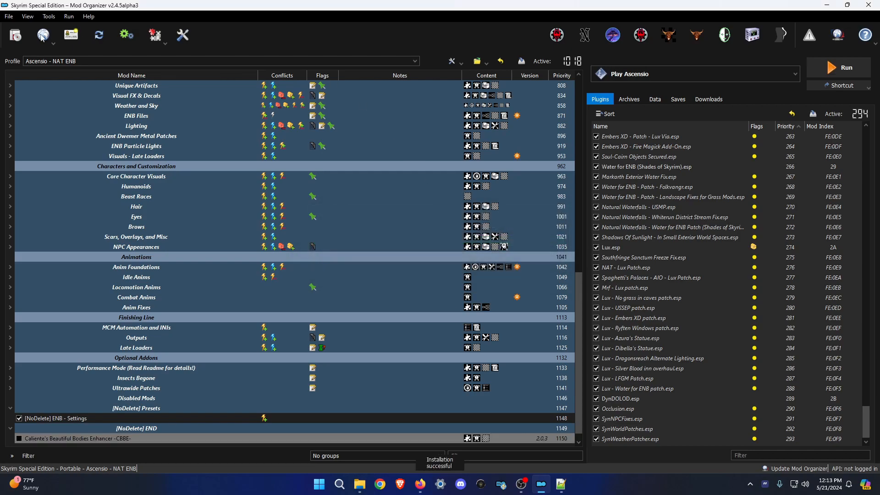
Start installing another mod by opening the CBBE 3BA archive.
click(17, 36)
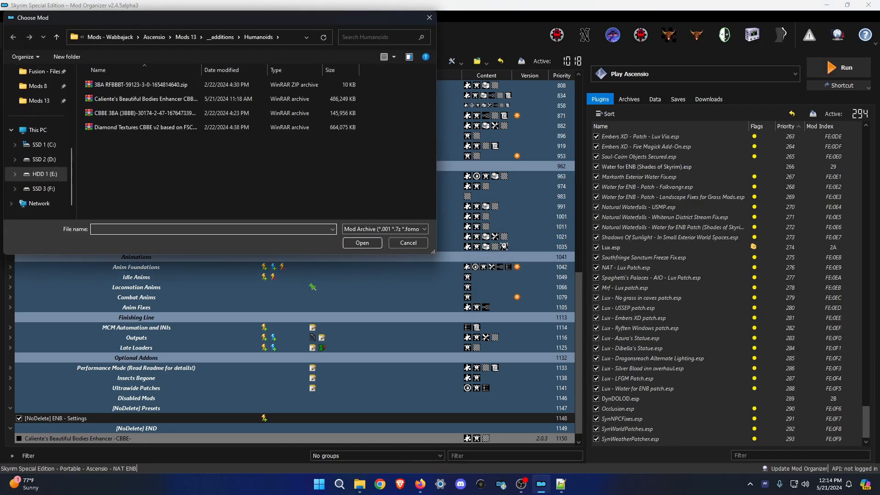
key(alt+Tab)
drag(429, 7, 0, 11)
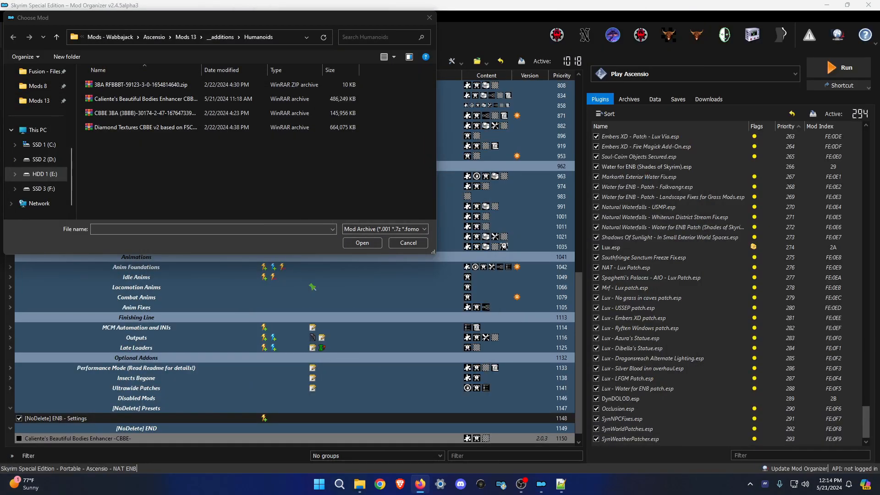
double_click(146, 99)
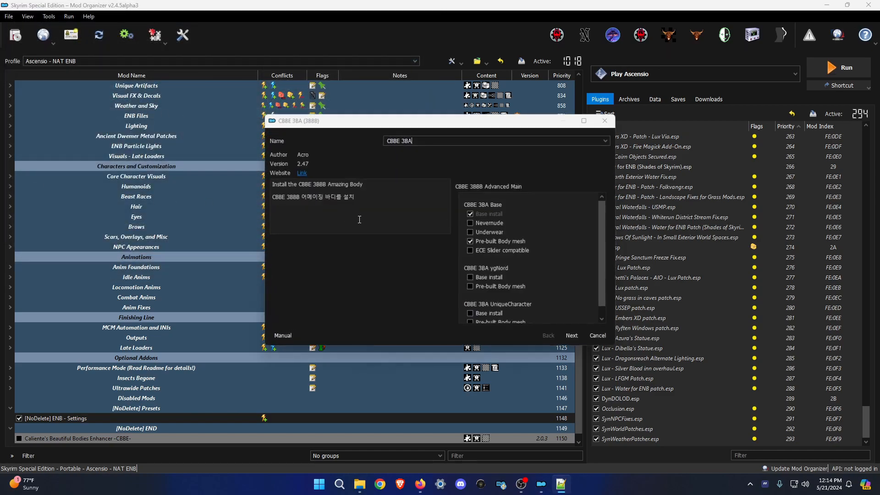
Step through the CBBE 3BA installer pages and install version 2.47 with the chosen options.
scroll(542, 286, down, 1)
click(575, 340)
click(576, 340)
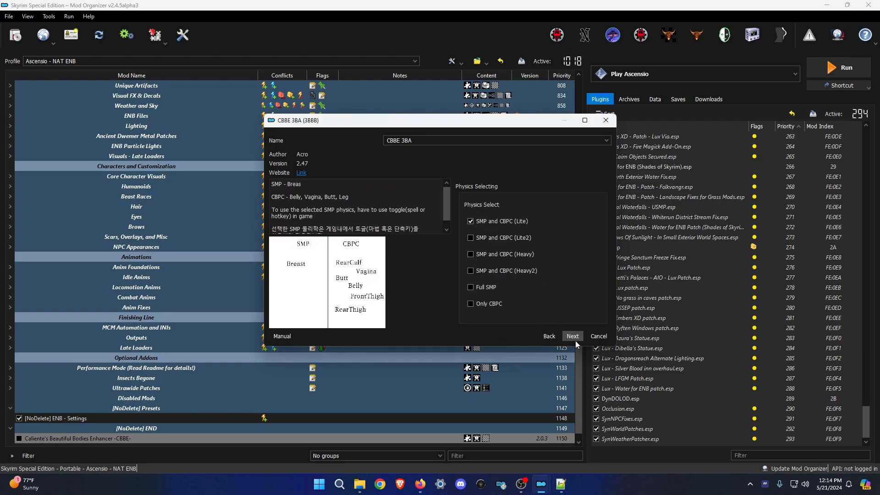
click(576, 341)
click(572, 337)
click(573, 336)
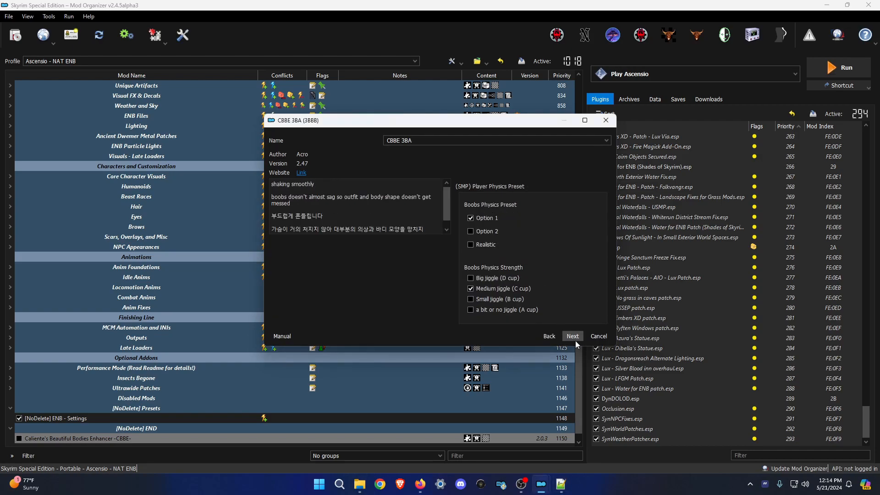
click(573, 336)
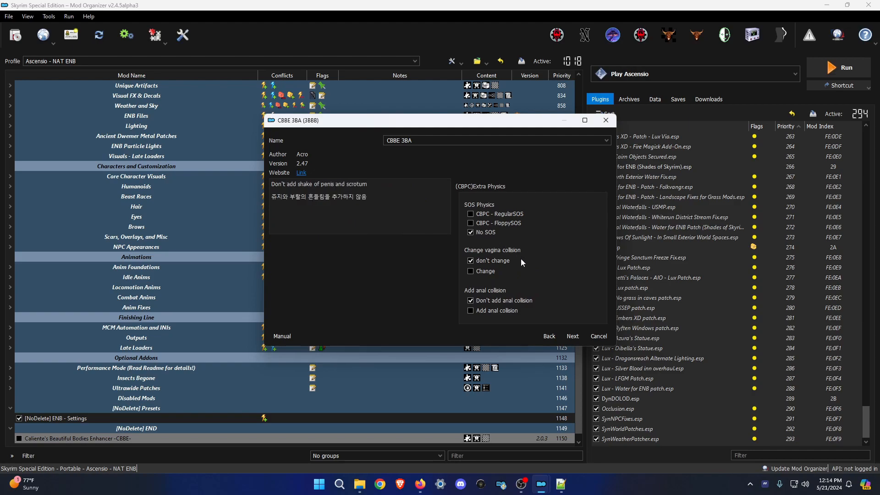
click(573, 336)
click(572, 337)
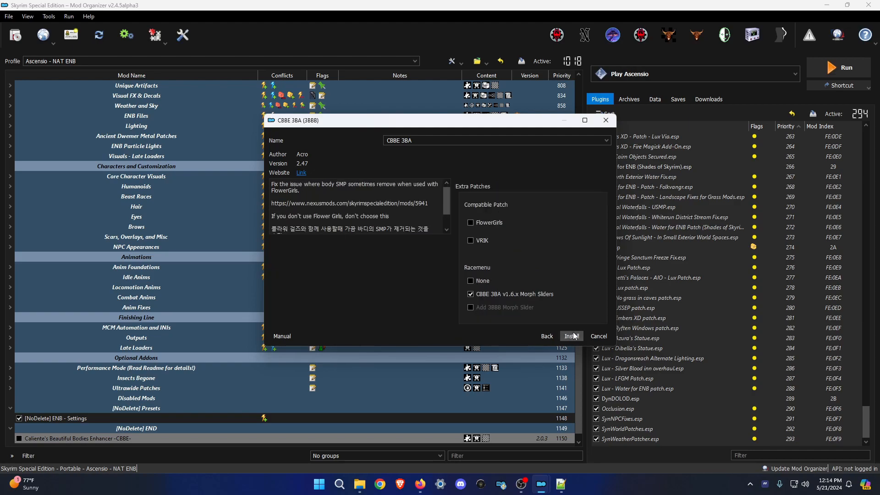
click(573, 336)
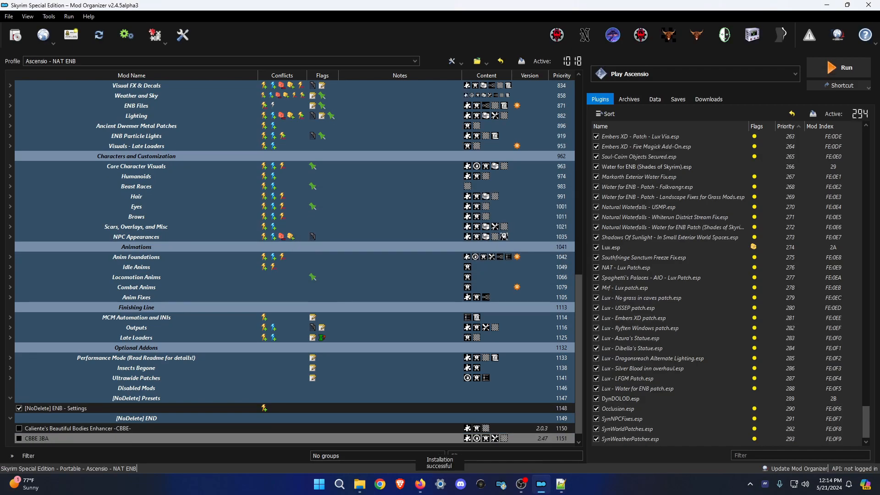
key(alt+Tab)
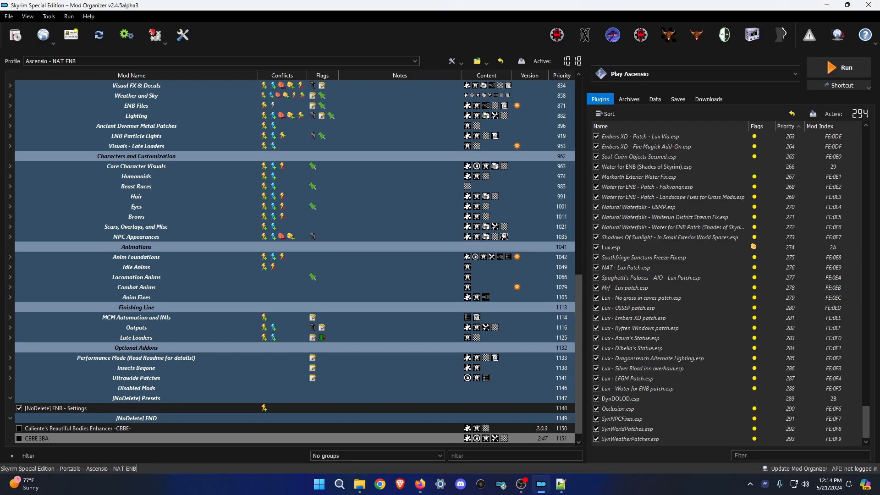
Install the 3BA RFBBBT archive.
click(15, 35)
double_click(120, 85)
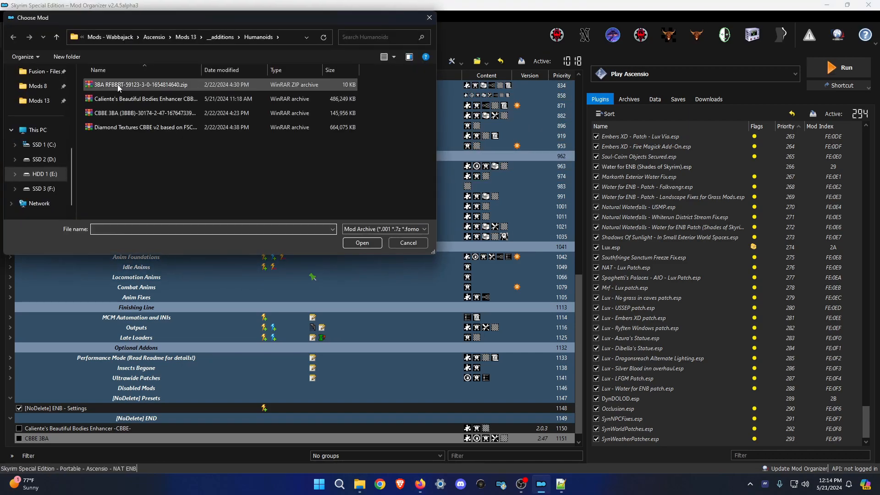
click(490, 251)
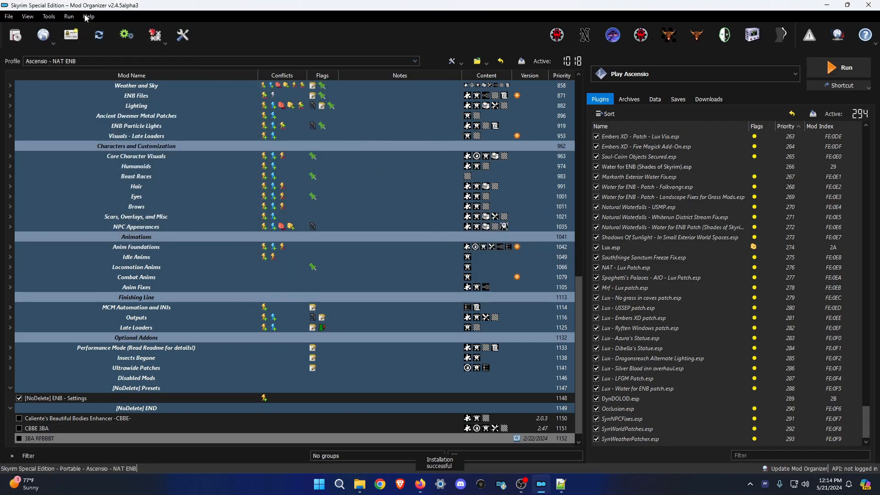
Install Diamond Textures CBBE v2 based on FSC with the Makeup Tweaks and Mouth options.
click(16, 35)
double_click(157, 126)
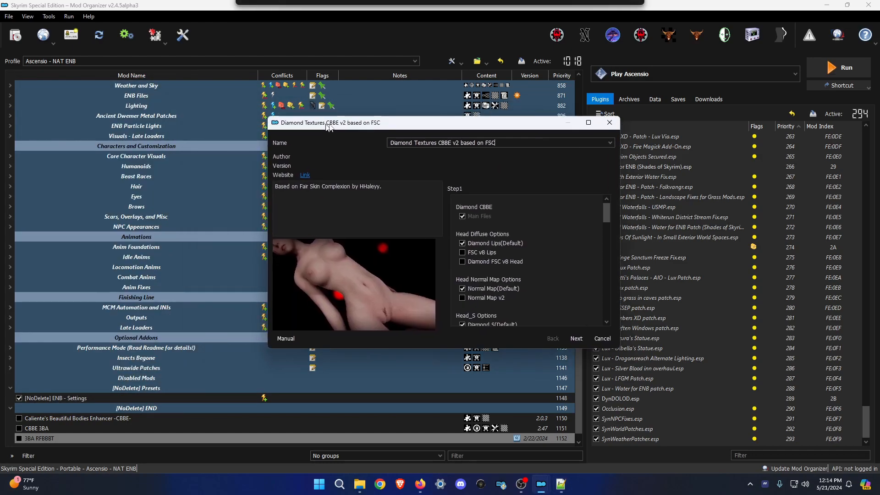
scroll(527, 275, down, 1)
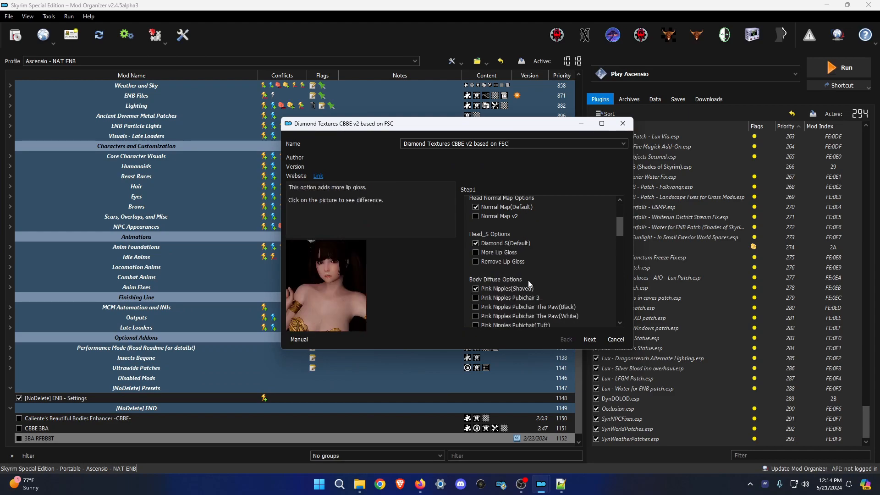
scroll(541, 285, up, 1)
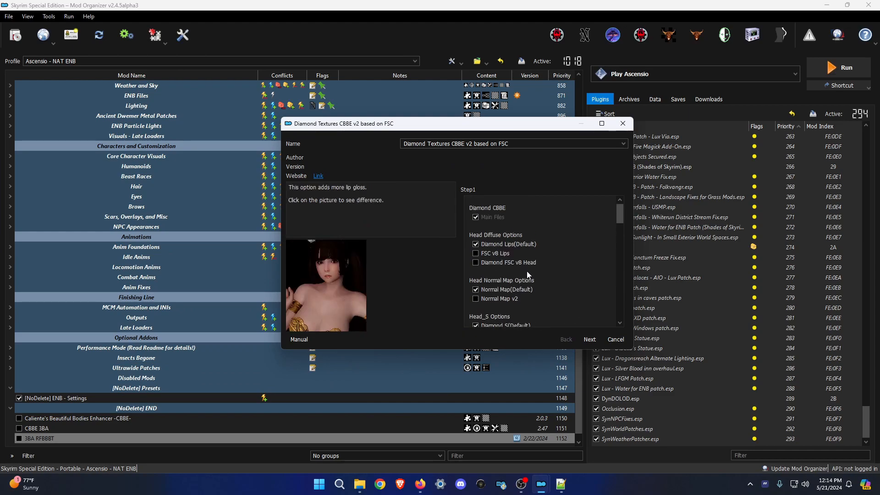
scroll(527, 271, down, 6)
click(590, 339)
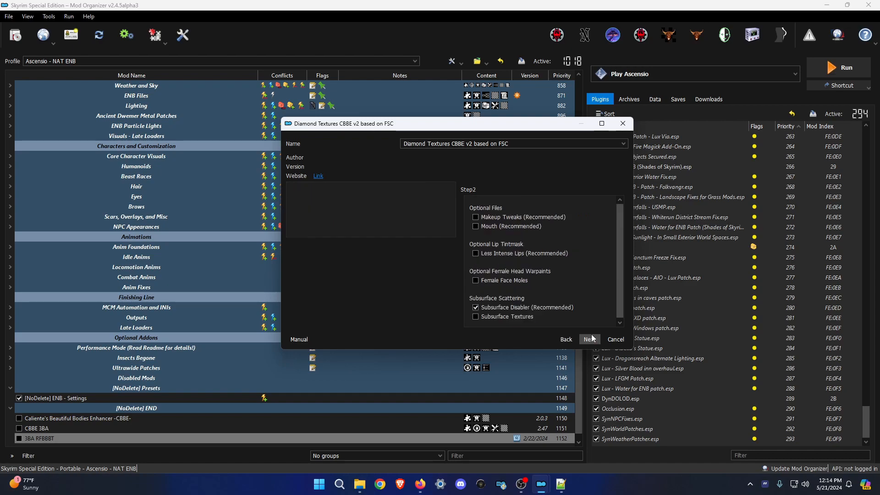
click(497, 217)
click(496, 225)
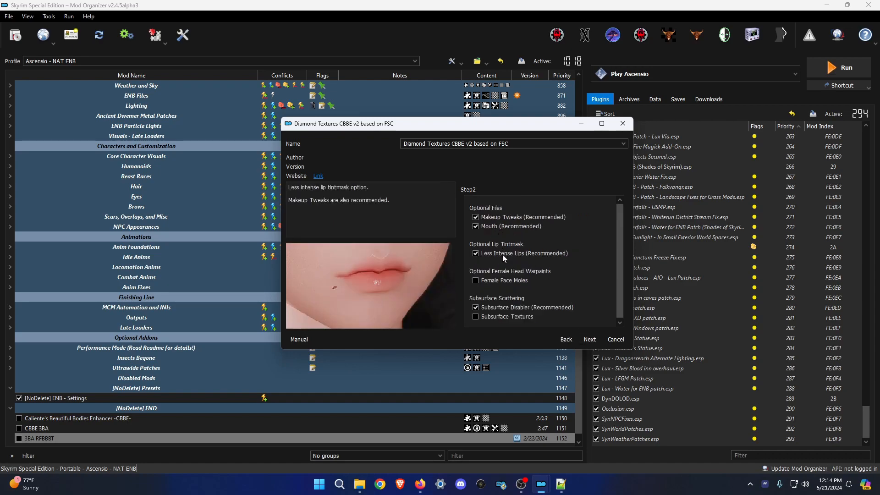
click(593, 342)
click(593, 342)
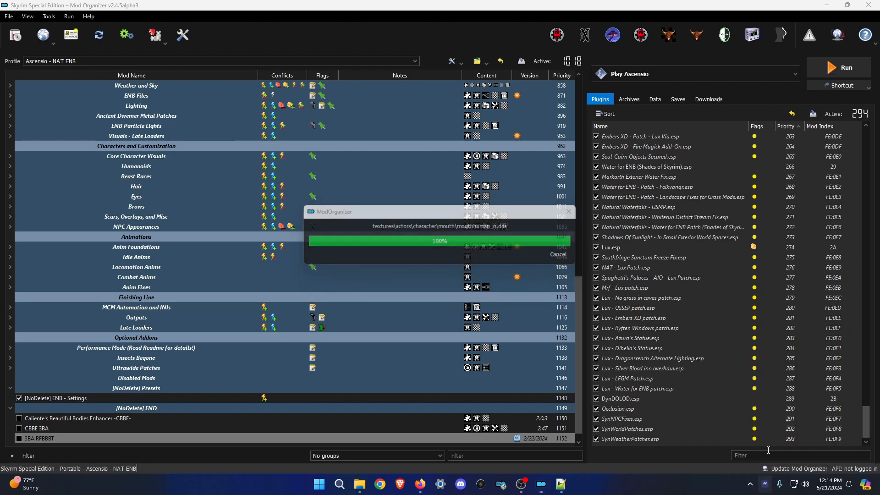
click(766, 484)
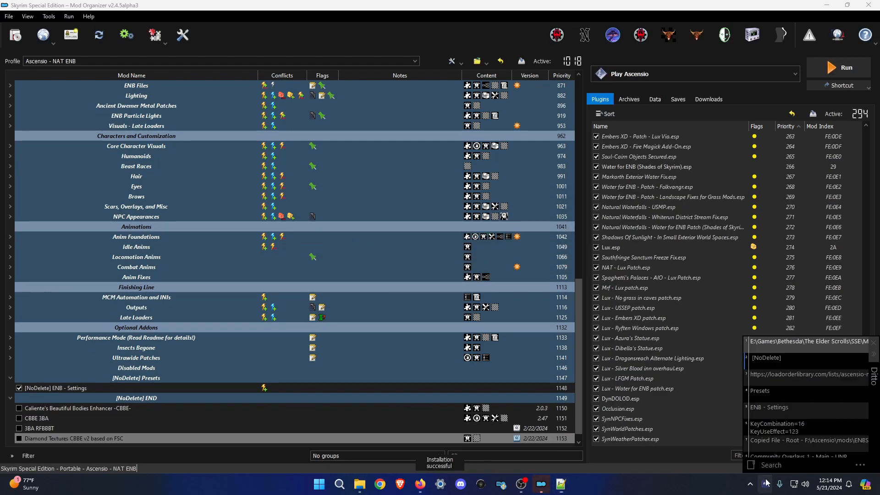
Prefix the Caliente's CBBE and CBBE 3BA mod names with [NoDelete].
double_click(775, 358)
click(102, 408)
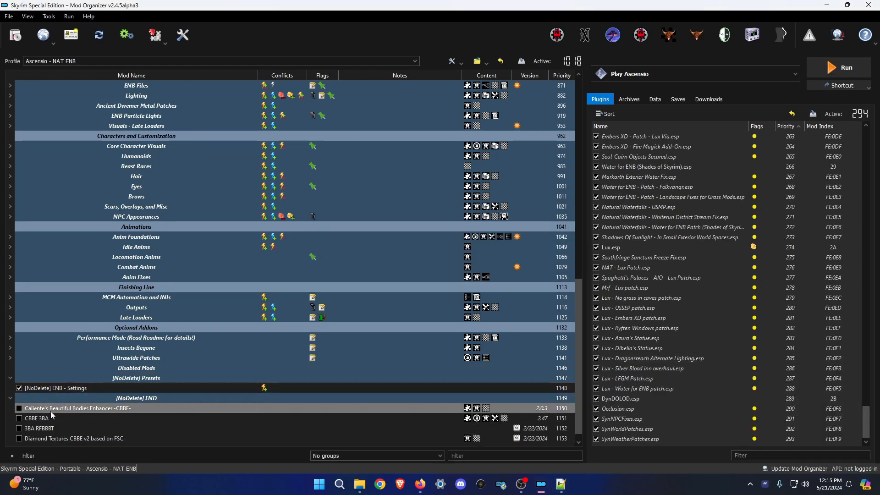
click(50, 411)
key(Home)
text([NoDelete])
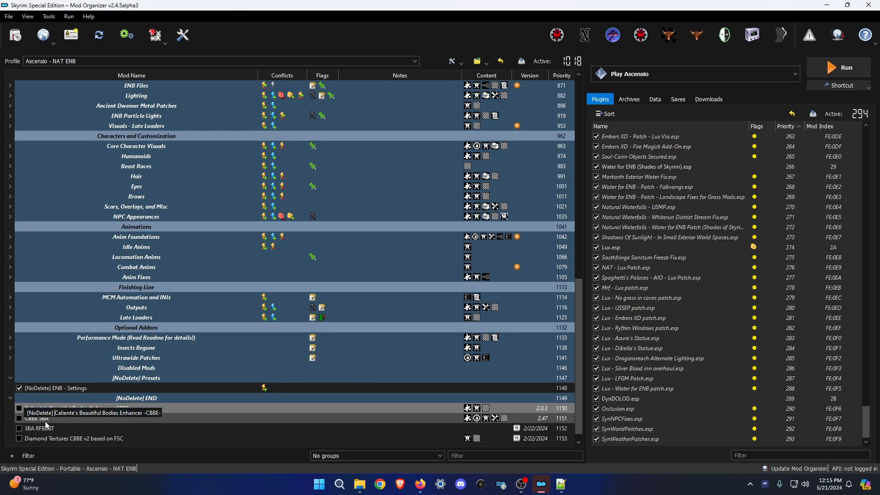
click(37, 419)
click(29, 419)
key(Home)
text([NoDelete])
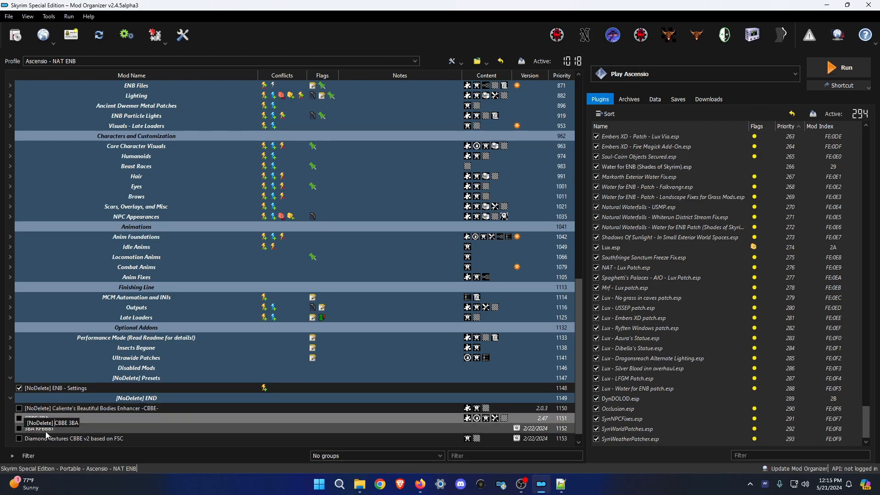
Prefix 3BA RFBBBT and Diamond Textures with [NoDelete], then select all four renamed mods.
click(26, 429)
click(26, 431)
key(Home)
text([NoDelete])
key(Return)
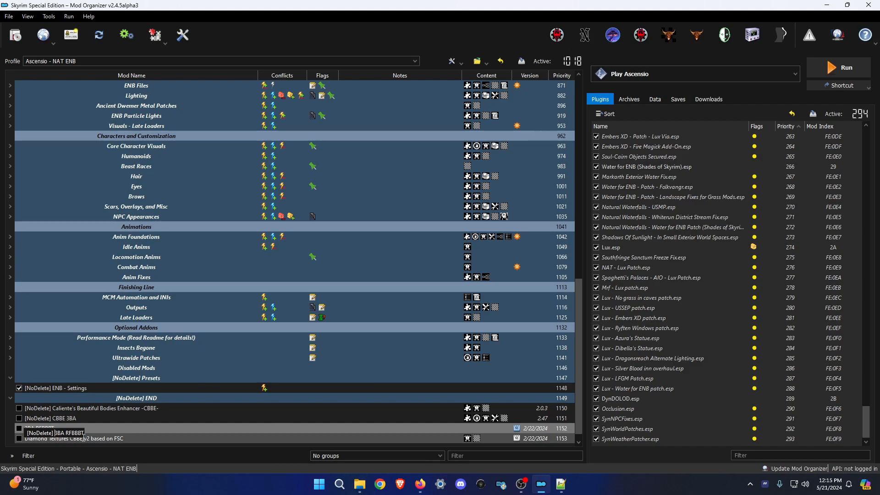
click(89, 440)
click(59, 439)
key(Home)
text([NoDelete])
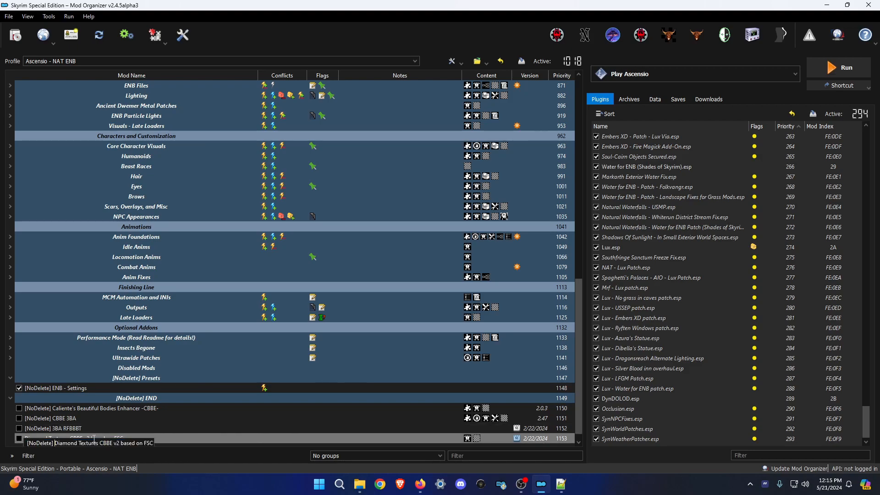
key(Return)
ctrl+click(97, 420)
ctrl+click(85, 408)
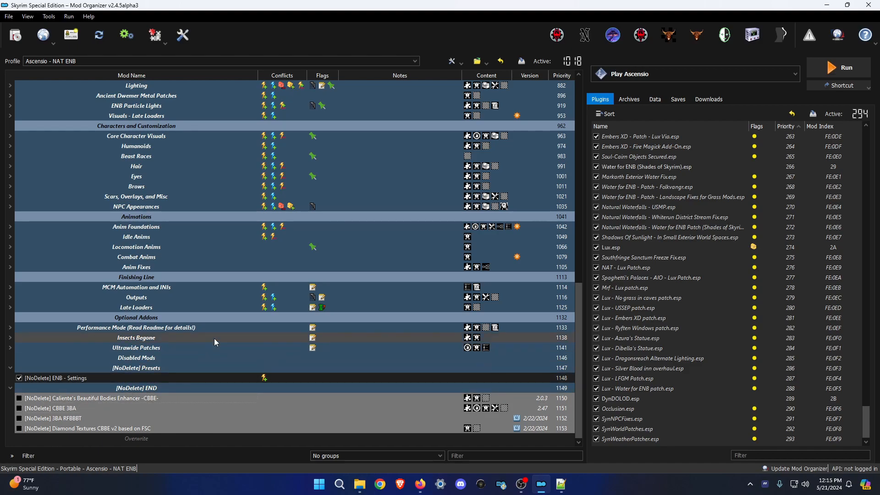
scroll(213, 331, up, 3)
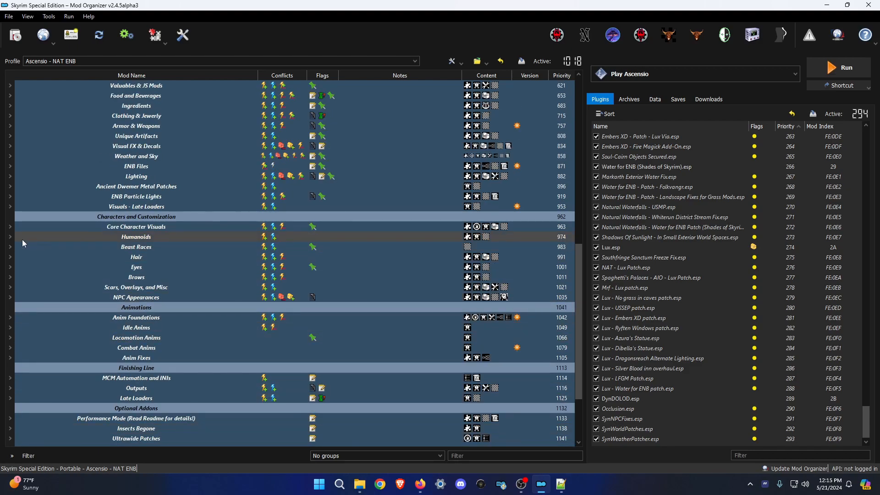
Move the four [NoDelete] body mods into the Humanoids group below Bijin Skin UNP.
click(10, 237)
scroll(65, 268, down, 6)
drag(61, 392, 105, 106)
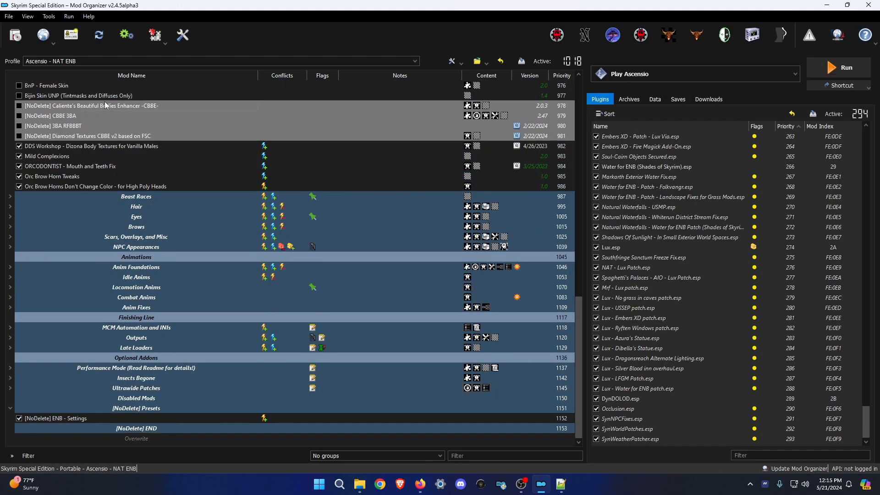
scroll(200, 211, up, 3)
scroll(213, 202, down, 3)
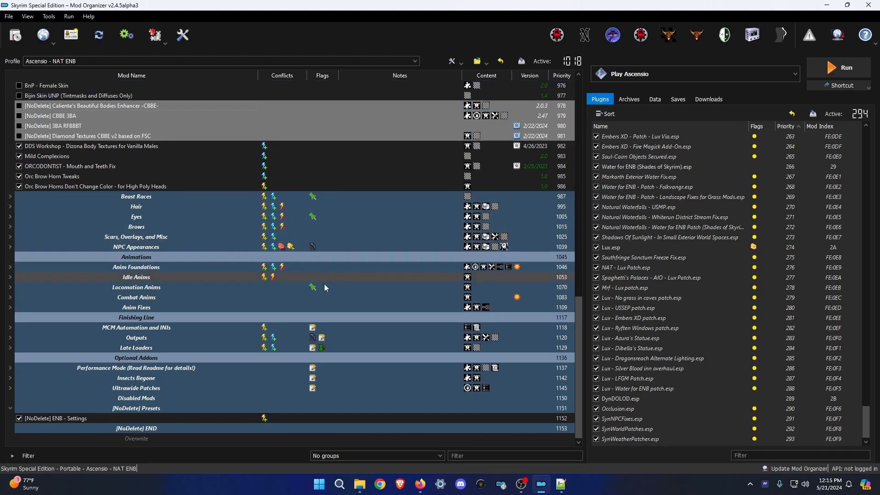
click(541, 447)
click(624, 445)
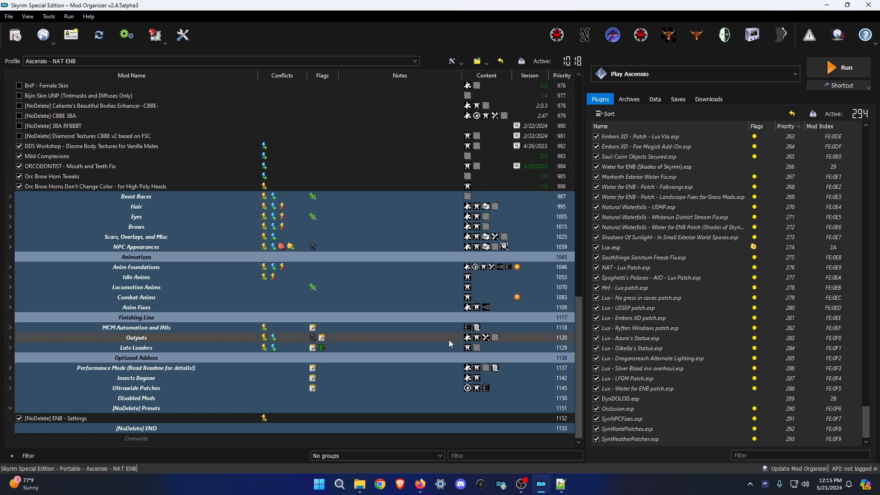
Enable the Caliente's CBBE, CBBE 3BA and 3BA RFBBBT mods.
click(20, 106)
click(227, 107)
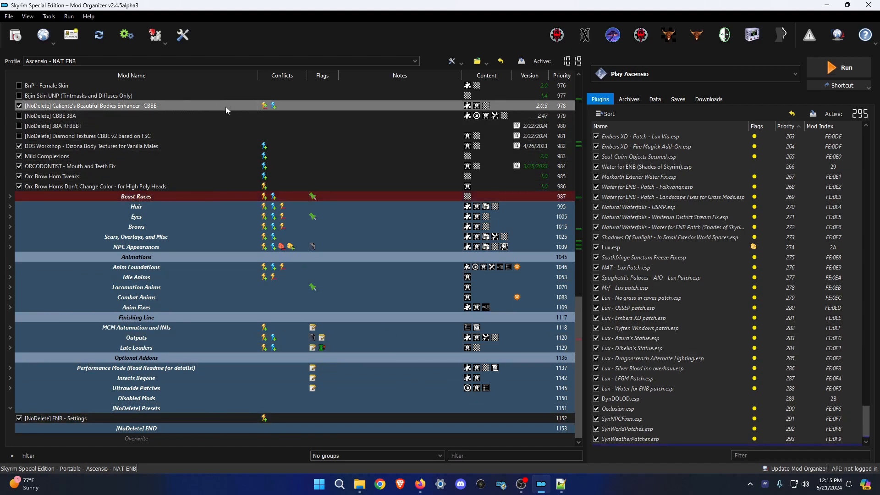
scroll(700, 355, down, 1)
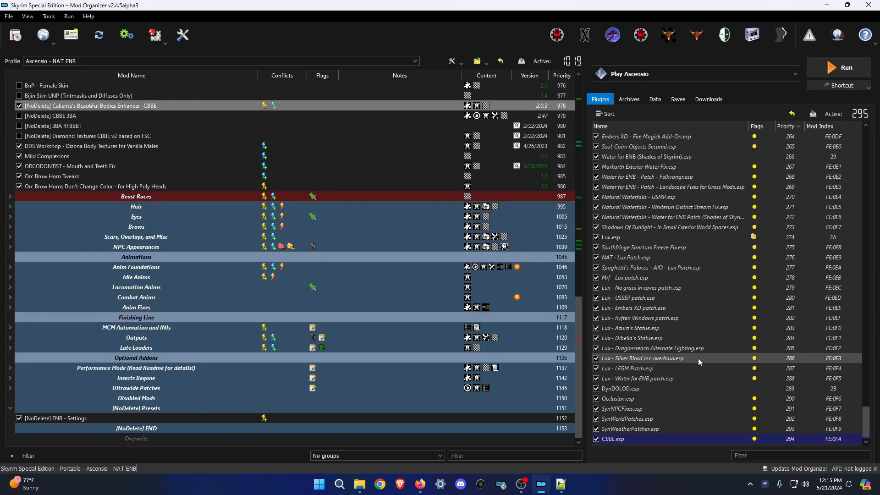
click(19, 116)
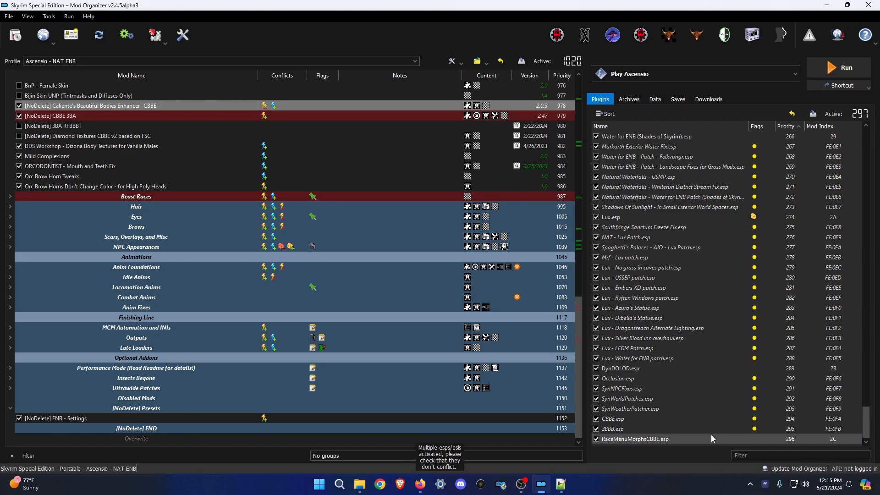
click(19, 126)
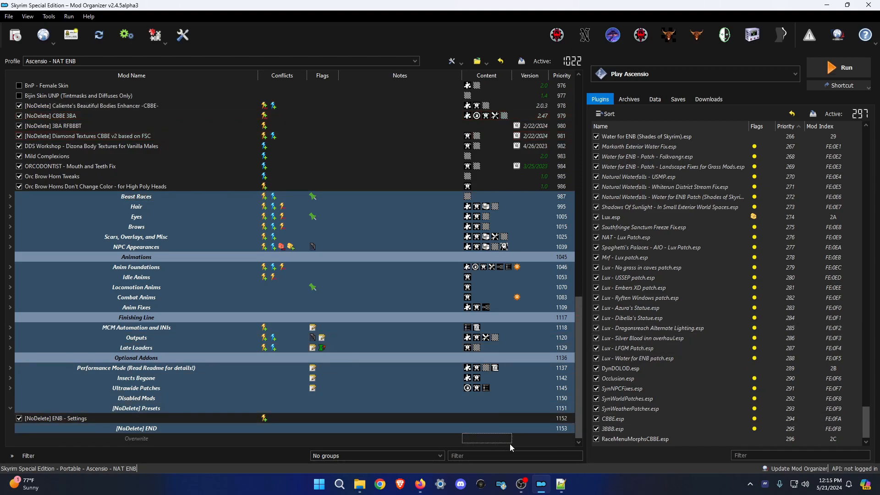
click(640, 440)
Move CBBE.esp, 3BBB.esp and RaceMenuMorphsCBBE.esp to just after Bingus' Clipping Cleanup.esp.
drag(642, 444, 708, 310)
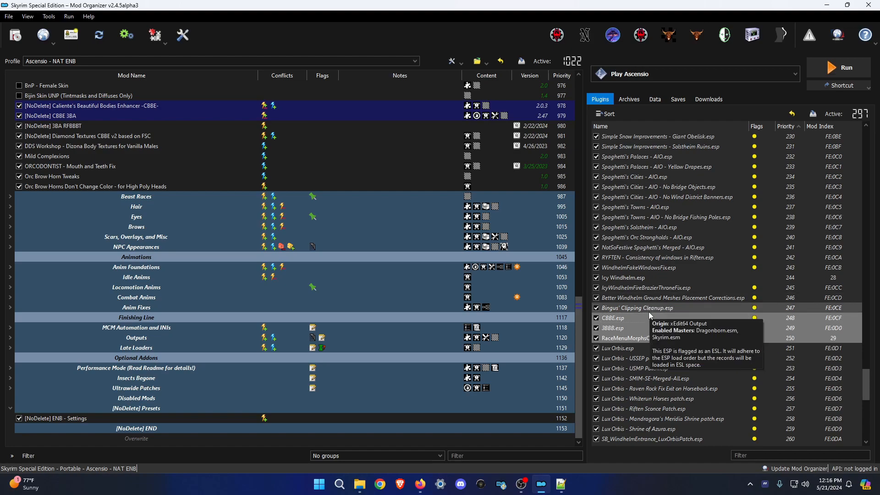
scroll(656, 321, down, 1)
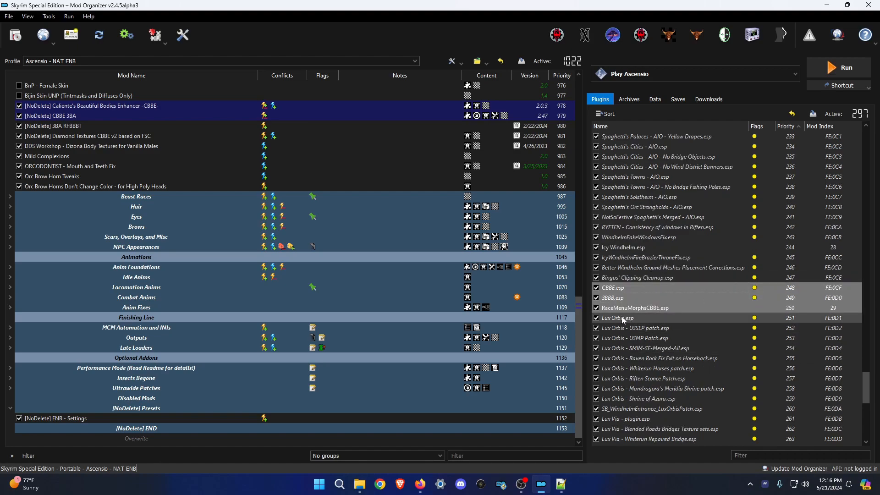
mouse_move(641, 281)
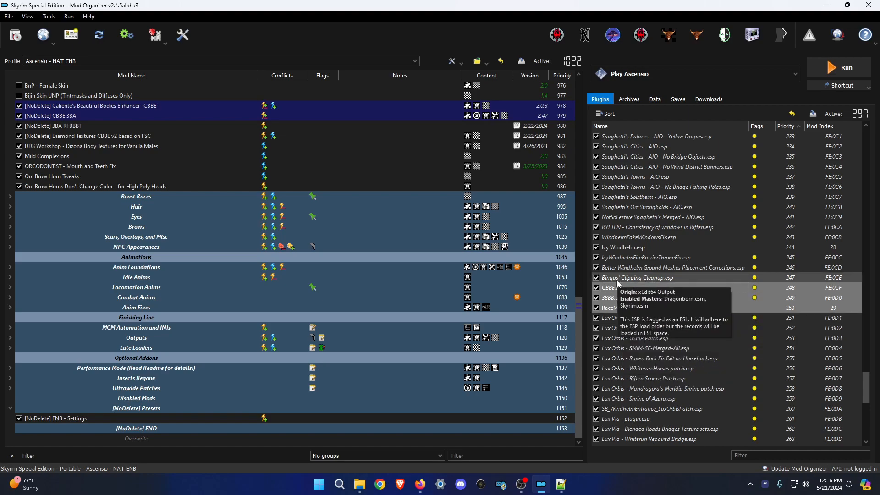
scroll(644, 278, down, 2)
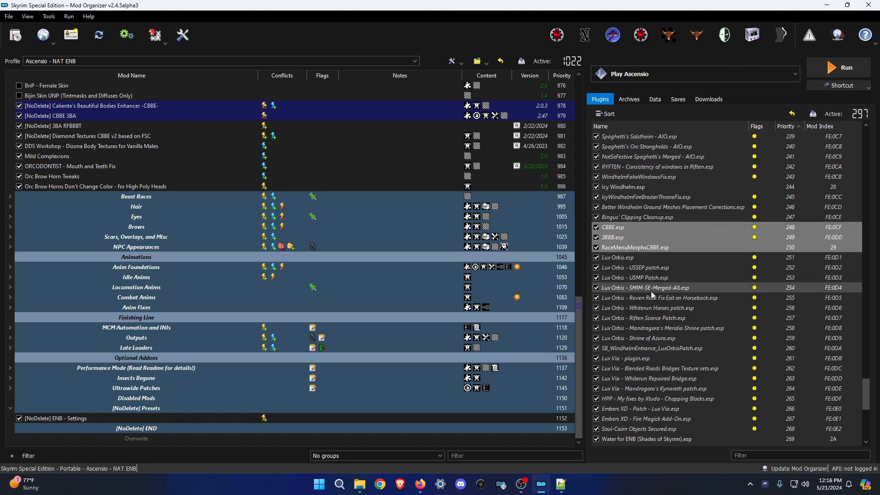
mouse_move(656, 299)
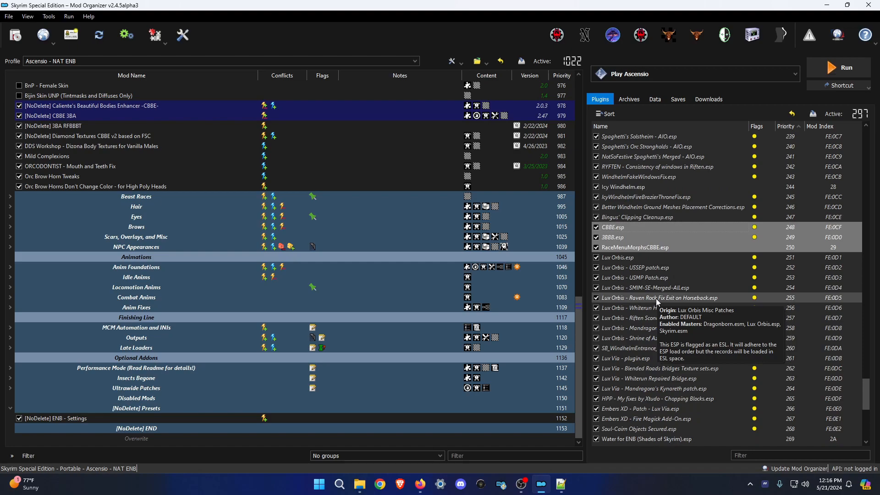
scroll(656, 299, down, 4)
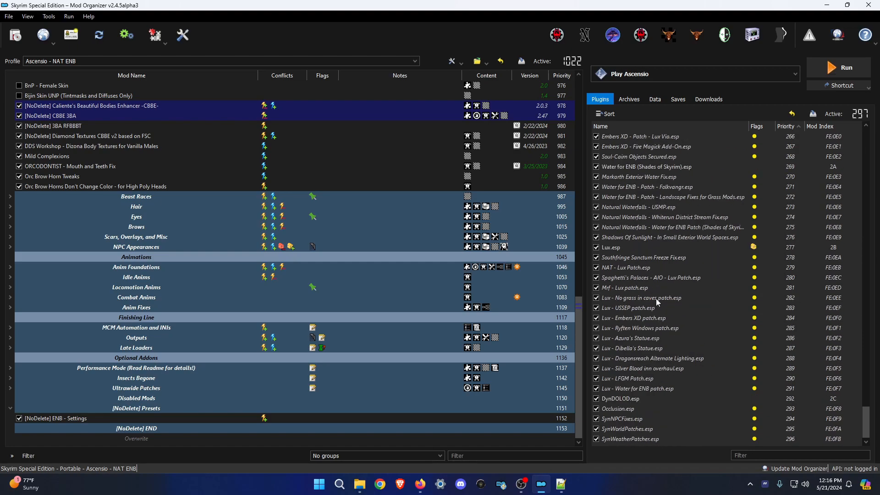
scroll(656, 299, up, 2)
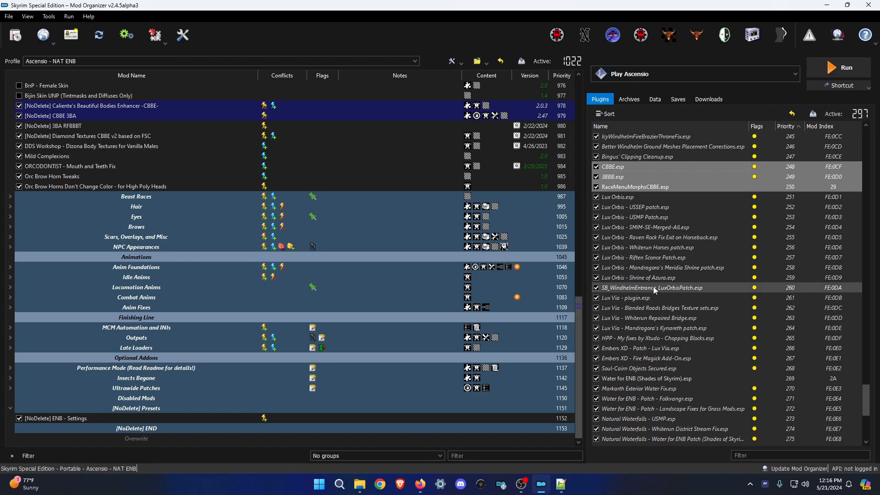
scroll(665, 325, down, 3)
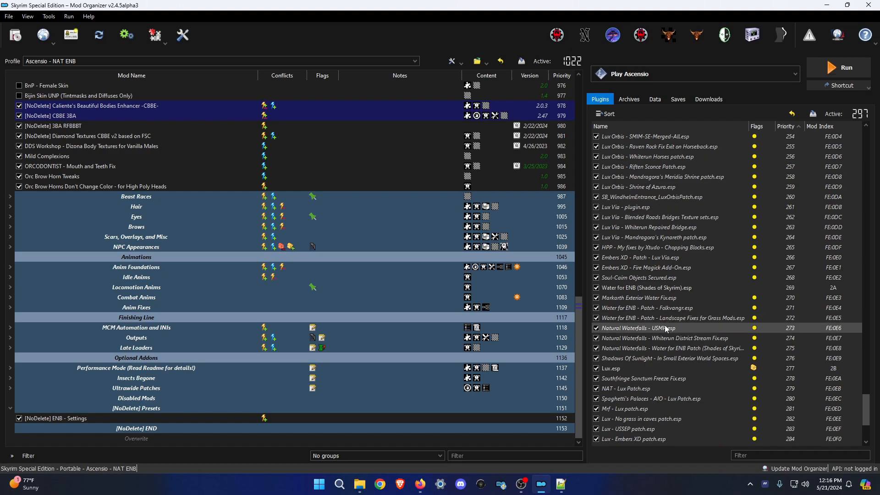
scroll(664, 349, up, 4)
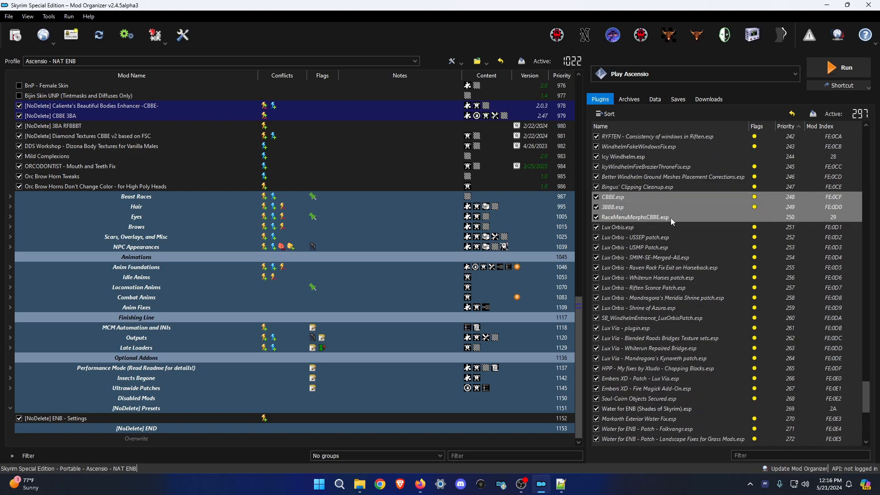
scroll(714, 274, up, 11)
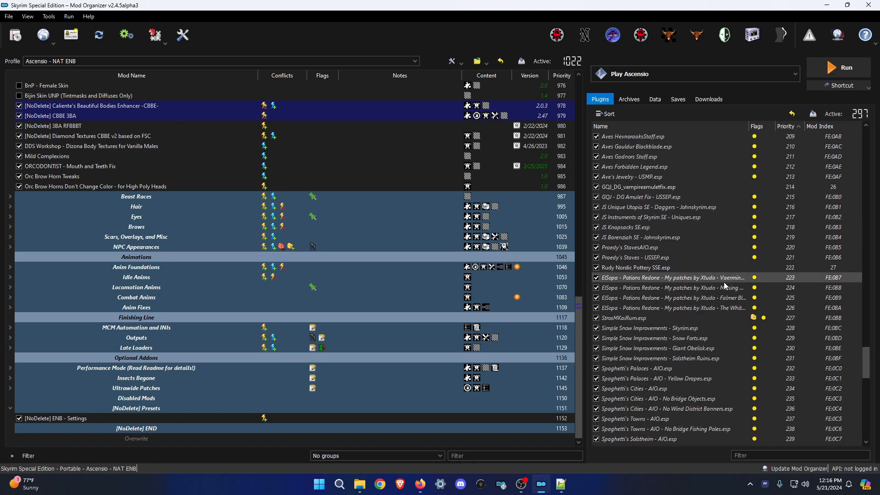
scroll(720, 277, down, 6)
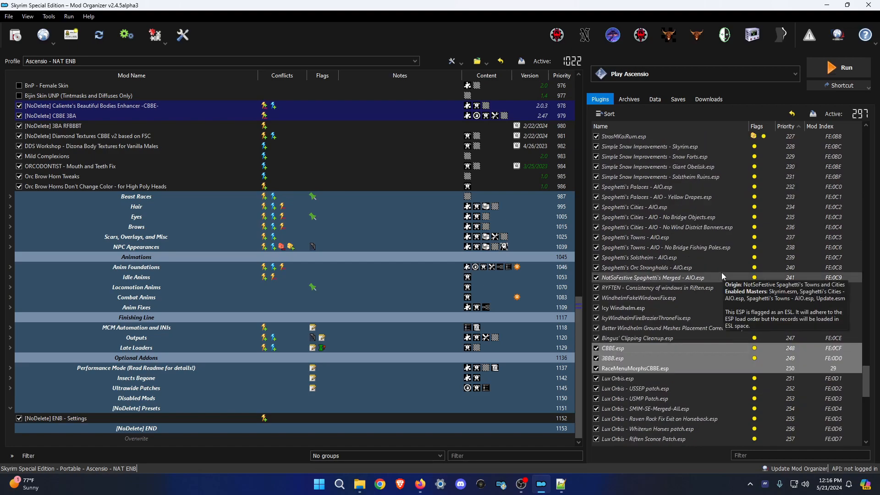
Review the new plugin order, then bring the Ascensio list in Firefox up maximized.
mouse_move(711, 266)
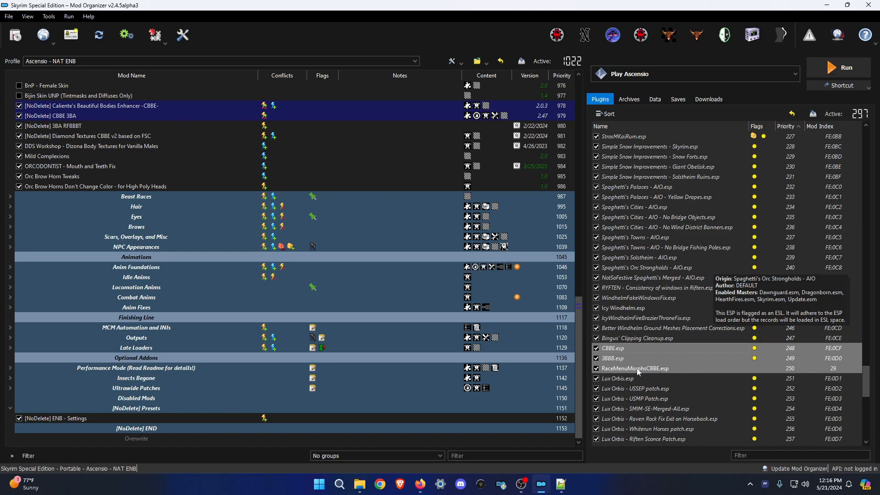
scroll(630, 380, down, 2)
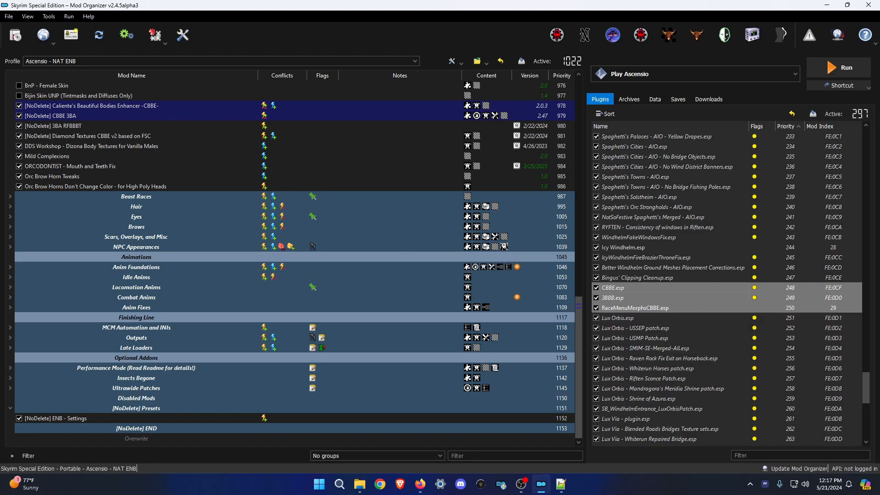
key(alt+Tab)
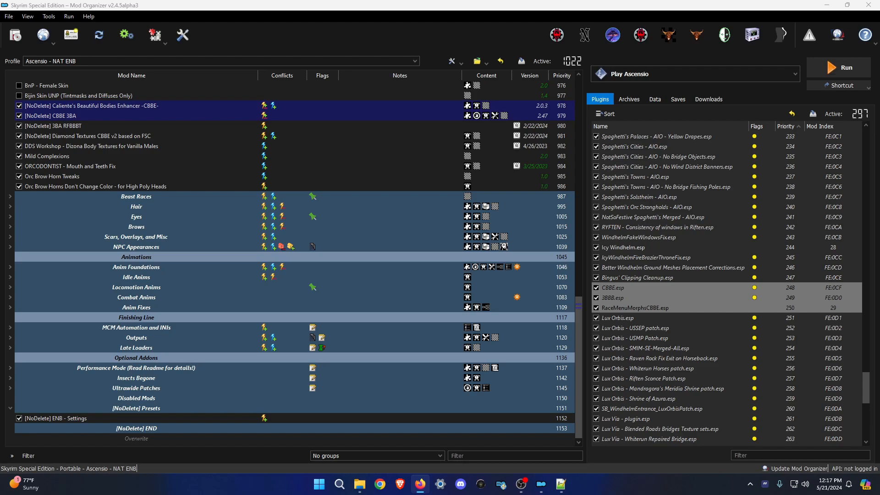
drag(0, 3, 457, 0)
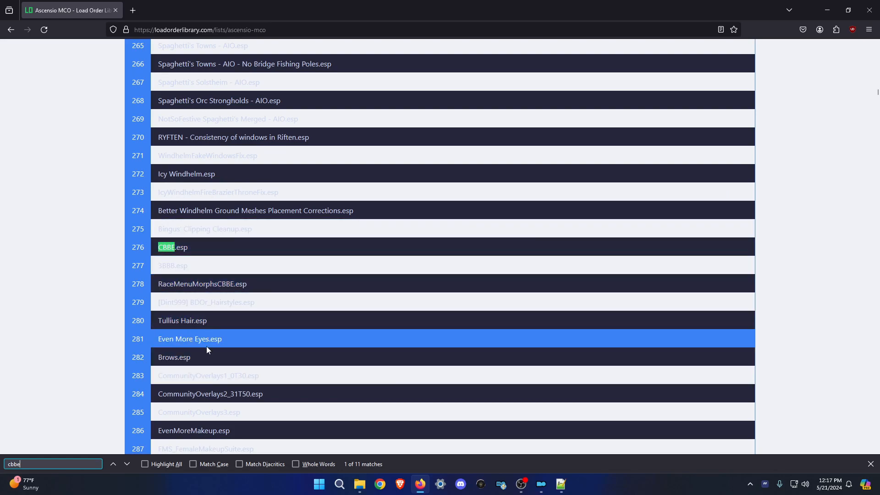
Scroll around the CBBE.esp entry in the Ascensio list, then switch back to Mod Organizer 2.
scroll(209, 352, down, 3)
scroll(190, 318, down, 3)
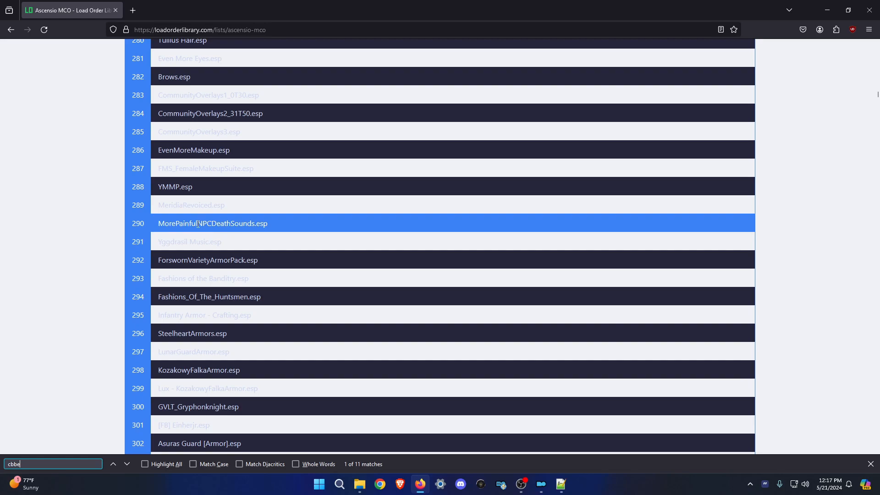
scroll(228, 219, up, 3)
scroll(260, 235, up, 1)
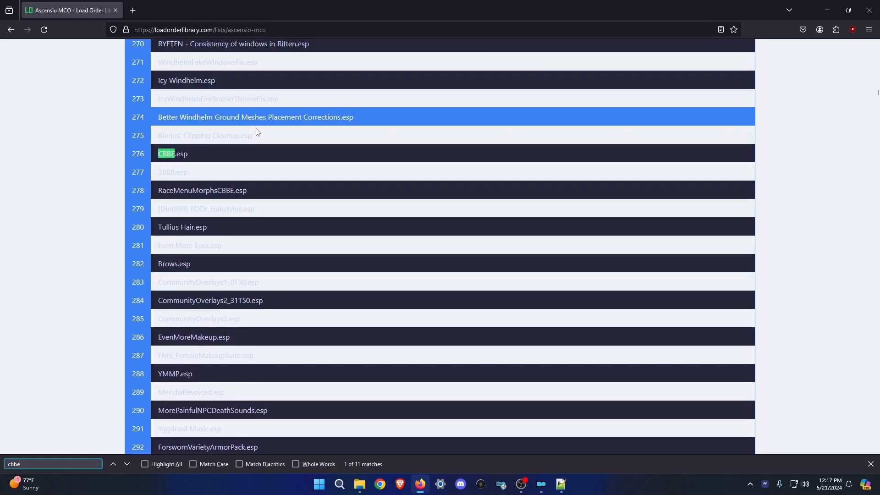
key(alt+Tab)
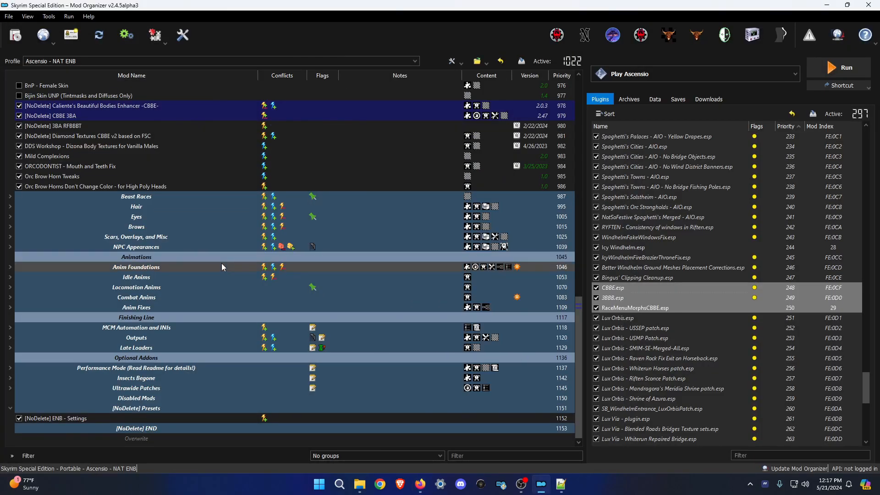
Close the CBBE 3BA and Diamond Textures notes without saving and exit Notepad++.
key(alt+Tab)
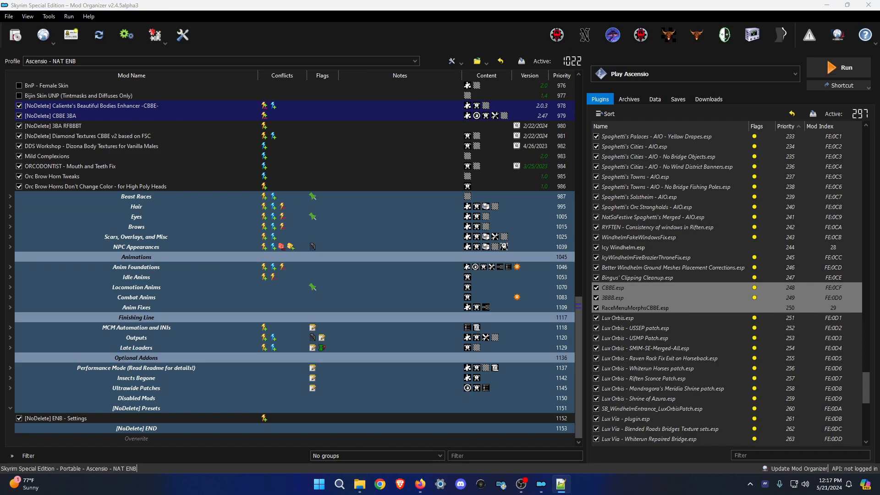
drag(0, 54, 270, 43)
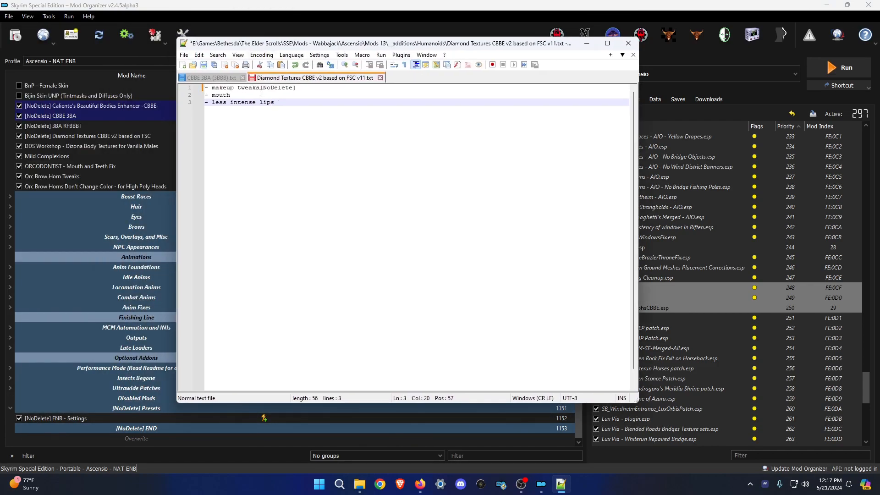
click(243, 78)
click(310, 78)
click(475, 279)
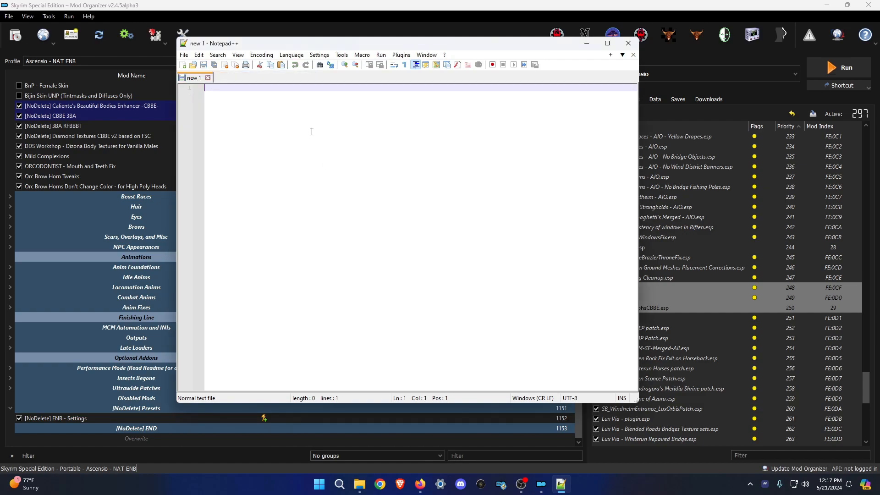
click(628, 43)
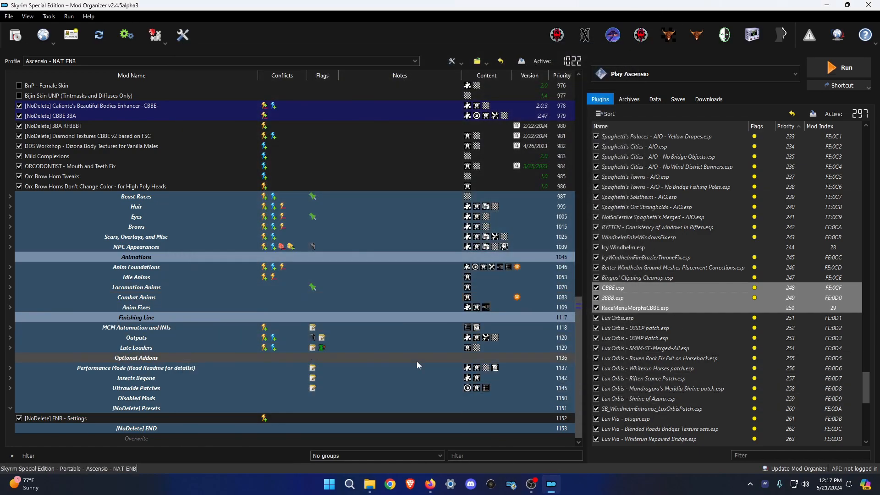
Check which mod provides SynWeatherPatcher.esp, then clear the plugin selection.
scroll(720, 389, down, 11)
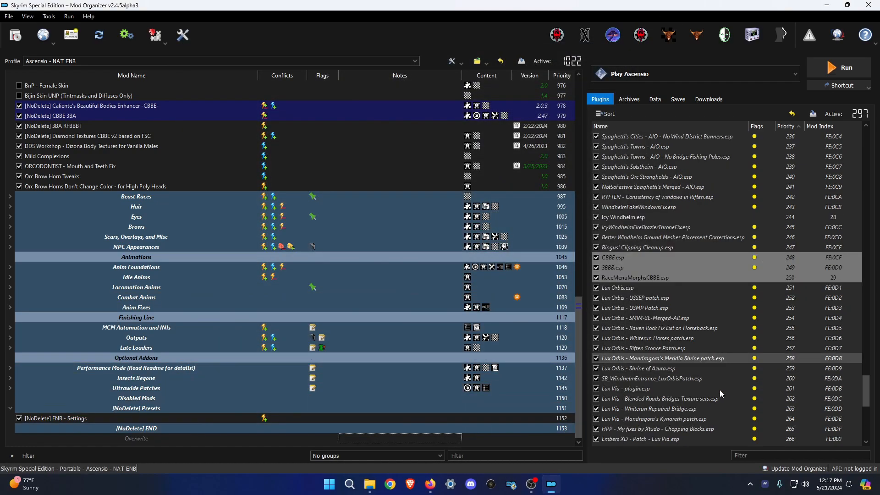
click(663, 440)
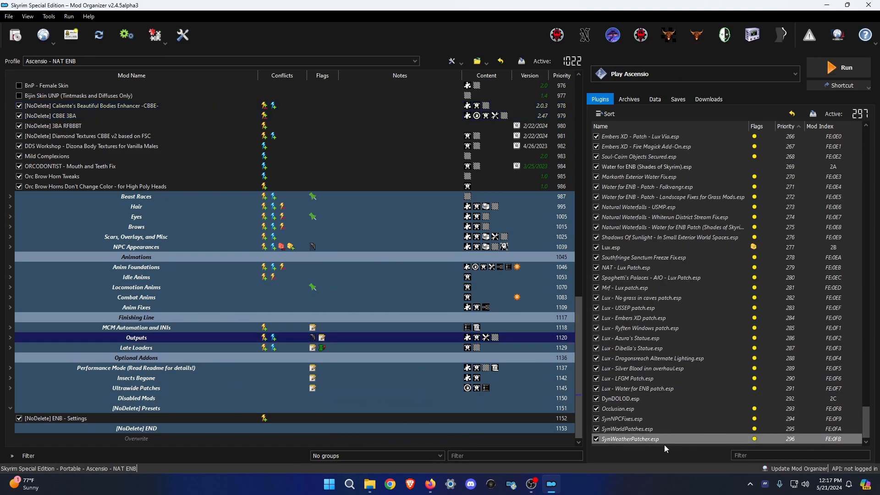
click(664, 445)
Compare the Tullius Hair Pack and BDOR Hairs archives in the _additions\Hair folder.
click(372, 485)
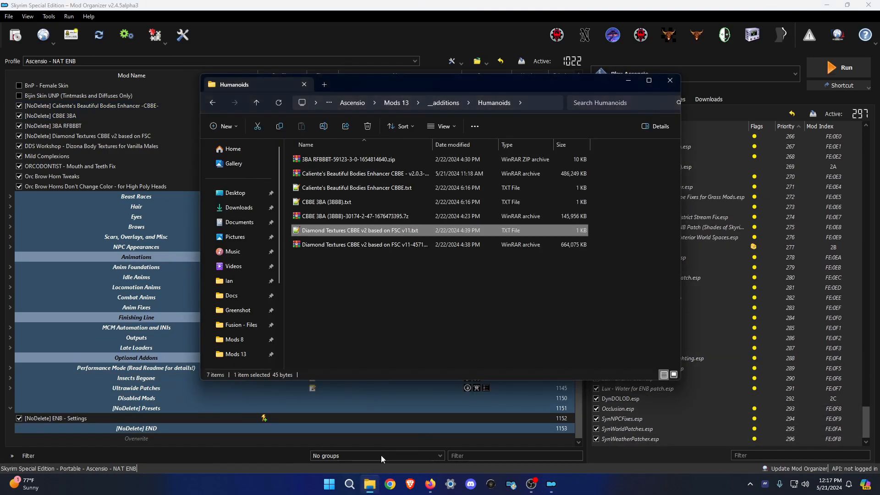
click(445, 103)
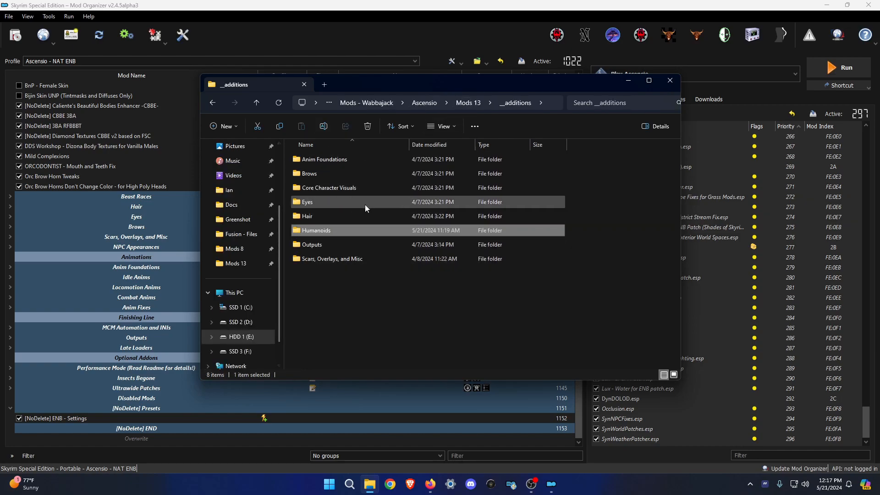
double_click(342, 216)
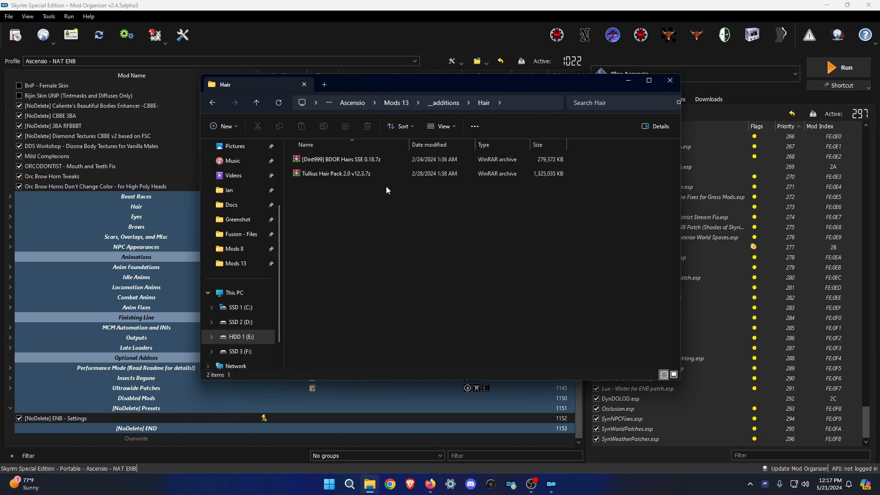
click(354, 175)
click(341, 160)
click(353, 171)
click(337, 161)
click(348, 167)
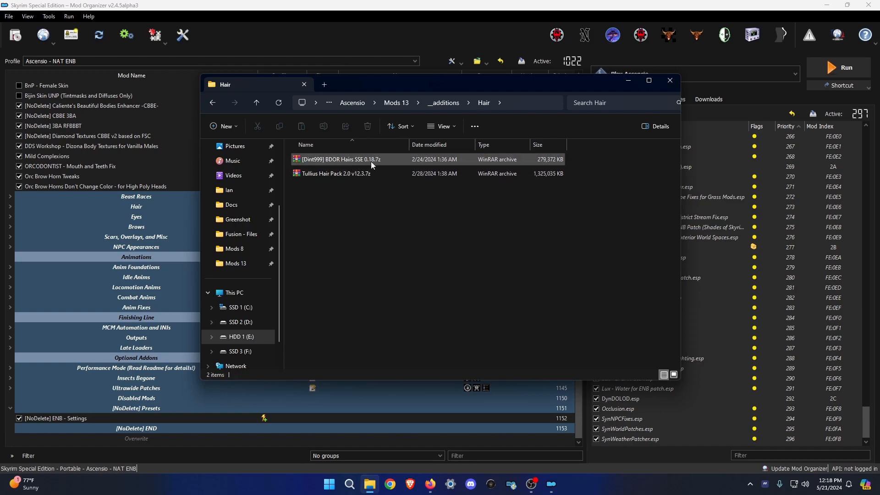
Copy the Even More Eyes by Koralina archive name from the Eyes folder and open a new Chrome window.
click(452, 101)
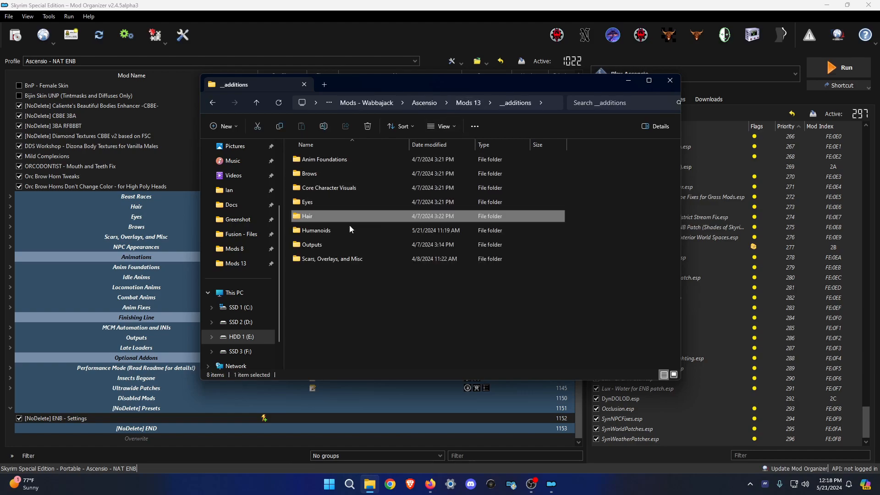
double_click(315, 201)
click(339, 161)
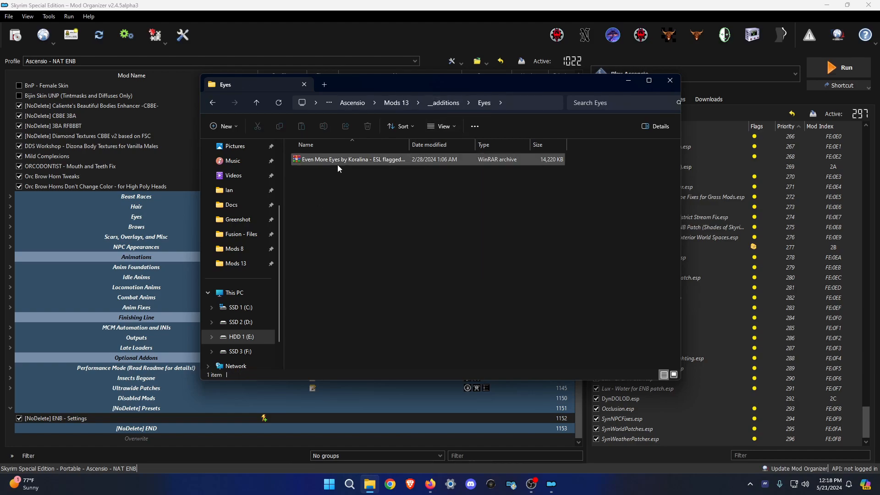
click(360, 160)
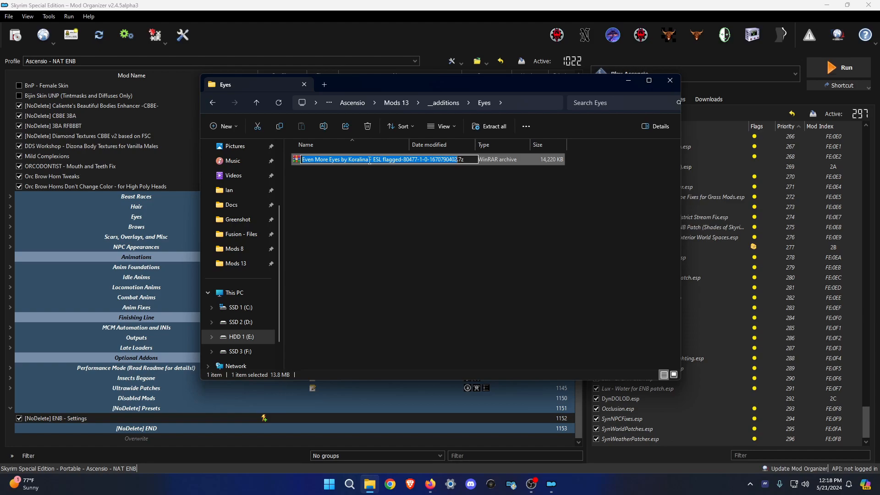
click(458, 191)
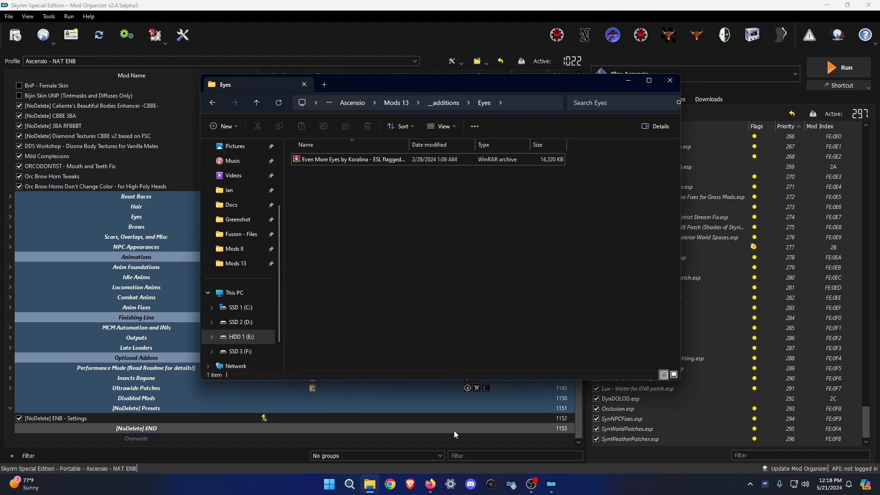
click(391, 485)
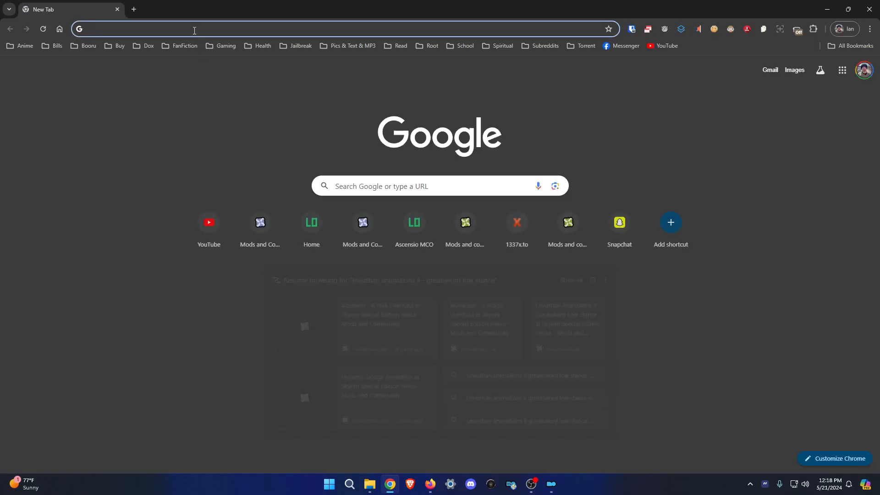
click(194, 28)
Web-search the Even More Eyes mod name and open its Nexus Mods page.
text(Even More Eyes by Koralina)
key(Return)
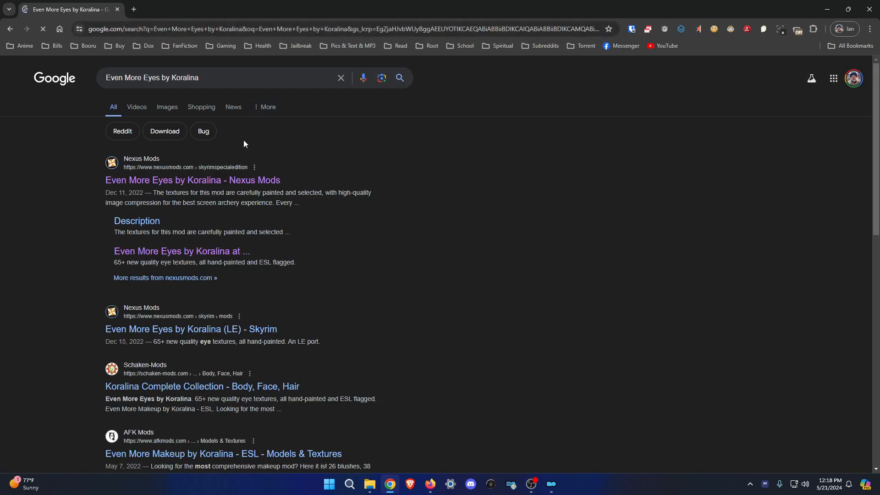
click(230, 179)
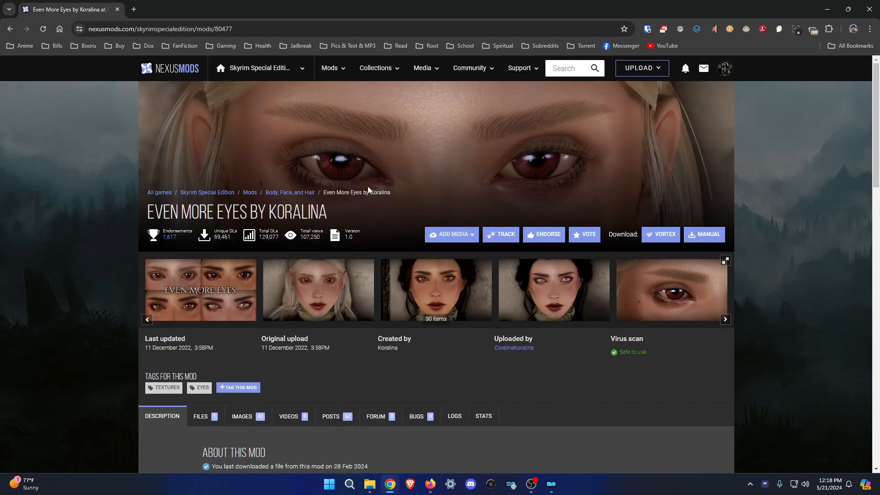
In the Scars, Overlays, and Misc folder, select the Community Overlays 1 archive's mod name.
click(370, 484)
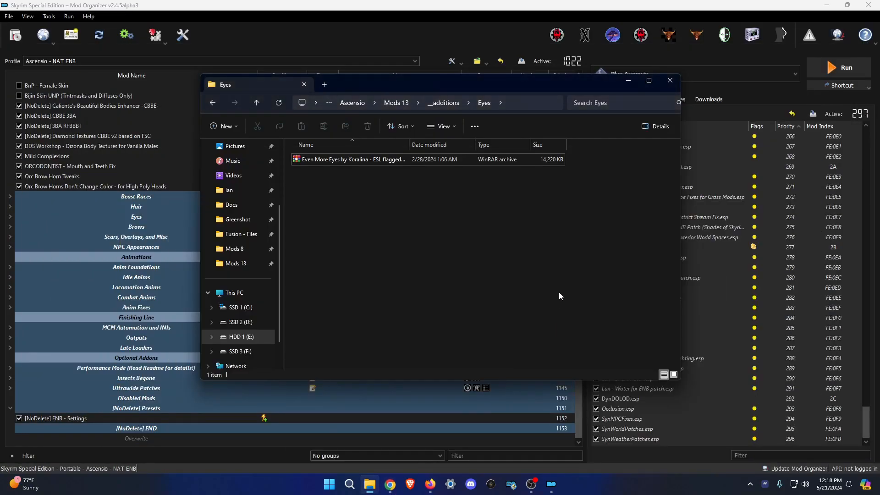
click(443, 102)
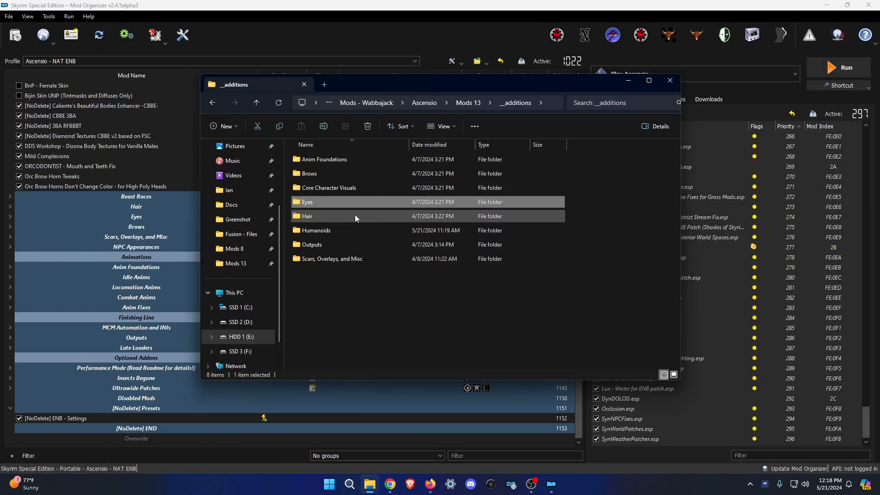
click(324, 215)
click(333, 229)
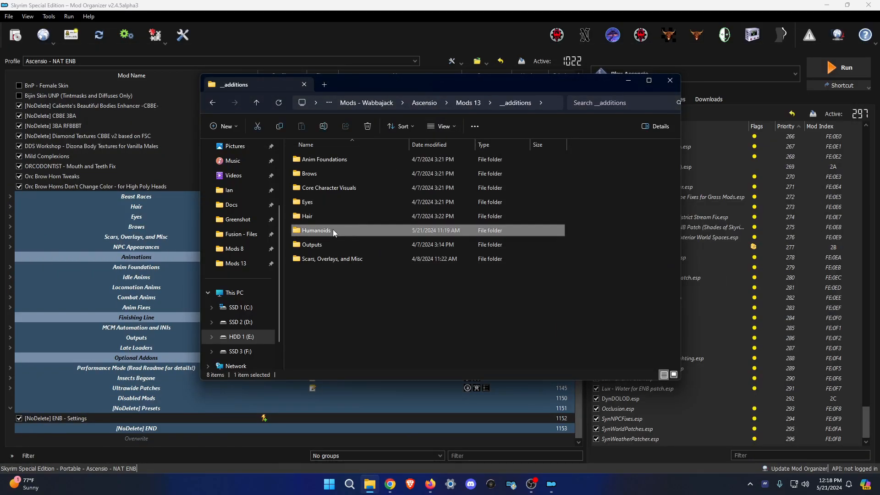
double_click(317, 259)
click(363, 187)
click(365, 187)
drag(365, 187, 323, 187)
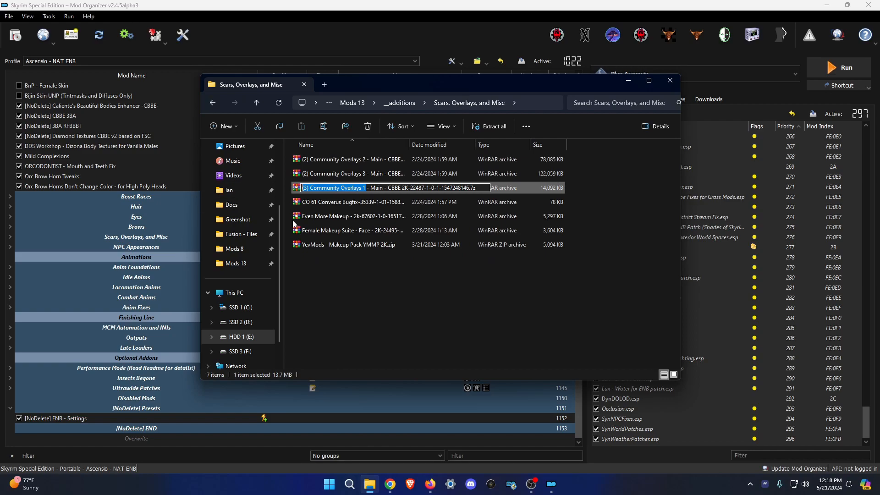
Search Nexus Mods for Community Overlays, with the (3) prefix removed.
click(390, 484)
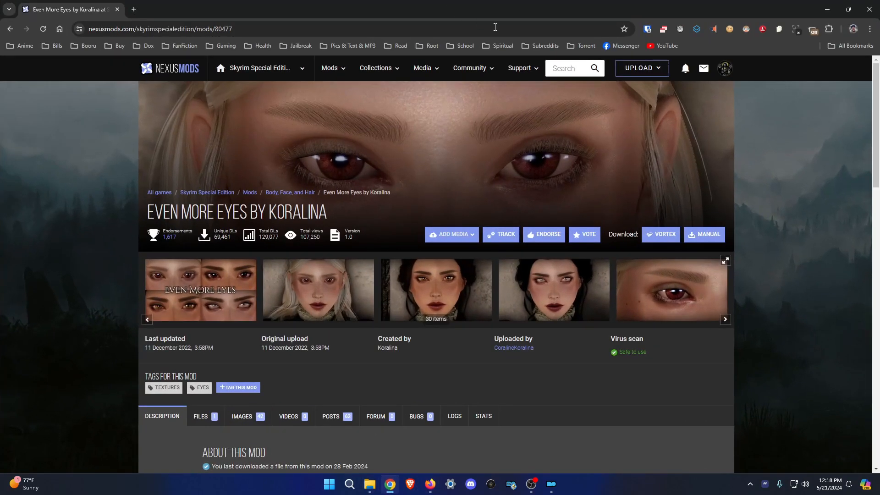
click(567, 69)
text((3) Community Overlays 1)
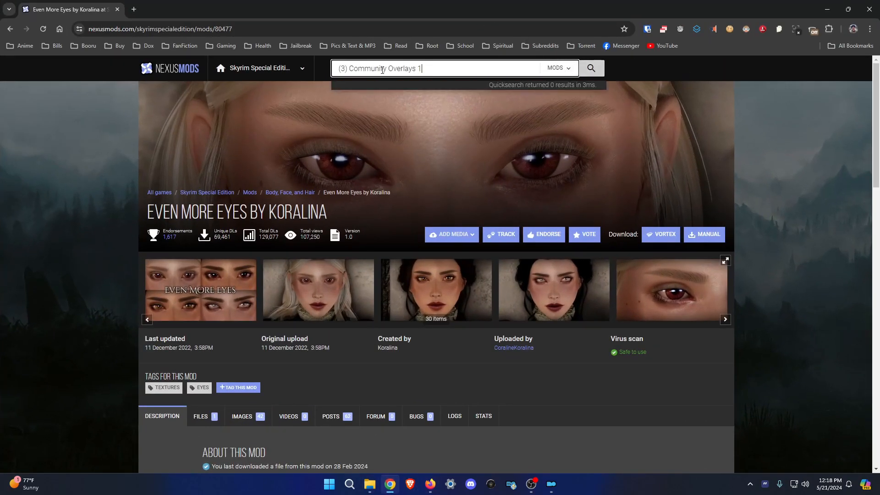
click(352, 68)
key(BackSpace)
key(BackSpace)
key(BackSpace)
key(BackSpace)
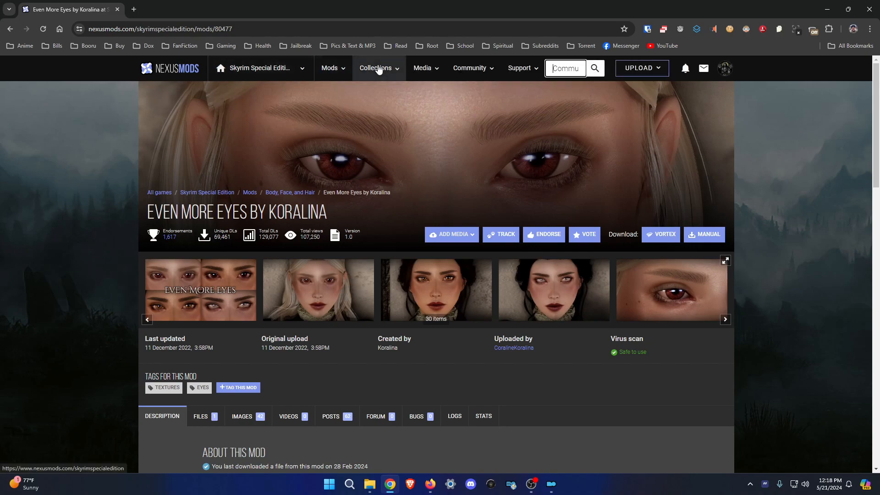
click(578, 67)
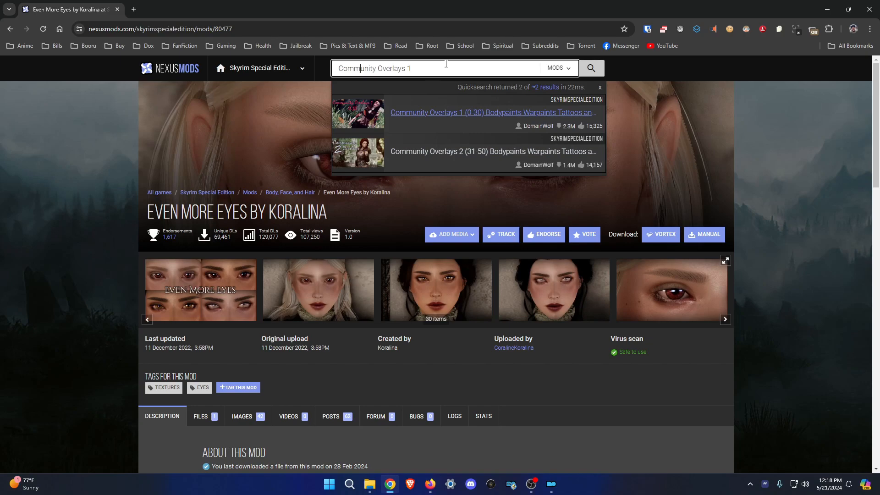
key(Return)
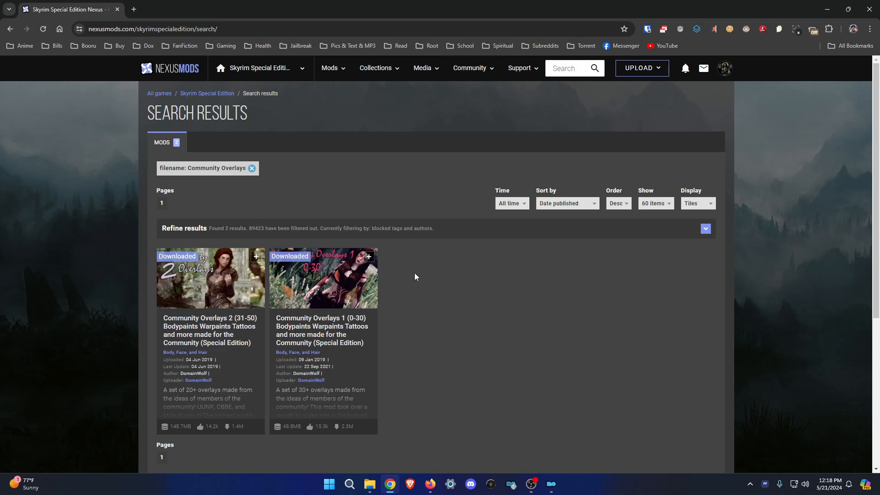
Google 'Community Overlays 3' in a new tab and open its Nexus page.
click(134, 10)
text((3) Community Overlays 1)
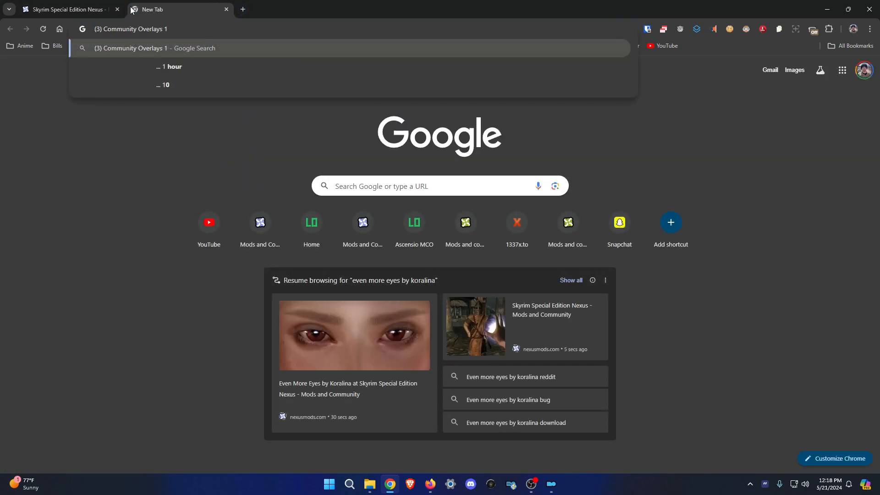
text(3)
key(Return)
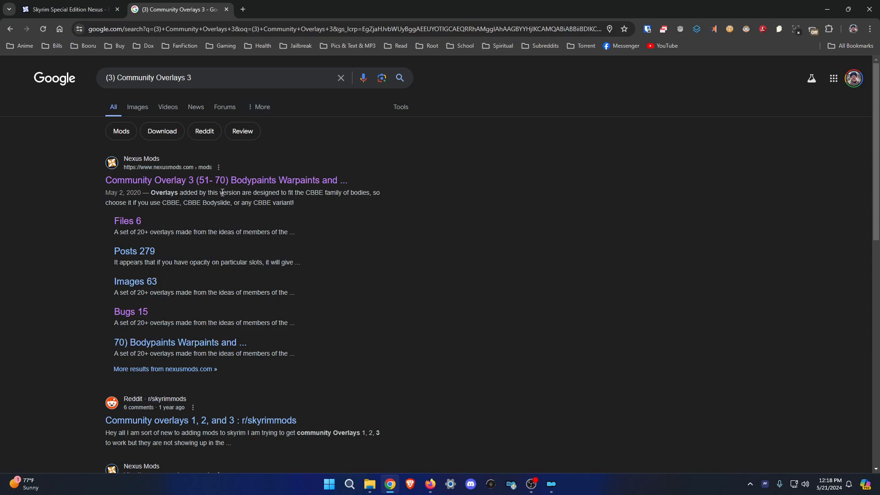
click(205, 181)
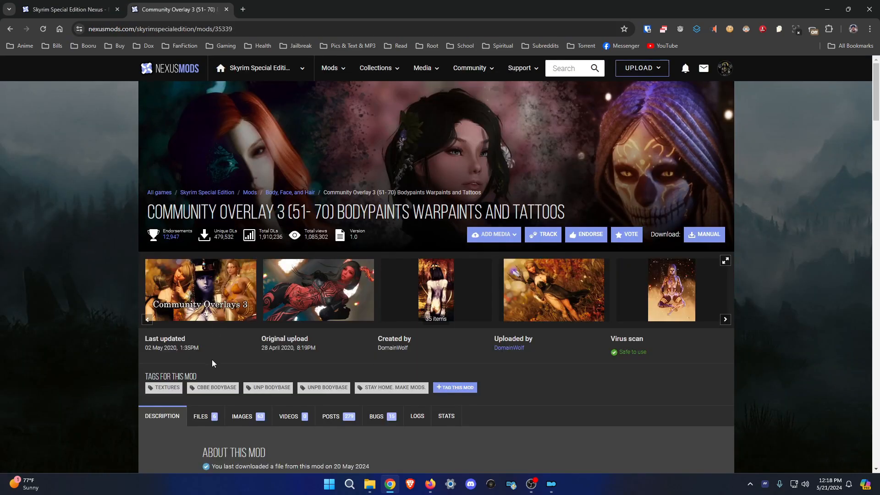
click(79, 5)
Inspect the CO 61 Converus Bugfix archive down to its Community Overlays texture folder.
click(369, 484)
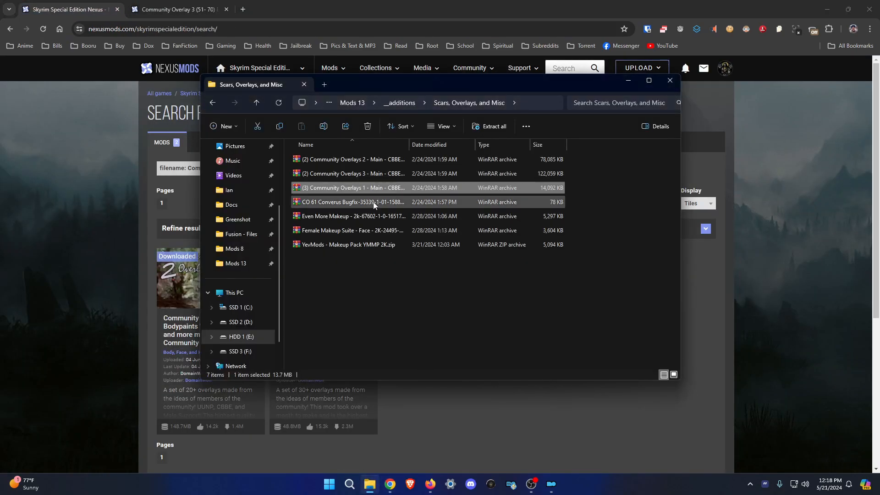
click(359, 204)
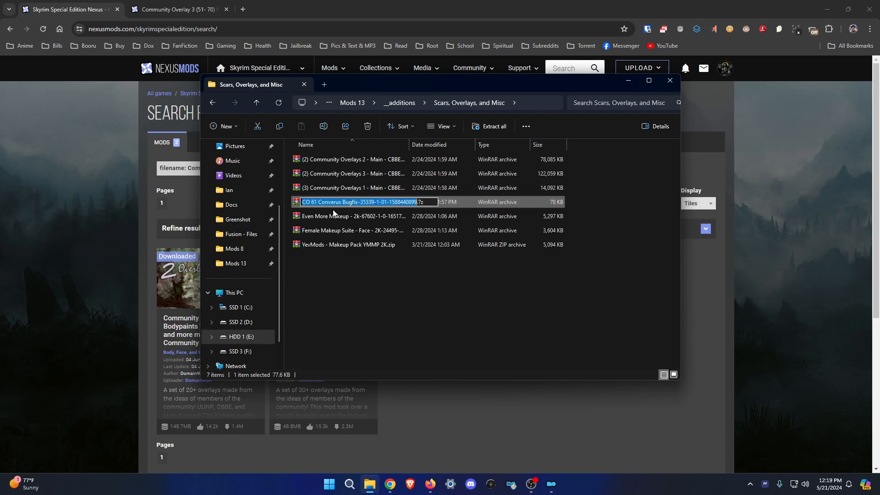
double_click(343, 204)
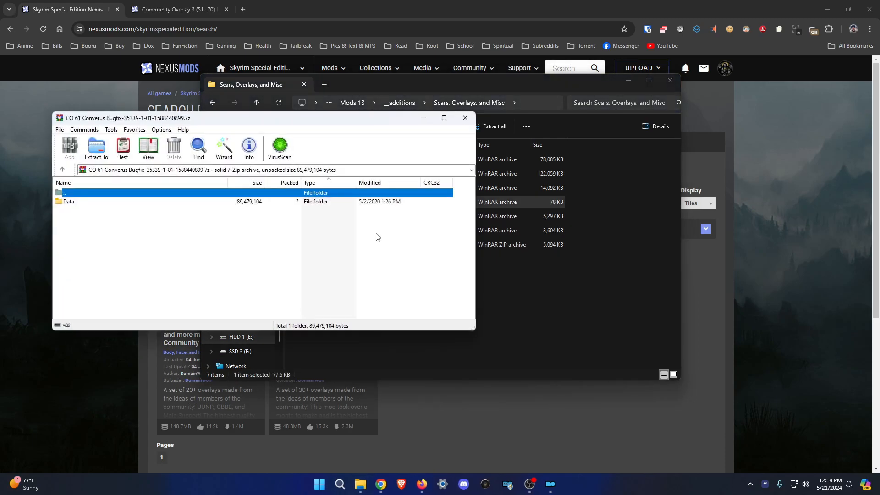
double_click(109, 202)
double_click(109, 202)
double_click(108, 202)
double_click(109, 202)
click(108, 202)
double_click(108, 202)
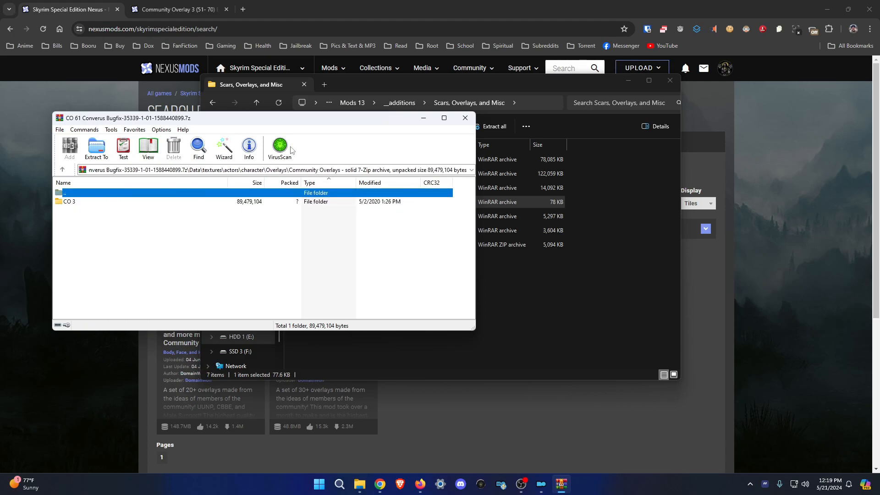
click(465, 119)
Find Even More Makeup on Nexus and open the Even More Makeup by Koralina - ESL page.
click(359, 217)
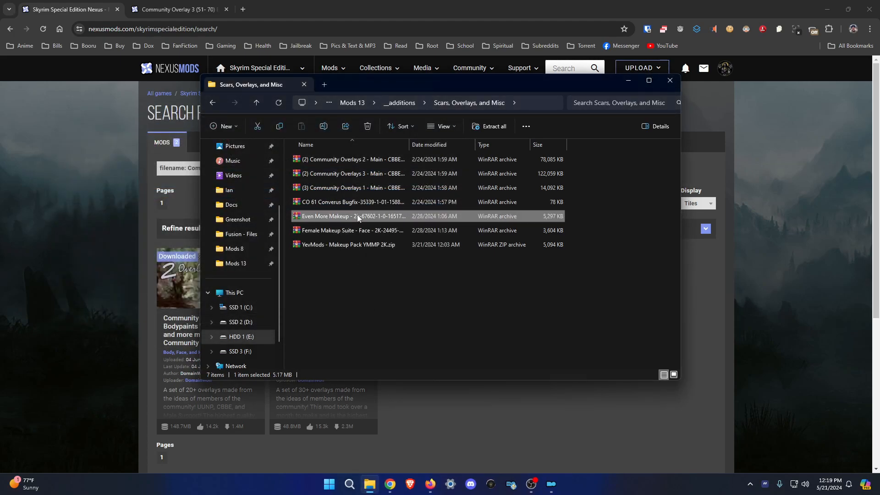
click(351, 219)
key(ctrl+c)
click(560, 67)
key(ctrl+v)
click(422, 117)
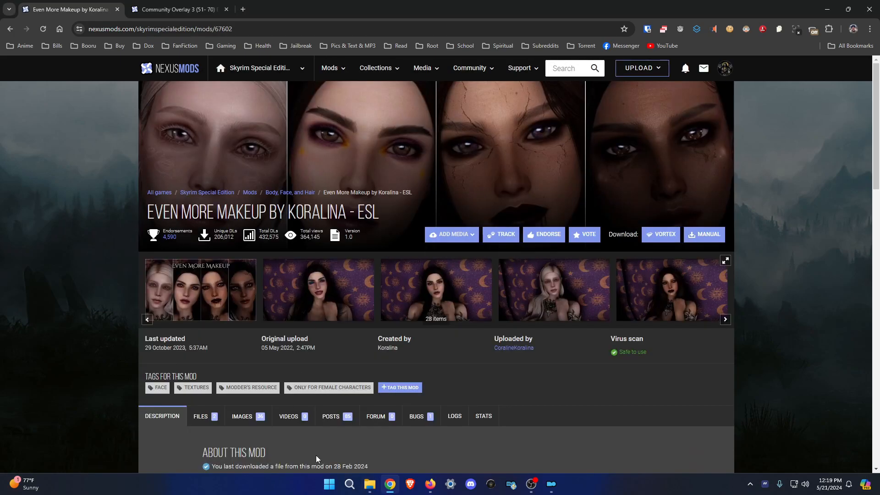
Look up the Female Makeup Suite archive on Nexus and open its Face mod page.
click(370, 484)
click(364, 234)
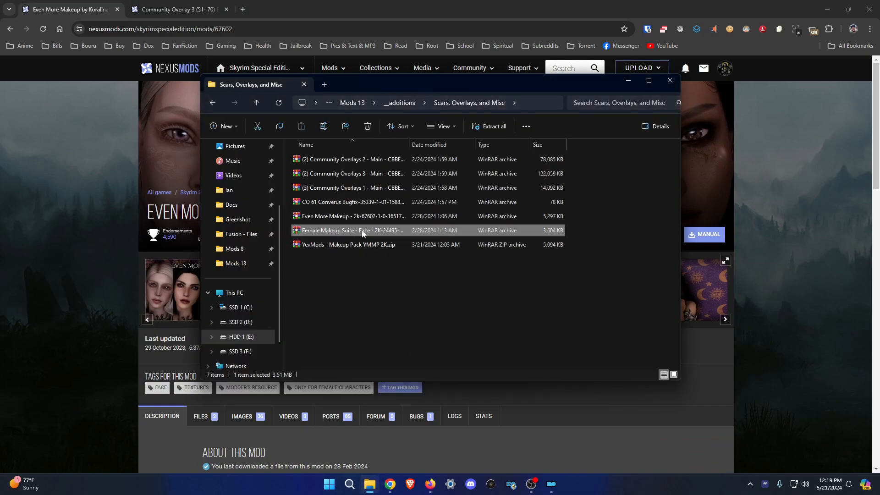
click(353, 232)
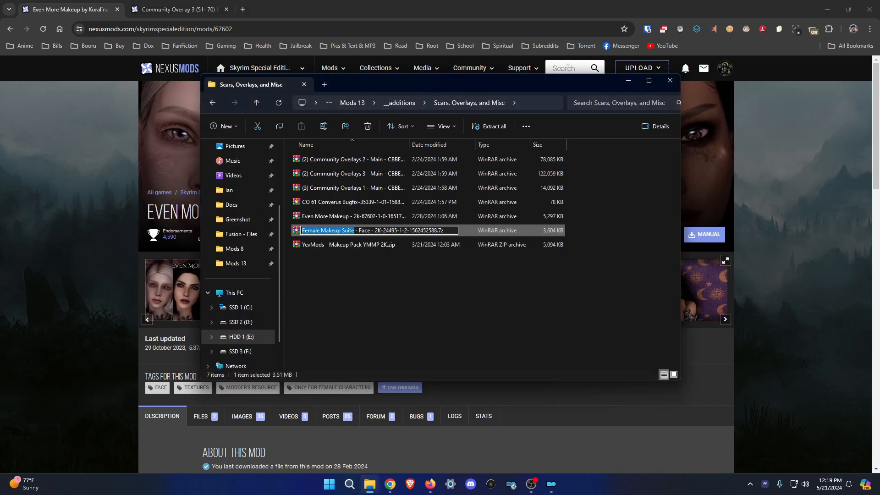
key(ctrl+c)
click(568, 68)
key(ctrl+v)
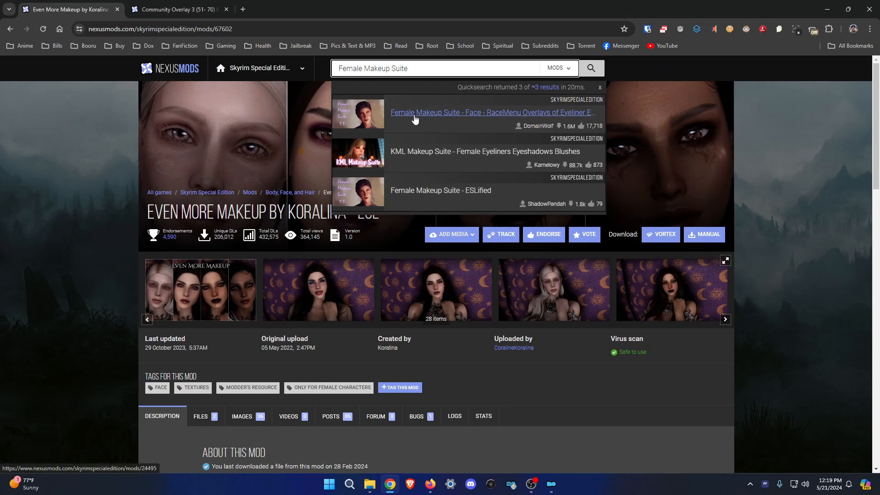
click(455, 113)
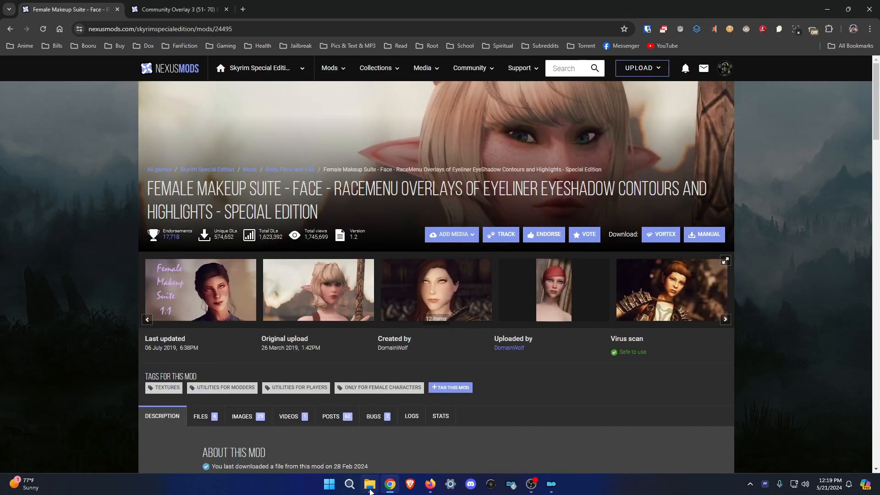
Select the YevMods Makeup Pack archive name so it can be searched.
click(370, 489)
click(334, 246)
click(350, 248)
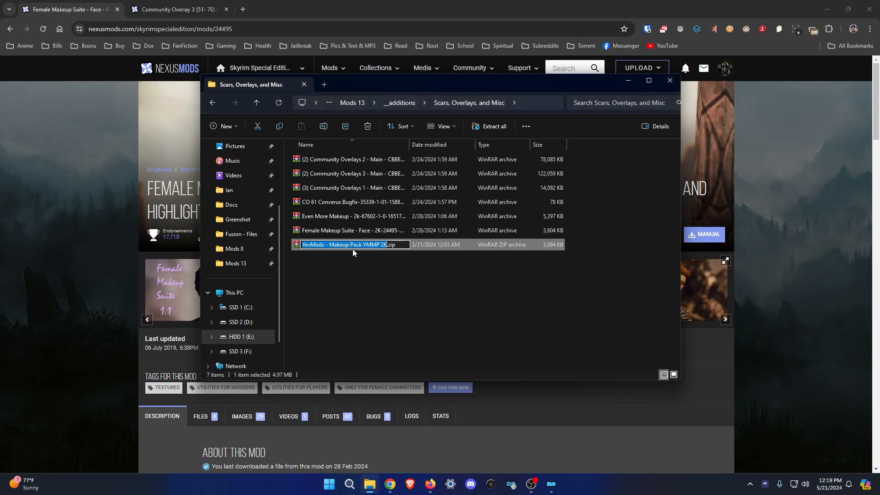
click(359, 26)
Web-search 'YevMods - Makeup Pack YMMP 2K', review its Yevvie downloads, then return to __additions.
key(ctrl+v)
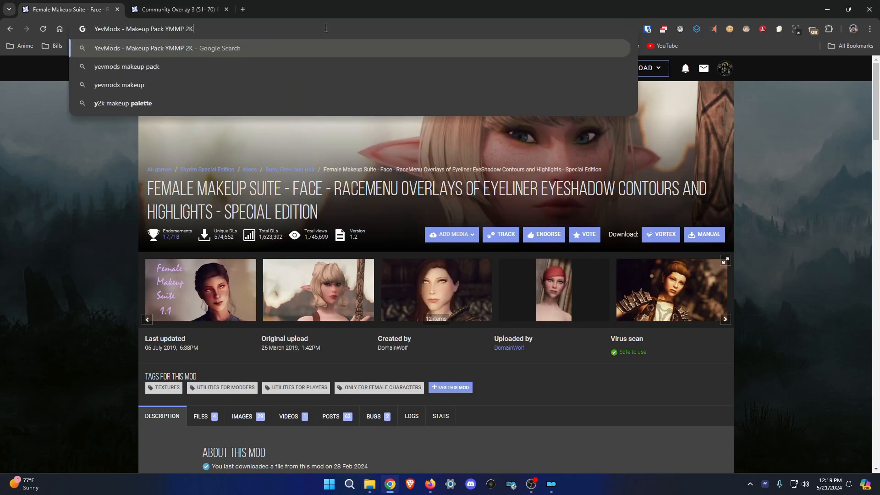
key(Return)
click(217, 160)
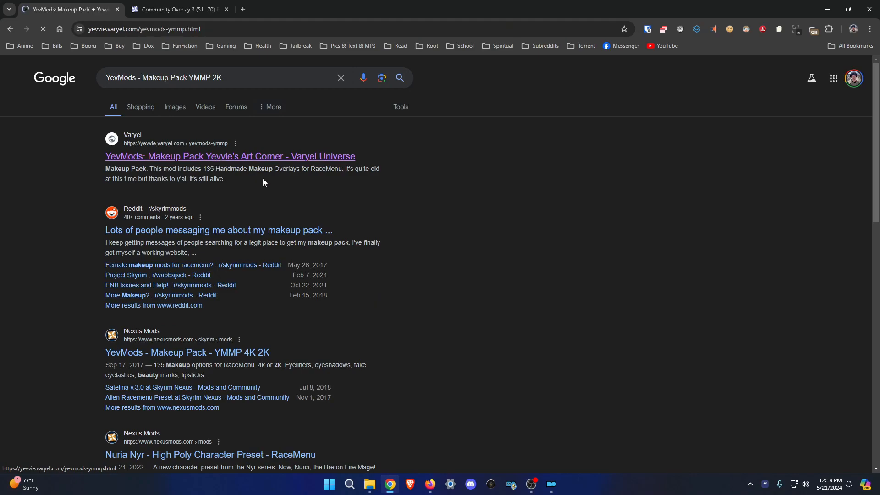
scroll(411, 287, down, 3)
scroll(414, 297, down, 6)
scroll(410, 310, up, 9)
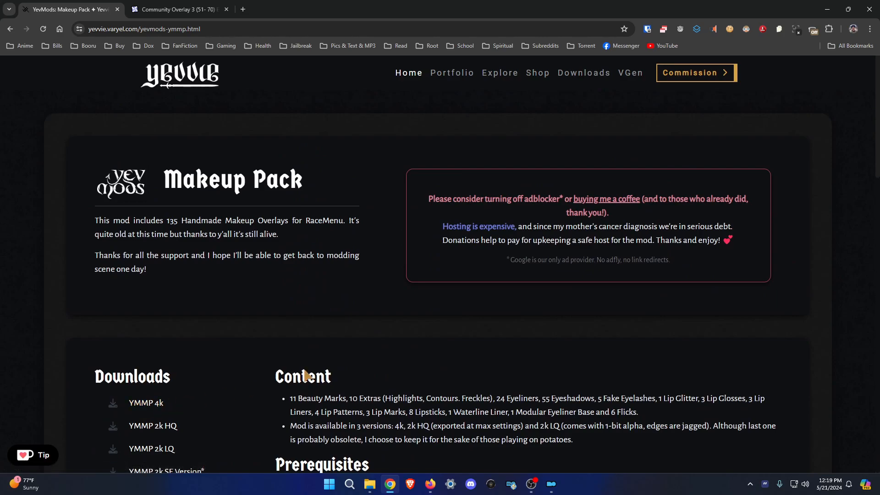
scroll(308, 373, down, 5)
scroll(309, 298, down, 6)
scroll(313, 321, down, 5)
scroll(344, 327, up, 10)
click(369, 486)
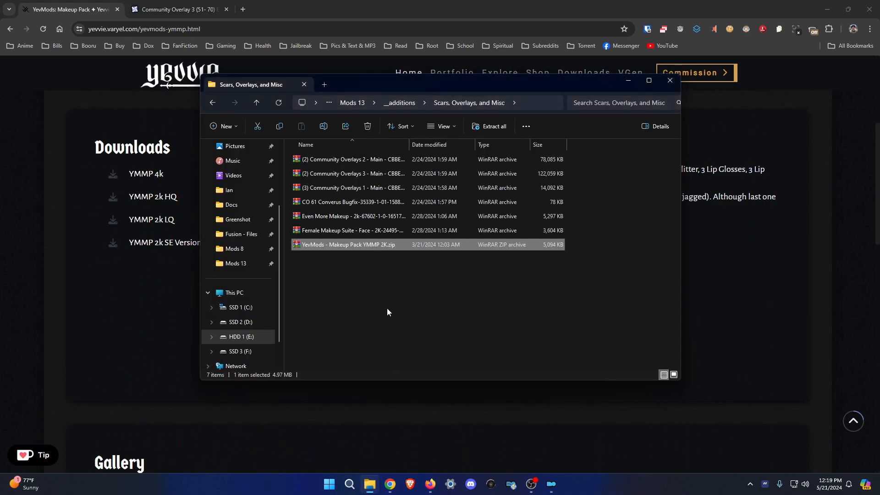
click(412, 104)
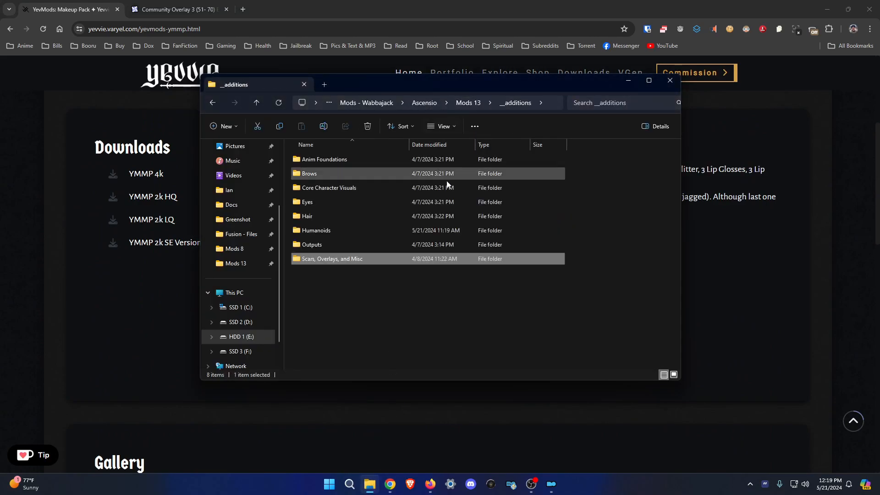
Copy the Open Animation Replacer name from Anim Foundations and open its Nexus mod page.
double_click(324, 160)
click(369, 161)
key(F2)
drag(366, 160, 300, 160)
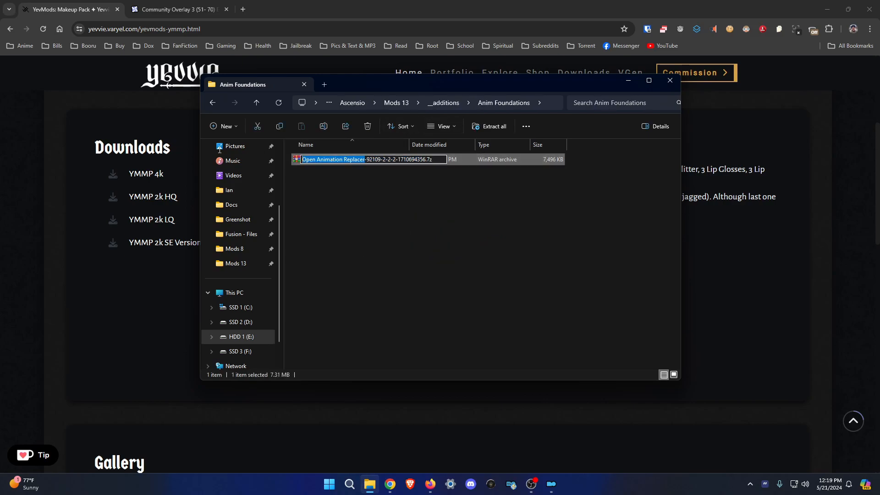
click(214, 5)
click(563, 67)
key(ctrl+v)
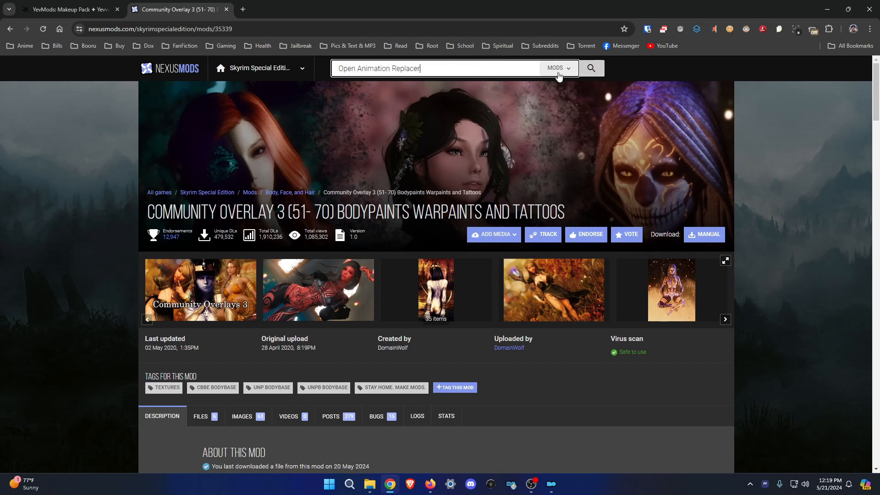
click(415, 115)
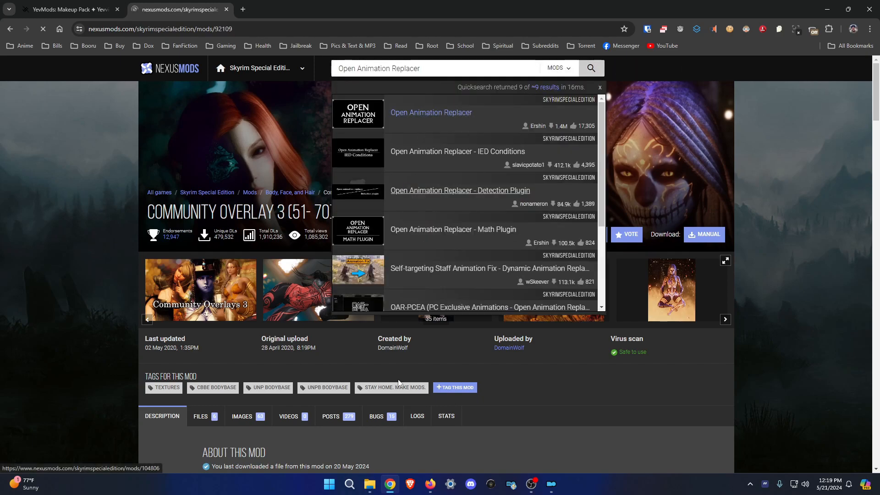
Start a manual download of the Open Animation Replacer main file from the default server.
key(alt+Tab)
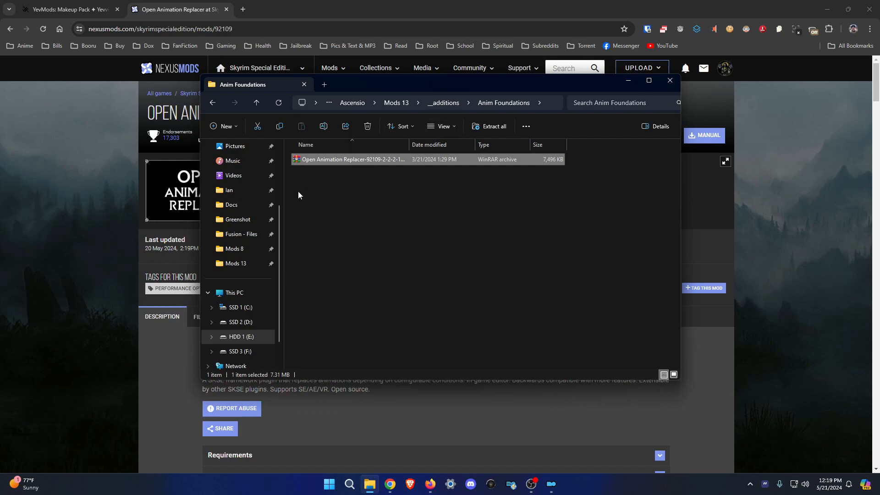
click(109, 281)
click(198, 316)
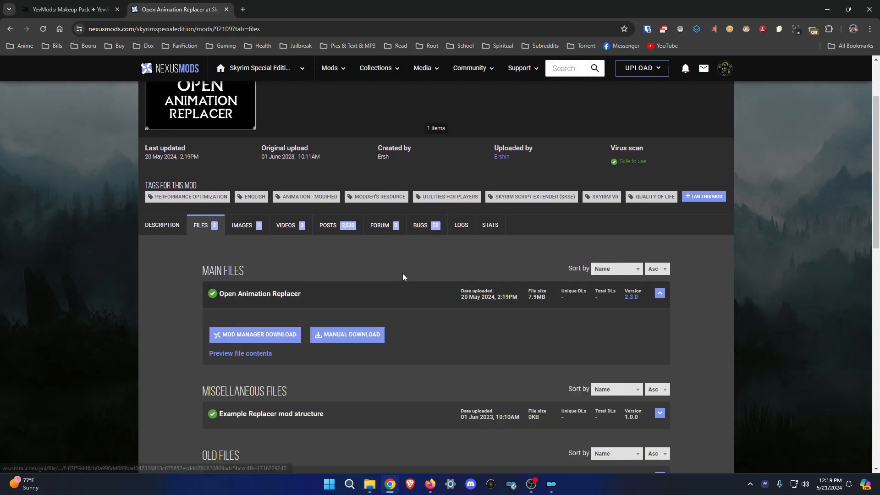
click(364, 345)
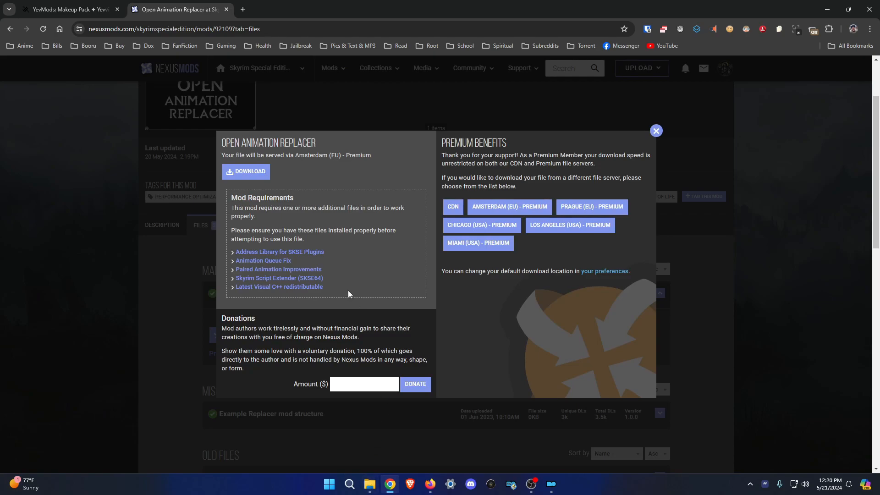
click(246, 172)
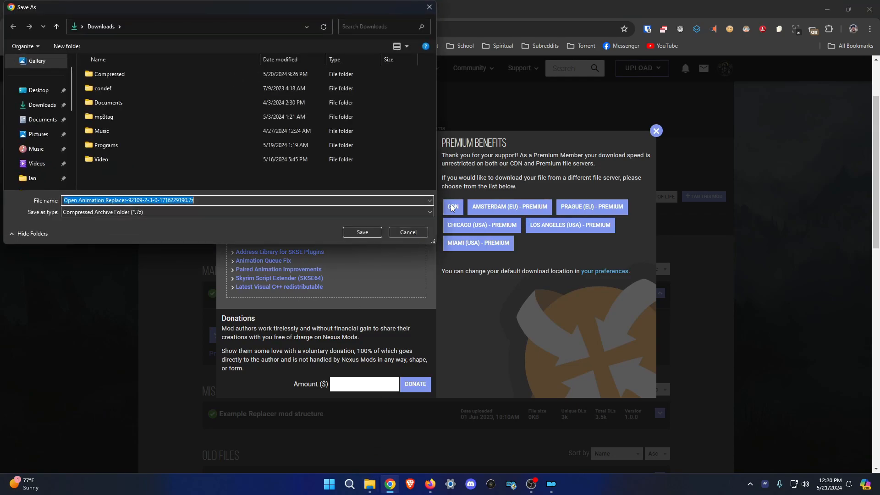
Save the download into the Anim Foundations folder using its copied full path.
click(372, 483)
click(549, 105)
click(520, 230)
click(548, 106)
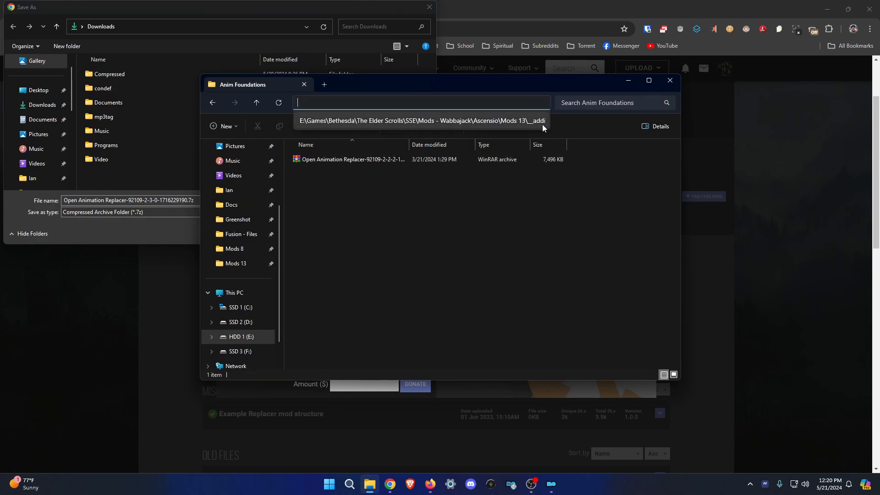
click(601, 181)
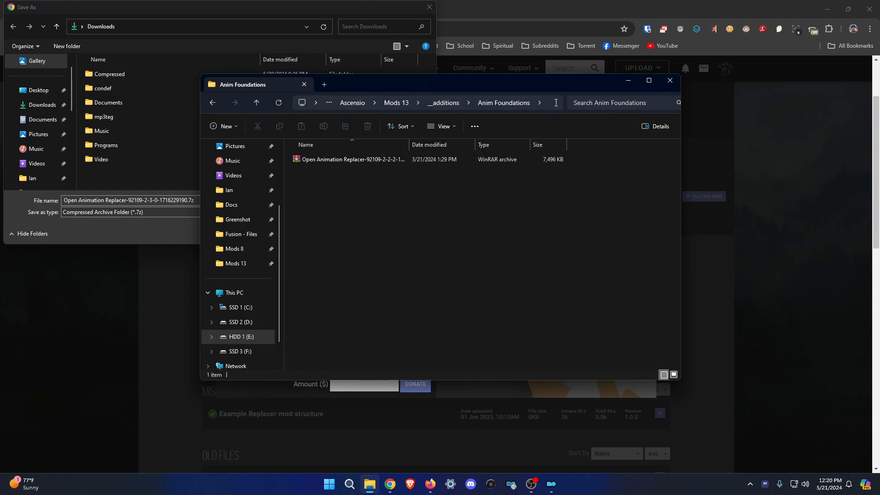
click(557, 102)
key(ctrl+c)
click(161, 30)
key(ctrl+v)
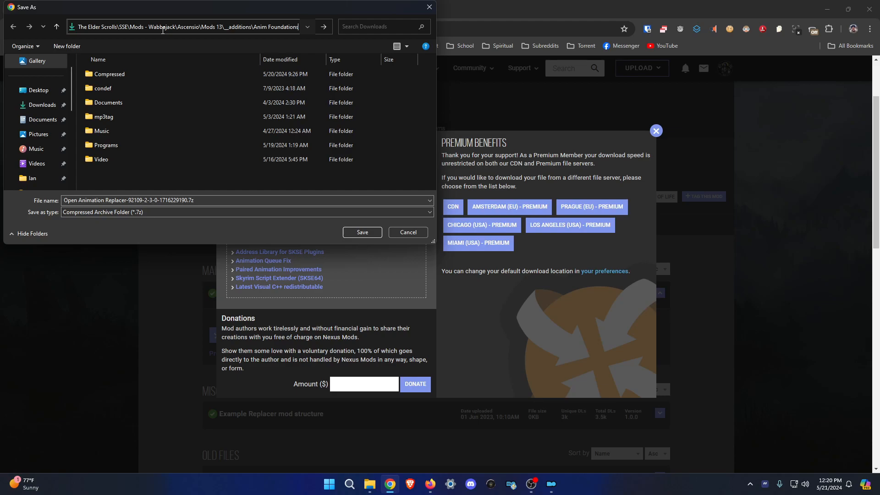
key(Return)
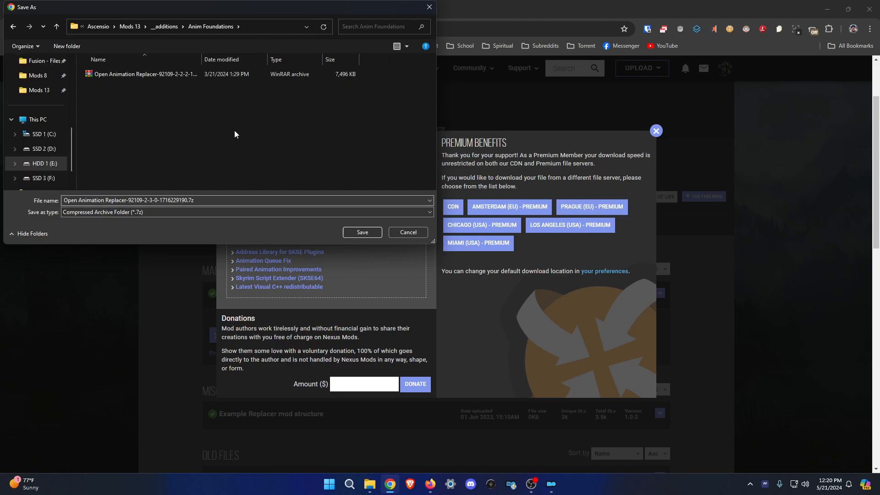
click(362, 232)
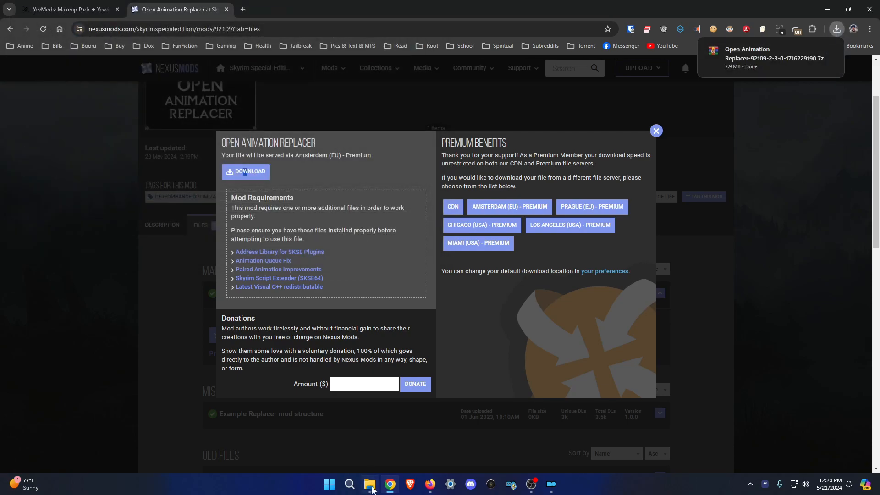
Widen the Name column and delete the older 2-2-2 Open Animation Replacer archive.
click(370, 485)
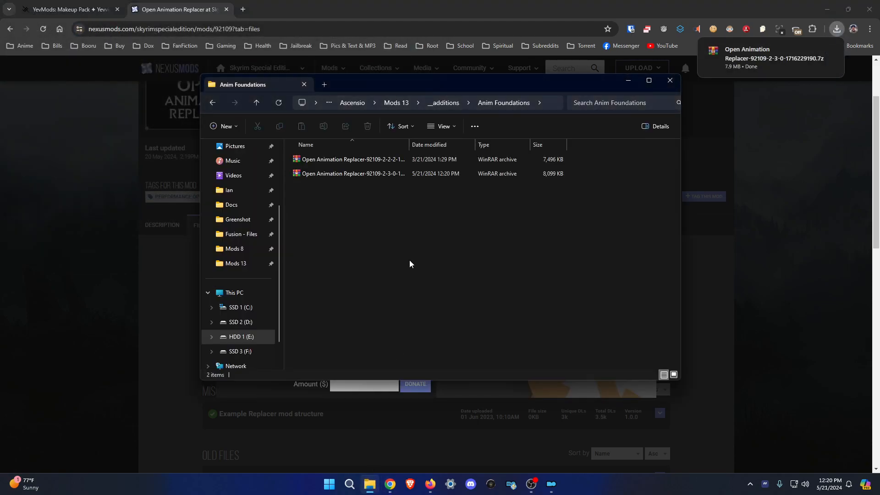
double_click(409, 145)
mouse_move(403, 174)
mouse_down()
mouse_move(400, 181)
mouse_move(439, 107)
mouse_move(461, 101)
mouse_move(436, 202)
mouse_move(406, 180)
mouse_up()
click(547, 104)
click(480, 202)
click(549, 106)
click(387, 161)
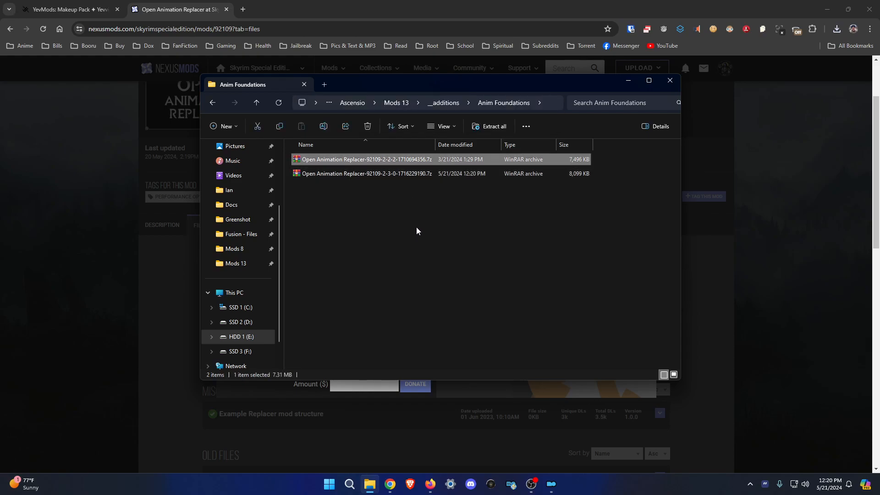
key(Delete)
Copy the Brows archive name and run a web search for it.
click(441, 103)
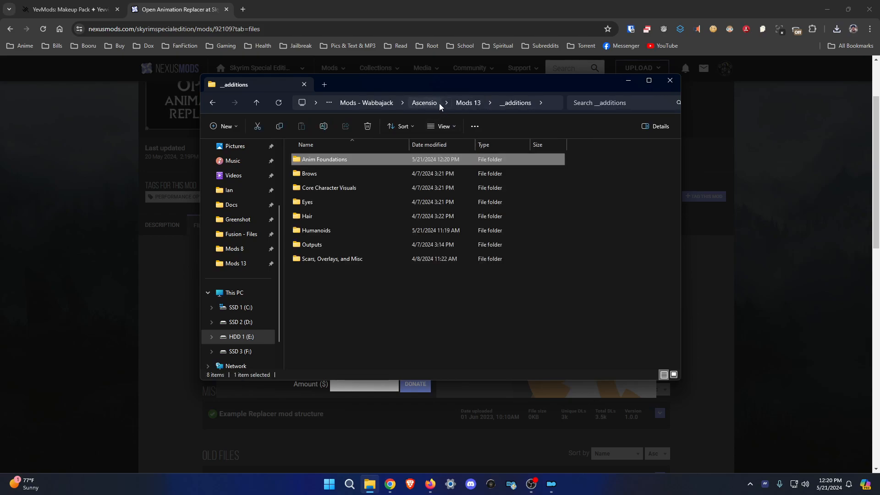
double_click(376, 175)
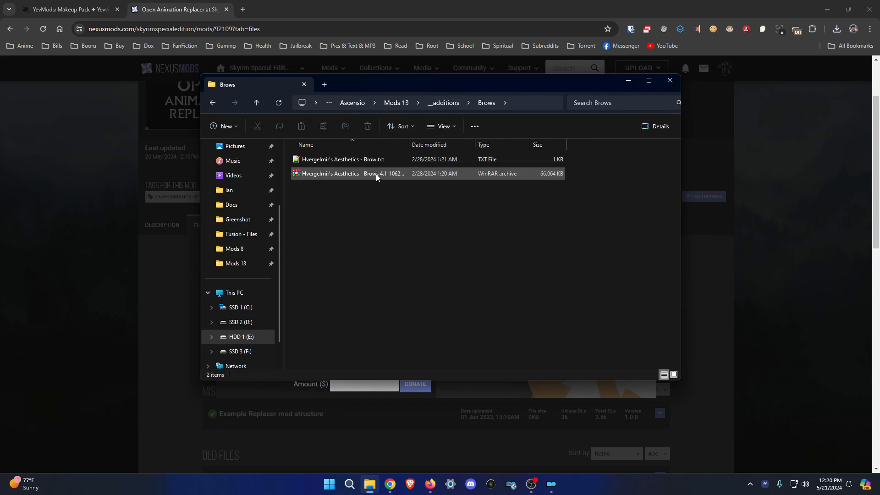
click(367, 179)
click(371, 176)
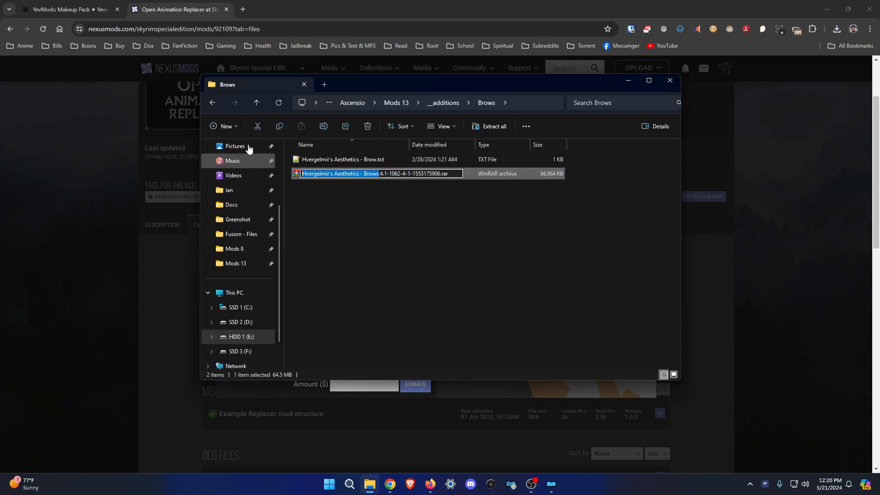
key(ctrl+c)
click(362, 29)
key(ctrl+v)
key(Return)
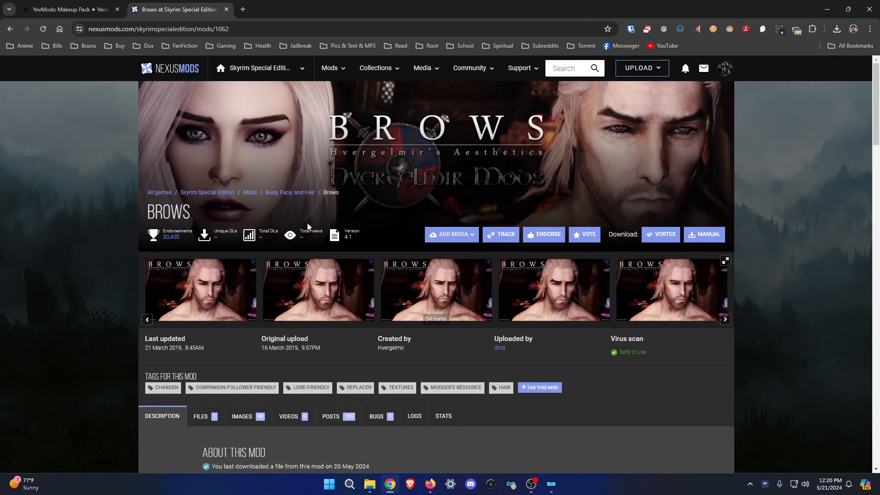
Find CBPC - Physics with Collisions for SSE and VR on Nexus from Core Character Visuals.
click(369, 486)
click(443, 103)
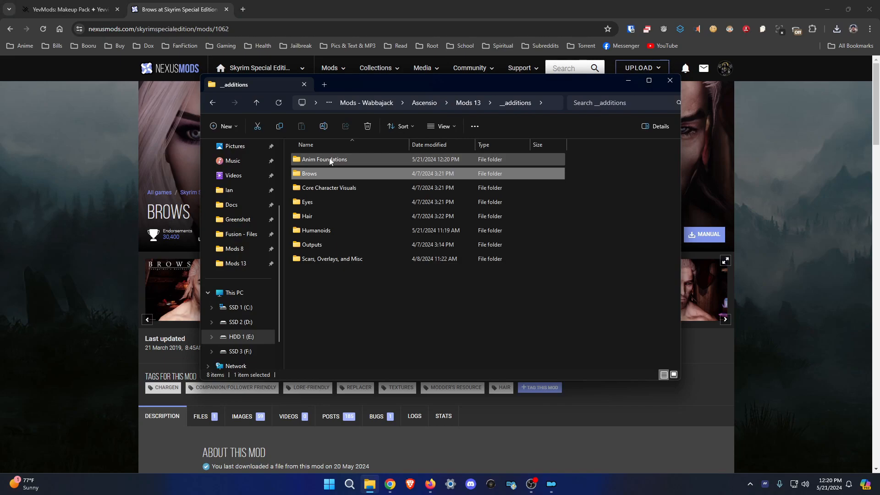
double_click(330, 190)
click(372, 161)
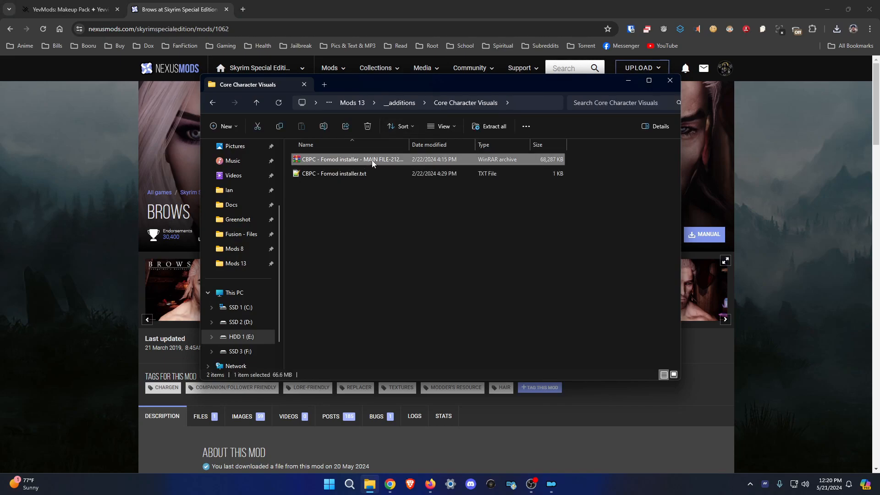
click(317, 160)
click(558, 75)
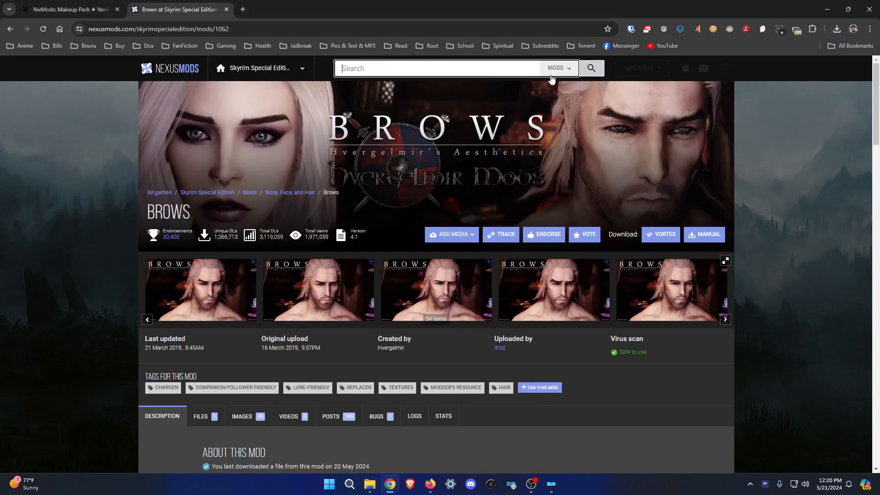
click(440, 118)
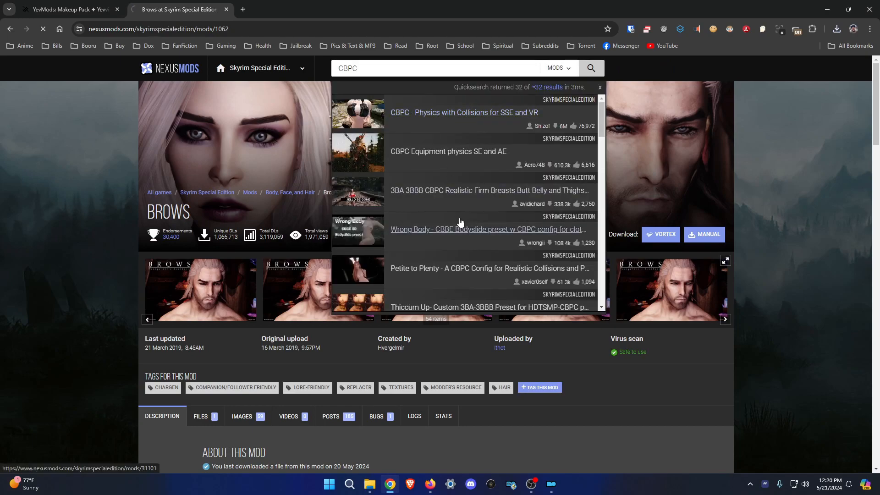
scroll(361, 285, down, 3)
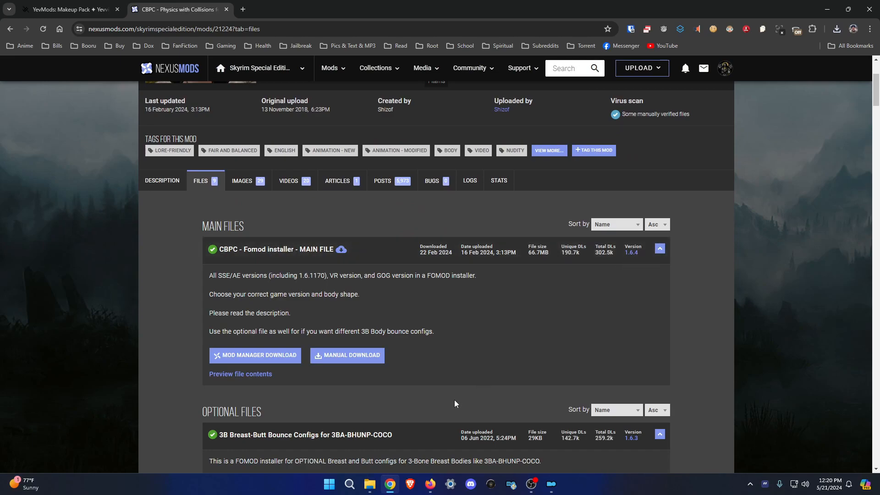
click(370, 484)
drag(409, 145, 448, 144)
click(411, 105)
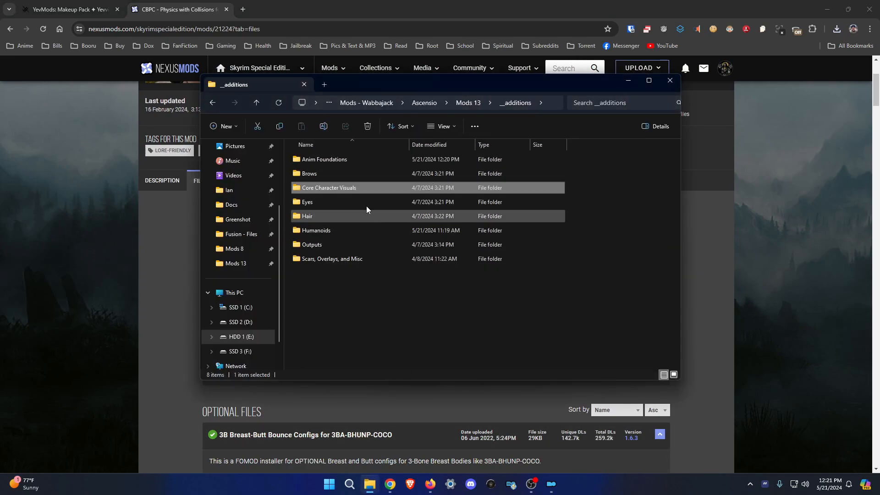
Check each __additions subfolder in turn, from Scars, Overlays, and Misc to Anim Foundations.
double_click(334, 259)
key(alt+Left)
double_click(315, 247)
key(alt+Left)
double_click(344, 230)
key(alt+Left)
double_click(324, 218)
key(alt+Left)
double_click(357, 202)
key(alt+Left)
double_click(335, 190)
key(alt+Left)
double_click(335, 171)
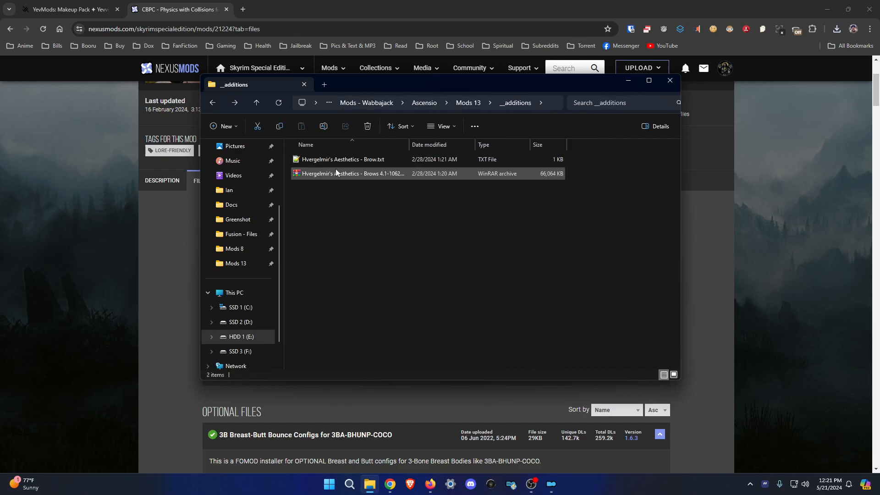
key(alt+Left)
click(337, 159)
double_click(337, 160)
key(alt+Left)
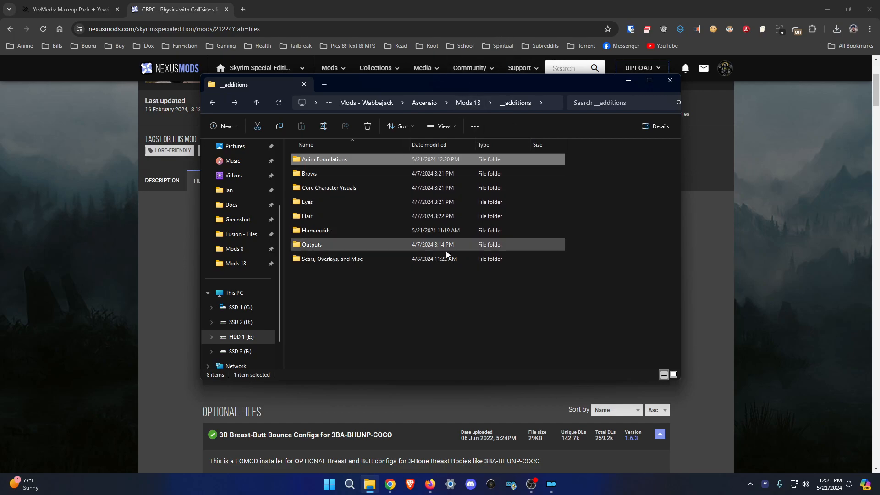
click(438, 485)
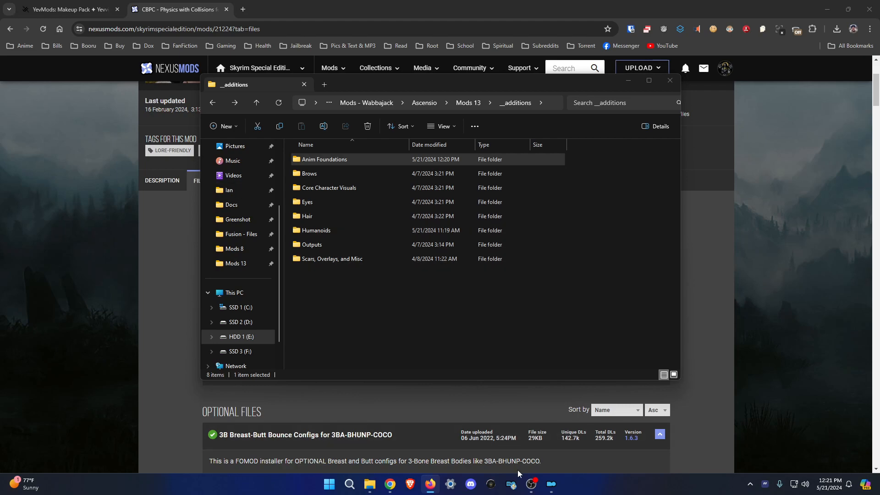
click(558, 492)
Install the Open Animation Replacer update from __additions\Anim Foundations as '[NoDelete] Open Animation Replacer - Update'.
click(15, 35)
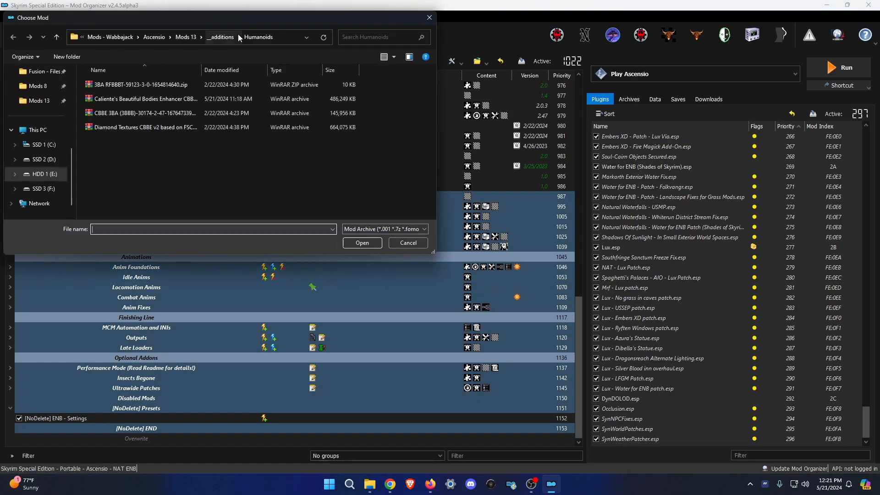
click(223, 38)
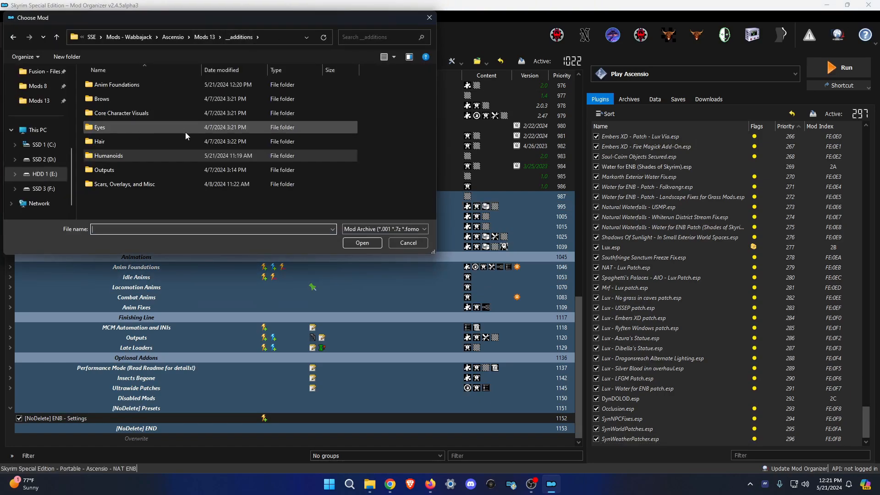
double_click(135, 87)
double_click(168, 87)
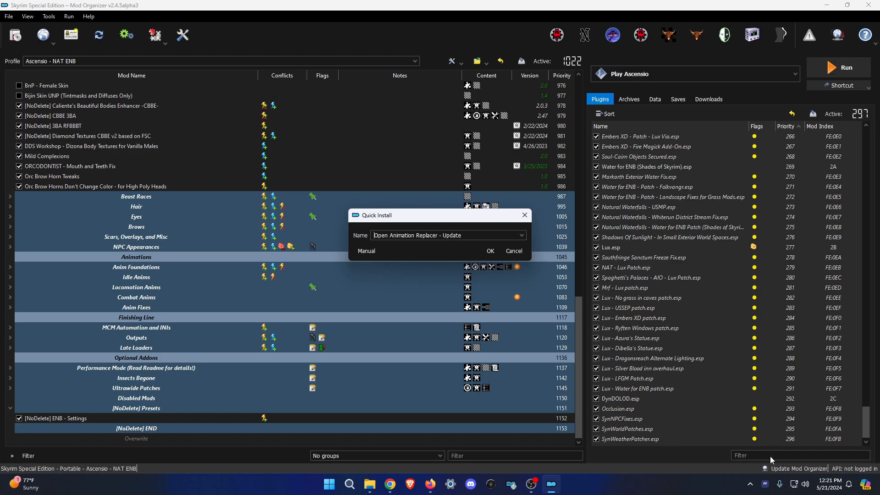
click(767, 477)
scroll(782, 399, down, 1)
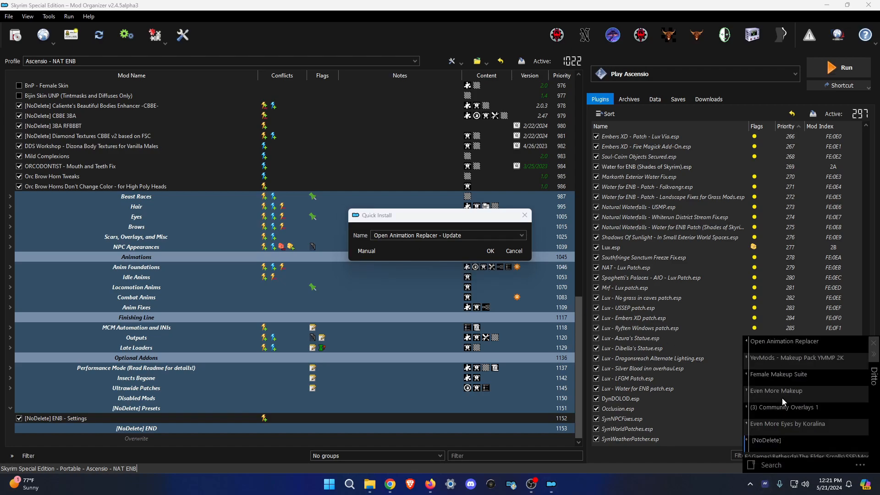
double_click(779, 440)
click(492, 251)
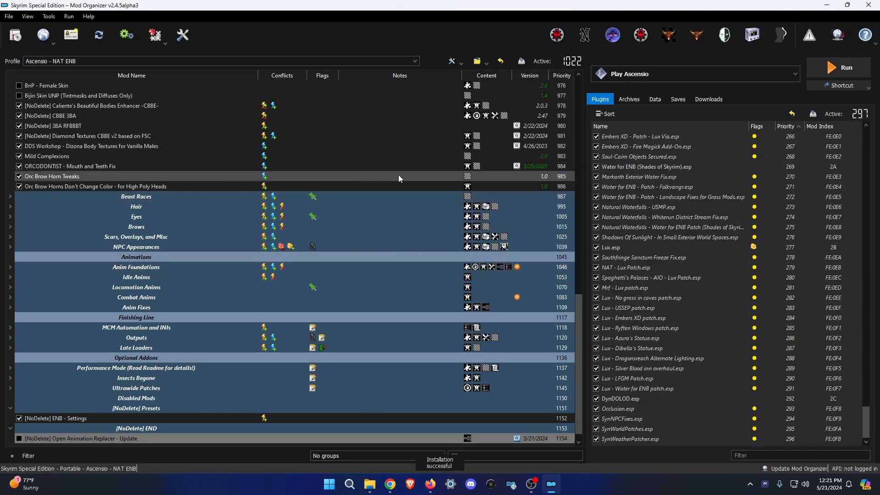
scroll(28, 259, up, 7)
Collapse Humanoids, expand Anim Foundations, and drag the update below Open Animation Replacer.
click(10, 278)
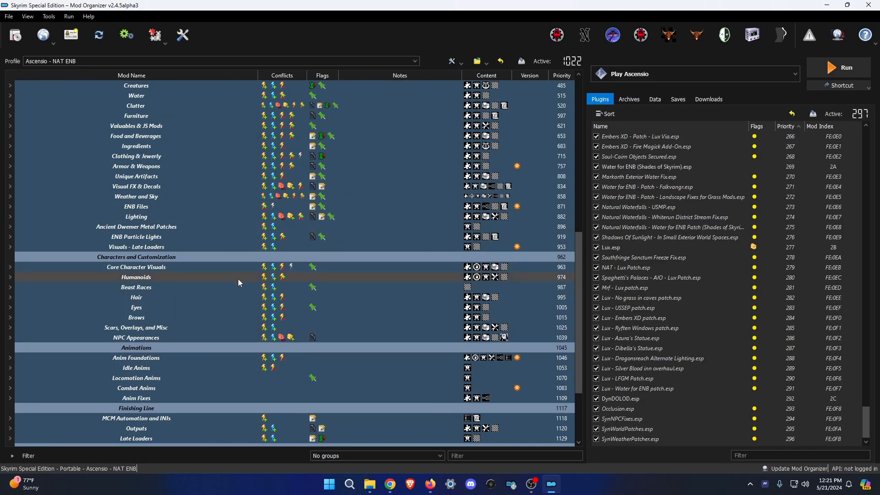
scroll(174, 186, up, 10)
scroll(179, 234, down, 6)
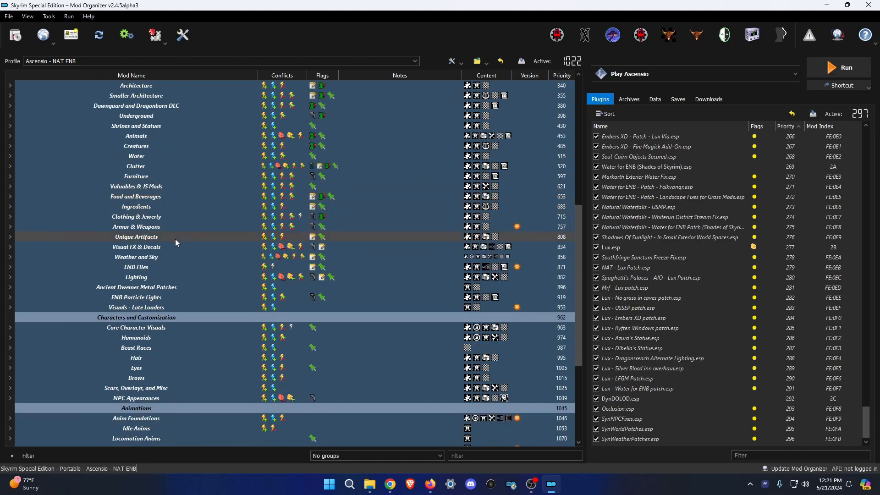
scroll(155, 348, down, 3)
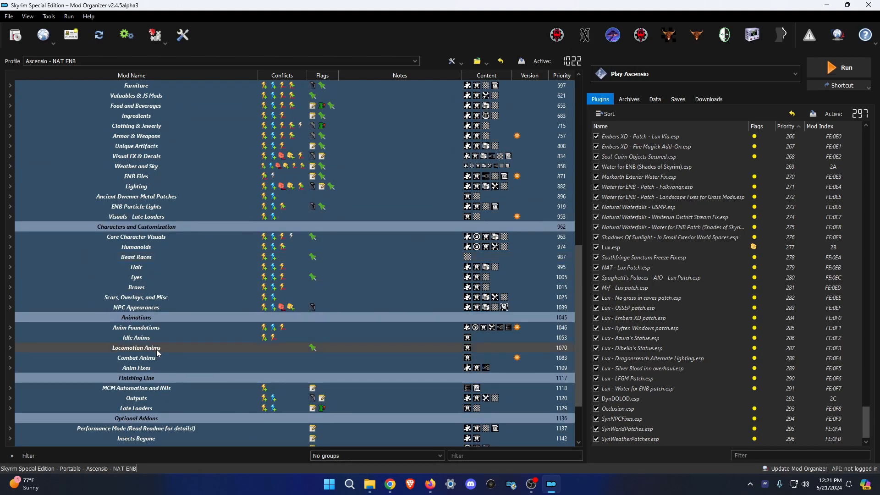
click(11, 326)
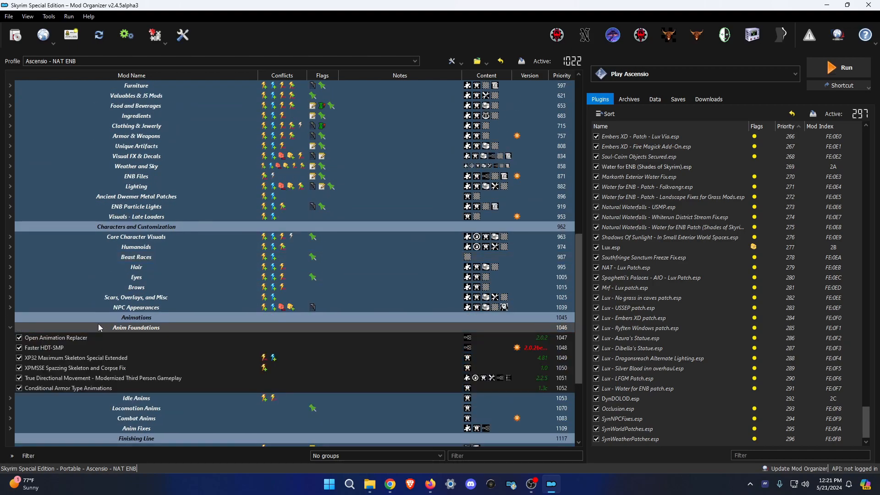
scroll(95, 335, down, 4)
drag(71, 429, 118, 211)
Enable the Open Animation Replacer update and disable the original Open Animation Replacer.
click(19, 217)
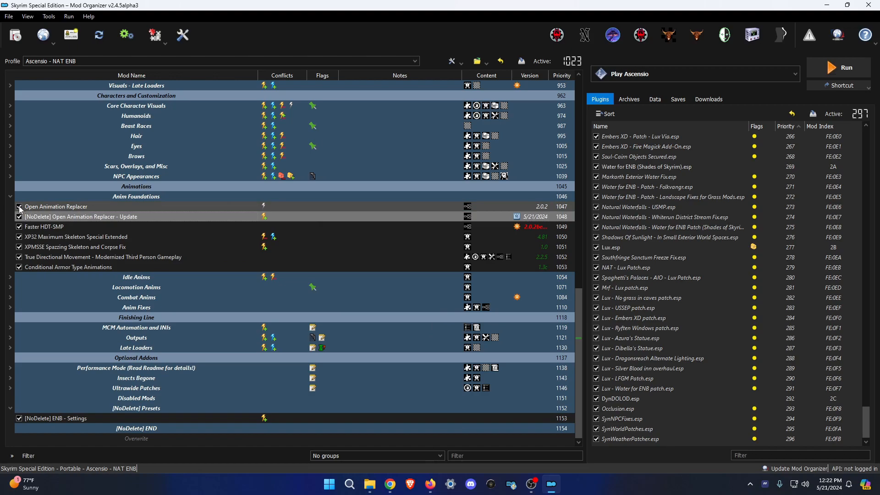
click(91, 208)
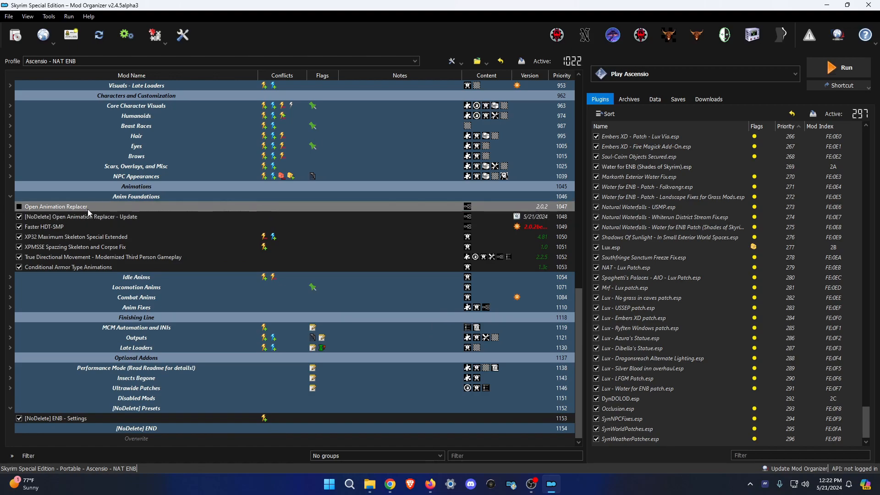
click(135, 217)
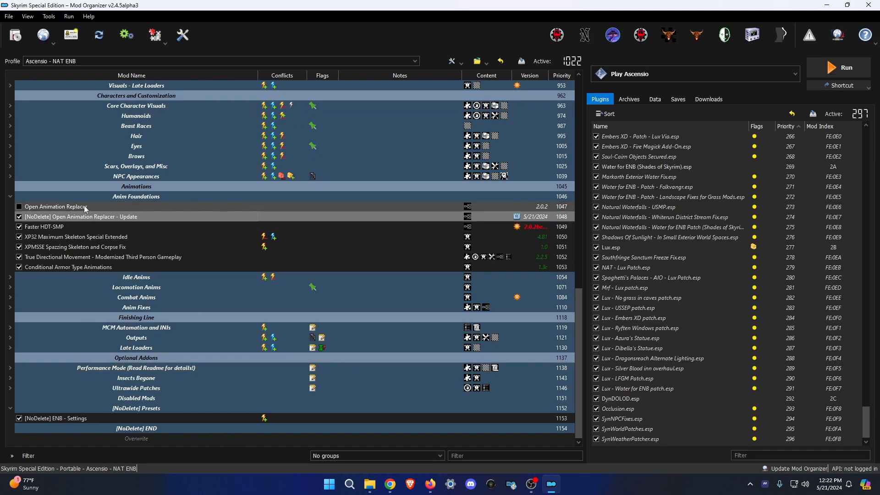
click(104, 212)
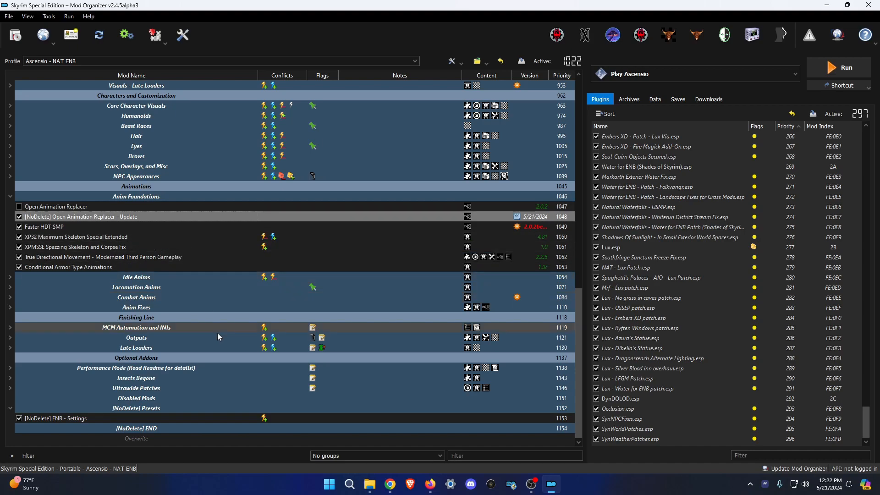
click(182, 438)
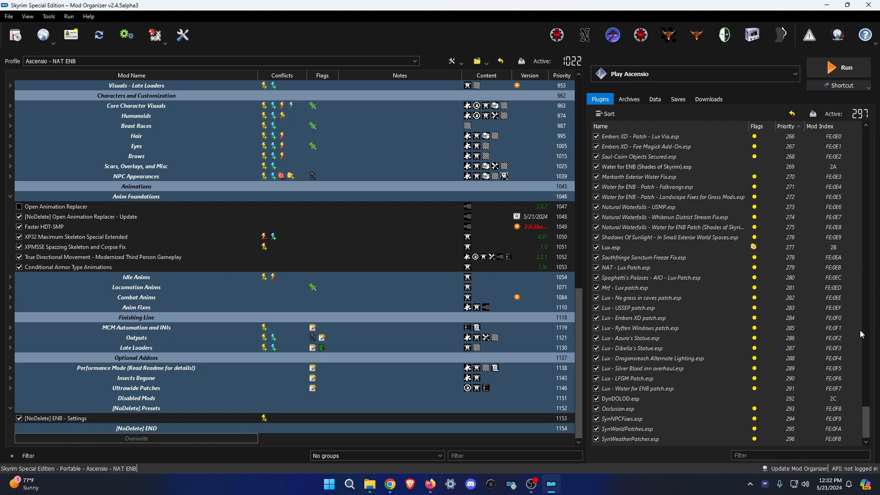
click(370, 484)
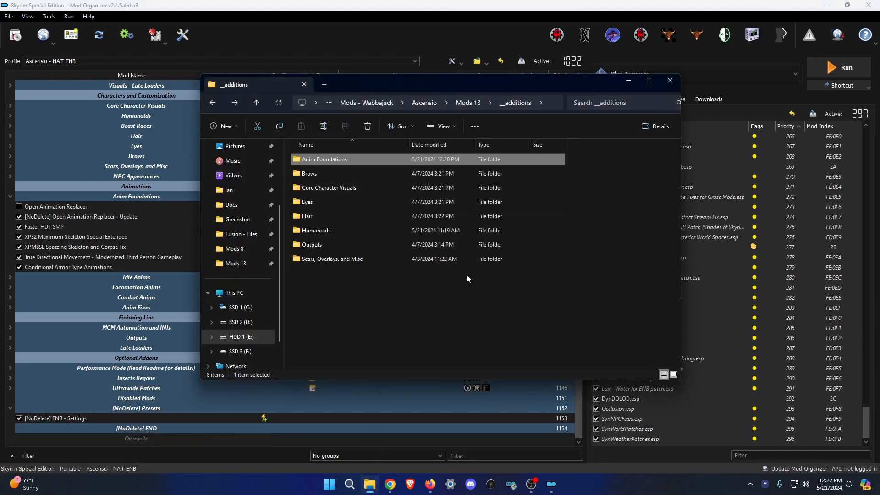
Install the Hvergelmir's Aesthetics brows archive from Brows and move its plugin higher in load order.
click(15, 35)
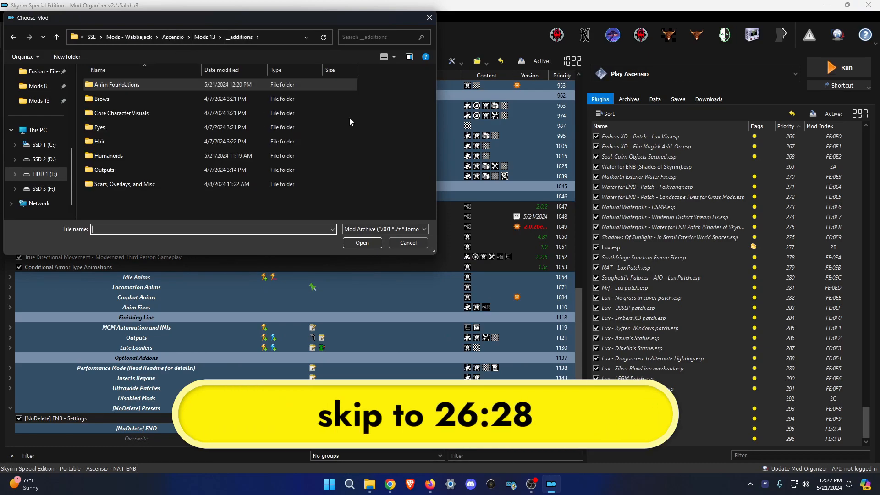
double_click(130, 97)
double_click(145, 85)
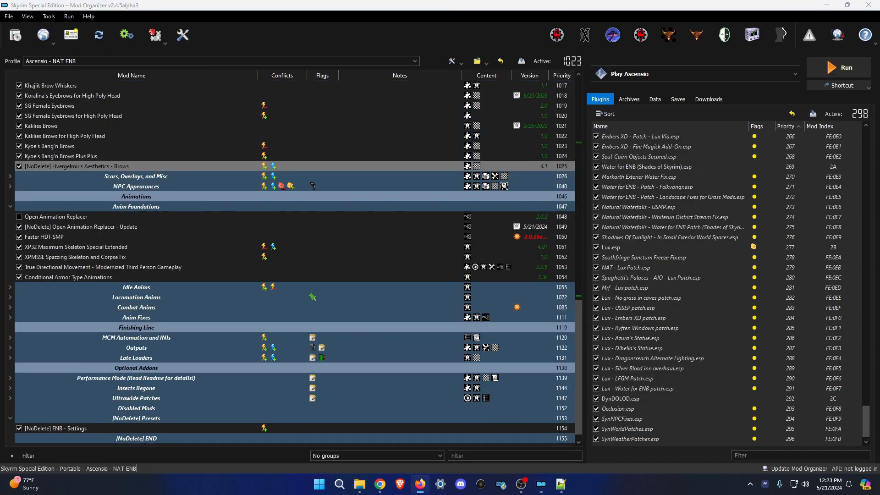
click(60, 156)
scroll(641, 342, down, 3)
drag(631, 439, 678, 279)
scroll(674, 339, down, 15)
Install and enable Even More Eyes by Koralina, moving its plugin higher in load order.
click(15, 35)
click(239, 37)
double_click(106, 127)
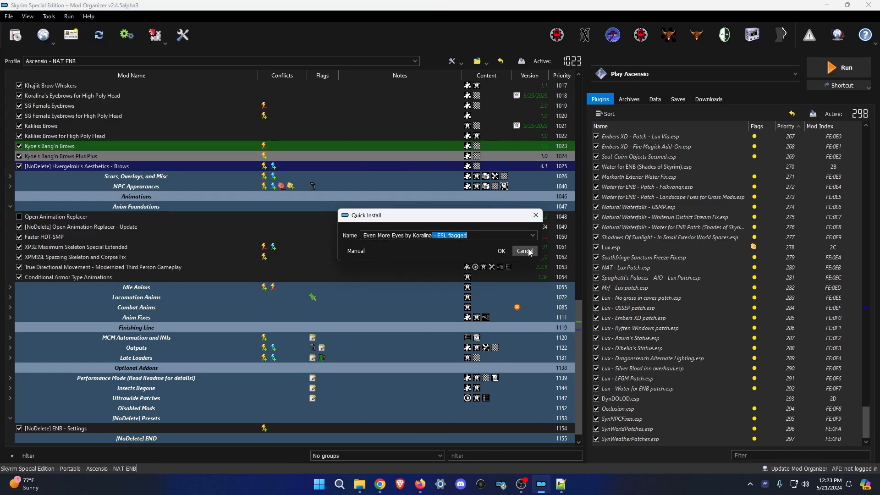
key(Return)
scroll(87, 408, up, 5)
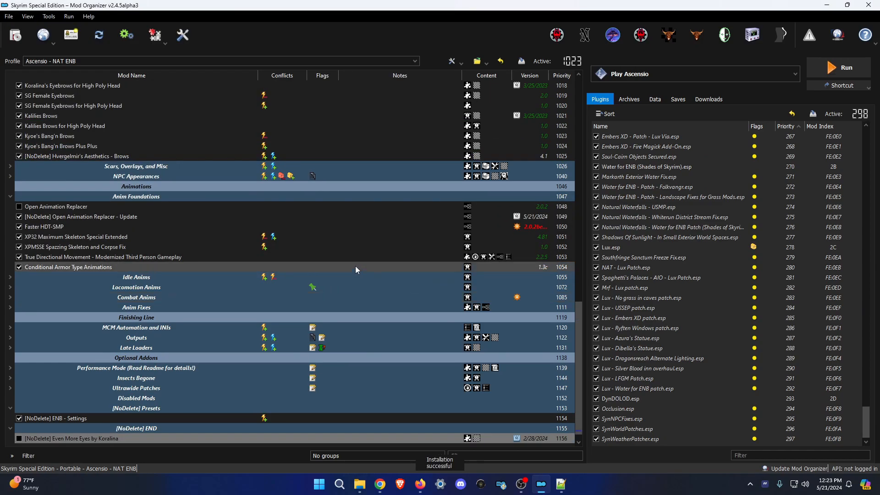
click(19, 197)
scroll(642, 348, down, 3)
drag(628, 438, 740, 244)
Install BDOR Hairs from the Hair folder and move the new hair mods into the Hair group.
click(15, 35)
click(243, 38)
double_click(104, 141)
double_click(137, 84)
key(Return)
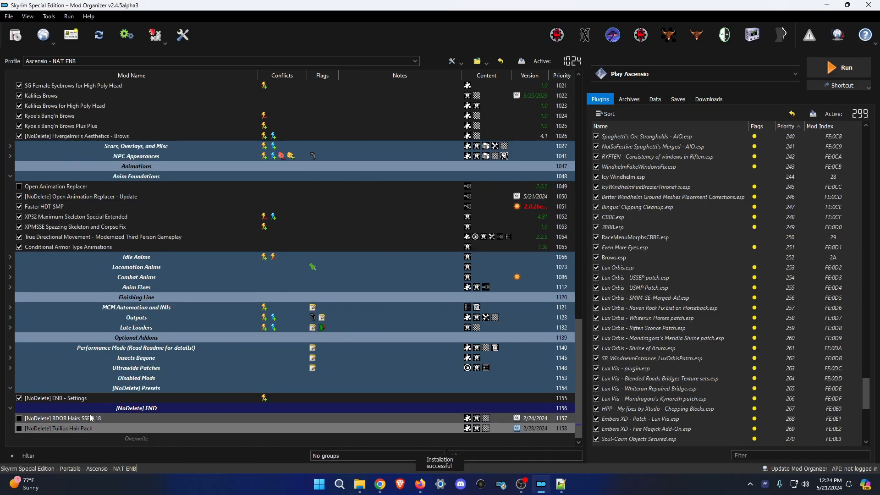
shift+click(90, 418)
drag(90, 418, 207, 102)
Enable BDOR Hairs and Tullius Hair Pack and move their plugins up near the body plugins.
scroll(183, 184, up, 3)
click(171, 247)
click(19, 197)
click(19, 207)
click(316, 206)
scroll(642, 348, down, 10)
click(623, 439)
drag(624, 431, 747, 350)
scroll(716, 387, down, 13)
Install CBPC from Core Character Visuals through its installer.
click(15, 36)
click(240, 38)
double_click(122, 113)
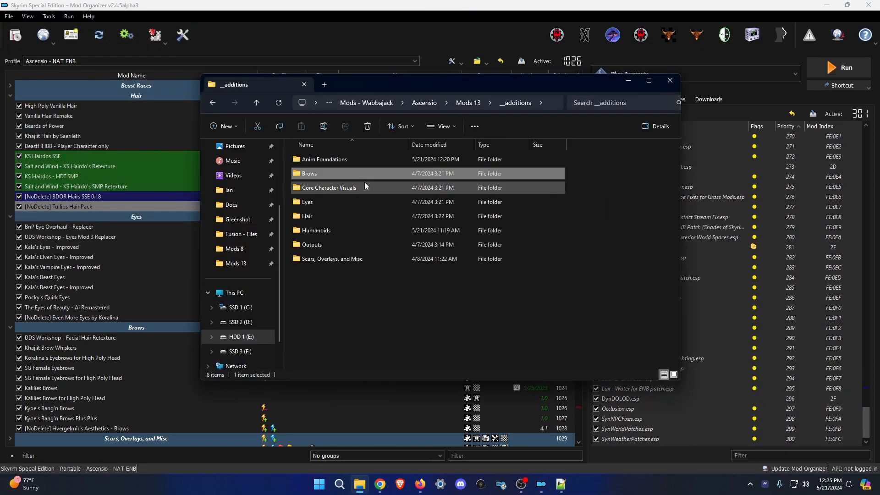
double_click(364, 179)
scroll(563, 314, down, 3)
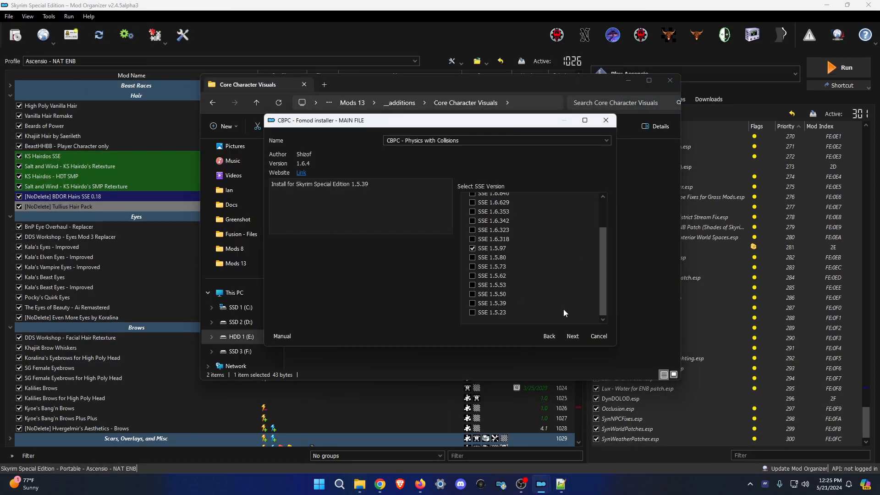
click(573, 337)
click(572, 336)
click(573, 337)
click(573, 336)
Move CBPC into Core Character Visuals above Humanoids and check its mod information.
scroll(109, 261, up, 7)
drag(96, 408, 157, 222)
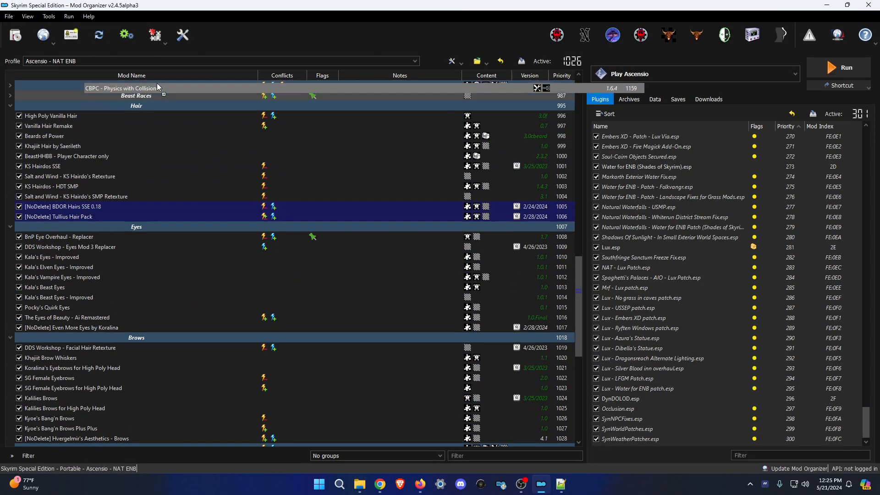
right_click(281, 225)
click(301, 411)
click(742, 86)
scroll(230, 275, down, 14)
Install the first Community Overlays archive from Scars, Overlays, and Misc.
click(15, 35)
click(240, 38)
double_click(125, 184)
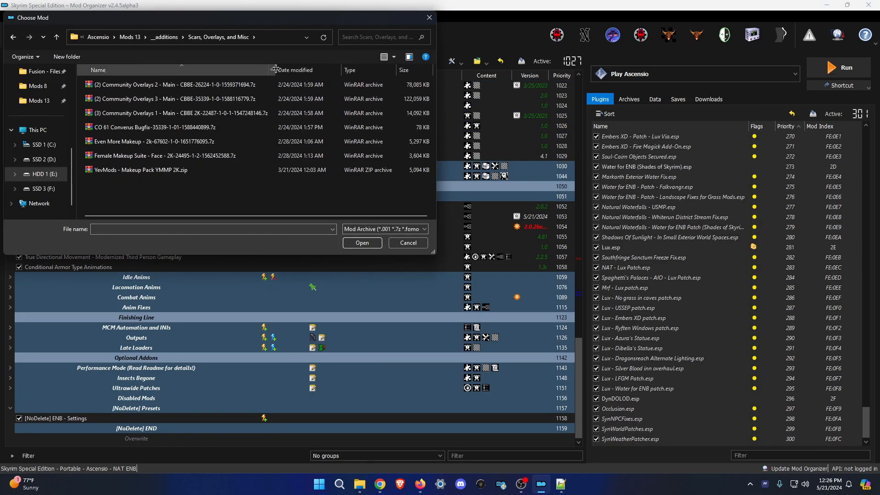
double_click(138, 70)
click(485, 249)
Collapse the open separators and expand Scars, Overlays, and Misc.
scroll(152, 328, up, 2)
click(73, 328)
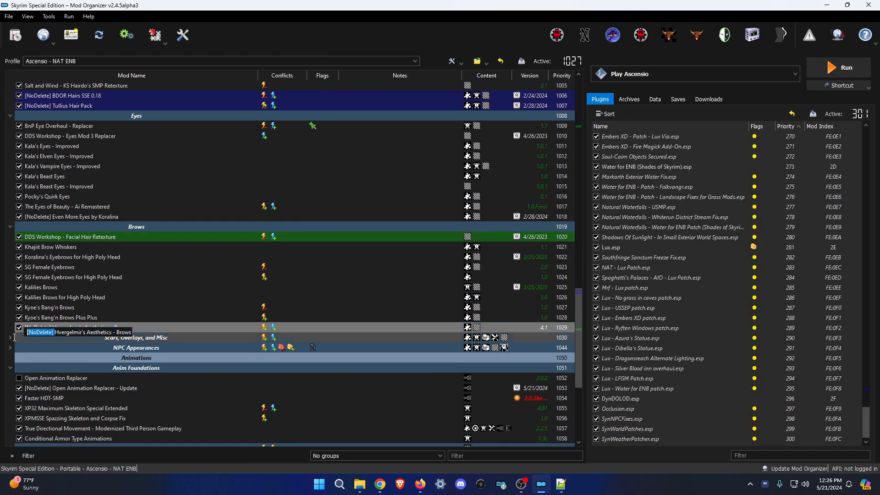
scroll(156, 275, up, 7)
click(137, 266)
scroll(137, 321, down, 10)
click(10, 237)
scroll(30, 321, down, 5)
Rename Community Overlays 1 with a [NoDelete] prefix.
click(31, 429)
click(15, 36)
double_click(190, 88)
text([NoDelete])
click(499, 251)
Install the remaining Community Overlays archives and the CO 61 Converus bugfix with [NoDelete] names.
click(15, 35)
double_click(168, 98)
text([NoDelete])
drag(487, 236, 454, 239)
key(BackSpace)
key(BackSpace)
key(BackSpace)
click(500, 251)
click(15, 36)
double_click(156, 68)
click(500, 250)
Move the overlay mods under Community Overlays 1, enable them, and rename the bugfix '[NoDelete] Community Overlays 3 -'.
shift+click(86, 419)
drag(86, 419, 117, 232)
click(19, 217)
click(19, 247)
key(F2)
text([NoDelete] Community Overlays 3 -)
click(136, 429)
Install Even More Makeup, Female Makeup Suite and the YevMods makeup pack with [NoDelete] names.
click(15, 35)
double_click(140, 142)
text([NoDelete] Community Overlays 3)
drag(459, 236, 407, 237)
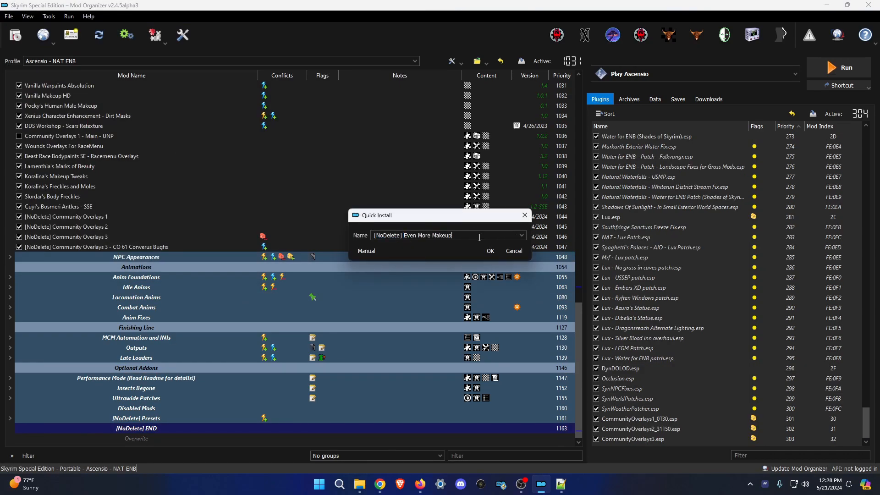
click(491, 251)
click(15, 35)
double_click(143, 155)
click(16, 35)
double_click(157, 170)
click(490, 251)
Move the three makeup mods below the CO 61 bugfix and enable them.
shift+click(95, 409)
drag(94, 409, 174, 223)
click(19, 227)
click(19, 237)
click(18, 247)
Move the new overlay and makeup plugins higher in the load order.
click(627, 440)
shift+click(643, 389)
scroll(330, 285, up, 4)
drag(644, 390, 712, 239)
scroll(711, 240, down, 10)
click(688, 186)
click(661, 439)
scroll(517, 411, down, 5)
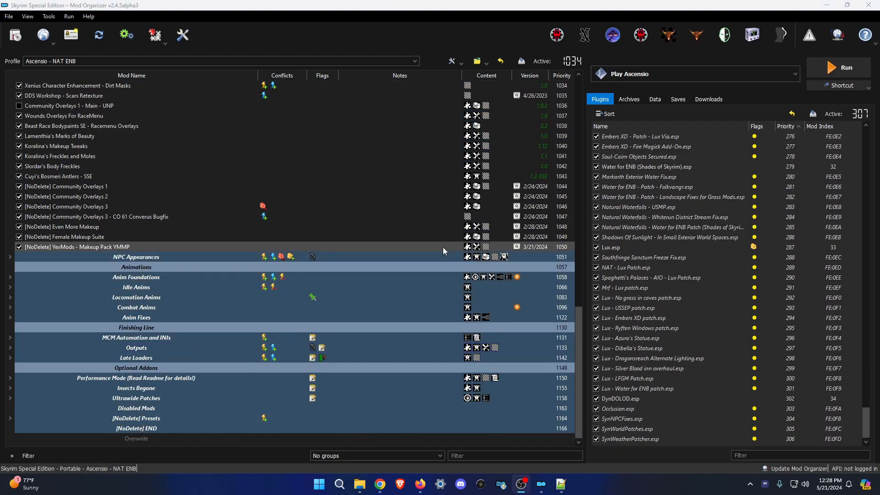
Highlight the source mods of YMMP.esp, CommunityOverlays3.esp and Brows.esp.
scroll(673, 347, up, 10)
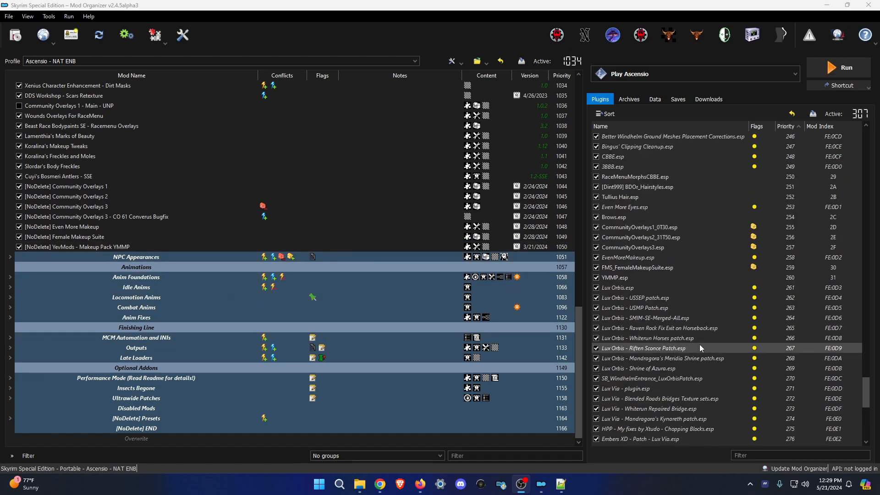
scroll(706, 339, up, 1)
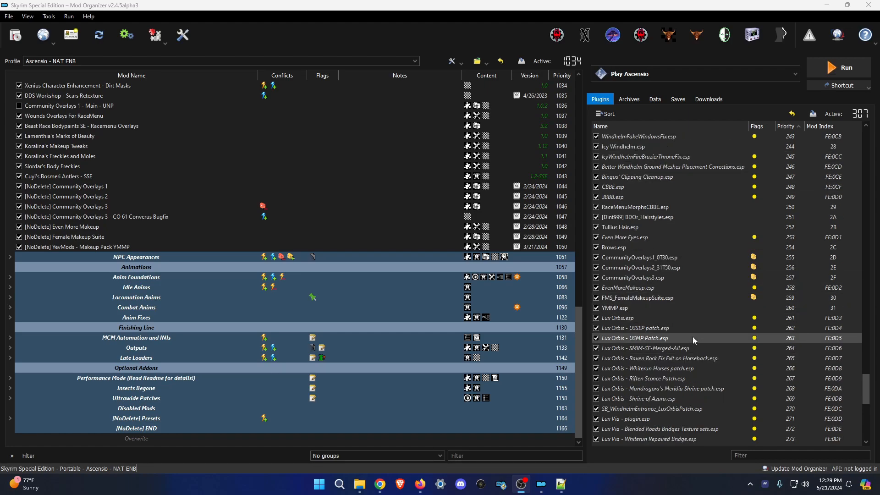
click(623, 308)
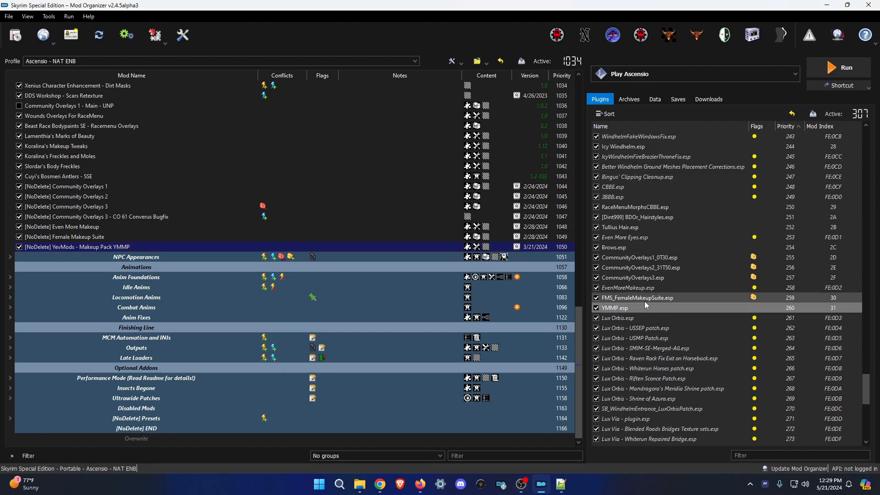
click(660, 279)
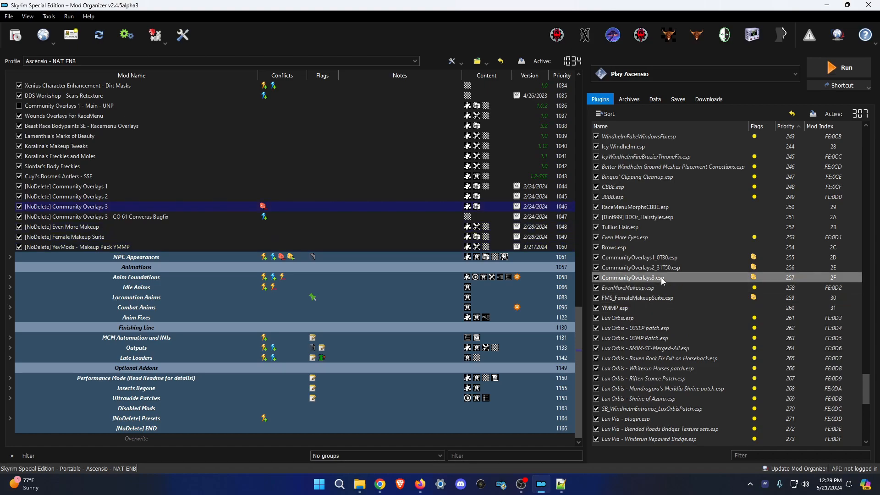
click(634, 249)
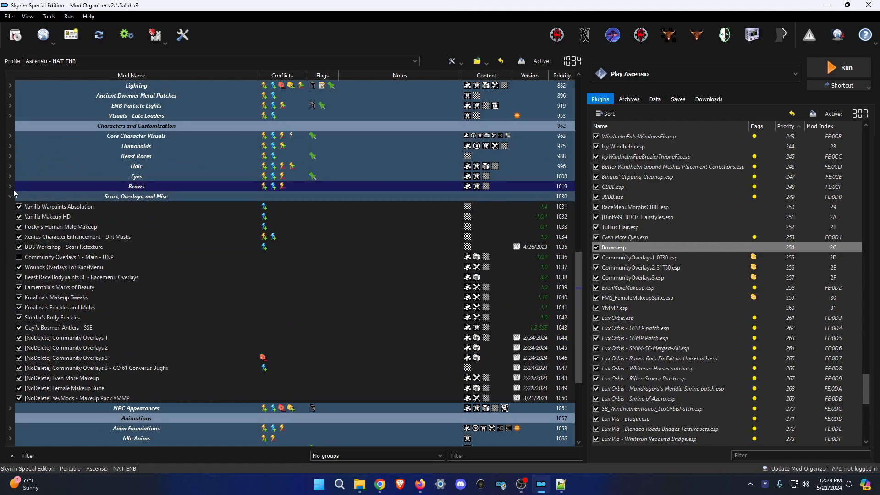
Expand the Brows, Eyes, Hair and Core Character Visuals separators in the mod list.
click(13, 188)
click(11, 175)
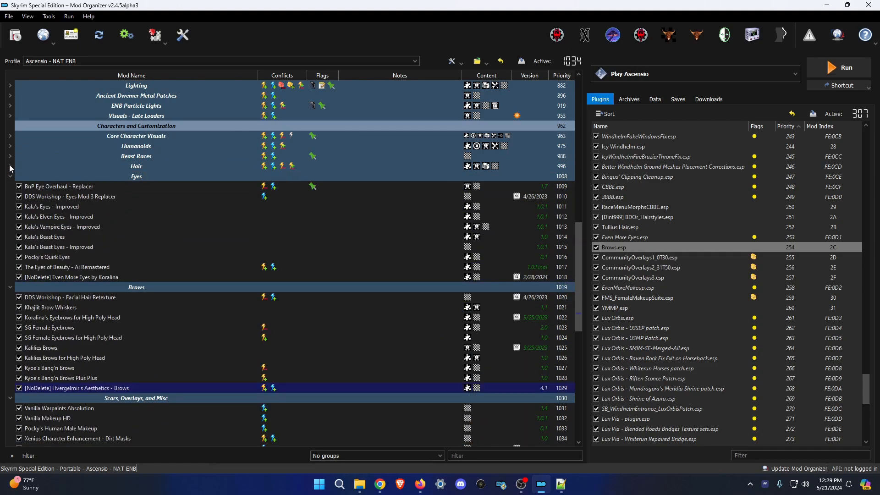
click(10, 166)
click(10, 137)
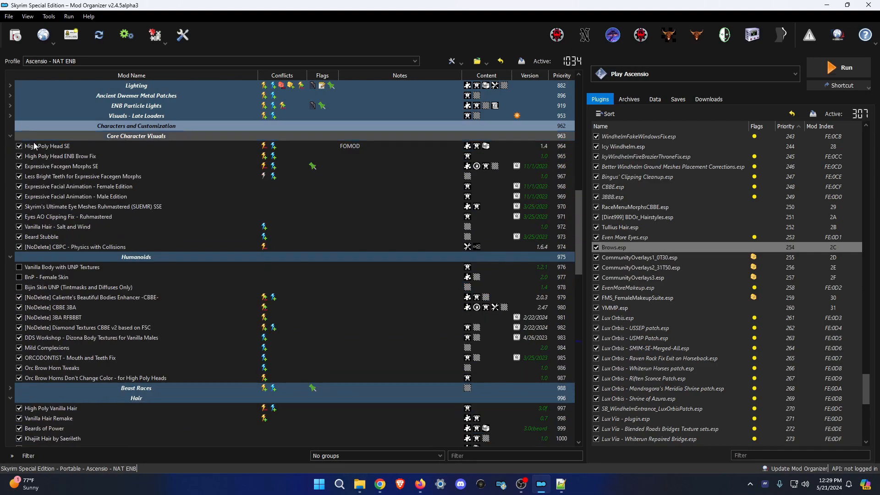
scroll(114, 212, down, 8)
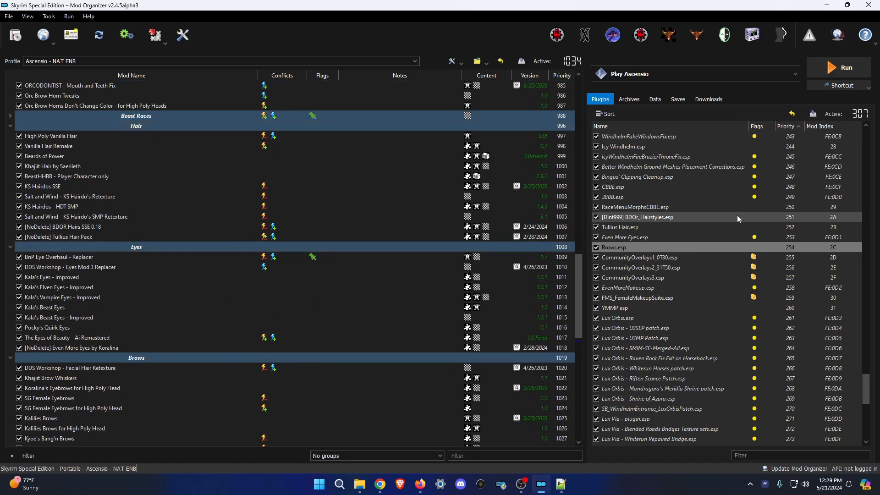
scroll(545, 317, down, 5)
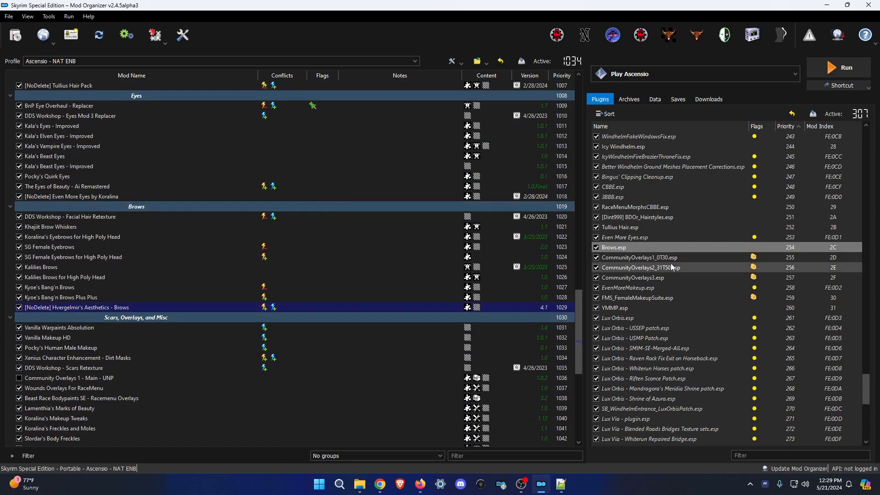
scroll(440, 288, up, 5)
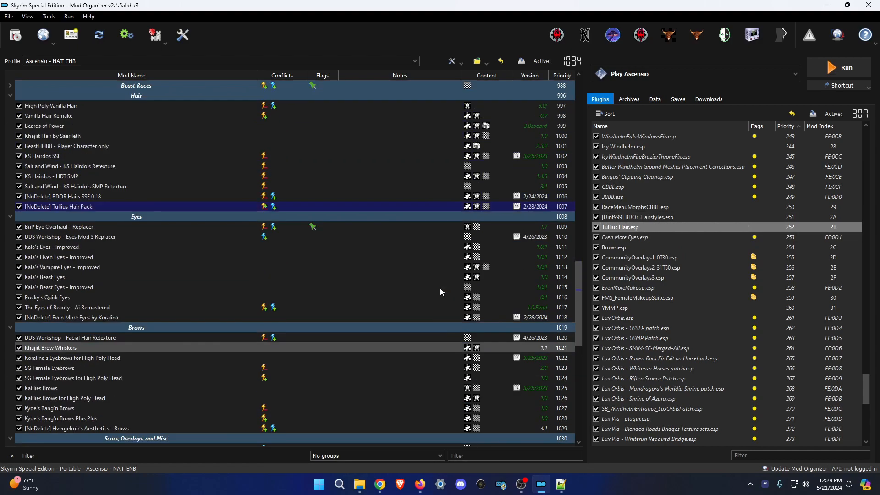
Trace the source mods of the hairstyles plugin, RaceMenuMorphsCBBE, 3BBB, CBBE, Tullius Hair, Even More Eyes and Brows.
click(641, 219)
click(625, 205)
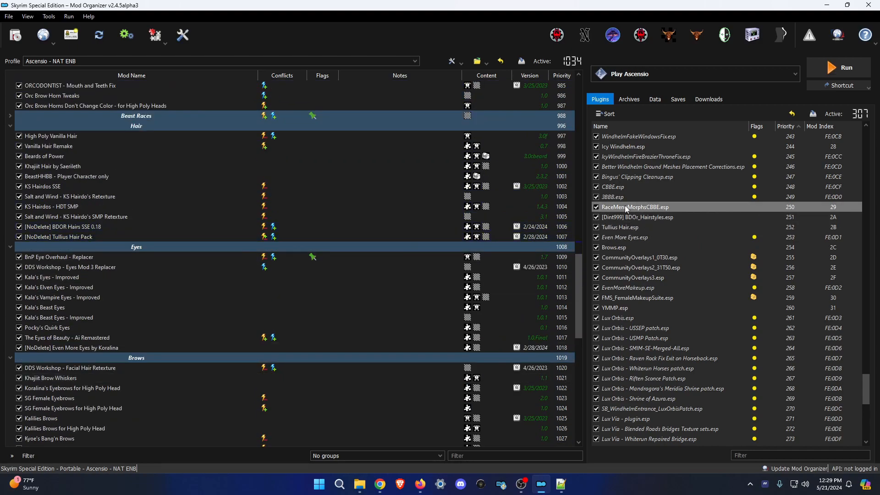
scroll(550, 244, up, 5)
click(627, 197)
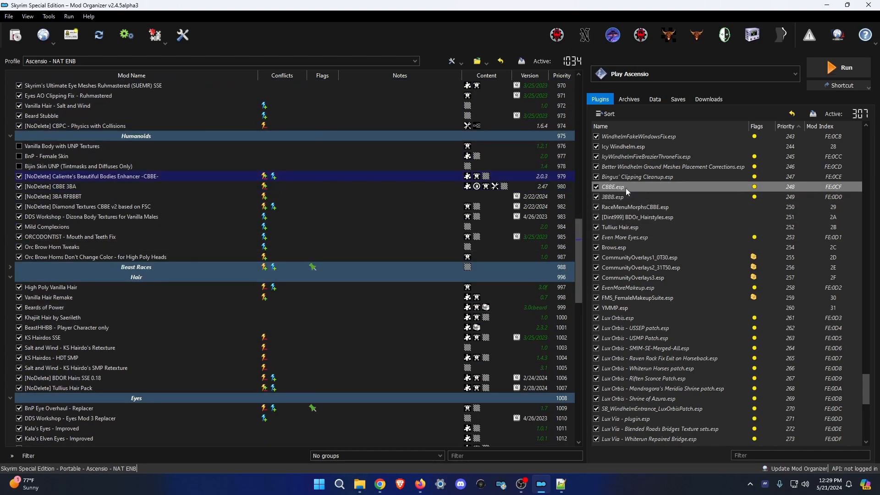
click(626, 188)
click(628, 197)
click(639, 207)
click(647, 217)
scroll(579, 227, down, 6)
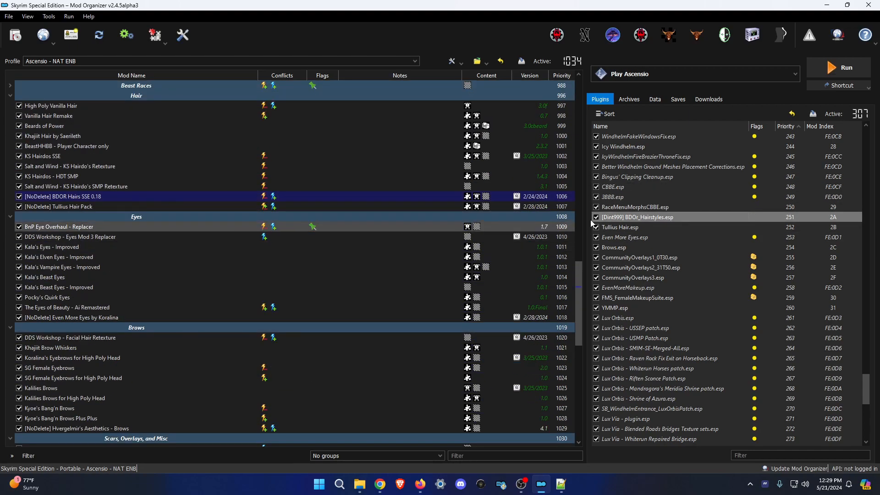
click(634, 227)
click(628, 239)
click(630, 247)
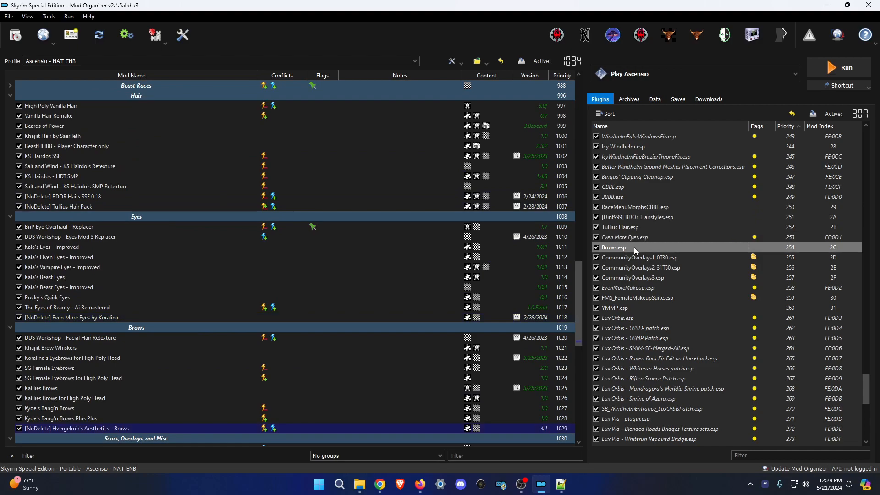
Trace the source mods of the three Community Overlays plugins, EvenMoreMakeup, FMS_FemaleMakeupSuite and YMMP.
scroll(384, 288, down, 7)
click(642, 260)
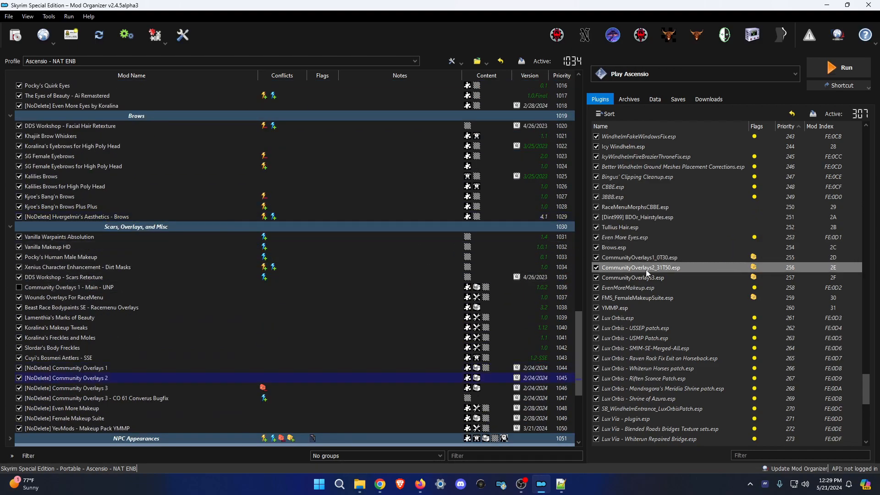
click(647, 269)
click(656, 274)
click(634, 286)
scroll(522, 312, down, 4)
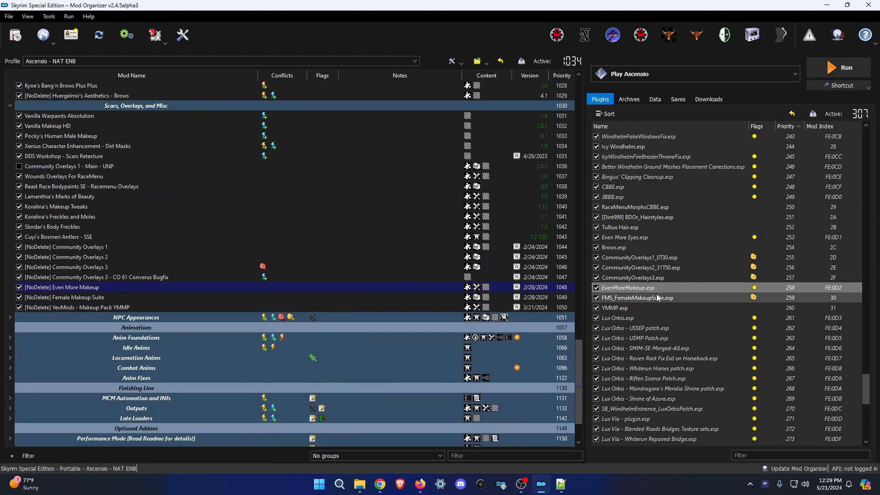
click(642, 298)
click(639, 308)
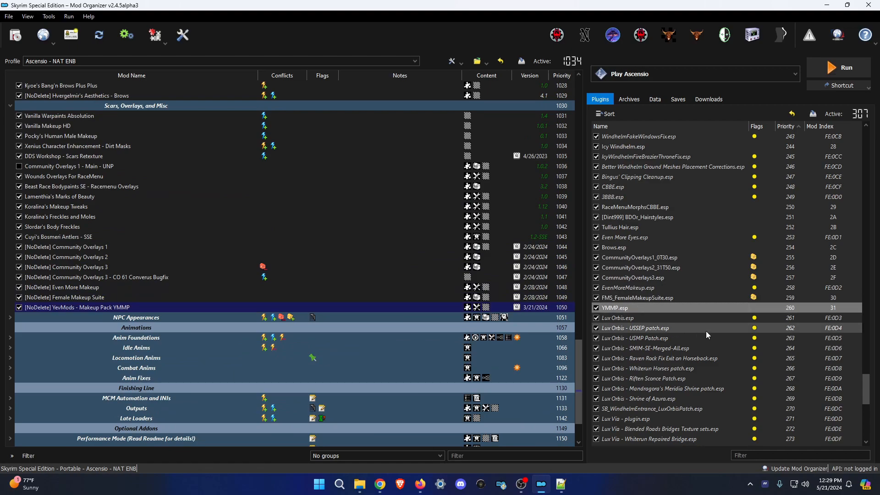
Check which mod provides SynWeatherPatcher.esp, then clear the plugin selection.
scroll(700, 276, up, 4)
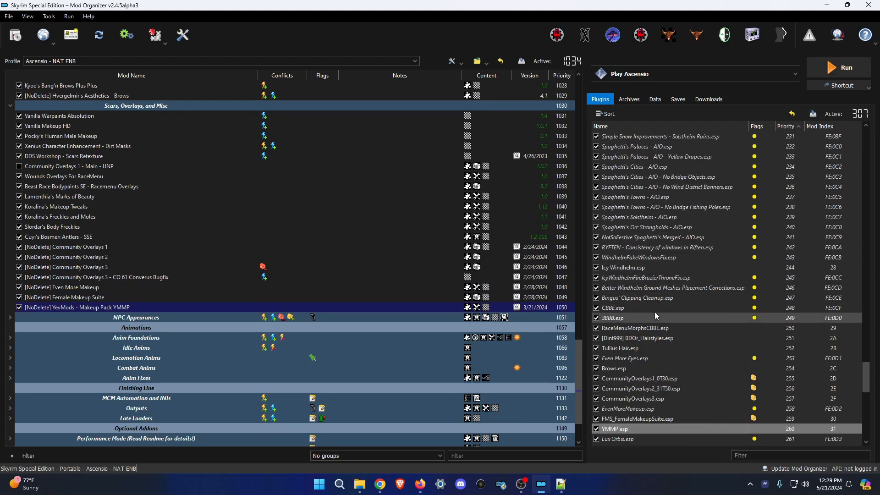
scroll(662, 329, down, 15)
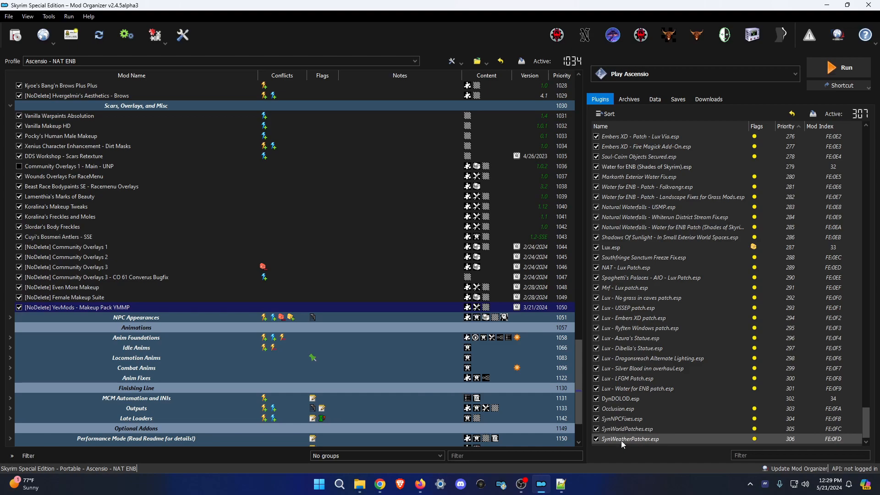
click(624, 440)
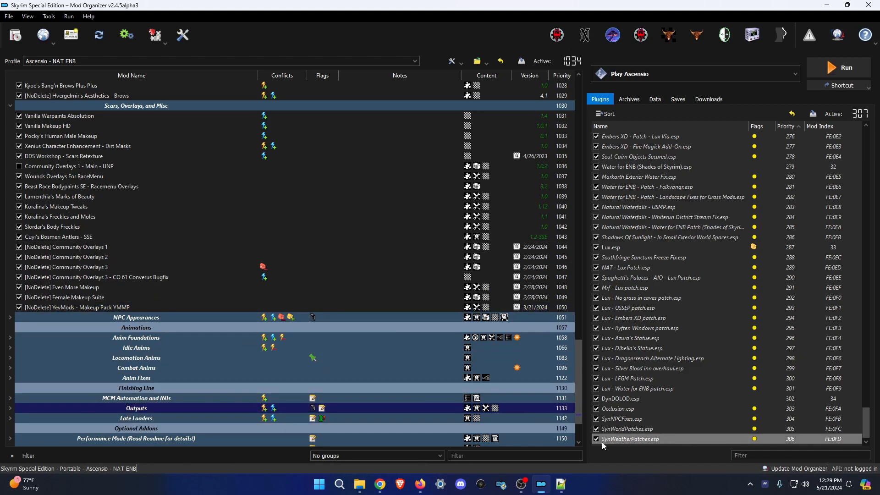
click(616, 445)
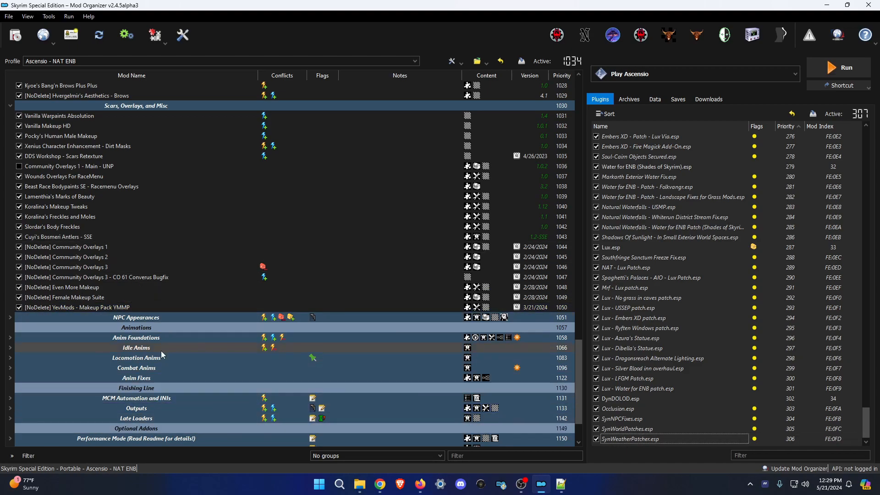
scroll(221, 397, down, 2)
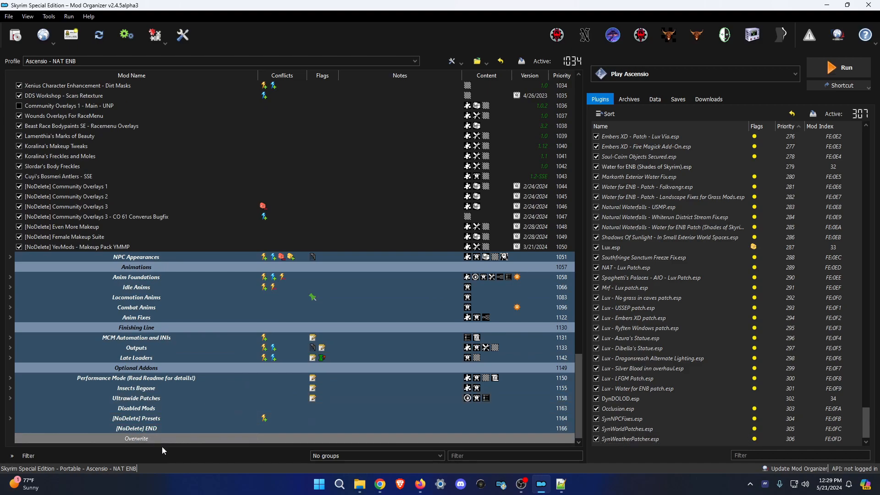
click(12, 35)
click(173, 38)
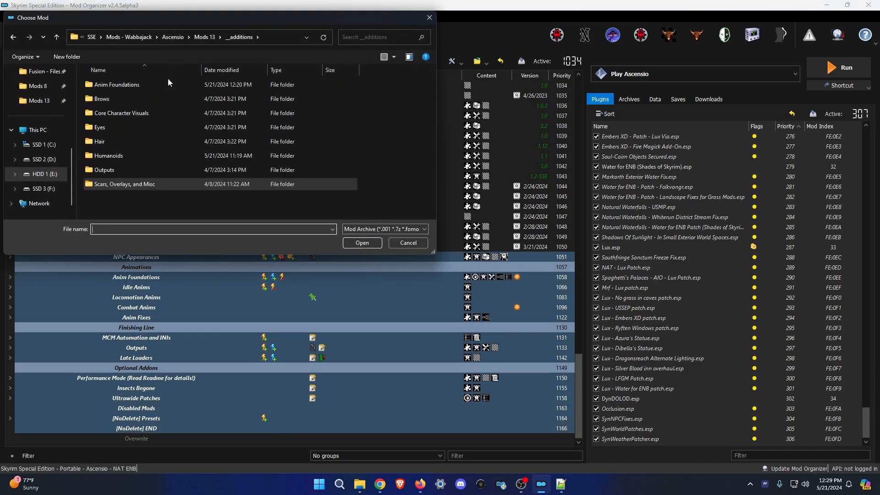
double_click(168, 81)
key(alt+Left)
double_click(130, 101)
key(alt+Left)
double_click(149, 114)
key(alt+Left)
double_click(141, 127)
key(alt+Left)
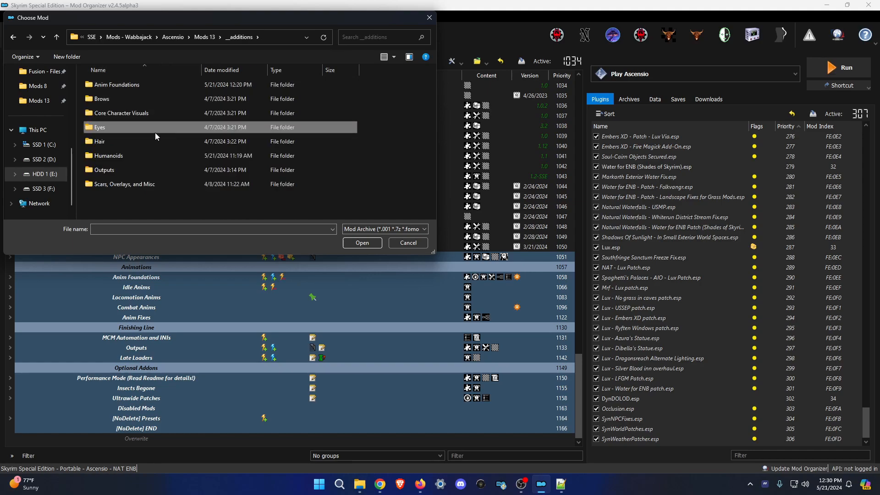
double_click(142, 144)
key(alt+Left)
double_click(140, 157)
key(alt+Left)
double_click(139, 166)
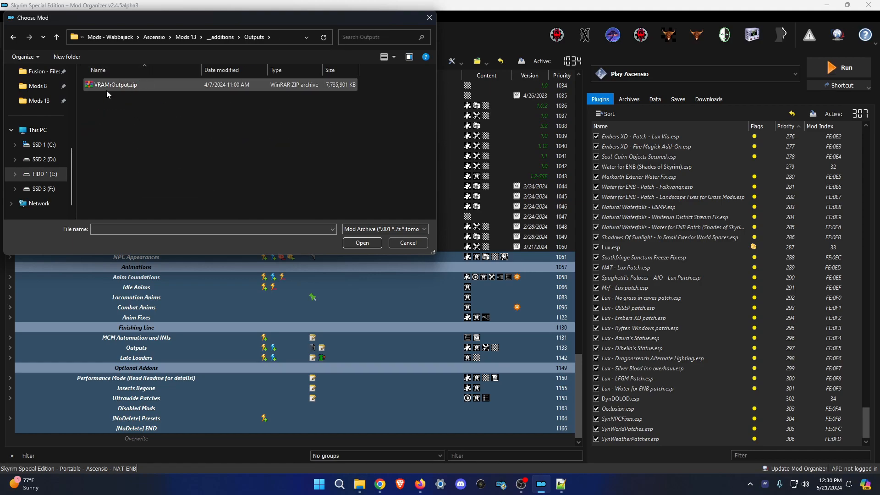
click(222, 37)
double_click(162, 183)
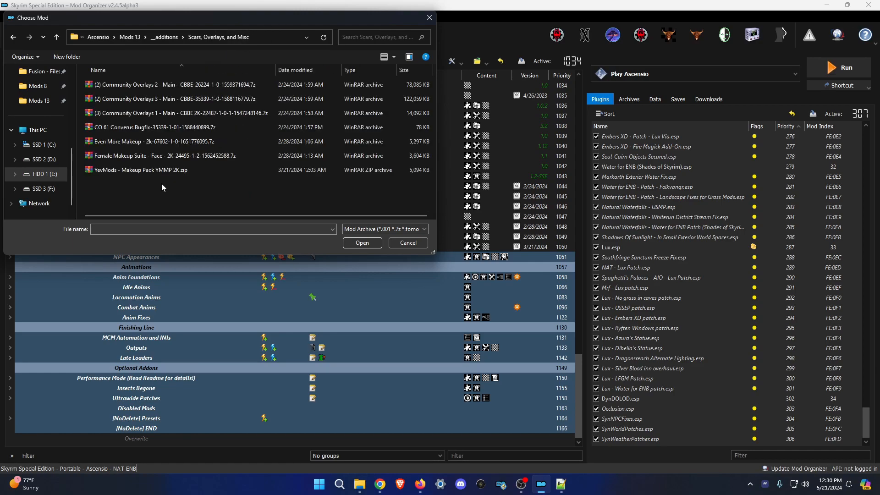
key(alt+Left)
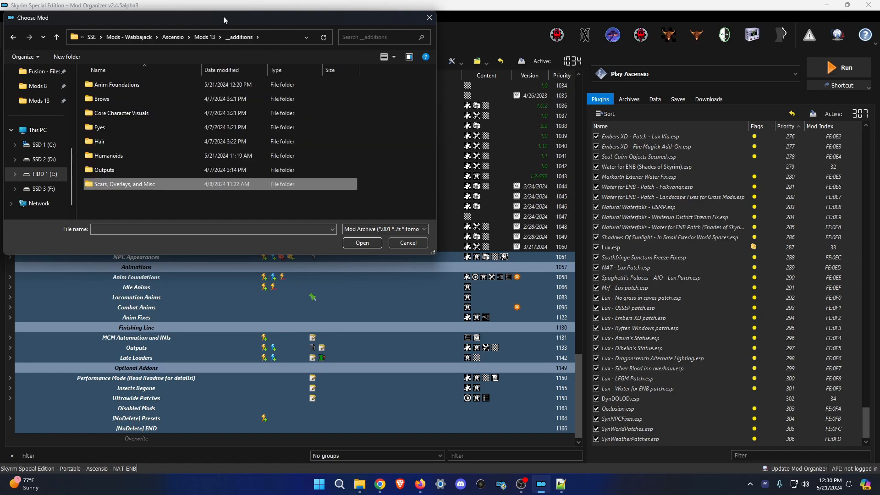
click(203, 37)
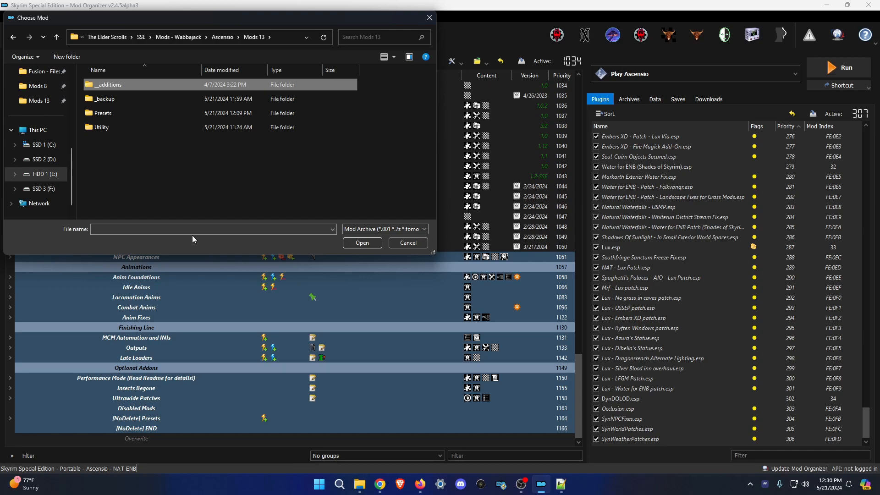
click(417, 243)
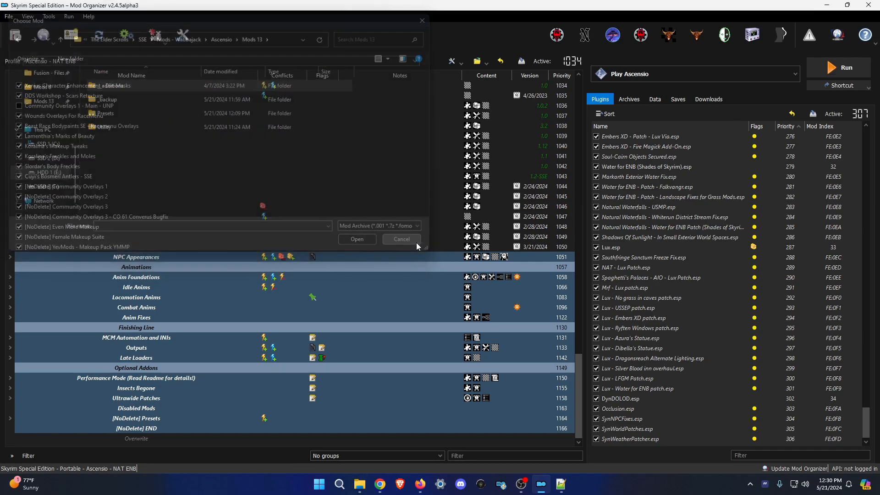
Toggle the [NoDelete] Presets group, then use Collapse all on the mod list.
click(11, 418)
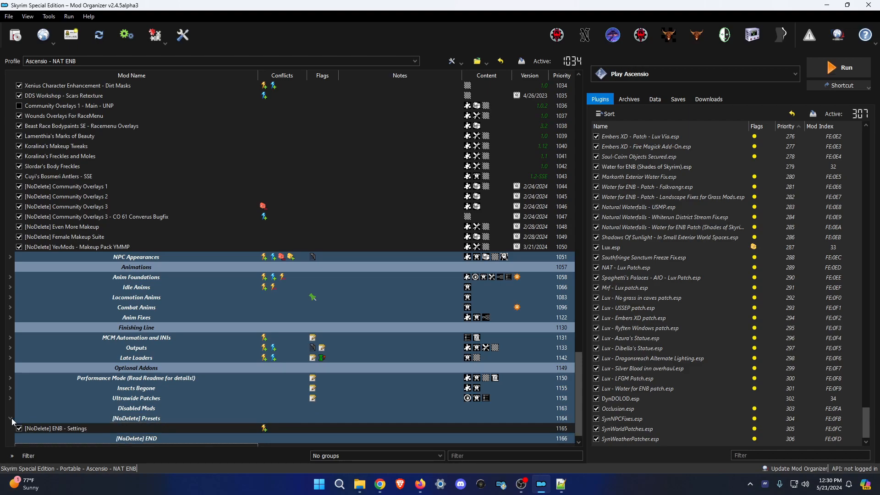
click(14, 411)
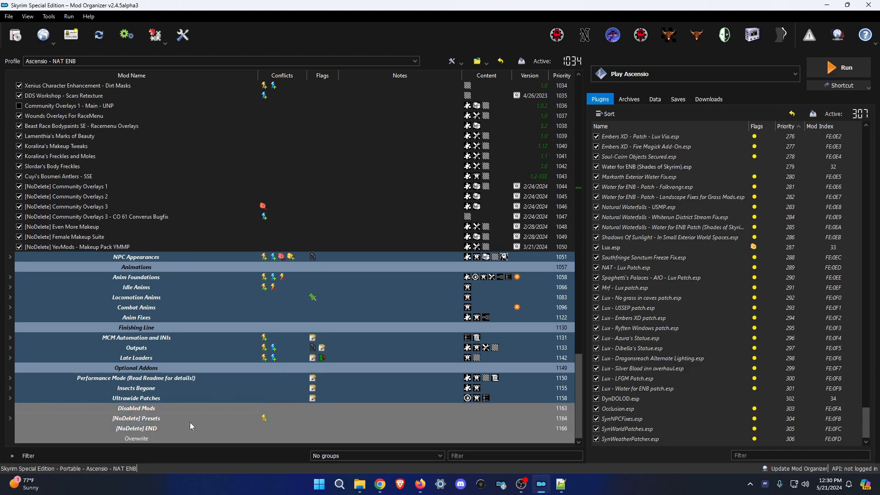
right_click(241, 445)
click(280, 367)
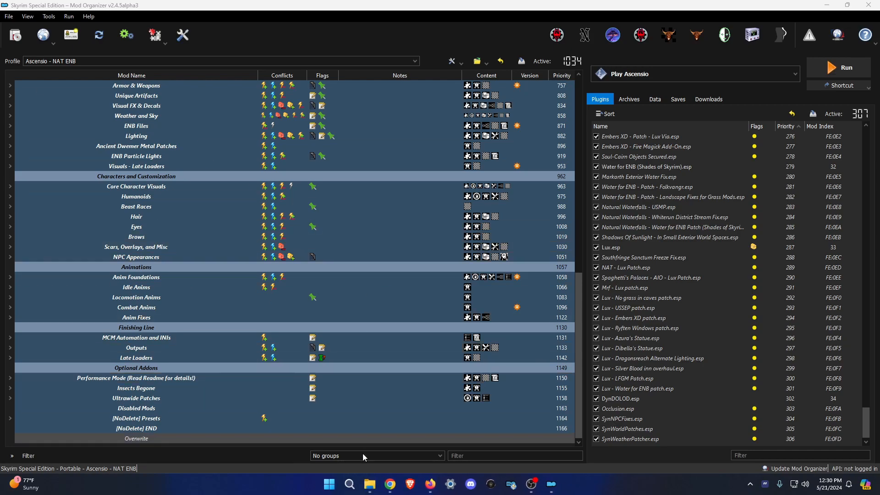
Glance over the YevMods and CBPC files pages in the browser, then bring up the additions folders.
click(431, 486)
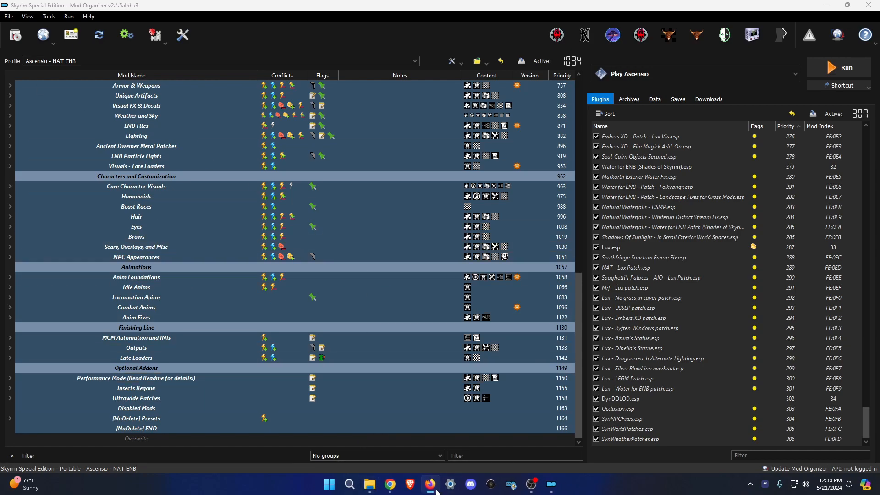
click(390, 484)
click(92, 6)
click(167, 4)
click(870, 7)
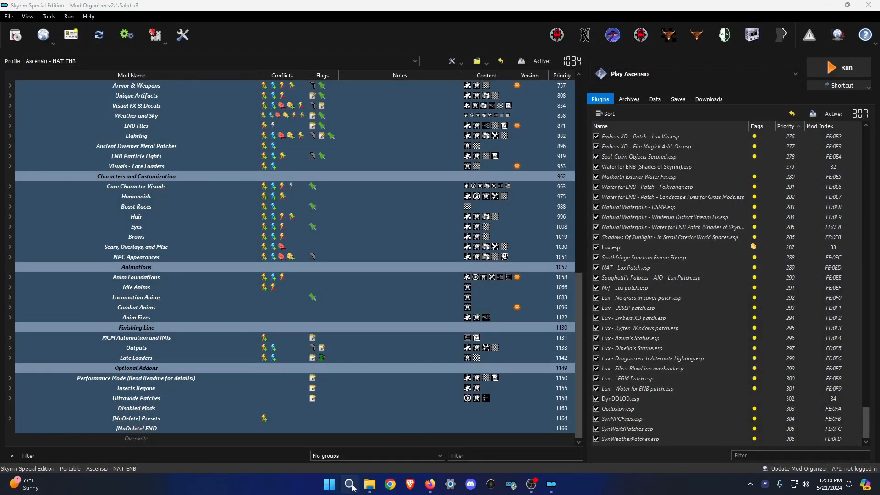
click(370, 484)
Go up from _additions to the Mods 13 folder and move the Explorer window aside.
click(400, 103)
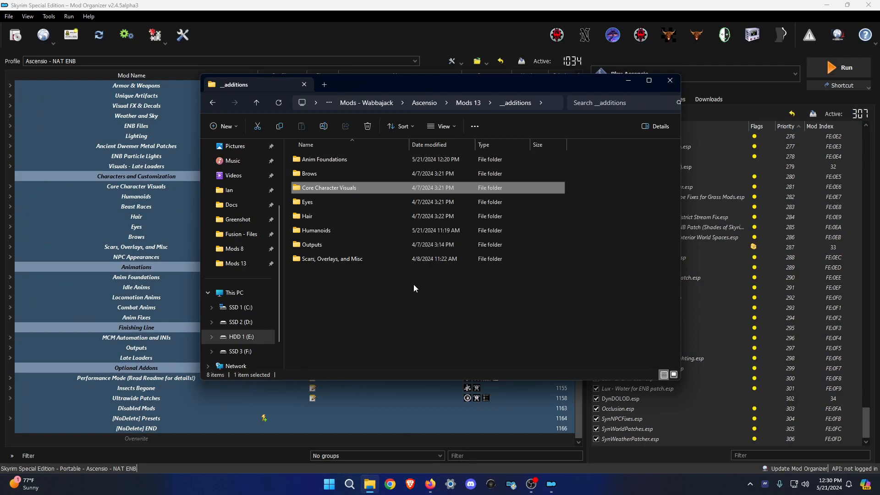
click(467, 103)
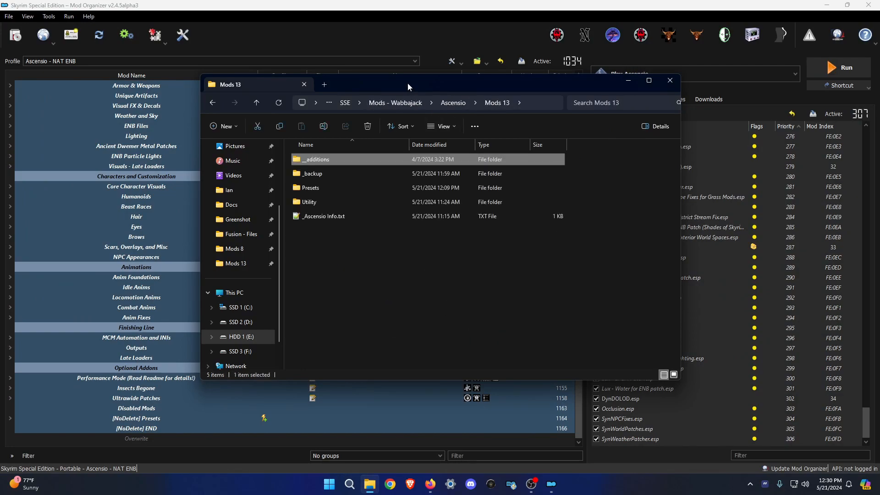
drag(408, 83, 417, 109)
Open _Ascensio Info.txt, scroll through it, close it, and clear the file selection.
double_click(364, 239)
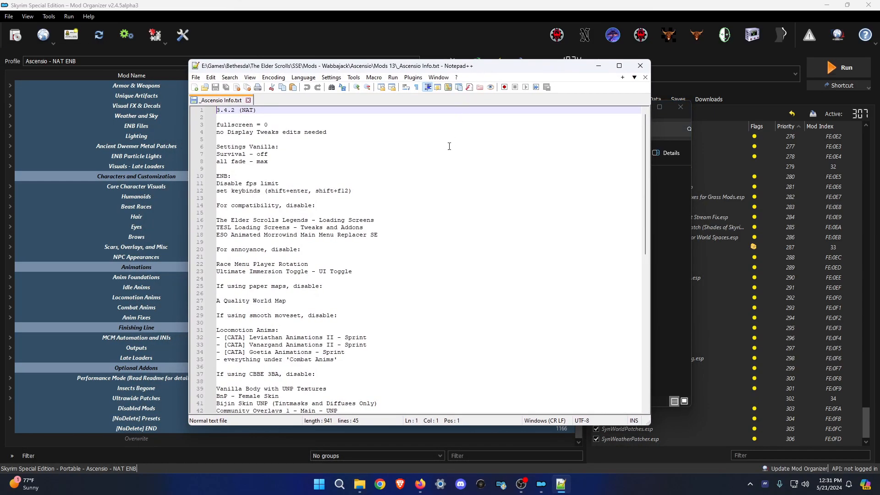
scroll(353, 321, down, 4)
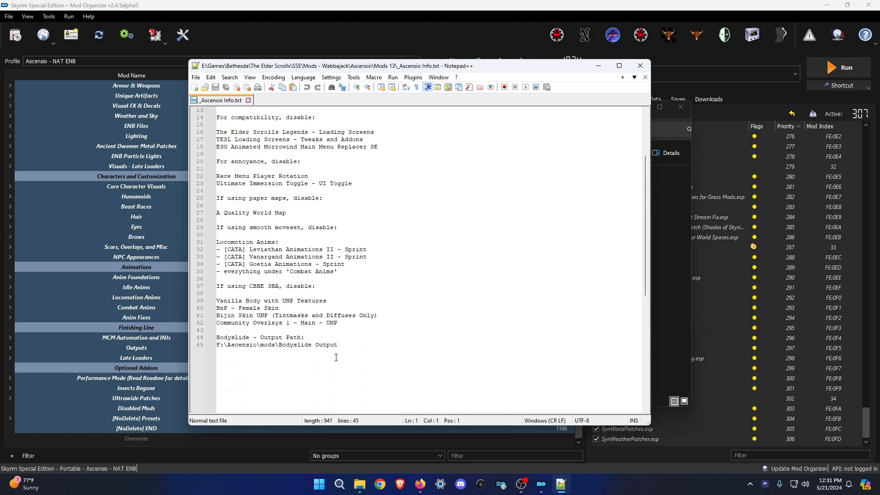
scroll(336, 357, up, 4)
click(640, 66)
drag(376, 298, 437, 331)
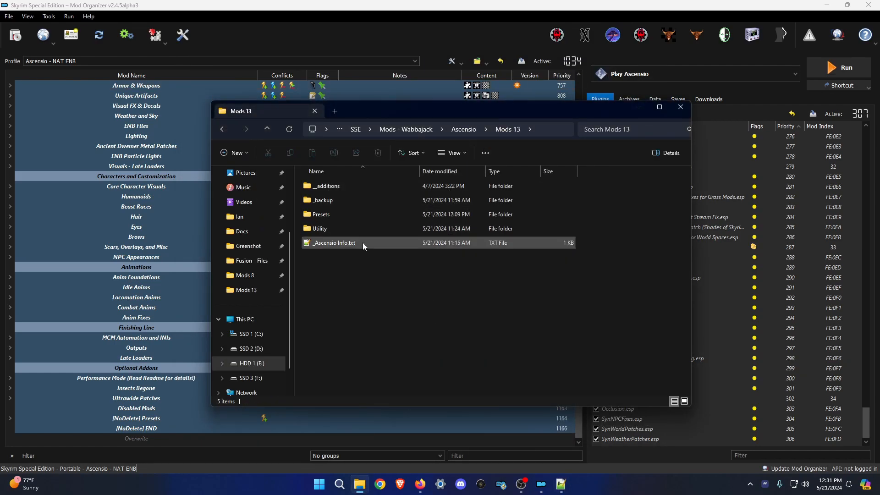
Open the Utility folder and scroll through its contents.
double_click(322, 231)
scroll(429, 285, down, 3)
scroll(387, 254, up, 3)
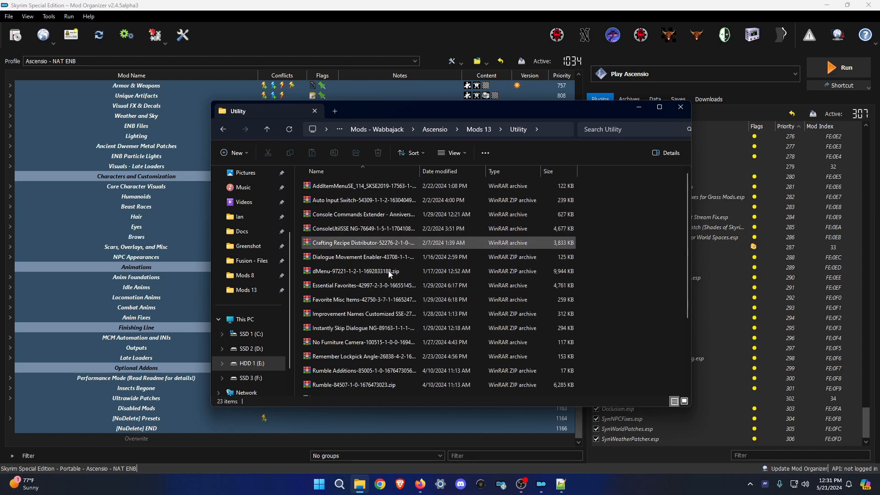
Return to the Ascensio folder, browse Mods 12, then minimize File Explorer.
click(443, 130)
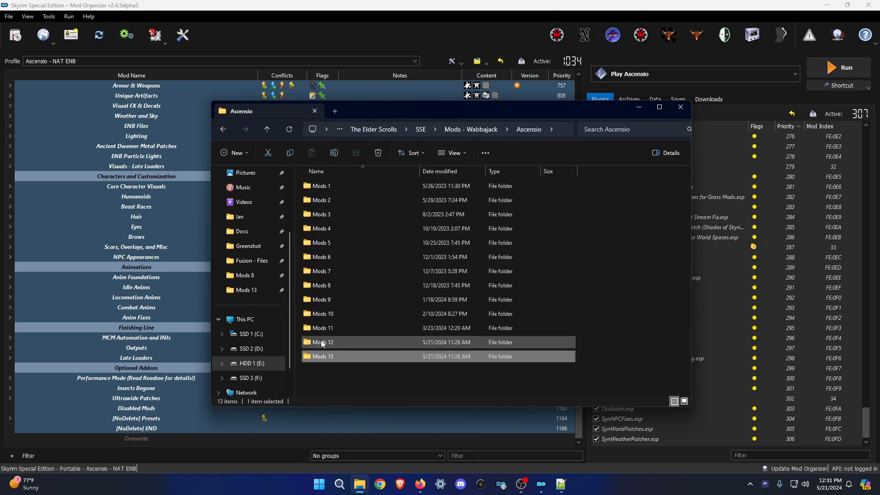
click(332, 376)
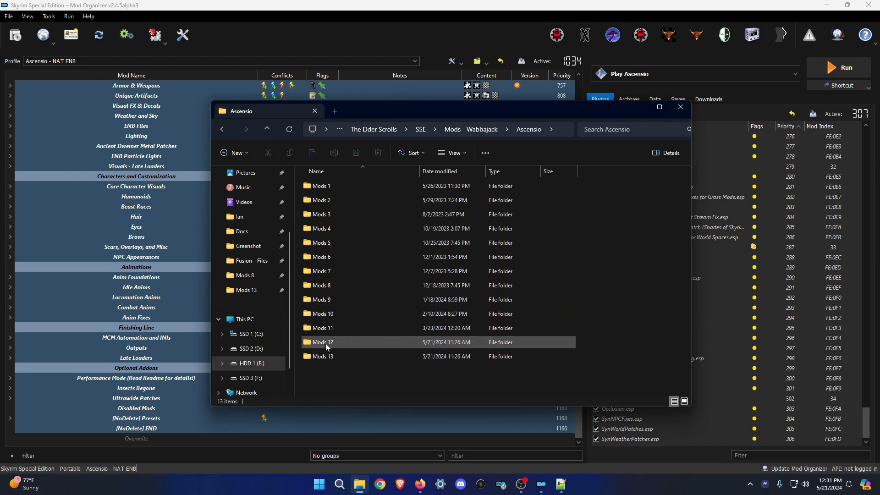
mouse_move(326, 343)
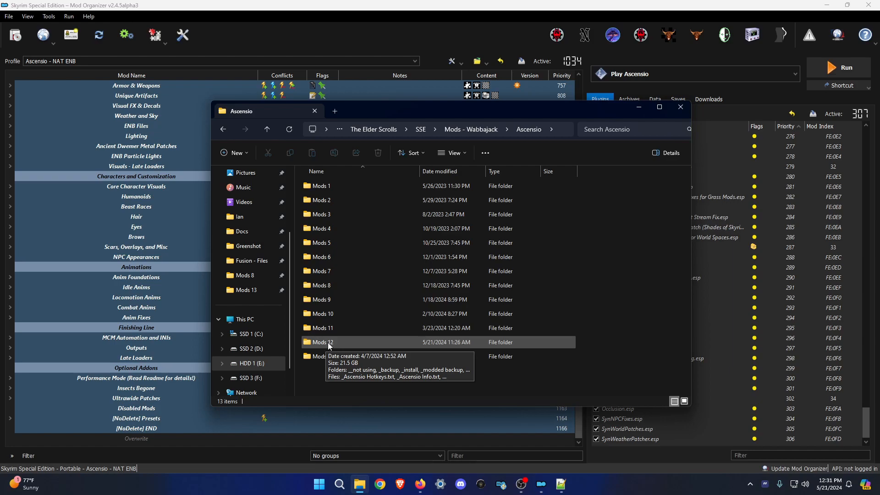
double_click(328, 343)
scroll(382, 248, down, 13)
scroll(381, 249, down, 2)
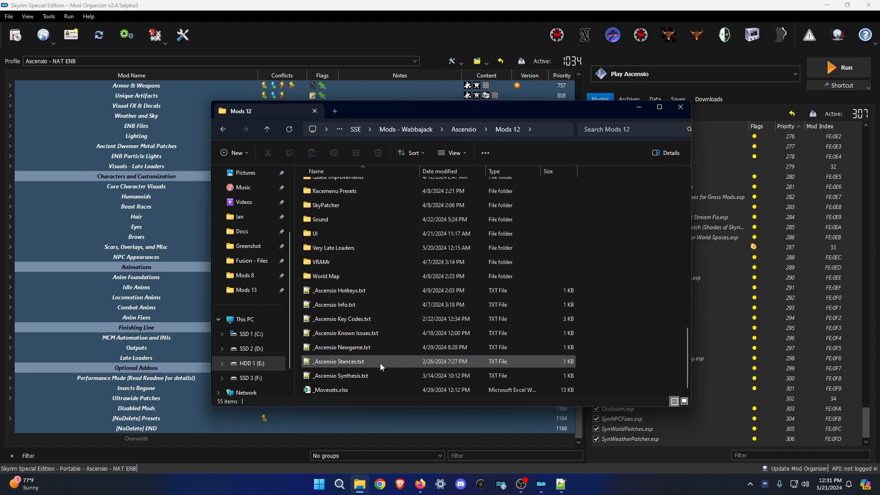
scroll(380, 363, up, 15)
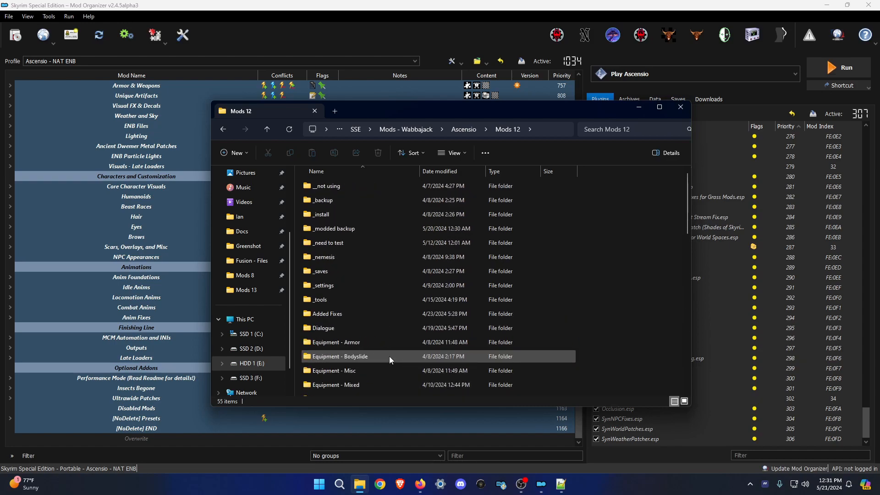
click(638, 106)
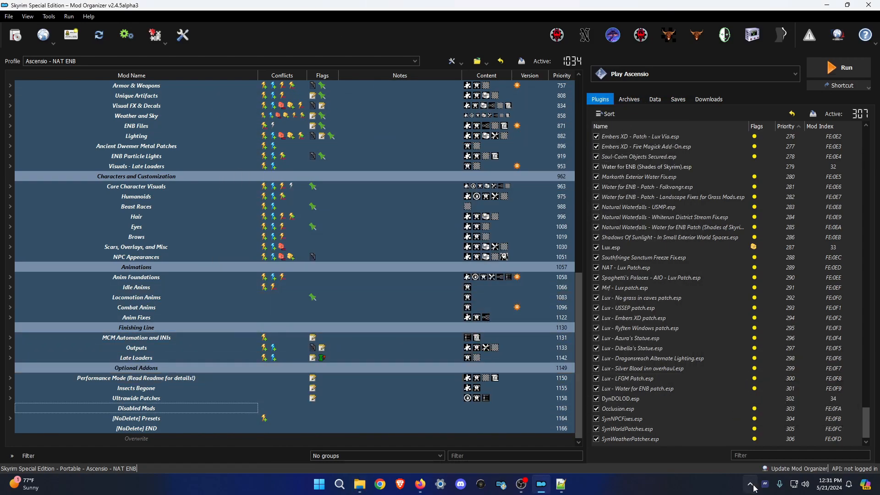
Glance at the Saves tab, then run Skyrim using the Play Ascensio executable.
click(796, 479)
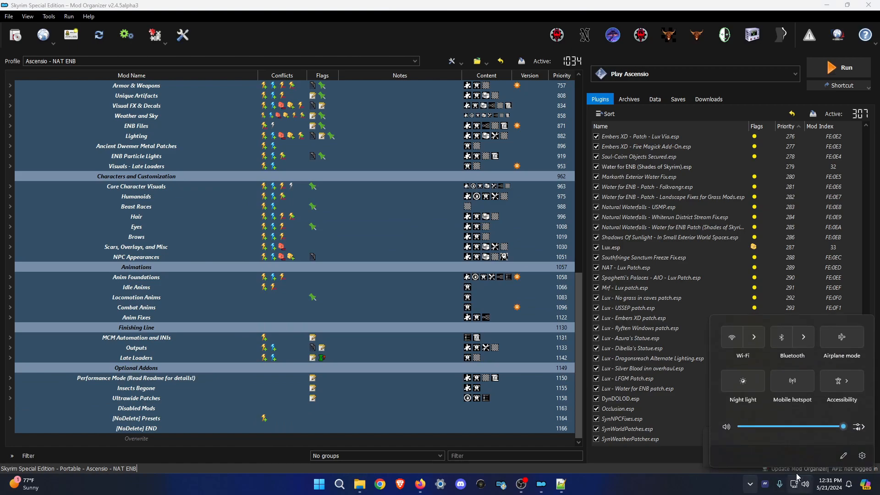
click(609, 471)
mouse_move(791, 408)
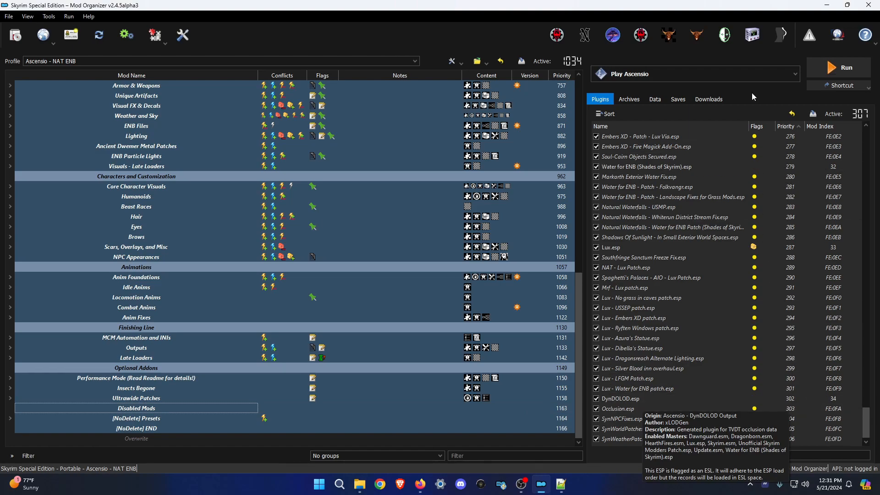
click(678, 99)
click(600, 99)
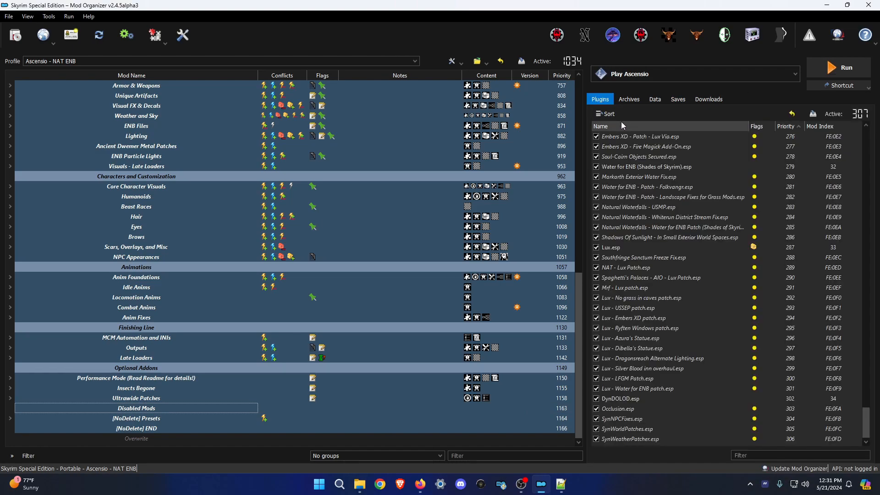
click(715, 75)
click(717, 78)
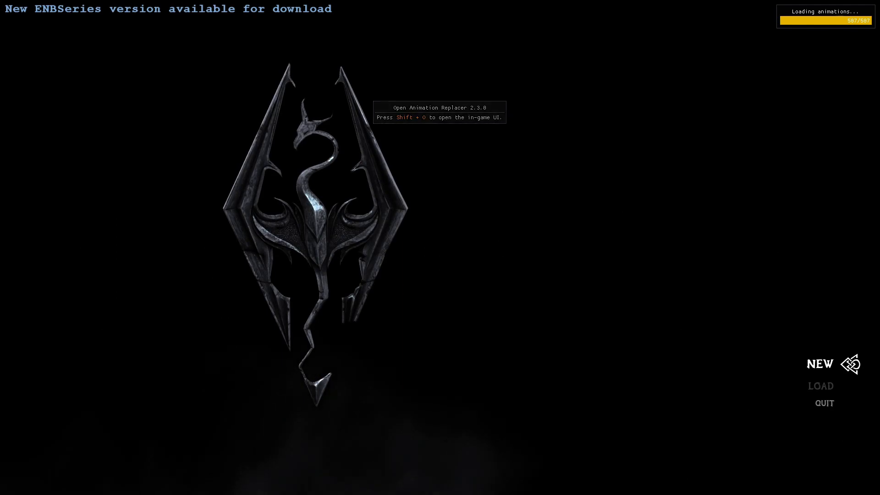
Start a new game, skip the intro, choose the Imperial race and accept the name Prisoner.
key(Return)
key(Return)
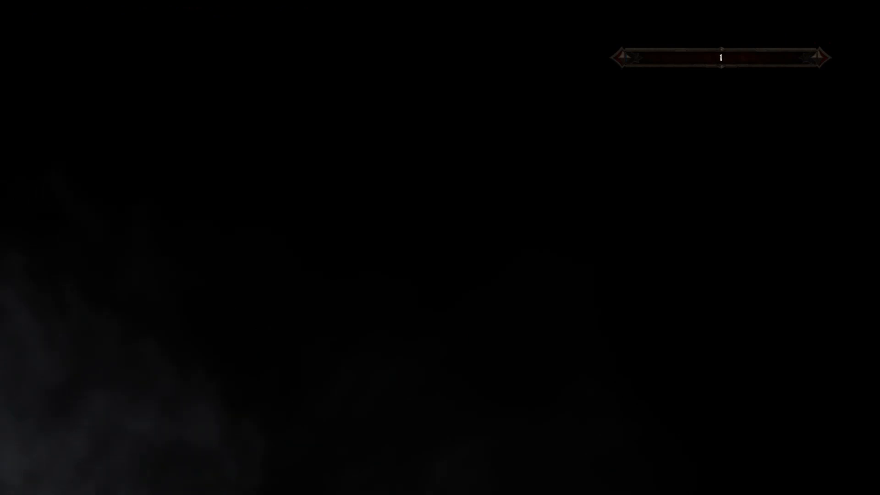
key(Return)
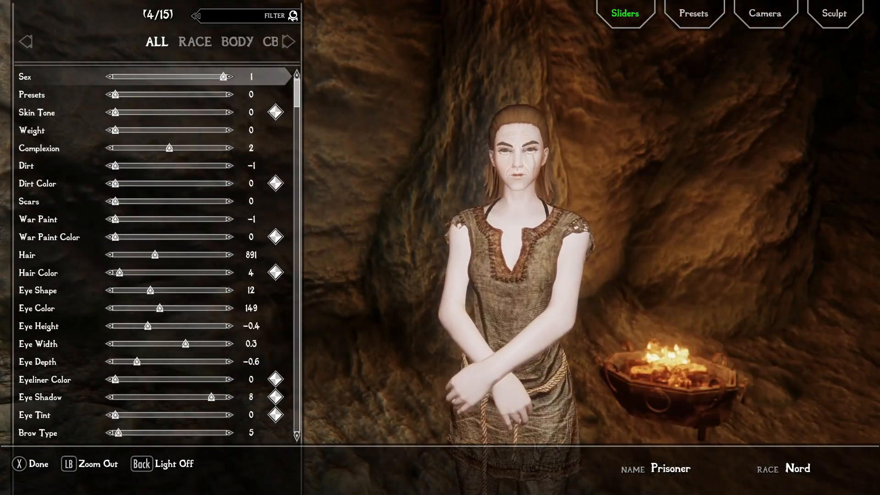
key(Up)
key(Right)
key(Down)
key(Down)
key(Down)
key(Down)
key(Down)
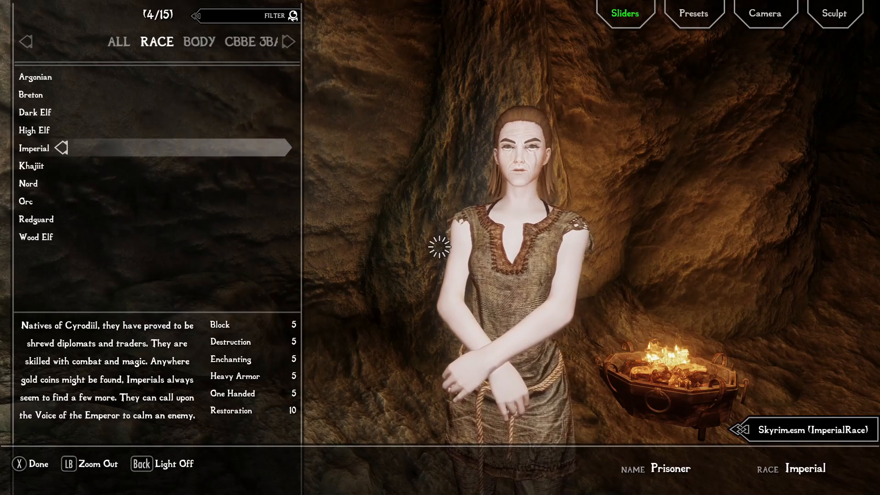
key(Up)
key(Up)
key(Up)
key(Up)
key(Up)
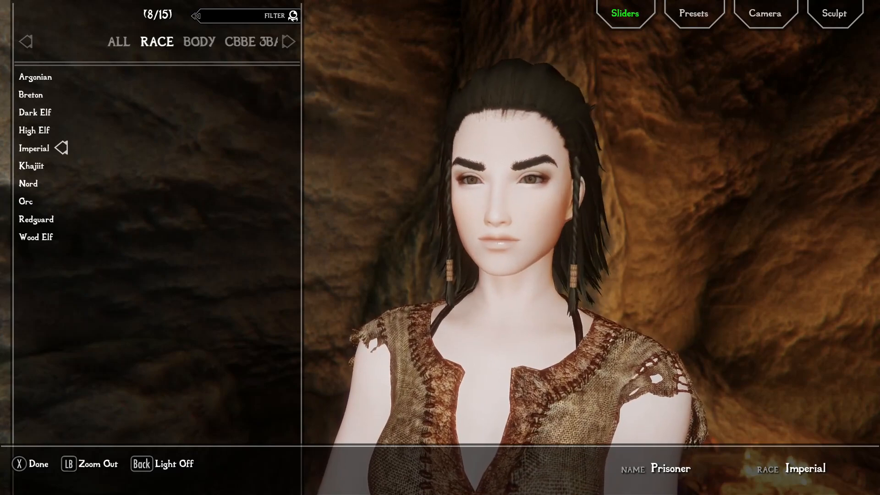
key(x)
key(Return)
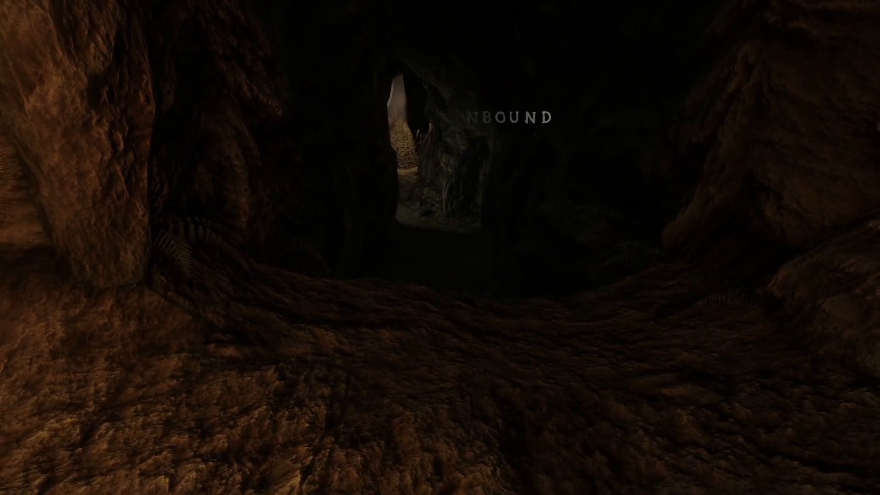
Show the hardware monitor overlay, switch to third-person, and run forward into the cave.
key(Home)
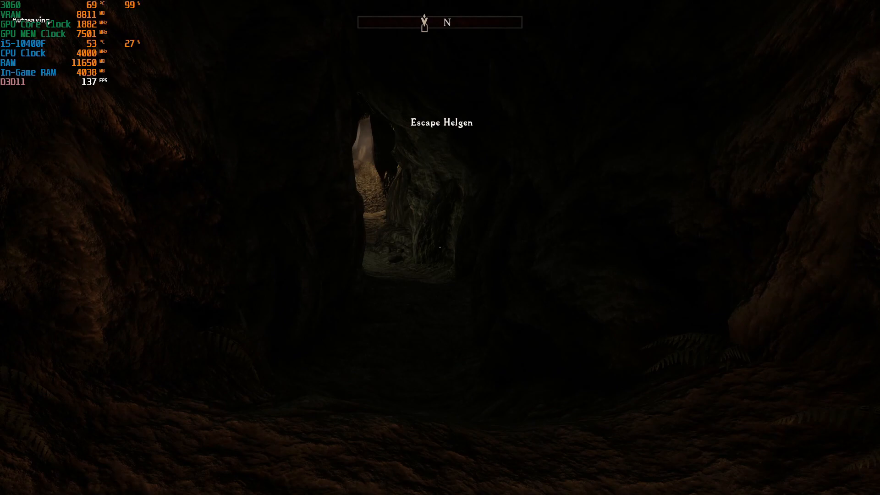
key(f)
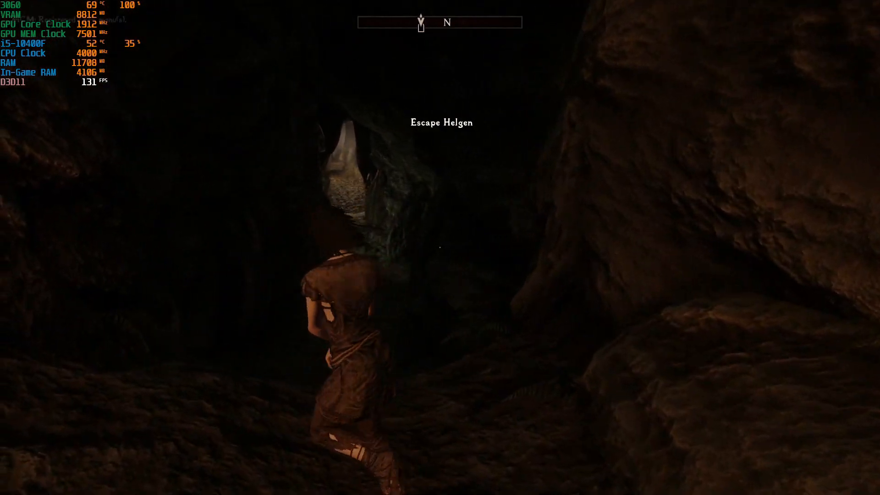
key(w)
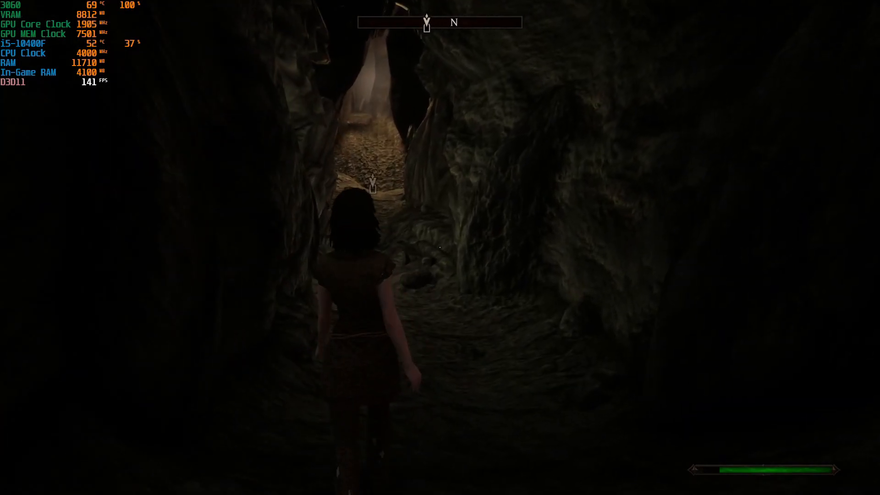
key(w)
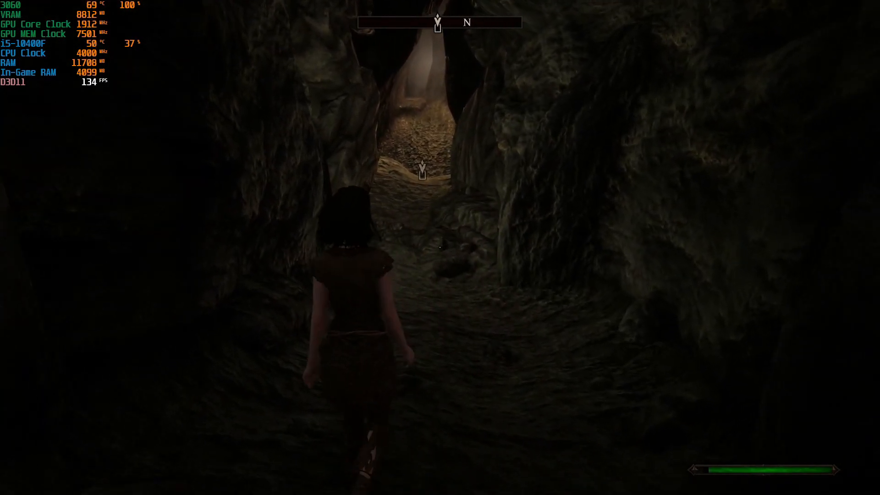
Open the System menu's Settings and enter the Gameplay options.
key(Escape)
key(Down)
key(Down)
key(Down)
key(Return)
key(Return)
key(Down)
key(Down)
key(Down)
key(Down)
key(Down)
key(Down)
key(Down)
Reset the Gameplay settings to their defaults.
key(Up)
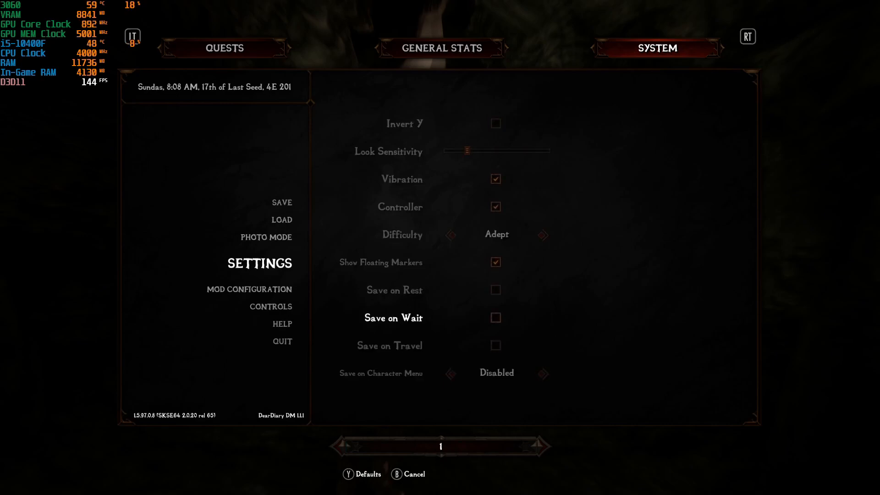
key(Up)
key(Up)
key(Up)
key(t)
key(Return)
key(Down)
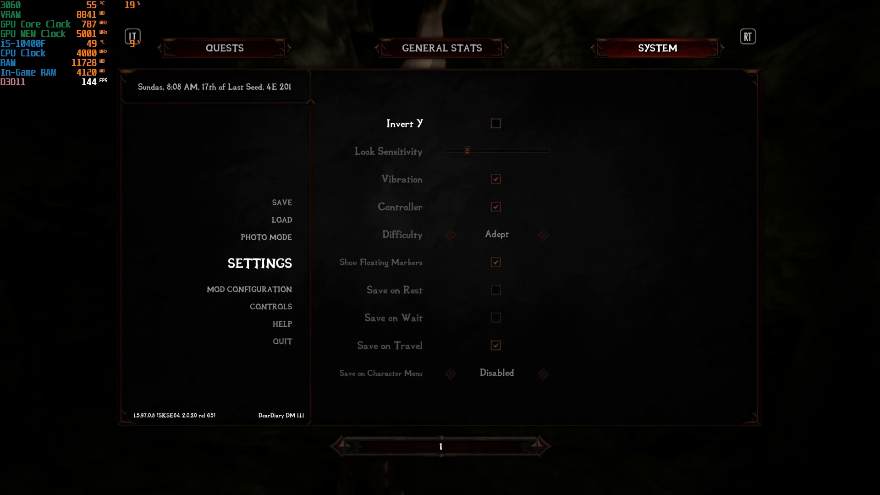
Reset the Display settings to defaults and lower Depth of Field slightly.
key(Tab)
key(Down)
key(Return)
key(t)
key(Return)
key(Down)
key(Left)
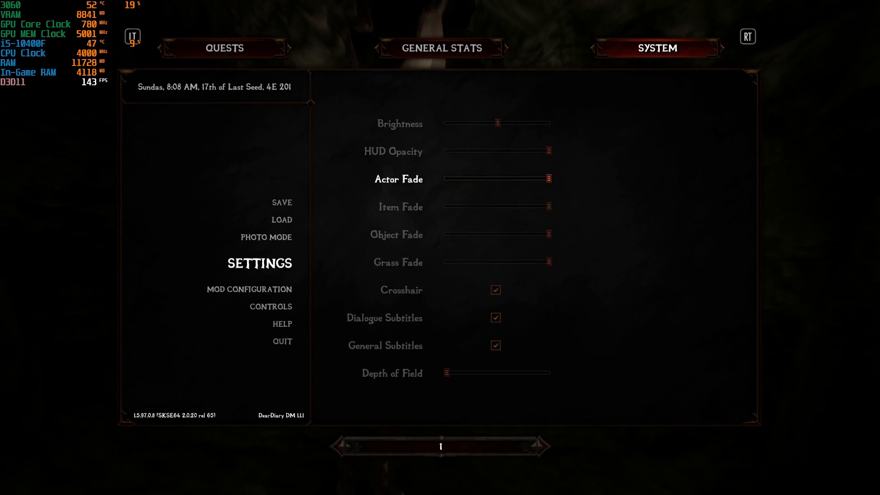
Review the Audio levels, then save the game as a new save.
key(Tab)
key(Down)
key(Return)
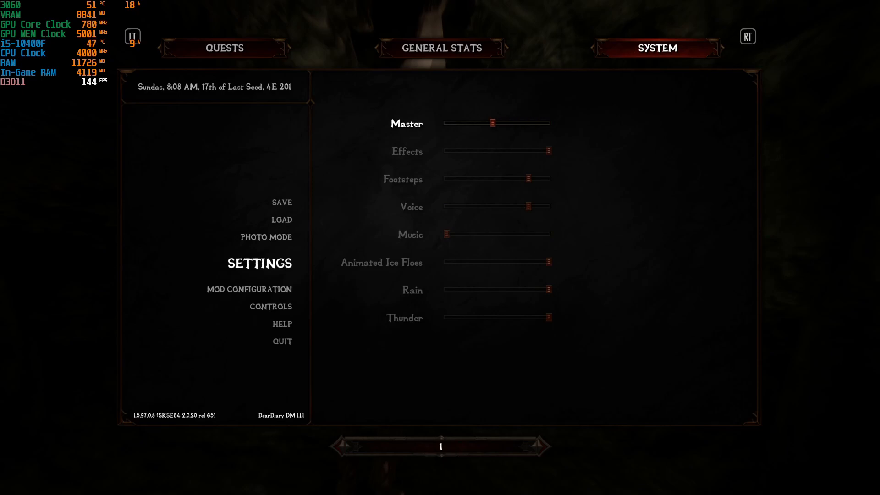
key(Tab)
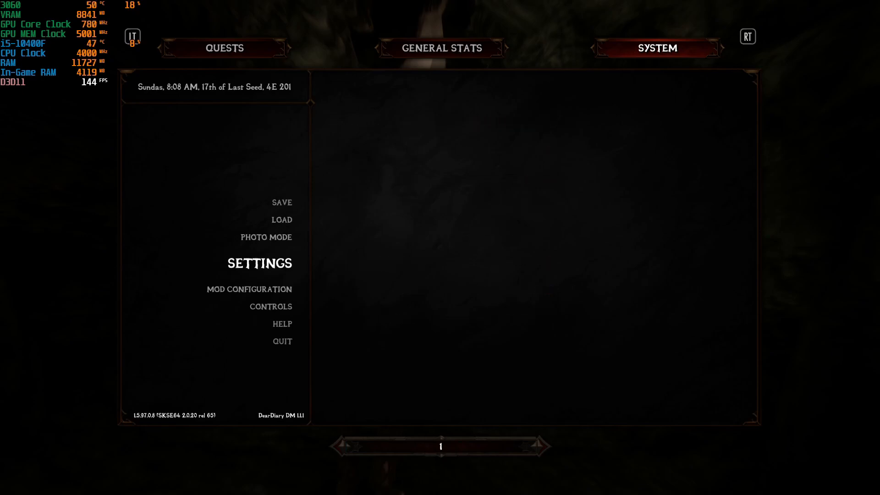
key(Up)
key(Up)
key(Up)
key(Return)
key(Return)
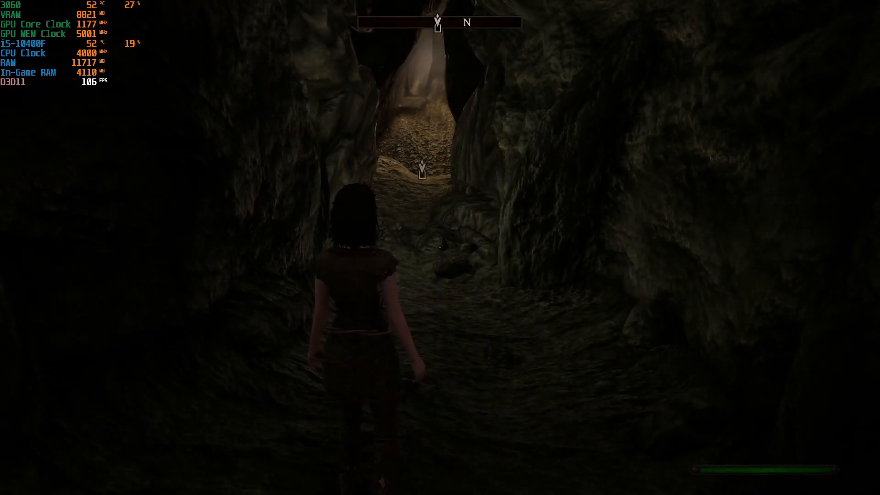
Leave the cave and run around the snowy clearing to test movement.
key(w)
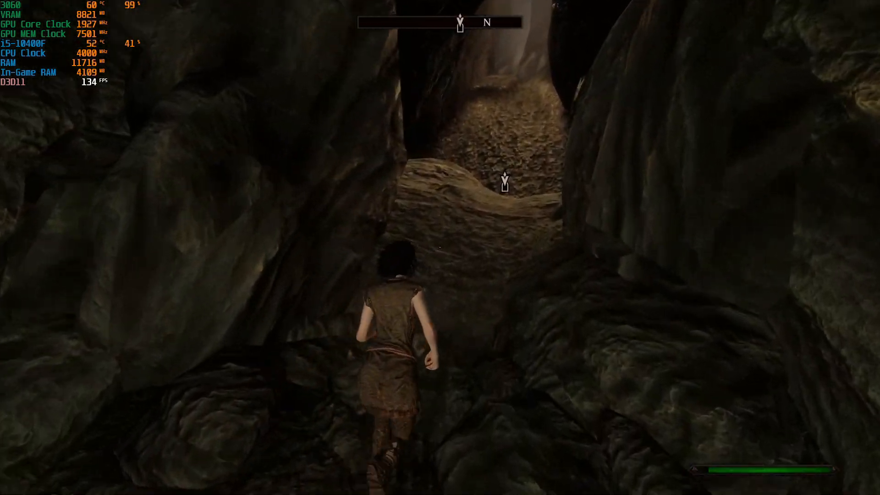
key(e)
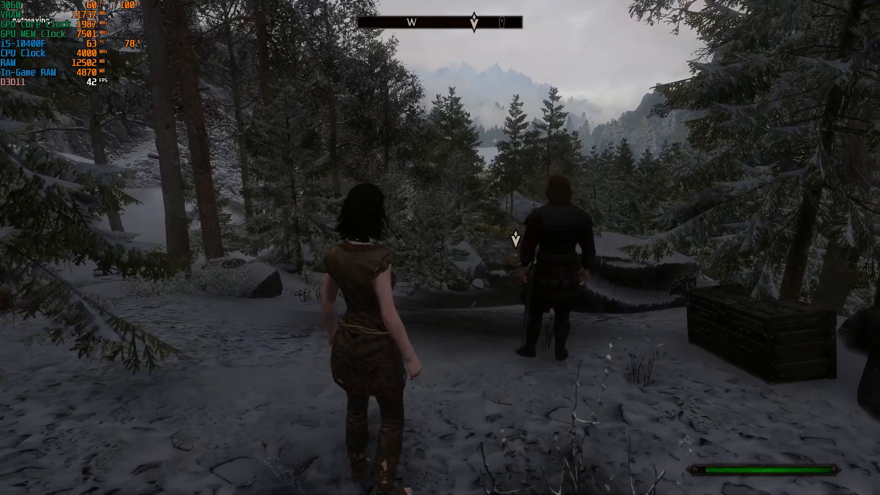
key(w)
key(d)
key(a)
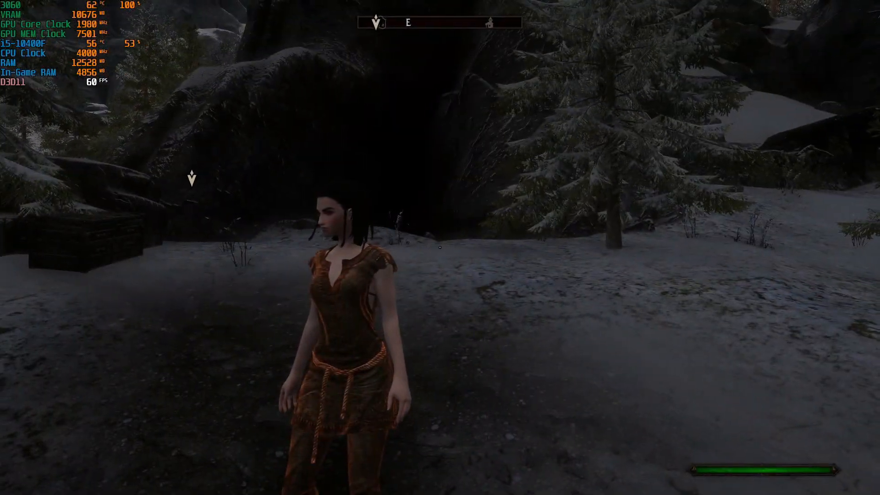
key(w)
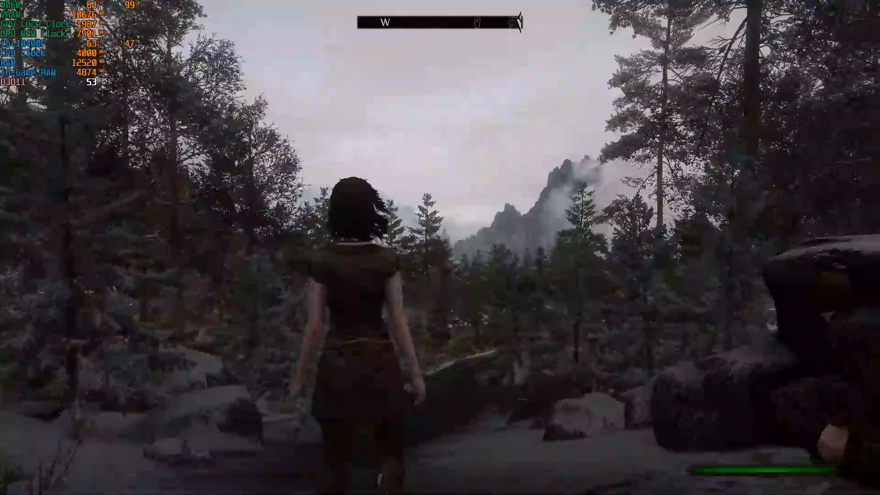
scroll(440, 248, down, 3)
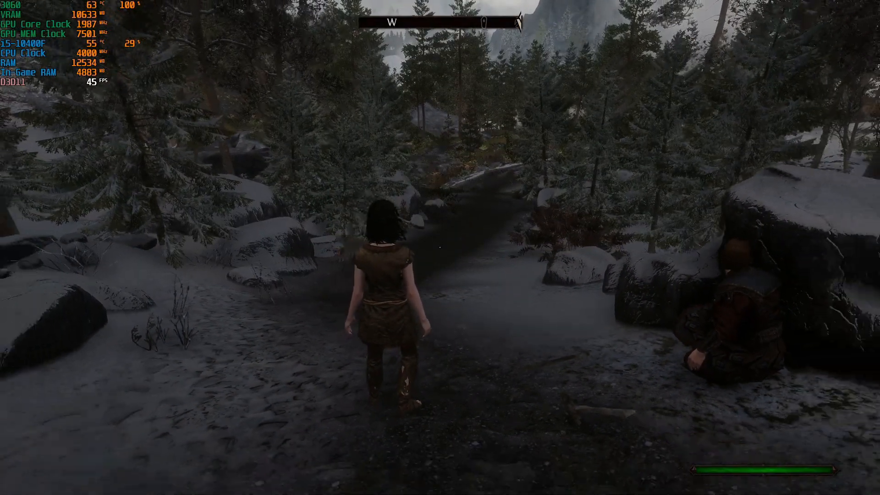
key(d)
key(a)
key(s)
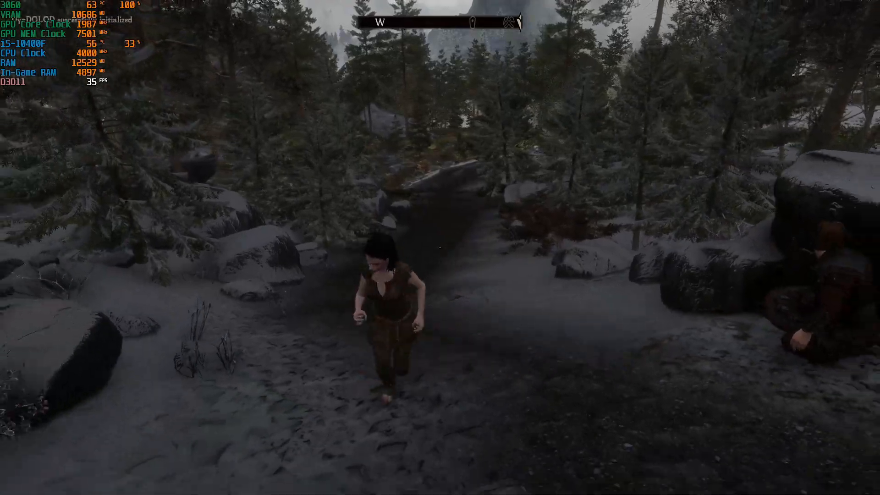
key(d)
key(w)
key(a)
key(s)
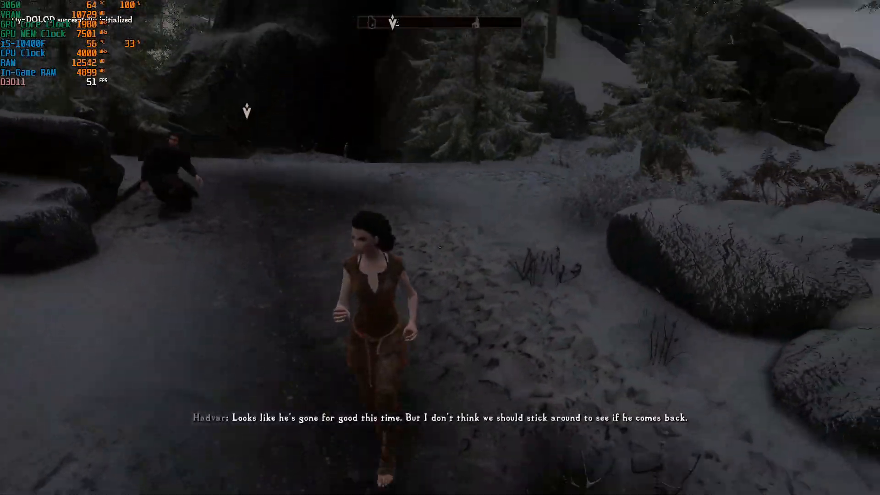
key(a)
key(w)
Sprint down the dark forest path and turn back to face up it.
key(w)
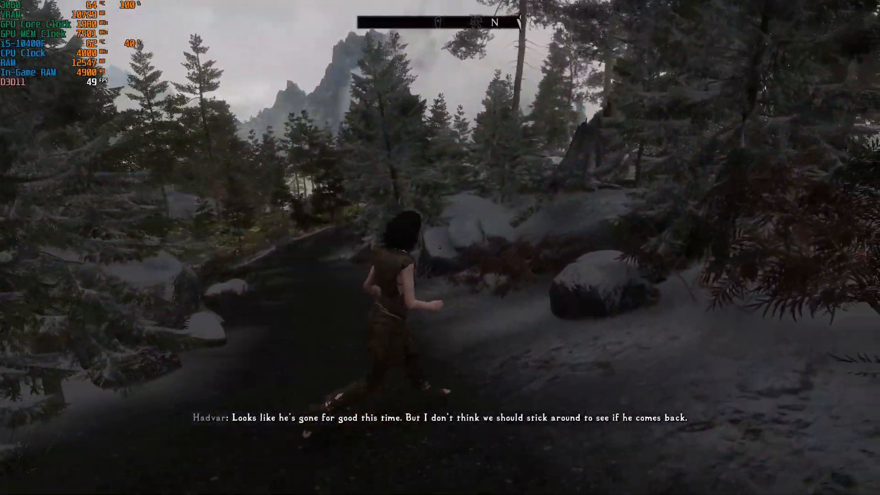
key(alt)
key(w)
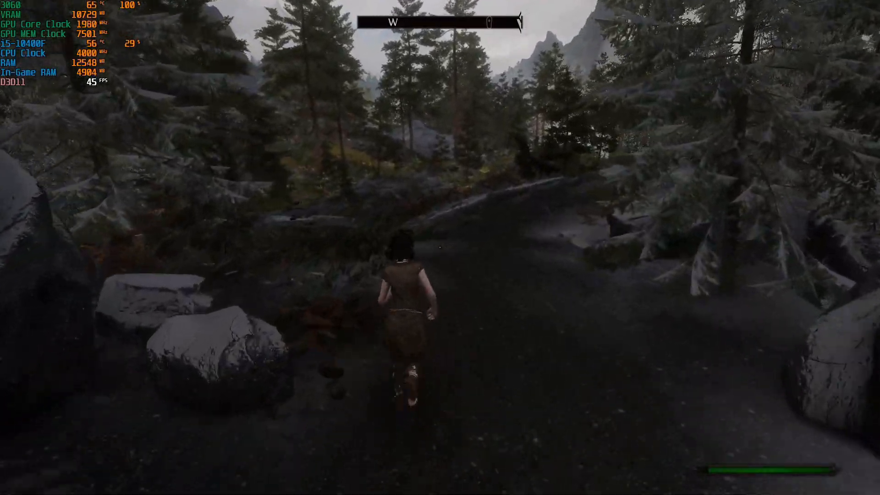
key(w)
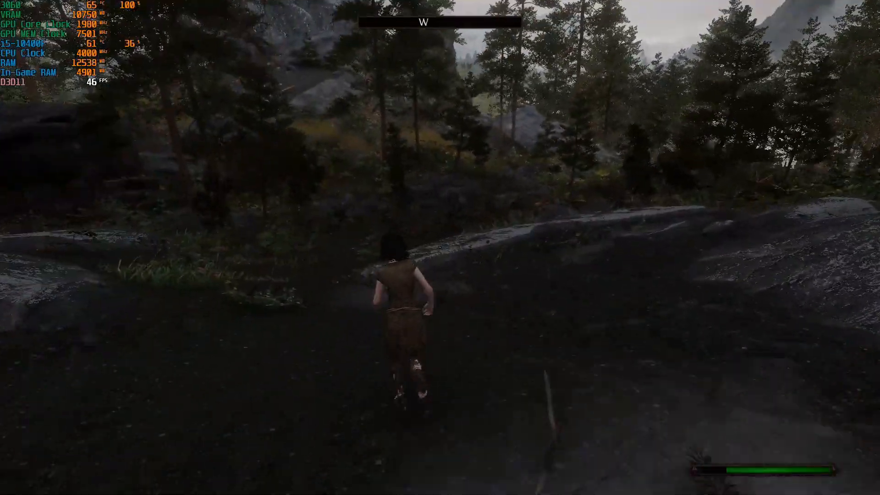
key(w)
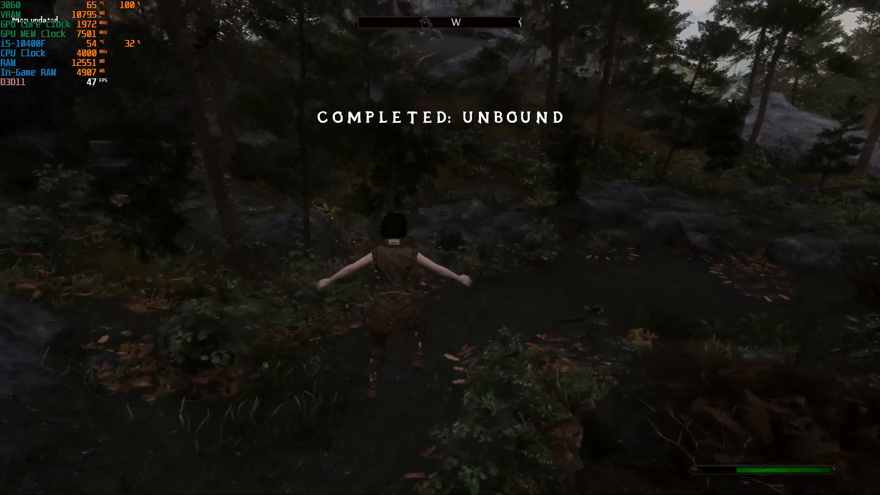
key(w)
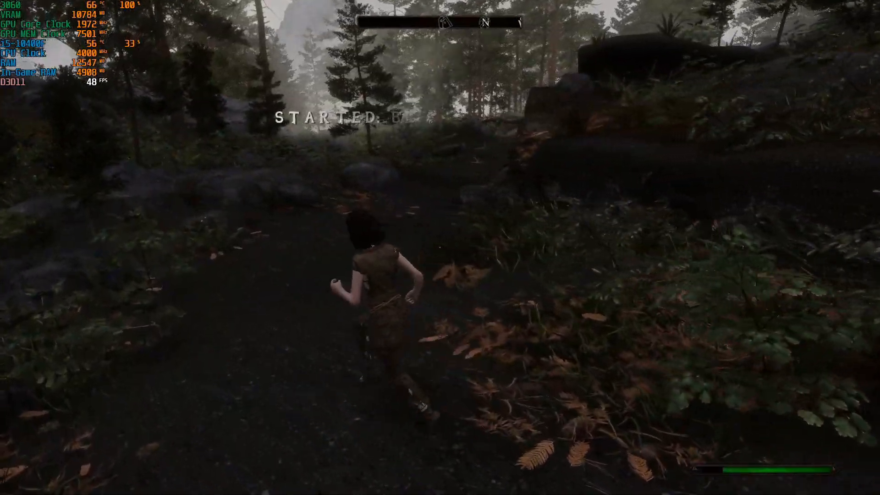
key(w)
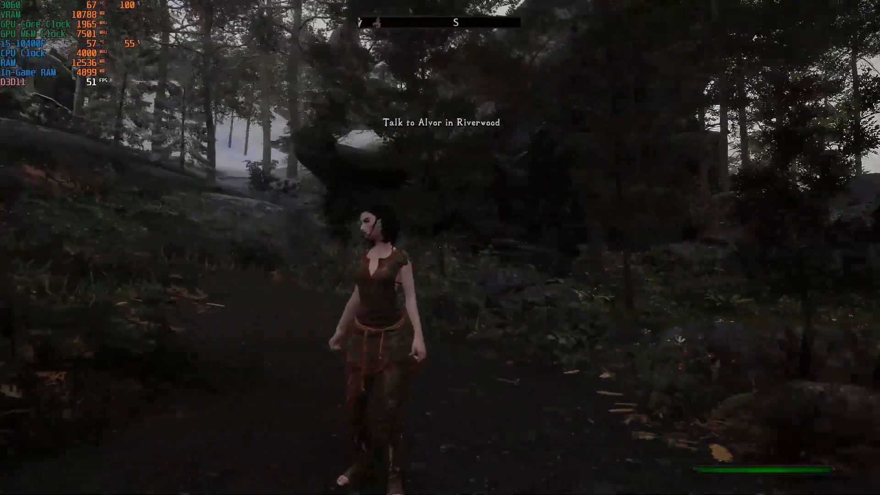
key(w)
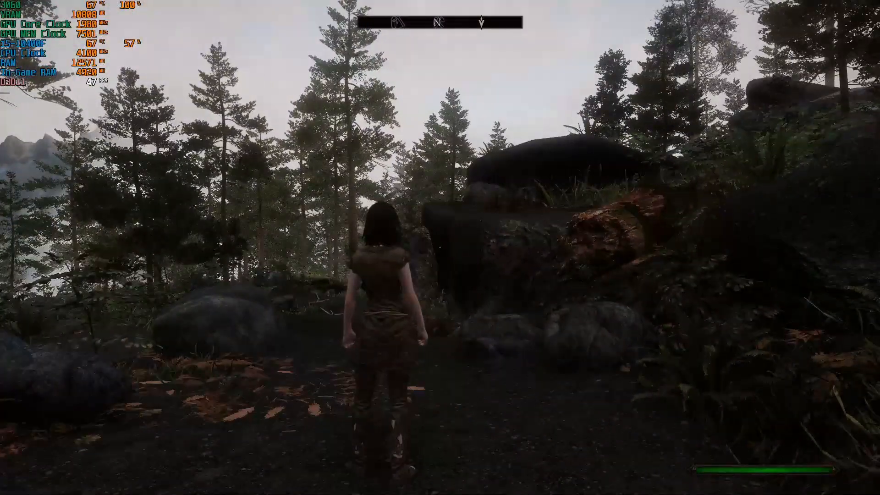
key(w)
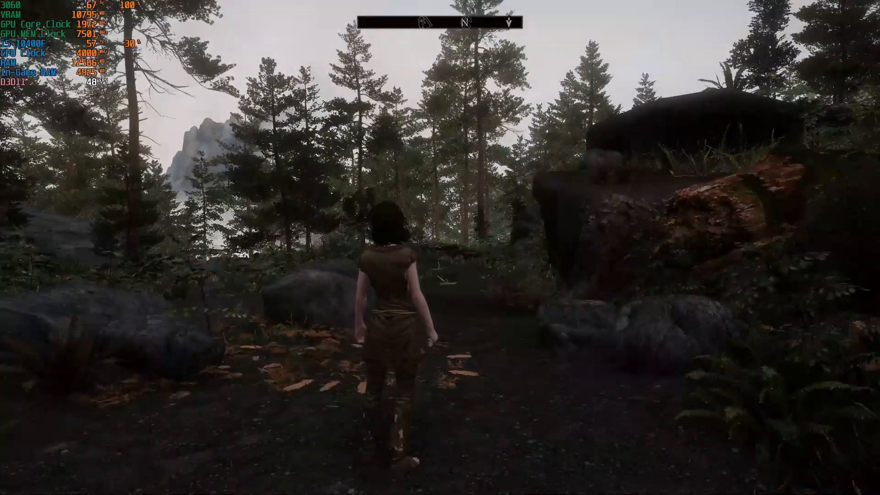
key(d)
key(s)
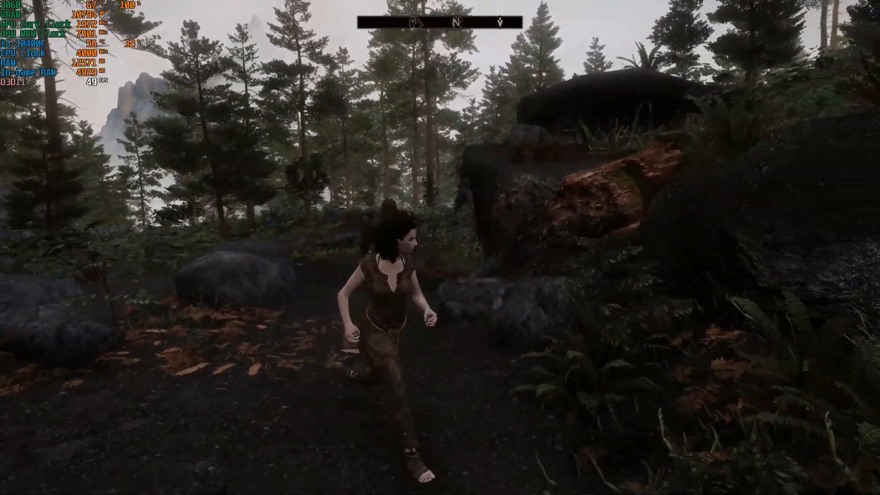
key(a)
key(w)
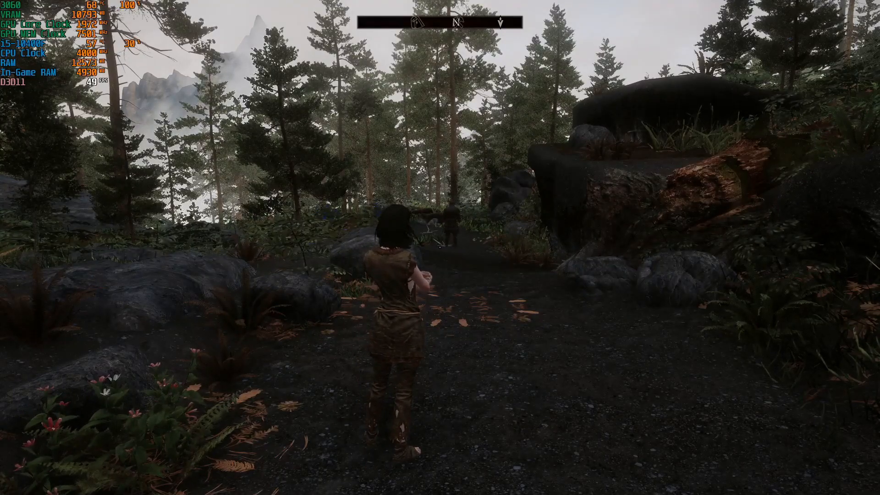
key(d)
key(s)
key(a)
key(w)
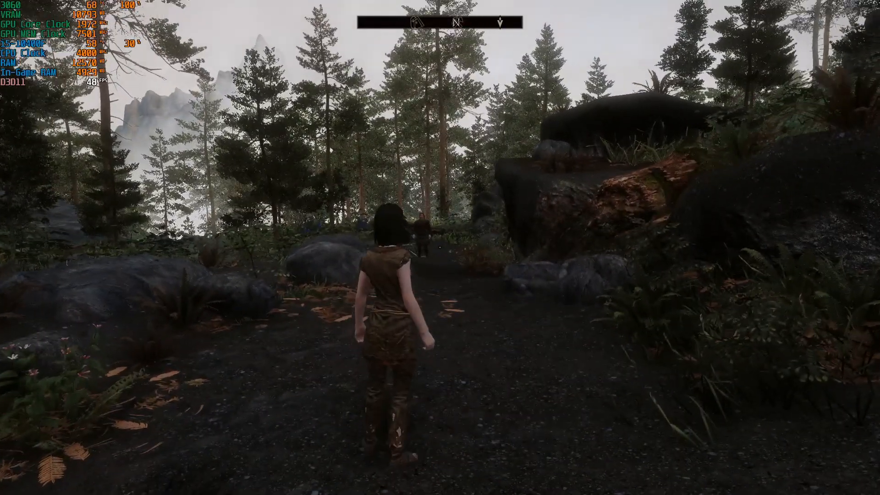
Save the game from the Journal's System page.
key(Escape)
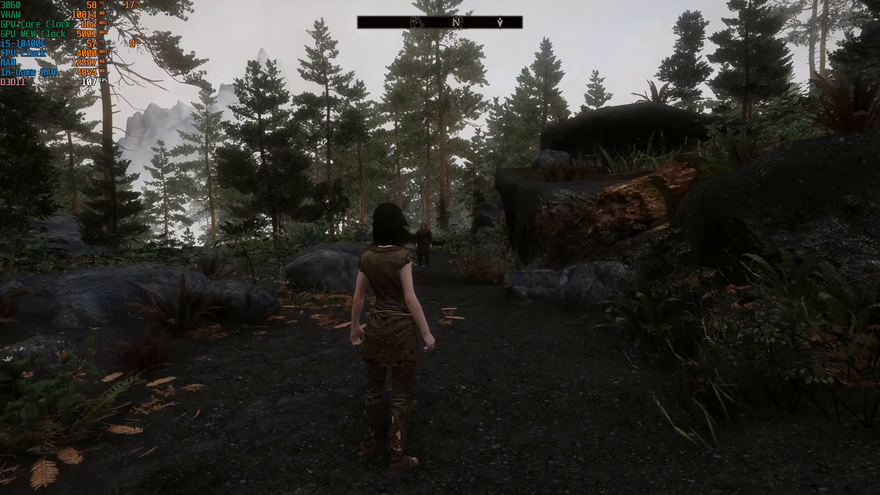
key(d)
key(w)
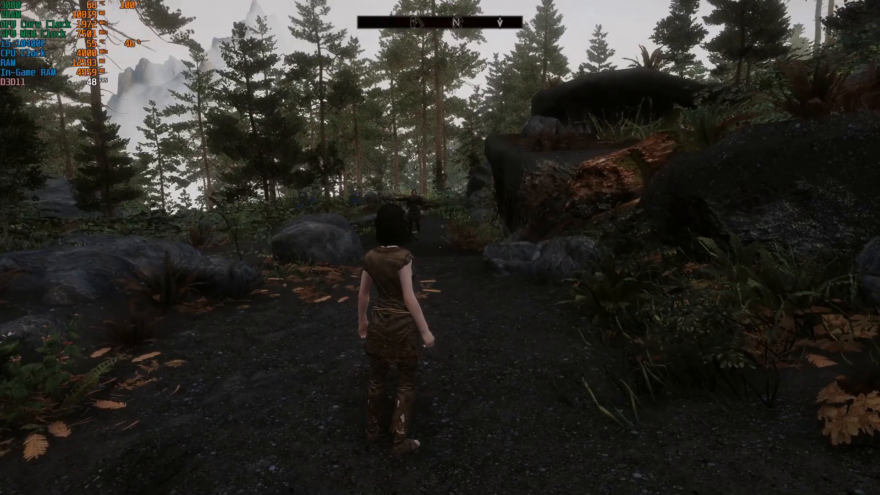
Quit the game with the qqq console command.
key(grave)
text(qqq)
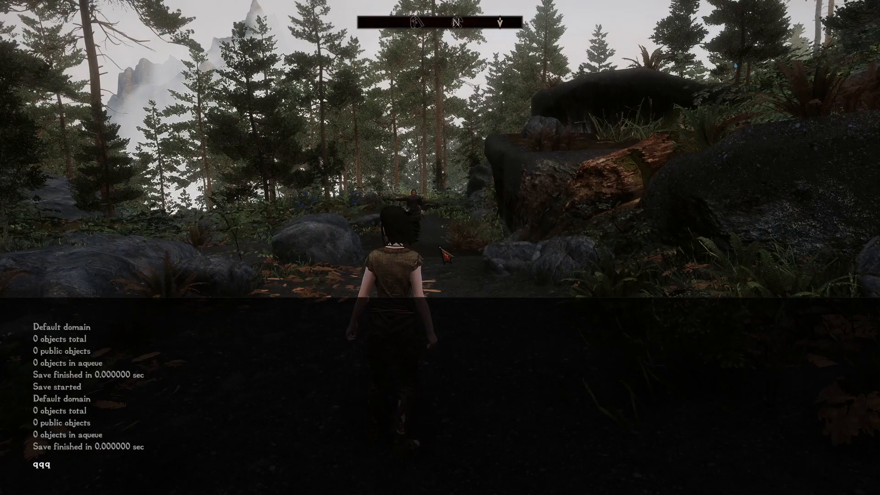
key(Return)
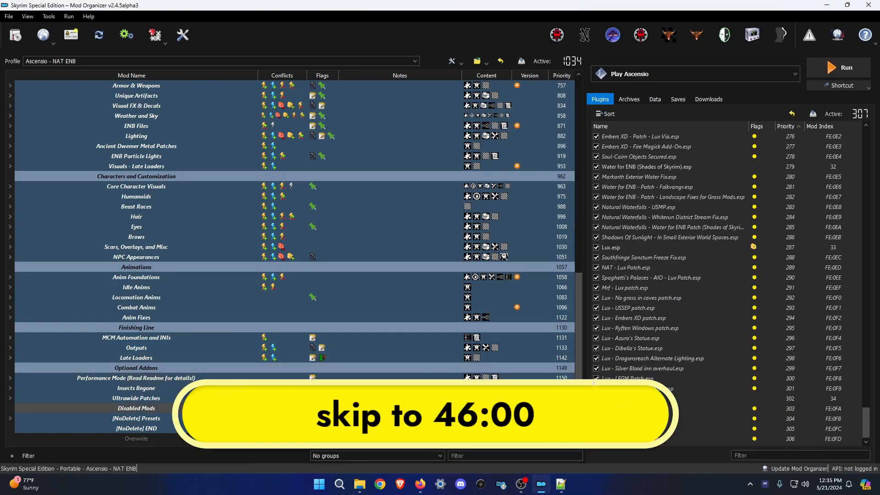
Create a VRAMr separator above Presets and move the VRAMr mod under it.
click(561, 484)
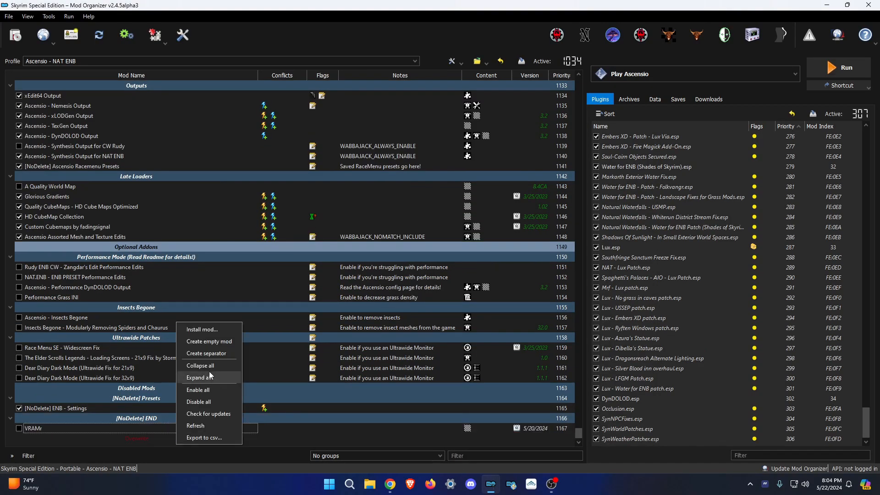
click(206, 353)
key(F2)
text(Mod)
right_click(188, 439)
click(218, 348)
text(VRAMr)
key(Return)
drag(144, 427, 158, 385)
drag(46, 428, 155, 393)
Add a Sound separator below VRAMr and disable the ENB - Settings mod.
right_click(133, 441)
click(163, 350)
text(Sound)
key(Return)
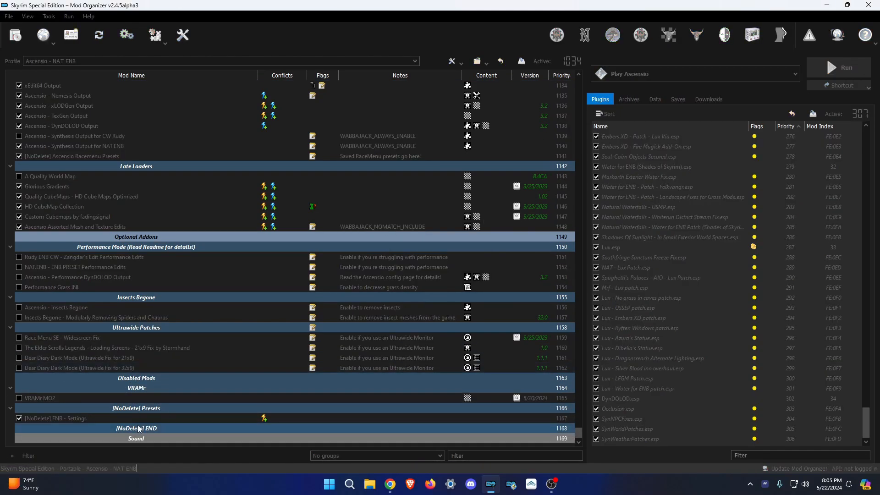
drag(140, 438, 151, 404)
click(19, 419)
scroll(155, 398, up, 1)
Install the Deathrattle and Yggdrasil Music and SoundFX sound mods from archives.
click(23, 37)
double_click(192, 110)
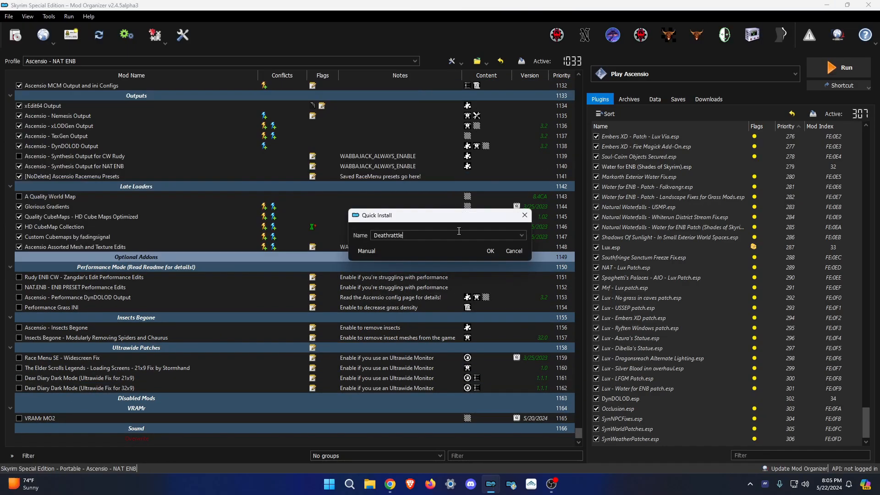
click(491, 252)
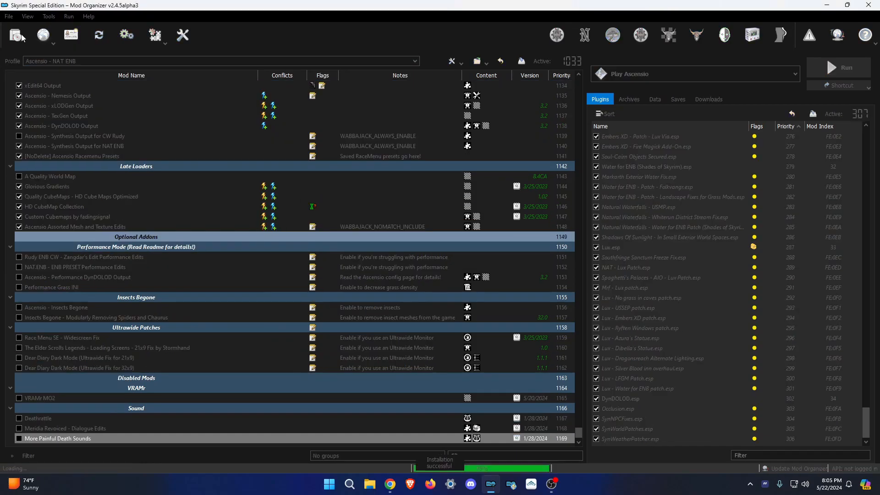
click(23, 37)
double_click(202, 131)
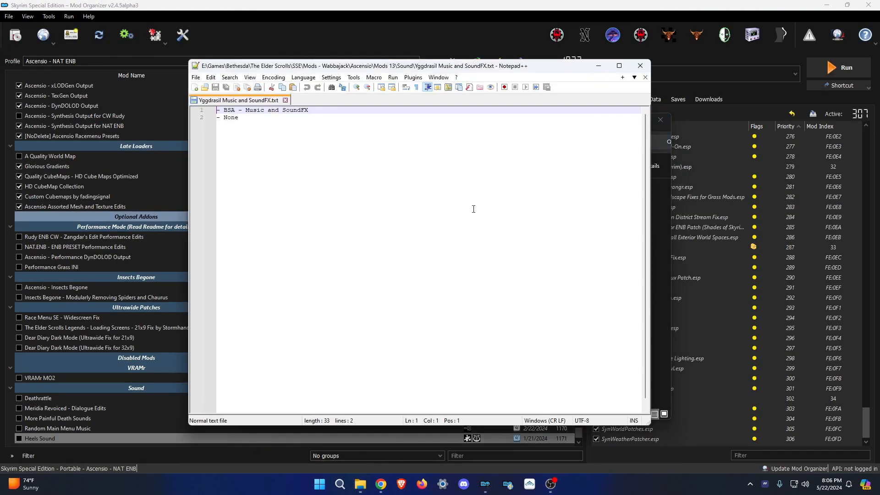
key(alt+F4)
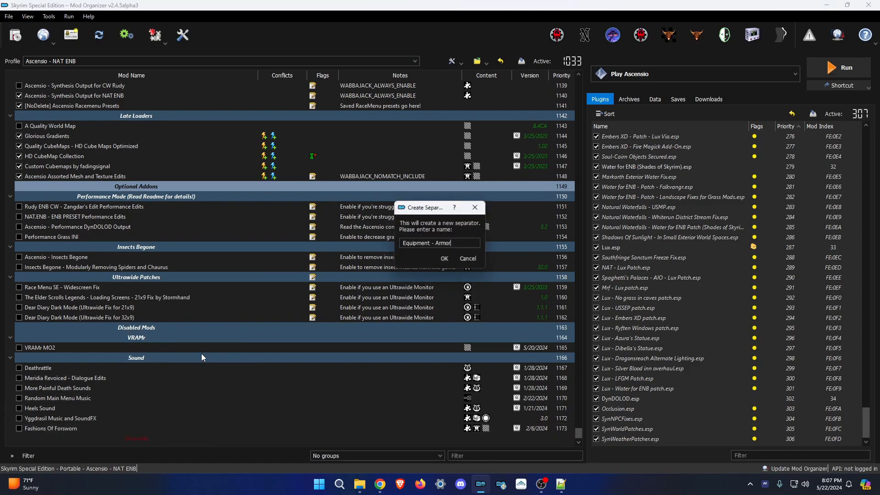
Add the Equipment - Armor separator and install Fashions Of The Huntsmen under it.
key(Return)
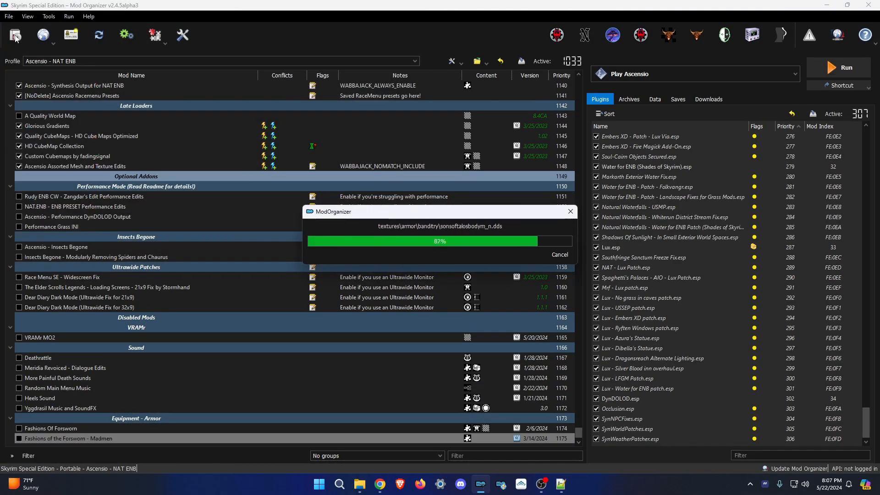
click(16, 39)
double_click(263, 220)
key(Return)
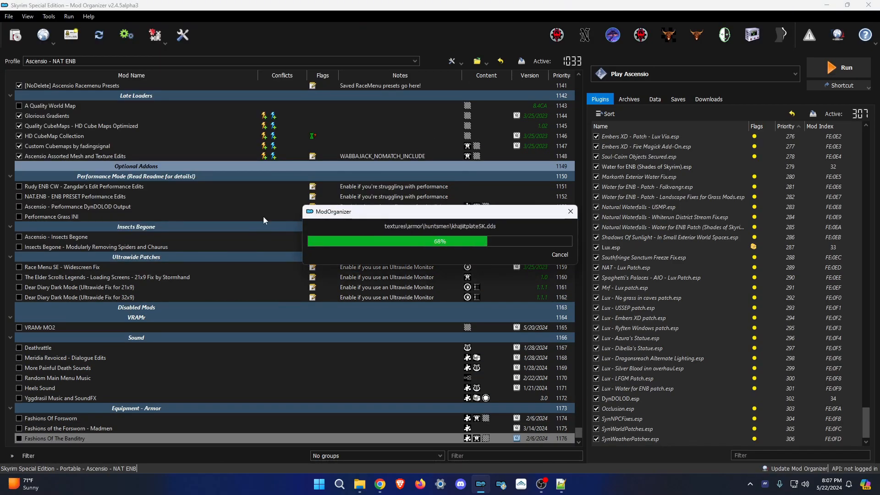
drag(0, 175, 0, 183)
scroll(553, 245, up, 4)
scroll(553, 245, down, 4)
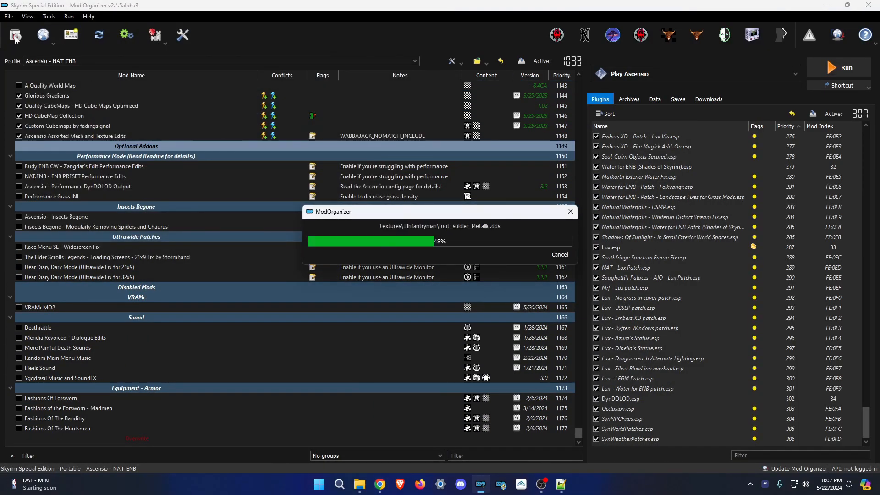
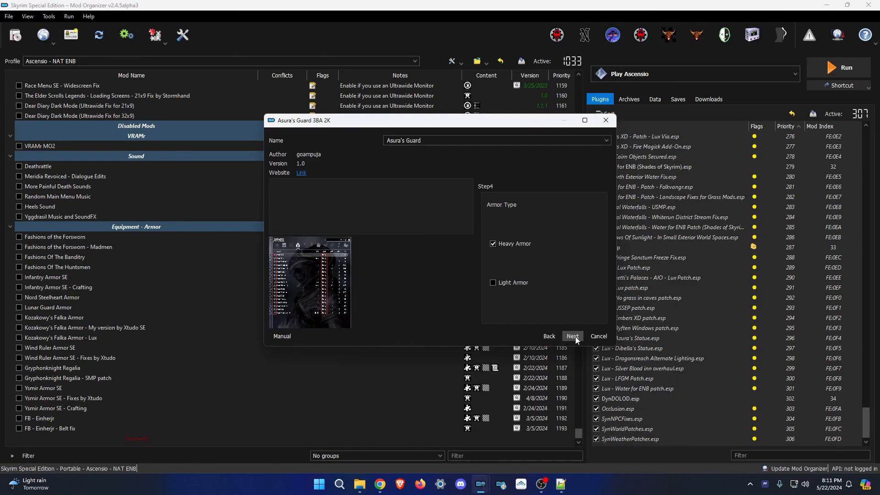
Install Asura's Guard through its FOMOD installer, choosing the Transparent texture options.
click(576, 337)
click(576, 338)
click(577, 337)
click(577, 337)
click(577, 337)
click(576, 337)
click(575, 337)
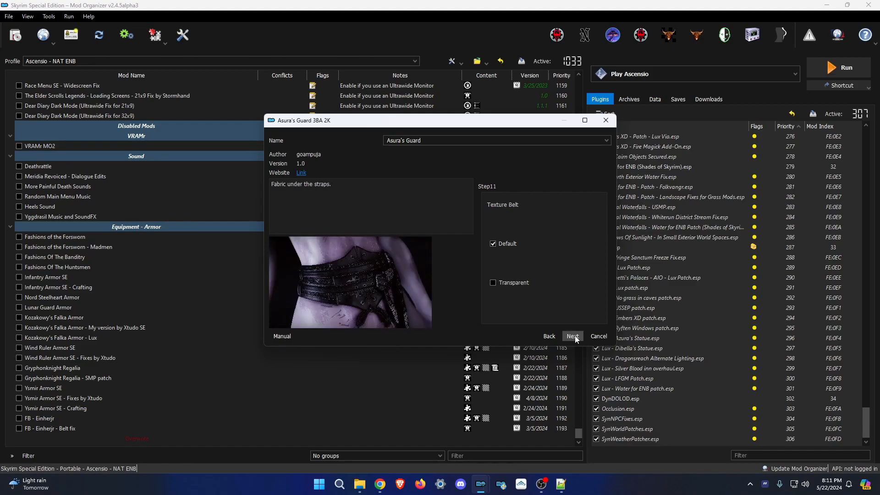
click(577, 339)
click(529, 278)
click(573, 337)
click(513, 262)
click(574, 337)
click(572, 336)
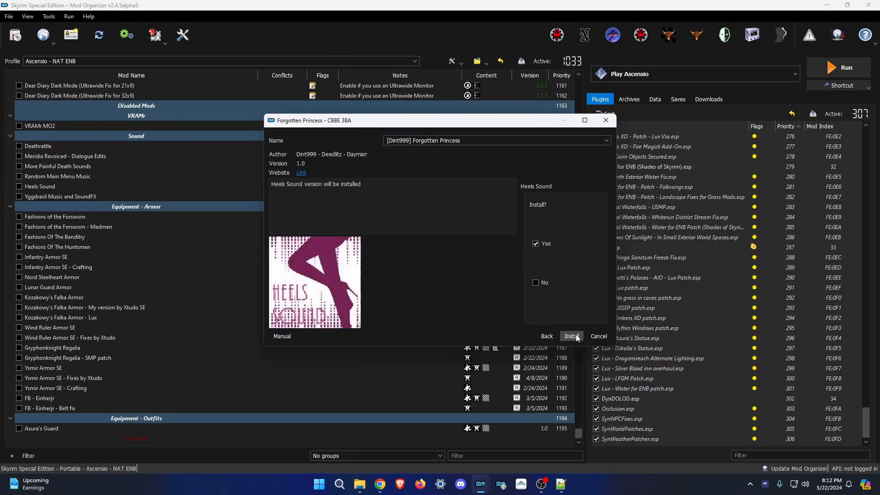
Install Forgotten Princess and Dark Elf Blader with Heels Sound, then DX Dark Knight Armor + Shield CBBE.
click(572, 336)
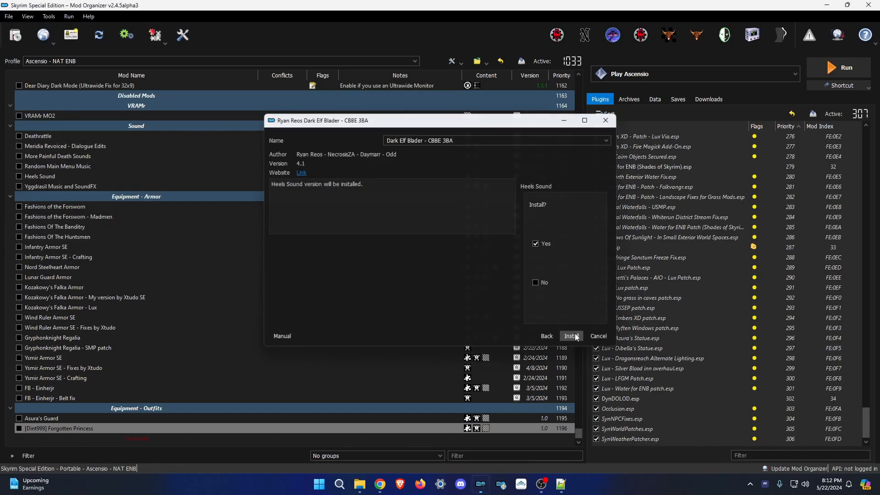
click(575, 336)
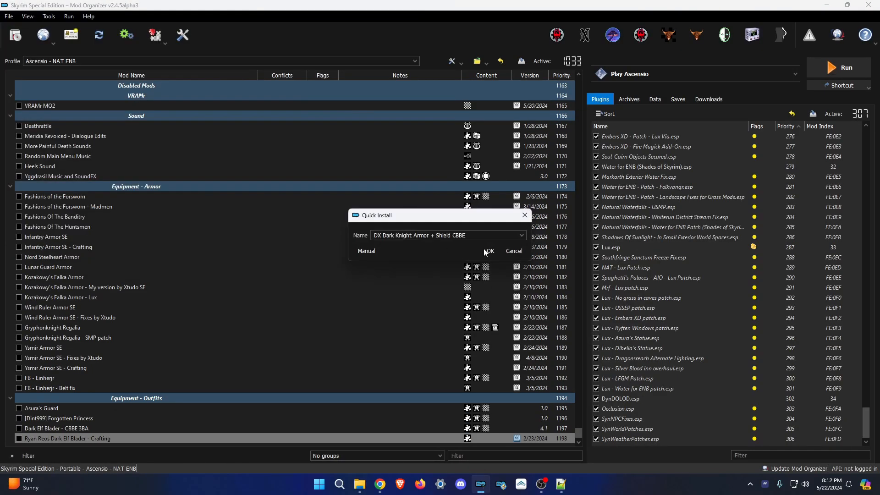
click(490, 250)
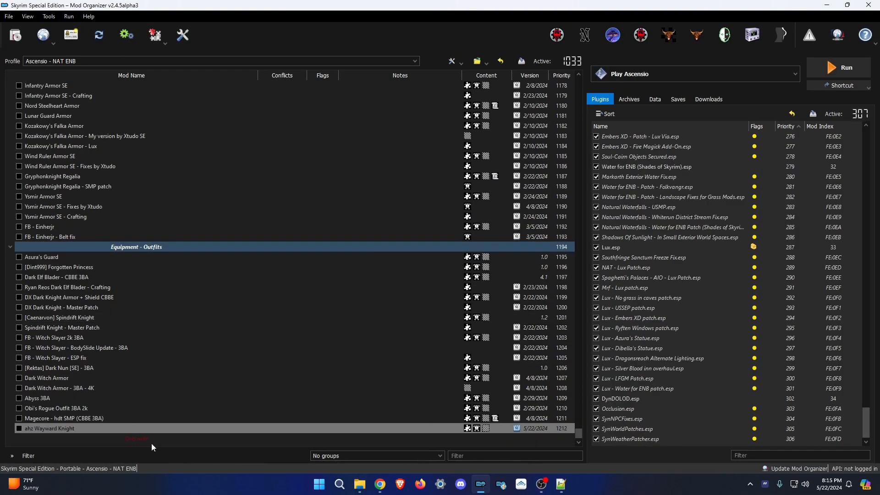
Prefix Forsworn - Madmen, Fashions of the Banditry and the next armor mod with [NoDelete].
scroll(150, 442, up, 8)
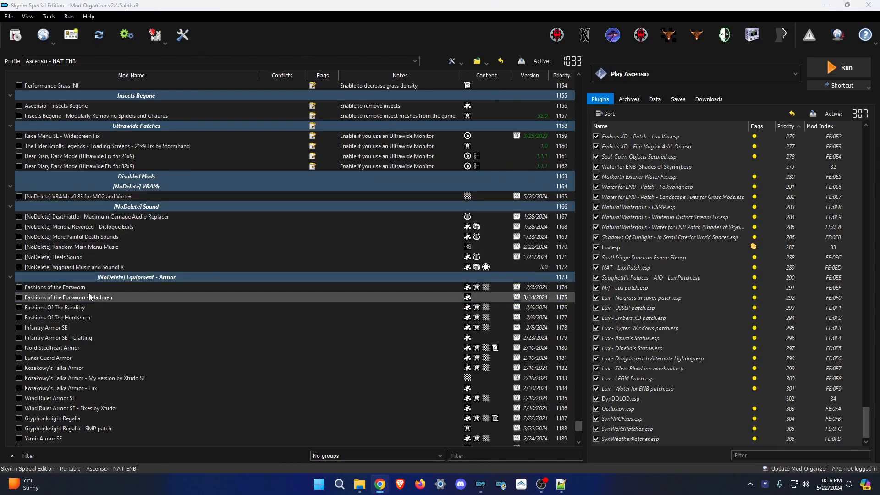
scroll(156, 299, down, 3)
click(138, 207)
key(F2)
text([NoDelete] Fashions of the Forsworn - Madmen)
key(Return)
click(138, 217)
key(F2)
text([NoDelete] Fashions of the Banditry)
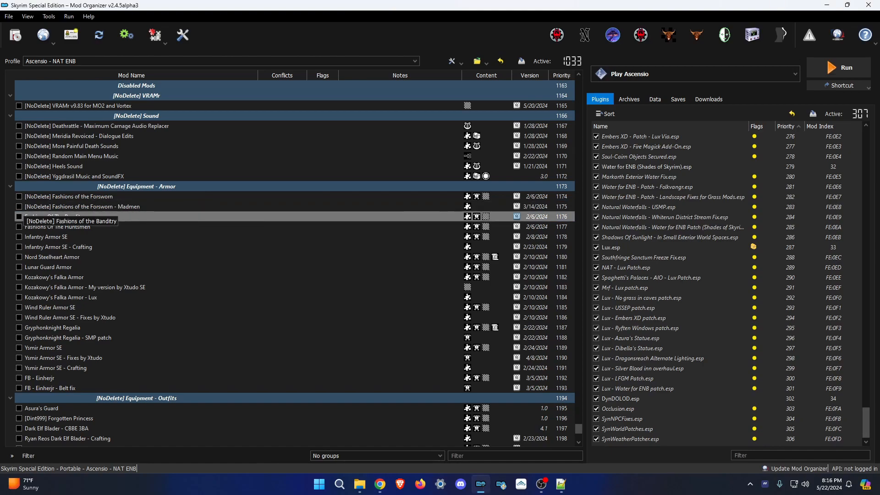
key(Return)
click(137, 237)
key(F2)
key(Home)
text([NoDelete])
key(Return)
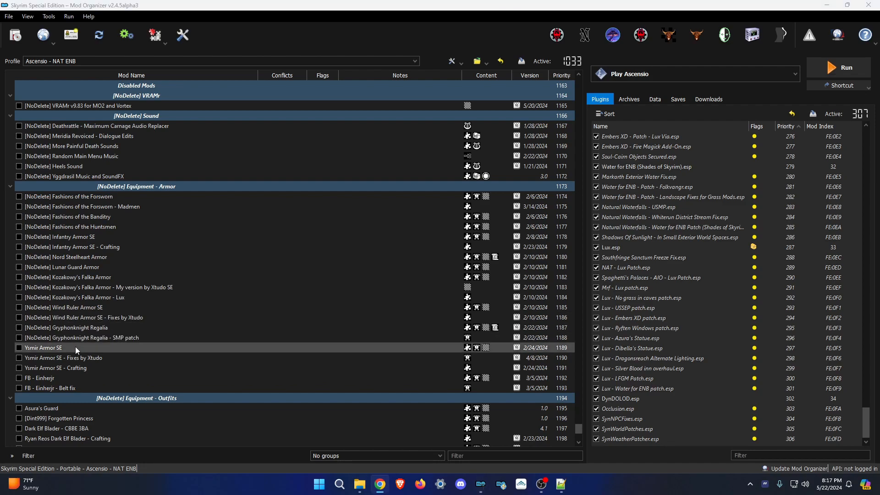
key(Return)
Rename Asura's Guard, Forgotten Princess and '[NoDelete] Dark Elf Blader - 3BA - Crafting' with [NoDelete] and 3BA tags.
scroll(214, 406, down, 5)
click(189, 258)
key(F2)
text([NoDelete])
text(- 3BA)
key(Return)
click(189, 267)
key(Return)
click(188, 287)
key(F2)
text([NoDelete] Dark Elf Blader - 3BA - Crafting)
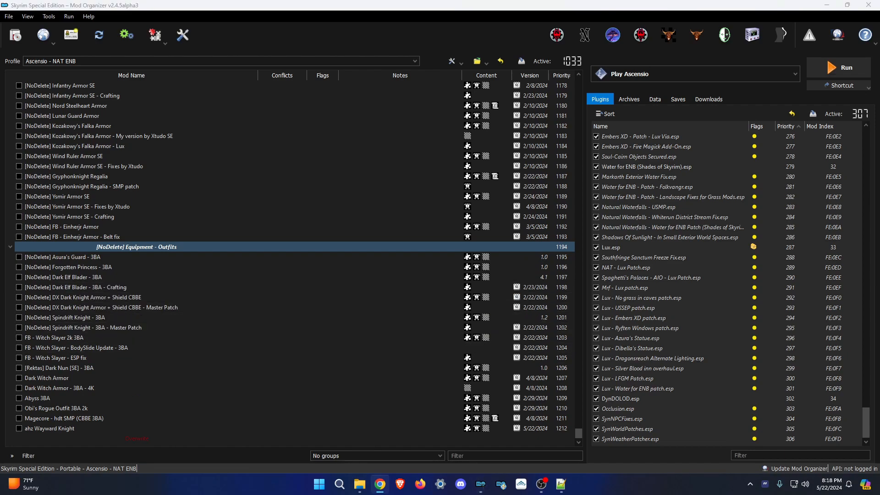
key(Return)
Rename the Witch Slayer mods to '[NoDelete] FB - Witch Slayer - 3BA - BodySlide Update' and '- Fix'.
click(201, 348)
key(F2)
text([NoDelete] FB - Witch Slayer - 3BA - BodySlide Update)
key(Return)
click(201, 358)
key(F2)
text([NoDelete] FB - Witch Slayer - 3BA - Fix)
key(Return)
Rename Dark Witch Armor to '[NoDelete] Dark Witch Armor - 3BA' and begin renaming ahz Wayward Knight.
click(97, 379)
key(F2)
text([NoDelete] Dark Witch Armor - 3BA)
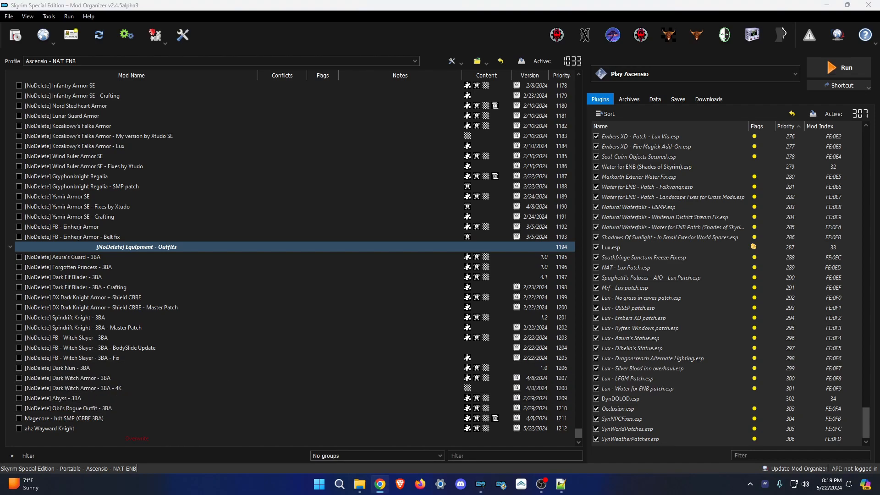
key(Return)
click(259, 428)
key(F2)
Name the mod '[NoDelete] ahz Wayward Knight - 3BA', then install My Exquisite Body under a new 'Equipment - Bodyslide' separator.
text([NoDelete] ahz Wayward Knight - 3BA)
key(Return)
click(16, 35)
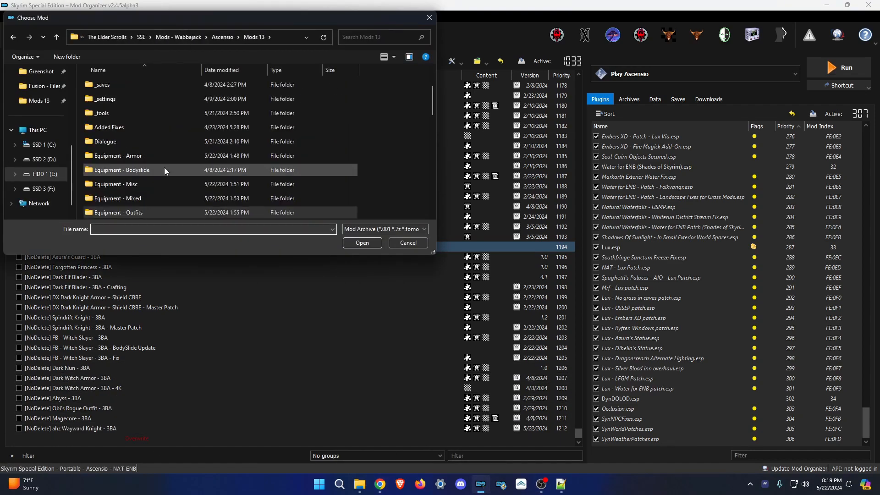
double_click(167, 170)
double_click(138, 95)
click(509, 251)
text(Equipment - Bodyslide)
key(Return)
drag(215, 438, 215, 424)
Install the Fashions Of Forsworn, Huntsmen/Banditry and Nord Steelheart bodyslide archives.
click(15, 36)
double_click(172, 115)
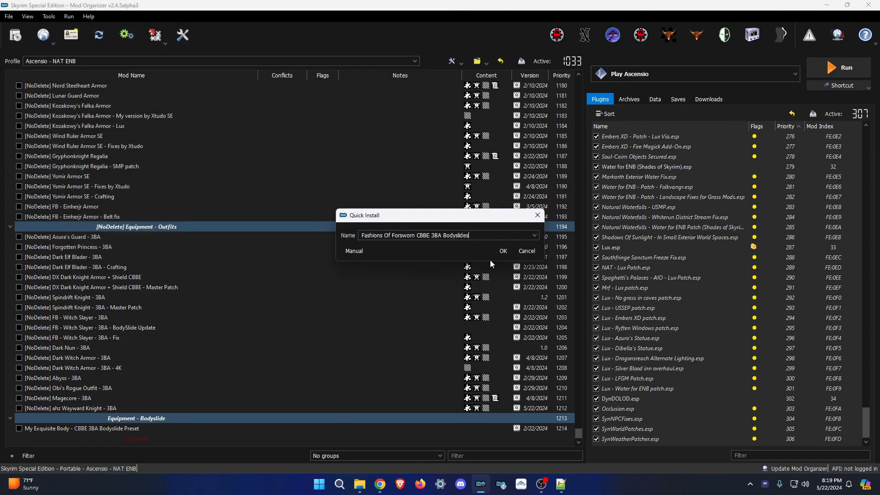
click(505, 252)
click(16, 36)
double_click(174, 127)
click(506, 251)
click(17, 39)
click(17, 37)
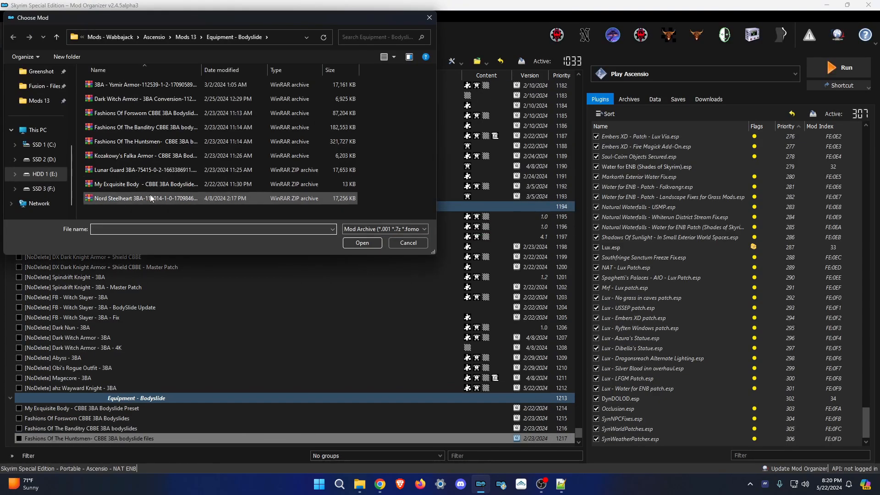
double_click(150, 196)
click(506, 252)
Install the Lunar Guard, Kozakowy's Falka and Dark Witch bodyslide archives.
click(11, 41)
double_click(151, 168)
click(506, 252)
click(16, 38)
double_click(151, 155)
click(507, 252)
click(15, 38)
double_click(138, 97)
click(507, 252)
click(15, 38)
Install Ysmir bodyslide as '[NoDelete] Ysmir Armor SE - 3BA Bodyslide' and rename the separator '[NoDelete] Equipment - Bodyslide'.
double_click(119, 85)
click(507, 252)
click(70, 330)
key(Return)
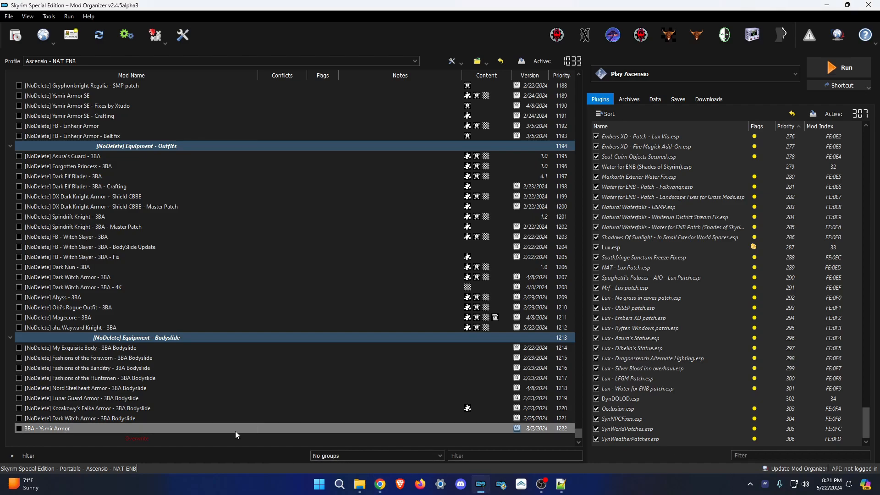
text([NoDelete] Ysmir Armor SE - 3BA Bodyslide)
key(Return)
click(16, 37)
Install Simple Dual Sheath from Equipment - Misc under a new 'Equipment - Misc' separator.
double_click(166, 142)
double_click(163, 130)
click(506, 252)
text(Equipment - Misc)
drag(115, 432, 137, 414)
Install Collision Reset + MCM, Skeleton Rotation Fix, Skyrim Outfit System and Beast Race Disabler.
click(16, 37)
double_click(183, 114)
click(491, 251)
click(15, 37)
double_click(156, 85)
click(491, 251)
click(16, 37)
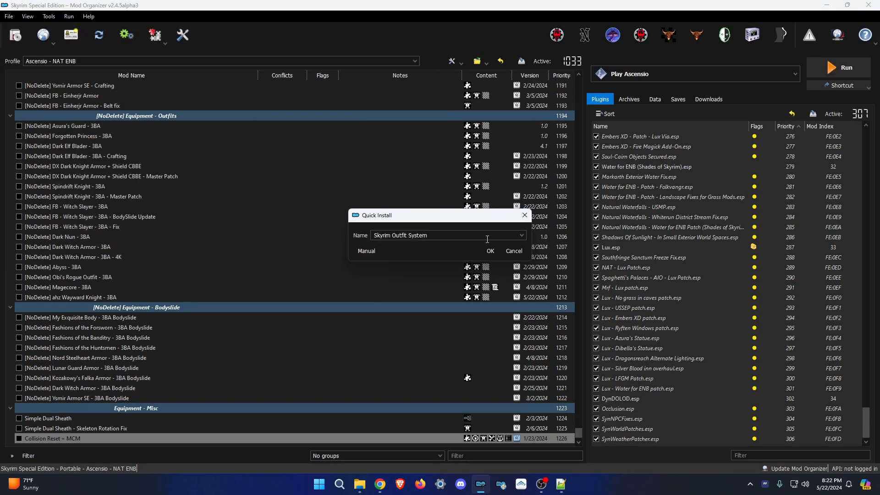
click(490, 252)
click(16, 37)
double_click(165, 101)
click(513, 251)
Rename the Beast Race Disabler mod to '[NoDelete] Skyrim Outfit System - Beast Race Disabler'.
click(80, 389)
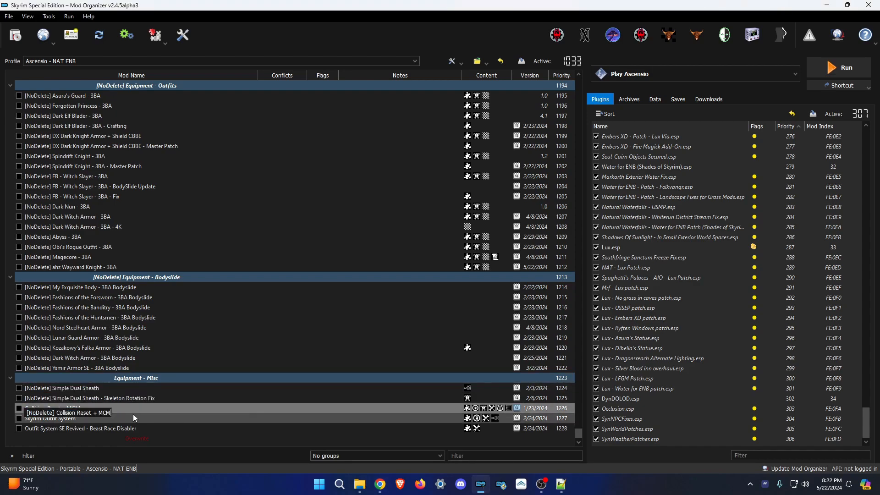
key(Return)
click(80, 429)
key(F2)
text([NoDelete] Skyrim Outfit System - Beast Race Disabler)
Install Animated Armoury - Tweaked under a new 'Equipment - Weapons' separator.
click(15, 36)
double_click(149, 213)
double_click(142, 169)
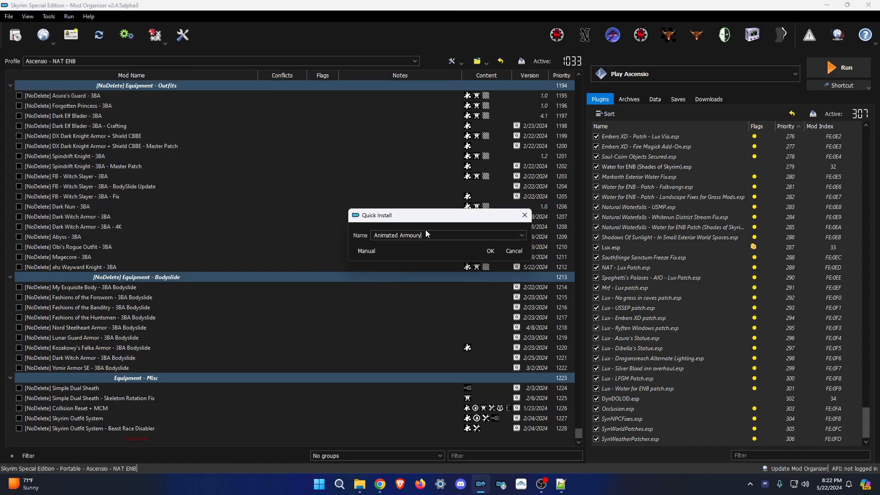
click(491, 251)
text(Equipment - Weapons)
drag(137, 429, 137, 415)
Install Spear Mechanic SE, its patch and the Animated Armoury crafting archive.
click(15, 36)
click(462, 264)
click(15, 36)
click(462, 264)
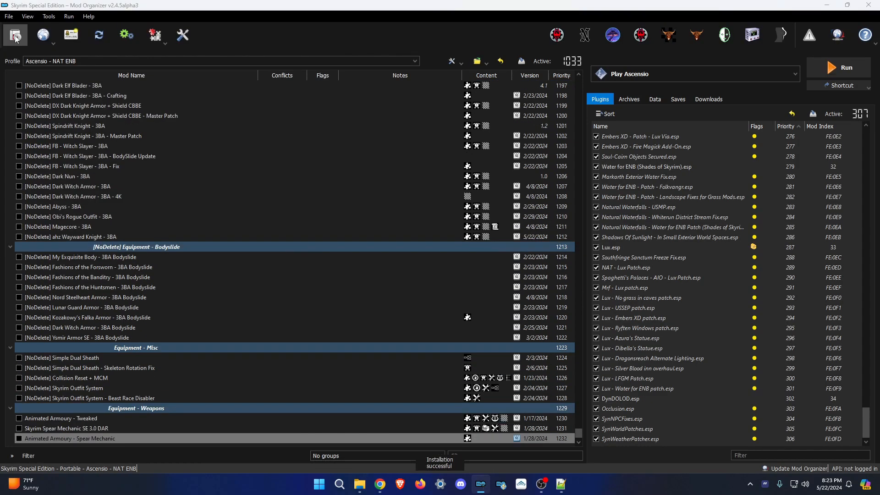
click(16, 36)
click(462, 264)
Install the Cosmo-War Scythe and its crafting archive.
click(16, 35)
double_click(169, 169)
click(462, 264)
click(16, 35)
double_click(169, 156)
click(462, 264)
click(15, 35)
Install Twinblades of Skyrim, its crafting archive and the short spear archive.
scroll(196, 193, down, 4)
double_click(170, 170)
click(490, 250)
click(16, 36)
double_click(170, 157)
click(489, 250)
click(16, 35)
double_click(156, 198)
click(489, 250)
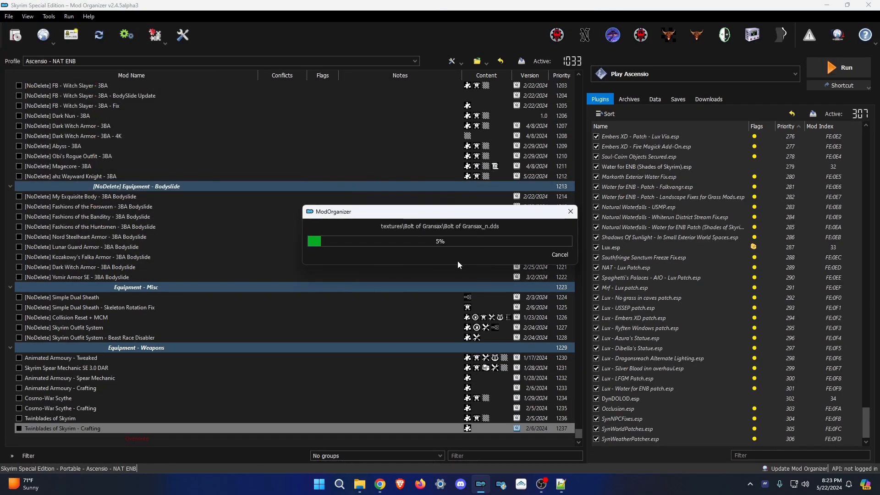
Install the Elden Ring Spear crafting, Elden Ring Twinblade and Twinblade crafting archives.
click(16, 36)
scroll(173, 157, down, 4)
double_click(158, 87)
click(460, 262)
click(16, 36)
scroll(165, 170, down, 4)
double_click(161, 142)
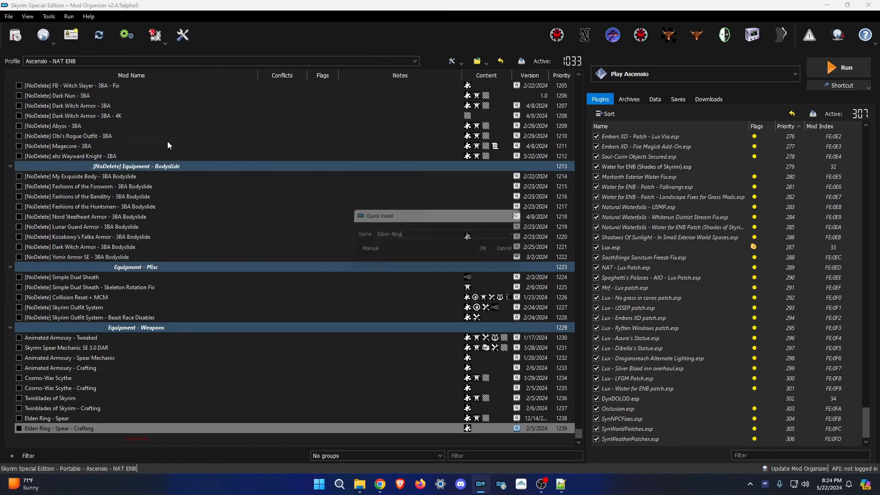
click(459, 262)
click(15, 35)
double_click(159, 142)
click(490, 251)
click(15, 35)
Install the Elden Ring Heavy Rapier and Curved Greatswords archives with their crafting archives.
double_click(159, 197)
click(489, 250)
click(15, 36)
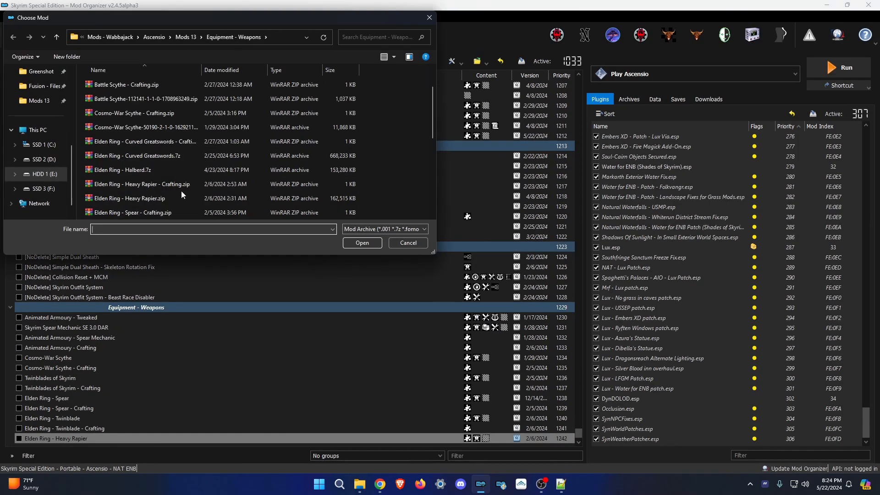
double_click(159, 184)
double_click(160, 199)
click(443, 249)
click(16, 36)
double_click(159, 185)
click(443, 249)
click(16, 36)
Install the Elden Ring Halberd through its installer wizard.
double_click(158, 142)
click(443, 248)
click(360, 484)
click(360, 484)
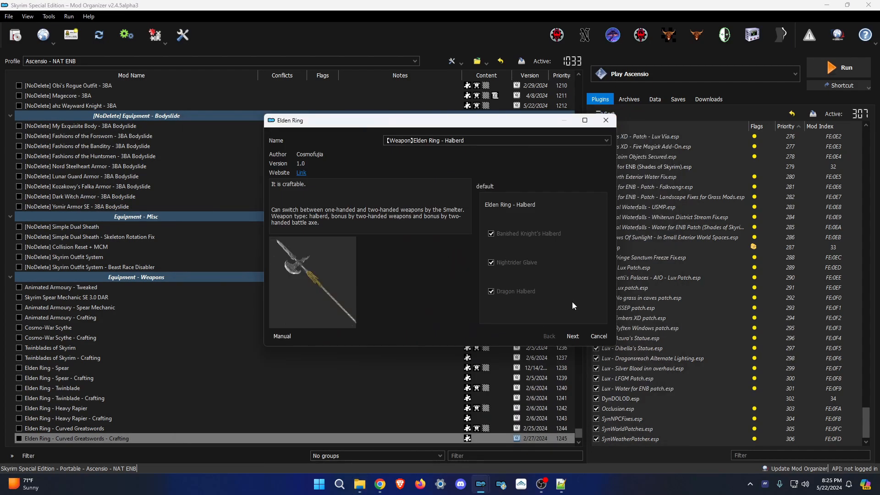
click(572, 336)
Install the Sky-Piercing Halberd (Azure Dragon Crescent Glaive), WeapTypeHalberd and Inquisition archives.
click(16, 36)
double_click(159, 199)
click(490, 251)
click(16, 36)
double_click(158, 212)
click(490, 251)
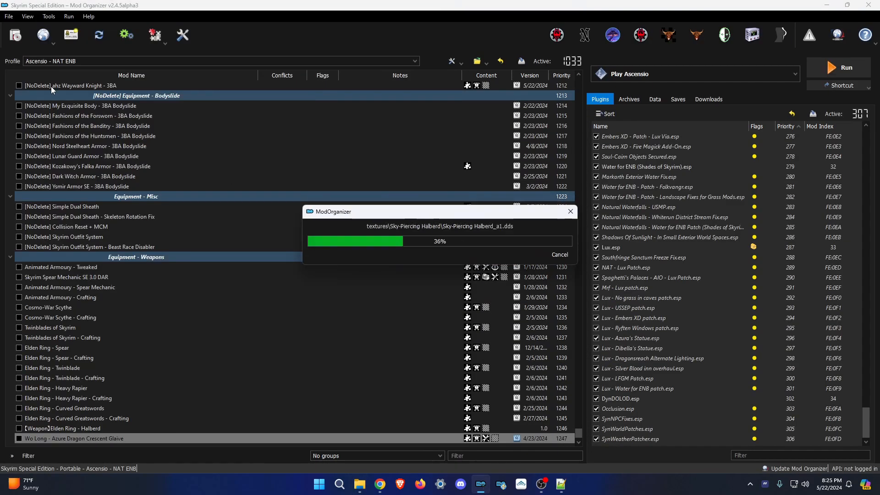
click(15, 36)
double_click(158, 185)
click(490, 251)
click(15, 36)
Install the Battle Scythe and Ultra Greatswords archives with their crafting archives.
double_click(158, 198)
click(360, 484)
click(613, 120)
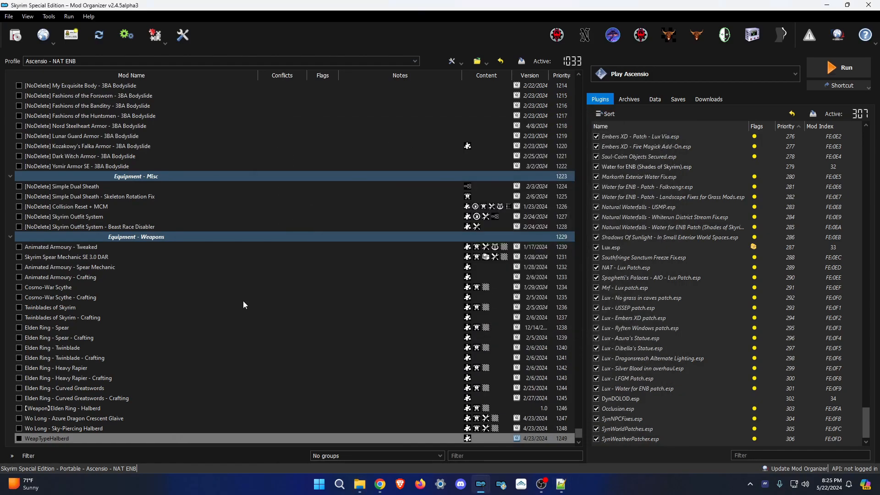
click(15, 36)
double_click(158, 184)
click(489, 250)
click(16, 36)
double_click(220, 142)
click(489, 251)
click(16, 36)
Install the Katana Crafting and KatanaCrafting - Keyword archives.
double_click(220, 142)
click(489, 250)
click(489, 250)
double_click(223, 136)
click(15, 36)
double_click(137, 169)
click(489, 250)
Prefix the Equipment - Weapons separator and the first weapon mods, through Animated Armoury - Crafting, with [NoDelete].
scroll(458, 308, down, 1)
click(58, 148)
key(F2)
click(92, 156)
text([NoDelete])
click(91, 166)
key(F2)
text([NoDelete])
click(92, 177)
key(F2)
text([NoDelete])
click(92, 186)
key(F2)
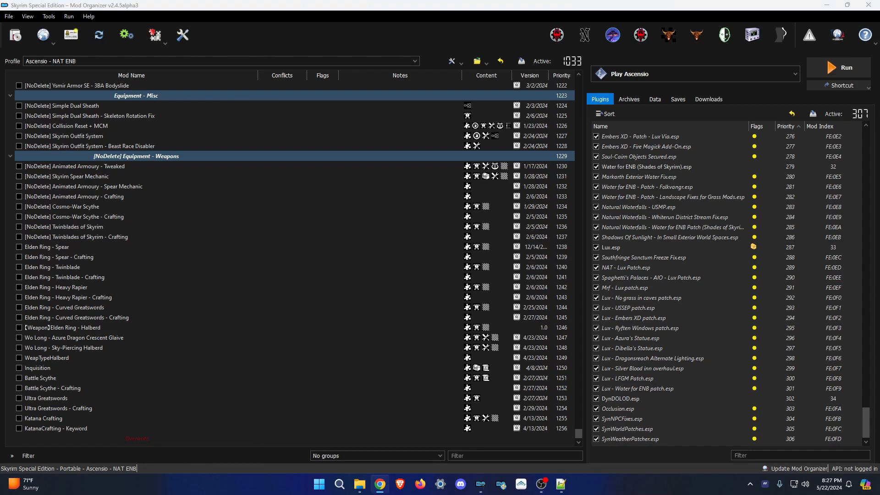
key(Return)
Prefix the remaining weapon mods, including Curved Greatswords and Elden Ring Halberd, with [NoDelete].
click(92, 257)
key(F2)
key(Home)
text([NoDelete])
key(Return)
click(115, 287)
key(F2)
text([NoDelete])
click(114, 298)
key(F2)
text([NoDelete])
click(115, 307)
key(F2)
key(Home)
text([NoDelete])
click(110, 327)
key(F2)
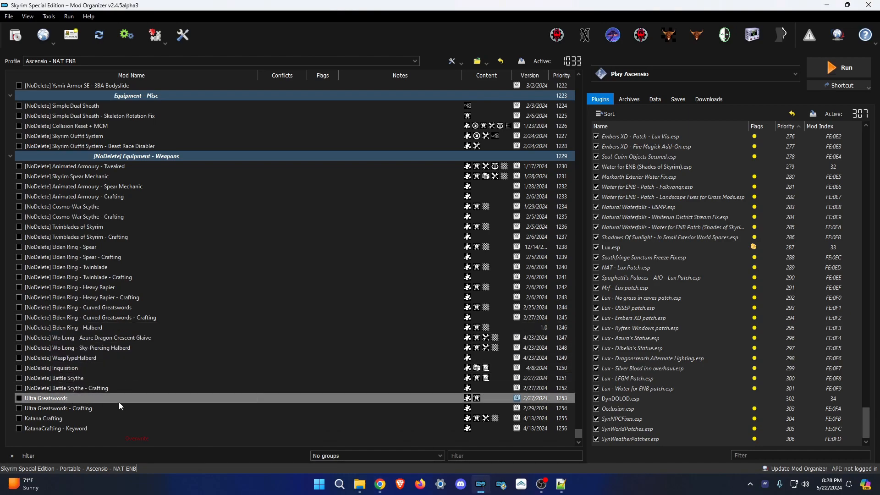
Create an Equipment - Mixed separator named after its archive folder, then open that folder.
scroll(235, 272, up, 1)
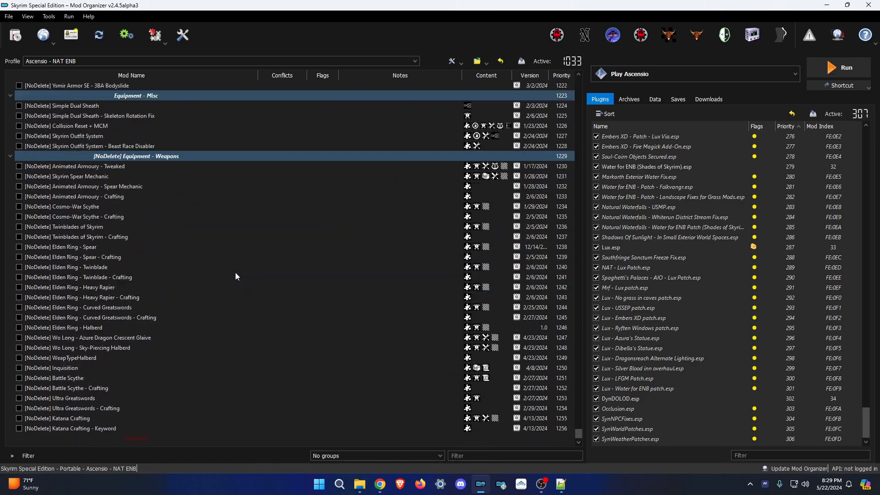
scroll(235, 272, down, 1)
click(360, 485)
scroll(316, 303, down, 2)
click(316, 302)
key(F2)
right_click(196, 442)
text(Equipment - Mixed)
key(ctrl+m)
double_click(170, 142)
Install the Abyssal Blade MCO 3 and Abyssal Blade crafting archives.
double_click(160, 99)
click(492, 251)
key(ctrl+m)
double_click(160, 85)
click(492, 251)
key(ctrl+m)
Install the Anchor MCO Animations v2 edit archive through its installer.
double_click(161, 156)
click(360, 484)
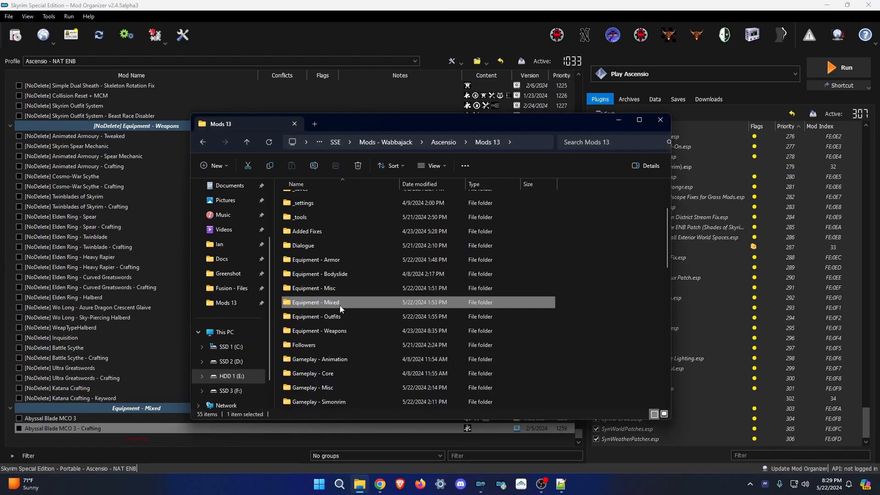
click(573, 336)
click(573, 336)
click(573, 337)
click(573, 337)
click(573, 336)
Delete the 33 unneeded weapon animation folders from the Anchor mod's _CustomConditions folder.
click(577, 337)
ctrl+double_click(193, 428)
double_click(316, 211)
double_click(316, 211)
double_click(317, 211)
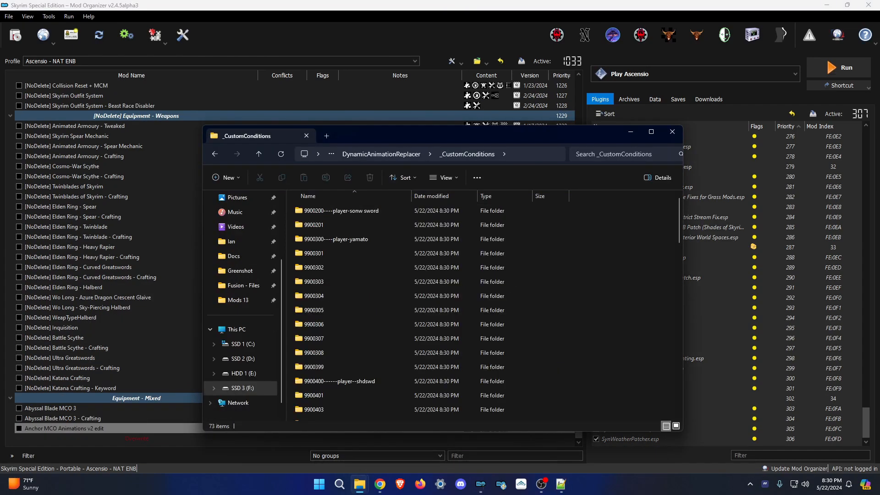
scroll(394, 275, down, 7)
drag(290, 224, 407, 312)
scroll(406, 312, down, 8)
scroll(389, 314, up, 11)
drag(289, 212, 399, 340)
scroll(400, 343, down, 12)
drag(290, 298, 334, 324)
scroll(330, 315, up, 1)
scroll(335, 324, up, 2)
drag(290, 229, 409, 386)
key(Delete)
Install the Anchor MCO crafting archive.
click(672, 131)
click(15, 35)
double_click(184, 142)
click(473, 233)
click(16, 35)
Install the Kingsglaive archive and the Kingsglaive moveset mod.
double_click(146, 199)
click(572, 335)
click(359, 484)
click(673, 122)
click(572, 335)
click(518, 290)
click(572, 336)
click(16, 35)
Install the Kingsglaive crafting archive and the Elden Ring Malenia mod.
double_click(151, 188)
click(473, 233)
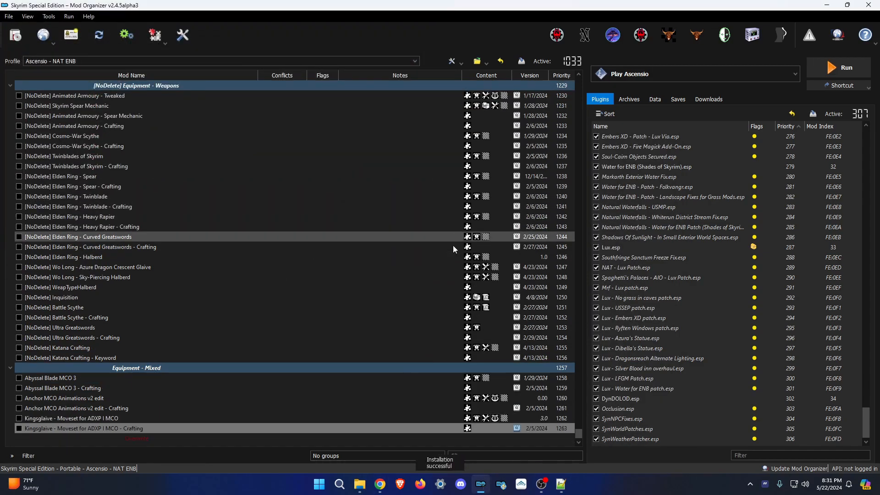
click(514, 235)
click(536, 249)
Install the ADXP WoLong LongSword mod and its crafting mod.
click(15, 36)
double_click(167, 129)
click(485, 249)
click(16, 35)
double_click(185, 118)
click(486, 249)
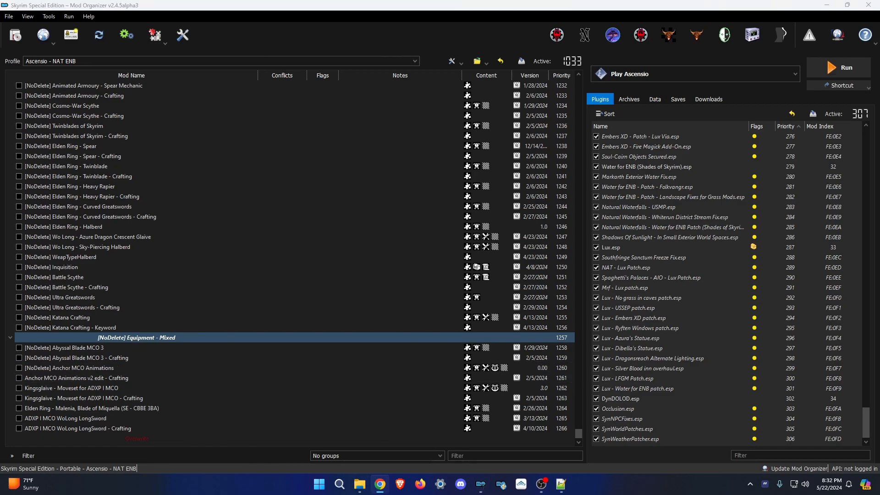
Prefix the Kingsglaive and WoLong crafting mods with [NoDelete].
click(84, 399)
key(F2)
key(Home)
text([NoDelete])
key(Return)
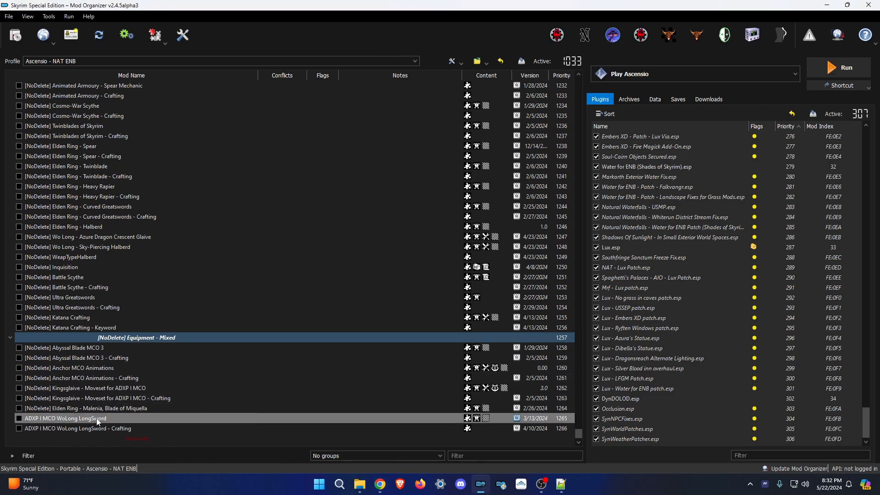
key(F2)
text([NoDelete])
key(Return)
click(360, 484)
click(391, 142)
key(F2)
Create a 'Gore FX' separator and install Maximum Skeletons and Maximum Carnage.
right_click(145, 442)
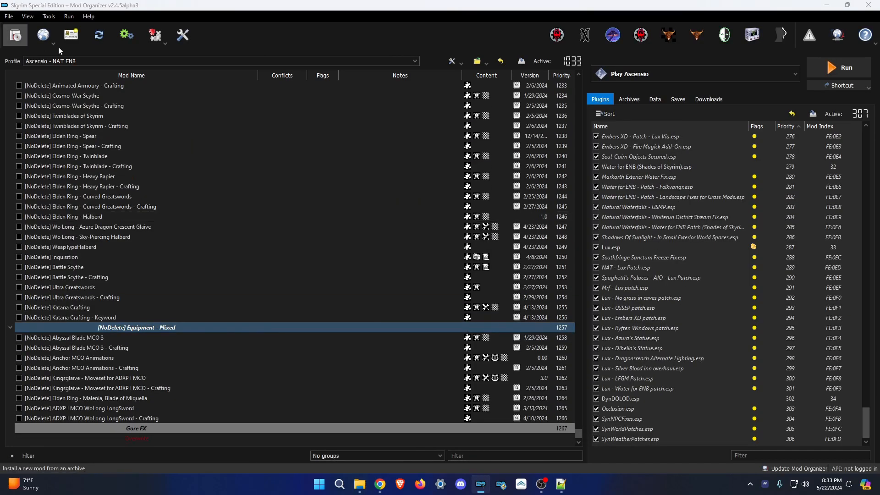
click(16, 35)
click(15, 35)
double_click(175, 155)
click(16, 35)
double_click(165, 141)
click(15, 36)
Install the Maximum Carnage MCO version, 3BA Patch, Settings Loader and Simple Block Sparks.
double_click(165, 113)
click(485, 249)
click(16, 36)
double_click(145, 127)
click(15, 35)
double_click(145, 184)
click(486, 249)
Install Dynamic Impact Slash Effects X with its Spark VFX options and the Sekiro Combat S variant.
click(16, 36)
double_click(146, 99)
click(360, 485)
click(570, 338)
click(573, 337)
click(15, 35)
double_click(145, 85)
click(486, 249)
Tag Maximum Skeletons with [NoDelete] and rename Maximum Carnage to '[NoDelete] Maximum Carnage - MCO'.
click(64, 359)
key(F2)
text([NoDelete])
click(49, 368)
key(Return)
click(72, 378)
key(F2)
text([NoDelete] Maximum Carnage - MCO)
Create a 'Locations - New' separator.
key(Return)
Add the [NoDelete] prefix to the remaining Gore FX mods.
click(114, 389)
click(107, 410)
key(F2)
key(ctrl+v)
click(63, 358)
key(F2)
drag(57, 363, 4, 362)
click(360, 484)
click(420, 304)
right_click(150, 445)
click(175, 356)
text(Locations - New)
key(Return)
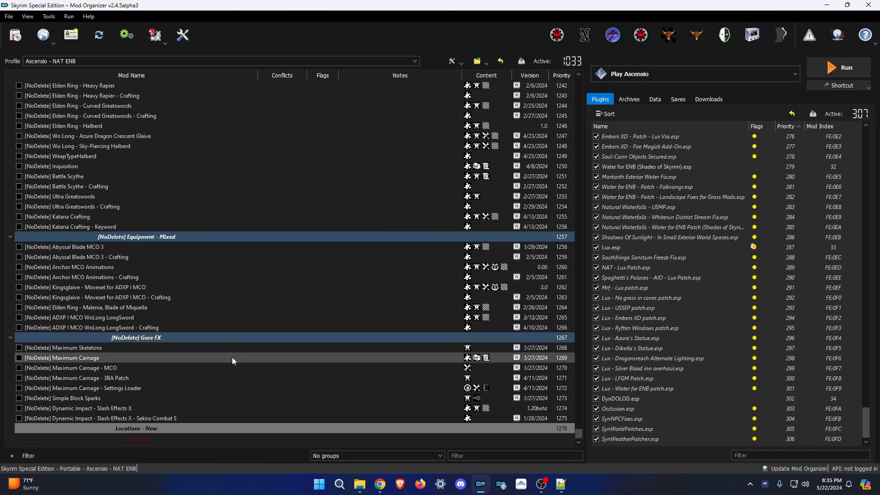
Install Cheat Room and Cheat Room - Additions and Merchant NPC.
click(15, 36)
double_click(124, 142)
key(Return)
click(16, 36)
double_click(124, 128)
key(Return)
Install Skyshards ENB + LOD, Unnamed Arena, and Carriage and Ferry Travel Overhaul with the Fixes and Winterhold add-on.
click(16, 36)
double_click(123, 156)
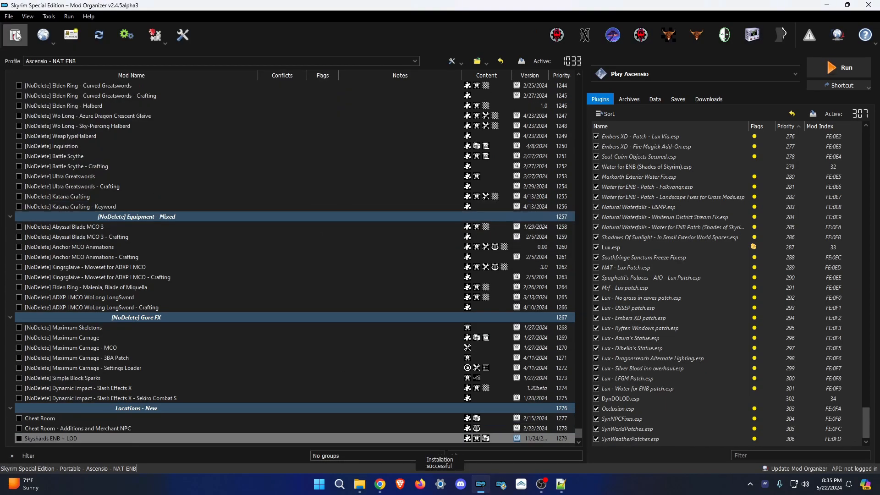
click(16, 35)
double_click(124, 183)
click(16, 36)
double_click(132, 100)
Install the Carriage and Ferry Master Patch, plus New Vominheim -SE with its Lux Patch and Unique Rewards.
click(16, 35)
double_click(213, 96)
click(572, 335)
click(572, 335)
click(16, 35)
double_click(142, 99)
click(17, 36)
double_click(156, 213)
click(491, 251)
click(16, 35)
double_click(174, 199)
click(16, 36)
double_click(180, 186)
click(507, 252)
Install Hammet Dungeon Packs 1, its Lux Patch and Pack 1 Unique, plus DM BDOR Corbicanus Textures.
click(17, 36)
scroll(183, 134, down, 3)
double_click(183, 116)
click(508, 252)
click(16, 36)
scroll(201, 164, down, 2)
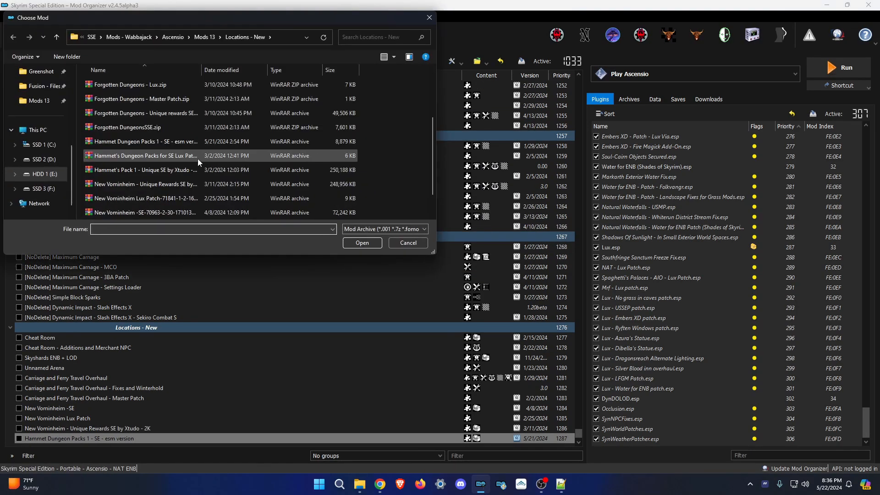
double_click(159, 157)
click(16, 36)
scroll(211, 163, down, 2)
double_click(212, 169)
click(16, 35)
double_click(151, 158)
Install Forgotten DungeonsSSE with its Lux, Unique rewards and Master Patch archives.
click(16, 36)
scroll(164, 172, down, 1)
double_click(164, 173)
click(16, 36)
double_click(220, 128)
click(16, 35)
double_click(206, 199)
click(16, 35)
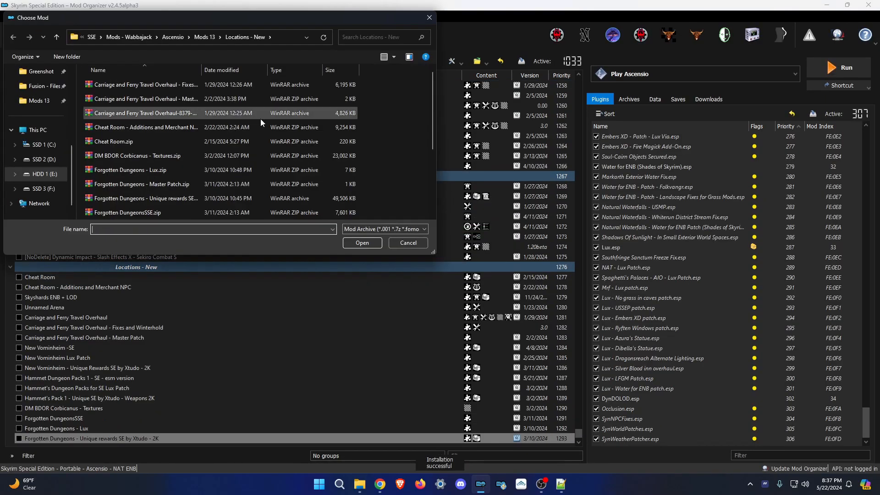
double_click(229, 184)
click(16, 35)
click(408, 243)
scroll(192, 321, down, 1)
click(58, 240)
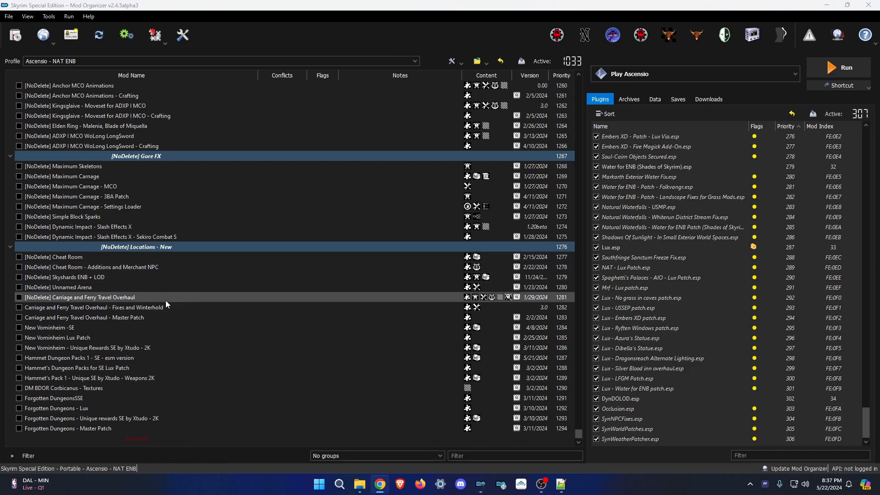
Rename mods to '[NoDelete] New Vominheim - Unique Rewards SE by Xtudo', '[NoDelete] Hammet Dungeon Pack 1', '[NoDelete] Forgotten Dungeons'.
key(Return)
click(124, 348)
key(F2)
text([NoDelete] New Vominheim - Unique Rewards SE by Xtudo)
key(Return)
click(126, 358)
key(F2)
text([NoDelete] Hammet Dungeon Pack 1)
key(Return)
click(54, 398)
key(F2)
text([NoDelete] Forgotten Dungeons)
key(Return)
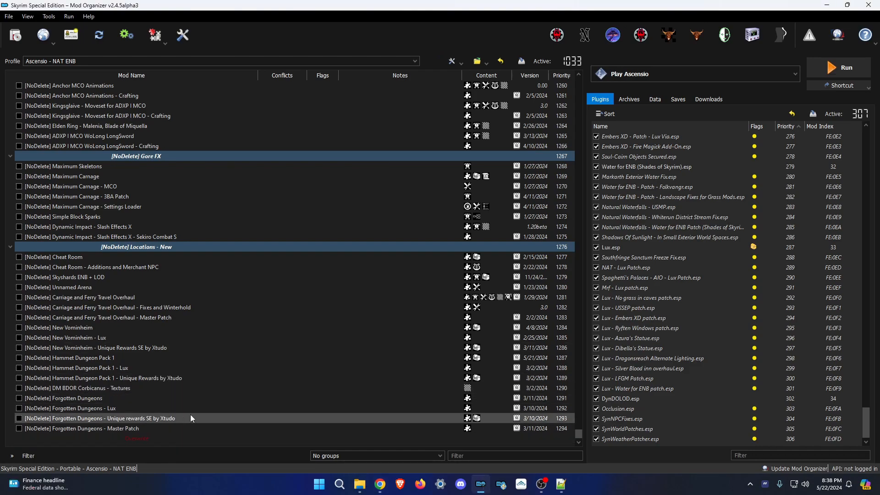
Create a 'Locations - Vanilla' separator using the name from the Mods 13 folder.
click(370, 484)
click(243, 380)
scroll(346, 341, down, 4)
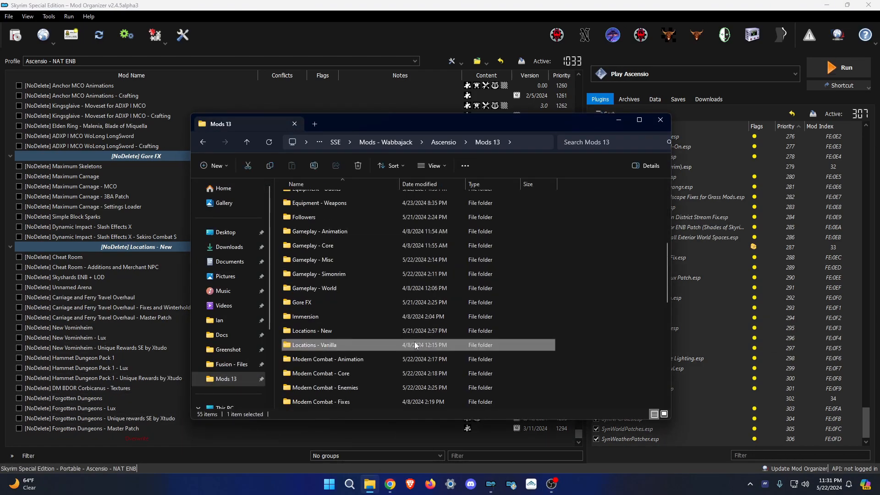
click(212, 356)
text(Locations - Vanilla)
key(Return)
click(15, 35)
Install Inconvenient Dungeons with Spawns On The Way Back, its Lux patch and USSEP Patch.
double_click(187, 143)
key(Return)
click(15, 34)
double_click(183, 128)
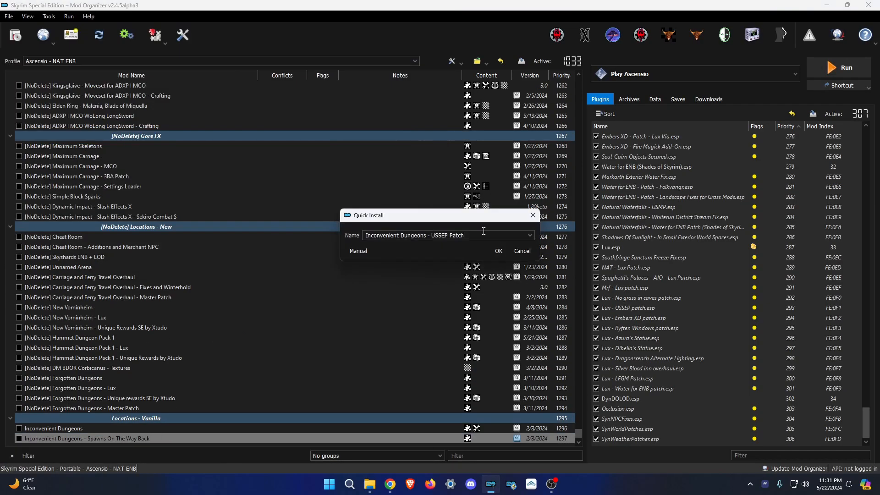
key(Return)
click(15, 35)
key(Return)
Install Lunar Weapons without the sound patch, its Lux patch, and Dareni's Spells - Merchants.
click(15, 35)
click(360, 484)
click(575, 337)
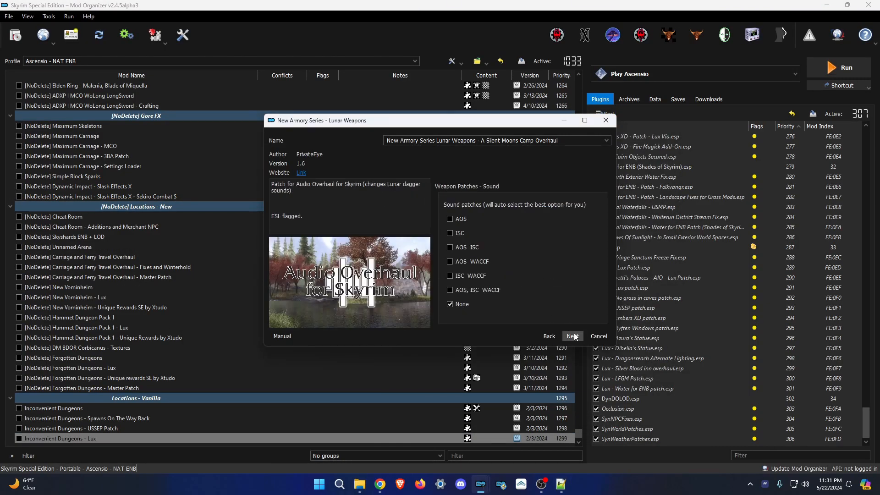
click(574, 337)
click(16, 34)
double_click(184, 142)
click(493, 249)
click(16, 34)
Create a 'Followers' separator named after the Followers folder in Mods 13.
click(360, 484)
click(323, 275)
key(F2)
key(ctrl+c)
key(ctrl+v)
key(Return)
click(15, 35)
Install Nether's Follower Framework through its installer, then its DynDOLOD patch.
click(204, 37)
double_click(137, 85)
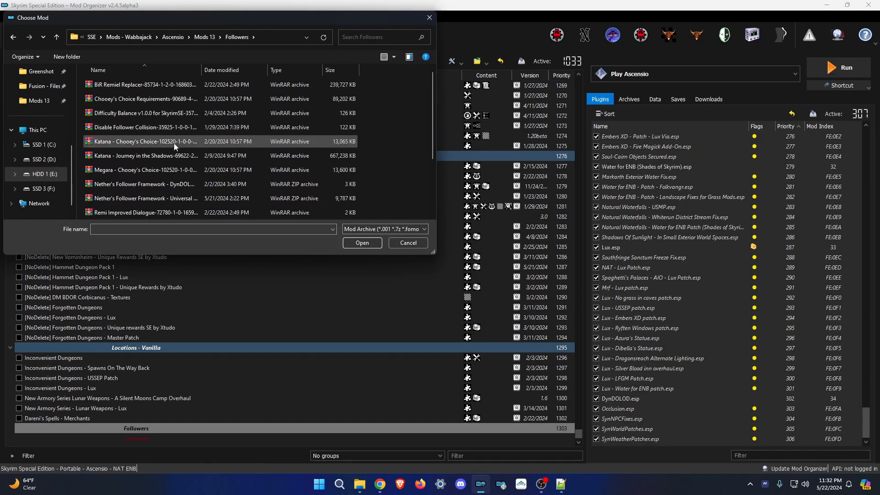
double_click(146, 198)
click(360, 485)
double_click(345, 305)
click(616, 122)
click(577, 336)
click(578, 336)
click(578, 337)
click(578, 337)
click(15, 35)
double_click(146, 206)
Install the Disable Follower Collision and Difficulty Balance mods from their archives.
click(490, 251)
click(16, 35)
double_click(146, 138)
click(16, 36)
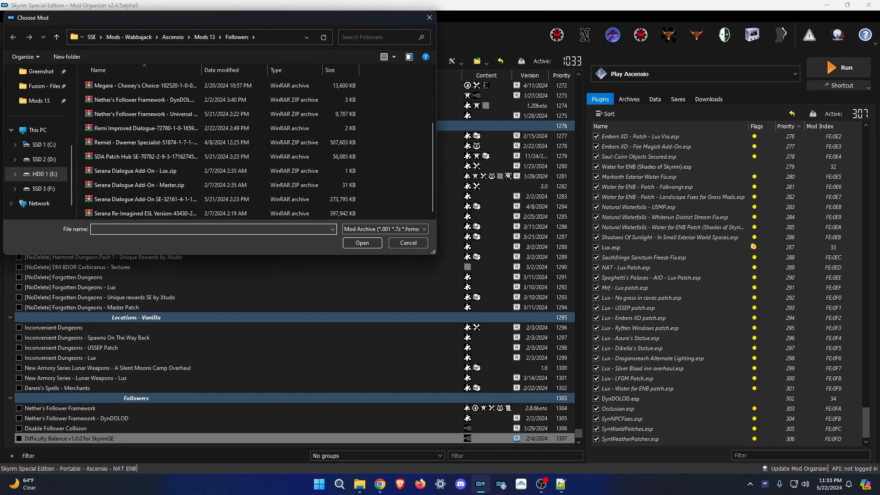
double_click(120, 212)
click(360, 485)
Install Serana Re-Imagined and the Serana Dialogue Add-On SE archive.
click(610, 120)
click(578, 341)
click(15, 35)
scroll(220, 151, down, 3)
double_click(188, 200)
Install the Serana Dialogue Add-On - Lux and Serana Dialogue Add-On - Master archives.
click(15, 36)
scroll(189, 151, down, 3)
double_click(179, 171)
click(16, 36)
scroll(193, 180, down, 3)
double_click(183, 185)
click(15, 36)
scroll(175, 177, down, 3)
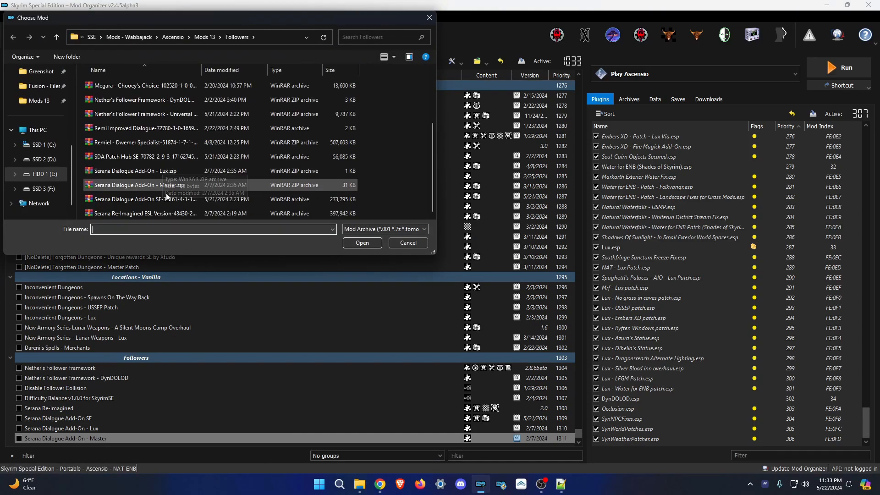
Install SDA Patch Hub SE with the Nether's Follower Framework and Remiel patches enabled.
double_click(169, 157)
click(360, 484)
double_click(331, 318)
click(613, 120)
click(573, 336)
click(486, 239)
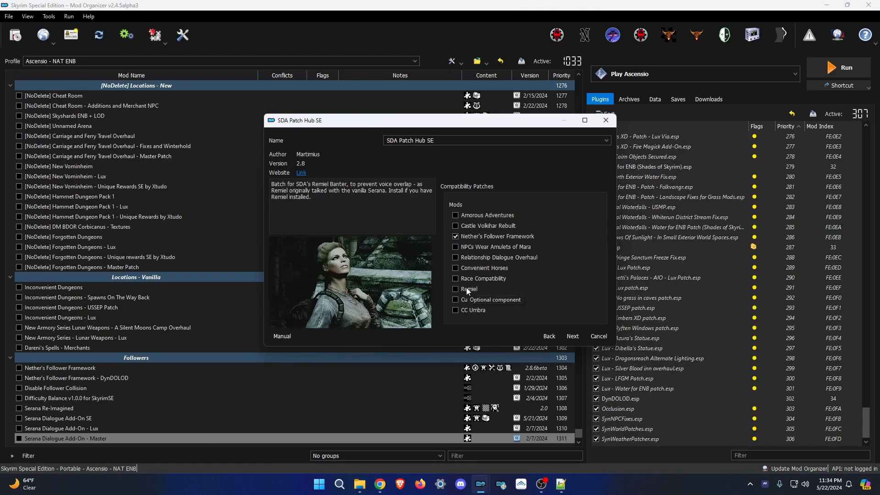
click(466, 290)
click(561, 484)
click(496, 101)
click(513, 68)
click(573, 337)
Install Katana - Journey in the Shadows through its FOMOD installer.
click(573, 337)
click(16, 35)
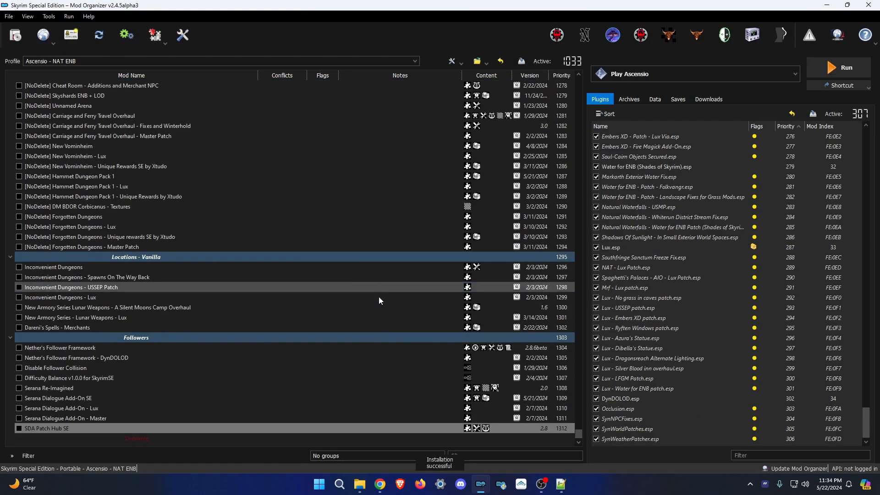
double_click(179, 155)
click(360, 485)
double_click(353, 272)
click(619, 120)
click(512, 67)
click(573, 337)
scroll(504, 294, down, 2)
click(574, 336)
Install Chooey's Choice Requirements, Katana - Chooey's Choice and Megara - Chooey's Choice.
click(16, 35)
double_click(146, 99)
click(359, 484)
double_click(337, 205)
click(513, 67)
click(619, 120)
click(572, 337)
click(16, 35)
double_click(146, 142)
click(572, 337)
Begin installing Remiel - Custom Voiced Follower from its archive.
click(15, 36)
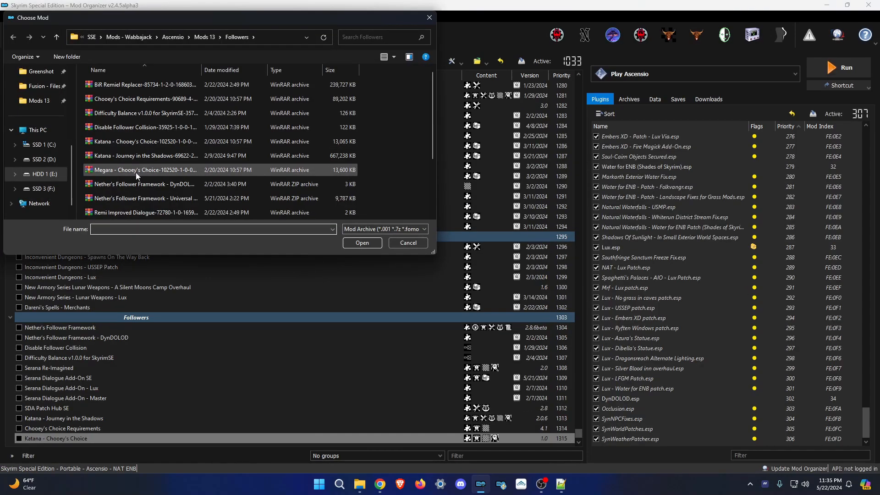
double_click(133, 170)
click(572, 337)
click(15, 35)
scroll(157, 143, down, 2)
double_click(157, 143)
click(573, 337)
Finish the Remiel - Custom Voiced Follower installer with the commentary patches selected.
click(359, 484)
double_click(337, 359)
click(513, 68)
click(619, 120)
scroll(518, 284, down, 2)
click(572, 337)
ctrl+double_click(356, 438)
Install the Remi Improved Dialogue archive from the Followers folder.
click(674, 136)
click(360, 484)
click(619, 120)
click(16, 35)
scroll(157, 184, down, 1)
double_click(151, 170)
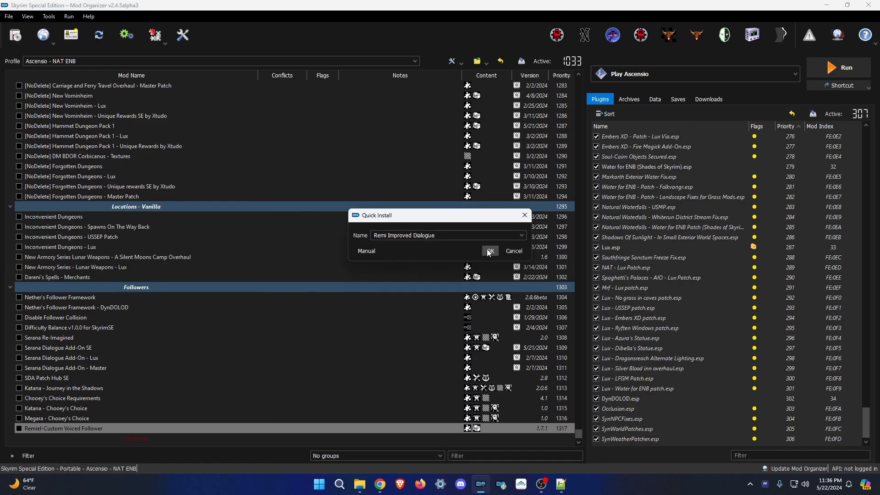
click(489, 251)
click(360, 485)
Install BiR's Remiel Replacer, keeping the Glasses option enabled.
double_click(337, 199)
click(459, 103)
click(619, 120)
click(15, 35)
double_click(151, 85)
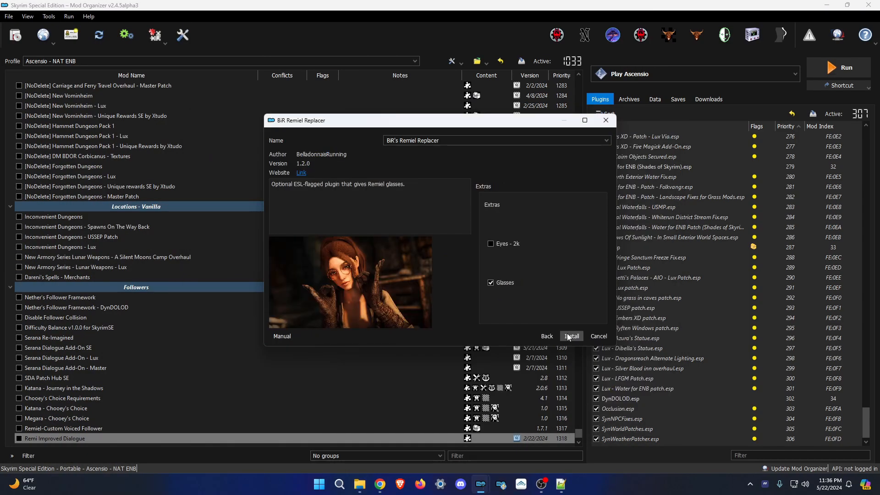
click(572, 336)
click(561, 484)
click(458, 103)
click(63, 177)
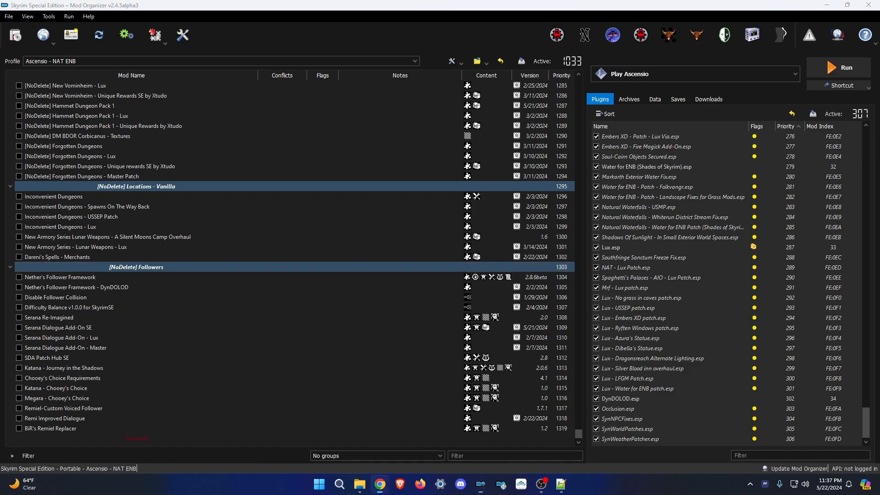
Prefix USSEP Patch, Dareni's Spells - Merchants and Serana Re-Imagined with [NoDelete].
click(138, 217)
key(F2)
key(Home)
key(ctrl+v)
key(Return)
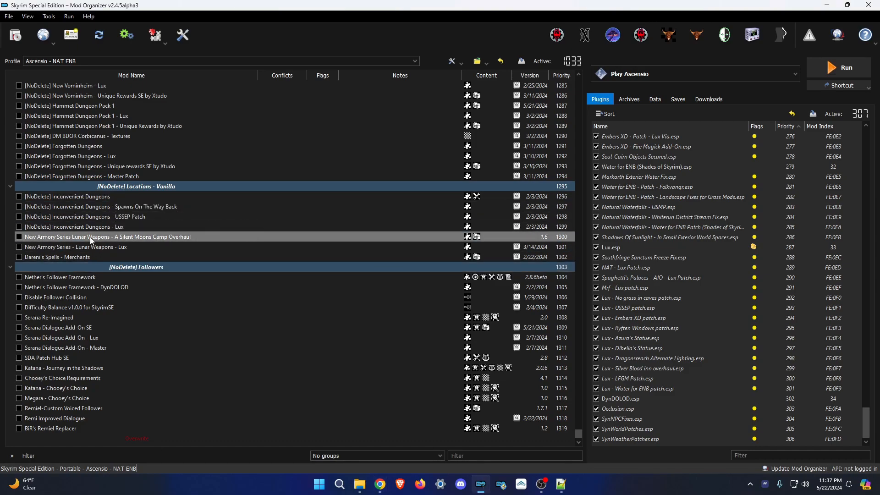
key(F2)
key(Home)
key(ctrl+v)
key(Return)
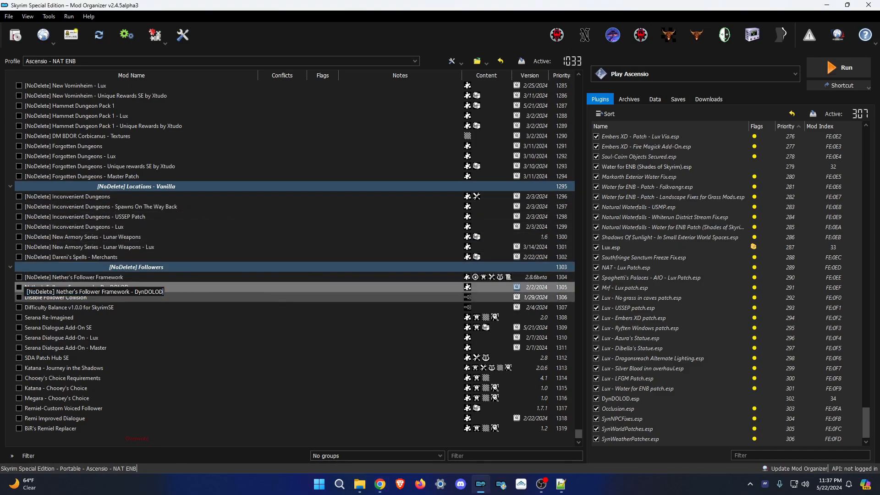
key(Return)
Add [NoDelete] to Serana Dialogue Add-On (dropping SE), Katana and Chooey's Choice Requirements.
click(138, 328)
key(F2)
key(Home)
key(ctrl+v)
key(End)
key(BackSpace)
key(BackSpace)
key(BackSpace)
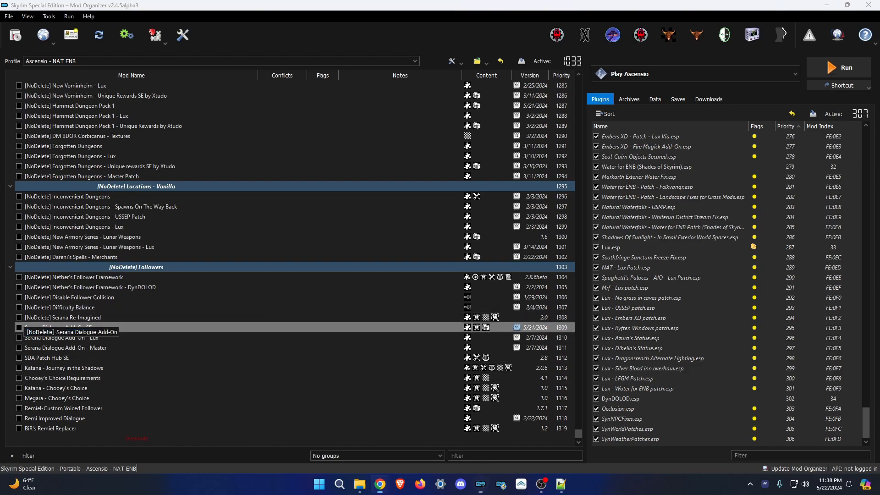
key(Return)
click(137, 378)
key(F2)
key(Home)
key(ctrl+v)
key(End)
Rename Remiel - Custom Voiced Follower and Remi Improved Dialogue to '[NoDelete] Remiel - Improved Dialogue'.
click(137, 418)
key(F2)
key(Home)
key(ctrl+v)
text(el -)
key(Return)
click(360, 485)
Review the Immersion folder's install notes and add an Immersion separator to the mod list.
double_click(316, 374)
double_click(363, 214)
click(595, 118)
click(480, 484)
right_click(205, 349)
text(Immersion)
click(15, 35)
click(206, 41)
Install QuestsAreInSkyrim USSEP, Thieves Can Be Choosers with QAIS, Timing is Everything, Skip Vampire Lord Tutorial, Run For Your Lives.
double_click(149, 171)
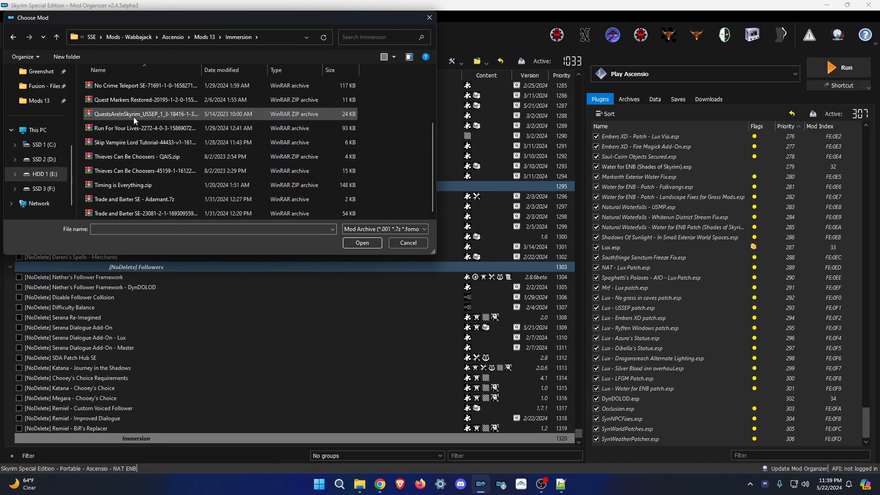
double_click(147, 128)
click(15, 35)
double_click(148, 171)
click(490, 250)
click(15, 35)
double_click(147, 185)
click(491, 251)
click(15, 35)
double_click(128, 142)
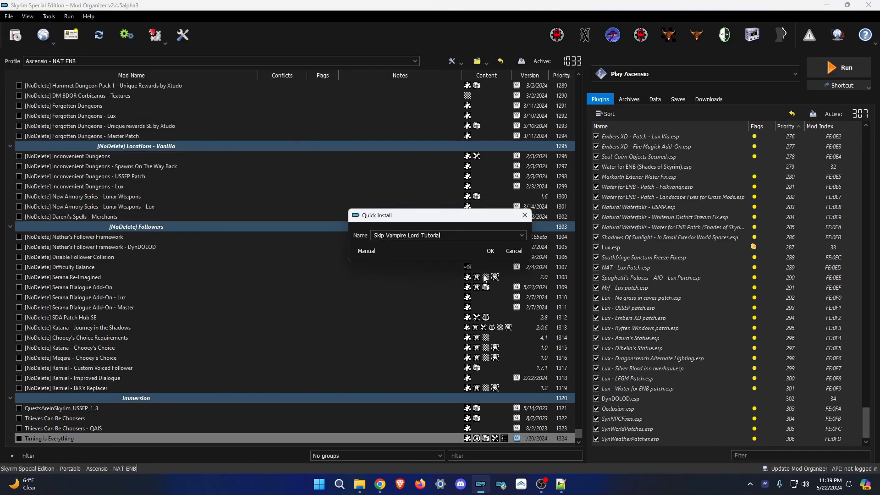
click(490, 251)
Install No Crime Teleport SE and Trade and Barter SE with its Adamant patch.
click(15, 35)
double_click(262, 170)
click(490, 251)
click(15, 35)
scroll(169, 176, down, 3)
double_click(169, 198)
click(490, 250)
click(491, 252)
Install Missives 2.03 SSE and its Carriage patch.
click(16, 35)
double_click(145, 128)
click(490, 251)
click(15, 35)
double_click(146, 113)
click(490, 251)
Install Headhunter - Bounties Redone, Quest Markers Restored, More Quest Markers and AtCW - Siege Damage Repairs.
click(16, 35)
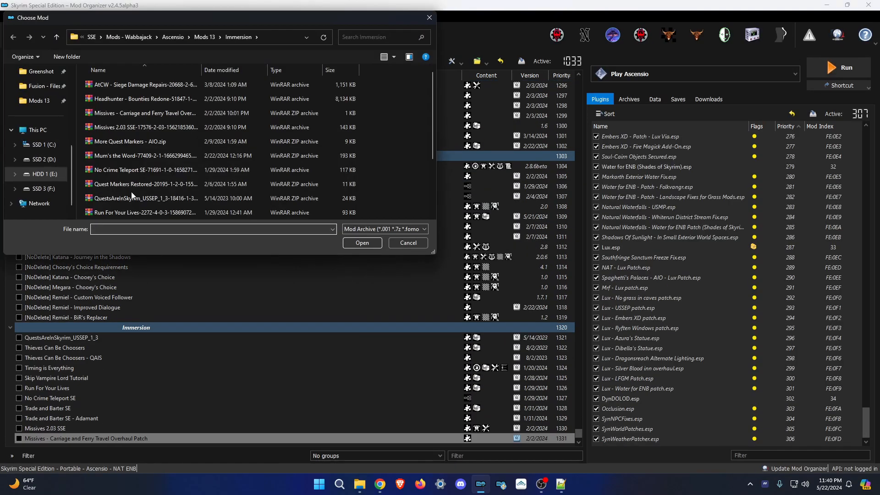
double_click(145, 99)
click(573, 338)
click(572, 337)
click(15, 35)
double_click(157, 173)
click(491, 251)
click(15, 35)
double_click(152, 142)
click(490, 251)
click(15, 34)
click(572, 336)
Check the Dialogue folder in Mods 13 and add a Dialogue separator.
click(360, 484)
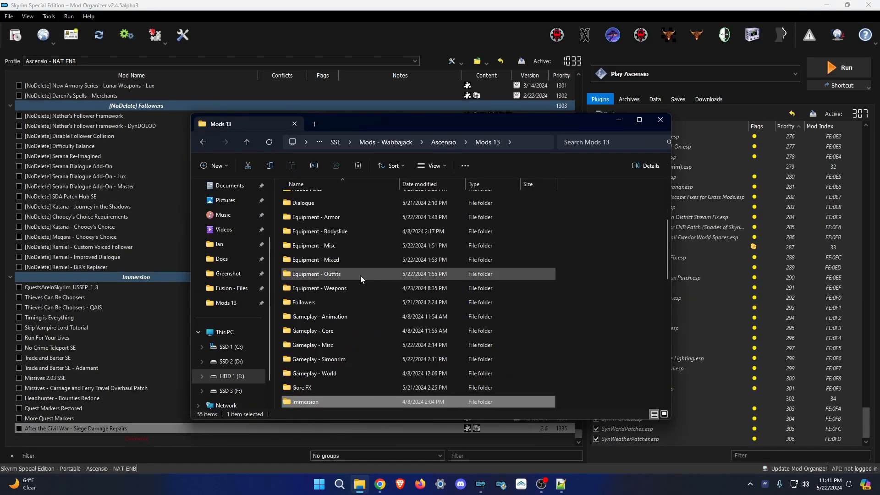
double_click(367, 202)
double_click(348, 270)
text(Dialogue)
click(15, 35)
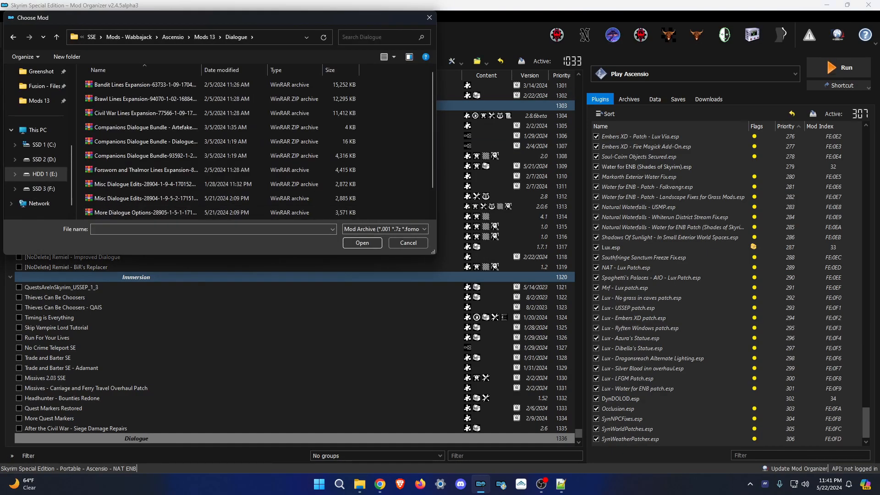
Install the Bandit, Brawl, Civil War, Forsworn and Thalmor, and Vampire Lines Expansion mods.
double_click(138, 85)
click(490, 251)
click(15, 35)
double_click(138, 99)
click(490, 251)
click(15, 35)
double_click(136, 113)
click(15, 35)
double_click(138, 170)
click(16, 35)
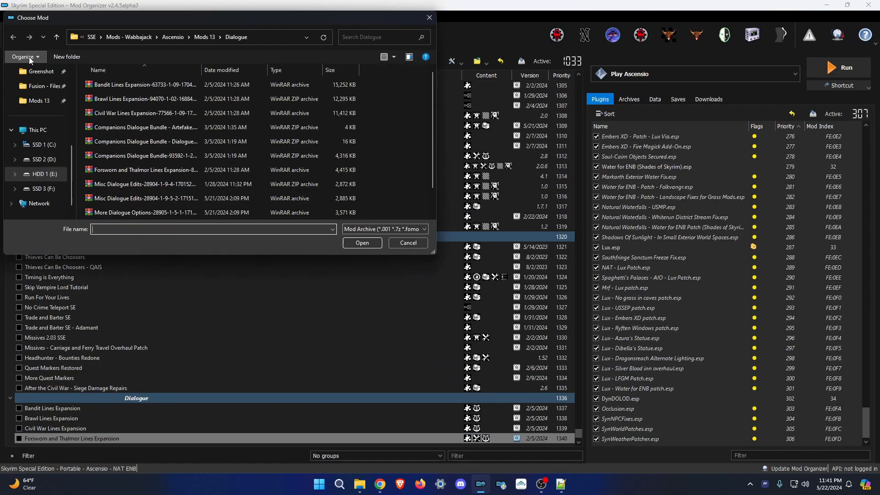
double_click(138, 209)
click(15, 35)
Install More Dialogue Options with its chosen options, then Misc Dialogue Edits.
double_click(138, 213)
click(562, 485)
click(561, 484)
scroll(515, 290, down, 5)
click(442, 231)
click(573, 337)
click(15, 34)
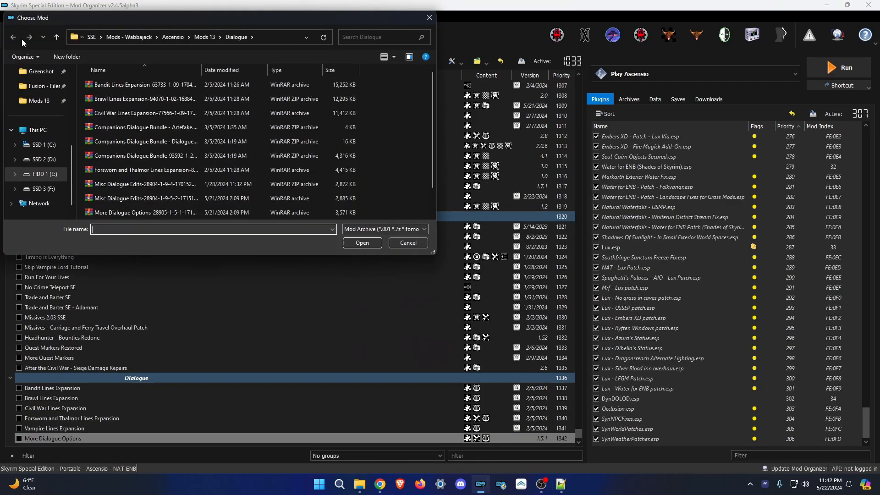
double_click(138, 183)
click(572, 336)
Install Companions Dialogue Bundle with its Artefake and Smoothing-of-Splices patches.
click(15, 35)
double_click(138, 127)
click(490, 251)
click(15, 35)
double_click(138, 142)
click(490, 251)
click(15, 35)
click(490, 251)
Prefix the Immersion and Dialogue separators and their mods with [NoDelete].
click(93, 157)
click(136, 167)
key(F2)
text([NoDelete])
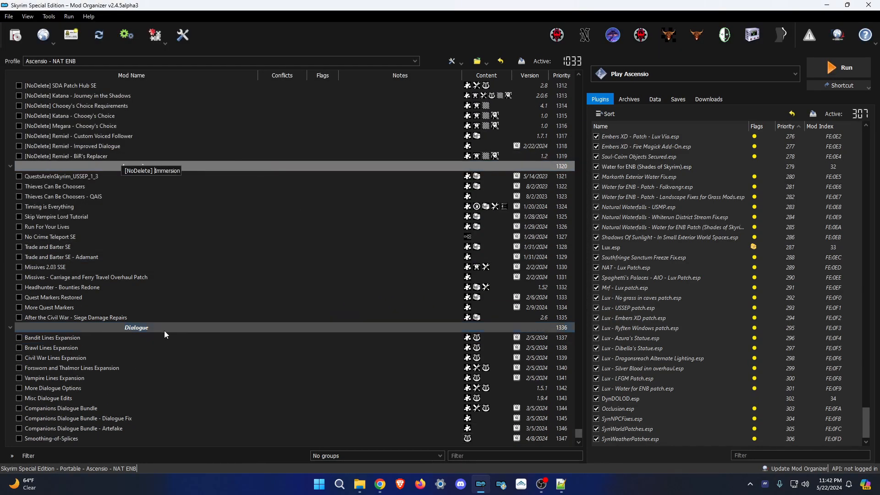
click(136, 327)
key(F2)
text([NoDelete])
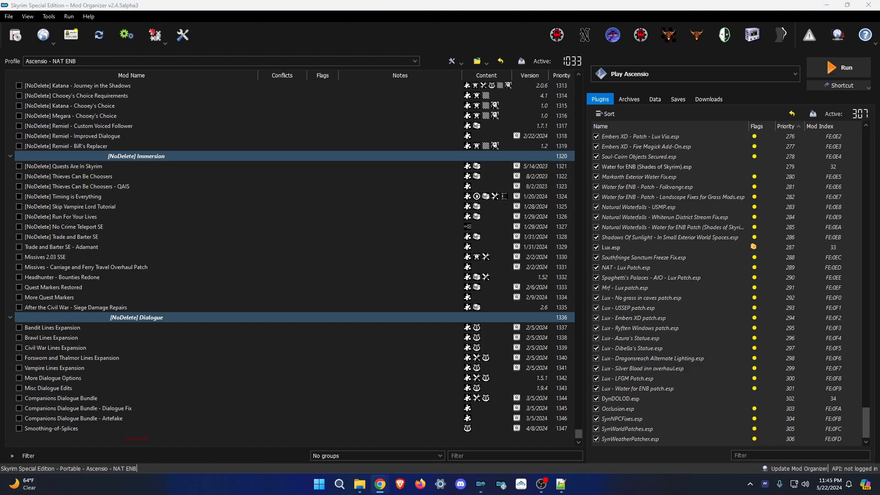
Rename the Missives ferry travel patch to '[NoDelete] Missives - CFTO'.
click(86, 267)
key(F2)
text([NoDelete] Missives - CFTO)
key(Return)
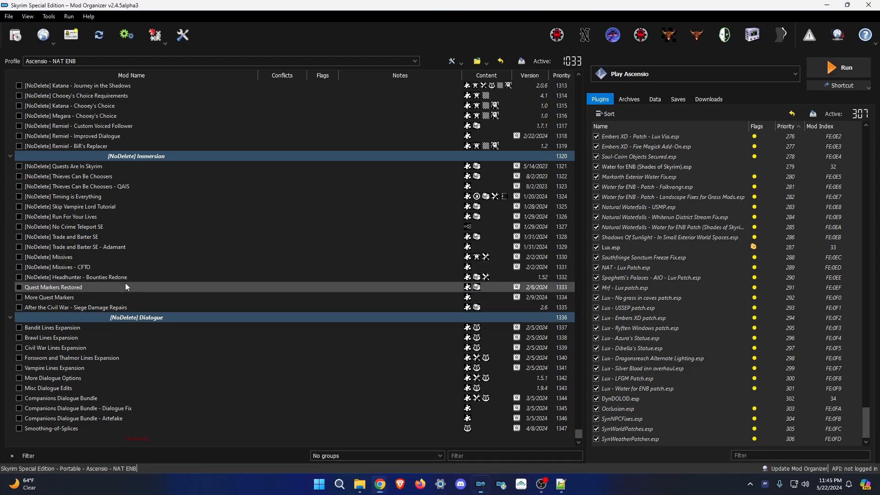
Install Mum's the Word, move it into the Immersion group, and give it the [NoDelete] prefix.
click(15, 34)
scroll(139, 183, down, 5)
double_click(140, 113)
click(449, 236)
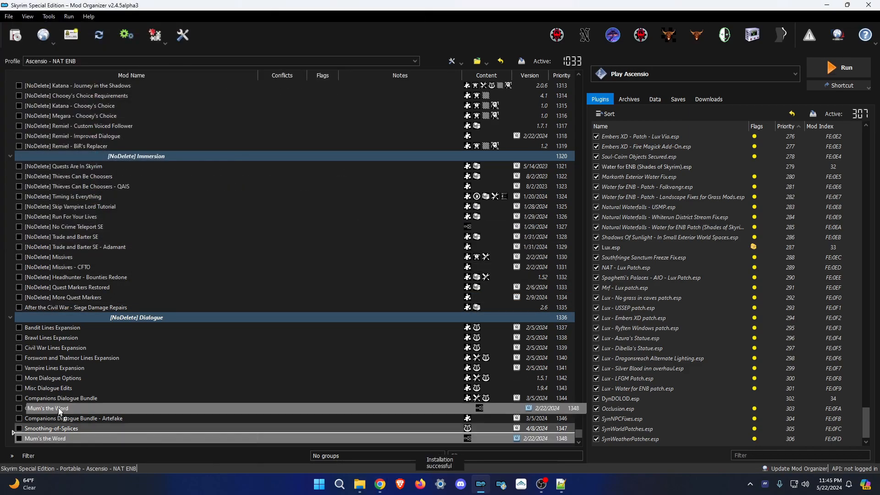
drag(48, 439, 110, 303)
key(F2)
key(Return)
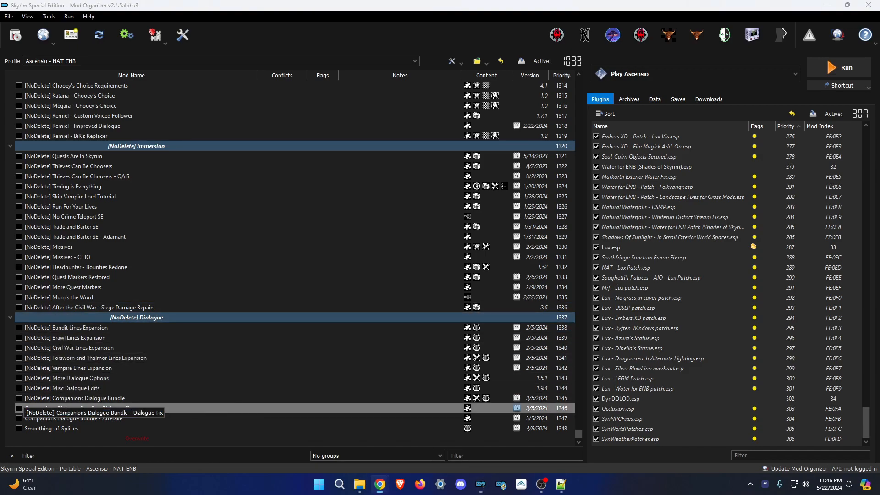
click(360, 484)
Review the Quest Improvements install notes and add a 'Quest Improvements' separator at the end of the list.
click(461, 142)
double_click(395, 336)
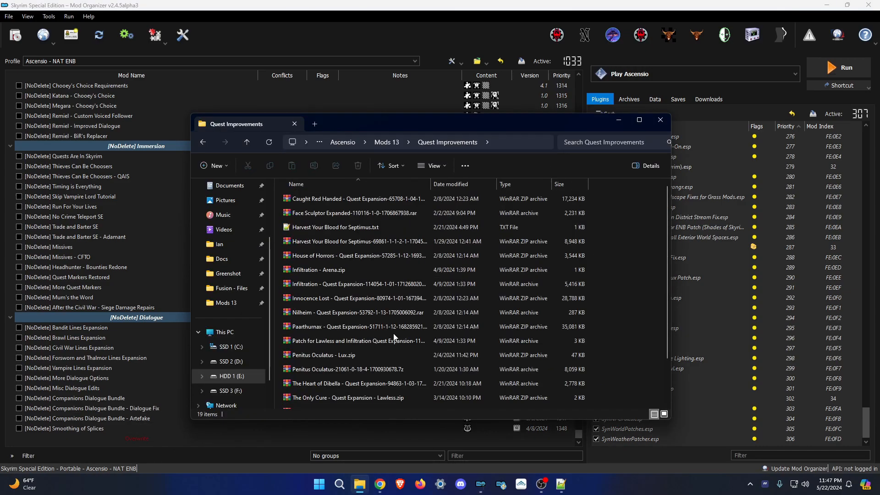
double_click(395, 374)
click(481, 484)
right_click(91, 429)
click(174, 355)
text(Quest Improvements)
key(Return)
Install Penitus Oculatus (plus Lux patch), Harvest Your Blood, Face Sculptor Expanded, House of Horrors, Nilheim, Paarthurnax and Heart of Dibella.
key(ctrl+m)
click(202, 39)
double_click(184, 213)
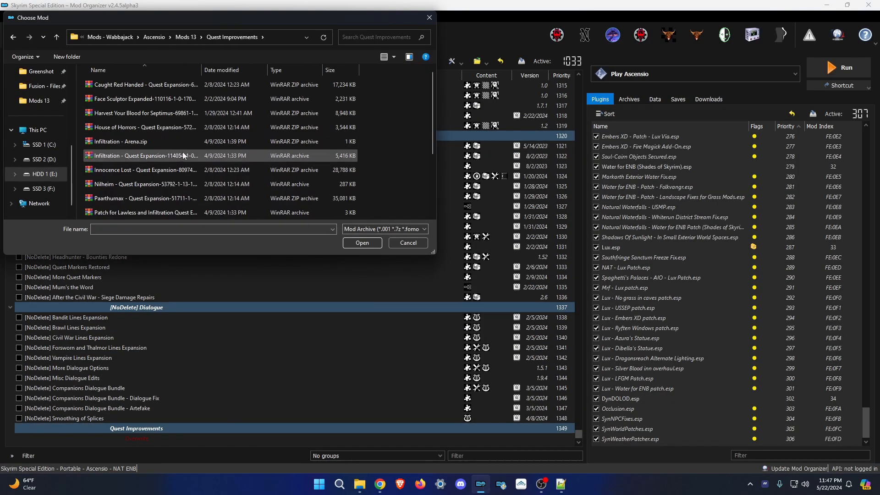
double_click(177, 154)
key(ctrl+m)
double_click(177, 154)
key(ctrl+m)
double_click(183, 106)
click(18, 39)
double_click(183, 115)
click(14, 39)
double_click(182, 126)
click(16, 36)
double_click(182, 135)
click(17, 37)
double_click(138, 183)
click(17, 37)
double_click(117, 101)
click(16, 39)
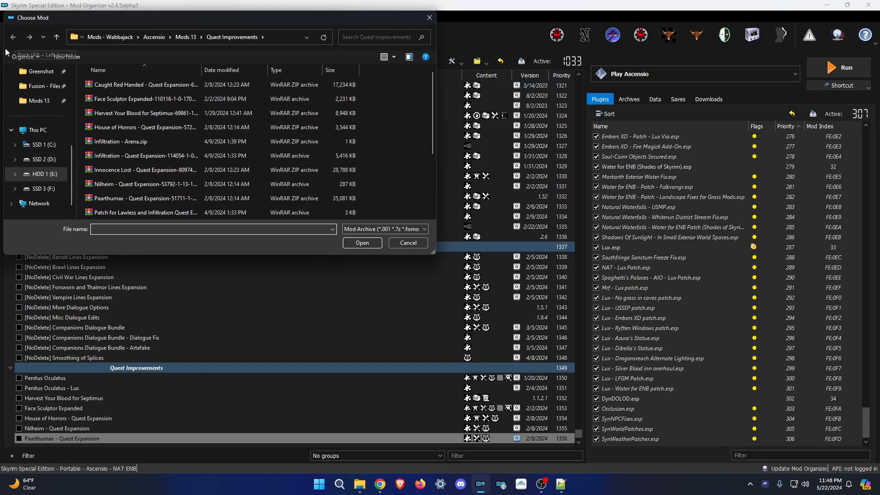
double_click(137, 168)
click(17, 38)
Install The Only Cure with its Lawless patch, The Whispering Door, and Innocence Lost - Quest Expansion.
double_click(179, 197)
click(485, 248)
click(16, 36)
double_click(151, 181)
click(486, 249)
click(15, 37)
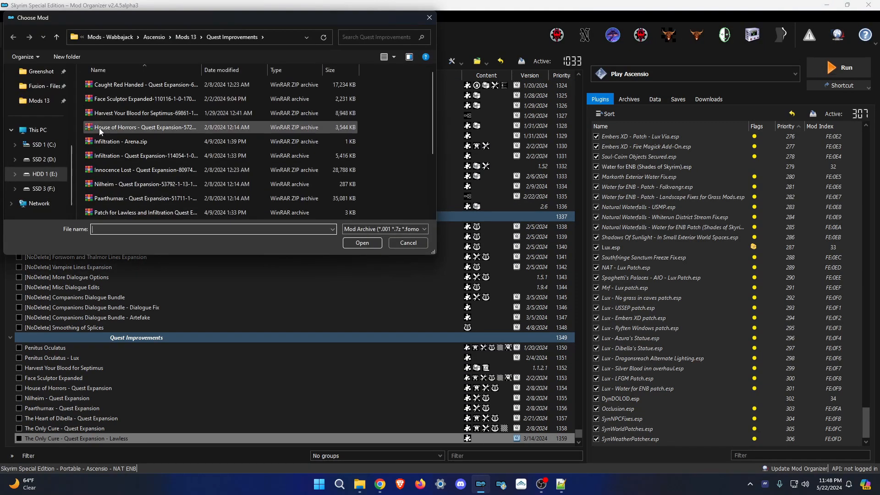
scroll(103, 131, down, 10)
double_click(151, 208)
click(575, 337)
click(576, 338)
click(575, 337)
click(16, 37)
double_click(147, 168)
click(574, 337)
Install Caught Red Handed, Thieves Guild Alternative Endings, and the Infiltration, Infiltration - Arena and Lawless archives.
click(17, 37)
double_click(122, 87)
click(16, 37)
double_click(149, 209)
click(490, 250)
click(16, 37)
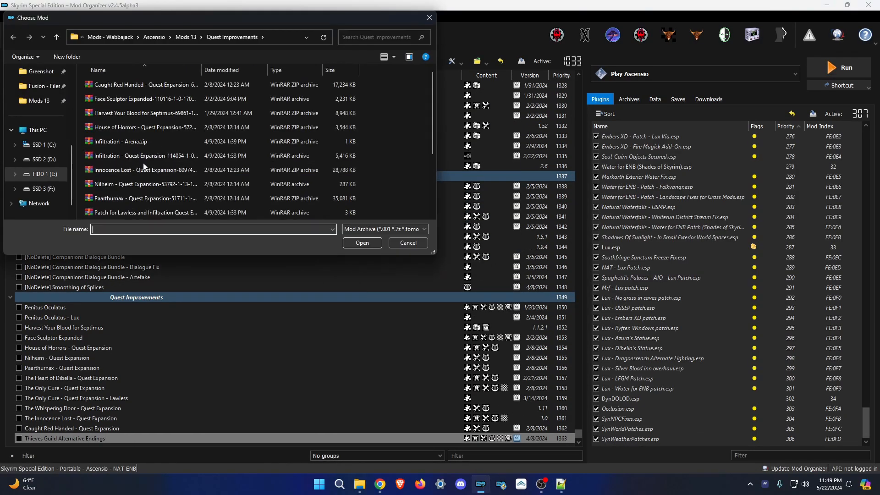
double_click(143, 156)
click(490, 250)
click(17, 37)
double_click(138, 142)
click(490, 251)
click(16, 37)
click(121, 97)
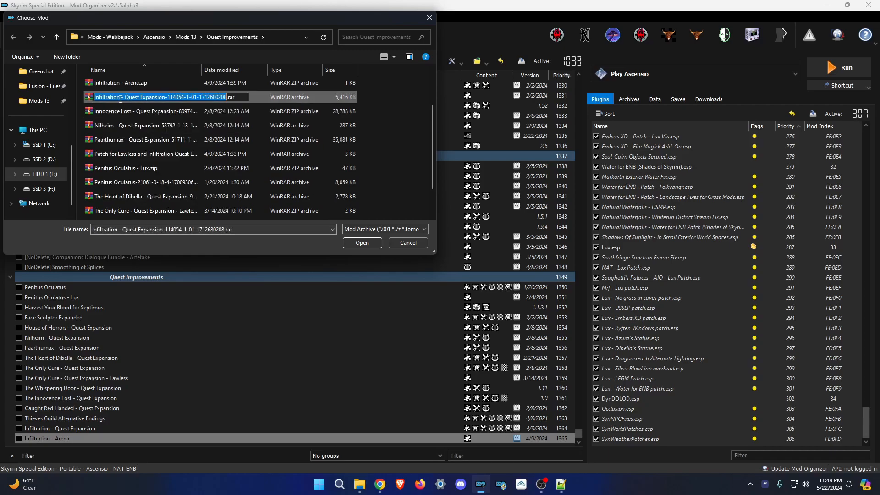
double_click(137, 98)
click(490, 251)
Read the Gameplay - Core install notes and add a 'Gameplay - Core' separator at the list's end.
click(360, 484)
scroll(398, 297, up, 10)
double_click(328, 298)
double_click(330, 269)
click(455, 78)
click(247, 142)
right_click(137, 287)
click(227, 355)
text(Gameplay - Core)
key(Return)
Install Experience, Skyrim Skill Uncapper and Static Skill Leveling Rewritten with its chosen installer options.
click(16, 36)
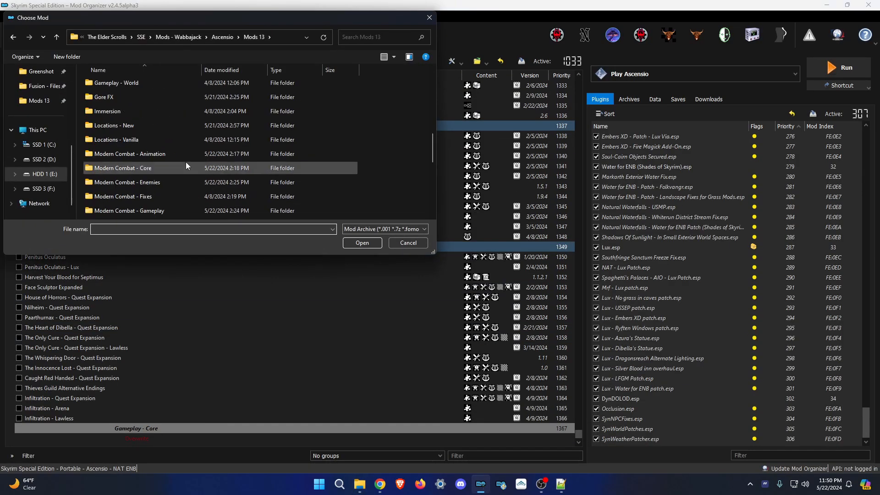
scroll(186, 162, up, 5)
double_click(138, 141)
click(574, 336)
click(20, 40)
double_click(138, 141)
click(490, 251)
click(17, 38)
double_click(137, 141)
click(559, 486)
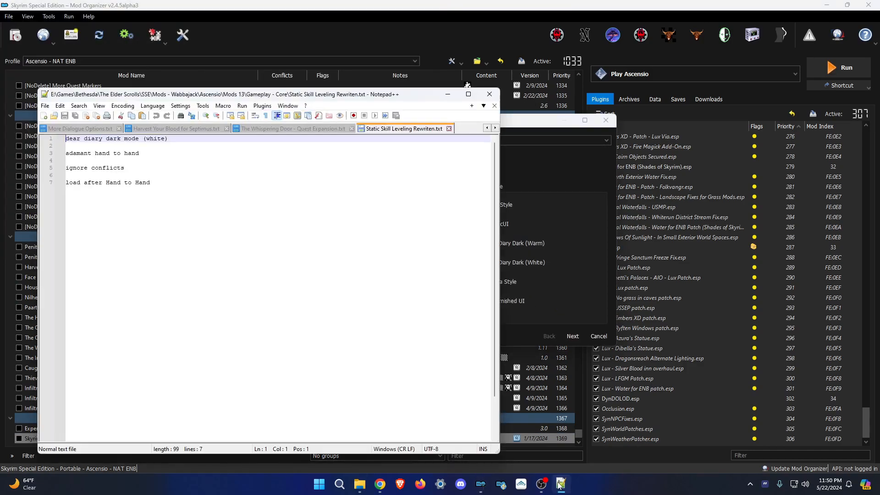
click(447, 95)
click(518, 262)
click(573, 336)
Install the Static Skill Leveling Master Patch, Leveling Freedom, Smart Training Tweaked SE and Custom Skills Framework.
click(17, 37)
double_click(138, 170)
click(17, 37)
click(490, 251)
click(18, 38)
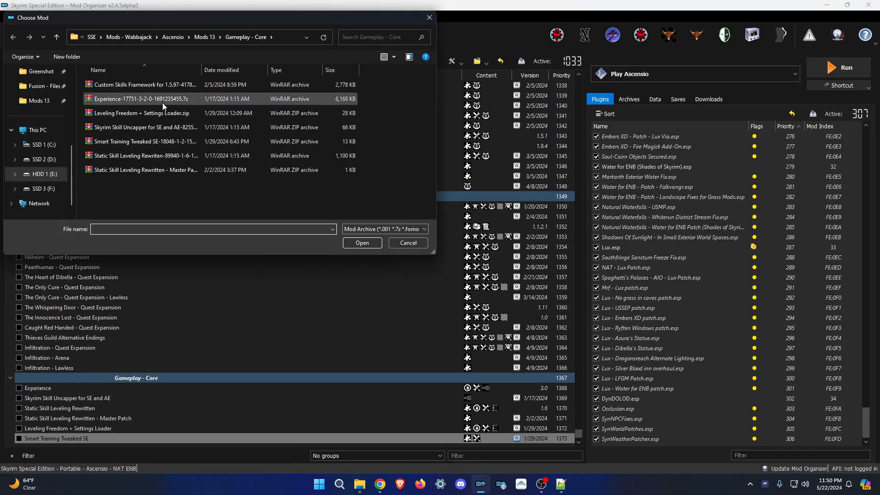
double_click(137, 85)
click(491, 251)
Add a 'Gameplay - Misc' separator at the end of the mod list.
click(359, 484)
click(613, 119)
right_click(181, 431)
text(Gameplay - Misc)
key(Return)
Install Dragon Claws Auto-Unlock, Quick Light ENB, Better Third Person Selection, Smart Harvest SE, Unlimited Fast Travel, Upgrade Old Potions.
click(18, 38)
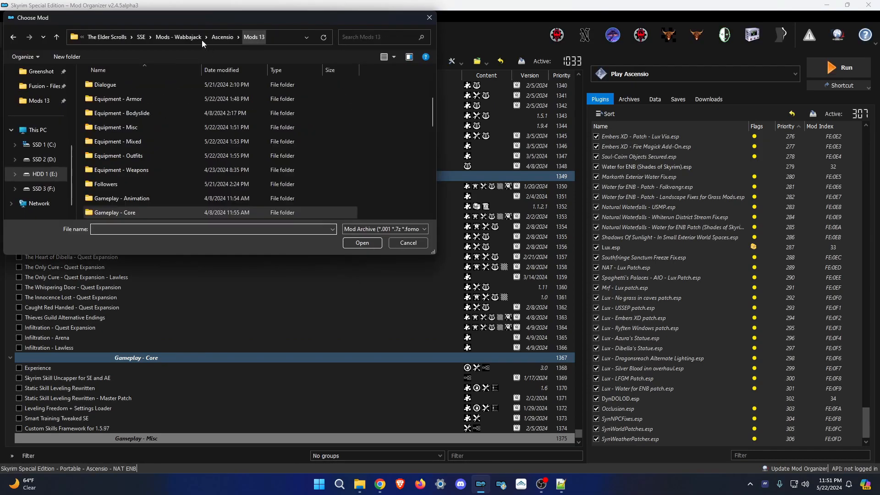
click(205, 38)
double_click(133, 127)
double_click(138, 114)
click(16, 37)
double_click(138, 170)
click(15, 37)
double_click(137, 85)
double_click(138, 183)
click(16, 36)
scroll(167, 176, down, 5)
double_click(167, 157)
click(16, 37)
double_click(183, 142)
click(17, 37)
scroll(174, 183, down, 5)
double_click(174, 200)
Install LazyRenamer, No Silly Physics Damage, Corpse Harvesting Gear, Vampire and Werewolf Potions, and Unread Books Glow with settings loader.
click(15, 37)
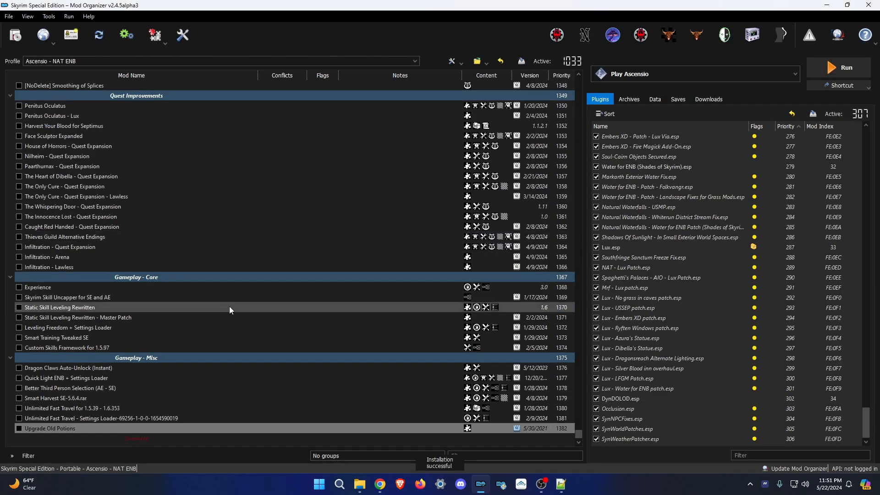
double_click(198, 142)
click(15, 37)
double_click(192, 155)
click(15, 37)
double_click(189, 100)
click(16, 37)
double_click(184, 212)
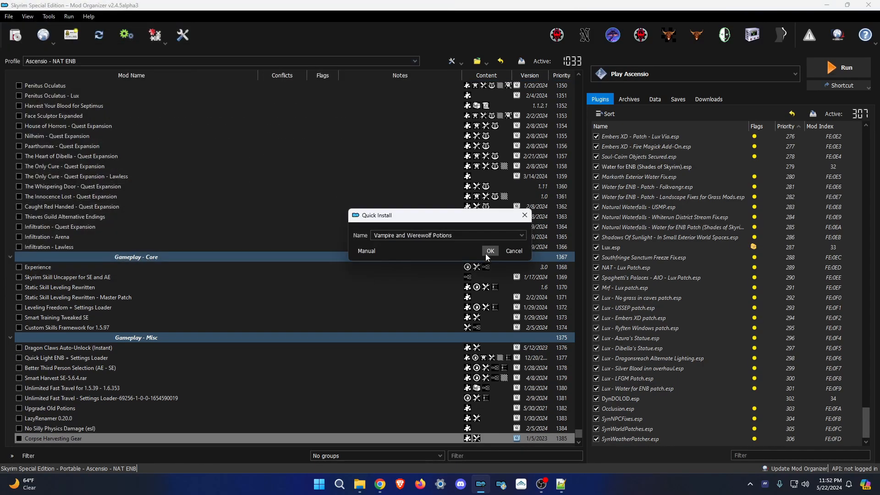
click(491, 251)
click(15, 36)
scroll(146, 173, down, 5)
double_click(147, 172)
click(16, 36)
double_click(147, 185)
click(519, 251)
click(16, 36)
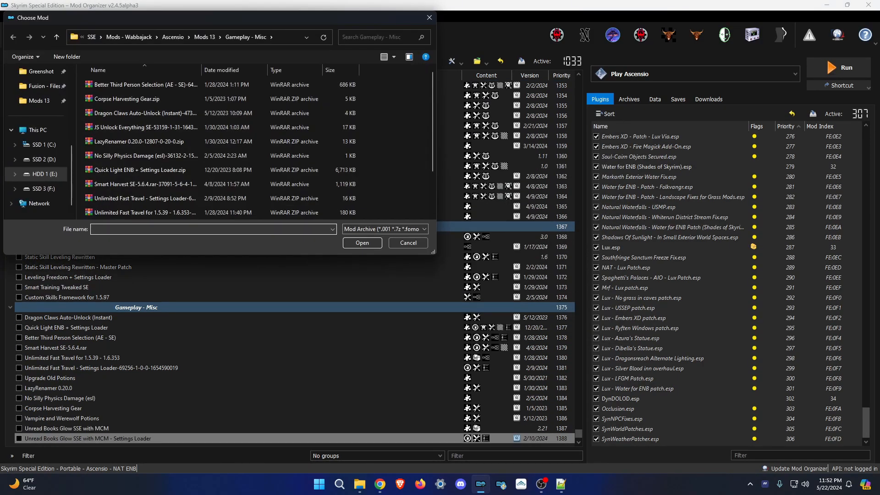
double_click(146, 128)
Prefix the Quest Improvements separator and the Penitus Oculatus mod with [NoDelete].
scroll(58, 149, up, 4)
click(58, 155)
text([NoDelete])
click(140, 340)
click(183, 418)
scroll(251, 383, down, 1)
scroll(251, 383, up, 2)
click(45, 197)
key(F2)
key(Home)
text([NoDelete])
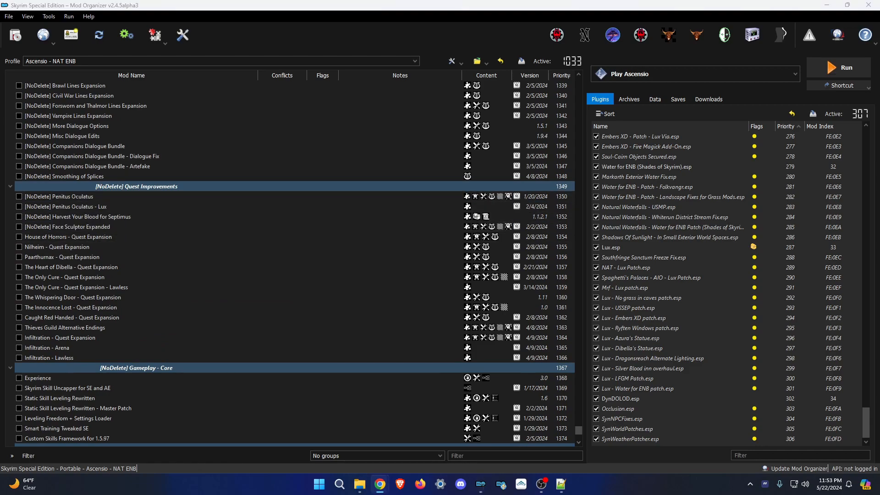
Prefix the Nilheim, Paarthurnax, Whispering Door and Infiltration Lawless quest mods with [NoDelete].
click(57, 247)
key(F2)
key(Home)
text([NoDelete])
click(62, 258)
key(F2)
key(Home)
text([NoDelete])
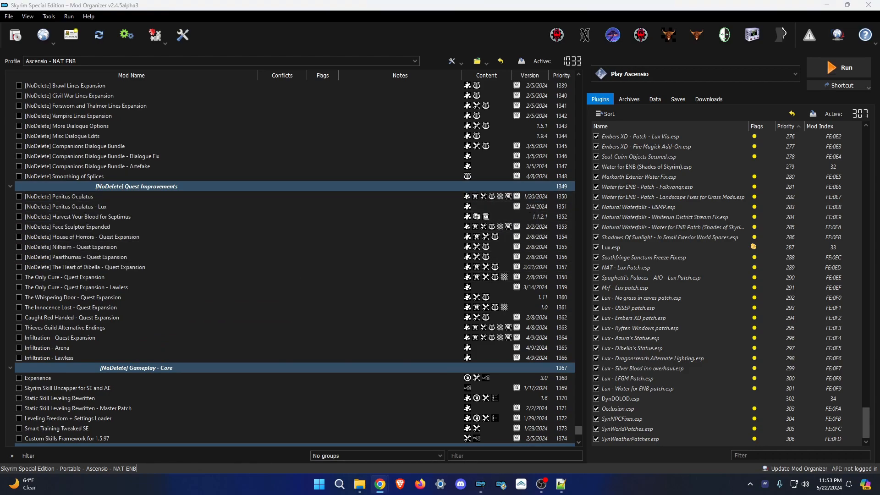
click(73, 298)
key(F2)
key(Home)
text([NoDelete])
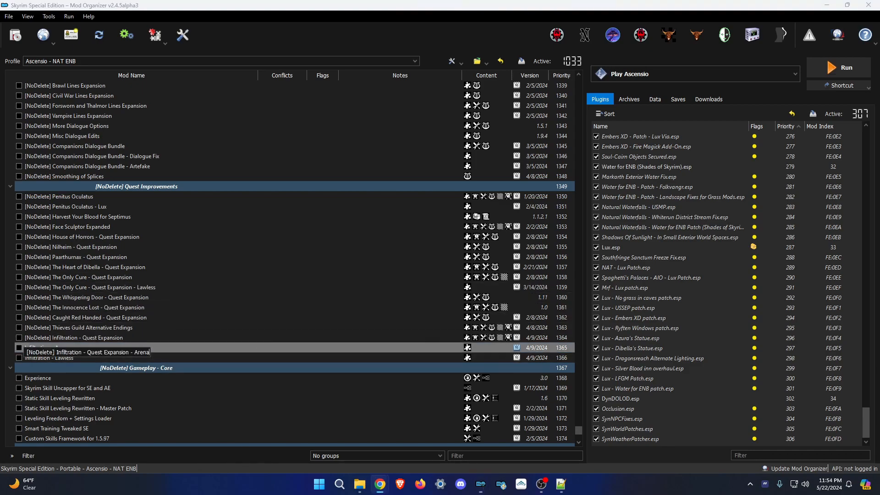
key(Return)
Add [NoDelete] to Experience, Skill Uncapper, Static Skill Leveling Rewritten and Unlimited Fast Travel.
scroll(326, 376, down, 5)
click(49, 227)
key(F2)
key(Home)
text([NoDelete])
click(60, 237)
key(alt+Tab)
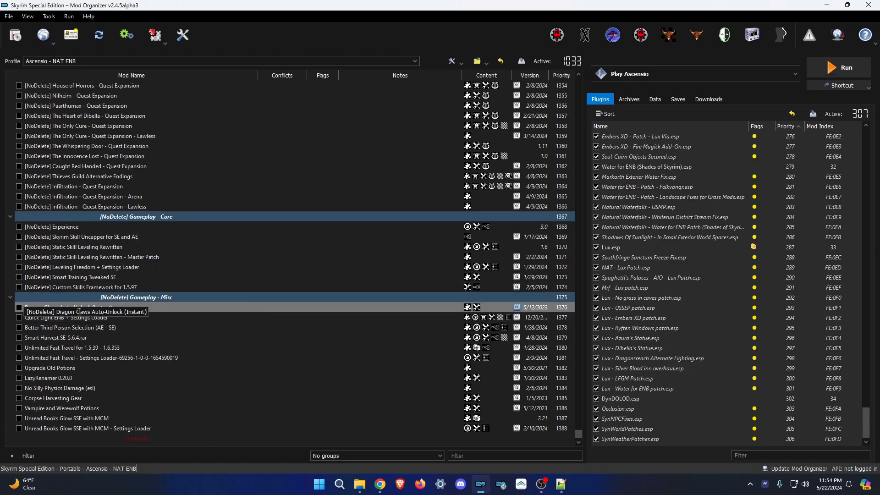
key(Return)
click(72, 348)
key(F2)
text([NoDelete] Unlimited Fast Travel)
key(Return)
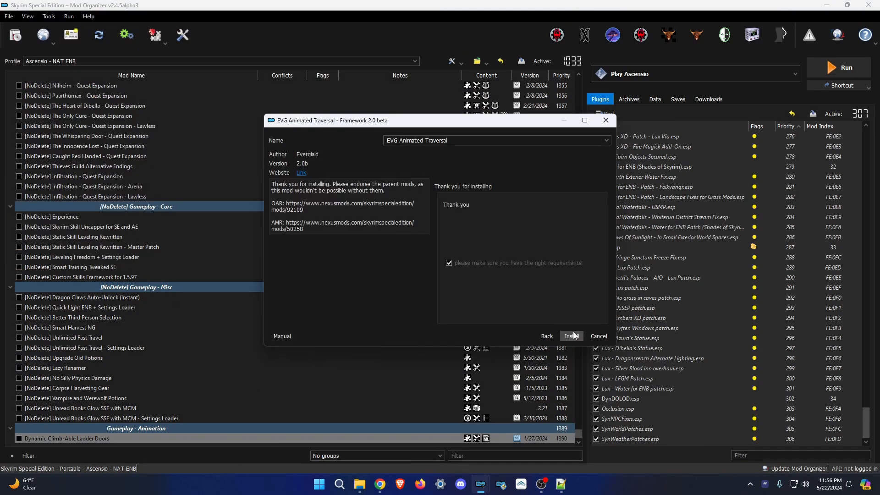
Install EVG Animated Traversal, Faster Mining Animation at 60% speed, and Faster Woodcutting Animation.
click(575, 336)
click(496, 251)
click(525, 274)
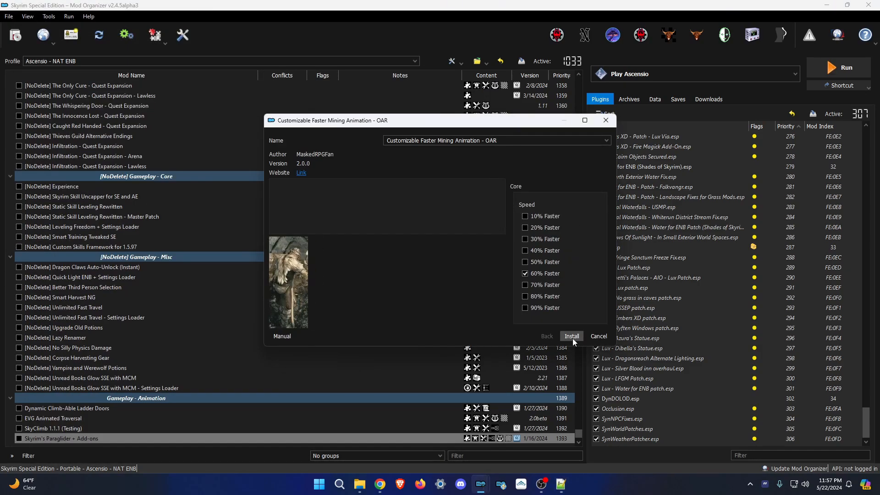
click(571, 336)
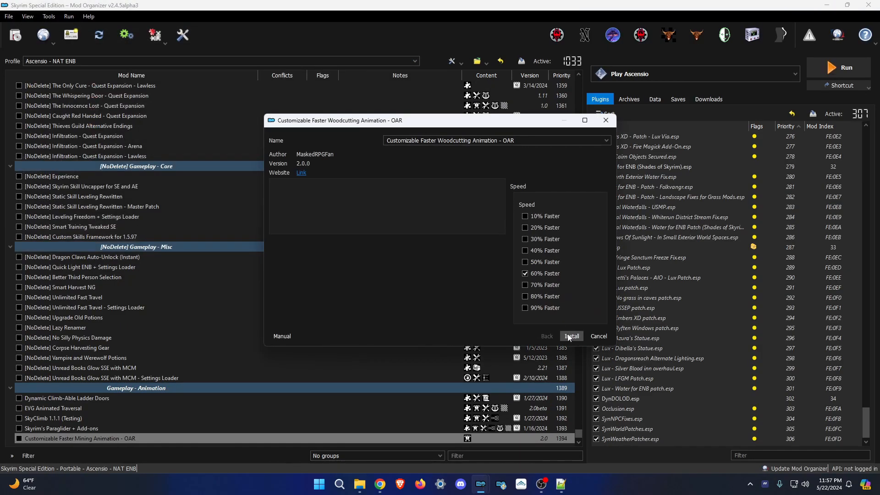
click(573, 338)
Prefix the Gameplay - Animation separator with [NoDelete] and select Dynamic Climb-Able Ladder Doors.
click(124, 368)
key(F2)
key(Home)
text([NoDelete])
key(Return)
click(102, 380)
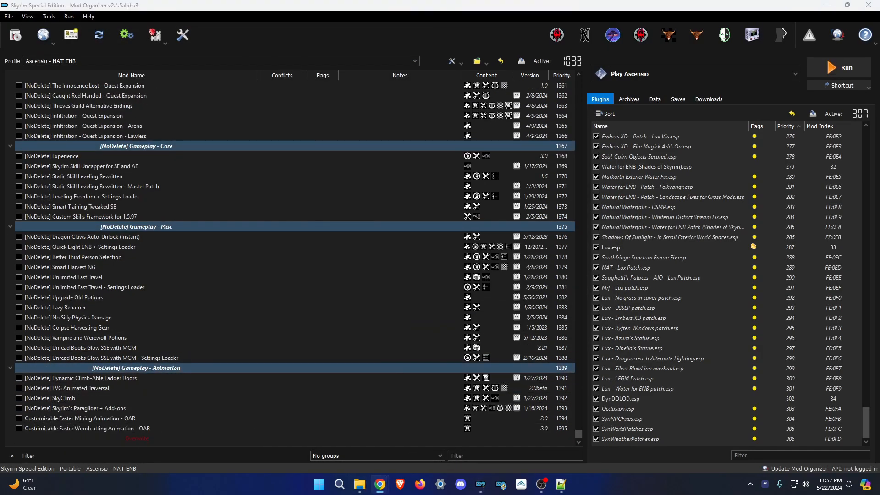
Check the install notes text file in the mods folder in File Explorer.
click(360, 484)
click(490, 95)
double_click(406, 288)
click(490, 94)
click(610, 121)
click(360, 484)
key(F2)
Create a new separator named 'Gameplay - Simonrim'.
click(611, 120)
click(186, 351)
text(Gameplay - Simonrim)
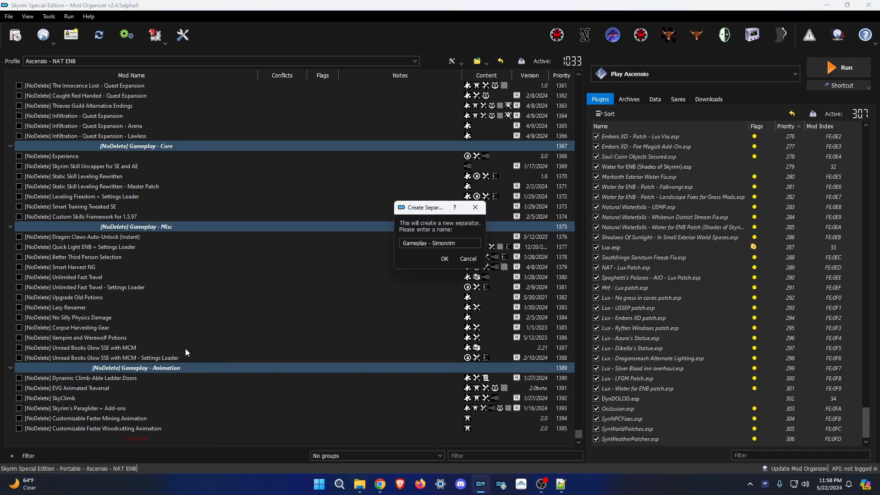
key(Return)
Install Aetherius, Mysticism - A Magic Overhaul and the Mysticism Jump Spell Addon.
click(15, 35)
double_click(154, 127)
click(561, 484)
click(572, 336)
click(16, 35)
double_click(154, 113)
click(483, 252)
click(15, 35)
scroll(157, 172, down, 9)
double_click(153, 128)
Install Adamant with its Modern Combat Consistency and Bard Perks addons, plus Simonrim Attack Speed Fix.
click(16, 35)
double_click(151, 85)
Install Mundus - A Standing Stone Overhaul and Arena - An Encounter Zone Overhaul.
click(16, 35)
double_click(151, 113)
click(15, 37)
double_click(151, 99)
click(12, 39)
scroll(234, 182, down, 9)
double_click(235, 183)
click(16, 35)
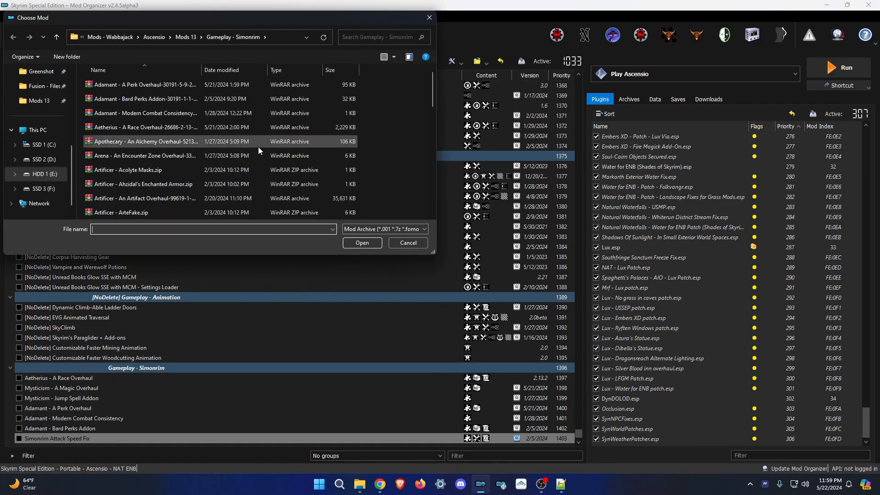
scroll(234, 183, down, 7)
double_click(235, 184)
Install Blade and Blunt through its FOMOD installer.
click(16, 35)
double_click(184, 141)
click(16, 35)
double_click(184, 142)
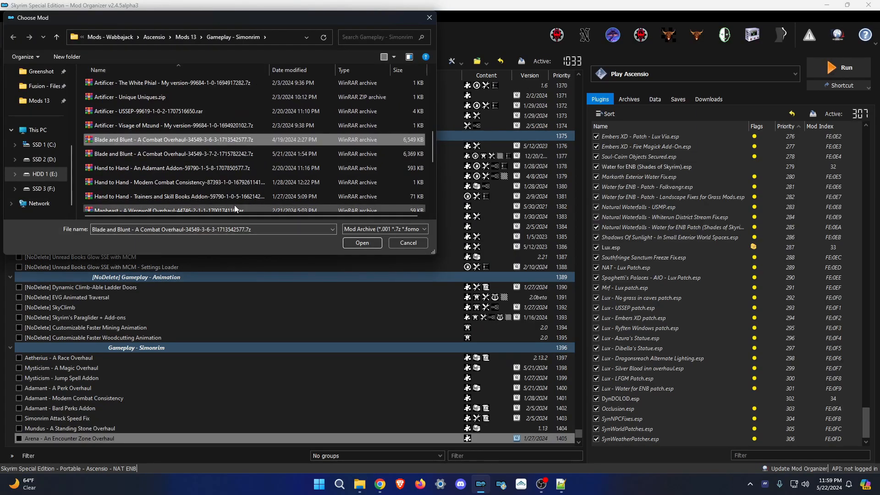
click(561, 484)
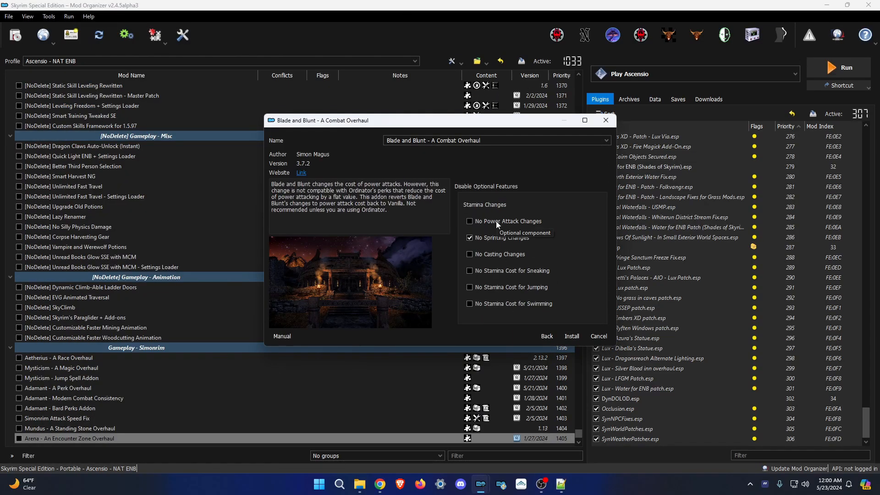
click(572, 336)
click(16, 35)
Install Scion - A Vampire Overhaul, Scion Cover Your Head, Manbeast and Apothecary.
double_click(202, 120)
click(16, 35)
scroll(263, 162, down, 9)
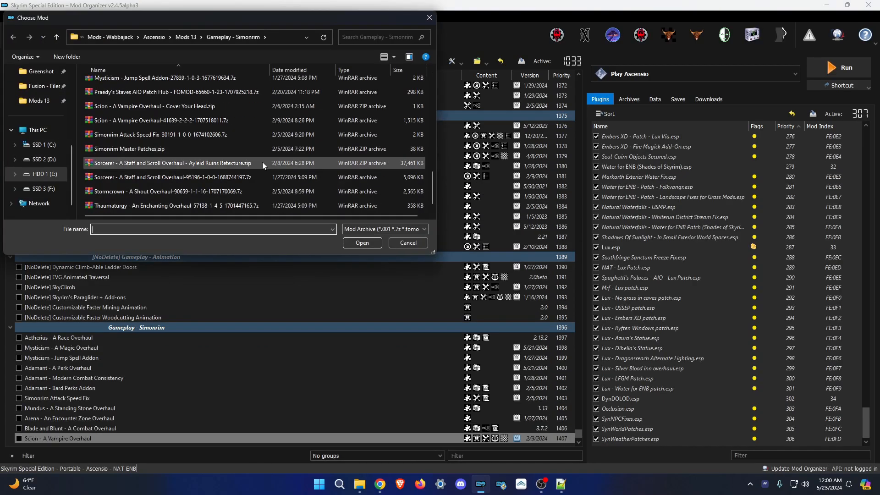
double_click(202, 107)
click(16, 36)
scroll(235, 174, down, 6)
double_click(230, 184)
click(15, 35)
double_click(197, 142)
click(15, 35)
Install Thaumaturgy, Hand to Hand, its Trainers and Skill Books addon, and Modern Combat Consistency.
click(503, 251)
click(16, 35)
scroll(183, 119, down, 7)
double_click(183, 119)
click(16, 35)
double_click(194, 192)
click(16, 35)
double_click(195, 175)
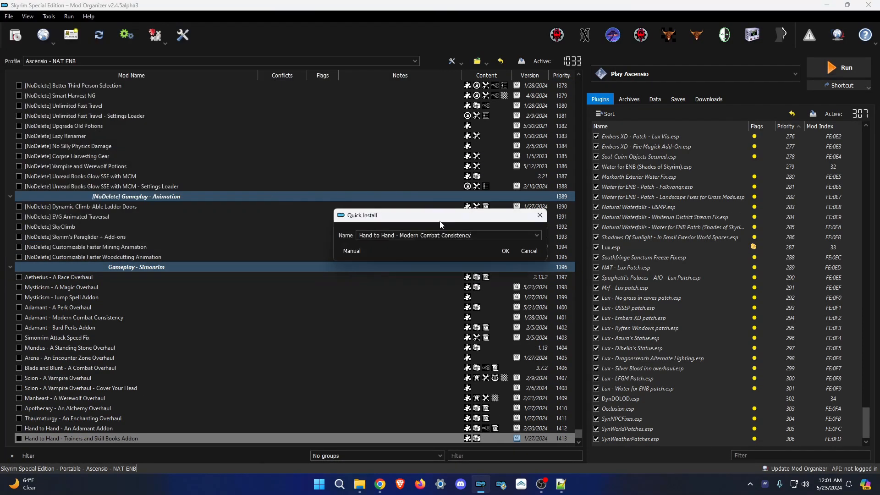
click(503, 251)
Install Sorcerer, the Ayleid Ruins Retexture archive and Stormcrown.
click(16, 35)
double_click(191, 177)
click(15, 35)
double_click(183, 164)
click(16, 36)
double_click(193, 191)
click(15, 36)
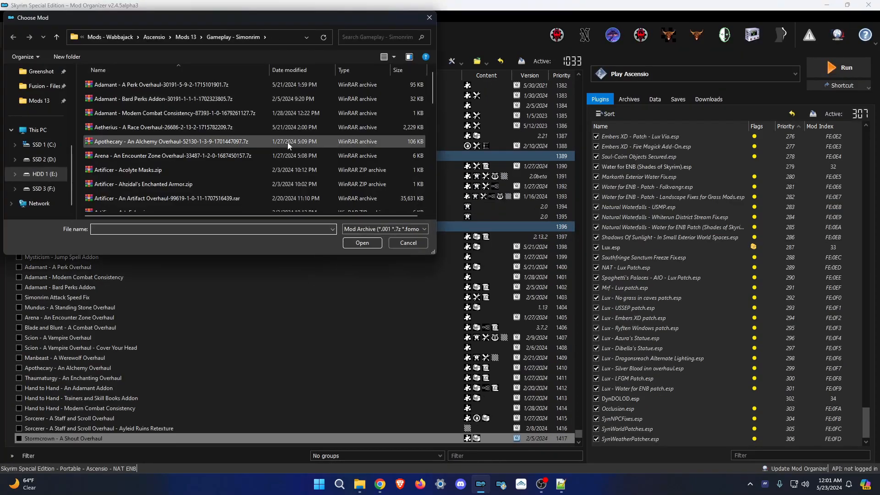
Install Artificer, the Artificer patch collection and Simonrim Master Patches.
scroll(233, 119, down, 1)
double_click(232, 131)
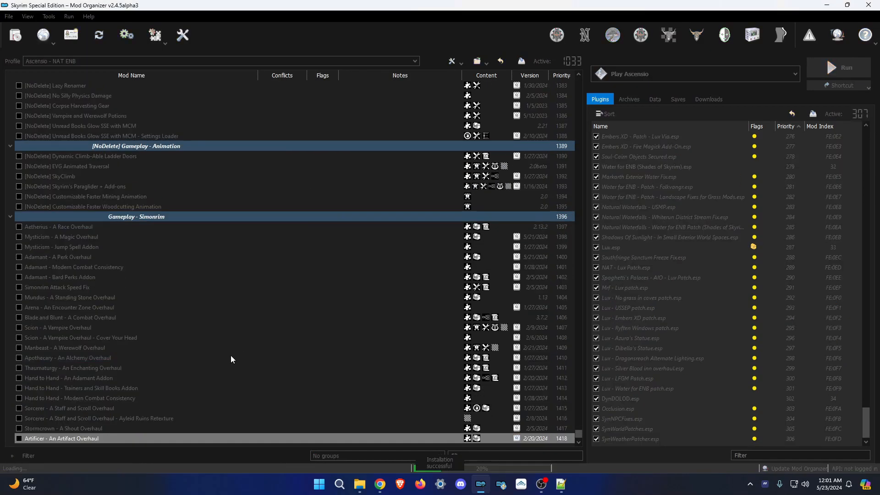
scroll(230, 356, down, 1)
click(16, 35)
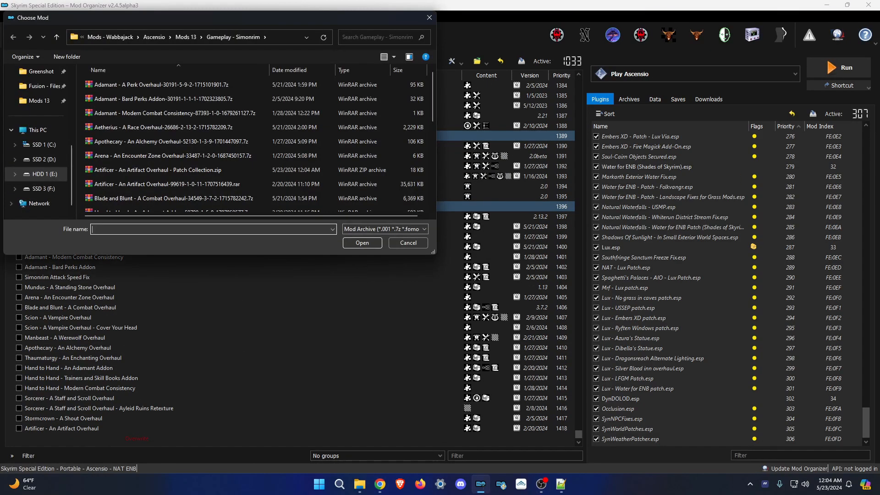
double_click(197, 170)
click(16, 35)
double_click(197, 147)
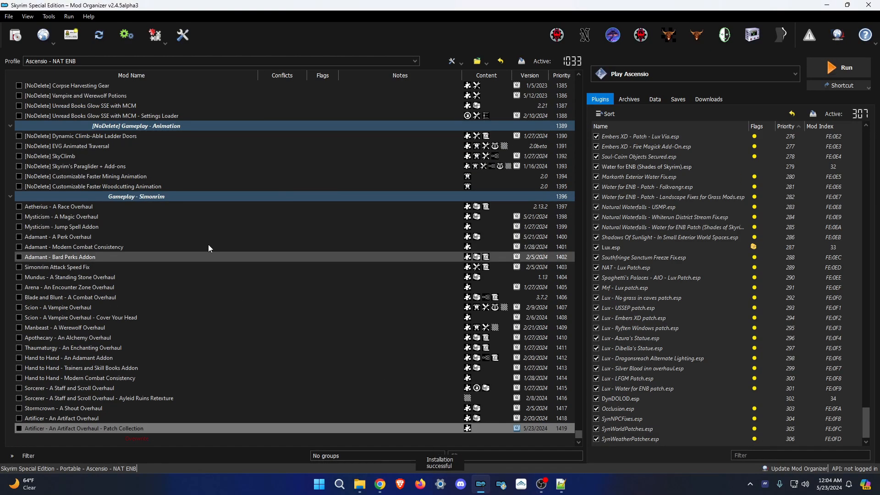
click(491, 251)
Start the Praedy's Staves AIO Patch Hub installer and tick the Darenii spell and Stellaris patches.
click(15, 35)
scroll(197, 133, down, 5)
double_click(197, 133)
click(562, 484)
click(575, 343)
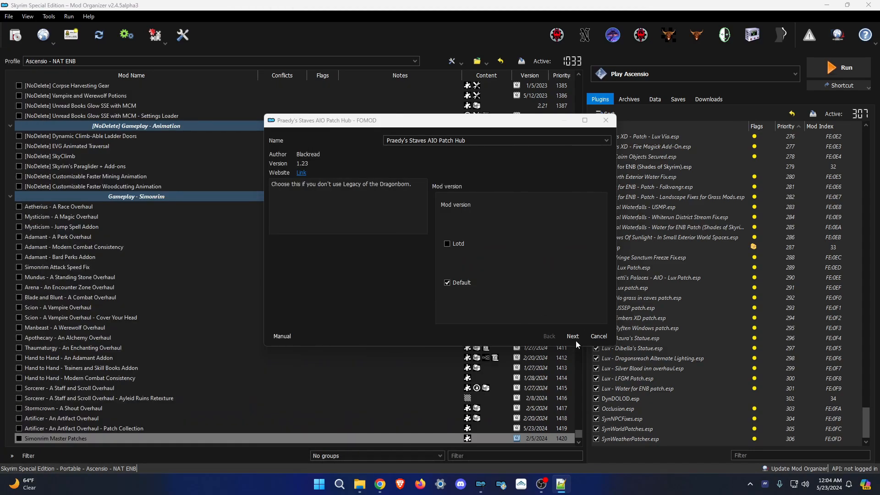
click(461, 257)
click(462, 266)
click(462, 275)
click(466, 284)
click(468, 294)
click(468, 303)
click(463, 313)
scroll(467, 293, down, 3)
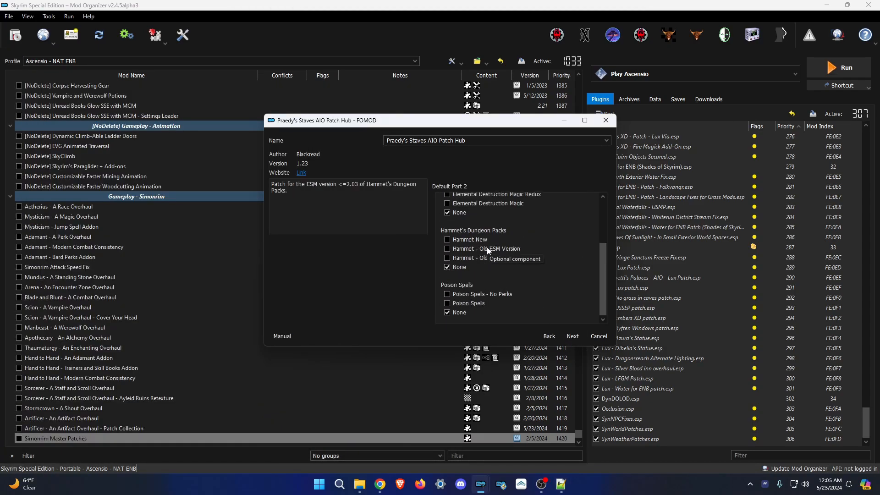
Go through the remaining Praedy's Staves patch pages and complete the installation.
click(360, 484)
scroll(379, 271, down, 4)
double_click(386, 271)
scroll(397, 269, down, 5)
key(alt+Left)
click(360, 485)
click(573, 336)
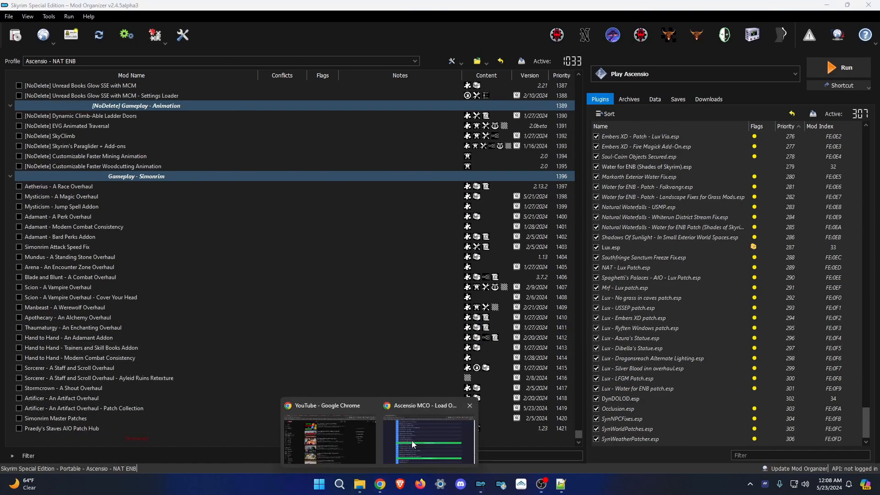
Install Extended Encounters, Immersive Patrols (Lite) and Immersive World Encounters SE main files.
click(360, 484)
click(360, 484)
click(17, 37)
double_click(229, 113)
click(491, 252)
click(16, 36)
double_click(233, 122)
click(491, 252)
click(17, 37)
double_click(233, 131)
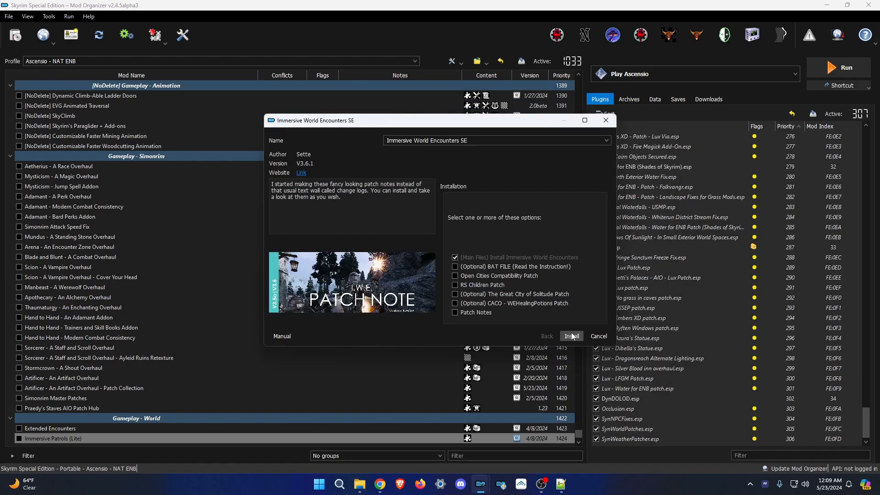
click(570, 335)
Install Timing is Everything, Goblins, ogres 4 and Mihail Ogres - Lawless (named 'Ogres - Lawless').
click(16, 37)
double_click(142, 127)
click(491, 252)
click(16, 37)
double_click(143, 99)
click(491, 252)
click(16, 37)
double_click(142, 170)
click(491, 251)
click(15, 37)
double_click(205, 157)
click(421, 236)
text(Ogres - Lawless)
click(492, 252)
Prefix the Gameplay - Simonrim and Gameplay - World separators with [NoDelete].
scroll(126, 193, up, 3)
click(92, 177)
key(F2)
drag(55, 178, 25, 178)
text([NoDelete])
scroll(159, 404, down, 3)
click(138, 358)
text([NoDelete])
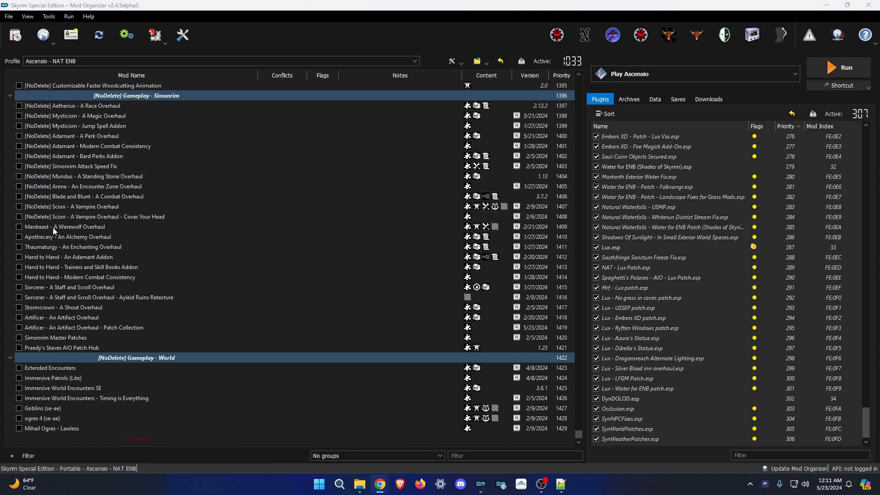
Prefix the Trainers and Skill Books Addon and Artificer mods with [NoDelete].
click(113, 267)
key(F2)
key(Home)
text([NoDelete])
key(Return)
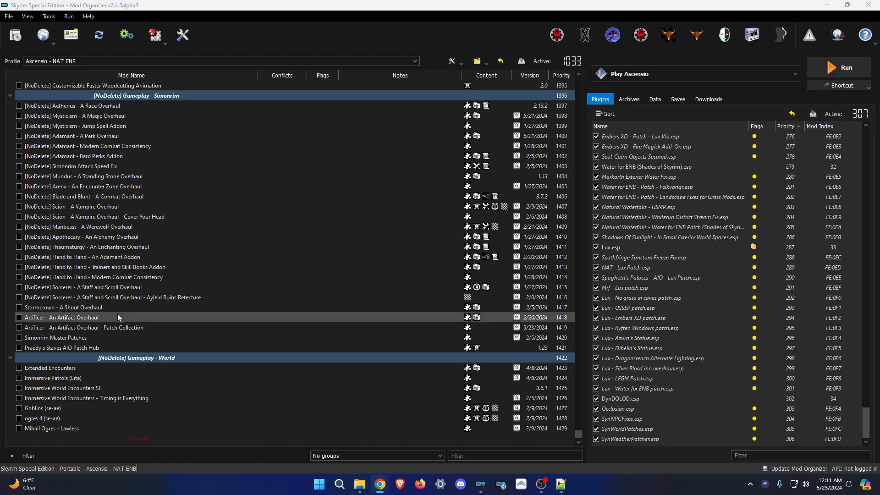
key(ctrl+c)
click(84, 328)
key(F2)
key(Home)
key(ctrl+v)
key(Return)
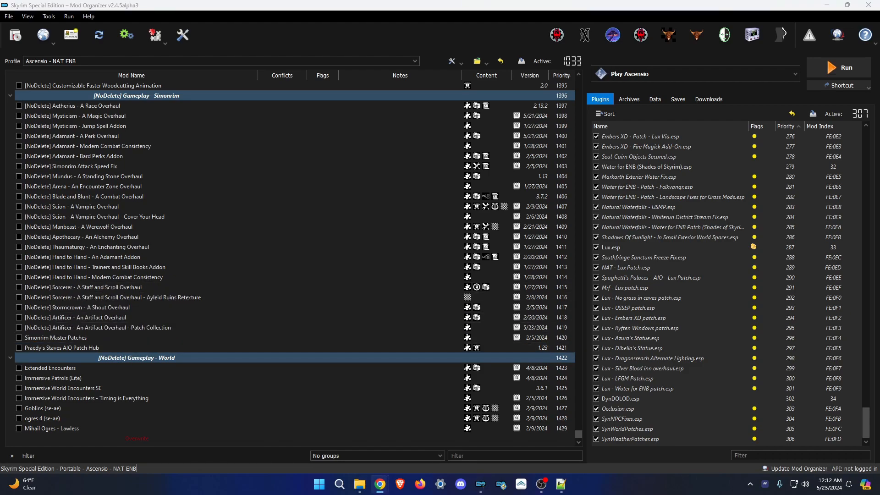
Prefix Praedy's Staves AIO Patch Hub and Extended Encounters with [NoDelete].
click(69, 347)
key(F2)
key(Home)
key(ctrl+v)
key(Return)
click(50, 368)
key(F2)
key(Home)
key(ctrl+v)
key(Return)
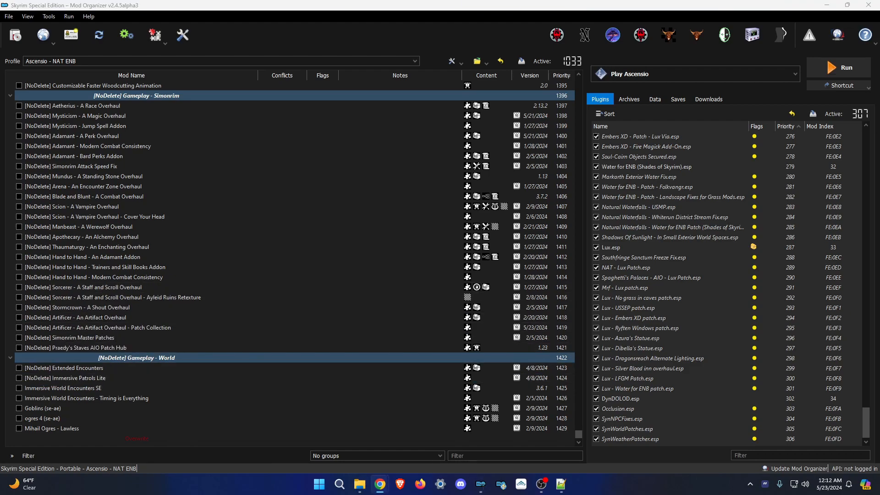
Tag Timing is Everything [NoDelete] and rename Goblins to '[NoDelete] Goblins - Mihail Monsters and Animals'.
click(86, 398)
key(F2)
key(Home)
key(ctrl+v)
key(Return)
click(42, 408)
key(F2)
text([NoDelete] Goblins - Mihail Monsters and Animals)
key(Return)
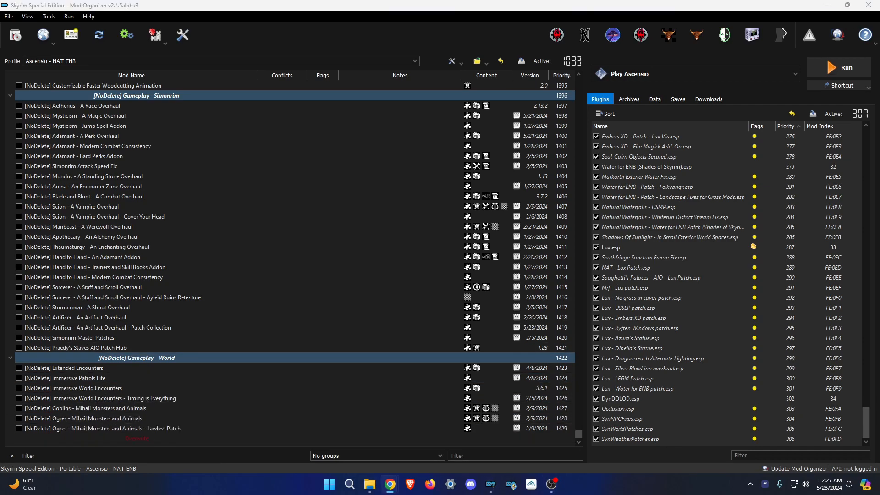
Open the Mods 13 folder in File Explorer.
mouse_move(369, 484)
click(354, 433)
click(409, 116)
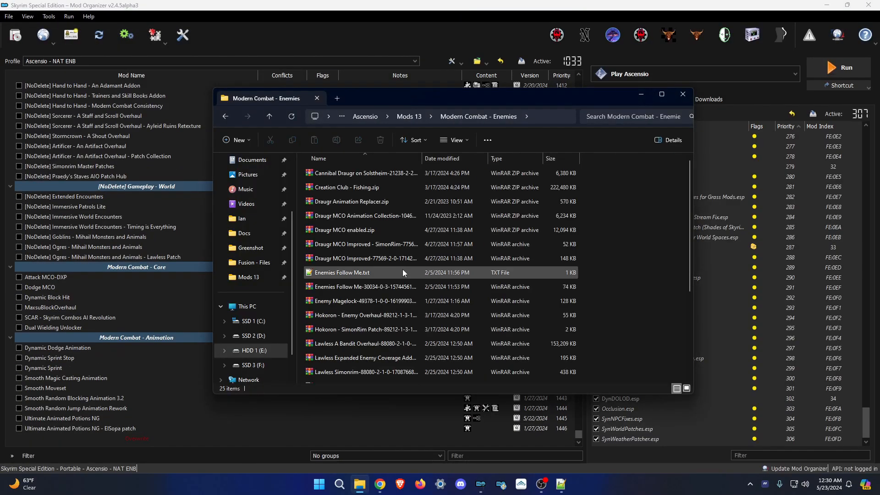
Open the Madmen install notes file and scroll back up through it.
double_click(402, 269)
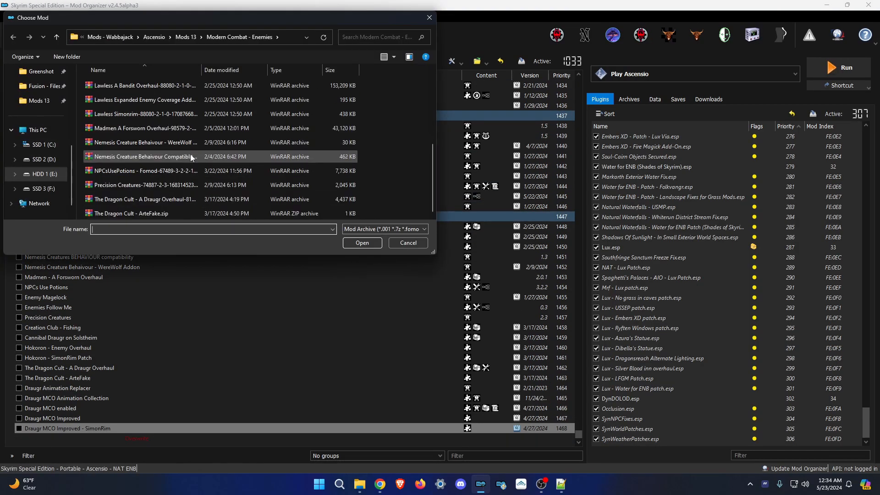
scroll(190, 157, up, 4)
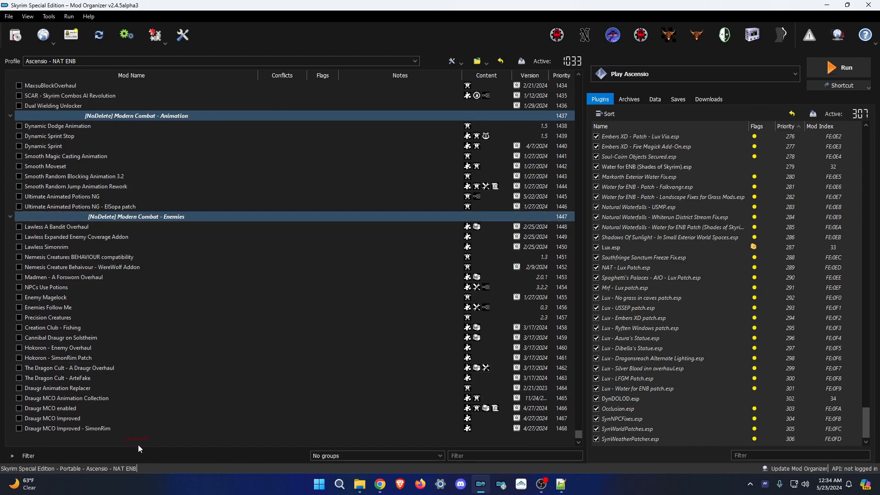
scroll(139, 445, up, 5)
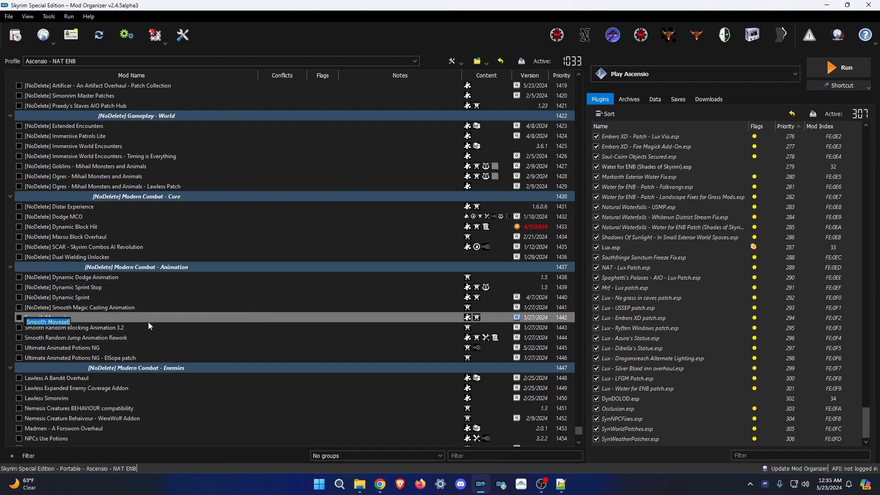
Capture a screenshot of the Modern Combat - Spells installer choices.
scroll(290, 261, down, 5)
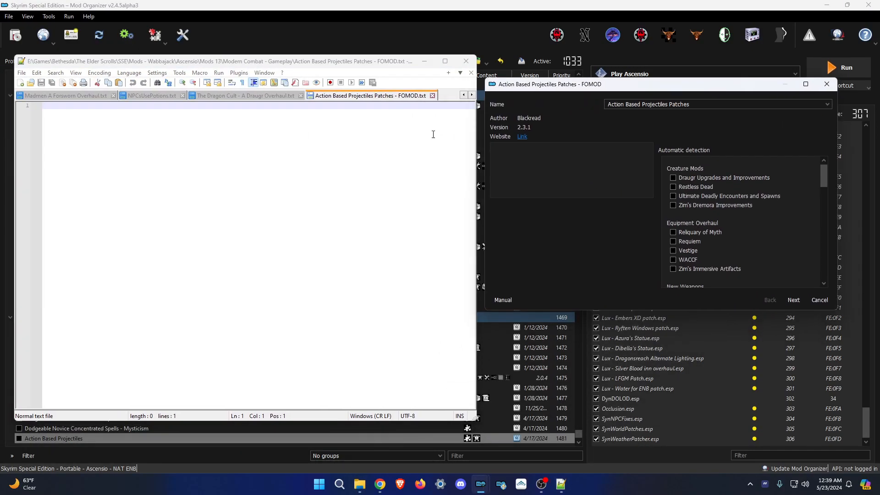
scroll(696, 210, down, 1)
scroll(695, 209, down, 15)
scroll(692, 204, down, 3)
click(359, 484)
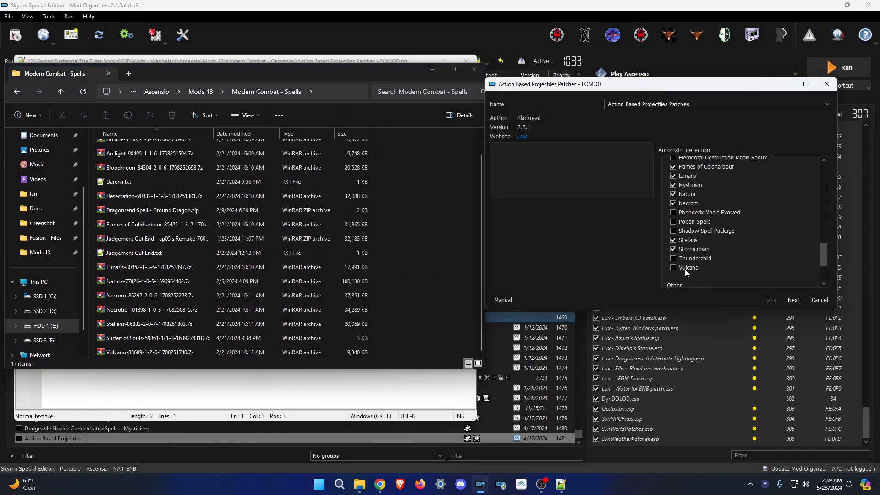
scroll(685, 269, up, 3)
key(Print)
Move the new Greenshot screenshot into the Modern Combat - Spells folder.
click(334, 361)
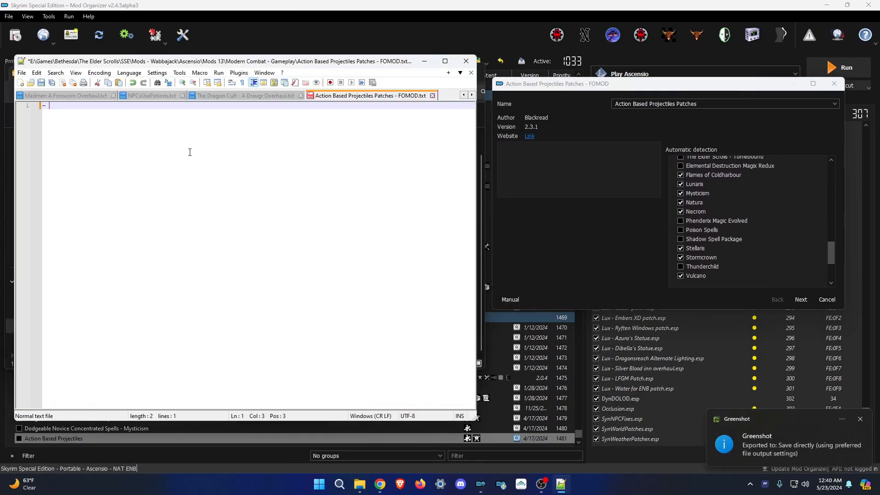
click(424, 61)
right_click(359, 484)
click(330, 386)
drag(449, 312, 145, 274)
Drop the two screenshots into the Mods 13 Modern Combat - Gameplay folder.
right_click(359, 484)
click(336, 417)
mouse_move(245, 90)
mouse_down()
mouse_move(256, 101)
mouse_move(238, 100)
mouse_up()
double_click(156, 359)
drag(449, 1, 449, 252)
Install the Action Based Projectiles Patches FOMOD and dismiss the missing-file prompt.
click(213, 214)
click(801, 300)
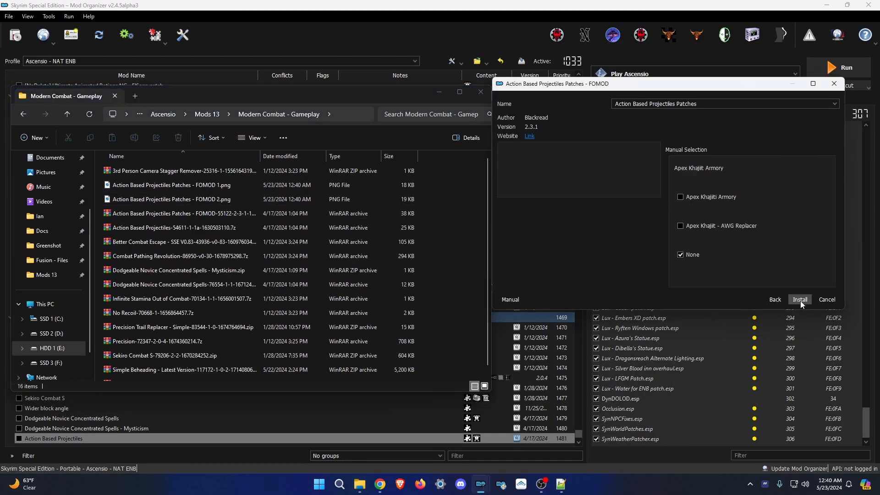
click(800, 300)
click(562, 484)
Install the Simple Beheading mod.
click(510, 281)
click(15, 36)
double_click(183, 171)
click(360, 484)
Create an NPC Moveset separator named after the Mods 13 folder.
click(391, 450)
click(288, 285)
key(ctrl+c)
click(172, 353)
key(ctrl+v)
key(Return)
Install the Valhalla Great Sword, Vanargand and Ebony Warrior moveset mods.
click(15, 35)
double_click(130, 98)
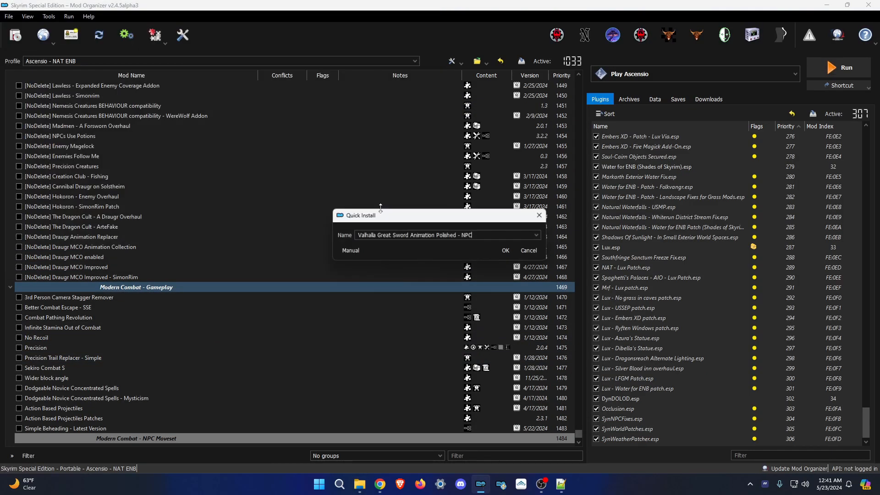
click(519, 251)
click(15, 35)
double_click(137, 114)
click(519, 251)
click(15, 36)
double_click(138, 86)
click(359, 484)
Create a Player Moveset separator using the copied folder name.
click(316, 136)
click(275, 321)
key(ctrl+c)
key(ctrl+v)
key(Return)
Install the Vanilla Weapons Neutral, Low, Mid and High Stance mods.
click(15, 35)
click(130, 37)
double_click(151, 213)
double_click(175, 213)
click(477, 237)
click(15, 36)
double_click(180, 184)
click(476, 237)
click(15, 35)
double_click(183, 199)
click(477, 237)
click(16, 35)
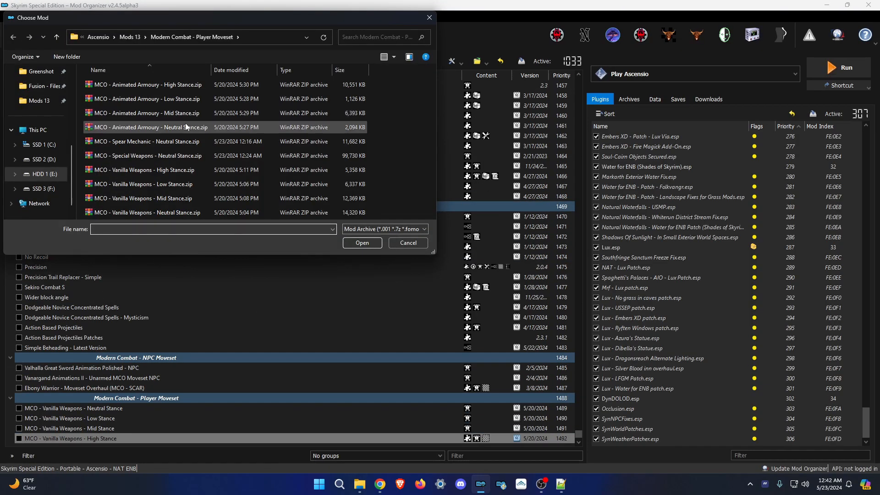
Install the Animated Armoury Neutral, Low, Mid and High Stance mods.
double_click(186, 128)
click(491, 251)
click(15, 36)
double_click(183, 99)
click(491, 251)
click(16, 36)
double_click(183, 113)
click(490, 251)
Install the Special Weapons and Spear Mechanic mods.
click(15, 35)
double_click(166, 143)
click(491, 251)
click(15, 35)
double_click(193, 154)
click(491, 251)
Copy the [NoDelete] prefix and prepend it to the Modern Combat - Gameplay separator.
drag(57, 130, 11, 135)
key(ctrl+c)
click(94, 136)
key(F2)
key(ctrl+v)
Add [NoDelete] to the NPC Moveset separator and the stance, Spear Mechanic and Special Weapons mods.
click(94, 288)
key(F2)
key(ctrl+v)
click(43, 369)
key(ctrl+v)
click(69, 419)
key(F2)
click(27, 423)
key(ctrl+v)
click(69, 429)
key(F2)
key(ctrl+v)
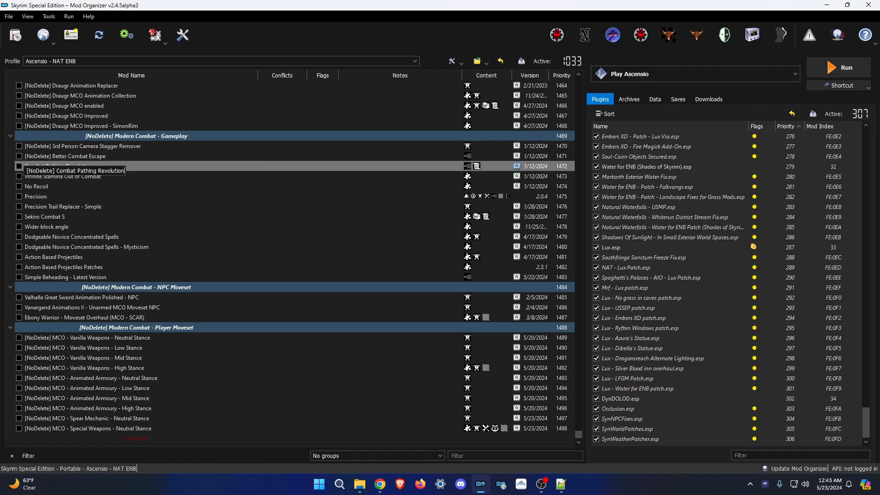
Inspect Combat Pathing Revolution's files and add the [NoDelete] prefix to its name.
click(92, 267)
ctrl+double_click(120, 166)
click(613, 130)
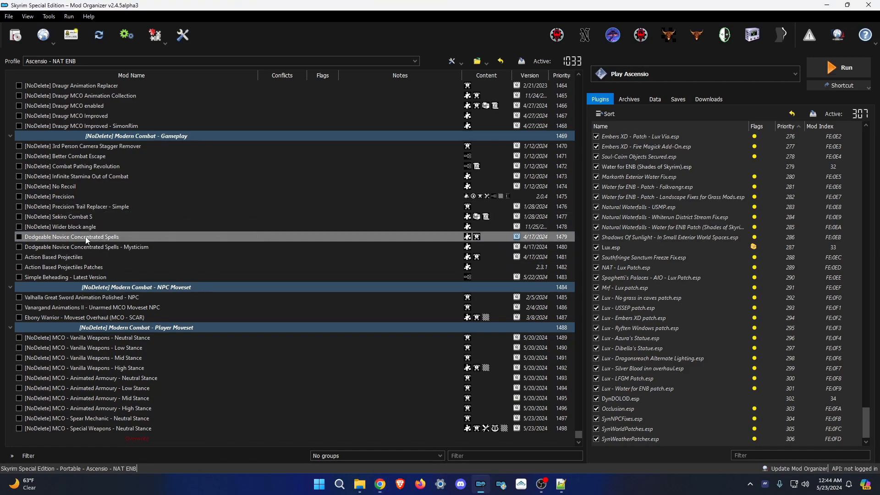
key(F2)
key(Home)
key(ctrl+v)
Rename the Action Based Projectiles Patches mod to end with 'Patch Collection'.
click(156, 258)
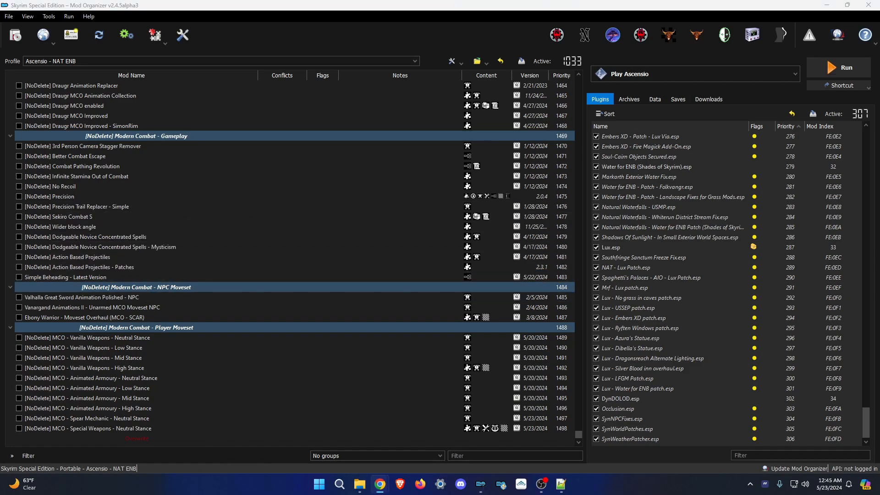
key(End)
key(BackSpace)
key(BackSpace)
text(Collection)
key(Return)
Add the [NoDelete] prefix to the Valhalla Great Sword mod's name.
click(183, 298)
key(F2)
key(Home)
key(ctrl+v)
key(Return)
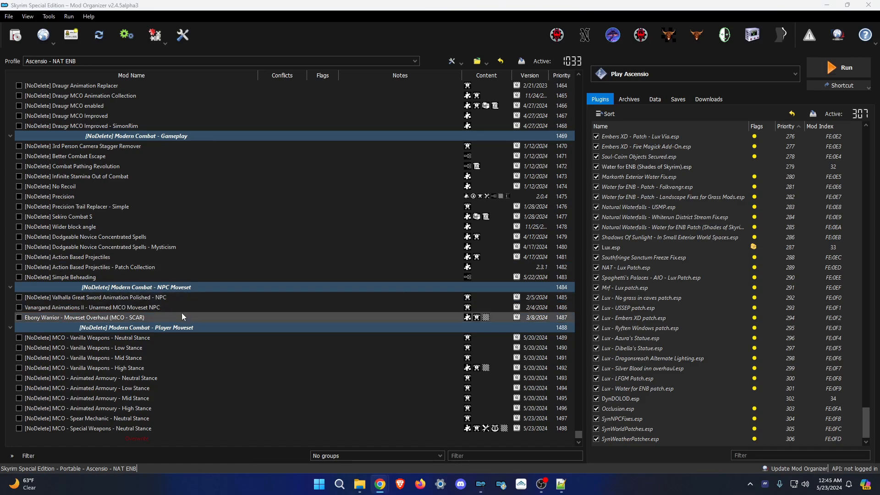
Create a new separator named 'Modern Combat - Spells'.
click(360, 484)
double_click(297, 338)
scroll(337, 298, down, 3)
double_click(338, 298)
click(338, 250)
click(534, 114)
text(Modern Combat - Spells)
key(Return)
Install Judgement Cut End from the Modern Combat - Spells archive folder.
click(15, 35)
scroll(180, 142, down, 5)
double_click(180, 142)
double_click(188, 185)
click(573, 336)
click(572, 335)
Install the Dragonrend, Surfeit of Souls, Abyss and Arclight spell archives with default options.
click(15, 35)
click(491, 251)
click(15, 35)
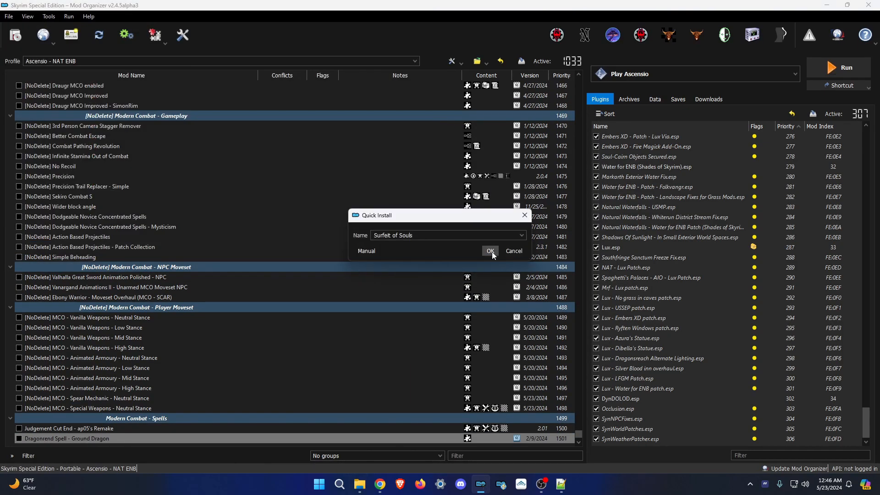
click(492, 251)
click(15, 35)
double_click(181, 101)
click(561, 484)
click(561, 484)
click(573, 338)
Install the Arcane, Bloodmoon, Desecration and Flames of Coldharbour spell archives.
click(15, 36)
double_click(180, 114)
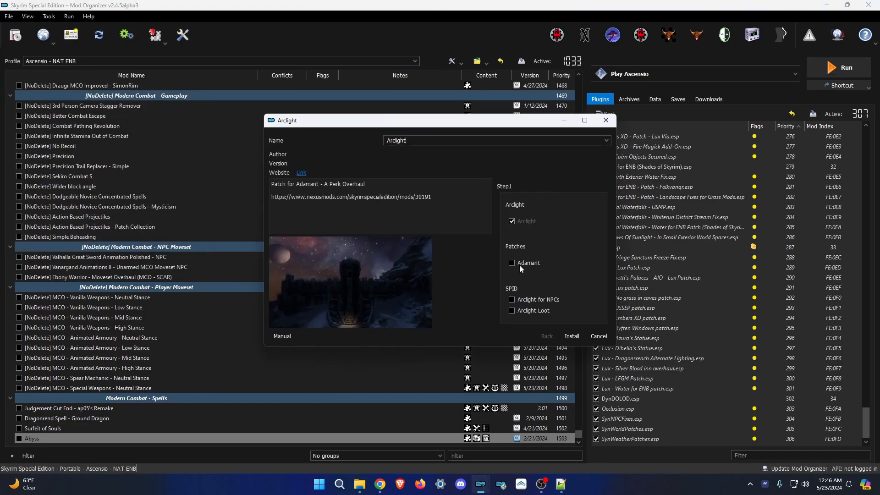
click(570, 337)
click(15, 35)
click(16, 36)
double_click(248, 125)
click(561, 337)
click(15, 35)
double_click(248, 136)
click(561, 338)
click(15, 35)
double_click(247, 147)
click(561, 338)
Install the Lunaris, Natura and Necrom spell archives.
click(16, 35)
double_click(151, 170)
click(571, 337)
click(15, 35)
double_click(151, 199)
click(570, 337)
click(15, 36)
double_click(150, 214)
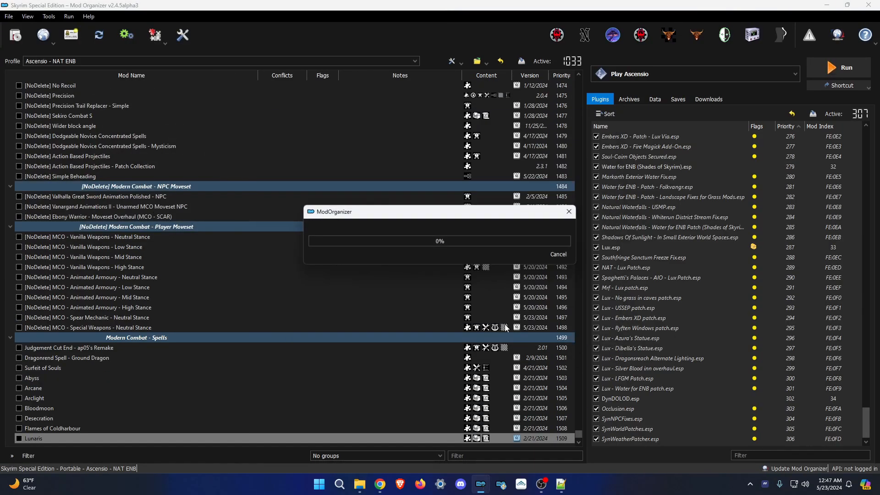
click(575, 336)
Install the Necrotic, Stellaris and Vulcano spell archives.
click(15, 35)
scroll(151, 184, down, 5)
double_click(151, 141)
click(571, 337)
click(15, 36)
double_click(151, 156)
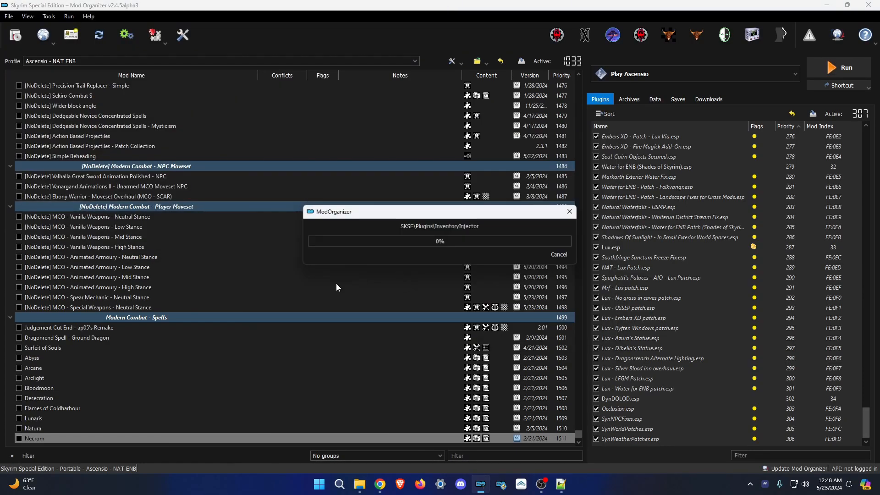
click(573, 336)
click(15, 35)
double_click(150, 170)
click(572, 336)
Install Loading Screen Truce, Behavior Data Injector, Disable Turn Animation, dTry's Key Utils and Dynamic Animation Casting.
click(15, 35)
double_click(150, 185)
click(572, 337)
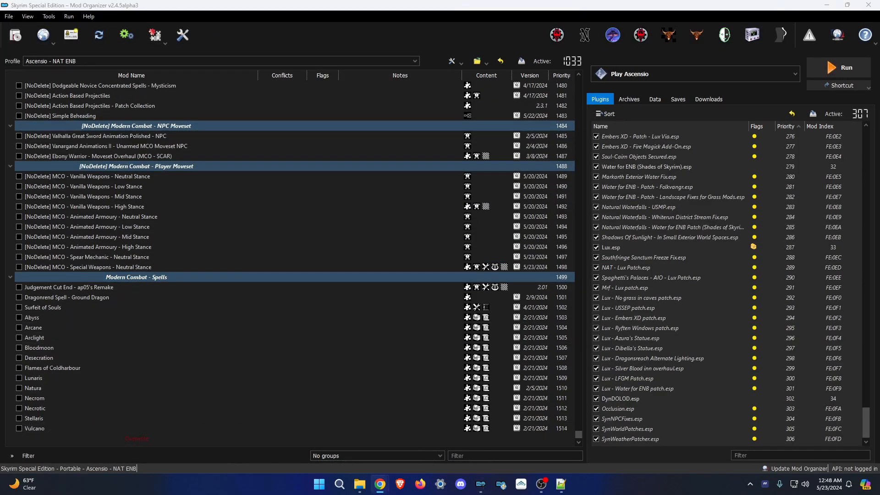
Copy the Modern Combat - Utilities folder name to use for the new separator.
click(360, 484)
click(478, 136)
key(alt+Up)
click(320, 368)
key(F2)
key(ctrl+c)
click(360, 485)
click(16, 36)
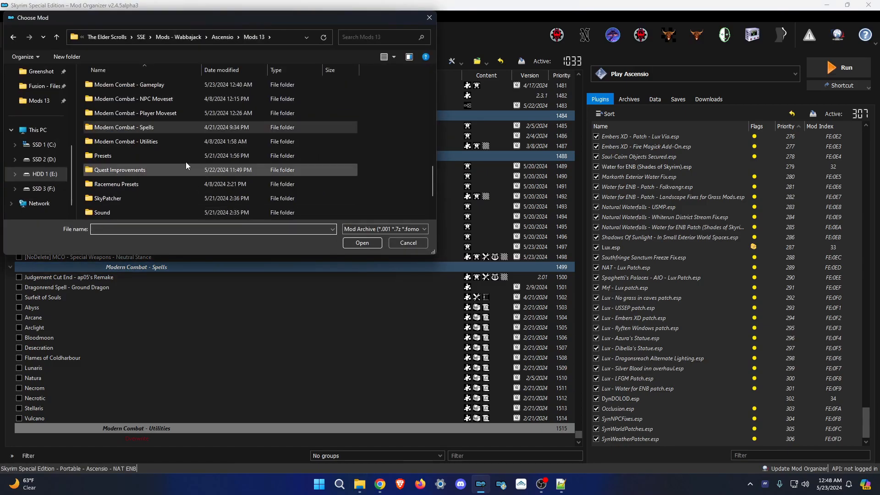
double_click(137, 142)
double_click(146, 170)
click(15, 36)
double_click(146, 85)
click(15, 36)
double_click(146, 99)
click(15, 35)
double_click(174, 113)
Install IFrame Generator, Keyword Compatibility Framework, One Click Power Attack and Payload Interpreter.
click(15, 36)
double_click(225, 127)
click(15, 35)
double_click(190, 142)
click(15, 35)
double_click(174, 156)
click(491, 252)
click(15, 35)
double_click(184, 156)
click(15, 36)
double_click(207, 198)
Install Simple Offence Suppression, Settings Loader, Paired Animation Improvements and the Stances KeyUtils version.
click(15, 36)
double_click(304, 180)
click(15, 35)
double_click(275, 171)
click(541, 251)
click(15, 36)
double_click(202, 134)
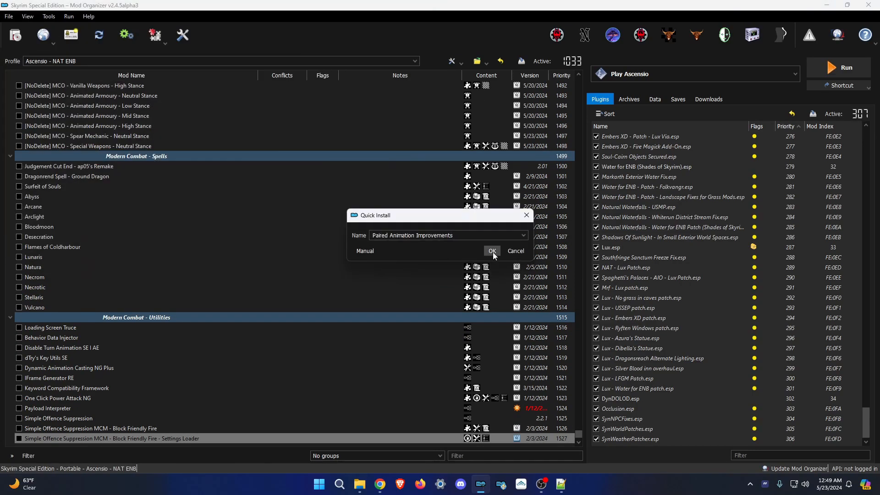
click(492, 252)
click(16, 35)
double_click(206, 121)
click(551, 252)
click(15, 35)
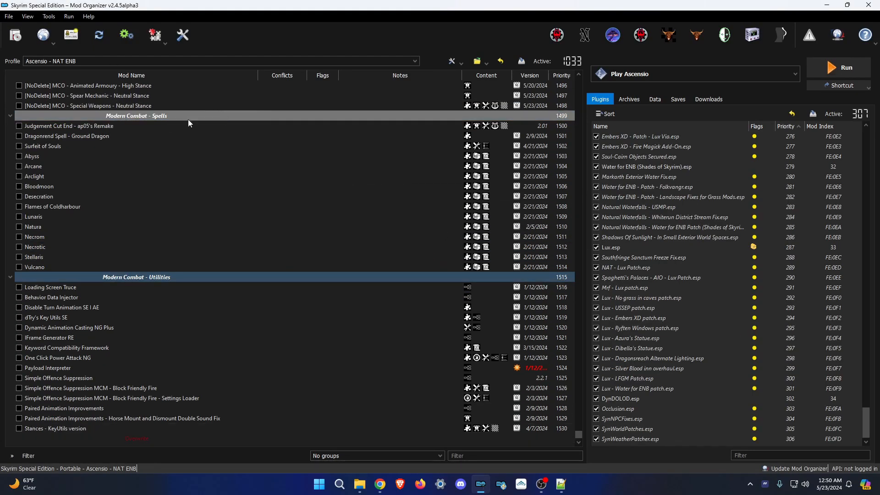
Prefix the Spells mods, Abyss through Stellaris, with [NoDelete].
drag(109, 284, 108, 282)
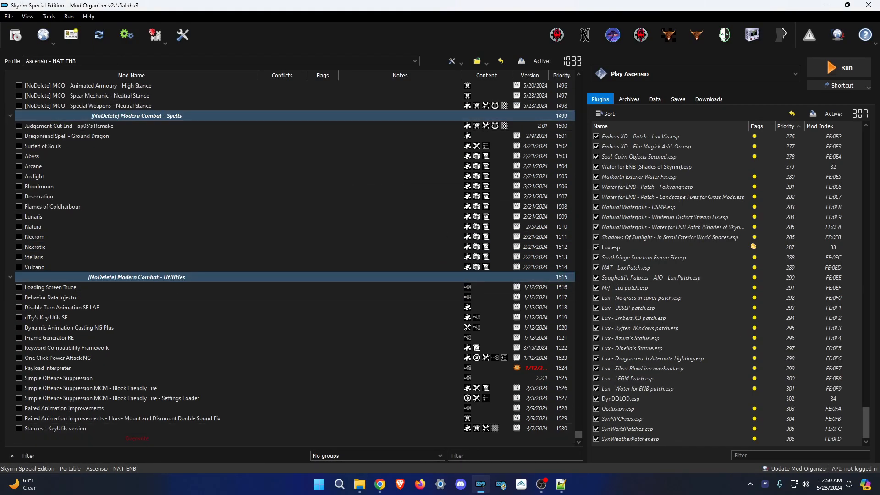
click(33, 156)
click(34, 166)
click(35, 177)
click(36, 186)
click(38, 197)
click(45, 207)
click(35, 217)
click(34, 227)
click(35, 239)
click(35, 249)
click(35, 259)
Prefix Behavior Data Injector and the next utility mod with [NoDelete].
click(80, 299)
key(F2)
key(Home)
key(ctrl+v)
key(Return)
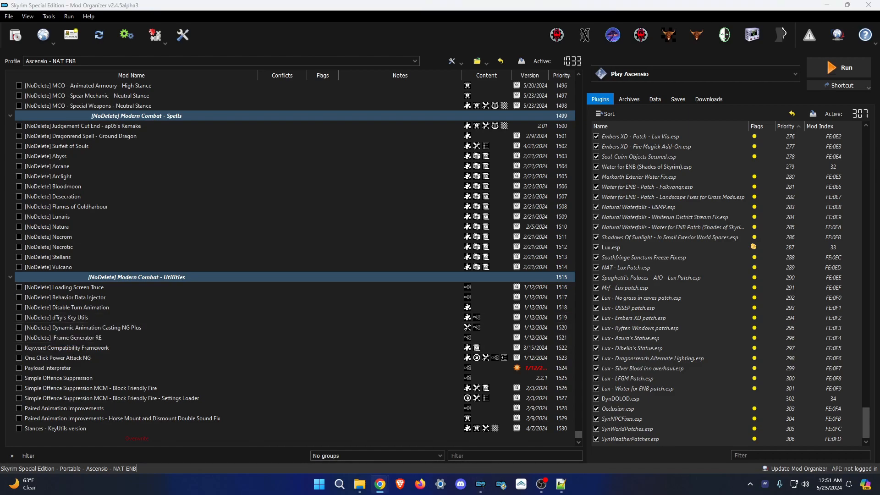
key(Return)
click(80, 398)
key(F2)
key(Home)
key(ctrl+v)
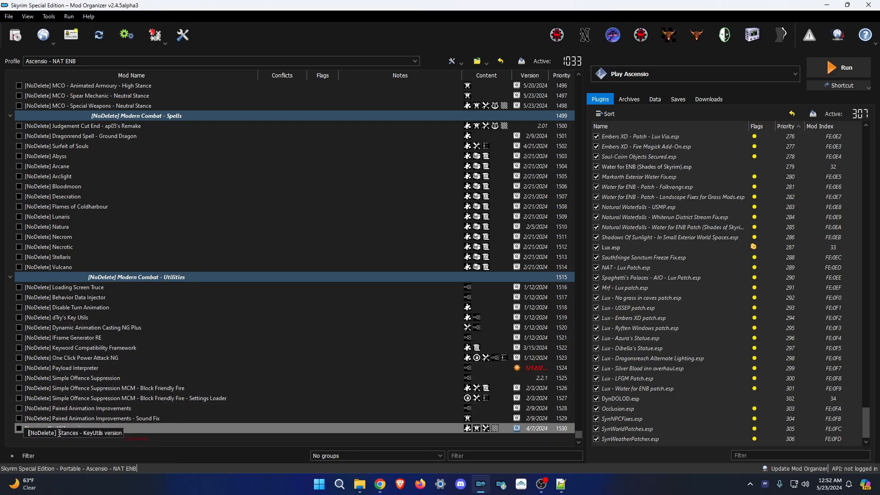
Install Elemental Fury from the Modern Combat - Fixes folder, temporarily enabling Stormcrown first.
double_click(291, 284)
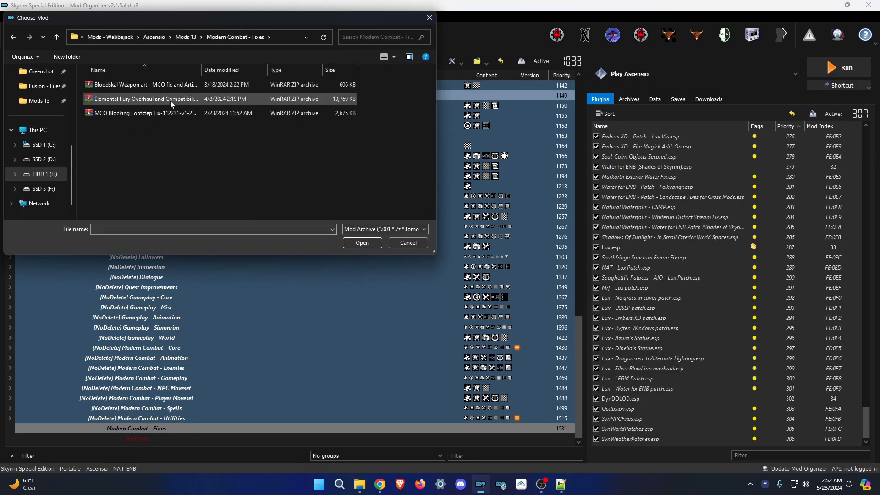
double_click(173, 98)
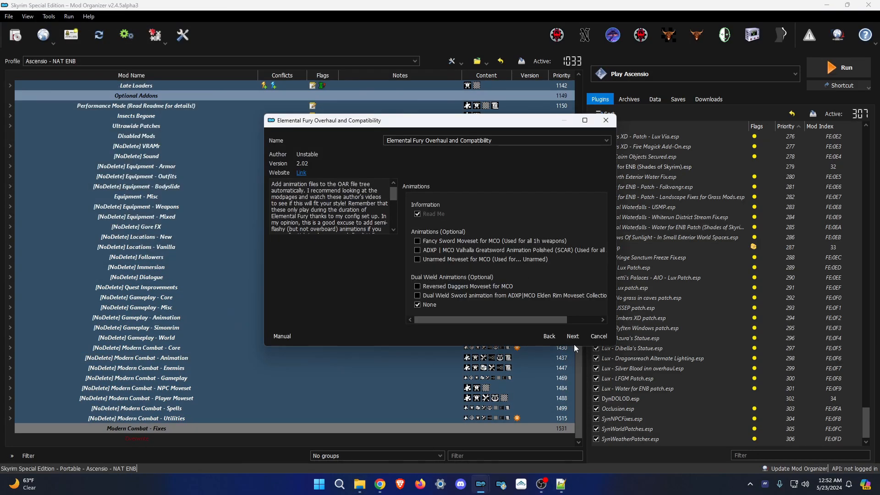
click(599, 336)
click(10, 328)
scroll(43, 300, down, 8)
click(18, 298)
click(16, 36)
double_click(173, 98)
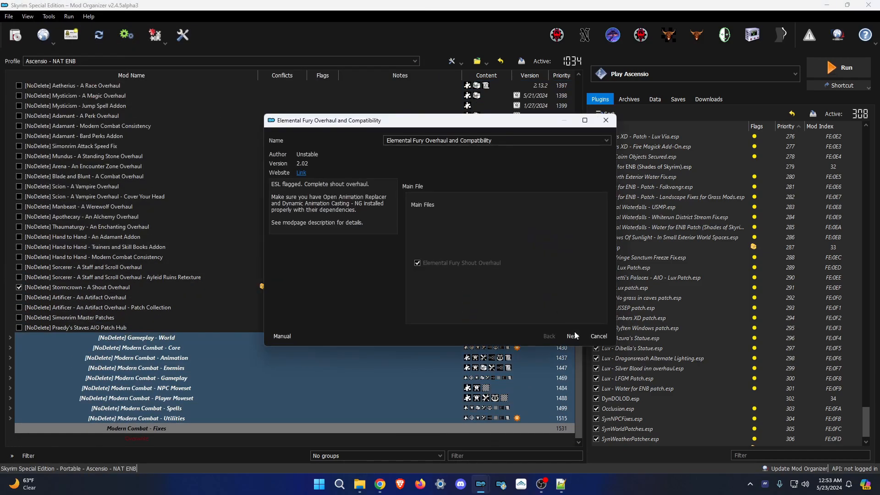
click(572, 336)
click(19, 278)
Install the MCO Blocking Footstep Fix and Bloodskal Weapon art archives.
click(15, 35)
double_click(183, 110)
click(571, 336)
click(15, 35)
double_click(103, 87)
click(360, 485)
Create a new separator named UI in the mod list.
double_click(297, 339)
right_click(174, 442)
click(201, 355)
text(UI)
key(Return)
click(360, 484)
scroll(298, 339, down, 6)
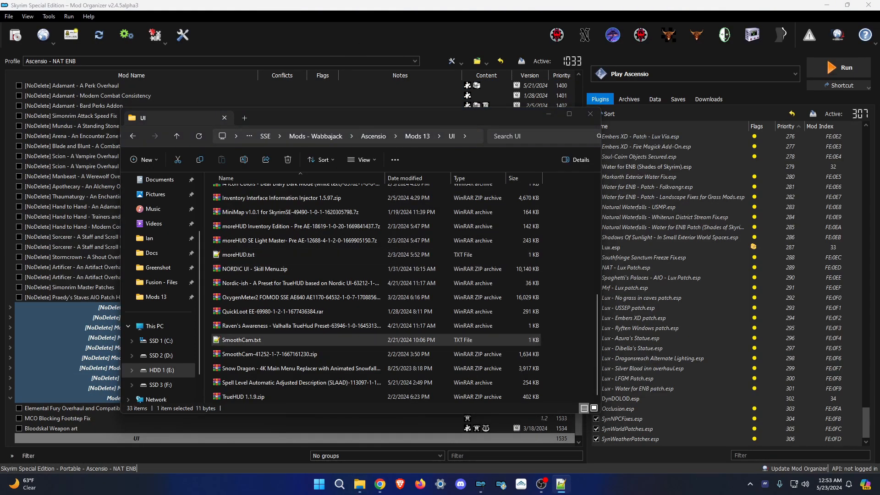
Install QuickLoot EE, HD Local Map and 'Extended UI + Settings Loader - Dear Diary'.
click(15, 35)
scroll(127, 200, down, 5)
double_click(138, 184)
click(15, 35)
click(15, 35)
text(+ Settings Loader)
click(490, 251)
click(15, 35)
text(Extended UI + Settings Loader - Dear Diary)
click(491, 251)
Install Crafting Categories, NORDIC UI Skill Menu and DOVAHBEAR LoadingScreen.
click(15, 35)
scroll(175, 197, down, 8)
double_click(174, 197)
click(15, 36)
double_click(155, 129)
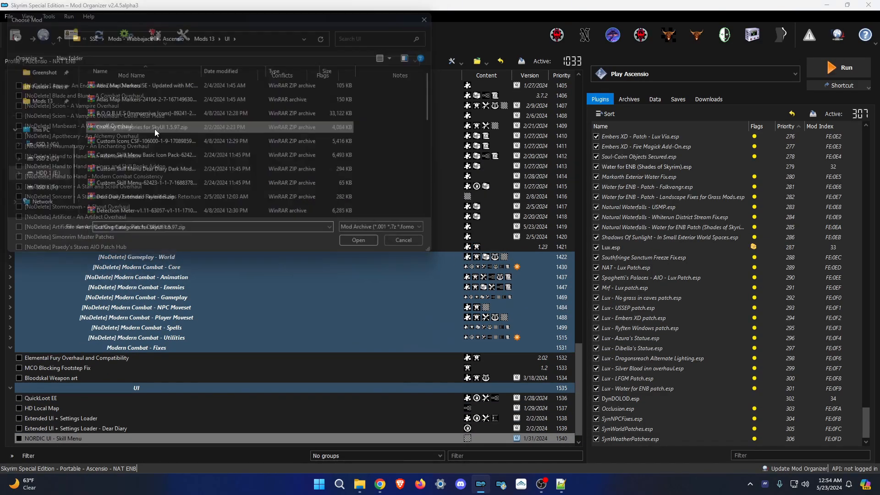
click(15, 36)
Install TrueHUD, moreHUD SE Light Master and moreHUD Inventory Edition.
click(15, 35)
scroll(197, 93, down, 10)
double_click(165, 184)
click(15, 35)
double_click(165, 212)
click(15, 36)
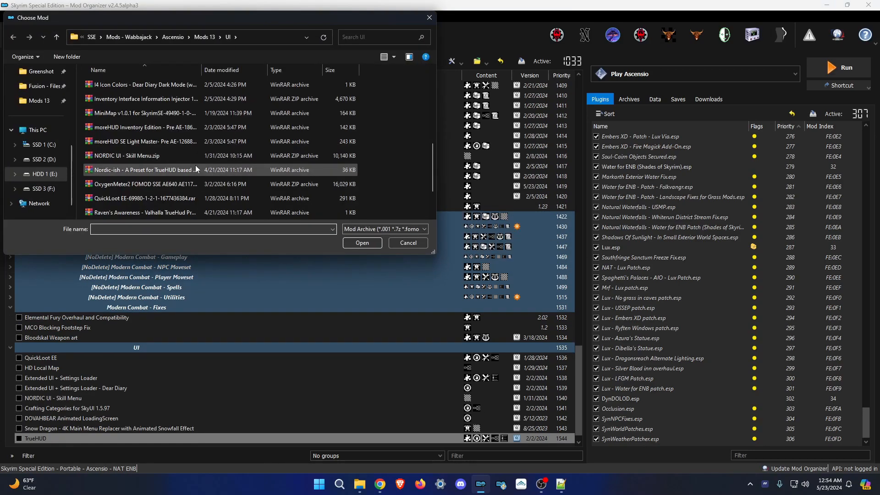
double_click(210, 143)
click(16, 35)
Install Atlas Map Markers, its Settings Loader and Dear Diary Extended Favorites.
double_click(197, 129)
click(15, 35)
double_click(151, 87)
click(491, 251)
click(15, 35)
double_click(152, 87)
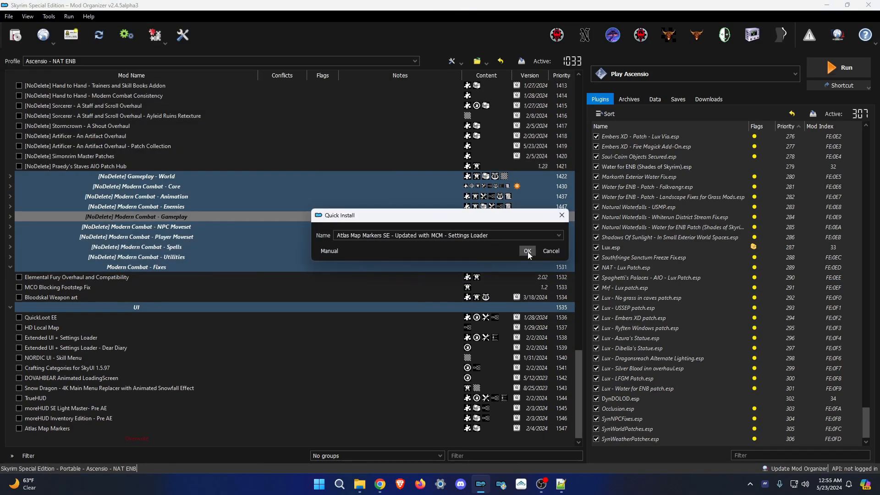
click(513, 251)
Install Inventory Interface Information Injector, I4 Icon Colors and Detection Meter.
click(15, 35)
scroll(197, 152, down, 1)
double_click(150, 159)
click(490, 251)
click(15, 36)
scroll(151, 184, down, 2)
double_click(152, 211)
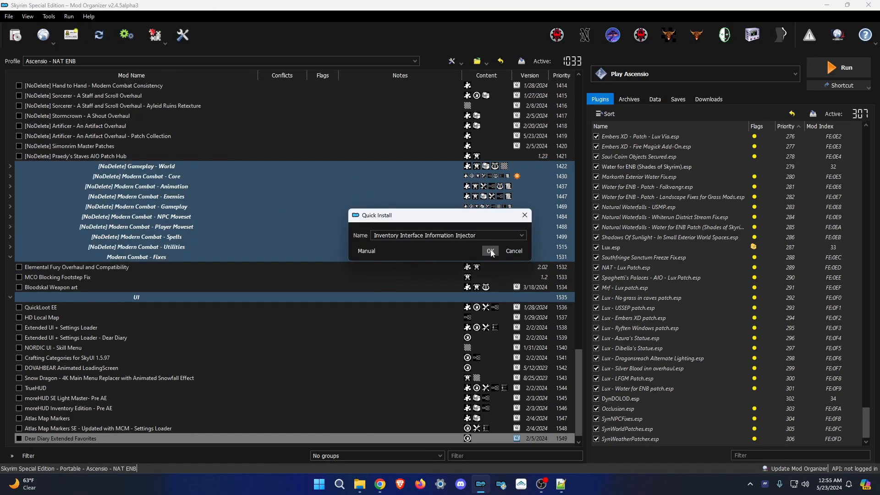
click(490, 251)
click(15, 35)
scroll(168, 138, down, 4)
double_click(146, 197)
click(511, 251)
Install SmoothCam and Custom Skill Menu.
click(15, 35)
double_click(150, 173)
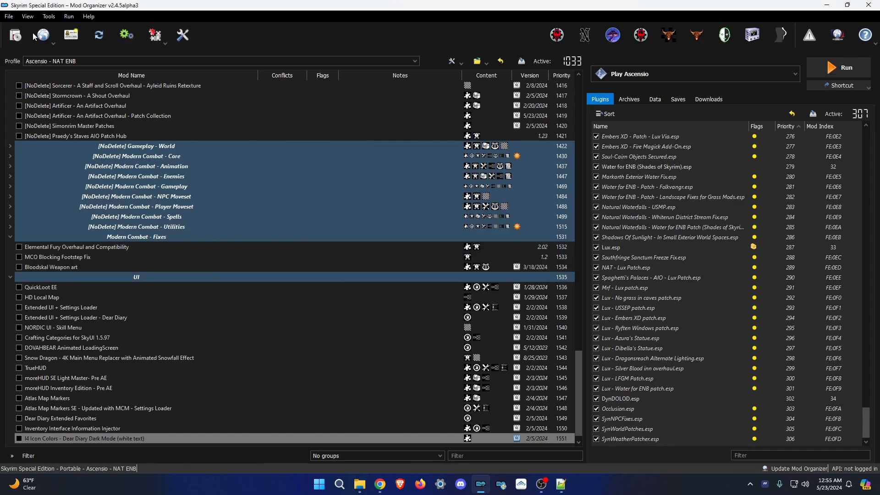
click(491, 250)
click(15, 35)
scroll(156, 174, down, 10)
double_click(156, 175)
click(572, 337)
Install the Dear Diary Dark Mode patch, Custom Icons CSF and FloatingDamageV2.
click(15, 35)
double_click(151, 184)
click(491, 251)
click(15, 35)
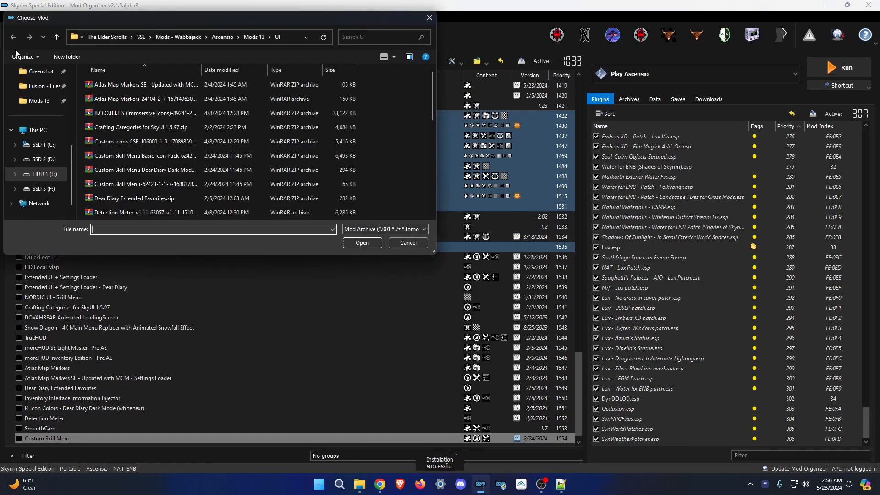
double_click(152, 156)
click(491, 251)
click(15, 35)
double_click(151, 141)
click(491, 250)
Install the OxygenMeter2 archive.
click(15, 35)
scroll(220, 198, down, 3)
double_click(184, 141)
click(490, 251)
click(15, 36)
Install B.O.O.B.I.E.S (aka Immersive Icons) with Dark Knight Armor and Arclight support.
scroll(200, 130, down, 3)
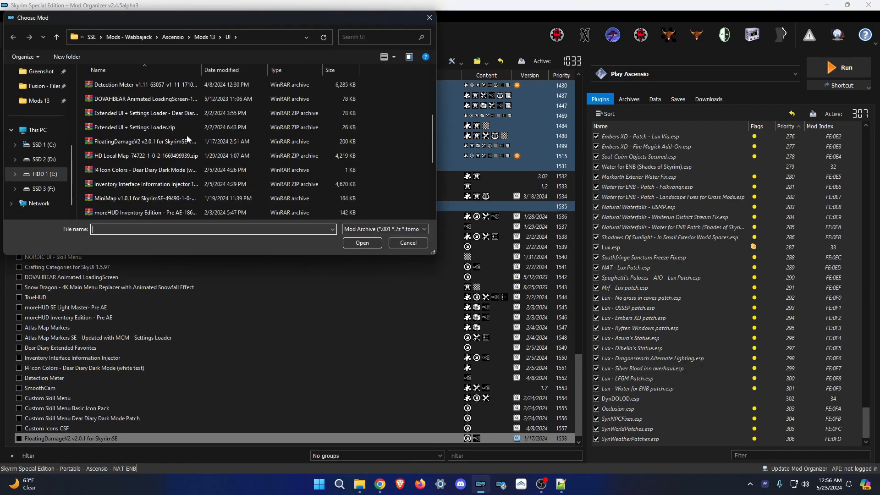
double_click(146, 113)
click(572, 337)
click(464, 287)
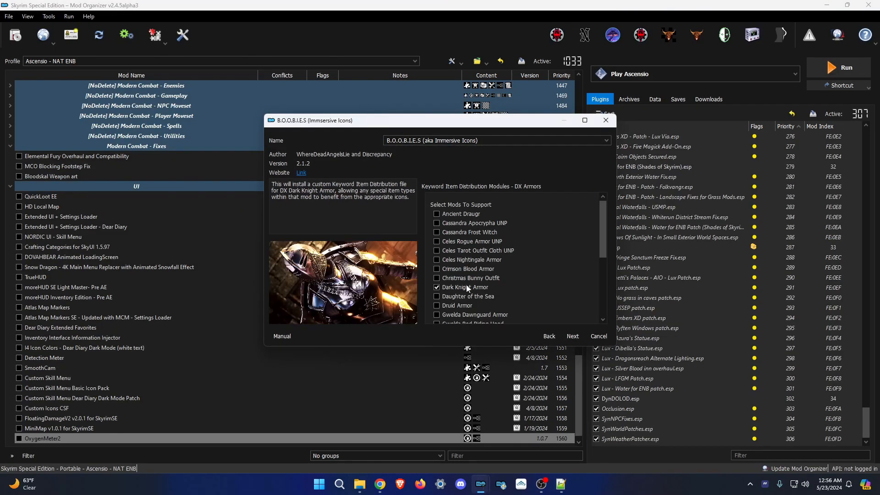
click(573, 337)
click(452, 238)
click(573, 337)
scroll(484, 272, down, 4)
scroll(477, 271, up, 1)
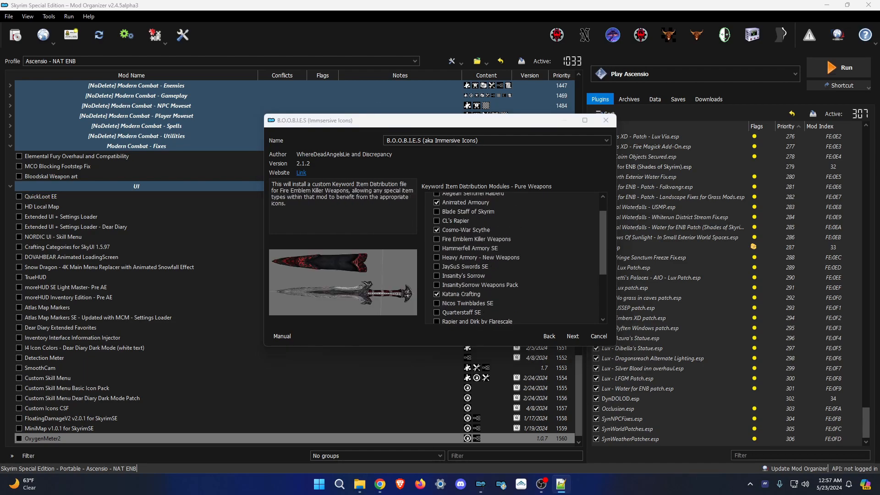
scroll(522, 257, down, 3)
click(572, 336)
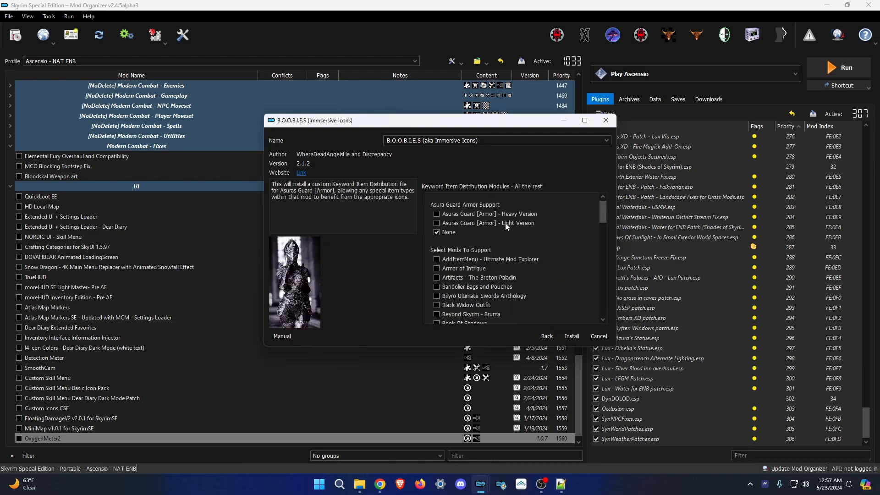
scroll(482, 280, down, 6)
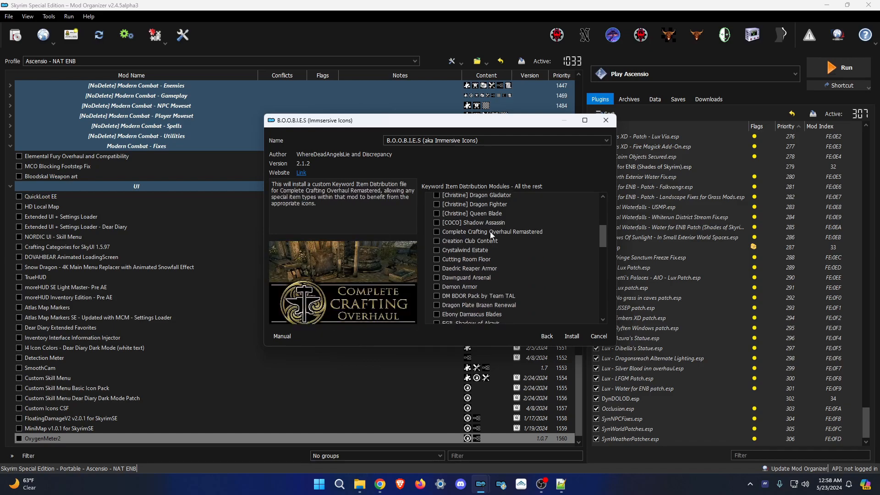
scroll(473, 270, down, 5)
click(572, 337)
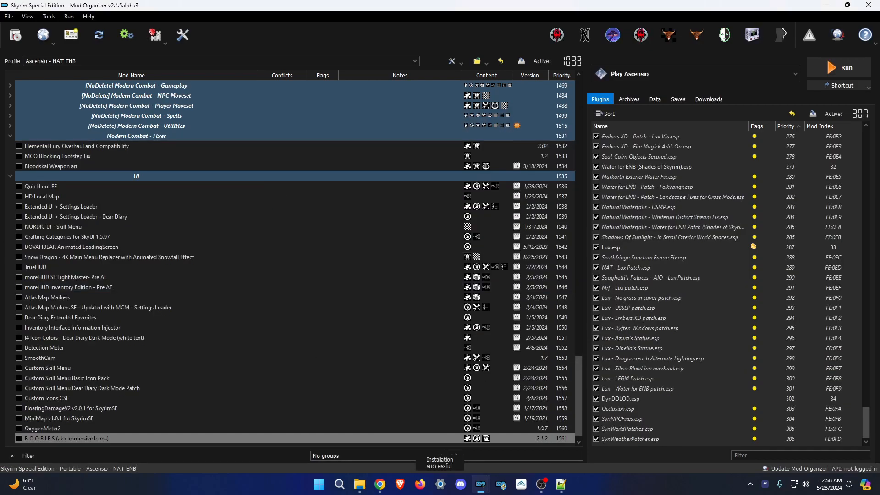
click(15, 35)
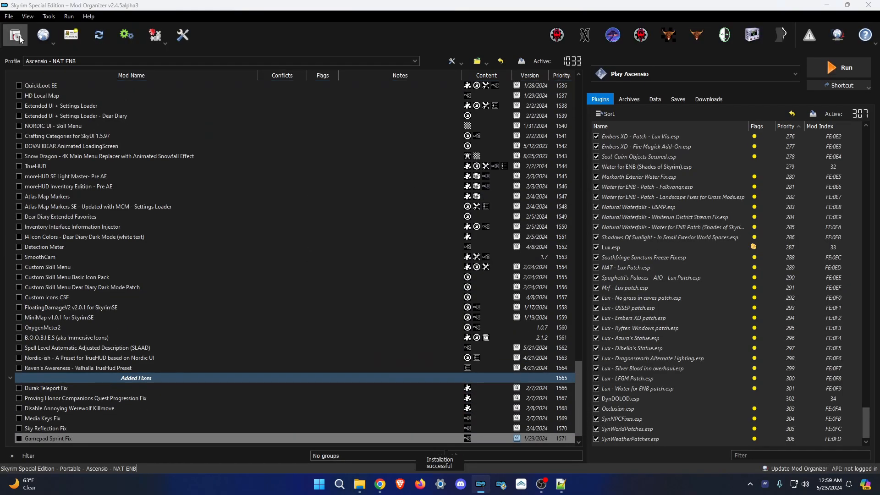
Add the [NoDelete] prefix to Inventory Interface Information Injector and I4 Icon Colors.
scroll(151, 155, up, 4)
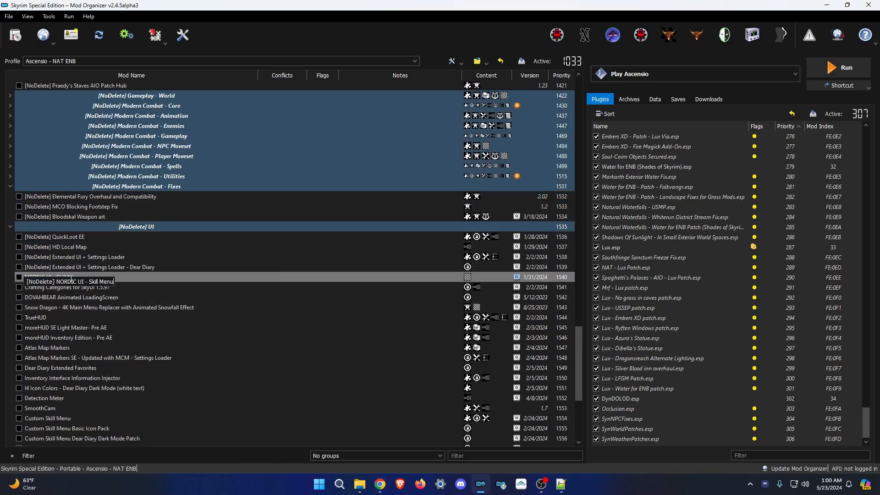
scroll(186, 322, down, 4)
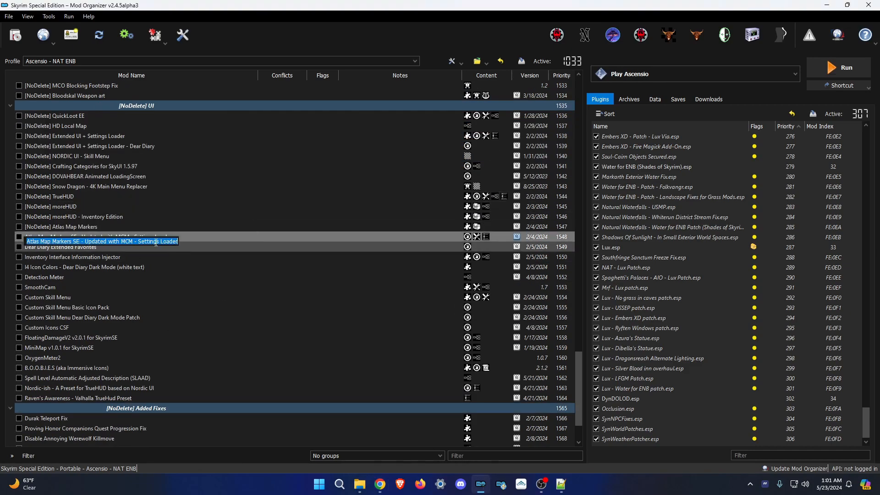
right_click(53, 257)
click(37, 311)
text([NoDelete])
key(Return)
right_click(78, 267)
click(106, 322)
text([NoDelete])
key(Return)
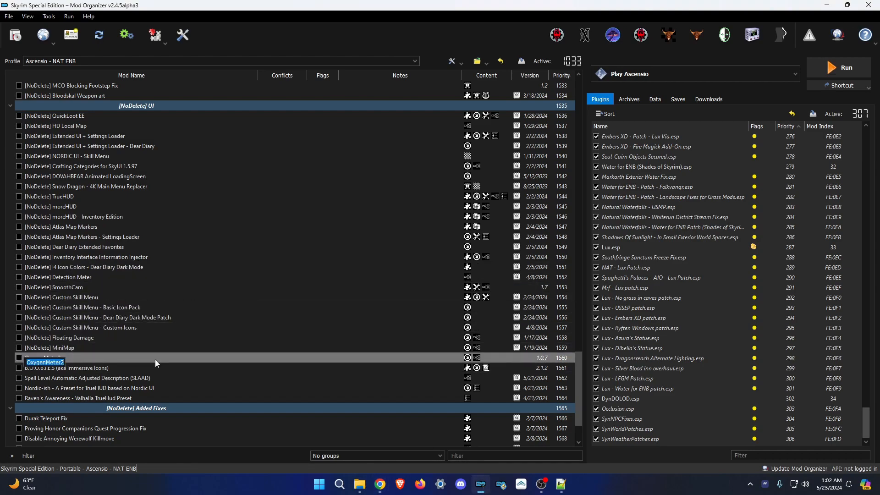
Prefix B.O.O.B.I.E.S and Spell Level Automatic Adjusted Description with [NoDelete] via F2.
click(66, 368)
key(F2)
text([NoDelete])
key(Return)
click(102, 379)
key(F2)
text([NoDelete])
click(92, 388)
Prefix Raven's Awareness, Durak Teleport Fix and Disable Annoying Werewolf Killmove with [NoDelete].
scroll(135, 399, down, 2)
click(92, 339)
key(F2)
text([NoDelete])
key(Return)
click(52, 360)
key(F2)
text([NoDelete])
key(F2)
text([NoDelete])
key(Return)
click(118, 350)
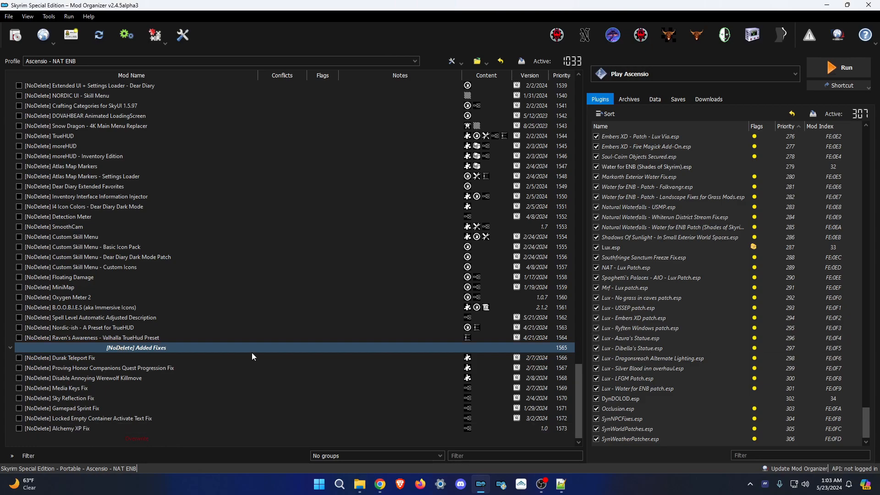
Copy the Utility folder name from the mod archive folders in File Explorer.
click(360, 484)
scroll(296, 395, down, 10)
click(296, 395)
key(F2)
key(ctrl+c)
key(Return)
Install No Furniture Camera, SkyrimUpscaler and the next two Utility archives.
click(15, 35)
scroll(226, 166, down, 3)
double_click(179, 139)
click(490, 252)
click(15, 35)
double_click(170, 182)
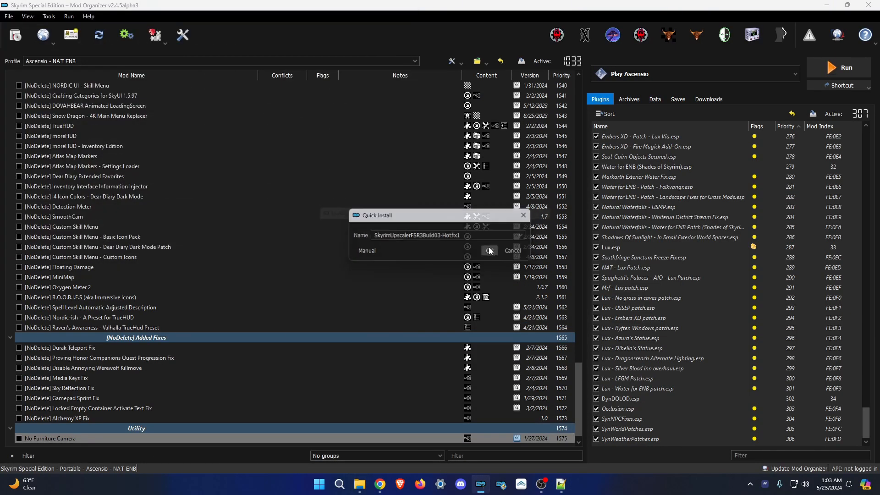
click(489, 251)
click(15, 35)
double_click(169, 112)
click(489, 251)
click(15, 35)
double_click(184, 126)
click(489, 251)
Install Instantly Skip Dialogue NG, the next archive, and Favorite Misc Items using the SSE v1.5.97 variant.
click(16, 35)
double_click(217, 137)
click(489, 251)
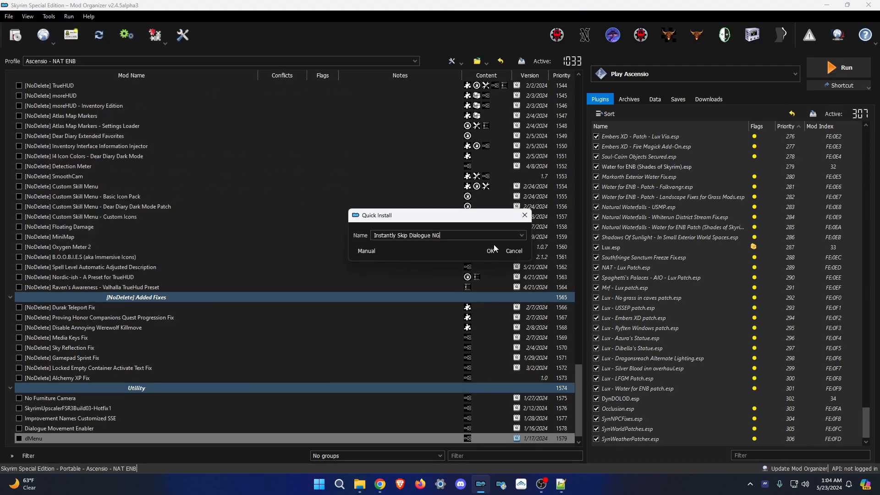
click(490, 251)
click(15, 36)
double_click(184, 172)
click(572, 335)
click(15, 35)
double_click(181, 183)
click(572, 334)
click(15, 35)
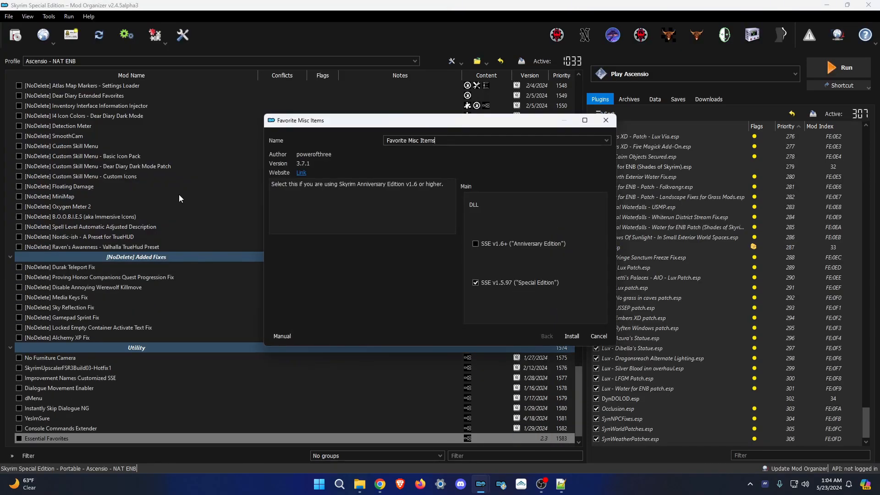
Install ConsoleUtilSSE NG, cancelling the reinstall of an already-installed archive.
click(15, 35)
double_click(170, 128)
click(490, 251)
click(15, 35)
double_click(170, 129)
click(490, 251)
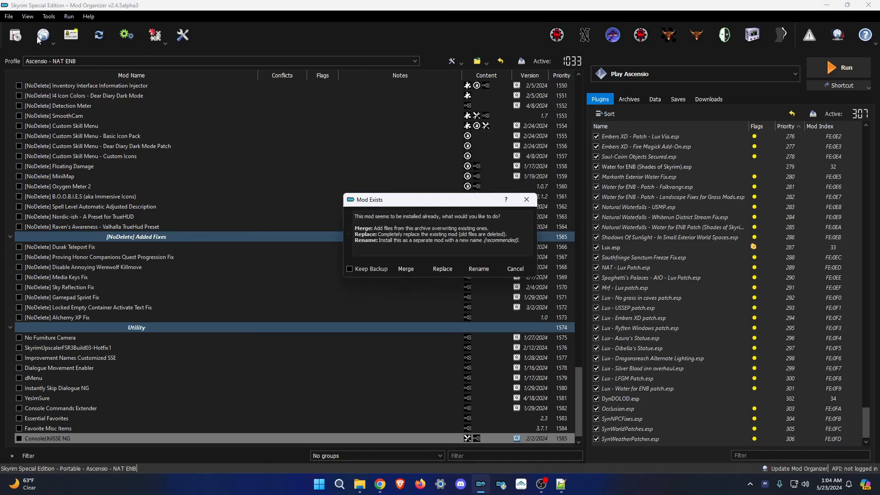
click(518, 270)
Install Auto Input Switch and Unequip Quiver SE.
click(16, 36)
double_click(138, 100)
click(489, 251)
click(15, 35)
double_click(138, 198)
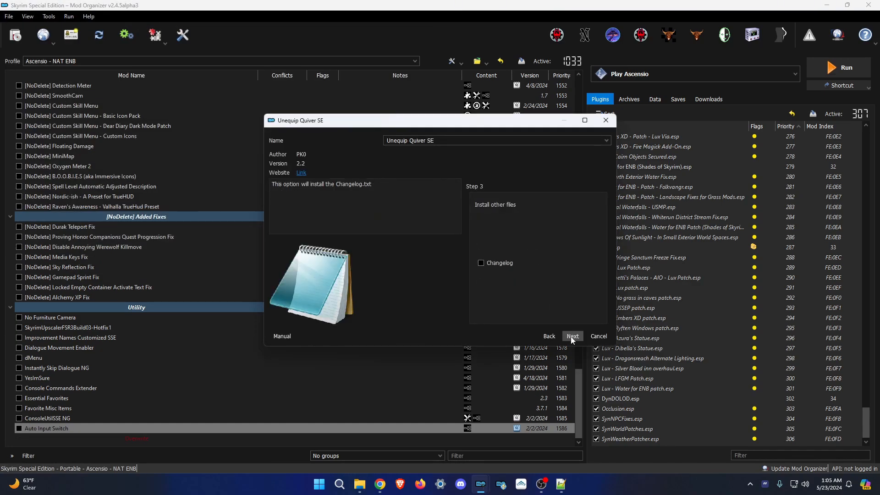
click(571, 335)
click(15, 35)
Install Crafting Recipe Distributor, AddItemMenuSE and Remember Lockpick Angle.
double_click(137, 142)
click(572, 336)
click(15, 36)
double_click(138, 84)
click(490, 251)
click(15, 36)
double_click(138, 156)
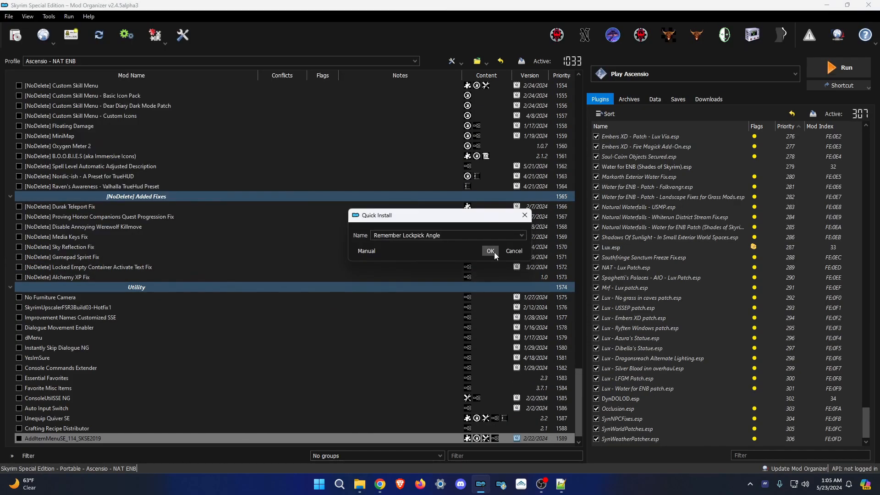
click(489, 251)
Install Start On Save, Toggle UI and Save Checker to finish the Utility mods.
click(572, 336)
click(15, 35)
double_click(169, 185)
click(489, 252)
click(15, 35)
double_click(170, 172)
click(490, 251)
click(15, 35)
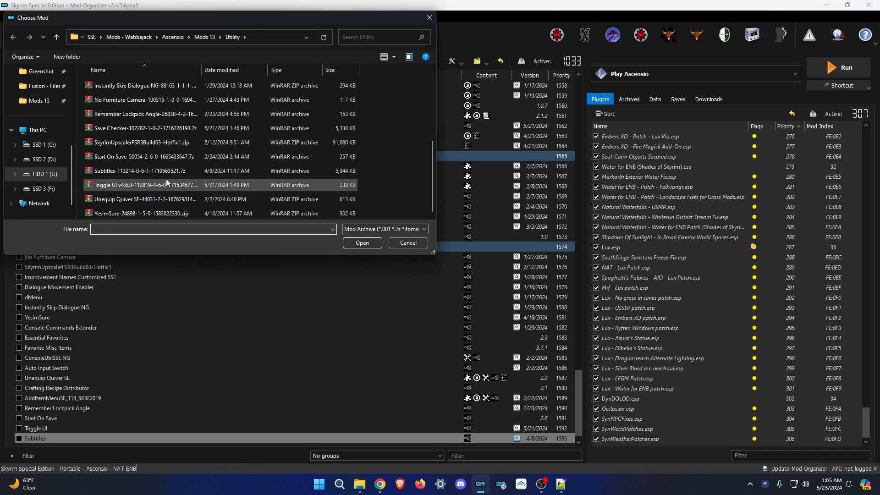
Create a new separator named SkyPatcher in the mod list.
click(360, 485)
scroll(314, 324, down, 2)
text(SkyPatcher)
key(Return)
double_click(236, 212)
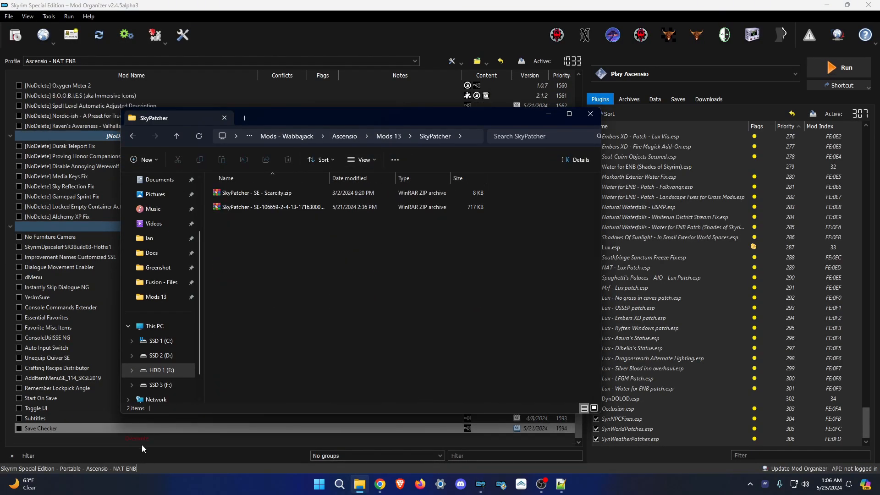
click(139, 440)
Install the SkyPatcher - SE and SkyPatcher - SE - Scarcity archives under the SkyPatcher separator.
click(15, 35)
double_click(144, 99)
click(489, 251)
click(15, 36)
double_click(144, 84)
click(490, 251)
click(15, 35)
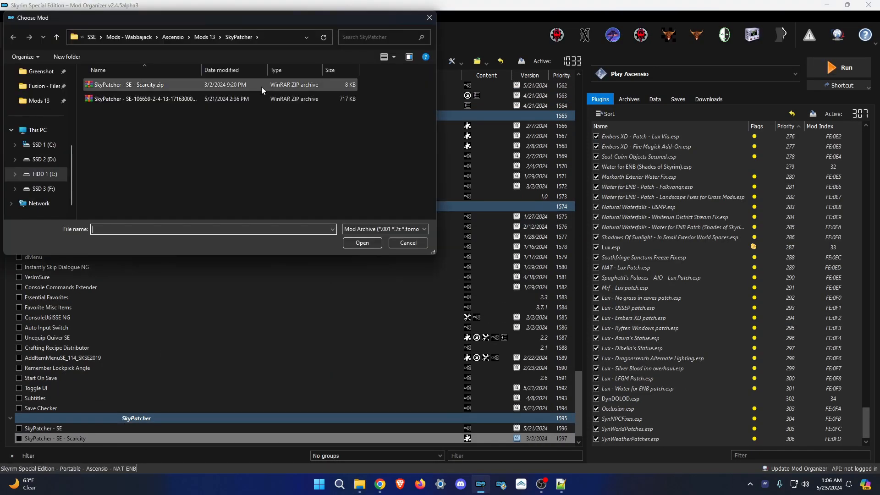
Create a Presets separator, reusing the copied Presets folder name.
click(360, 484)
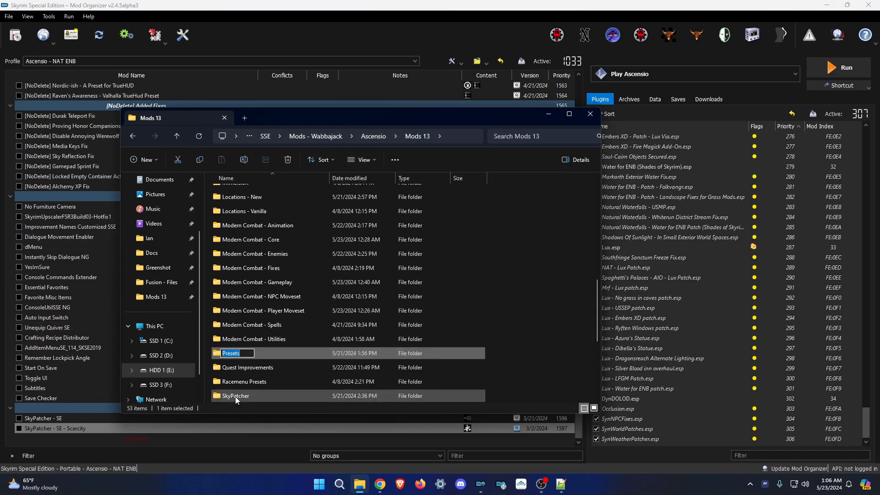
right_click(139, 429)
click(210, 365)
key(ctrl+v)
key(Return)
click(140, 429)
Install the OCPA Controlmap, OCPA, Precision, SmoothCam and True Directional Movement preset archives.
click(15, 35)
double_click(151, 128)
click(489, 251)
click(15, 36)
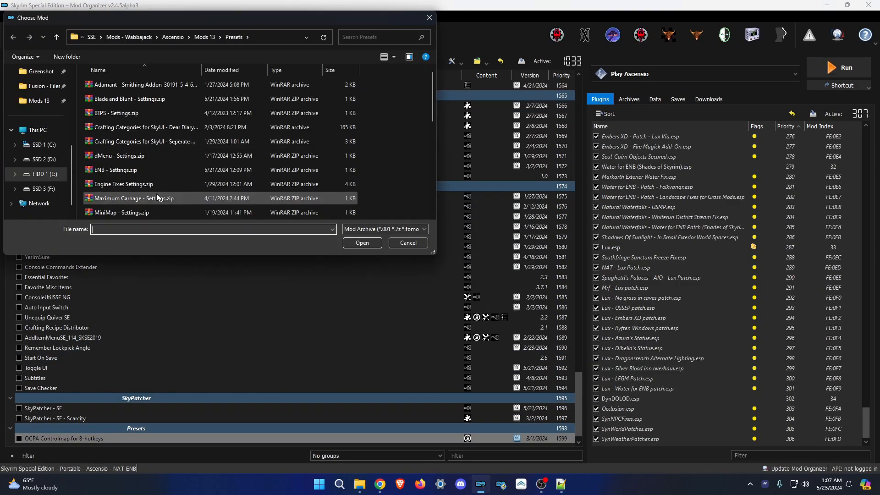
double_click(133, 113)
click(15, 35)
double_click(140, 156)
click(490, 251)
click(15, 35)
scroll(158, 197, down, 4)
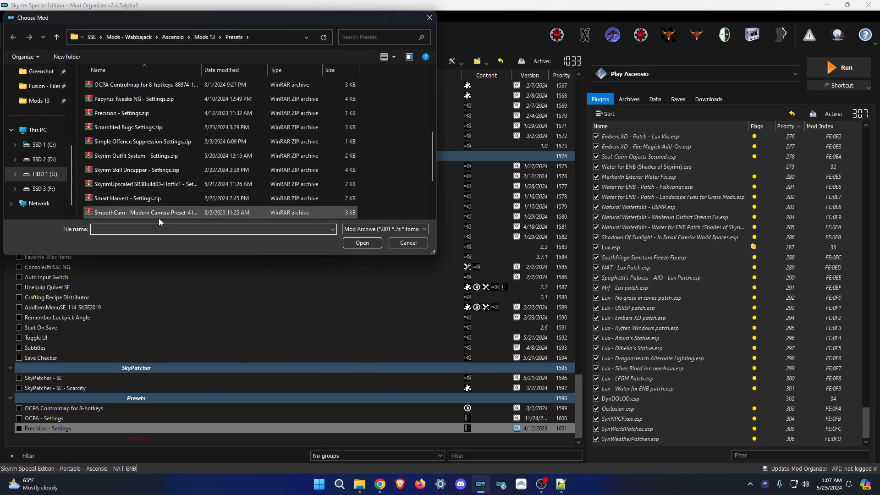
double_click(156, 212)
click(15, 35)
scroll(152, 192, down, 5)
double_click(154, 212)
click(16, 35)
Install the Adamant Smithing Addon, Blade and Blunt, BTPS, Skill Uncapper, Timing is Everything, MiniMap and dMenu presets.
double_click(102, 85)
click(15, 35)
double_click(99, 99)
click(15, 35)
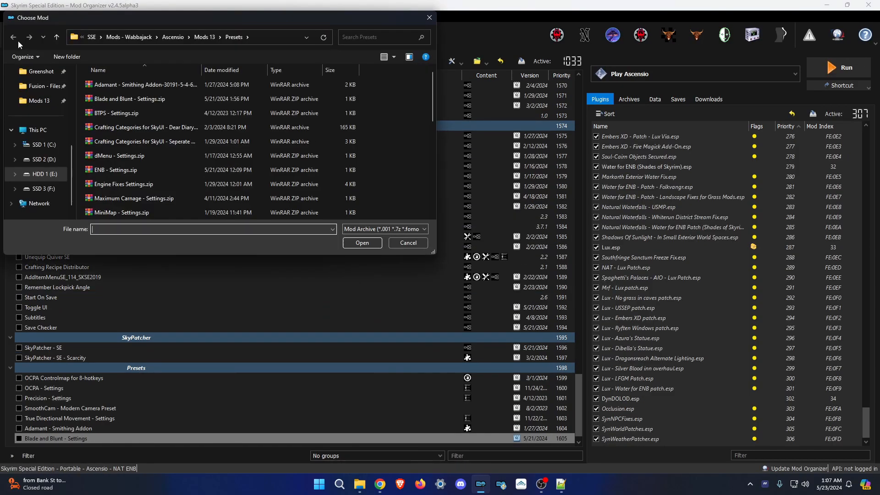
double_click(98, 114)
click(15, 35)
scroll(138, 138, down, 5)
double_click(138, 126)
click(15, 35)
scroll(153, 167, down, 6)
double_click(154, 157)
click(488, 251)
click(15, 35)
double_click(149, 213)
click(489, 251)
click(15, 36)
double_click(145, 156)
click(15, 36)
Install the Smart Harvest, Engine Fixes, Crafting Categories, Dear Diary Dark Mode, Unequip Quiver and Simple Offence Suppression presets.
scroll(168, 156, down, 5)
double_click(167, 147)
click(489, 251)
click(15, 36)
double_click(173, 184)
click(489, 250)
click(15, 35)
double_click(175, 142)
click(489, 251)
click(15, 35)
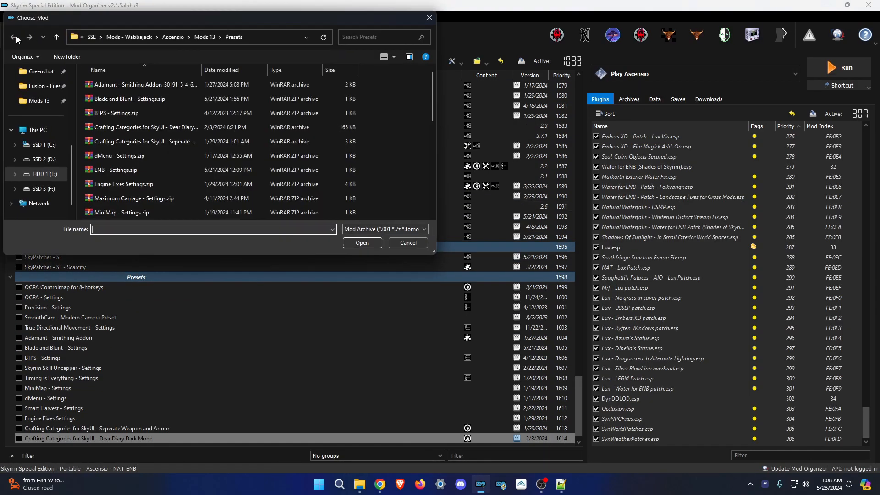
scroll(126, 193, down, 2)
double_click(132, 183)
click(490, 250)
click(16, 35)
scroll(147, 137, down, 6)
scroll(149, 124, up, 1)
double_click(150, 97)
click(490, 251)
Install the NPCs Use Potions, Unlimited Fast Travel, Unread Books Glow and SSE Display Tweaks presets.
click(15, 36)
double_click(149, 147)
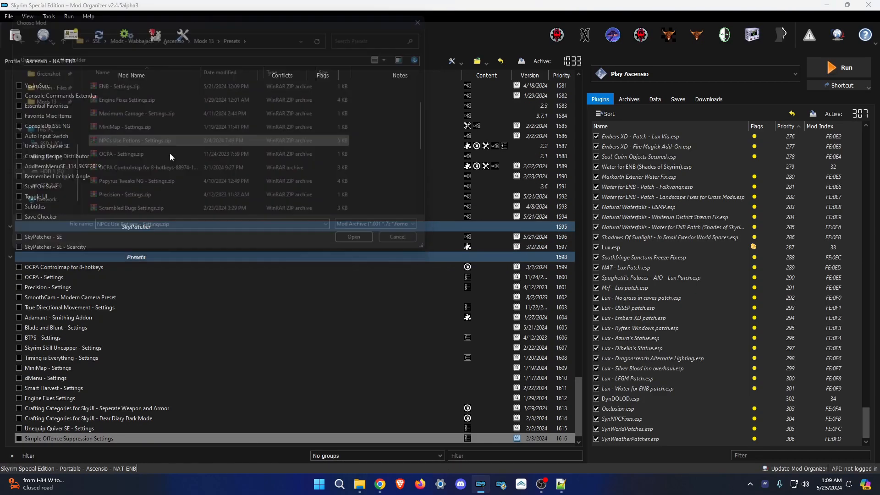
click(490, 251)
click(15, 36)
double_click(154, 200)
click(490, 251)
click(16, 36)
click(490, 251)
click(15, 35)
scroll(173, 167, down, 5)
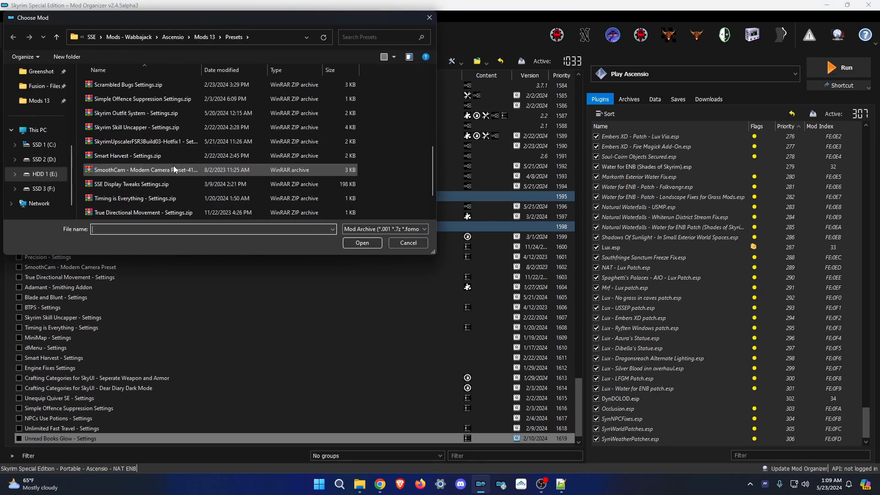
double_click(152, 188)
click(489, 251)
Install the Scrambled Bugs, Skyrim Outfit System, Papyrus Tweaks NG and Maximum Carnage - Settings presets.
click(15, 36)
scroll(158, 162, down, 4)
double_click(154, 129)
click(490, 251)
click(15, 35)
double_click(161, 157)
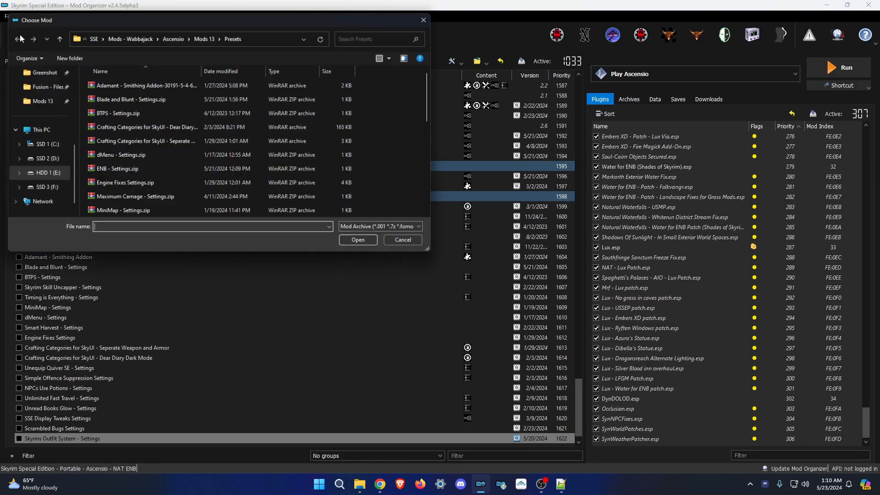
click(489, 251)
click(15, 35)
scroll(165, 181, down, 2)
double_click(160, 114)
click(489, 251)
click(15, 35)
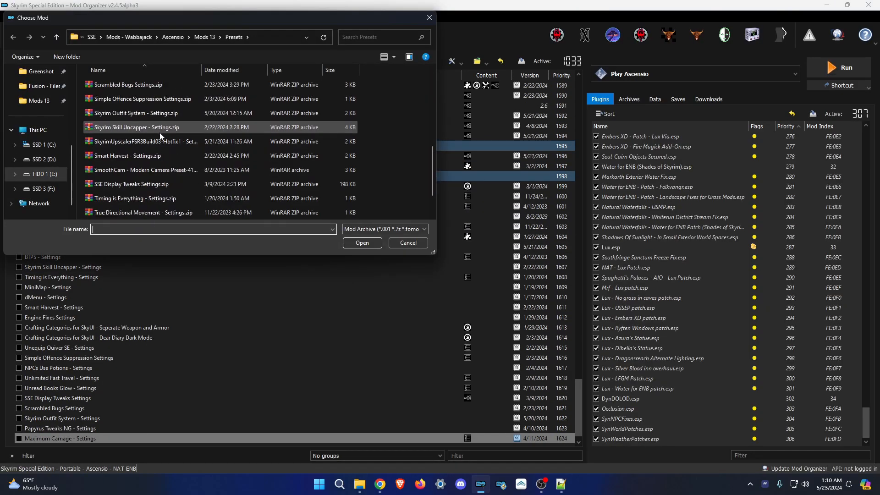
click(409, 243)
Prefix the Utility, SkyPatcher and Presets separator names with [NoDelete].
scroll(275, 216, up, 7)
click(136, 147)
key(F2)
text([NoDelete])
click(136, 358)
click(136, 389)
Add the [NoDelete] prefix to Presets, the next Utility mods and dMenu.
text([NoDelete])
scroll(202, 434, down, 8)
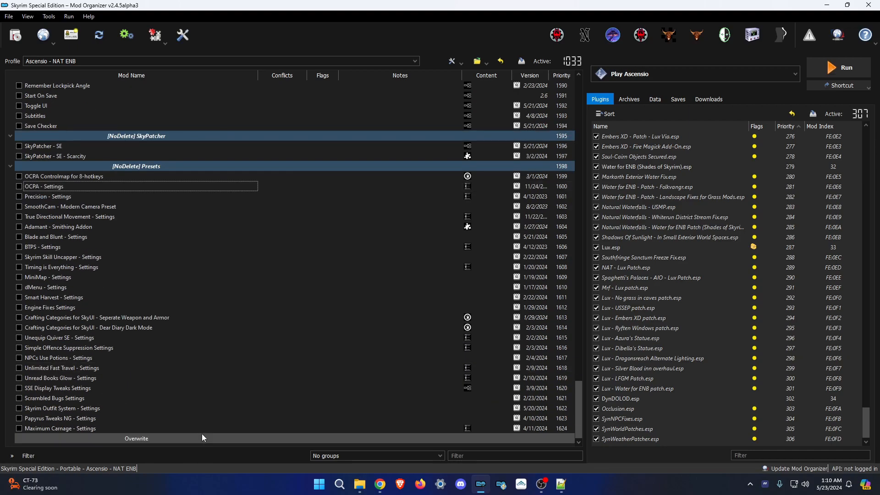
scroll(202, 434, up, 7)
click(187, 167)
key(F2)
text([NoDelete])
click(186, 177)
key(F2)
text([NoDelete])
click(186, 187)
text([NoDelete])
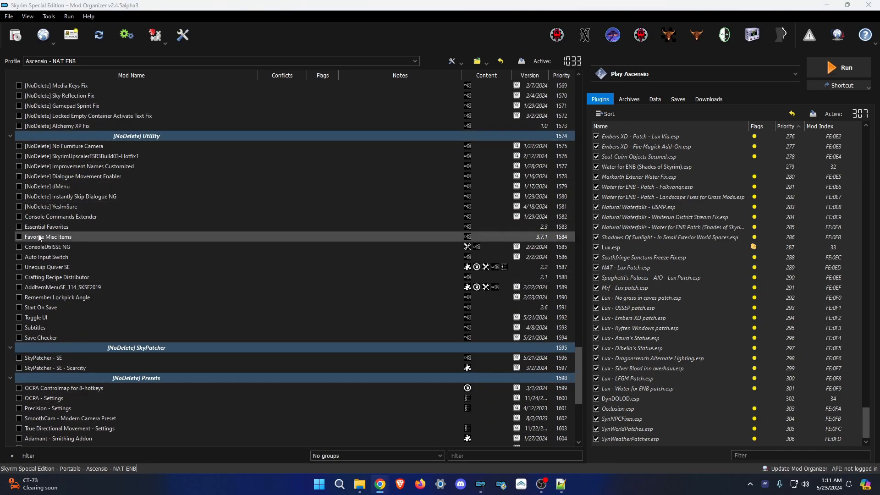
Prefix Essential Favorites, Favorite Misc Items and SkyPatcher - Scarcity with [NoDelete].
click(105, 227)
key(F2)
text([NoDelete])
click(105, 237)
key(F2)
text([NoDelete])
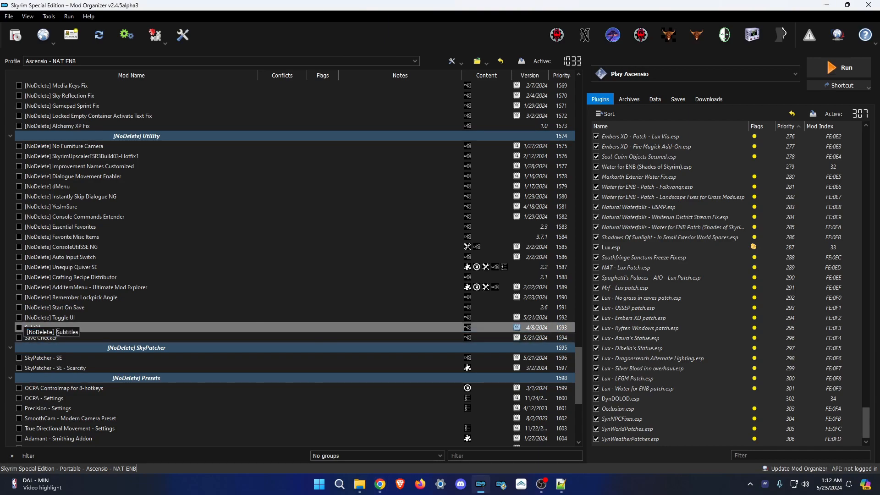
click(159, 368)
key(F2)
text([NoDelete])
scroll(159, 375, down, 7)
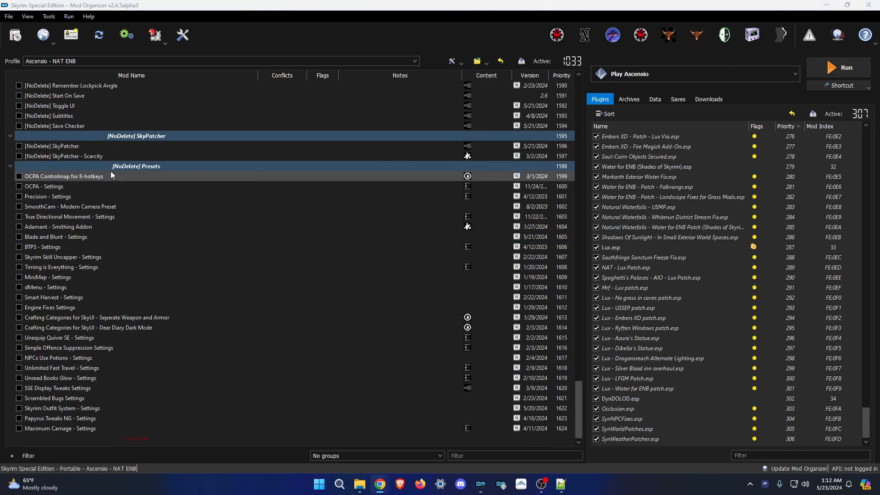
Add the [NoDelete] prefix to the next three preset mods.
click(98, 187)
key(F2)
text([NoDelete])
click(98, 197)
key(F2)
text([NoDelete])
click(110, 206)
key(F2)
key(ctrl+v)
Tag True Directional Movement, Blade and Blunt and Skyrim Skill Uncapper Settings with [NoDelete].
click(119, 218)
key(F2)
key(ctrl+v)
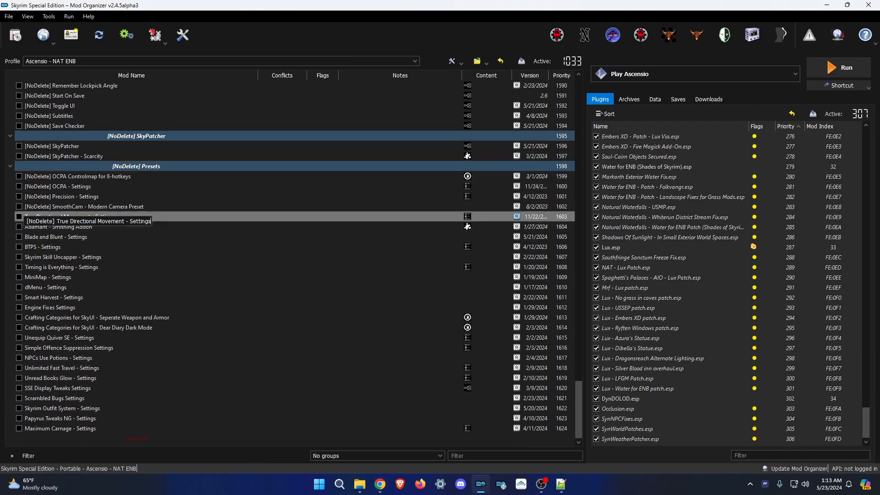
click(119, 237)
key(F2)
text([NoDelete])
click(120, 257)
key(F2)
key(Home)
text([NoDelete])
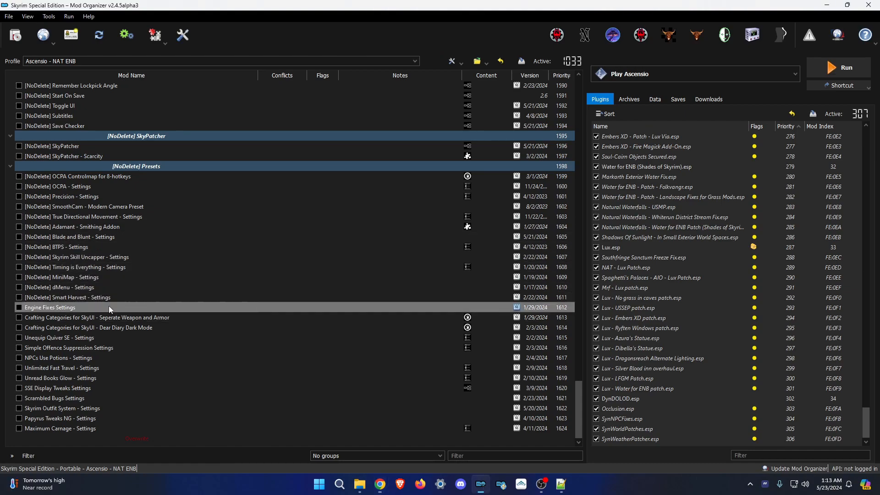
Prefix the next preset, Unequip Quiver SE and NPCs Use Potions Settings with [NoDelete].
click(67, 328)
key(F2)
key(Home)
text([NoDelete])
click(67, 339)
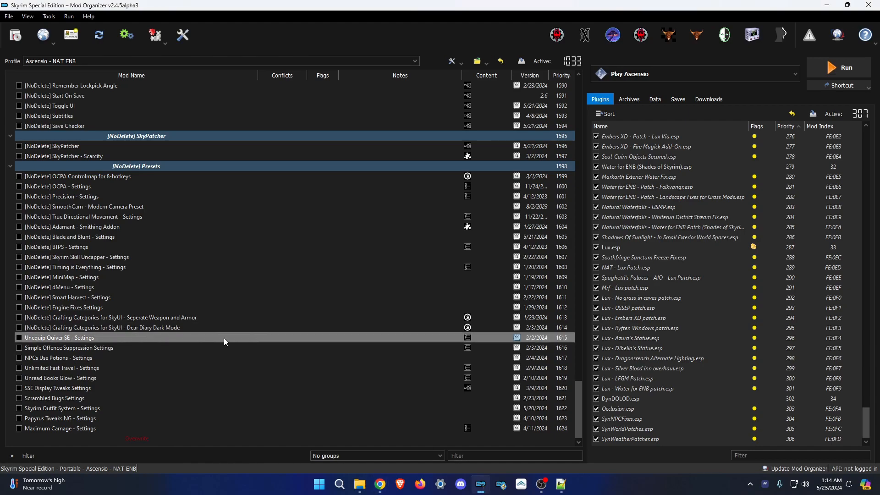
click(207, 358)
key(F2)
key(Home)
text([NoDelete])
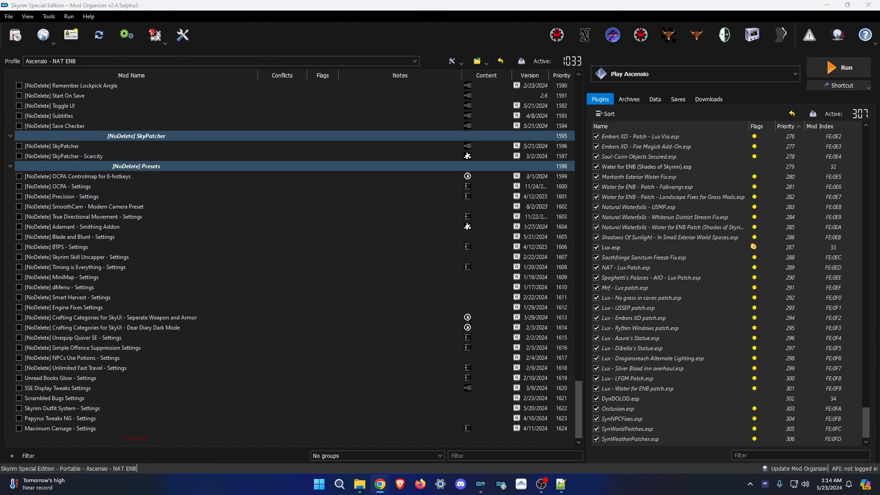
Tag Scrambled Bugs, Skyrim Outfit System and Maximum Carnage Settings with [NoDelete].
click(128, 399)
key(F2)
key(Home)
text([NoDelete])
click(169, 408)
click(120, 430)
key(F2)
key(Home)
text([NoDelete])
Create an empty mod named 'Save Checker - Settings' and paste files into its folder.
click(98, 129)
right_click(150, 445)
text(Save Checker - Settings)
key(Return)
ctrl+double_click(105, 440)
key(ctrl+v)
Copy the game saves folder path into SaveChecker.ini under SKSE\Plugins.
double_click(278, 245)
double_click(275, 231)
right_click(360, 485)
click(400, 323)
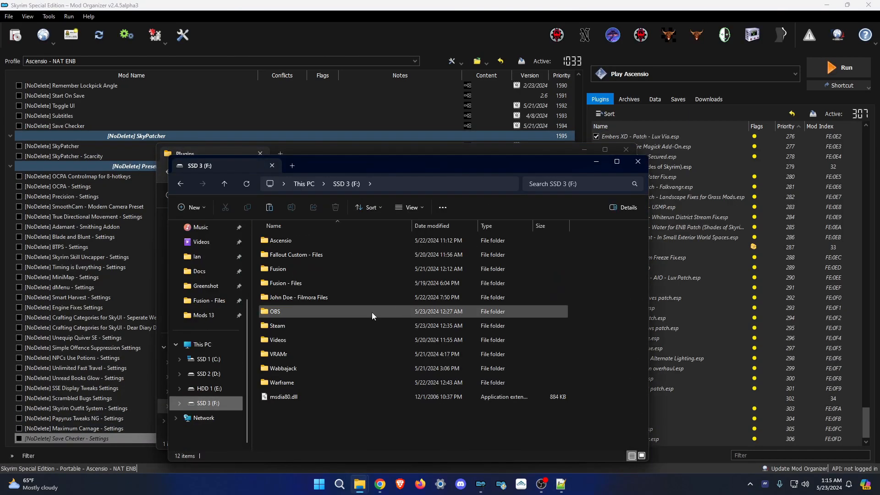
double_click(281, 241)
click(491, 184)
key(ctrl+c)
key(ctrl+v)
click(638, 161)
Archive the mod as 'Save Checker - Settings.zip', move it into Presets, and delete the leftover copy.
click(304, 172)
key(F2)
drag(286, 228, 422, 228)
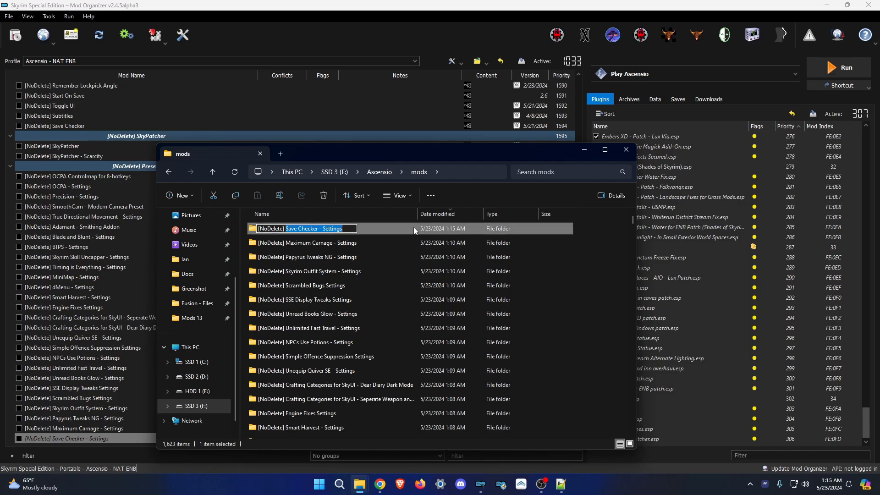
key(ctrl+c)
double_click(422, 228)
key(ctrl+v)
click(448, 334)
click(273, 431)
drag(293, 257, 513, 229)
click(293, 259)
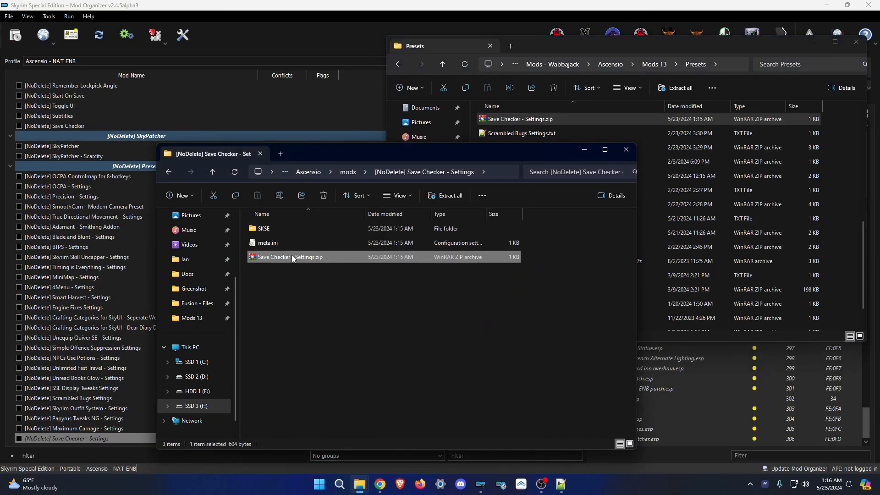
key(Delete)
click(454, 67)
Close the extra Explorer and notes windows and refresh the mod list.
scroll(505, 183, up, 3)
click(383, 293)
key(alt+F4)
key(alt+F4)
key(F5)
key(alt+Tab)
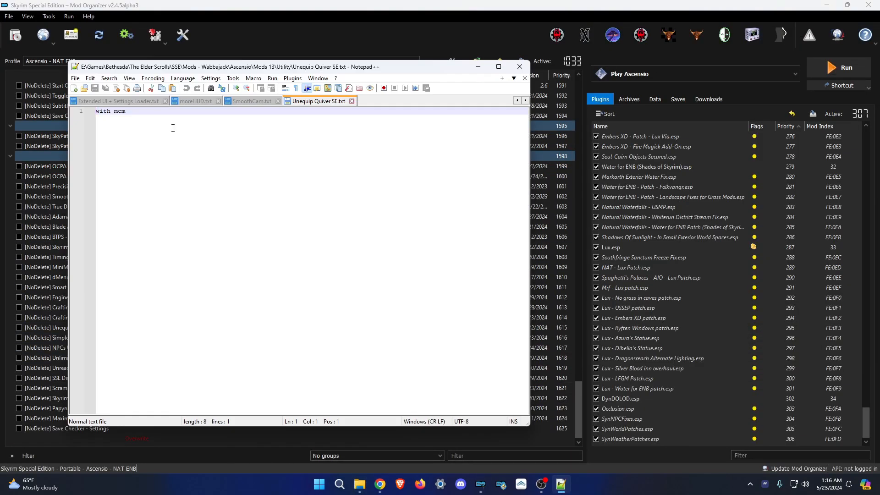
click(520, 67)
Open the Racemenu Presets archive folder and add a 'Racemenu Presets' separator.
click(369, 484)
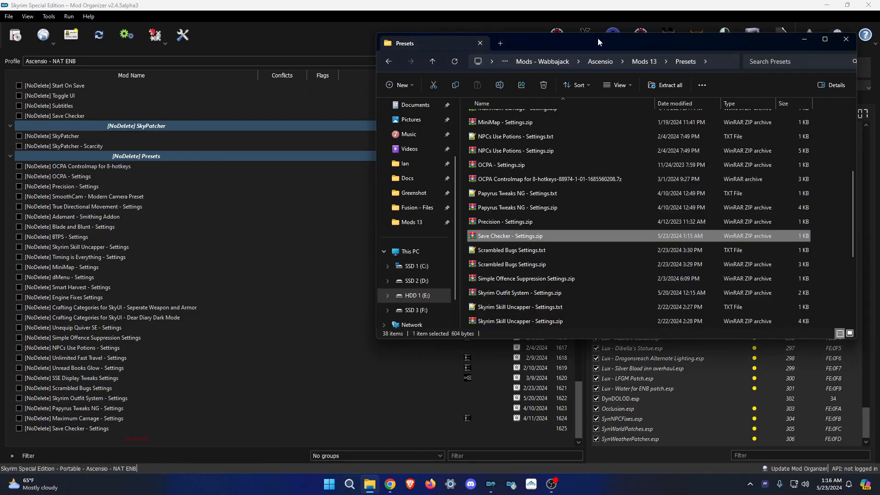
drag(642, 42, 449, 94)
click(443, 117)
double_click(381, 278)
click(653, 95)
text(Racemenu Presets)
key(Return)
Quick-install the Caroline, Cedrella, Clara and Elaria Racemenu preset archives.
click(16, 36)
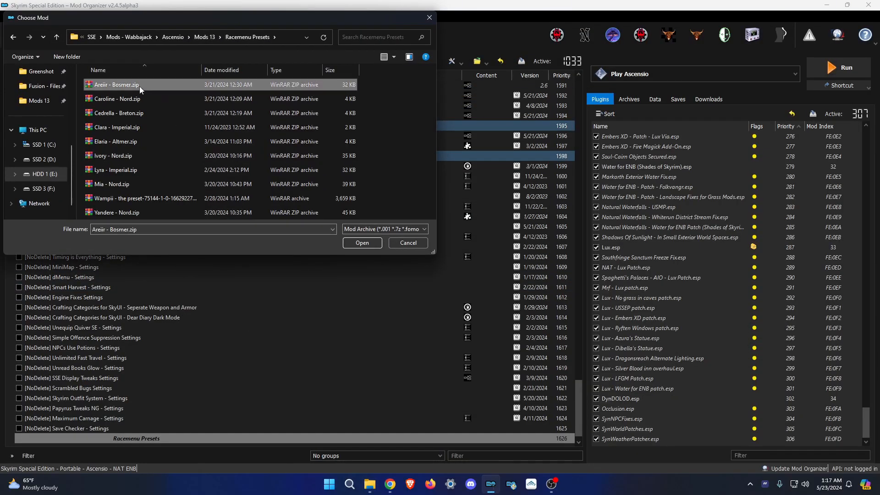
double_click(139, 86)
click(491, 251)
click(16, 35)
double_click(100, 99)
click(491, 251)
click(16, 36)
double_click(53, 111)
click(18, 40)
double_click(101, 141)
click(488, 250)
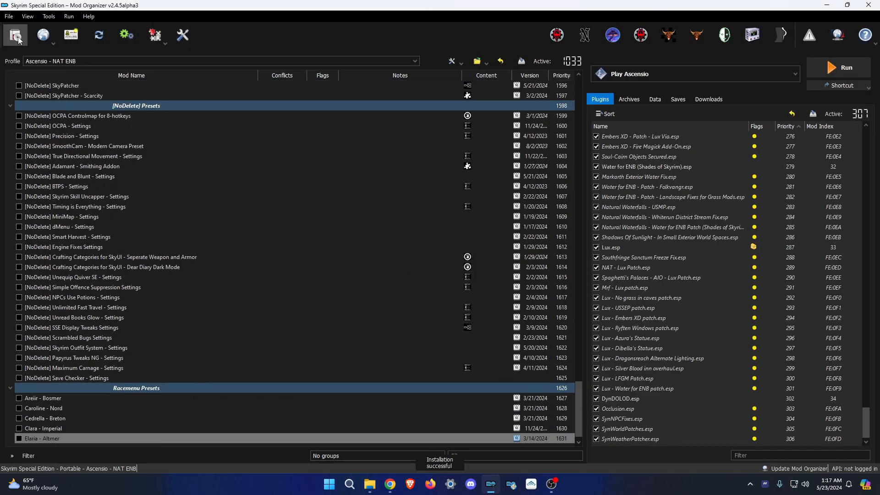
click(17, 38)
Quick-install the Ivory, Lyra, Mia, Wampii and Yandere Racemenu preset archives.
double_click(101, 155)
click(488, 250)
click(16, 38)
double_click(105, 168)
click(488, 250)
click(16, 37)
double_click(105, 197)
click(492, 252)
click(17, 38)
click(488, 251)
Create a 'Very Late Loaders' separator and open the Very Late Loaders archive folder.
click(370, 485)
click(324, 320)
double_click(324, 320)
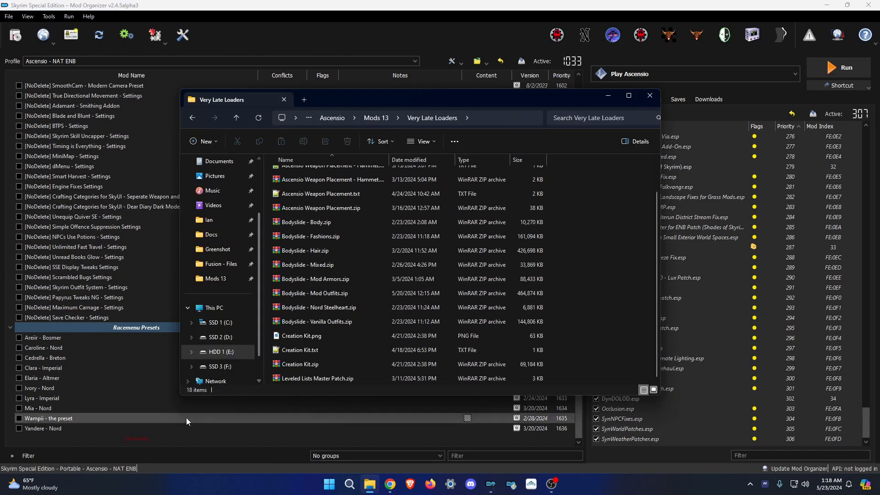
text(Very Late Loaders)
key(Return)
click(16, 37)
Install the Bodyslide - Body, Bodyslide - Fashions and Bodyslide - Mod Armors archives.
double_click(126, 128)
click(488, 251)
click(16, 36)
double_click(126, 141)
click(487, 250)
click(16, 36)
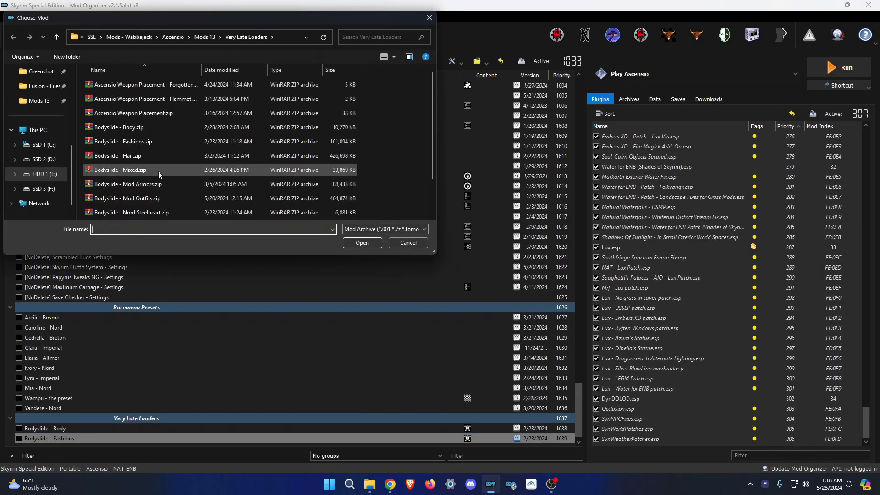
double_click(158, 155)
click(487, 250)
Install the Bodyslide Mod Outfits, Vanilla Outfits, Mixed and Hair archives.
click(16, 37)
double_click(138, 169)
click(17, 37)
scroll(147, 170, down, 3)
double_click(133, 184)
click(488, 251)
click(17, 37)
double_click(126, 170)
click(488, 251)
click(16, 37)
double_click(126, 156)
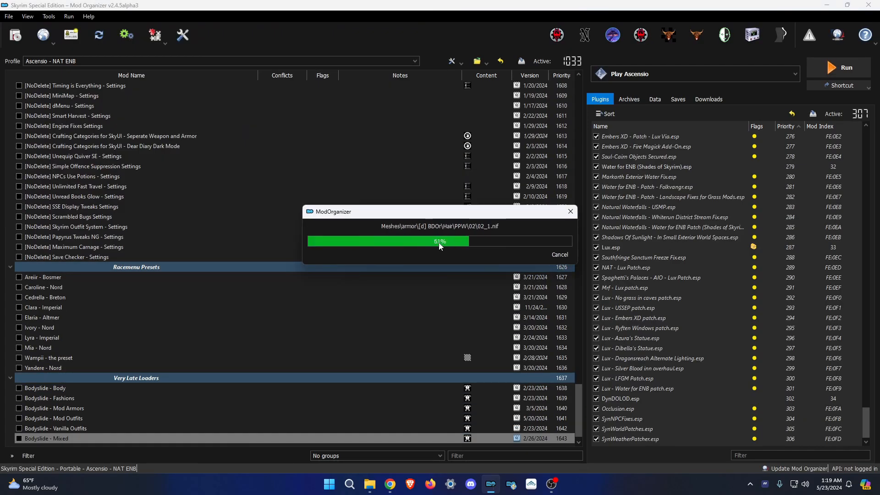
click(489, 251)
Install the Ascensio, Hammet and Forgotten weapon placement archives plus Leveled Lists Master Patch.
click(17, 37)
double_click(133, 113)
click(489, 251)
click(16, 36)
double_click(142, 99)
click(489, 251)
scroll(261, 163, down, 5)
double_click(137, 198)
click(489, 251)
click(17, 37)
double_click(133, 183)
click(486, 252)
Install the Creation Kit archive, moving its 13 files into Root, and refresh the mod list.
ctrl+double_click(91, 429)
click(273, 132)
key(ctrl+a)
ctrl+click(301, 215)
ctrl+click(304, 314)
drag(340, 272, 303, 215)
click(337, 431)
double_click(300, 363)
click(213, 438)
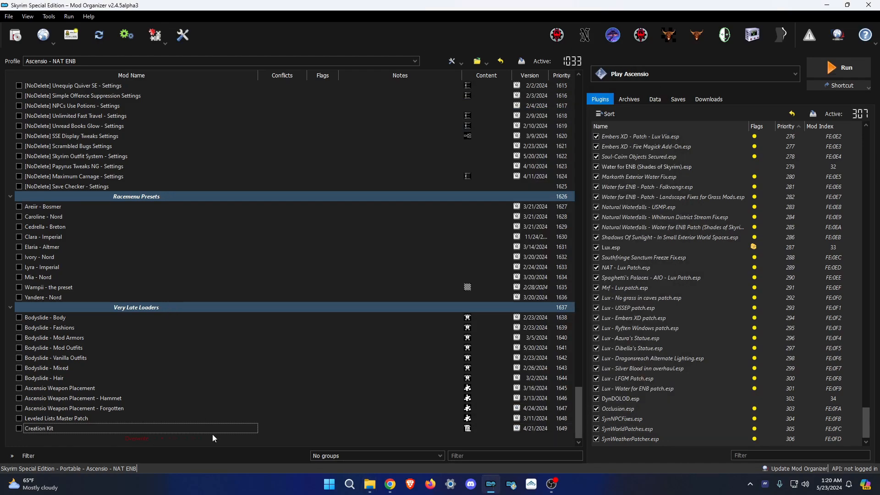
click(337, 431)
Create a 'World Map' separator and locate the World Map archives folder.
click(380, 119)
double_click(312, 280)
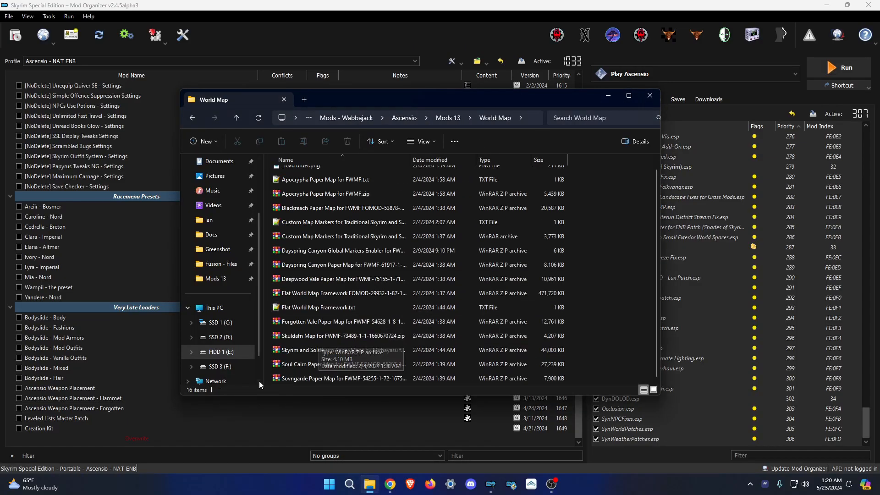
text(World Map)
key(Return)
click(17, 37)
click(205, 37)
double_click(138, 212)
double_click(145, 170)
click(370, 484)
Install Flat World Map Framework with the Flat Map Markers edition and weather/water fixes.
double_click(334, 317)
click(573, 337)
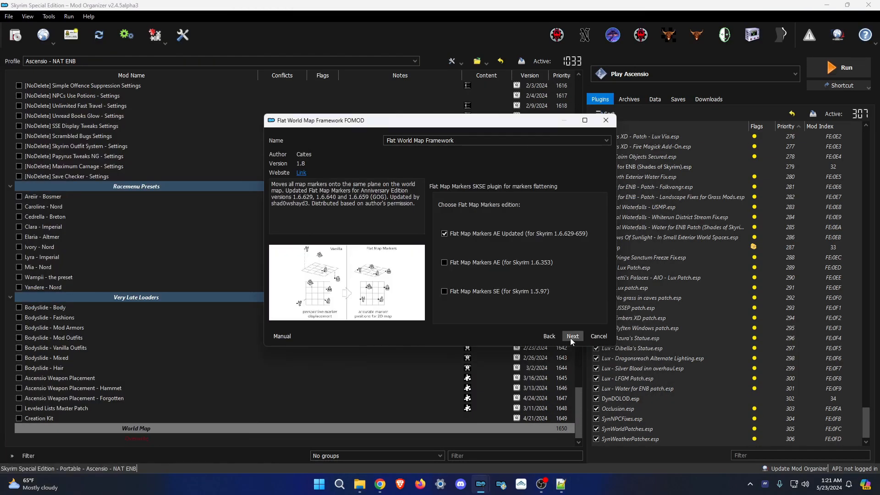
click(573, 337)
click(569, 337)
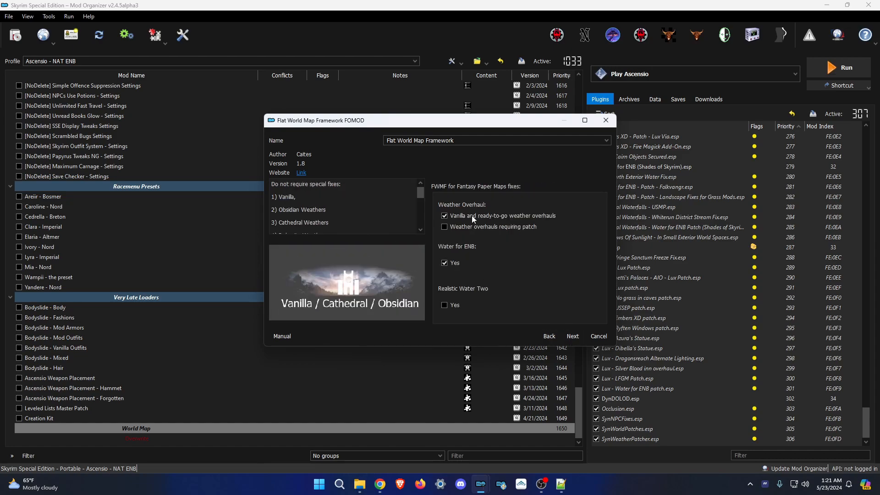
click(573, 337)
click(573, 337)
click(573, 337)
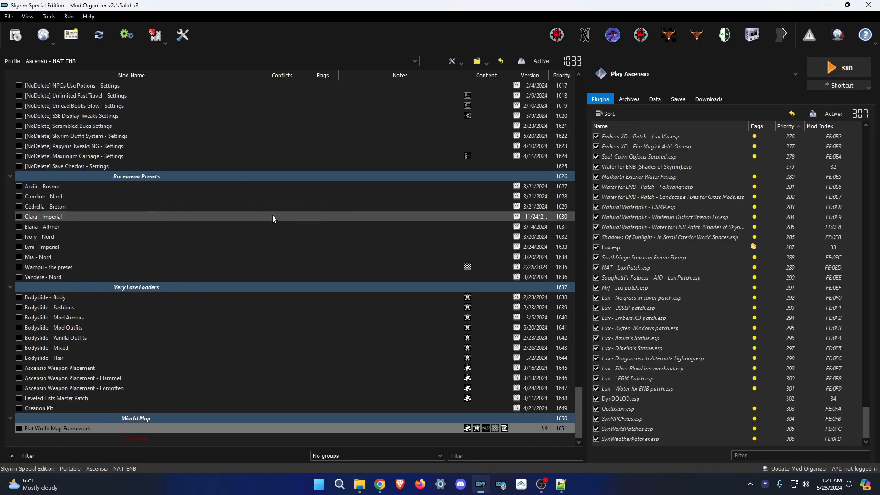
Install the Skyrim and Solstheim, Apocrypha and Blackreach paper maps.
click(573, 337)
click(573, 337)
click(573, 337)
click(485, 250)
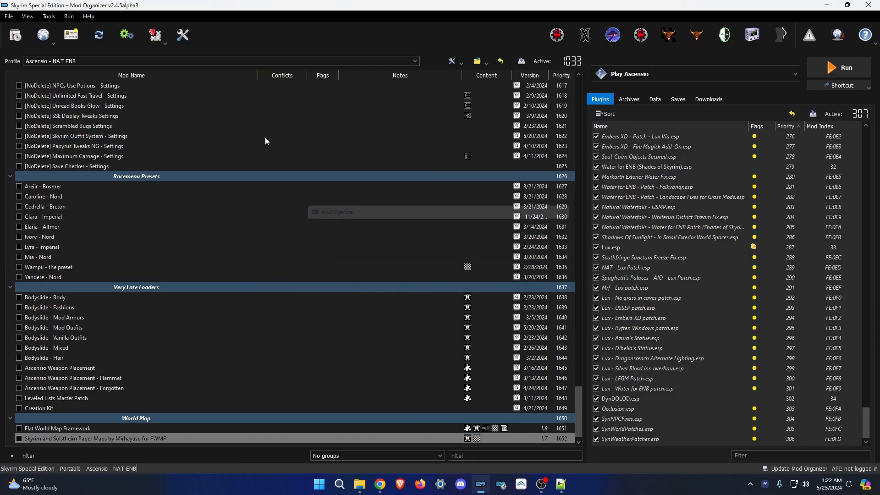
click(573, 337)
click(573, 337)
click(573, 337)
Install Dayspring Canyon, its Global Markers Enabler, Deepwood Vale and Forgotten Vale paper maps.
click(16, 35)
double_click(139, 144)
click(497, 250)
click(16, 36)
double_click(138, 127)
click(511, 251)
click(16, 35)
click(494, 249)
click(15, 35)
double_click(139, 179)
click(492, 250)
Install the Skuldafn, Soul Cairn and Sovngarde paper maps.
click(16, 35)
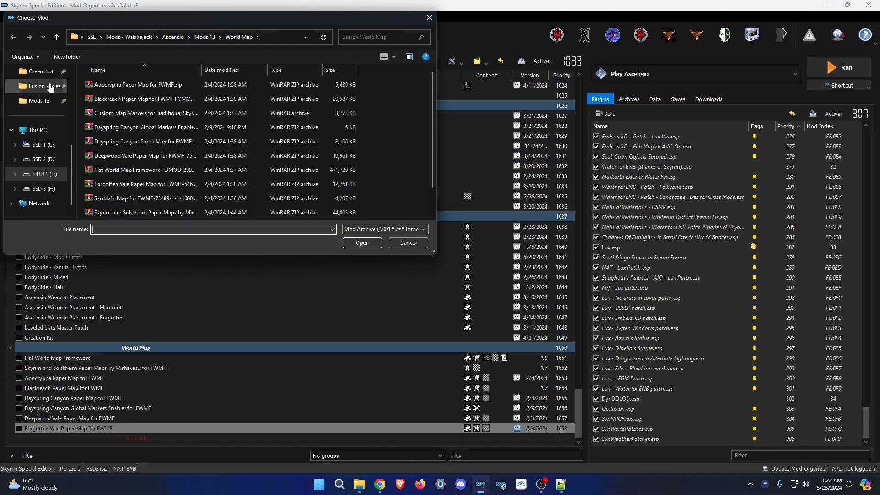
double_click(139, 192)
click(484, 250)
click(16, 35)
click(573, 337)
click(573, 337)
click(15, 35)
double_click(138, 209)
click(491, 250)
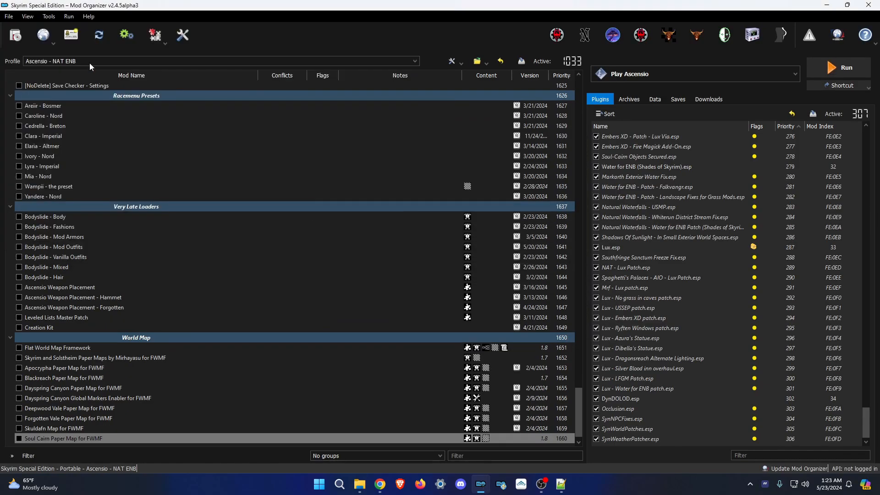
Install Custom Map Markers with the CoMAP patch options.
click(15, 35)
double_click(138, 120)
click(561, 484)
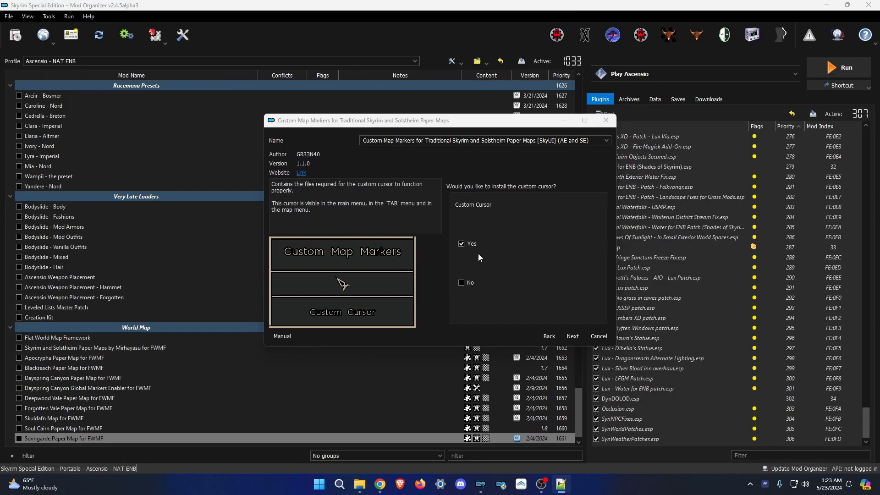
click(573, 337)
Add the [NoDelete] prefix to the new separators, Areiir - Bosmer and Caroline - Nord.
click(166, 269)
click(151, 398)
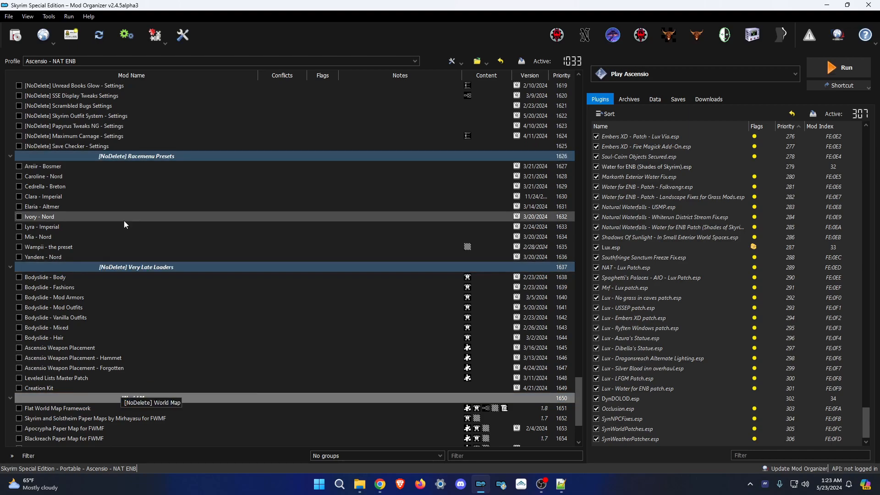
scroll(177, 383, down, 3)
scroll(177, 384, up, 4)
click(27, 197)
text([NoDelete])
click(27, 207)
key(F2)
Prefix Cedrella - Breton, Clara - Imperial and the next preset with [NoDelete].
click(27, 210)
key(ctrl+v)
click(36, 216)
key(F2)
click(27, 221)
key(ctrl+v)
click(40, 228)
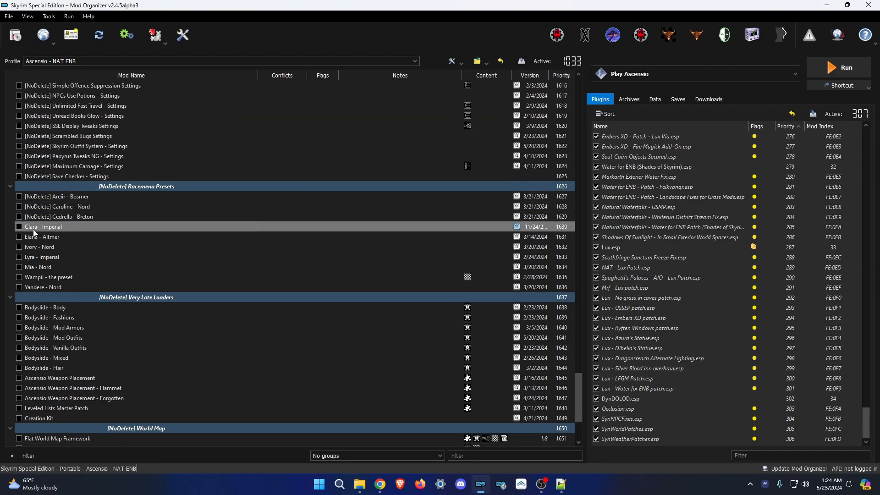
click(27, 251)
text([NoDelete])
click(37, 267)
key(F2)
Prefix Bodyslide - Mod Outfits and the following Bodyslide mods with [NoDelete].
text([NoDelete])
Prefix Ascensio Weapon Placement, the Forgotten weapon placement mod and Creation Kit with [NoDelete].
text([NoDelete])
click(32, 339)
key(F2)
click(26, 343)
key(ctrl+v)
click(37, 349)
key(F2)
click(27, 352)
key(ctrl+v)
click(37, 379)
Prefix the Skyrim and Solstheim, Dayspring Canyon, Deepwood Vale and Forgotten Vale paper maps with [NoDelete].
text([NoDelete])
click(62, 399)
key(F2)
text([NoDelete])
click(37, 409)
key(ctrl+v)
click(36, 419)
key(ctrl+v)
scroll(62, 418, down, 4)
click(62, 327)
key(F2)
text([NoDelete])
key(Return)
key(F2)
key(ctrl+v)
click(102, 369)
key(ctrl+v)
click(103, 378)
key(F2)
text([NoDelete])
click(102, 388)
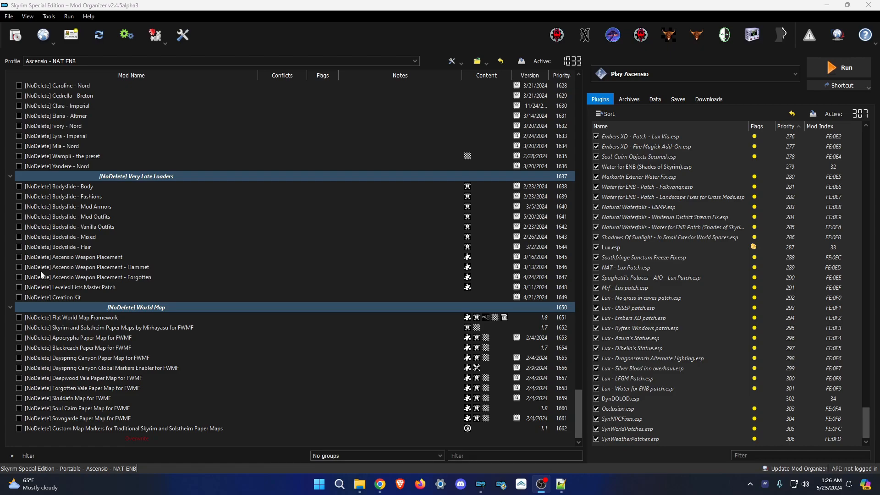
Scroll back up through the mod list to review the renamed [NoDelete] entries.
scroll(321, 284, up, 17)
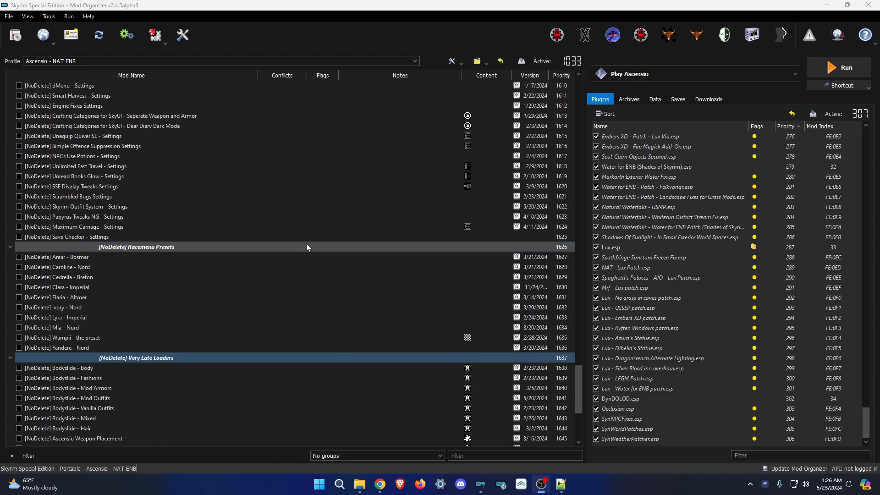
scroll(295, 227, up, 20)
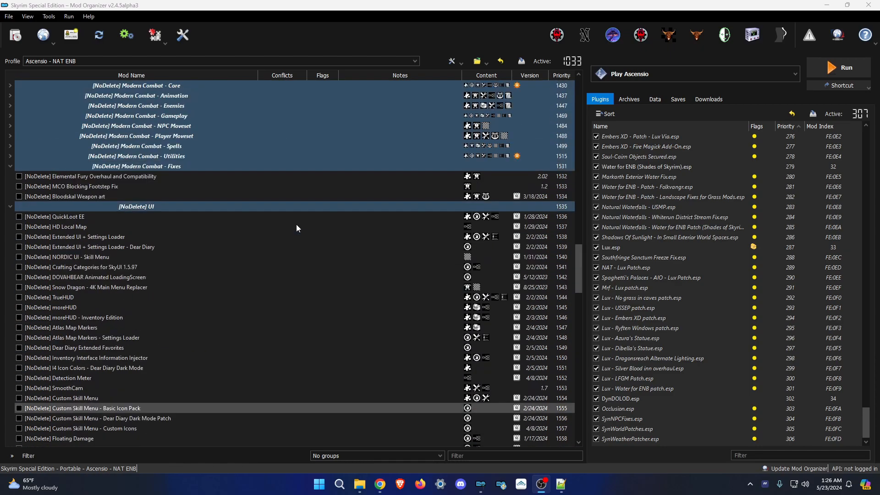
scroll(300, 226, up, 6)
scroll(306, 227, down, 10)
scroll(299, 254, up, 10)
scroll(299, 254, down, 2)
scroll(213, 224, up, 3)
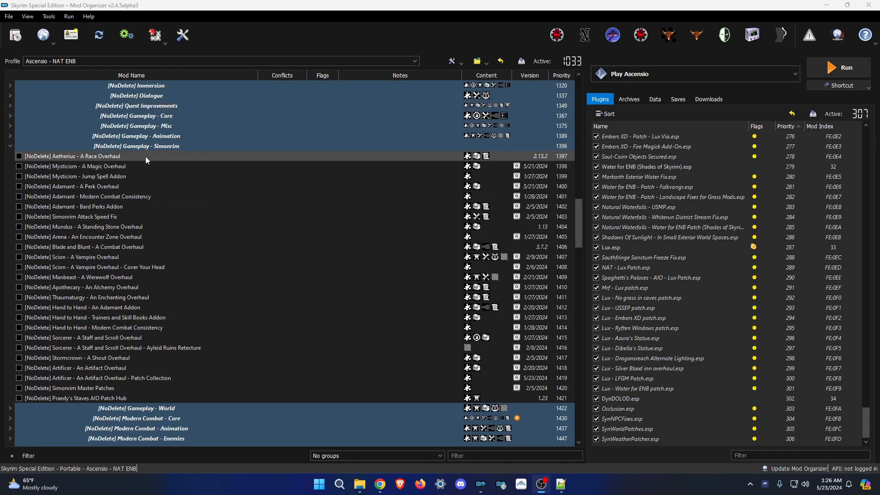
Select the [NoDelete] UI separator and bring the Ascensio MCO load order page full-screen.
scroll(145, 188, down, 10)
ctrl+click(172, 241)
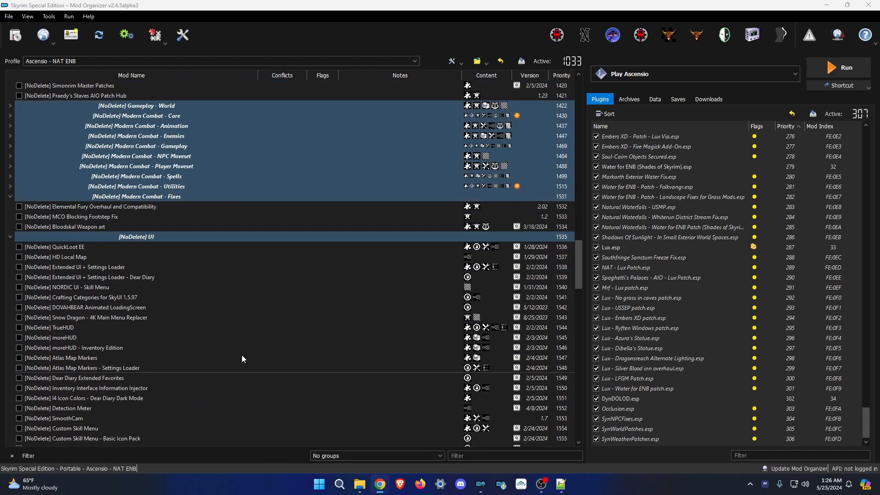
drag(0, 99, 468, 0)
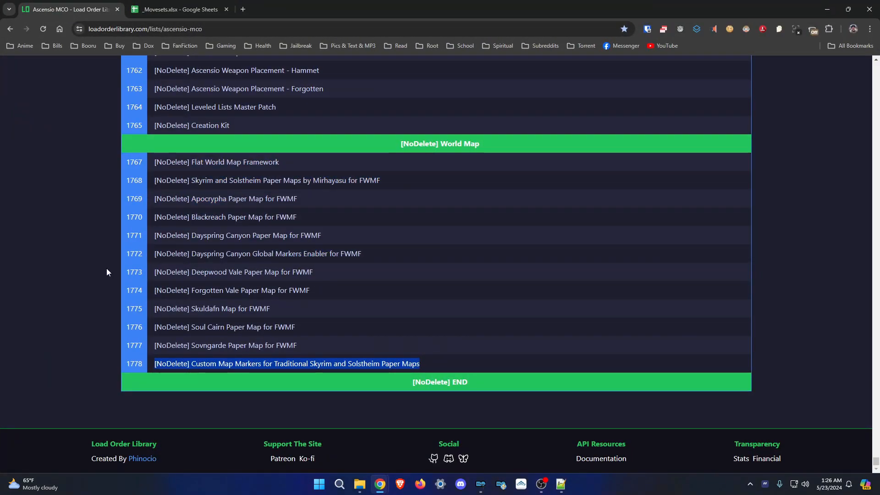
Scroll up through the Ascensio MCO load order list on Load Order Library.
scroll(106, 289, up, 20)
scroll(283, 192, up, 20)
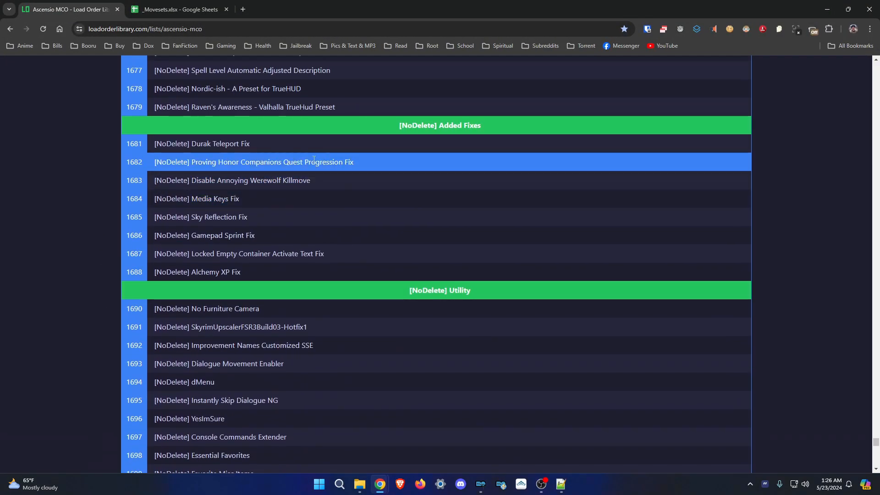
scroll(283, 190, up, 20)
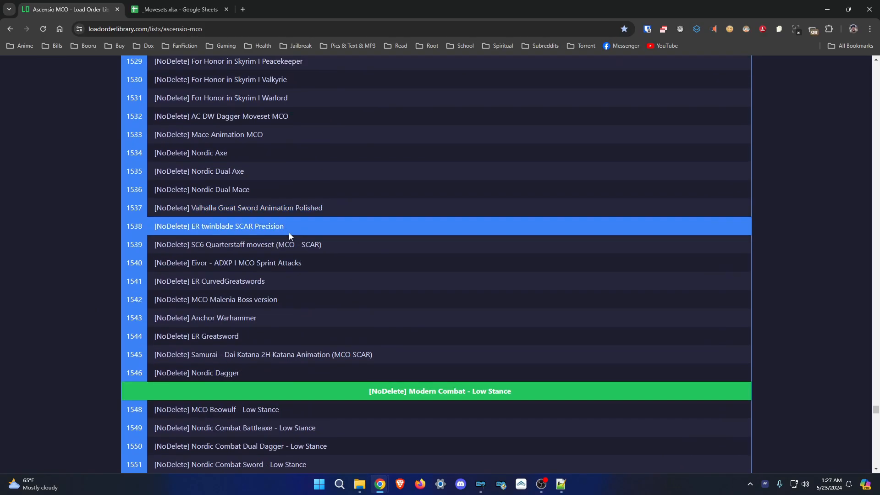
scroll(289, 232, up, 12)
mouse_move(359, 484)
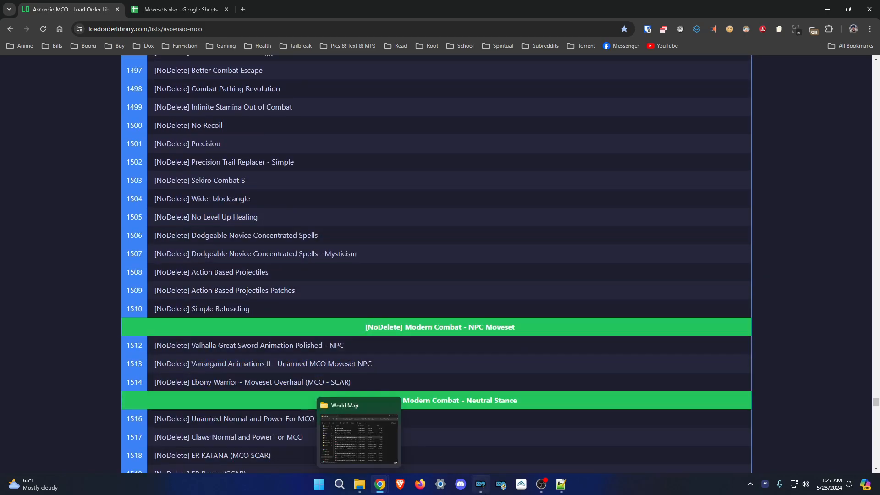
scroll(84, 289, up, 15)
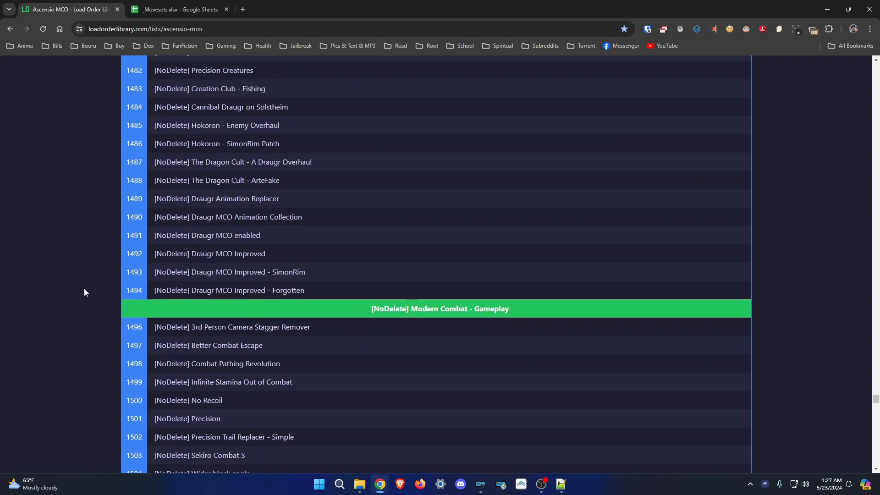
scroll(87, 293, up, 12)
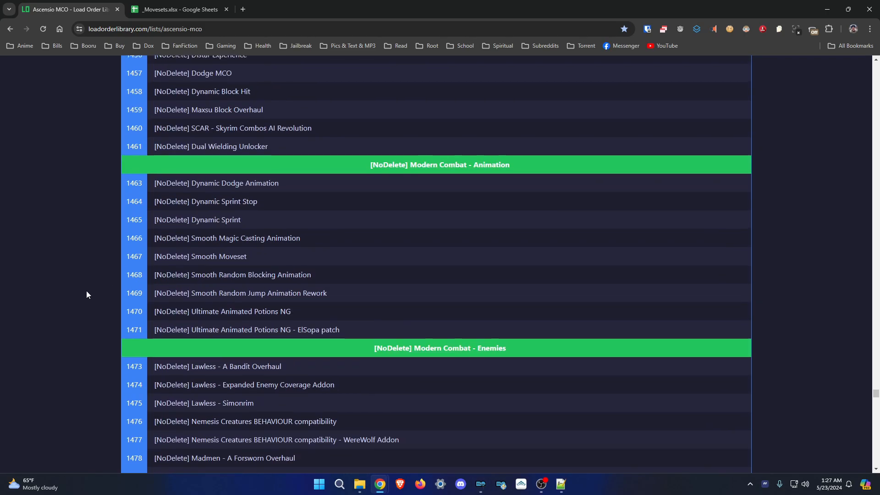
scroll(87, 295, up, 10)
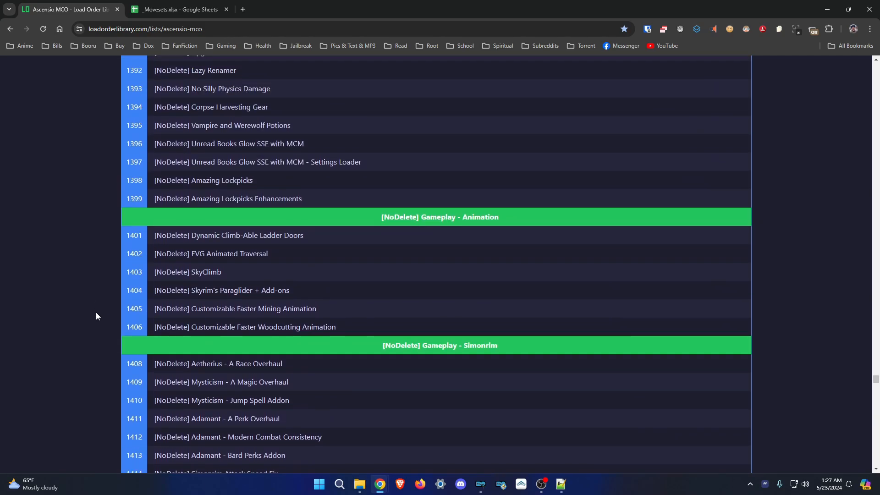
scroll(79, 260, up, 2)
scroll(79, 257, up, 1)
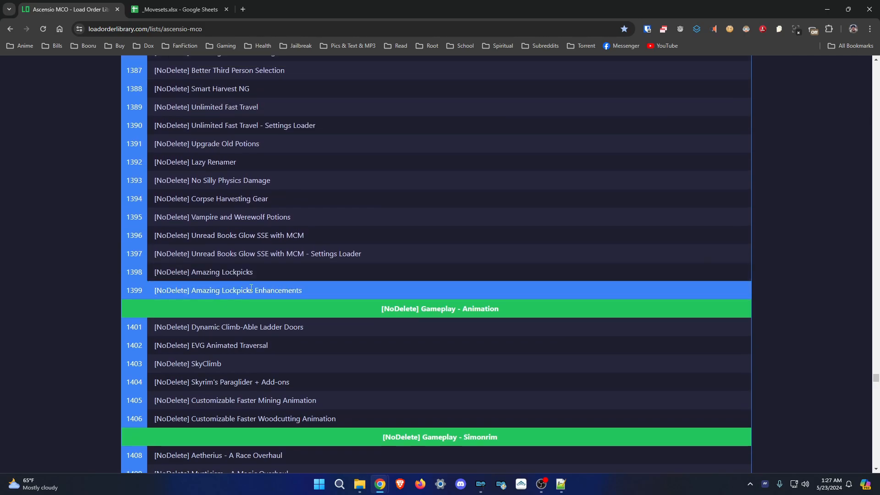
drag(254, 271, 78, 287)
click(78, 287)
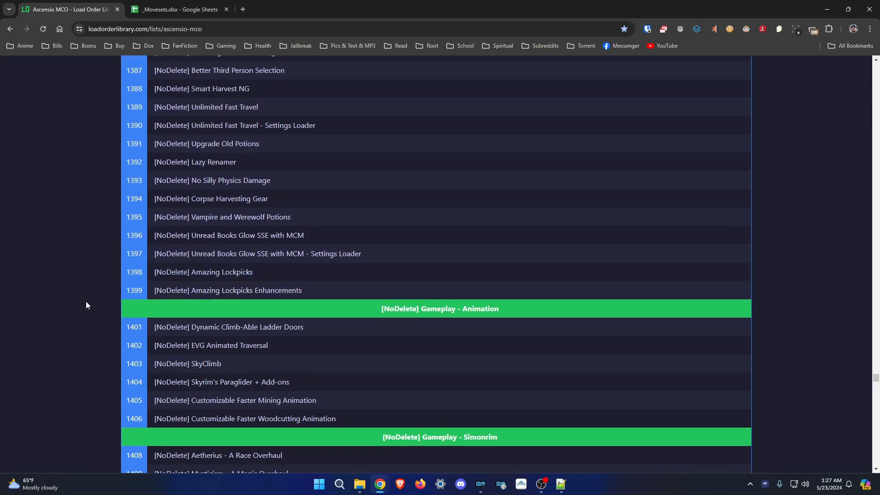
Continue up to the Disabled Mods section, then minimize Chrome to reveal Mod Organizer 2.
scroll(86, 302, up, 10)
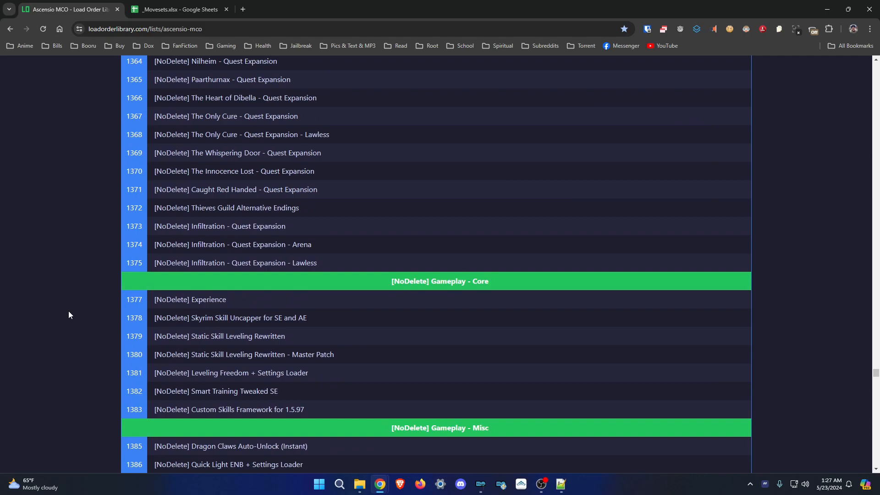
scroll(69, 315, up, 3)
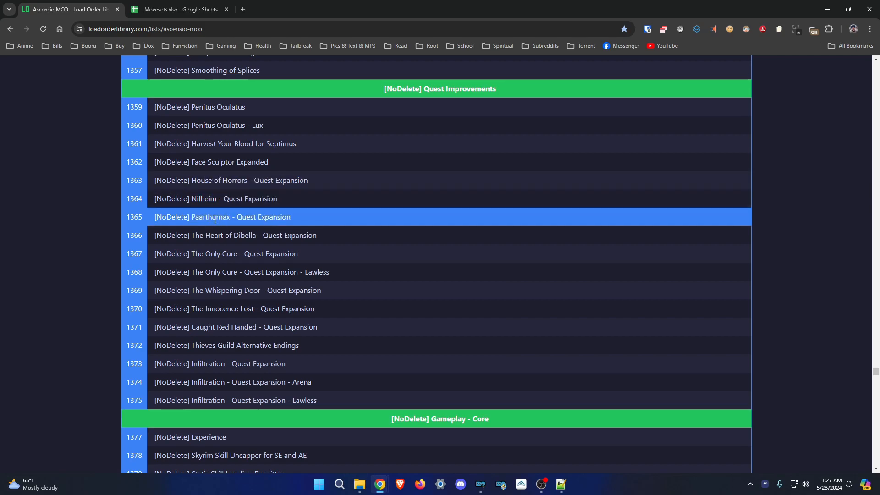
scroll(236, 228, up, 3)
scroll(237, 228, up, 20)
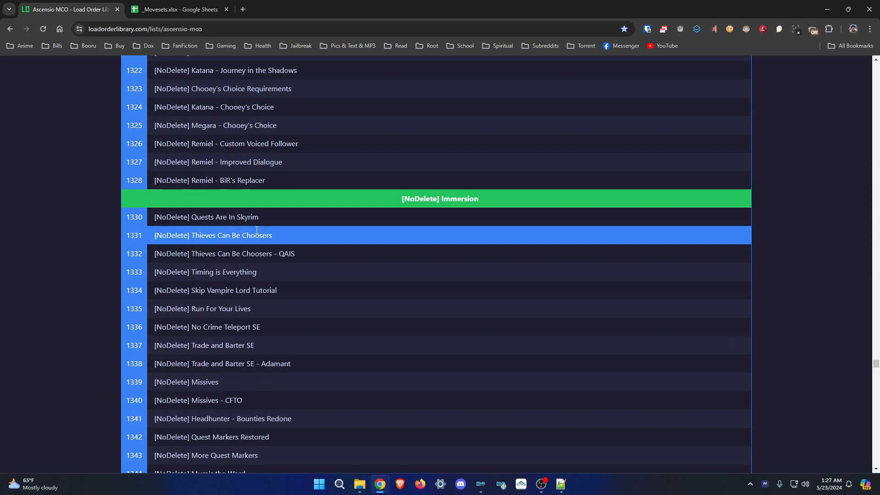
scroll(256, 272, up, 20)
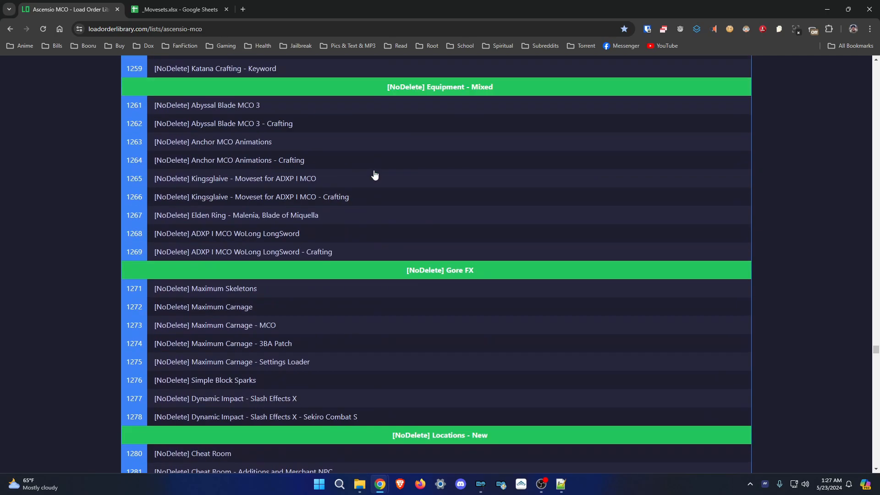
scroll(379, 178, up, 20)
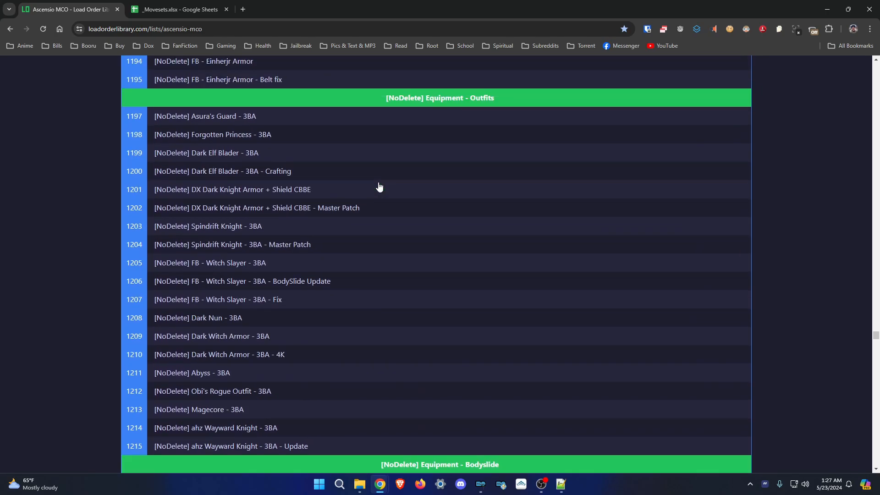
scroll(382, 197, up, 6)
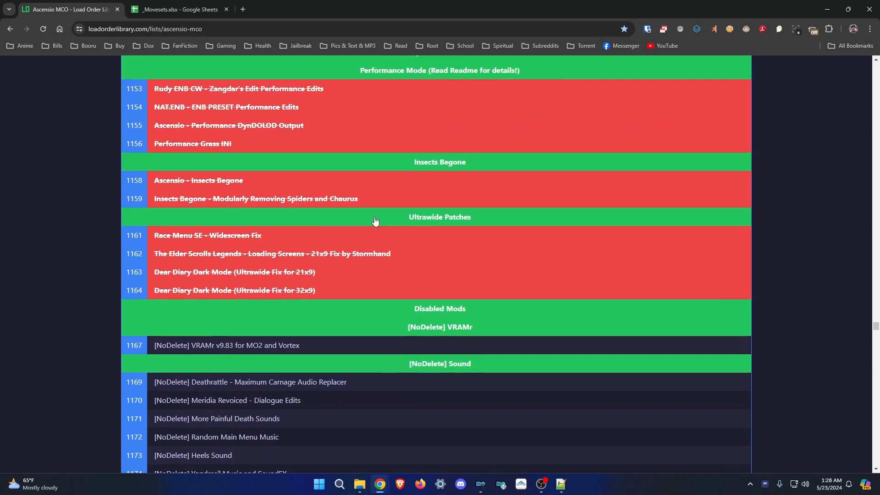
scroll(389, 281, down, 5)
click(390, 281)
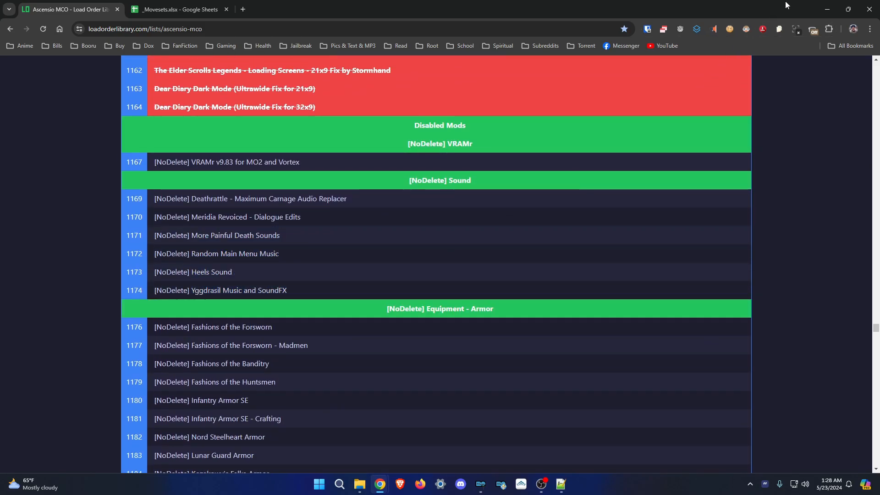
click(828, 9)
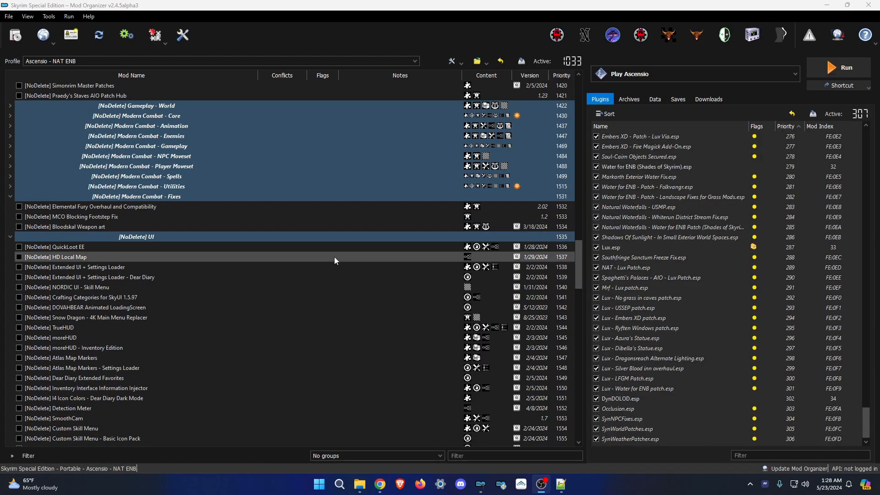
scroll(280, 225, up, 4)
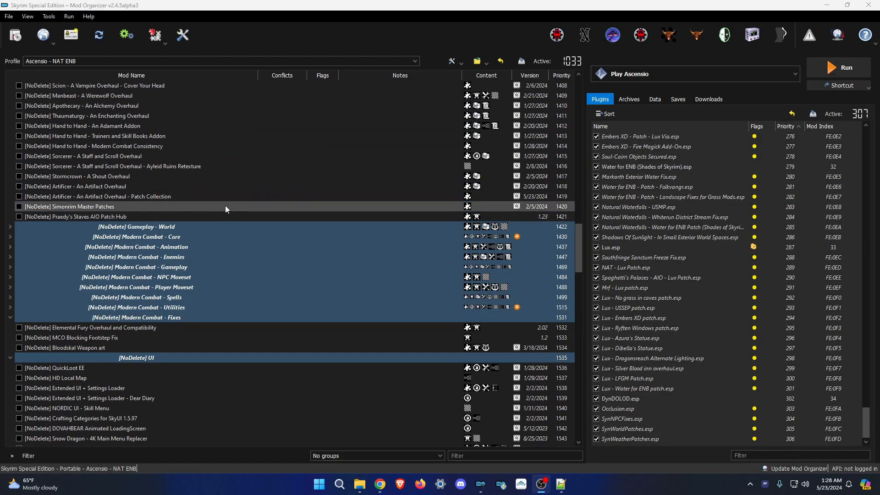
scroll(225, 205, up, 6)
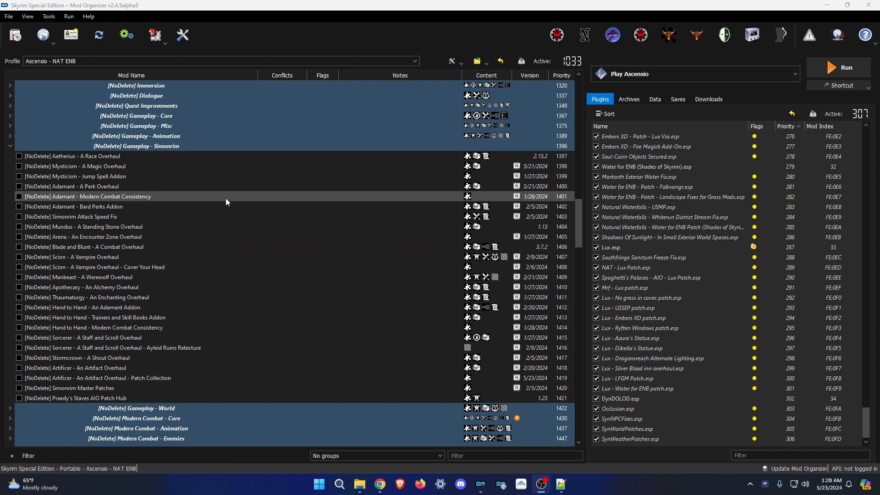
scroll(224, 198, up, 3)
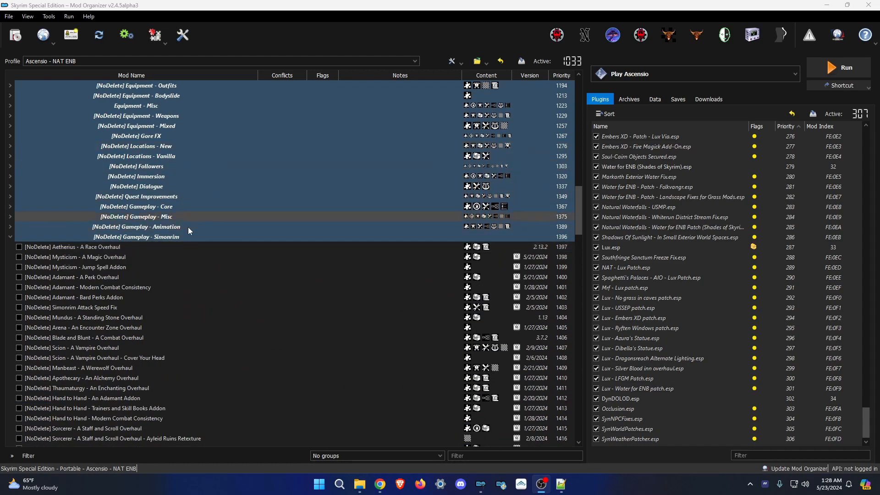
scroll(188, 222, up, 3)
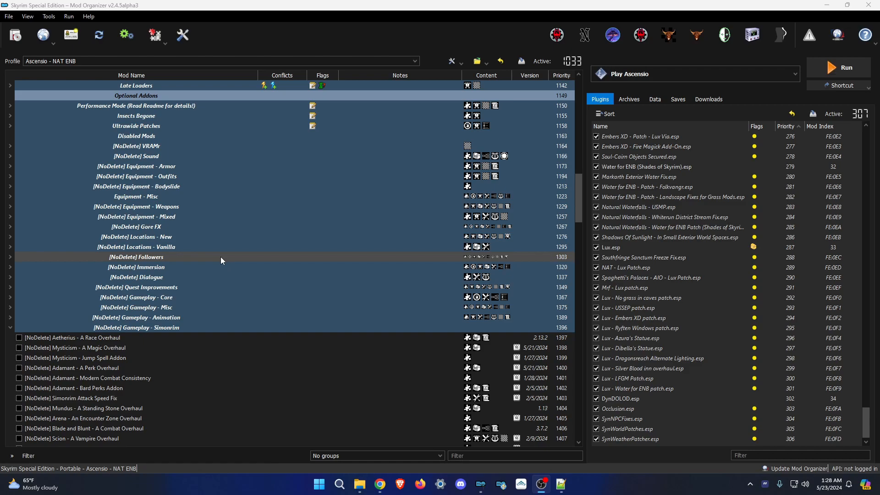
drag(579, 190, 604, 419)
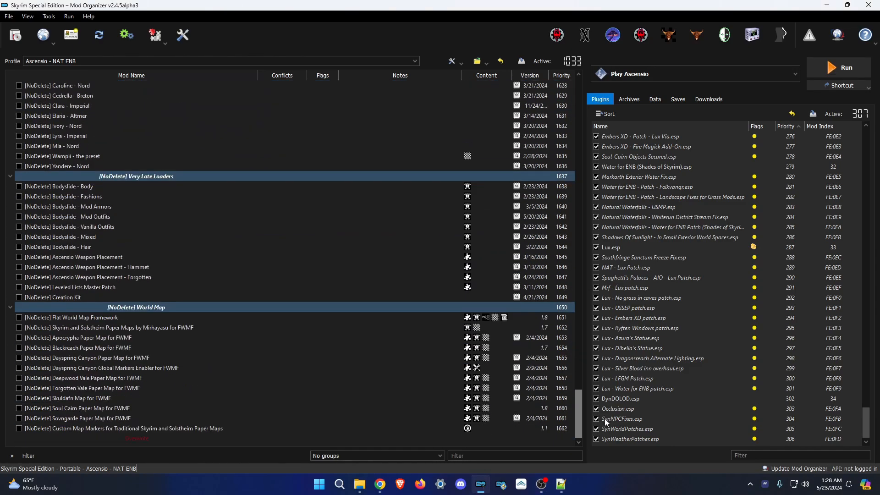
Collapse all mod list separators and delete all four old saved games.
right_click(535, 446)
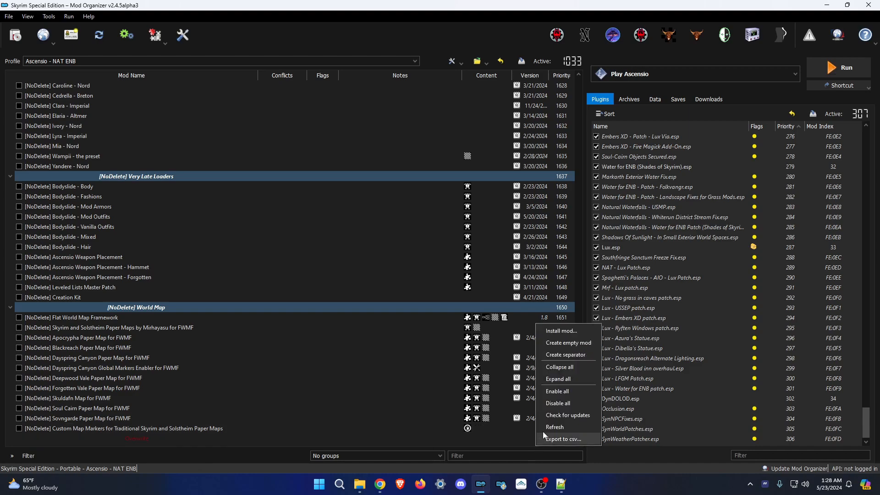
click(556, 367)
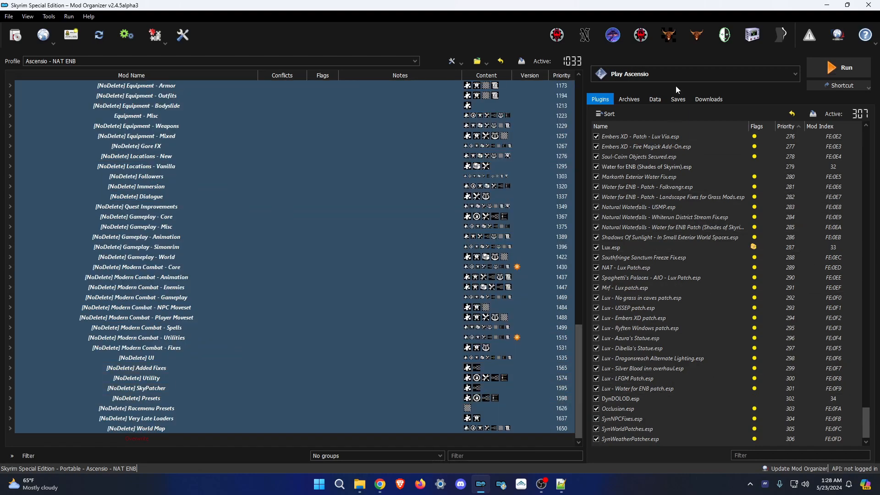
click(678, 99)
click(656, 136)
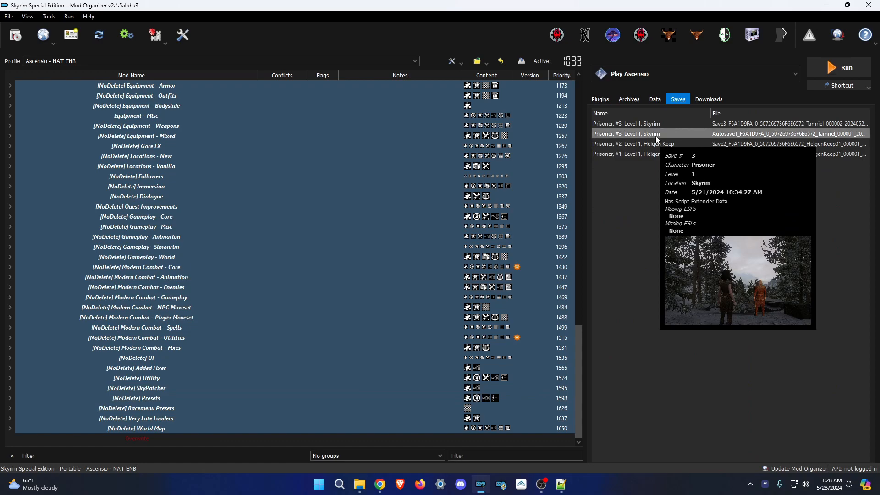
key(ctrl+a)
right_click(655, 136)
click(680, 157)
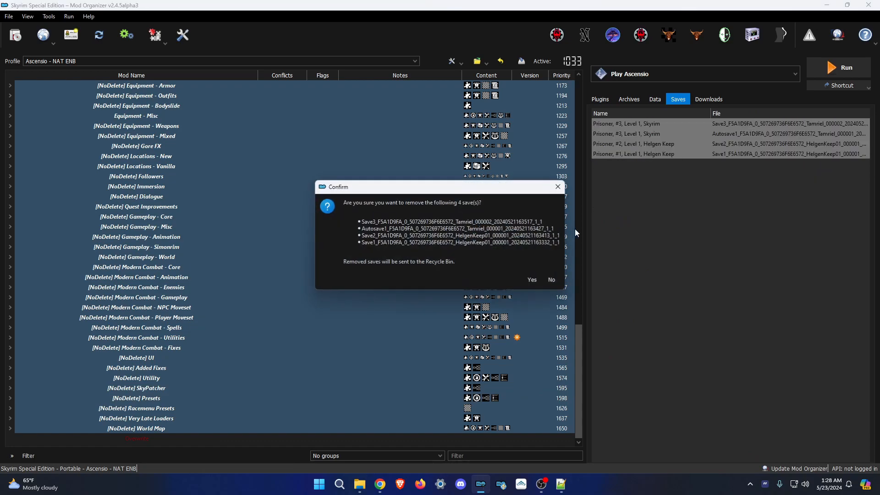
click(532, 280)
Close Mod Organizer 2 and open File Explorer at the World Map folder.
click(601, 100)
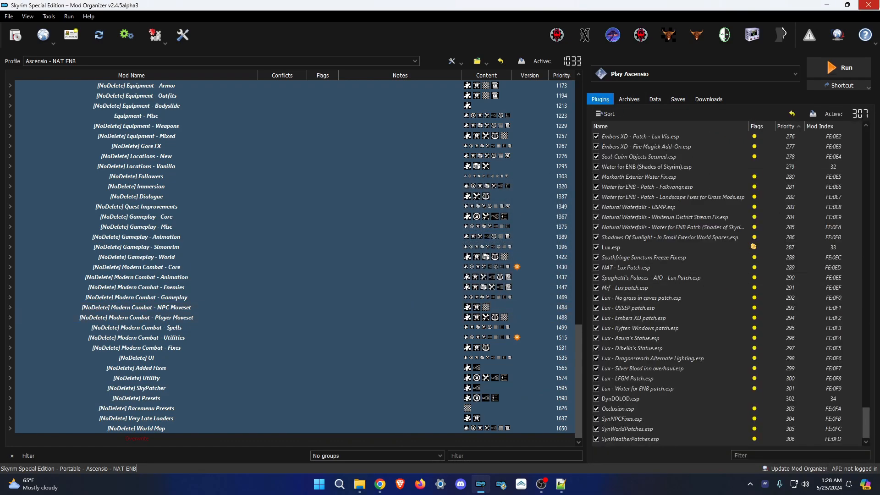
click(869, 5)
click(361, 483)
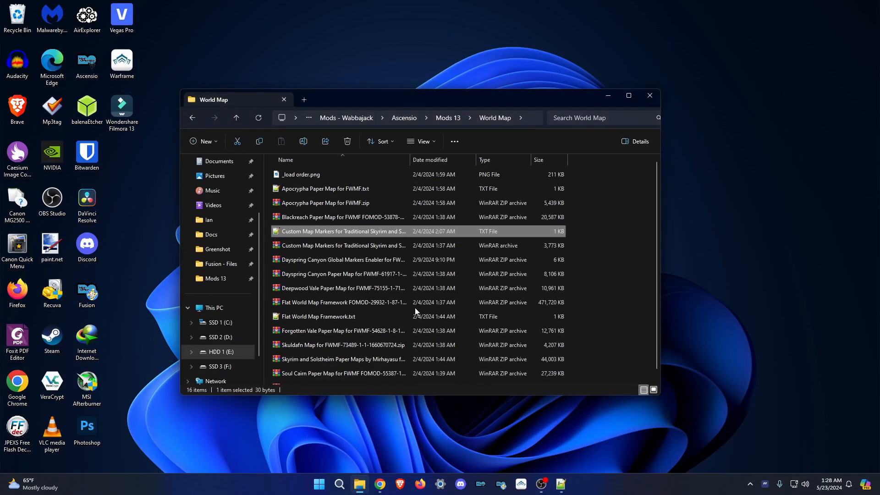
In Mods 13, add a new folder named '_modded backup' and open it.
click(449, 118)
scroll(394, 211, up, 12)
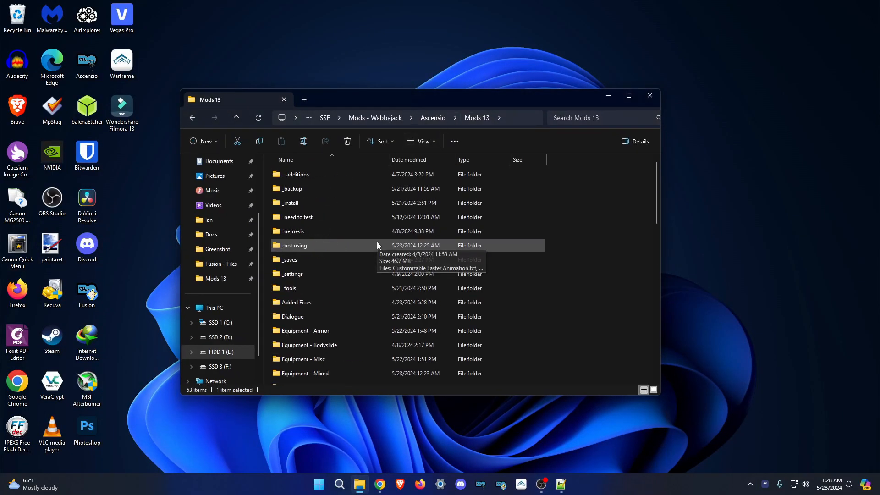
click(204, 141)
click(216, 161)
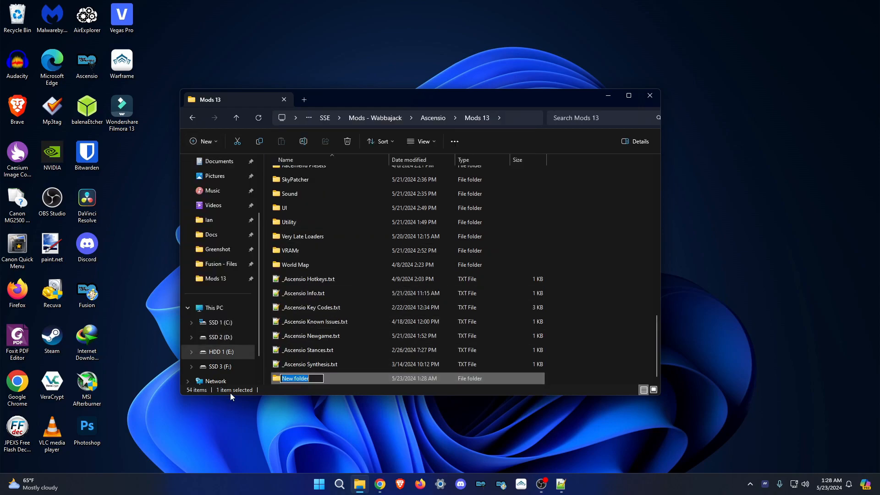
key(BackSpace)
text(_modded back)
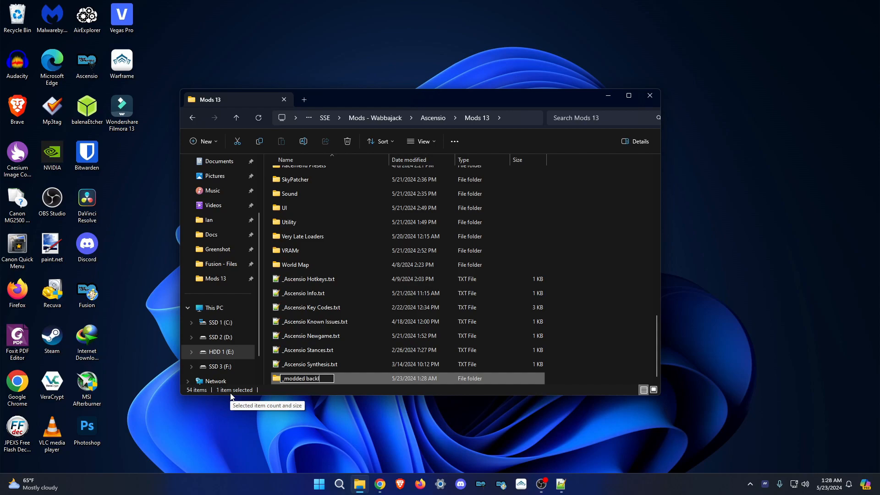
text(lup)
key(Return)
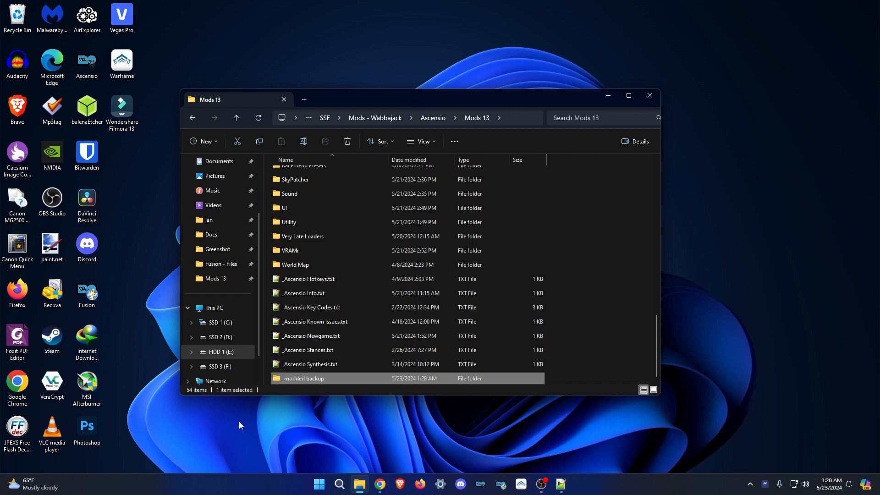
key(Return)
Open a second File Explorer window and snap both windows side by side.
right_click(360, 484)
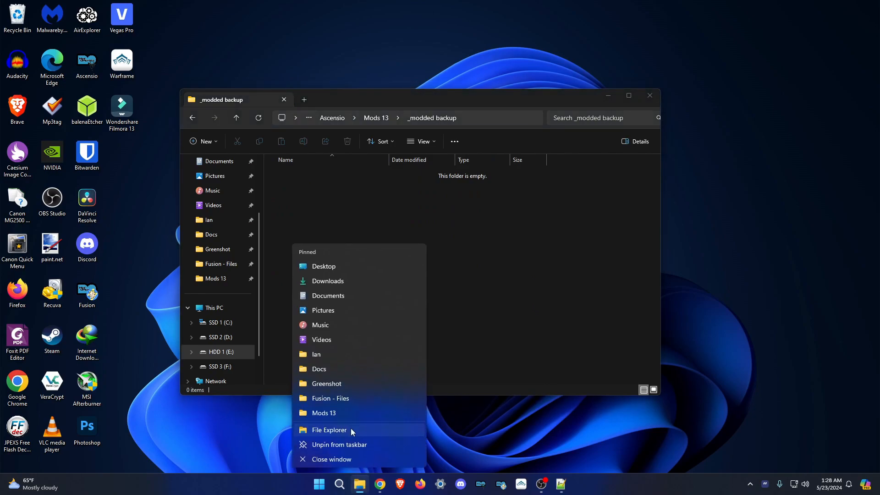
click(352, 427)
drag(405, 99, 860, 190)
drag(628, 9, 878, 156)
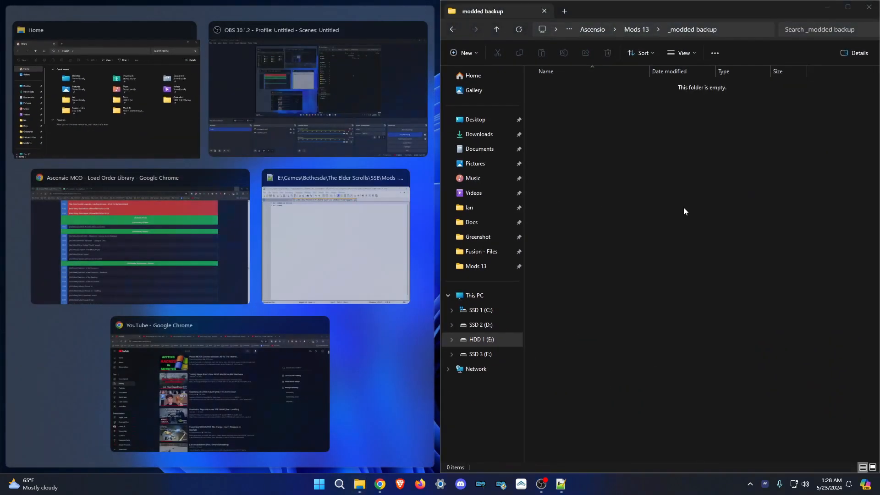
click(177, 106)
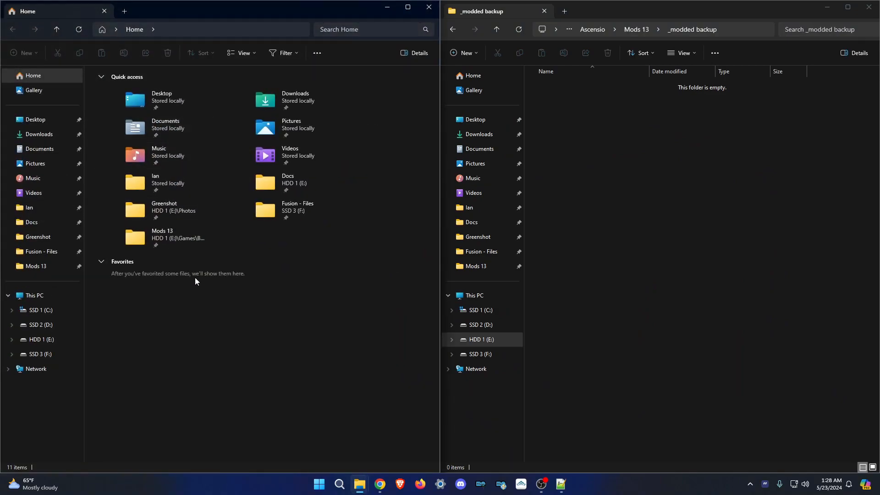
drag(208, 10, 19, 189)
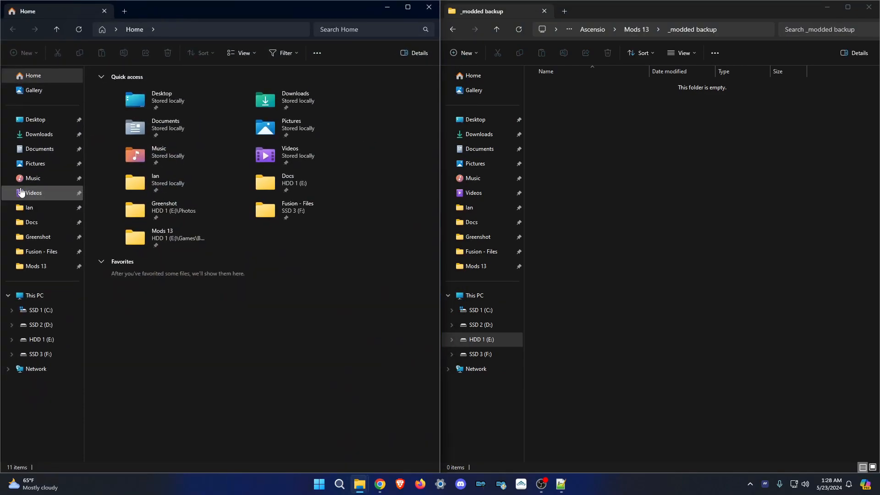
Copy both Ascensio profile folders from F:\Ascensio\profiles into _modded backup.
click(62, 355)
double_click(121, 86)
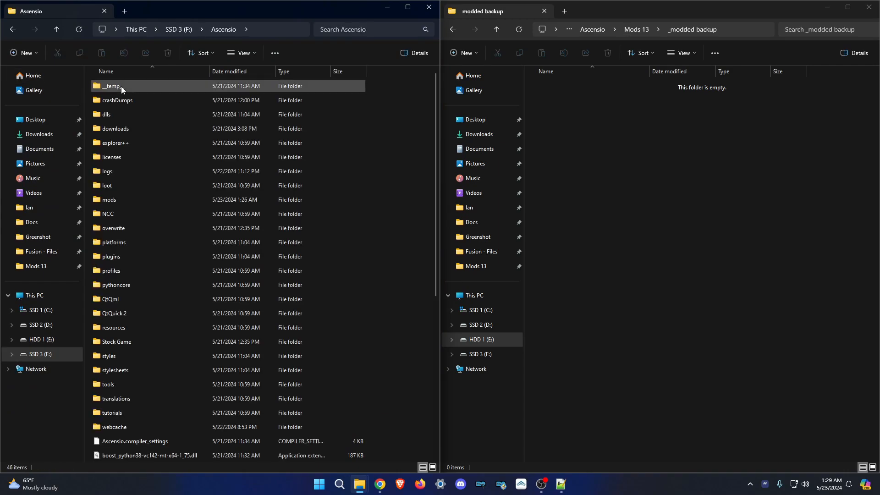
double_click(131, 272)
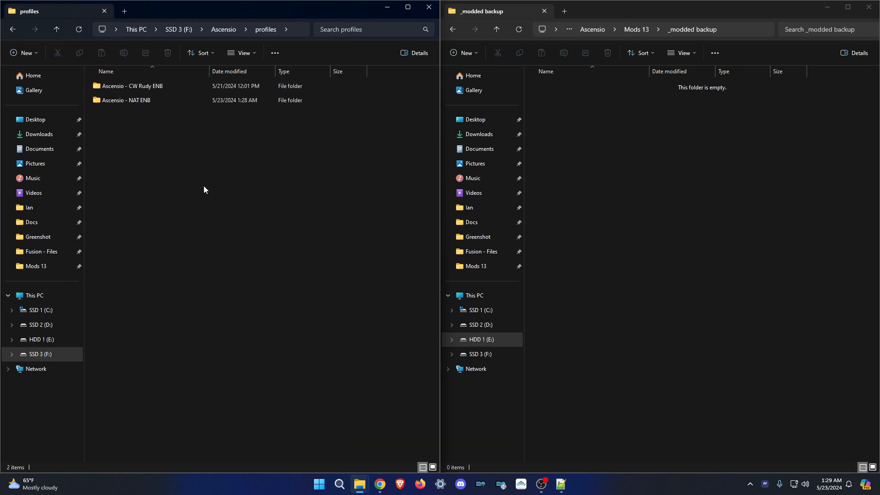
drag(230, 167, 105, 36)
click(686, 202)
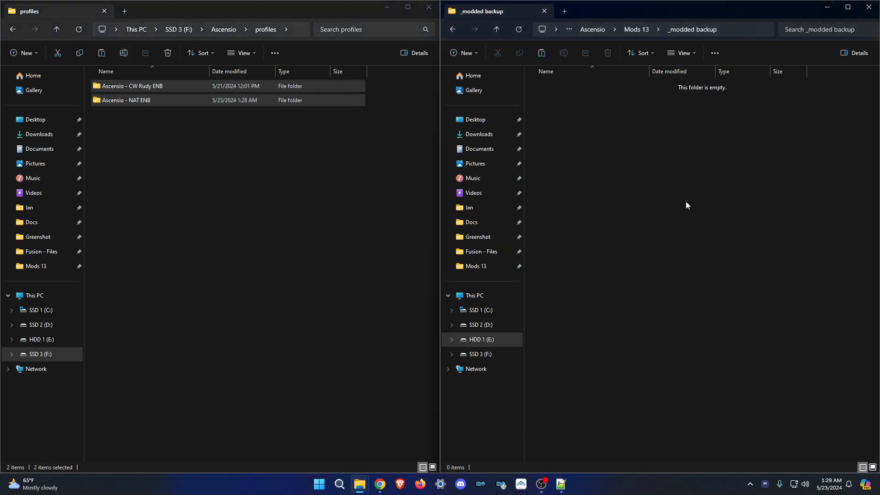
key(ctrl+v)
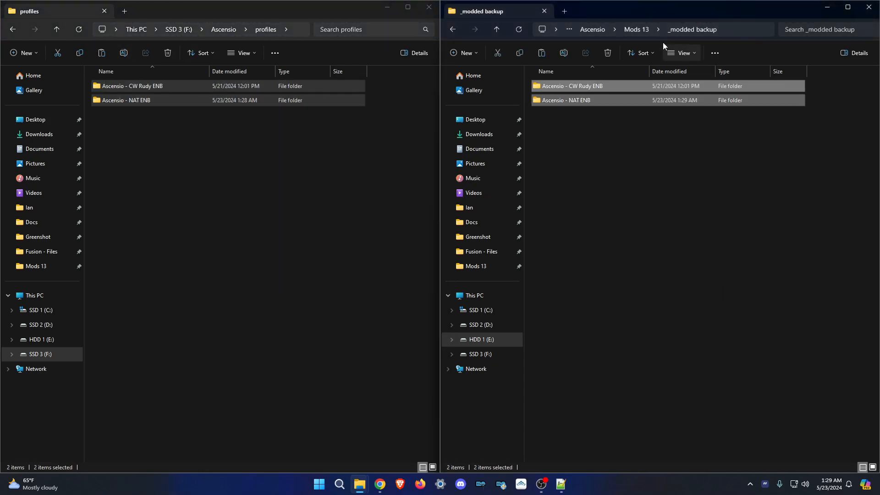
Open the Modern Combat - Player Moveset folder in Mods 13 and widen the Name column.
click(645, 31)
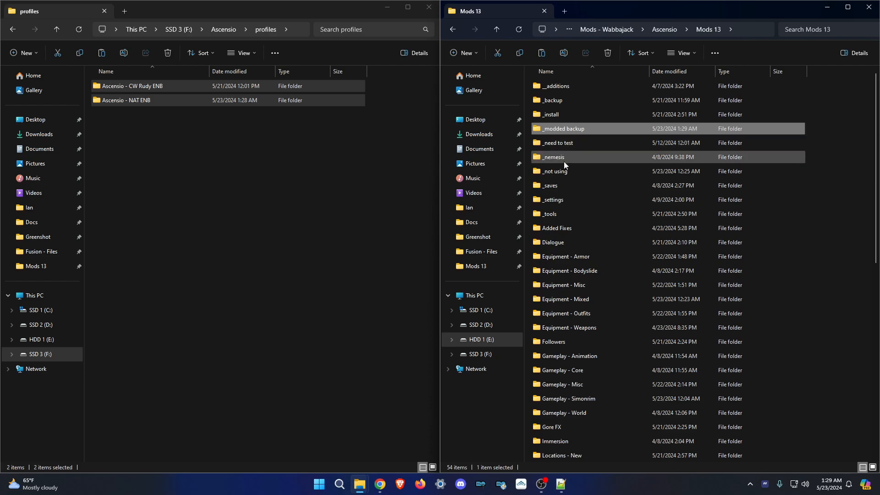
scroll(605, 229, down, 10)
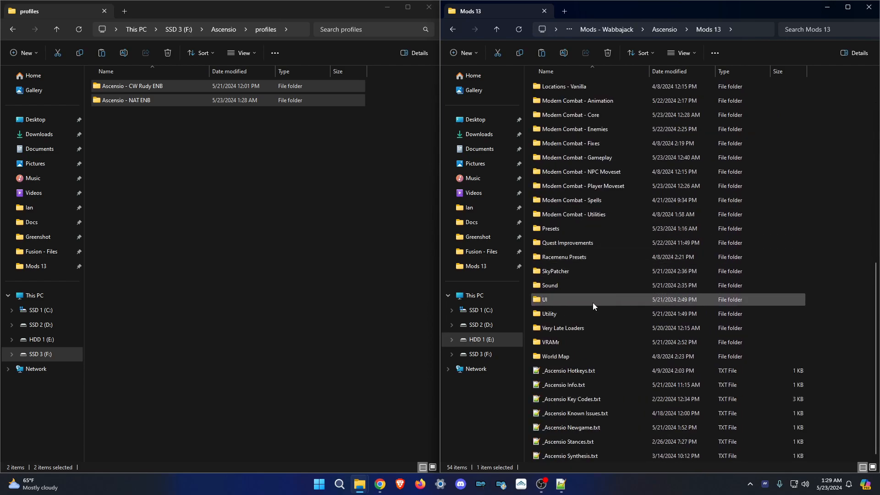
double_click(611, 188)
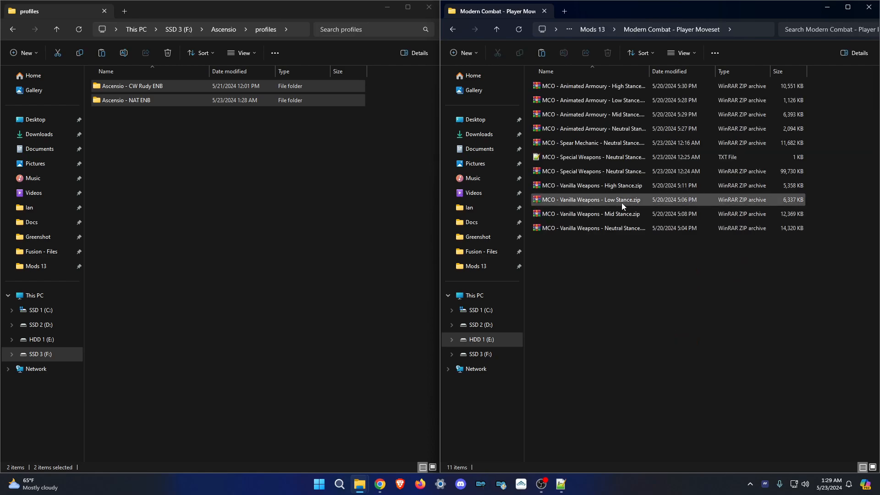
double_click(649, 72)
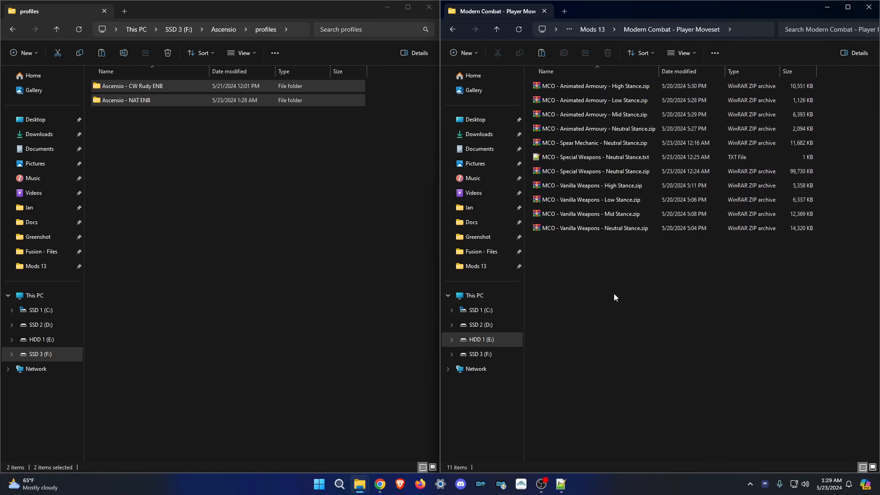
Bring Chrome forward and review the _Movesets spreadsheet.
mouse_move(380, 484)
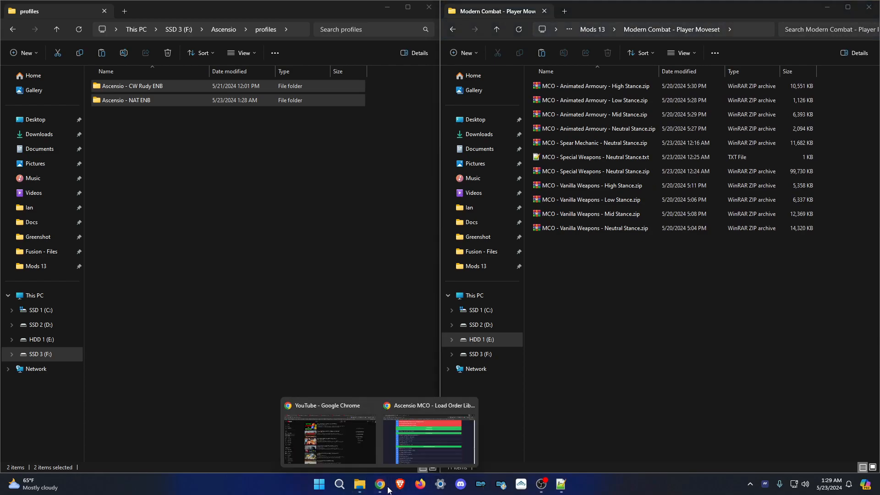
click(419, 445)
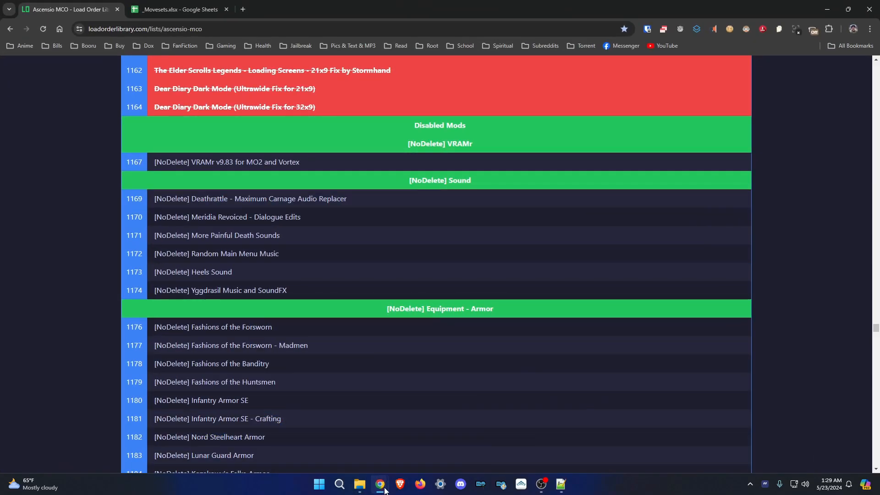
click(174, 10)
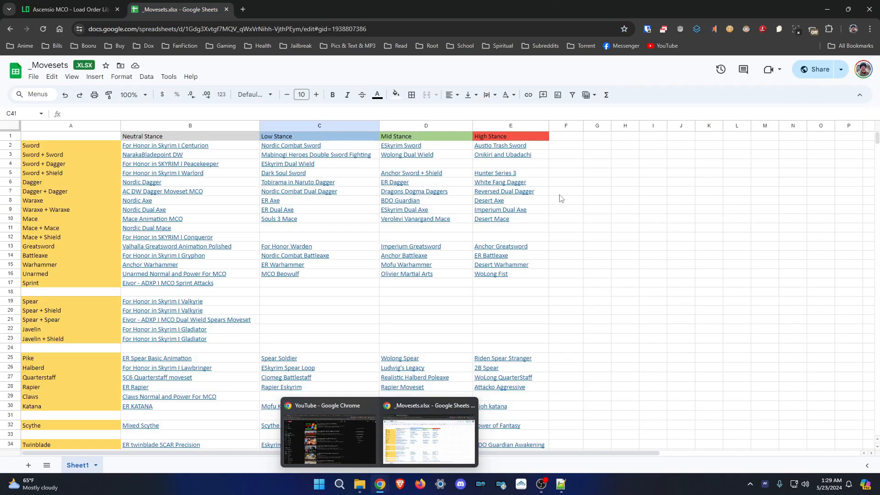
click(636, 192)
right_click(384, 488)
click(720, 261)
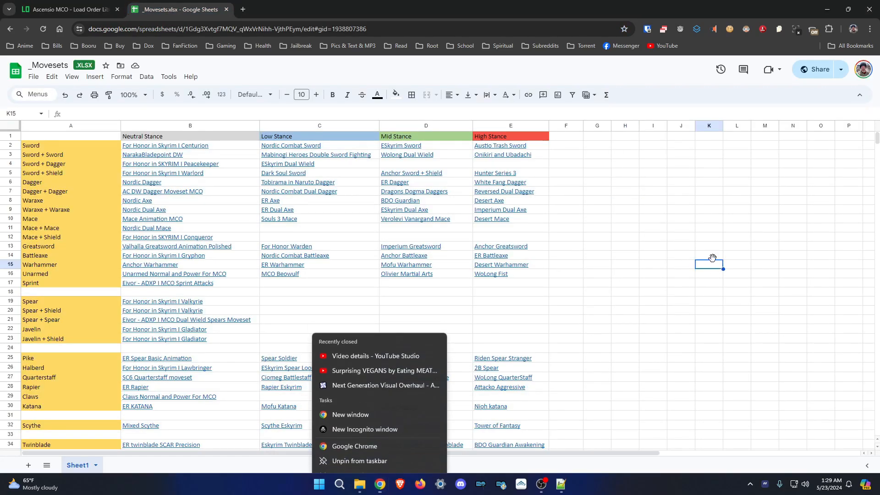
scroll(346, 219, down, 10)
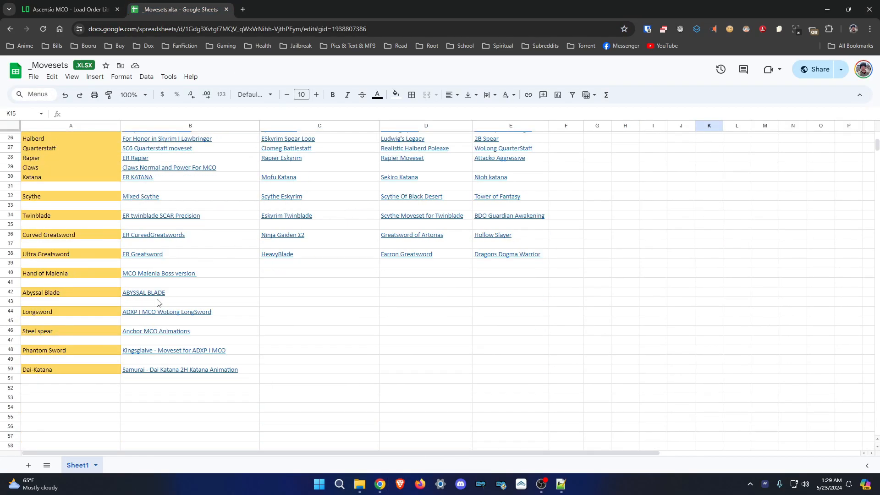
scroll(271, 264, up, 10)
Scroll the Ascensio MCO load order to the Modern Combat stance entries.
click(86, 3)
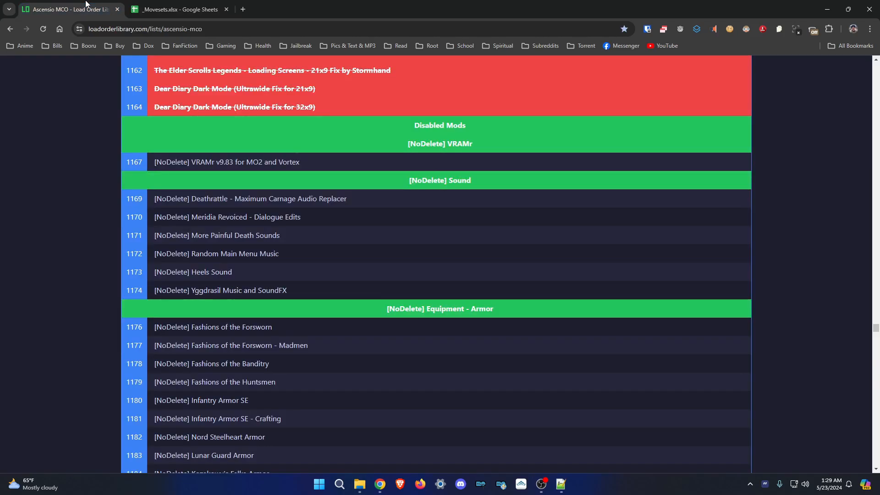
scroll(854, 232, down, 8)
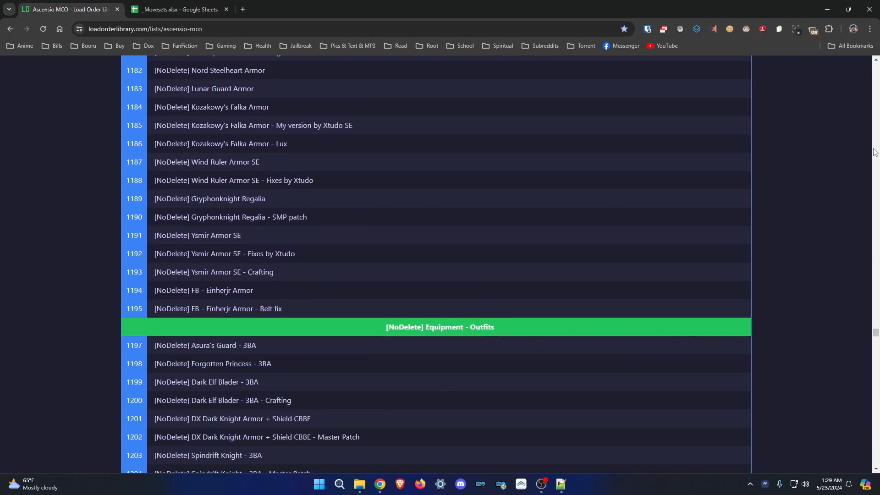
drag(876, 334, 879, 411)
scroll(425, 305, up, 6)
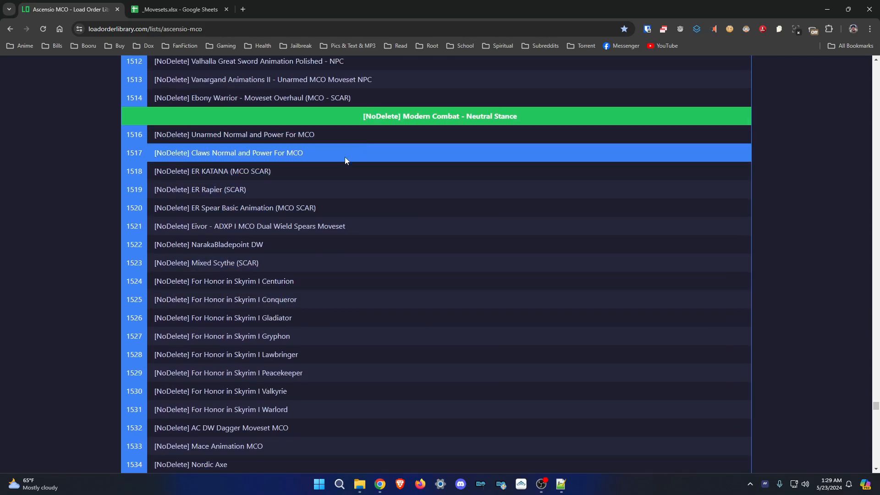
scroll(195, 172, down, 1)
scroll(194, 169, down, 20)
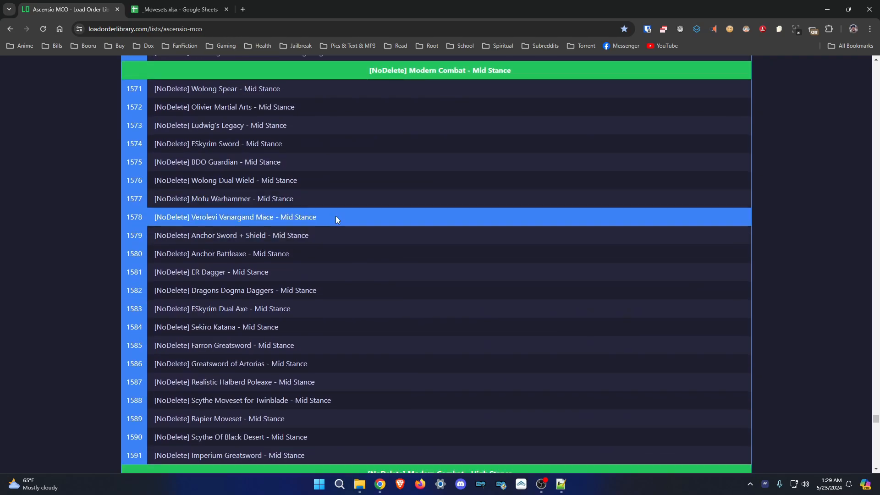
scroll(337, 215, down, 5)
scroll(342, 305, up, 6)
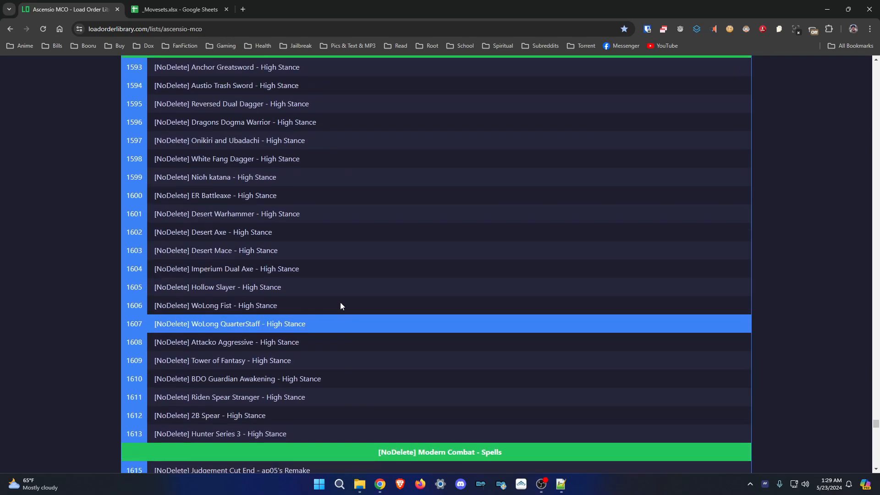
Recheck the _Movesets sheet against the load order, then launch Mod Organizer 2.
click(173, 3)
click(593, 203)
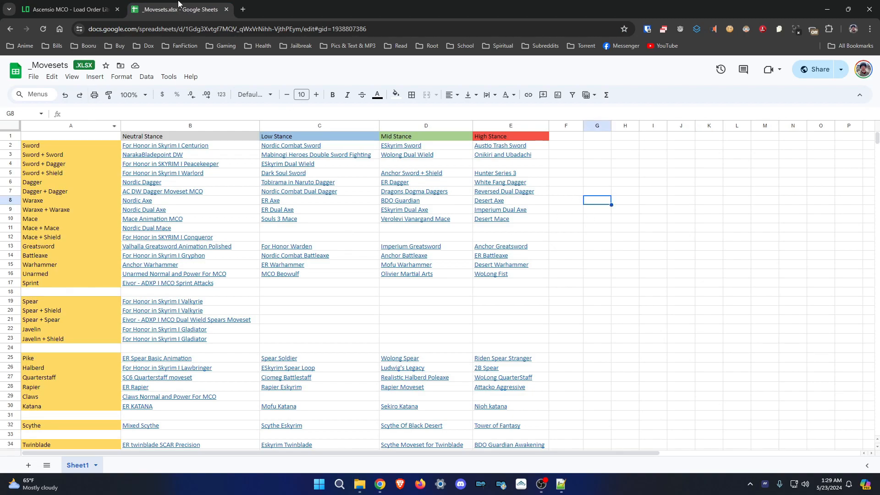
mouse_move(423, 160)
scroll(630, 269, down, 4)
scroll(630, 269, up, 5)
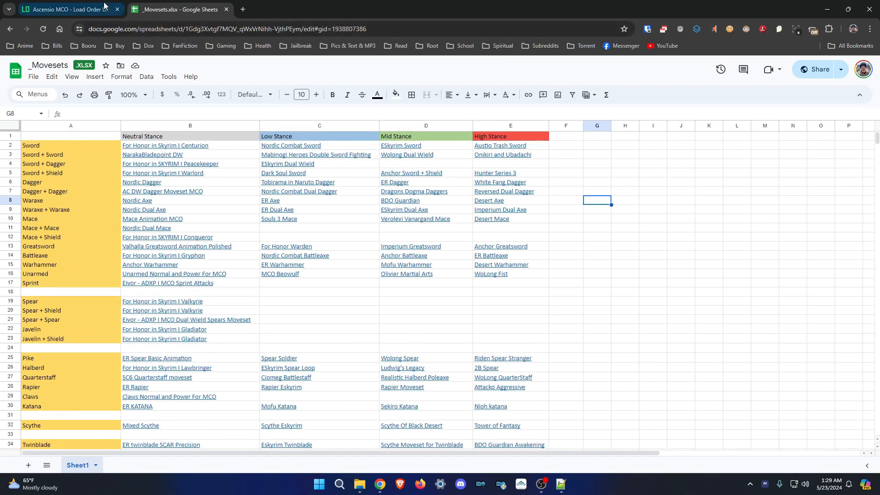
click(69, 9)
scroll(286, 359, up, 4)
scroll(285, 358, up, 5)
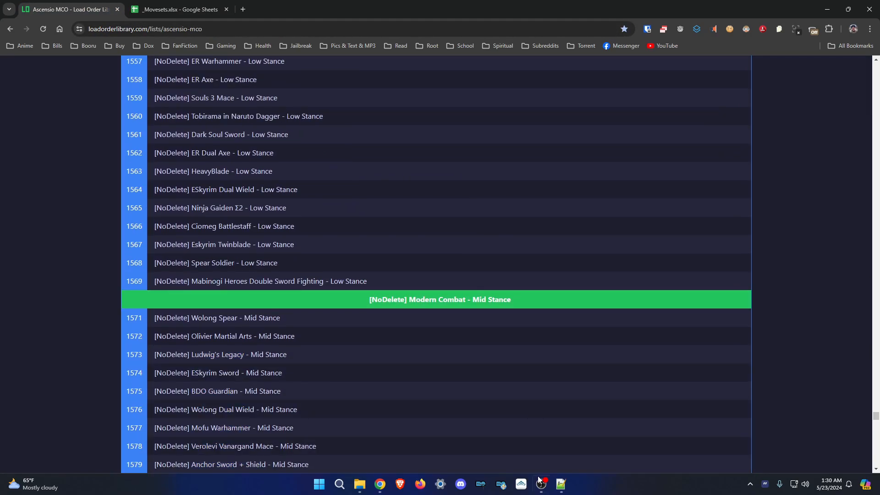
mouse_move(540, 481)
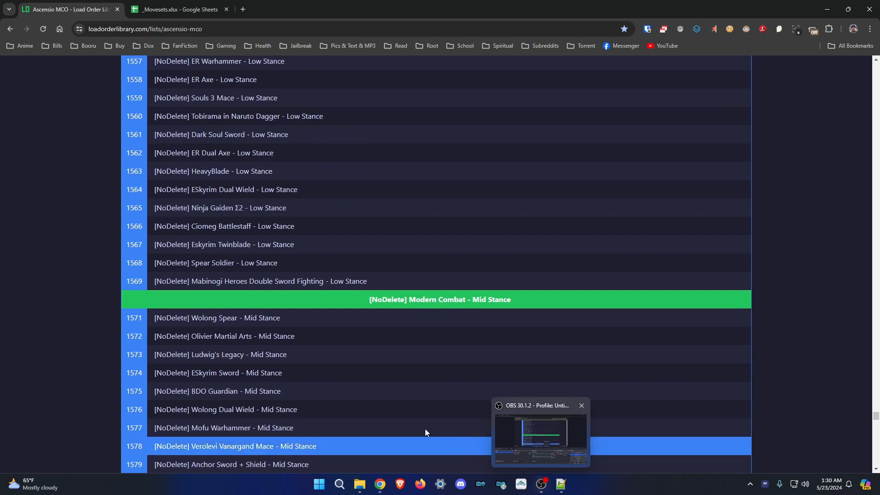
click(500, 485)
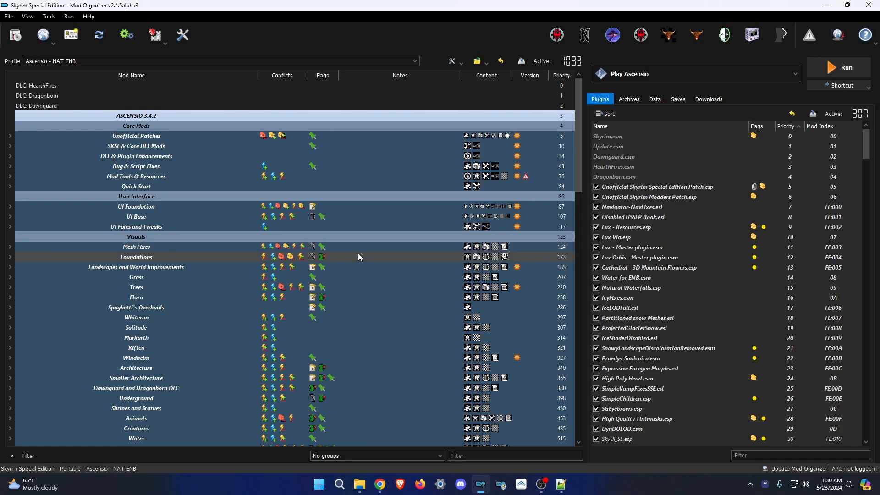
Scroll both lists to the end, showing Synthesis outputs SynNPCFixes, SynWorldPatches and SynWeatherPatcher at priorities 304–306.
scroll(359, 255, down, 20)
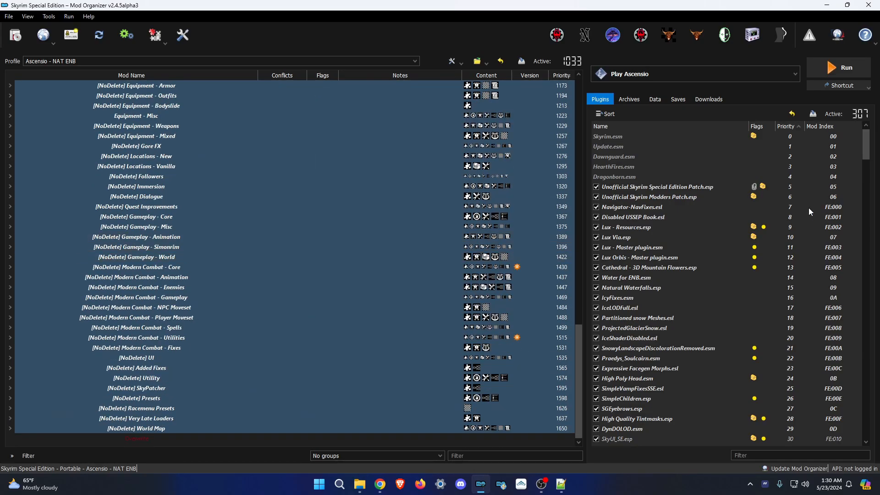
drag(866, 144, 861, 415)
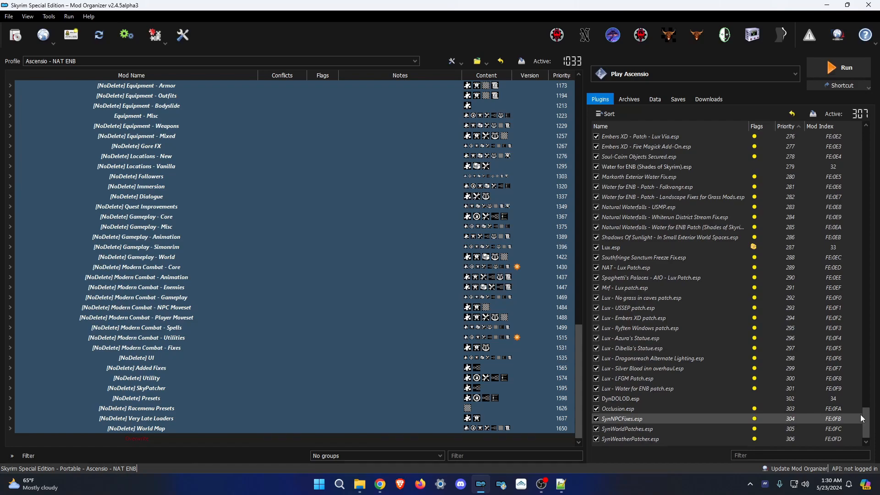
mouse_move(860, 414)
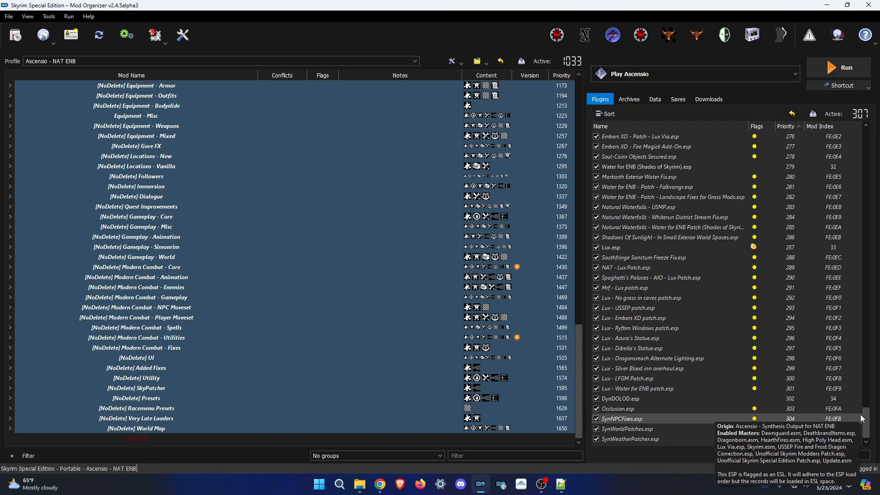
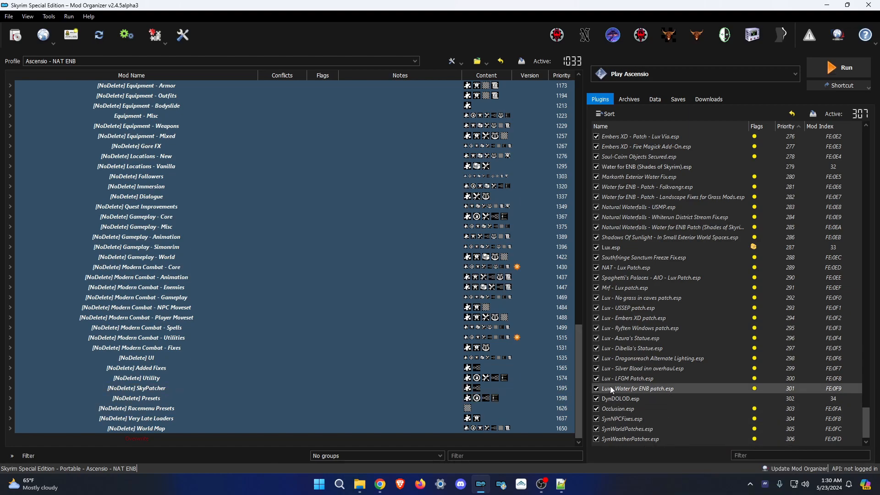
Inspect YMMP.esp, Bingus' Clipping Cleanup.esp and the Lux Orbis plugins with their USSEP patch.
scroll(666, 329, up, 12)
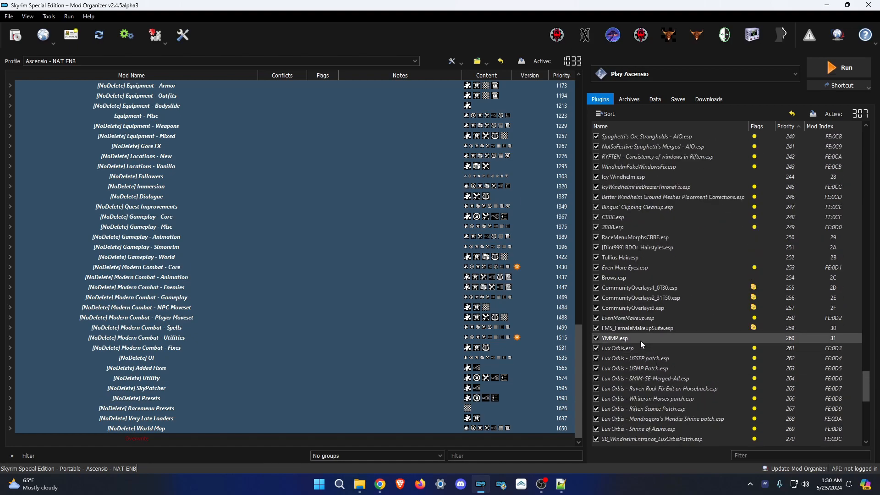
mouse_move(639, 339)
mouse_down()
mouse_move(644, 330)
mouse_move(646, 337)
mouse_up()
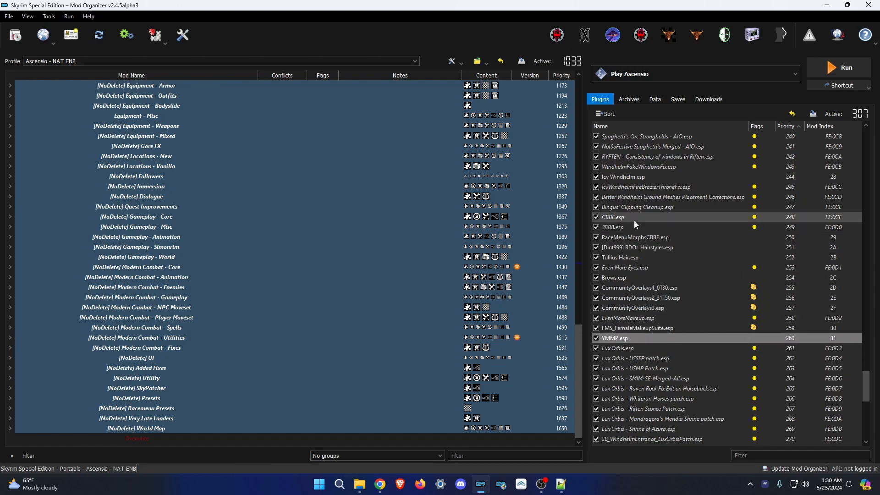
click(617, 208)
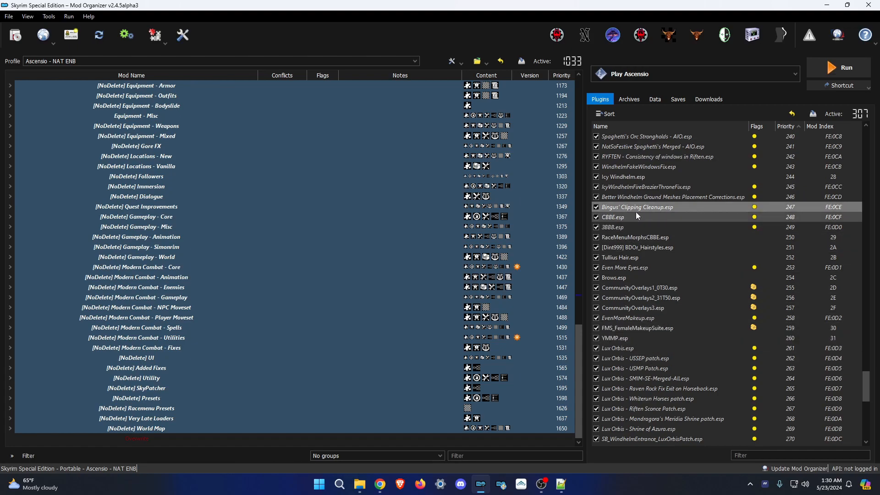
click(625, 348)
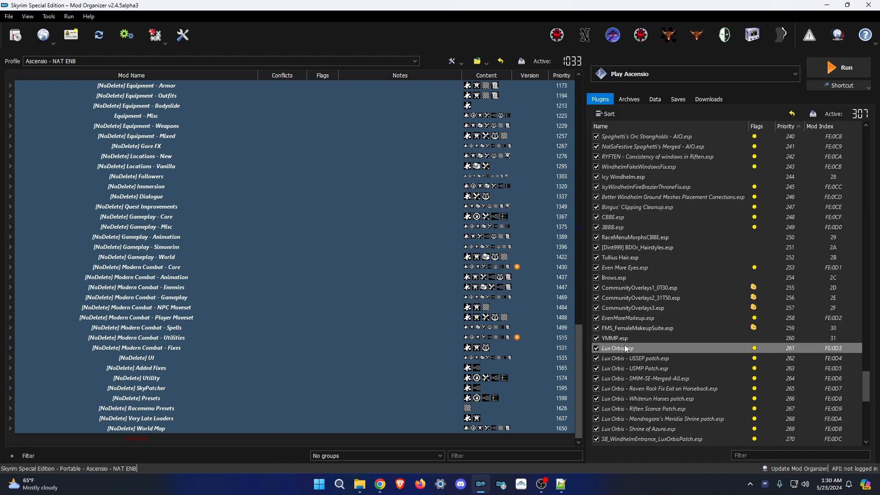
shift+click(651, 362)
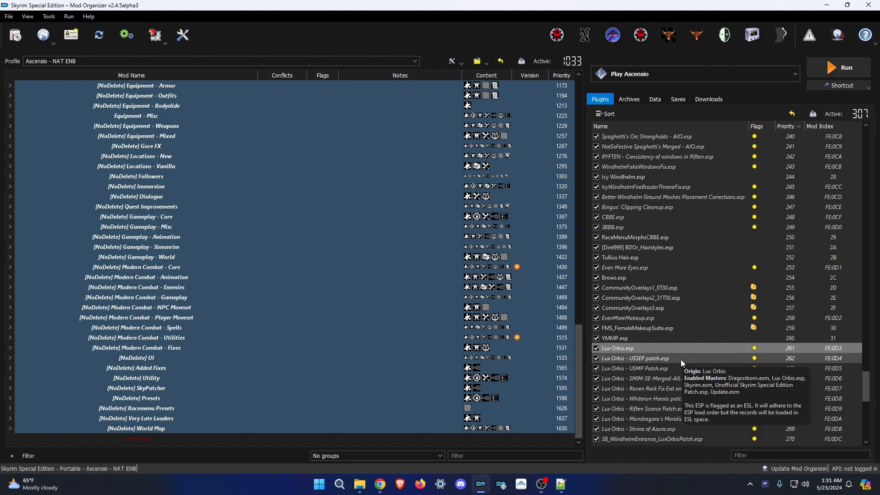
scroll(681, 359, down, 10)
scroll(680, 359, down, 2)
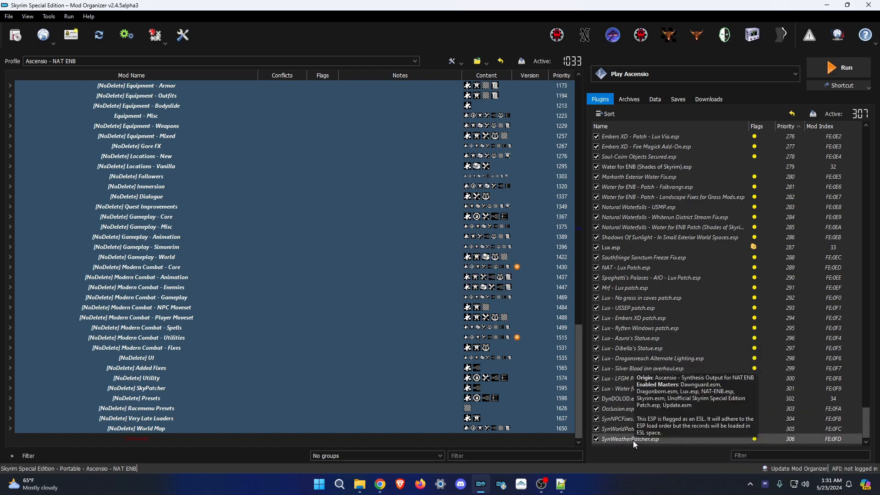
scroll(663, 331, up, 10)
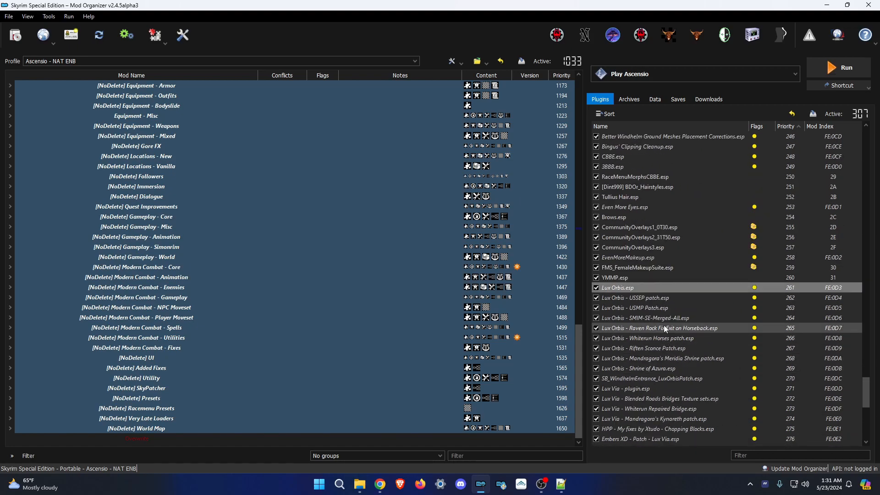
click(619, 278)
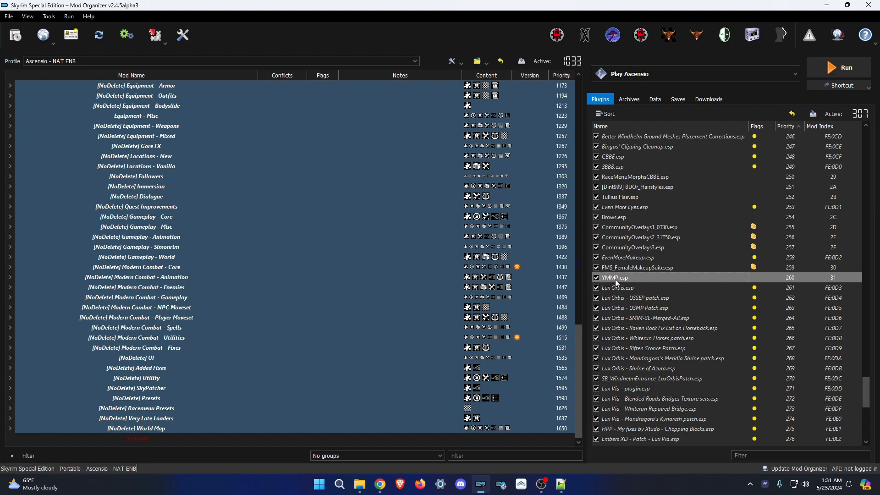
Expand Equipment - Outfits and Equipment - Armor, and try moving Dark Witch Armor - 3BA higher.
scroll(208, 311, up, 6)
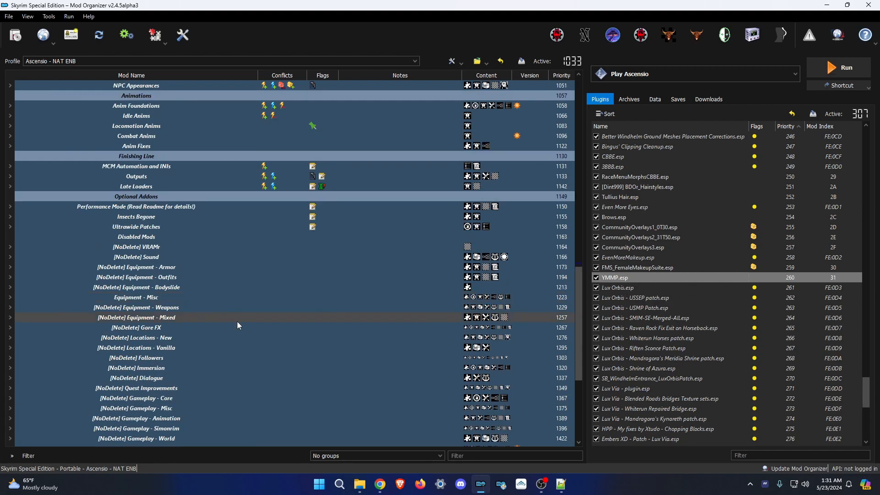
scroll(238, 321, up, 5)
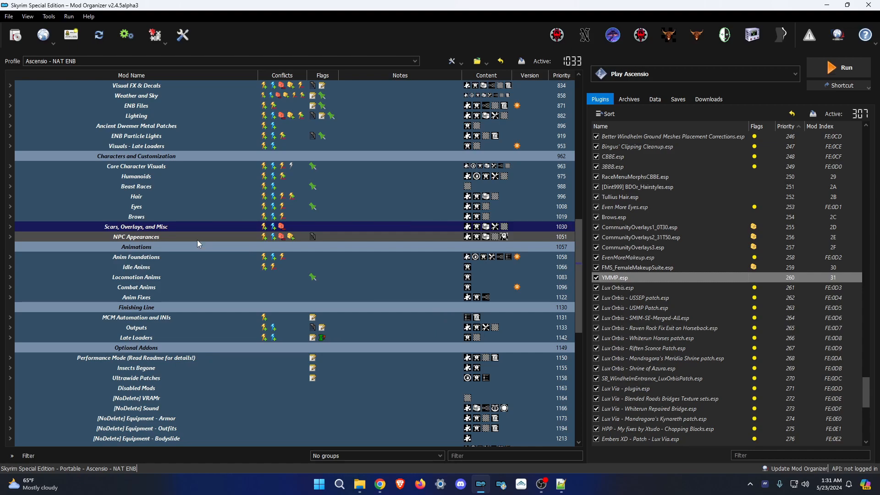
scroll(197, 240, down, 5)
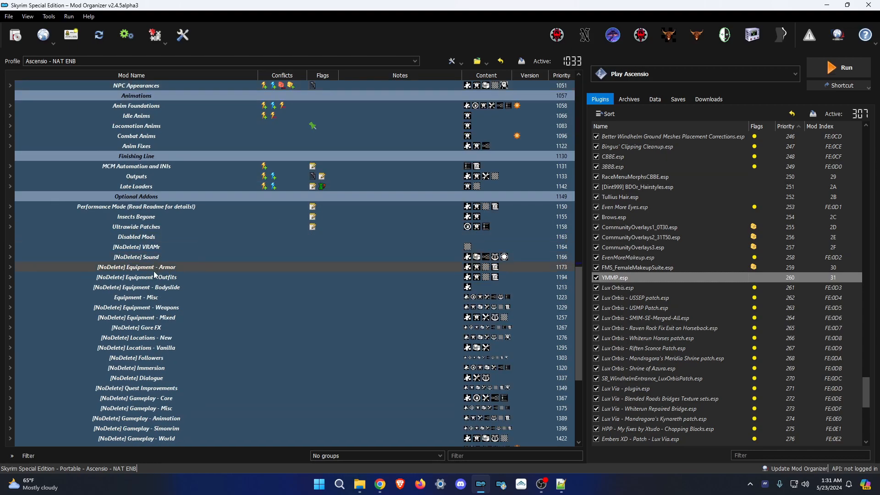
click(11, 276)
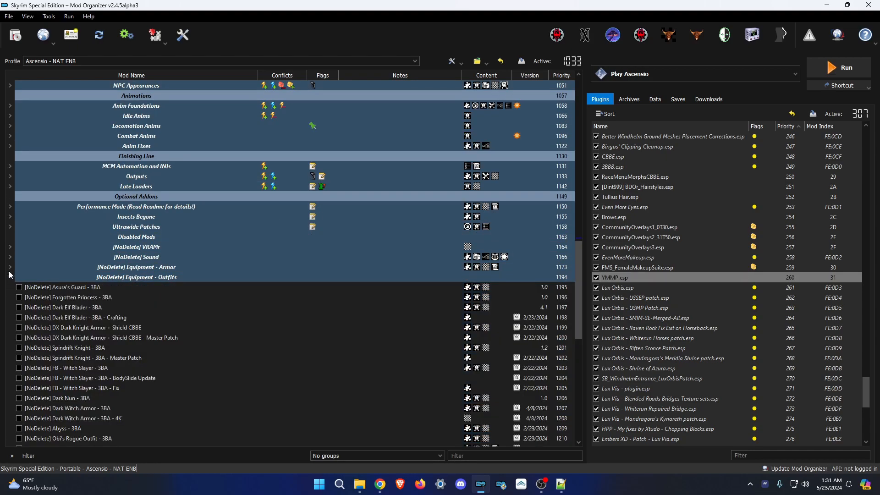
click(10, 267)
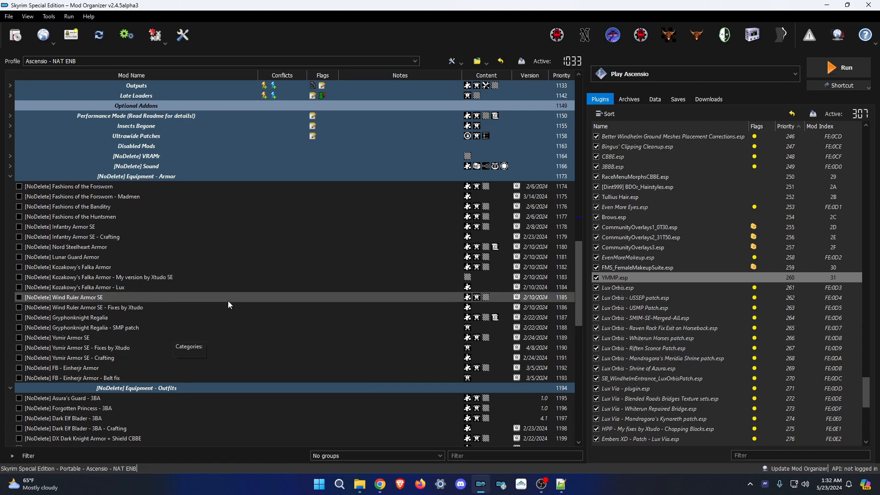
scroll(219, 317, down, 8)
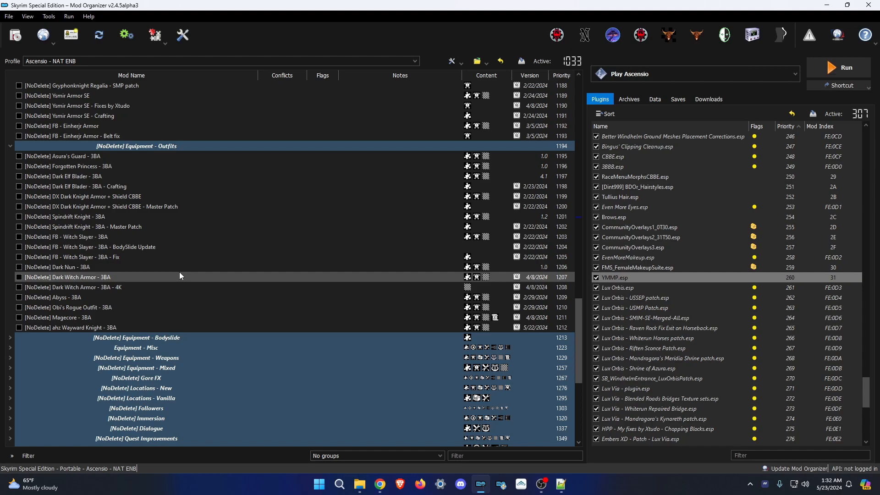
drag(180, 272, 177, 247)
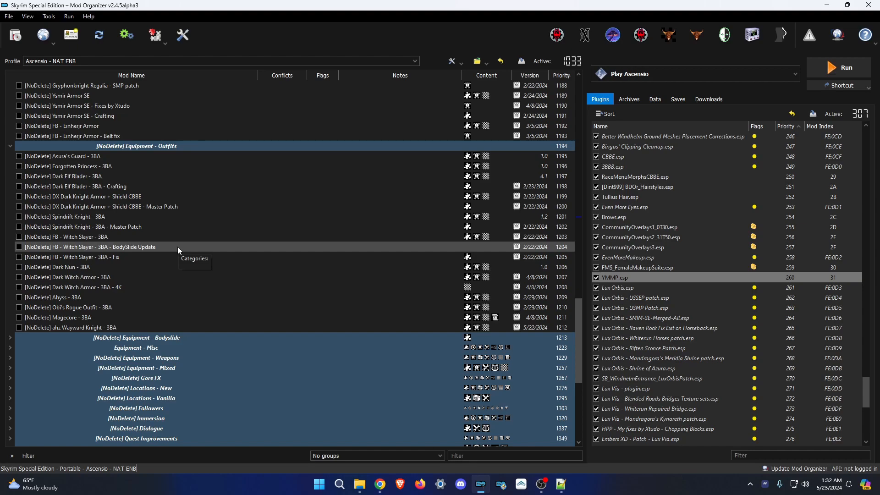
scroll(210, 259, down, 8)
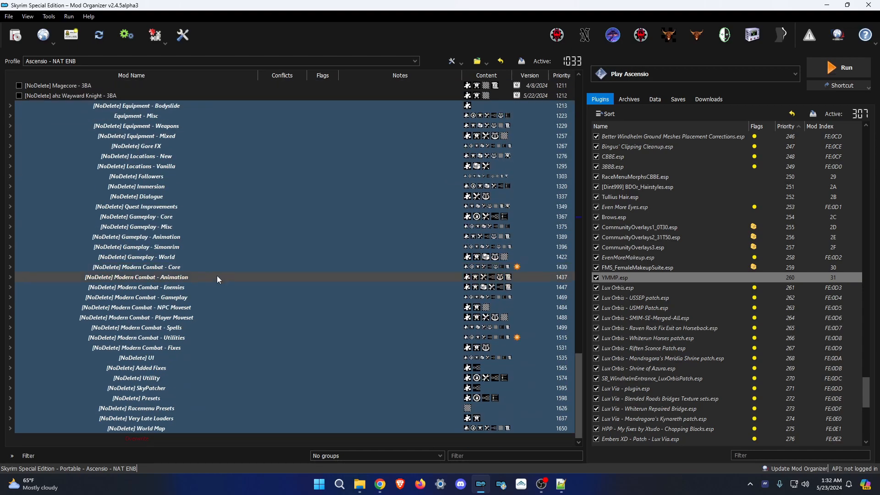
Collapse all separators using the mod list's context menu.
right_click(177, 445)
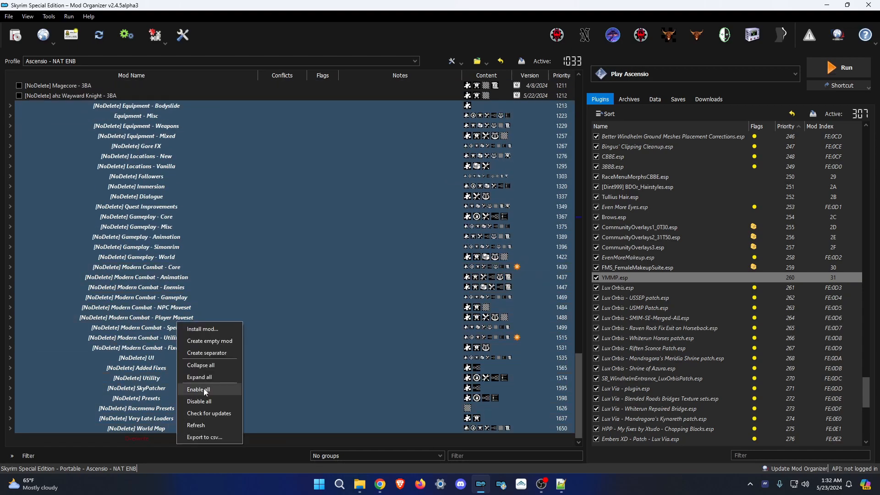
click(194, 366)
scroll(781, 350, down, 1)
scroll(781, 351, down, 9)
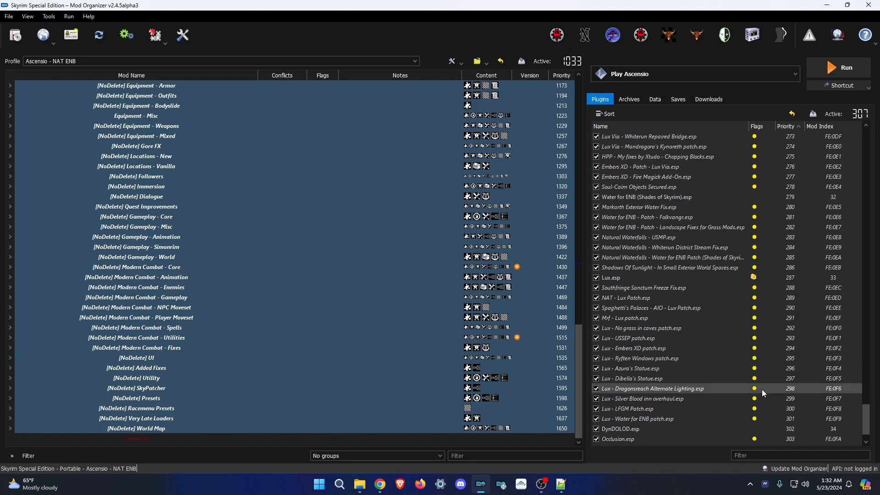
Check SynWeatherPatcher.esp as the last plugin and look over the Overwrite entry's options.
click(637, 442)
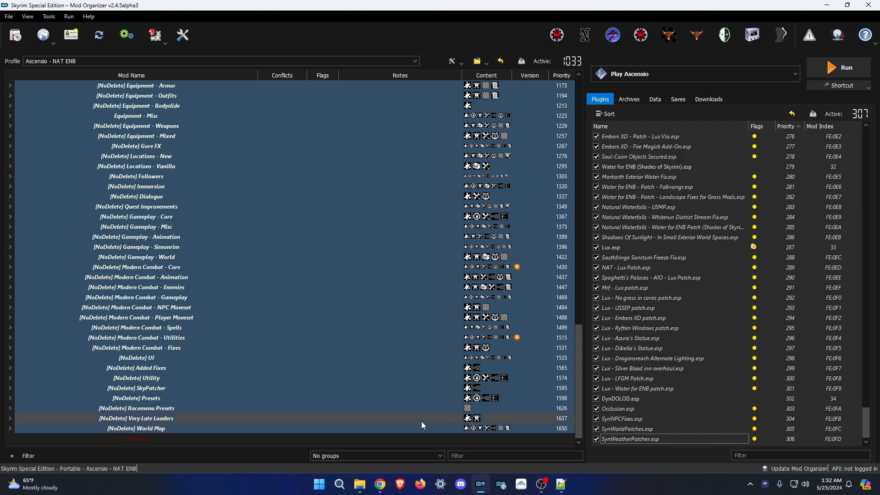
drag(196, 442, 186, 205)
scroll(225, 376, down, 3)
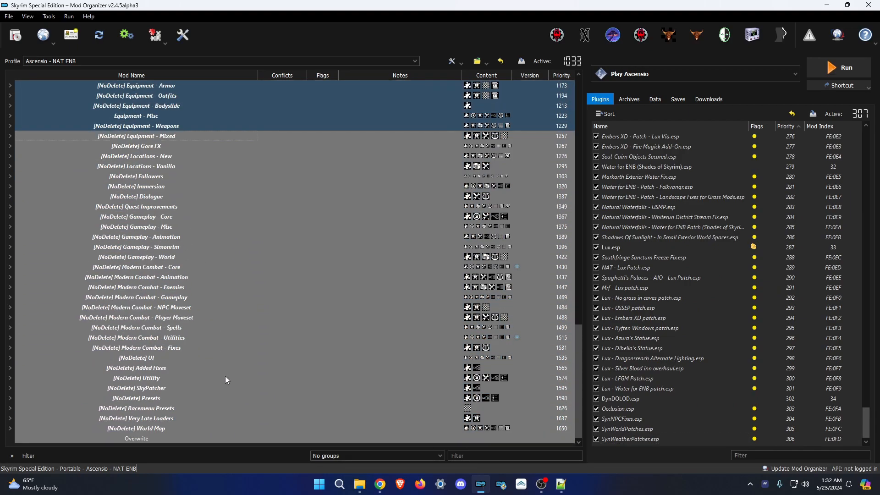
right_click(178, 438)
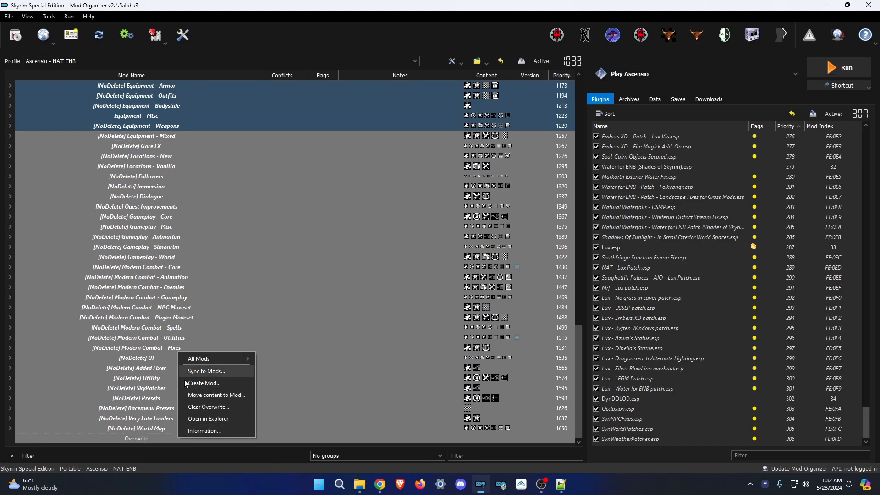
click(160, 441)
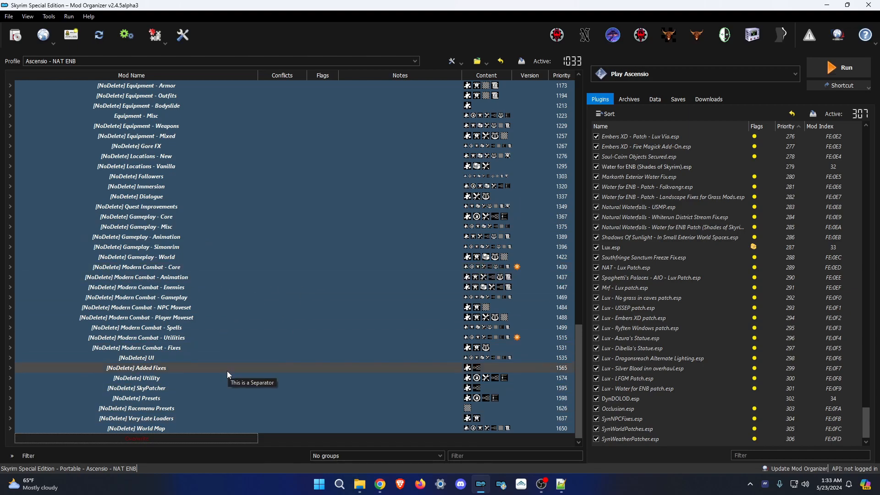
Peek inside the Modern Combat - Enemies separator and collapse it again.
click(10, 290)
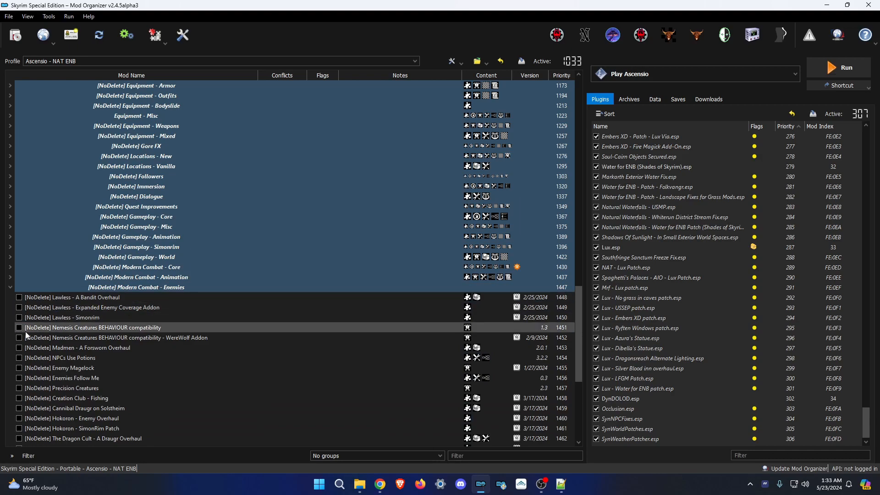
click(10, 287)
scroll(173, 375, up, 6)
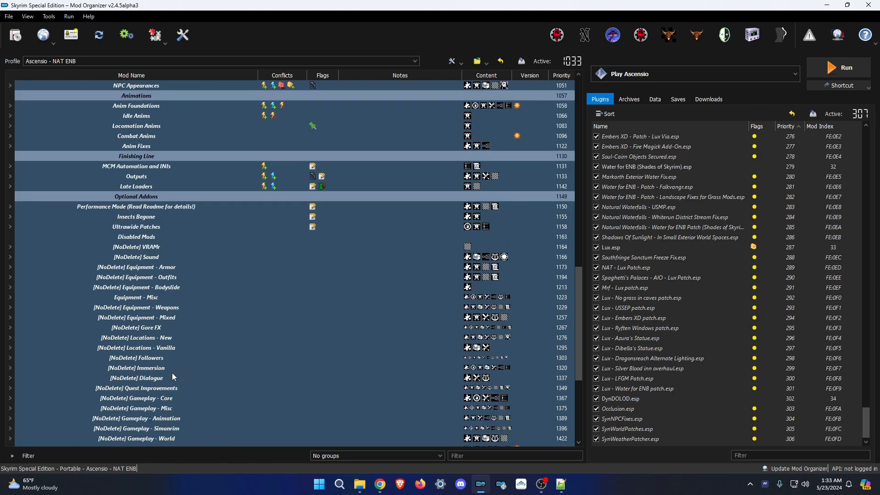
scroll(179, 360, down, 6)
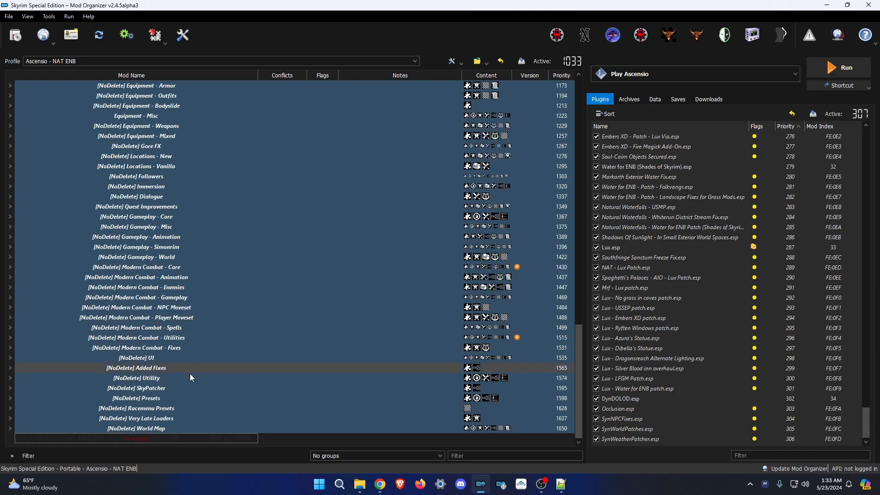
right_click(177, 445)
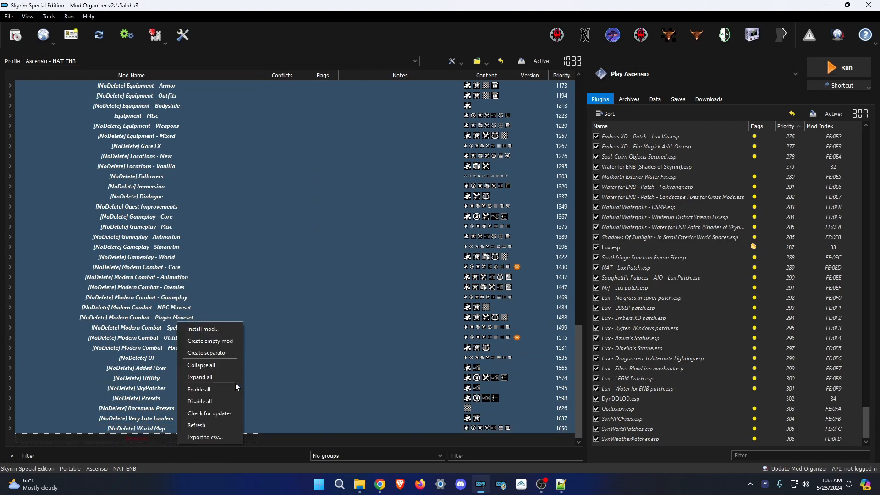
Expand all separators and select the block of mod rows down to Overwrite.
click(202, 377)
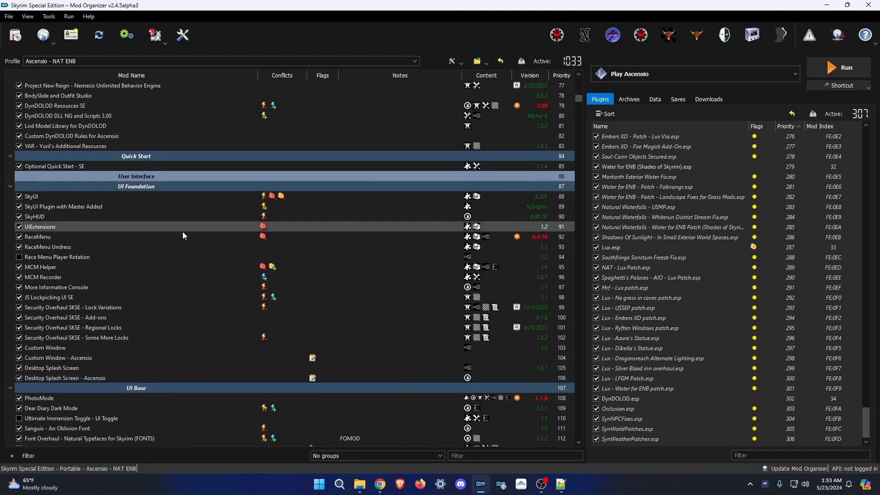
scroll(303, 287, down, 8)
scroll(303, 288, down, 20)
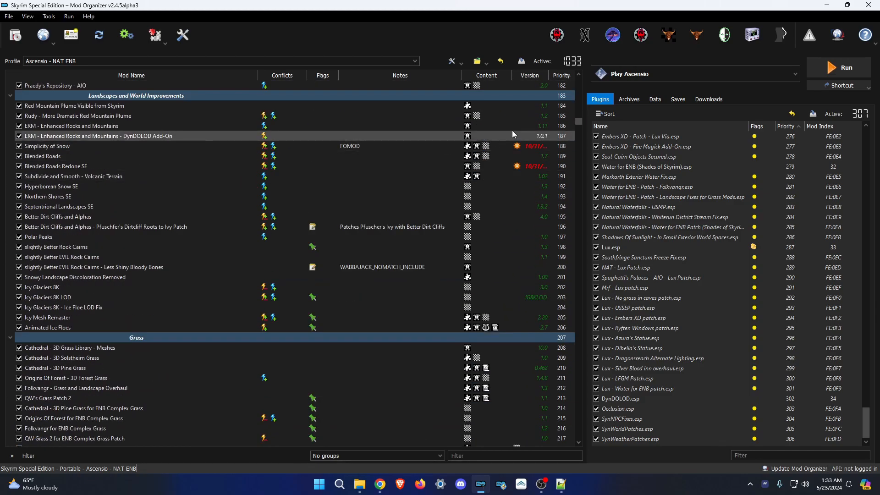
drag(580, 123, 598, 446)
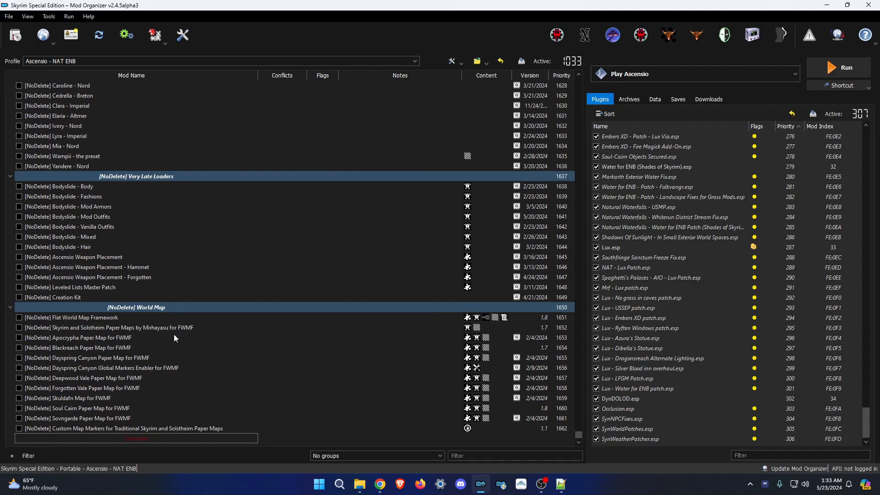
drag(164, 445, 120, 284)
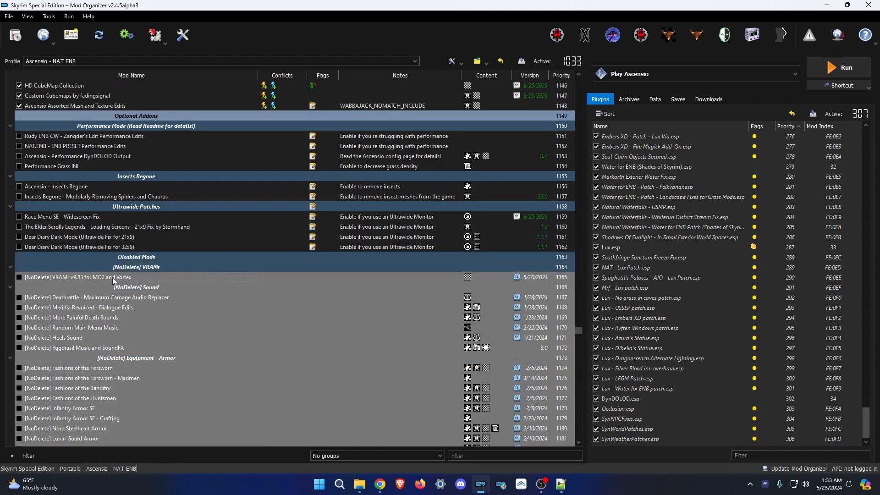
Deselect the Sound, Equipment (Armor, Bodyslide, Mixed), Misc, Weapons and Gore FX separators.
ctrl+click(147, 288)
ctrl+click(164, 358)
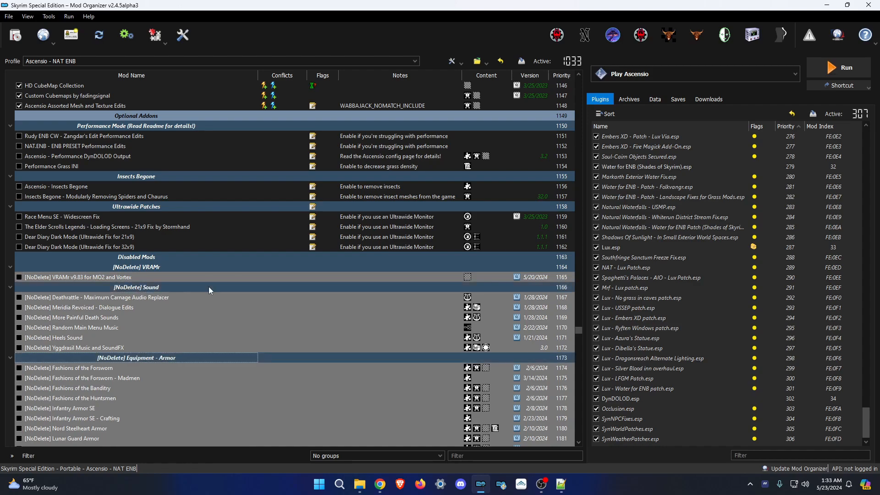
scroll(204, 299, down, 10)
scroll(196, 215, up, 4)
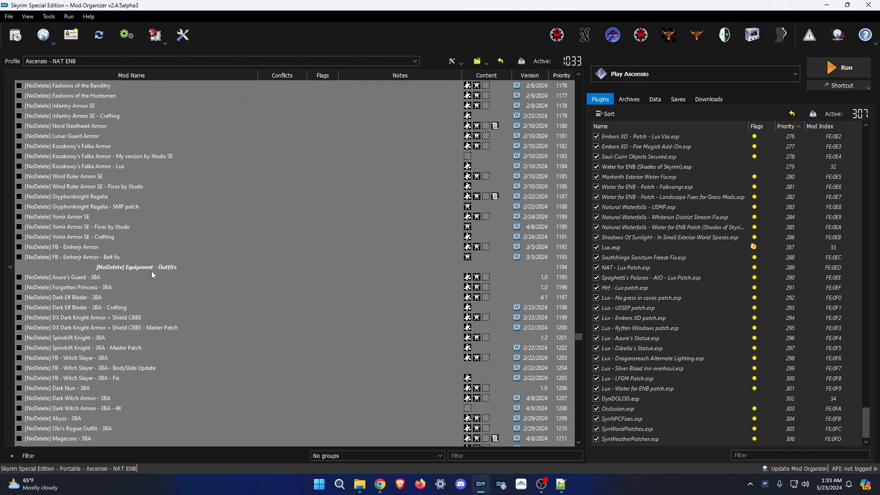
scroll(172, 262, down, 8)
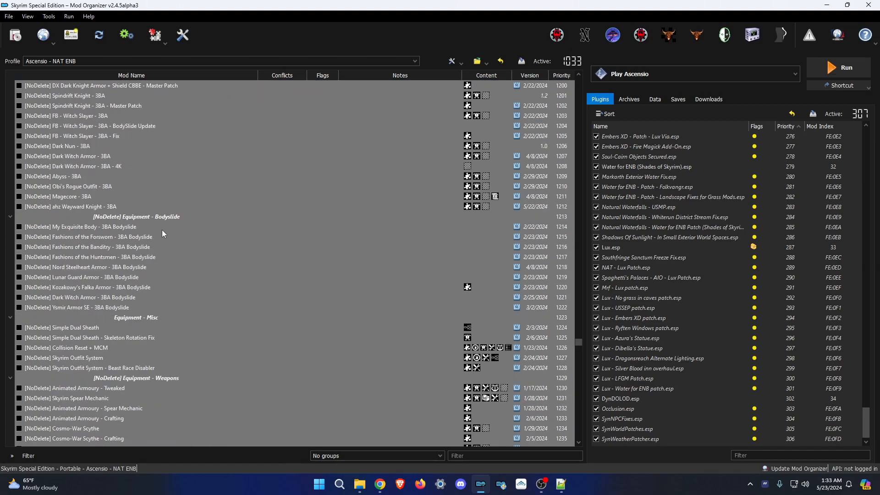
click(153, 217)
ctrl+click(145, 319)
ctrl+click(149, 378)
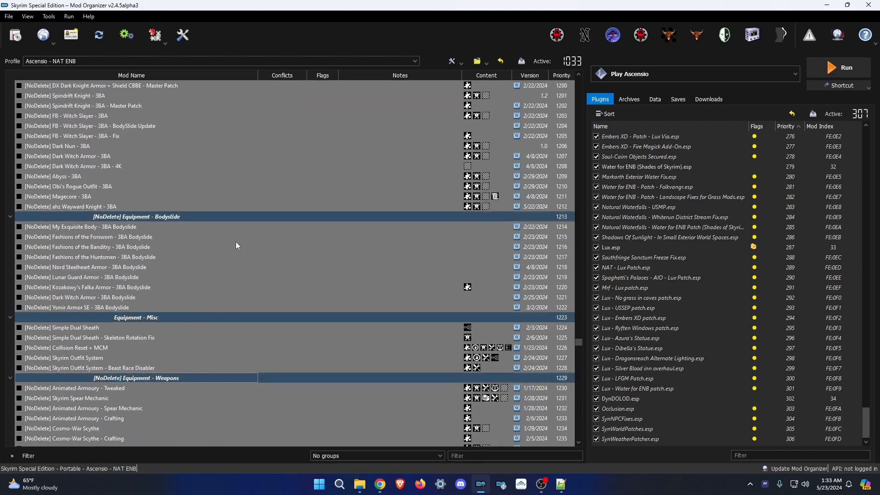
scroll(236, 241, down, 13)
ctrl+click(150, 267)
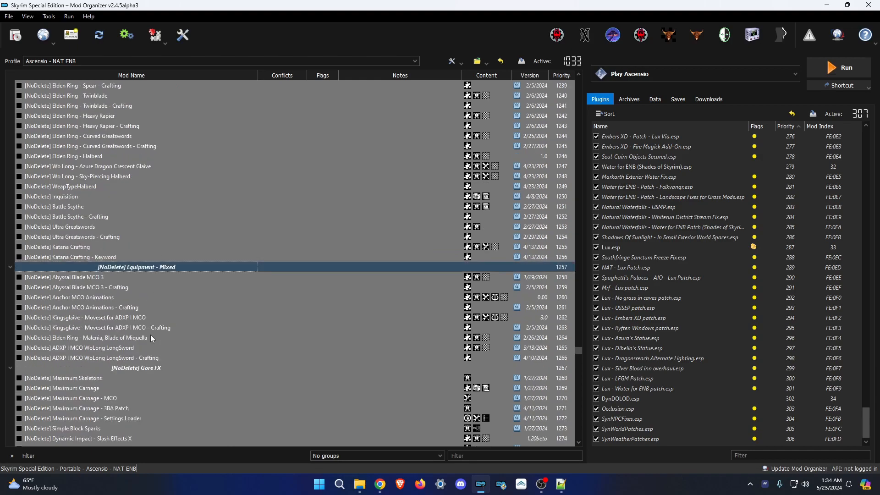
ctrl+click(145, 369)
scroll(205, 274, down, 8)
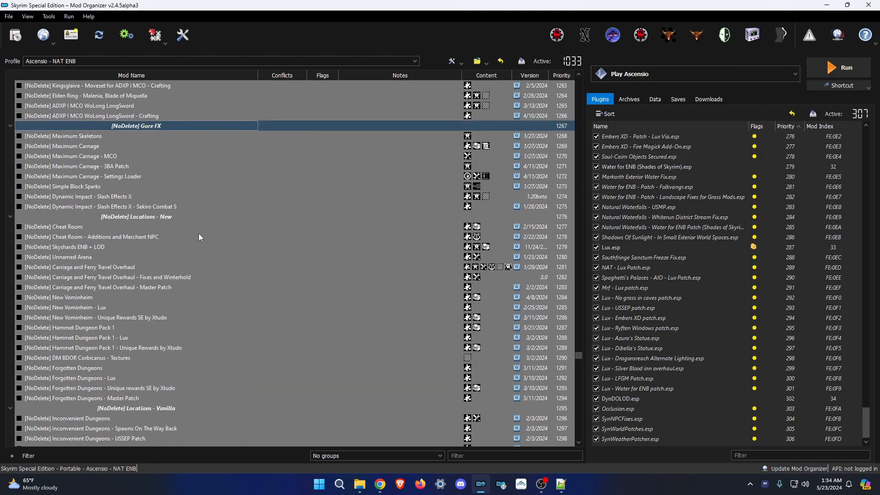
Deselect the Locations - New, Followers, Immersion, Dialogue and Quest Improvements separators.
ctrl+click(161, 217)
scroll(178, 263, down, 4)
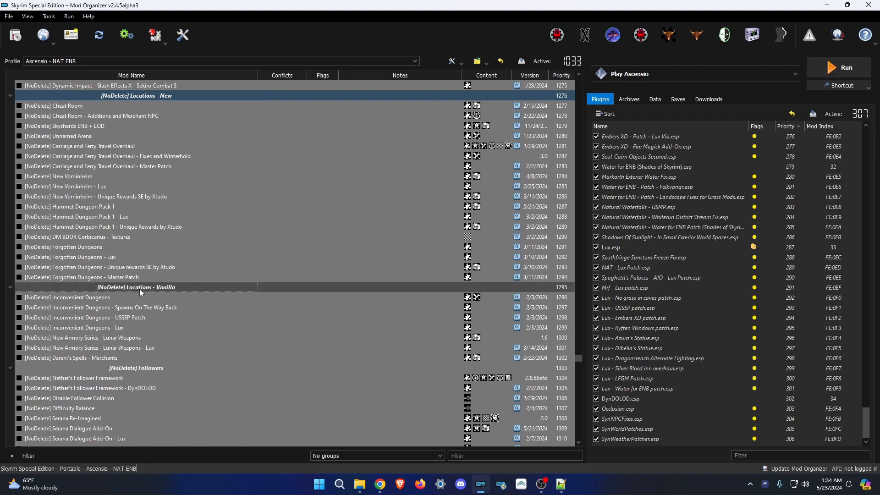
ctrl+click(151, 369)
scroll(187, 254, down, 10)
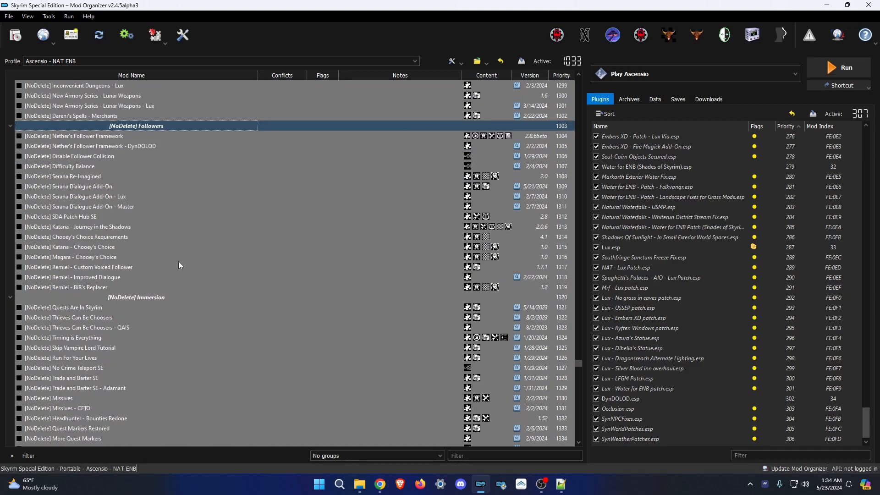
ctrl+click(150, 238)
scroll(202, 231, down, 4)
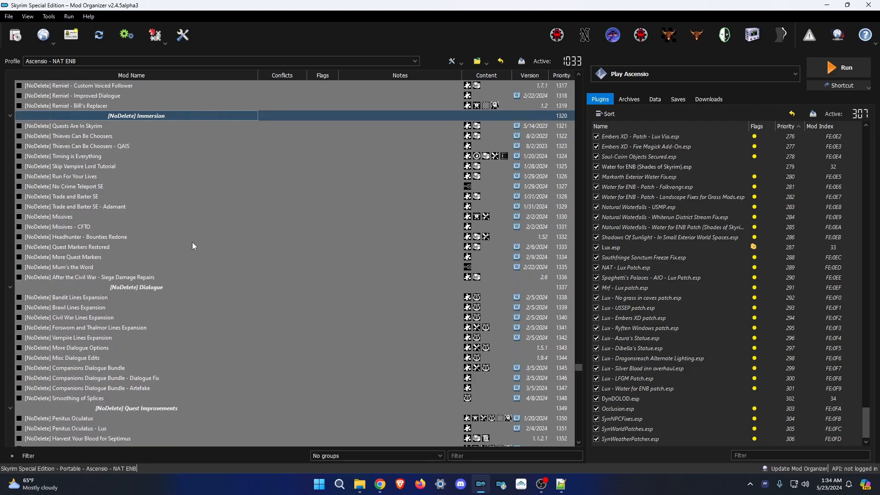
ctrl+click(161, 288)
ctrl+click(141, 409)
scroll(193, 258, down, 14)
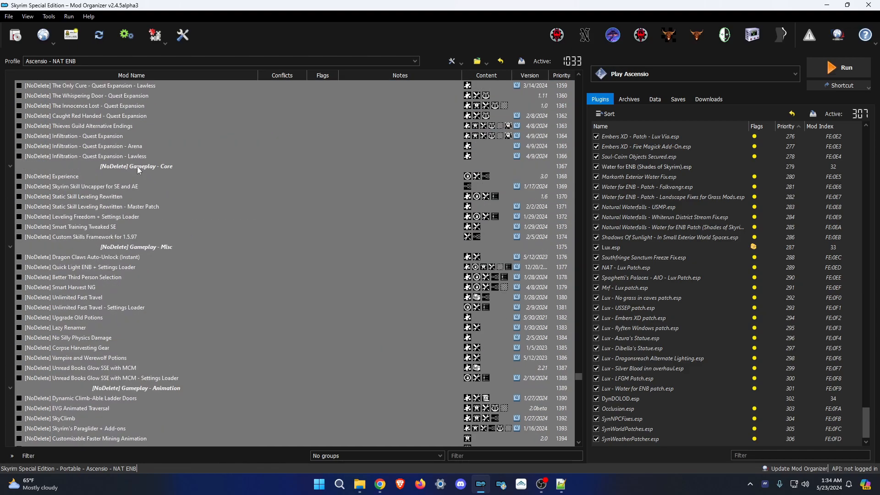
Deselect the Gameplay - Core, Misc, Animation, Simonrim and World separators.
ctrl+click(139, 168)
ctrl+click(141, 248)
ctrl+click(142, 391)
scroll(214, 277, down, 9)
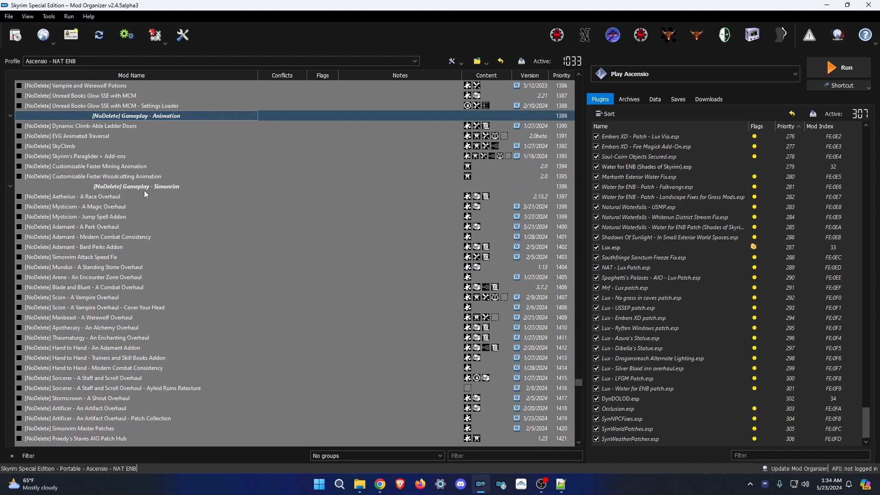
ctrl+click(145, 187)
scroll(204, 233, down, 7)
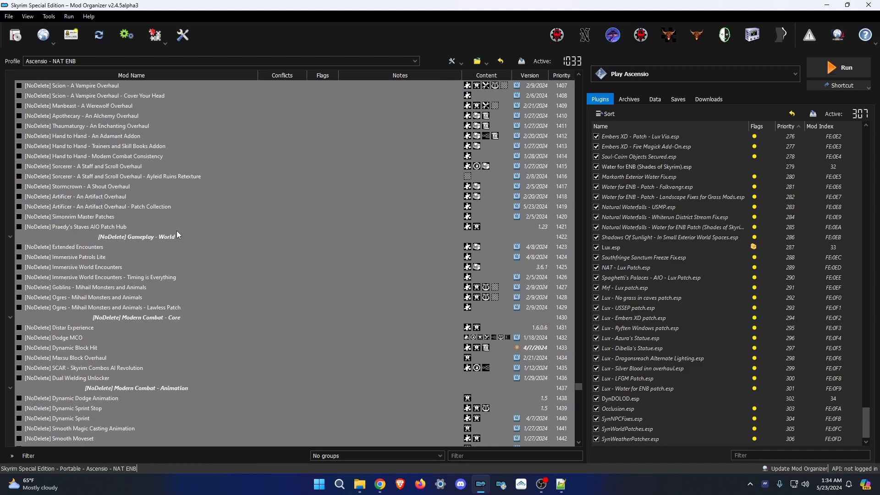
ctrl+click(172, 237)
Deselect all nine Modern Combat separators, from Core through Fixes.
ctrl+click(164, 317)
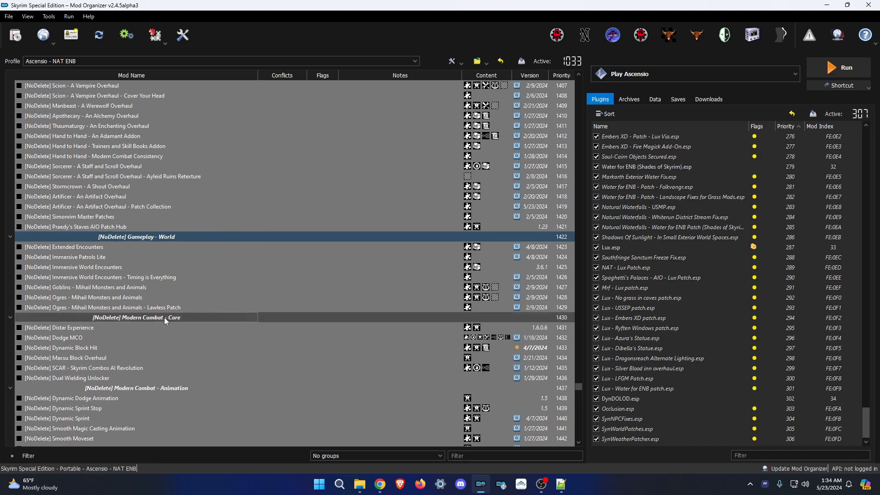
ctrl+click(152, 391)
scroll(229, 187, down, 9)
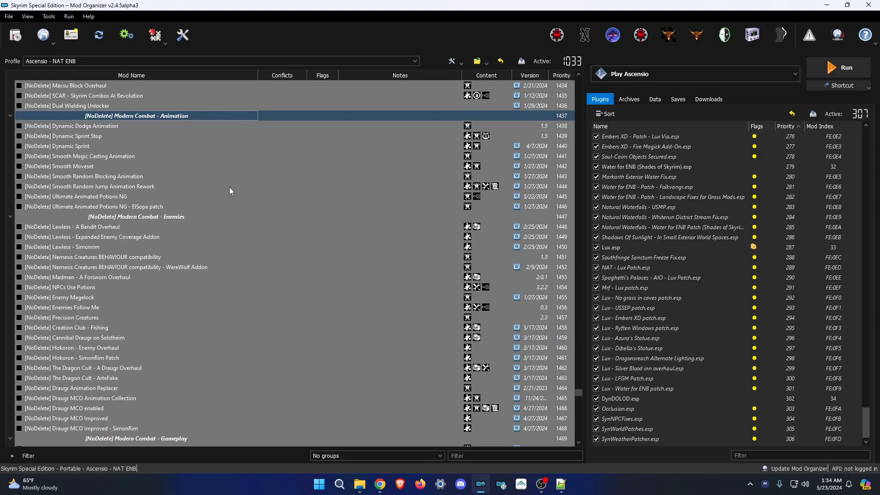
ctrl+click(175, 216)
scroll(196, 219, down, 7)
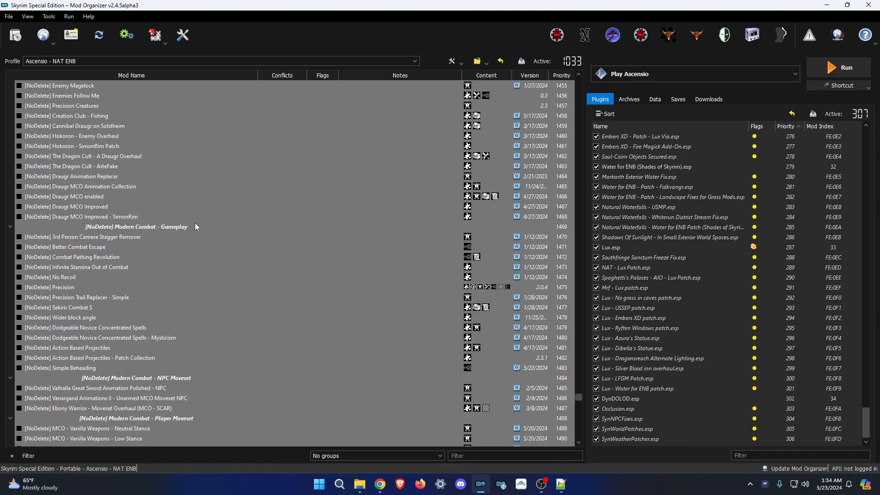
scroll(190, 227, down, 2)
ctrl+click(148, 167)
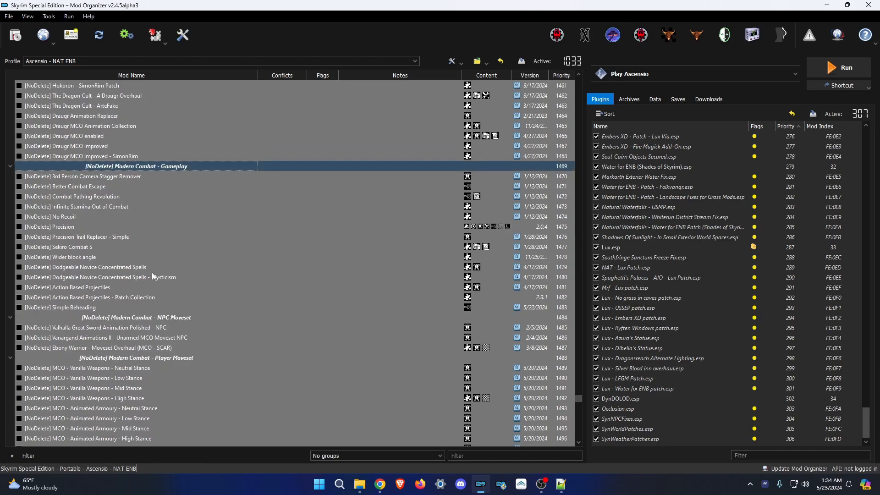
ctrl+click(158, 319)
ctrl+click(158, 359)
scroll(228, 295, down, 7)
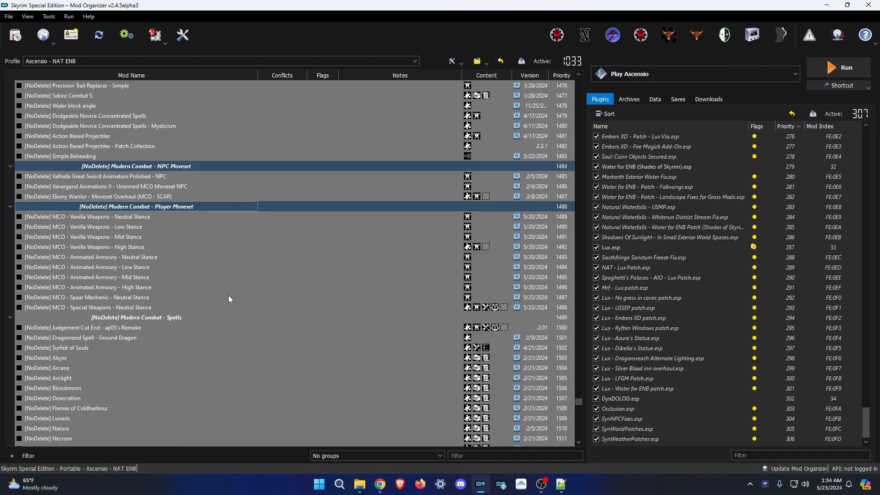
ctrl+click(153, 257)
scroll(184, 232, down, 4)
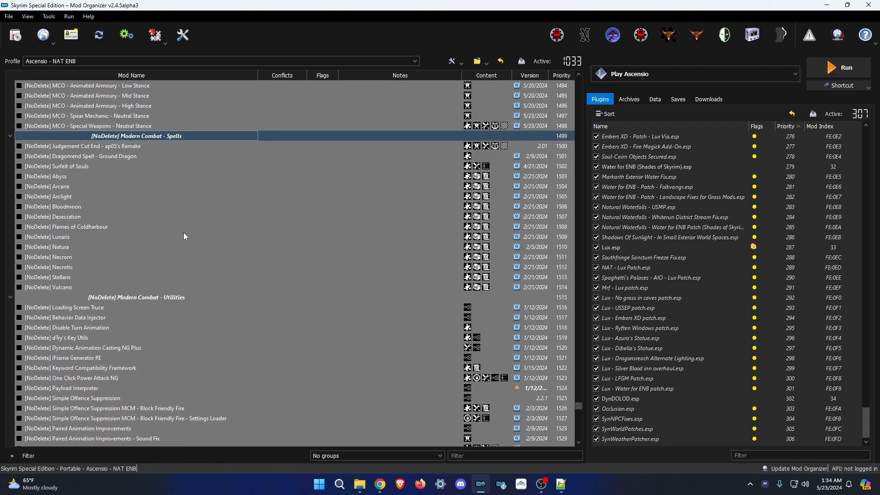
ctrl+click(161, 298)
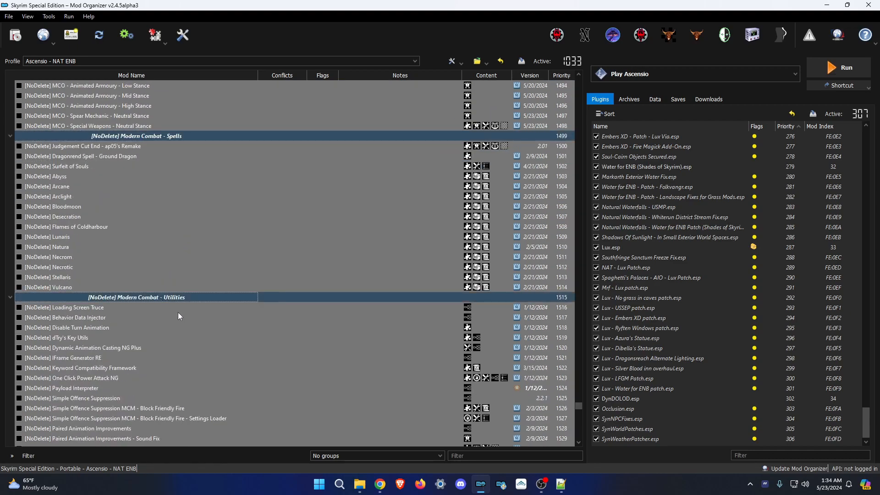
scroll(178, 312, down, 8)
ctrl+click(165, 217)
Deselect UI, Added Fixes, Utility, SkyPatcher, Presets, Racemenu Presets, Very Late Loaders, World Map and Overwrite.
ctrl+click(158, 256)
scroll(157, 257, down, 8)
scroll(158, 252, down, 3)
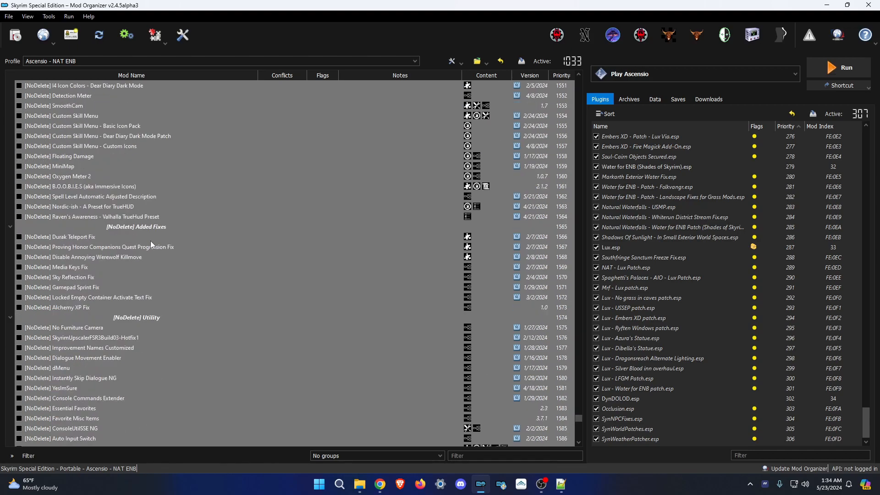
ctrl+click(143, 231)
ctrl+click(146, 318)
scroll(163, 255, down, 8)
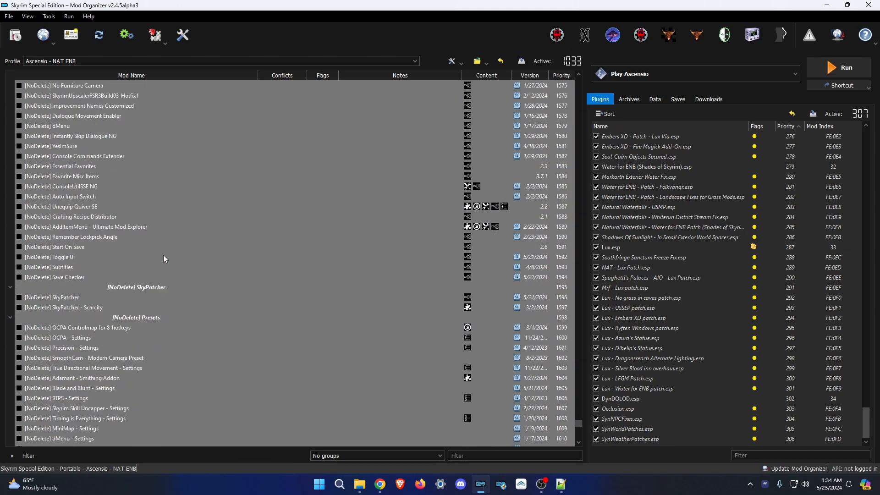
ctrl+click(156, 287)
ctrl+click(154, 318)
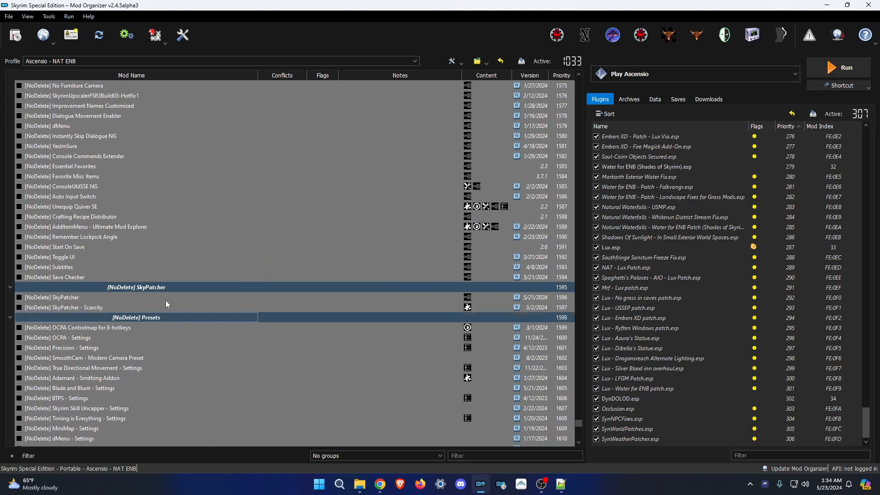
scroll(183, 225, down, 13)
ctrl+click(141, 207)
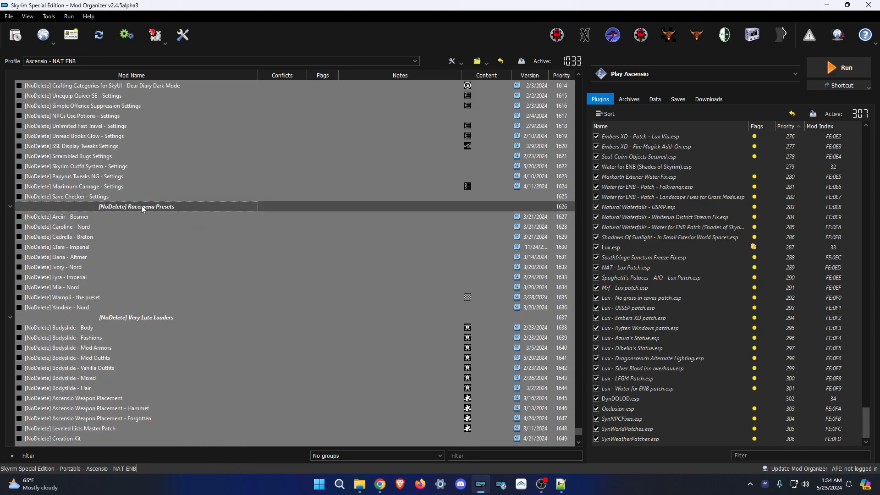
ctrl+click(148, 320)
scroll(166, 296, down, 5)
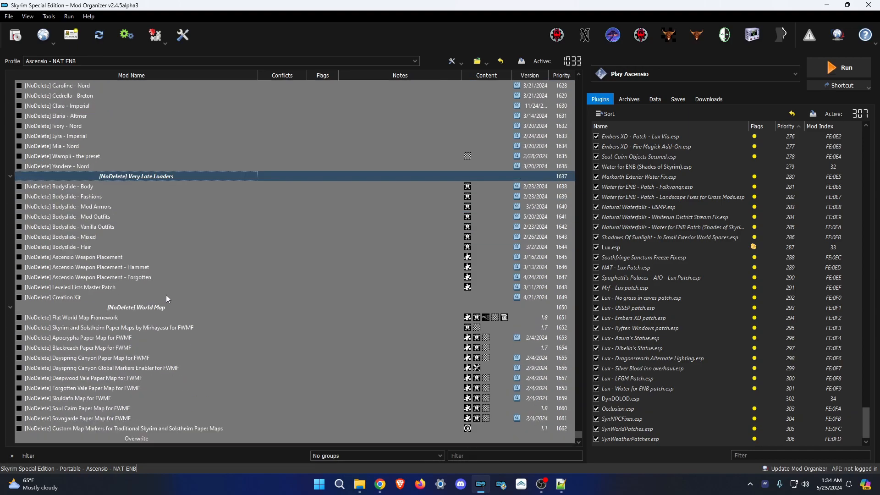
ctrl+click(153, 307)
ctrl+click(147, 438)
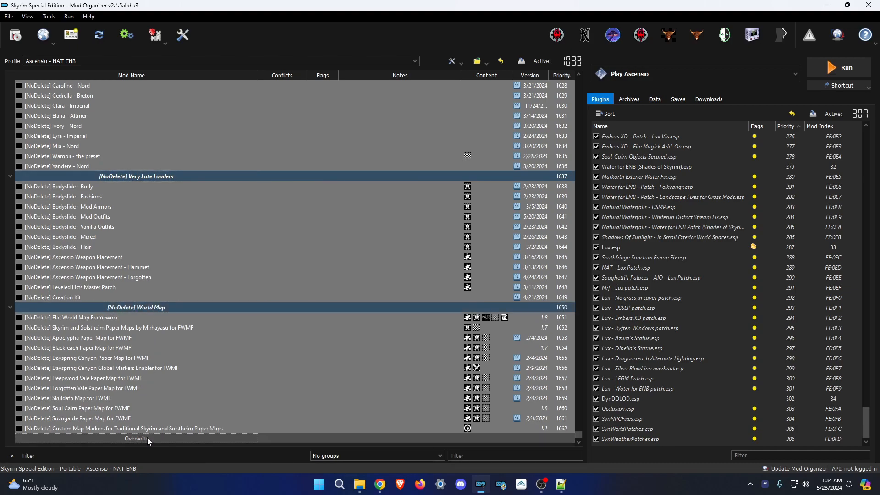
scroll(248, 273, up, 20)
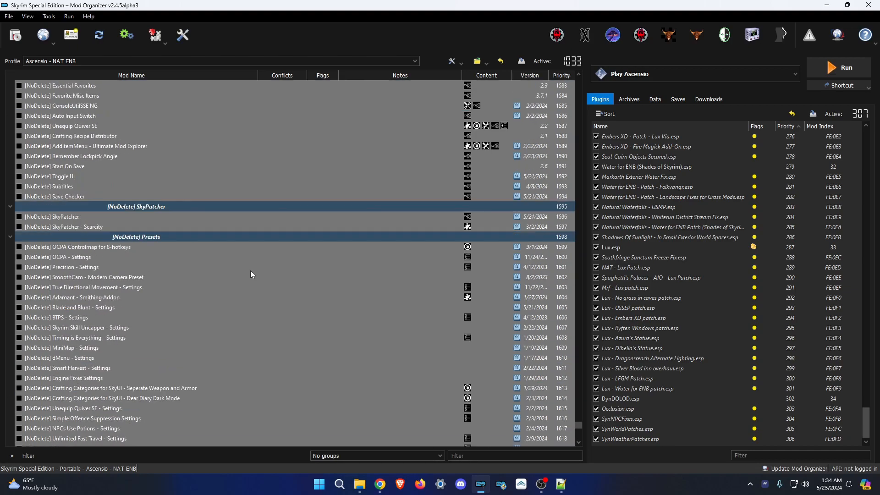
scroll(267, 284, up, 20)
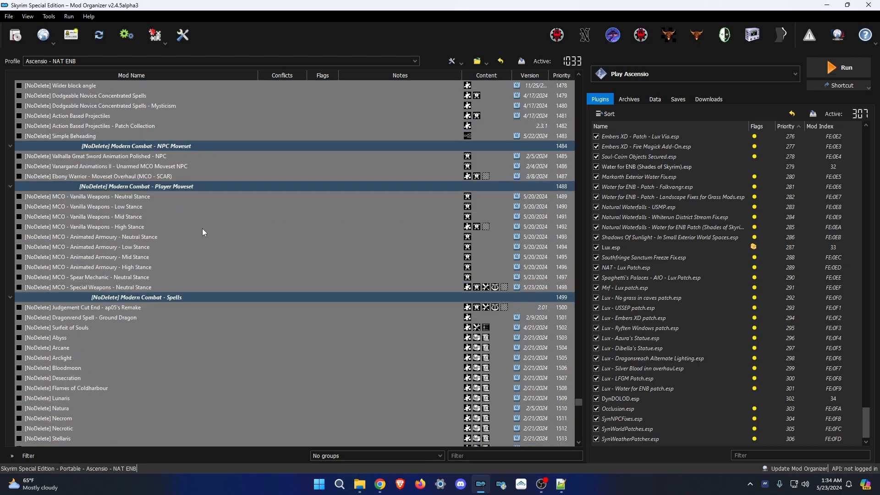
scroll(408, 320, up, 8)
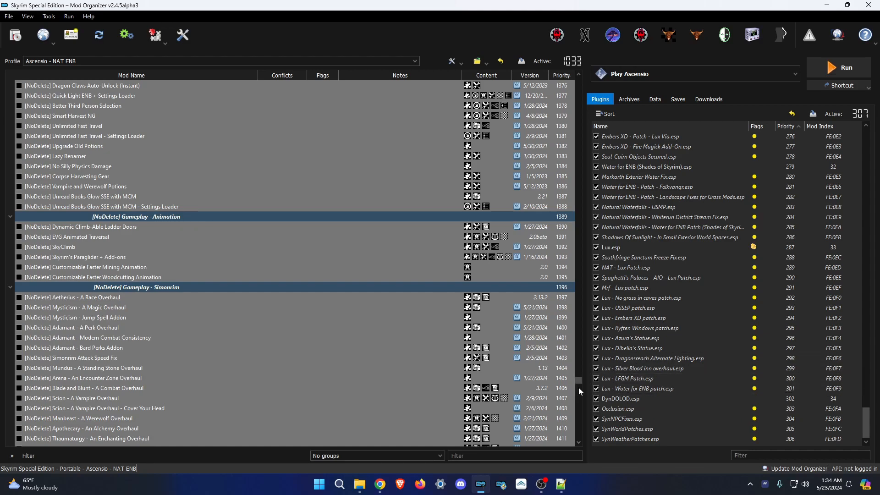
Enable the selected [NoDelete] mods, bringing active counts to 1495 mods and 693 plugins.
drag(580, 380, 569, 332)
right_click(132, 247)
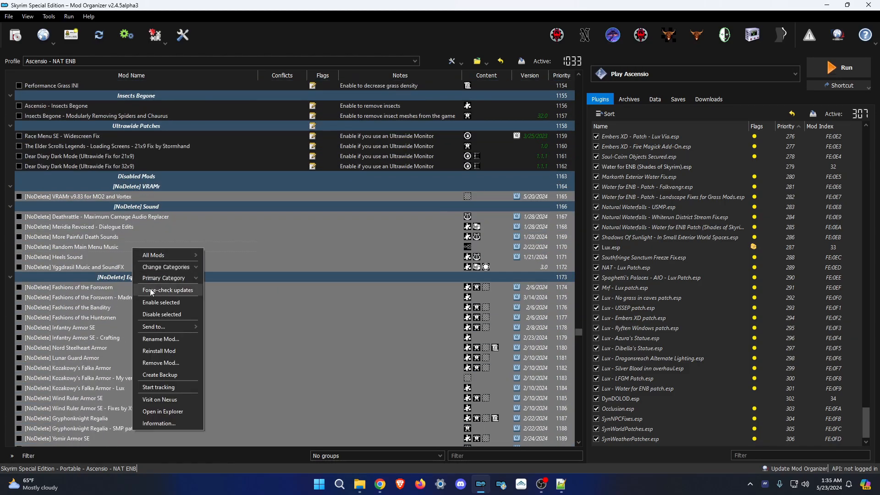
click(154, 303)
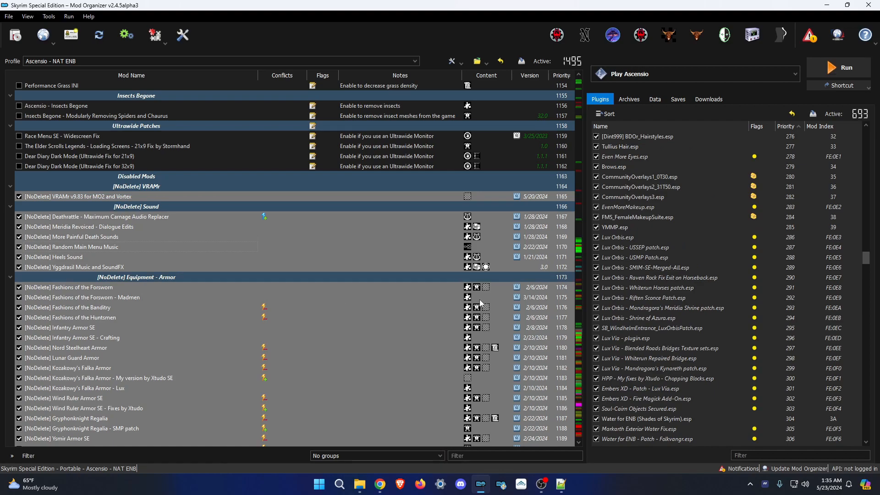
scroll(489, 351, down, 14)
scroll(433, 325, down, 7)
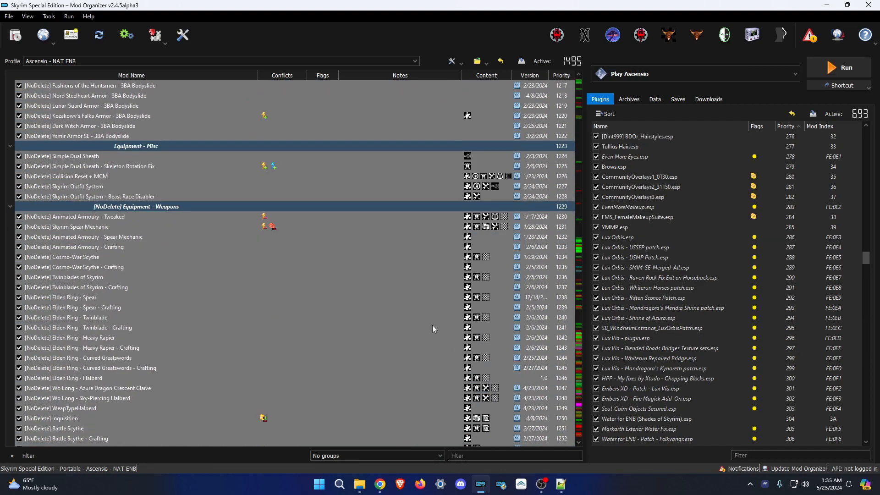
scroll(372, 287, down, 12)
scroll(372, 287, down, 1)
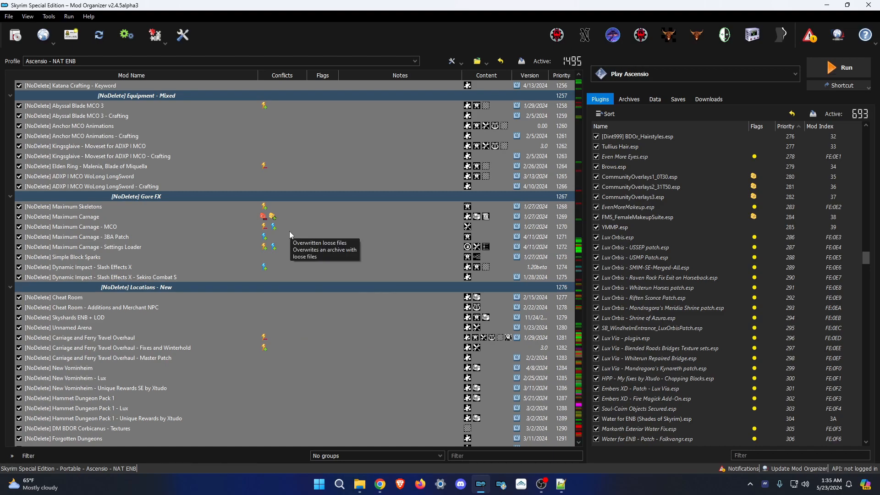
scroll(253, 358, down, 5)
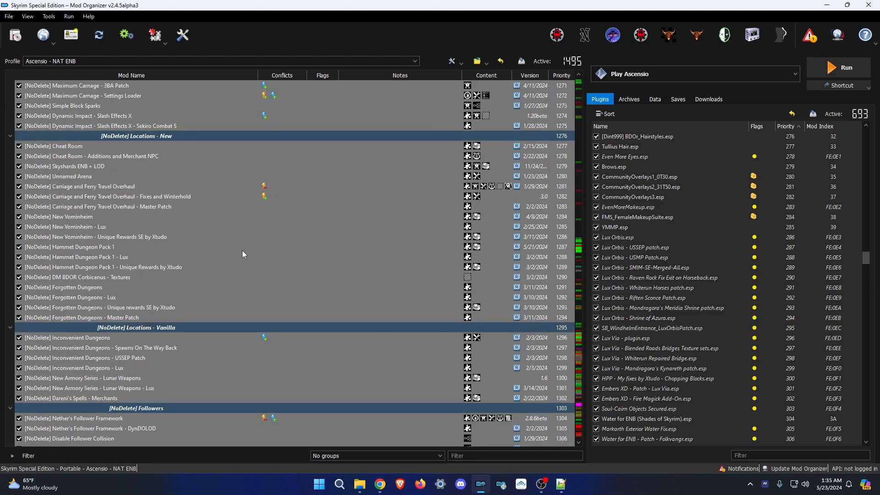
scroll(250, 265, down, 3)
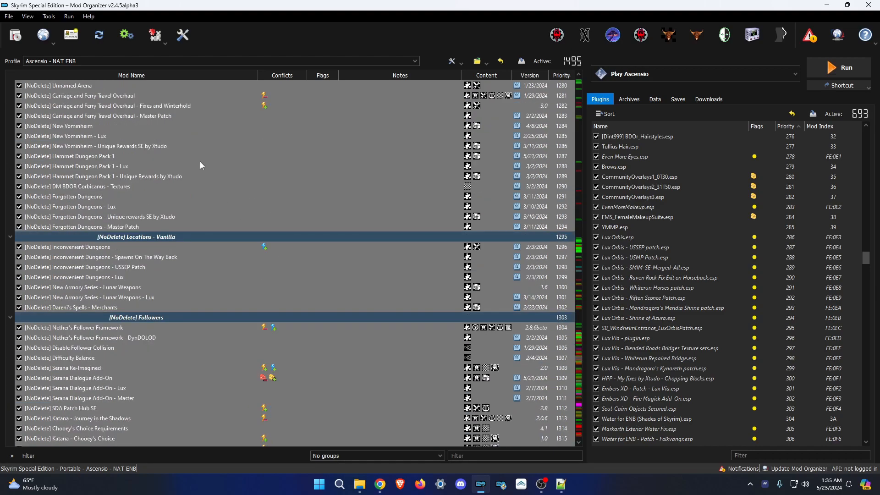
click(15, 35)
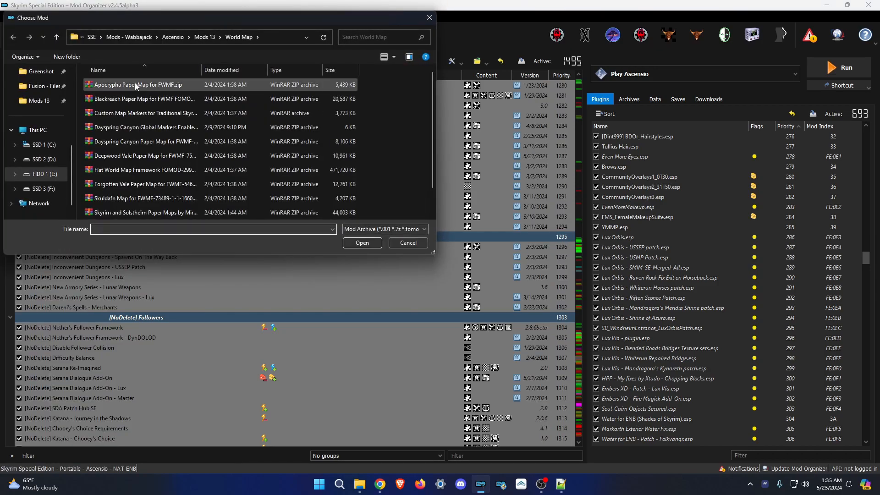
scroll(156, 101, down, 1)
click(209, 37)
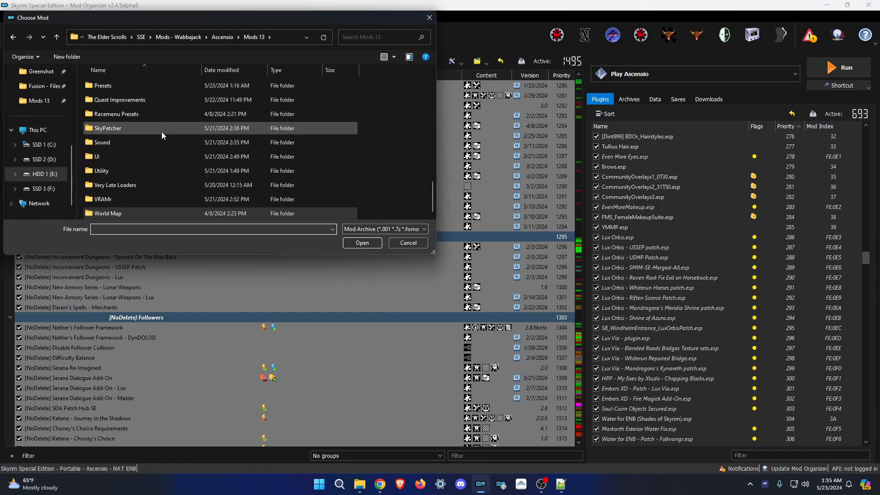
double_click(140, 169)
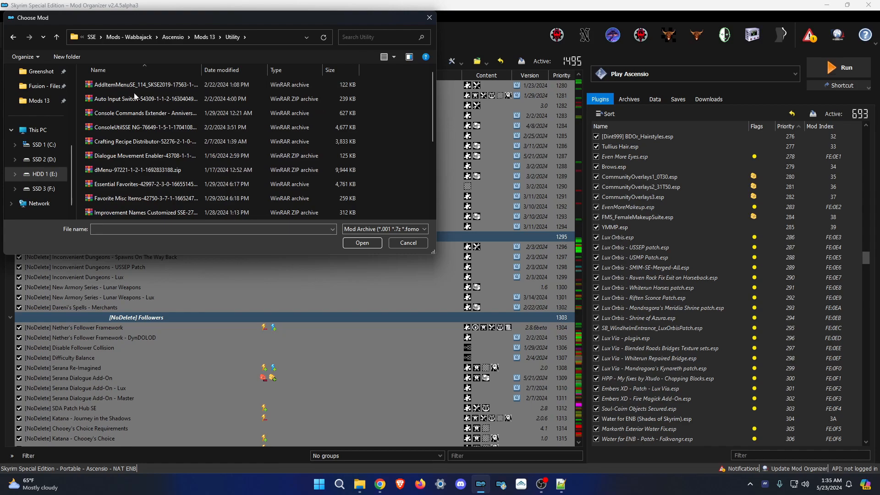
scroll(135, 95, down, 4)
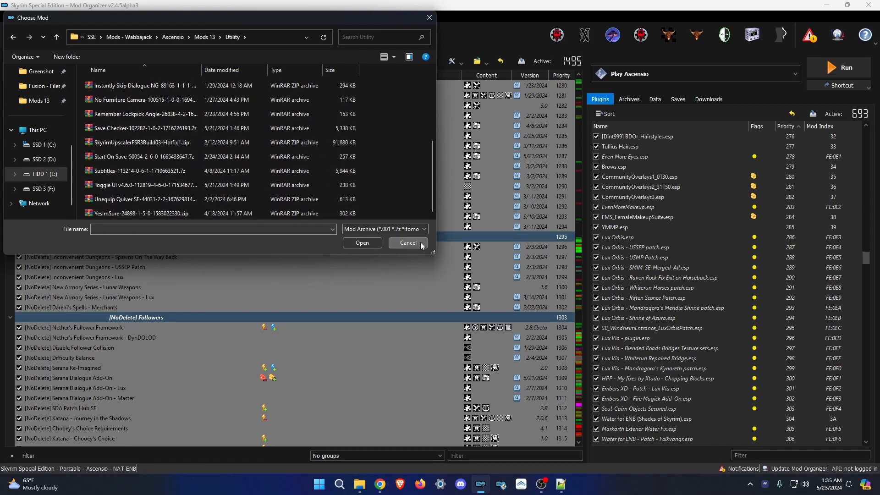
click(409, 243)
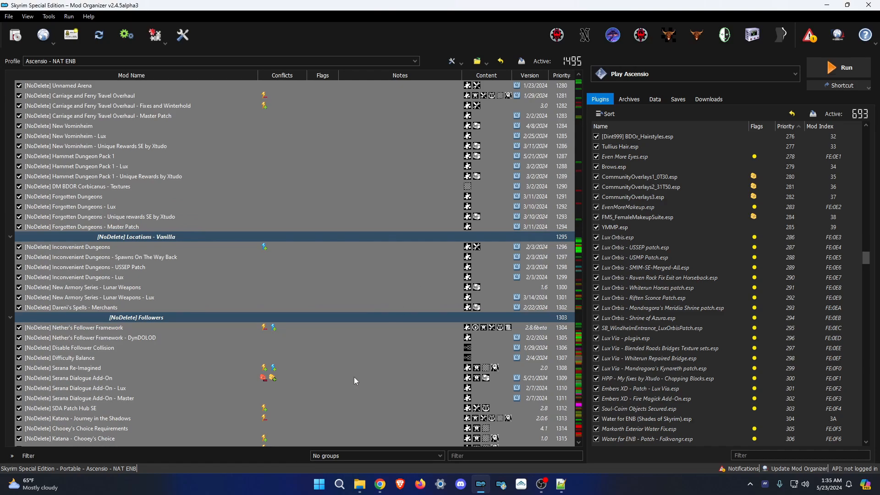
Scroll through the enabled mod and plugin lists to review them.
scroll(171, 284, down, 20)
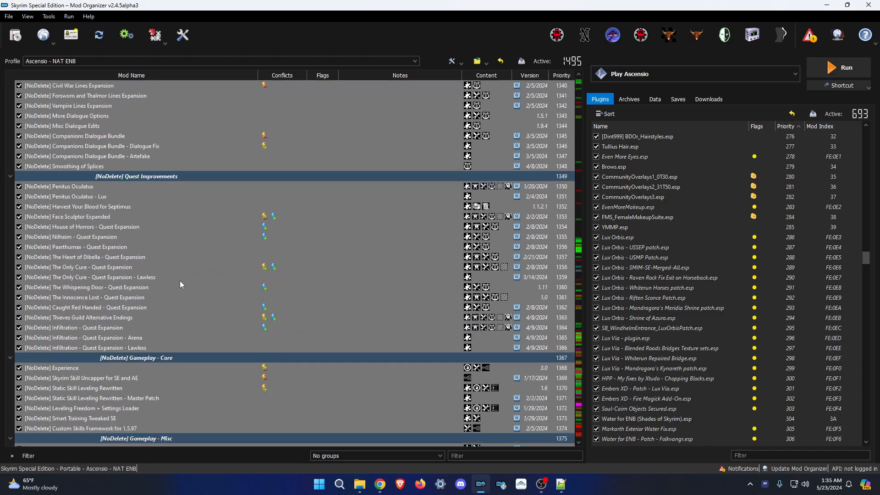
scroll(181, 281, down, 20)
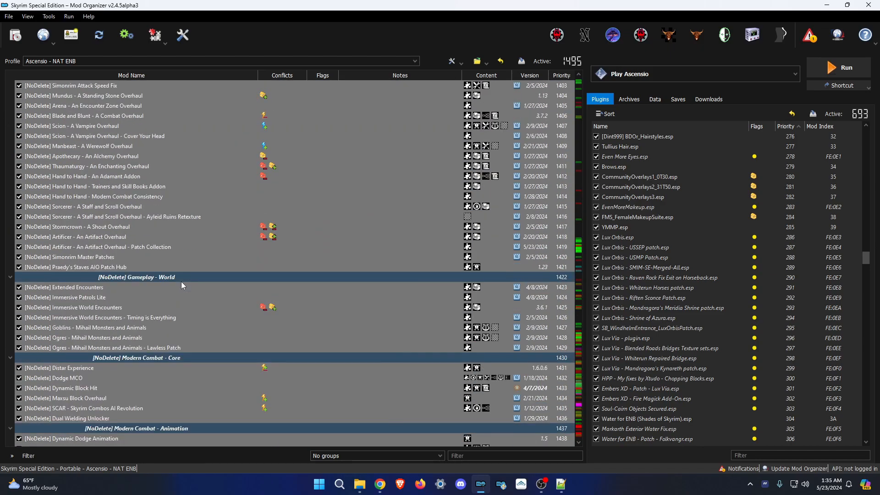
scroll(198, 299, down, 20)
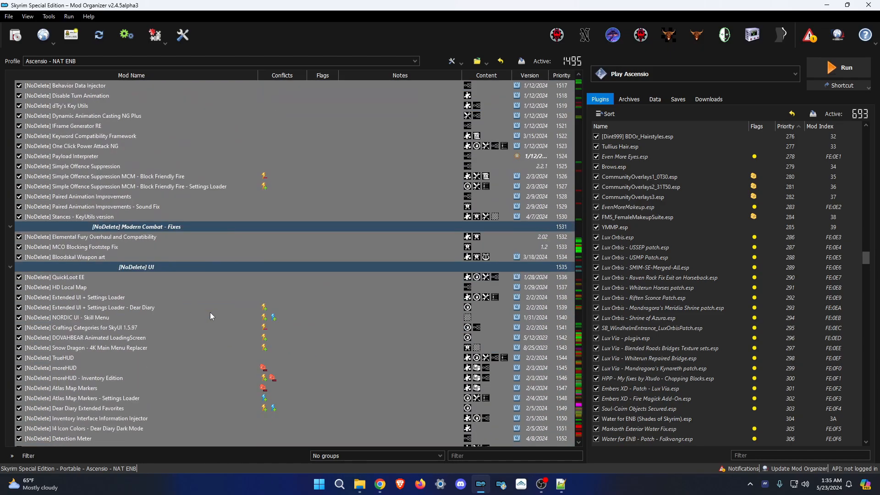
scroll(238, 322, down, 9)
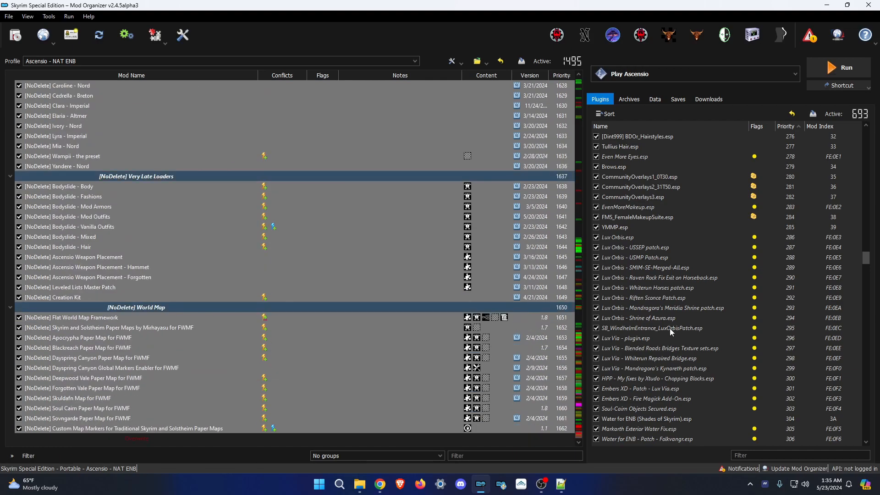
scroll(705, 295, down, 13)
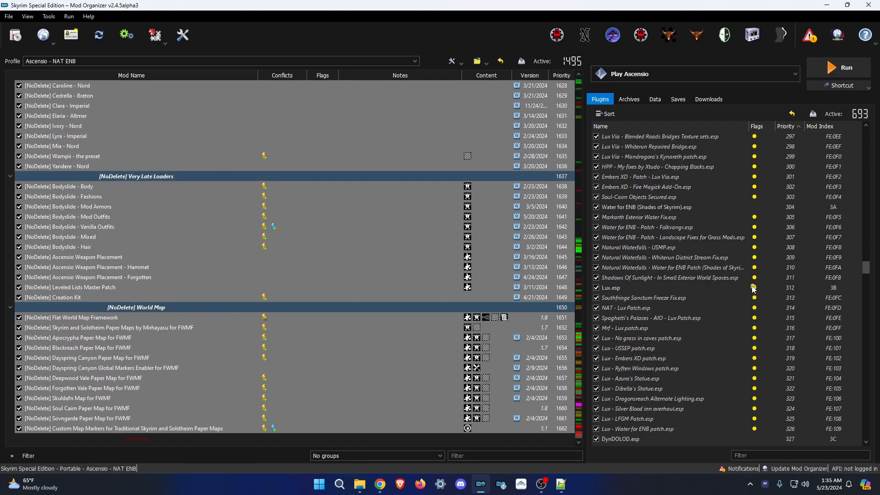
scroll(753, 294, down, 5)
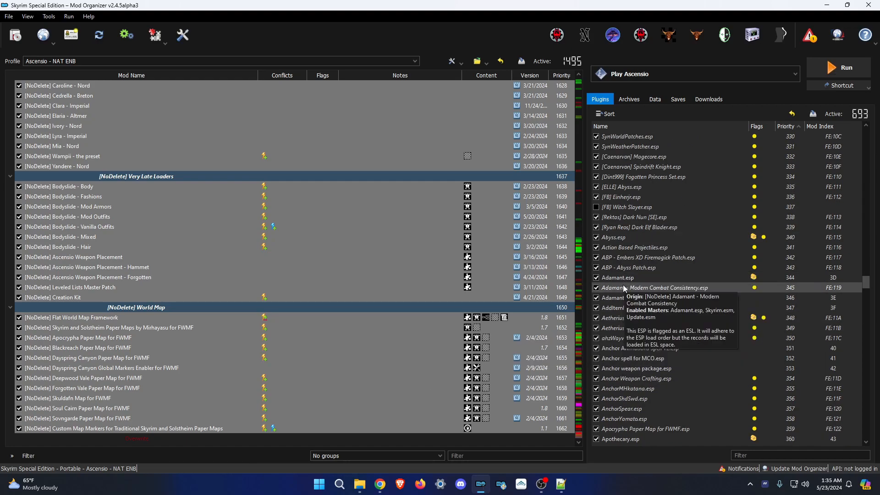
scroll(629, 230, down, 20)
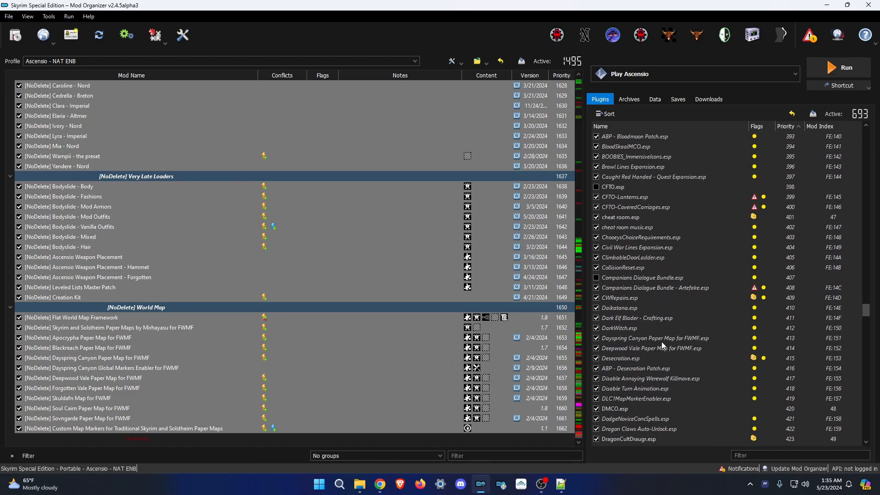
scroll(666, 331, down, 20)
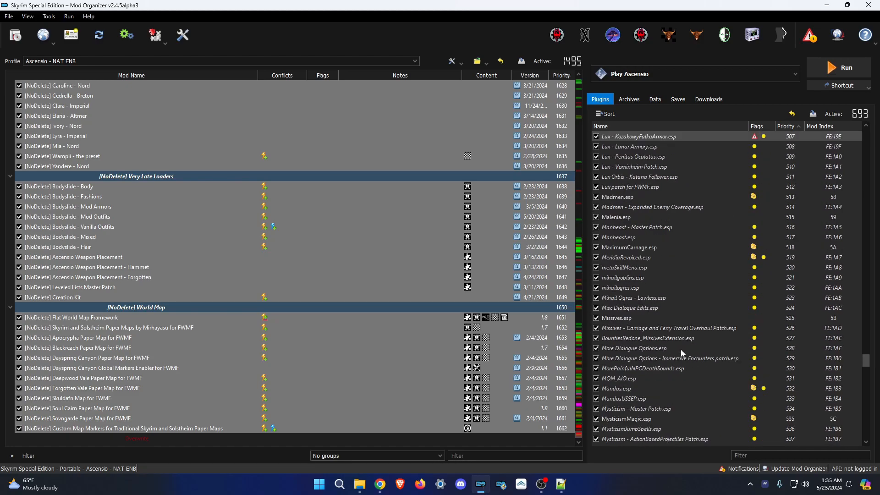
scroll(681, 359, down, 20)
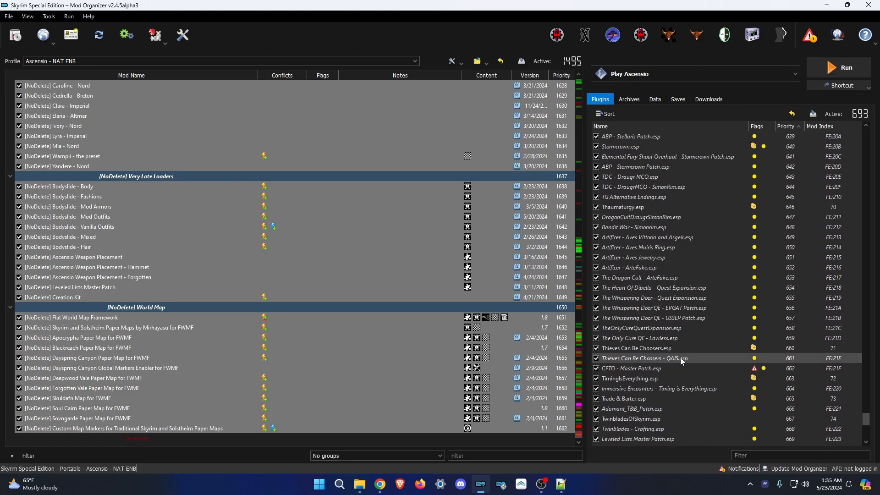
scroll(682, 359, down, 2)
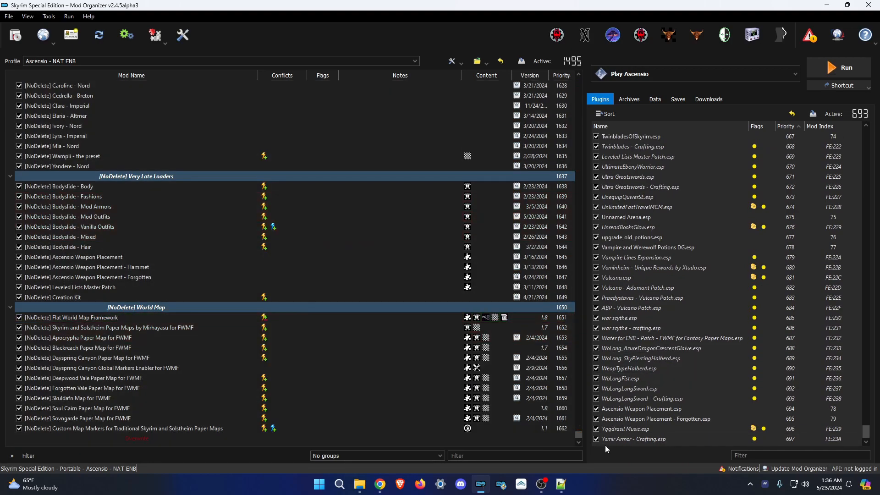
Close Mod Organizer 2 and bring the two File Explorer windows forward.
click(868, 5)
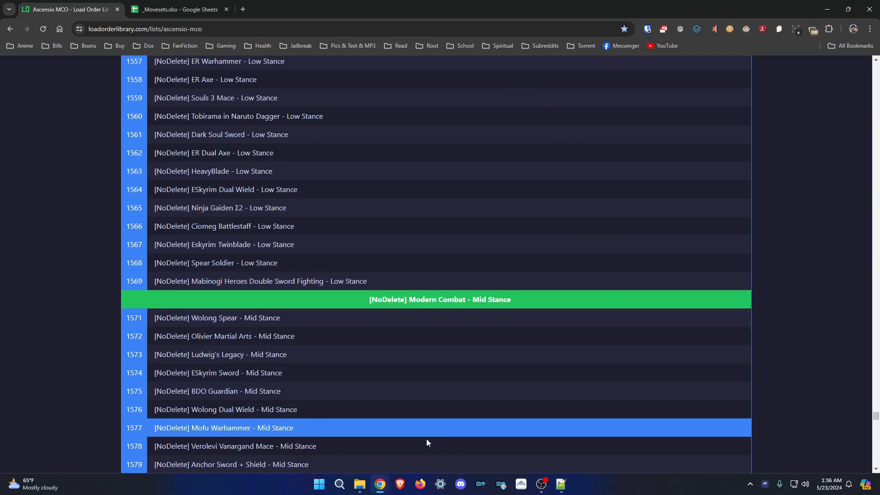
mouse_move(360, 484)
click(313, 436)
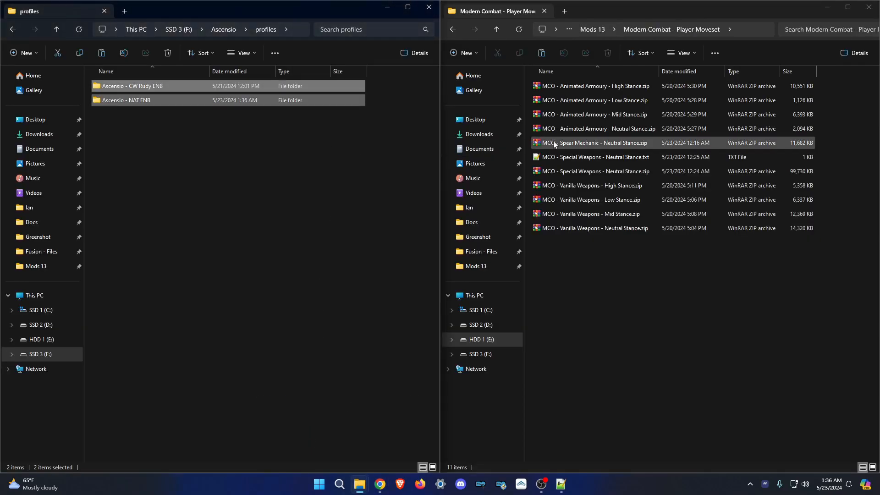
Open Mods 13 > _modded backup and delete the two current folders in profiles.
click(594, 32)
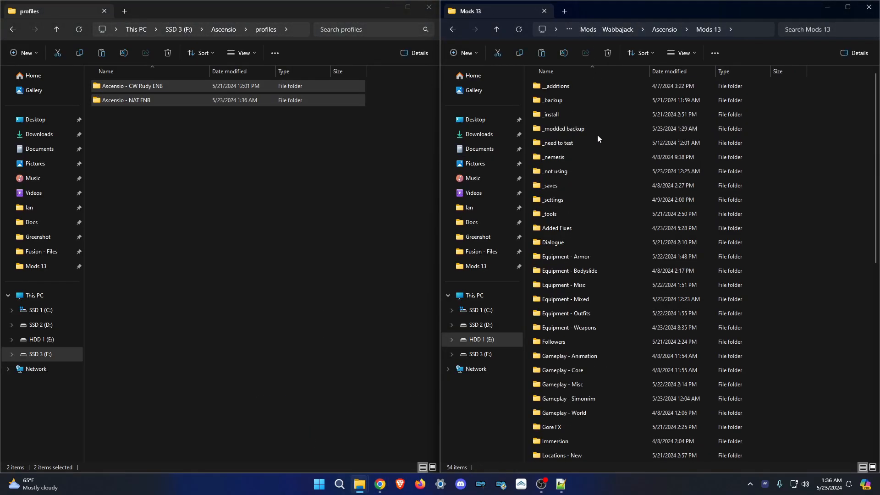
double_click(585, 128)
drag(219, 139, 99, 36)
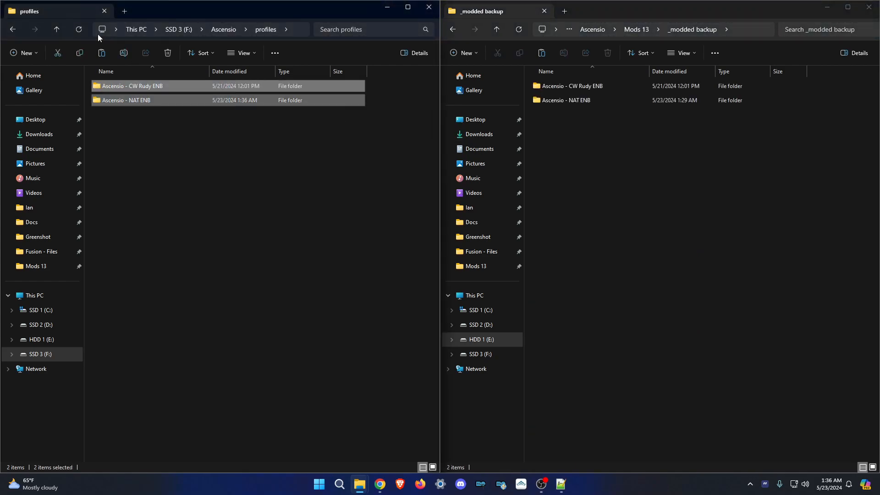
key(Delete)
Copy both backed-up Ascensio ENB profile folders into the profiles folder.
drag(591, 123, 327, 135)
drag(247, 175, 262, 268)
drag(641, 169, 704, 277)
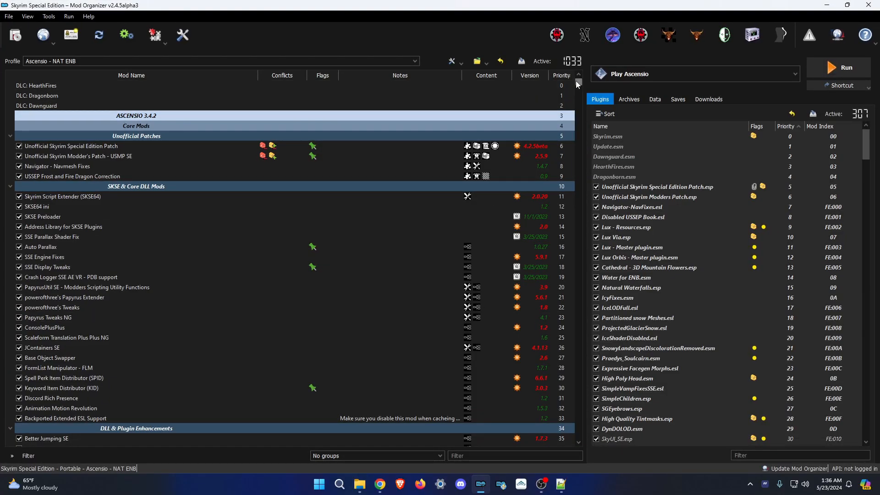
drag(578, 84, 594, 449)
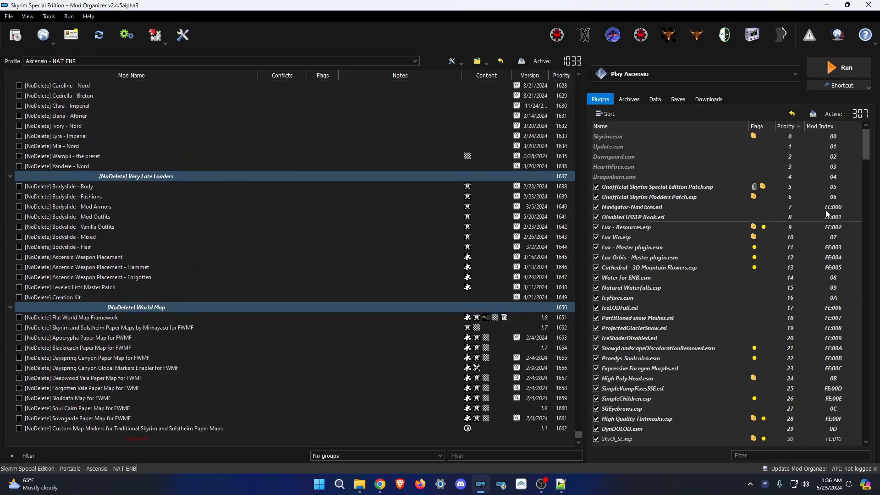
drag(868, 148, 867, 425)
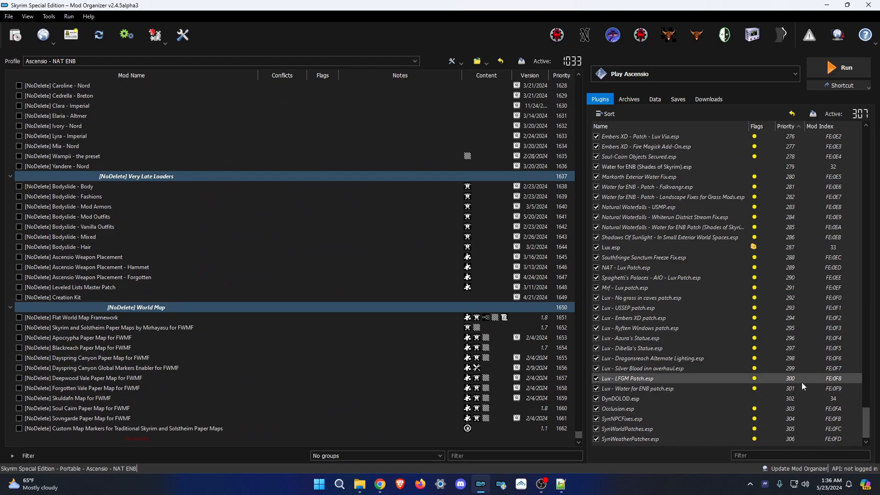
scroll(271, 371, up, 20)
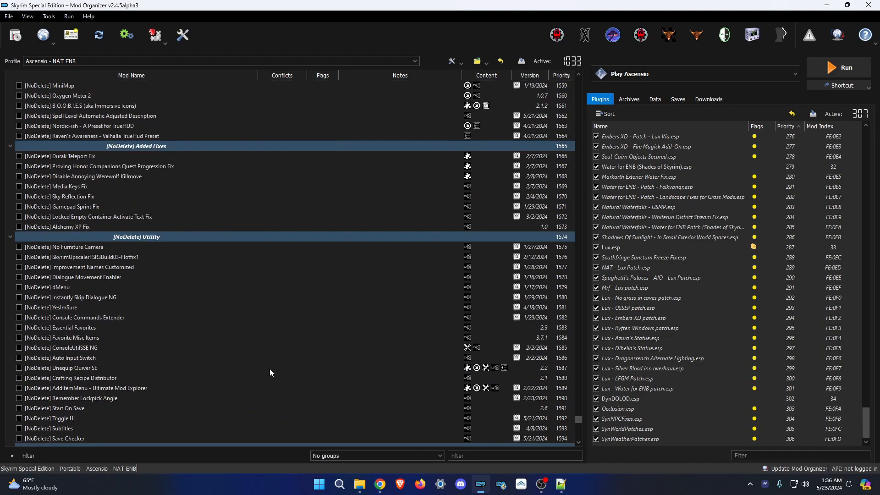
scroll(271, 372, up, 20)
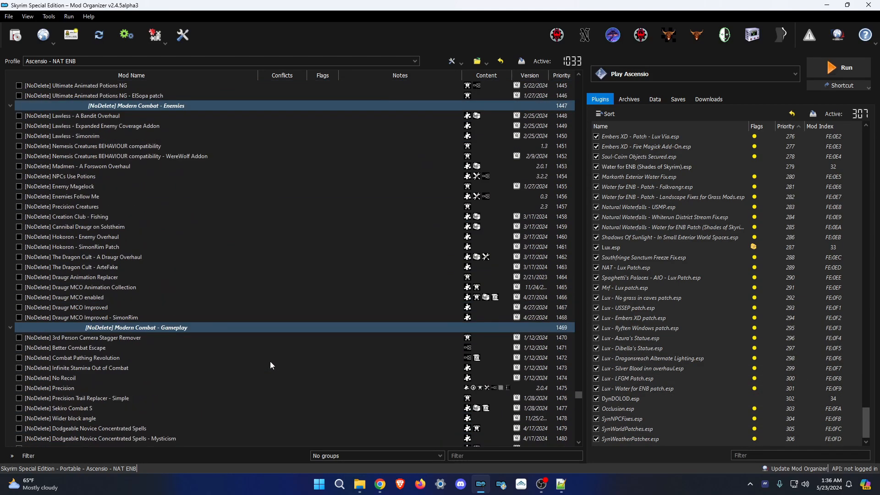
scroll(268, 352, up, 20)
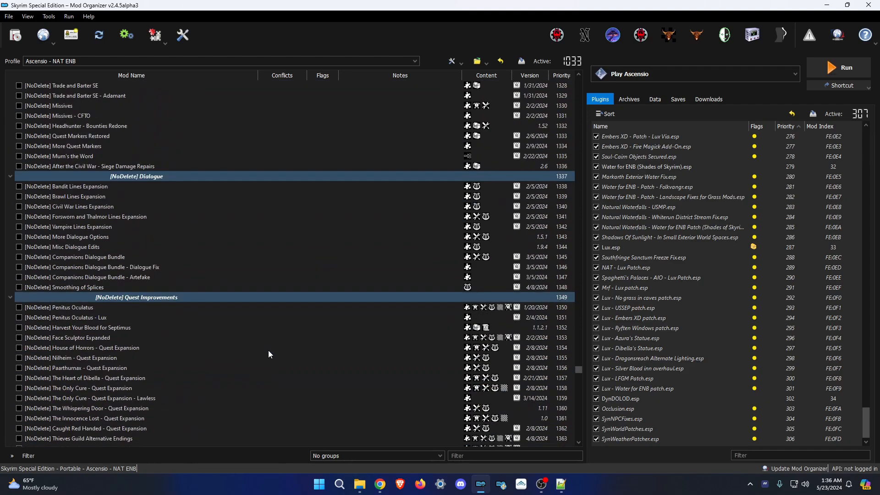
scroll(270, 351, up, 20)
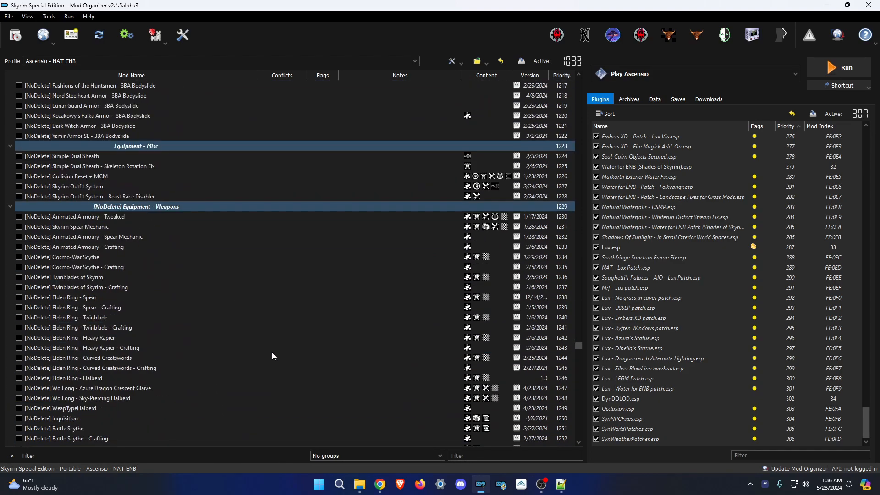
scroll(67, 180, up, 10)
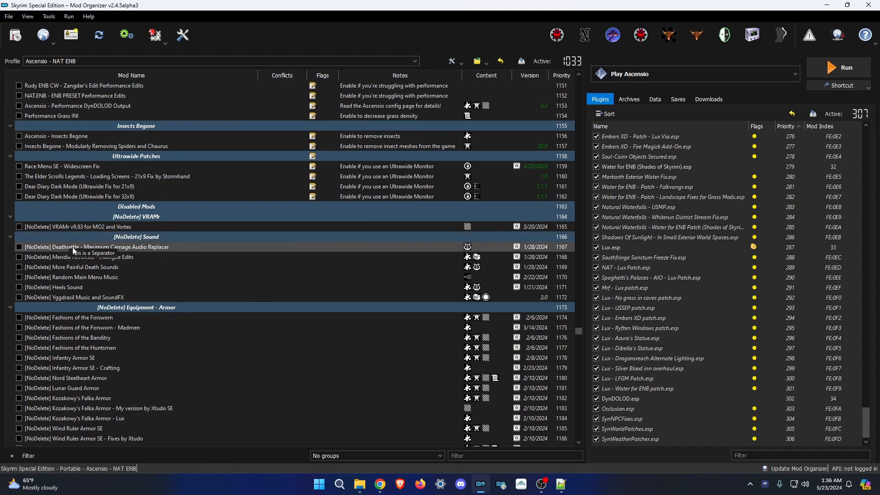
scroll(273, 372, down, 1)
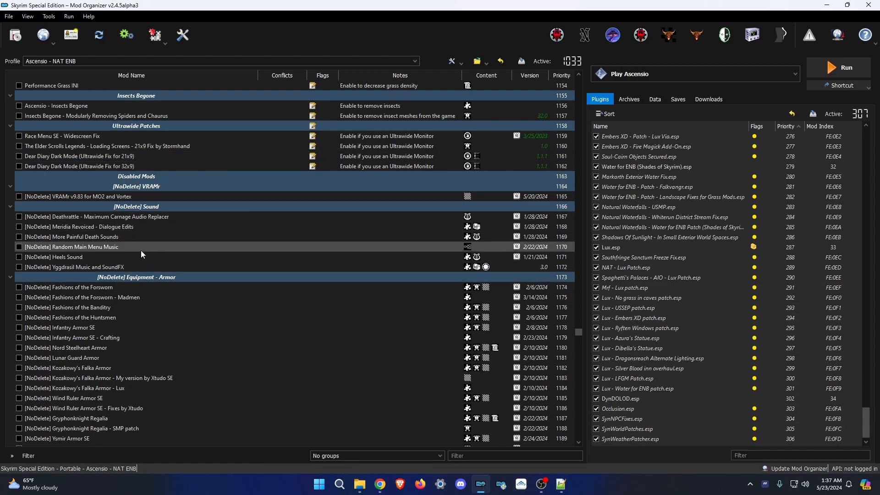
scroll(92, 116, down, 1)
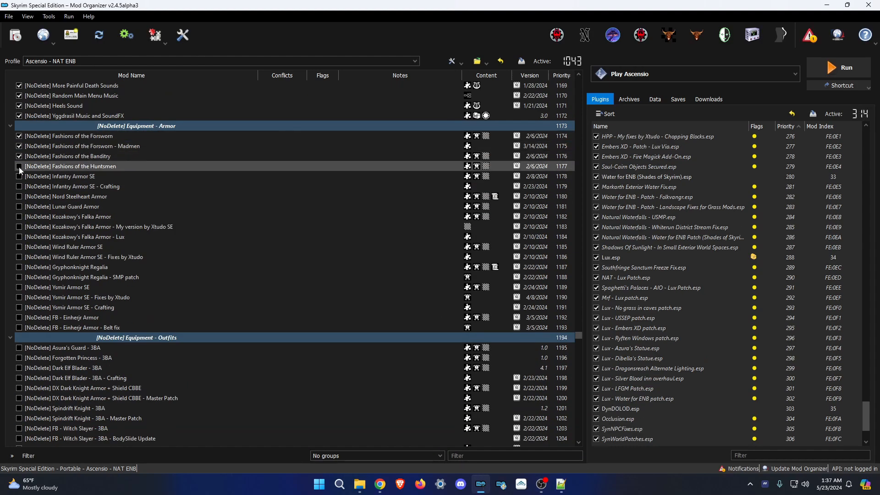
Enable the still-disabled [NoDelete] mods in the list through priority 1294.
click(18, 167)
click(19, 176)
click(19, 227)
click(19, 237)
click(19, 298)
click(19, 308)
scroll(348, 301, down, 4)
click(19, 227)
click(19, 288)
click(19, 328)
click(19, 399)
scroll(19, 400, down, 5)
click(19, 298)
click(19, 348)
scroll(19, 350, down, 5)
click(19, 217)
click(19, 227)
click(19, 237)
click(19, 257)
scroll(19, 258, down, 3)
click(18, 197)
click(19, 267)
click(19, 358)
scroll(653, 369, down, 4)
scroll(654, 369, down, 10)
scroll(19, 248, down, 6)
click(18, 237)
click(19, 257)
scroll(19, 268, down, 4)
click(18, 167)
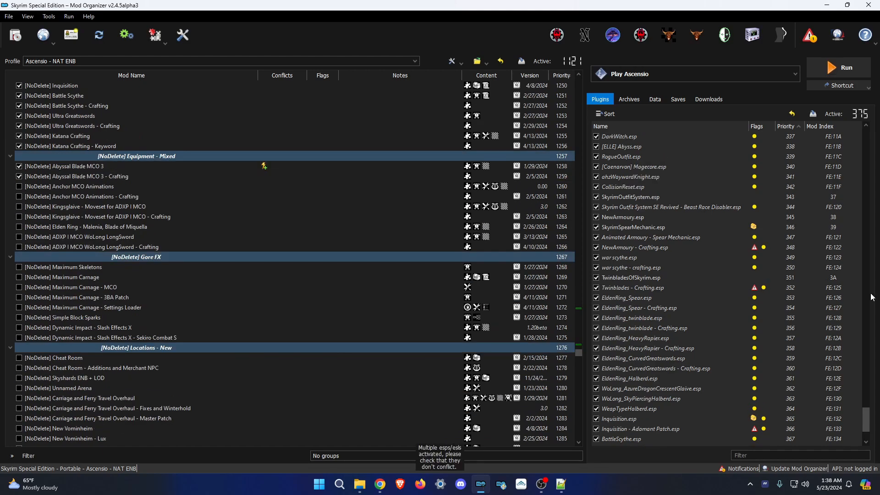
click(19, 187)
click(19, 268)
click(19, 278)
click(19, 328)
Enable the disabled [NoDelete] mods in priorities 1296–1363.
scroll(20, 339, down, 5)
click(19, 207)
click(18, 247)
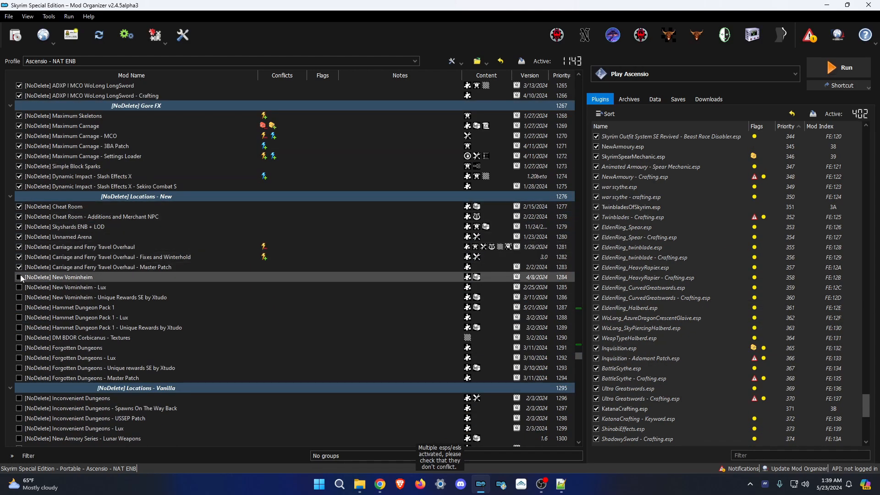
click(19, 307)
click(19, 368)
scroll(19, 379, down, 6)
click(19, 216)
click(19, 247)
click(19, 277)
scroll(19, 278, down, 4)
click(19, 177)
click(19, 217)
click(18, 257)
click(18, 287)
click(19, 298)
scroll(19, 329, down, 6)
click(19, 176)
click(19, 207)
click(18, 267)
click(19, 317)
scroll(19, 318, down, 5)
click(18, 217)
click(19, 227)
click(19, 257)
click(19, 287)
Enable the disabled [NoDelete] mods in priorities 1364–1435.
scroll(19, 288, down, 5)
click(19, 157)
click(19, 197)
click(18, 227)
click(19, 287)
click(19, 298)
click(19, 317)
scroll(99, 231, down, 6)
click(18, 156)
click(19, 176)
click(19, 248)
click(19, 277)
click(19, 328)
click(19, 358)
scroll(19, 358, down, 7)
click(19, 166)
scroll(19, 217, down, 3)
click(19, 157)
click(19, 237)
click(19, 277)
scroll(21, 306, down, 3)
click(19, 207)
click(19, 277)
click(18, 297)
Enable the Modern Combat animation and enemies mods and the [NoDelete] mods through priority 1516.
scroll(20, 298, down, 5)
click(19, 167)
click(19, 227)
click(19, 247)
click(19, 288)
click(18, 297)
scroll(155, 272, down, 7)
click(18, 106)
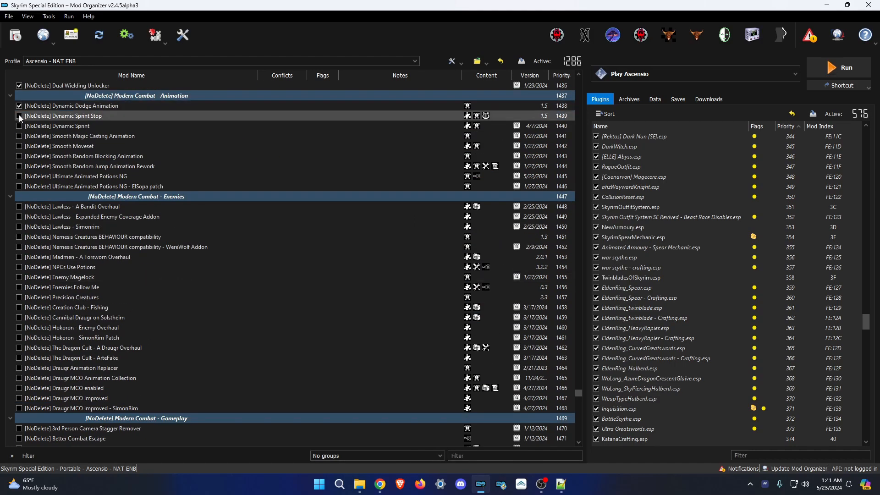
click(19, 116)
click(19, 146)
click(19, 176)
click(19, 206)
click(19, 247)
click(19, 257)
click(19, 277)
click(19, 348)
scroll(20, 358, down, 4)
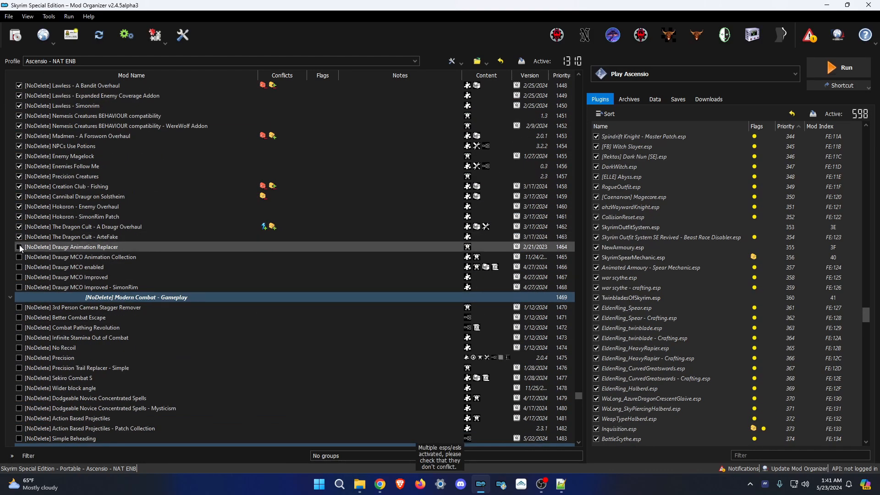
click(19, 277)
scroll(19, 287, down, 4)
click(19, 187)
click(19, 217)
click(19, 257)
click(19, 277)
click(18, 318)
scroll(19, 317, down, 6)
click(19, 157)
click(18, 196)
click(18, 217)
click(19, 237)
click(19, 247)
click(19, 287)
scroll(235, 276, down, 4)
click(19, 187)
click(19, 237)
click(19, 318)
Enable the [NoDelete] mods in priorities 1517–1575 and the [NoDelete] Utility mods.
scroll(137, 217, down, 7)
click(19, 136)
click(19, 146)
click(18, 177)
click(19, 196)
click(19, 227)
click(19, 257)
click(18, 278)
click(19, 318)
scroll(158, 217, down, 5)
scroll(140, 172, down, 2)
click(19, 126)
click(19, 176)
click(19, 217)
click(18, 247)
click(19, 287)
click(19, 317)
scroll(19, 318, down, 5)
click(19, 187)
click(19, 217)
click(19, 258)
scroll(20, 220, down, 2)
click(19, 217)
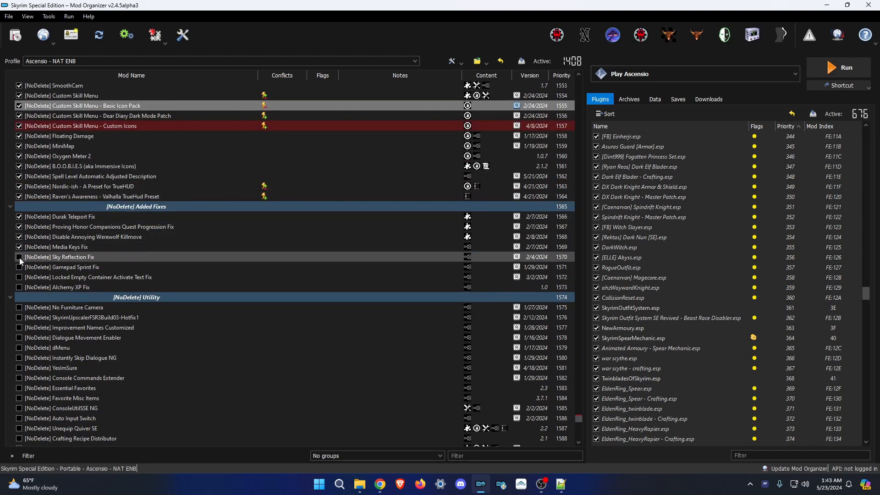
click(19, 288)
scroll(112, 232, down, 5)
click(18, 156)
click(19, 166)
click(19, 197)
click(19, 227)
click(19, 257)
click(19, 288)
click(19, 328)
Enable the Racemenu Presets, Very Late Loaders and World Map mods through priority 1662, then clear the selection.
scroll(19, 344, down, 5)
click(19, 217)
click(19, 227)
scroll(19, 228, down, 3)
click(18, 156)
click(19, 176)
click(19, 207)
click(19, 237)
click(19, 278)
click(19, 308)
click(19, 368)
click(19, 399)
scroll(181, 186, down, 8)
click(19, 196)
click(19, 227)
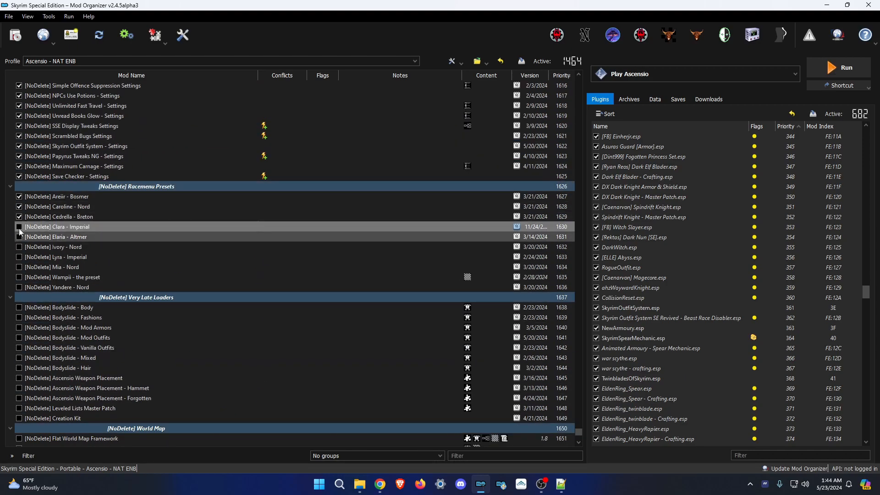
click(19, 257)
scroll(111, 234, down, 3)
click(19, 237)
click(18, 268)
click(19, 297)
click(19, 328)
scroll(120, 241, down, 2)
click(19, 317)
click(19, 348)
click(19, 388)
click(19, 429)
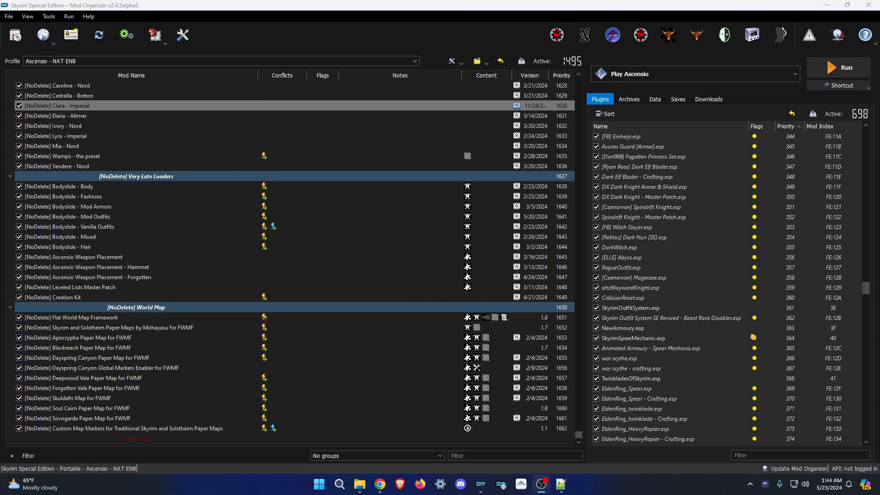
click(262, 445)
drag(867, 292, 867, 441)
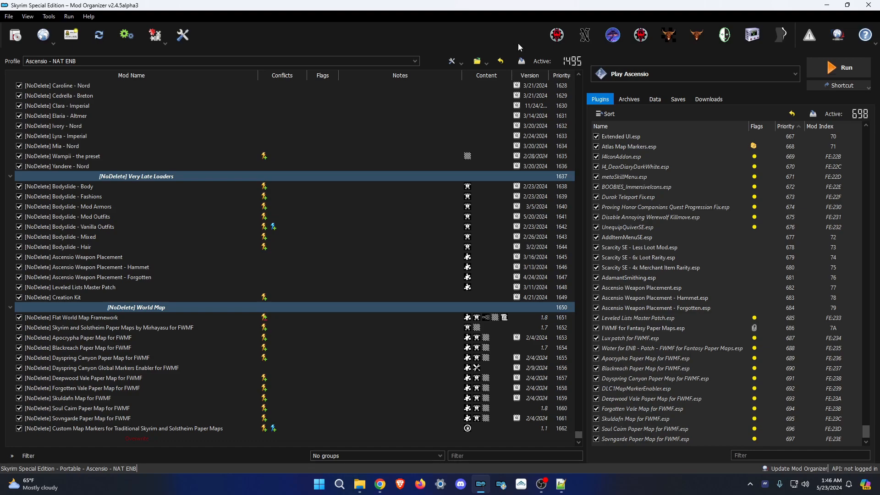
Close Mod Organizer and replace the two old Ascensio profile copies in the _modded backup folder.
click(868, 5)
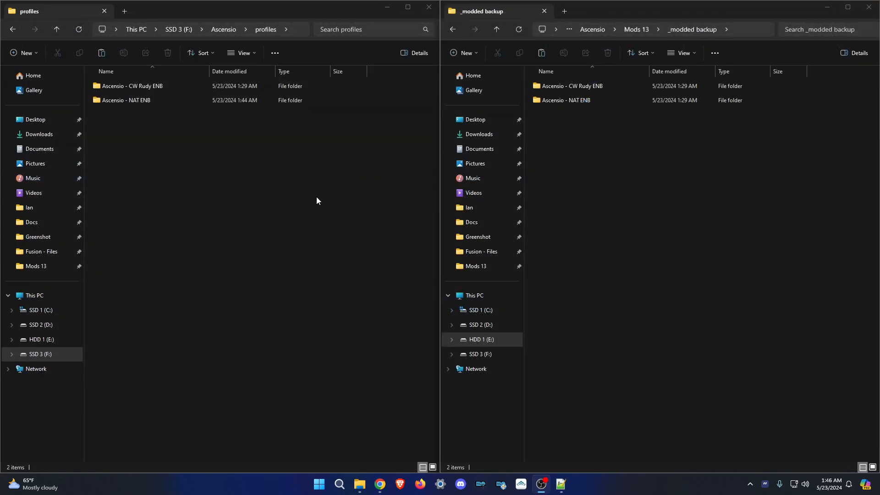
drag(306, 193, 90, 79)
drag(669, 175, 553, 33)
key(Delete)
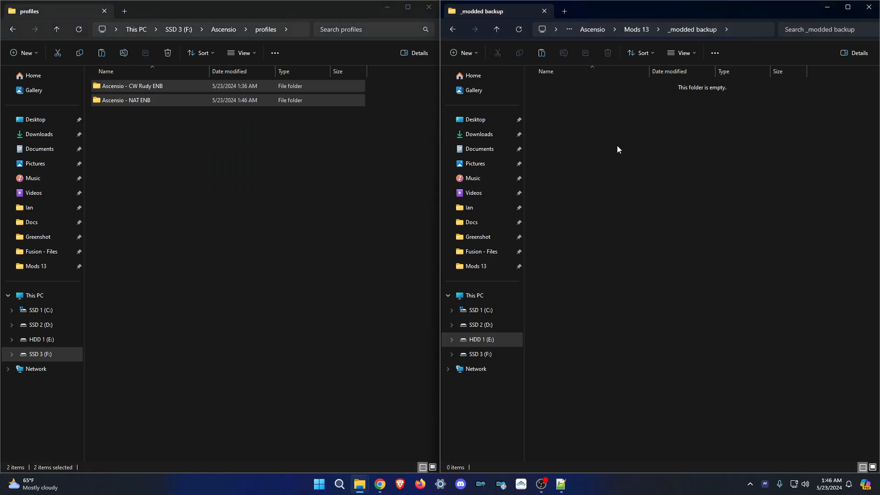
key(ctrl+z)
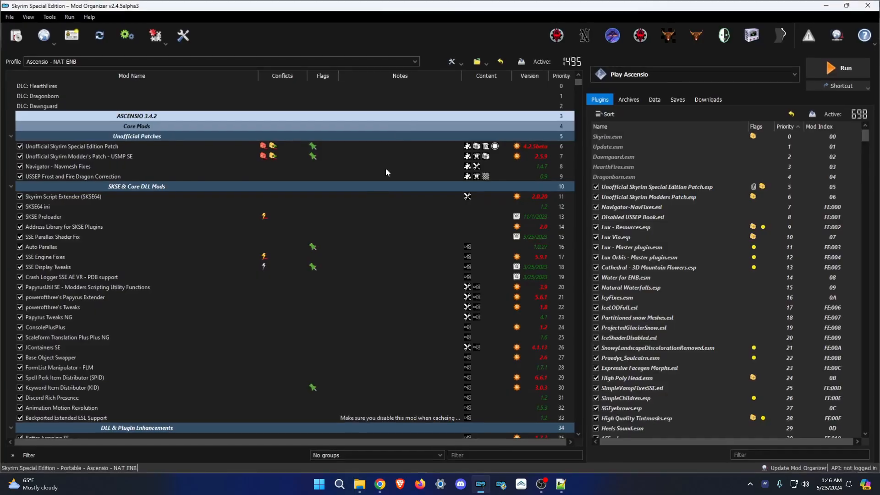
scroll(495, 164, down, 13)
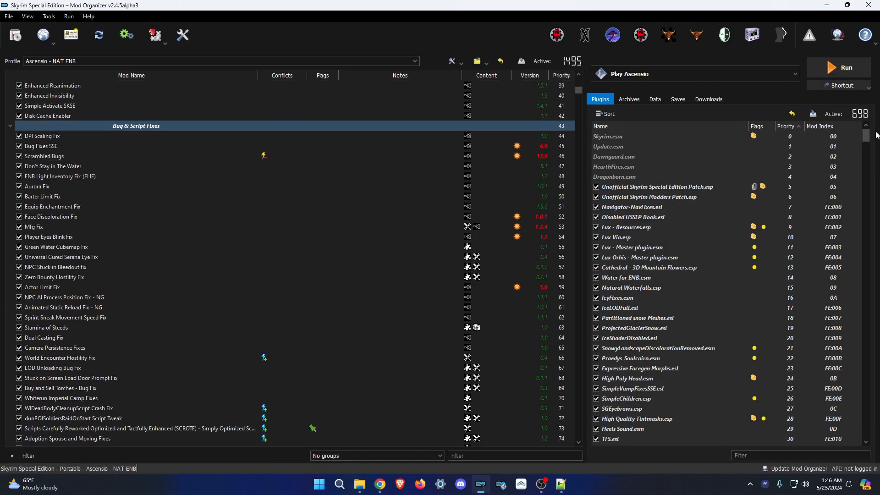
drag(866, 136, 867, 447)
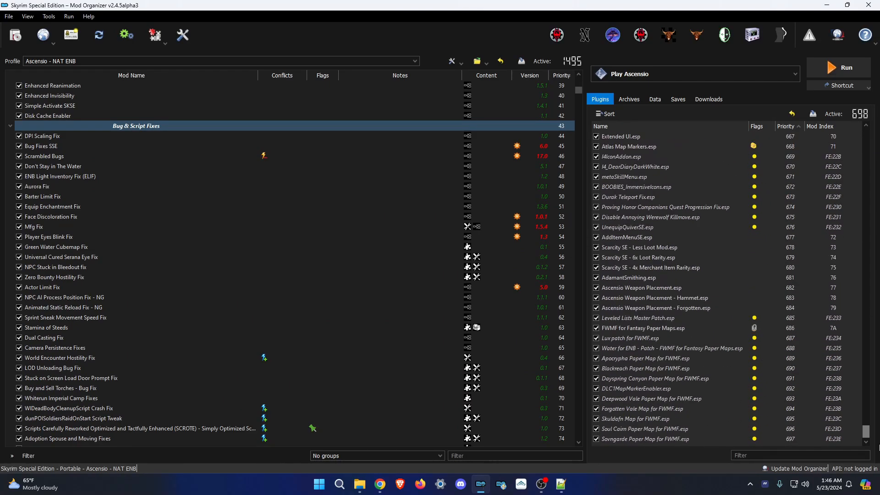
scroll(677, 347, up, 17)
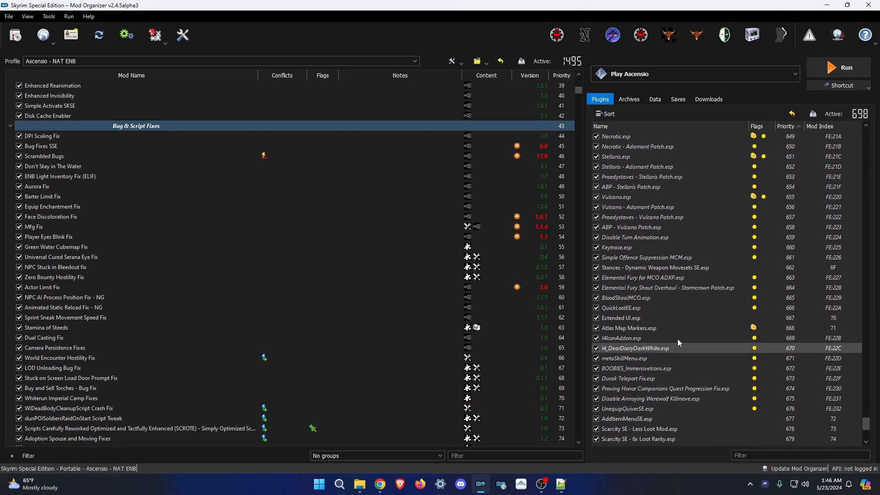
scroll(666, 281, up, 17)
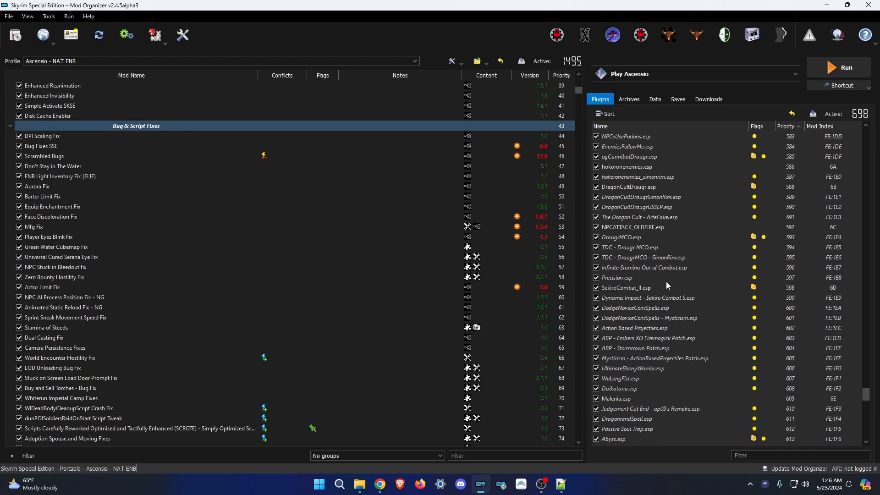
scroll(649, 250, up, 16)
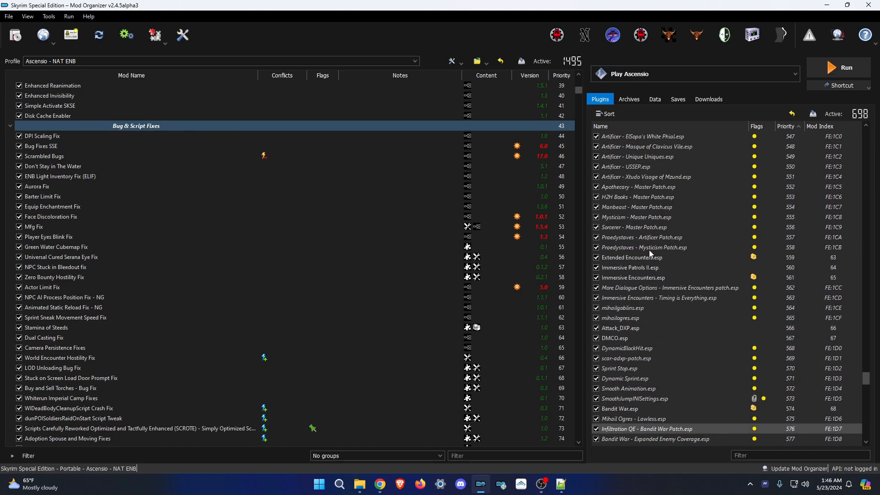
scroll(649, 249, up, 14)
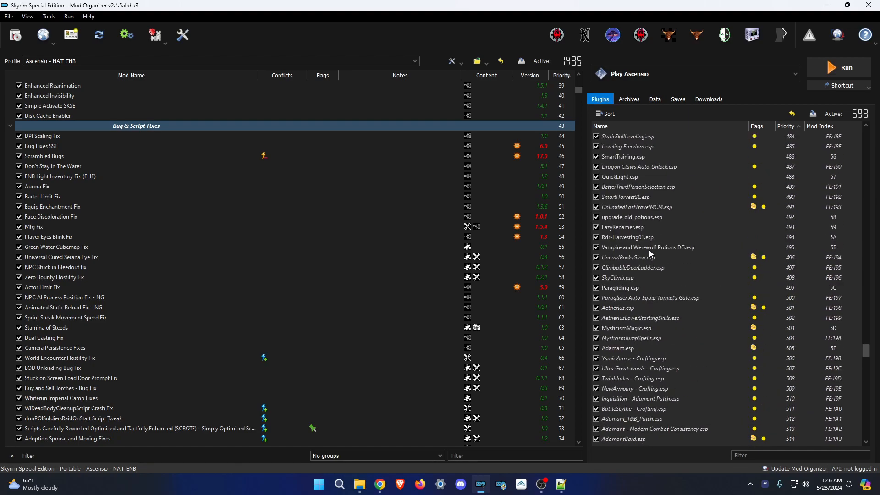
scroll(664, 245, up, 2)
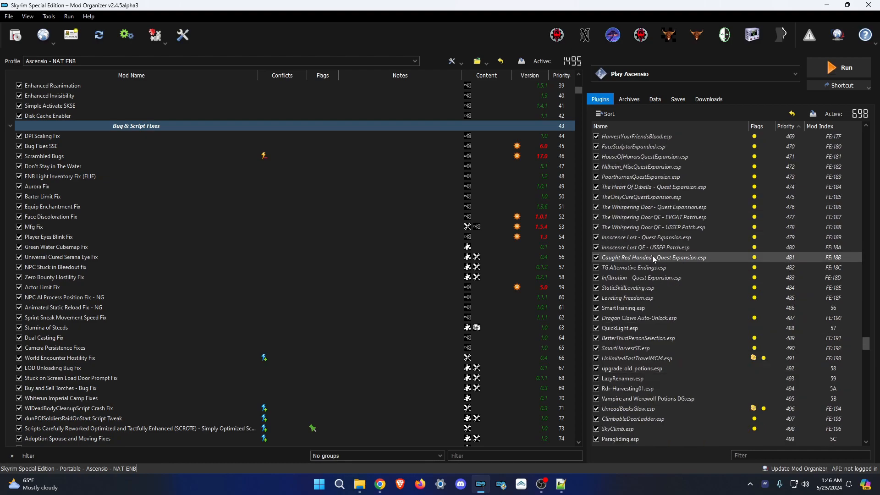
scroll(653, 255, up, 10)
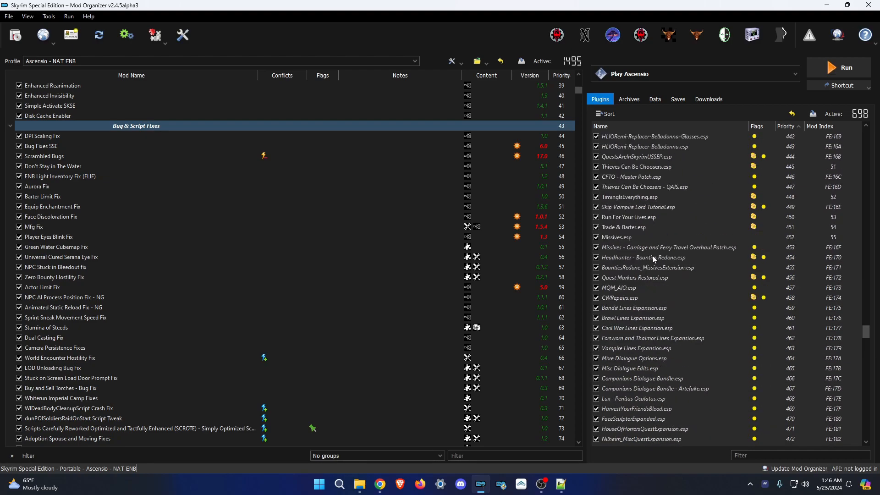
drag(579, 89, 566, 446)
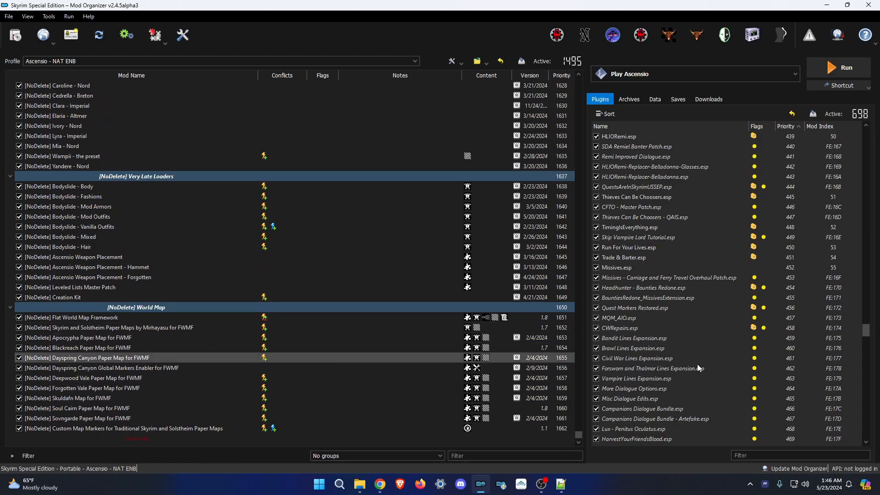
scroll(810, 381, down, 5)
drag(868, 342, 820, 439)
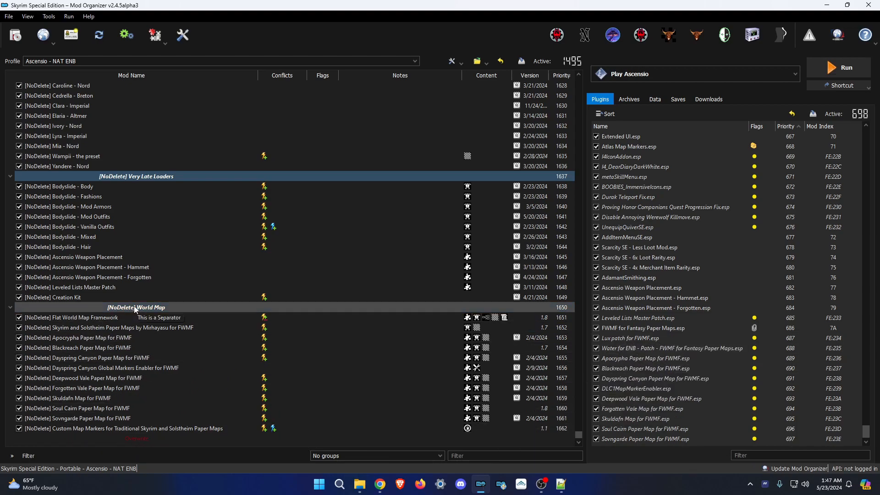
Disable every mod in the [NoDelete] World Map group, then clear the selection.
drag(149, 442, 123, 323)
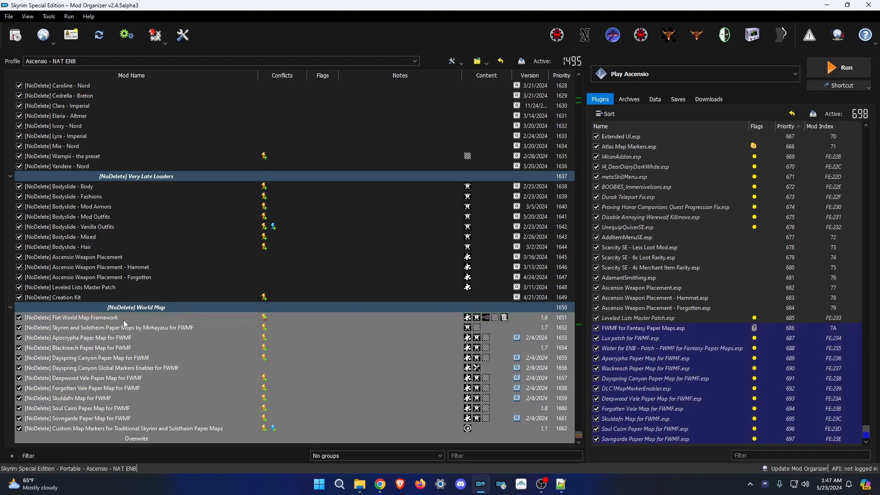
right_click(138, 432)
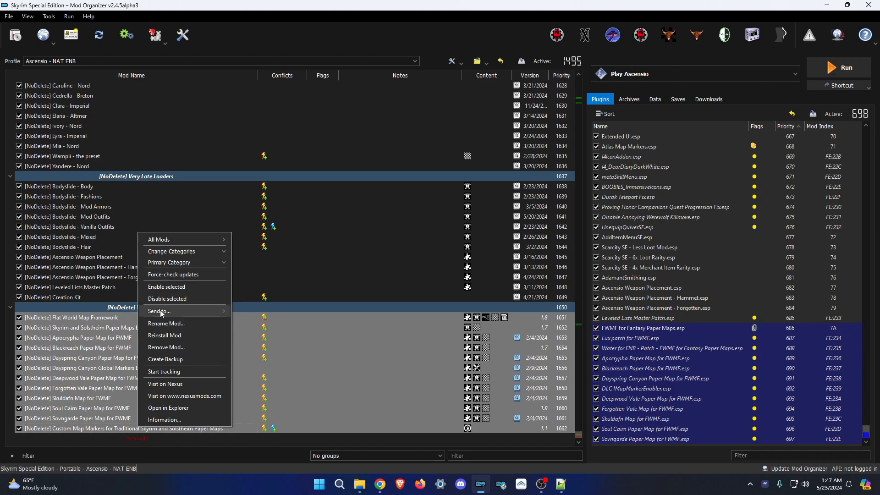
click(161, 298)
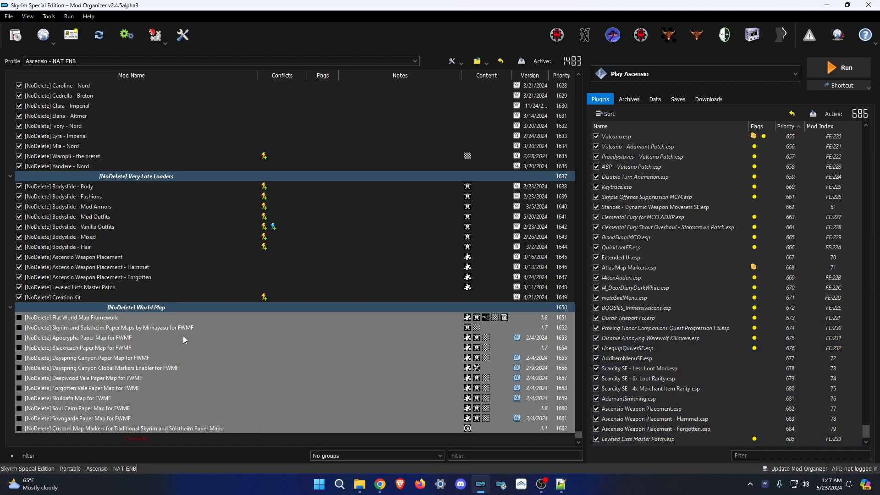
click(208, 444)
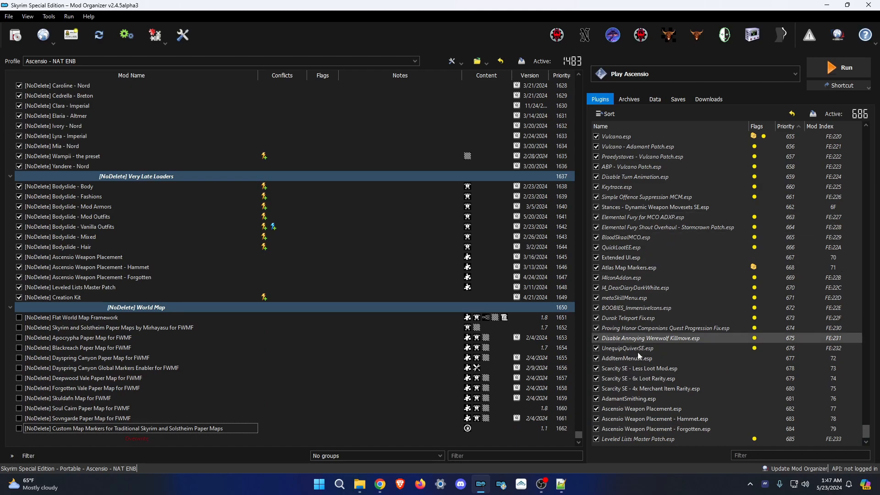
Scroll up through the Plugins list to review the remaining 686 active plugins.
mouse_move(676, 378)
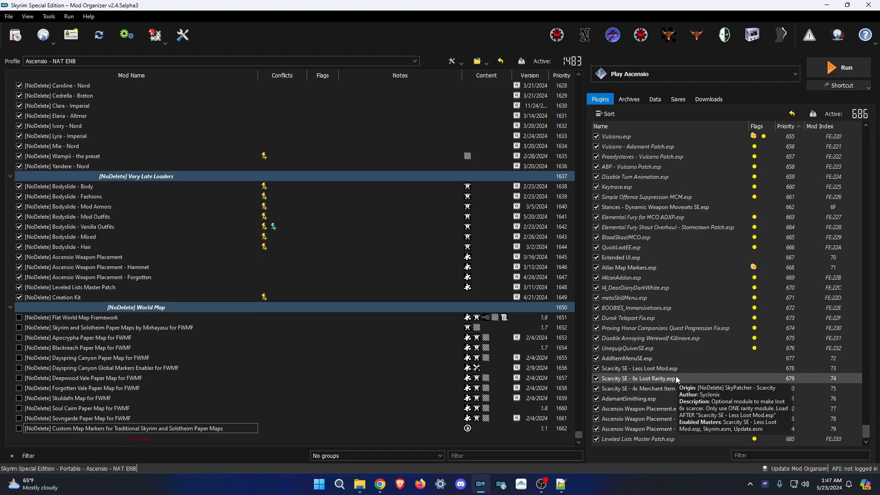
scroll(639, 418, up, 5)
scroll(639, 224, up, 20)
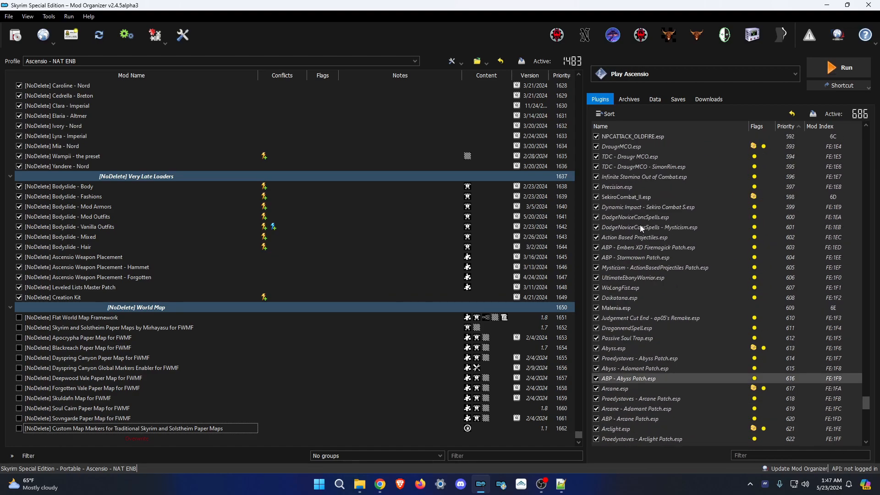
scroll(644, 236, up, 20)
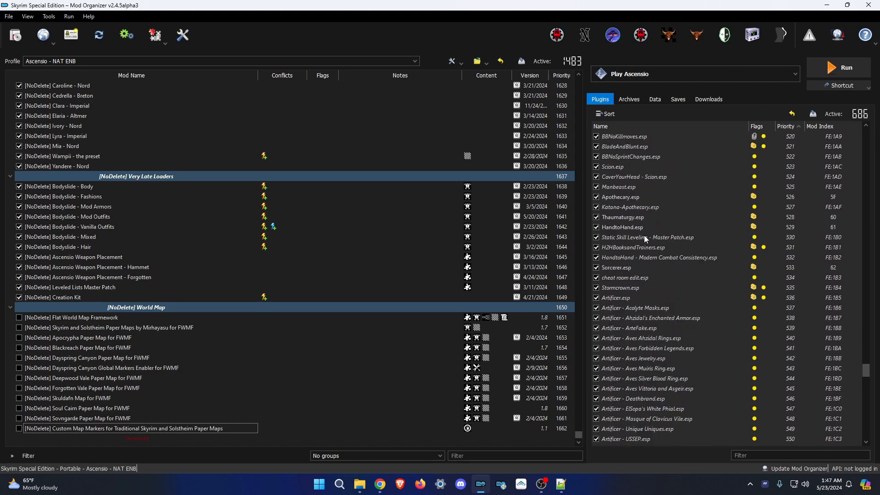
scroll(645, 237, up, 18)
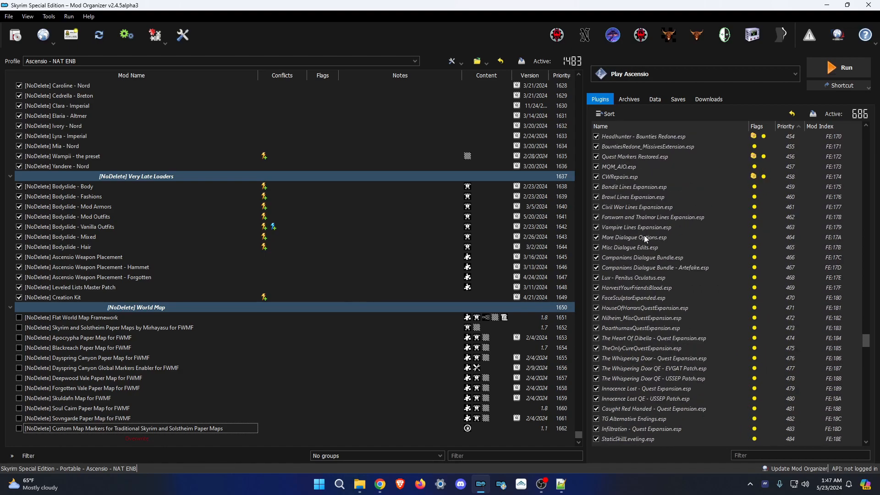
scroll(663, 260, up, 18)
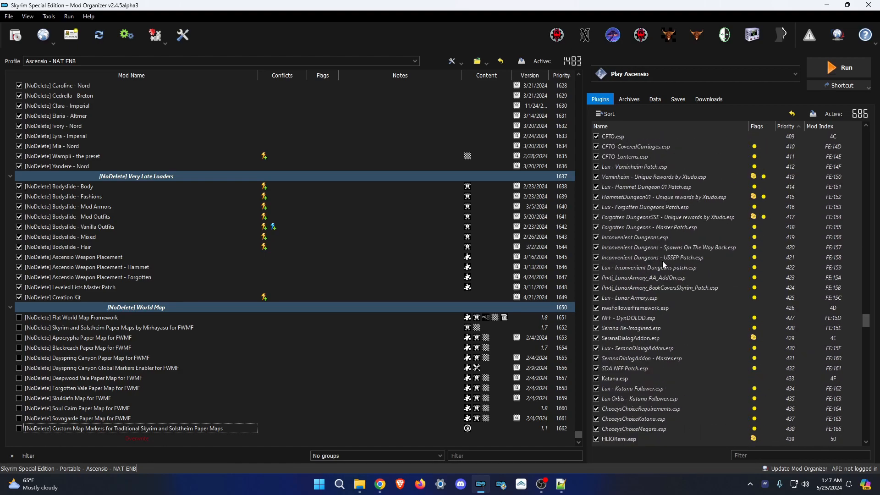
scroll(662, 261, up, 15)
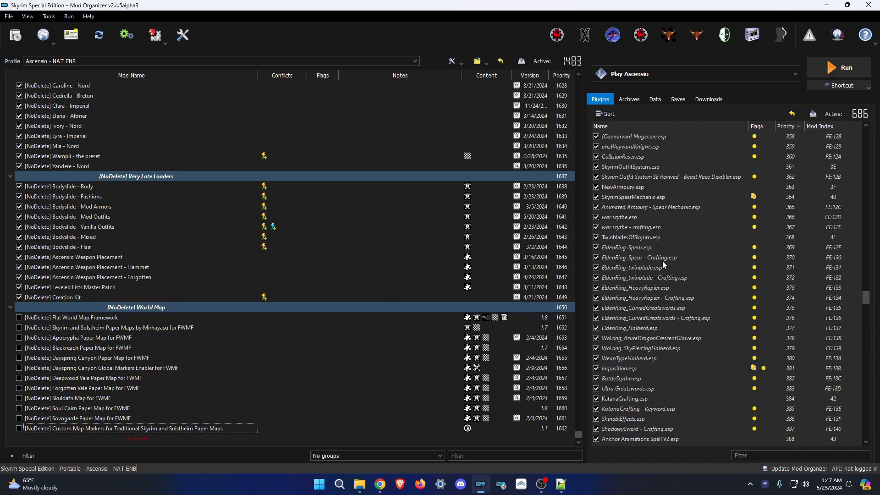
scroll(662, 260, up, 14)
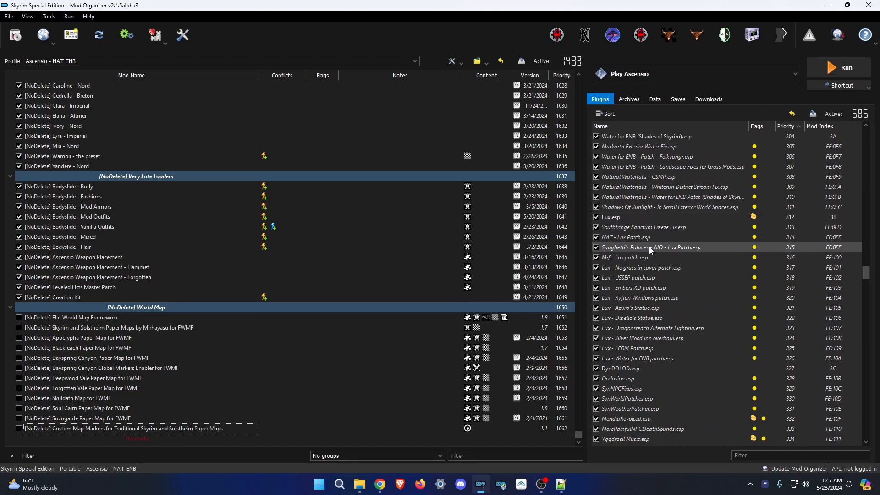
scroll(642, 229, up, 7)
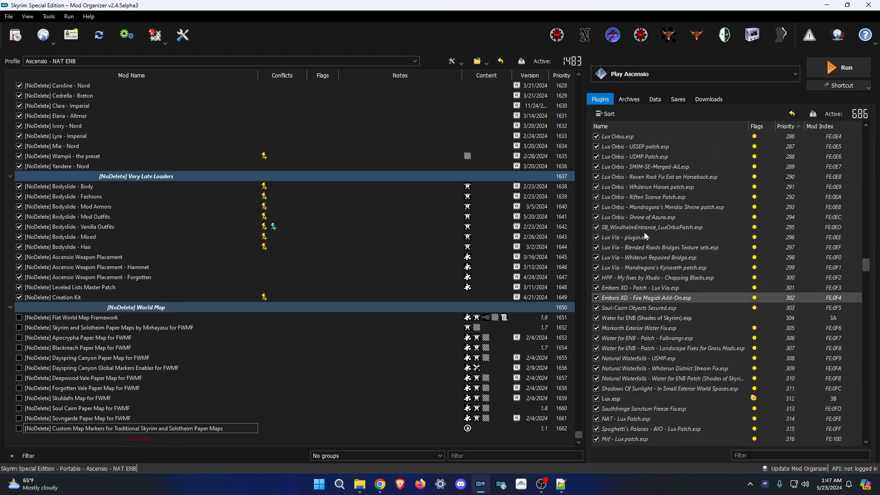
scroll(637, 209, down, 4)
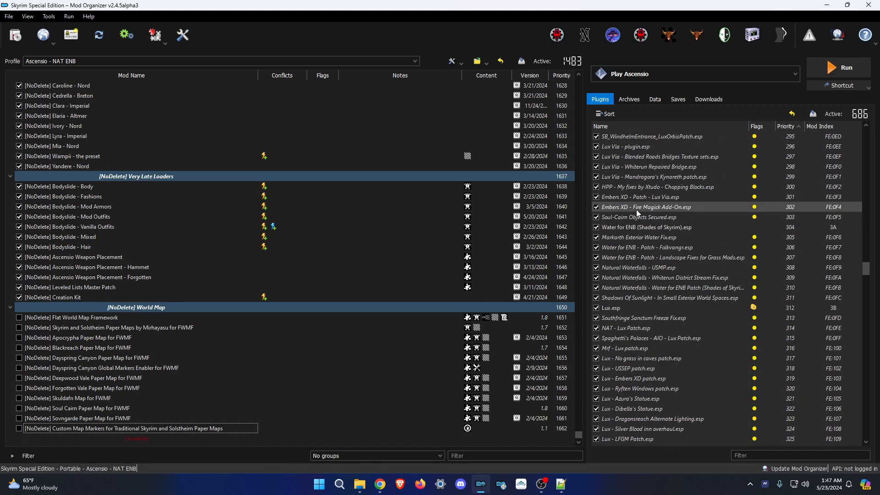
scroll(675, 236, up, 3)
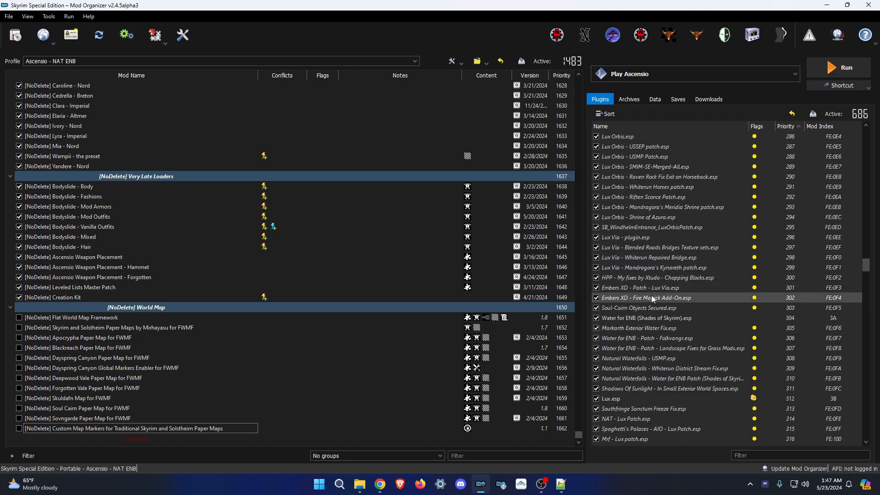
scroll(651, 307, down, 2)
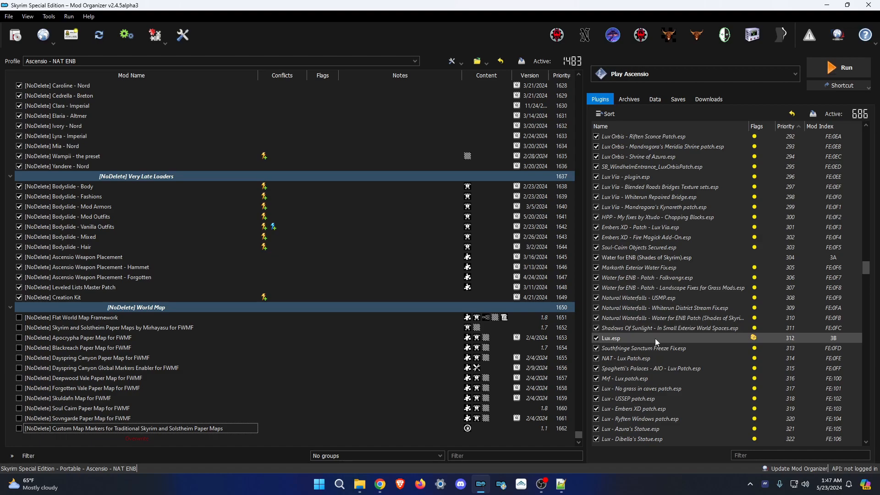
Scroll down to the end of the Plugins list.
scroll(648, 373, down, 2)
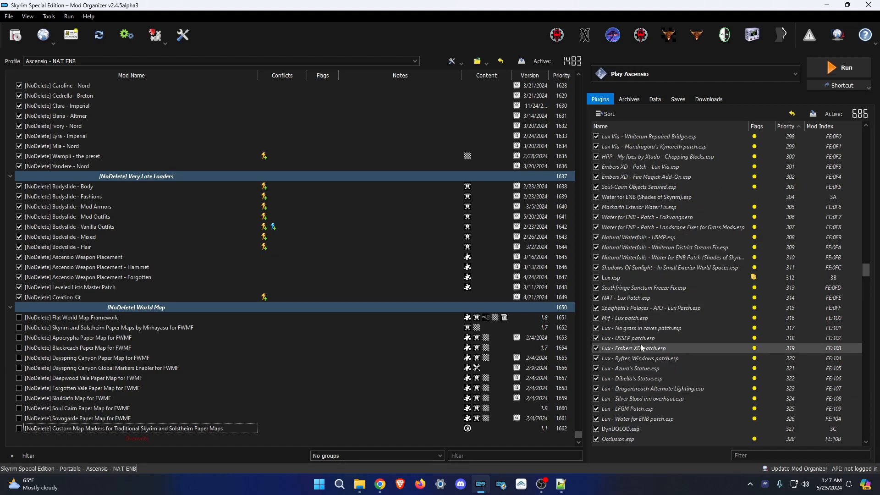
scroll(639, 395, down, 1)
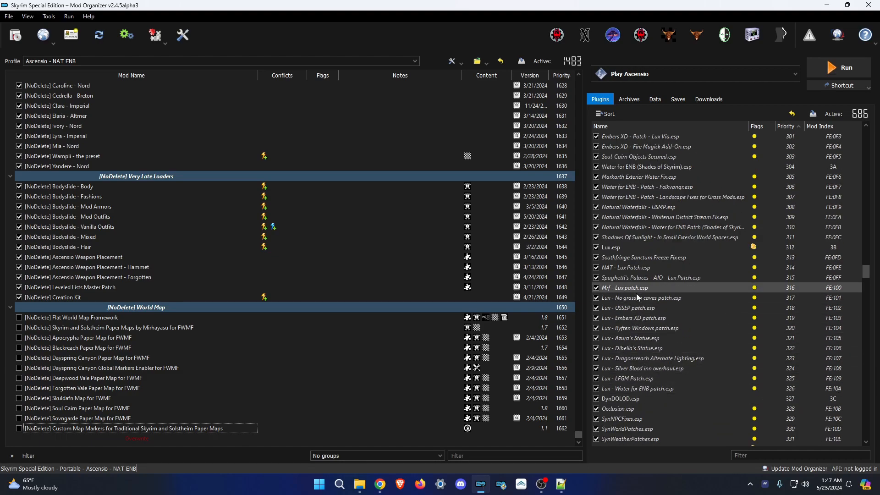
scroll(643, 368, down, 1)
scroll(643, 368, down, 1)
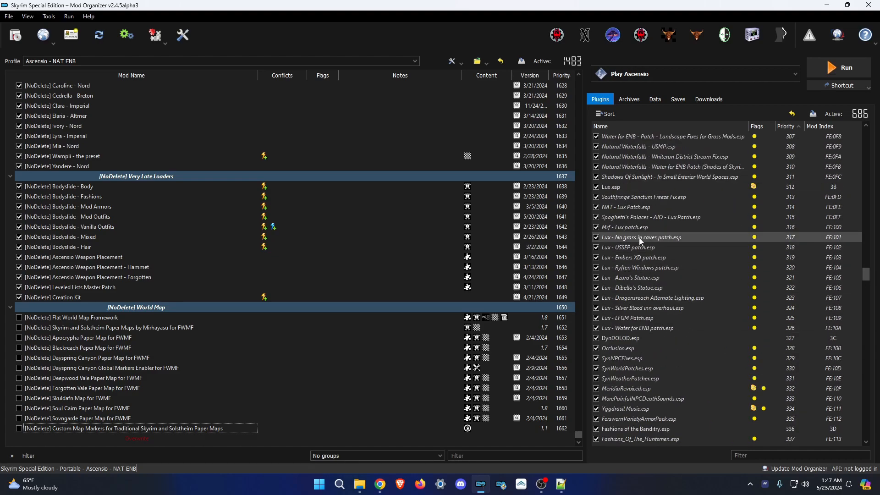
scroll(653, 332, down, 17)
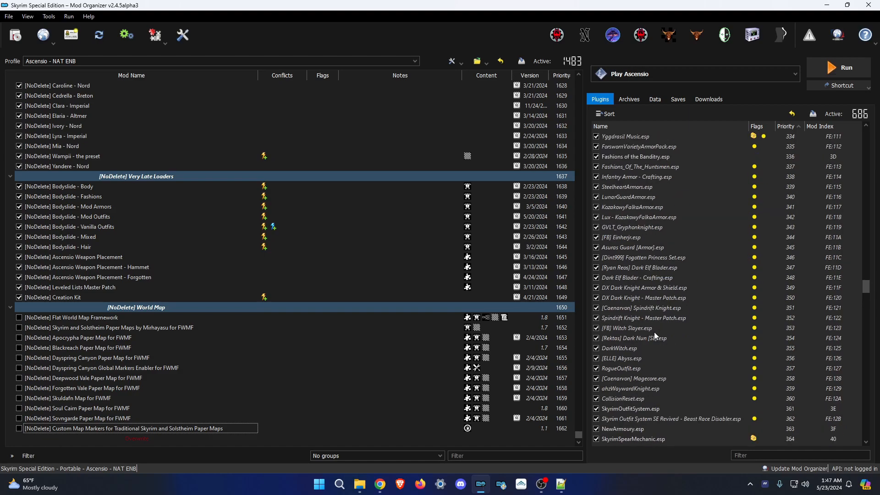
scroll(665, 289, down, 17)
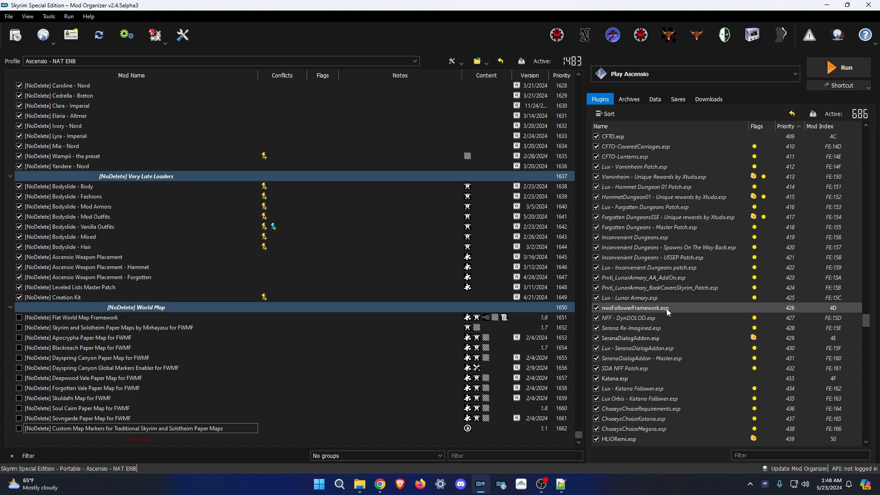
scroll(667, 307, down, 18)
scroll(670, 310, down, 20)
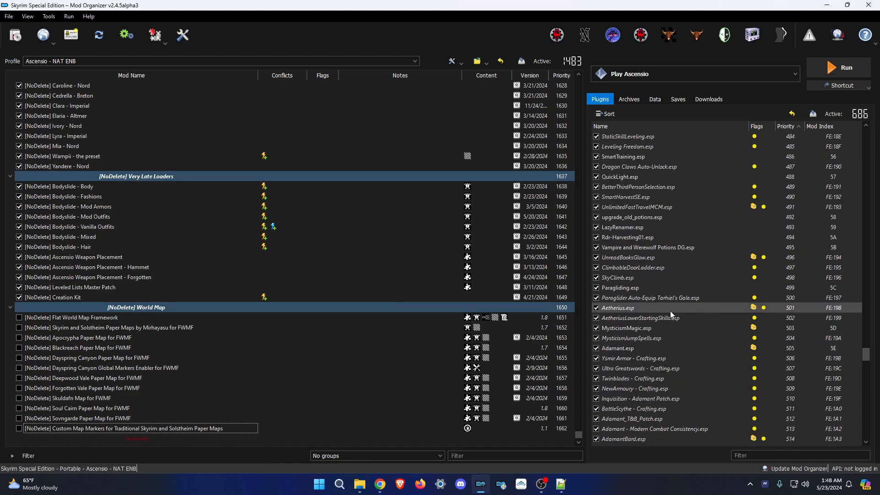
scroll(679, 246, up, 3)
scroll(698, 351, down, 20)
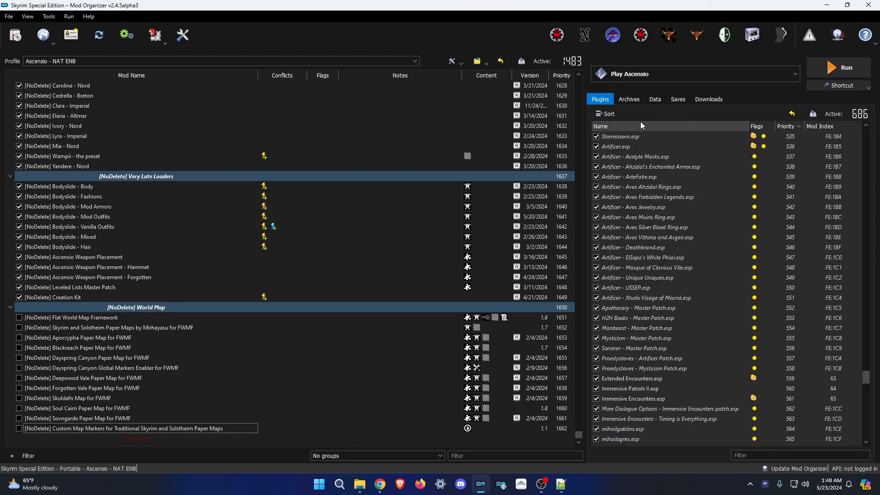
scroll(660, 385, down, 13)
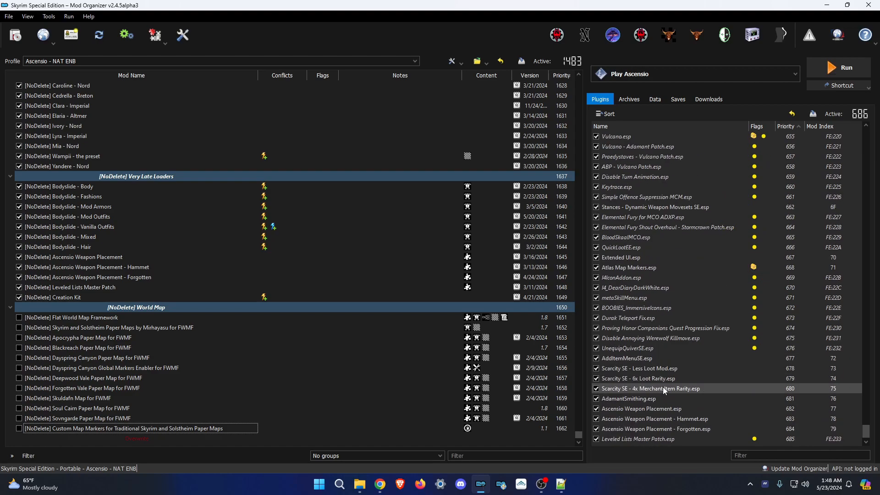
Highlight the final plugins up to Fashions of the Forsworn - Madmen.esp to reveal their source mods, then deselect.
mouse_move(642, 441)
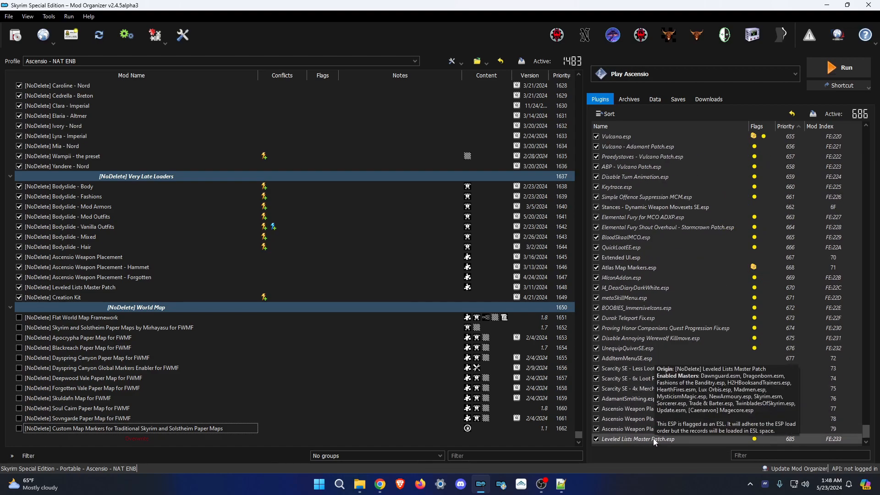
drag(636, 443, 621, 142)
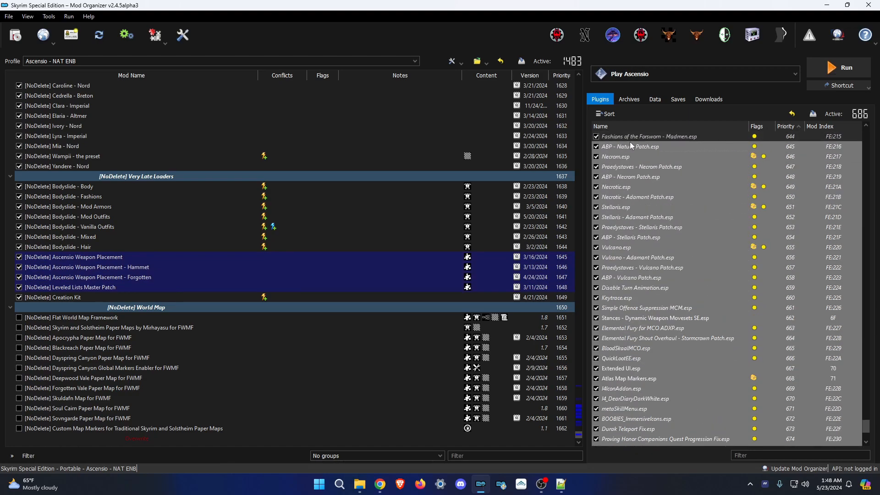
drag(630, 142, 675, 442)
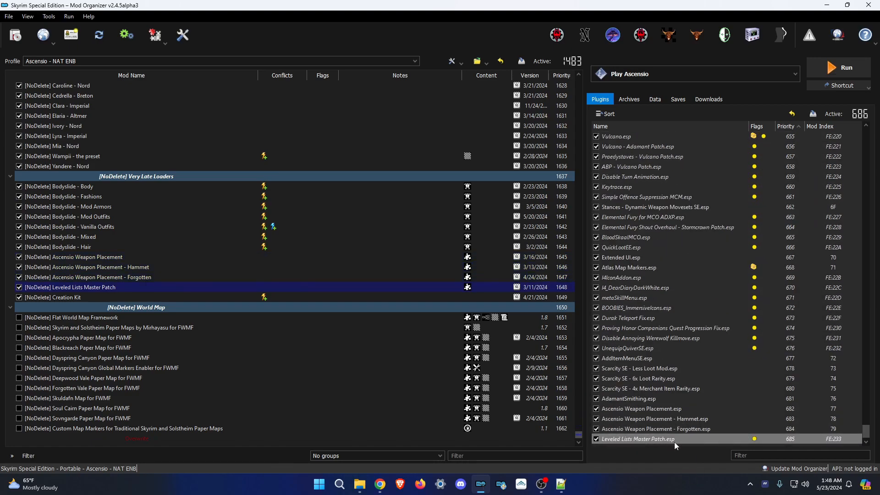
click(615, 445)
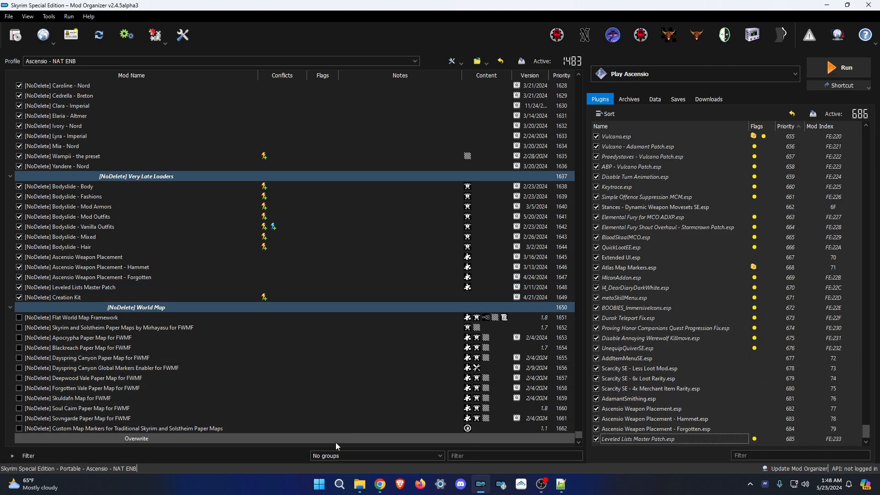
right_click(339, 445)
click(364, 367)
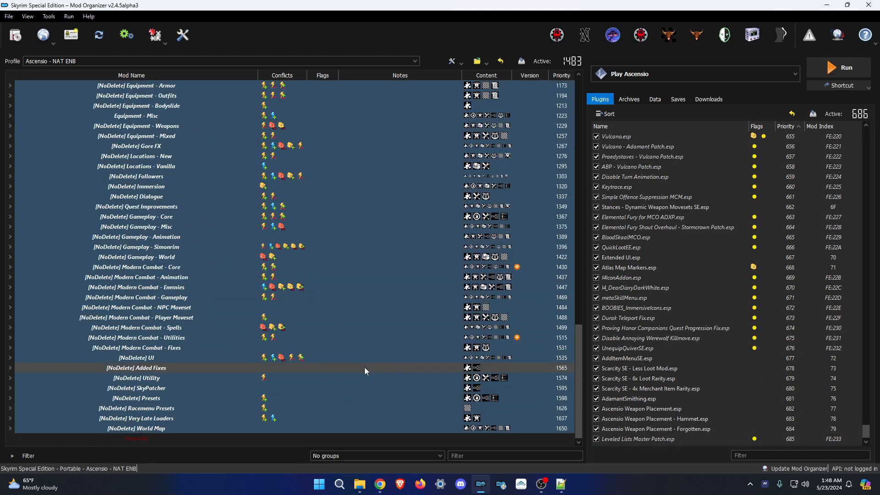
scroll(296, 223, up, 3)
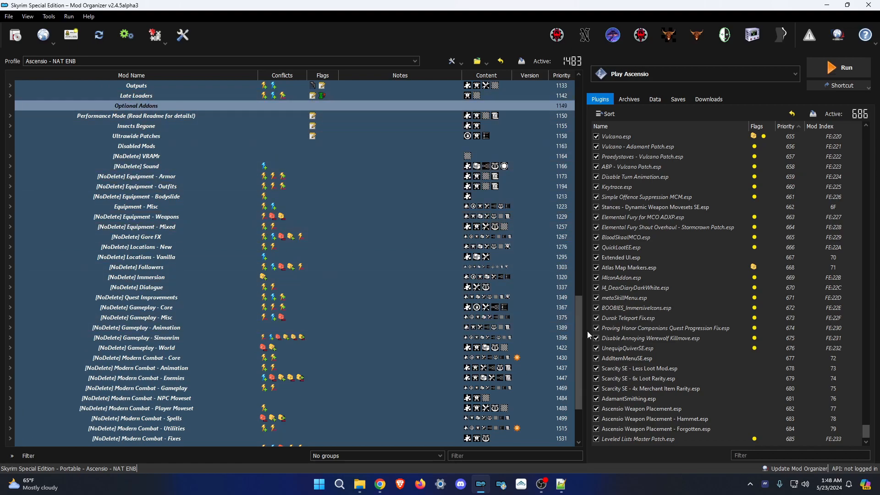
scroll(533, 373, down, 3)
drag(642, 441, 625, 206)
scroll(454, 320, up, 11)
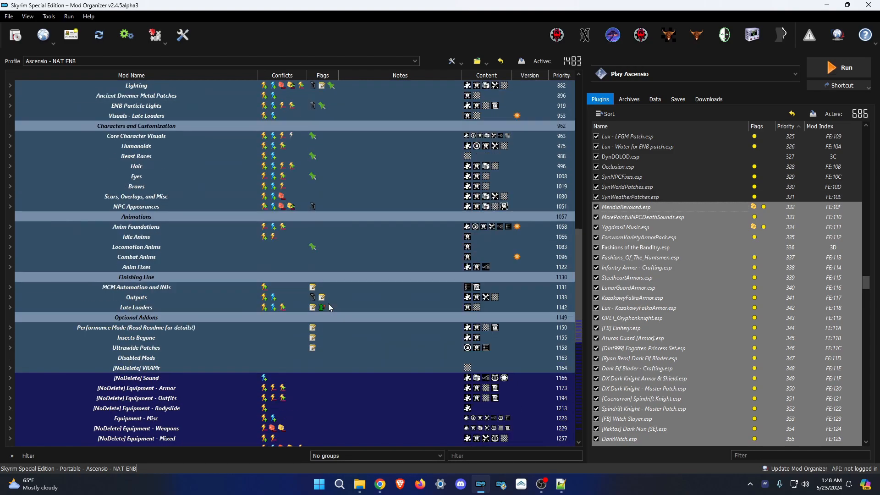
scroll(322, 304, up, 5)
scroll(342, 315, down, 8)
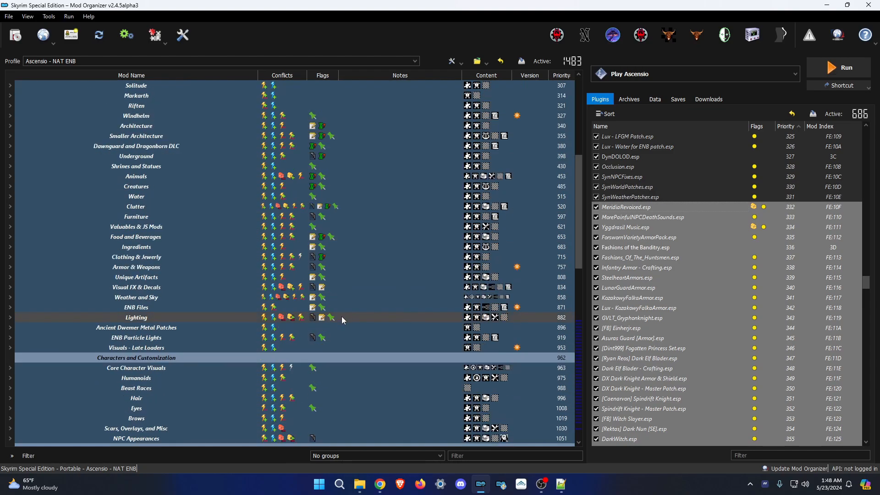
scroll(346, 328, down, 2)
click(135, 269)
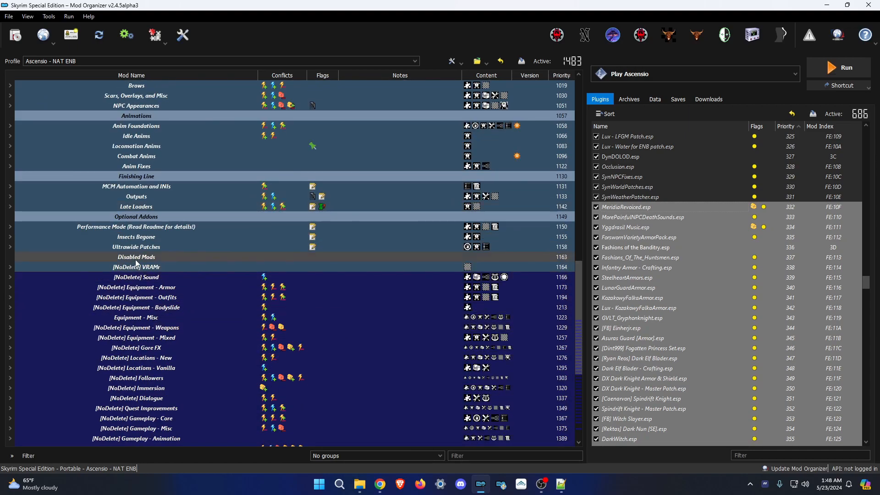
scroll(174, 309, down, 7)
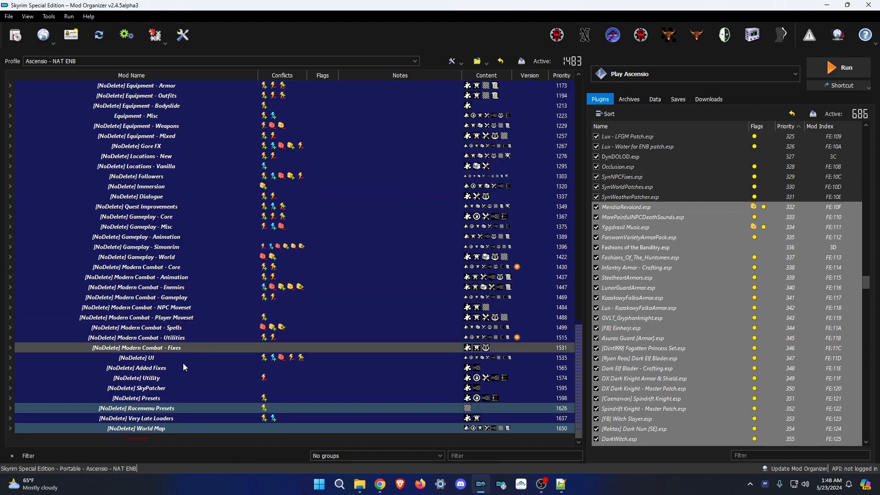
scroll(790, 279, down, 12)
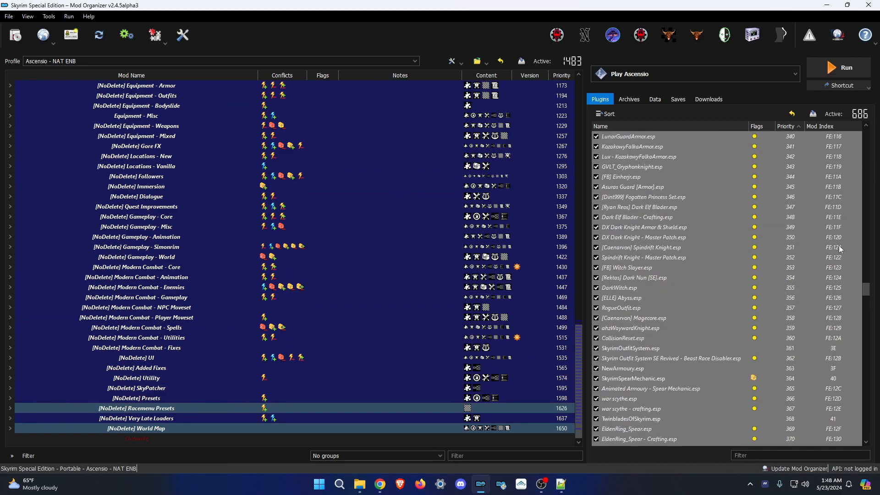
scroll(789, 283, down, 20)
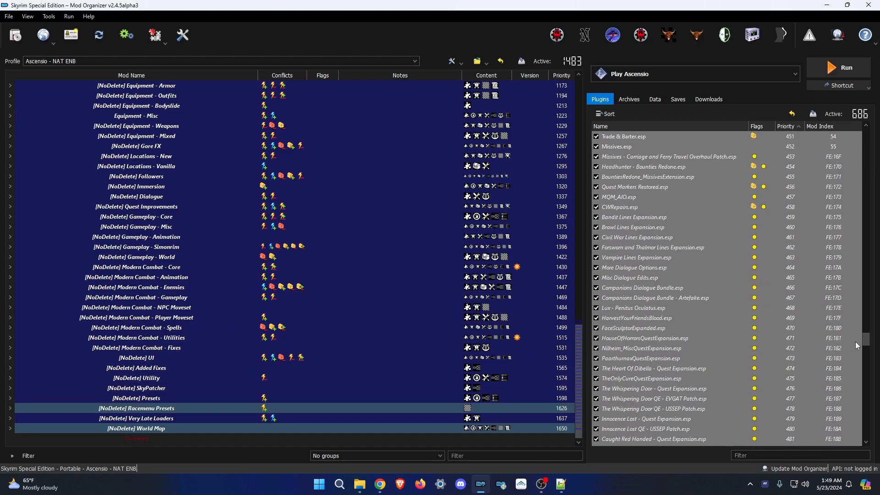
drag(868, 341, 852, 151)
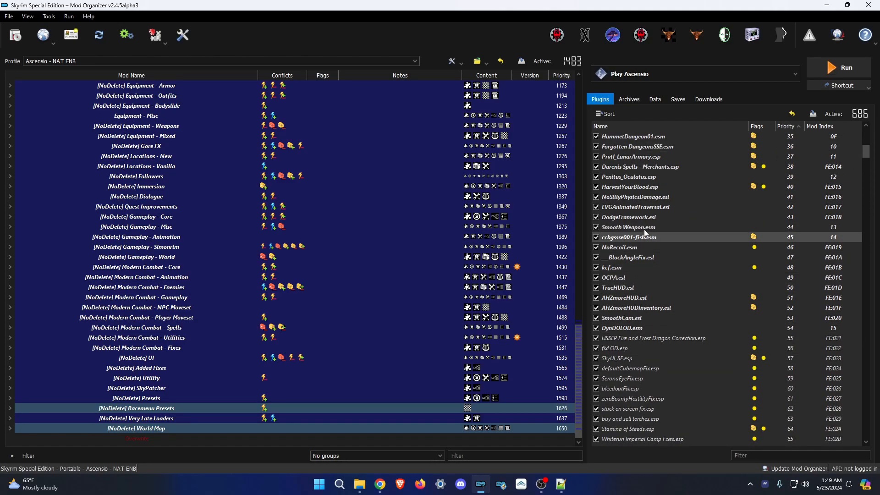
scroll(633, 211, up, 2)
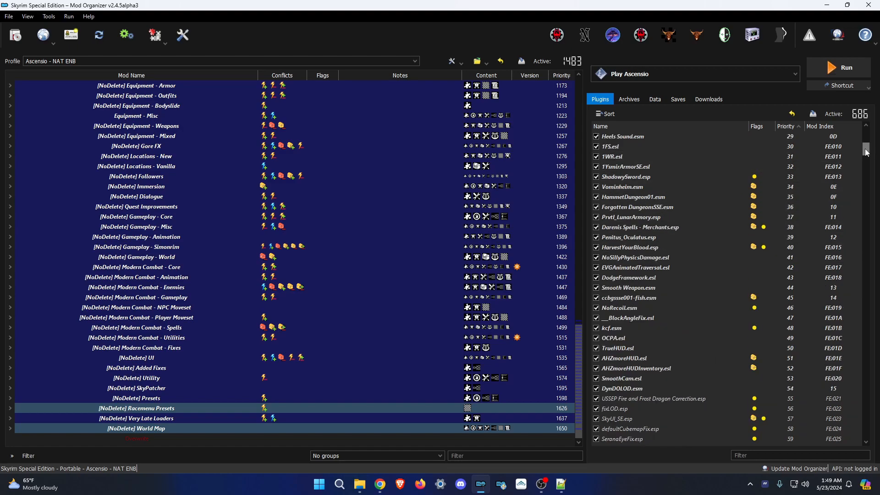
drag(866, 152, 847, 271)
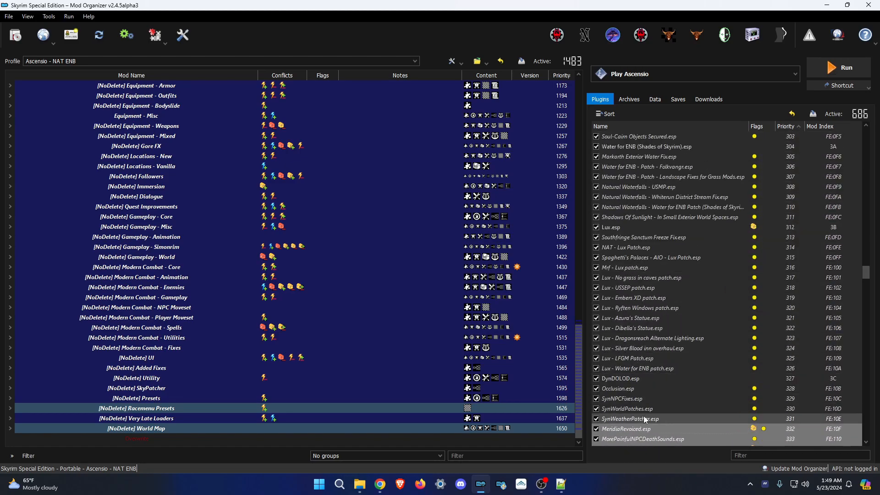
scroll(673, 219, up, 7)
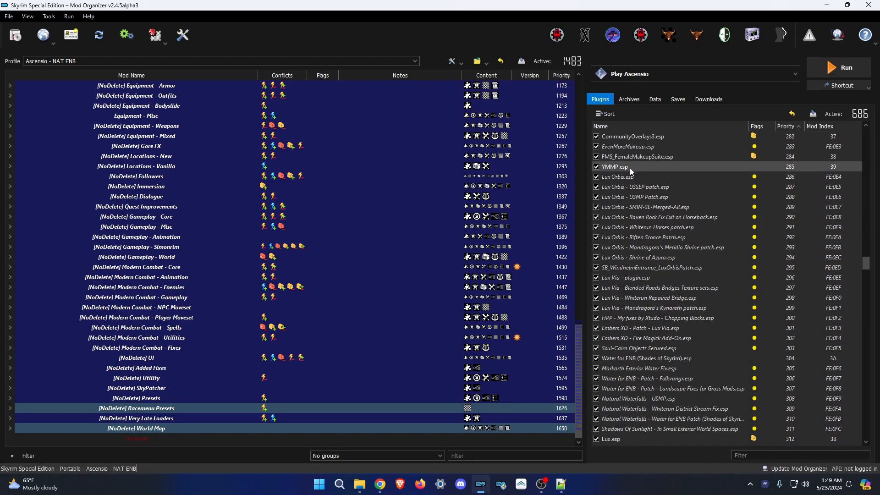
scroll(633, 253, down, 10)
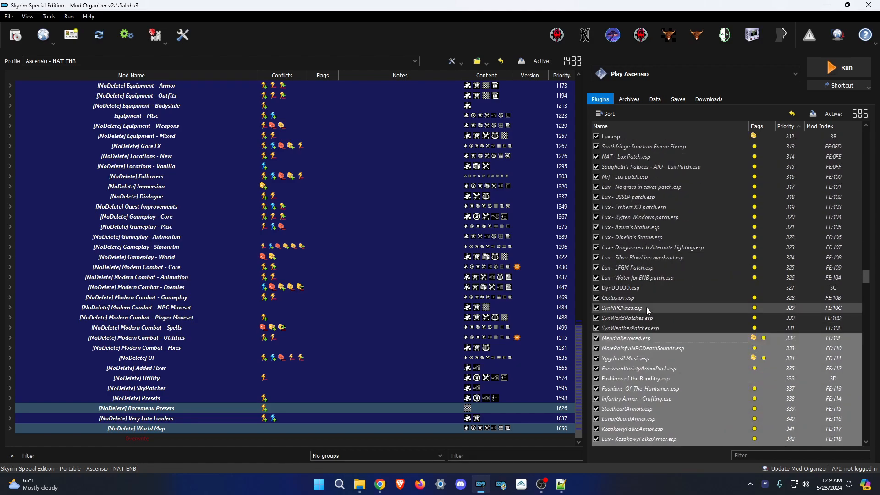
drag(638, 337, 691, 260)
Review the rest of the load order down to SynWeatherPatcher.esp at 685 and clear the moved block's selection.
scroll(692, 260, down, 13)
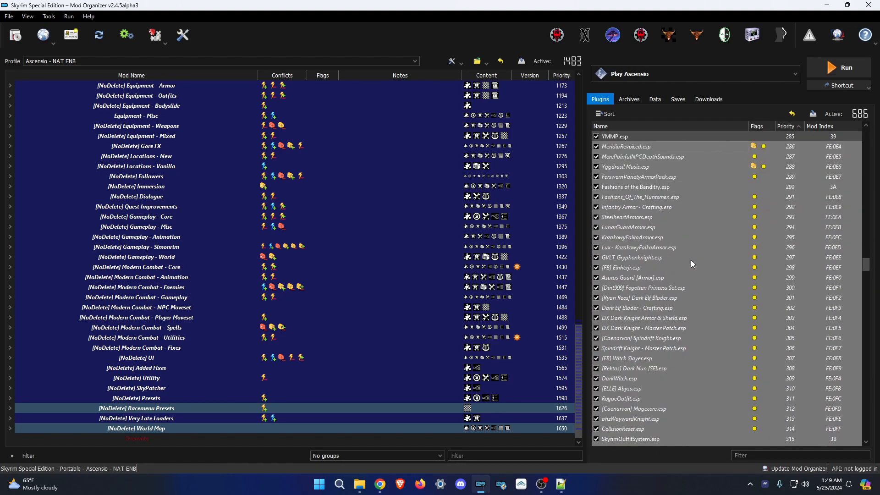
scroll(710, 268, down, 14)
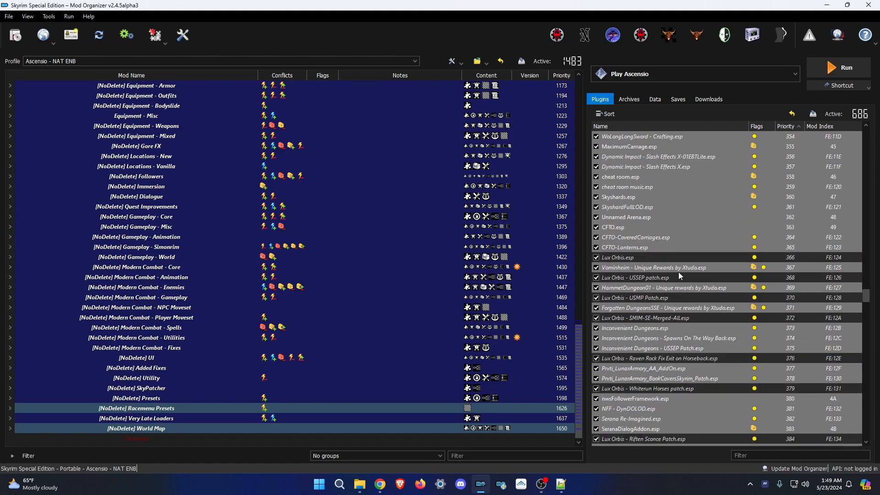
scroll(669, 240, down, 17)
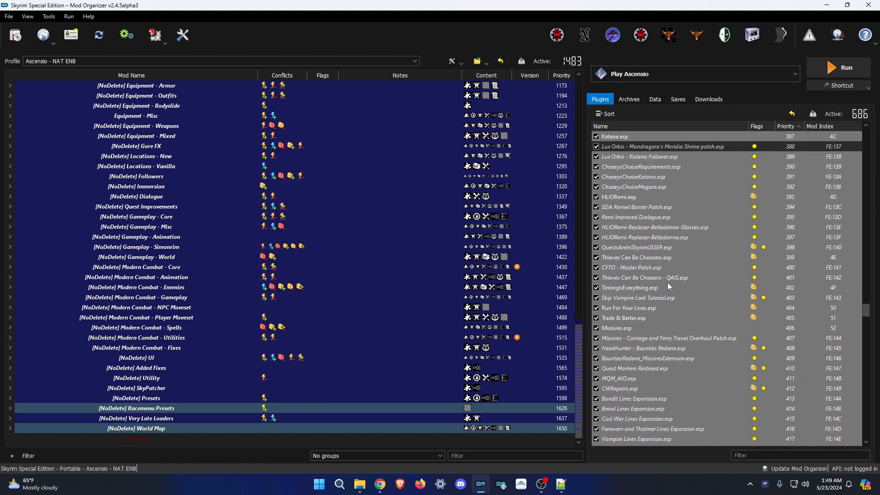
scroll(684, 300, down, 2)
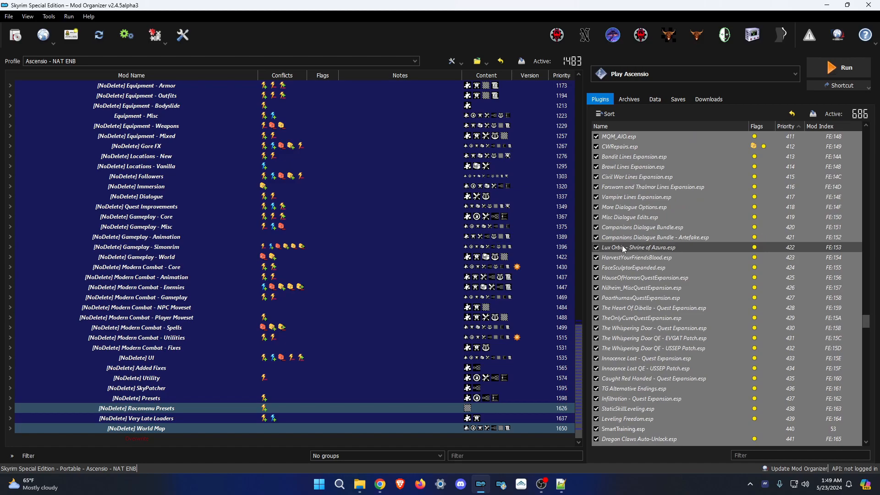
scroll(670, 244, down, 20)
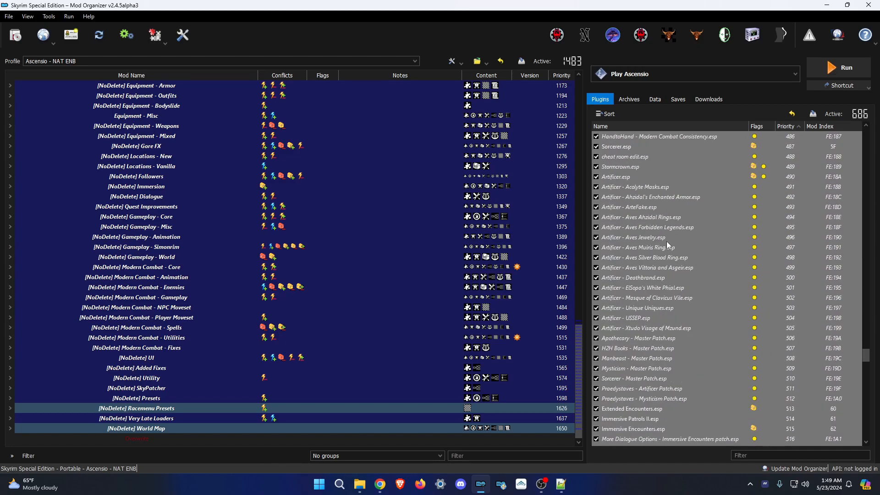
scroll(666, 241, down, 7)
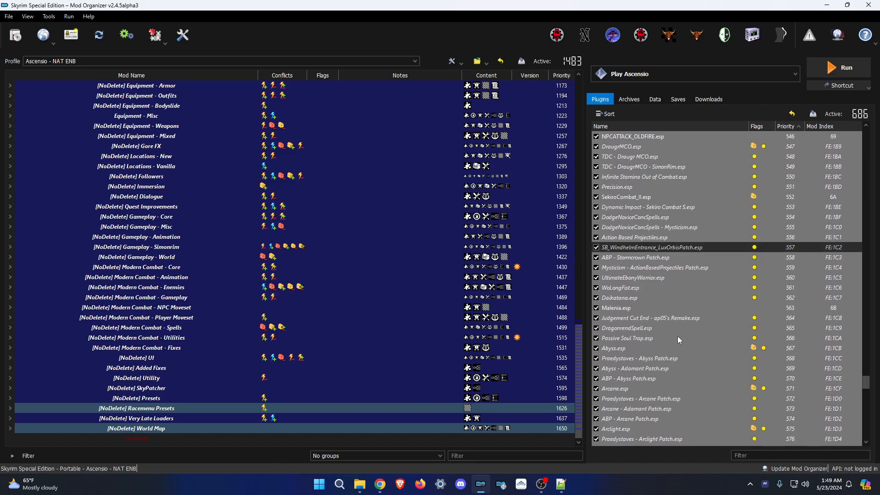
scroll(667, 233, down, 4)
scroll(663, 234, up, 4)
scroll(660, 275, down, 20)
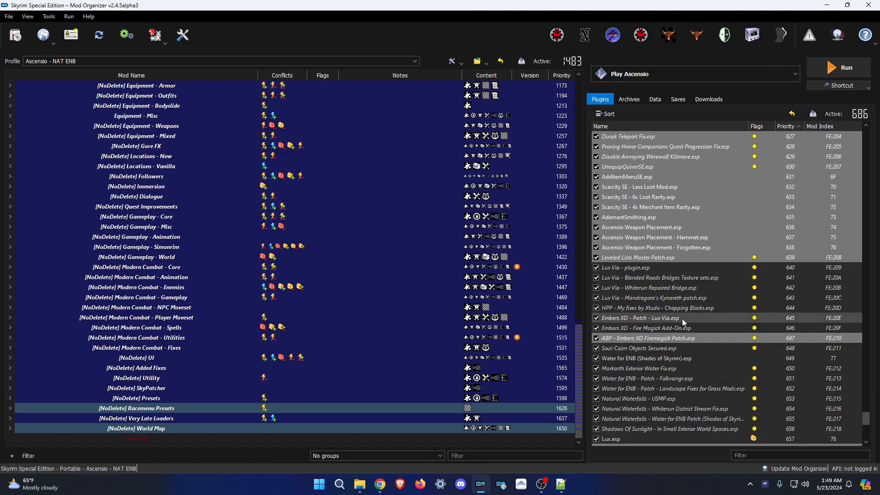
scroll(667, 284, down, 5)
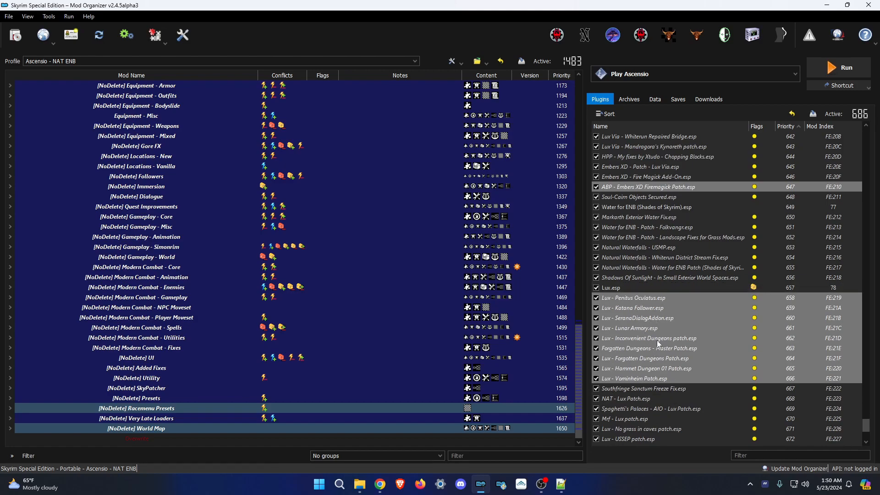
scroll(658, 331, up, 2)
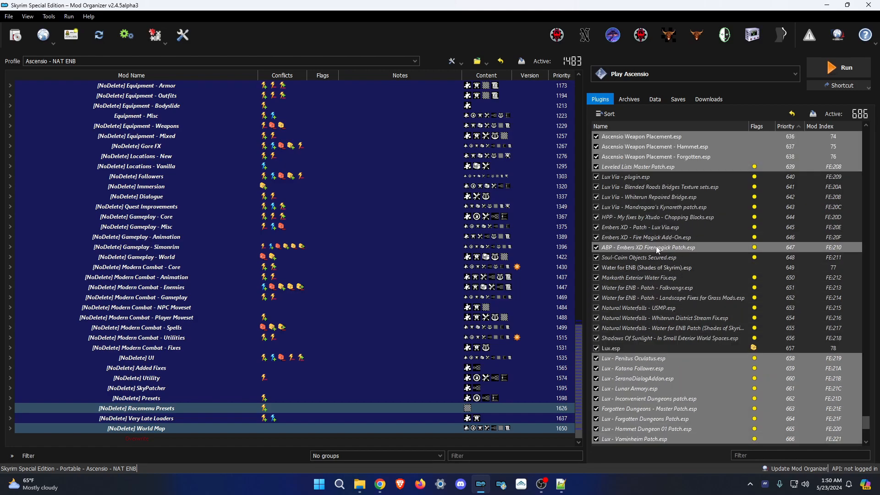
mouse_move(648, 249)
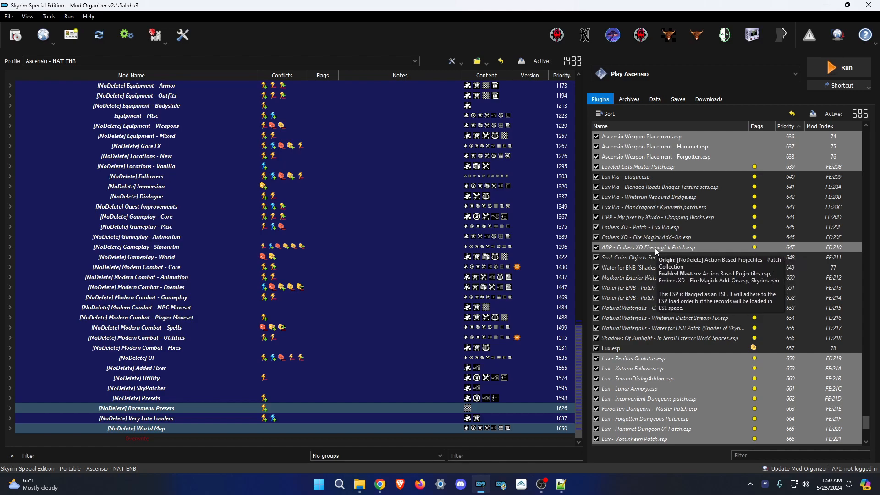
scroll(664, 311, up, 2)
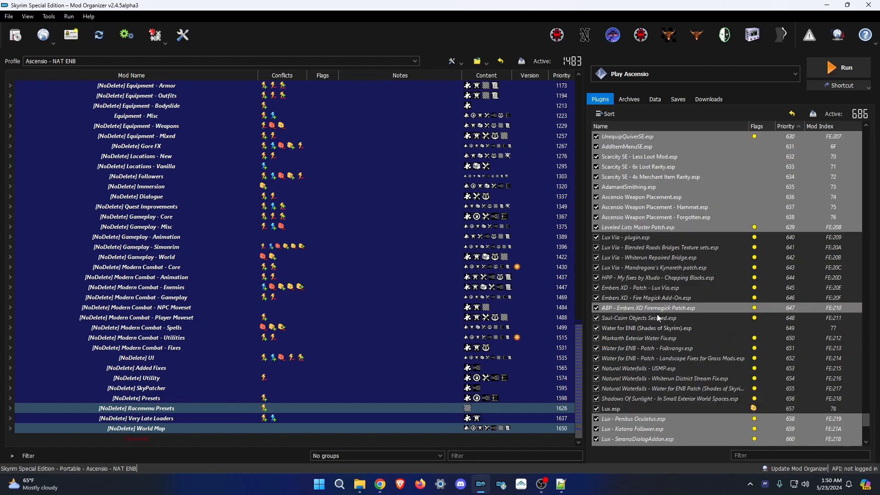
scroll(706, 330, up, 2)
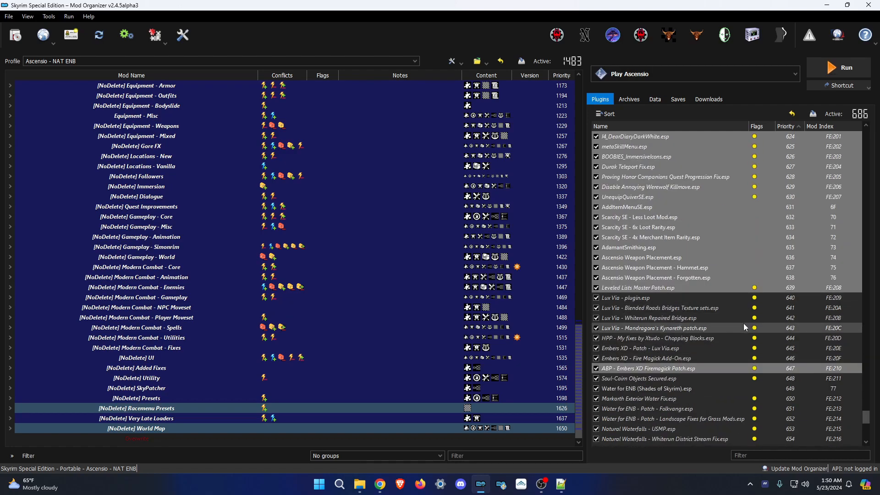
scroll(689, 227, down, 9)
scroll(688, 348, down, 2)
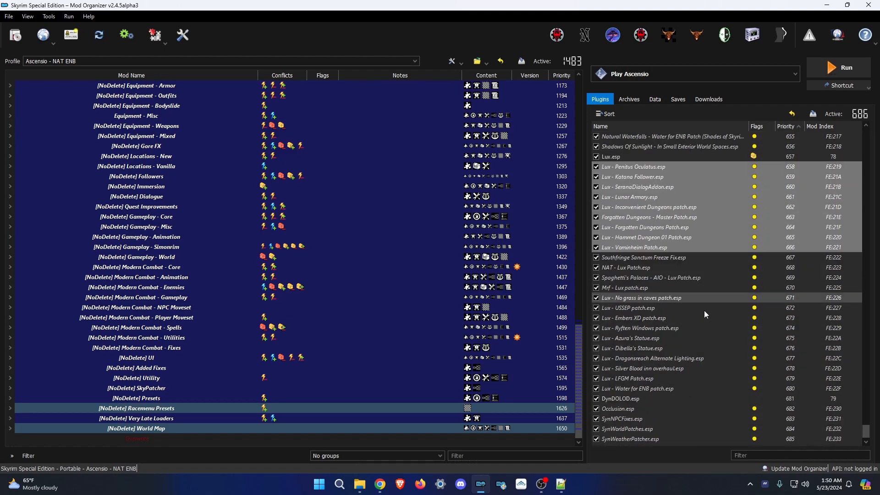
click(622, 438)
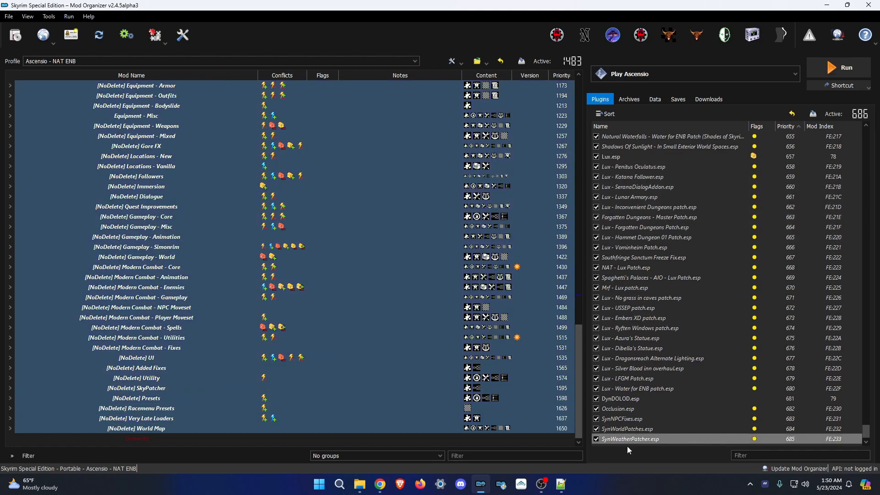
click(550, 440)
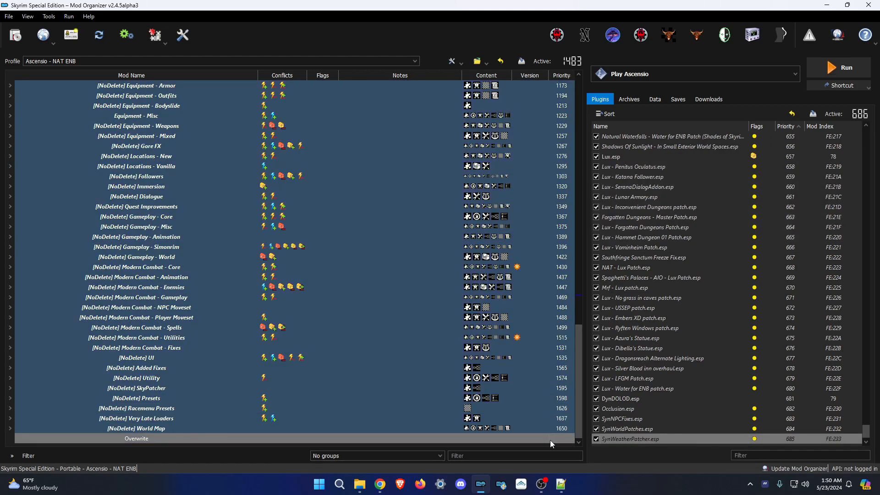
click(623, 444)
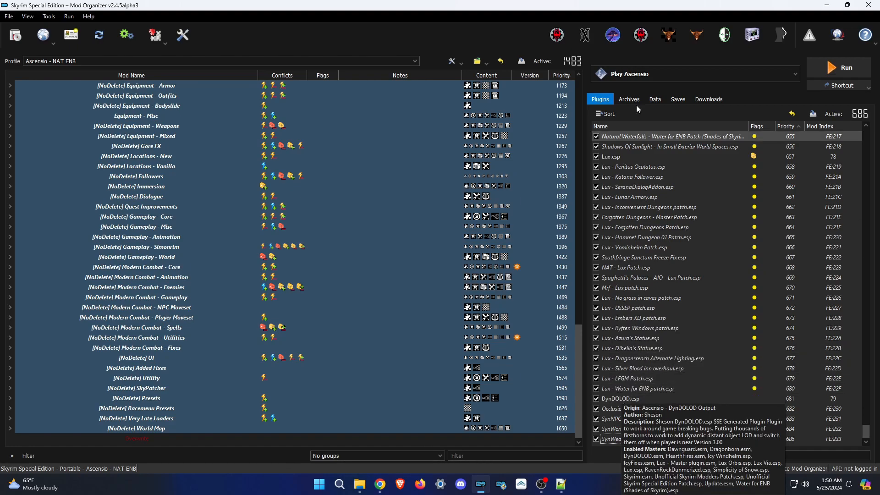
scroll(656, 269, up, 3)
scroll(676, 220, down, 3)
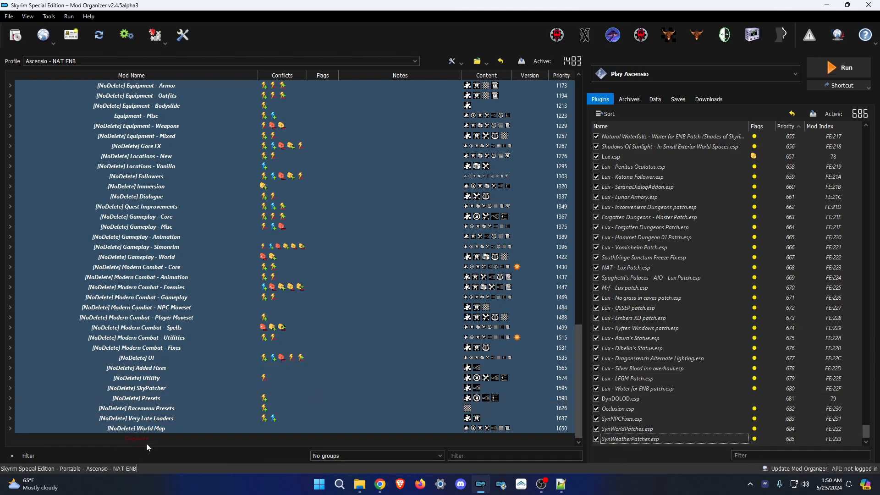
drag(146, 441, 143, 118)
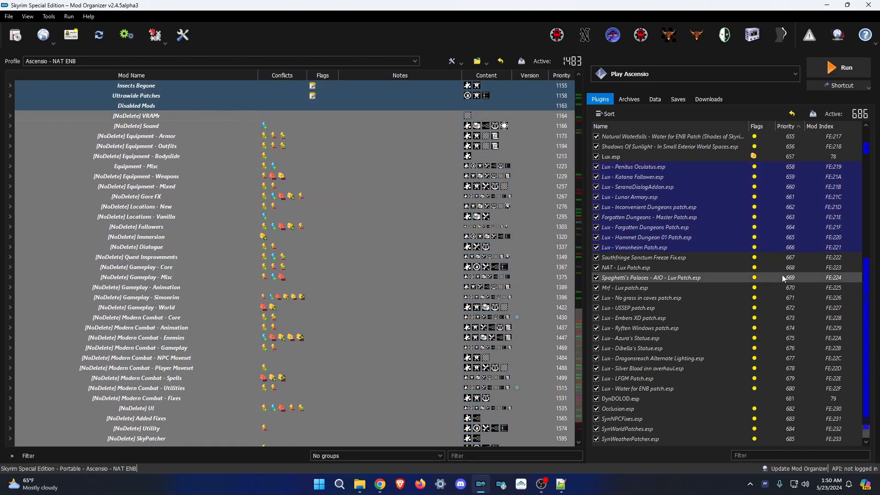
scroll(790, 298, up, 12)
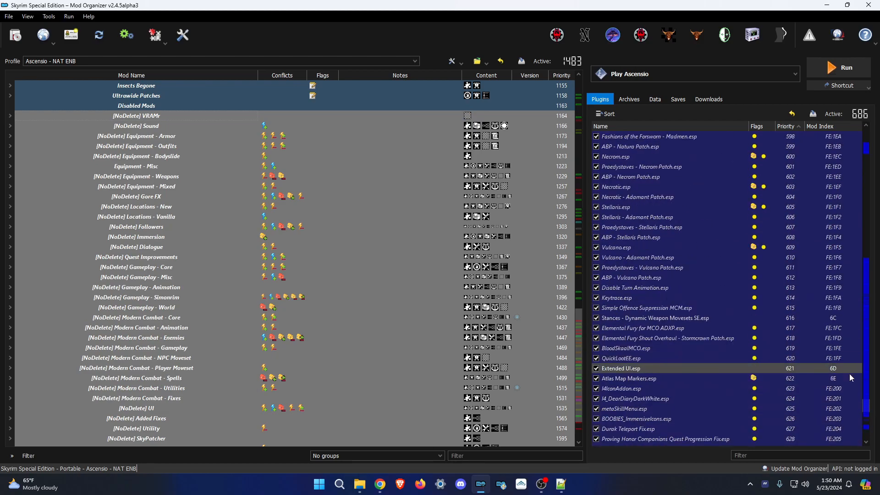
drag(870, 412, 868, 152)
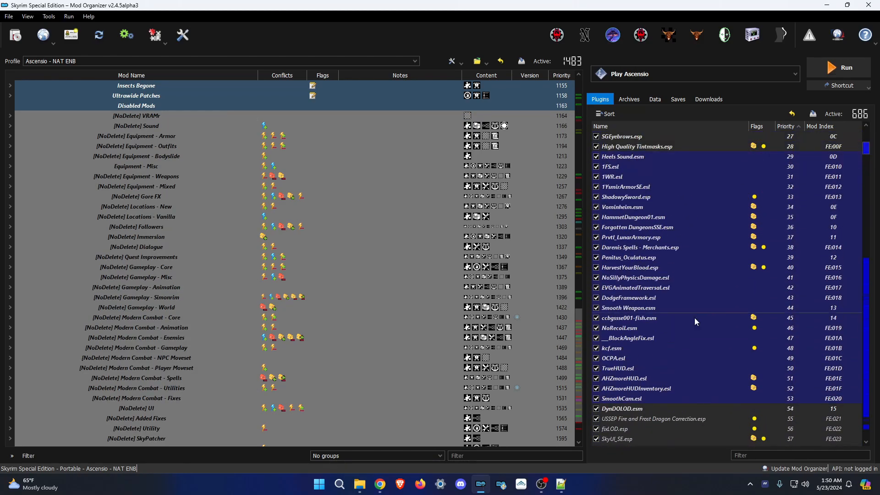
scroll(647, 186, up, 1)
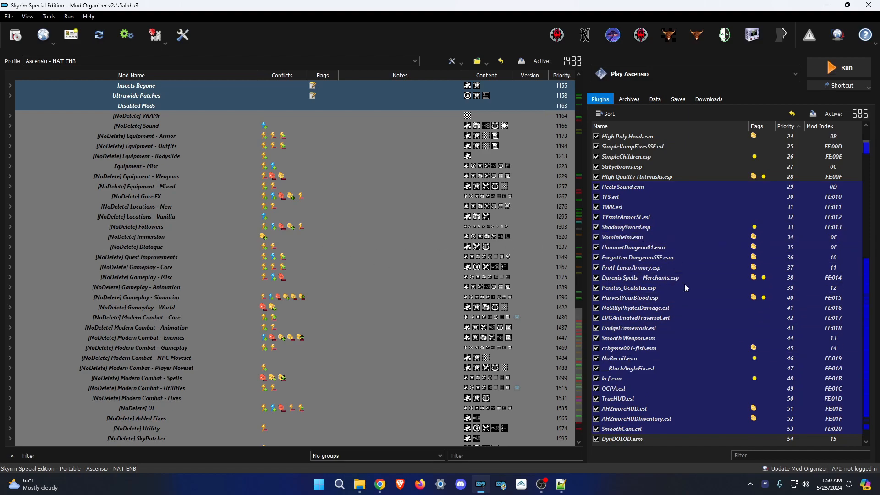
scroll(761, 311, down, 20)
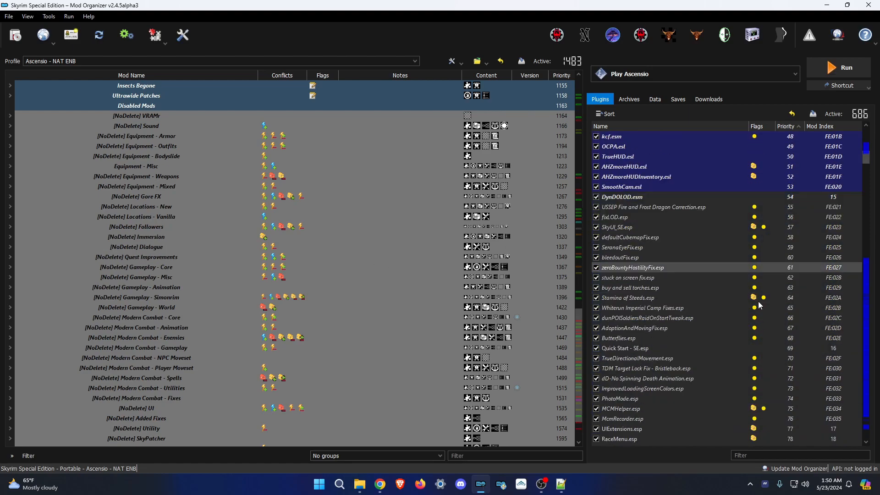
scroll(796, 303, down, 20)
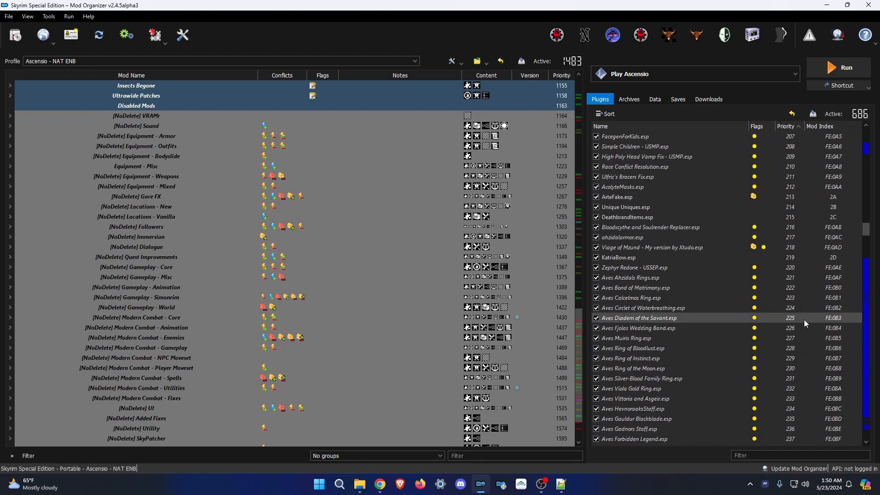
scroll(802, 316, down, 20)
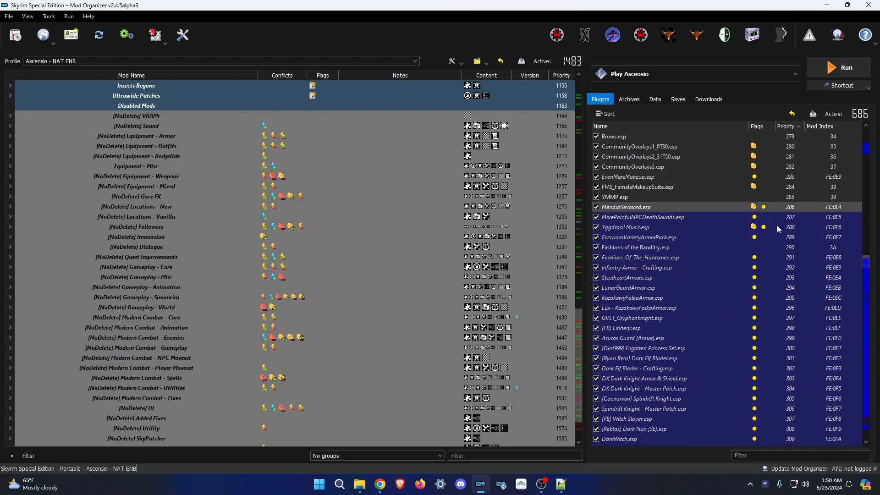
scroll(754, 285, down, 5)
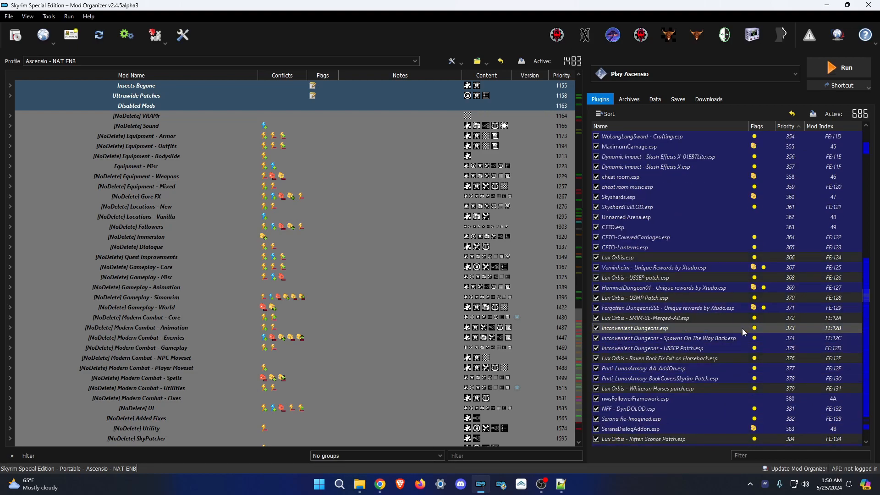
Move Lux Orbis.esp and its USMP, SMIM and Raven Rock Fix patches under the Vominheim plugin.
drag(631, 258, 645, 270)
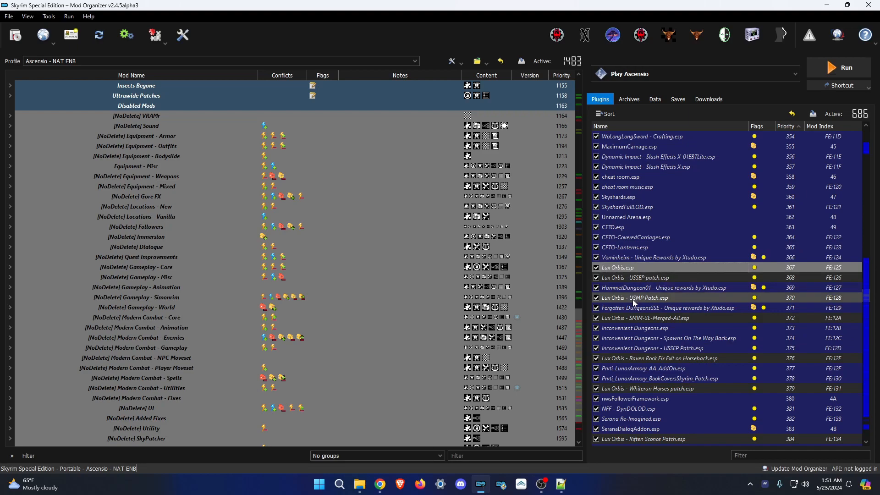
drag(627, 299, 647, 284)
drag(633, 317, 667, 292)
drag(646, 359, 667, 231)
Add the Riften Sconce, Shrine of Azura and SB_WindhelmEntrance Lux Orbis patches to the group.
scroll(706, 332, down, 3)
drag(657, 387, 680, 241)
scroll(674, 325, down, 14)
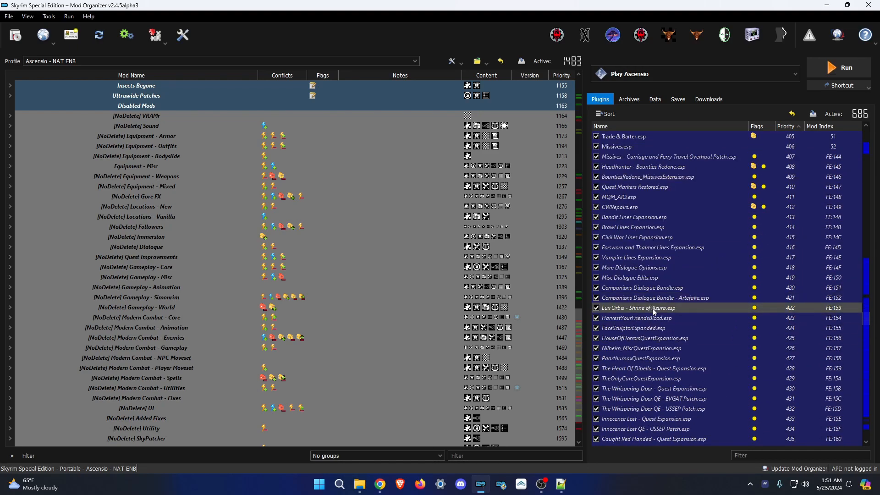
drag(655, 312, 723, 207)
scroll(709, 210, up, 2)
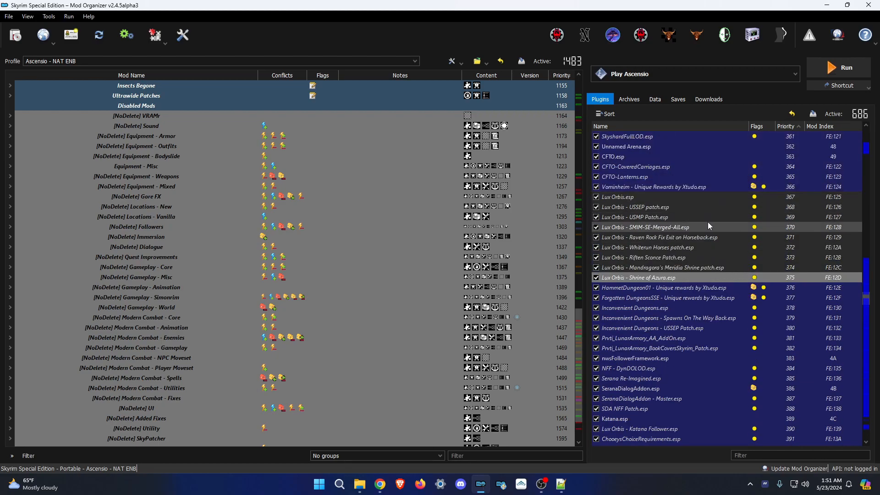
scroll(712, 226, down, 7)
scroll(715, 228, down, 20)
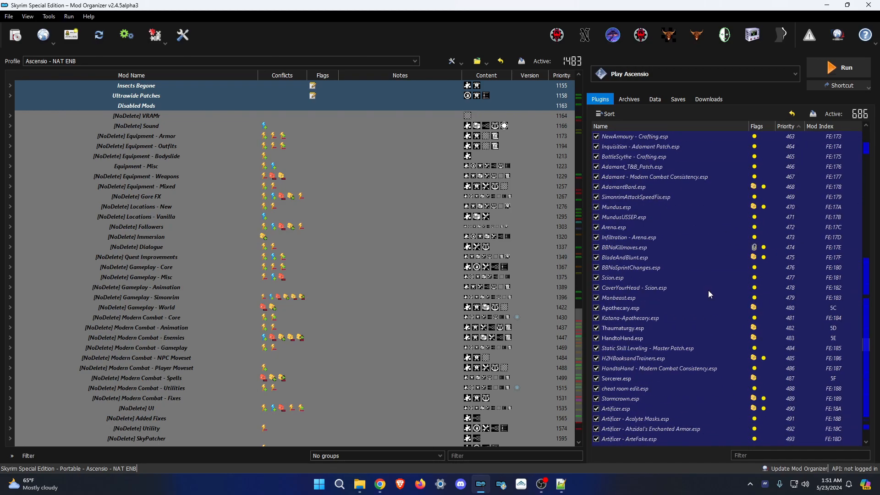
scroll(709, 291, down, 18)
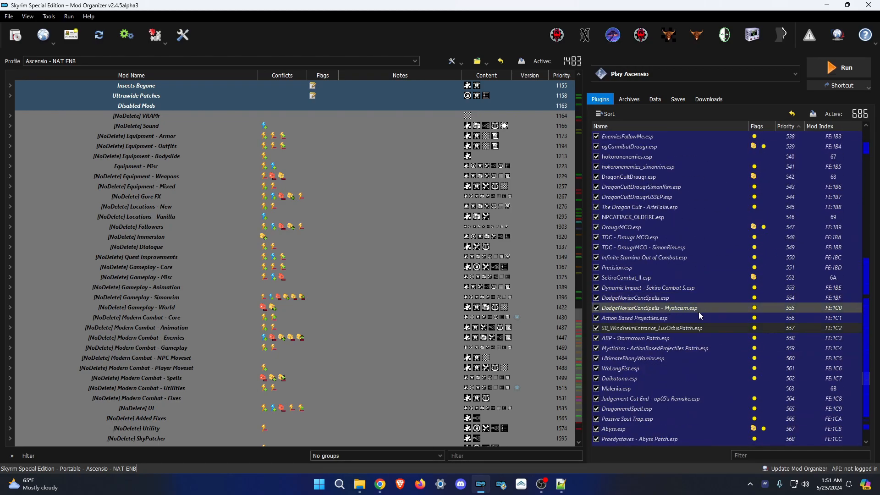
drag(649, 329, 726, 281)
Review the rest of the plugin order, then switch to the Load Order Library list.
scroll(706, 292, down, 20)
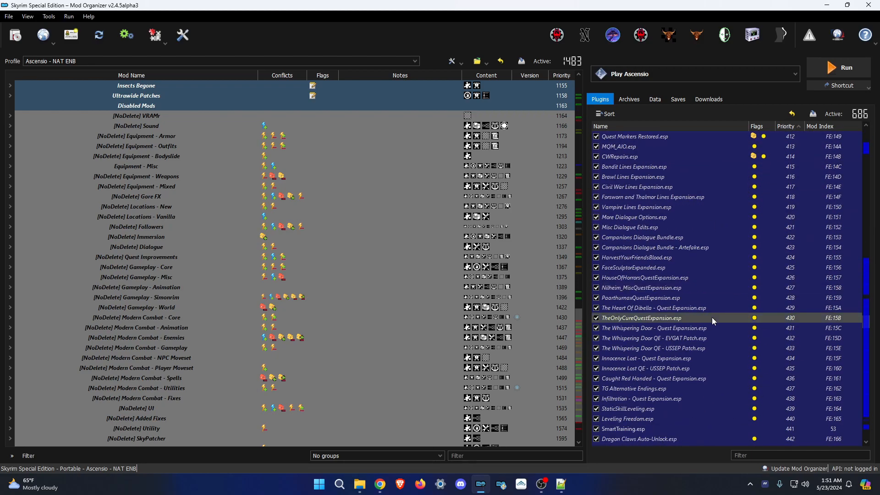
scroll(718, 343, down, 20)
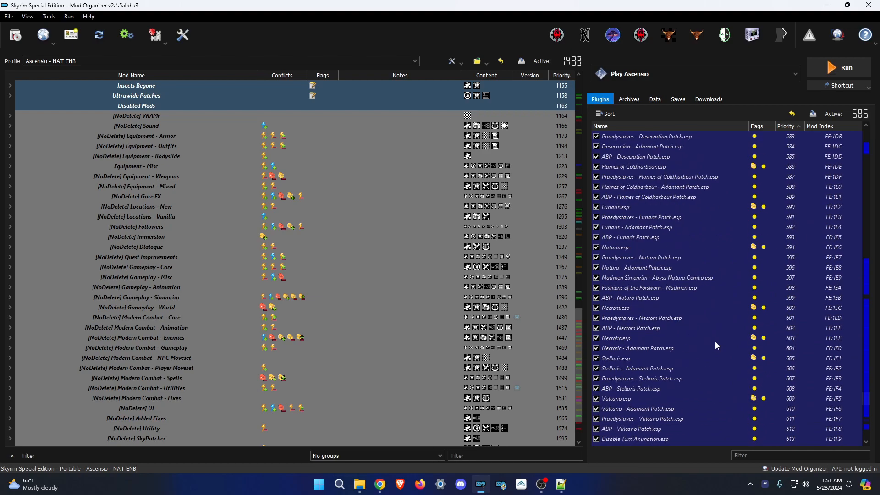
scroll(703, 270, down, 5)
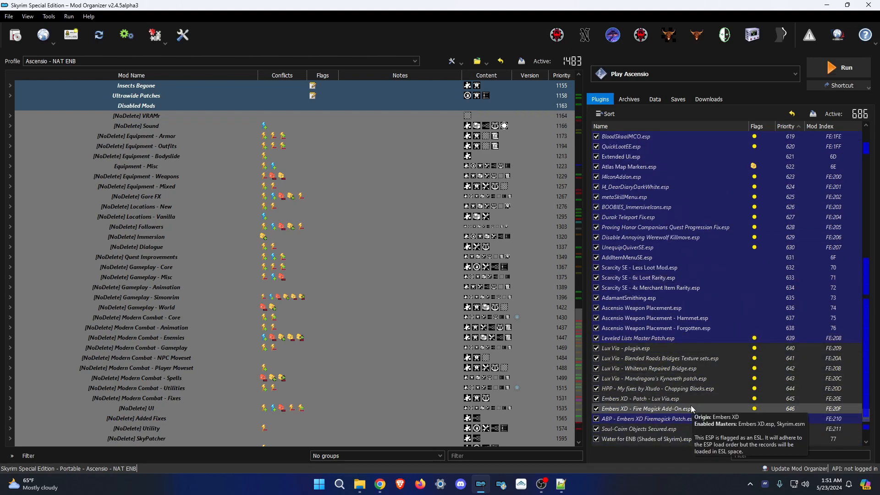
scroll(691, 405, down, 5)
scroll(684, 376, down, 3)
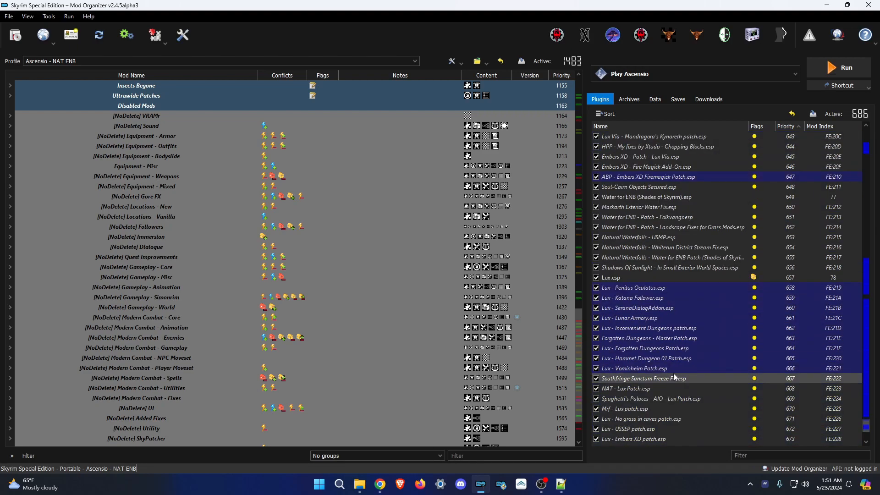
scroll(662, 207, up, 3)
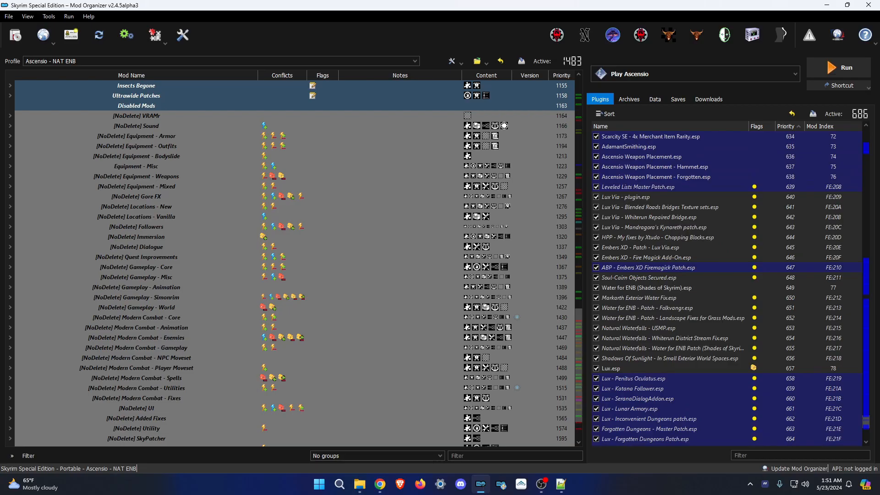
key(alt+Tab)
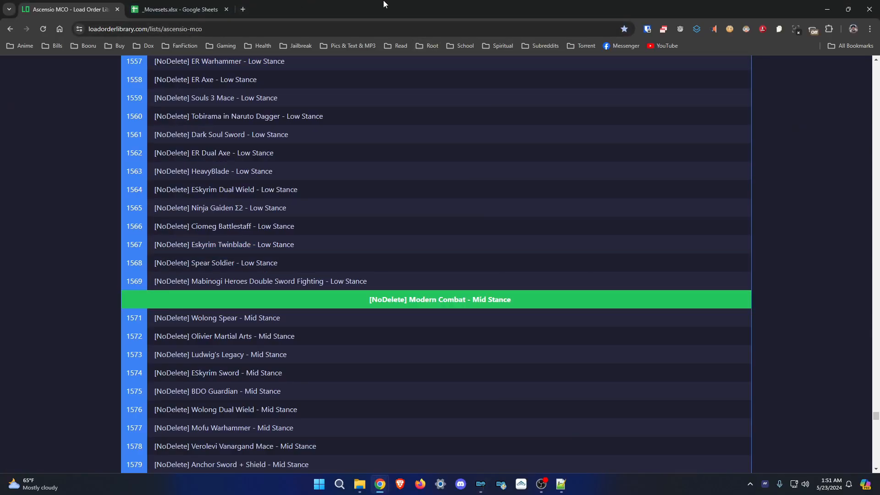
Return from the Load Order Library page to the Mod Organizer 2 plugin list.
key(alt+Tab)
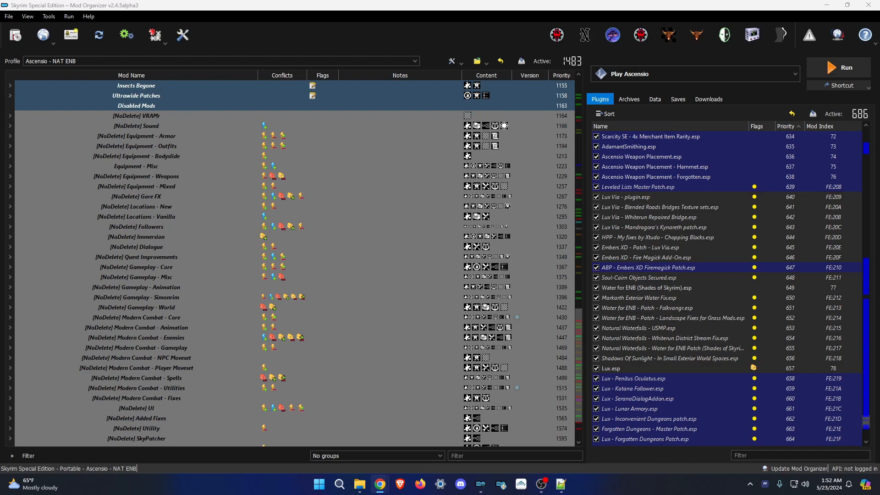
Scroll up to the Lux Orbis plugins and select Lux Orbis.esp with its USSEP patch.
scroll(717, 281, up, 14)
scroll(717, 282, up, 20)
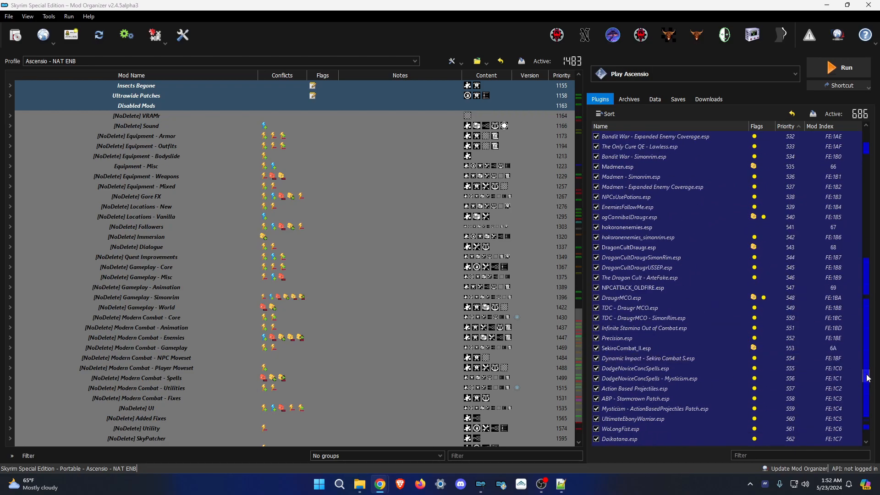
scroll(867, 378, up, 20)
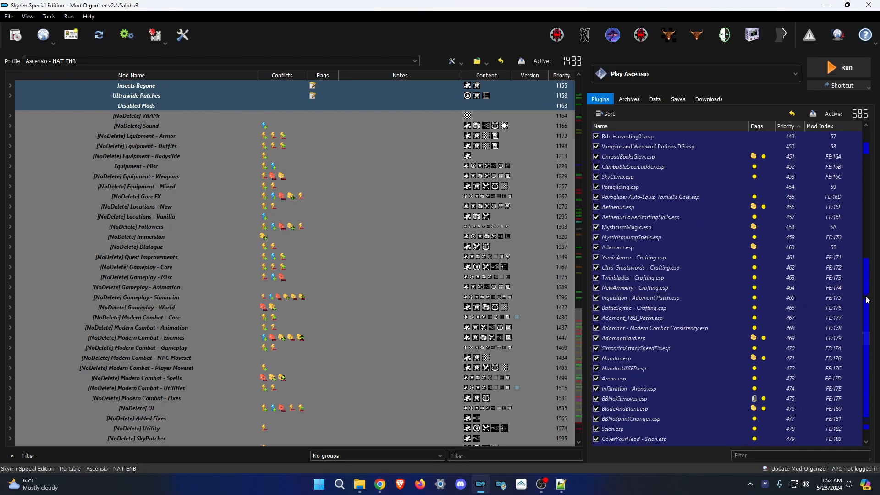
drag(868, 342, 867, 296)
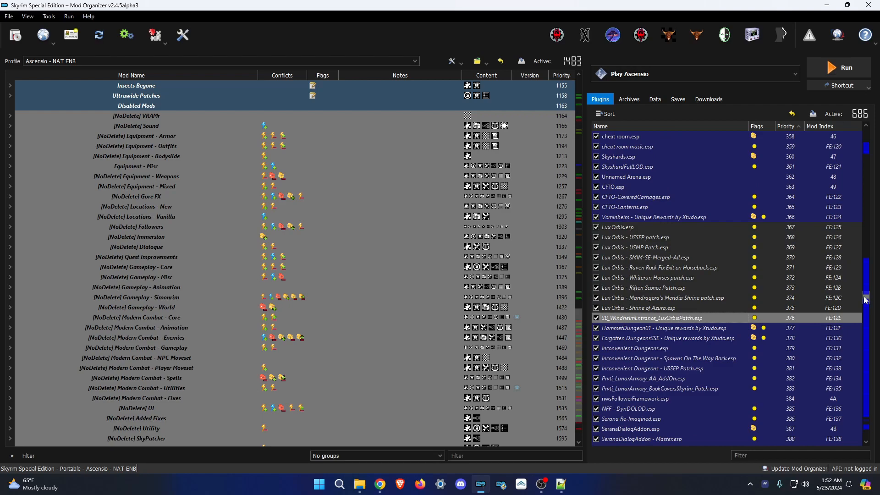
mouse_move(644, 225)
click(627, 230)
key(super)
key(super)
ctrl+click(637, 237)
Add the remaining Lux Orbis patches through SB_WindhelmEntrance and drag them below Leveled Lists Master Patch.esp.
ctrl+click(646, 248)
ctrl+click(661, 259)
ctrl+click(671, 269)
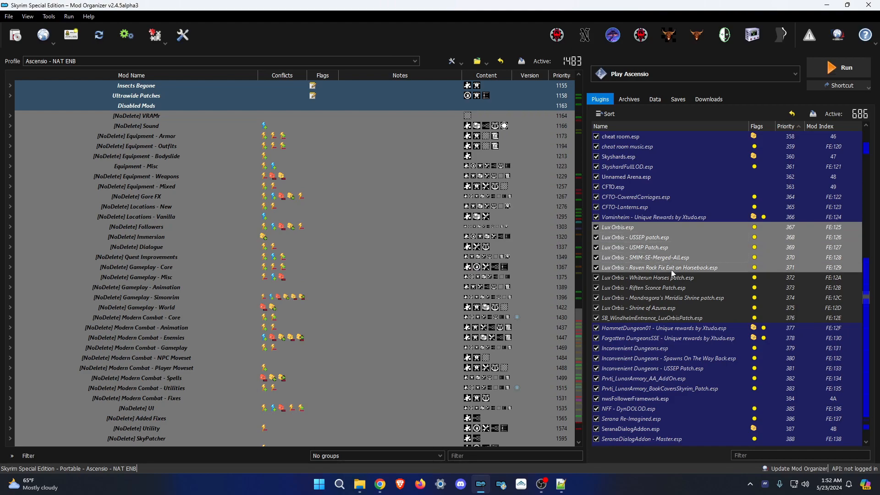
ctrl+click(663, 279)
ctrl+click(657, 289)
ctrl+click(632, 299)
ctrl+click(642, 308)
ctrl+click(651, 318)
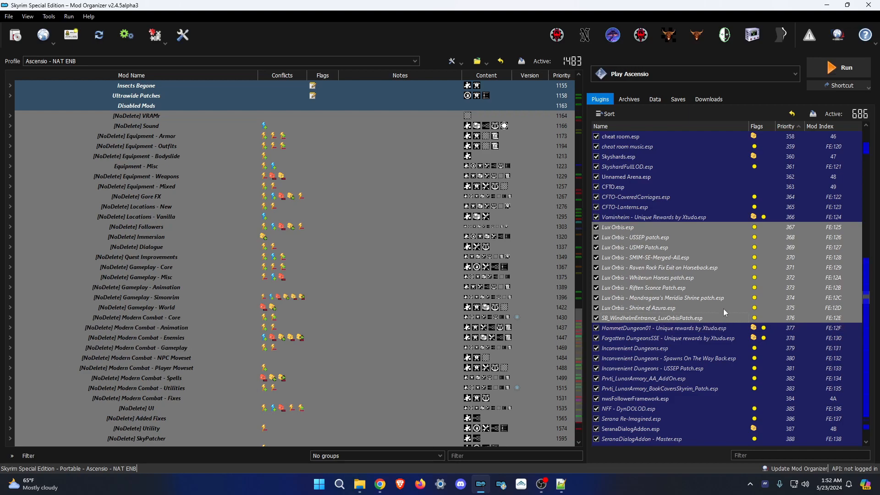
drag(633, 320, 703, 261)
Drag Lux Orbis.esp down to sit just after Katana.esp.
scroll(723, 275, up, 2)
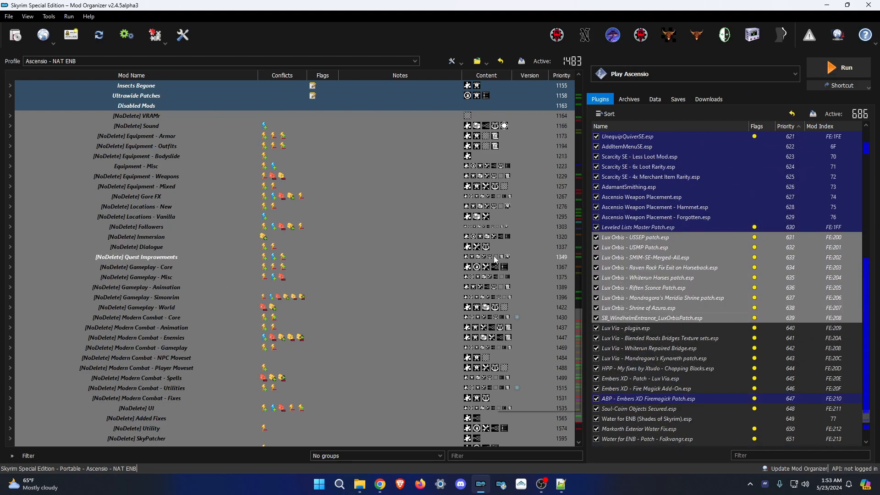
scroll(703, 284, up, 20)
scroll(729, 312, up, 20)
scroll(733, 321, up, 15)
scroll(735, 333, up, 20)
drag(872, 260, 871, 295)
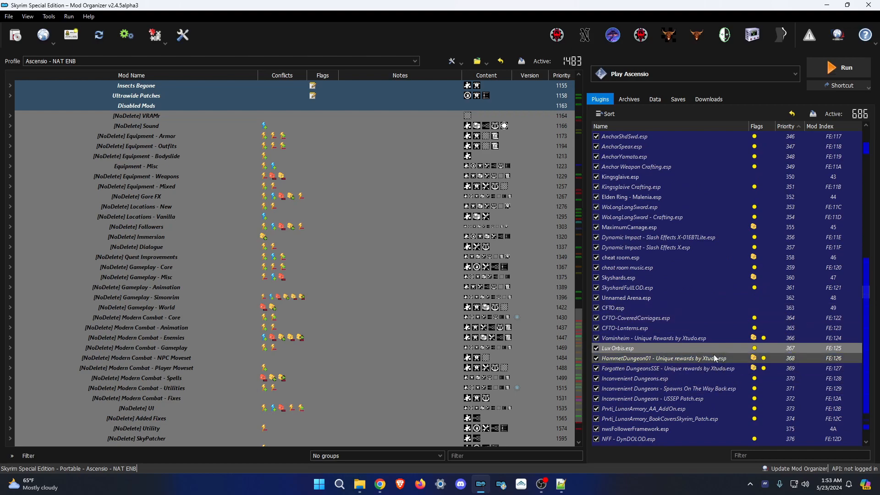
drag(629, 348, 713, 238)
scroll(770, 301, up, 20)
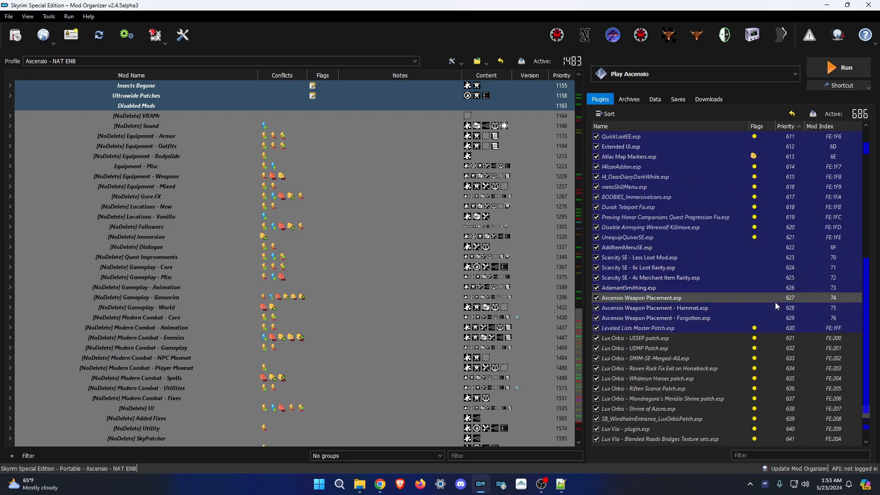
scroll(771, 300, up, 20)
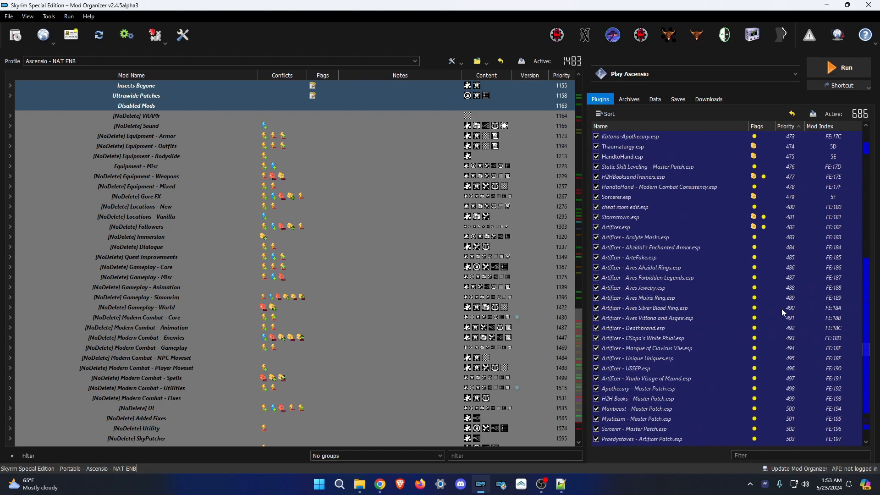
scroll(783, 313, up, 20)
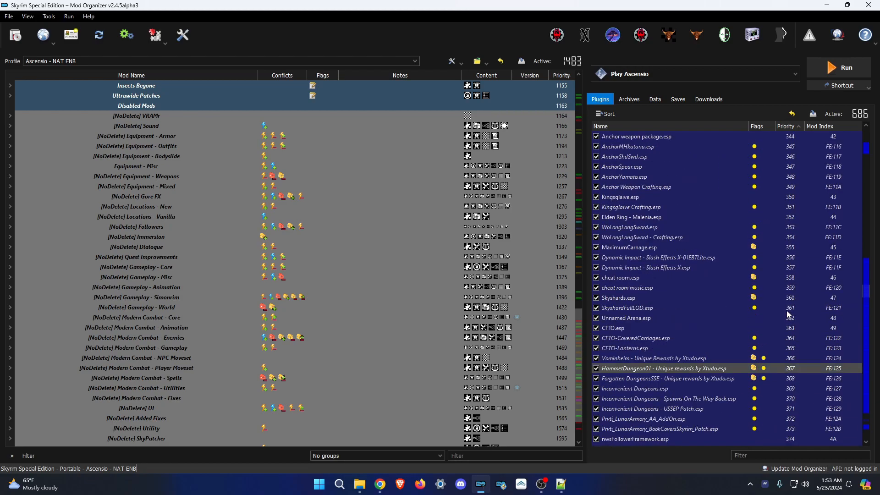
scroll(786, 311, up, 2)
scroll(677, 307, down, 8)
scroll(677, 307, up, 6)
scroll(676, 307, down, 20)
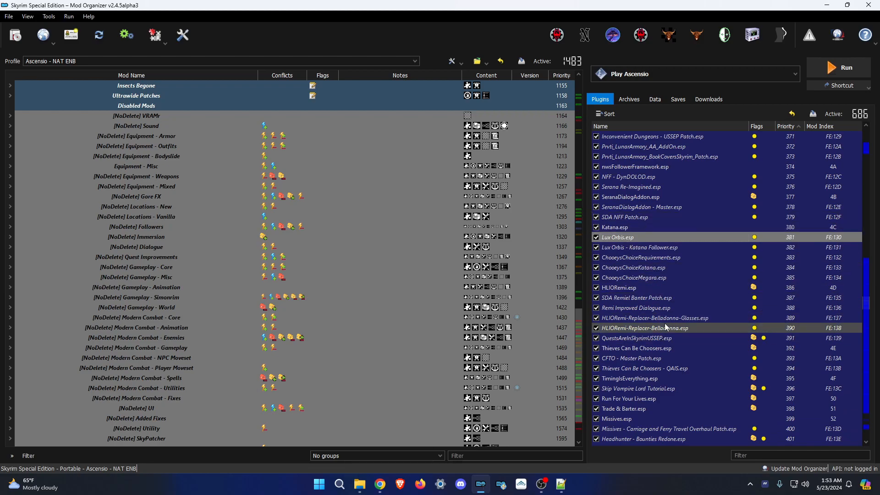
scroll(666, 327, down, 20)
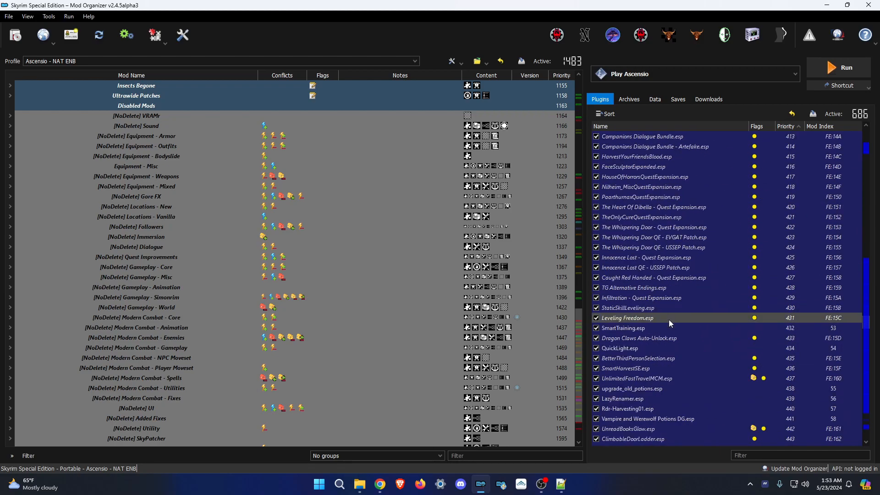
scroll(676, 322, down, 20)
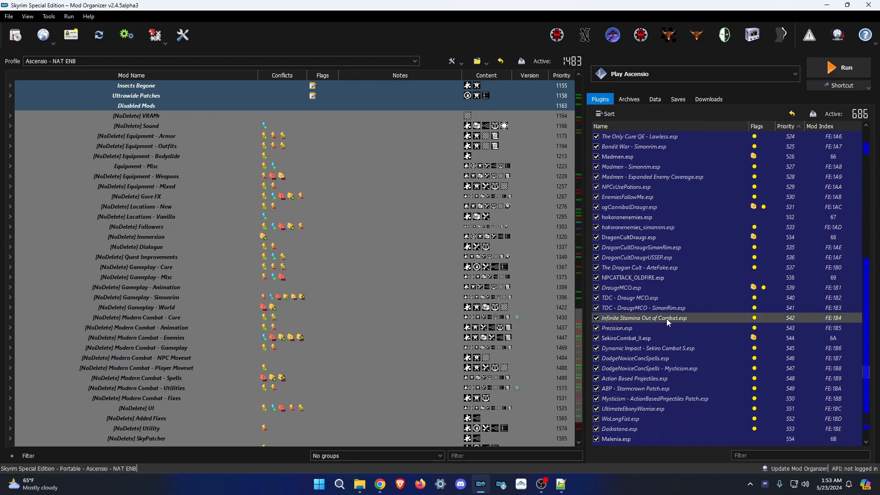
scroll(665, 317, down, 20)
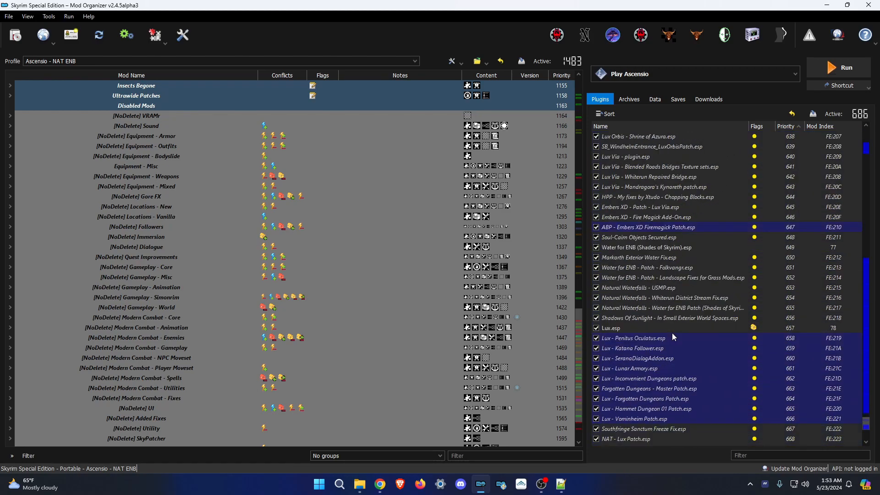
scroll(672, 338, down, 5)
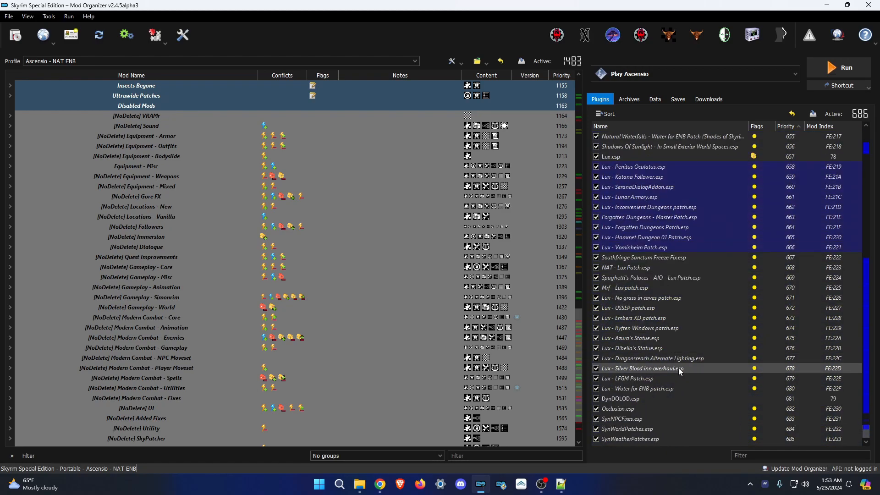
scroll(678, 370, up, 14)
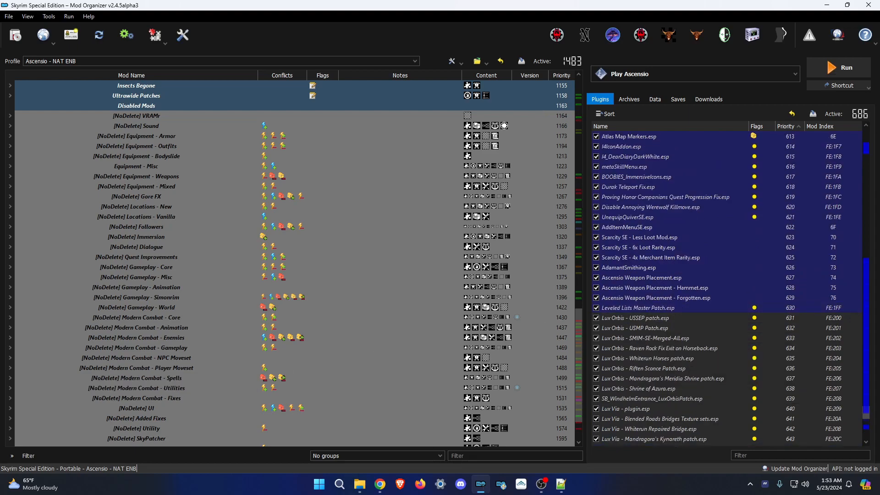
key(alt+Tab)
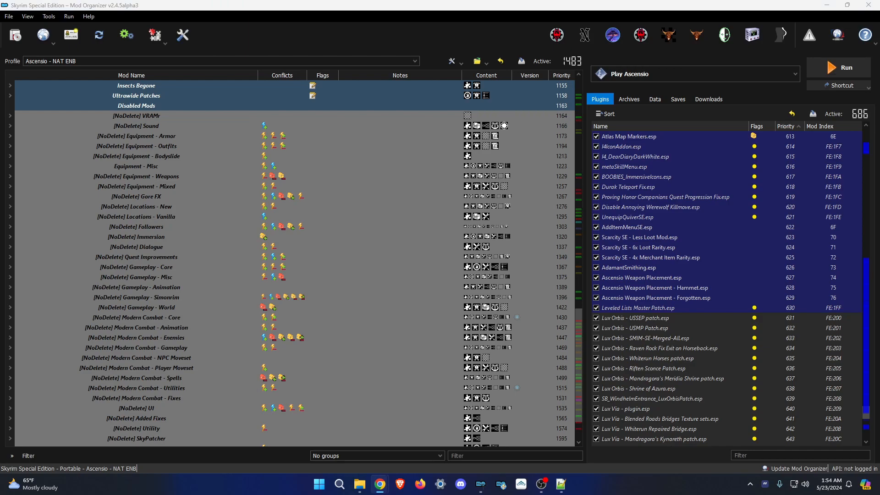
drag(0, 89, 345, 32)
click(559, 3)
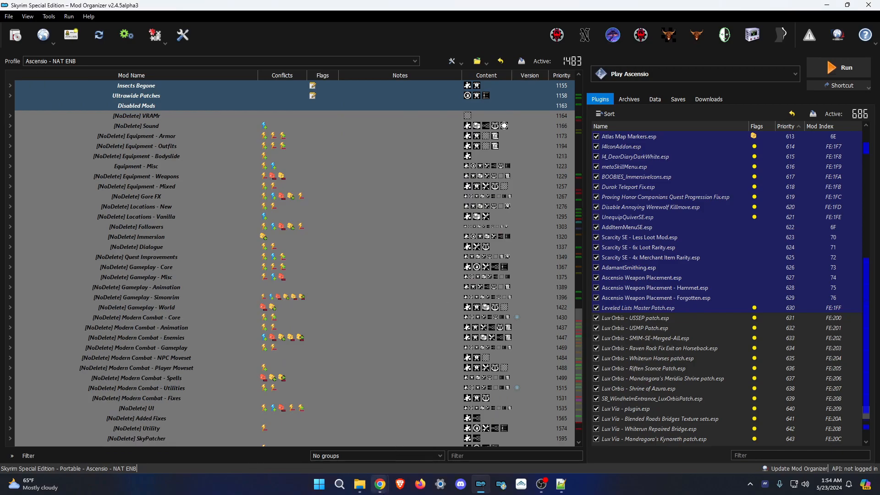
mouse_move(384, 491)
click(424, 437)
drag(365, 33, 0, 42)
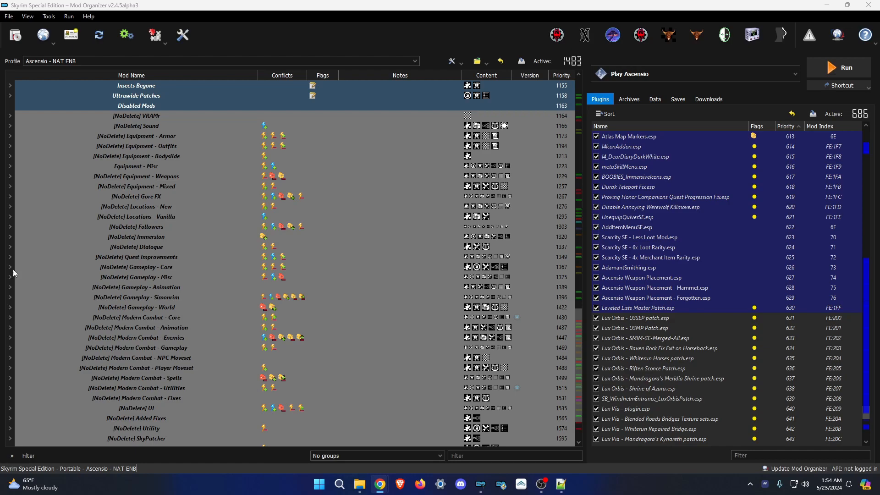
Drag Leveled Lists Master Patch.esp down to 638, after Lux Orbis - Shrine of Azura.esp.
shift+click(639, 310)
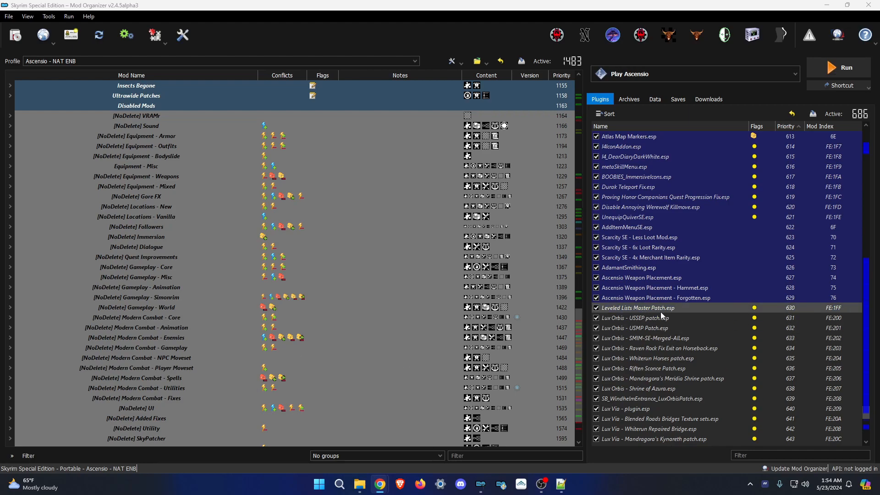
scroll(534, 395, down, 2)
click(522, 439)
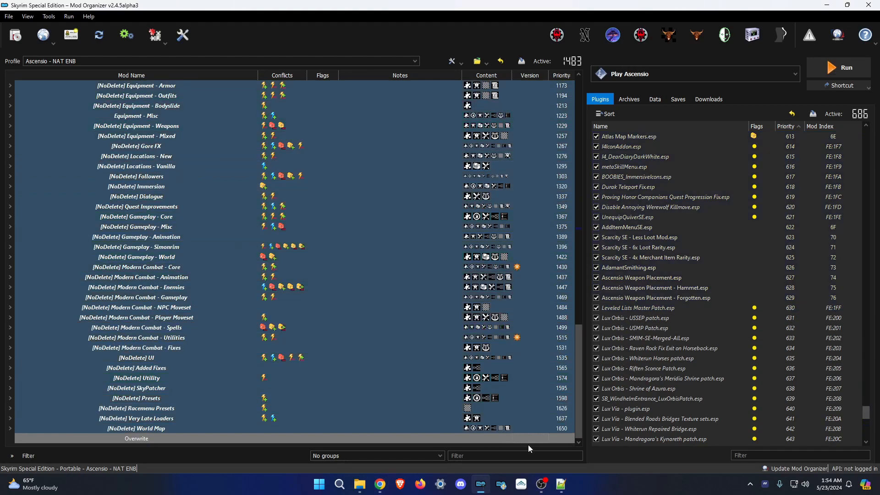
click(535, 444)
click(665, 349)
drag(634, 306, 705, 391)
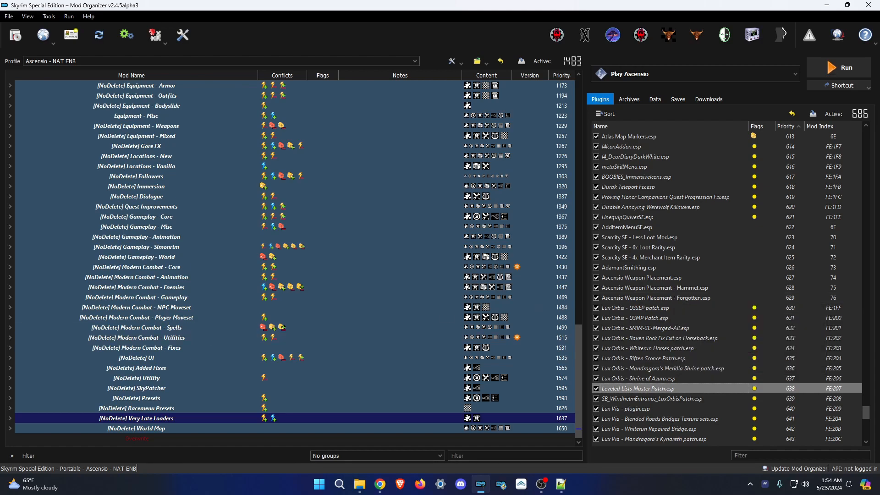
Compare Ascensio Weapon Placement.esp and AdamantSmithing.esp against the browser reference list.
key(alt+Tab)
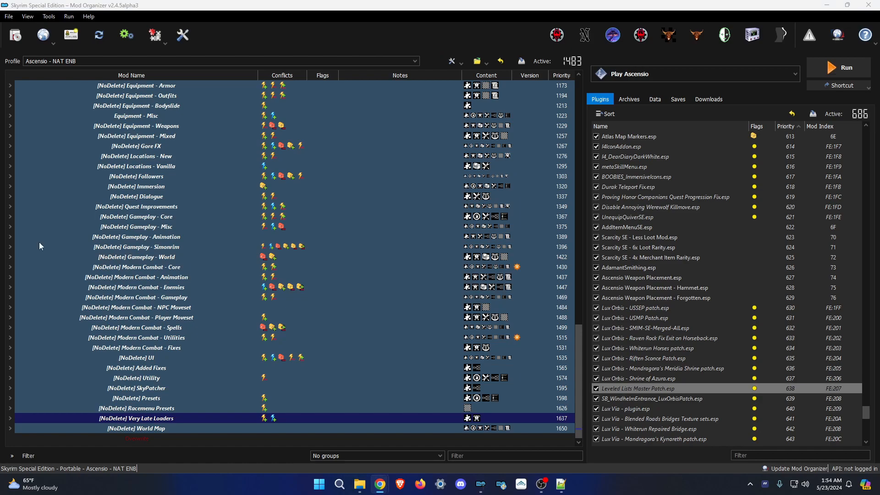
click(697, 290)
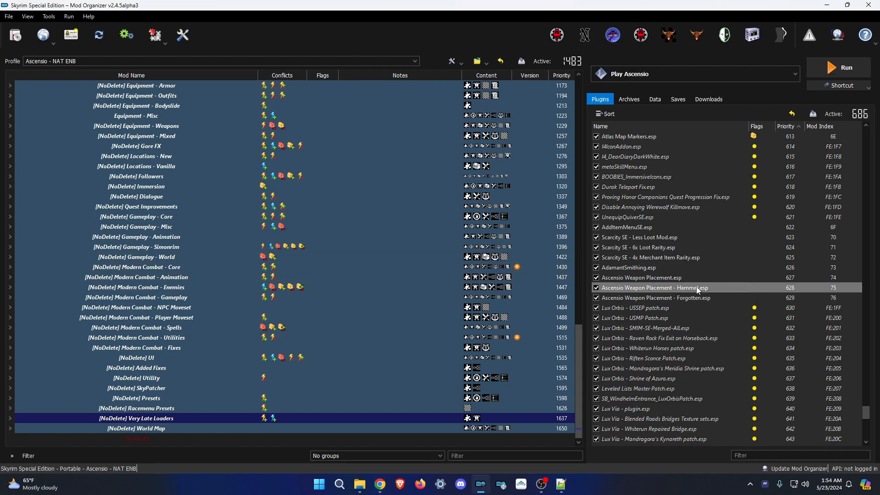
click(703, 280)
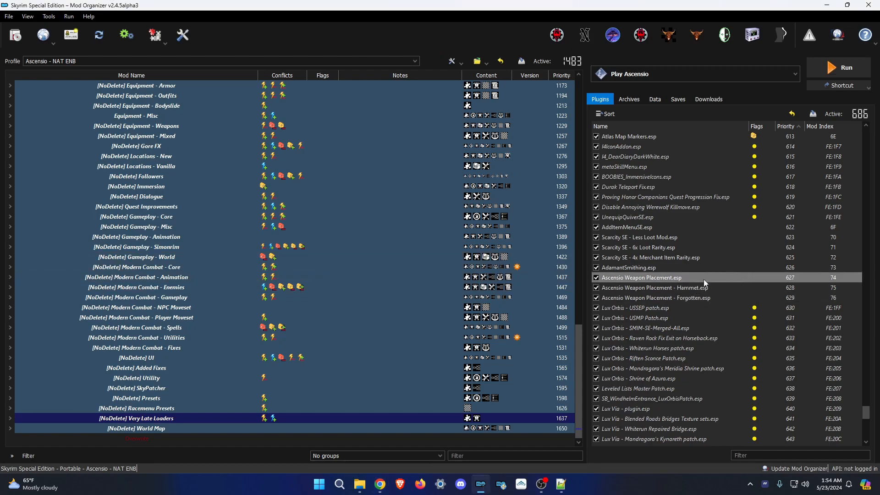
click(675, 269)
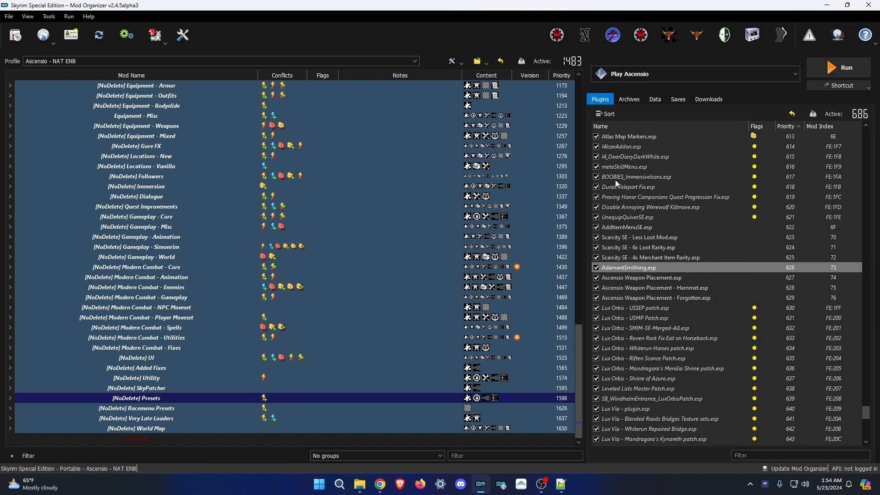
key(alt+Tab)
scroll(290, 238, up, 2)
key(alt+Tab)
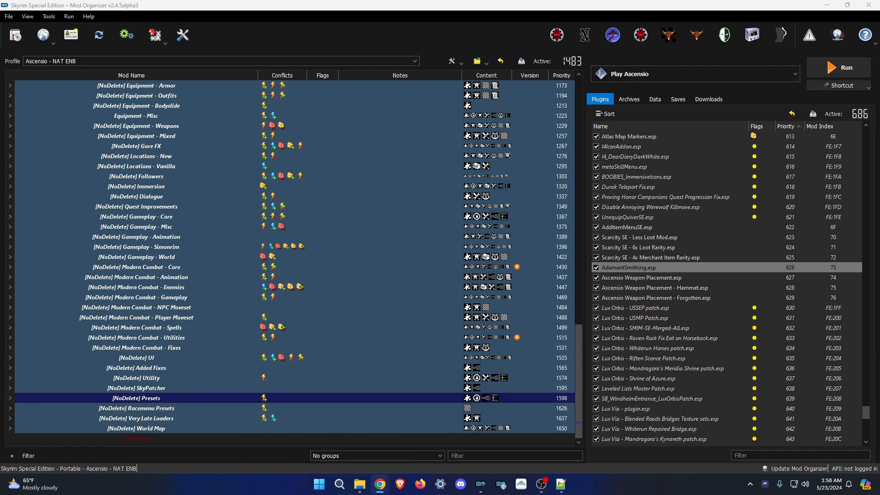
Resume checking plugins from UnequipQuiverSE.esp up through BloodSkaalMCO.esp and Keytrace.esp.
click(642, 218)
click(642, 207)
click(638, 177)
scroll(637, 184, up, 2)
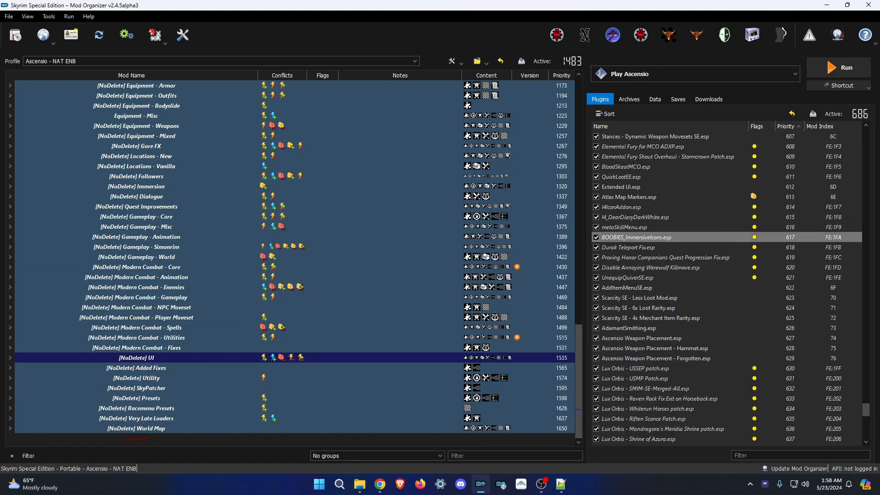
click(635, 168)
scroll(635, 171, up, 5)
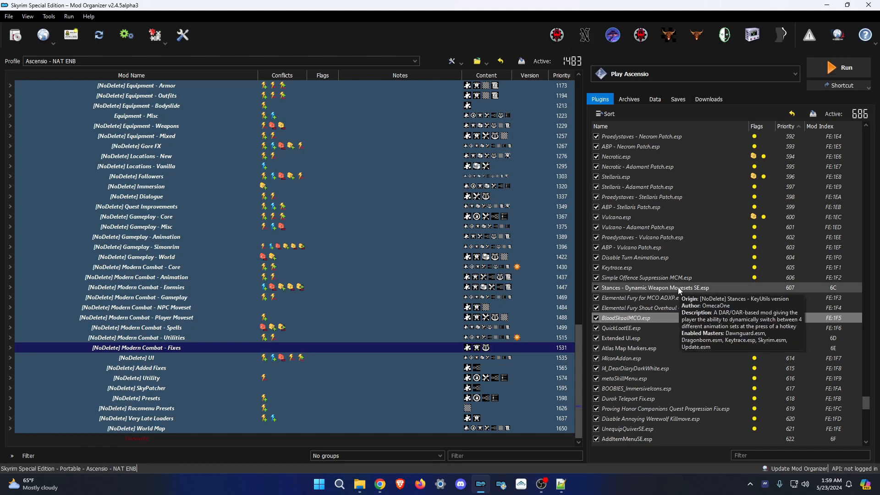
click(642, 267)
scroll(656, 280, up, 5)
scroll(662, 303, down, 3)
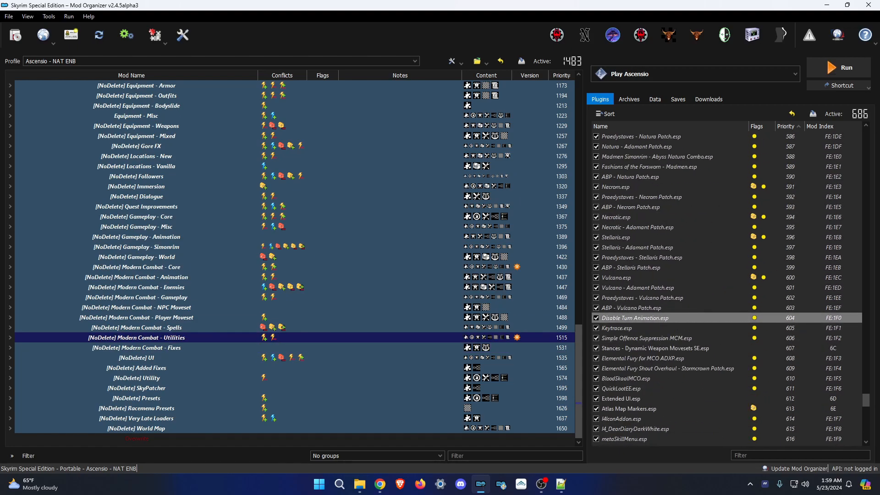
Verify ABP - Vulcano Patch.esp against Vulcano.esp and move ABP - Stellaris Patch.esp after Stellaris.esp.
click(644, 291)
click(643, 299)
click(636, 278)
click(631, 299)
click(632, 279)
drag(641, 269, 640, 251)
Check the Necrotic and Natura Adamant and ABP patches against the Chrome reference list.
click(627, 227)
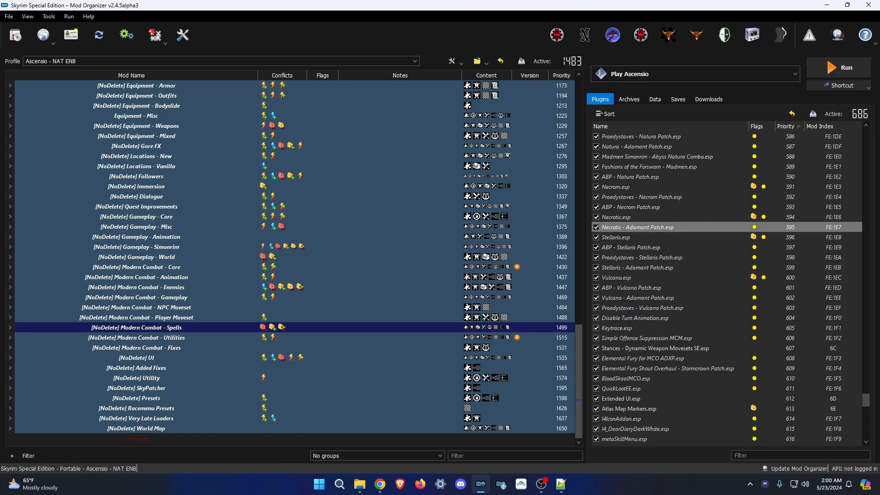
drag(625, 198, 623, 208)
scroll(623, 209, up, 2)
click(624, 237)
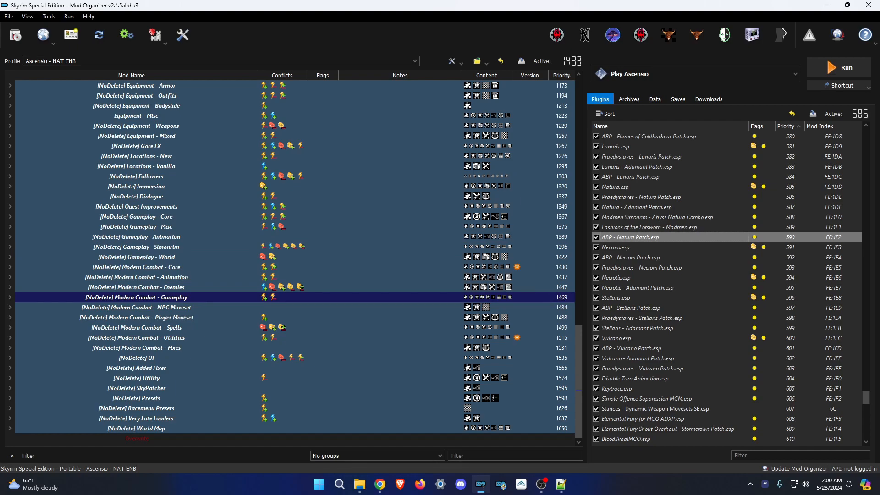
click(670, 228)
click(663, 207)
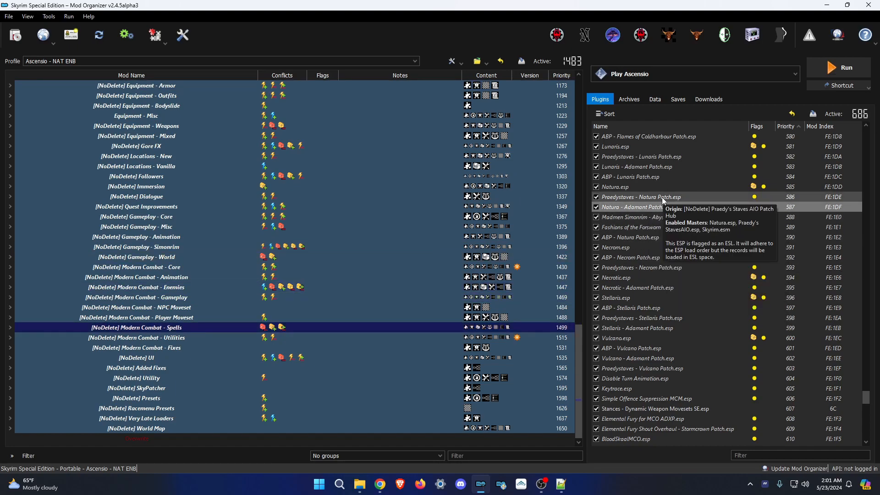
key(alt+Tab)
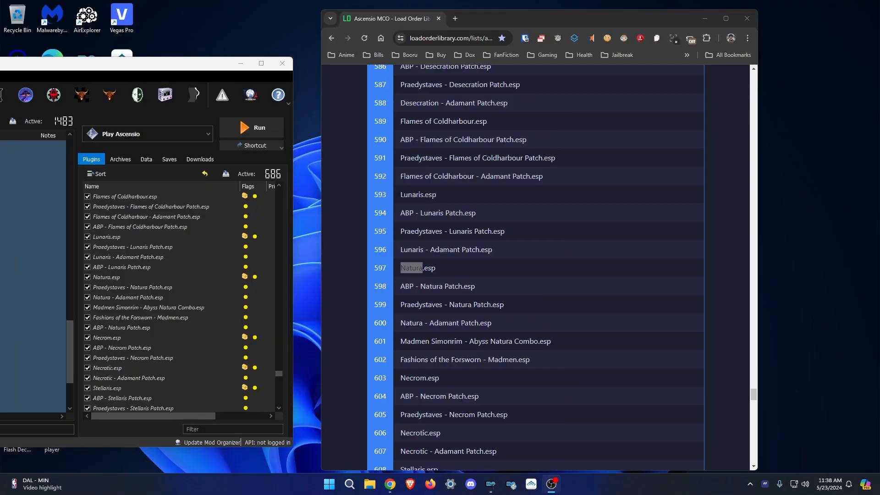
Look up MeridiaRevoiced.esp in the Load Order Library reference list.
scroll(159, 263, up, 15)
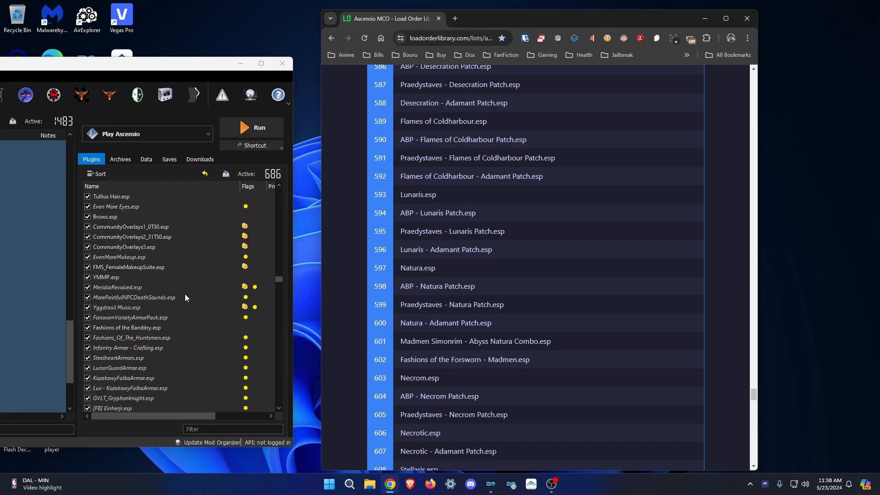
click(136, 318)
scroll(137, 318, down, 2)
key(ctrl+f)
text(meridia)
key(Return)
key(Escape)
Check DX Dark Knight Armor, NewArmoury, Inquisition, Anchor Weapon Crafting, Vominheim and NFF - DynDOLOD positions.
scroll(494, 208, down, 3)
scroll(151, 257, down, 1)
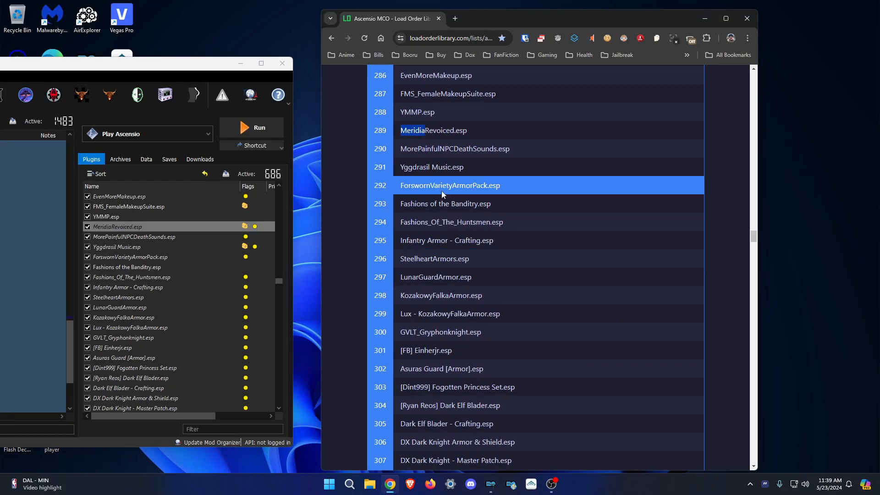
click(135, 398)
scroll(151, 321, down, 6)
scroll(469, 229, down, 6)
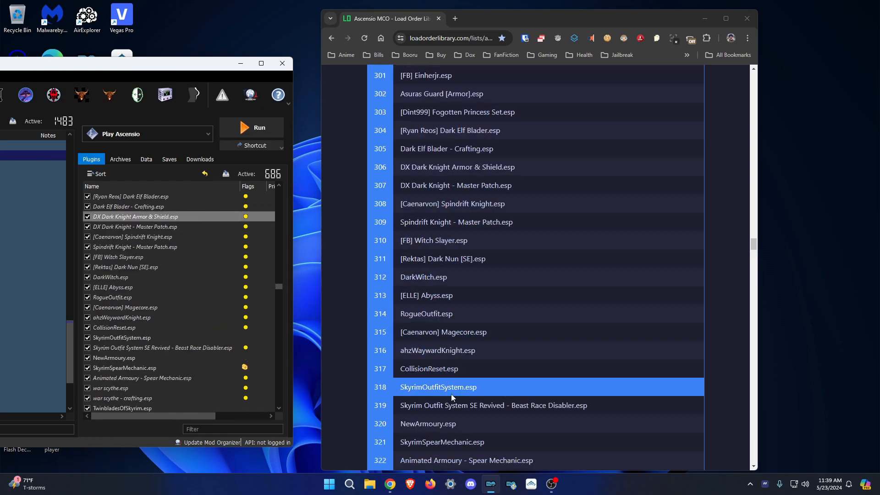
click(133, 358)
scroll(151, 321, down, 5)
scroll(458, 121, down, 7)
click(110, 388)
scroll(110, 388, down, 5)
scroll(444, 192, down, 6)
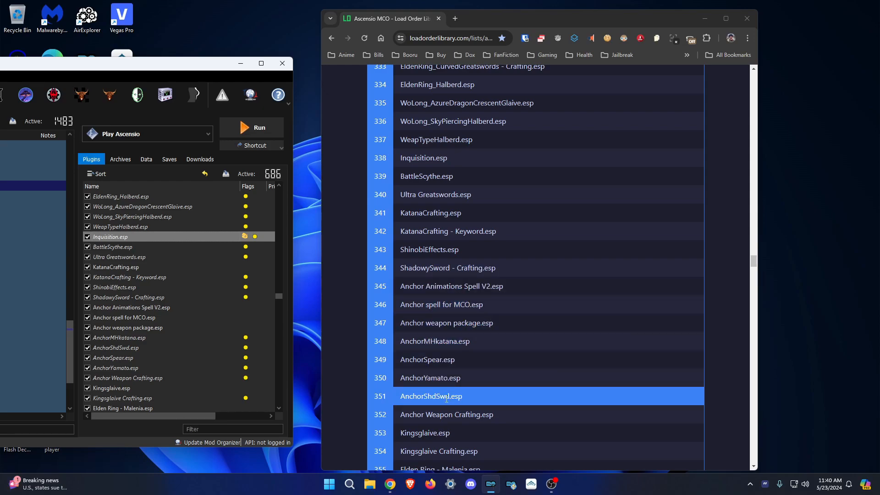
click(137, 378)
scroll(138, 378, down, 6)
scroll(449, 199, down, 6)
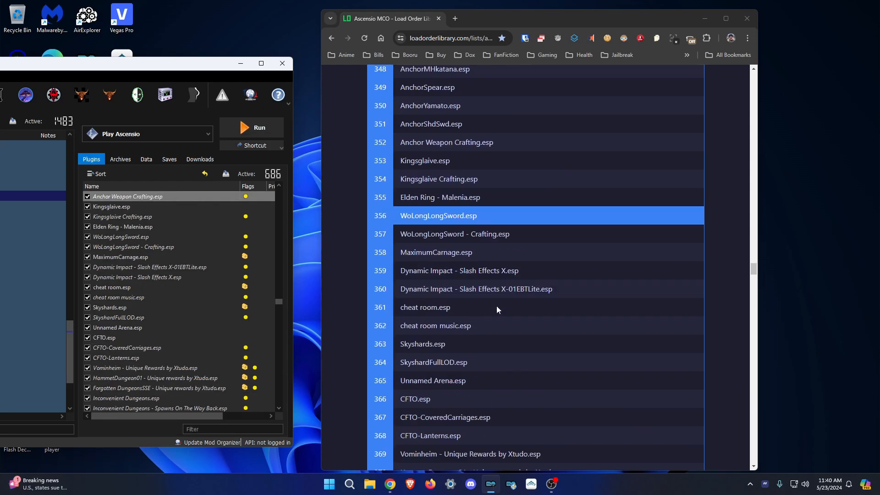
click(145, 368)
scroll(145, 368, down, 3)
scroll(471, 219, down, 6)
click(121, 368)
Place Belladonna-Glasses below the Belladonna replacer and check Thieves Can Be Choosers.
scroll(120, 367, down, 4)
scroll(449, 231, down, 4)
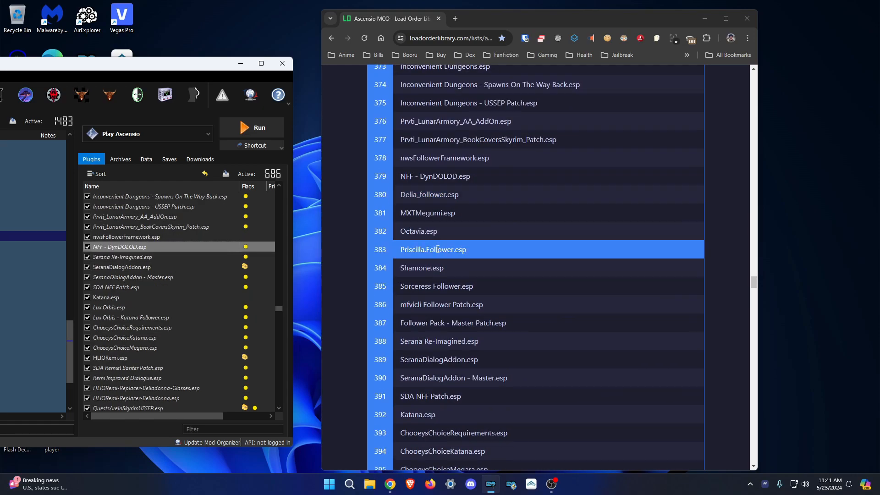
scroll(138, 212, down, 3)
scroll(434, 209, down, 6)
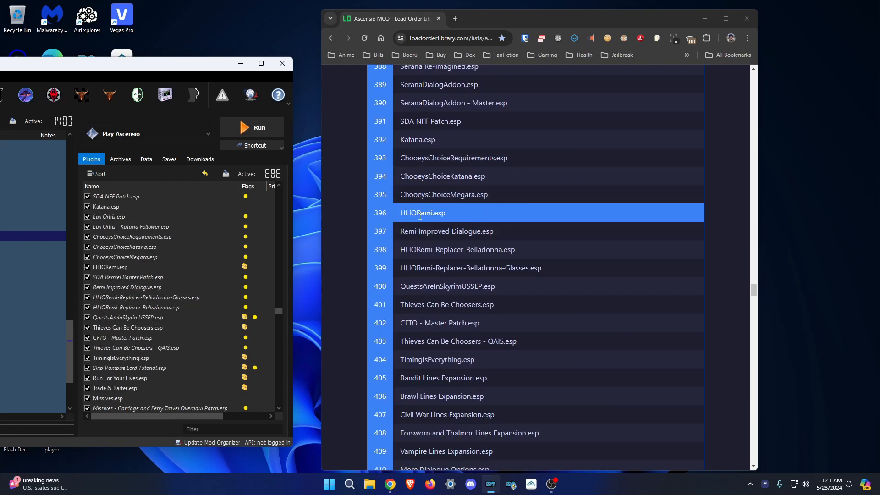
drag(164, 298, 180, 312)
Move four Lines Expansion plugins directly below TimingIsEverything.
scroll(440, 285, down, 3)
click(134, 327)
Put Vampire Lines Expansion in place, followed by a dialogue plugin and two Companions dialogue plugins.
scroll(134, 327, down, 1)
Check Run For Your Lives, PaarthurnaxQuestExpansion, Infiltration and Vampire and Werewolf Potions positions.
scroll(134, 328, down, 2)
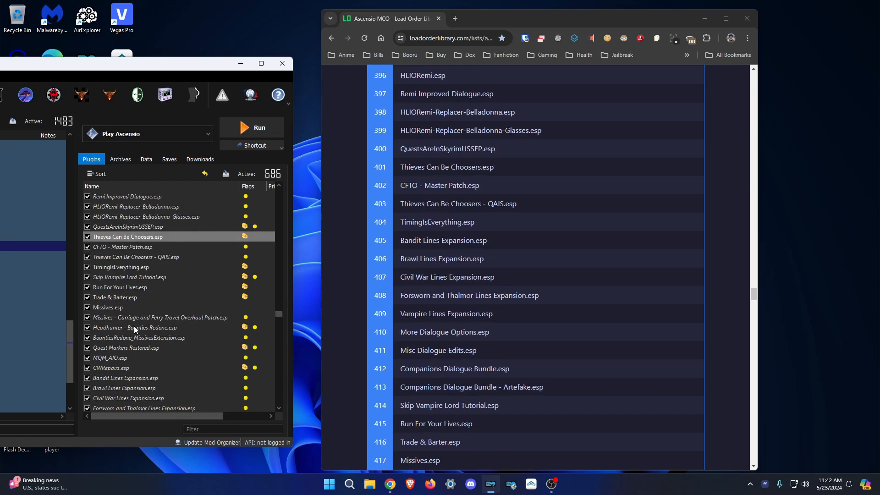
drag(125, 378, 185, 272)
drag(135, 389, 169, 283)
drag(136, 398, 161, 293)
drag(138, 409, 159, 304)
scroll(151, 321, down, 1)
drag(138, 388, 149, 292)
drag(117, 409, 162, 303)
scroll(147, 375, down, 1)
drag(158, 388, 177, 283)
drag(179, 398, 188, 292)
click(147, 318)
scroll(514, 299, down, 6)
scroll(156, 317, down, 3)
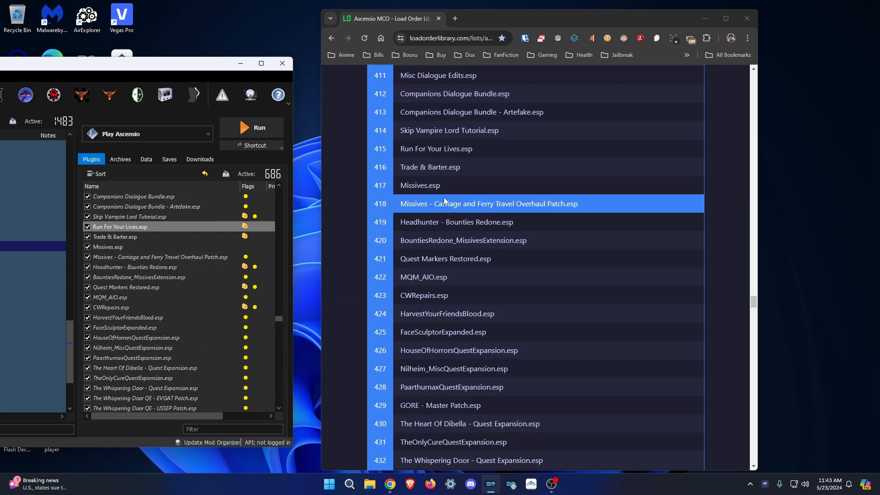
click(137, 357)
scroll(136, 358, down, 2)
scroll(137, 357, down, 2)
scroll(431, 222, down, 4)
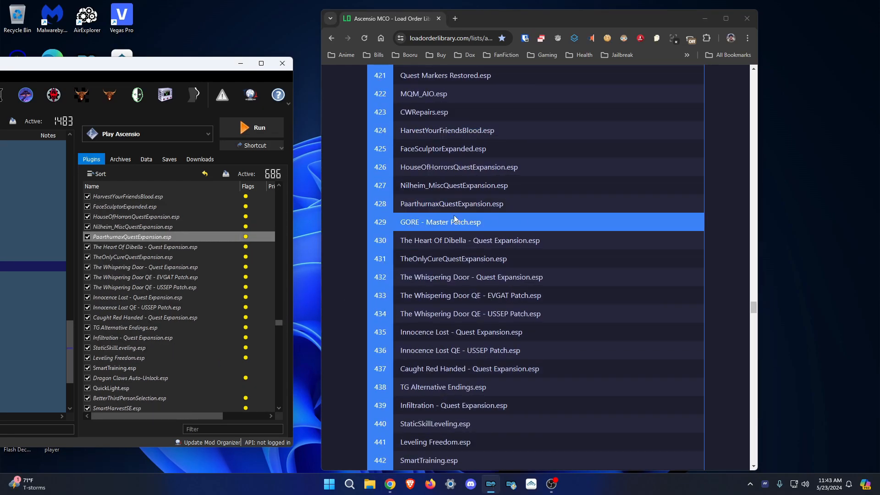
click(158, 338)
scroll(158, 338, down, 4)
scroll(526, 313, down, 4)
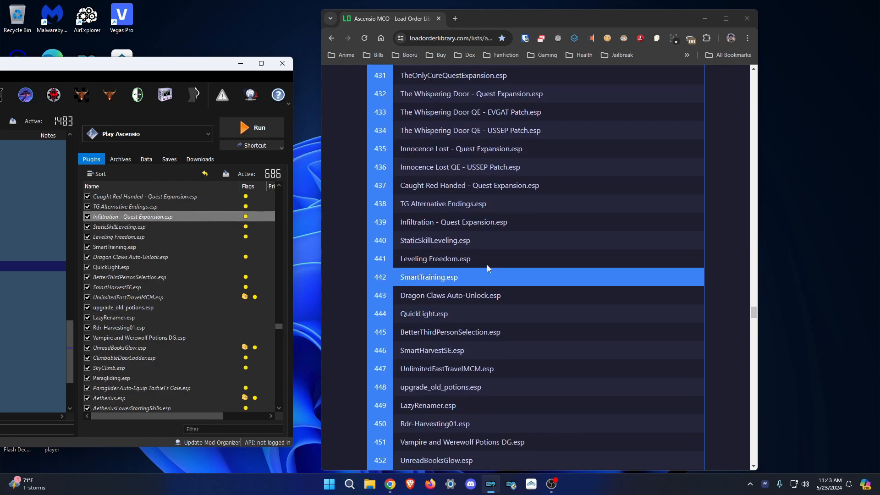
click(170, 338)
Move NewArmoury, Twinblades, Inquisition - Adamant Patch and BattleScythe crafting plugins above Ultra Greatswords.
scroll(171, 336, down, 4)
Check SimonrimAttackSpeedFix, Infiltration - Arena and Sorcerer.esp against the reference order.
scroll(458, 191, down, 6)
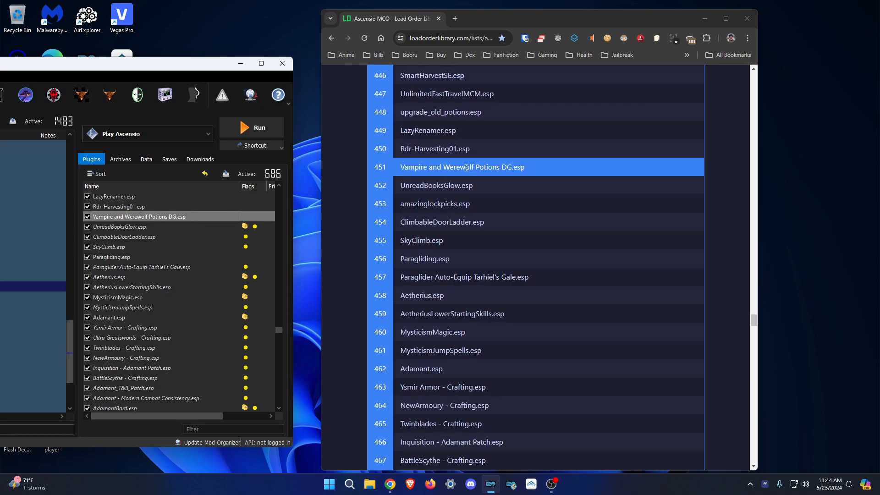
scroll(436, 386, down, 2)
scroll(184, 332, down, 1)
drag(123, 327, 152, 303)
drag(124, 328, 145, 313)
drag(122, 339, 145, 323)
drag(125, 348, 142, 333)
scroll(162, 370, down, 2)
scroll(458, 321, down, 7)
click(221, 328)
scroll(224, 335, down, 3)
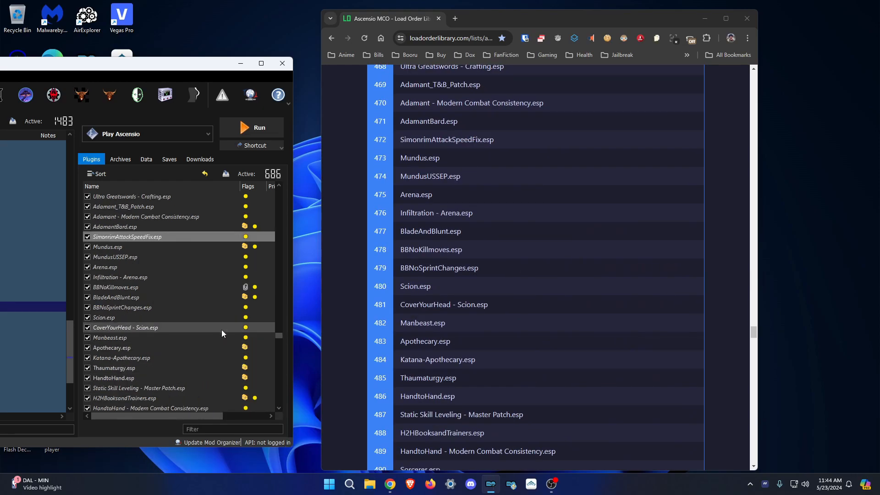
click(129, 278)
scroll(137, 329, down, 1)
scroll(158, 358, down, 5)
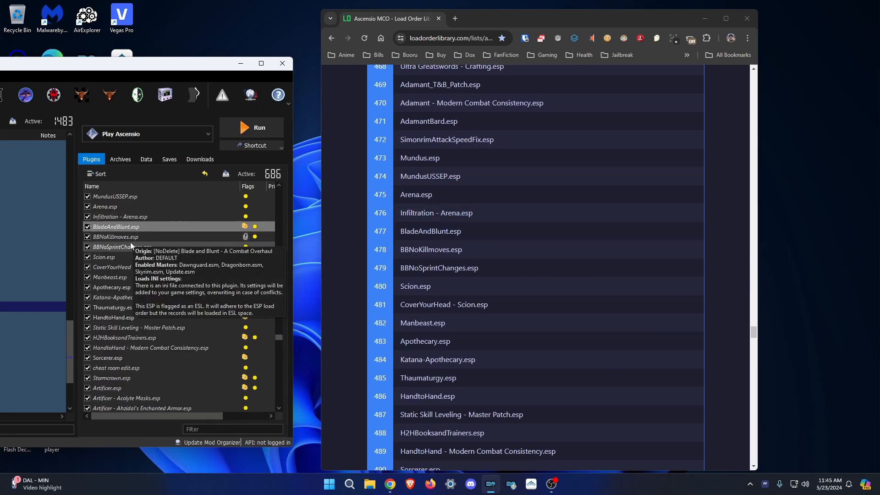
click(139, 234)
Order Artificer - USSEP, ArteFake, Deathbrand and ElSopa's White Phial below Artificer.esp.
scroll(427, 193, down, 3)
scroll(387, 328, down, 3)
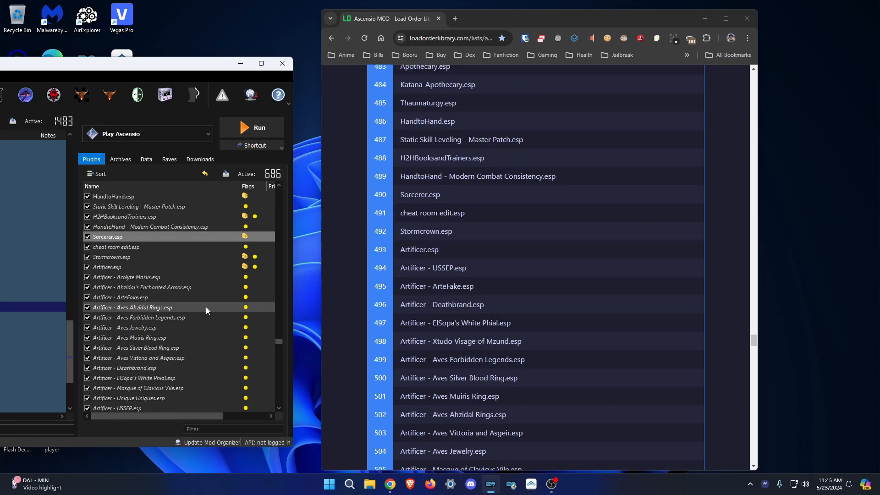
scroll(230, 337, down, 1)
drag(128, 378, 175, 242)
drag(133, 277, 156, 252)
drag(131, 347, 170, 261)
drag(142, 358, 177, 273)
drag(142, 388, 179, 282)
scroll(538, 332, down, 3)
Place the Artificer ring and jewelry plugins and Ahzidal's Enchanted Armor above Acolyte Masks.
drag(151, 328, 191, 292)
drag(156, 357, 176, 333)
drag(149, 368, 190, 354)
drag(156, 389, 184, 374)
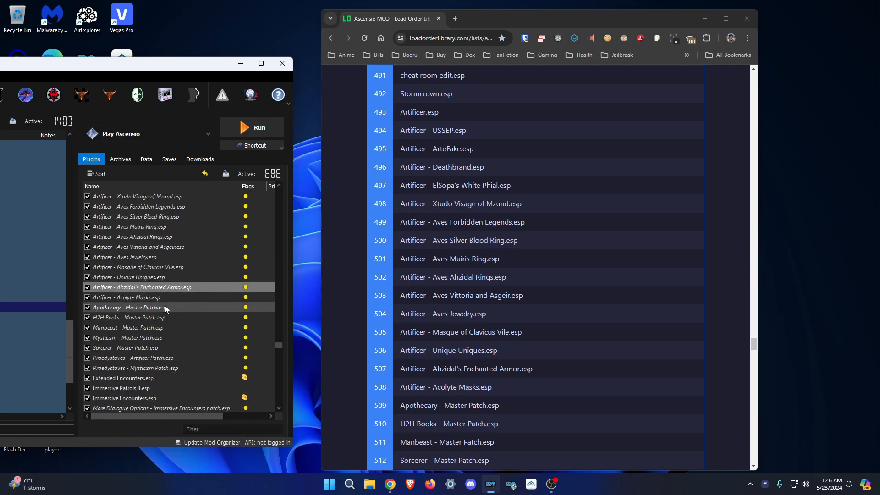
scroll(164, 305, down, 5)
scroll(459, 232, down, 4)
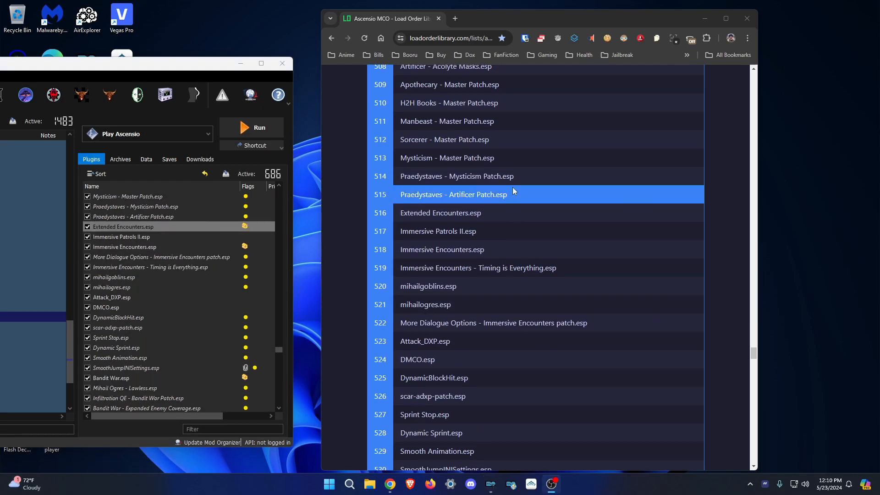
Move the Mihail plugins above More Dialogue Options and Infiltration QE - Bandit War Patch above Mihail Ogres.
scroll(515, 190, down, 2)
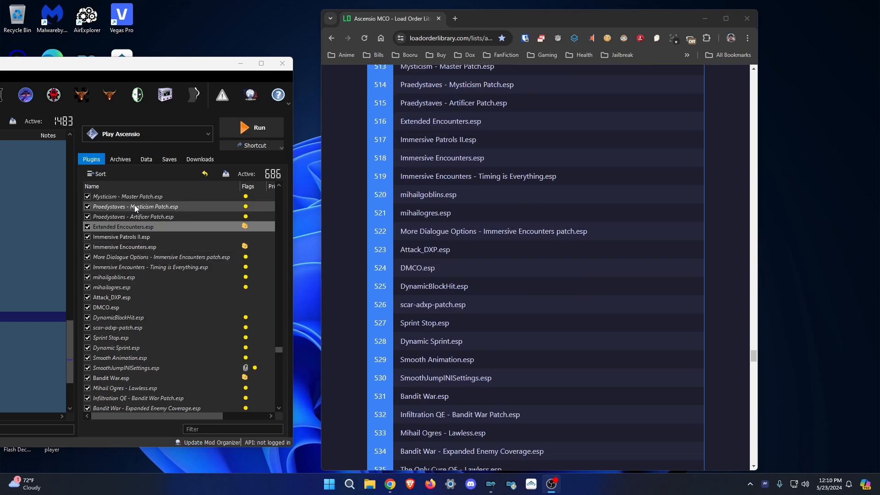
mouse_move(151, 267)
mouse_down()
mouse_move(202, 247)
mouse_move(142, 255)
mouse_move(155, 262)
mouse_up()
drag(156, 287, 170, 272)
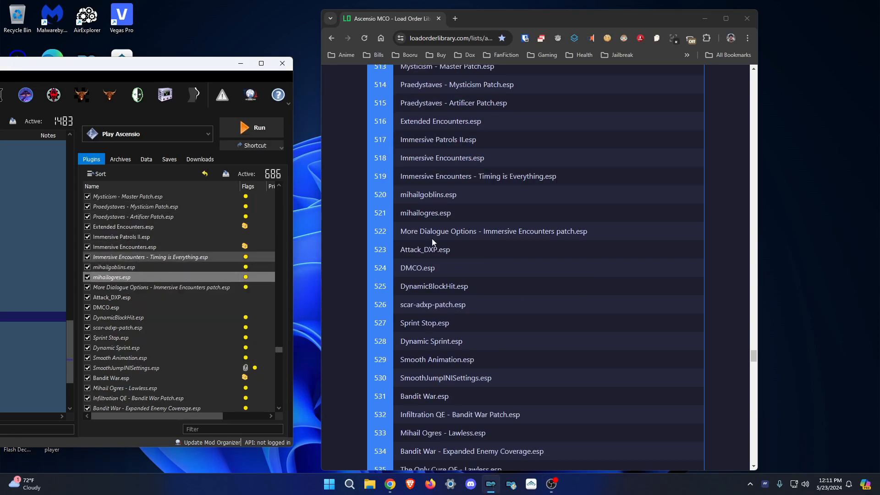
click(160, 297)
Place DragonCultDraugrUSSEP above DragonCultDraugrSimonRim and check TDC - DraugrMCO - SimonRim against the reference.
scroll(166, 271, down, 3)
scroll(459, 248, down, 2)
drag(169, 247, 169, 235)
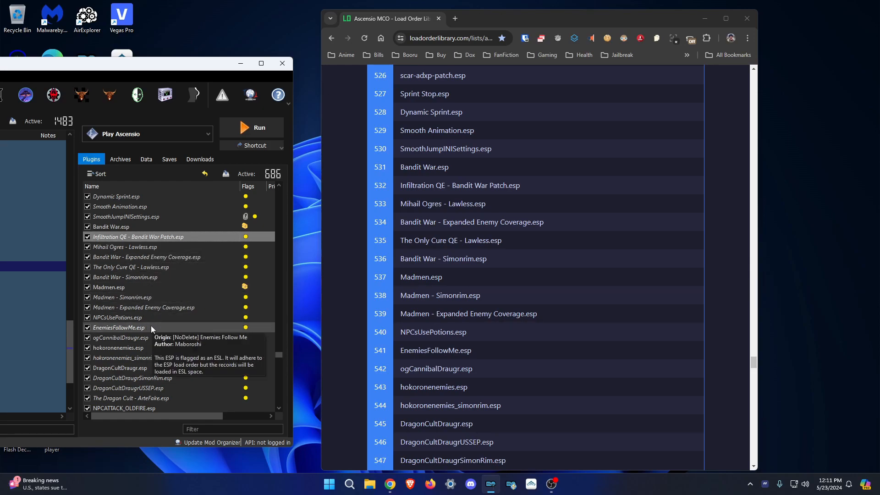
click(159, 368)
scroll(159, 369, down, 5)
scroll(482, 178, down, 6)
drag(165, 237, 168, 221)
click(164, 288)
Move the combat plugins, starting with Infinite Stamina Out of Combat, above ABP - Stormcrown Patch.
scroll(178, 283, down, 3)
scroll(202, 271, up, 1)
scroll(441, 248, down, 3)
click(146, 237)
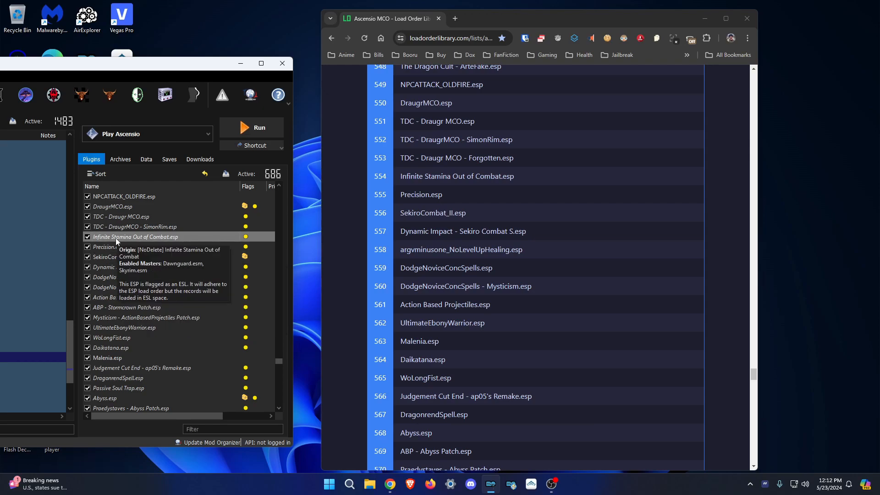
click(154, 297)
scroll(156, 293, down, 2)
drag(151, 268, 168, 242)
scroll(441, 248, down, 3)
drag(115, 297, 142, 263)
drag(126, 297, 156, 271)
drag(148, 308, 137, 263)
scroll(178, 315, down, 12)
scroll(151, 340, up, 11)
scroll(440, 247, down, 2)
Move DragonrendSpell, Passive Soul Trap and the Abyss plugins above ABP - Stormcrown Patch.
drag(119, 297, 142, 273)
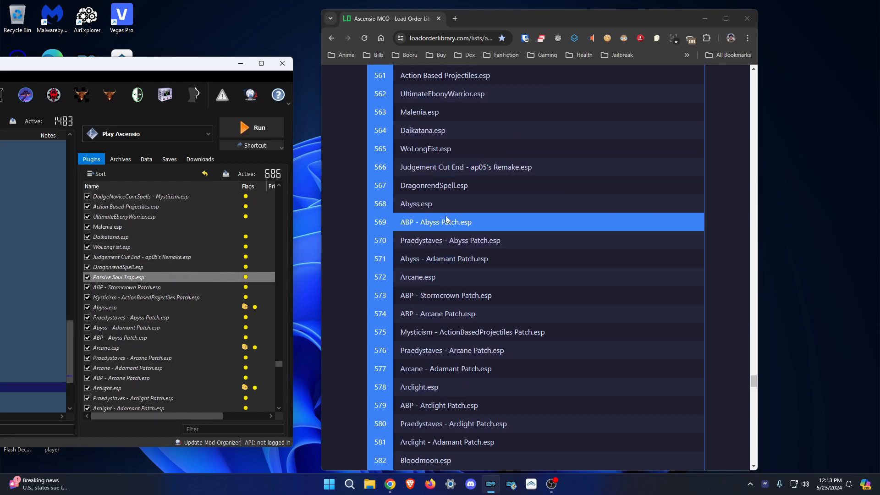
drag(112, 307, 122, 282)
drag(133, 338, 149, 323)
Order Abyss - Adamant Patch and Arcane.esp, putting Arcane - Adamant Patch below Praedystaves - Arcane Patch.
drag(139, 367, 184, 344)
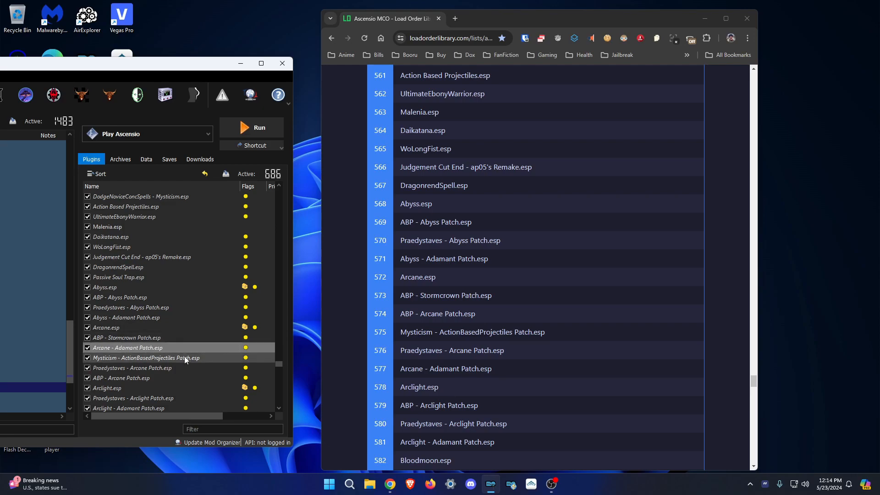
click(171, 369)
scroll(412, 326, down, 5)
scroll(206, 300, down, 3)
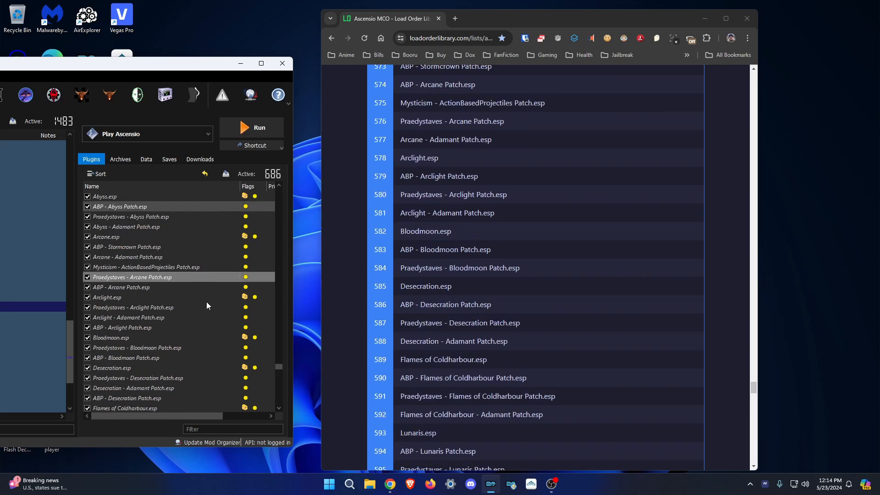
drag(118, 256, 177, 251)
scroll(419, 93, up, 1)
scroll(426, 215, down, 1)
Place ABP - Desecration Patch below Desecration.esp and reorder the Flames of Coldharbour plugins.
scroll(131, 284, down, 2)
scroll(130, 267, down, 1)
click(134, 276)
scroll(436, 282, down, 2)
scroll(137, 276, down, 1)
drag(137, 277, 142, 251)
click(138, 286)
scroll(431, 275, down, 2)
drag(138, 318, 179, 292)
click(176, 327)
Put ABP - Natura Patch under Natura.esp and verify the Necrom and Necrotic plugins.
scroll(435, 293, down, 2)
drag(133, 358, 136, 333)
click(147, 358)
Check Necrotic - Adamant Patch and reposition the Vulcano.esp and Keytrace.esp plugins.
scroll(142, 284, down, 4)
click(138, 248)
scroll(427, 273, down, 1)
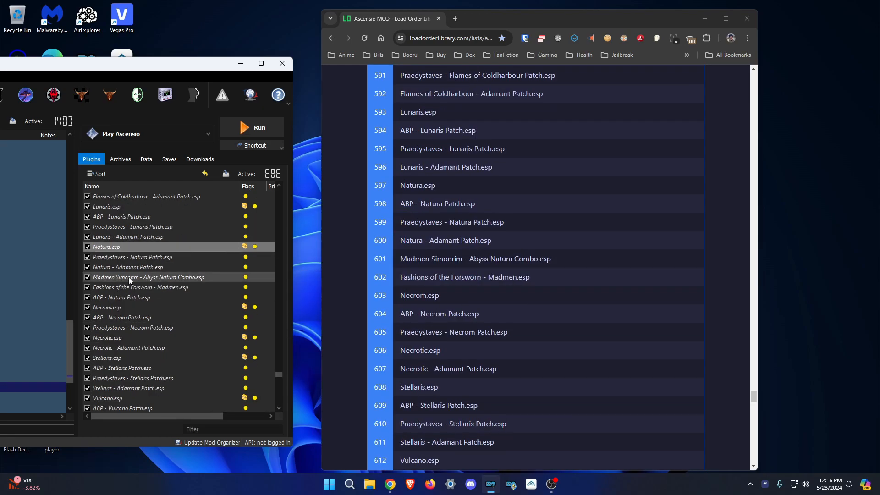
drag(133, 298, 130, 253)
click(126, 268)
click(147, 287)
click(163, 297)
click(168, 307)
scroll(427, 241, down, 2)
click(151, 348)
scroll(154, 348, down, 3)
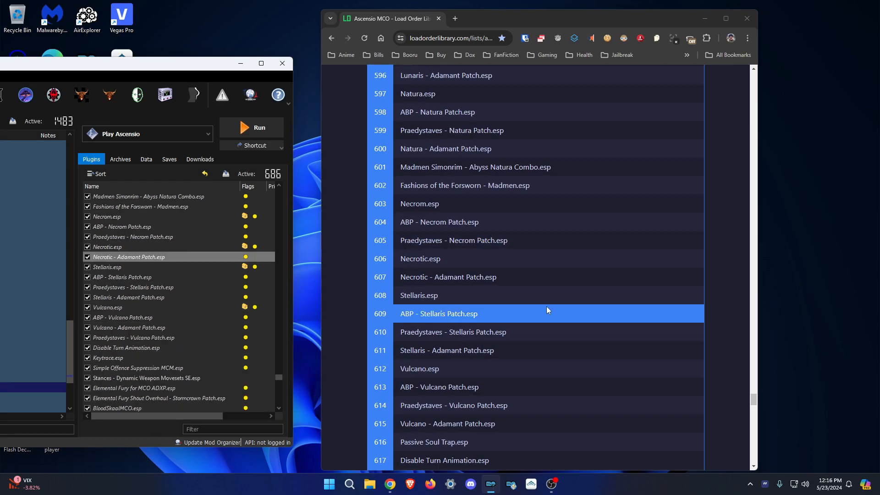
scroll(547, 308, down, 2)
click(141, 307)
scroll(147, 305, down, 2)
scroll(431, 293, down, 3)
drag(123, 278, 153, 262)
click(178, 296)
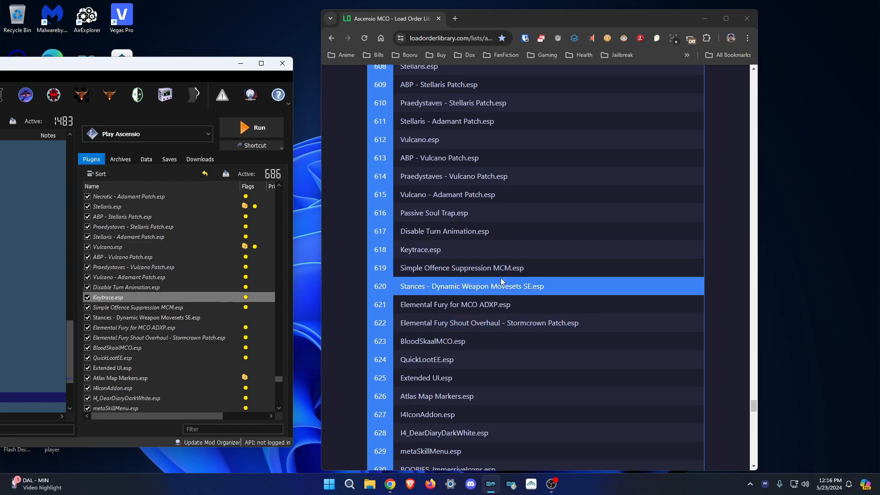
scroll(427, 291, down, 3)
scroll(146, 279, down, 1)
scroll(170, 298, down, 7)
scroll(526, 303, down, 9)
scroll(146, 327, down, 5)
scroll(158, 332, up, 20)
Maximize Mod Organizer 2 and start dragging the Lux Orbis patch far down the load order.
click(261, 63)
drag(866, 285, 866, 432)
drag(285, 439, 280, 85)
scroll(753, 361, up, 20)
drag(620, 299, 670, 145)
scroll(689, 332, up, 20)
drag(866, 354, 867, 302)
click(639, 338)
drag(635, 335, 672, 220)
drag(866, 408, 866, 303)
Select Lux Orbis.esp with its patches and start dragging the group down the list.
click(622, 250)
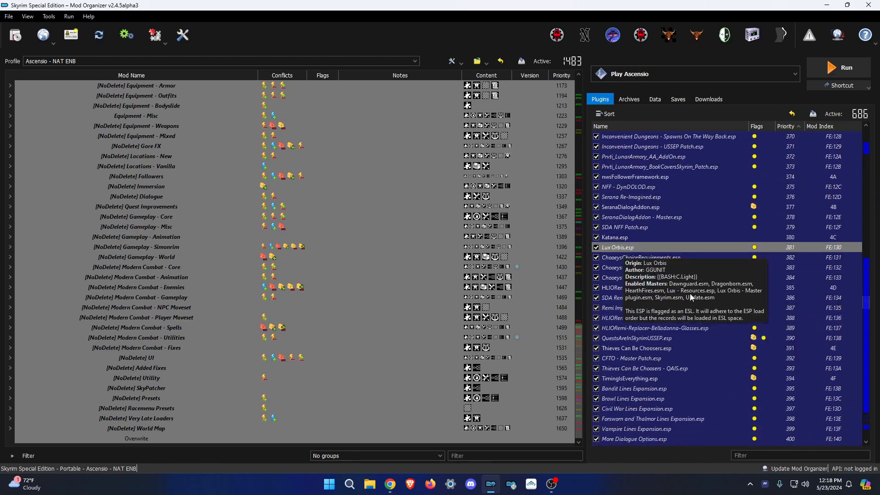
scroll(689, 316, down, 20)
scroll(703, 323, down, 2)
scroll(739, 309, up, 20)
drag(626, 236, 699, 257)
ctrl+click(639, 255)
drag(866, 415, 866, 300)
drag(638, 337, 684, 380)
scroll(684, 381, down, 8)
drag(660, 256, 679, 395)
Drag Lux Orbis.esp and its patches further down to priority 628.
scroll(665, 357, down, 12)
drag(645, 228, 664, 418)
scroll(664, 418, down, 10)
drag(656, 257, 667, 378)
scroll(667, 394, down, 7)
drag(642, 177, 679, 394)
scroll(678, 390, down, 7)
drag(641, 177, 684, 403)
scroll(684, 399, down, 5)
Bring the reference load order list forward and shift it to the left.
click(390, 484)
drag(573, 16, 344, 20)
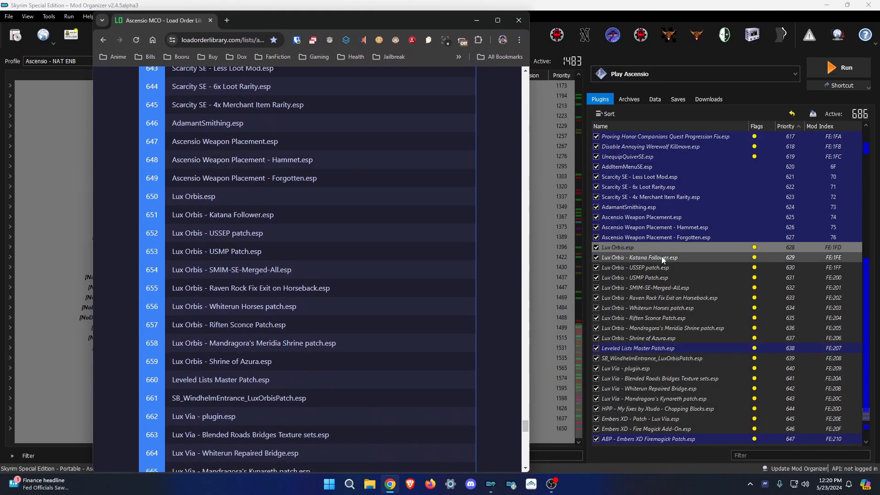
scroll(661, 346, down, 3)
scroll(315, 298, down, 2)
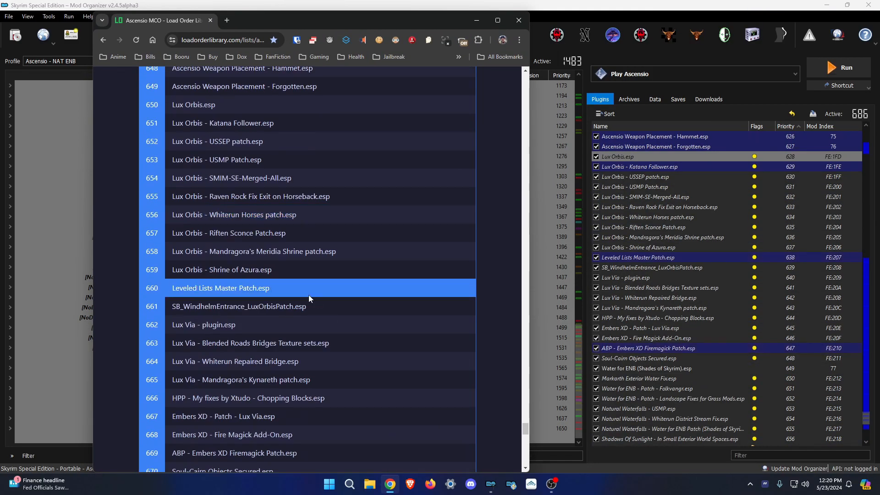
scroll(315, 321, down, 2)
scroll(658, 358, down, 6)
Move Lux - Vominheim Patch and the Lux dungeon patches up directly after Lux.esp.
click(659, 366)
drag(653, 359, 664, 324)
mouse_move(655, 359)
mouse_down()
mouse_move(692, 334)
mouse_move(663, 344)
mouse_up()
scroll(653, 309, up, 20)
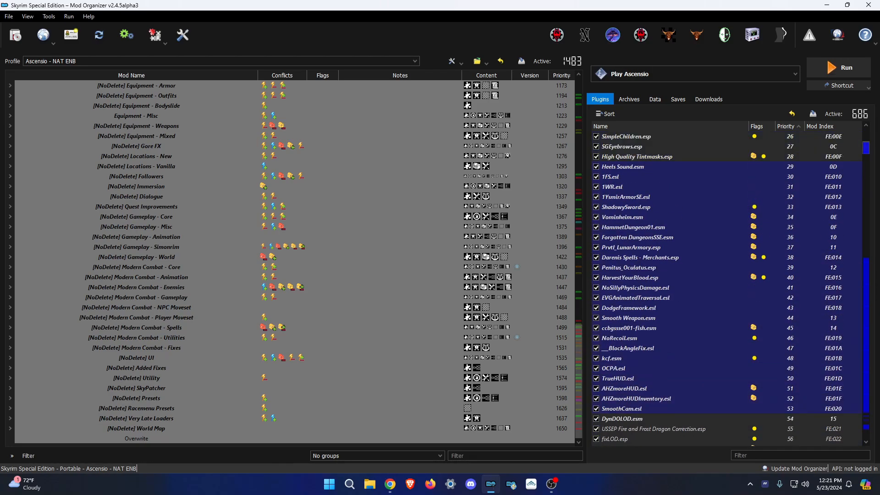
click(390, 485)
scroll(220, 266, down, 8)
click(393, 52)
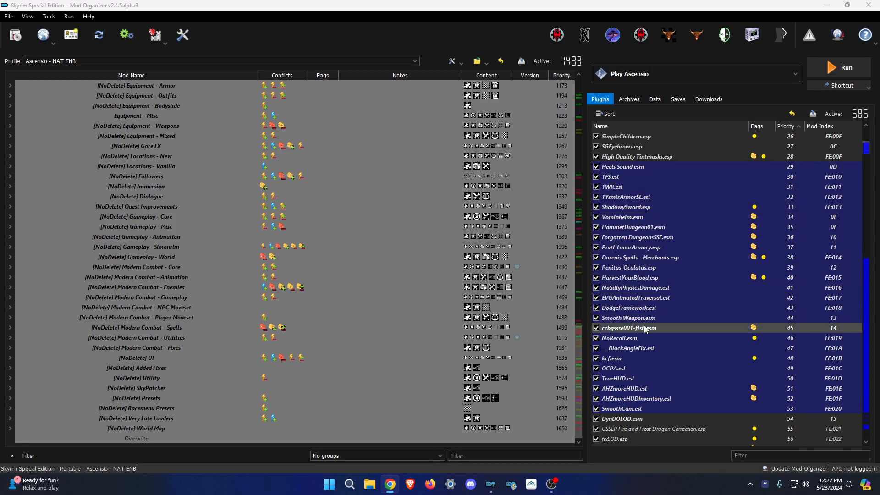
drag(866, 148, 866, 311)
scroll(793, 276, down, 20)
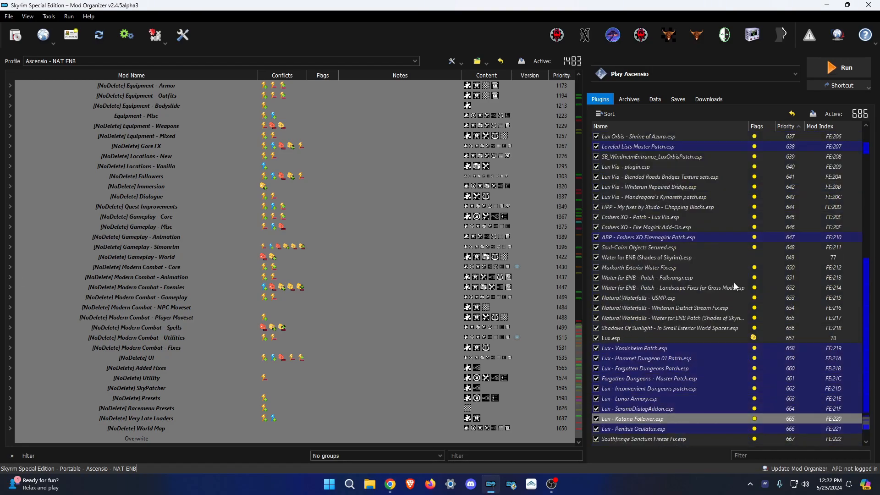
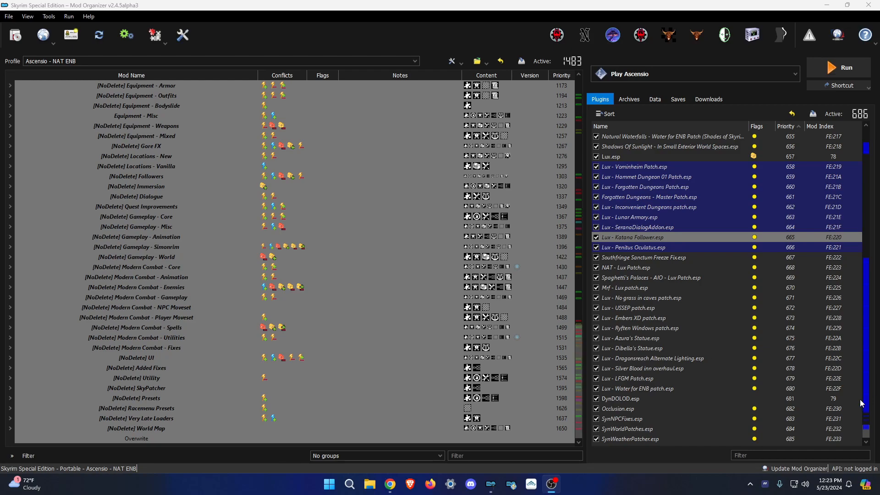
Open two File Explorer windows and snap them to the left and right halves of the screen.
click(516, 439)
click(628, 440)
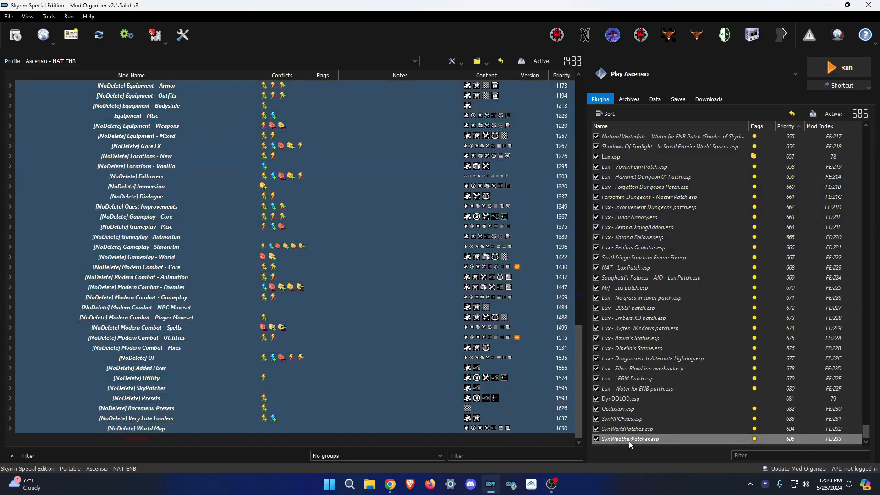
click(368, 487)
right_click(368, 487)
click(340, 444)
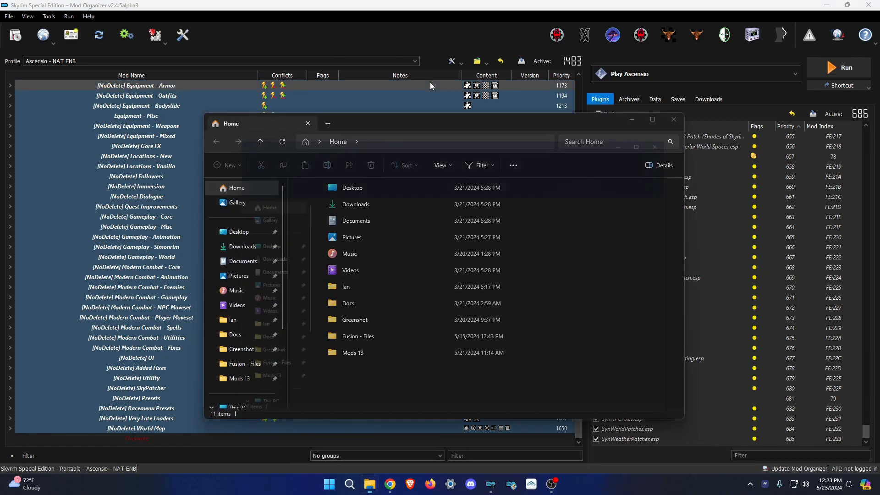
drag(428, 135, 878, 138)
click(193, 155)
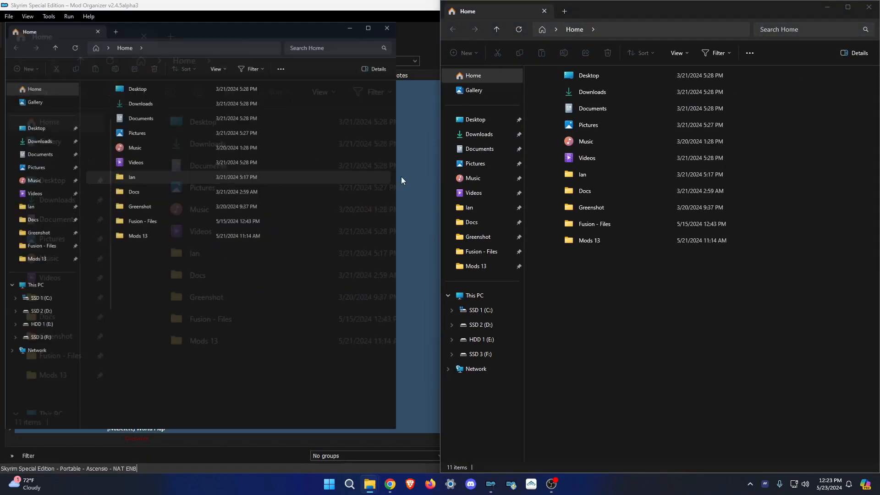
Show Mods 12's _modded backup folder on the left and Mods 13's _backup folder on the right.
click(479, 266)
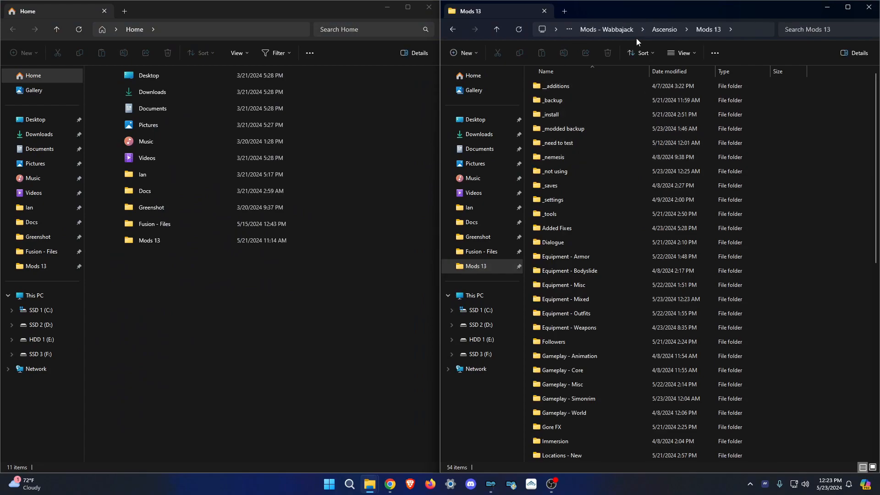
click(49, 267)
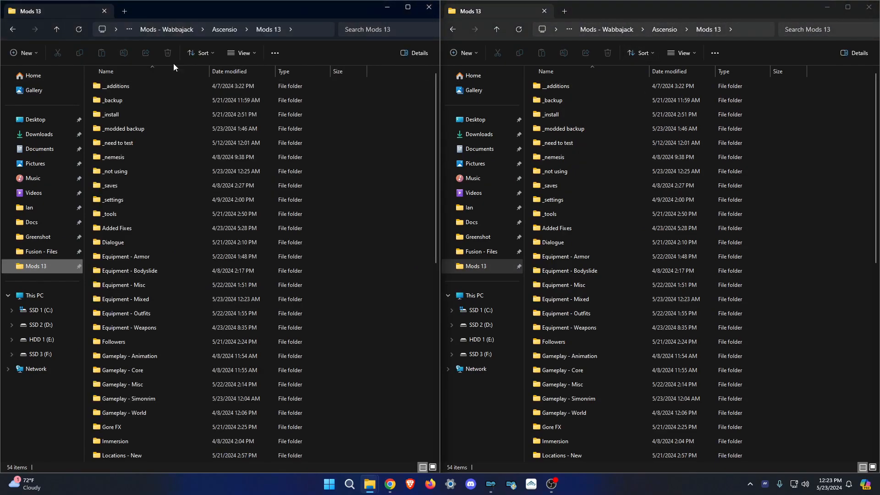
click(222, 29)
click(187, 243)
double_click(188, 243)
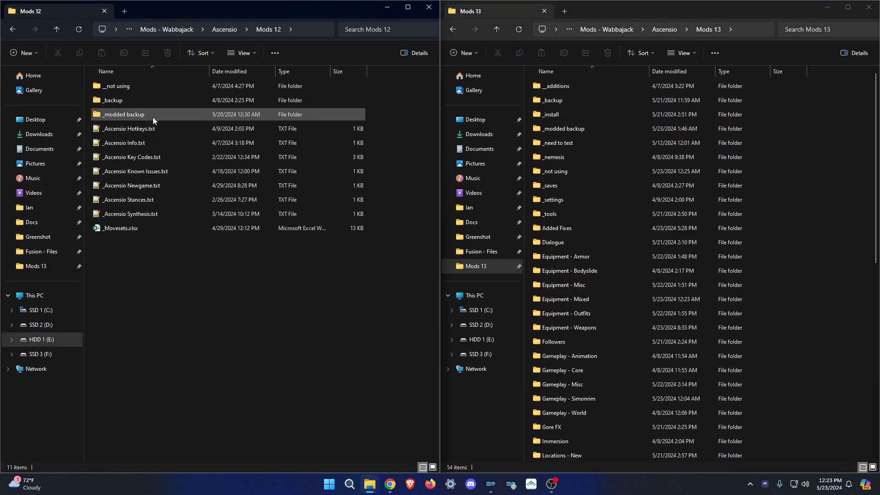
double_click(144, 114)
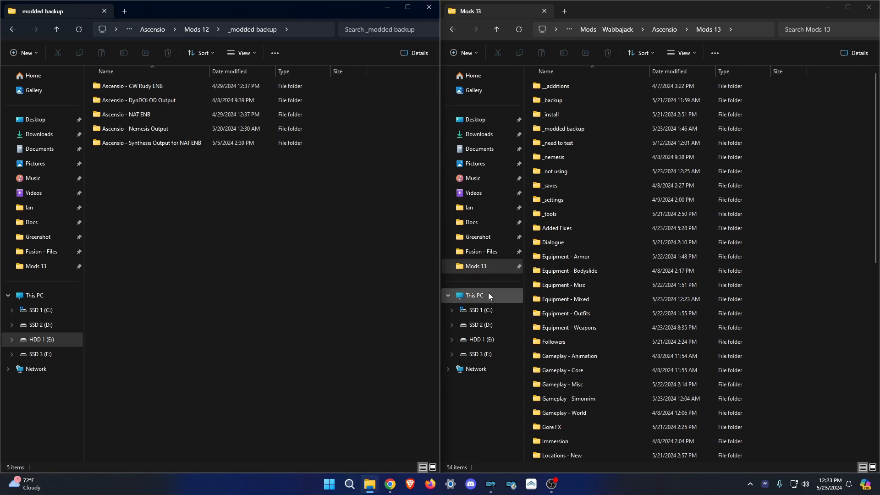
click(576, 99)
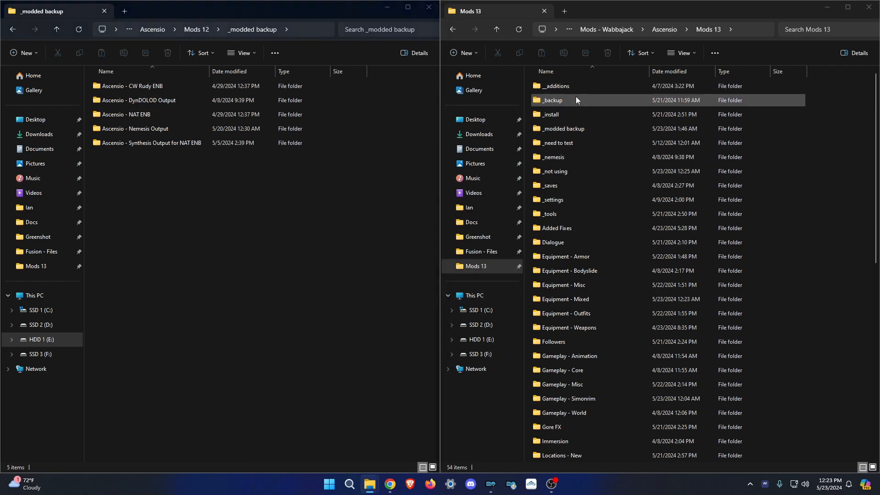
double_click(576, 99)
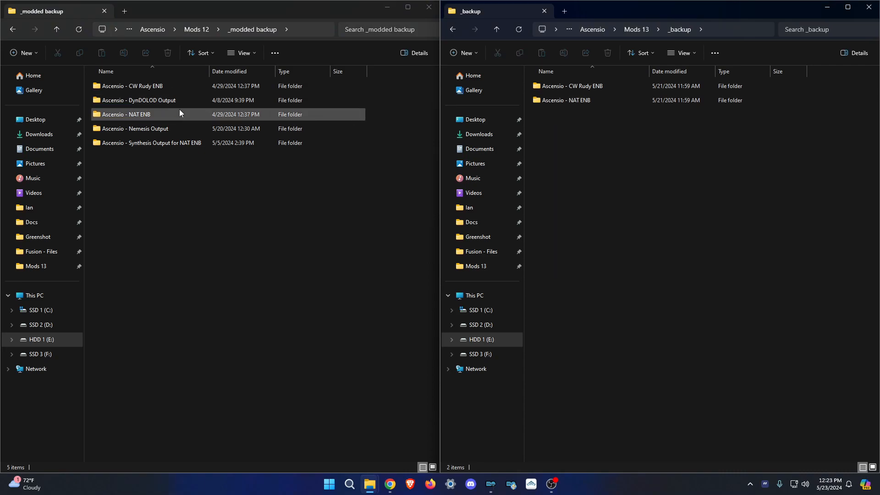
Inspect the old DynDOLOD Output and Synthesis Output for NAT ENB backups in Mods 12.
click(168, 102)
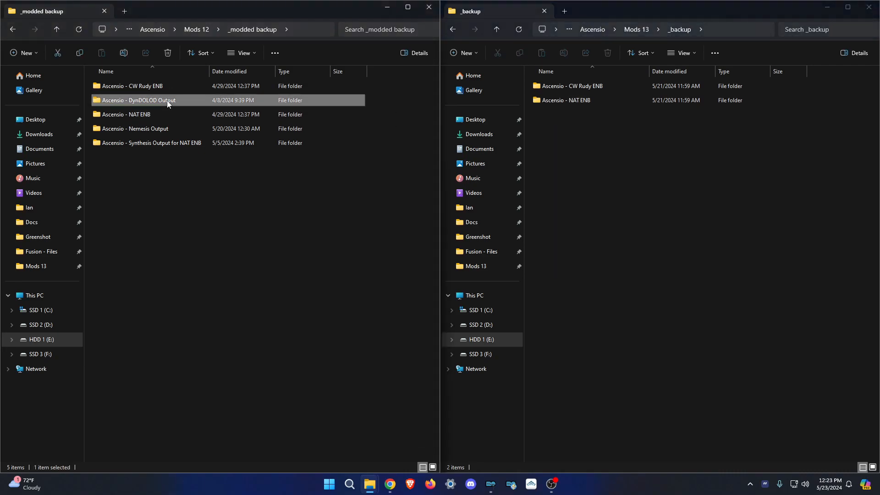
double_click(168, 101)
click(182, 31)
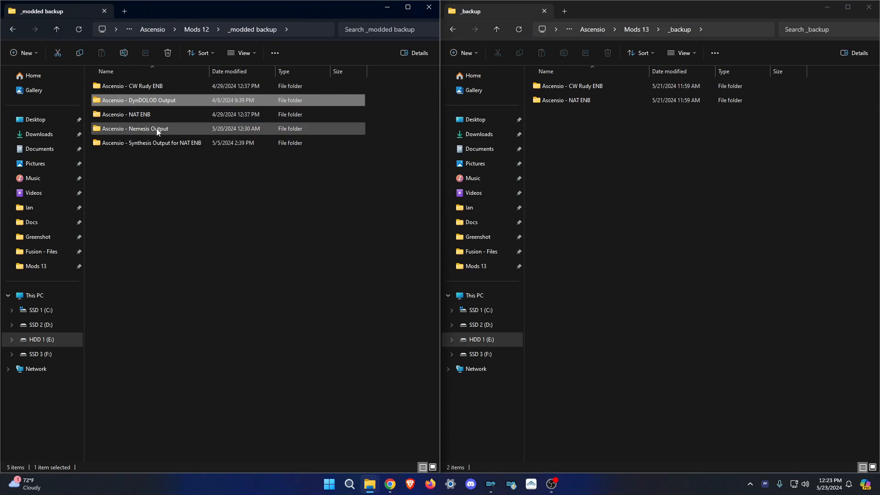
double_click(192, 145)
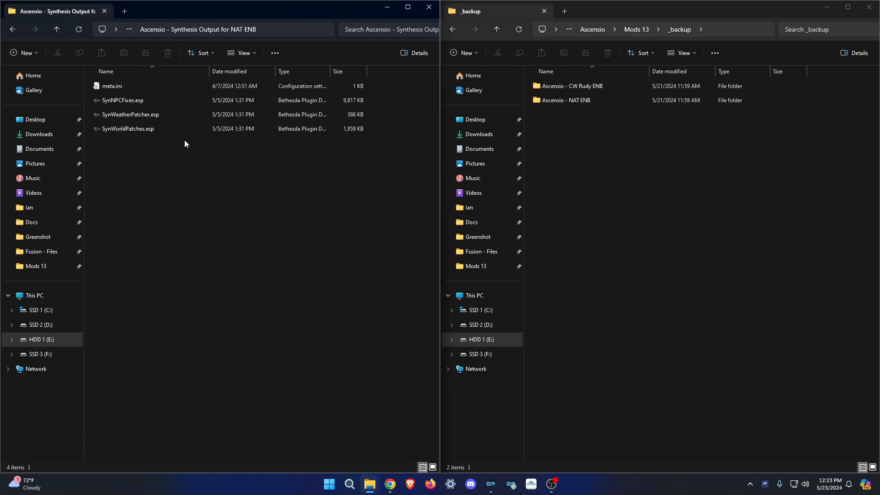
click(12, 28)
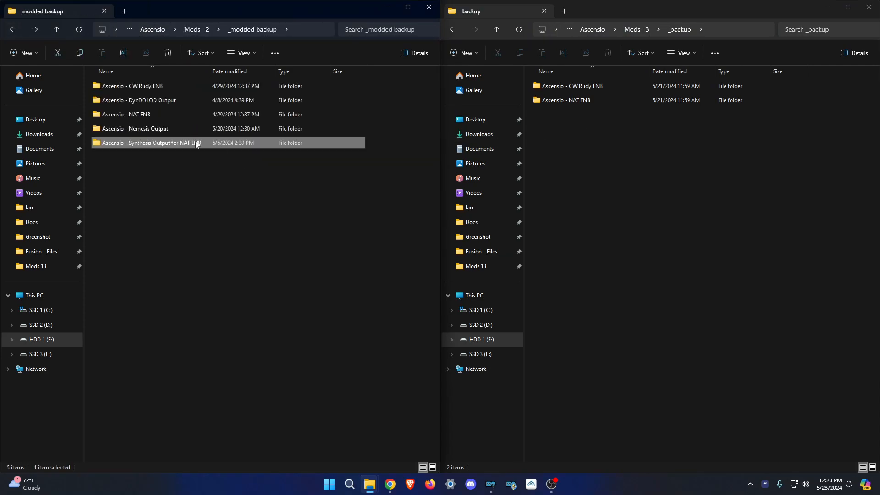
Open F:\Ascensio\mods in the left window and sort it by Name.
click(40, 354)
double_click(143, 87)
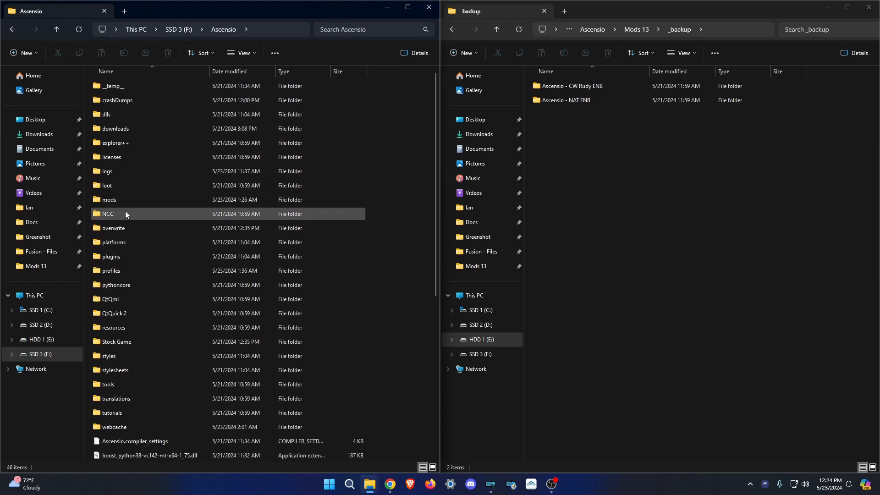
double_click(129, 199)
click(168, 71)
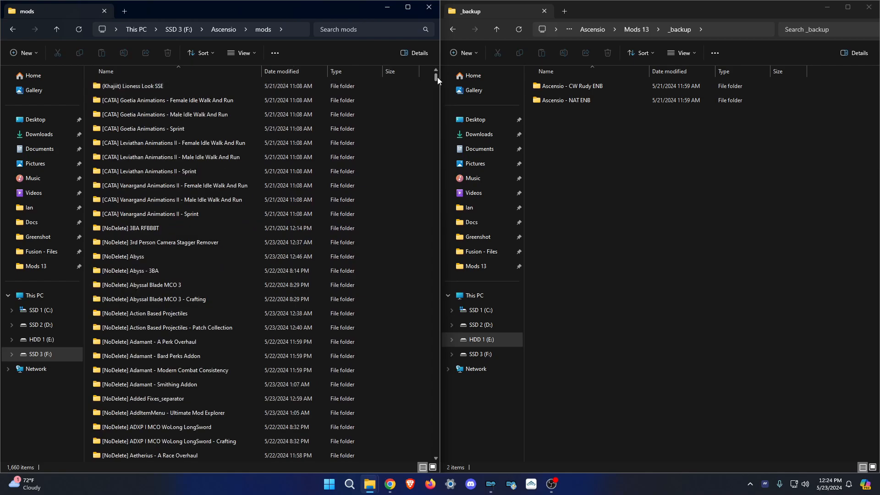
drag(437, 77, 425, 194)
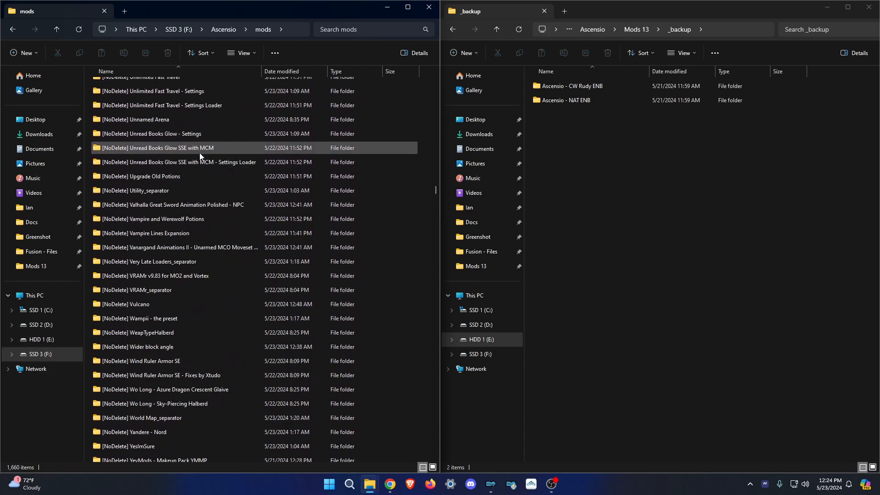
scroll(199, 150, down, 15)
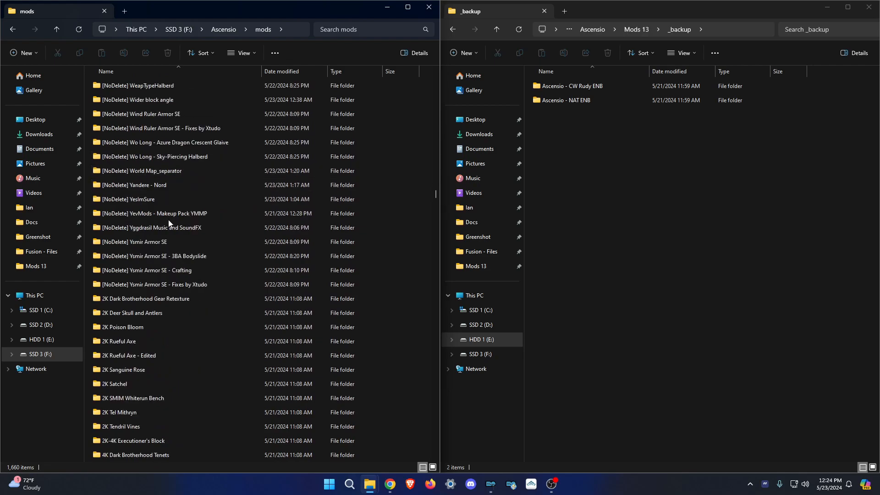
scroll(174, 229, down, 20)
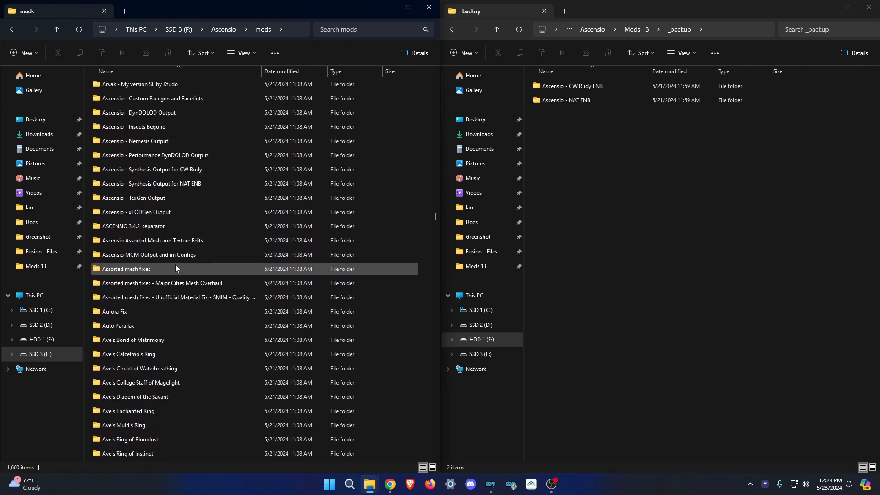
scroll(175, 266, up, 2)
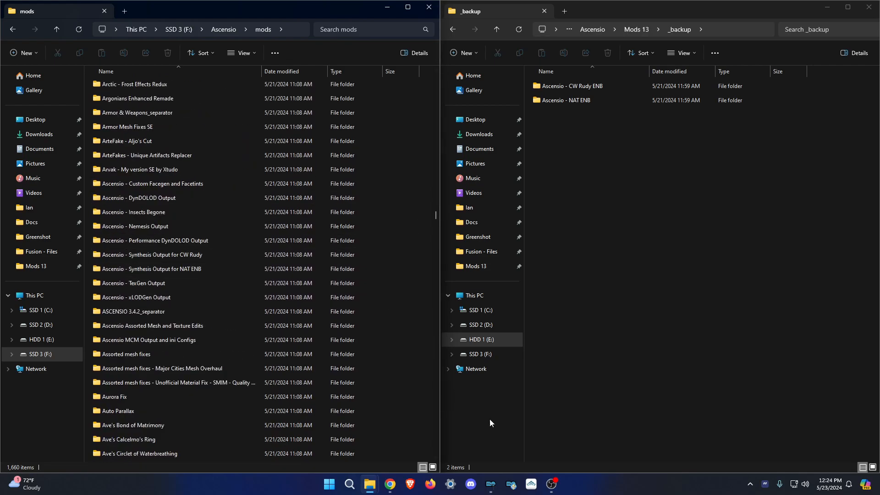
Bring Mod Organizer 2 forward and scroll the mod list to the top and back to the end.
click(495, 484)
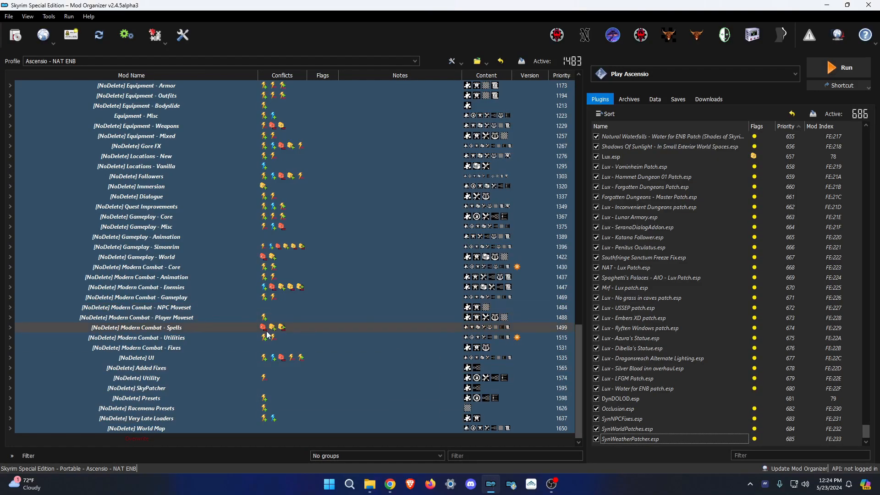
scroll(255, 323, up, 5)
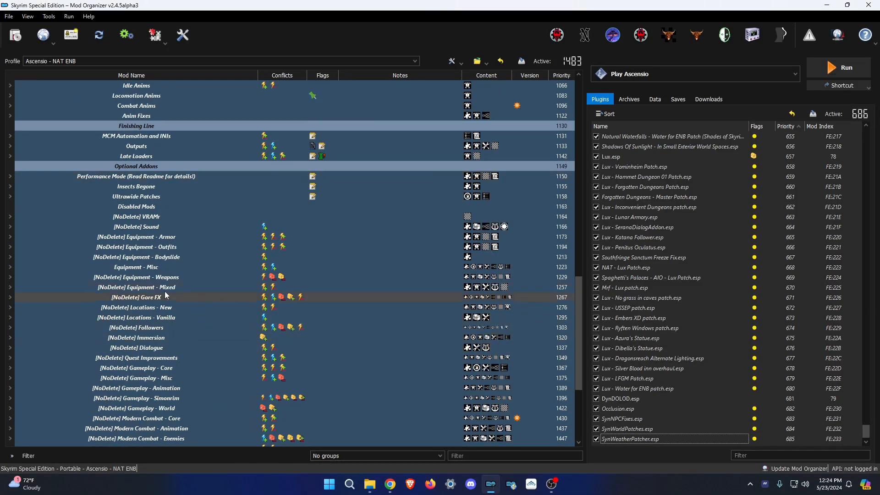
scroll(142, 219, up, 15)
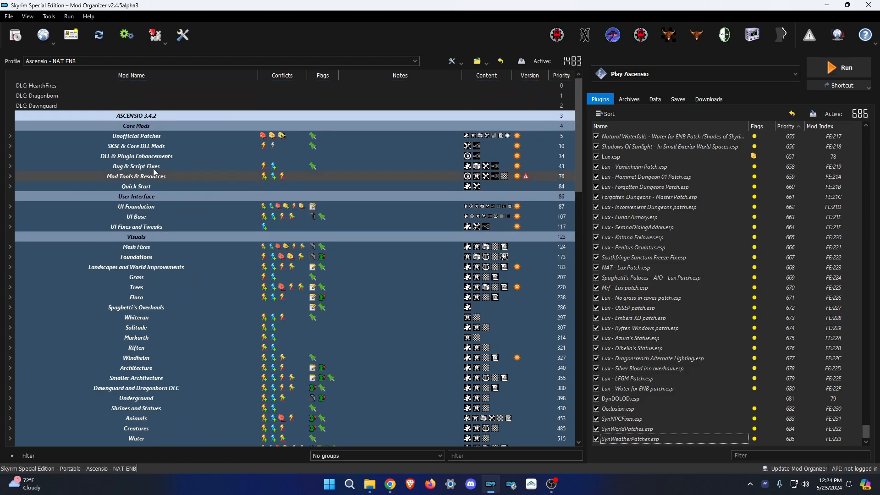
scroll(143, 180, down, 15)
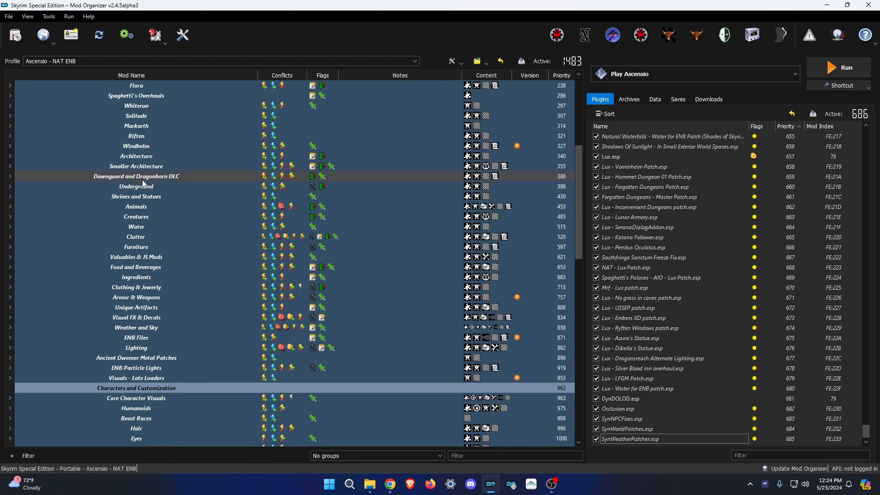
scroll(187, 248, down, 12)
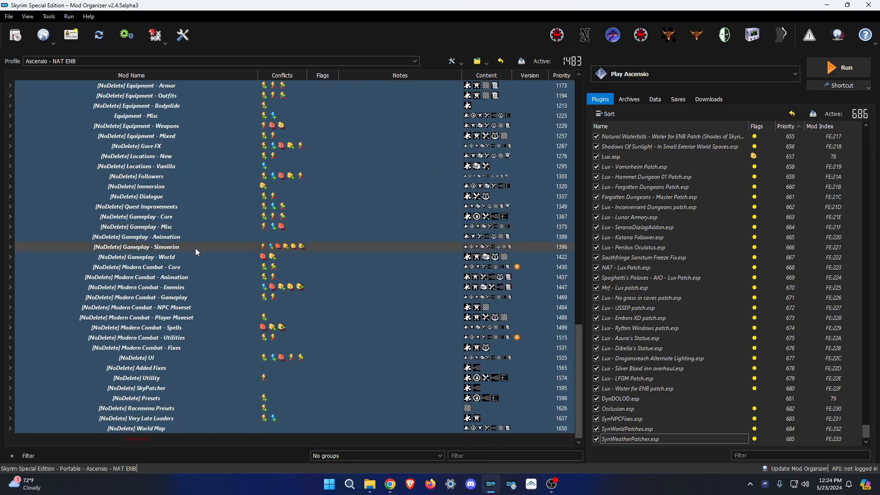
Copy the Ascensio - Nemesis Output folder into Mods 13's _backup folder.
mouse_move(370, 484)
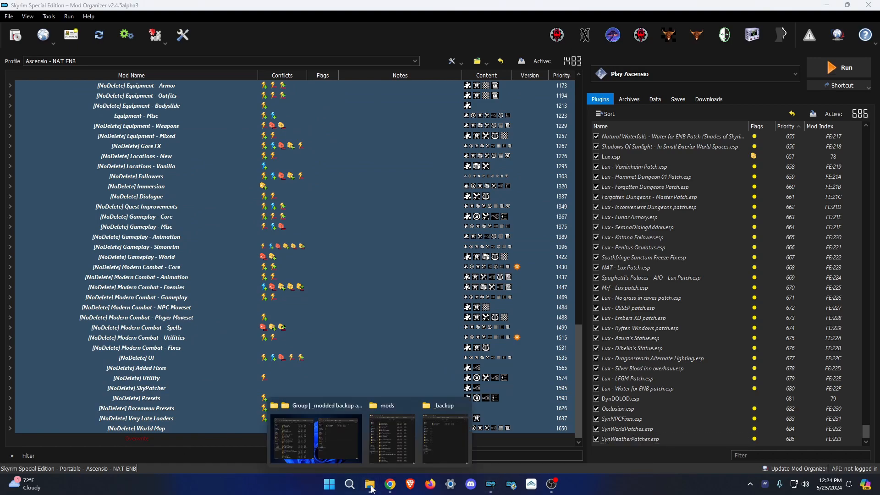
click(340, 439)
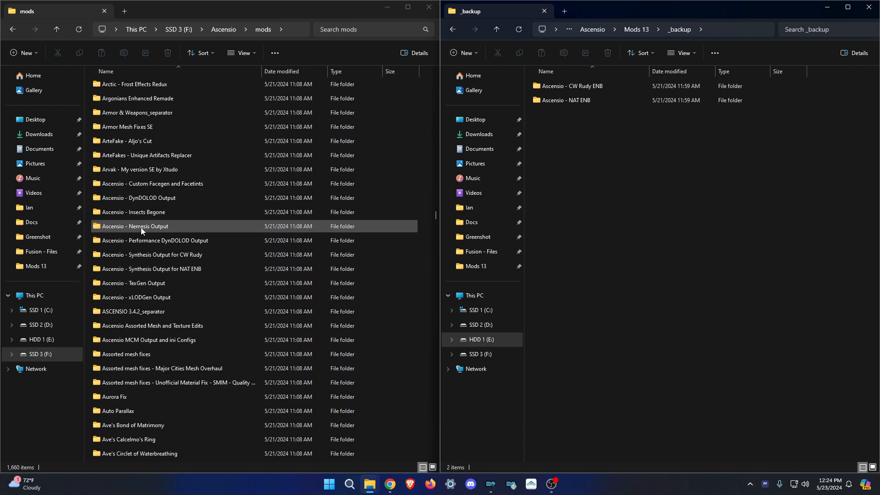
drag(133, 229, 606, 220)
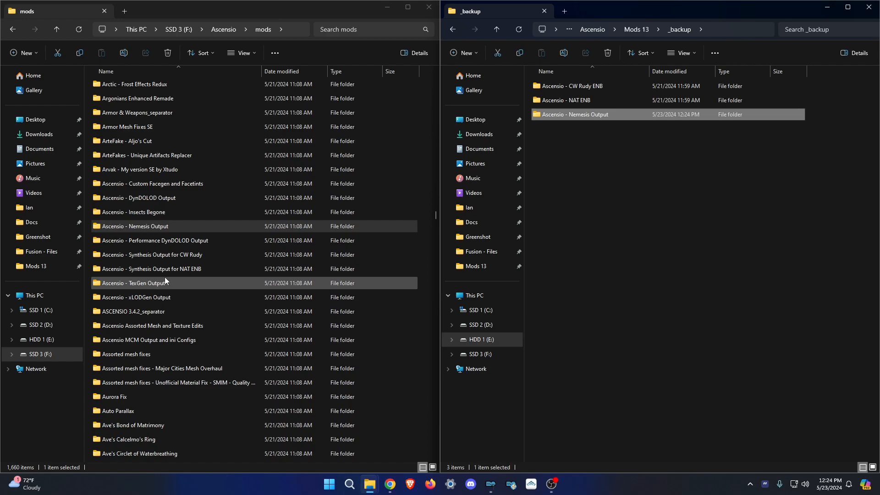
Create an 'Ascensio - DynDOLOD Output' folder in _backup and copy Occlusion.esp into it.
click(154, 199)
click(139, 199)
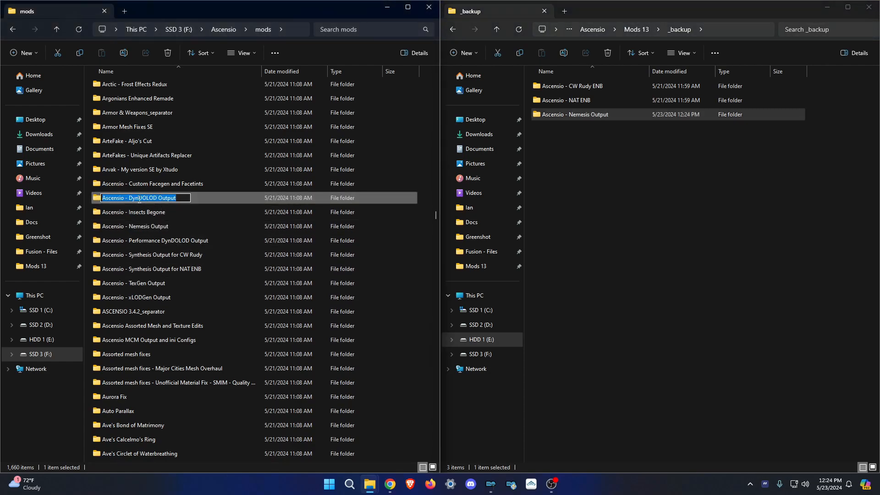
click(472, 56)
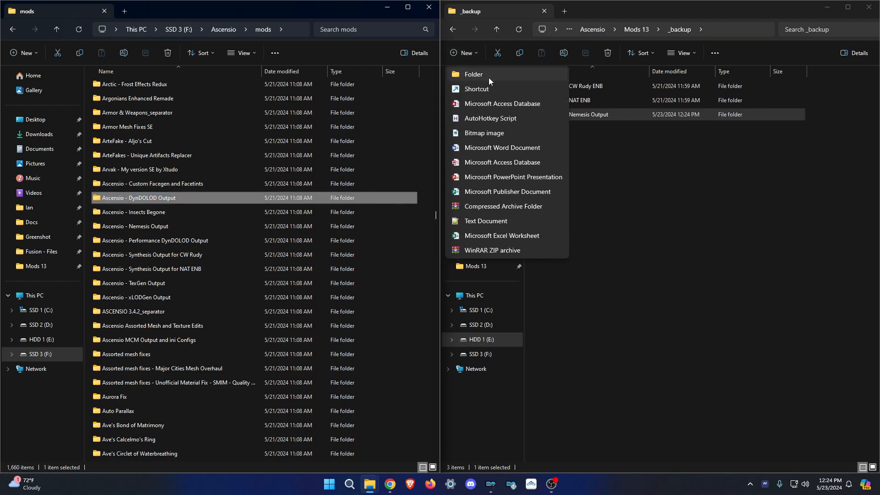
click(489, 76)
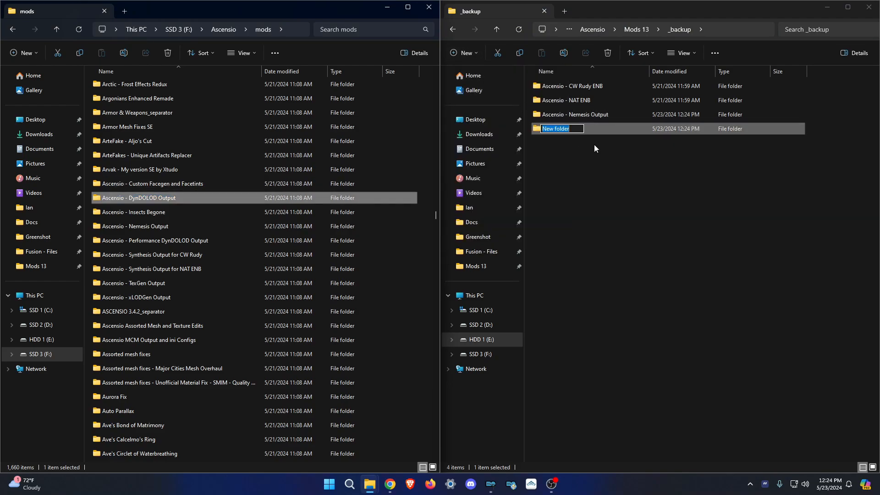
click(170, 202)
key(ctrl+c)
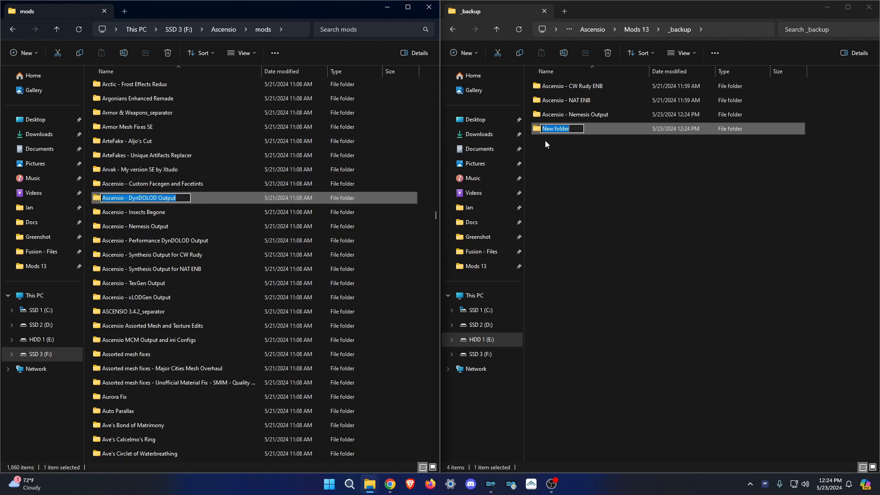
click(571, 128)
key(ctrl+v)
click(575, 151)
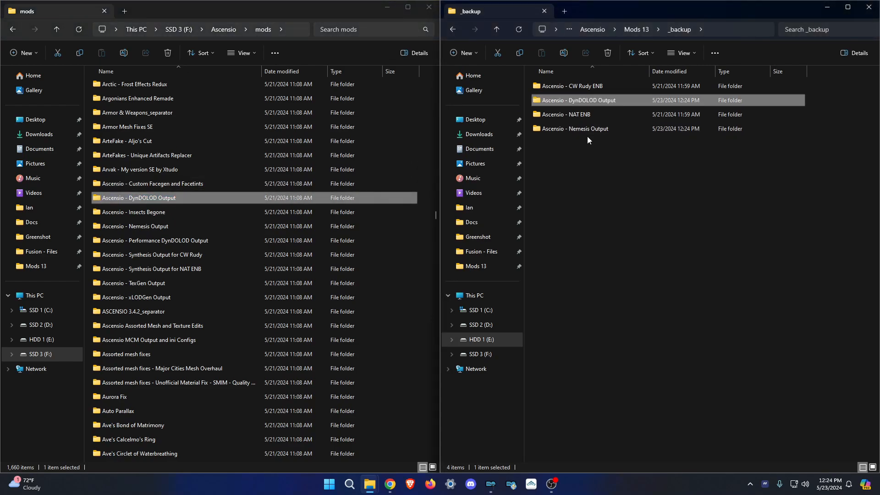
double_click(592, 101)
double_click(199, 198)
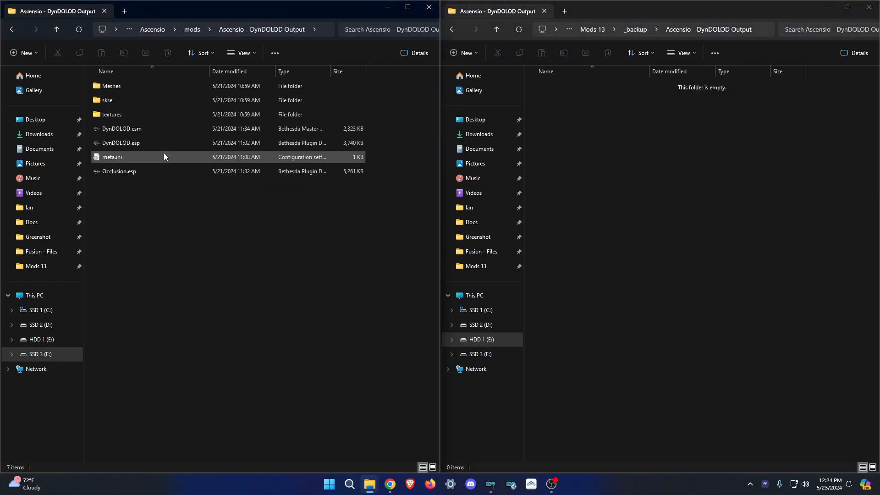
drag(117, 176, 627, 156)
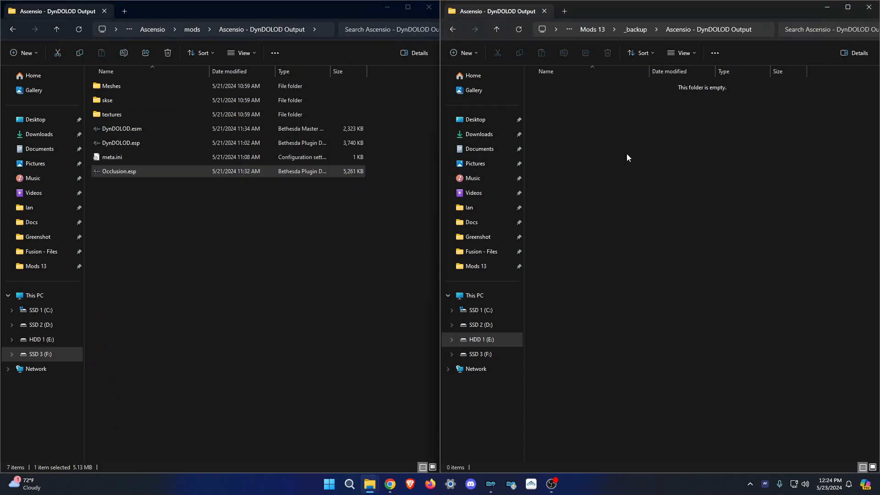
Copy the Synthesis Output for NAT ENB folder into _backup.
click(635, 30)
click(192, 29)
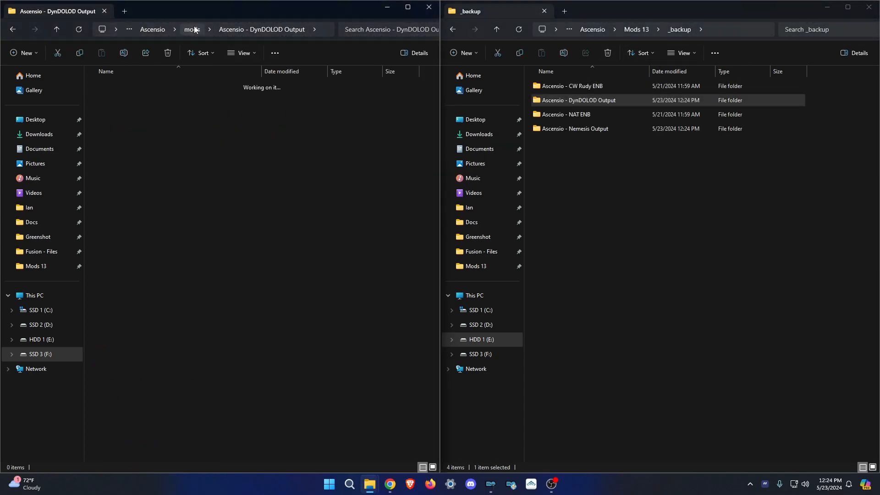
scroll(198, 183, down, 5)
drag(168, 312, 654, 216)
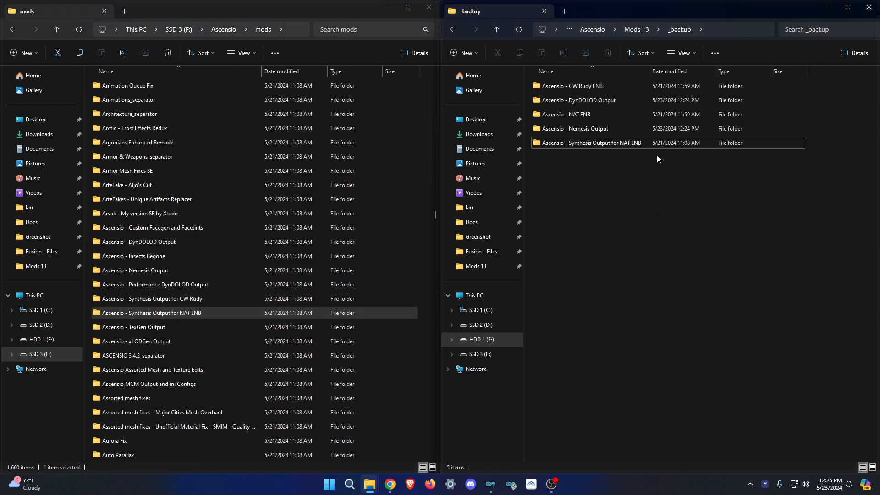
Show Mods 12's _modded backup on the left and F:\Ascensio\mods on the right.
click(36, 266)
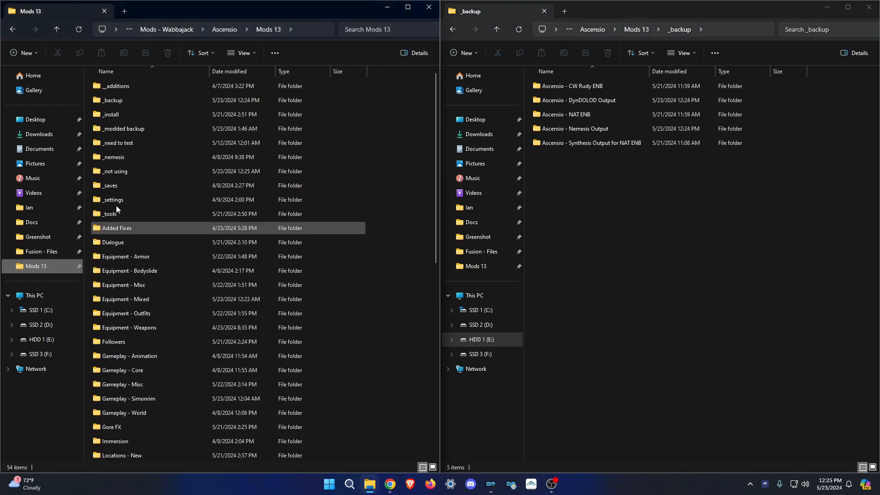
click(224, 30)
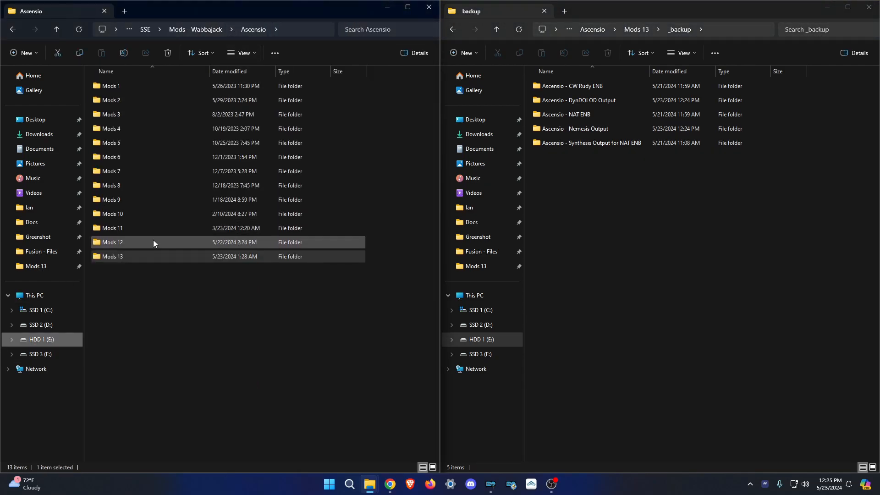
double_click(153, 242)
double_click(138, 114)
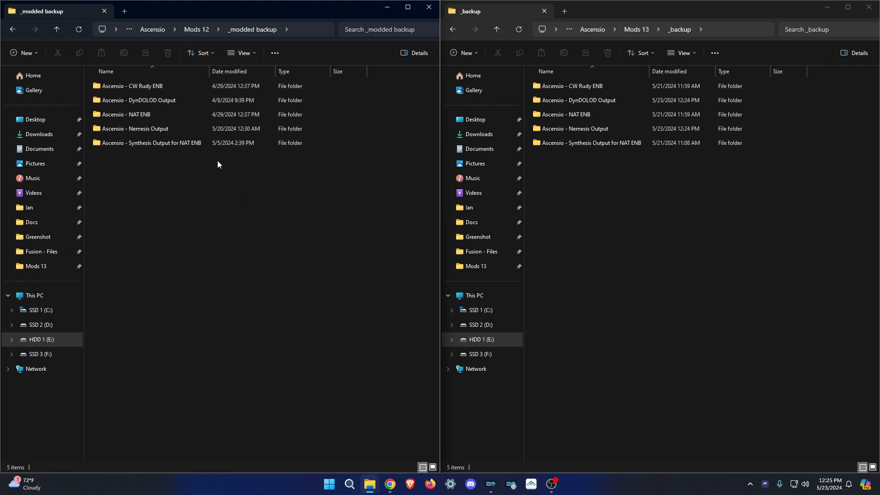
click(511, 350)
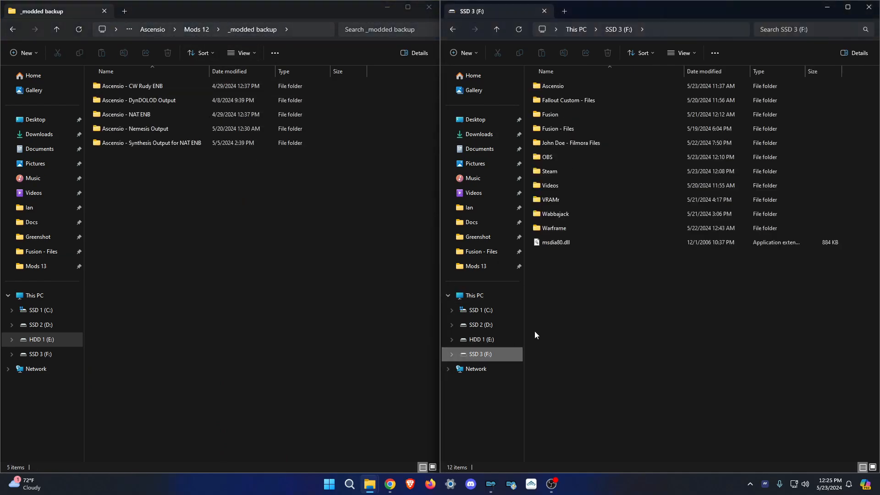
double_click(576, 88)
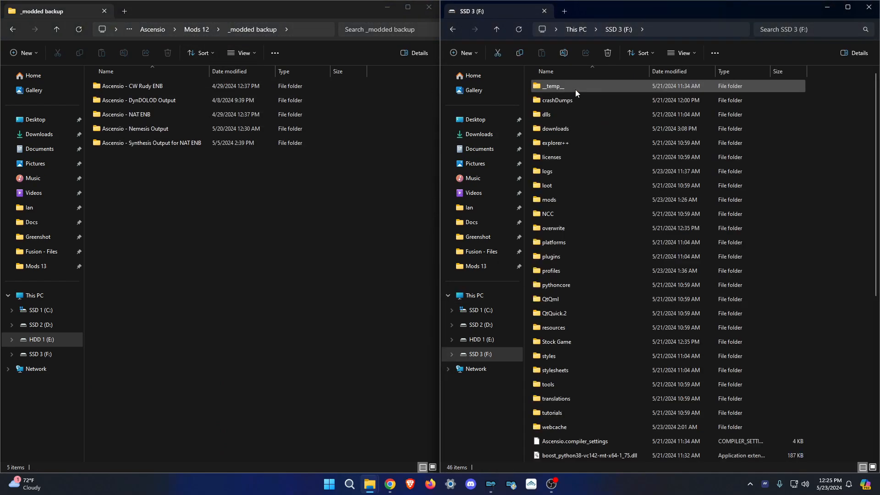
double_click(557, 199)
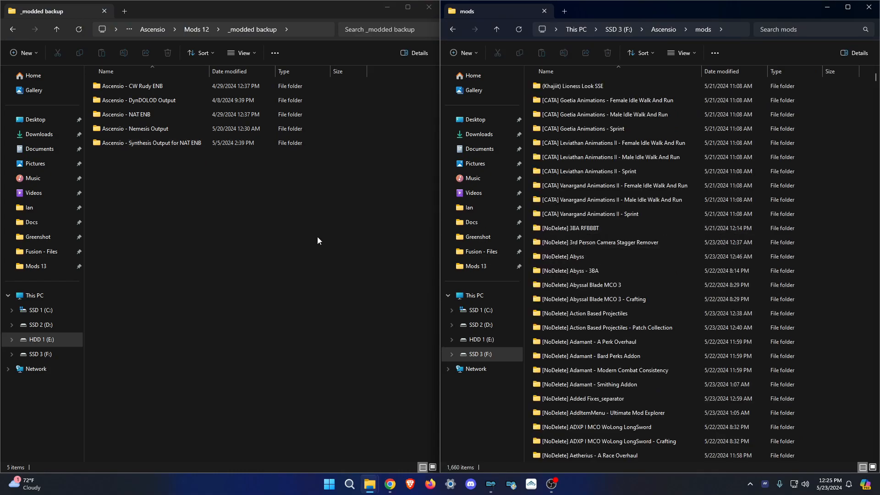
Open the old DynDOLOD Output backup beside the current DynDOLOD Output mod folder.
click(151, 131)
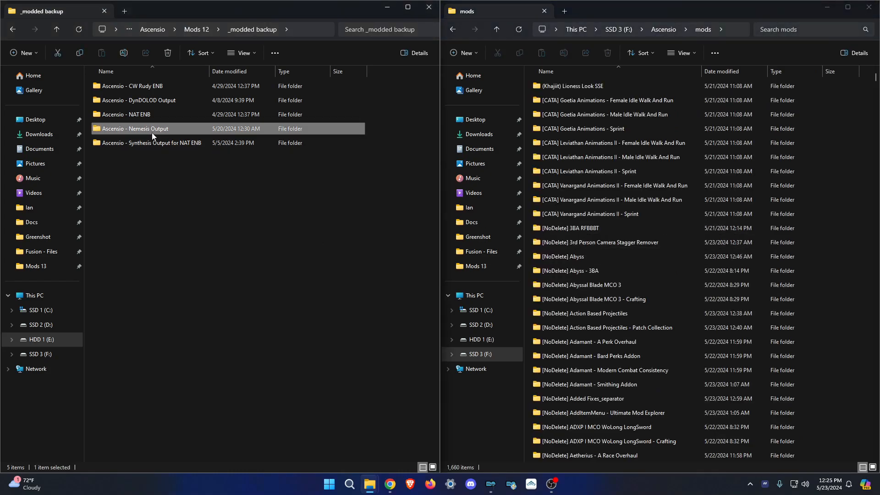
click(163, 145)
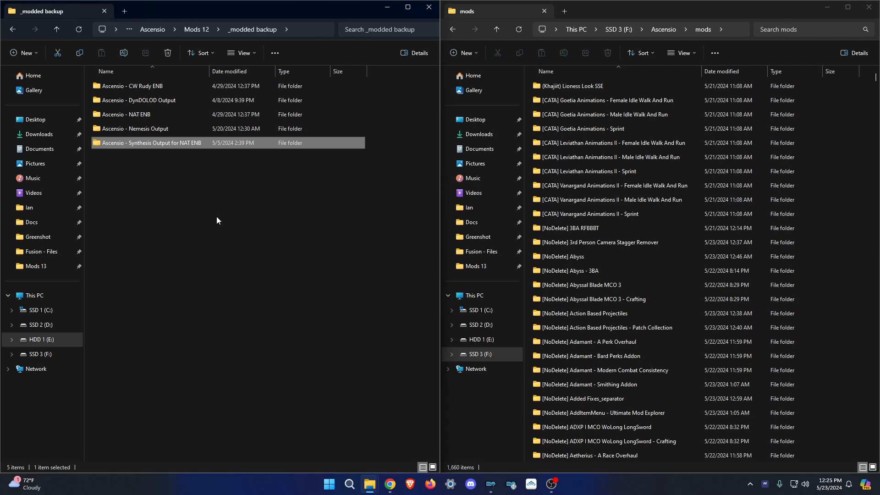
drag(195, 176, 229, 212)
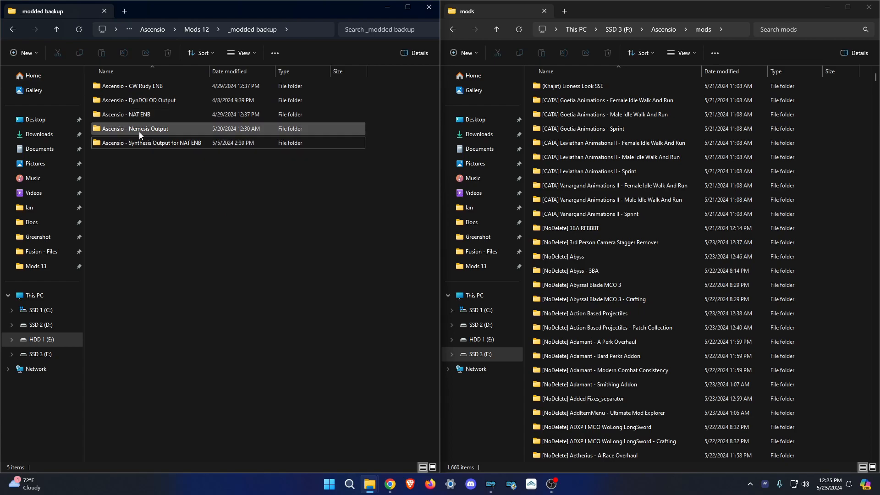
mouse_move(139, 131)
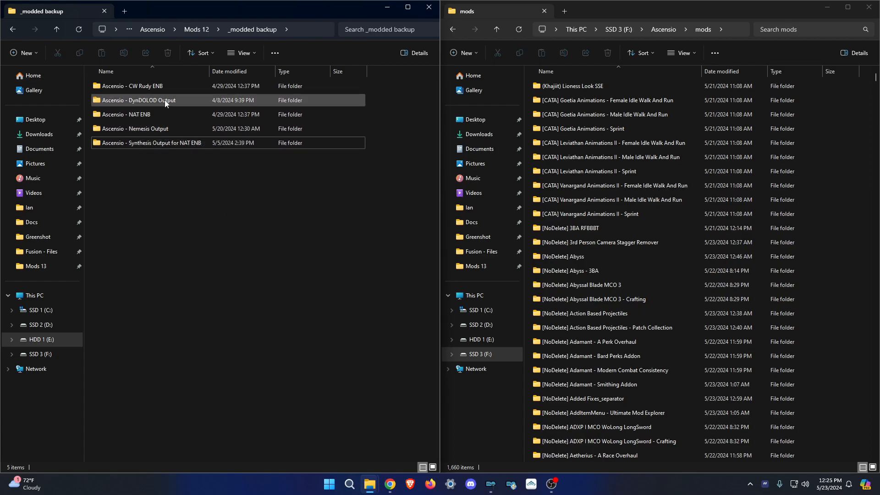
mouse_move(154, 103)
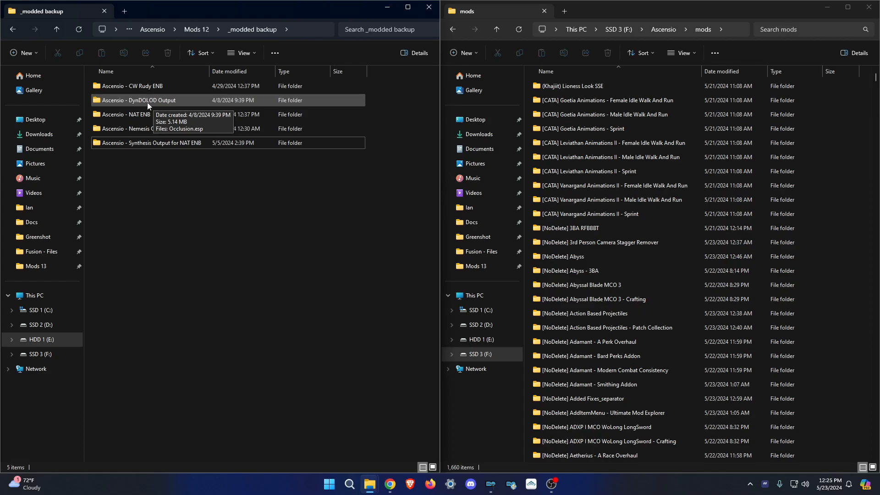
double_click(148, 103)
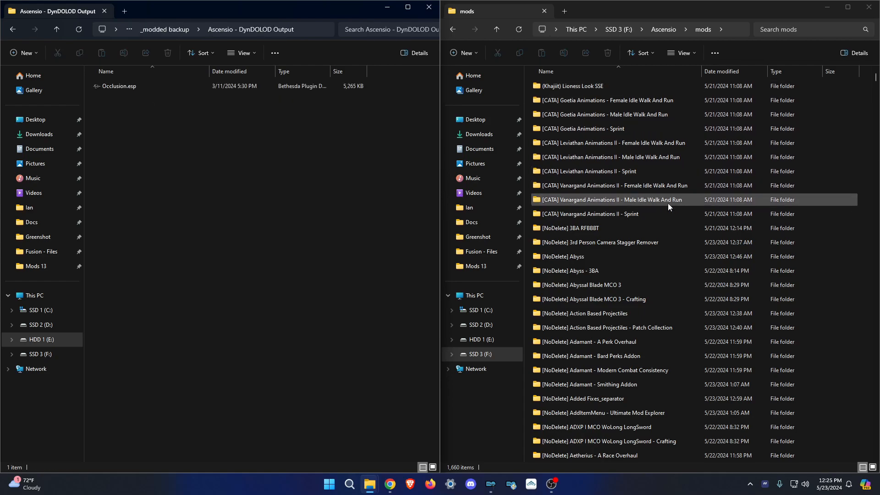
scroll(672, 188, down, 20)
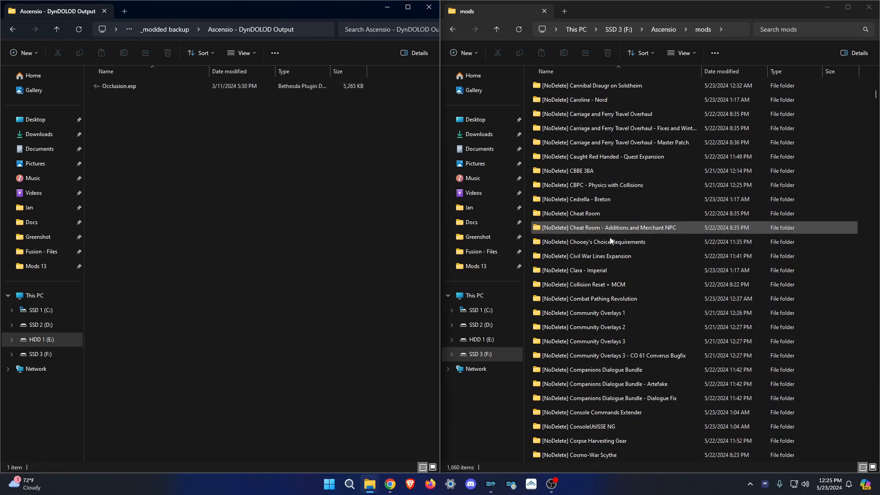
scroll(668, 243, down, 15)
scroll(670, 249, down, 5)
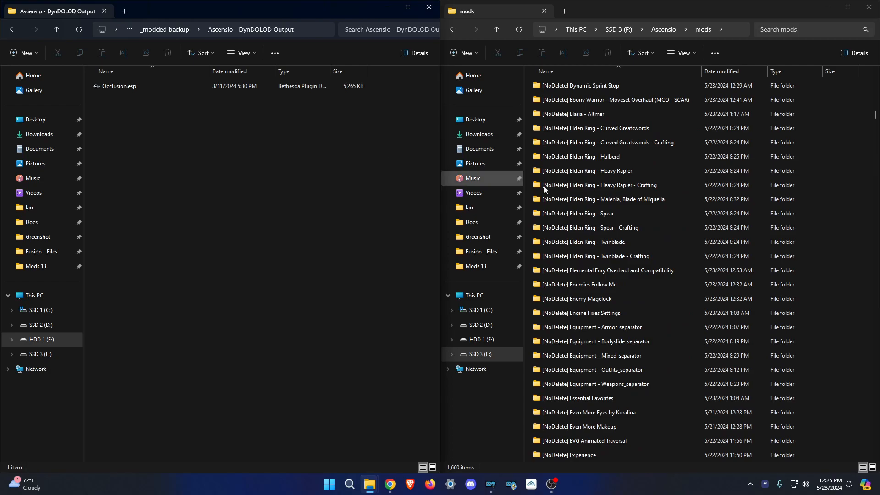
scroll(851, 114, down, 5)
drag(877, 121, 864, 202)
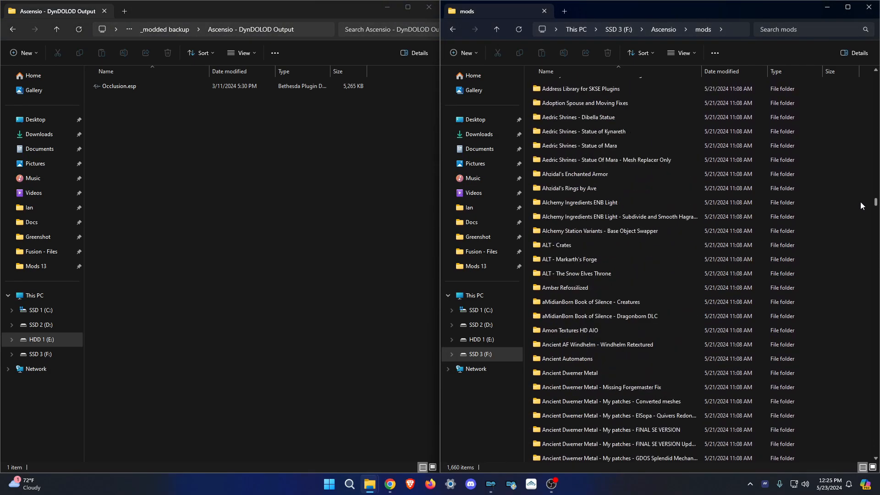
scroll(648, 211, up, 4)
scroll(648, 211, down, 20)
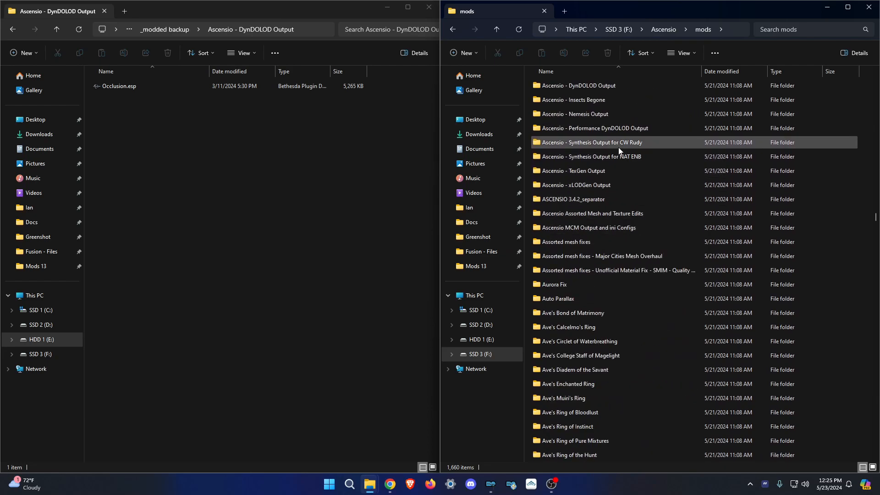
double_click(592, 86)
Overwrite the mod's Occlusion.esp with the 3/11/2024 backup copy (5,265 KB).
drag(133, 87, 598, 203)
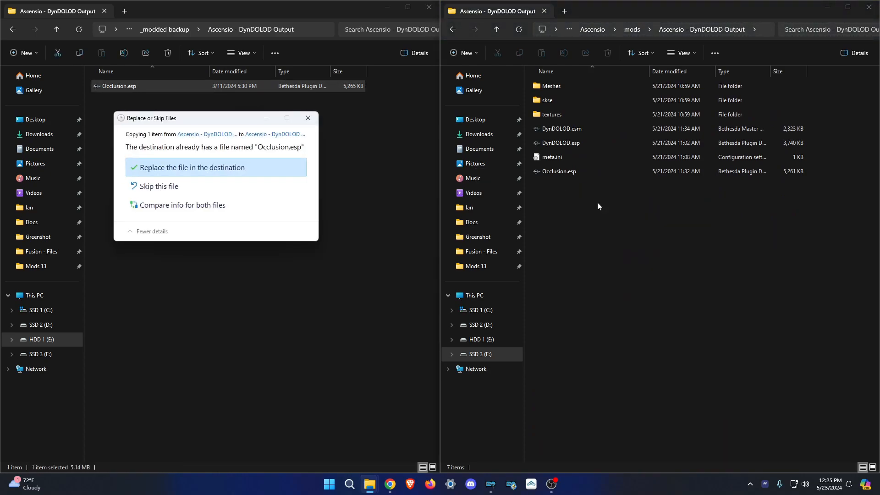
click(240, 168)
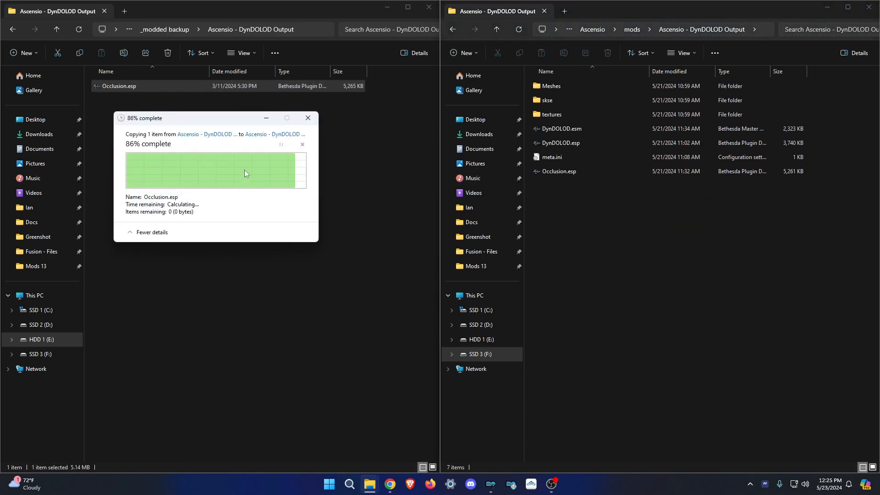
key(ctrl+c)
drag(576, 199, 609, 234)
key(ctrl+v)
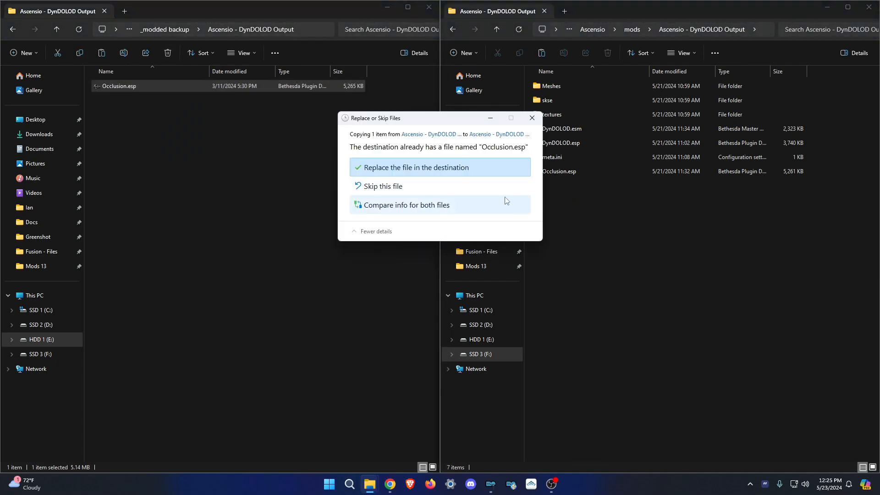
click(444, 172)
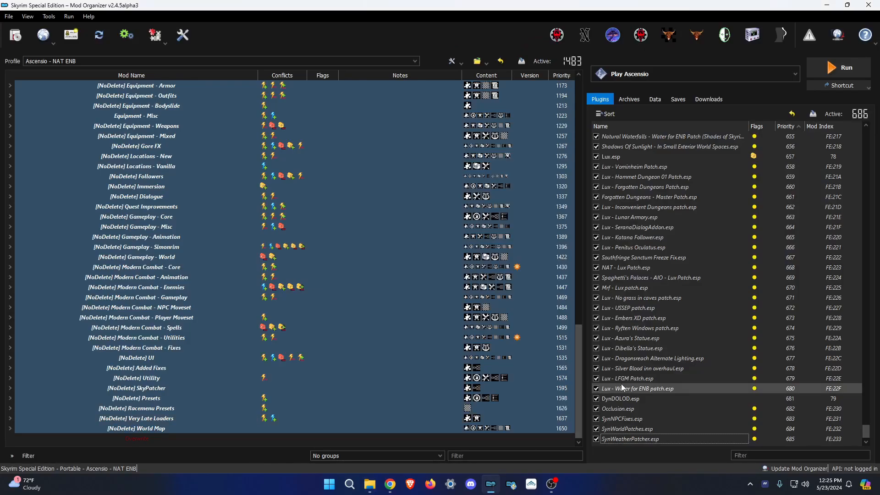
Move the three Syn .esp files from the Synthesis output folder into Documents.
right_click(521, 444)
click(534, 432)
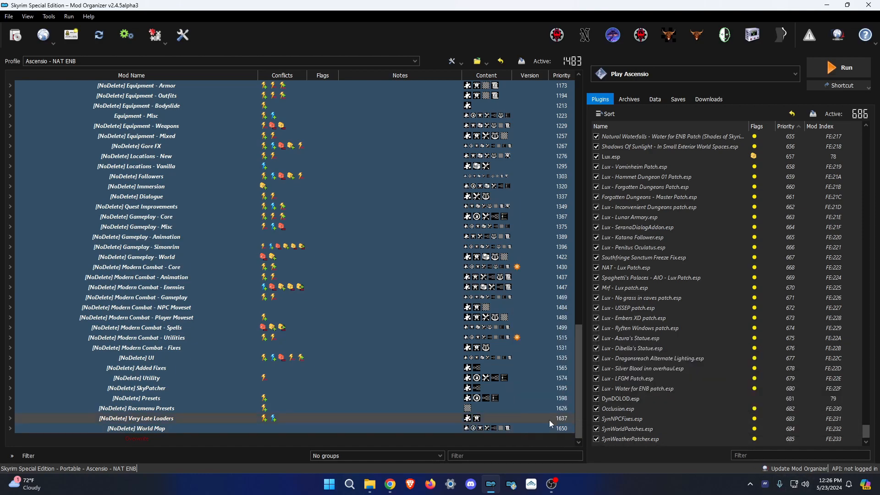
right_click(618, 440)
click(646, 420)
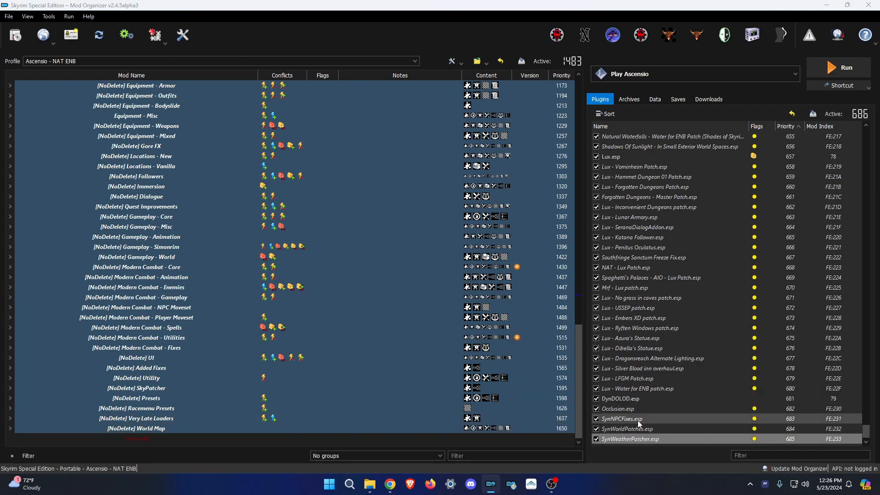
drag(384, 140, 349, 129)
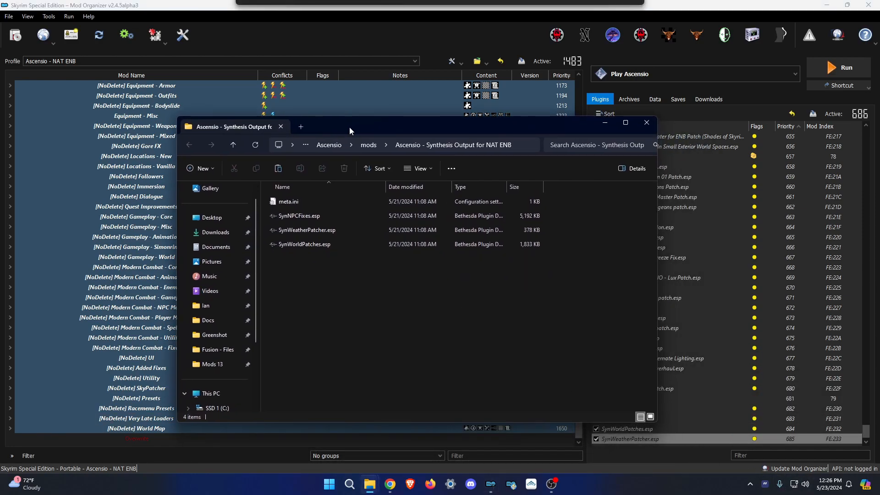
drag(430, 280, 191, 248)
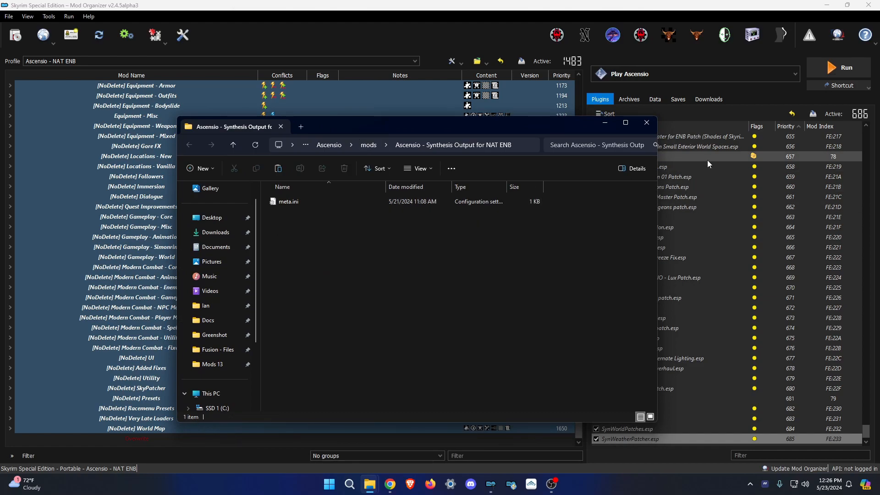
click(647, 123)
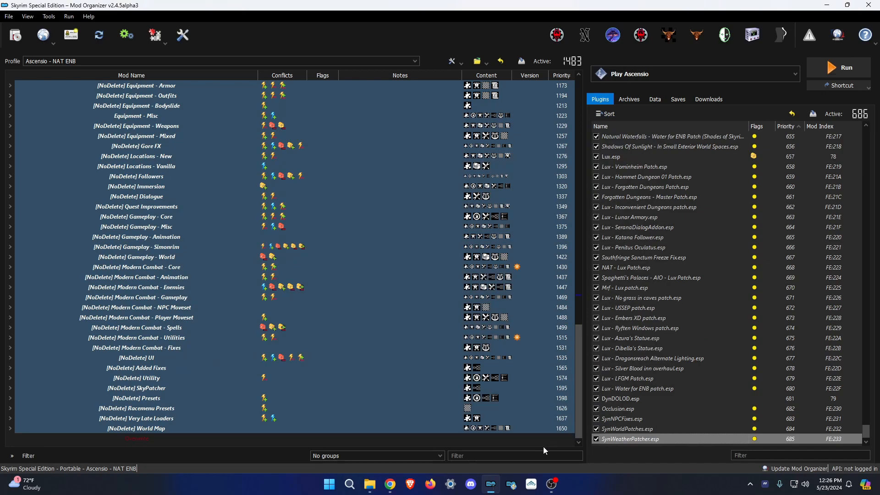
Refresh Mod Organizer 2 so the active plugin count drops to 683.
right_click(545, 445)
click(568, 429)
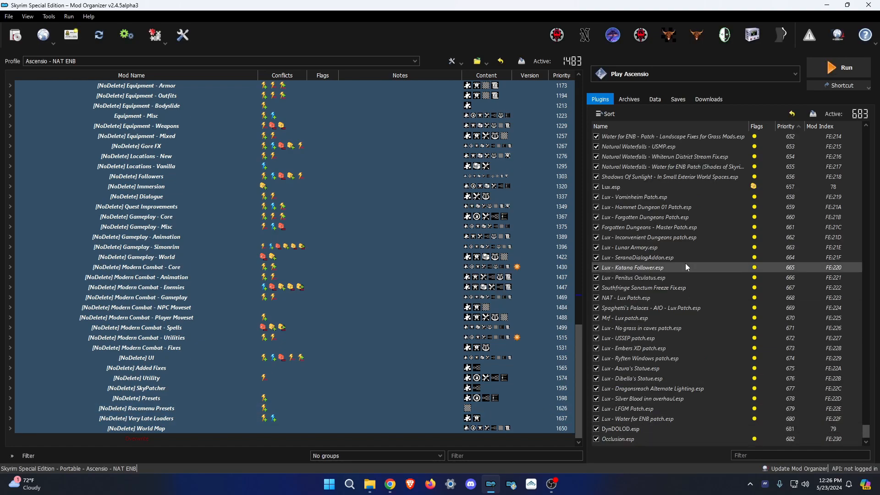
click(620, 438)
click(553, 440)
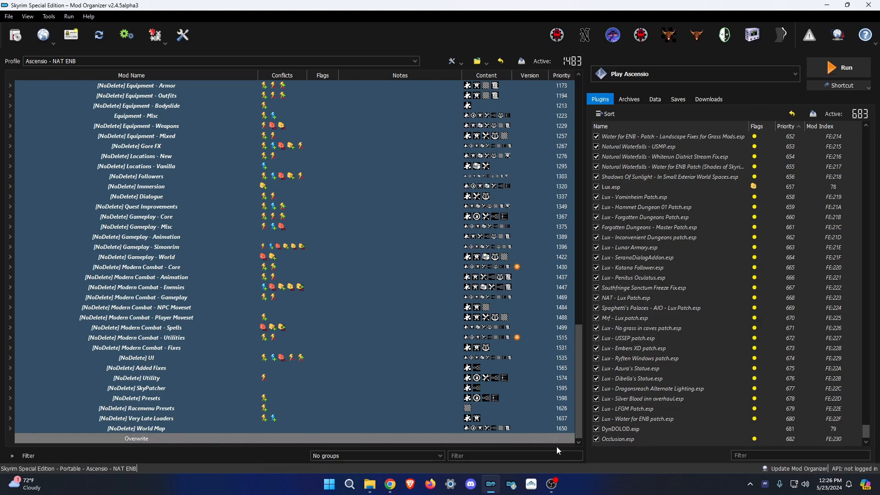
Select Synthesis as the executable to launch and review its settings in the executables editor.
click(693, 72)
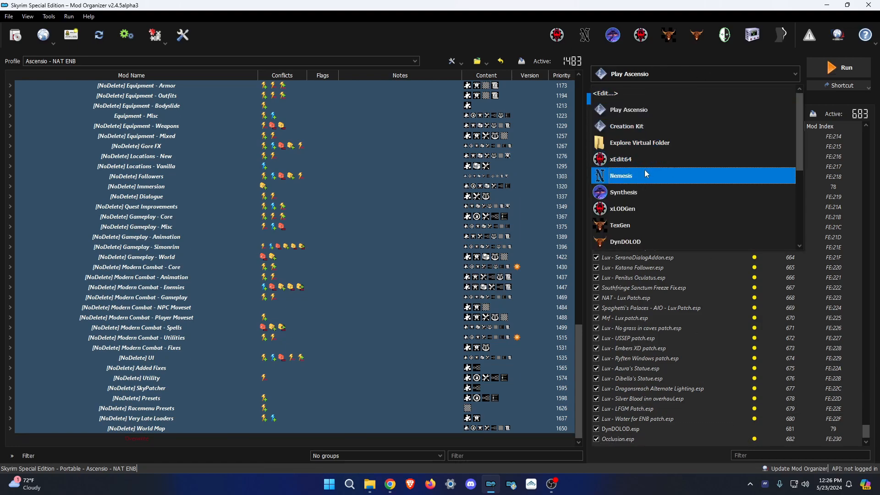
click(620, 198)
click(629, 74)
click(629, 91)
click(315, 236)
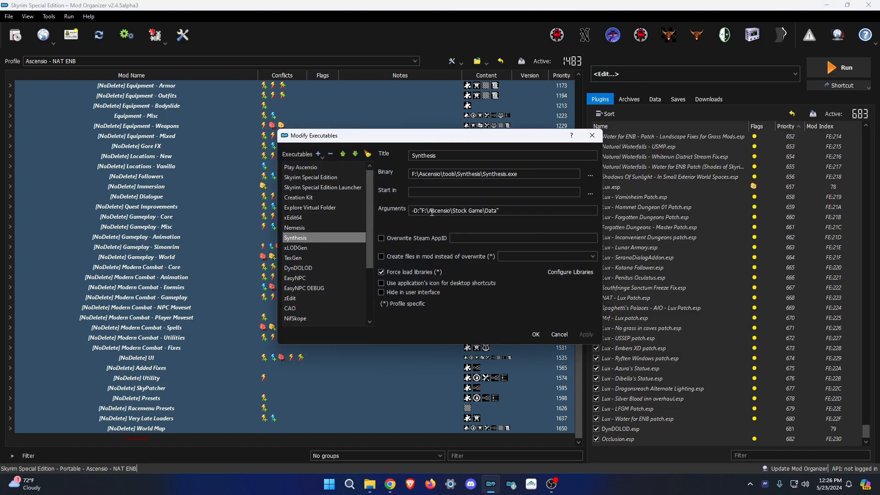
click(592, 135)
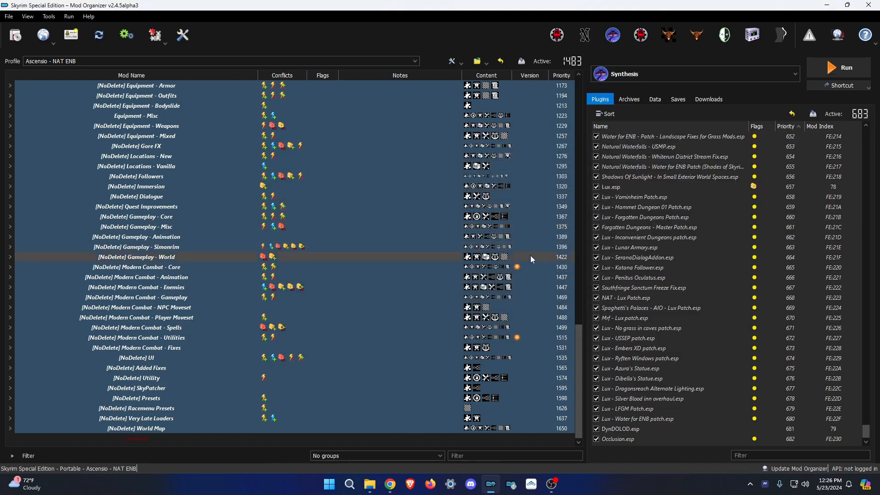
Close the right Explorer window and open _Ascensio Known Issues.txt from Mods 13.
click(370, 484)
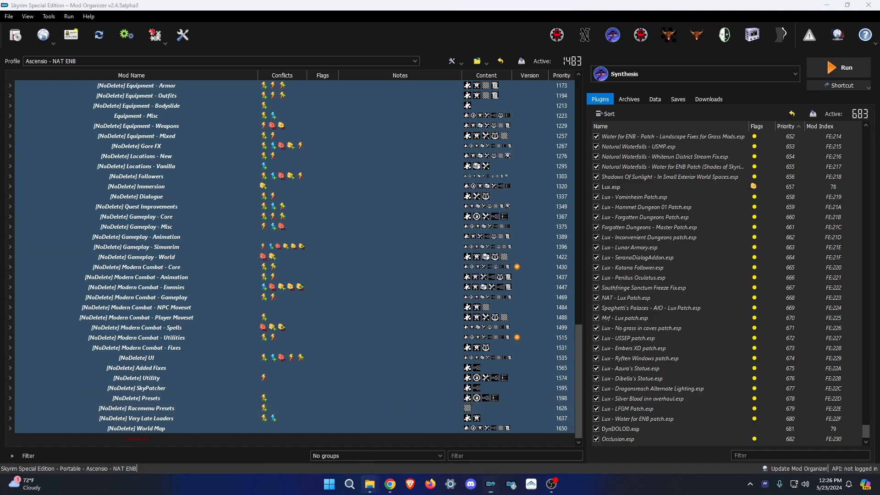
click(333, 444)
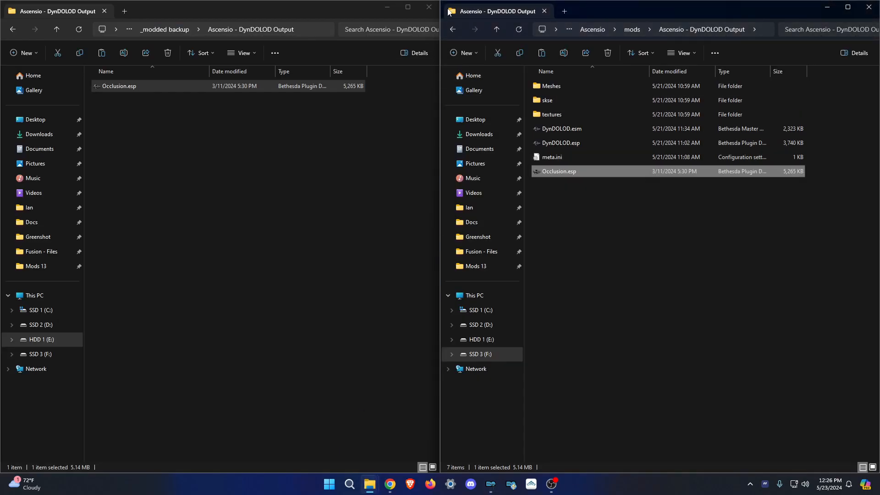
click(866, 11)
drag(214, 12, 376, 63)
click(176, 315)
scroll(307, 266, down, 10)
click(297, 296)
double_click(297, 297)
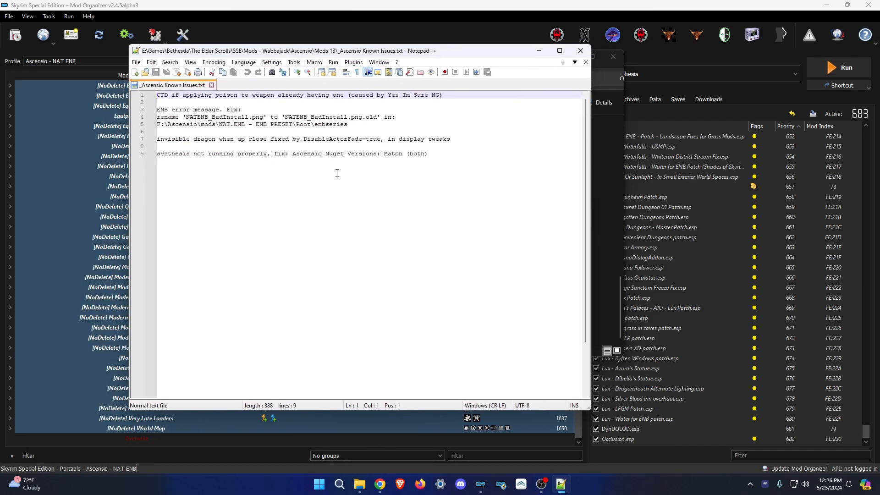
Read the Synthesis fix on line 9, minimise Notepad++ and close the Mods 13 Explorer window.
click(360, 167)
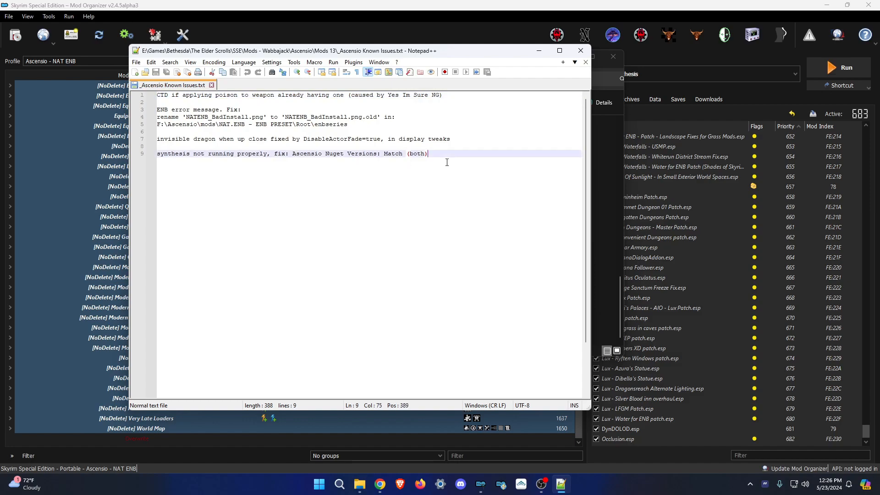
click(539, 50)
click(662, 62)
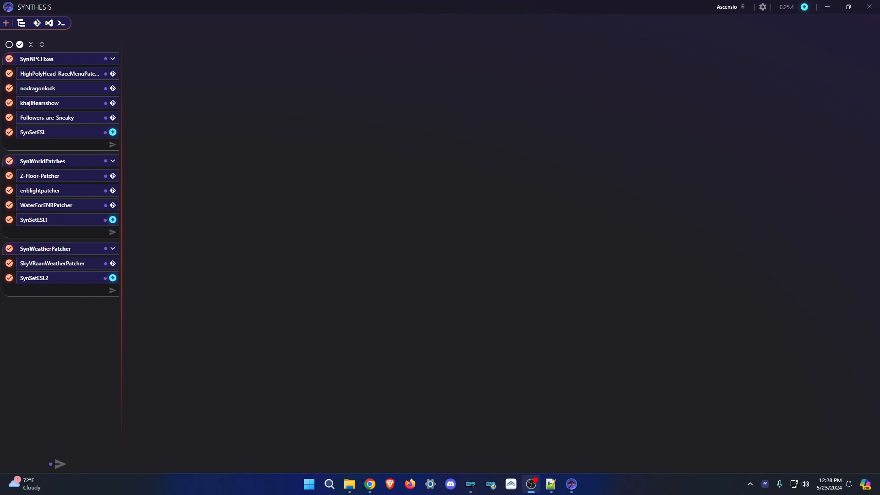
Update the SynSetESL, SynSetESL1 and SynSetESL2 patchers.
click(113, 132)
click(113, 220)
click(114, 278)
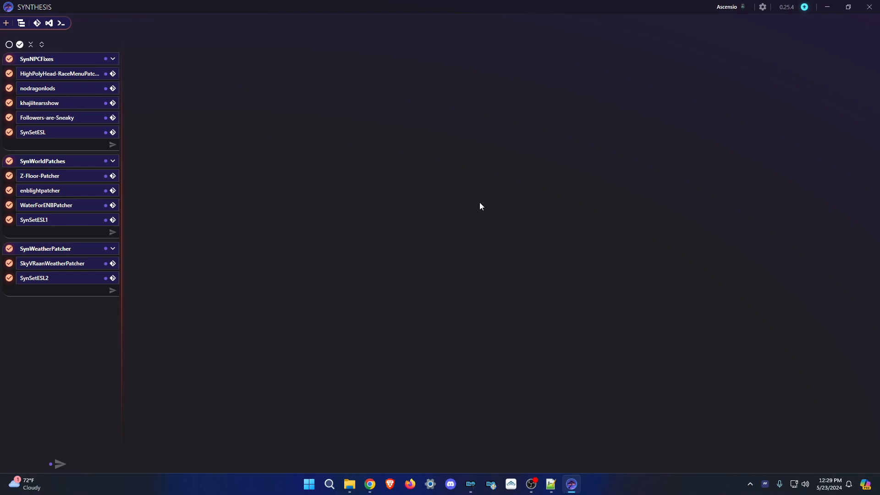
Open Synthesis settings to the Advanced page, showing Num Processors 6 and Short Circuit Checks enabled.
click(763, 6)
click(52, 25)
click(32, 24)
click(9, 23)
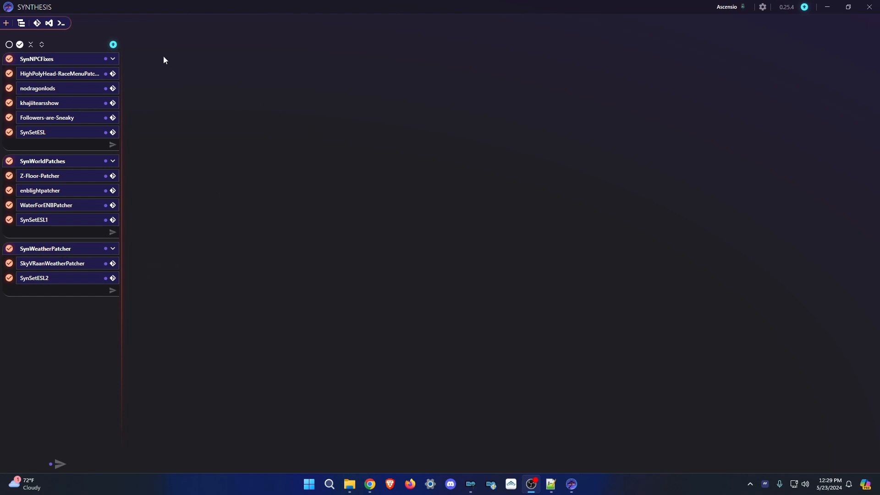
click(114, 45)
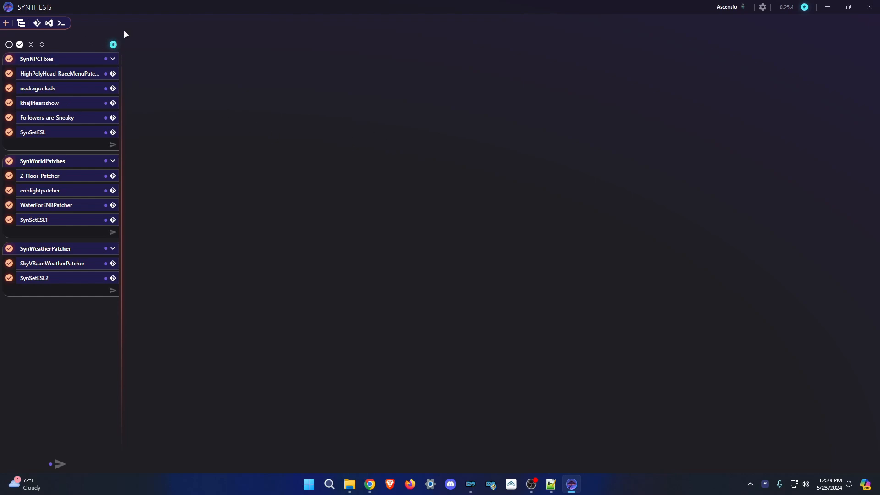
click(763, 7)
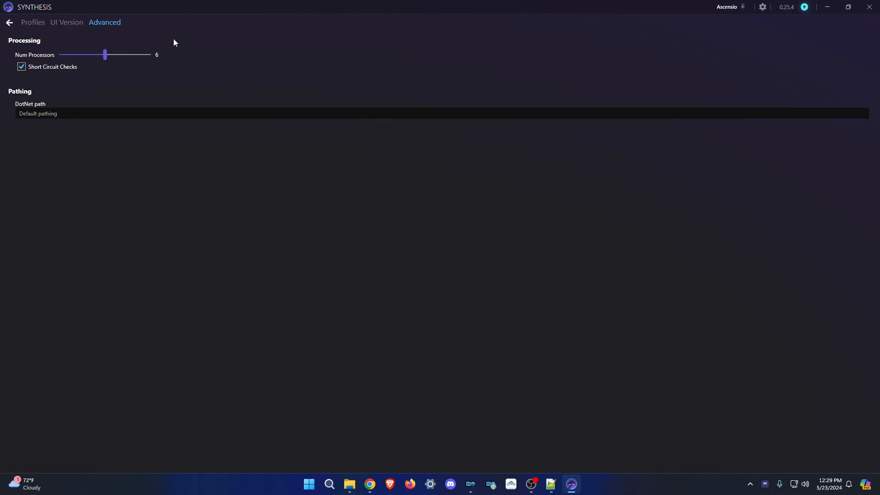
Compare UI version 0.25.4 with the 0.28.0 update and start downloading Synthesis.zip.
click(68, 22)
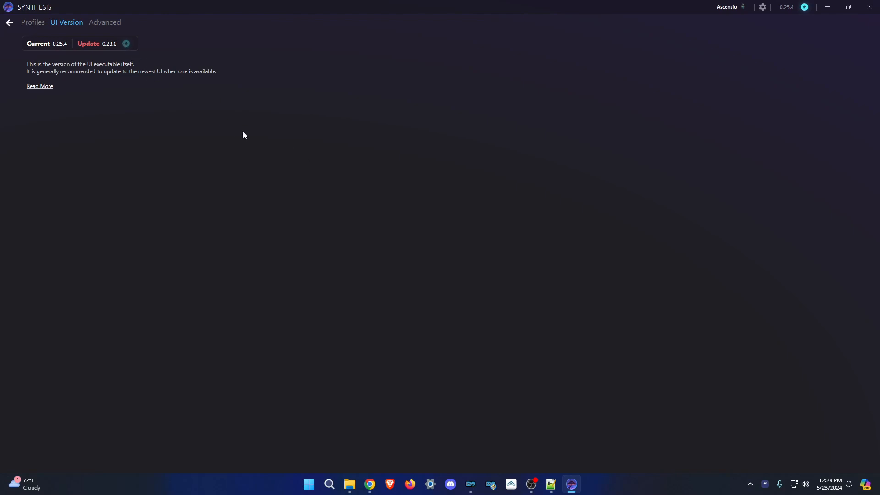
click(369, 483)
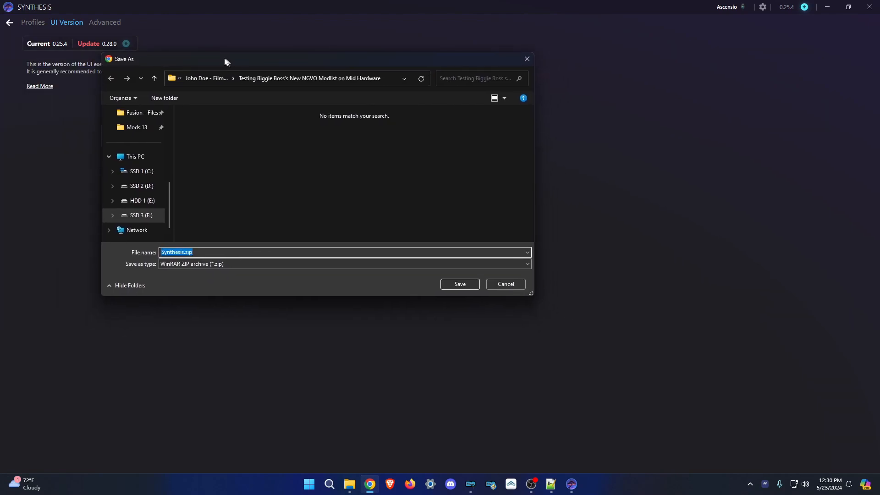
Save Synthesis.zip into Mods 13's _tools folder and close Synthesis.
click(137, 127)
scroll(230, 220, down, 1)
double_click(227, 219)
click(458, 283)
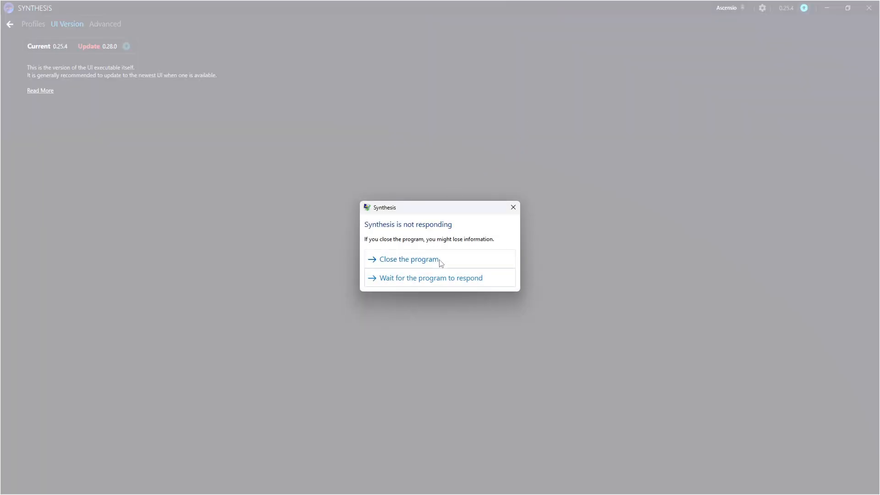
click(441, 263)
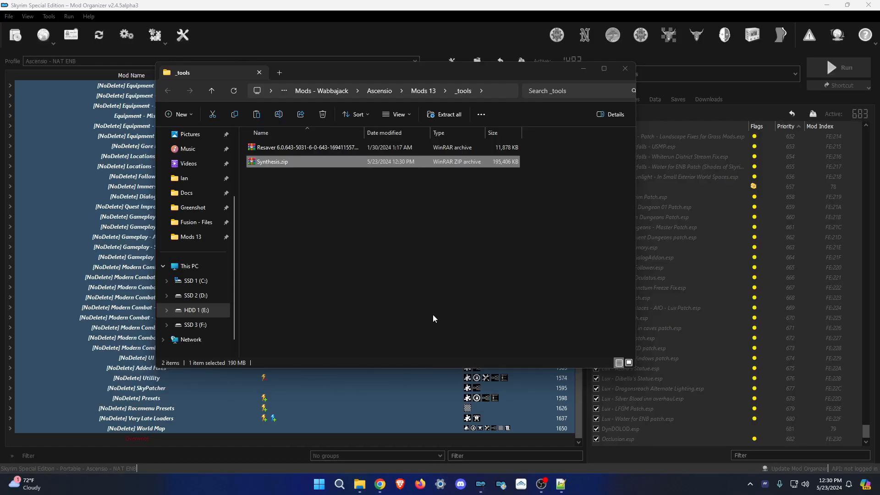
Open a new File Explorer window from the taskbar and place it beside the _tools window.
click(361, 485)
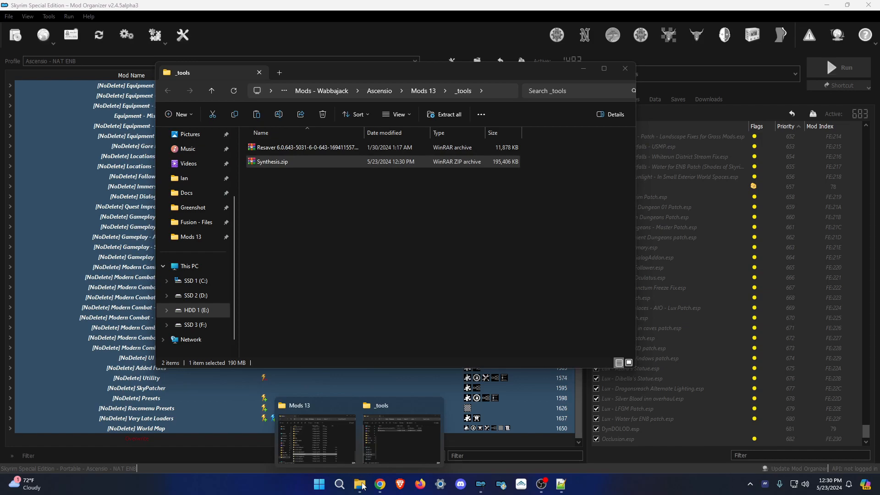
right_click(362, 486)
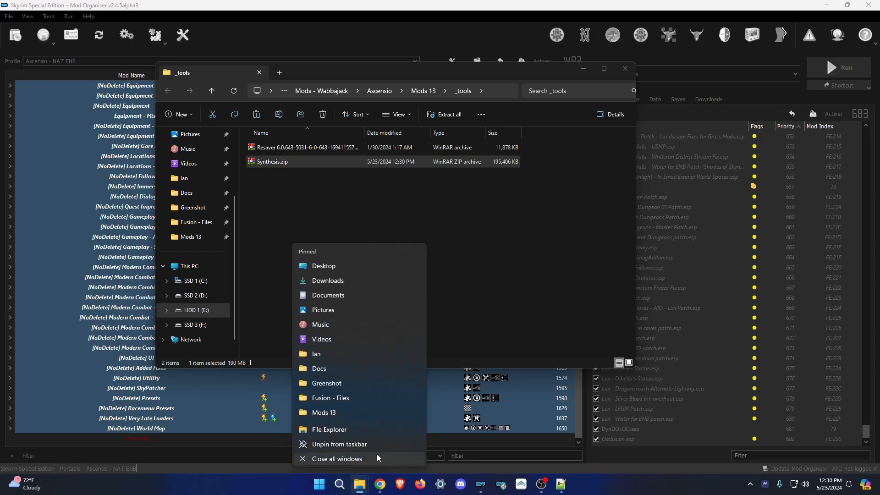
click(360, 436)
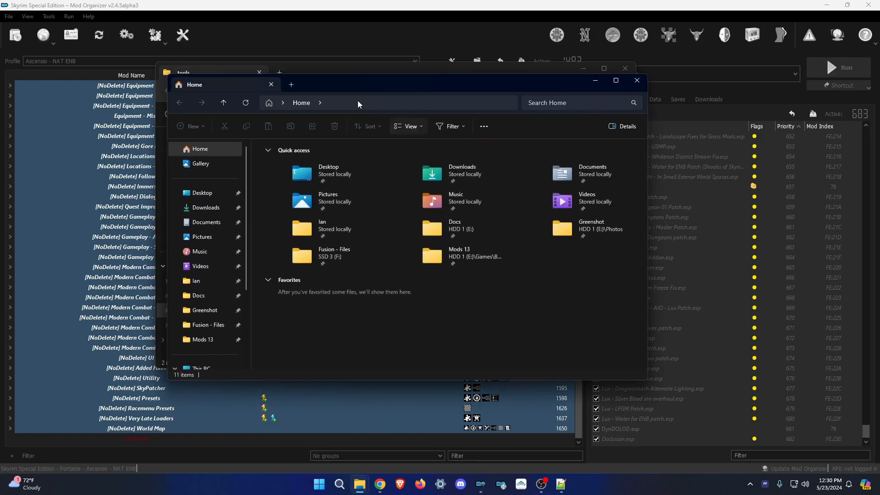
drag(357, 81, 414, 102)
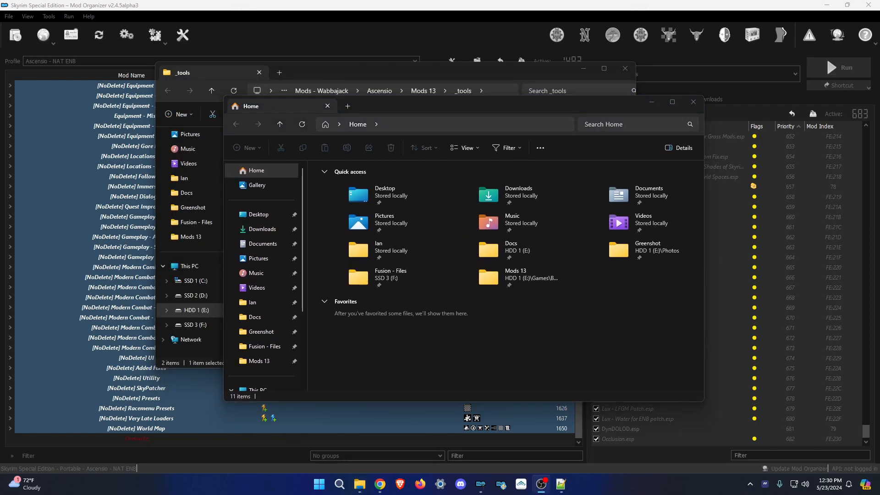
Browse the new window to F:\Ascensio\tools\Synthesis and open Synthesis.zip in the archiver.
drag(435, 75, 390, 75)
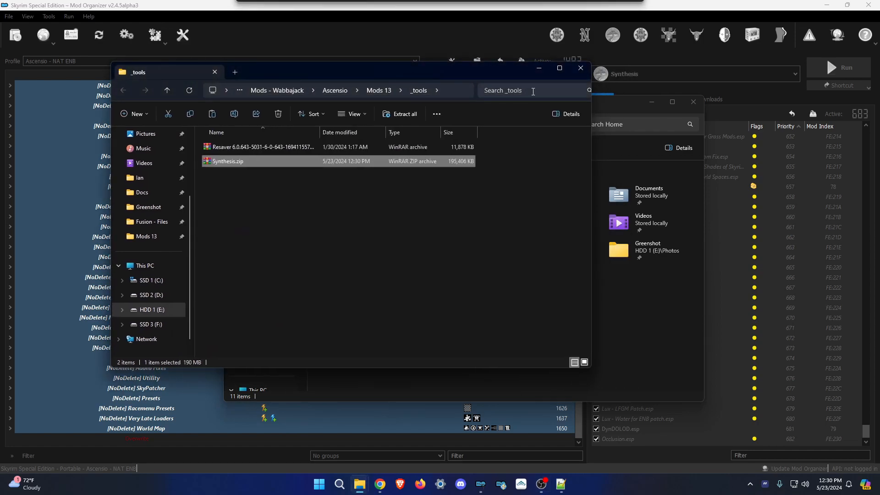
drag(607, 106, 638, 111)
click(314, 348)
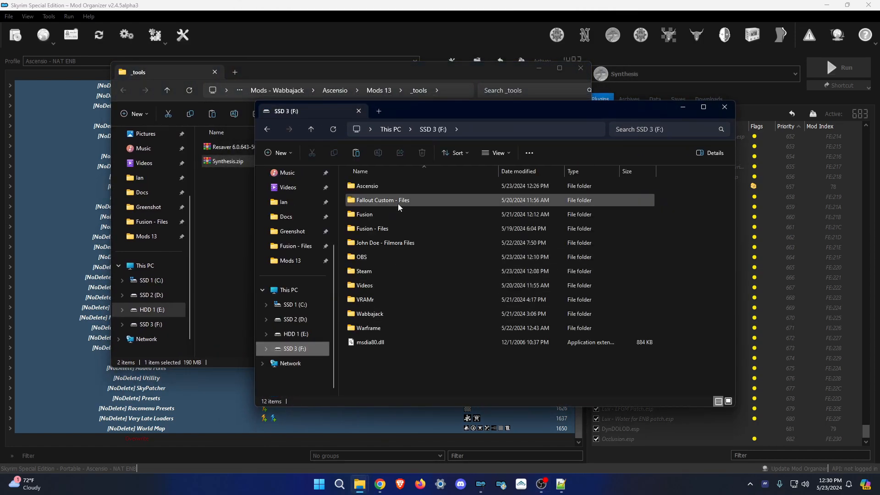
double_click(378, 188)
scroll(416, 312, down, 3)
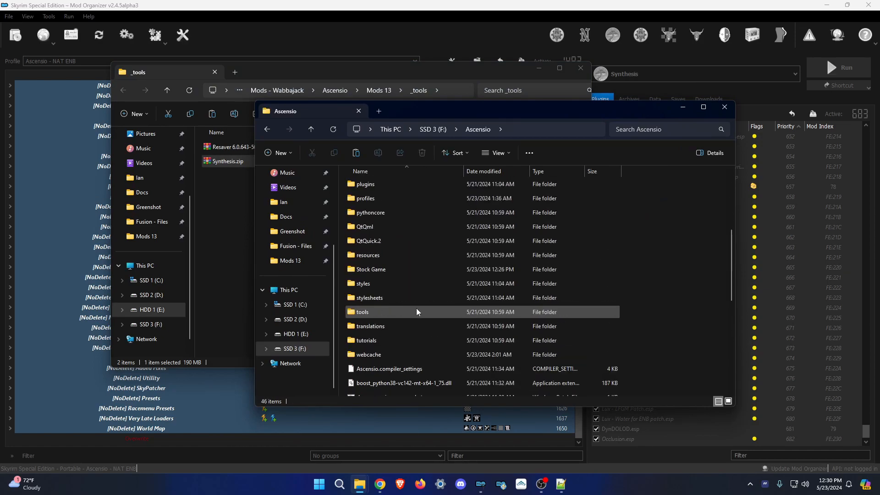
double_click(377, 312)
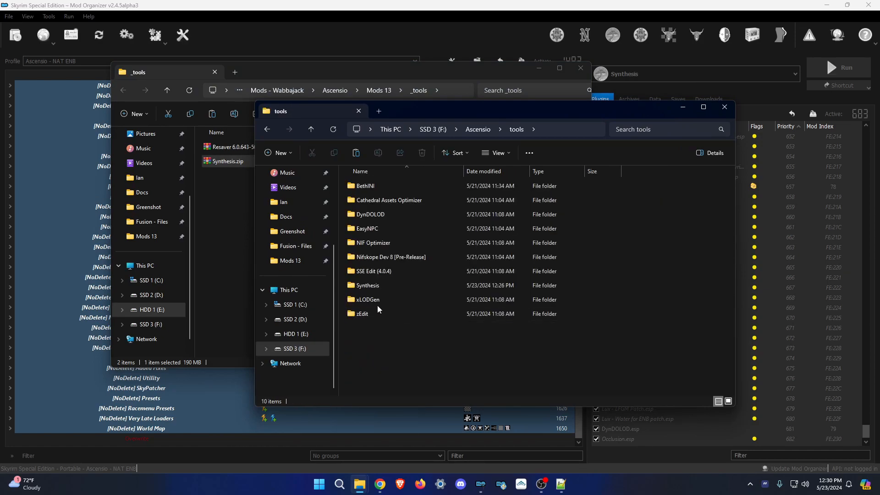
double_click(370, 286)
drag(488, 115, 253, 98)
double_click(268, 161)
Delete all the old files in the Synthesis folder.
click(761, 223)
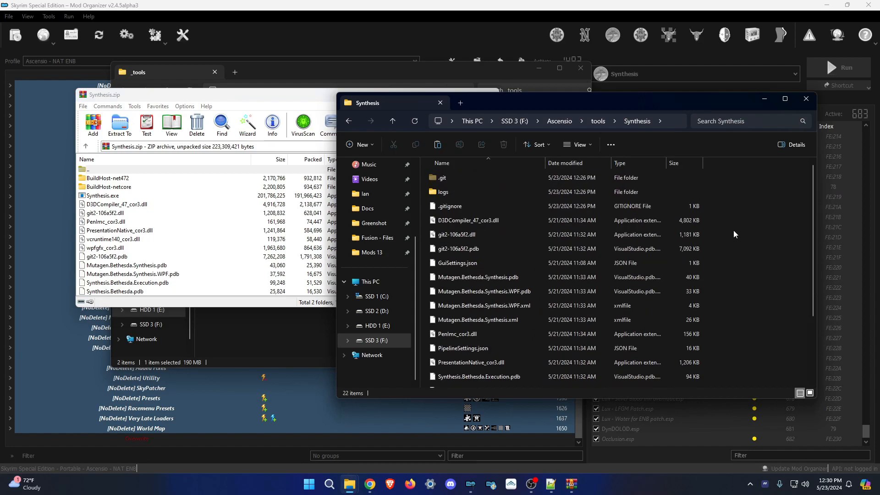
key(ctrl+a)
key(Delete)
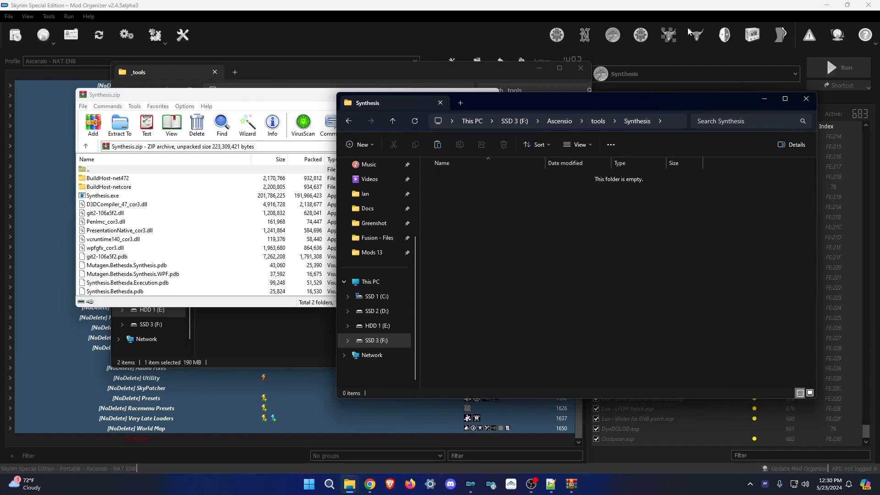
Drag all Synthesis.zip contents into the empty Synthesis folder, then return to Mod Organizer 2.
click(194, 257)
scroll(195, 258, down, 2)
drag(120, 290, 112, 184)
drag(113, 185, 607, 251)
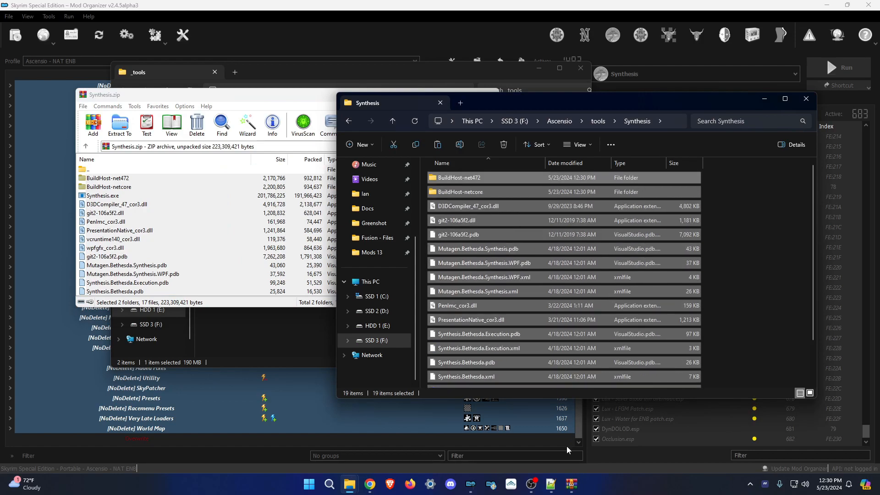
click(471, 484)
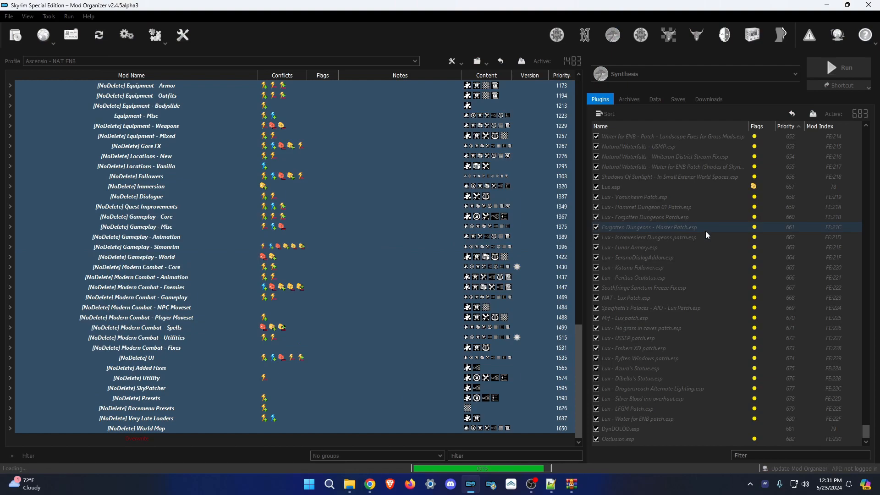
Edit the Synthesis executable to create files in the 'Synthesis Output for NAT ENB' mod.
click(656, 74)
click(629, 93)
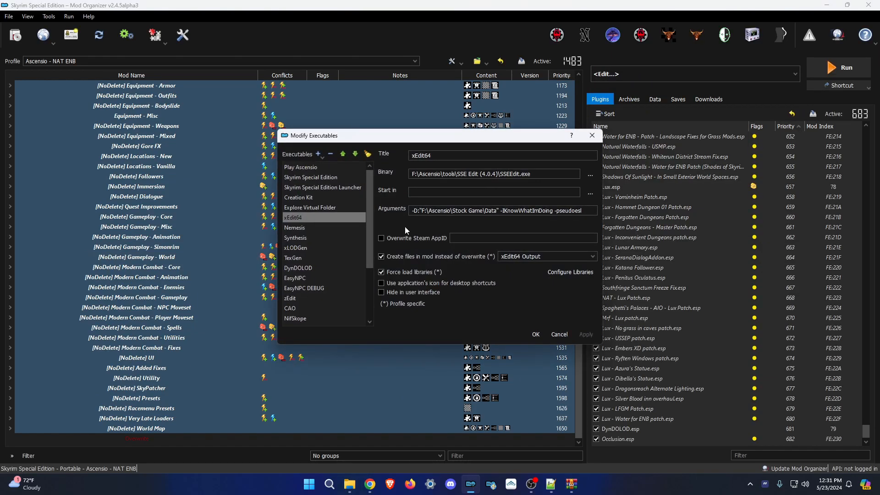
click(295, 238)
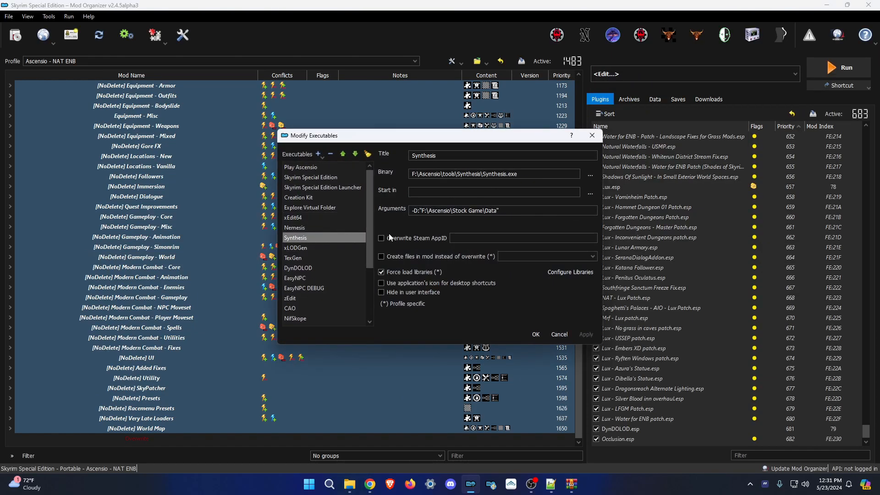
click(433, 258)
text(as)
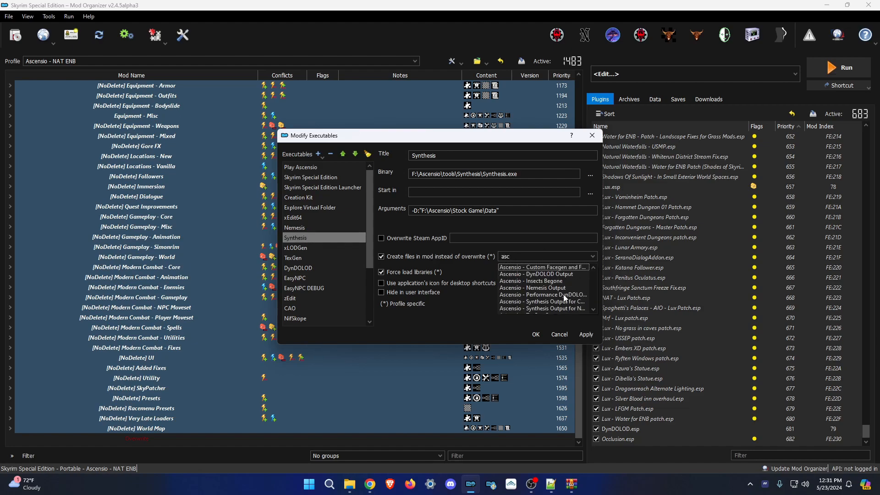
text(c)
scroll(565, 298, down, 1)
click(565, 287)
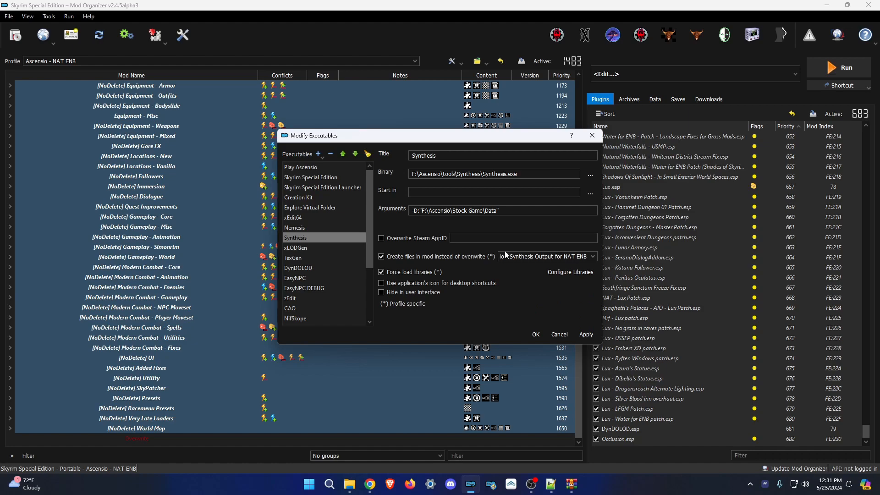
click(587, 334)
click(534, 335)
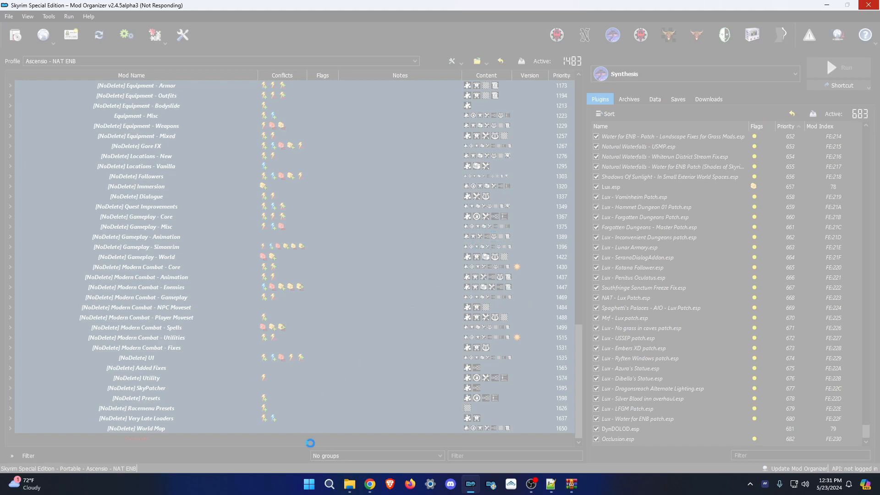
End the frozen Mod Organizer 2 GUI task in Task Manager.
right_click(309, 484)
click(305, 370)
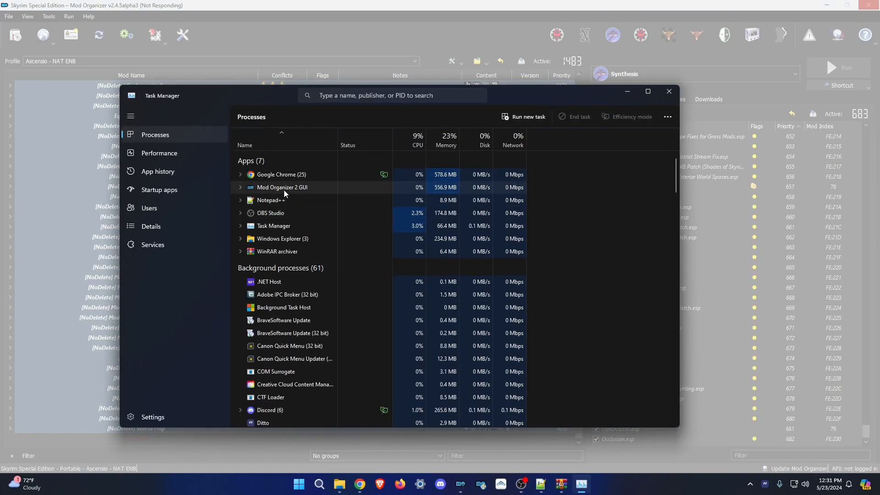
right_click(284, 190)
click(309, 205)
click(669, 91)
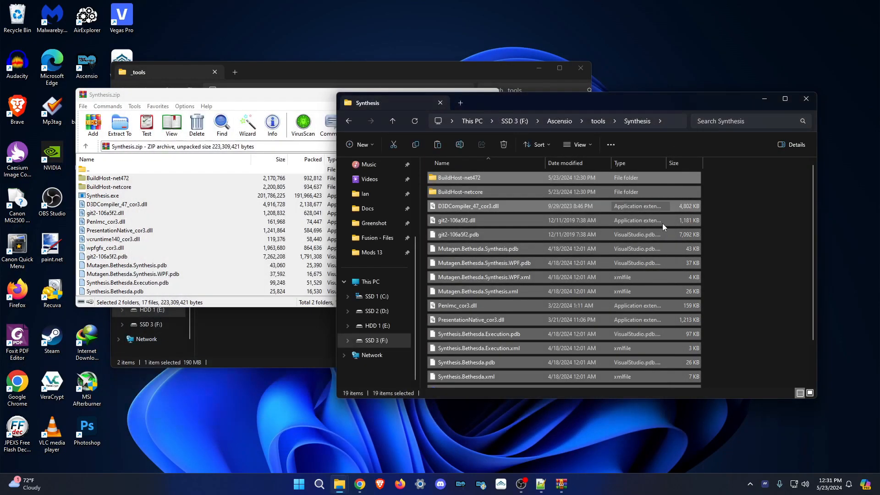
Launch Synthesis from Mod Organizer 2's executables list.
click(515, 111)
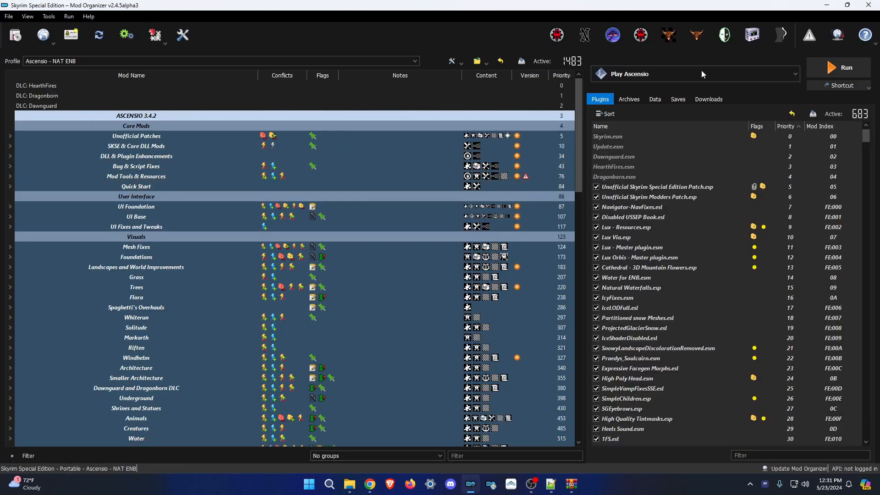
click(702, 73)
click(653, 188)
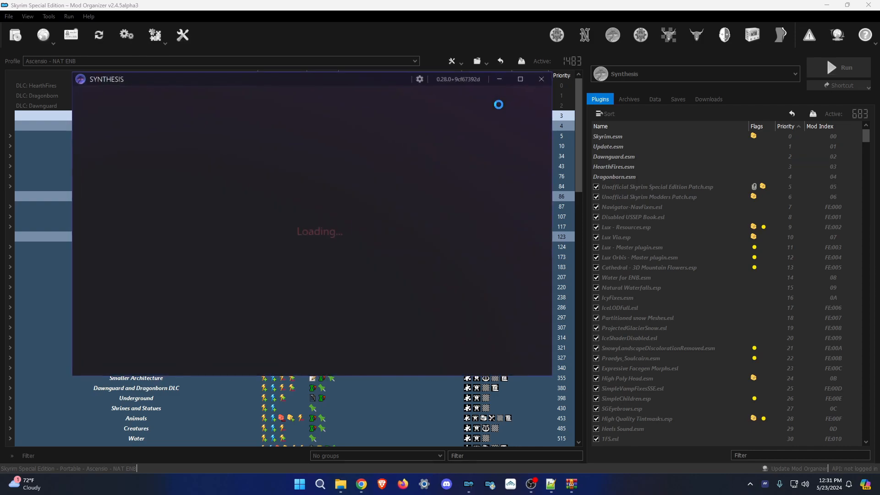
Select Skyrim Special Edition as Synthesis's target game.
click(235, 181)
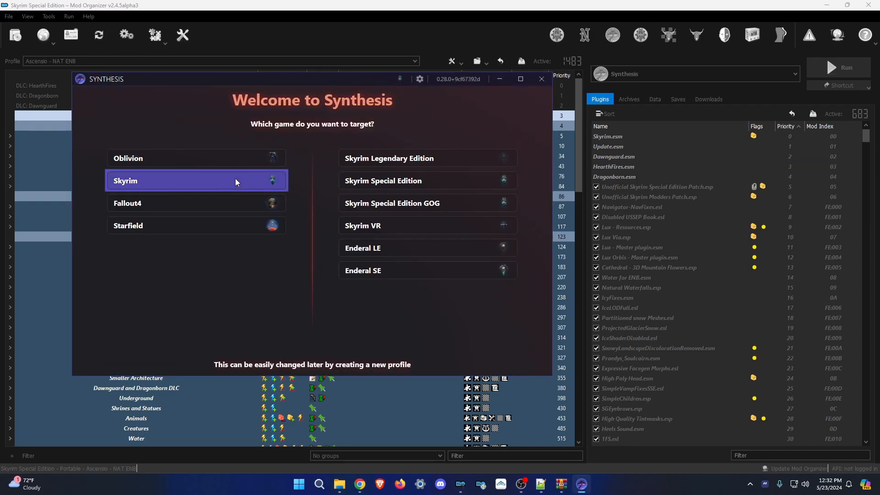
click(430, 179)
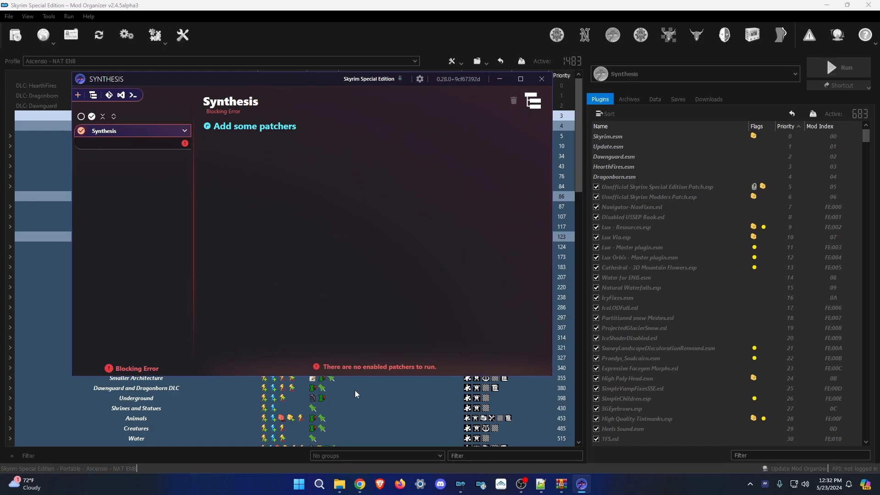
drag(323, 93, 385, 104)
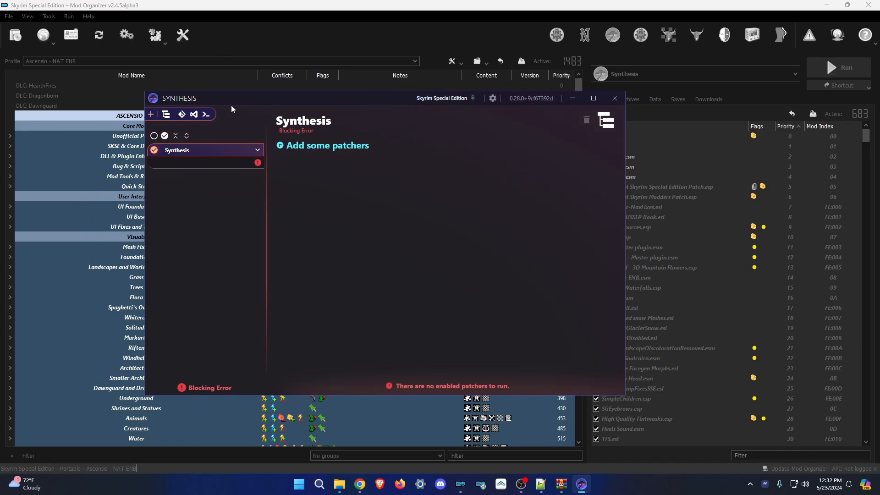
Close the Synthesis folder window and the Synthesis app.
mouse_move(347, 488)
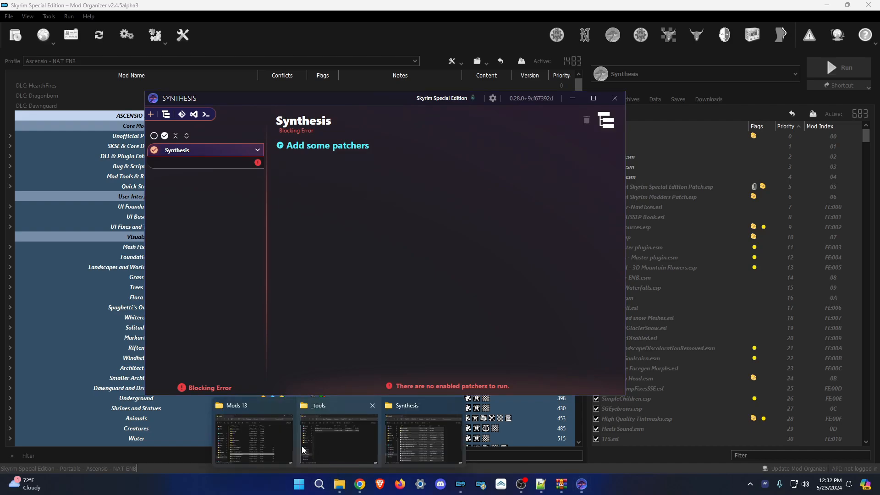
mouse_move(303, 451)
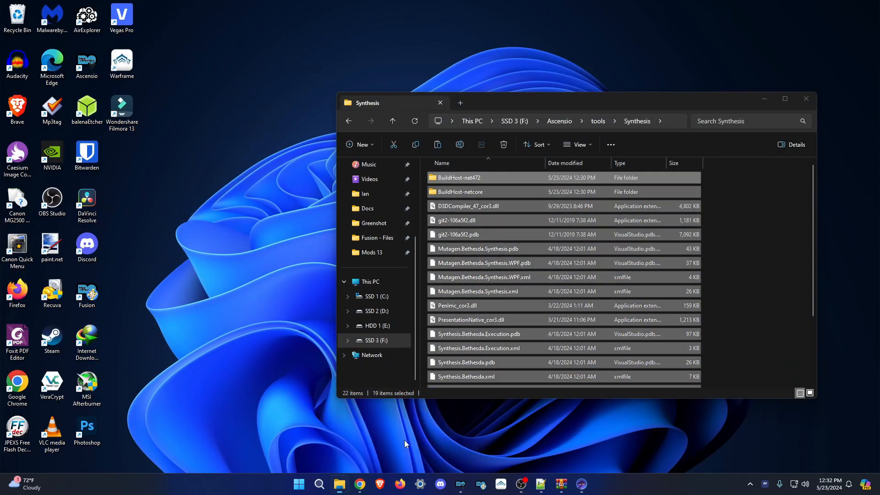
click(404, 440)
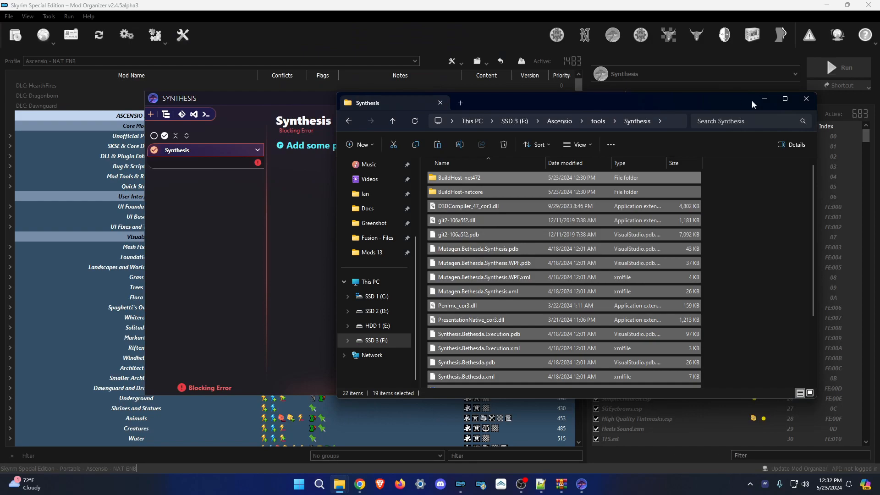
click(805, 99)
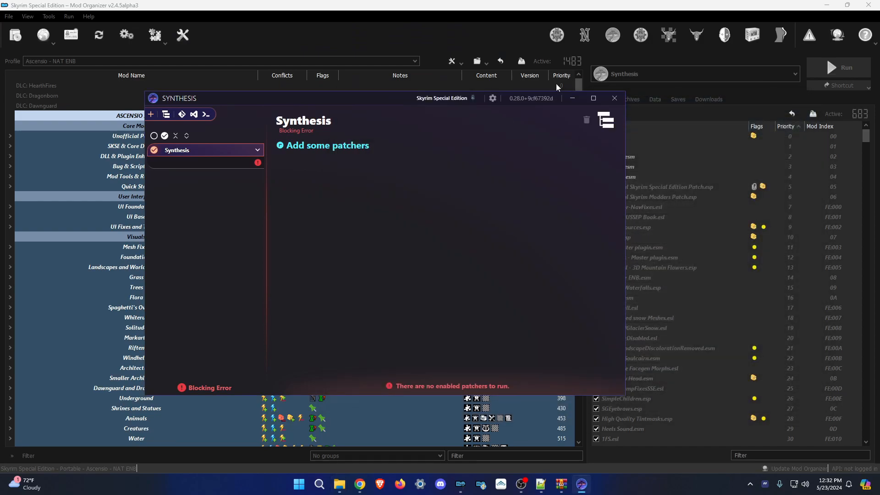
click(613, 98)
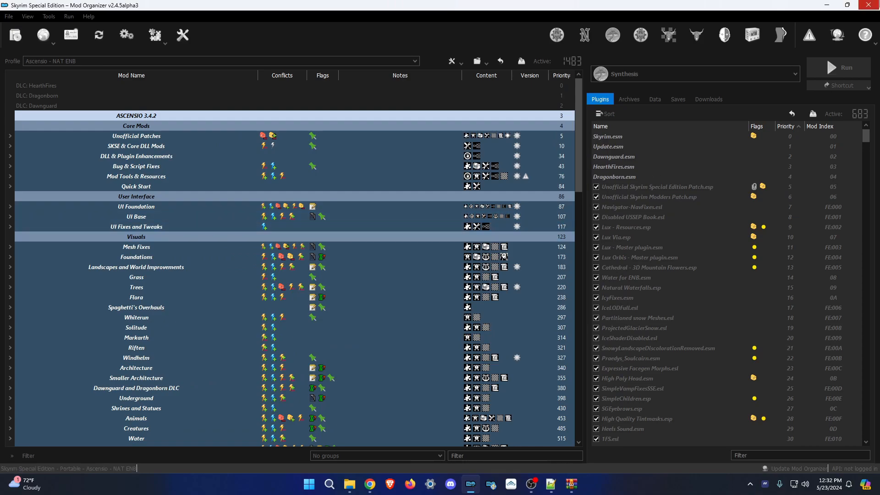
Close Mod Organizer 2 and restore the Synthesis items from the Recycle Bin, replacing destination files.
click(869, 4)
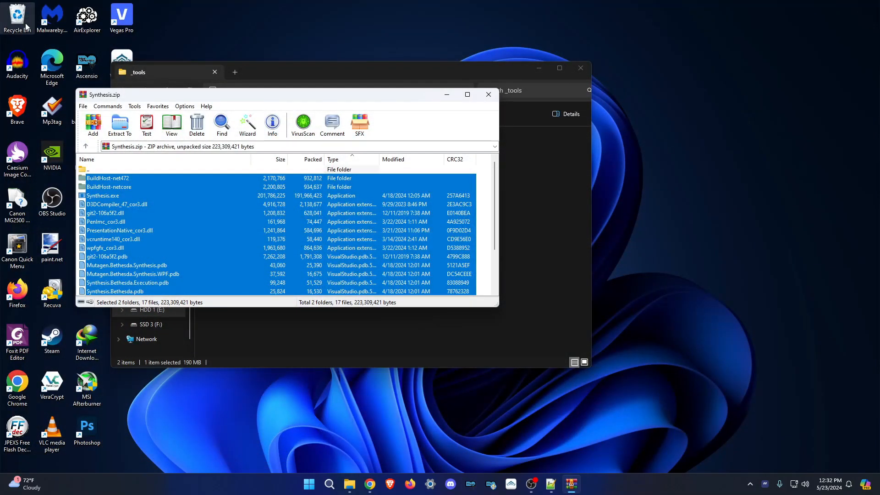
double_click(25, 25)
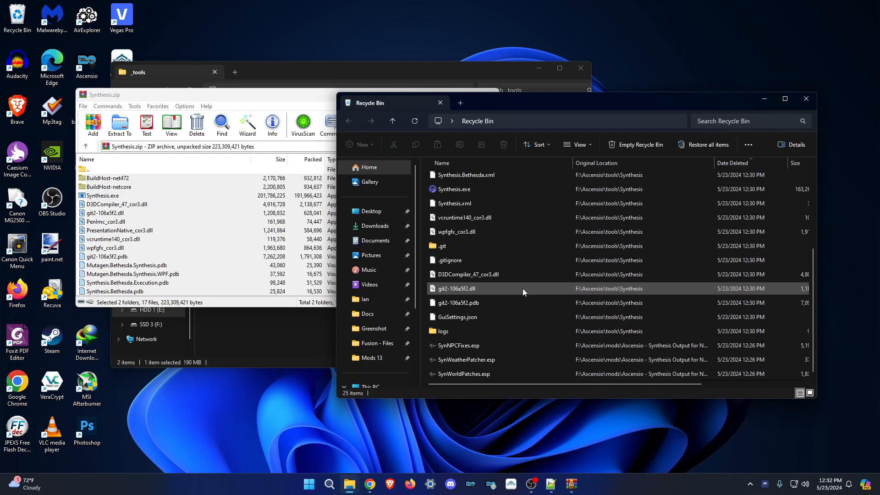
drag(432, 324, 628, 64)
click(741, 146)
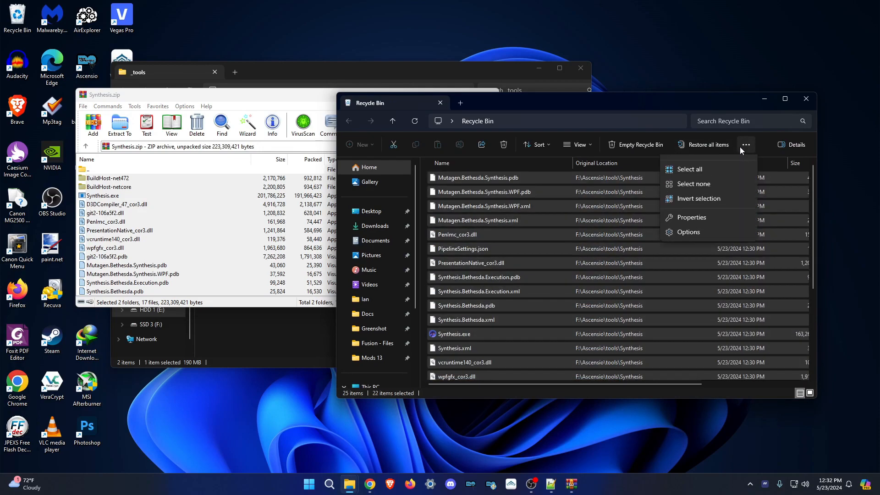
click(697, 166)
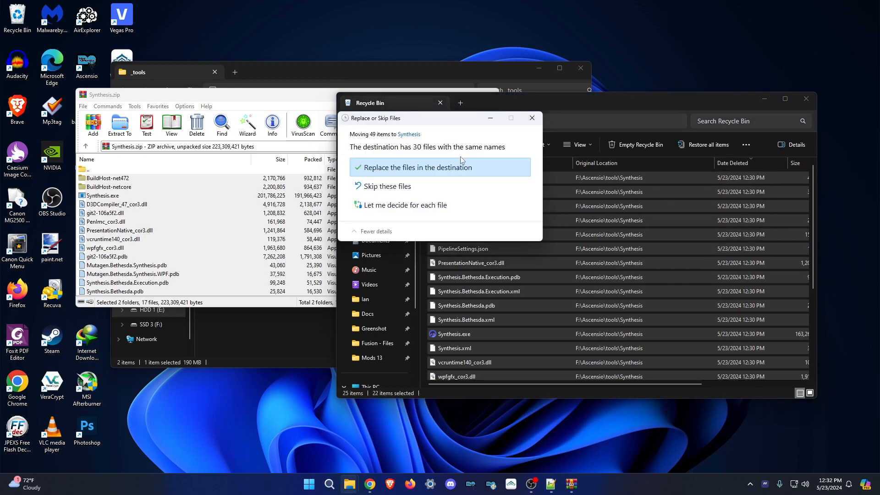
click(463, 180)
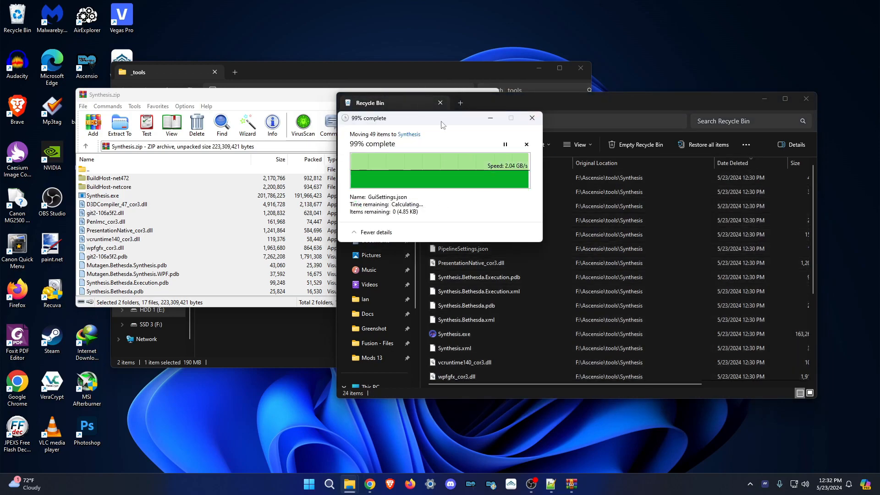
drag(401, 123, 234, 163)
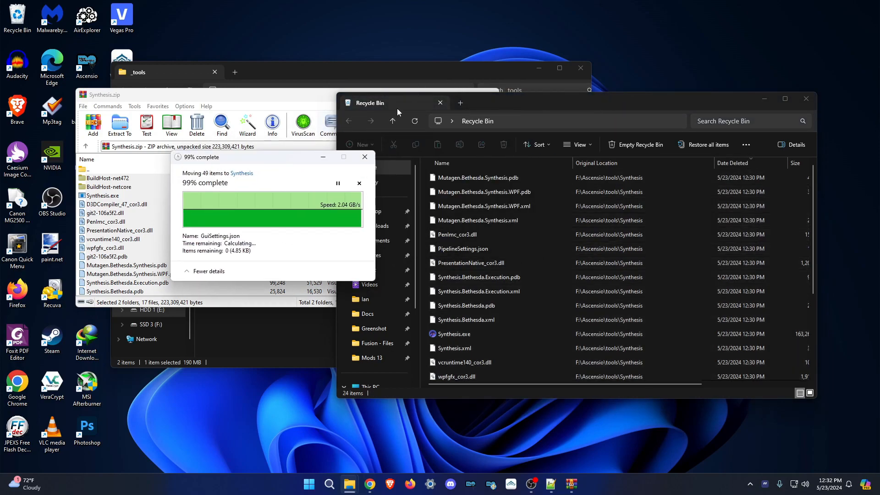
Close the Recycle Bin and bring the _tools folder window forward.
click(807, 99)
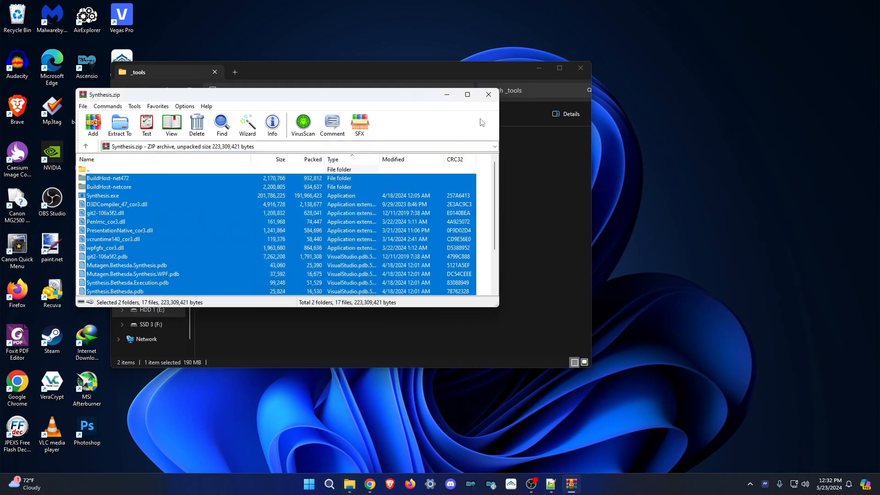
click(546, 183)
mouse_move(350, 483)
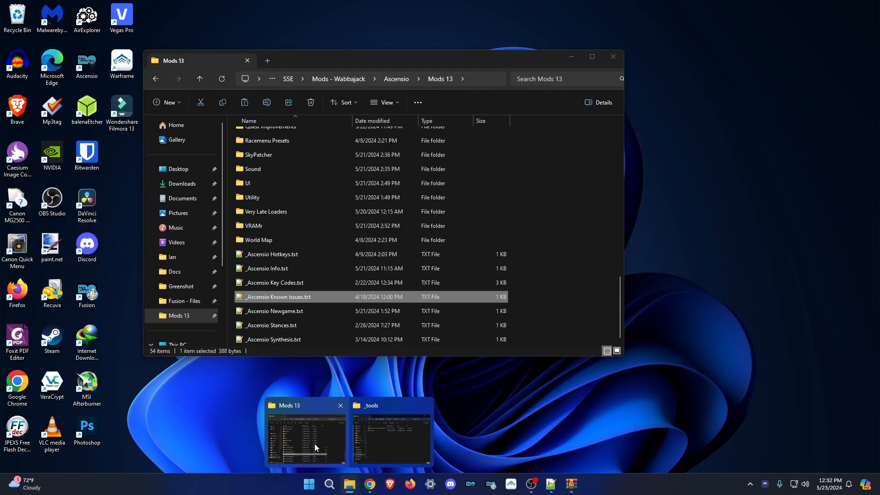
Browse the Explorer window to F:\Ascensio\tools\Synthesis.
click(307, 438)
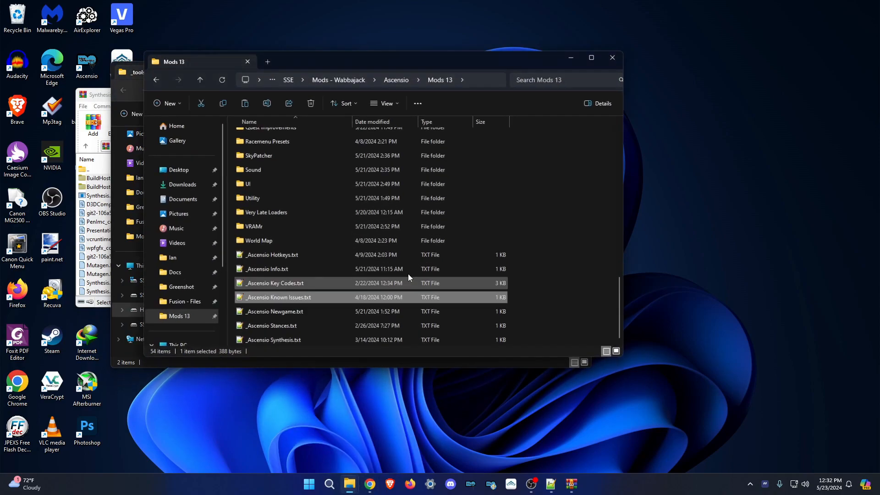
drag(363, 68, 548, 96)
scroll(374, 275, down, 3)
click(371, 329)
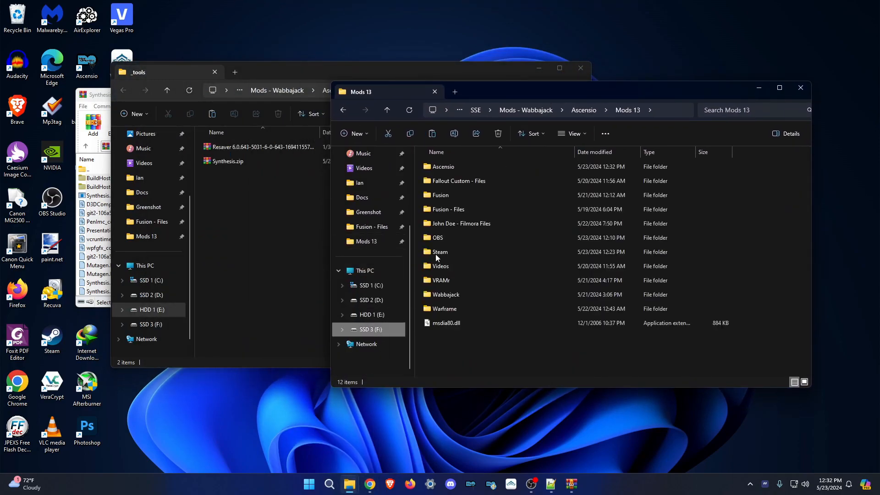
double_click(455, 169)
scroll(473, 261, down, 6)
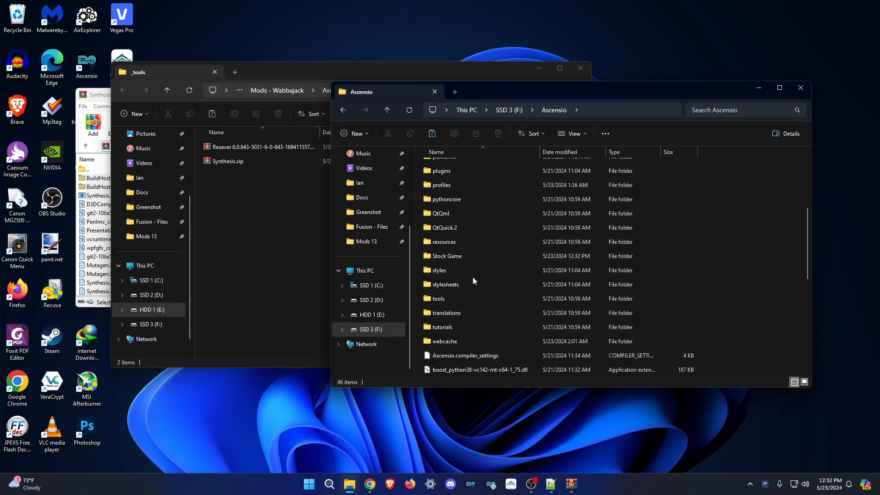
double_click(469, 297)
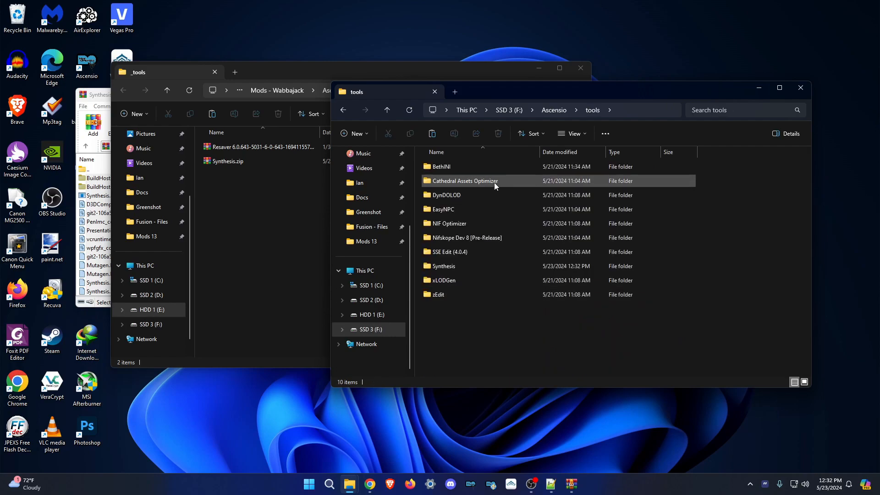
double_click(457, 271)
Extract the Synthesis.zip files into the Synthesis folder, replacing the existing files.
click(105, 193)
scroll(149, 249, down, 3)
drag(144, 288, 722, 223)
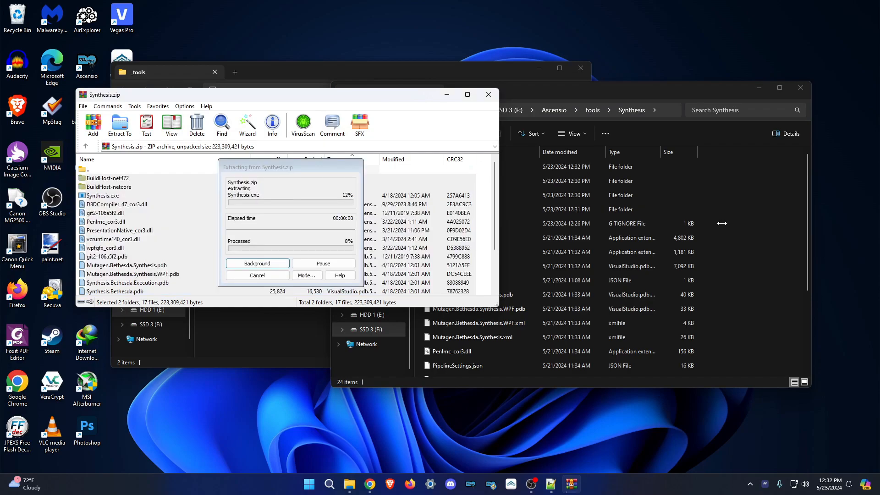
click(532, 220)
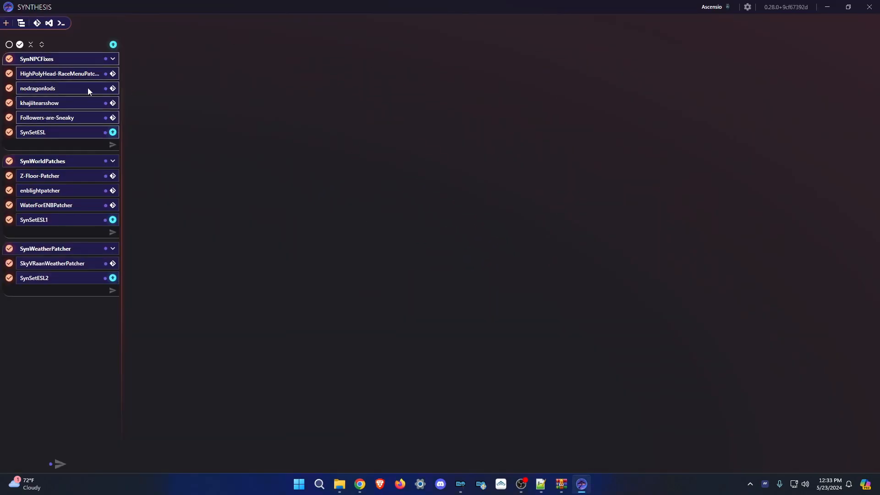
Update all patchers, set the profile's Synthesis version to Match, and close Synthesis.
click(113, 44)
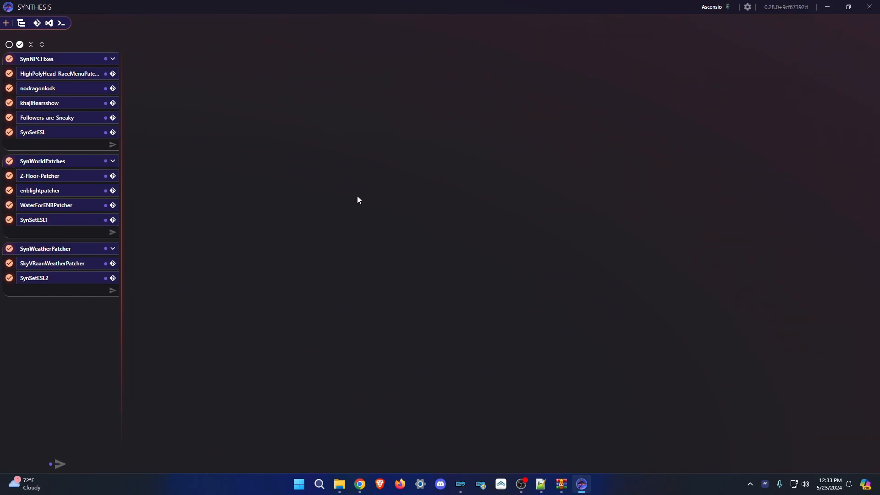
click(748, 7)
click(54, 21)
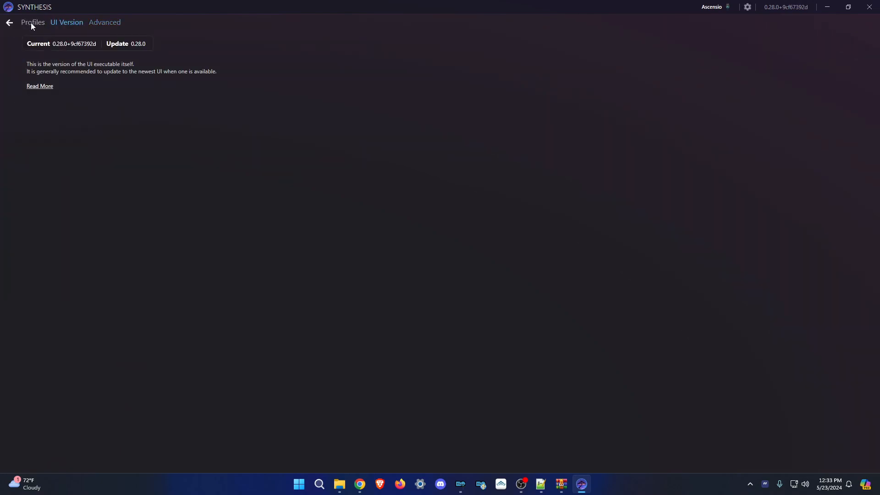
click(31, 22)
click(276, 99)
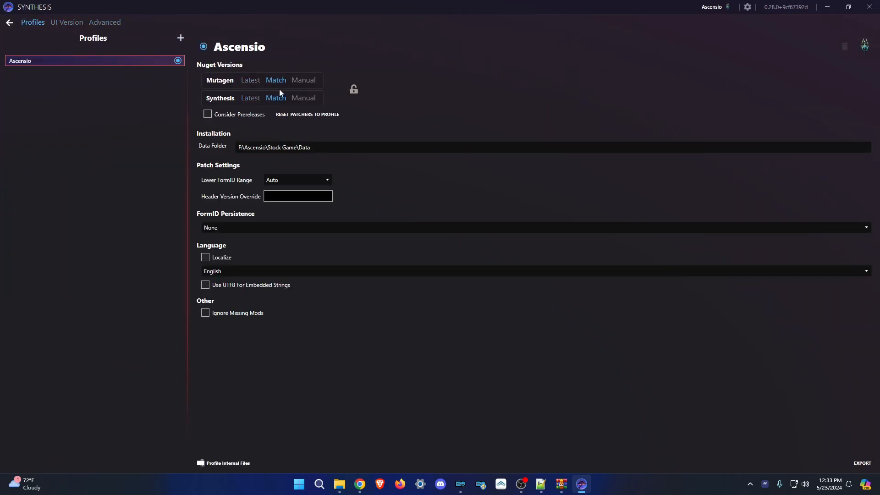
click(9, 23)
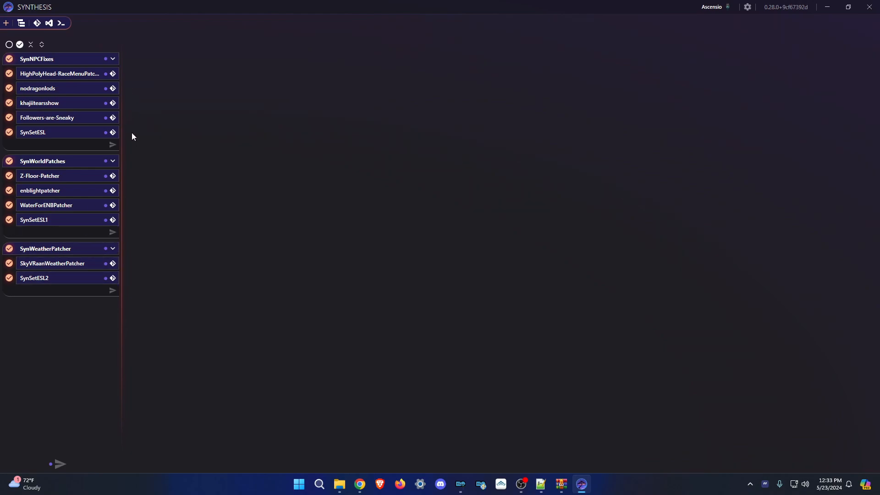
click(870, 6)
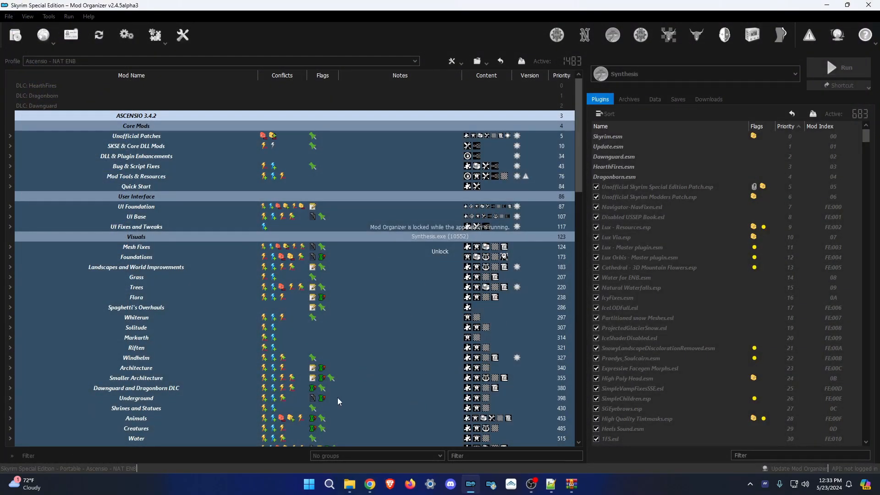
End the lingering Synthesis process in Task Manager.
right_click(310, 485)
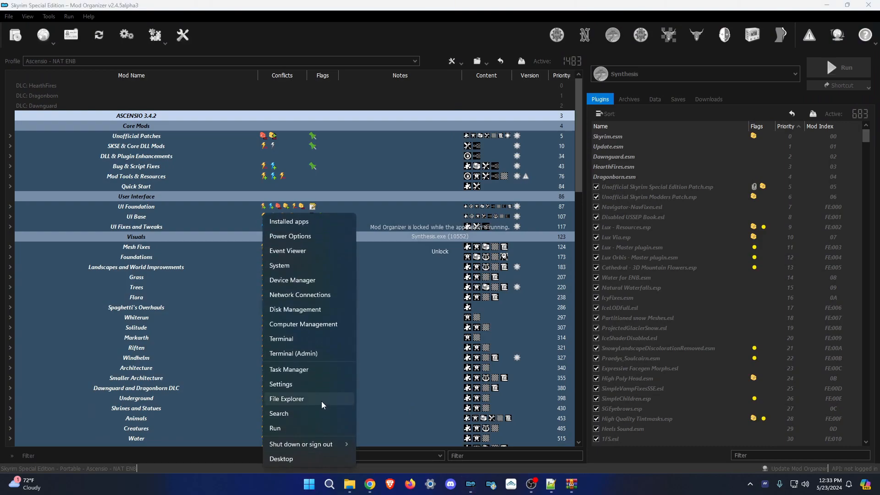
click(290, 370)
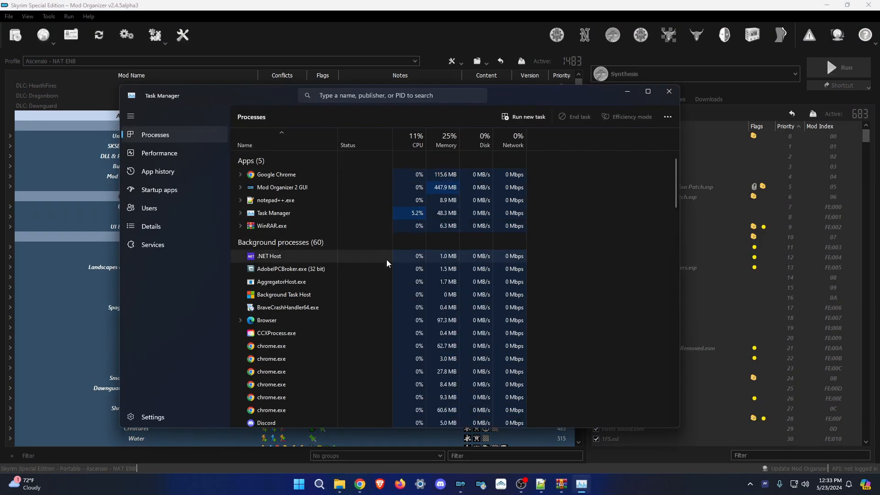
scroll(387, 260, down, 2)
scroll(387, 260, down, 15)
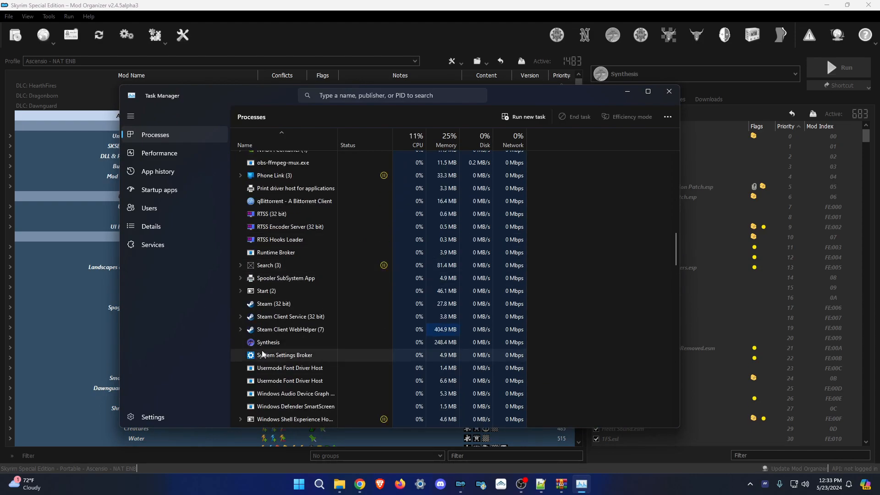
right_click(271, 346)
click(290, 351)
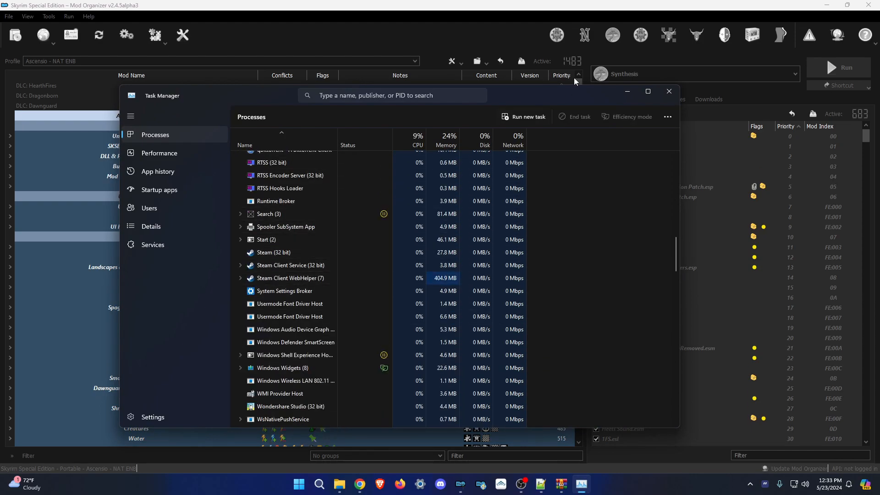
click(669, 91)
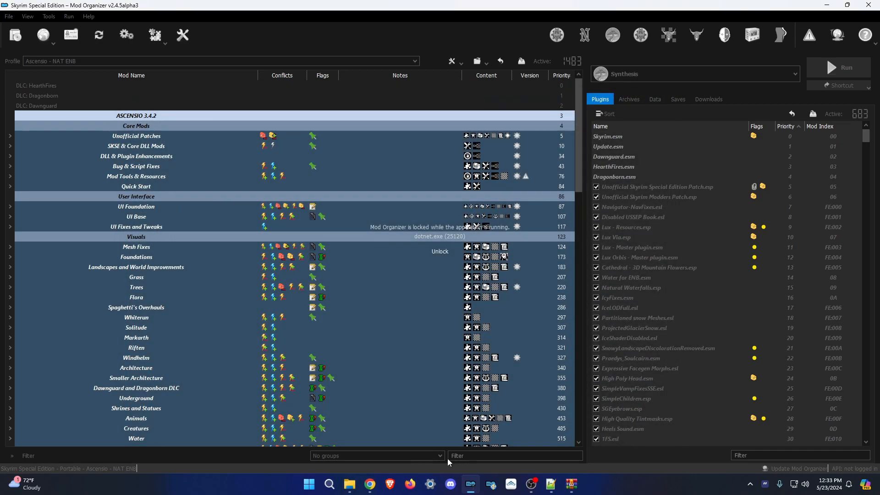
Unlock Mod Organizer and close it.
click(458, 251)
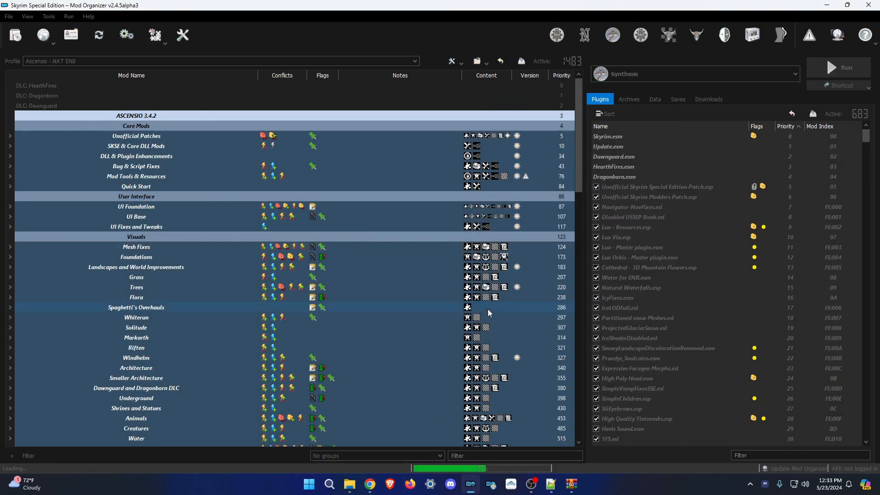
scroll(521, 209, down, 20)
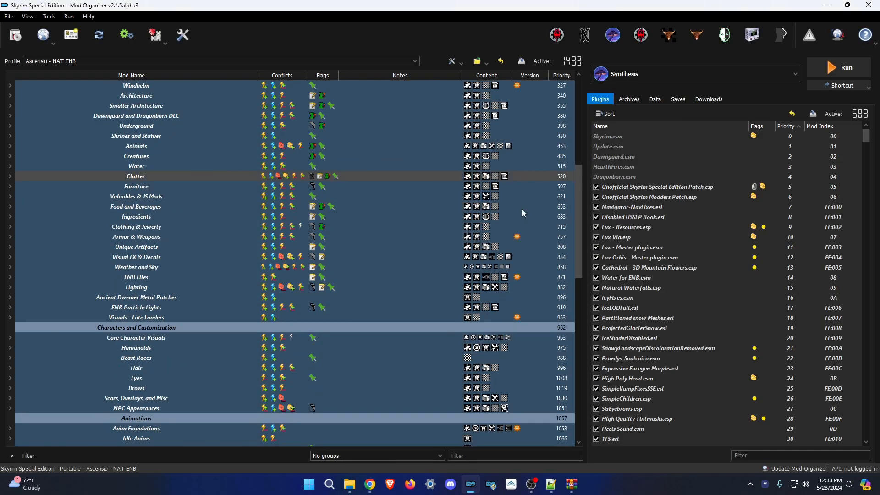
click(869, 5)
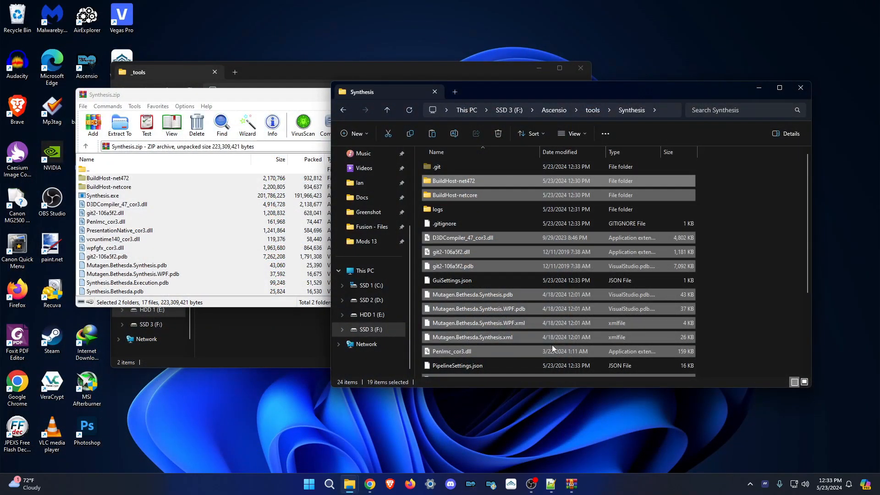
Close the Synthesis folder, Synthesis.zip, _tools and Notepad++ (Ascensio Known Issues.txt) windows.
click(805, 92)
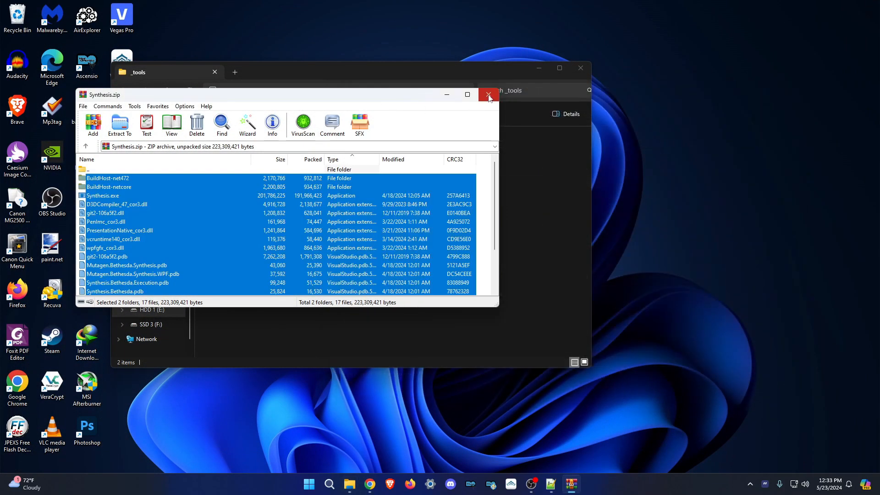
click(488, 94)
click(586, 68)
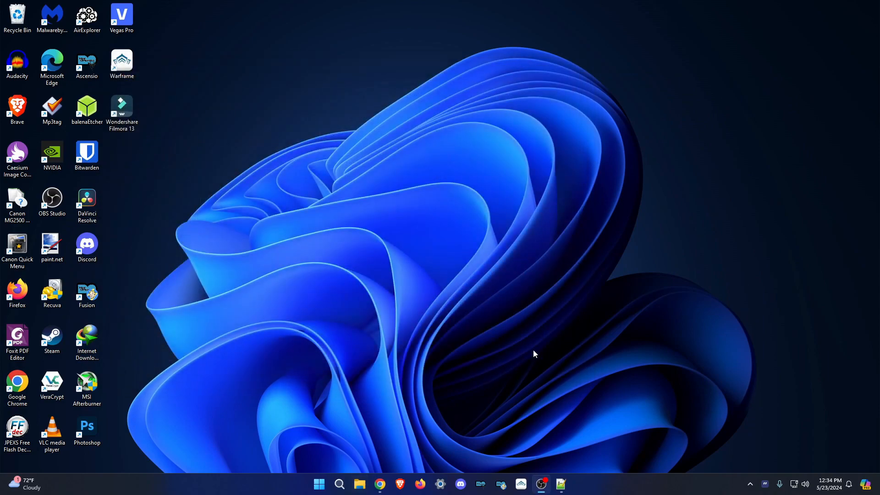
click(561, 484)
click(211, 85)
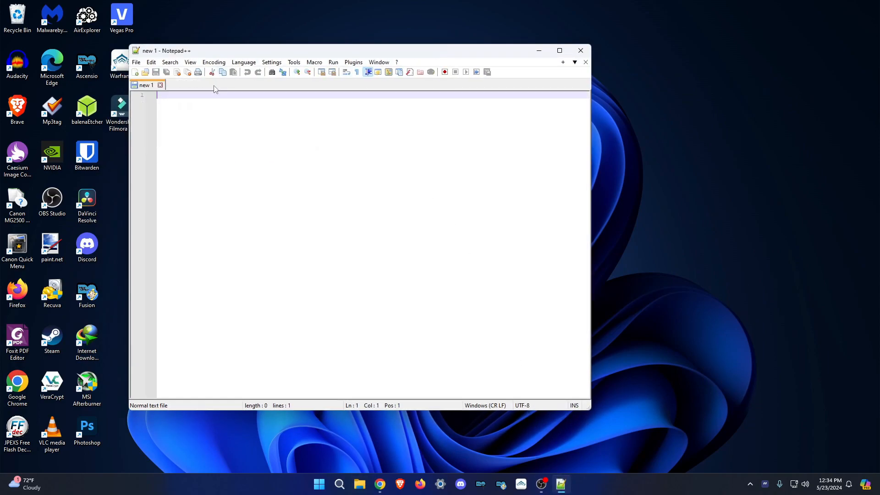
click(581, 50)
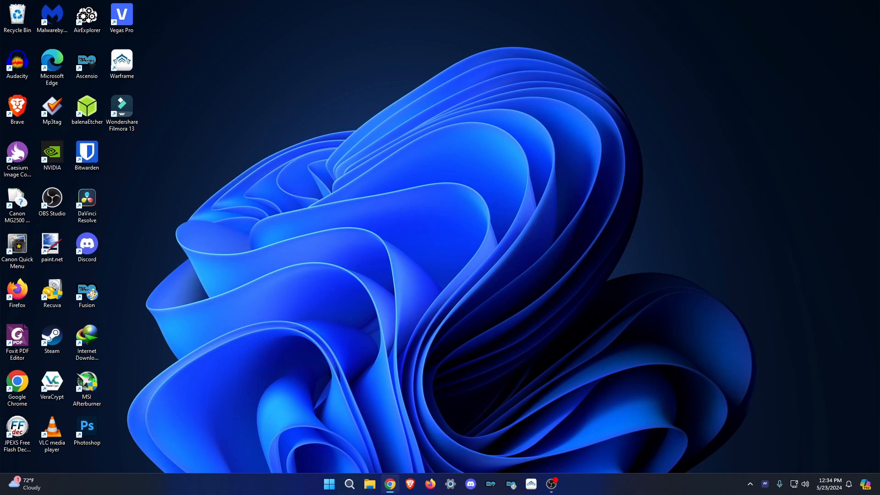
Empty the Recycle Bin, permanently deleting the three old Synthesis plugins.
double_click(27, 17)
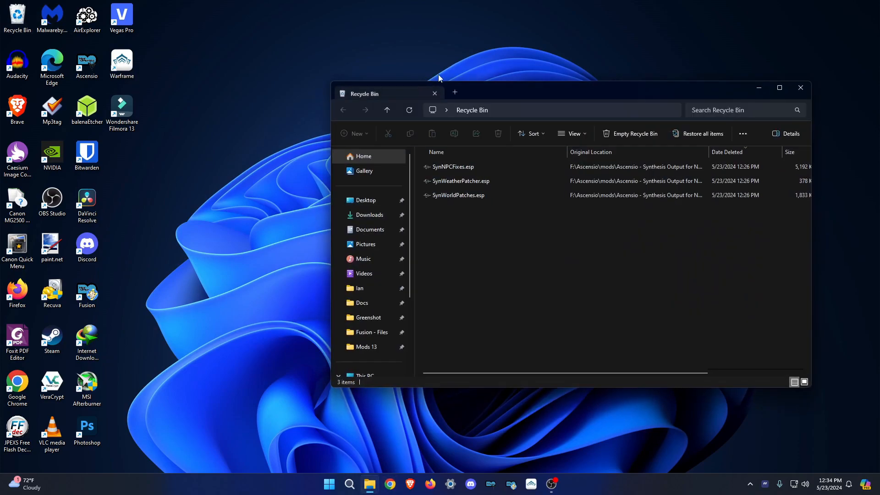
click(630, 134)
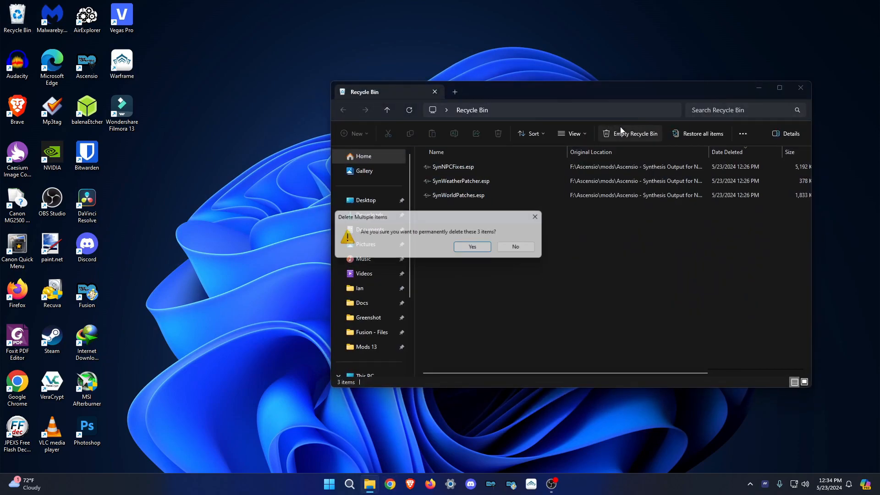
click(478, 250)
click(780, 88)
click(873, 4)
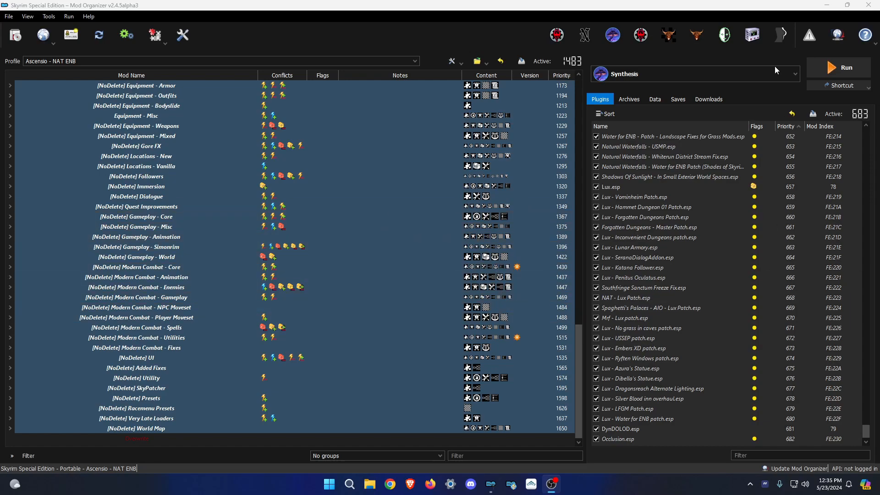
Run Synthesis through Mod Organizer and return to its window once the three patcher groups load.
click(831, 68)
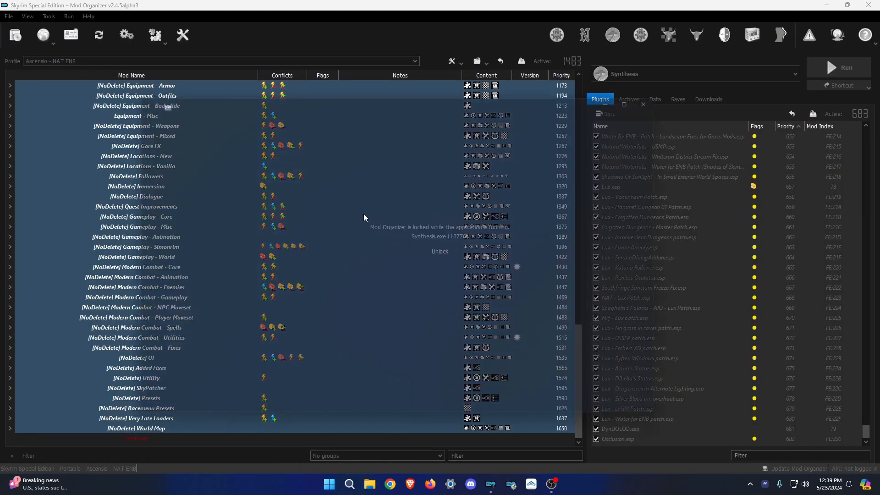
key(ctrl+shift+Escape)
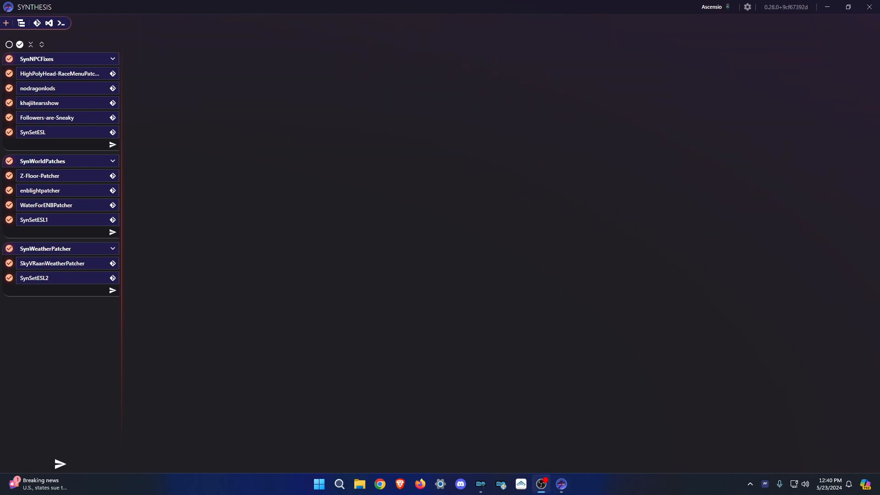
click(427, 162)
Run the SynNPCFixes, SynWorldPatches and SynWeatherPatcher groups until every patcher completes.
click(60, 465)
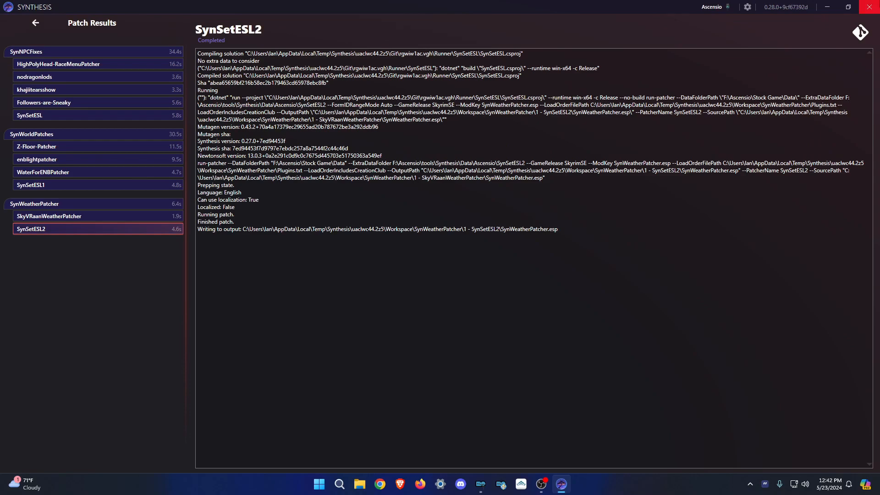
Close Synthesis and move SynWeatherPatcher.esp below SynWorldPatches.esp in the plugin list.
click(870, 7)
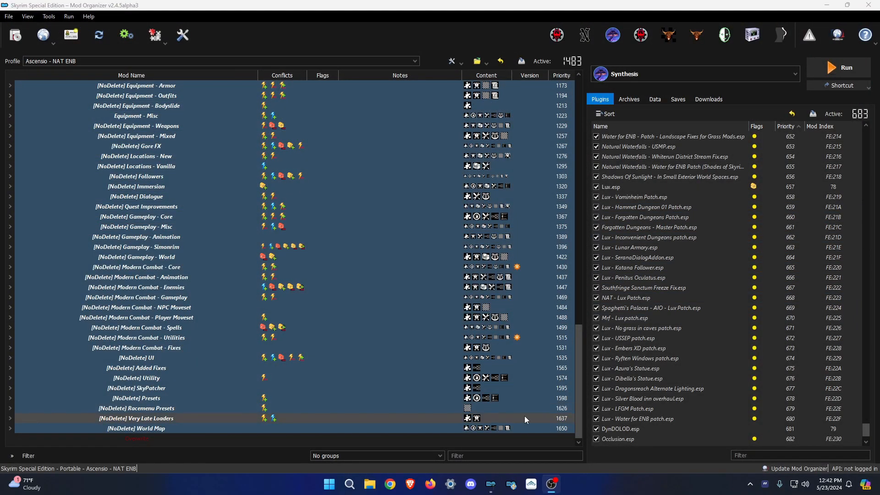
scroll(642, 417, down, 1)
drag(617, 429, 624, 443)
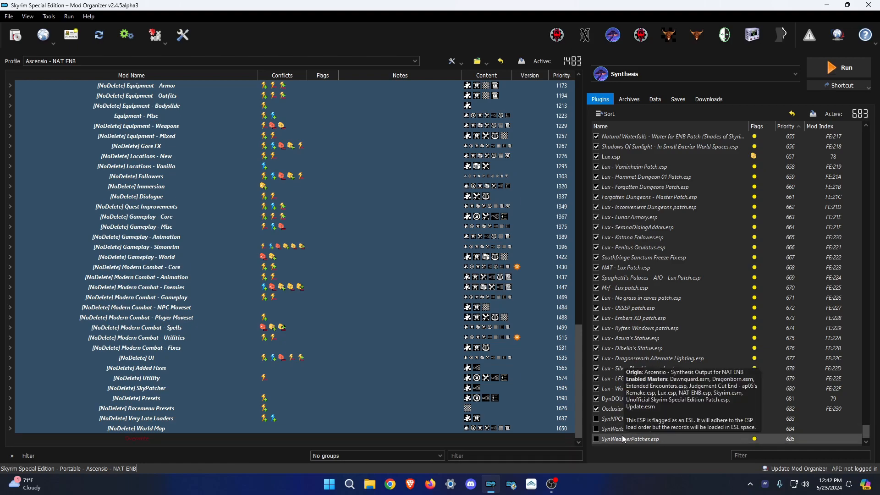
Enable SynWorldPatches, SynWeatherPatcher and SynNPCFixes, then open SynNPCFixes.esp's origin folder in Explorer.
click(596, 439)
click(596, 429)
click(596, 419)
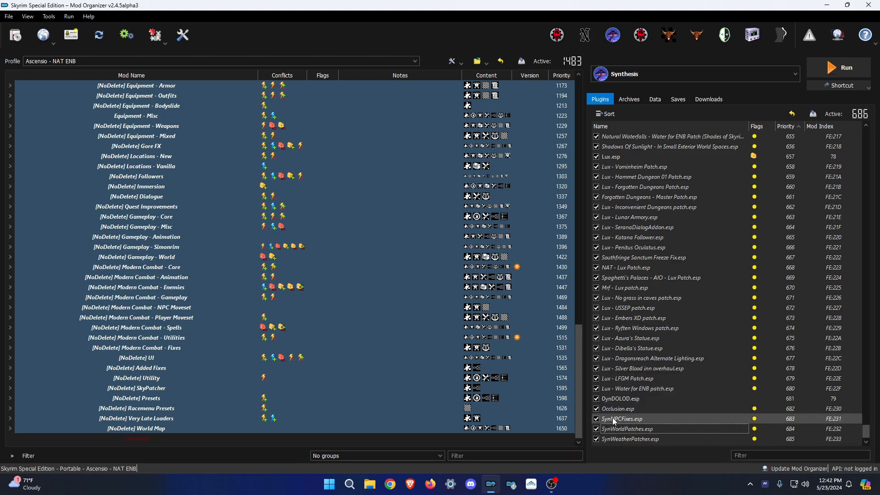
right_click(616, 418)
click(650, 399)
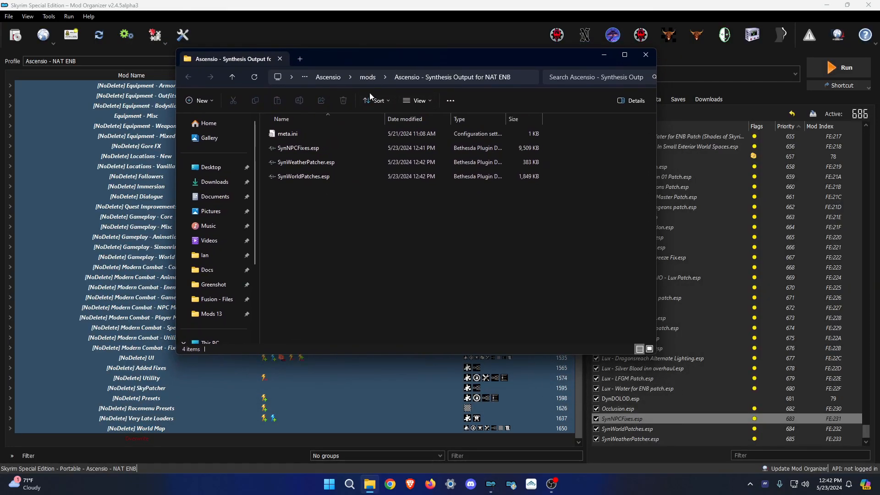
Open Mods 13 in a second Explorer window, snapped beside the Synthesis output window.
right_click(370, 485)
click(353, 415)
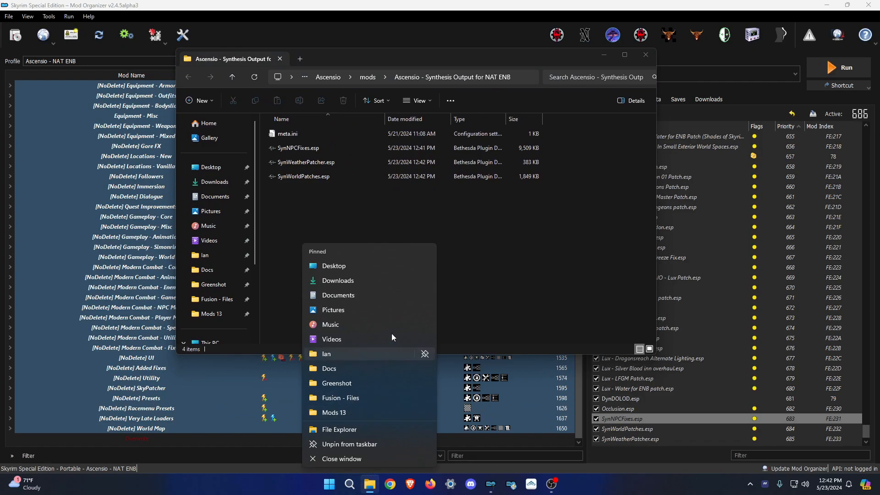
drag(442, 73, 879, 138)
click(190, 158)
Copy the Synthesis Output for NAT ENB folder into Mods 13's _modded backup folder.
double_click(565, 133)
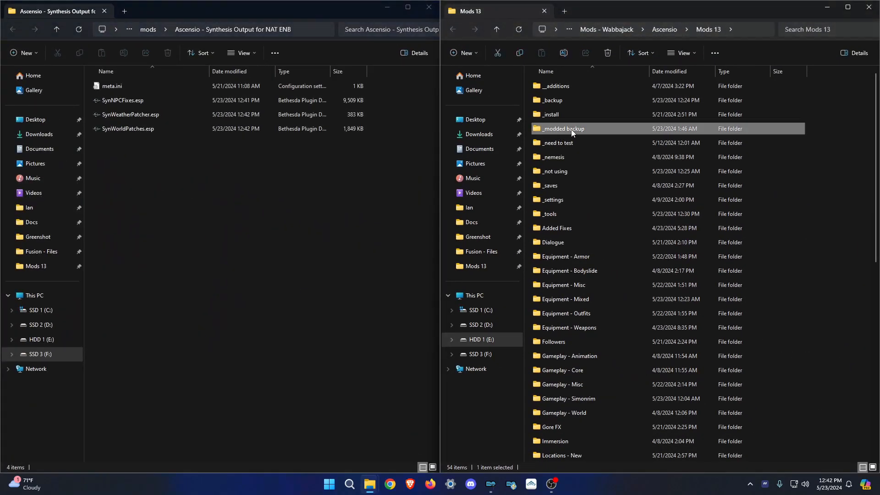
click(150, 30)
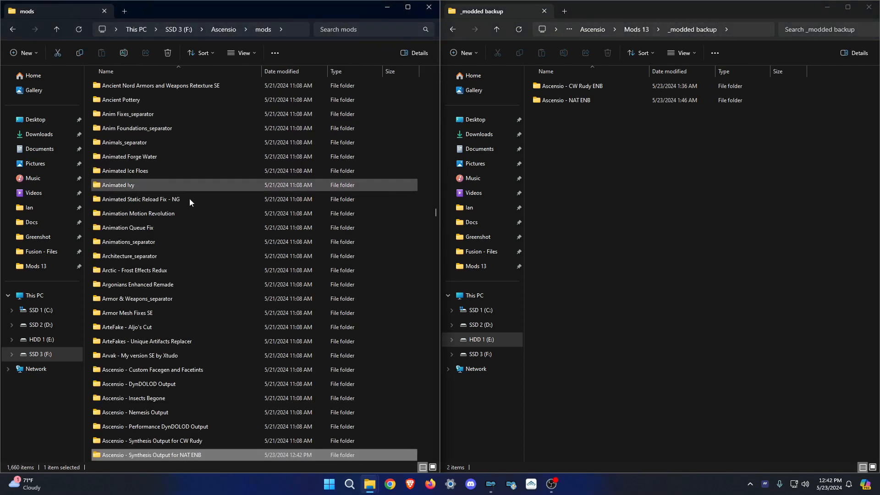
drag(179, 455, 627, 192)
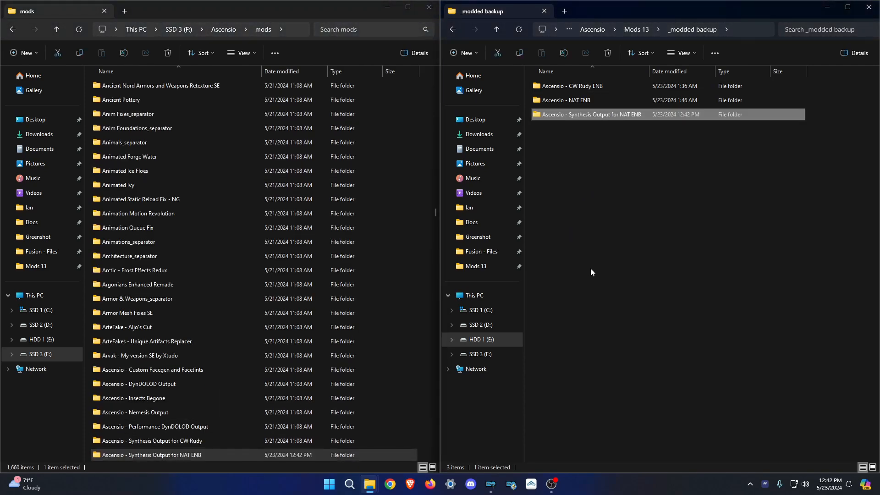
mouse_move(491, 484)
click(509, 451)
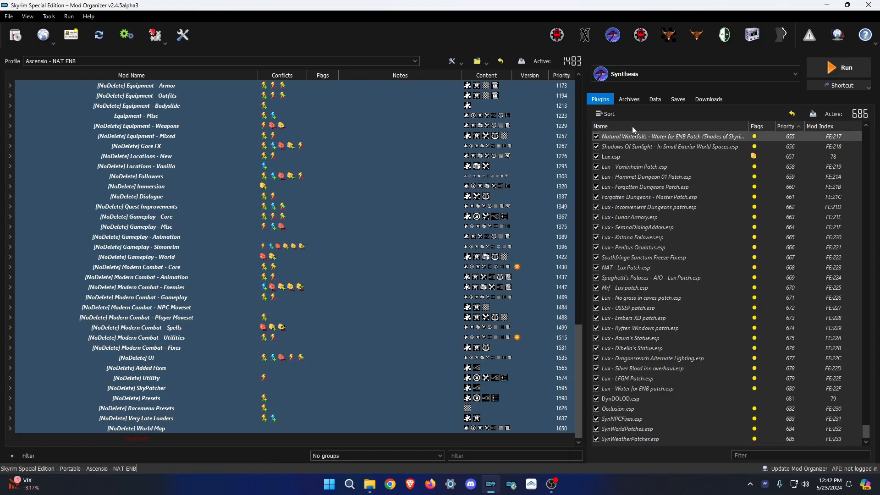
Review Nemesis's launch settings under <Edit...> and select Nemesis as the tool to run.
click(643, 70)
click(637, 92)
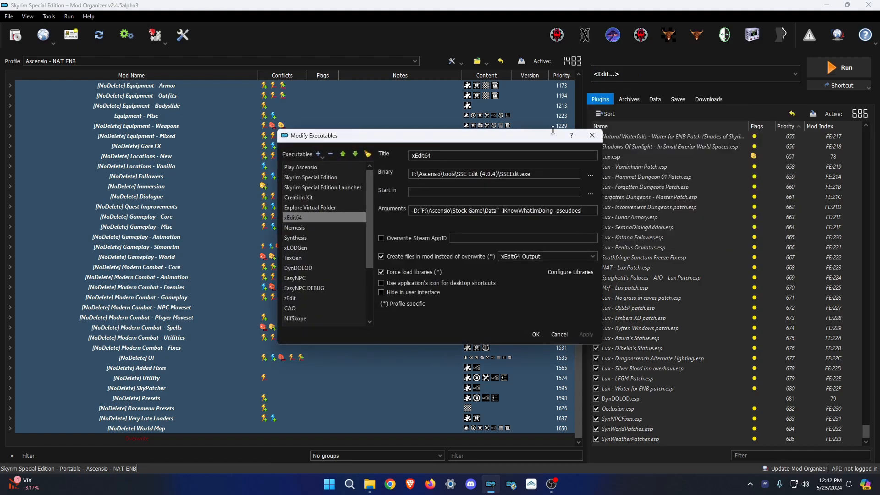
click(322, 229)
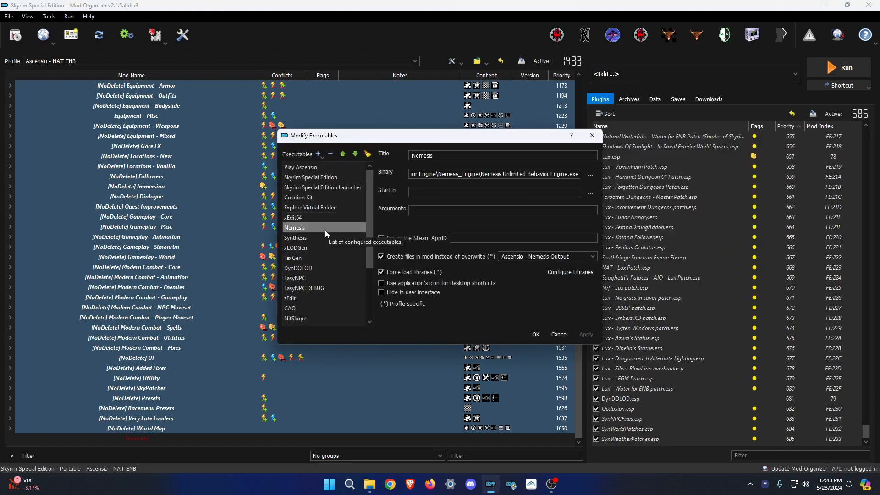
click(592, 136)
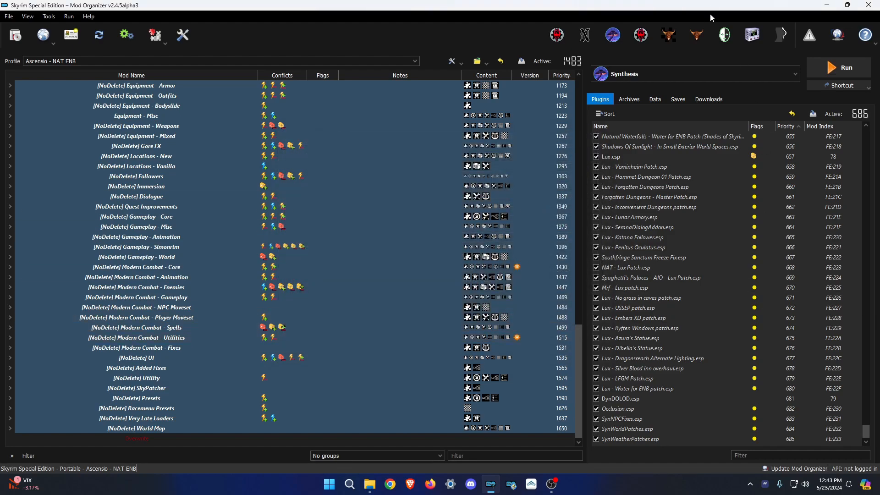
click(643, 70)
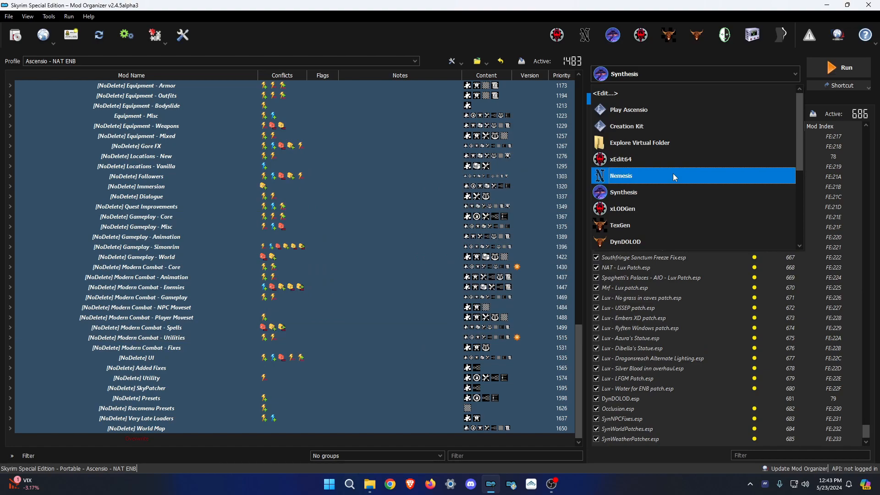
click(673, 176)
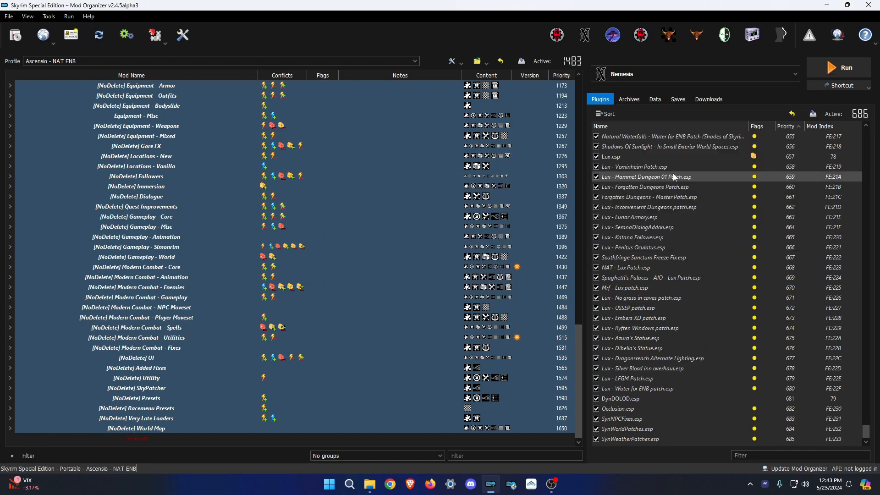
Bring back the Explorer windows and open the _nemesis folder under Mods 13.
mouse_move(370, 484)
click(346, 431)
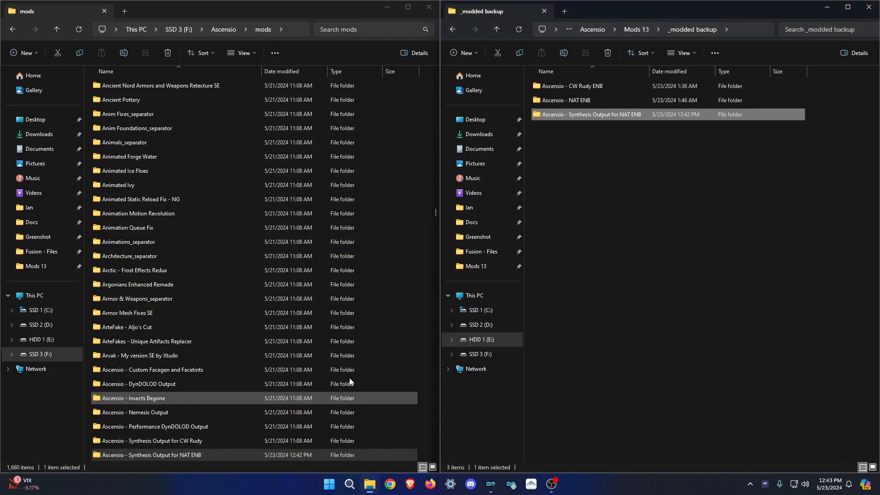
click(640, 29)
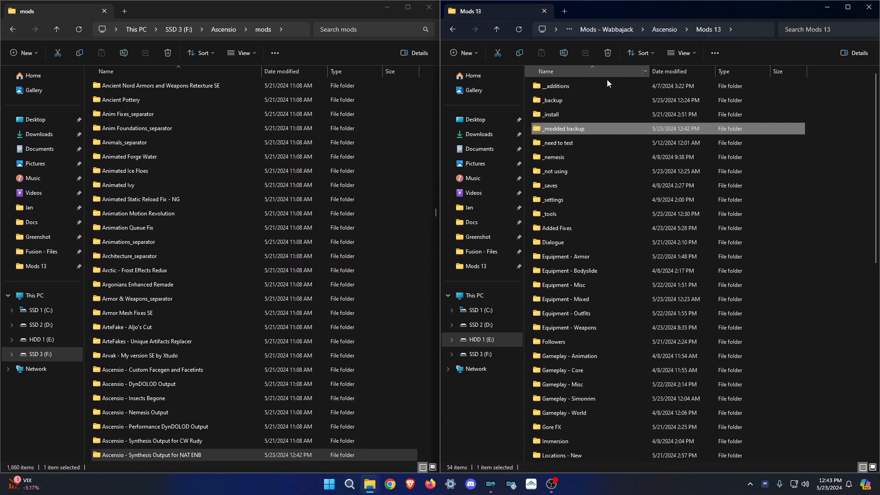
double_click(571, 158)
Browse the saved Nemesis screenshots, then return to Mod Organizer with Nemesis open.
double_click(554, 92)
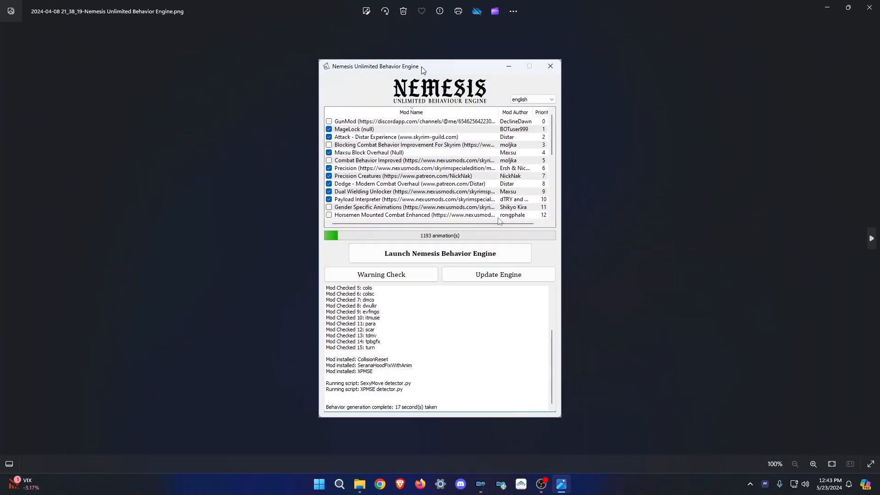
key(Right)
key(Right)
key(Left)
key(Escape)
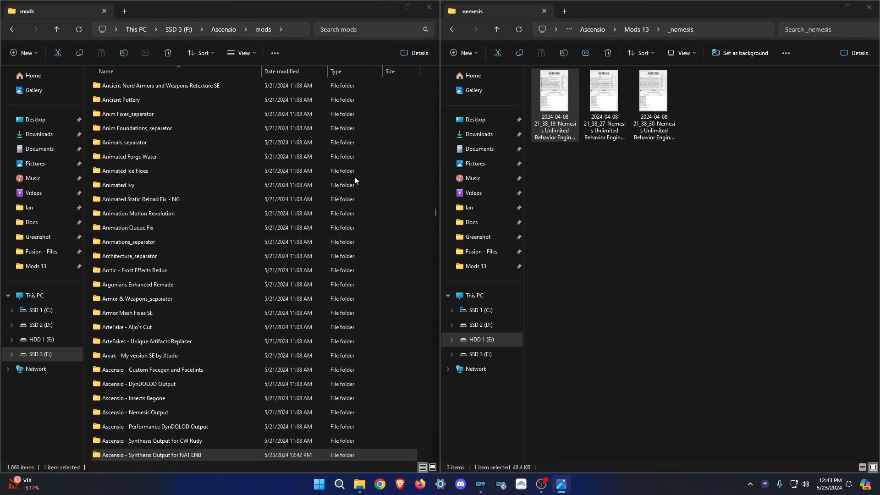
click(480, 486)
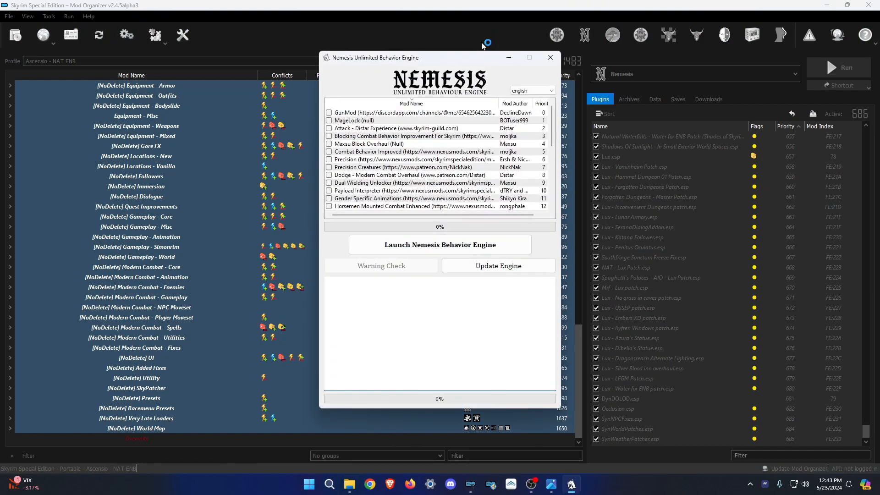
Tick Attack - Distar Experience, Precision, Ultimate Potion Animation NG and Skyrim's Paraglider to match the screenshot.
scroll(389, 151, down, 6)
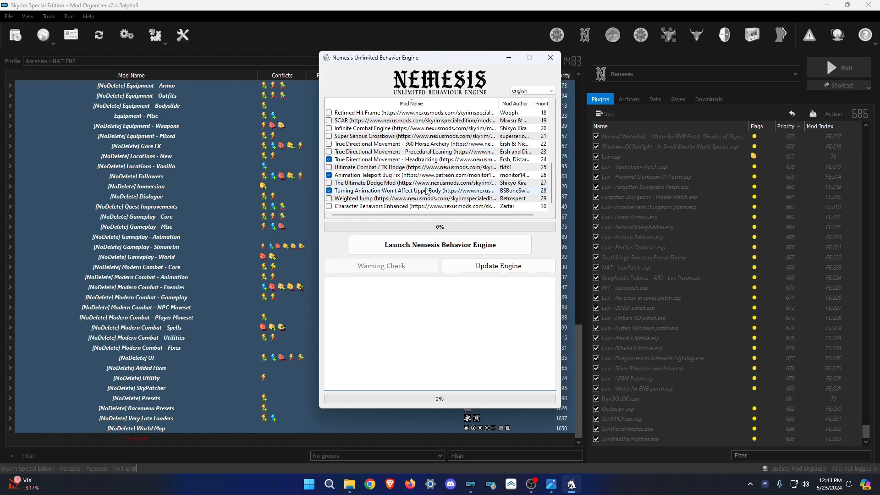
scroll(439, 177, up, 6)
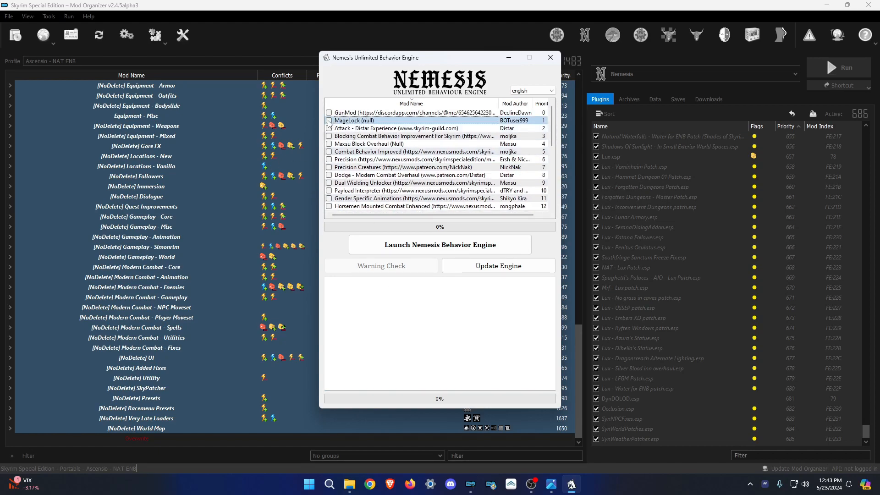
click(330, 129)
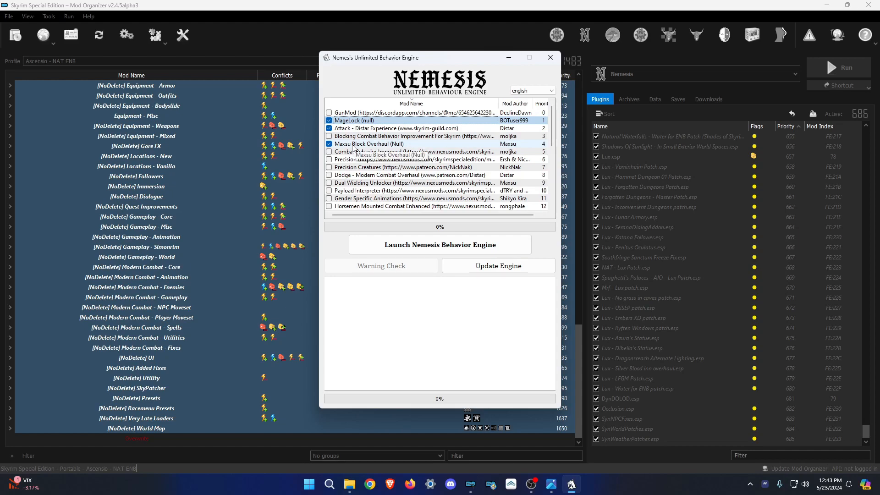
click(329, 160)
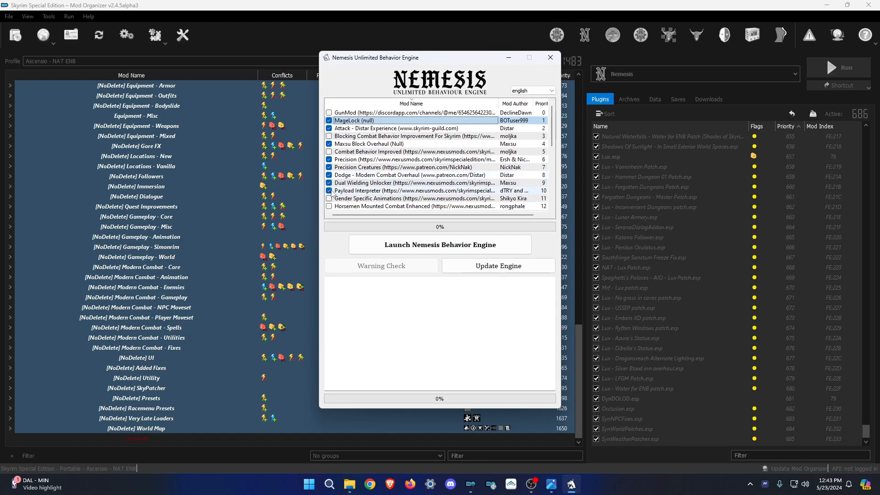
key(alt+Tab)
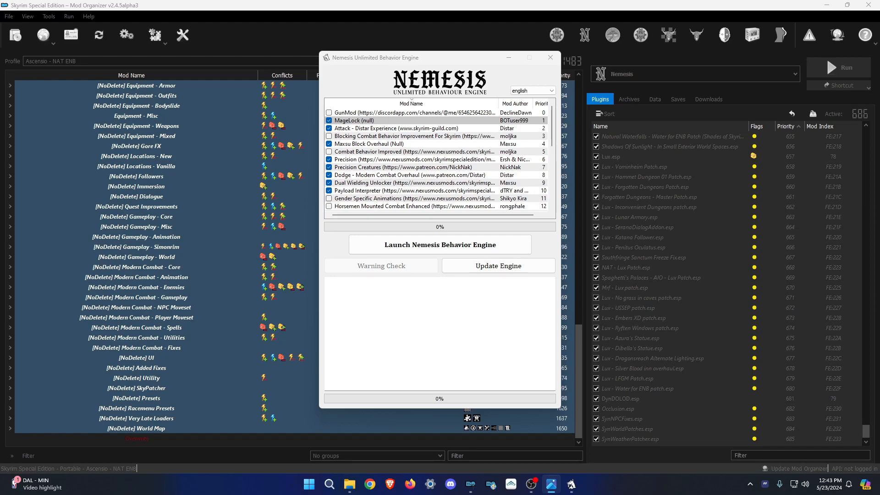
scroll(348, 165, down, 2)
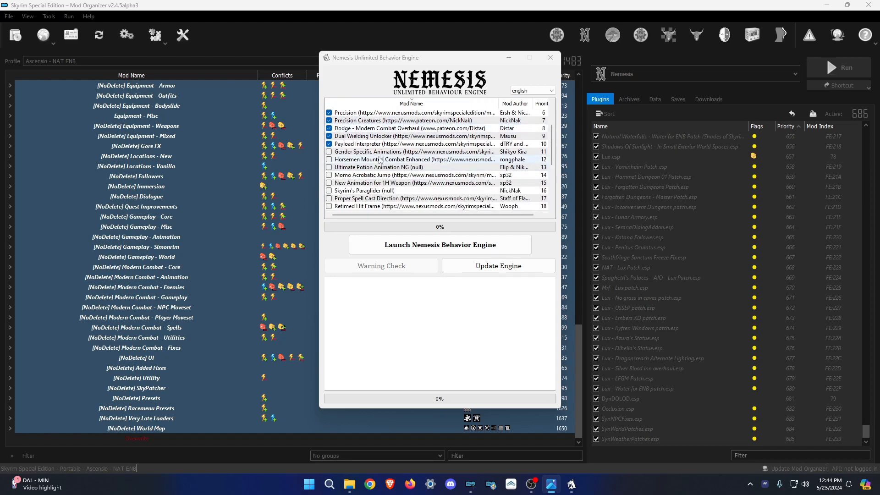
click(330, 168)
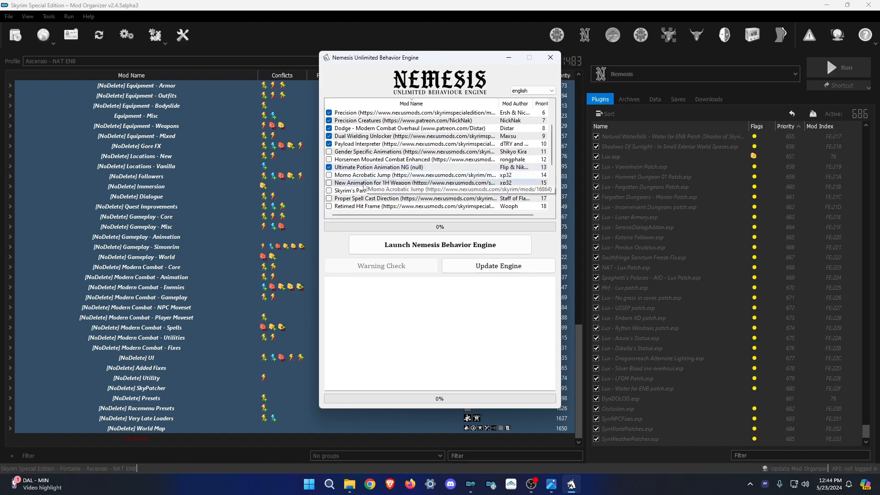
click(329, 191)
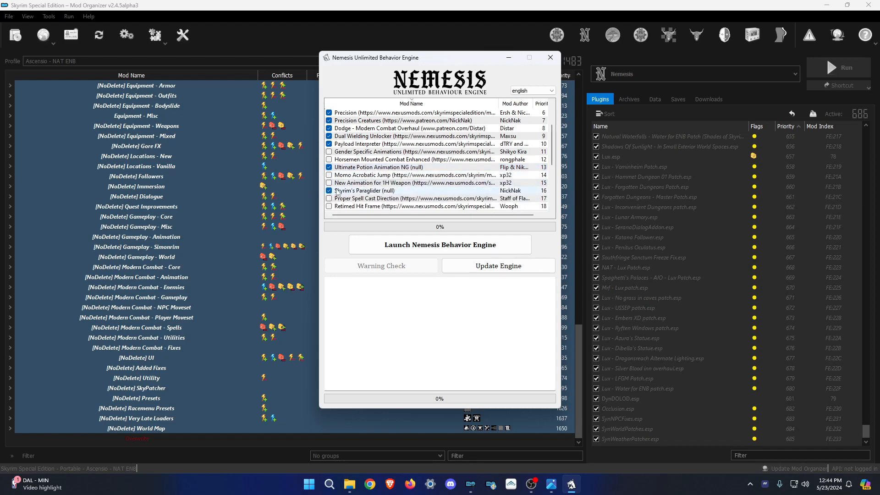
scroll(333, 195, down, 1)
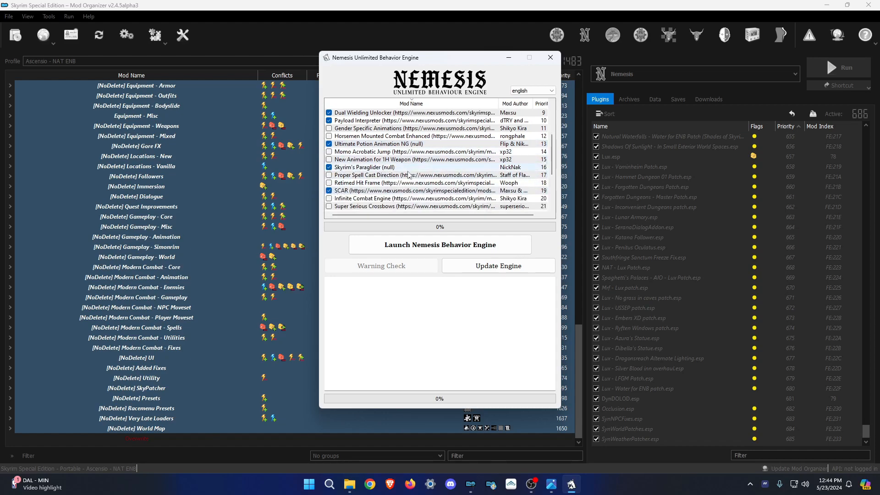
scroll(339, 189, down, 2)
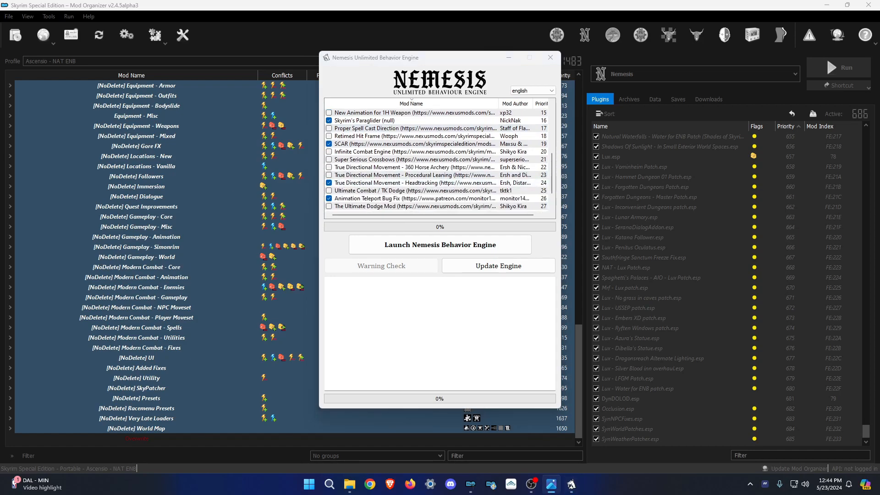
scroll(333, 141, up, 5)
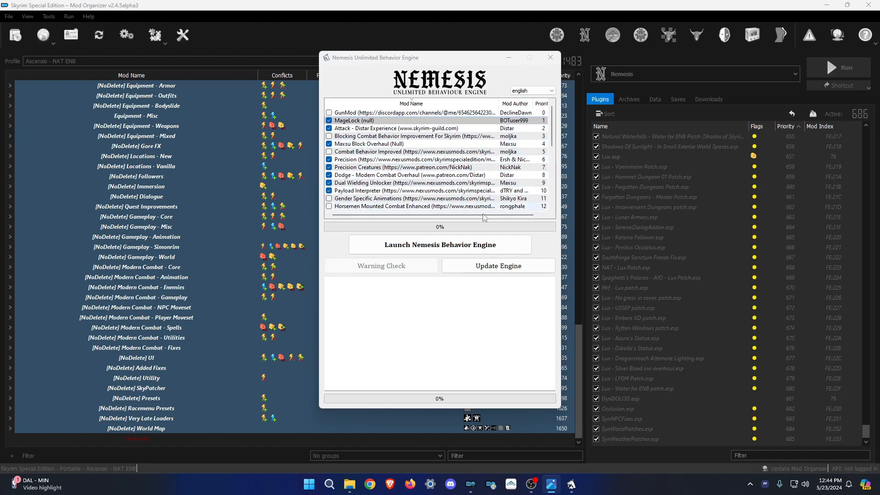
Update the Nemesis behavior engine.
click(498, 269)
click(499, 269)
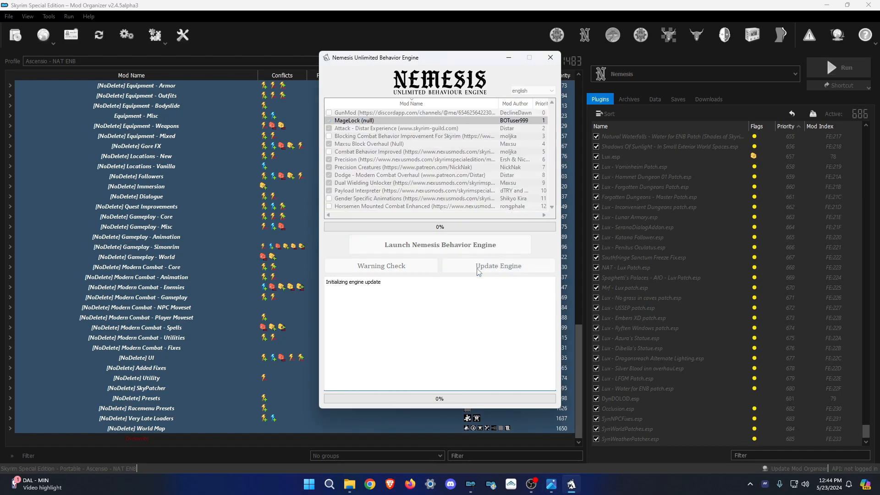
click(538, 491)
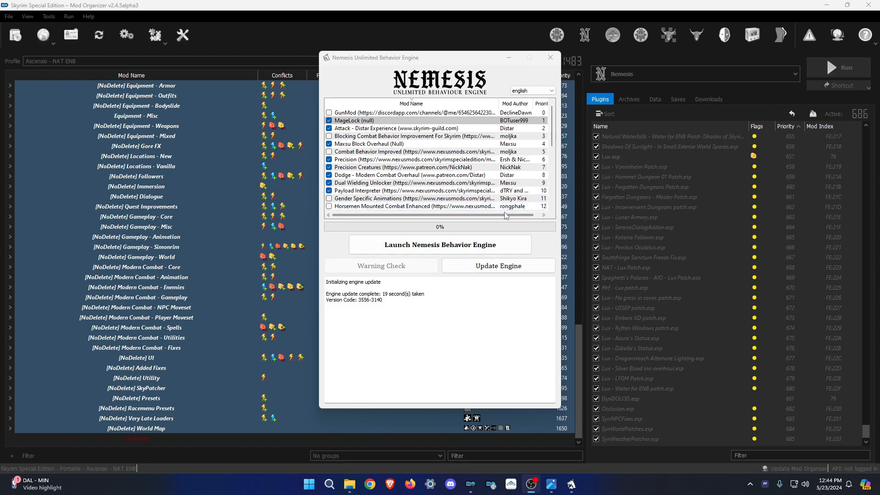
Generate behaviours for the ticked mods (1193 animations), then close Nemesis.
click(443, 246)
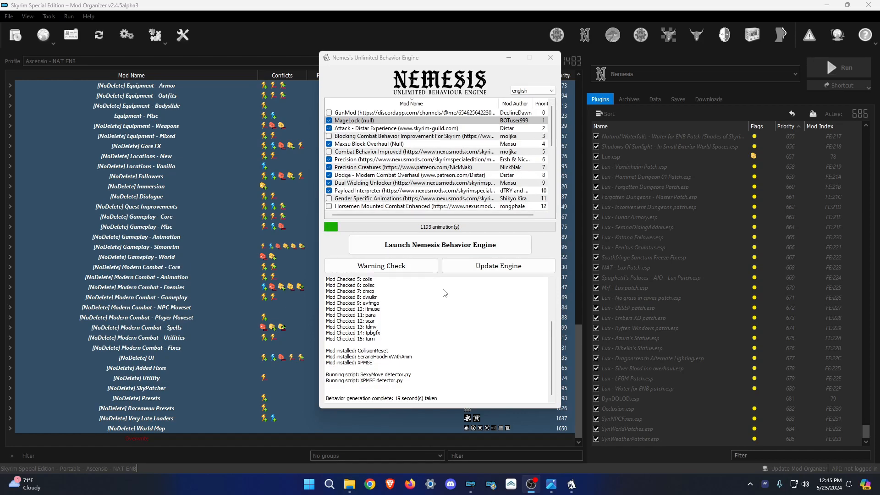
scroll(460, 366, up, 4)
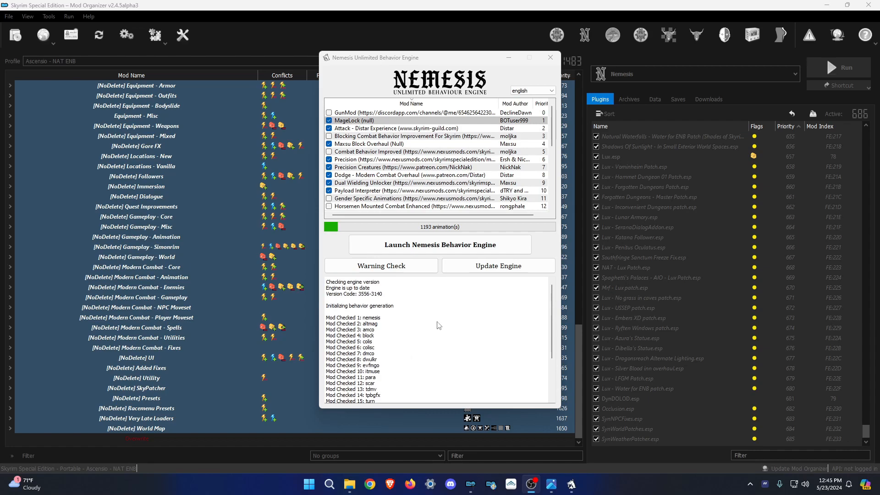
scroll(428, 315, down, 3)
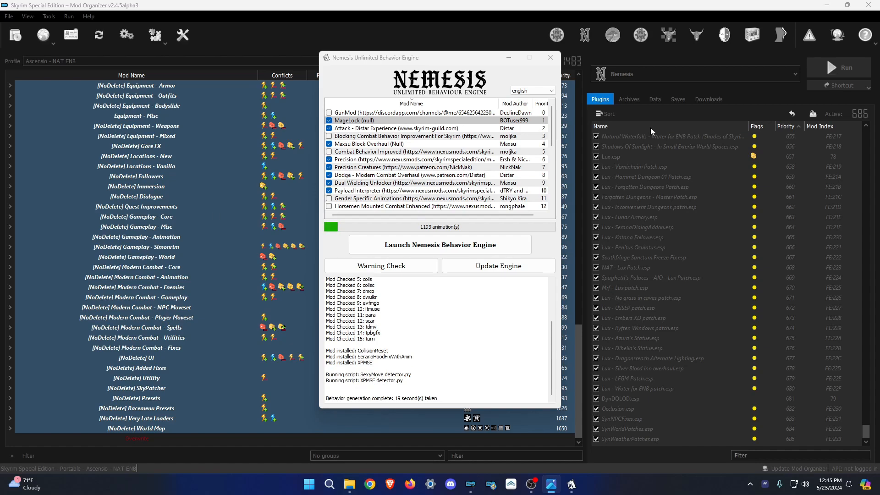
drag(461, 61, 457, 66)
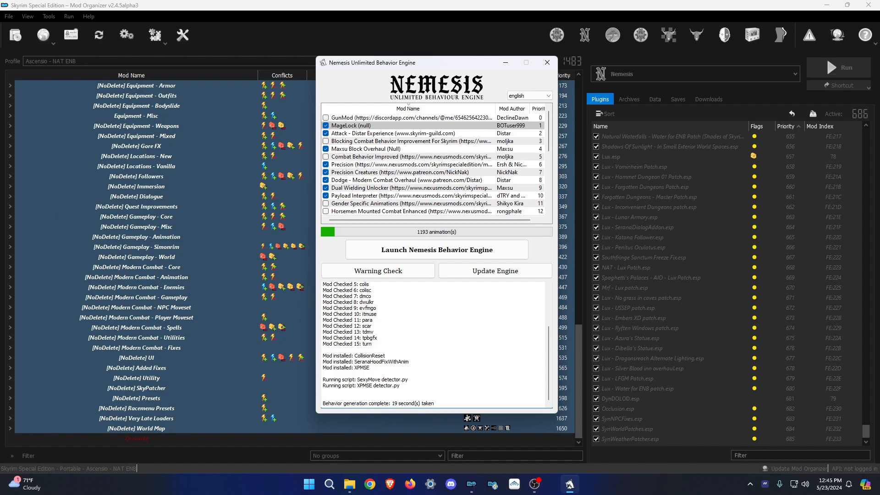
click(548, 63)
Copy the Ascensio - Nemesis Output folder into Mods 13's _modded backup folder.
click(371, 484)
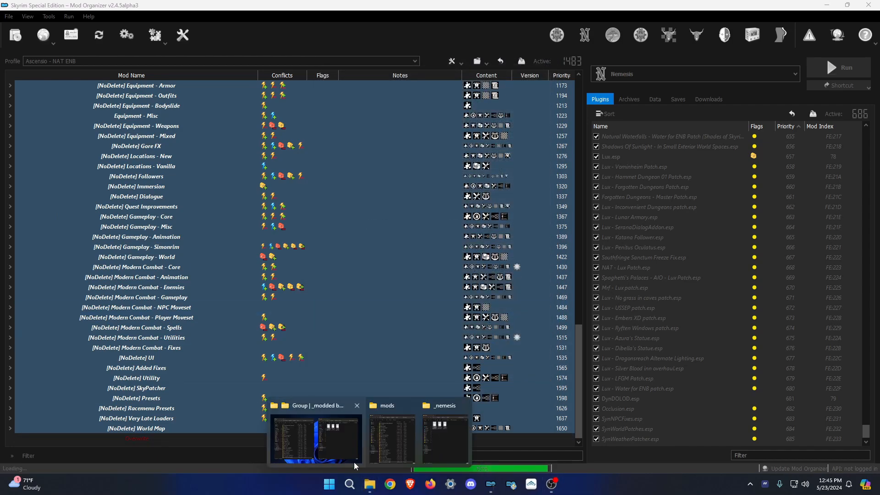
click(334, 435)
click(624, 30)
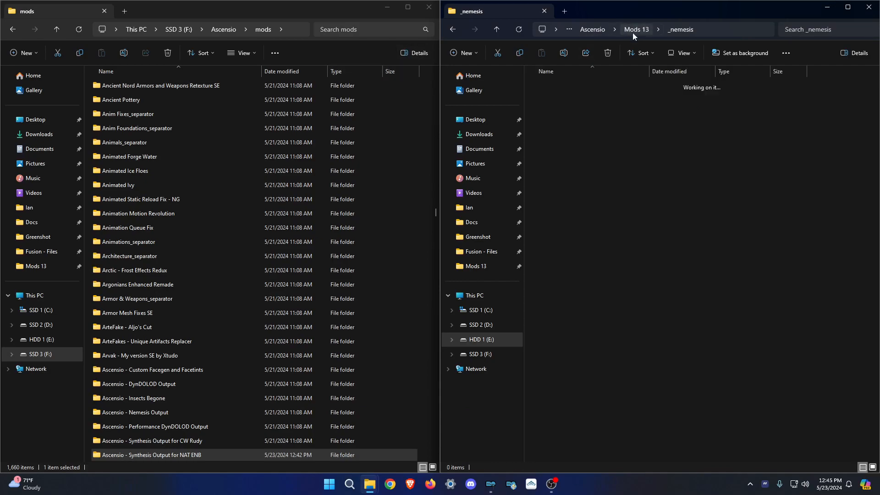
double_click(585, 142)
scroll(192, 363, down, 3)
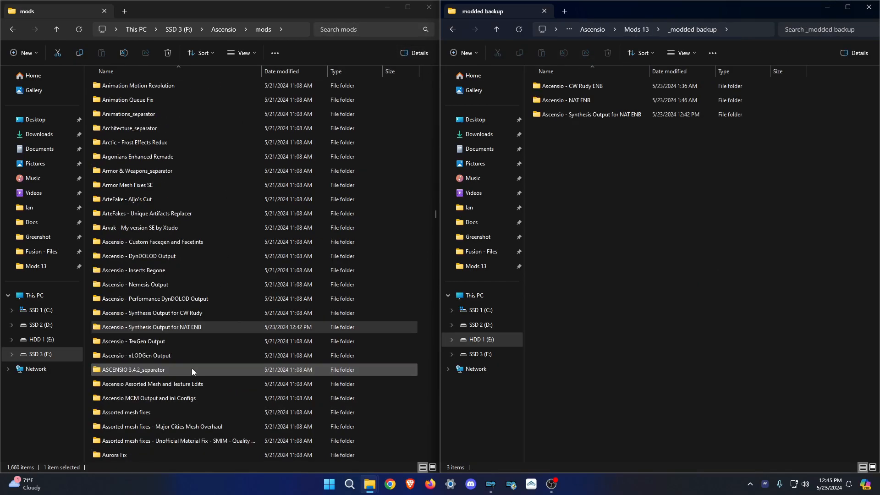
drag(140, 287, 648, 207)
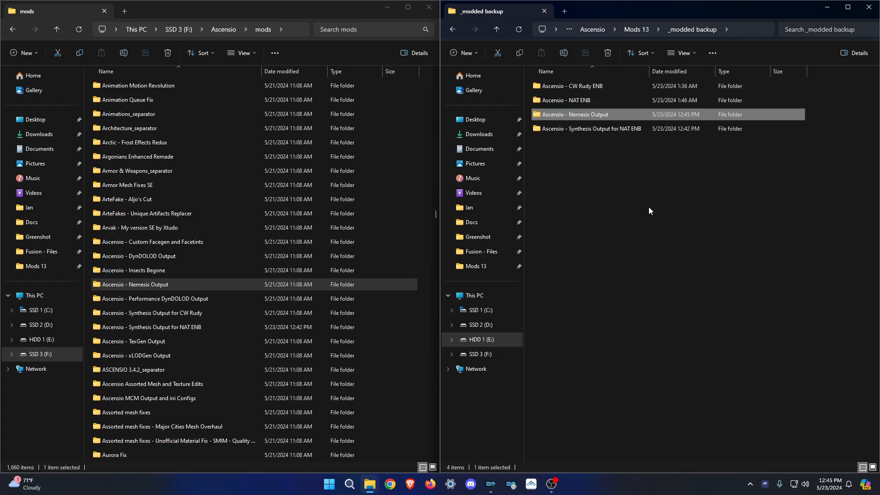
click(642, 194)
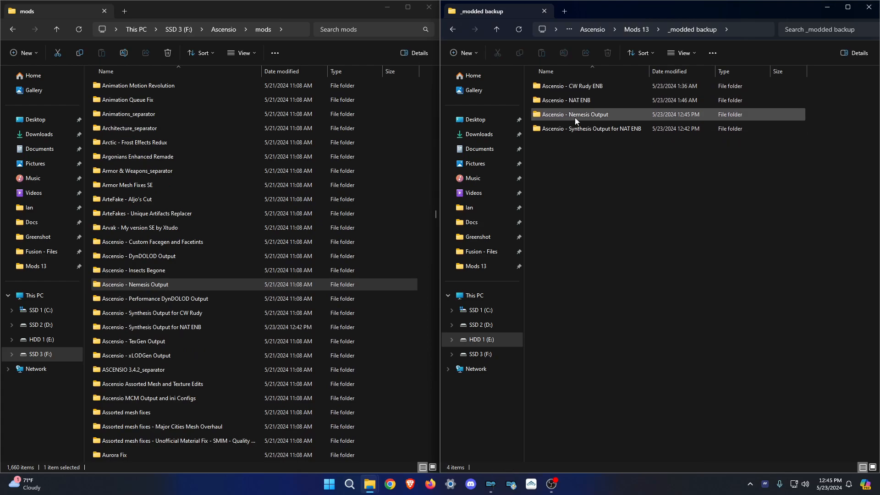
drag(598, 176, 656, 226)
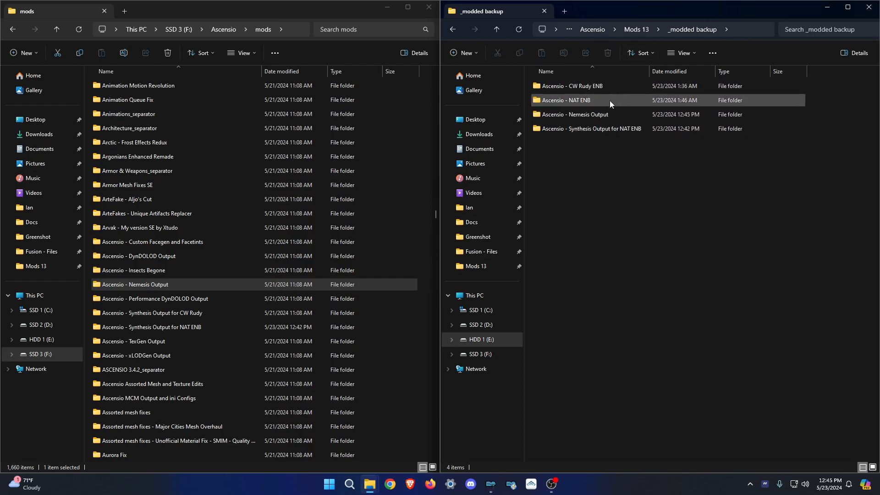
Create a new folder in _modded backup named after Ascensio - DynDOLOD Output.
click(166, 257)
click(164, 260)
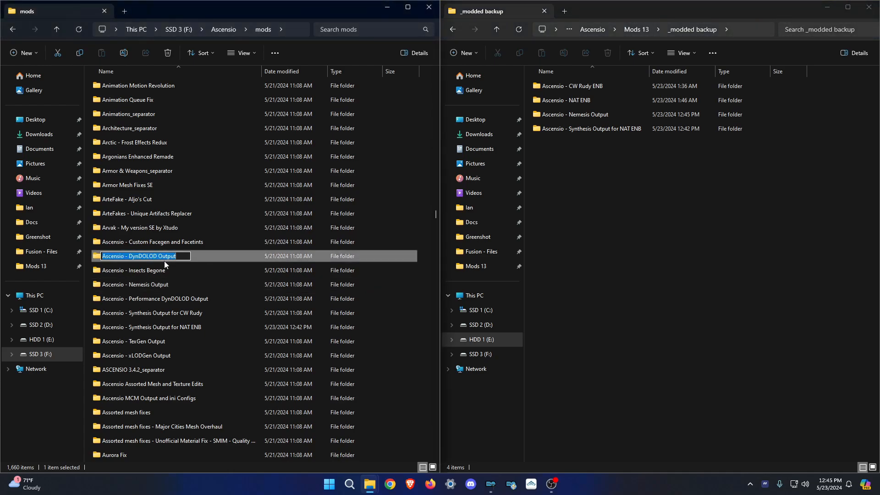
click(467, 53)
click(486, 73)
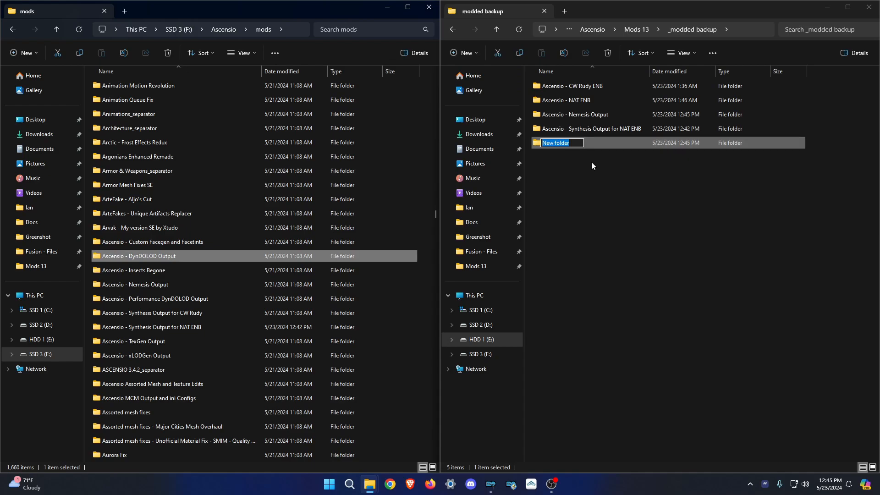
click(166, 257)
key(ctrl+c)
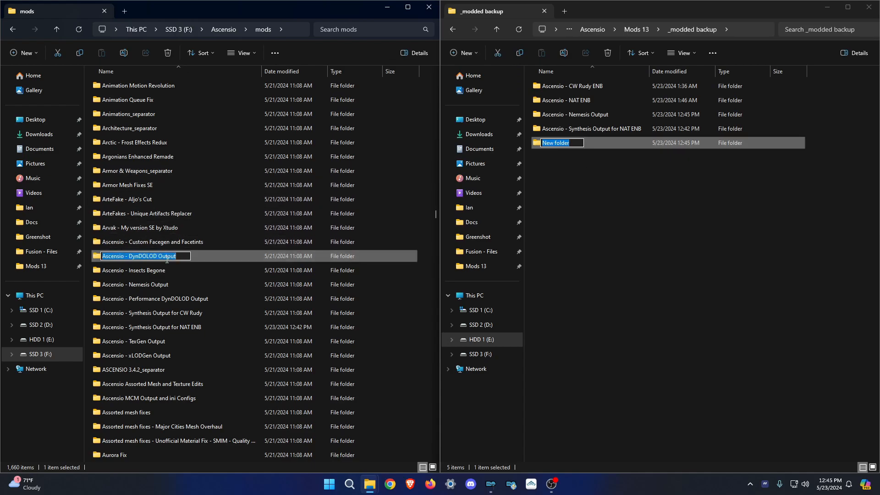
drag(574, 143, 511, 140)
key(ctrl+v)
key(Return)
Copy Occlusion.esp from the DynDOLOD Output mod into the new backup folder.
double_click(591, 101)
double_click(199, 258)
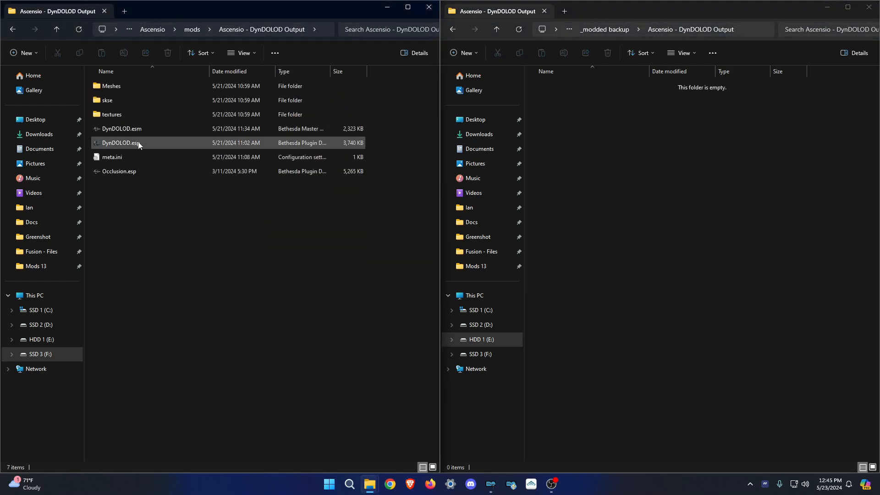
drag(115, 177, 627, 128)
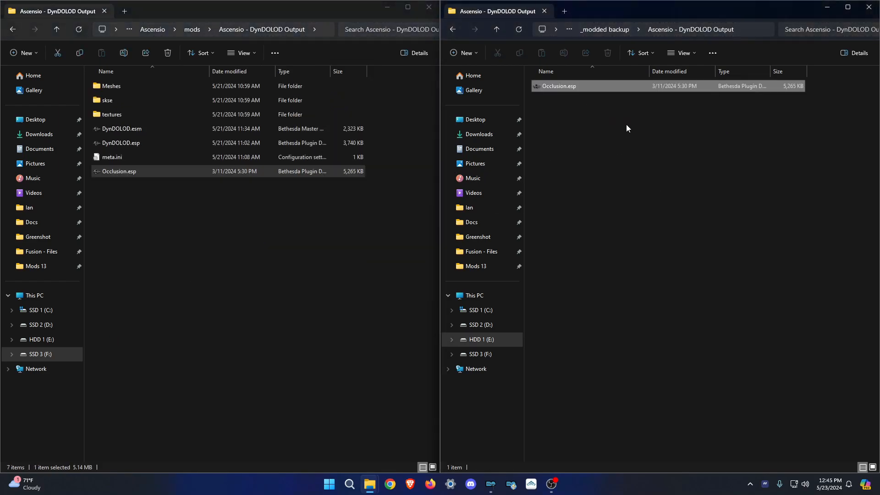
click(615, 31)
click(643, 225)
click(338, 251)
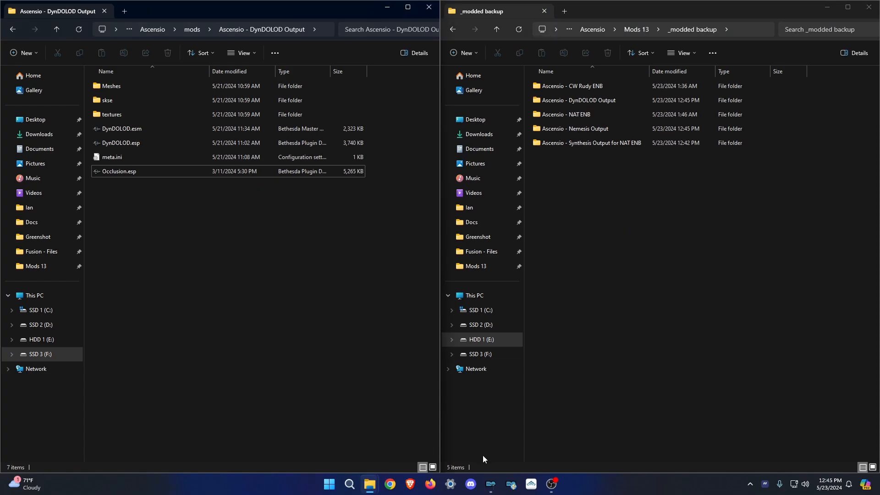
click(490, 485)
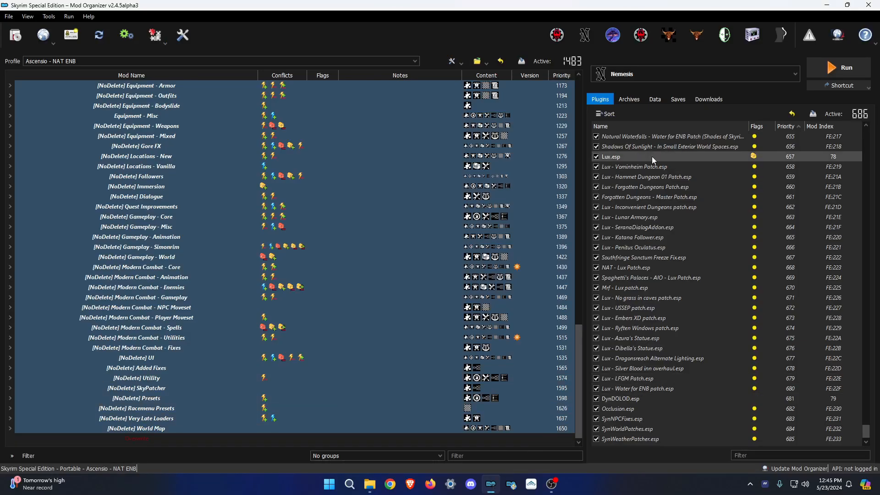
Select xEdit64 as the tool to run and review its launch settings.
click(672, 69)
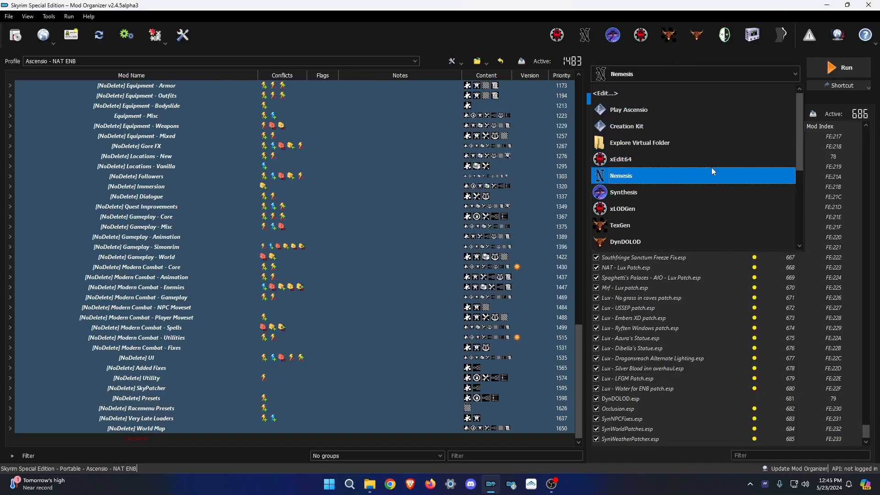
scroll(706, 183, down, 3)
scroll(686, 167, up, 3)
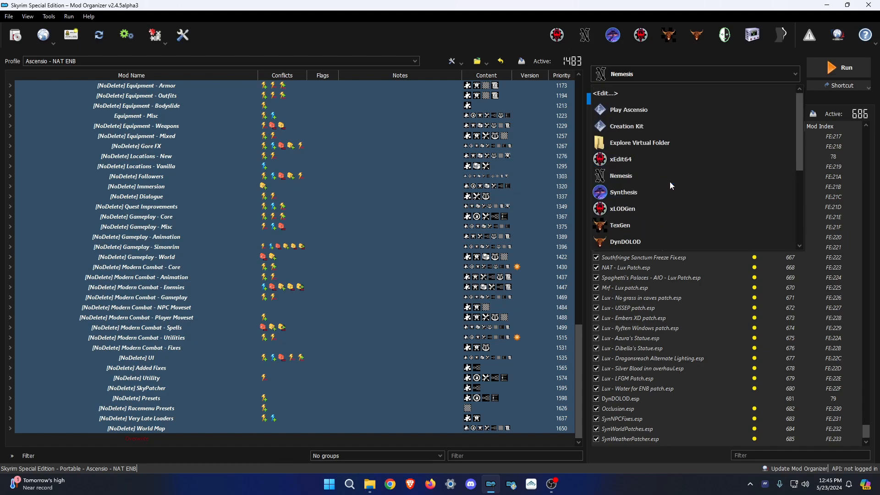
click(640, 159)
click(621, 77)
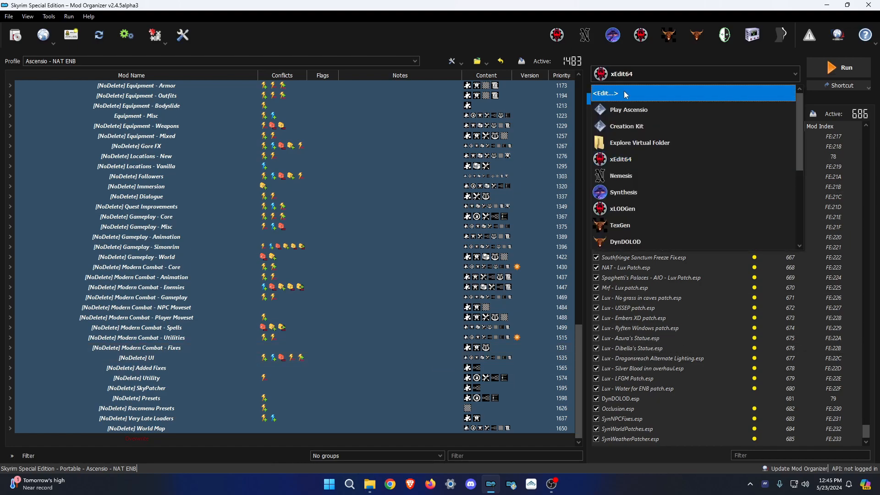
click(624, 93)
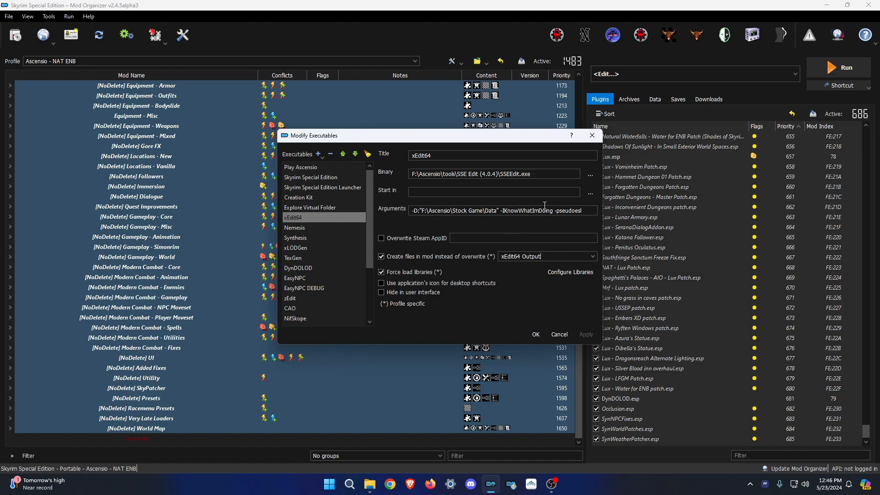
click(591, 136)
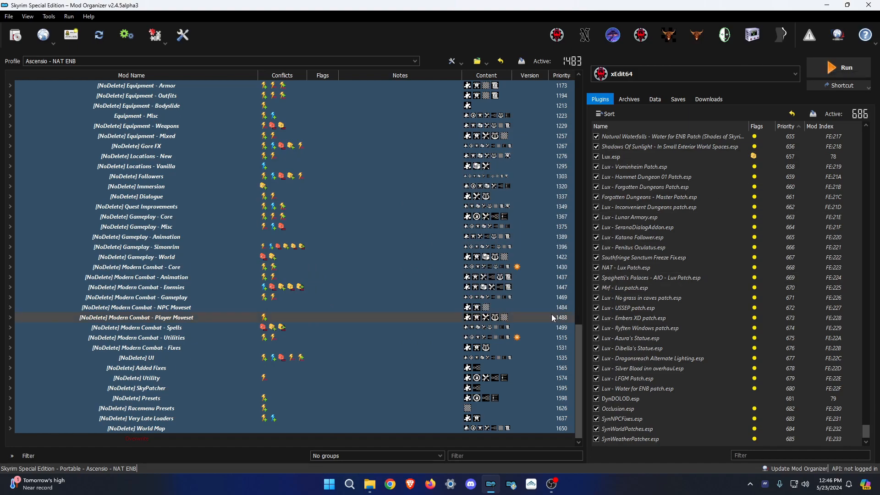
Check the saved games list, then return to the plugin load order.
mouse_move(369, 485)
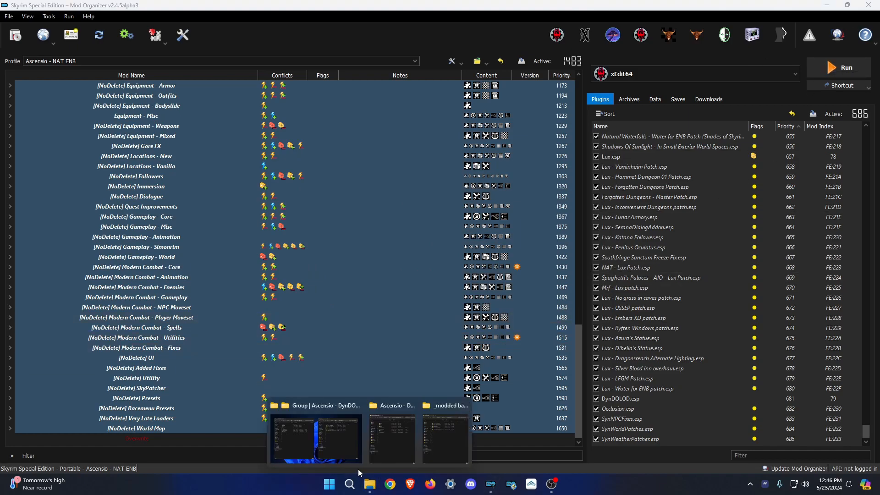
mouse_move(344, 459)
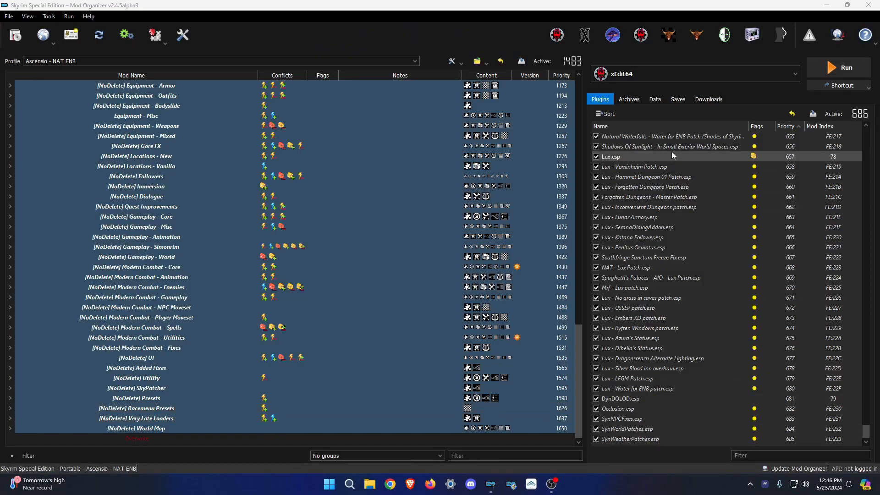
click(679, 99)
click(609, 99)
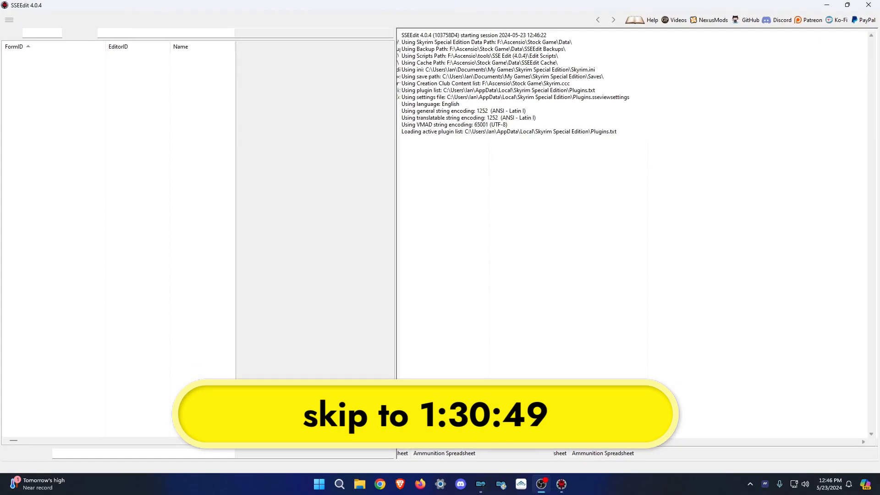
Load all checked plugins in SSEEdit, dismissing the ModGroups prompt, and wait for loading to finish.
drag(655, 124, 654, 374)
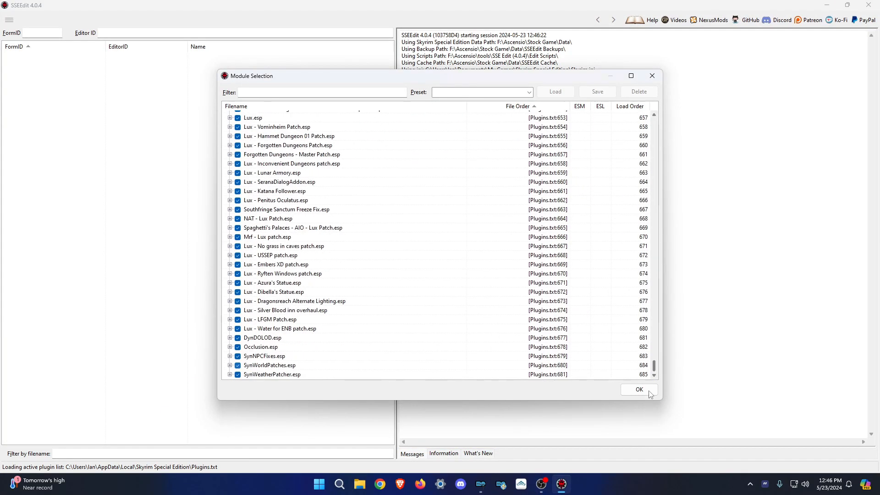
click(633, 387)
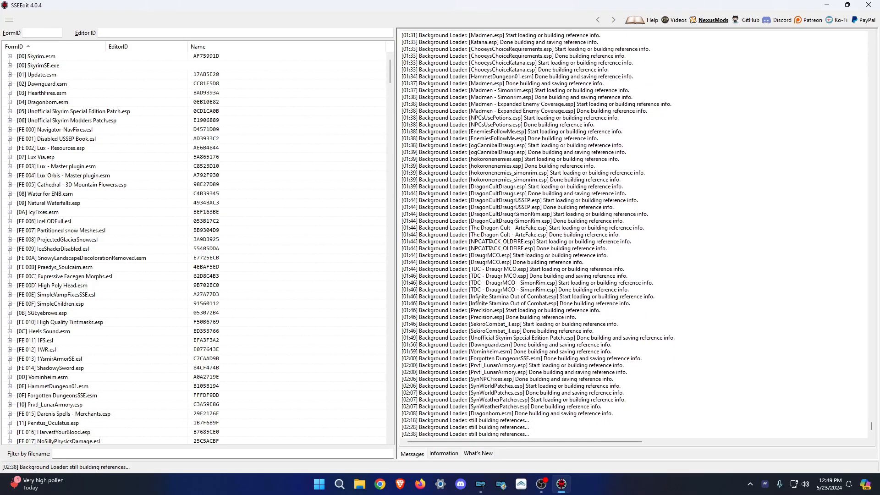
click(646, 391)
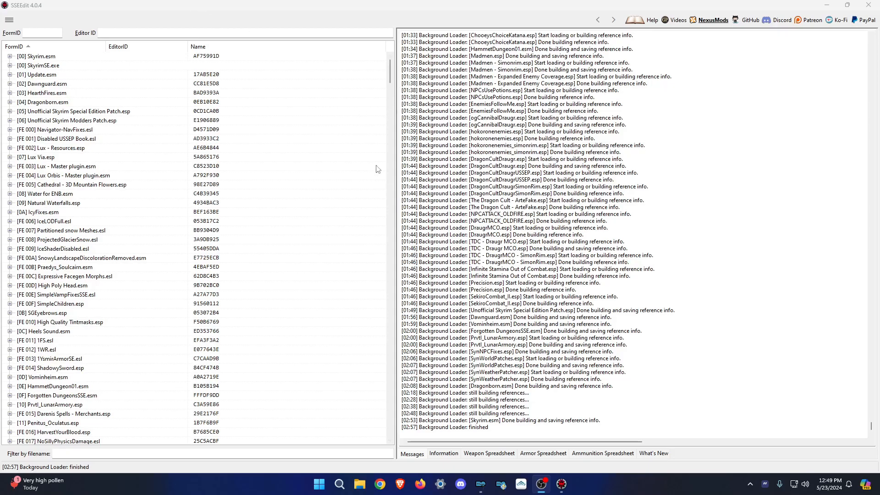
drag(389, 70, 374, 433)
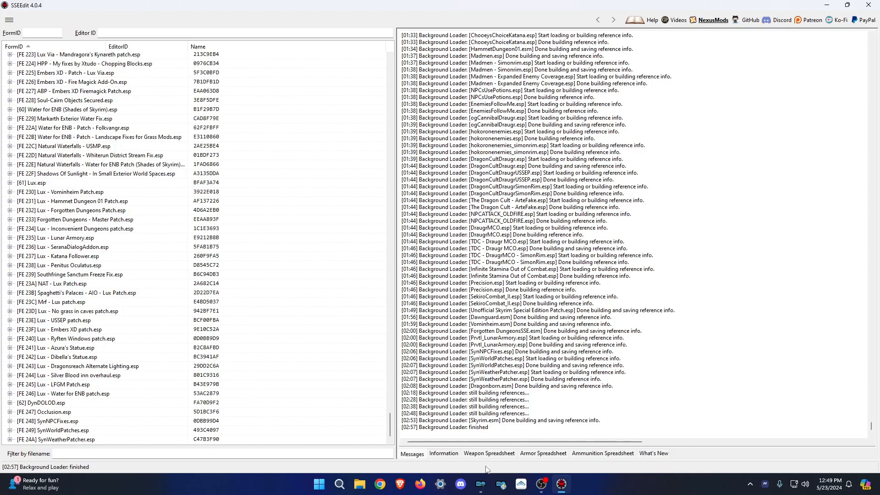
click(480, 484)
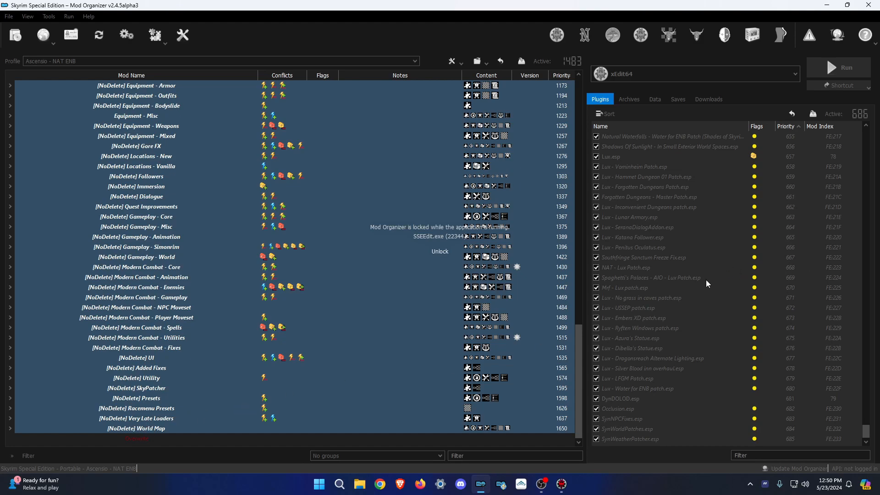
click(562, 484)
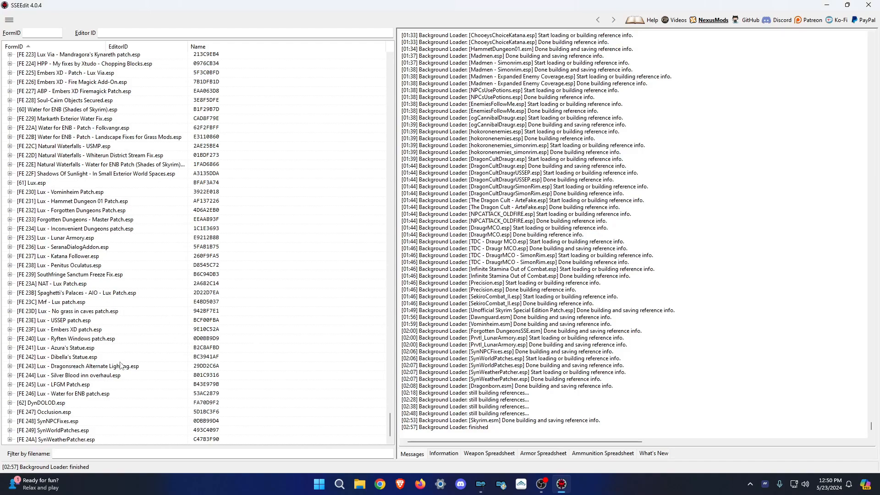
scroll(135, 219, up, 10)
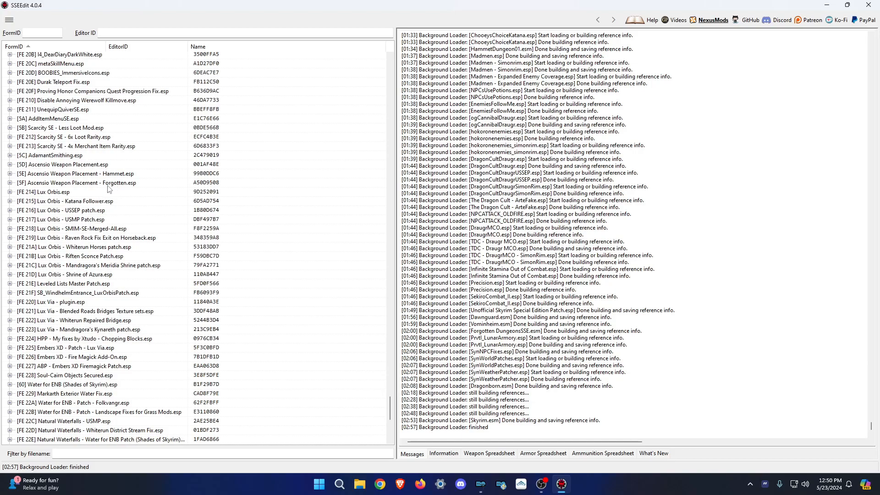
Expand Leveled Lists Master Patch.esp and inspect the MerchantWinterholdNelacarChest and DLC1VendorChestRonthil container conflicts.
double_click(83, 284)
click(205, 166)
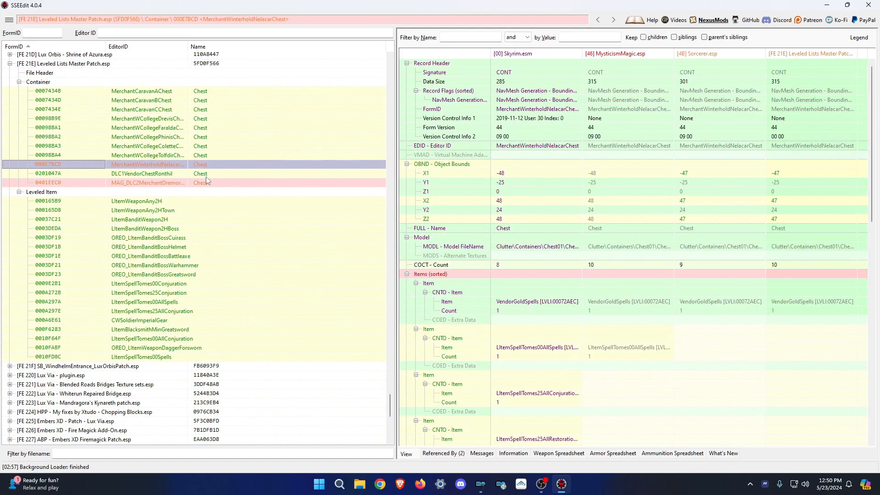
click(207, 176)
scroll(763, 339, down, 10)
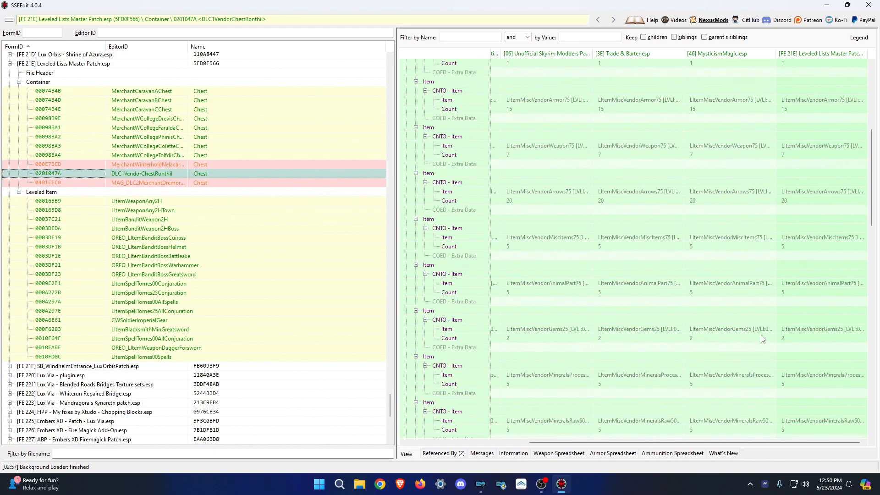
scroll(766, 342, down, 5)
click(210, 163)
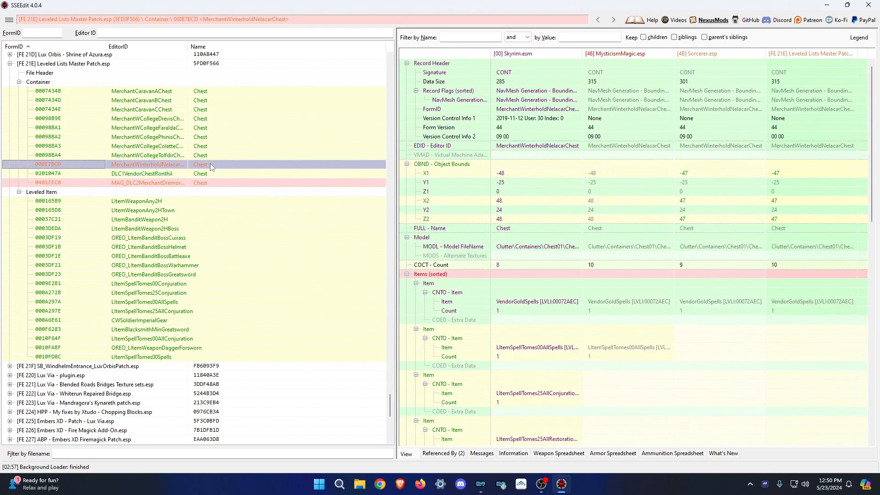
Inspect the OREO_LItemBanditBoss Cuirass/Warhammer and LItemSpellTomes25AllConjuration leveled items, then collapse to the header.
scroll(717, 347, down, 2)
scroll(718, 347, down, 10)
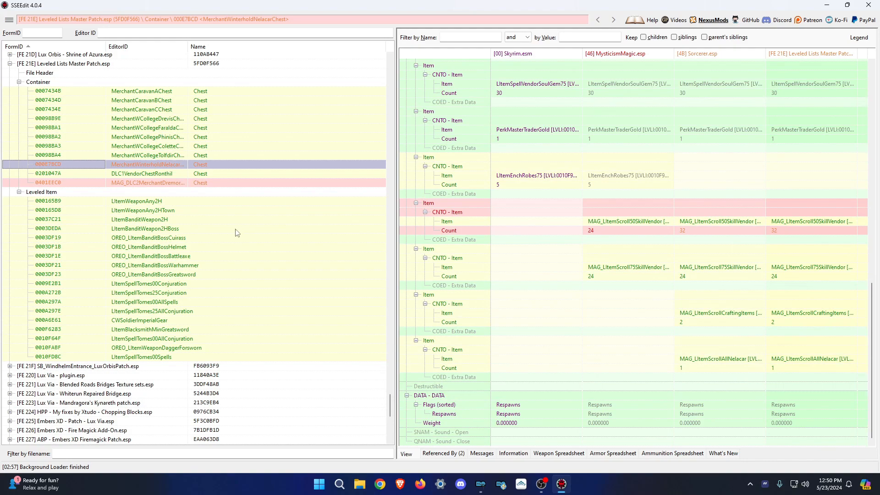
click(229, 238)
click(205, 263)
scroll(661, 270, down, 15)
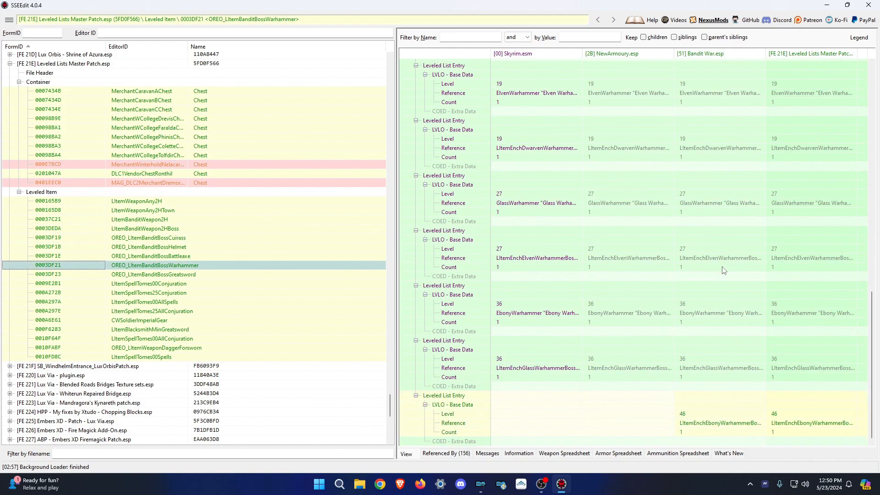
click(172, 311)
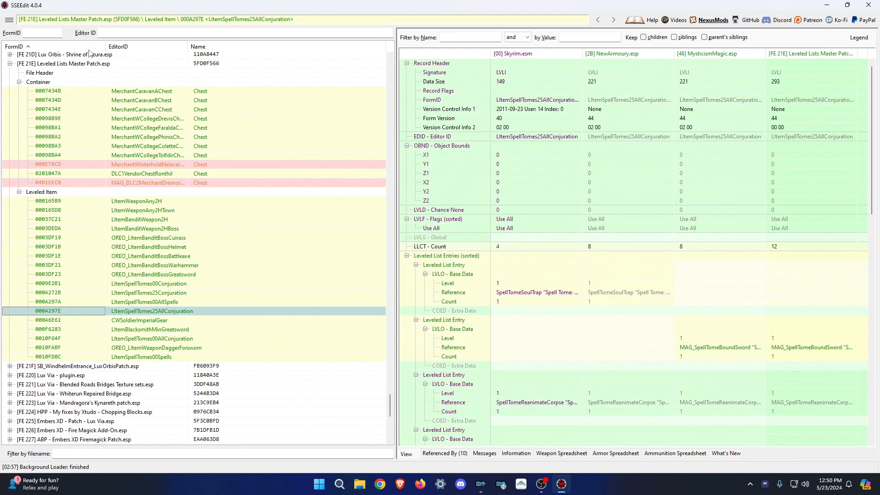
double_click(88, 63)
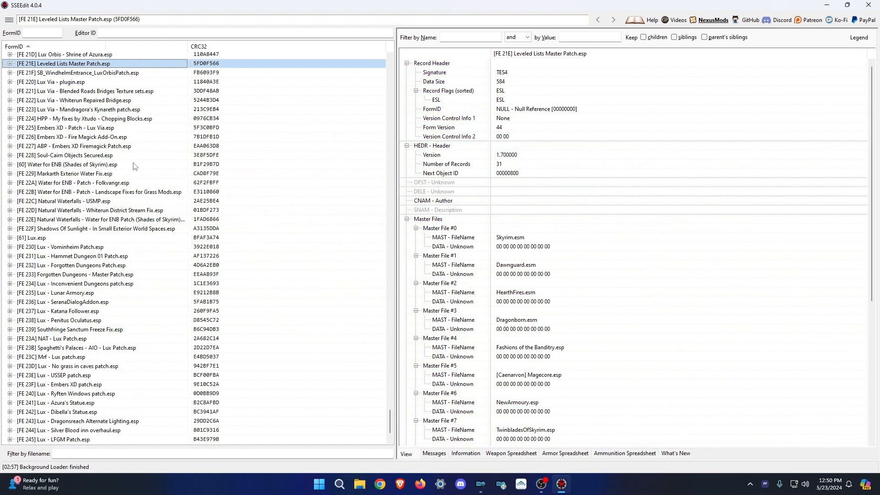
Scroll through the loaded plugin list in SSEEdit to check the load order.
scroll(126, 206, up, 14)
scroll(126, 206, up, 15)
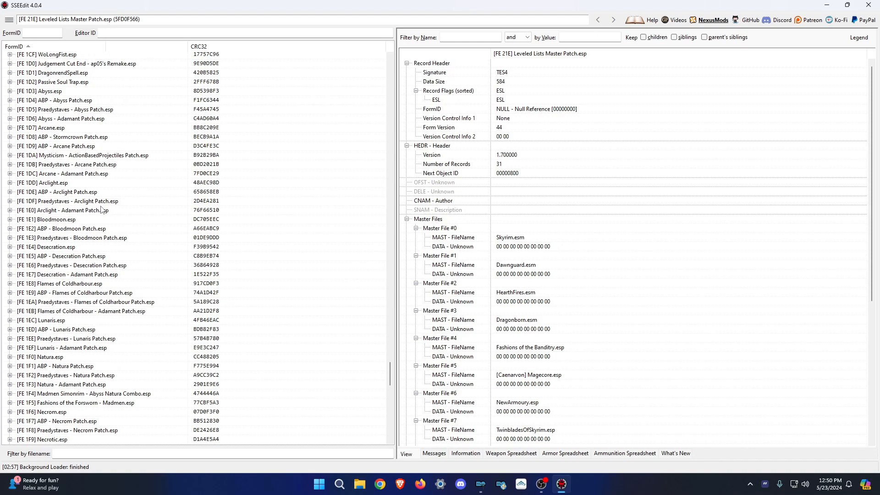
scroll(102, 210, down, 19)
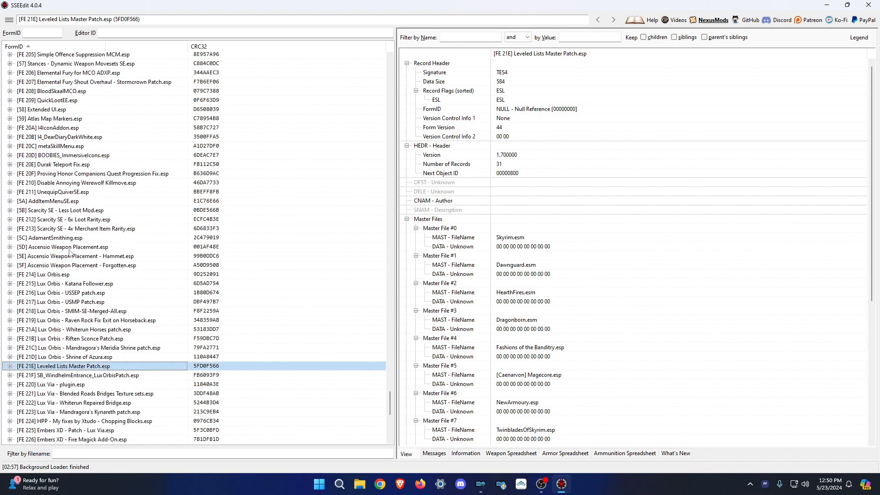
scroll(105, 262, up, 20)
scroll(105, 262, up, 9)
scroll(116, 250, up, 12)
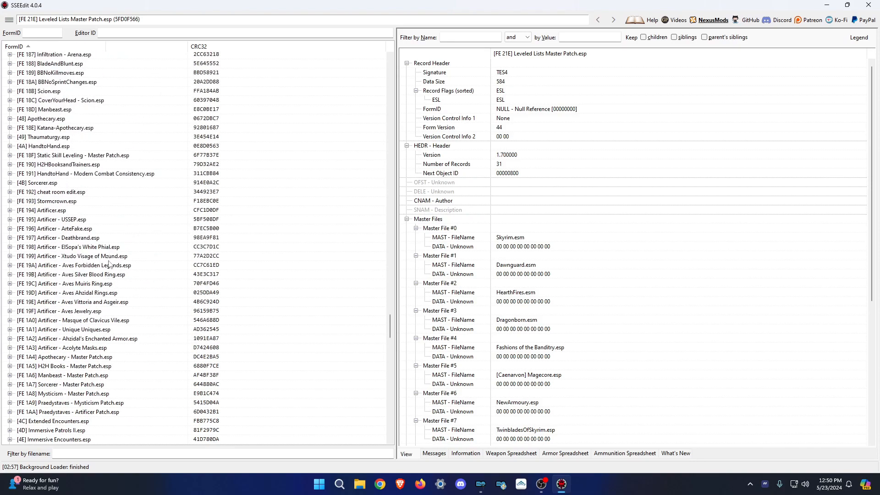
scroll(110, 264, up, 6)
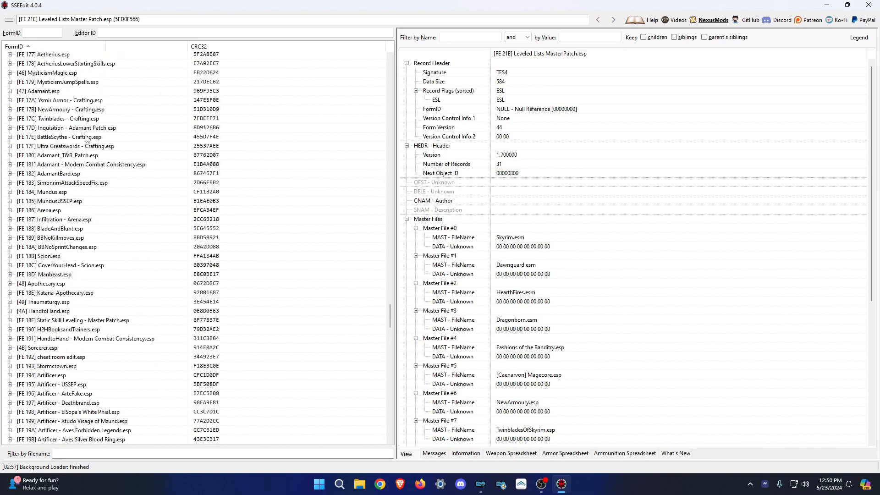
scroll(87, 137, up, 4)
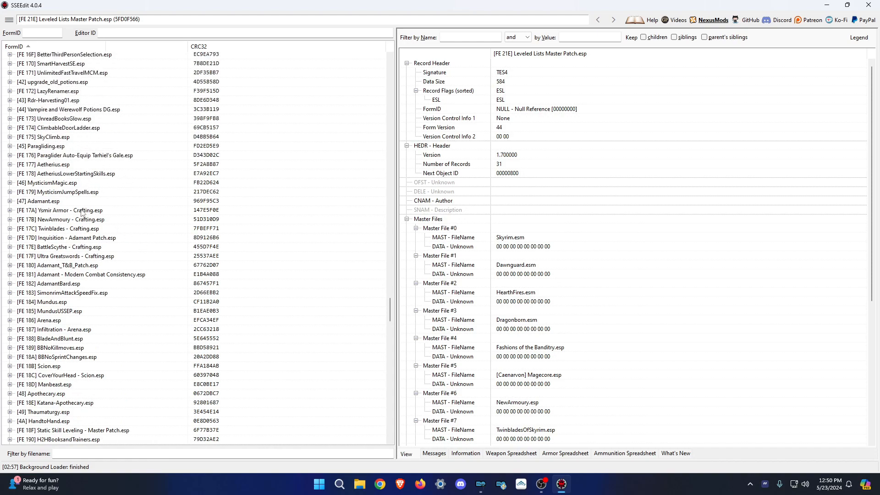
scroll(115, 225, up, 7)
scroll(120, 228, up, 7)
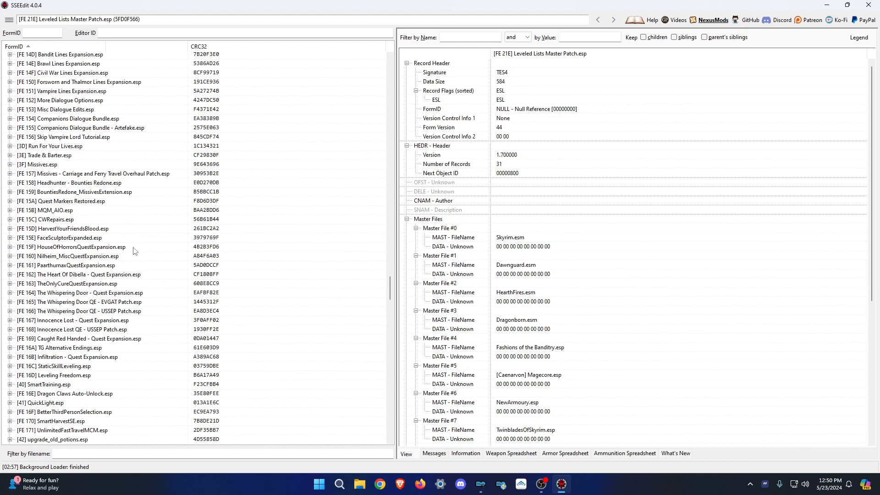
scroll(134, 251, up, 6)
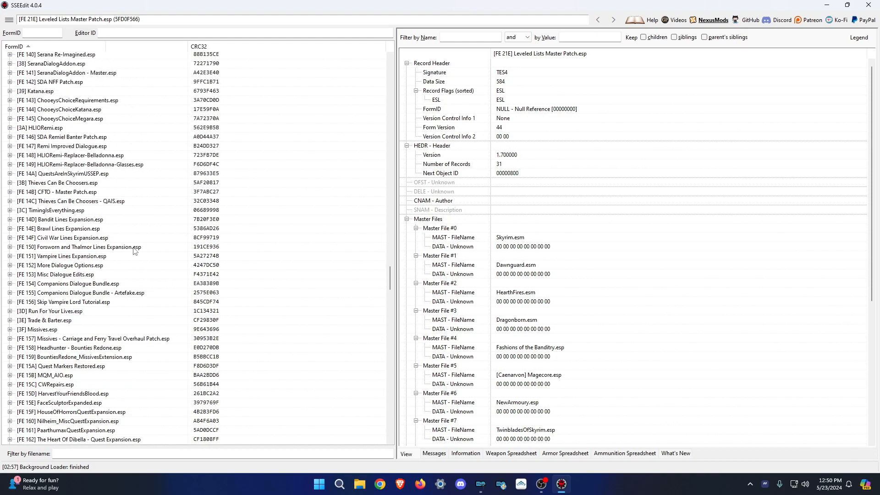
scroll(134, 251, up, 4)
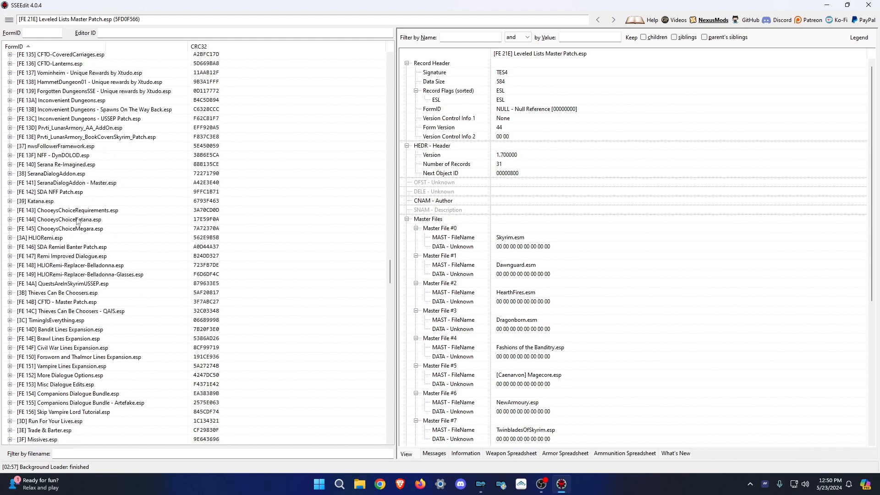
scroll(91, 191, up, 2)
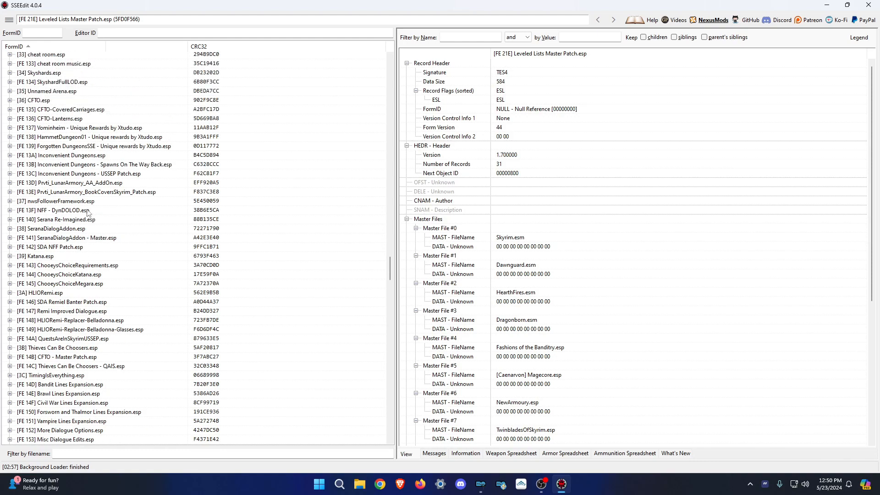
scroll(89, 213, up, 17)
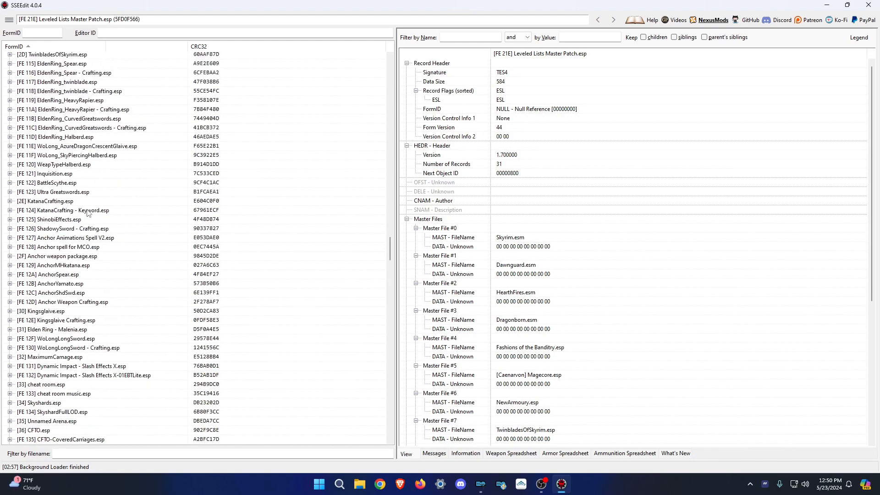
scroll(88, 214, up, 2)
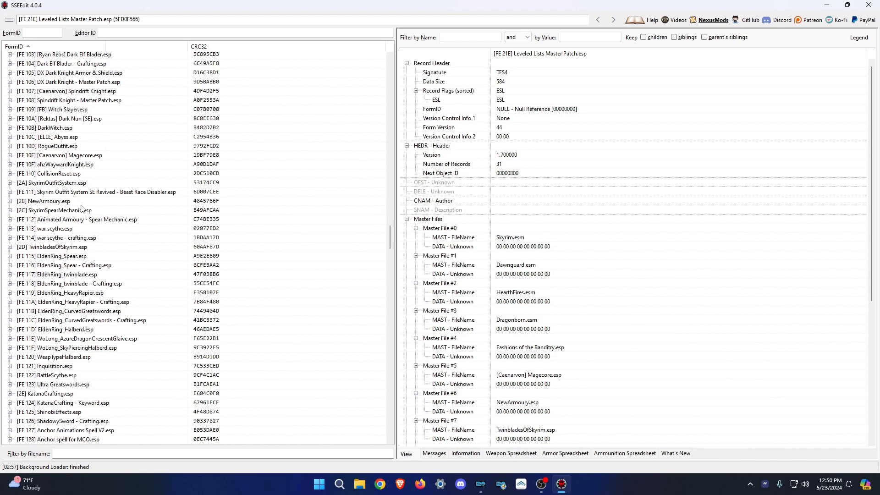
scroll(99, 233, up, 1)
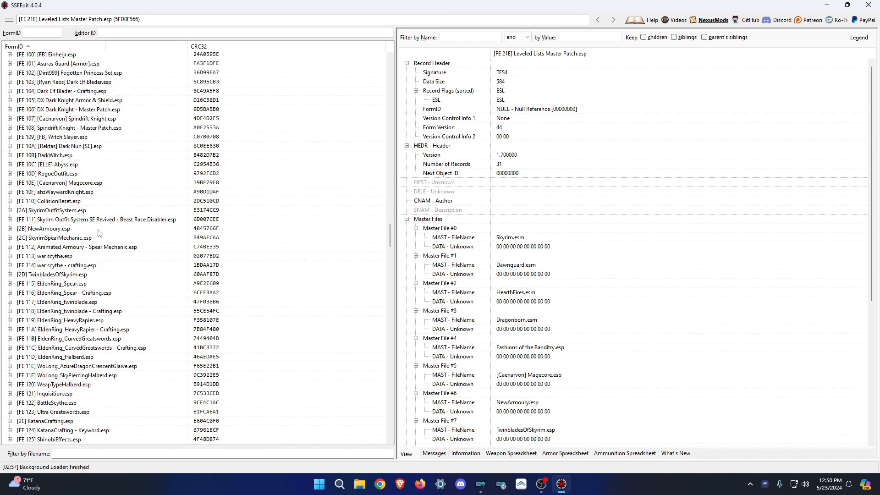
scroll(100, 233, up, 8)
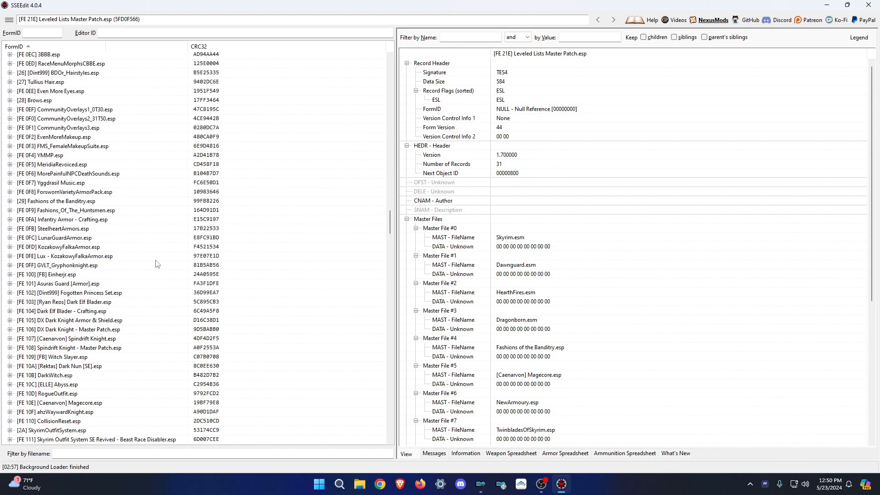
scroll(156, 264, up, 7)
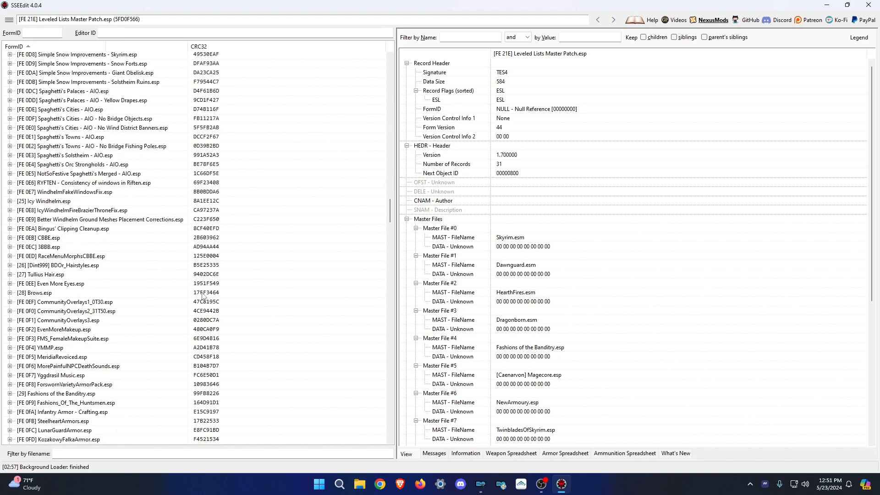
Review the patch header's masters, Skyrim.esm through Sorcerer.esp, then close SSEEdit.
drag(391, 212, 373, 440)
scroll(660, 344, down, 8)
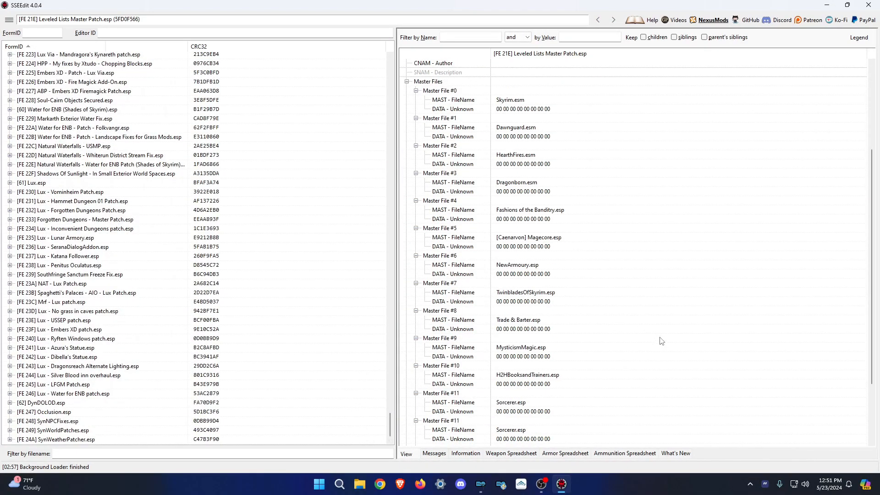
scroll(663, 339, up, 8)
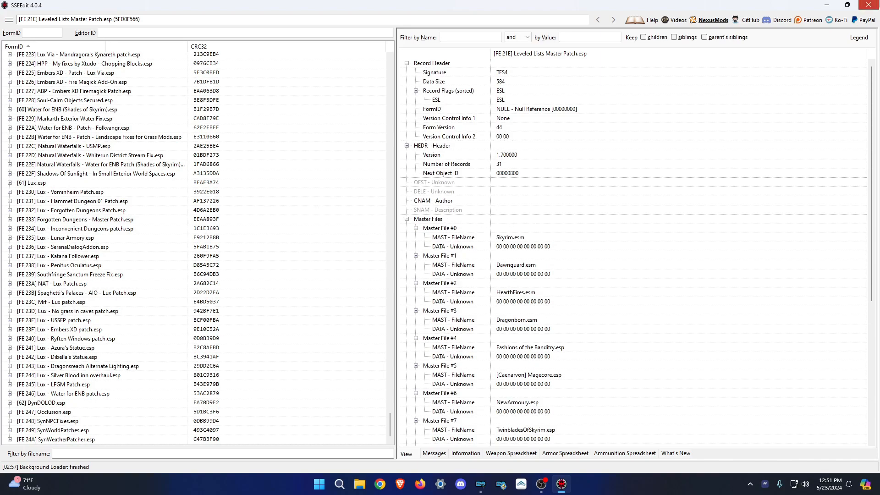
click(869, 5)
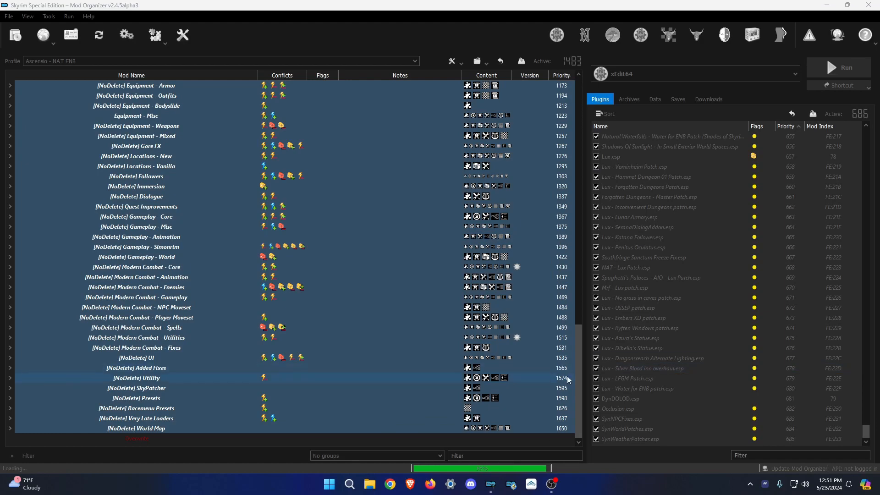
Expand the World Map separator in Mod Organizer, then browse to the Mods 13 folder in File Explorer.
click(10, 428)
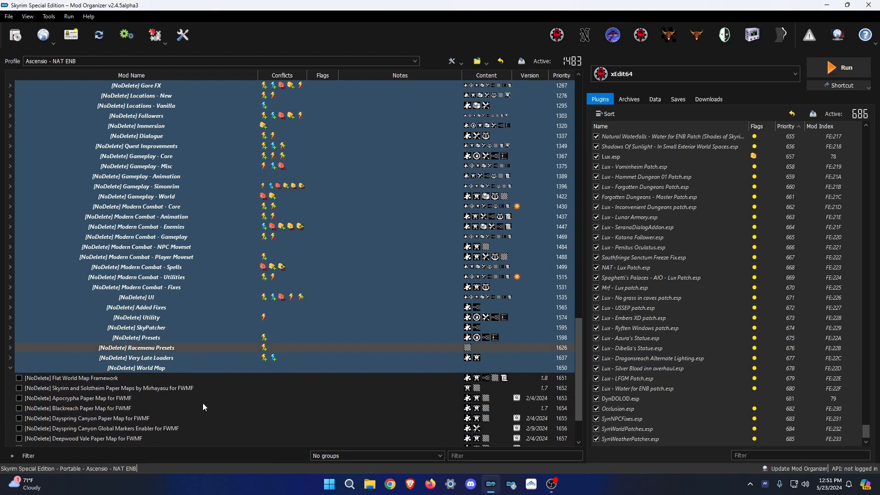
click(370, 485)
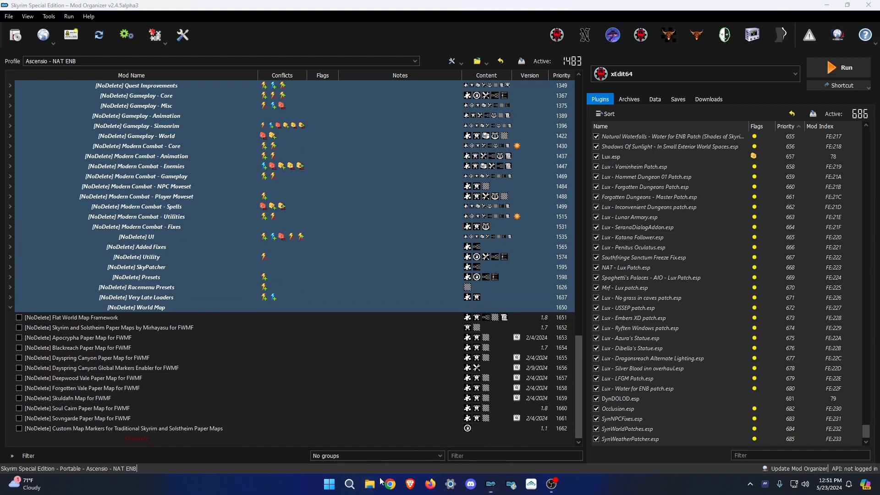
click(220, 327)
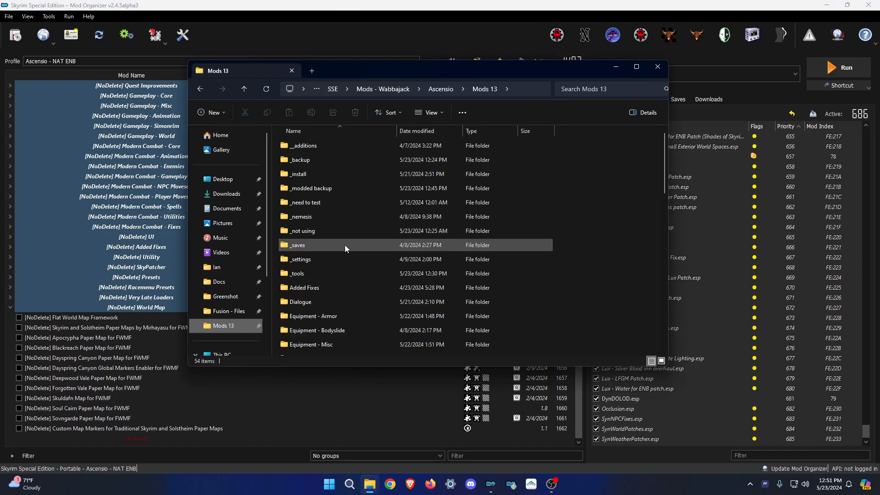
Open the World Map folder's _load order.png reference image.
scroll(367, 239, down, 5)
scroll(374, 265, down, 5)
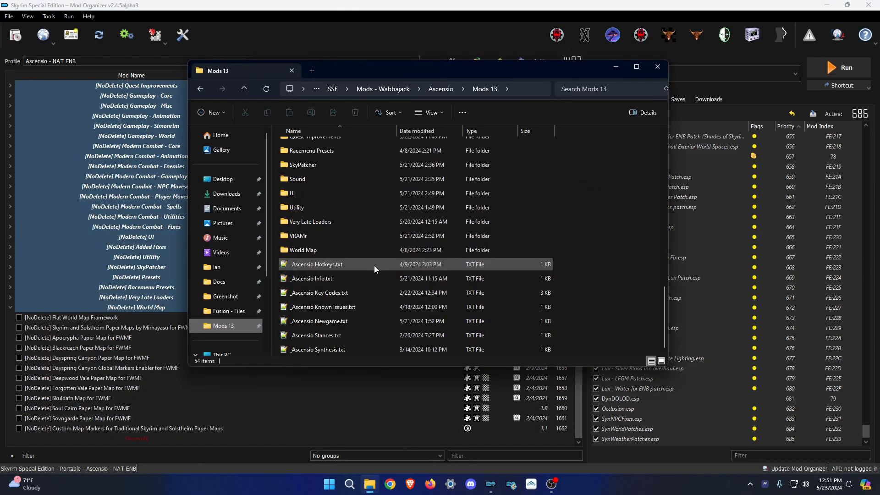
double_click(340, 251)
click(312, 147)
double_click(312, 146)
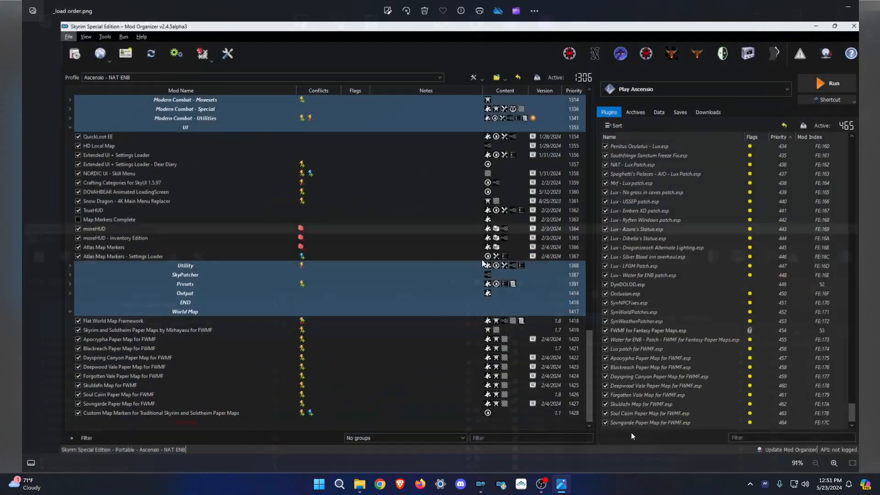
Zoom and pan to the end of the image's plugin list, then close the image and folder window.
scroll(701, 393, up, 5)
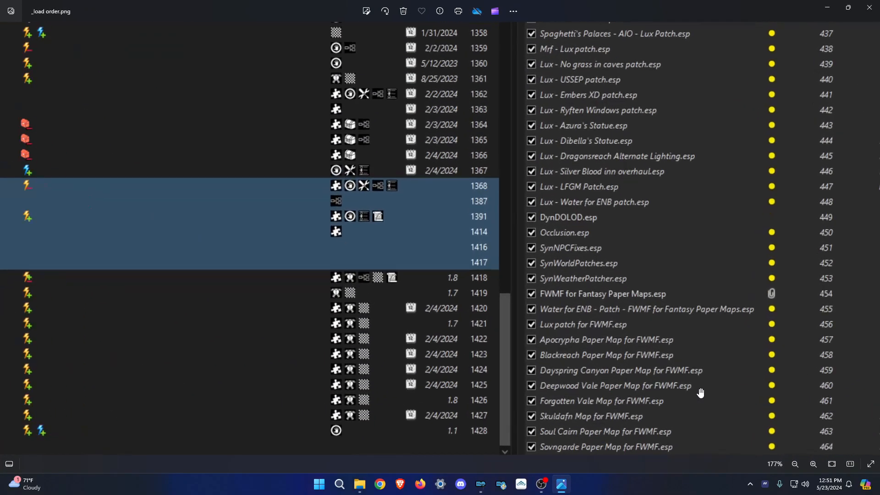
drag(701, 393, 483, 296)
scroll(463, 294, down, 2)
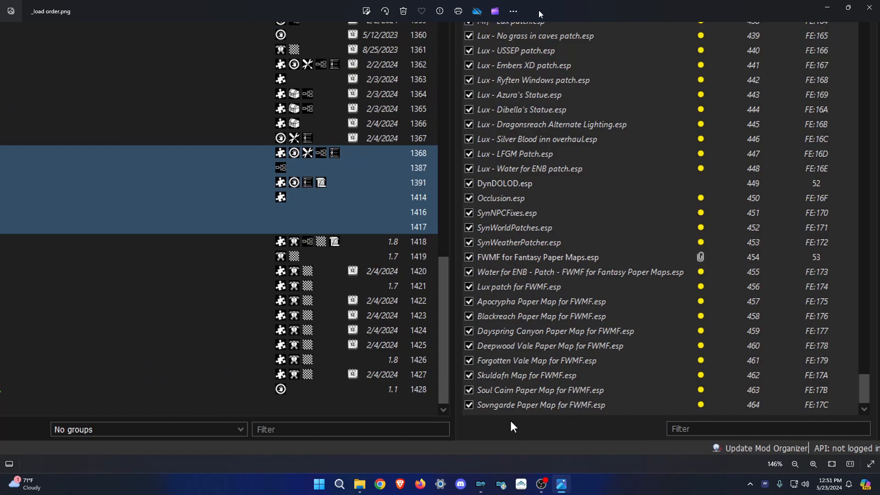
key(alt+F4)
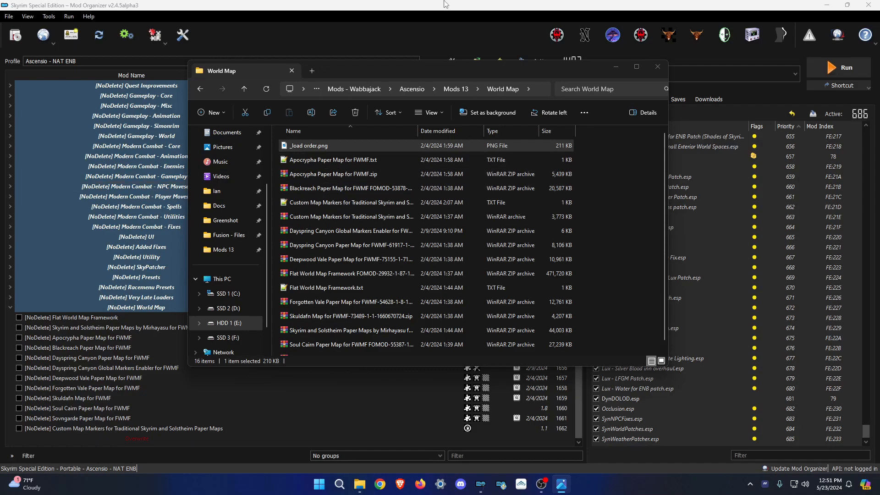
key(alt+F4)
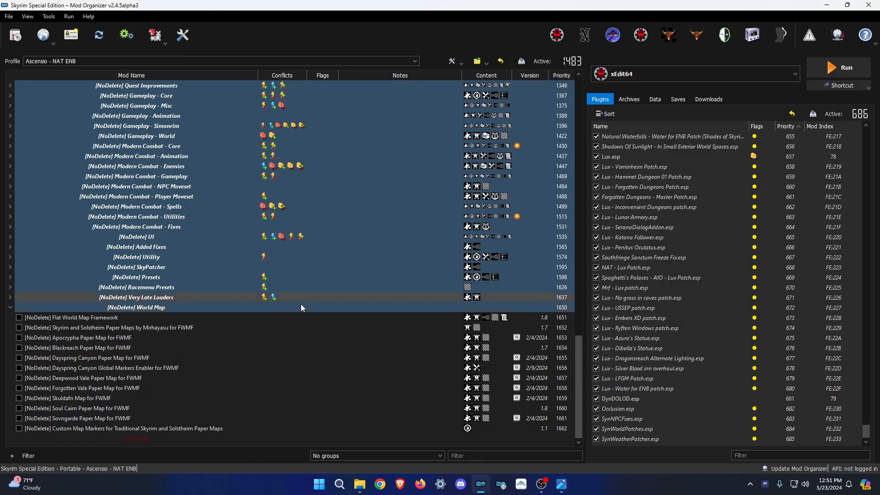
Enable Flat World Map Framework, the Skyrim, Apocrypha, Blackreach and other paper maps, plus Custom Map Markers.
click(18, 327)
click(19, 337)
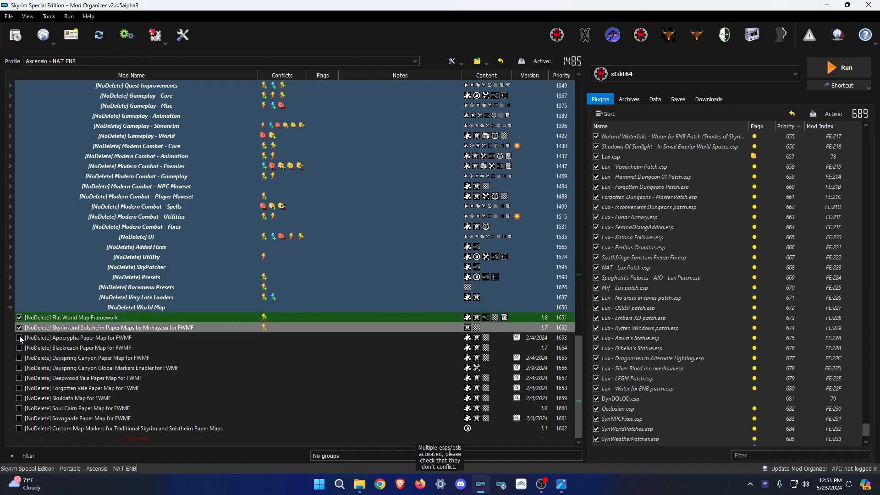
key(alt+Tab)
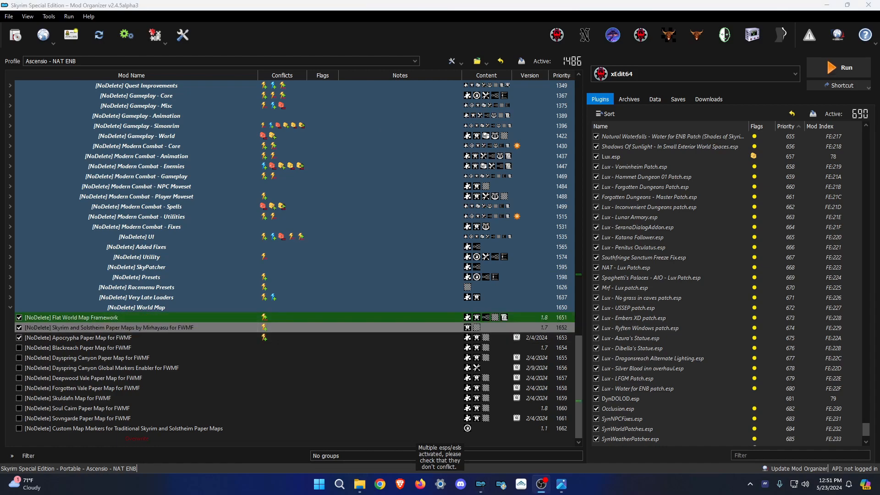
click(481, 484)
click(20, 358)
click(20, 368)
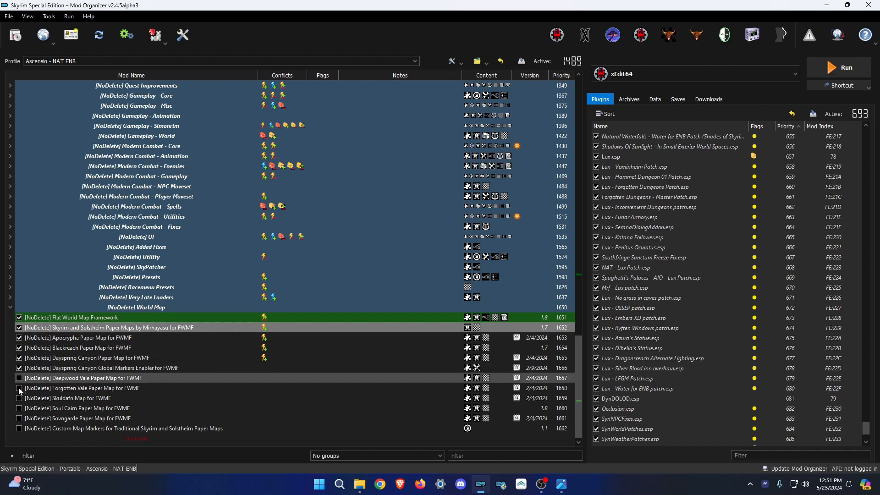
click(18, 379)
click(19, 389)
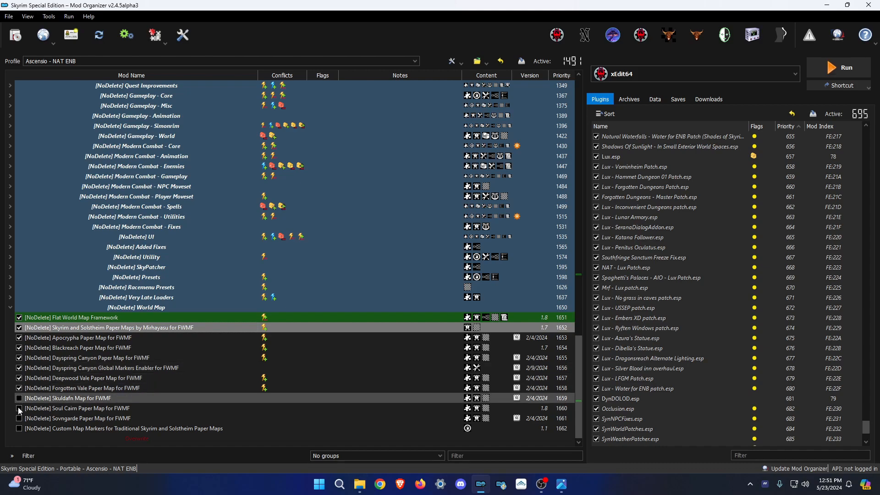
click(19, 398)
click(19, 408)
click(19, 418)
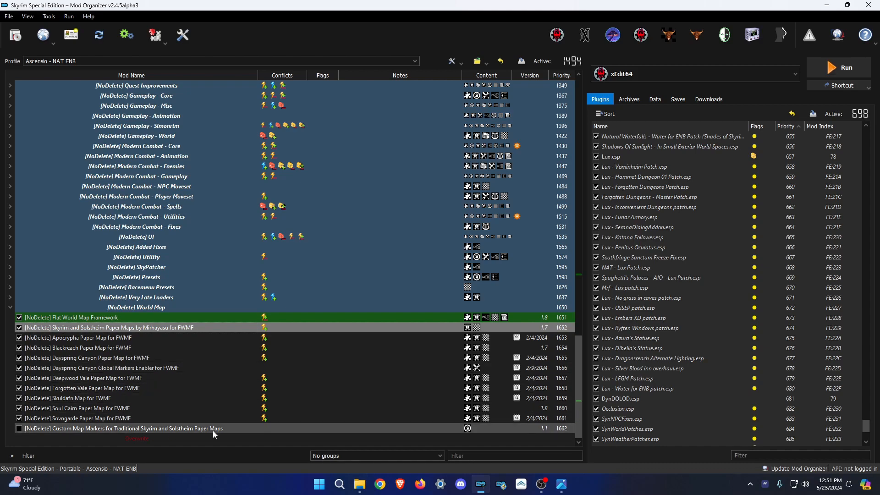
click(220, 446)
Move the Water for ENB FWMF patch plugin above Lux patch for FWMF.
scroll(731, 416, down, 4)
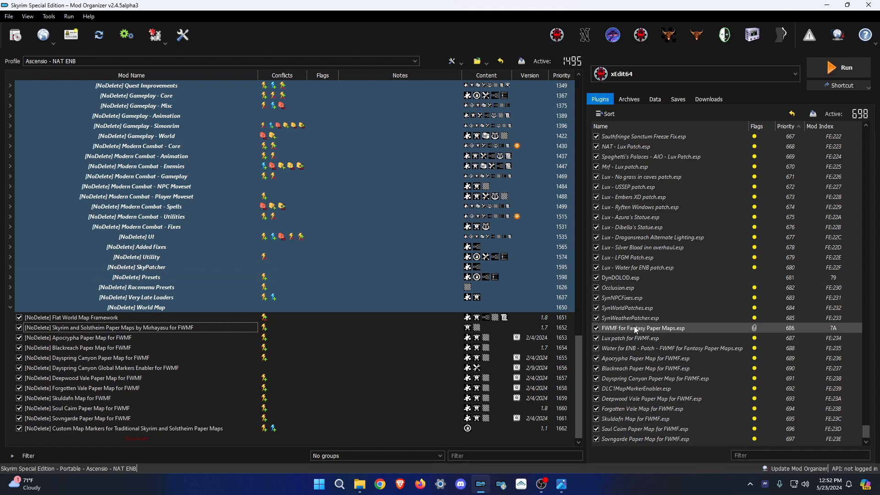
mouse_move(638, 328)
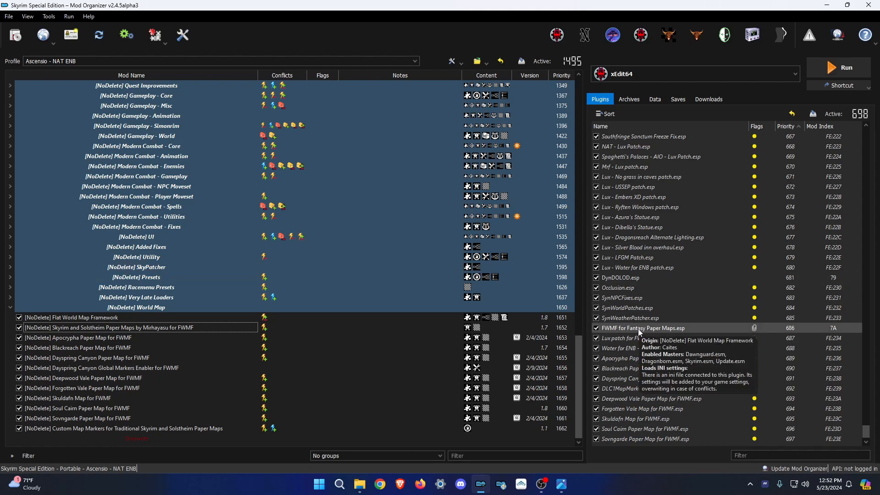
drag(626, 349, 648, 337)
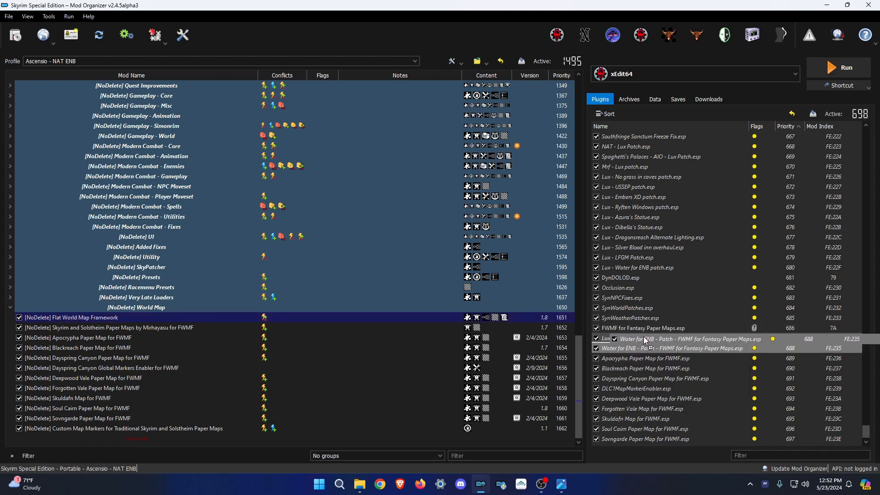
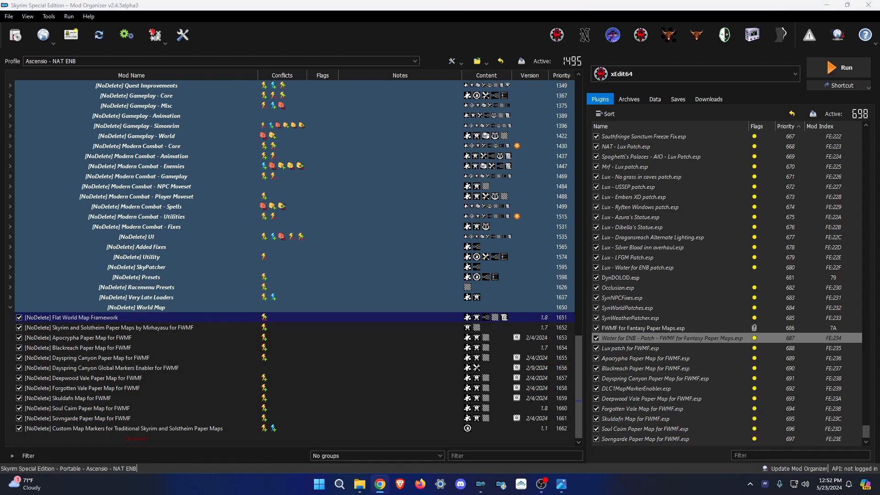
Check the loadorder.txt reference, then drag DLC1MapMarkerEnabler.esp above FWMF for Fantasy Paper Maps.esp.
drag(425, 87, 0, 120)
click(278, 380)
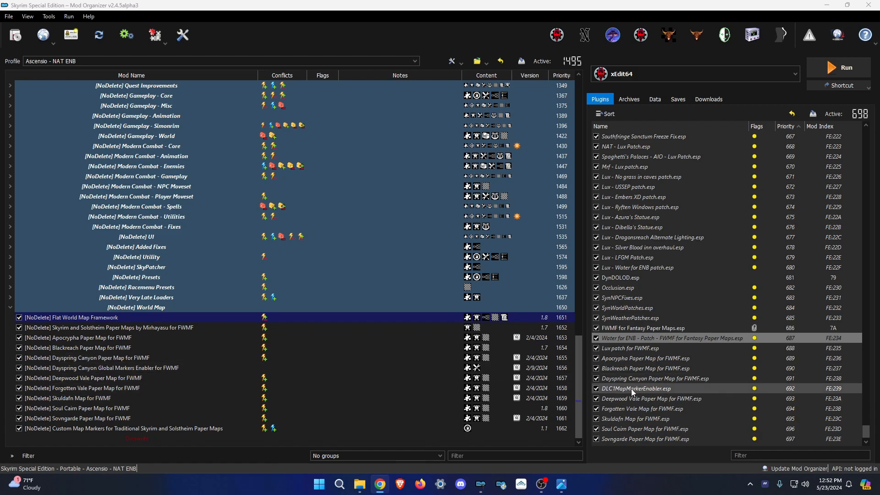
drag(630, 390, 681, 326)
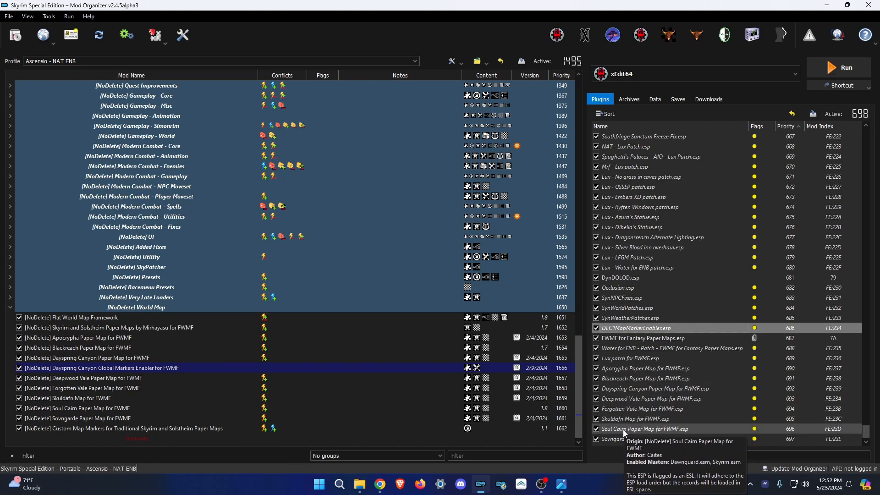
Select the Sovngarde Paper Map plugin and the Overwrite entry, then screenshot the Mod Organizer window.
click(625, 443)
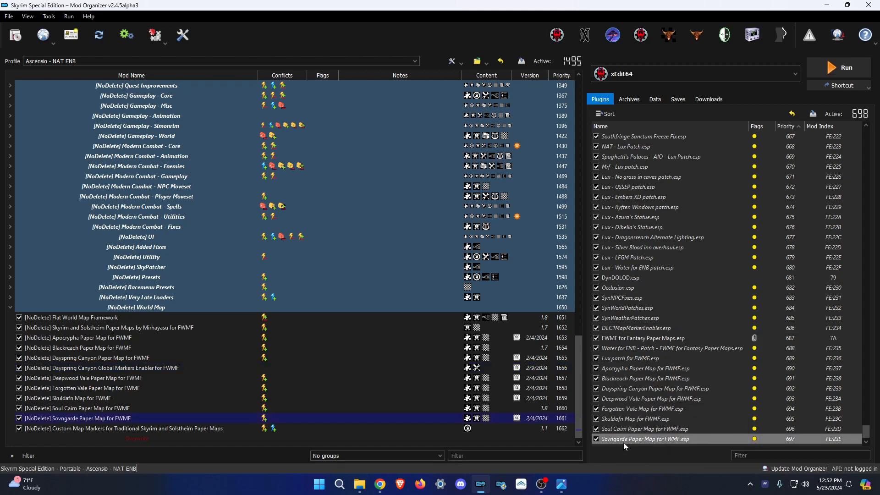
click(624, 445)
click(503, 442)
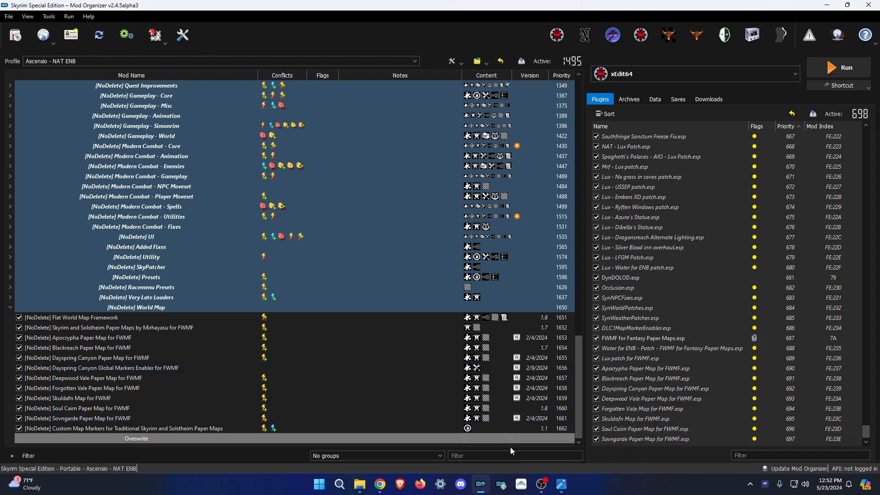
click(561, 485)
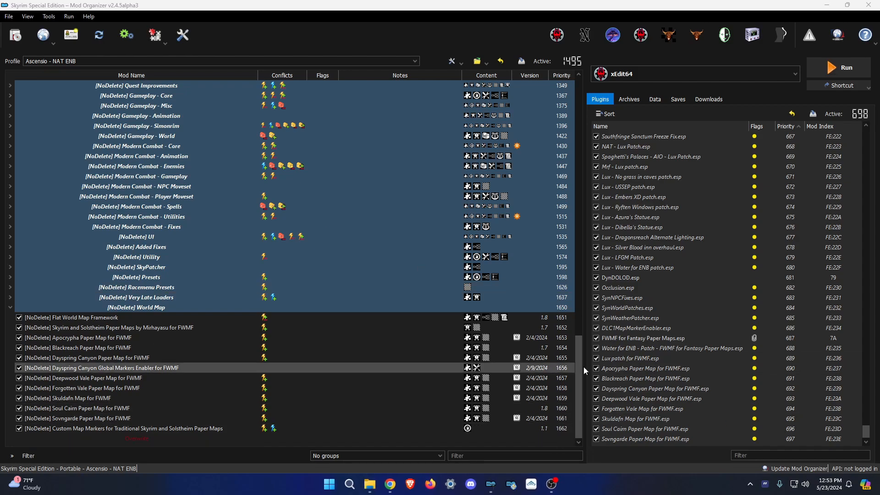
click(519, 44)
key(alt+Print)
click(768, 448)
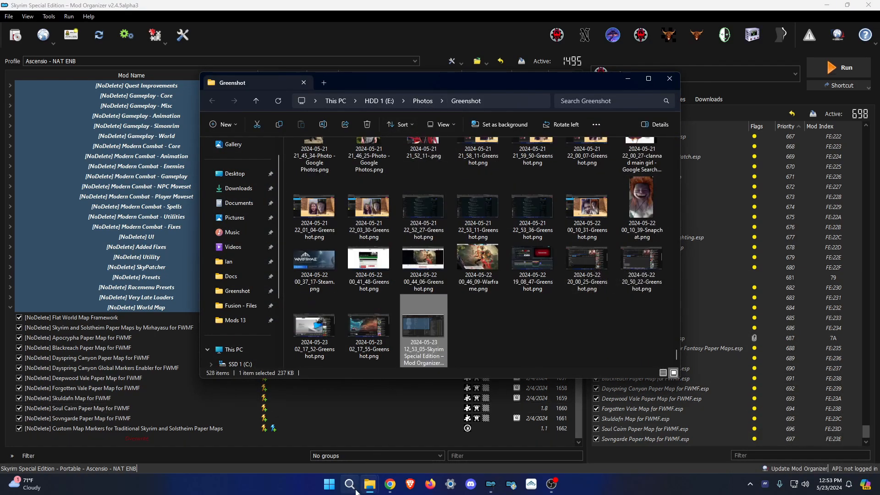
mouse_move(369, 484)
click(325, 443)
drag(415, 73, 0, 60)
drag(392, 74, 0, 73)
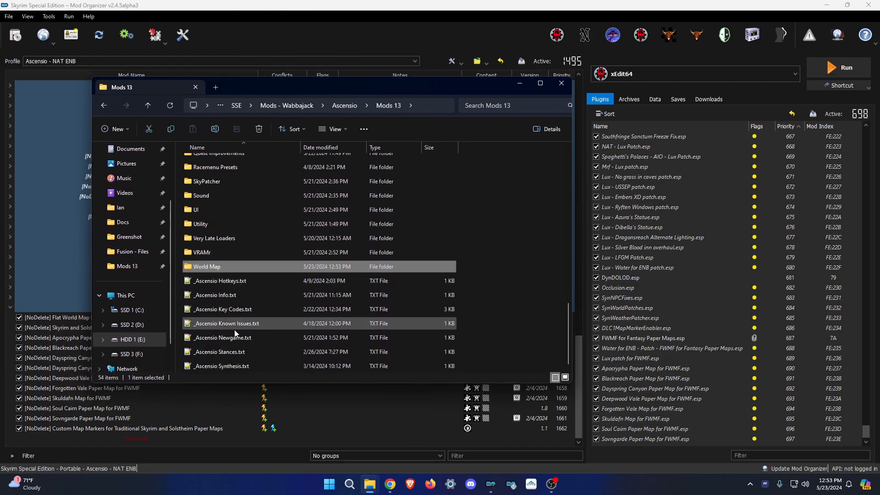
scroll(279, 345, up, 4)
scroll(278, 345, up, 5)
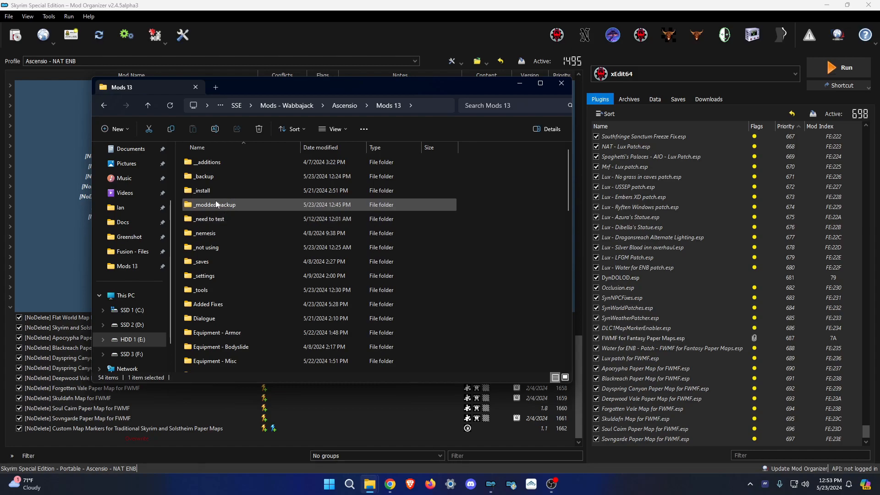
double_click(214, 277)
click(356, 106)
click(440, 34)
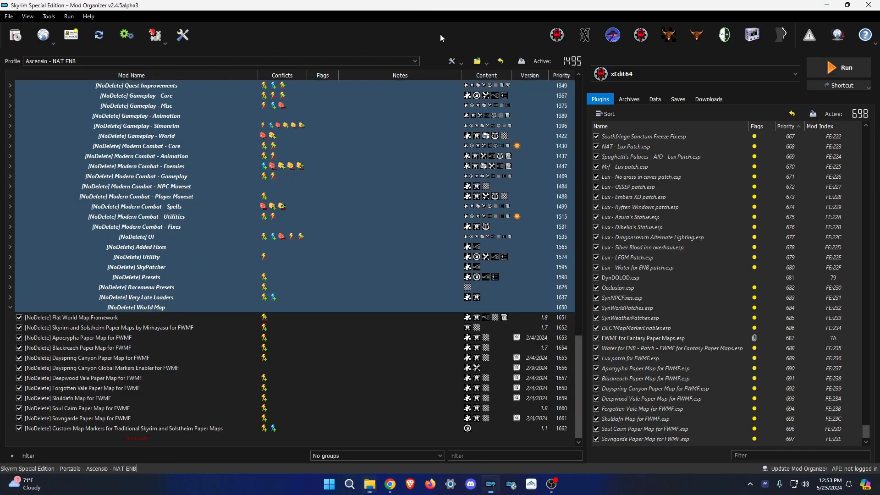
Collapse all separators in the mod list and minimize Mod Organizer.
right_click(546, 445)
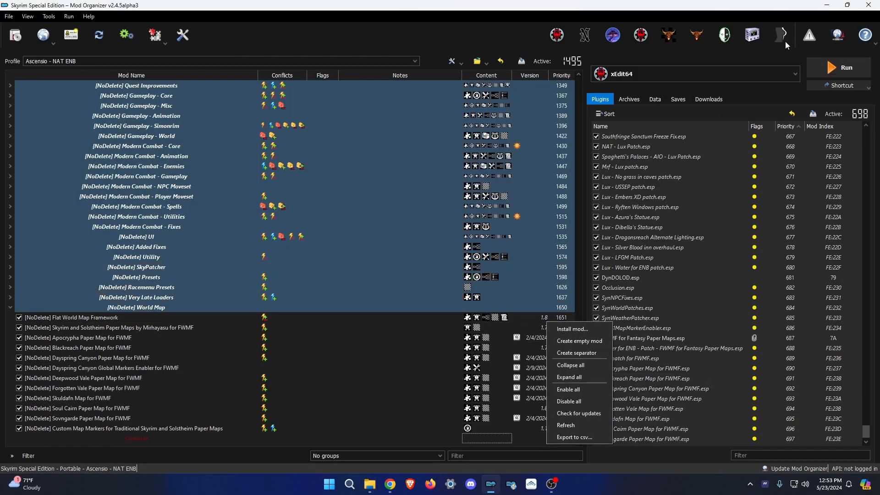
click(574, 366)
click(490, 484)
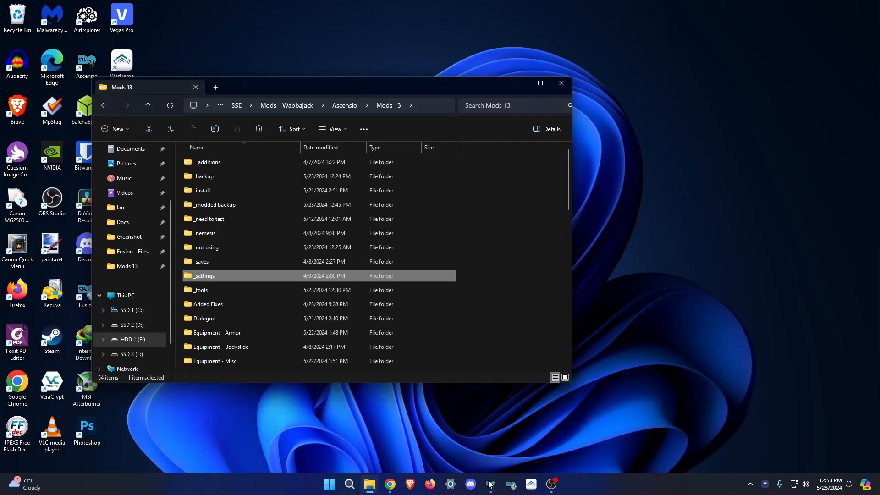
Close the Mods 13 window and permanently empty the Recycle Bin.
click(562, 83)
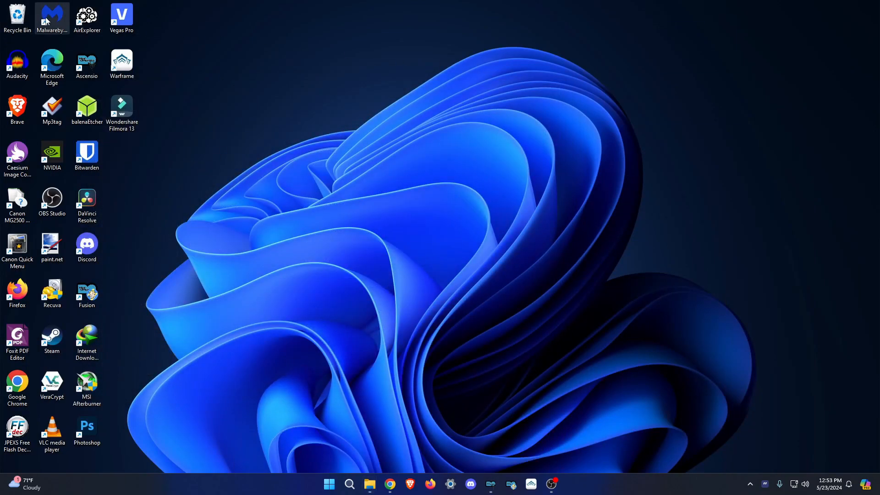
double_click(19, 17)
click(397, 128)
click(477, 275)
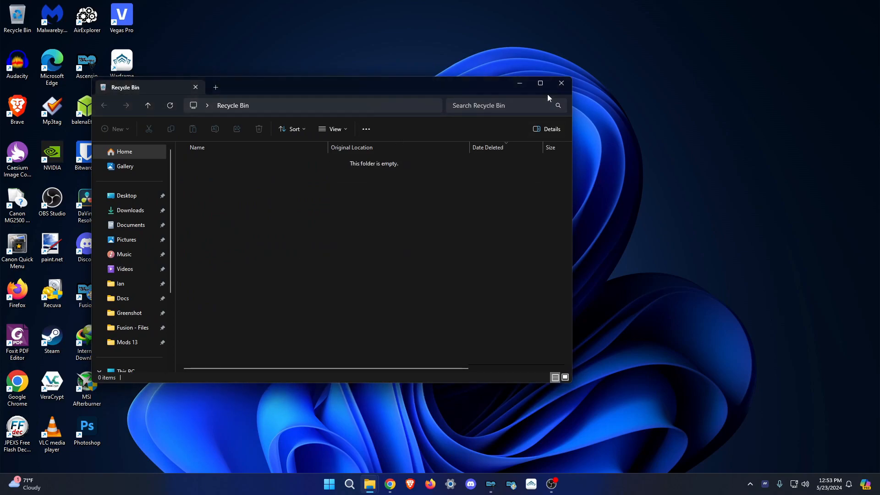
click(562, 83)
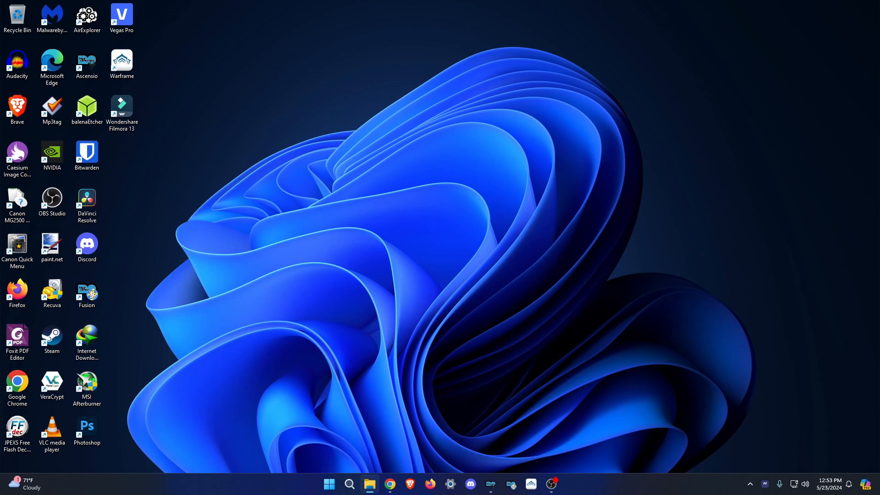
Select all 11 backup saves in Mods 12\_modded backup\Ascensio - NAT ENB\saves.
drag(0, 80, 299, 52)
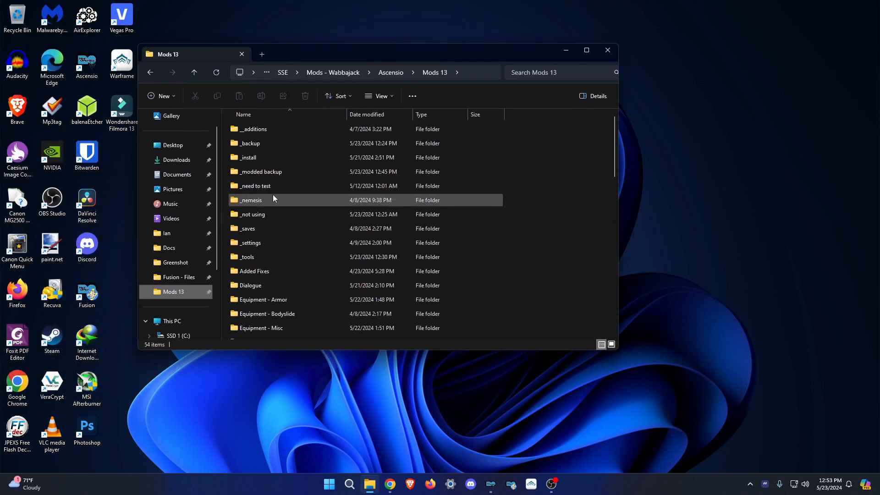
double_click(254, 171)
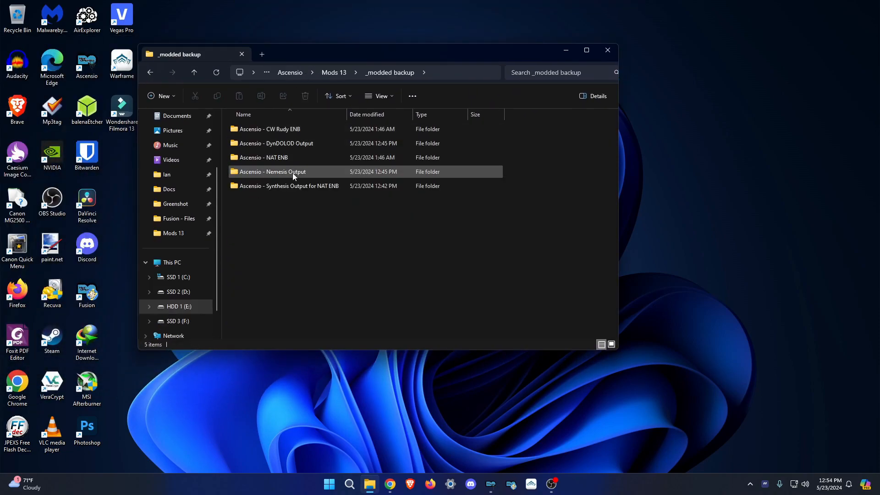
double_click(271, 158)
double_click(266, 145)
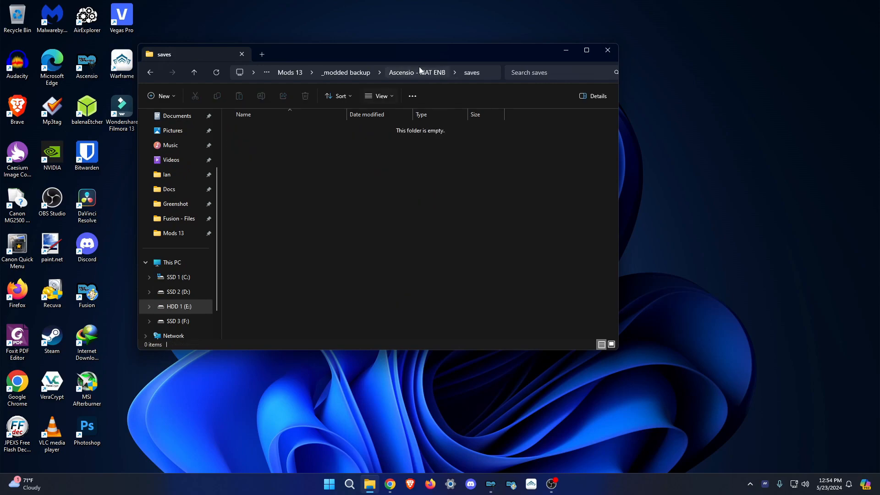
drag(393, 157, 419, 200)
click(293, 75)
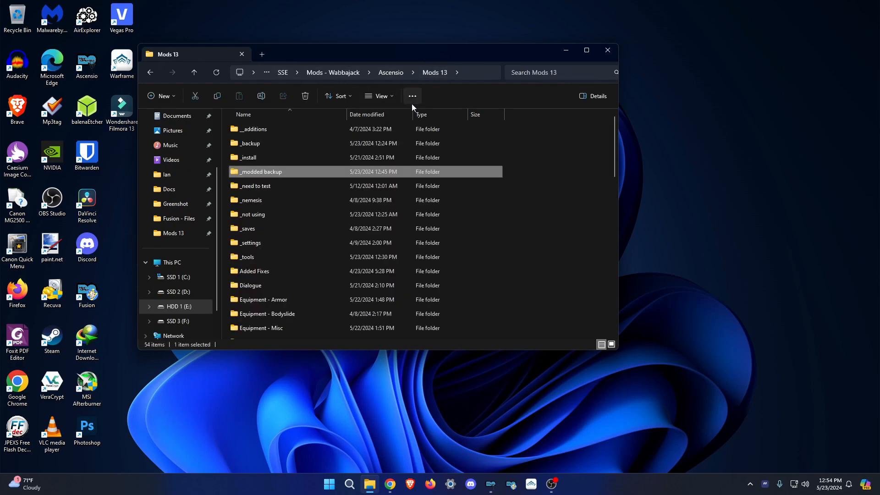
click(383, 74)
double_click(276, 285)
double_click(274, 160)
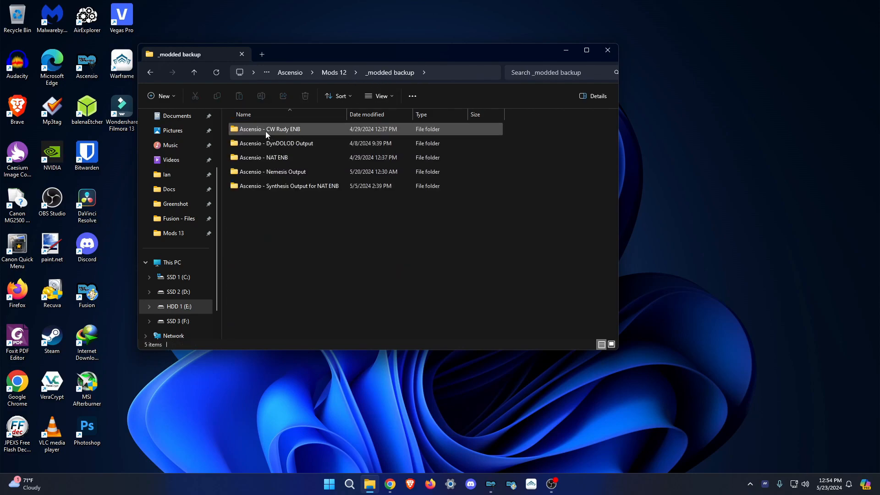
double_click(273, 158)
double_click(266, 141)
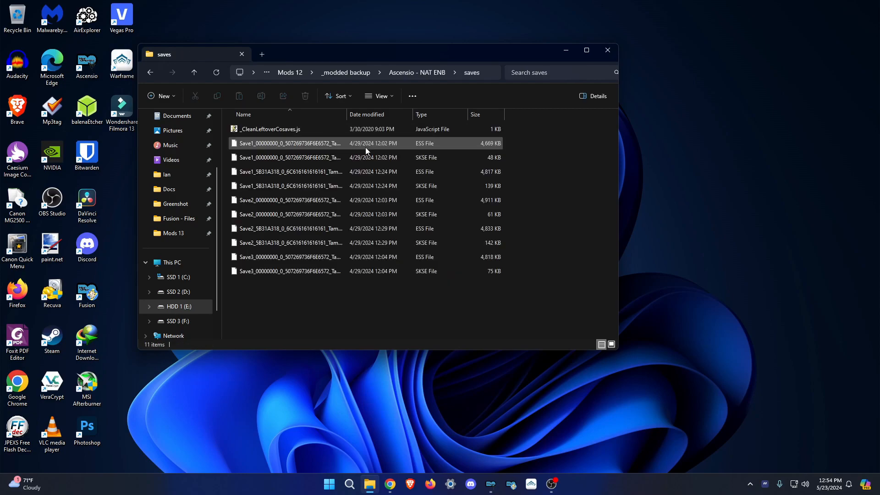
drag(330, 321, 238, 121)
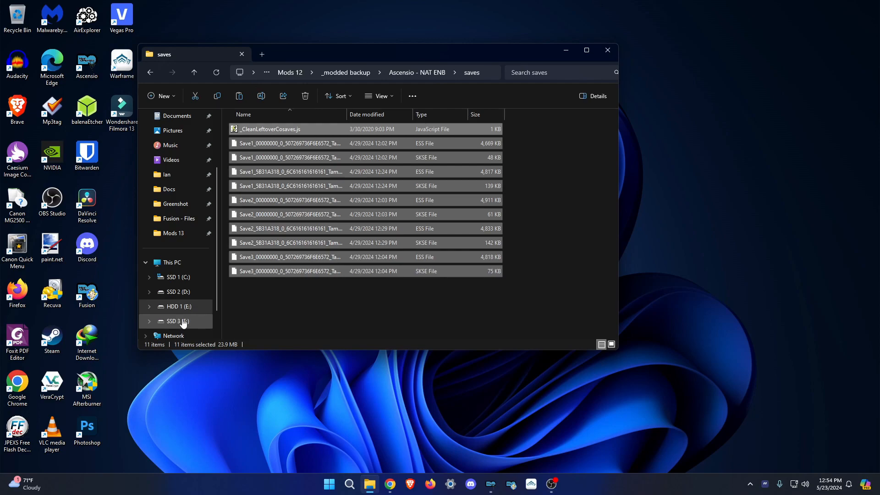
Paste the 11 saves into F:\Ascensio\profiles\Ascensio - NAT ENB\saves.
click(178, 321)
double_click(268, 131)
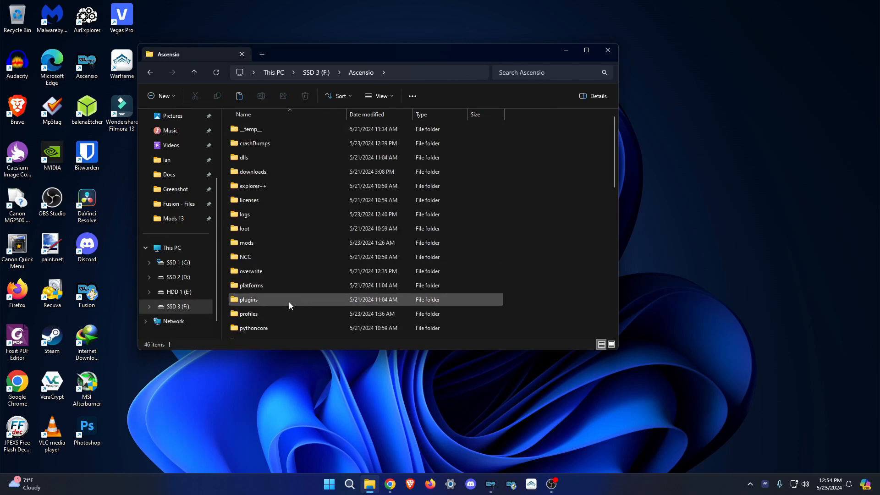
double_click(288, 317)
double_click(277, 145)
double_click(277, 144)
key(ctrl+v)
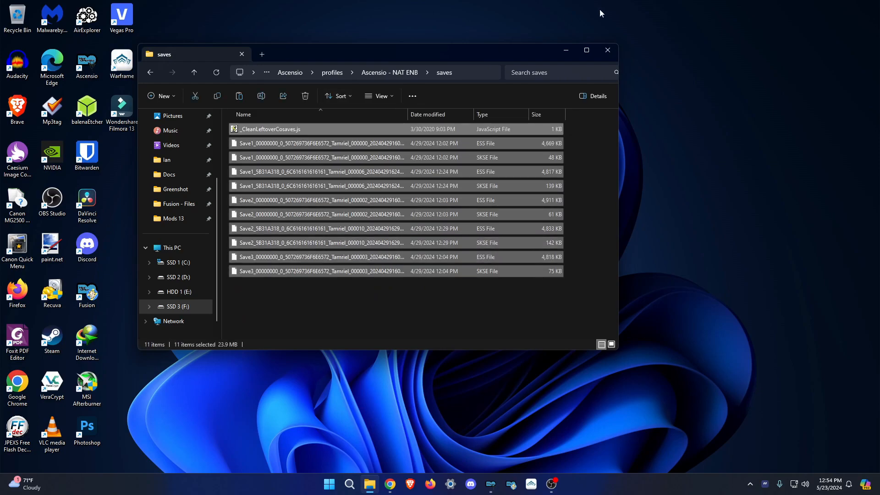
click(257, 130)
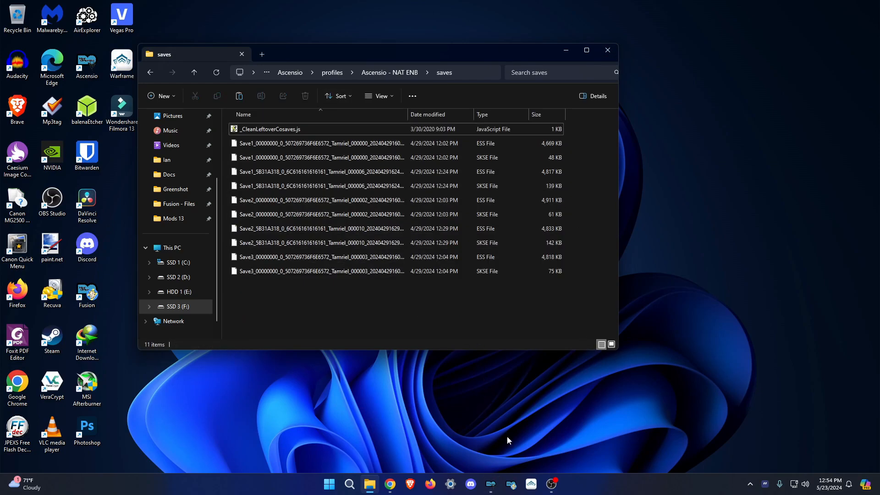
click(490, 484)
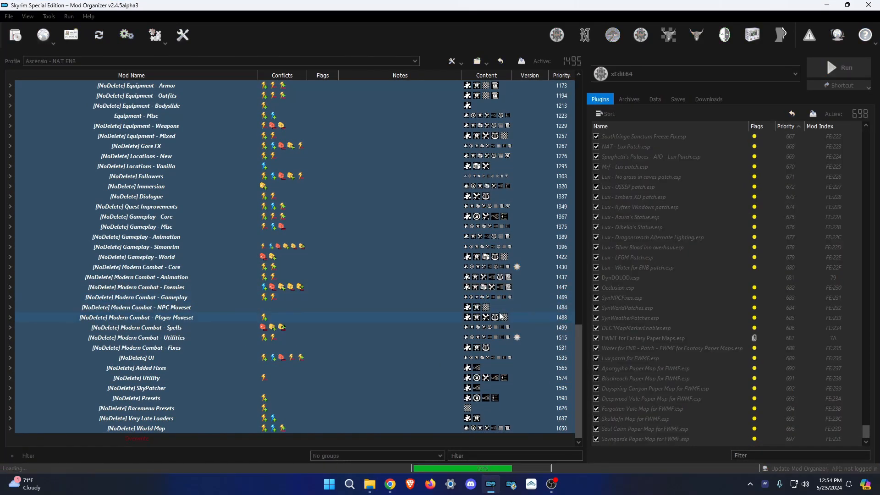
In the Saves tab, review which mods the first save is missing.
click(678, 99)
right_click(639, 122)
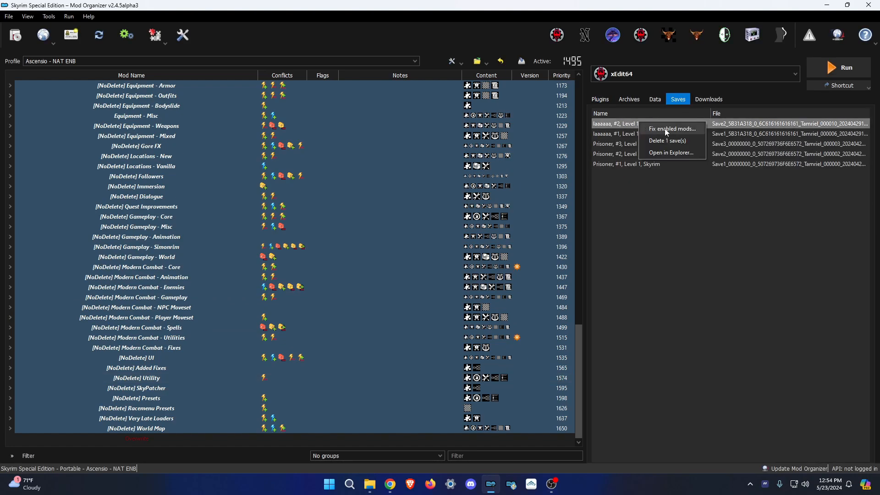
click(665, 128)
scroll(466, 275, down, 2)
scroll(466, 199, up, 2)
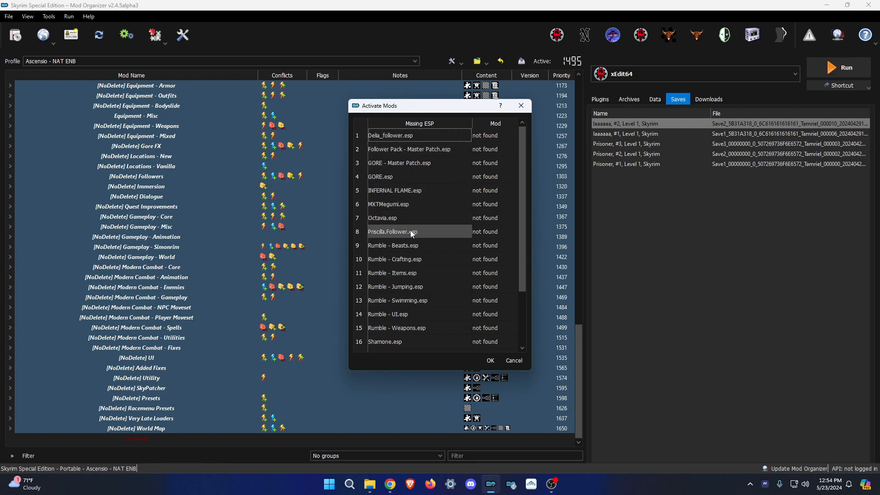
scroll(420, 321, down, 2)
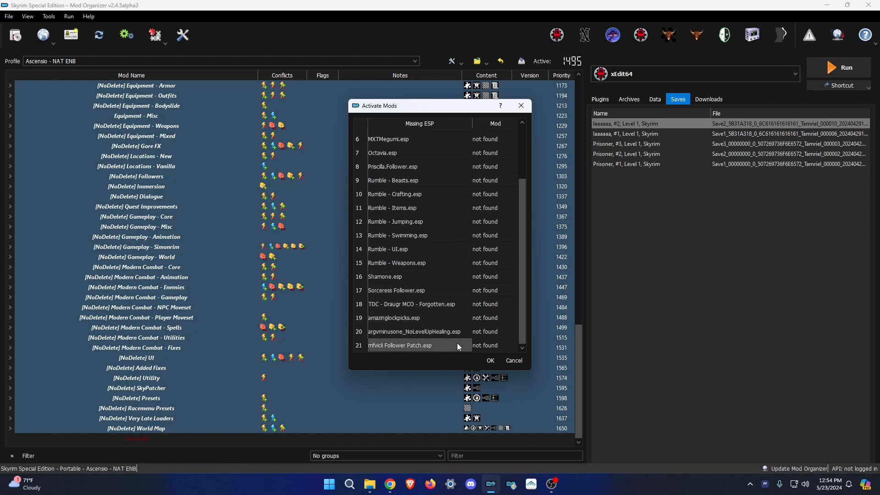
scroll(450, 320, up, 2)
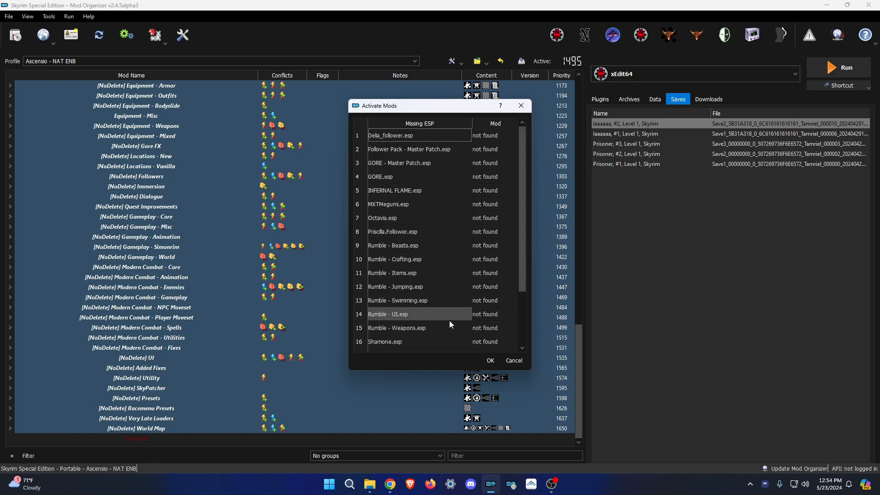
click(521, 106)
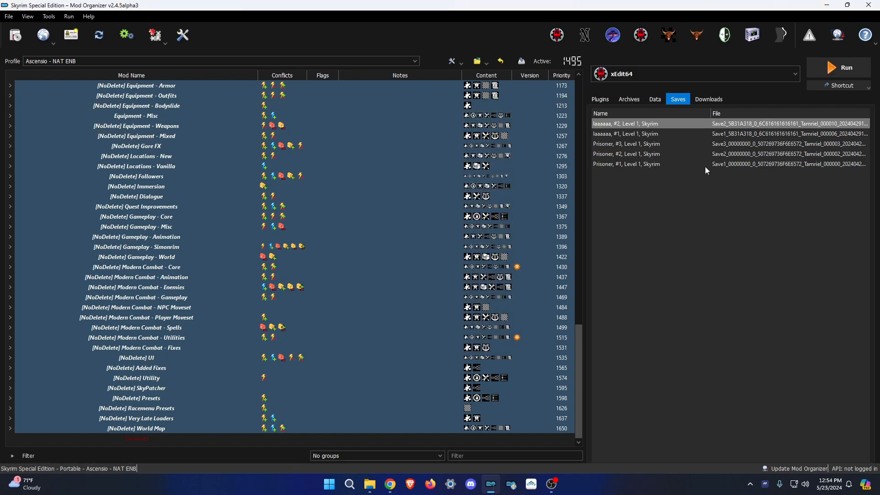
Delete all five saves from the profile and confirm the removal.
click(642, 133)
key(ctrl+a)
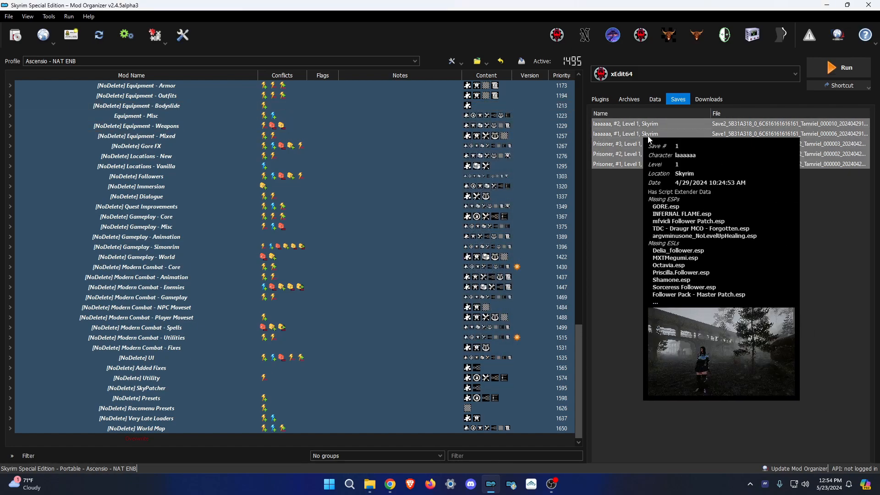
right_click(649, 138)
click(664, 155)
click(525, 286)
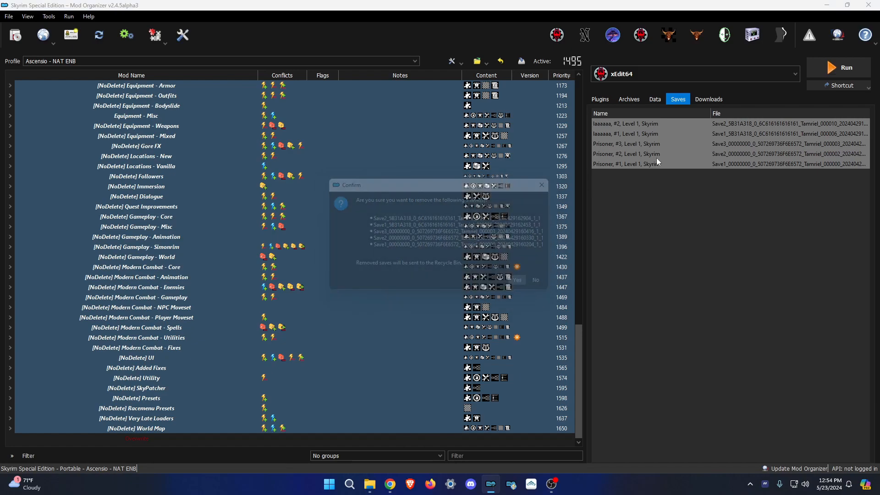
click(601, 100)
Choose Play Ascensio as the executable and open the profile's saves folder.
click(642, 73)
click(632, 110)
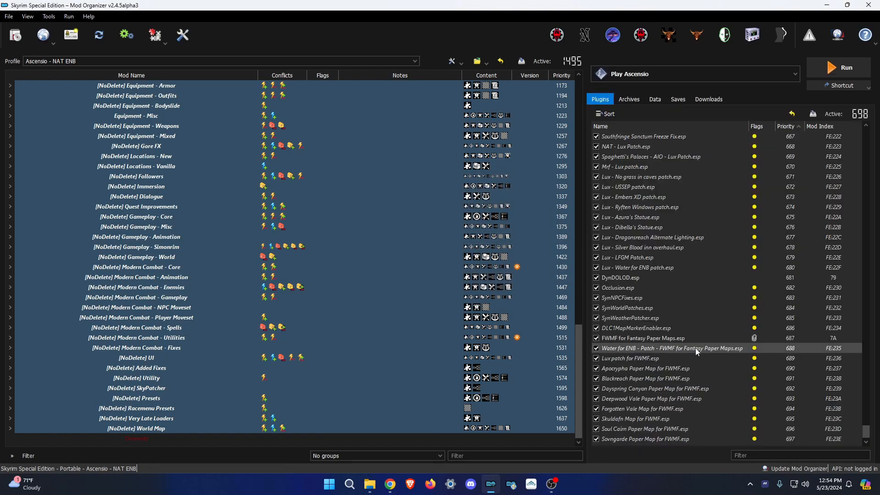
click(369, 484)
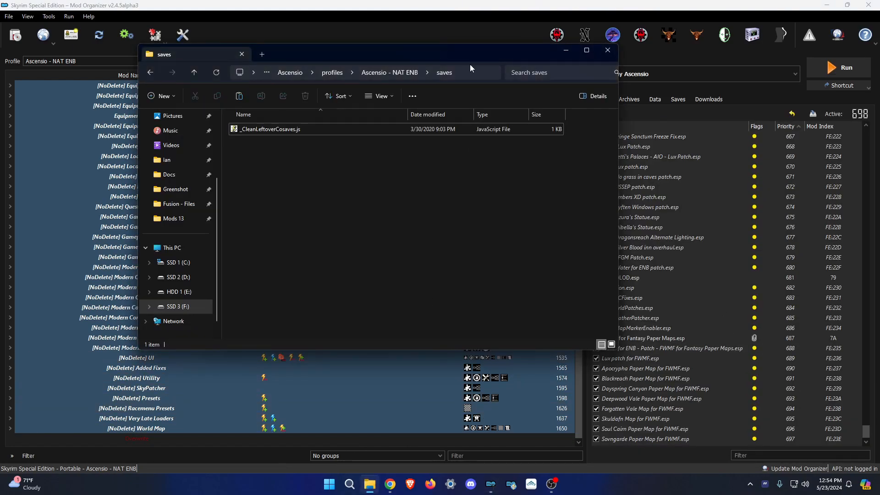
Close the saves folder holding _CleanLeftoverCosaves.js and browse to the Mods 13 text files.
click(266, 131)
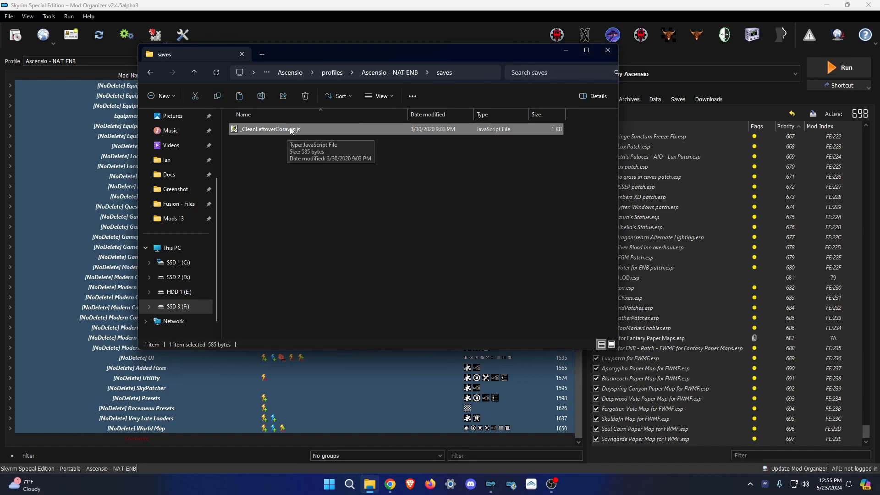
click(606, 50)
click(390, 484)
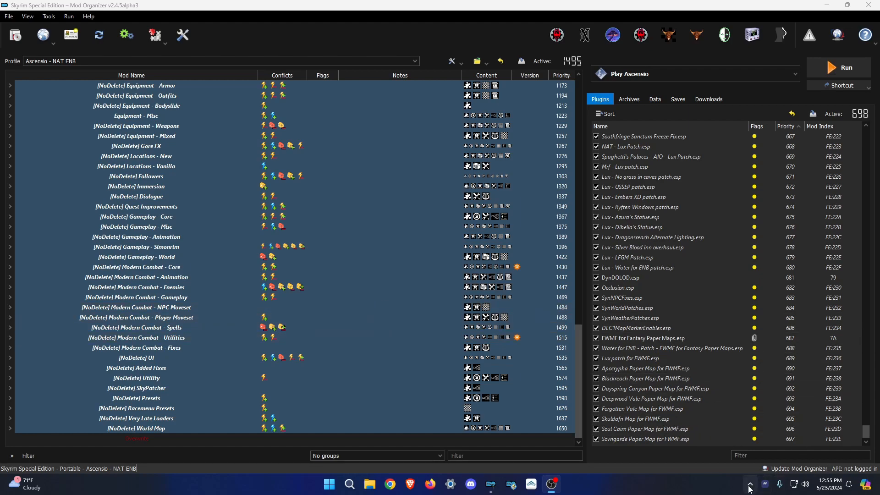
click(794, 484)
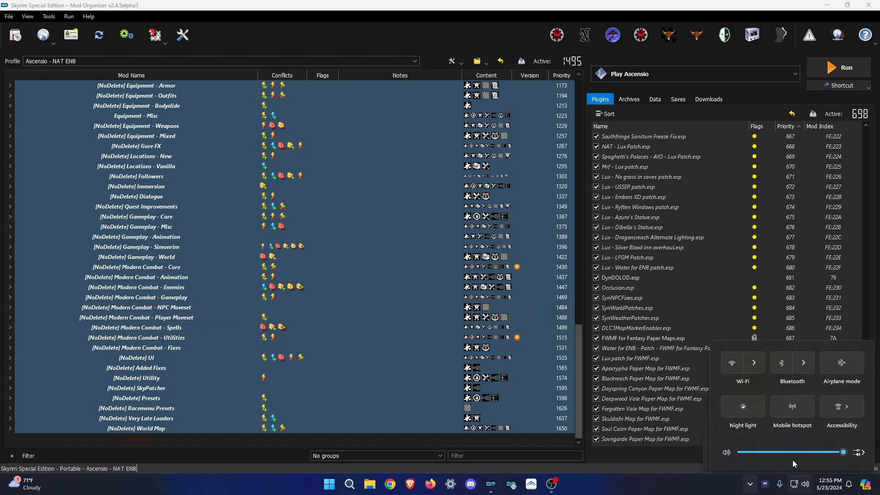
click(639, 461)
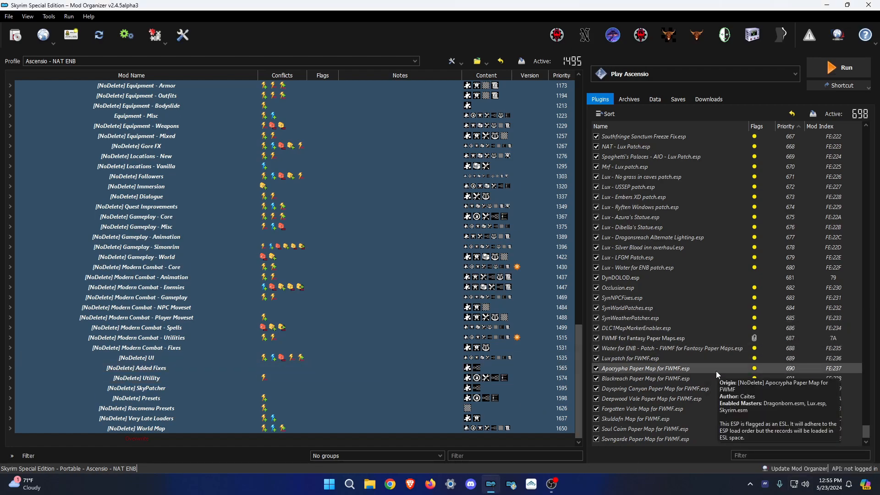
click(370, 484)
click(203, 307)
scroll(289, 284, down, 12)
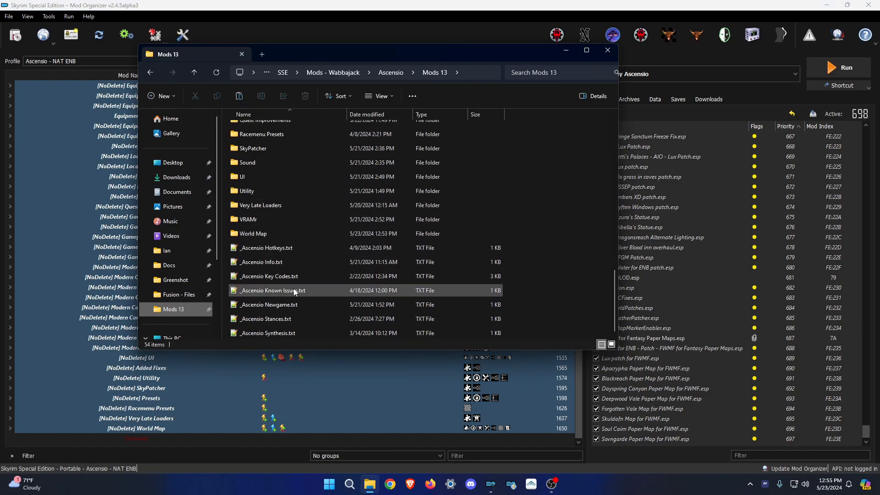
Delete the mcm recorder lines 8–10 from _Ascensio Newgame.txt and save it.
double_click(291, 304)
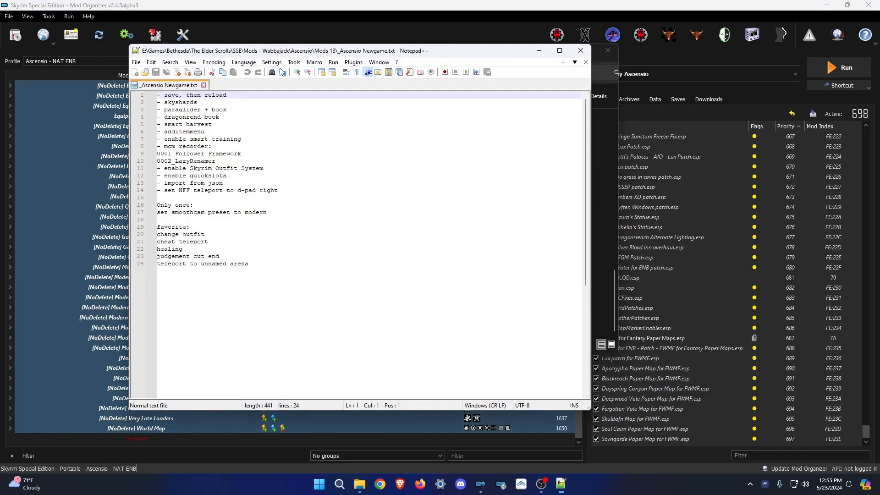
drag(275, 52, 303, 52)
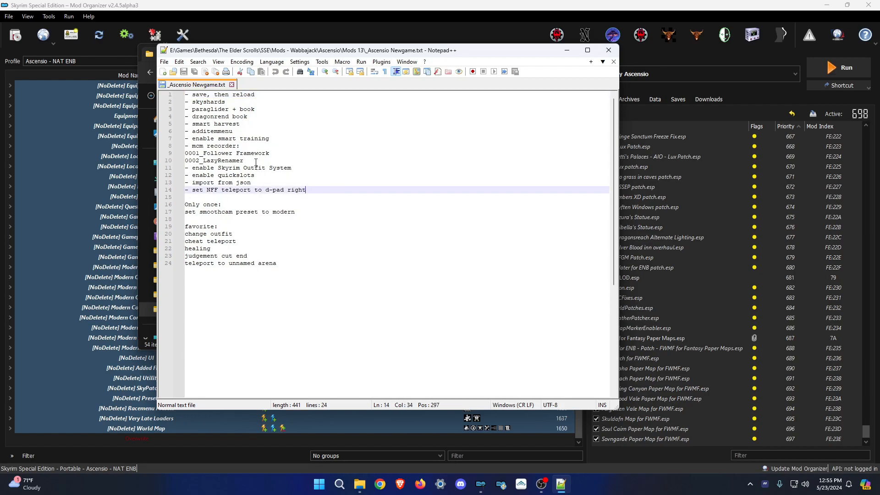
drag(256, 162, 186, 147)
key(BackSpace)
key(BackSpace)
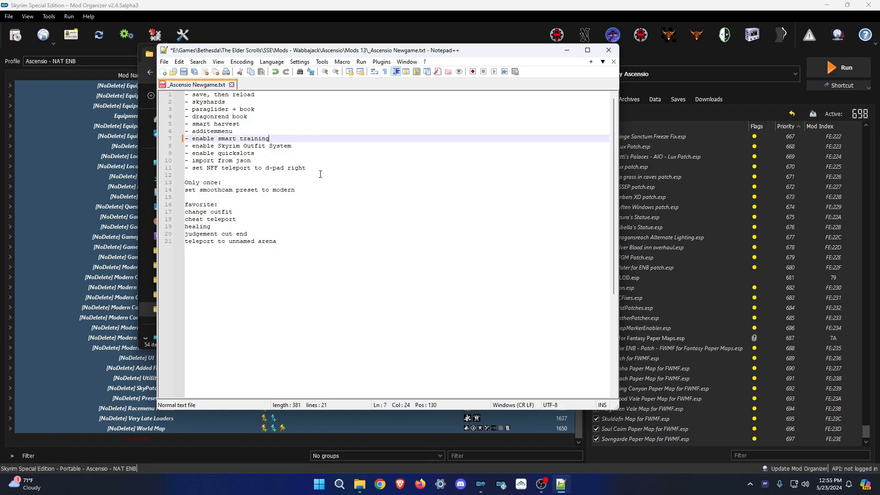
key(ctrl+s)
Review the remaining lines of the notes file and move Notepad++ aside.
click(337, 298)
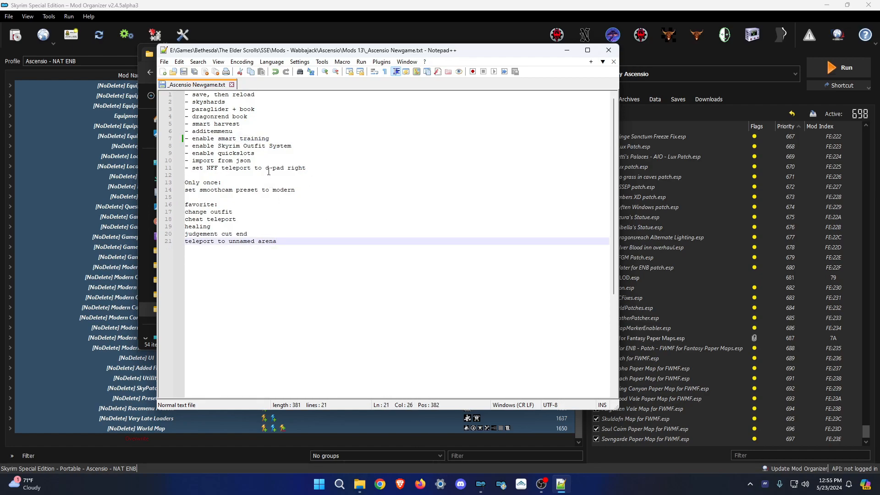
click(308, 192)
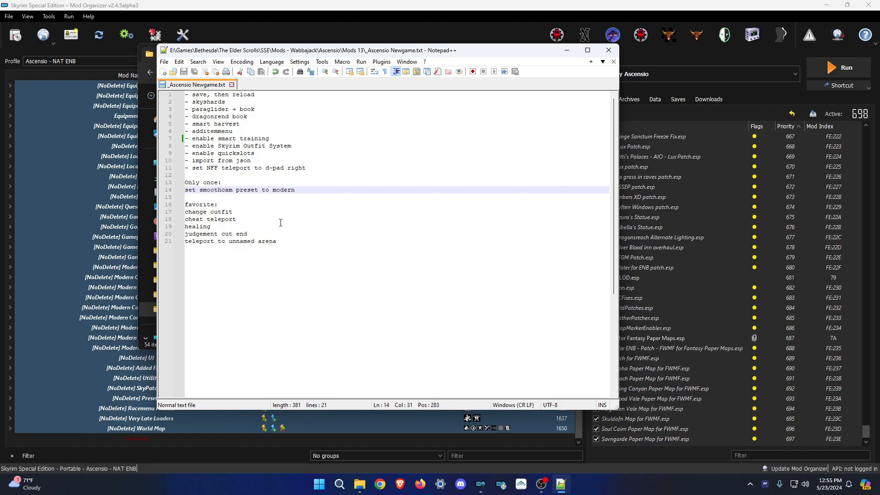
click(255, 155)
click(294, 110)
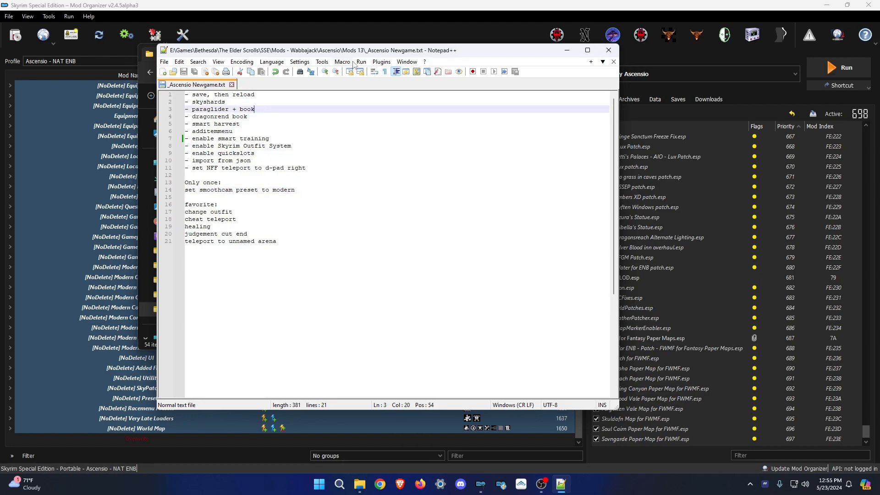
drag(382, 55, 0, 5)
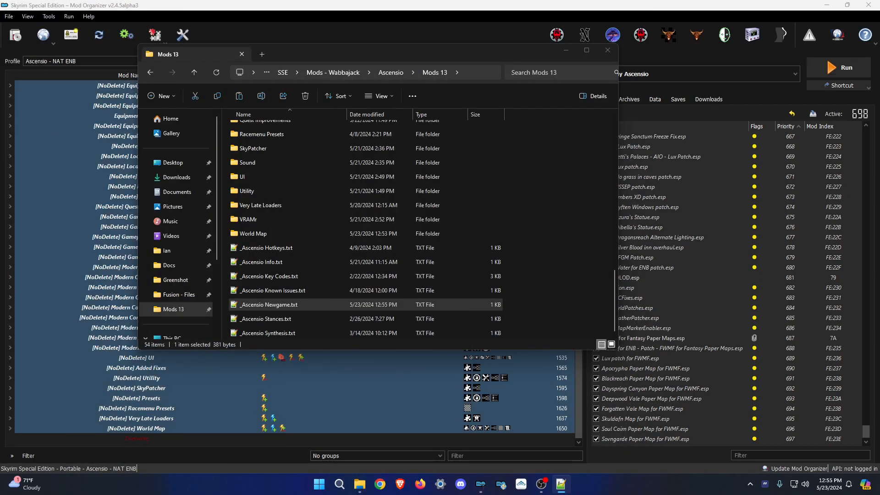
Minimize the Mods 13 window and launch Play Ascensio, waiting for Skyrim's main menu.
click(567, 51)
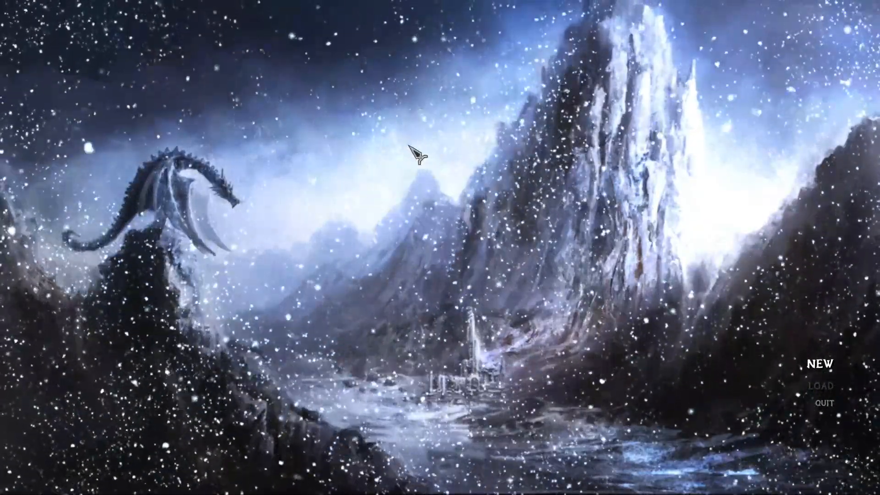
In the ENB editor, uncheck EnableFPSLimit and expand the INPUT key bindings, then close it.
key(shift+Return)
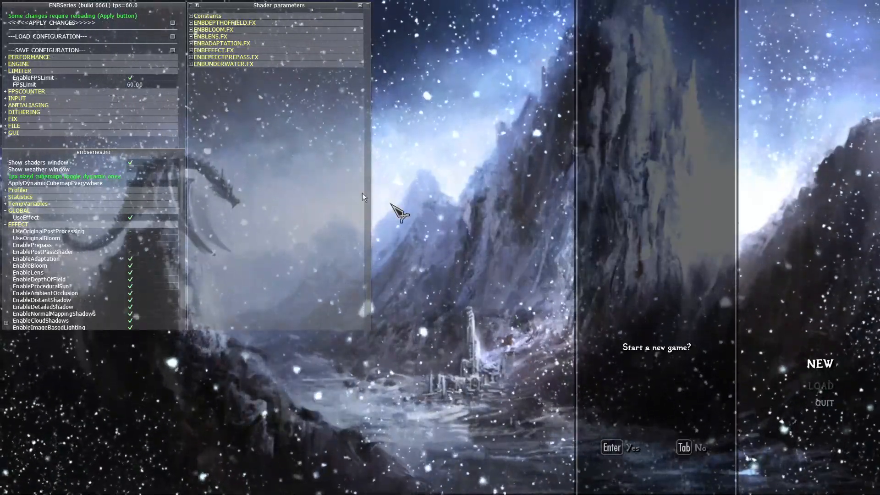
click(699, 447)
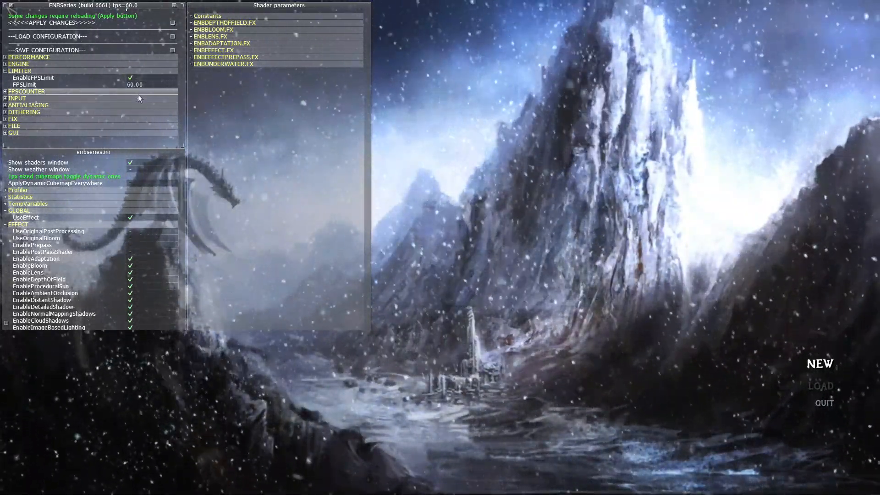
click(133, 78)
click(52, 98)
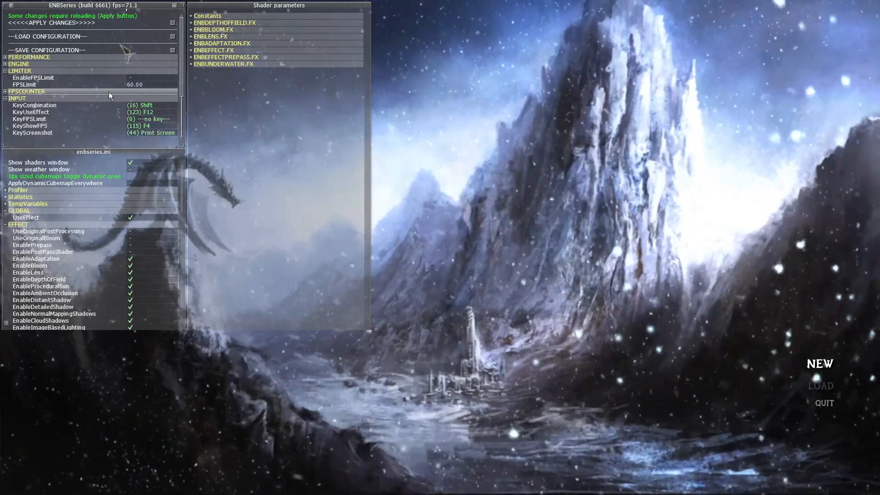
drag(184, 87, 183, 120)
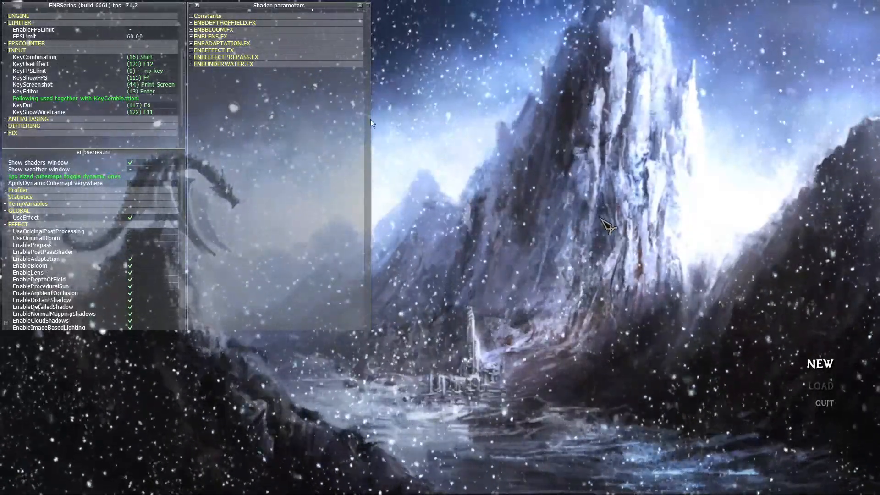
key(shift+Return)
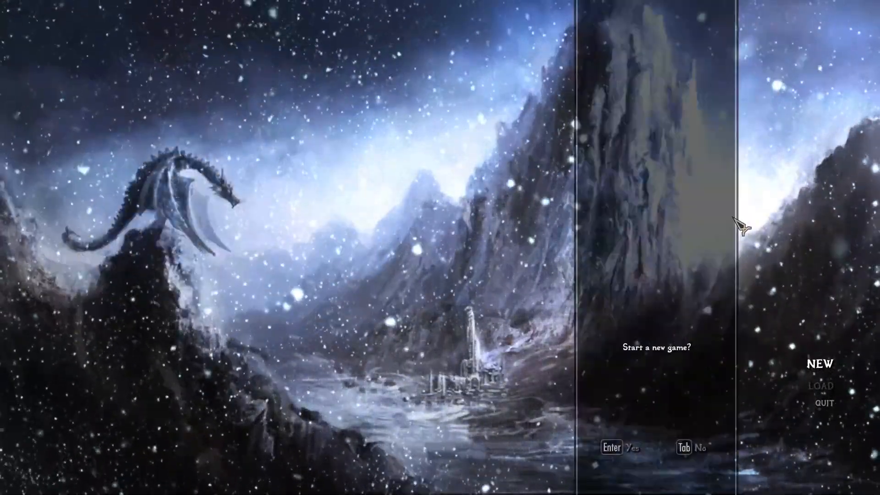
Dismiss the new game prompt and return the menu selection to NEW.
key(Tab)
key(Down)
key(Up)
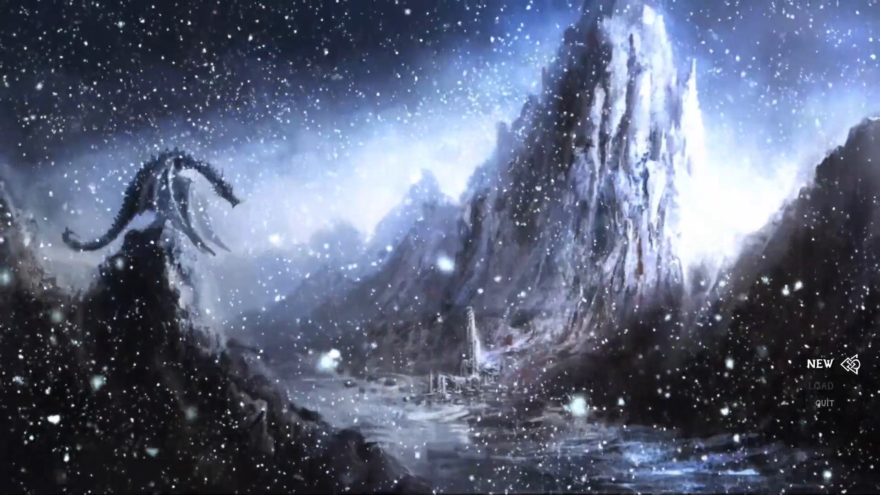
Show the frame-rate performance overlay and toggle the Skyrim Upscaler Settings overlay.
key(alt+r)
key(End)
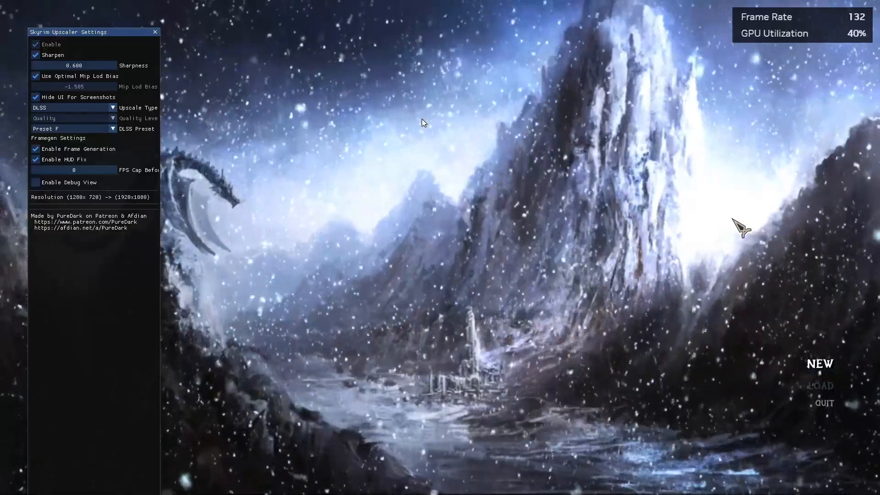
key(End)
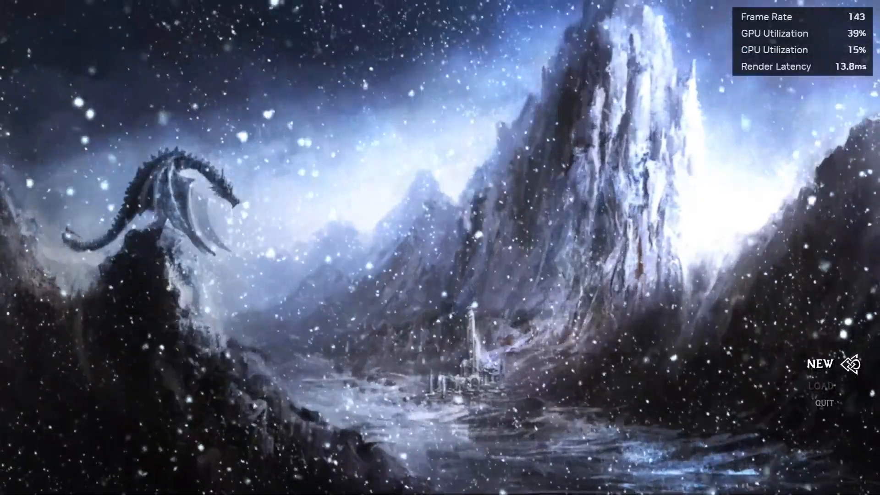
Start a NEW game, skip the introduction and dismiss the Cheat Room message.
key(Return)
key(Return)
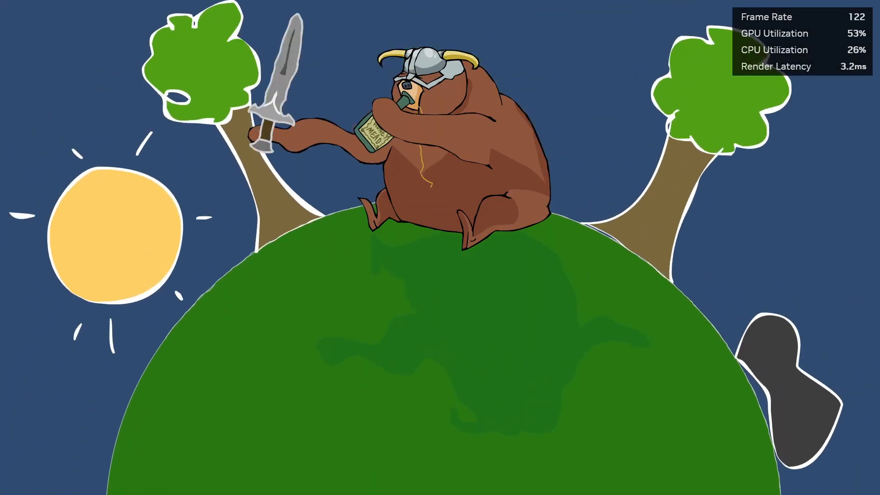
key(Escape)
key(Return)
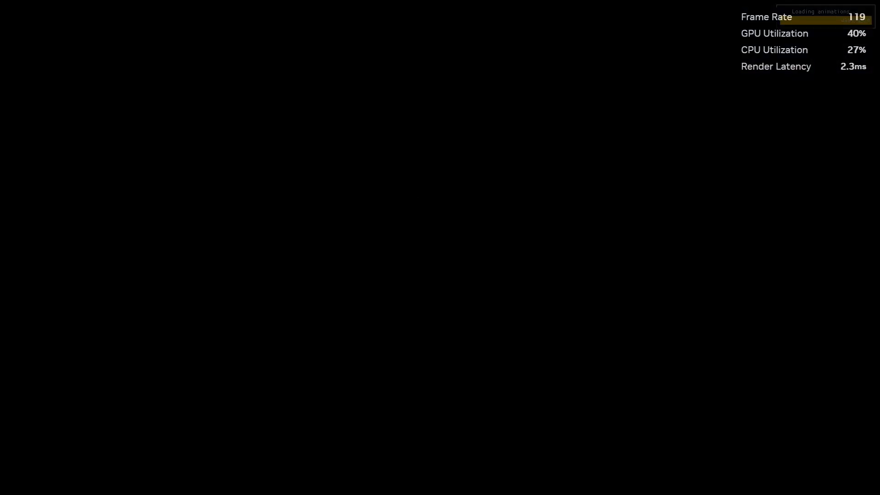
key(Return)
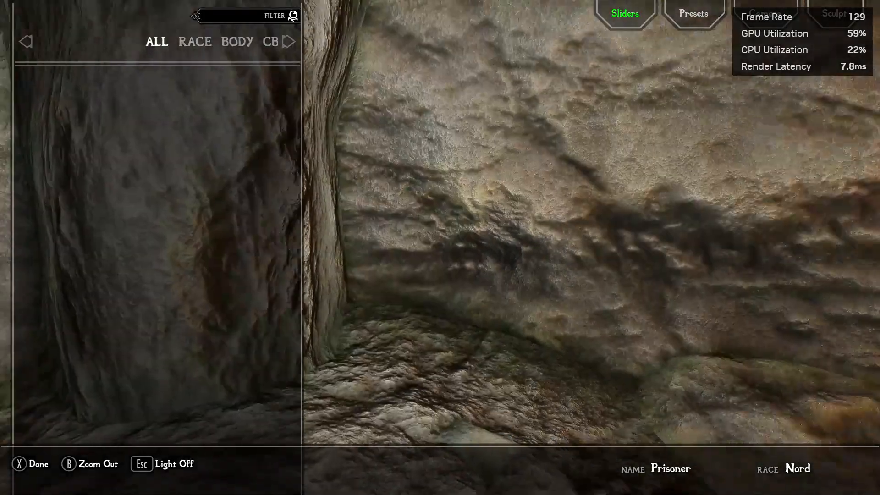
Make the character a female Imperial using the Imperial F - Lyra preset.
key(Right)
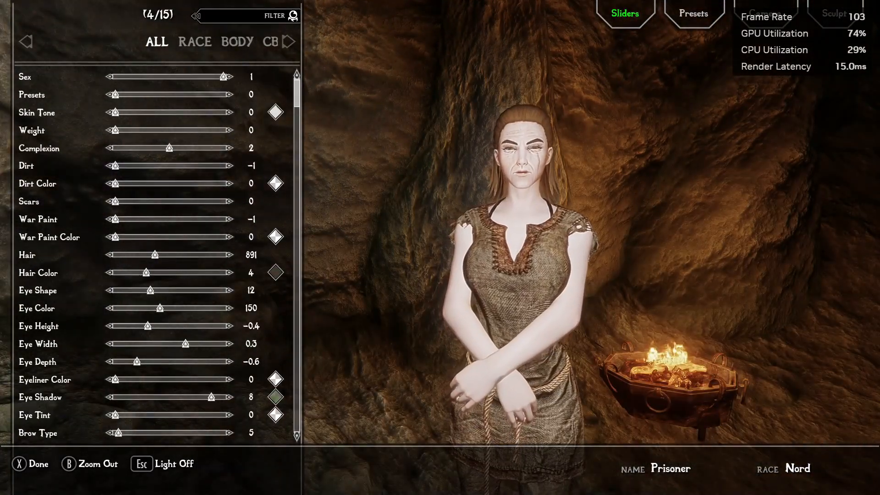
click(195, 41)
key(Down)
key(Down)
key(Down)
key(Down)
key(Down)
key(Return)
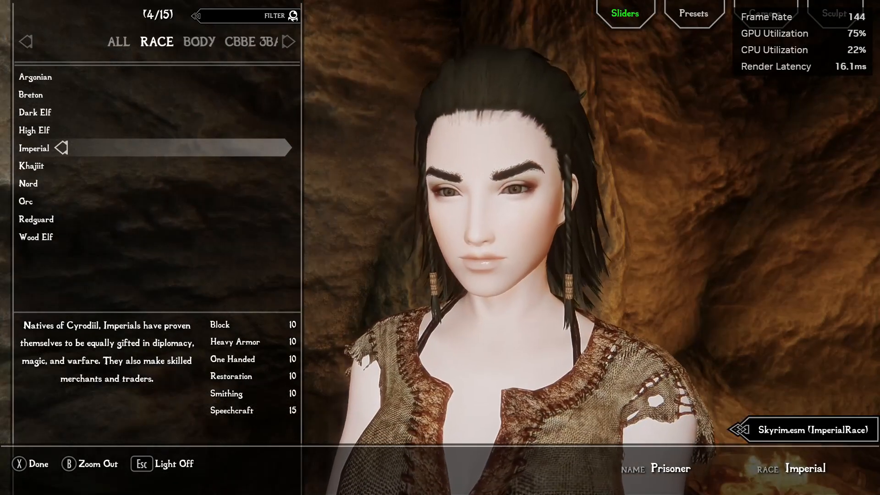
key(Up)
key(Up)
key(Up)
key(Up)
key(Up)
key(Right)
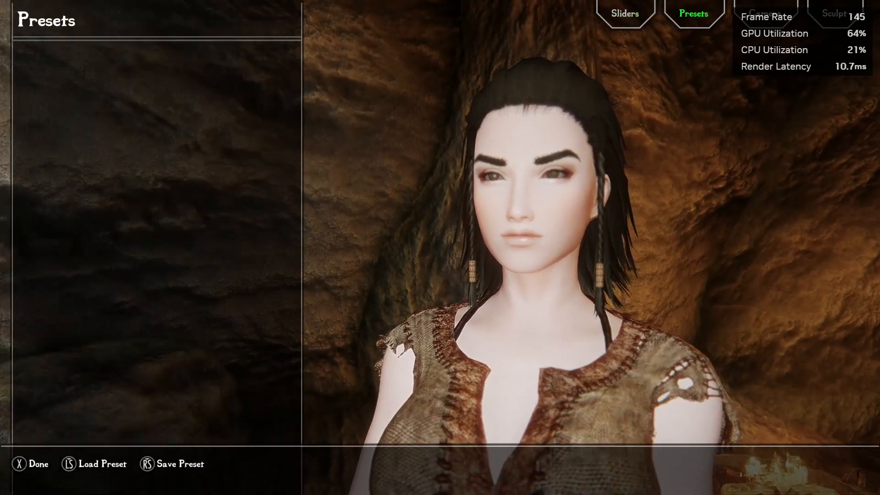
key(F9)
key(Down)
key(Down)
key(Down)
key(Down)
key(Down)
key(Down)
key(Down)
key(Down)
key(Down)
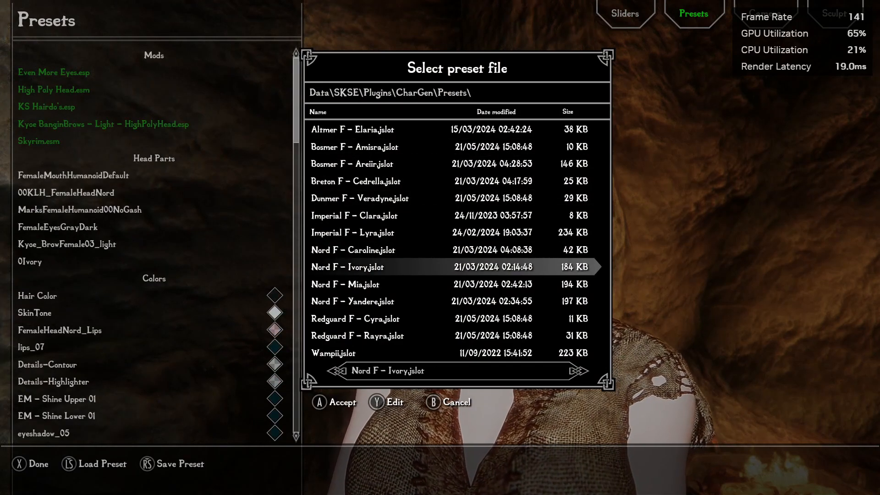
key(Up)
key(Up)
key(Return)
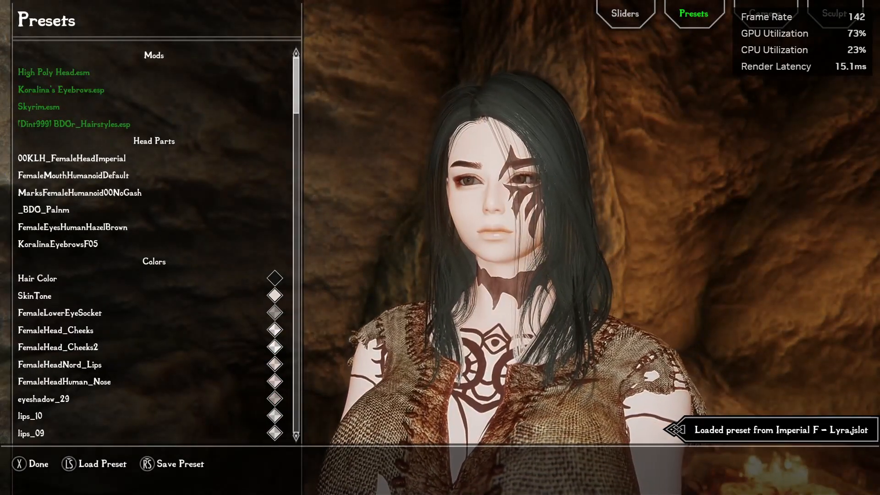
Finish character creation and rename the character from Prisoner to 'Lyra'.
key(Escape)
key(Return)
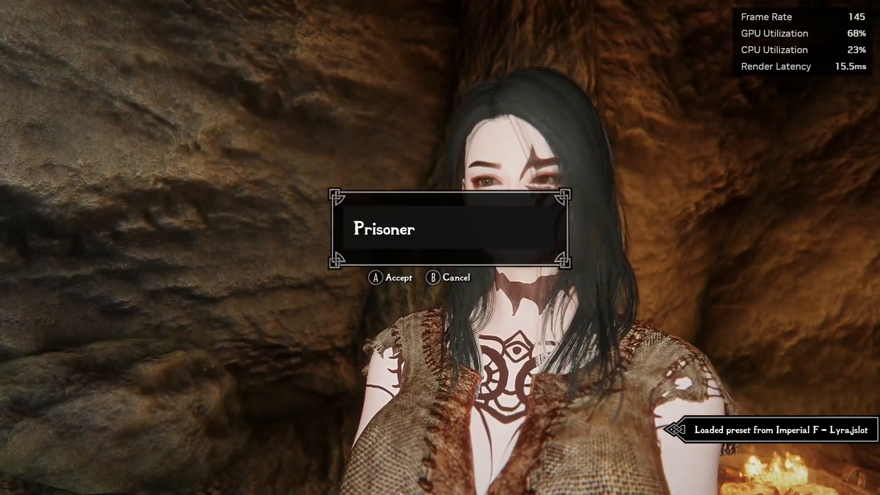
key(BackSpace)
key(BackSpace)
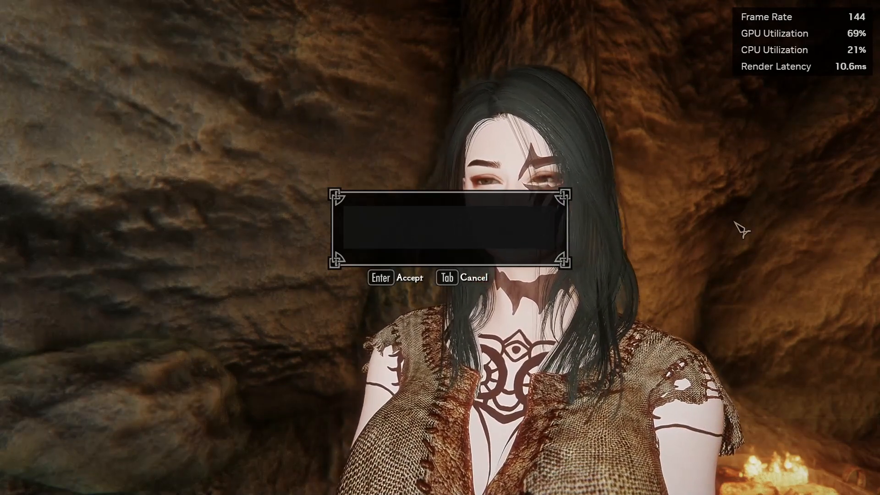
text(Lyra)
key(Return)
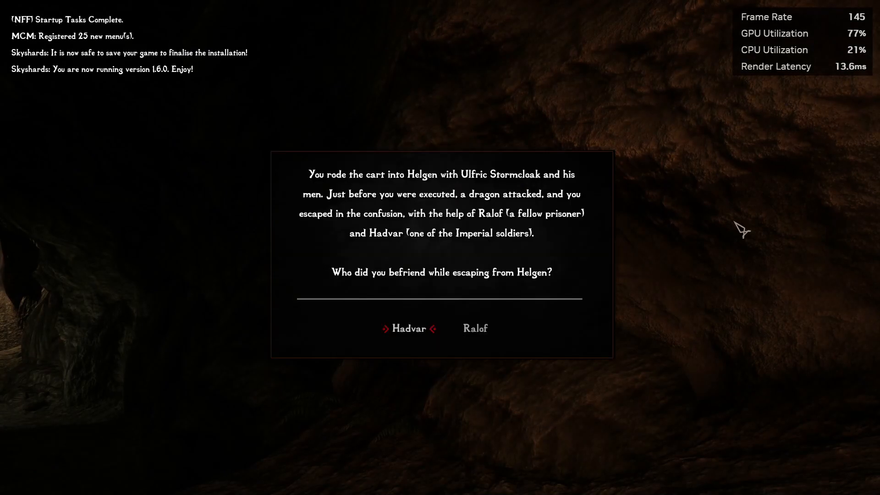
Choose Hadvar as companion, switch to third-person view, move around and crouch.
key(Return)
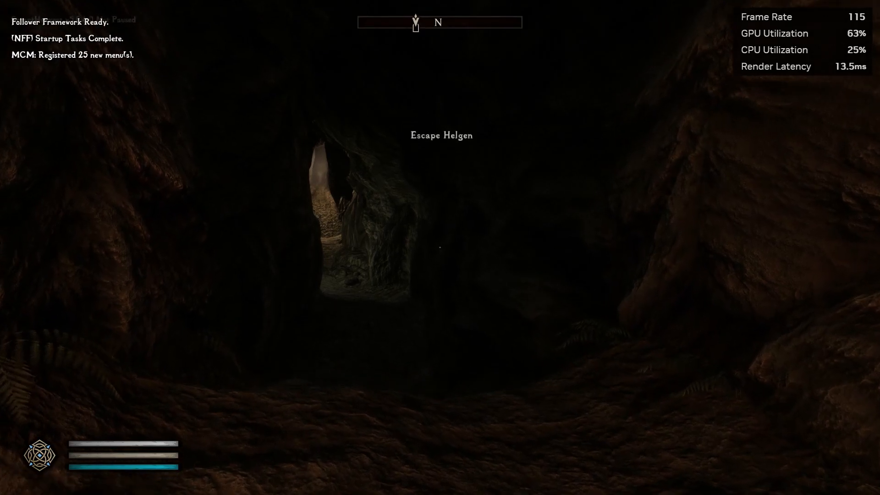
key(f)
key(d)
key(a)
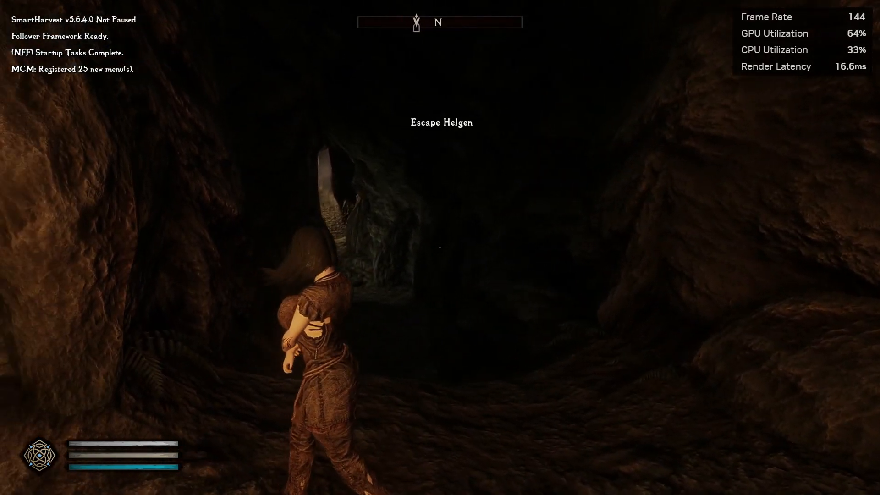
key(s)
key(a)
key(d)
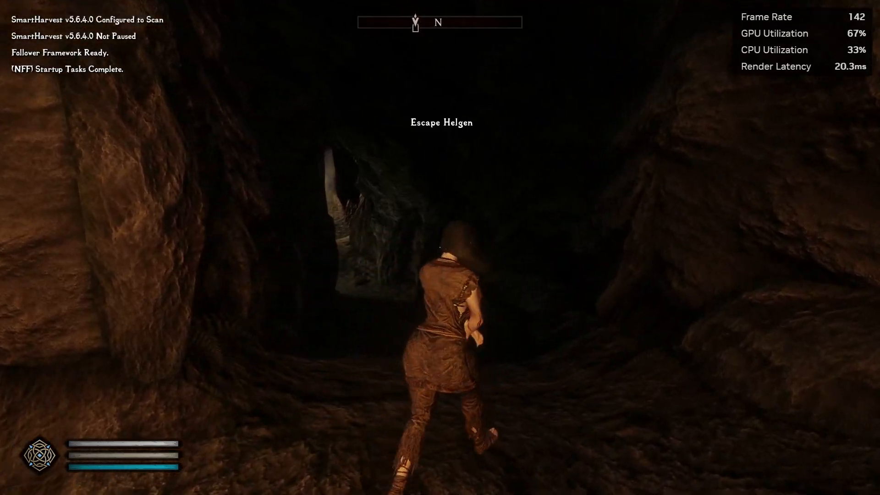
key(ctrl)
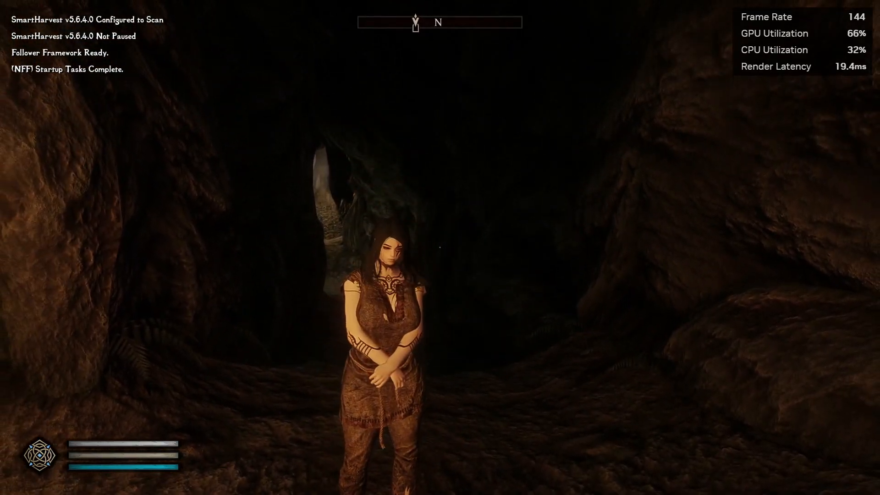
Run through the cave to the fire brazier, then open the journal's System menu.
key(w)
key(w)
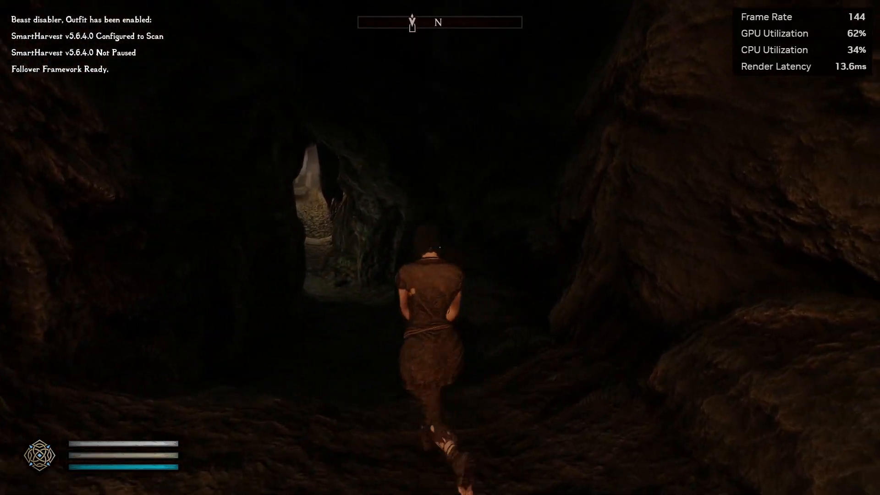
key(a)
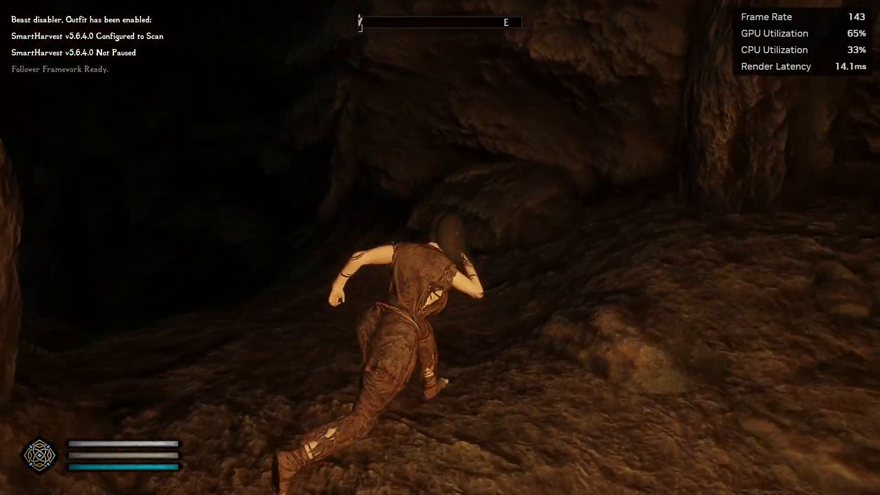
key(w)
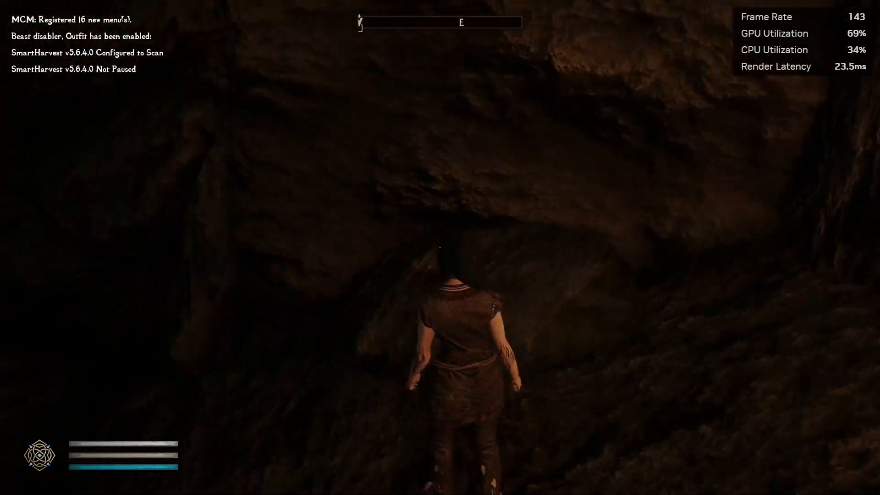
key(w)
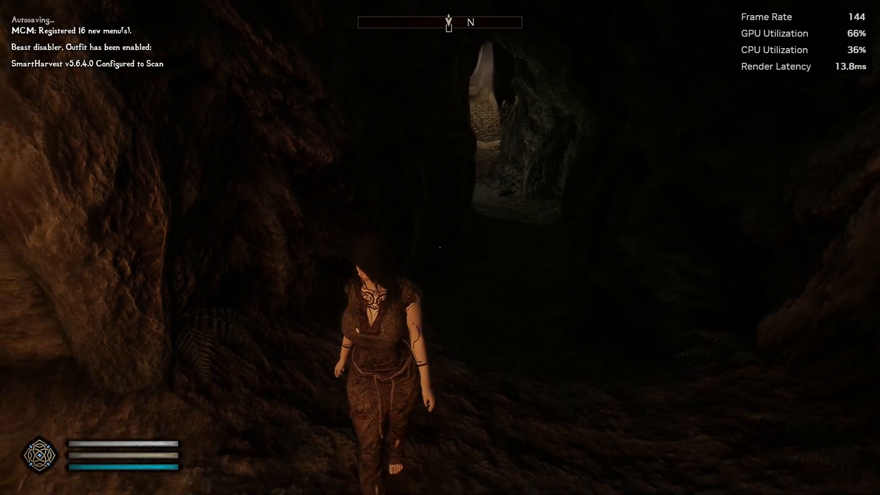
key(w)
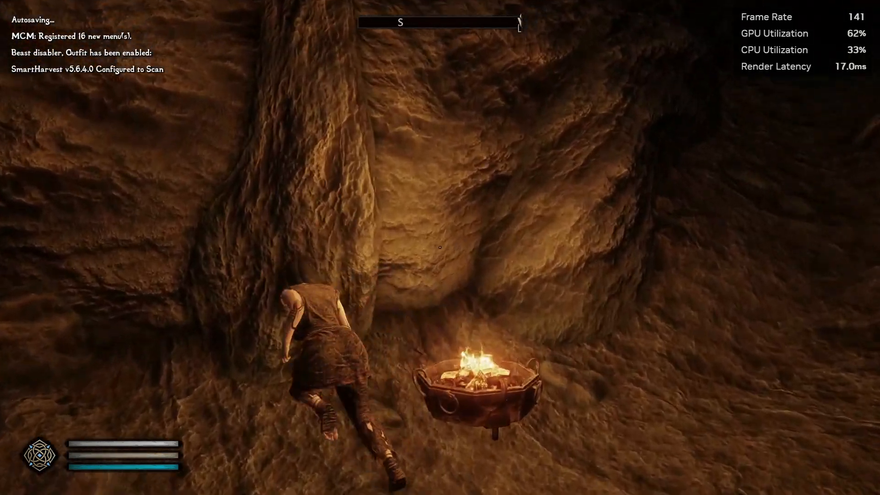
key(w)
key(s)
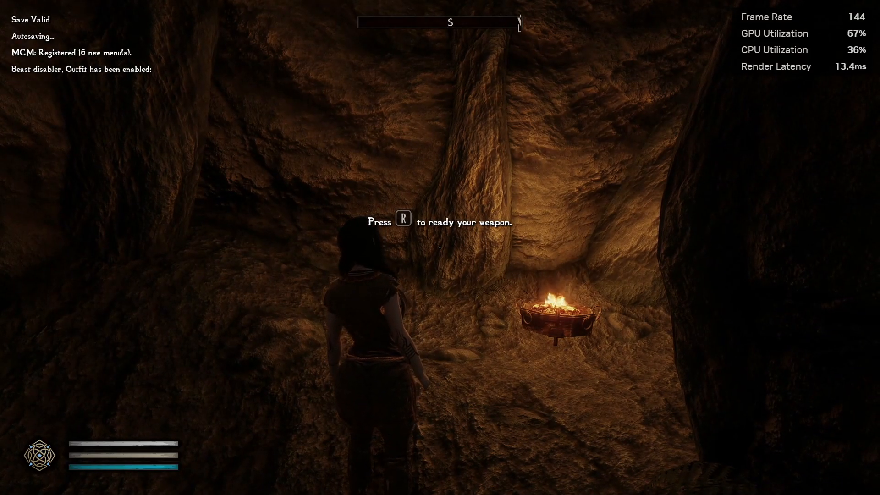
key(w)
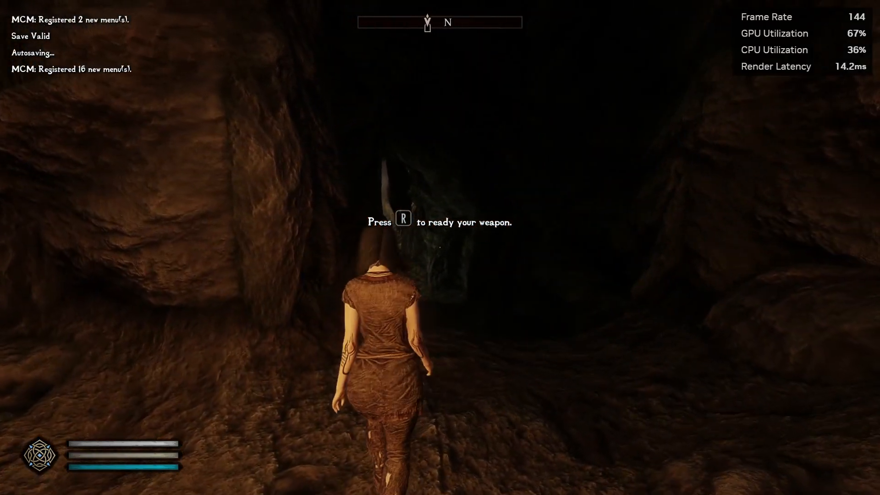
key(Escape)
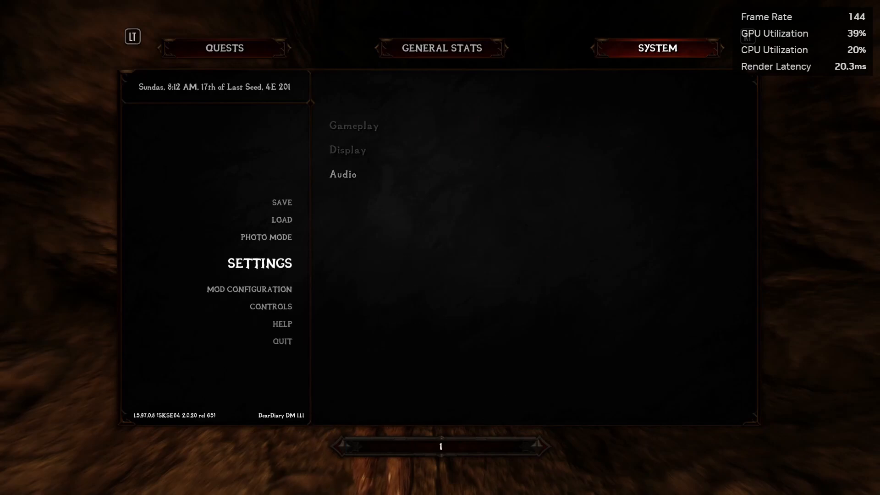
Close the menu and run the character around the cave with WASD to test movement.
key(Escape)
key(w)
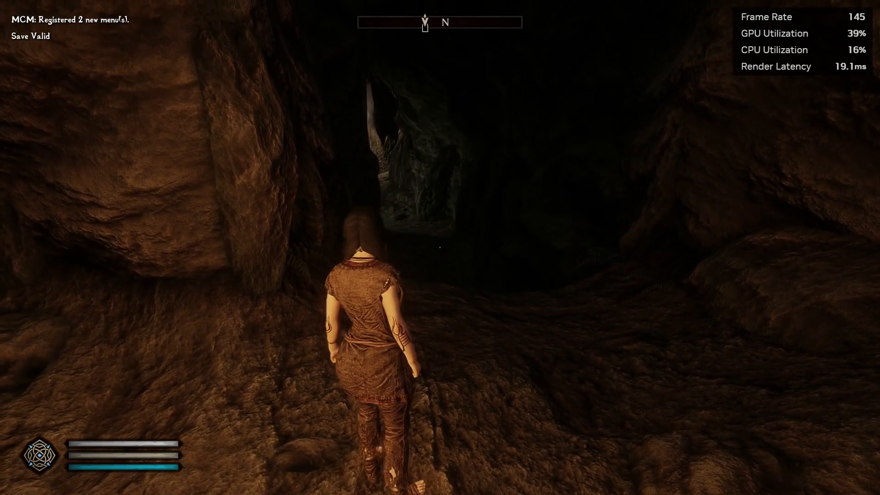
key(a)
key(s)
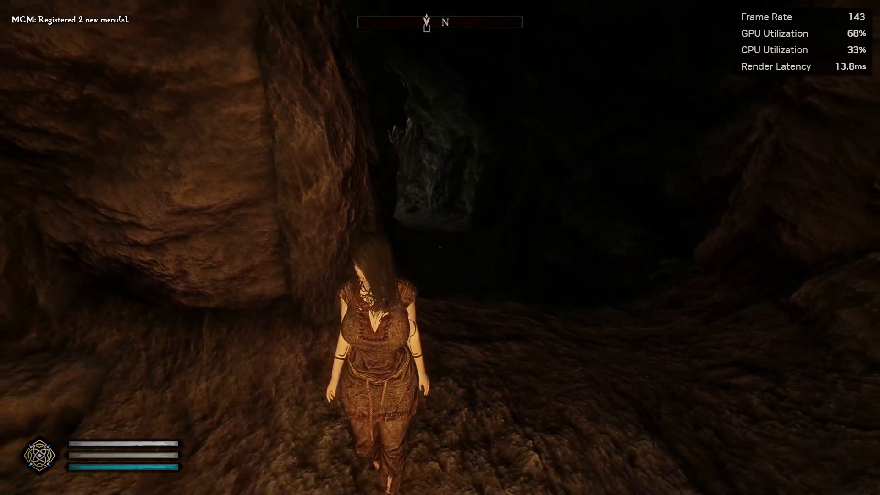
key(w)
key(a)
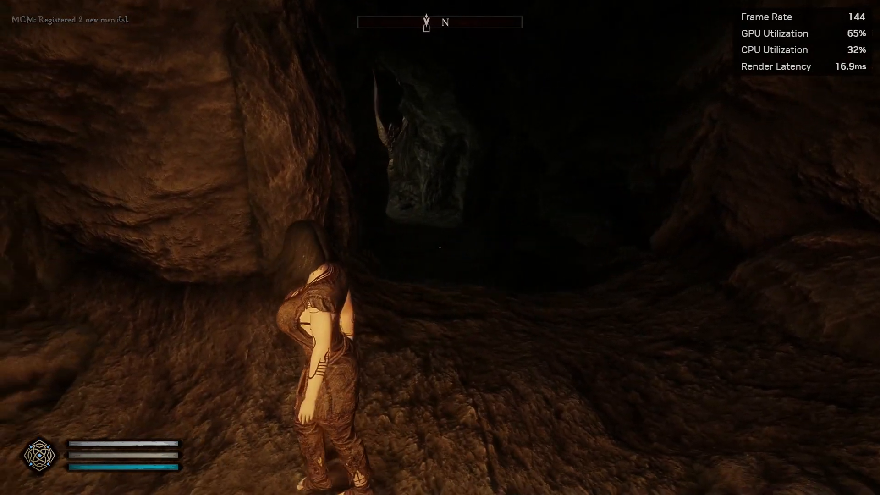
key(w)
key(a)
key(s)
Walk further into the passage, then open the Mod Configuration list from the system menu.
key(w)
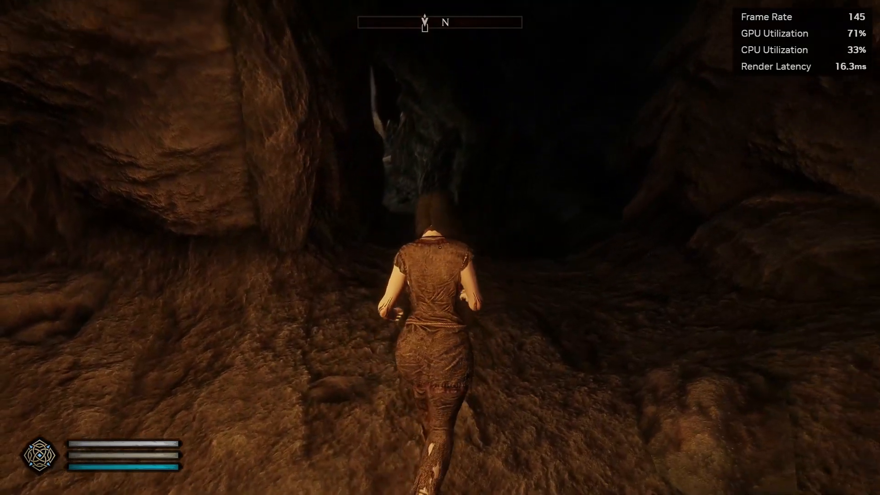
key(d)
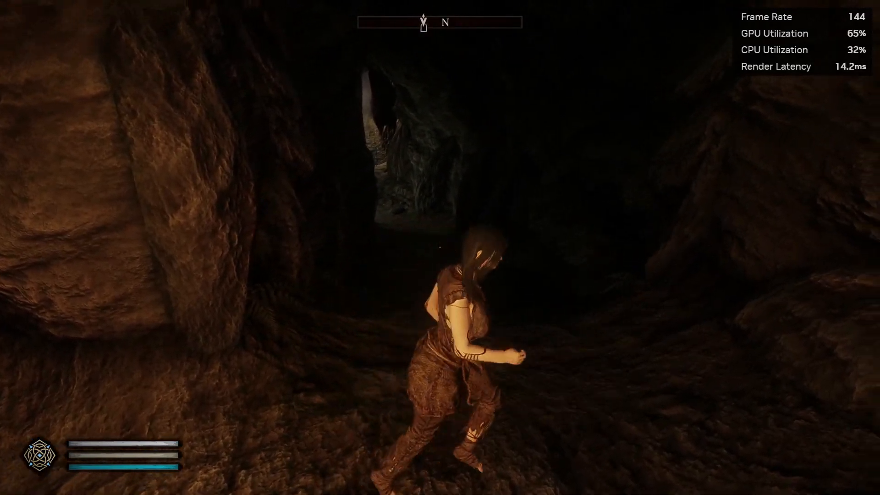
key(a)
key(w)
key(w)
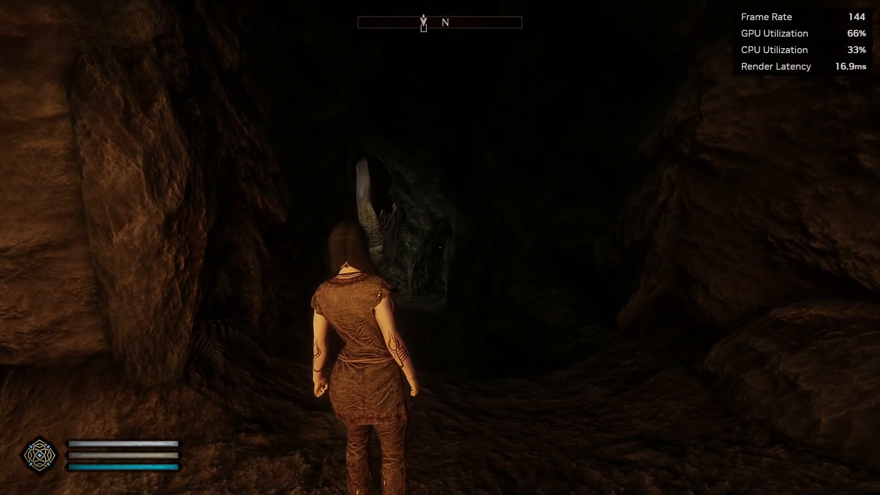
key(Escape)
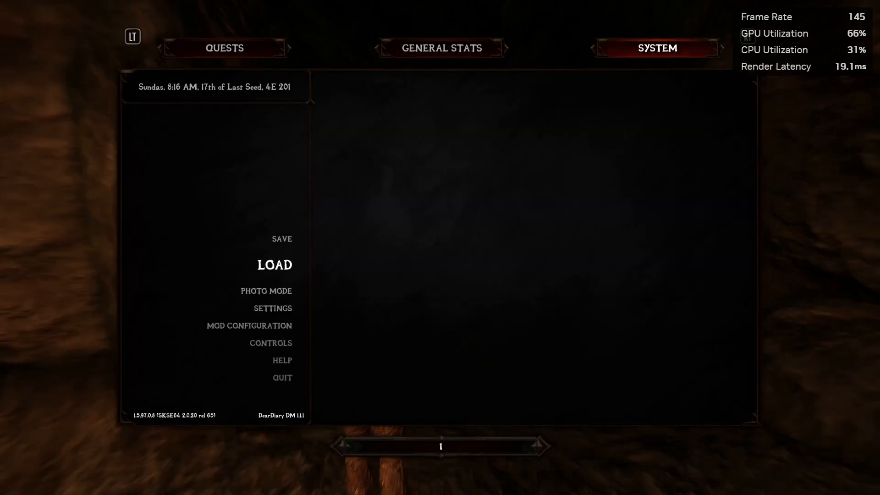
key(Return)
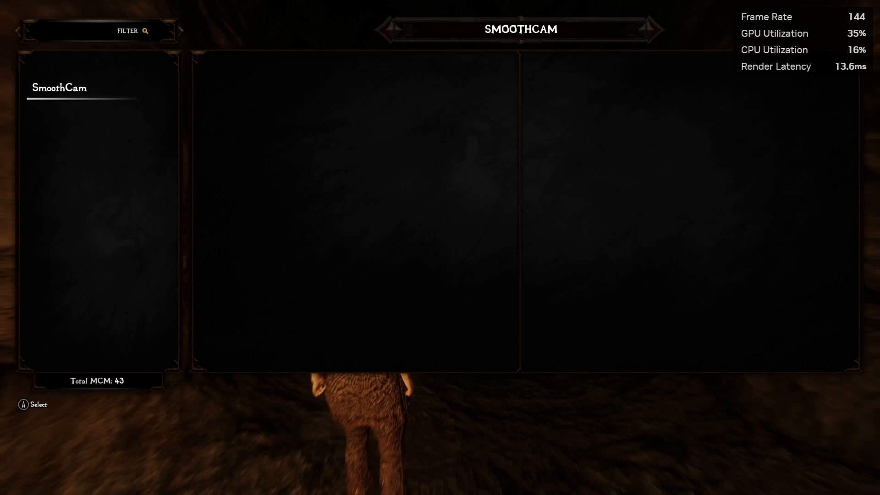
Load SmoothCam's Slot 4 ModernPreset from its Presets page and close the menus.
key(Return)
key(Right)
key(Down)
key(Down)
key(Down)
key(Down)
key(Return)
key(Return)
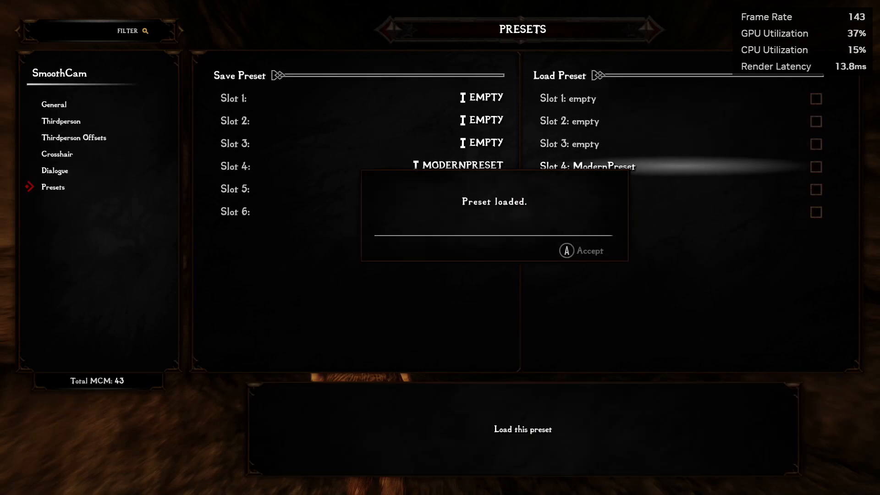
key(Return)
key(Escape)
Run the character around the cave to try out the new camera preset.
key(w)
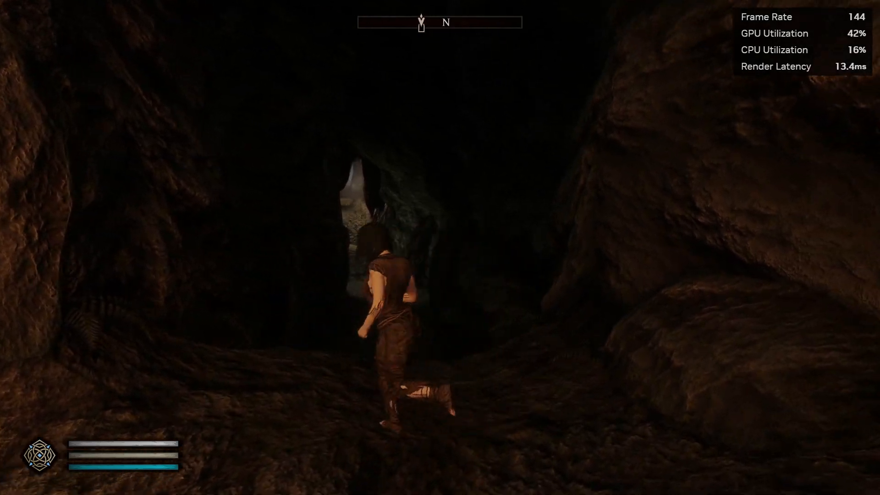
key(a)
key(d)
key(a)
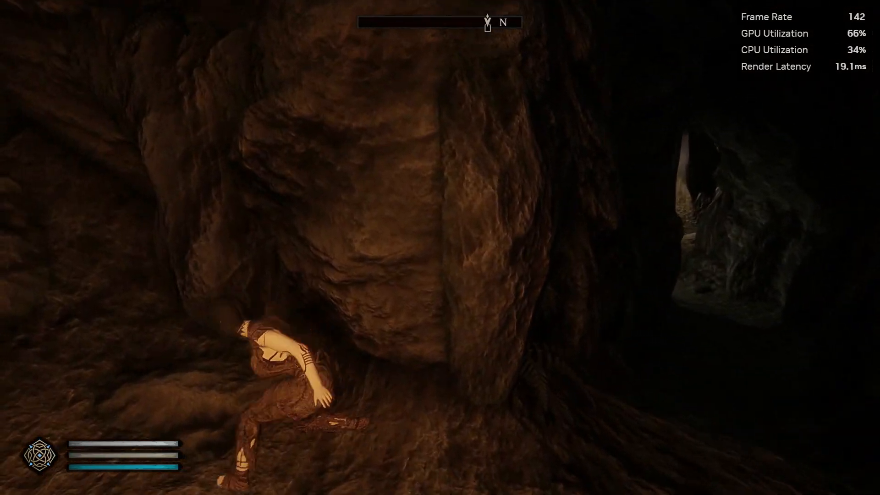
key(s)
key(w)
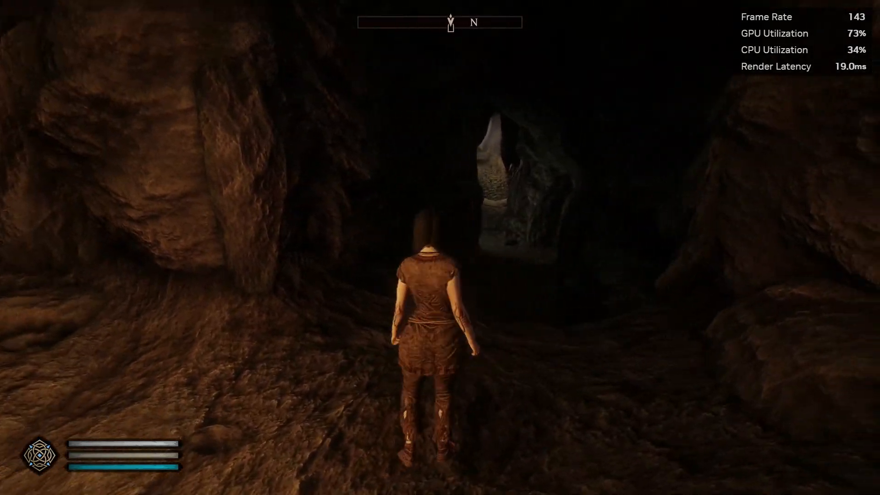
key(a)
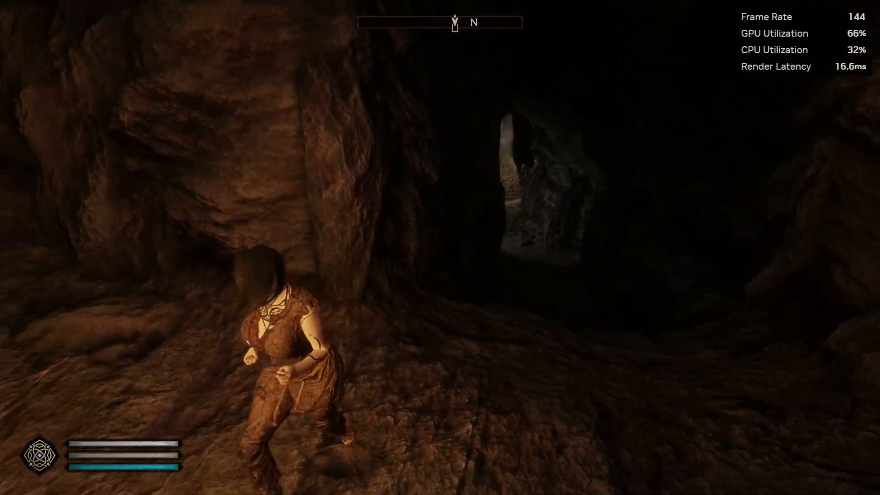
key(d)
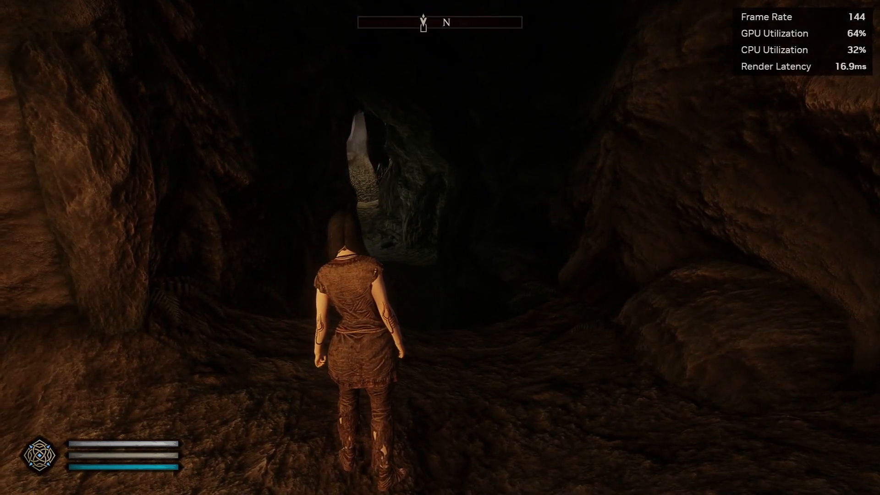
From the system menu, choose Load and select the newest Helgen Keep save.
key(Escape)
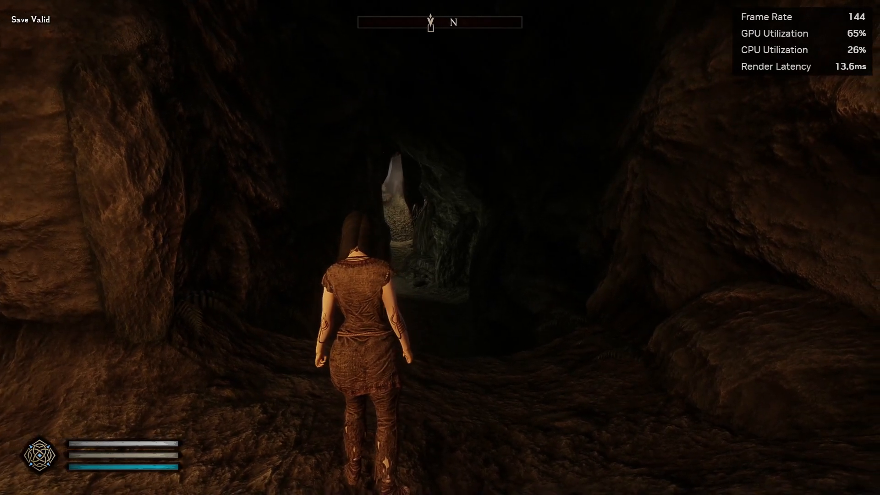
key(Escape)
key(Down)
key(Return)
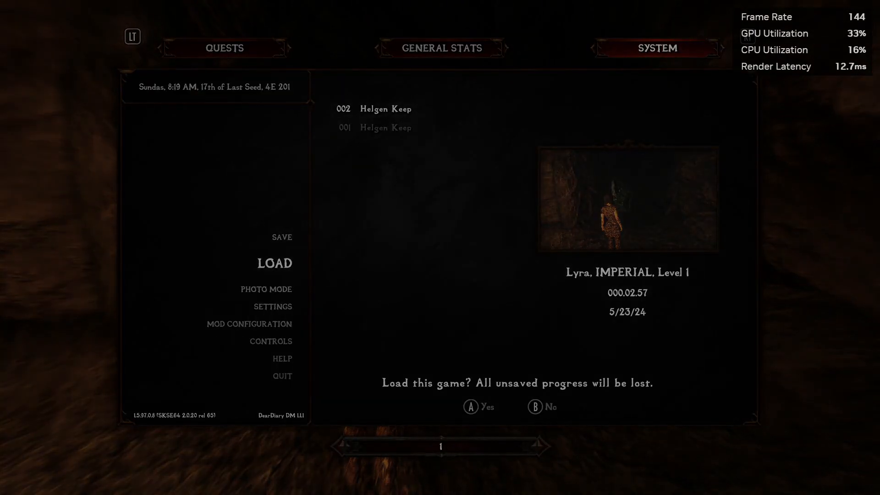
Confirm loading the 002 Helgen Keep save, move around the cave, then bring up dMenu with F1.
key(Return)
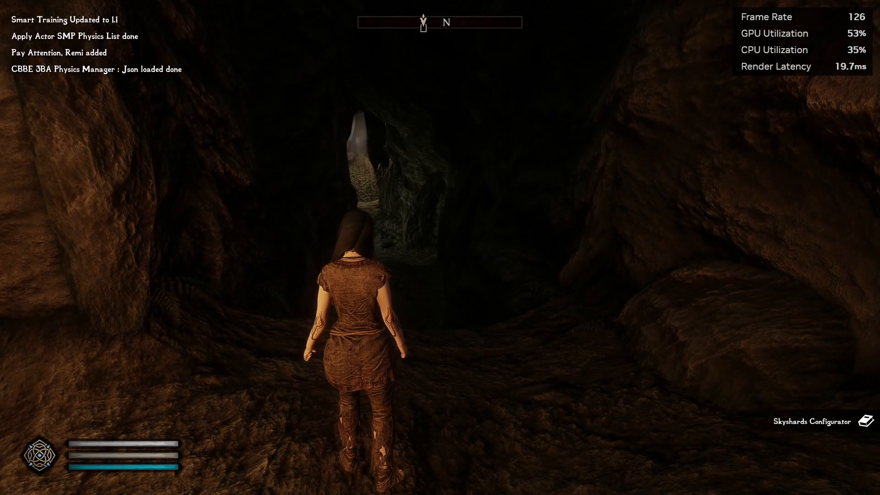
key(w)
key(a)
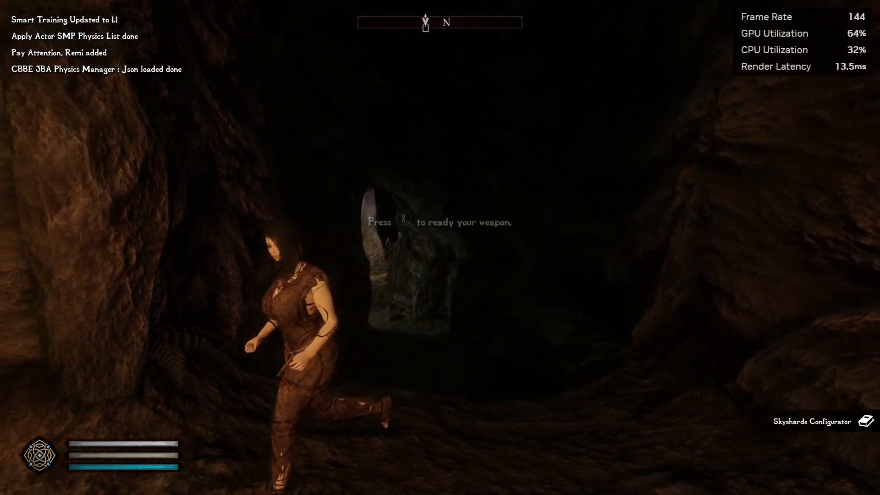
key(w)
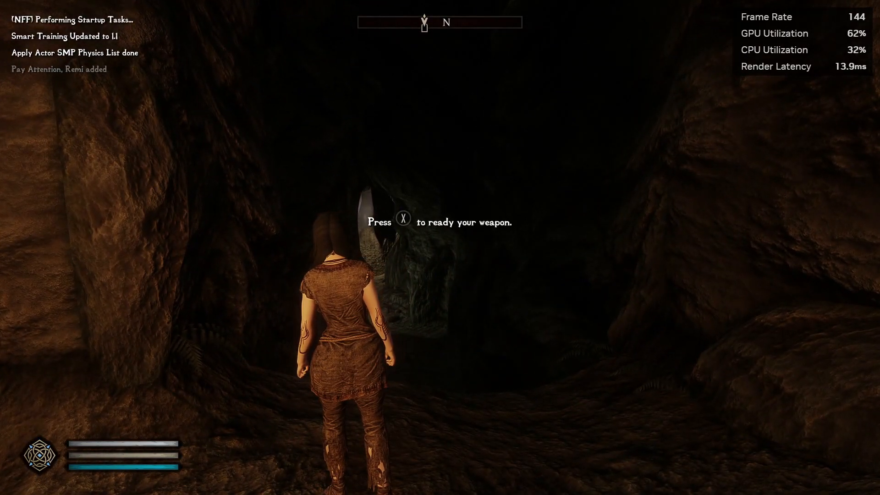
key(F1)
Spawn the Tarhiel's Gale spell tome and the Paraglider from Paragliding.esp.
click(84, 57)
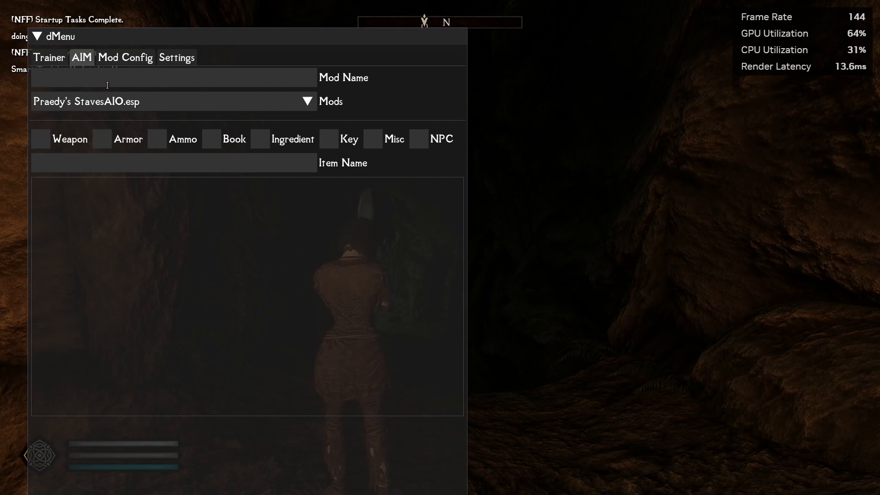
text(para)
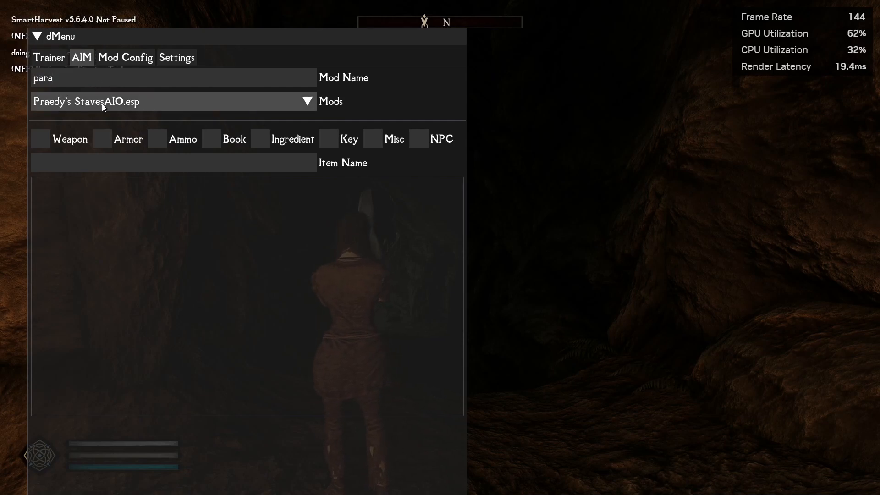
click(102, 103)
click(109, 123)
click(211, 139)
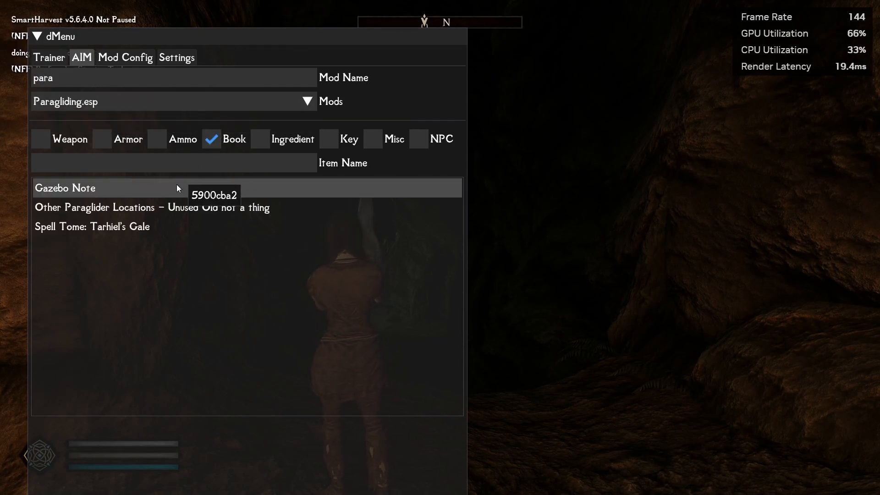
click(140, 229)
click(386, 142)
click(106, 247)
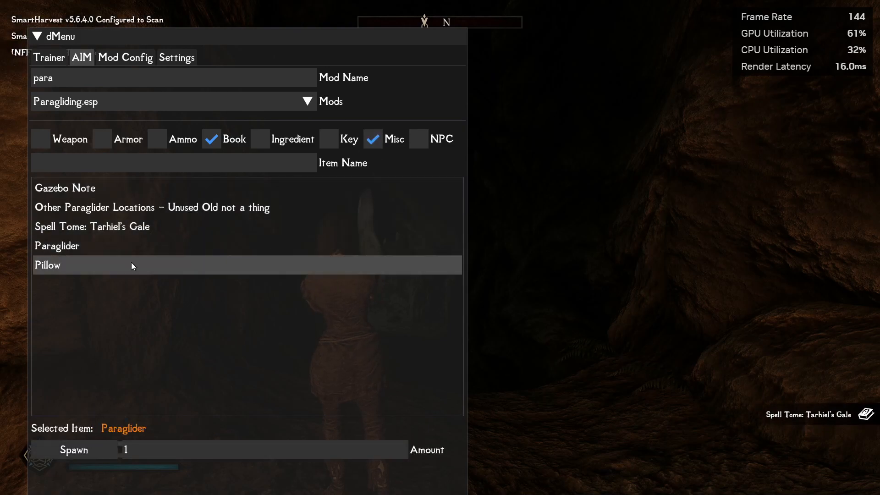
Spawn the Ground Dragon spell tome from DragonrendSpell.esp.
text(drag)
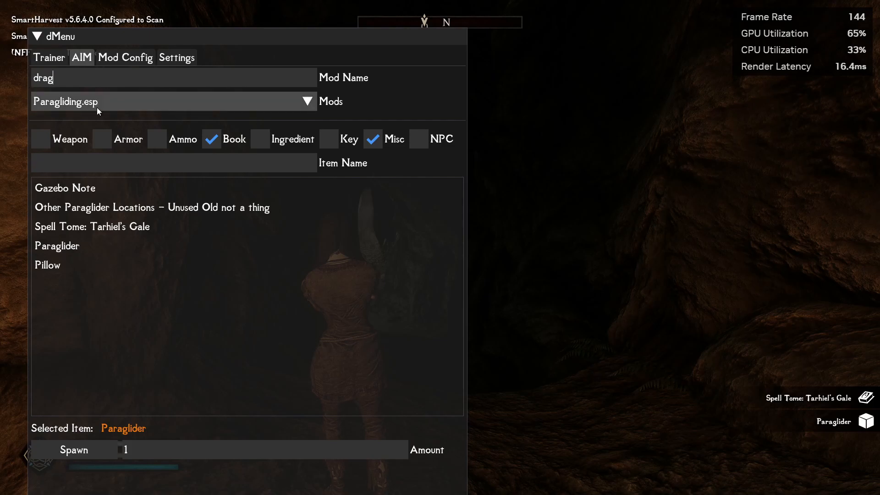
click(97, 107)
click(110, 236)
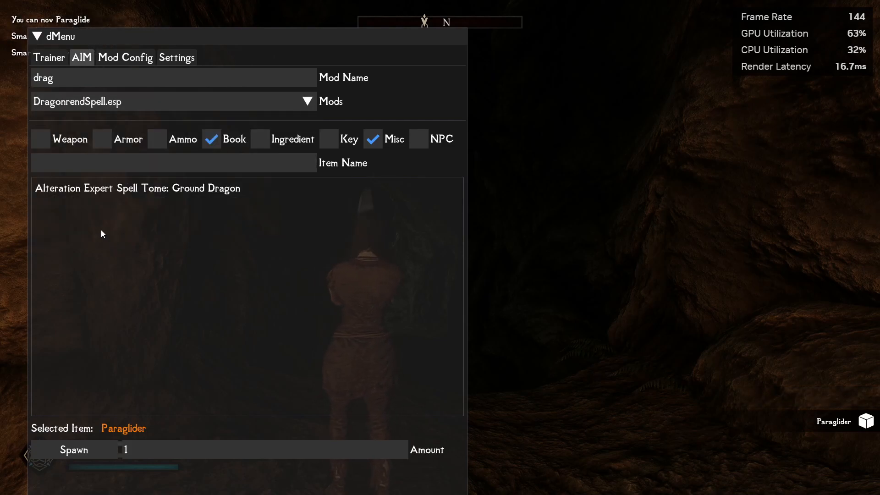
click(111, 191)
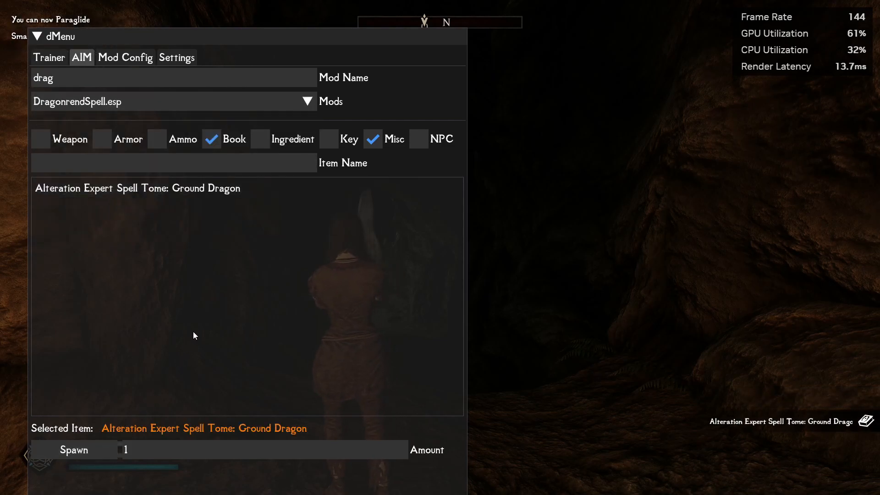
Close dMenu and open Smart Harvest SE's settings in Mod Configuration, at Use Settings File.
key(Escape)
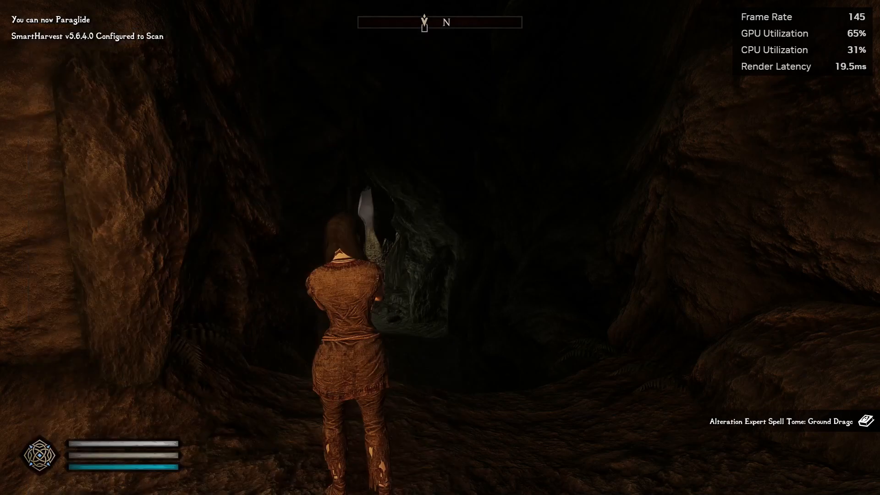
key(Escape)
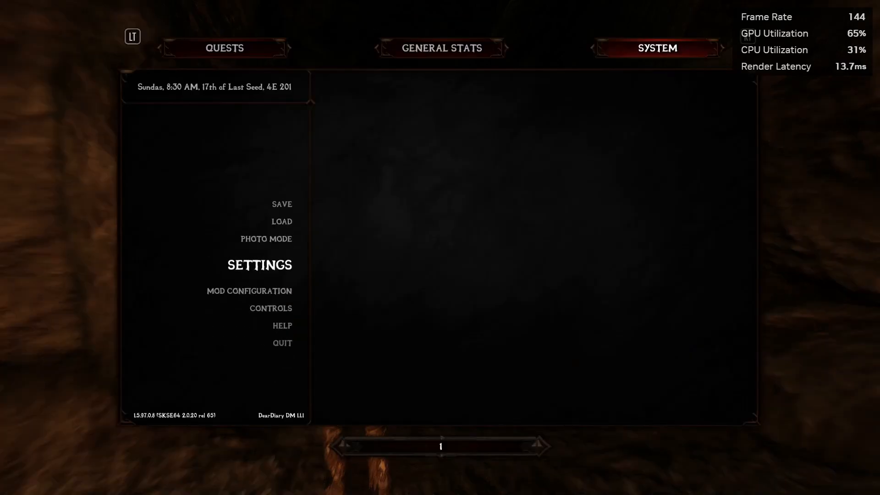
key(Down)
key(Return)
key(Down)
key(Down)
key(Down)
key(Down)
key(Down)
key(Down)
key(Down)
key(Down)
key(Down)
key(Down)
key(Down)
key(Down)
key(Down)
key(Down)
key(Down)
key(Down)
key(Down)
key(Down)
key(Down)
key(Down)
key(Up)
key(Up)
key(Up)
key(Up)
key(Up)
key(Down)
key(Return)
key(Return)
key(Right)
key(Right)
key(Down)
key(Return)
key(Return)
key(Return)
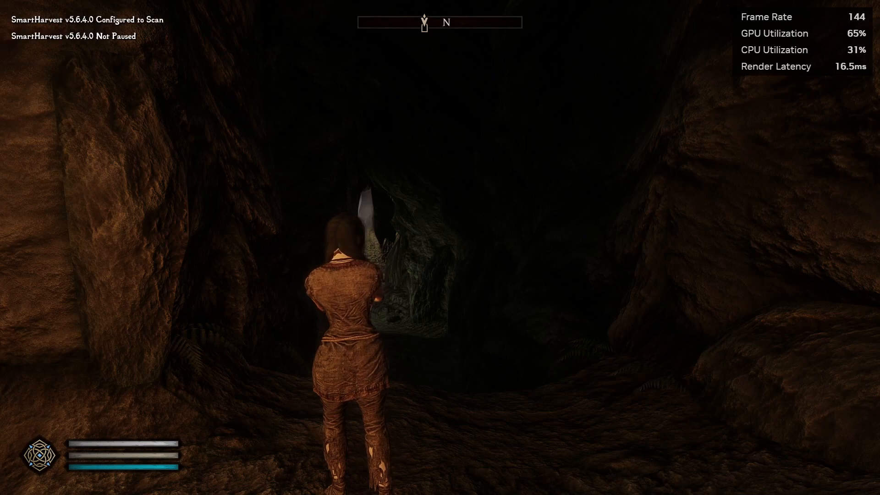
Take all items out of the AddItemMenuSE Pack in the inventory.
key(Tab)
key(Right)
key(Return)
key(e)
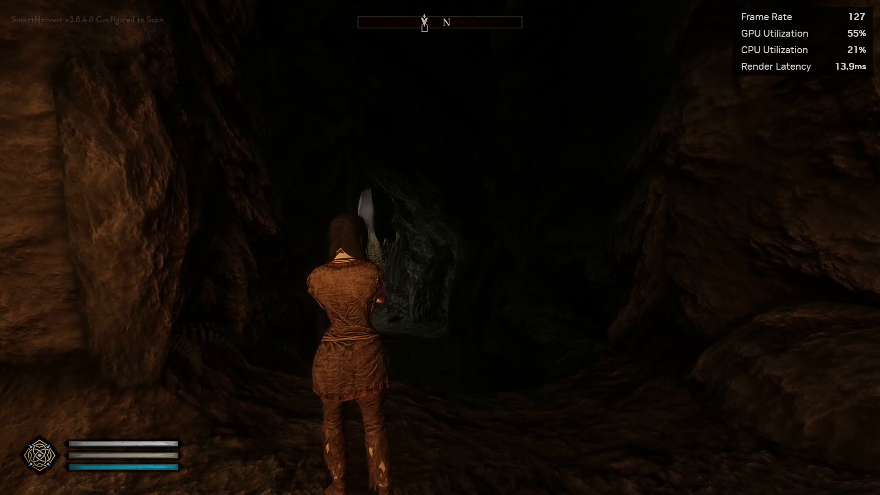
key(e)
key(e)
key(e)
key(e)
key(Tab)
key(Tab)
Read the Ground Dragon, AddItemMenuSE and Tarhiel's Gale spell tomes from Books.
key(Right)
key(Return)
key(Right)
key(Right)
key(Down)
key(Up)
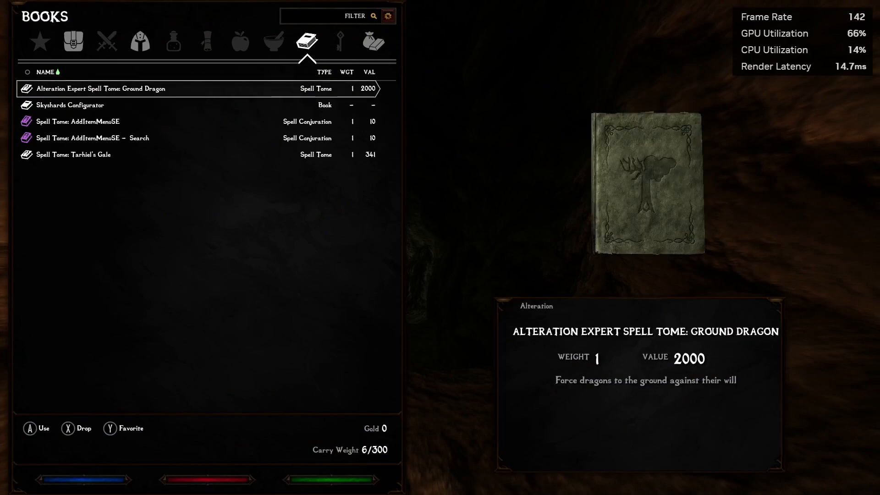
key(Return)
key(Down)
key(Return)
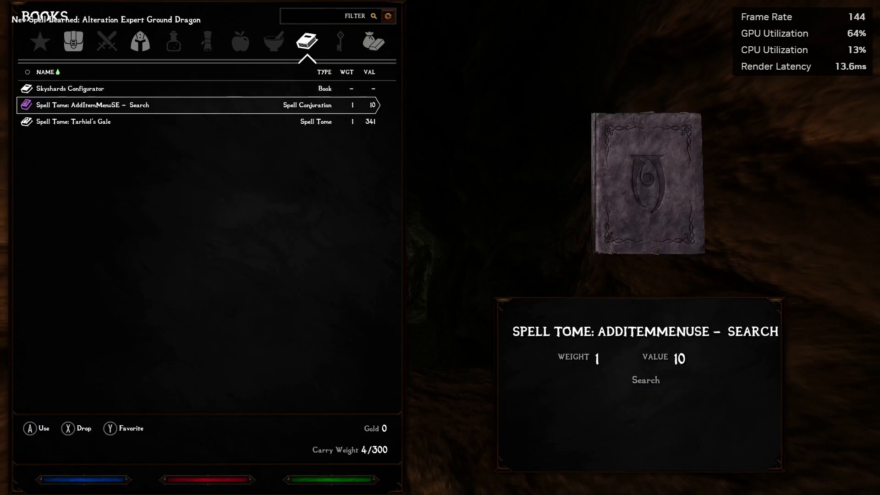
key(Return)
key(Return)
Read the Skyshards Configurator and choose the Lite Quest System.
key(Return)
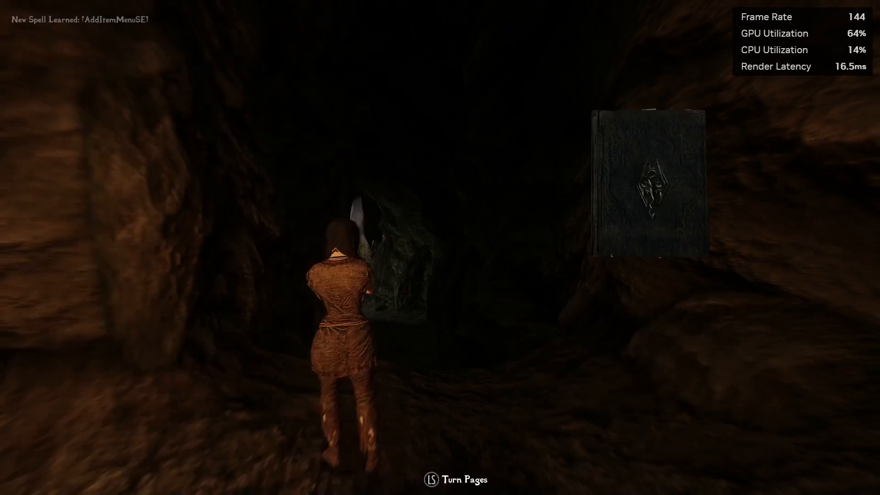
key(Right)
key(Right)
key(Right)
key(Return)
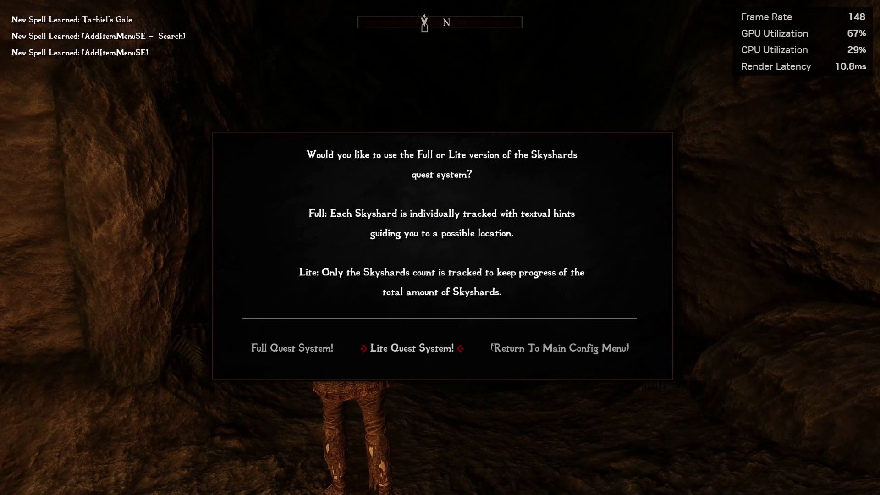
key(Return)
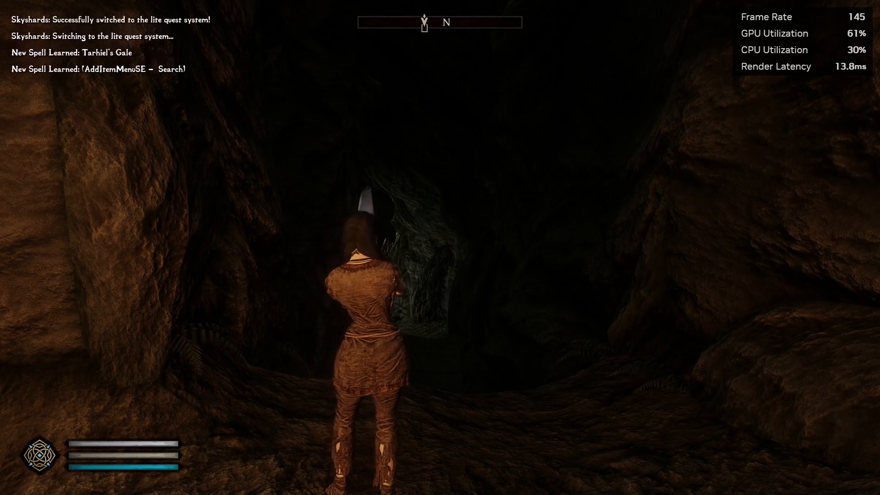
key(Escape)
Tick Mod Active in Smart Training's settings.
key(Return)
key(Down)
key(Down)
key(Down)
key(Down)
key(Down)
key(Down)
key(Down)
key(Down)
key(Down)
key(Down)
key(Down)
key(Down)
key(Down)
key(Down)
key(Down)
key(Down)
key(Down)
key(Down)
key(Down)
key(Down)
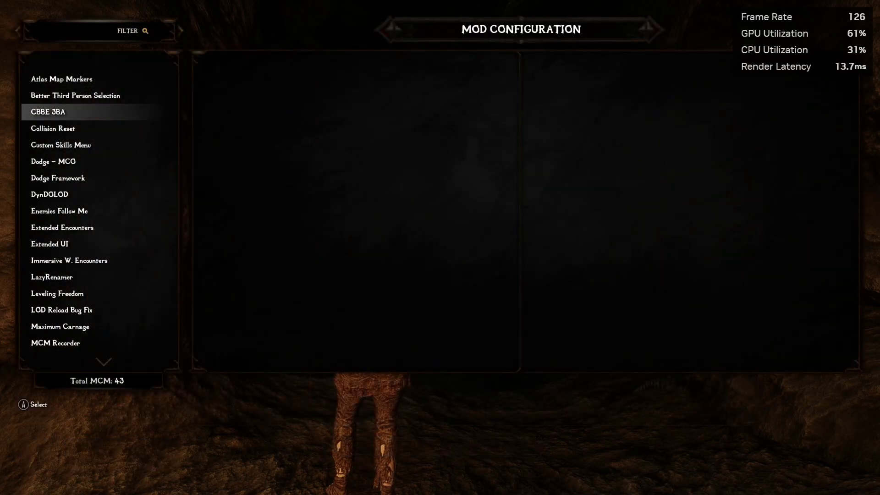
key(Up)
key(Up)
key(Up)
key(Up)
key(Up)
key(Up)
key(Up)
key(Up)
key(Return)
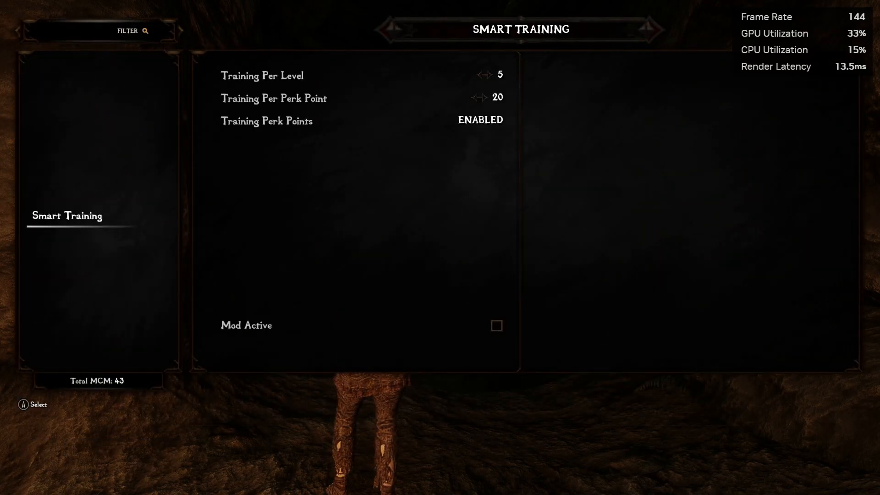
key(Right)
key(Down)
key(Down)
key(Down)
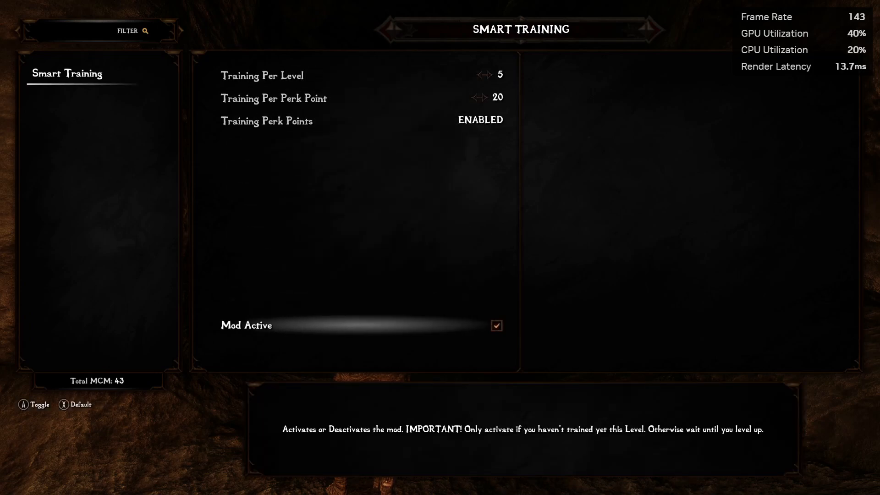
key(Escape)
Tick Enabled on Skyrim Outfit System's Options page.
key(Down)
key(Up)
key(Up)
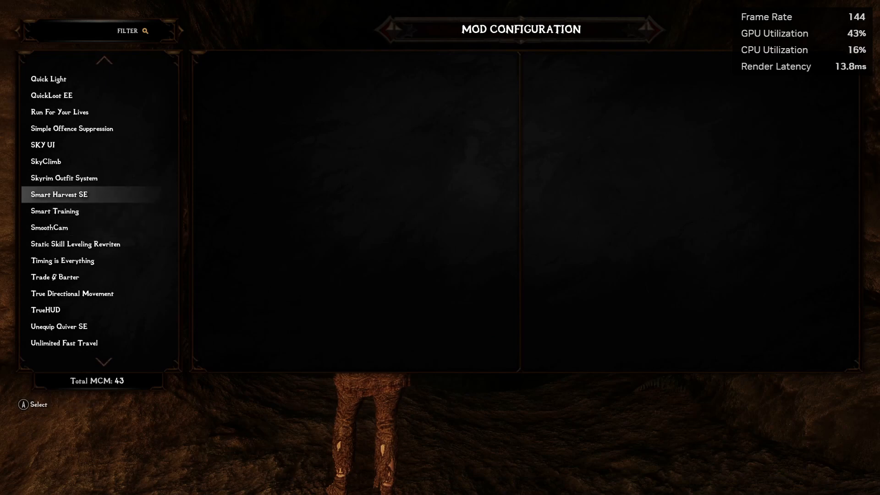
key(Up)
key(Return)
key(Down)
key(Return)
key(Right)
key(Up)
key(Up)
key(Up)
key(Up)
key(Up)
key(Up)
key(Up)
key(Up)
key(Up)
key(Up)
key(Up)
key(Up)
key(Left)
key(Return)
key(Down)
Turn on Quickslots Enable, import the outfit settings from JSON, and exit to the game.
key(Down)
key(Down)
key(Return)
key(Down)
key(Down)
key(Down)
key(Down)
key(Down)
key(Down)
key(Return)
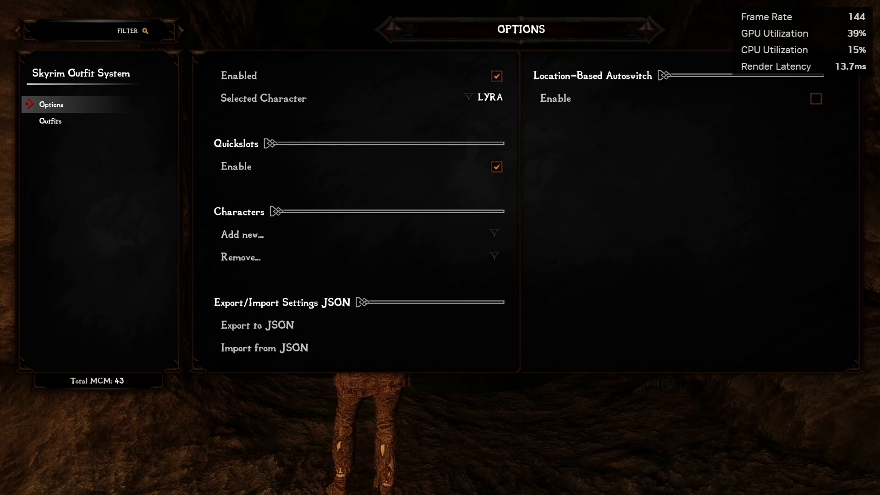
key(Escape)
key(Escape)
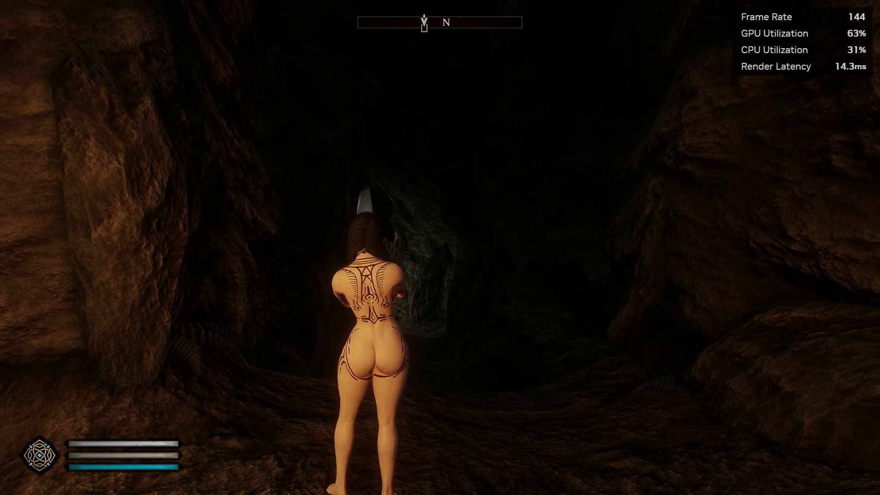
Equip the Change Outfit power and switch to the Forgotten Princess outfit.
key(Tab)
key(Left)
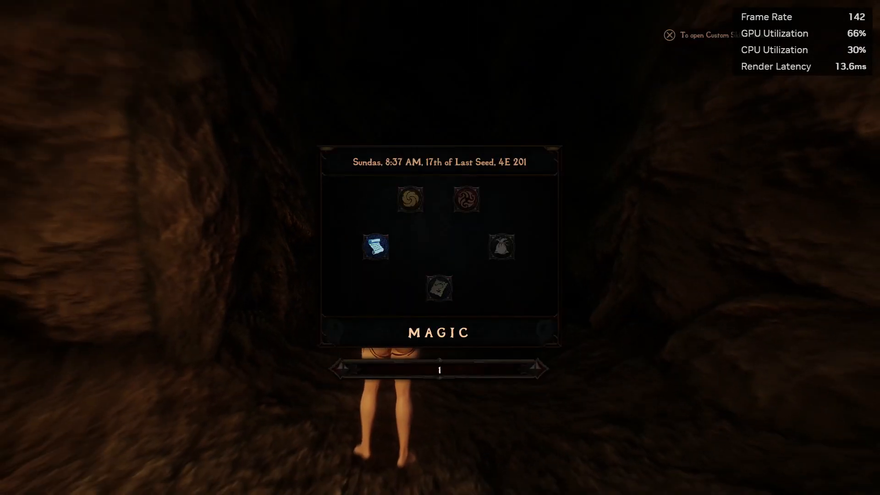
key(Left)
key(Left)
key(Down)
key(Down)
key(Down)
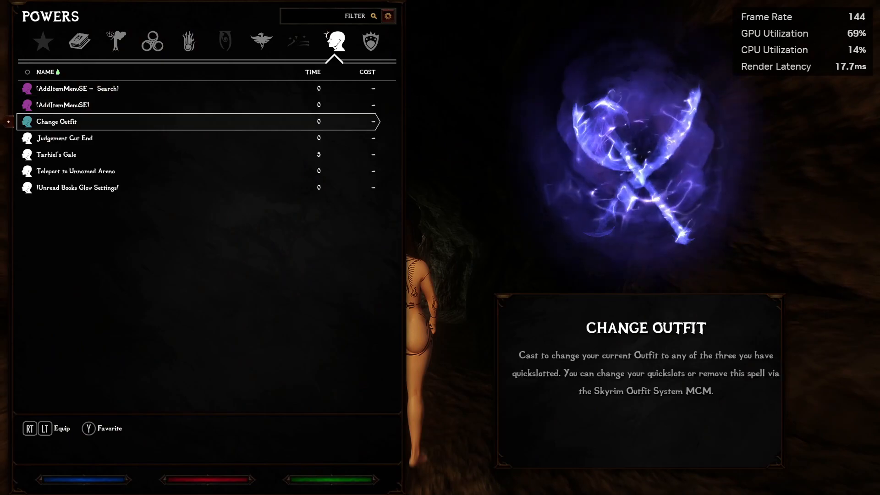
key(Escape)
key(z)
key(Down)
key(Down)
key(Down)
key(Down)
key(Down)
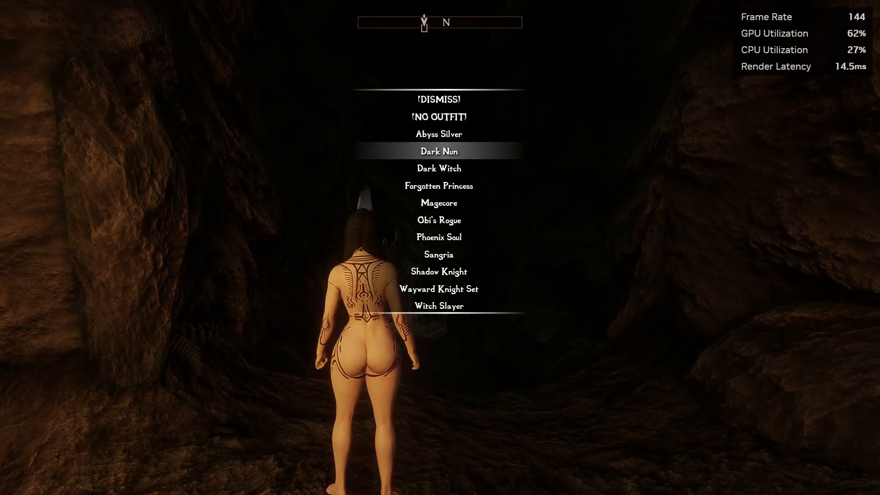
key(Return)
key(a)
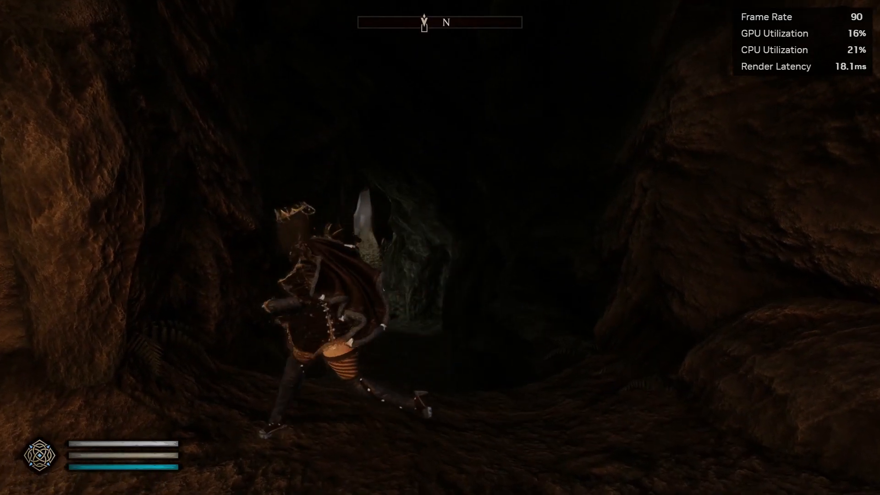
key(s)
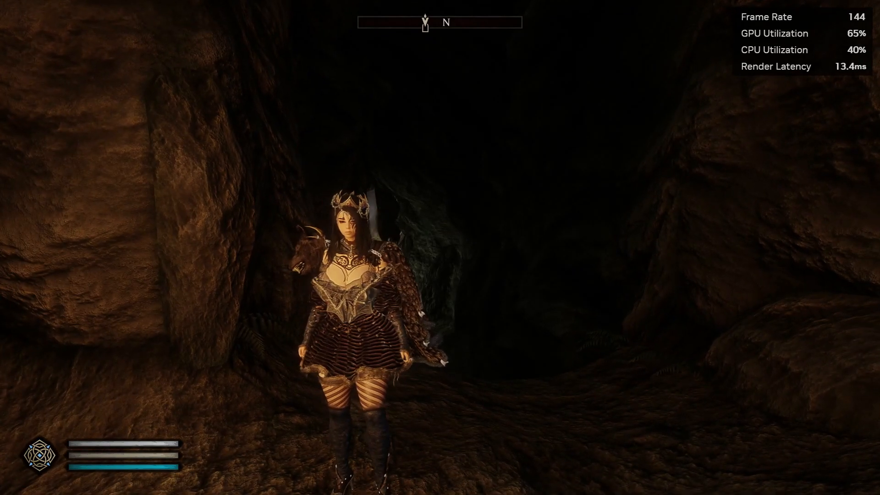
Open Mod Configuration and browse the mod list to Nether's Follower Framework.
key(Escape)
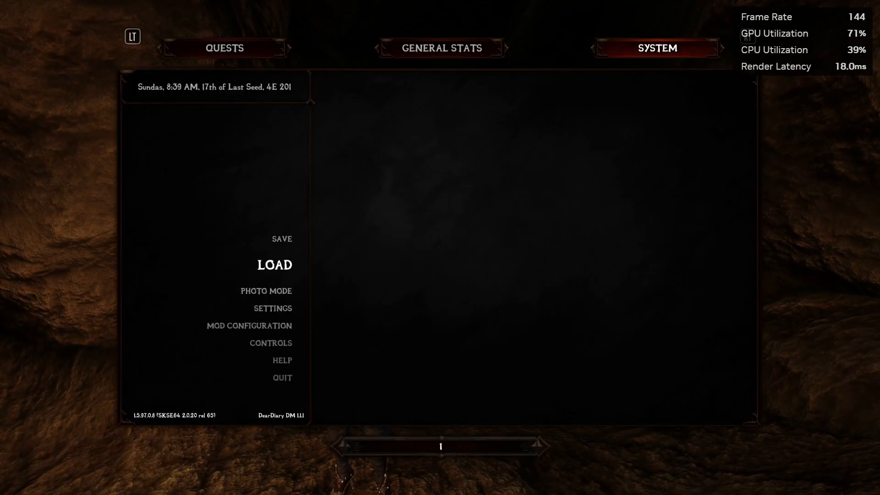
key(Down)
key(Return)
key(Down)
key(Down)
key(Down)
key(Down)
key(Down)
key(Down)
key(Down)
key(Down)
key(Down)
key(Down)
key(Down)
key(Down)
key(Down)
key(Down)
key(Down)
key(Down)
key(Down)
key(Down)
key(Down)
key(Down)
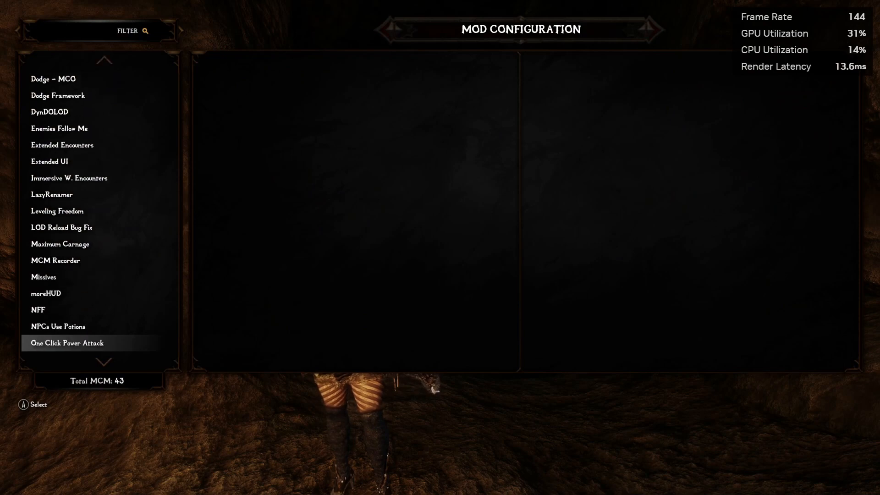
key(Down)
key(Down)
key(Up)
key(Up)
key(Up)
key(Up)
key(Up)
key(Up)
key(Up)
key(Up)
key(Up)
key(Up)
key(Up)
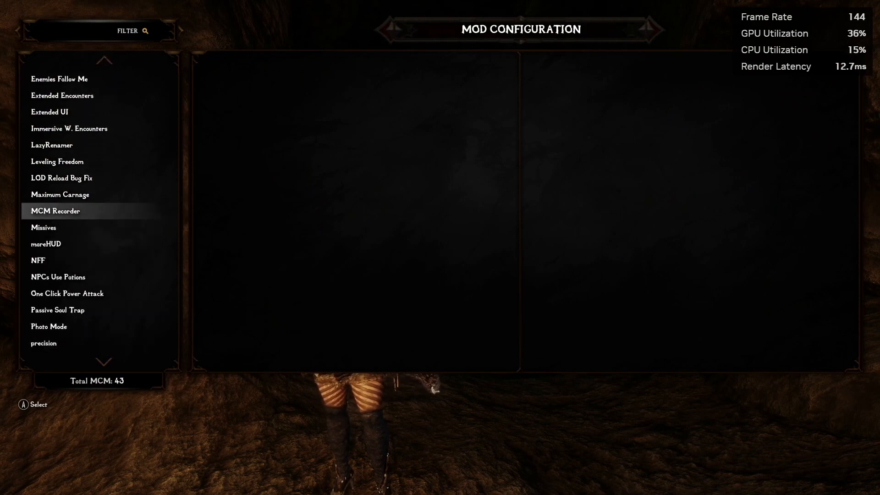
key(Up)
key(Up)
key(Up)
key(Down)
key(Down)
key(Down)
key(Up)
key(Up)
key(Up)
key(Up)
key(Up)
key(Up)
key(Up)
key(Up)
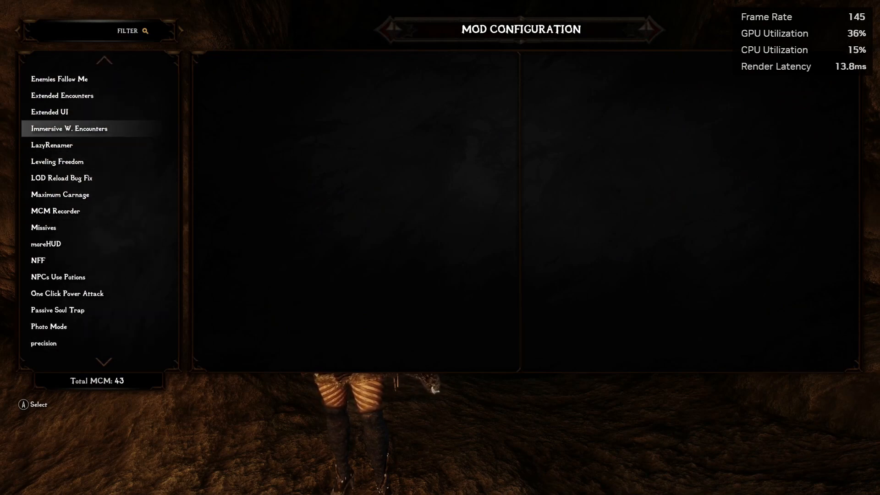
key(Up)
key(Down)
key(Down)
key(Down)
key(Down)
key(Down)
key(Down)
key(Down)
key(Up)
key(Up)
key(Up)
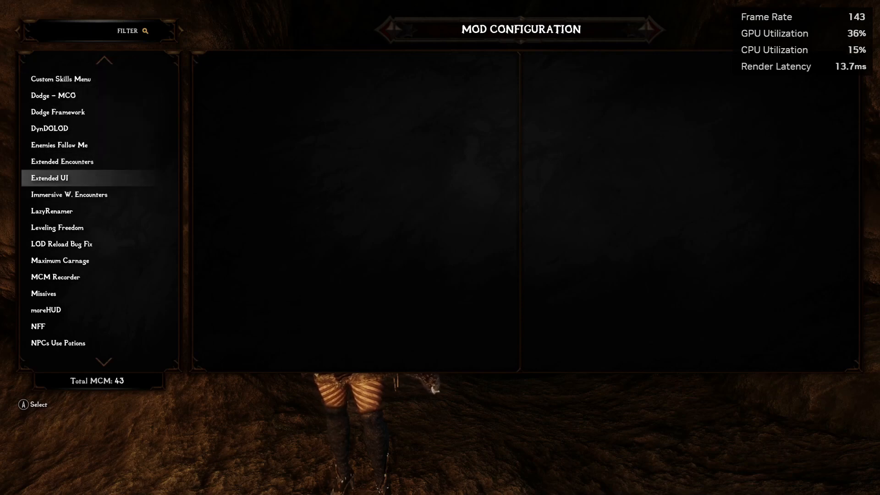
key(Down)
key(Down)
key(Down)
key(Down)
key(Down)
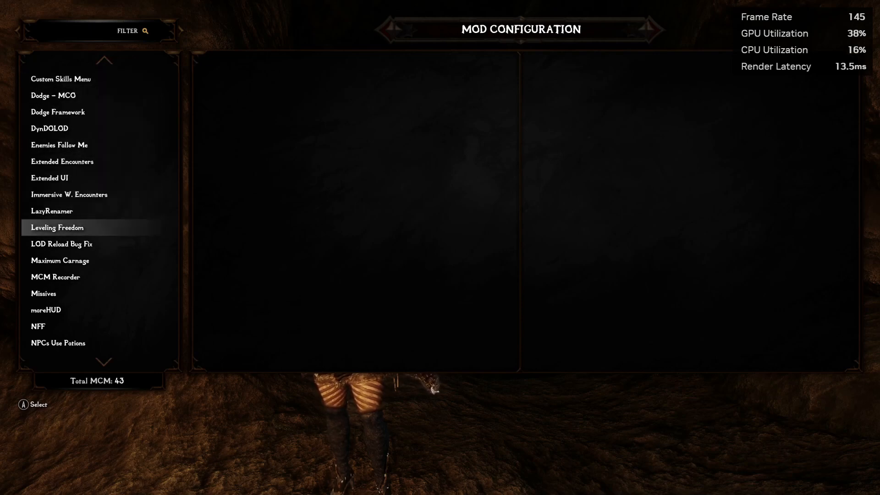
key(Up)
key(Up)
key(Up)
key(Up)
key(Up)
key(Up)
key(Up)
key(Down)
key(Down)
key(Down)
key(Down)
key(Down)
key(Down)
key(Down)
key(Down)
key(Down)
key(Down)
key(Down)
key(Down)
key(Down)
key(Down)
key(Down)
key(Down)
key(Down)
key(Down)
key(Down)
key(Down)
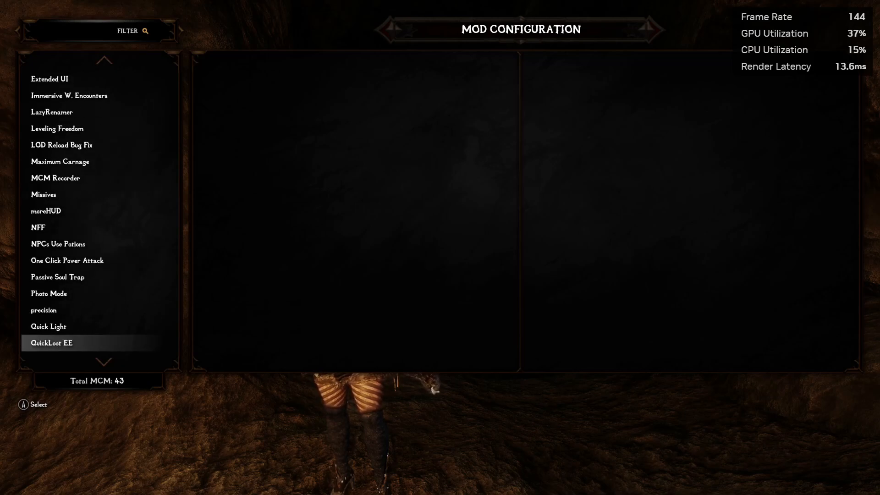
key(Up)
key(Up)
key(Up)
key(Up)
key(Up)
key(Up)
key(Up)
key(Up)
key(Down)
On NFF's Activity page, bind Teleport Followers Hotkey to the Right Arrow key, confirming the remap.
key(Return)
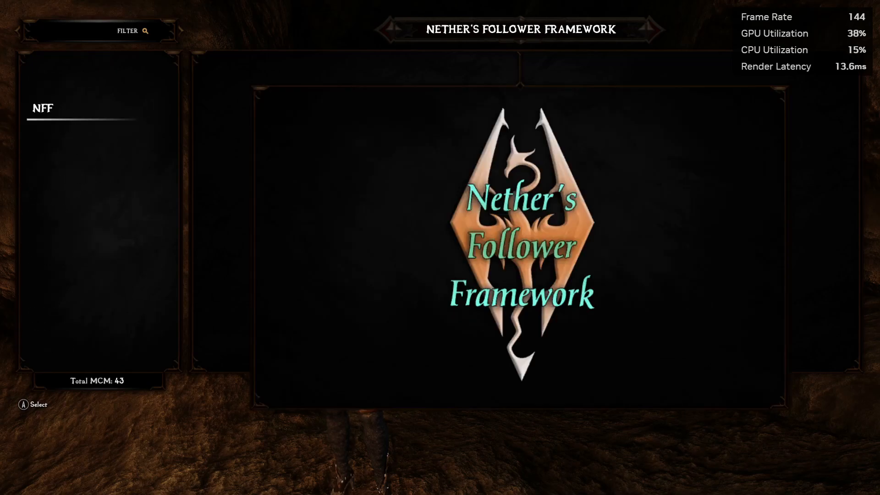
key(Return)
key(Right)
key(Right)
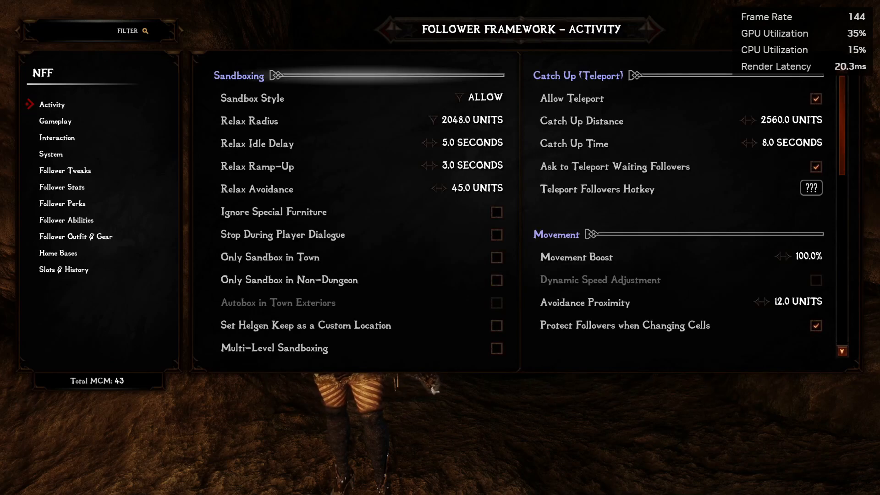
key(Down)
key(Down)
key(Down)
key(Down)
key(Down)
key(Right)
key(Return)
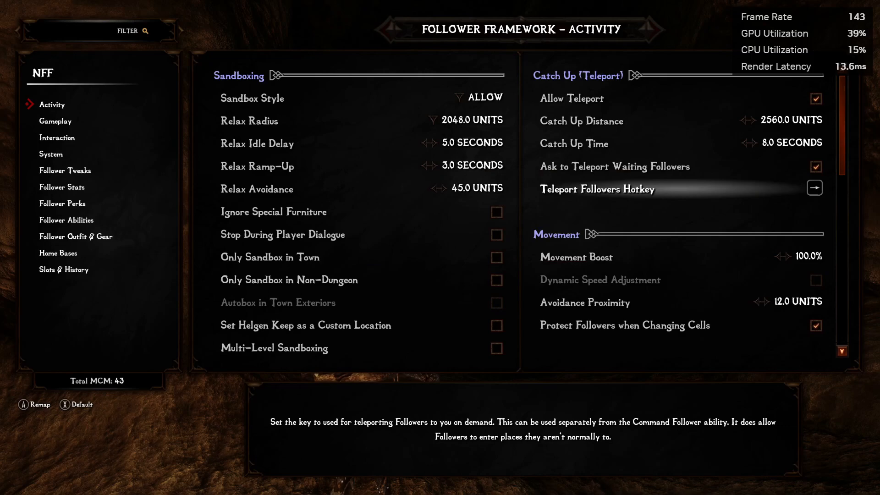
key(Escape)
Save the game from the System menu, then run out of the cave onto the forest path.
key(Escape)
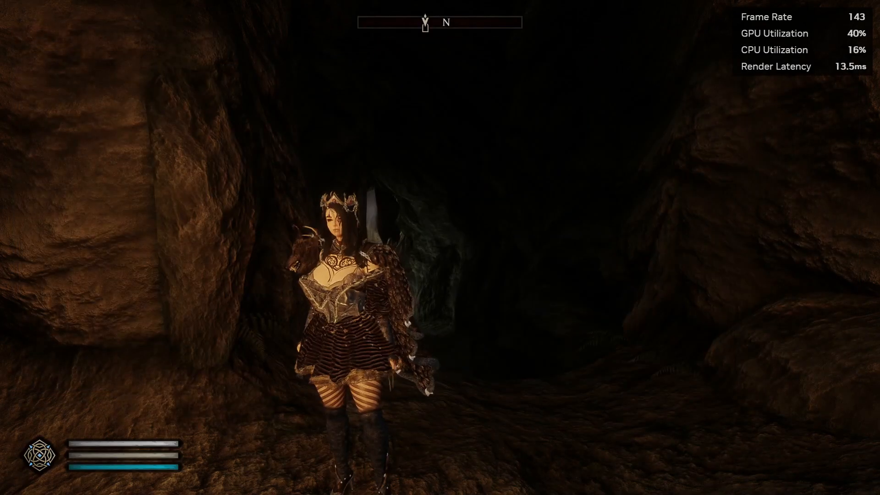
key(Escape)
key(Return)
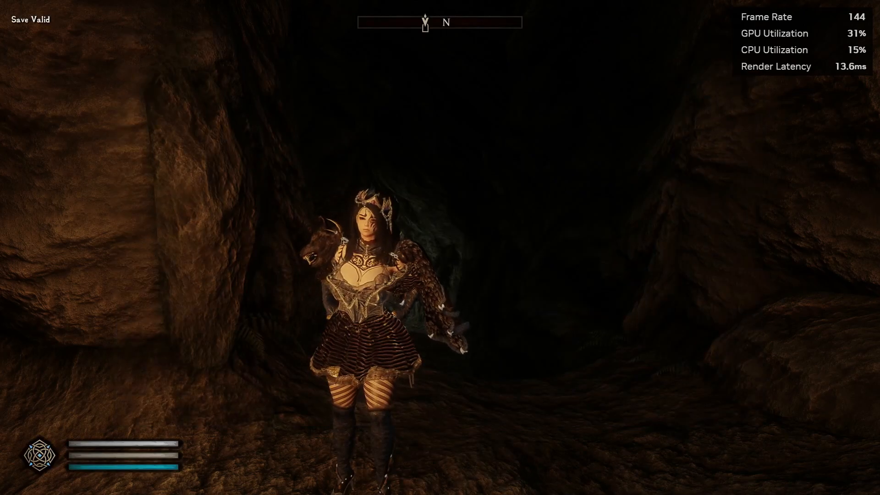
key(w)
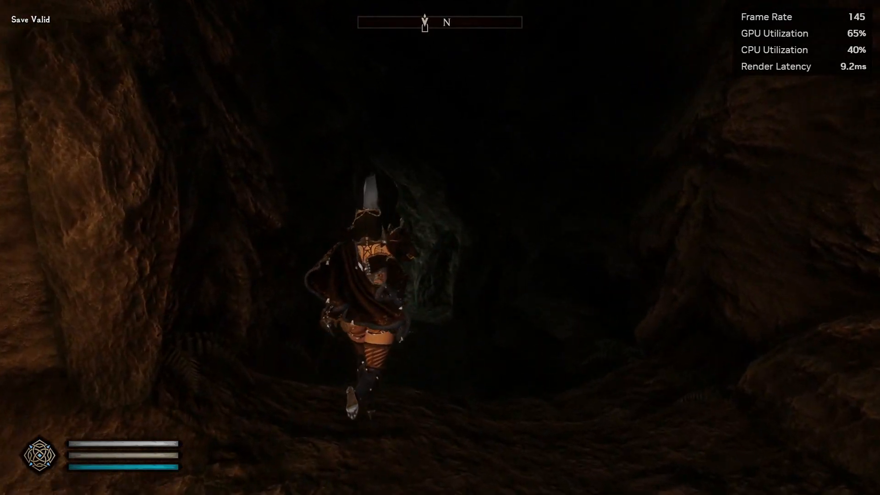
key(w)
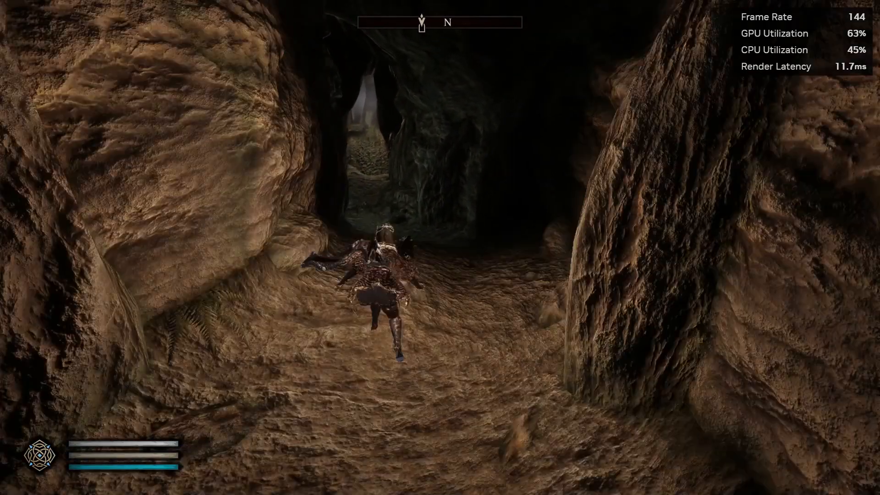
key(t)
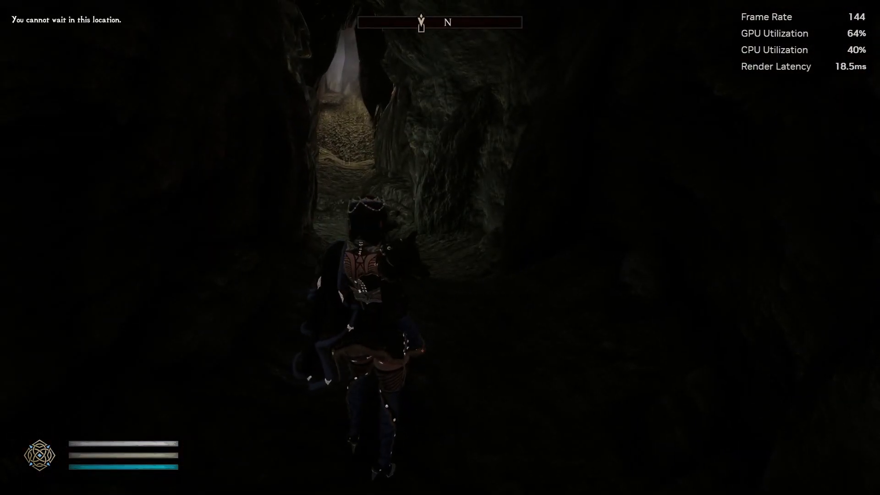
key(w)
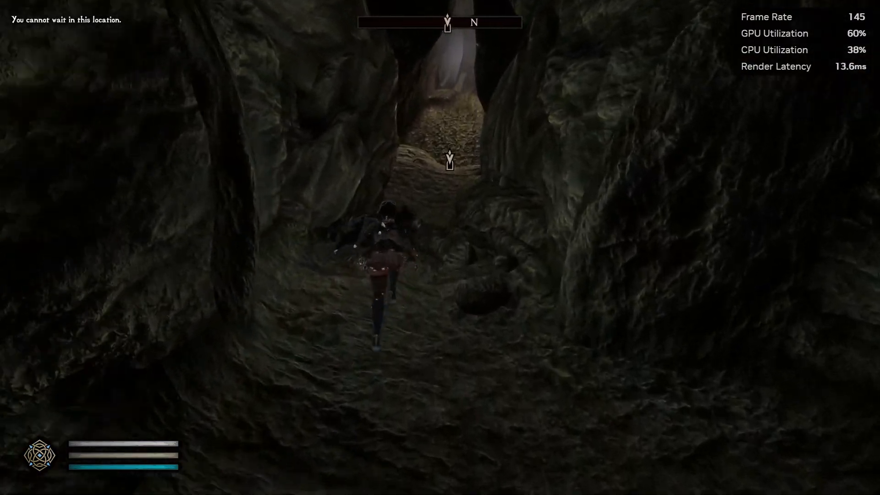
key(e)
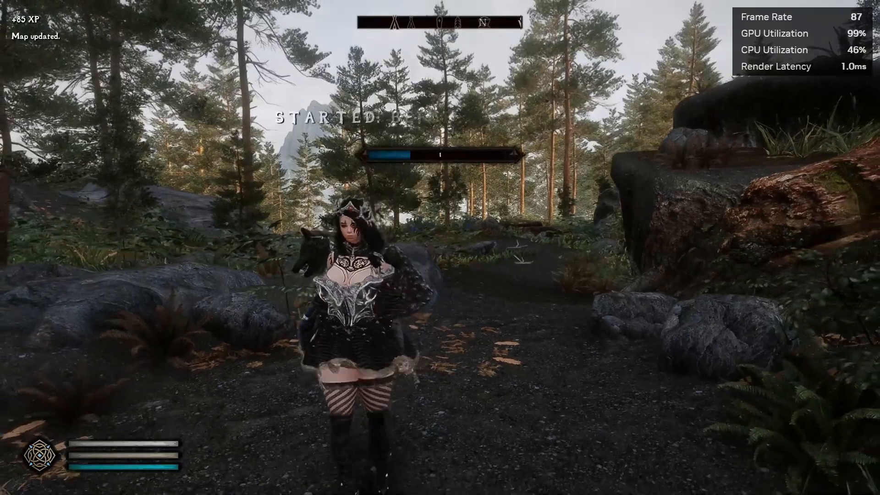
key(w)
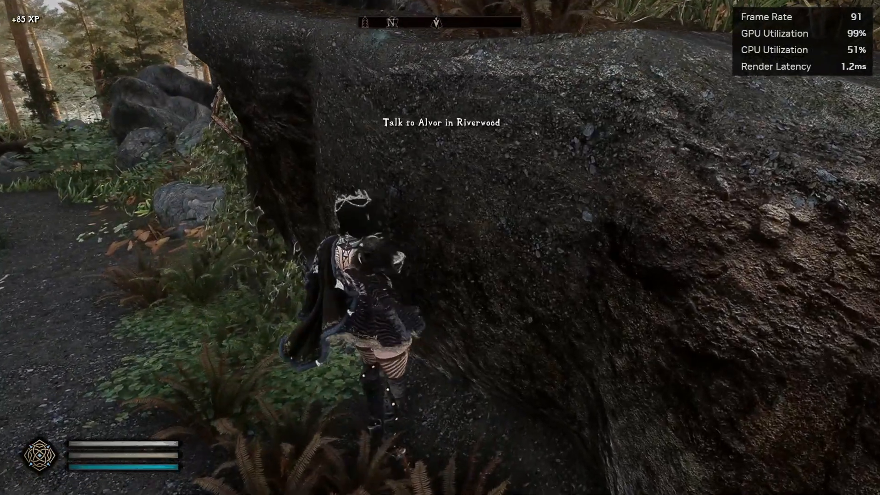
key(space)
key(w)
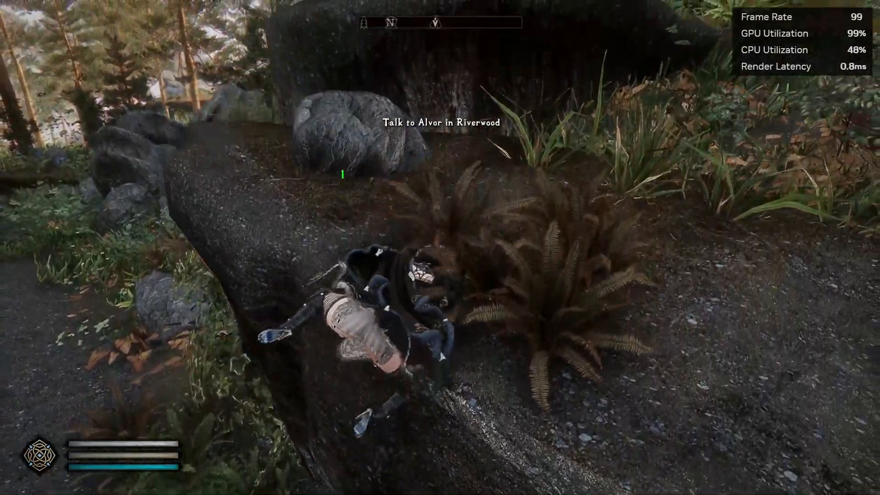
key(w)
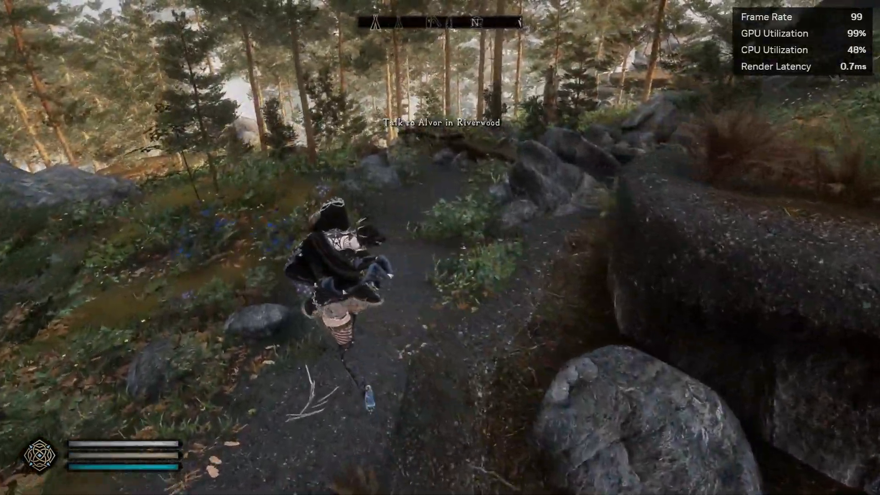
key(w)
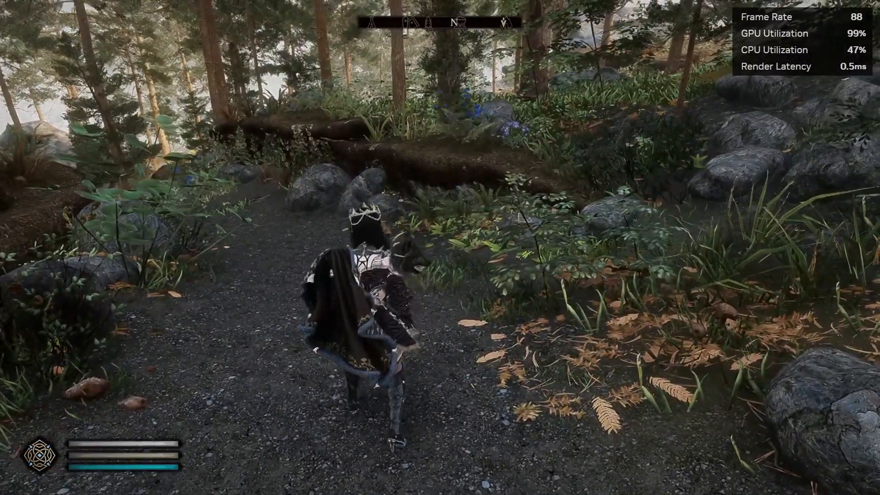
Glance at the Weapons tab of the inventory, then bring up the dMenu item spawner.
key(Tab)
key(s)
key(d)
key(s)
key(s)
key(Tab)
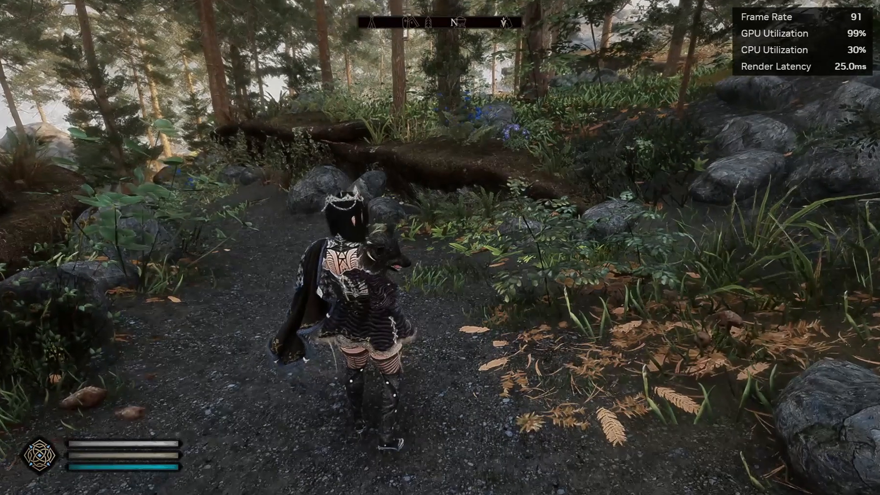
key(F1)
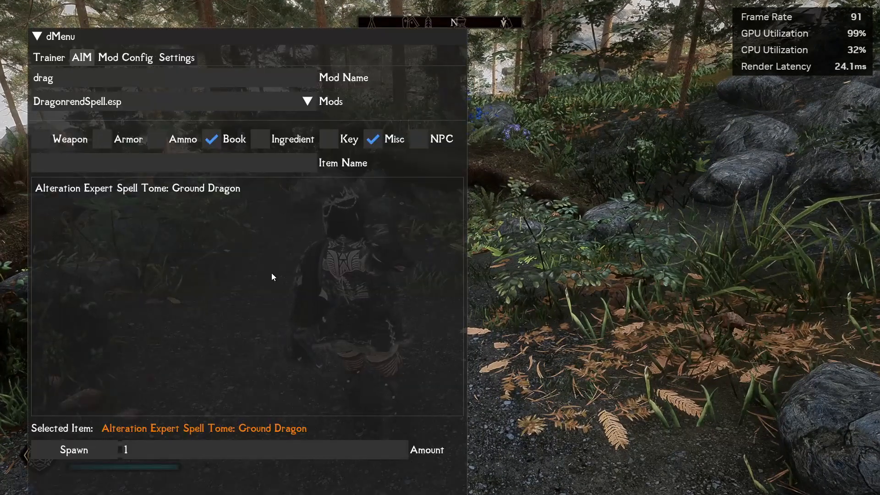
Limit the spawner to Weapon items only and filter mod names by 'sky'.
click(214, 141)
click(373, 140)
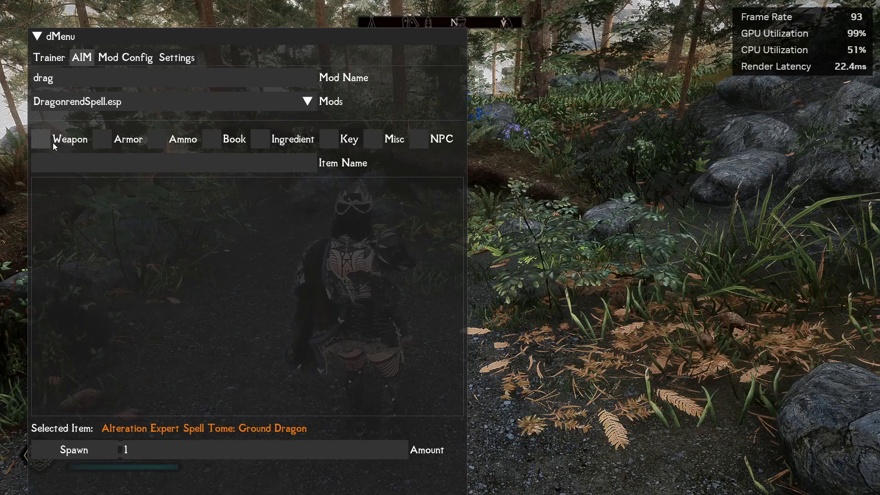
click(73, 167)
drag(61, 79, 1, 87)
text(sky)
click(46, 105)
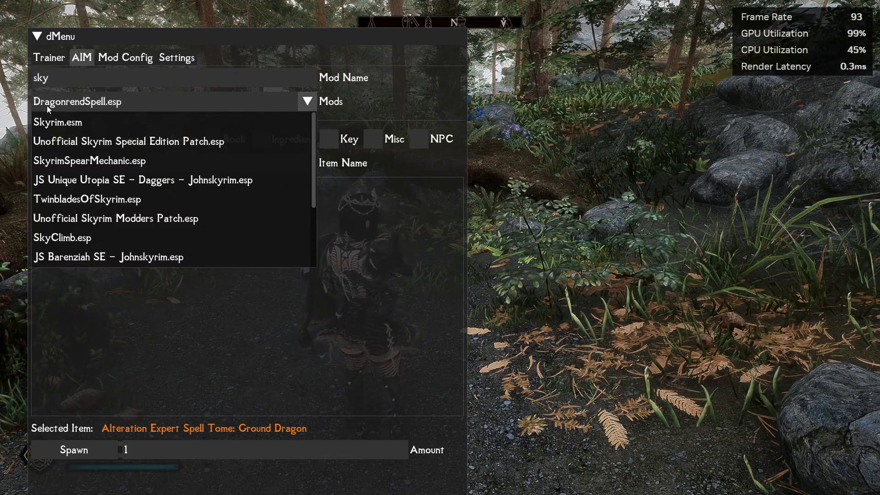
Try 'azure' as the mod name filter, then go back to 'sky'.
drag(75, 78, 25, 81)
text(azure)
click(74, 100)
click(66, 79)
drag(66, 79, 19, 83)
text(s)
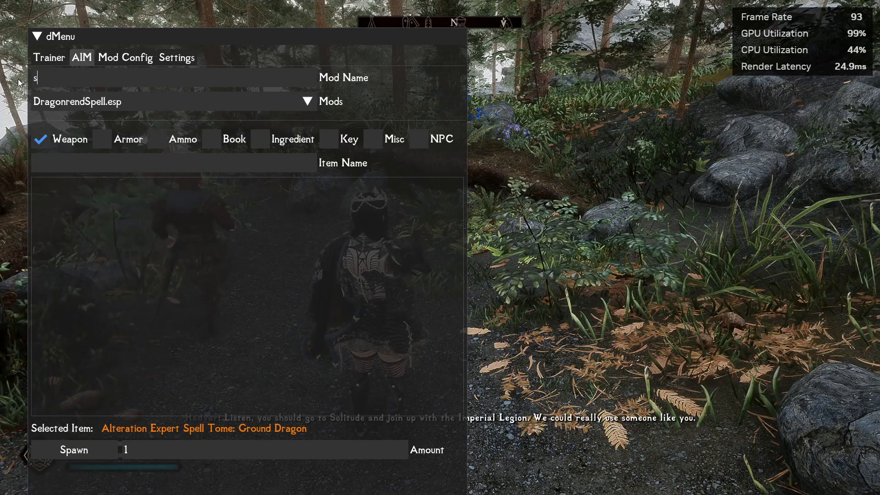
text(ky)
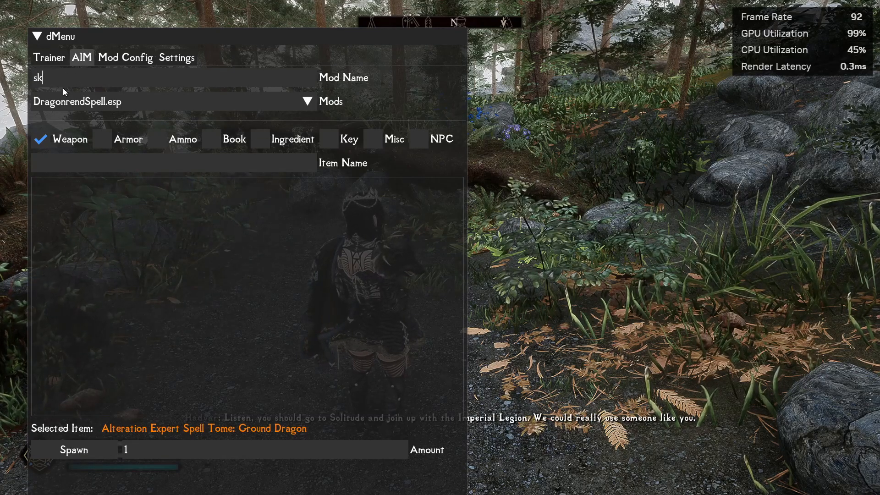
click(78, 103)
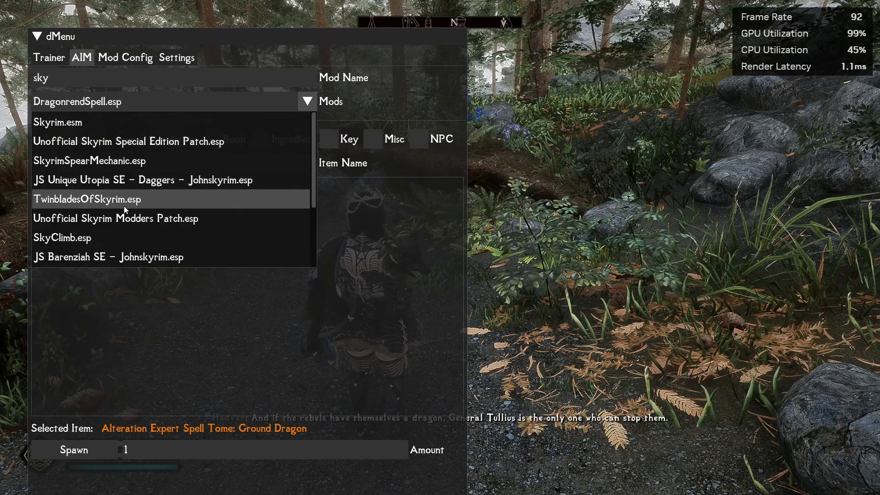
Pick WoLong__SkyPiercingHalberd.esp and spawn one Sky-Piercing Halberd.
scroll(126, 208, down, 2)
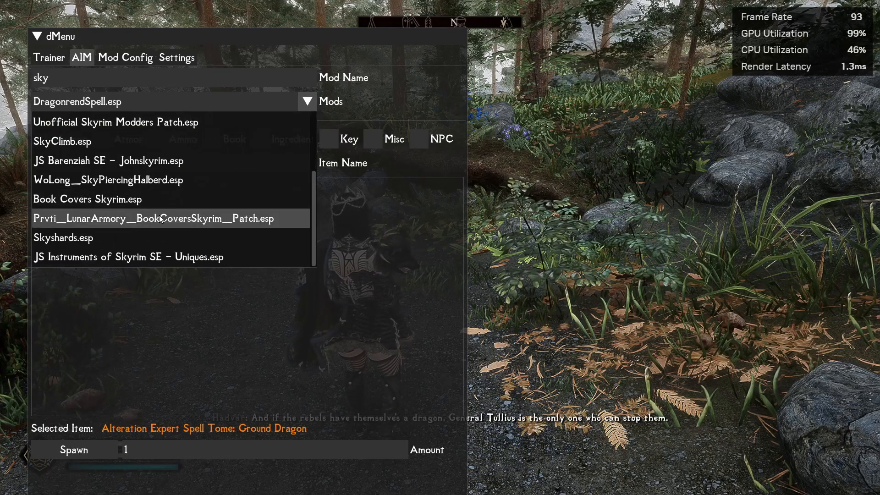
click(152, 181)
click(82, 188)
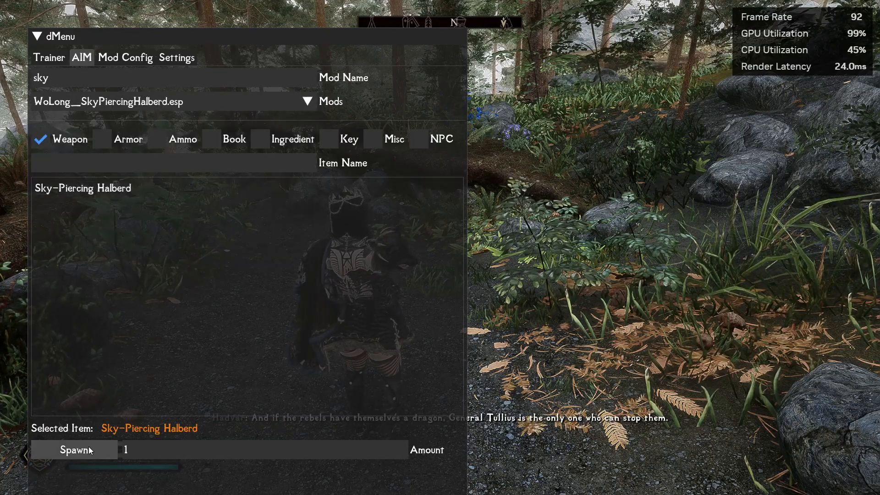
click(73, 450)
key(Home)
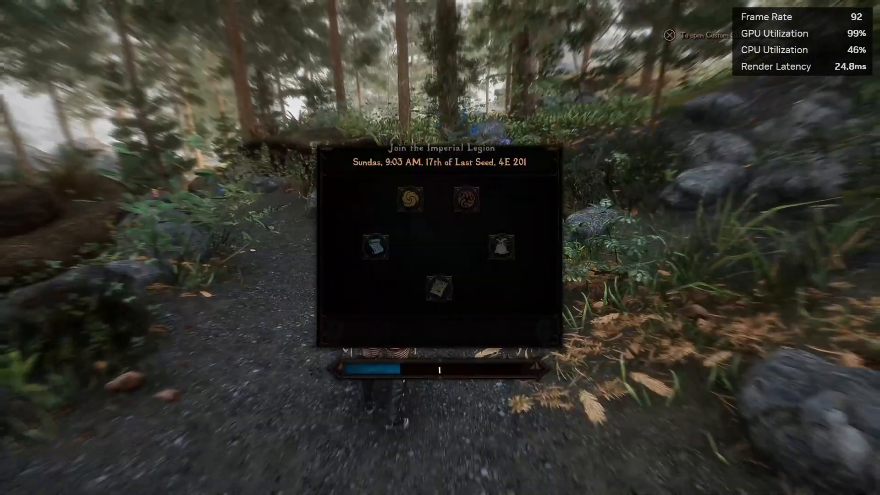
Equip the Sky-Piercing Halberd from the weapons list, then draw it and attack.
key(Down)
key(e)
key(Tab)
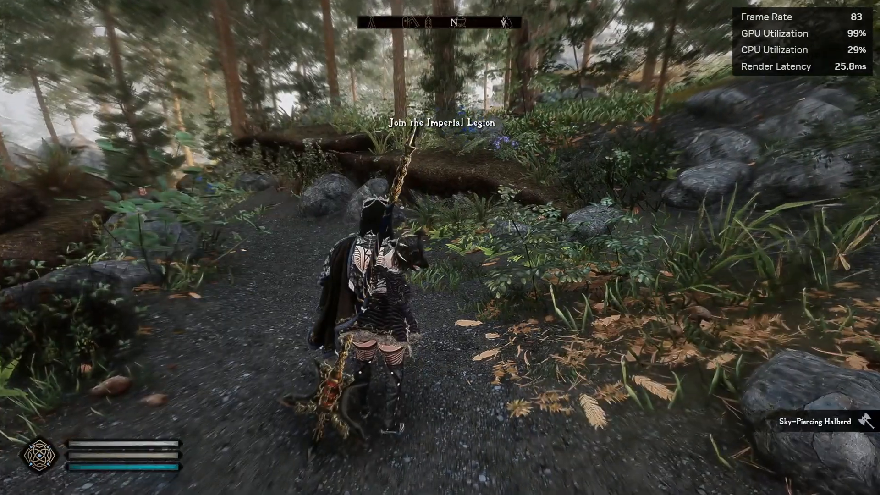
key(r)
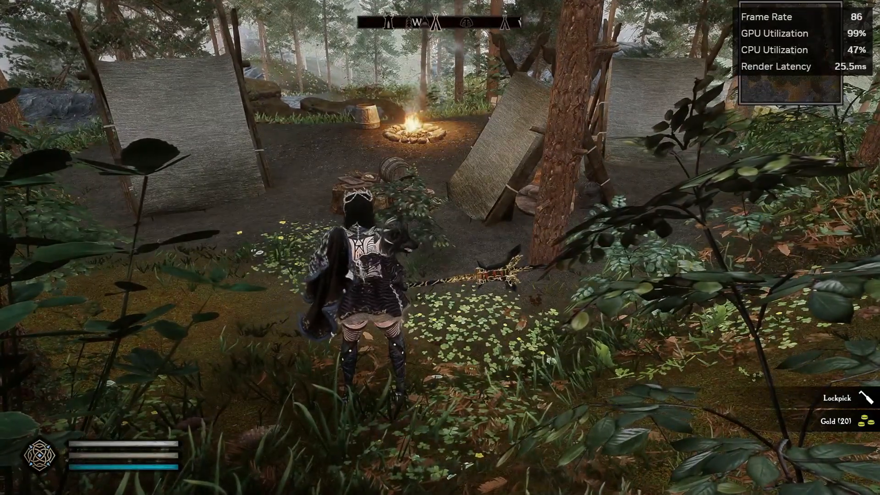
Hide the NVIDIA performance overlay and quit Skyrim with the console command qqq.
key(alt+r)
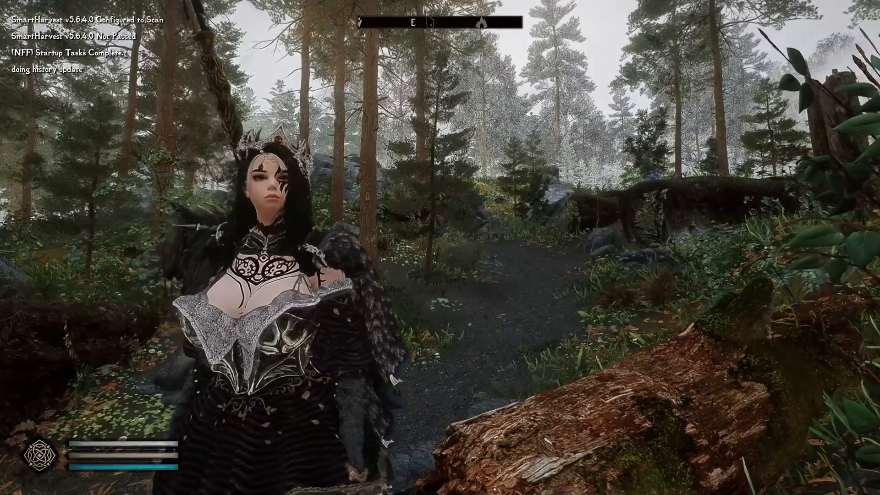
key(grave)
text(qqq)
key(Return)
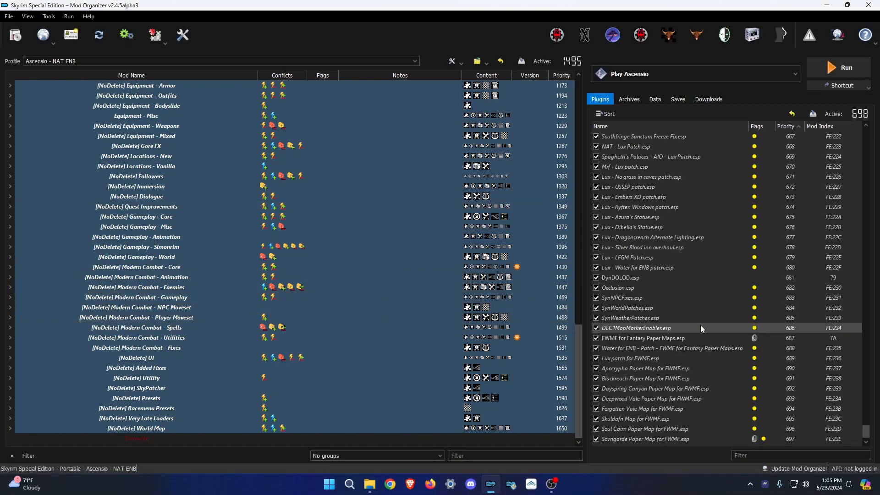
Under ENB Files, view the ENBSeries - Settings mod's Root folder in Explorer, then close it.
scroll(332, 280, up, 7)
scroll(242, 259, up, 9)
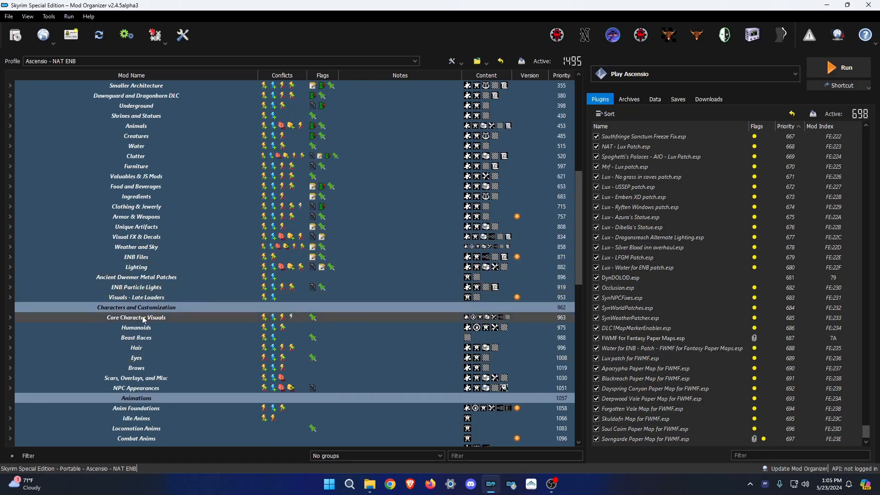
click(11, 257)
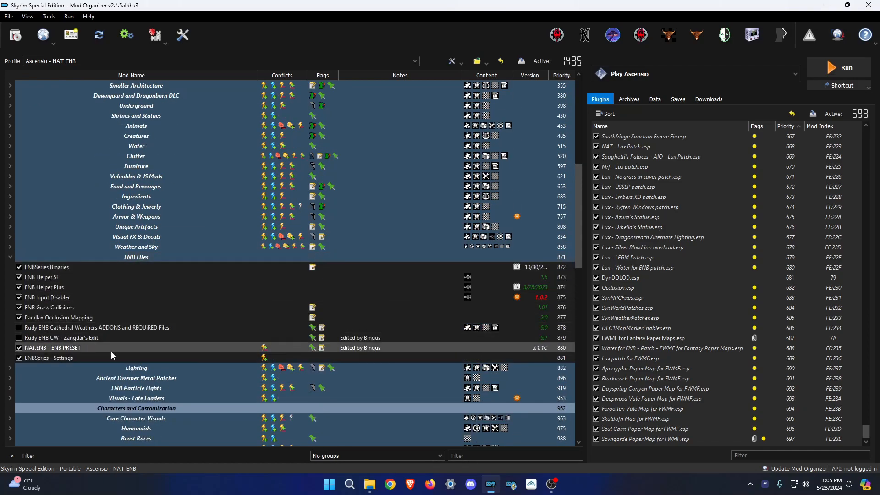
right_click(58, 357)
click(104, 340)
click(274, 143)
double_click(294, 143)
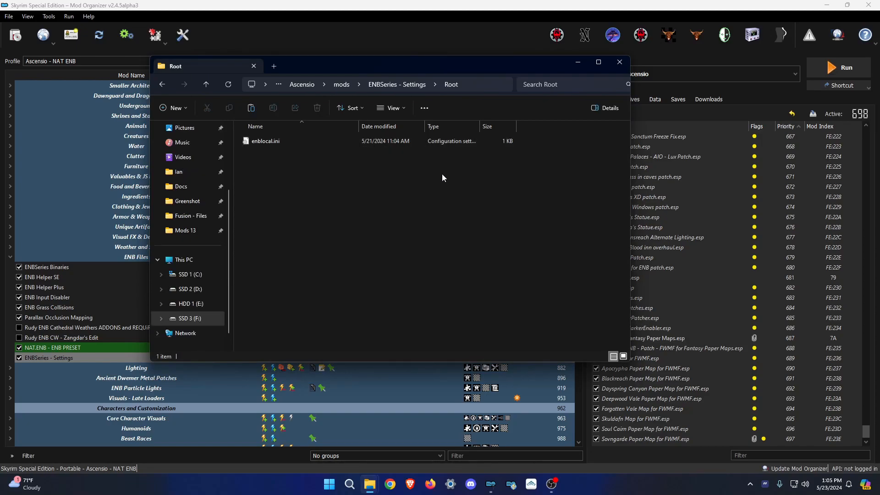
click(623, 65)
Expand the [NoDelete] Presets separator and bring up the mod list context menu.
scroll(195, 371, down, 15)
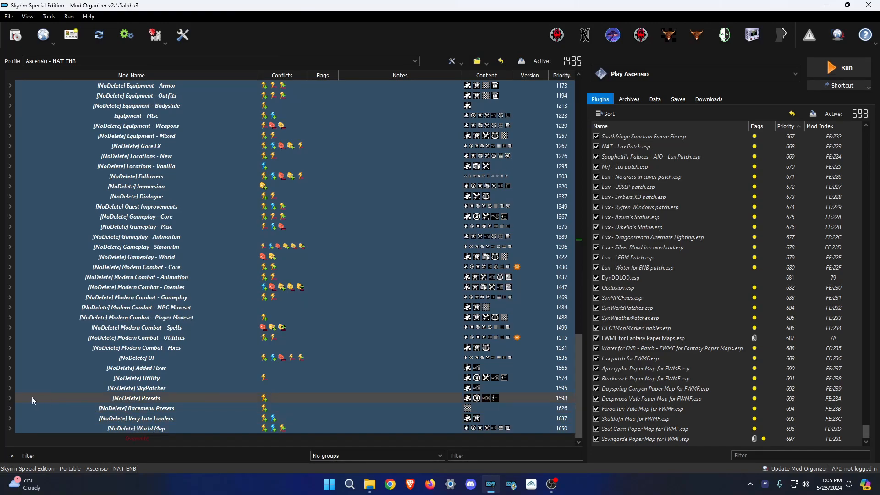
click(12, 399)
scroll(129, 403, down, 9)
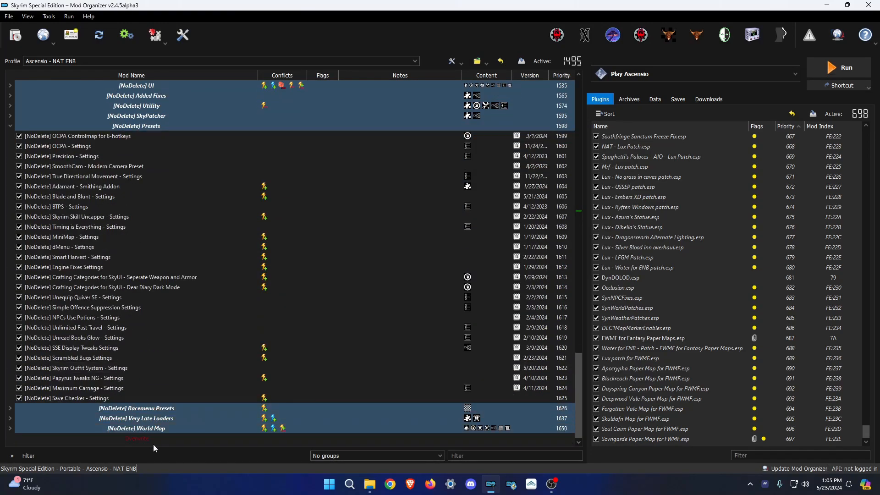
right_click(153, 444)
Create an empty mod named 'ENB - Settings' and place it below Save Checker settings.
click(190, 344)
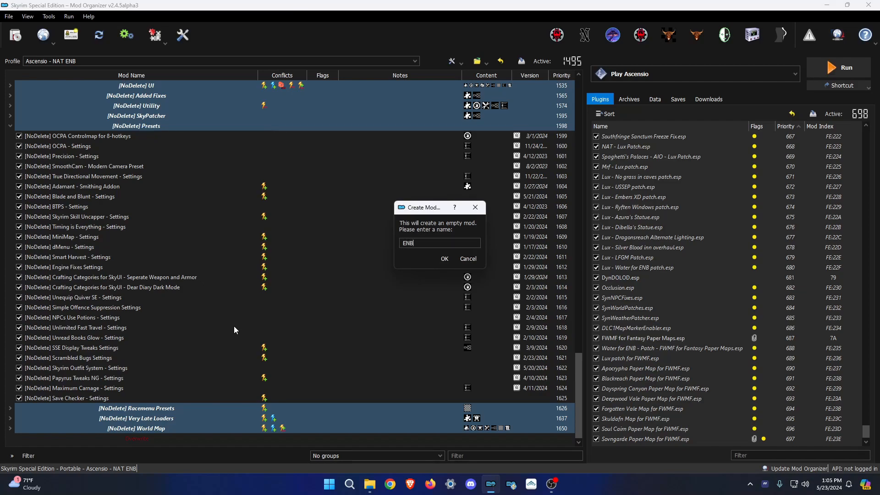
text(ENB - Settings)
key(Return)
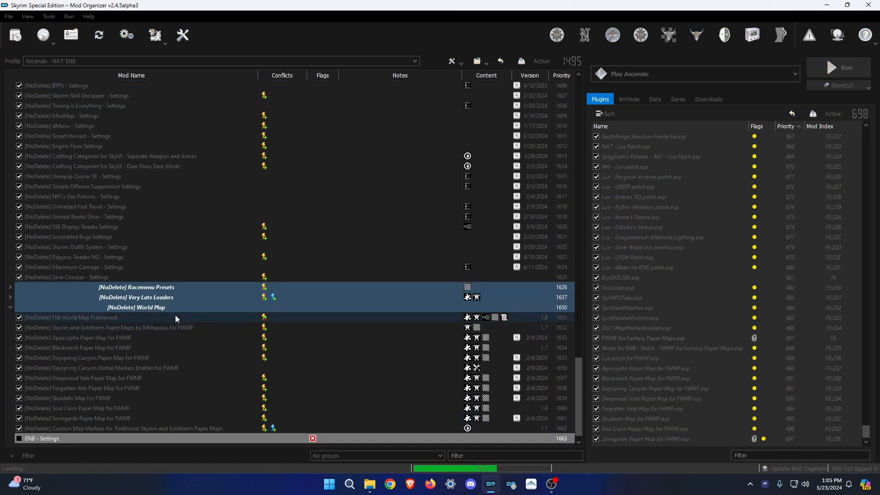
drag(57, 439, 119, 282)
Edit the mod's Root\enblocal.ini in Notepad++ and set EnableFPSLimit to false.
right_click(105, 287)
click(135, 427)
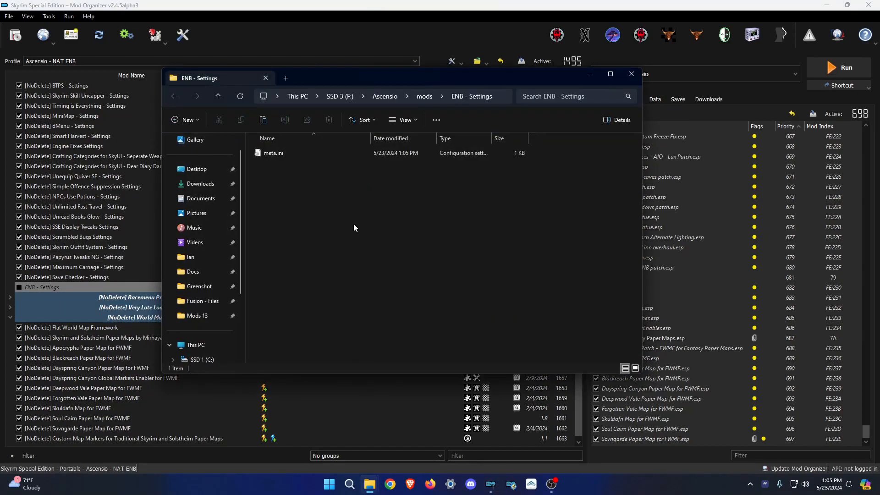
double_click(287, 166)
click(277, 156)
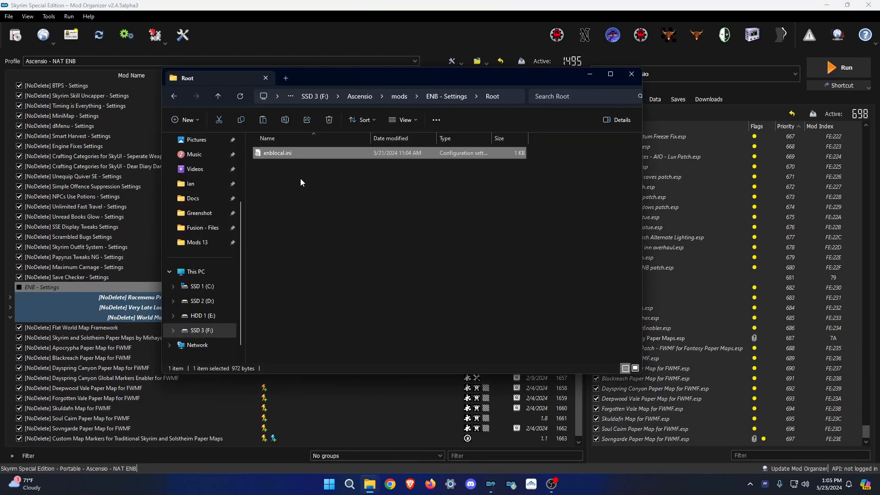
right_click(275, 155)
click(311, 323)
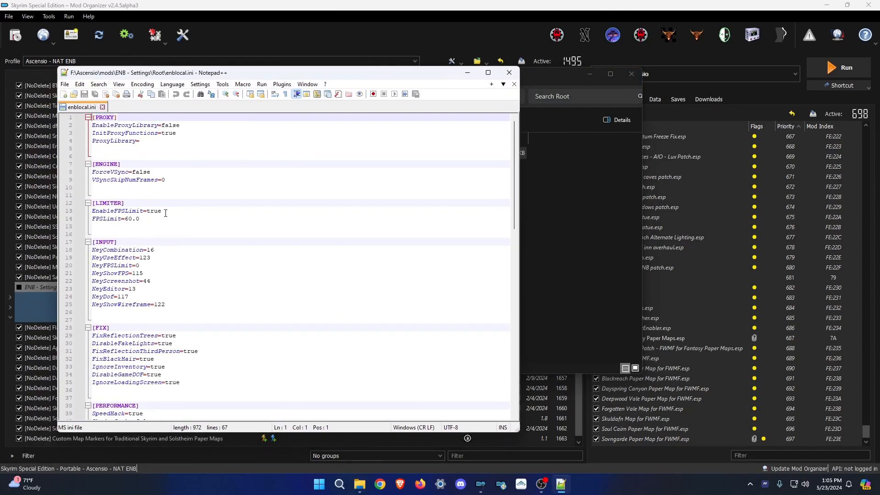
drag(169, 210, 148, 211)
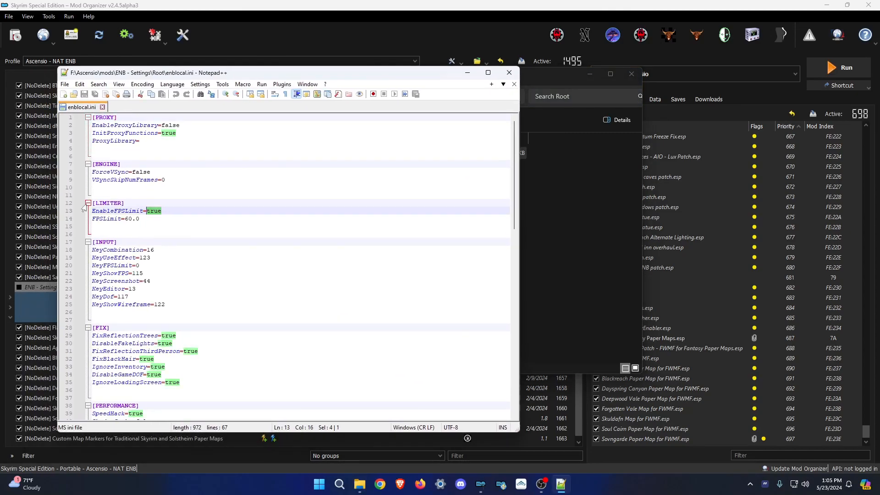
text(fals)
click(277, 265)
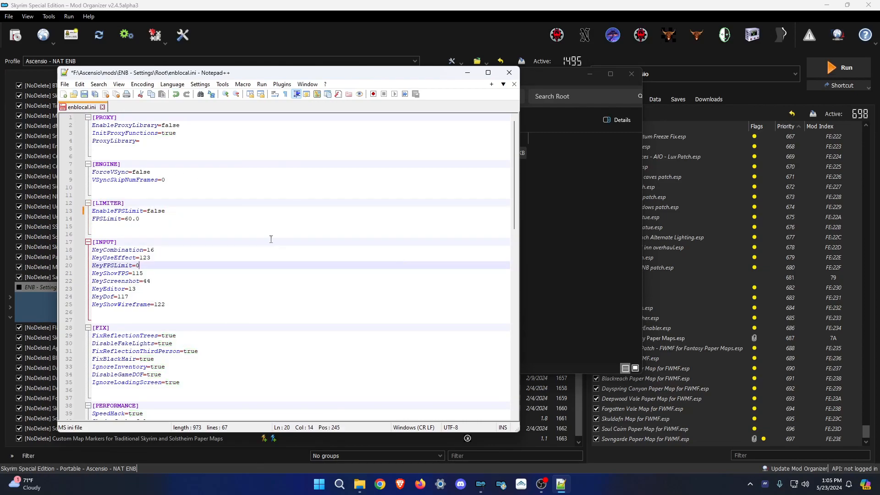
click(192, 290)
Read _Ascensio Info.txt, then open the Eldergleam Mods 8 _Eldergleam.txt notes.
click(570, 208)
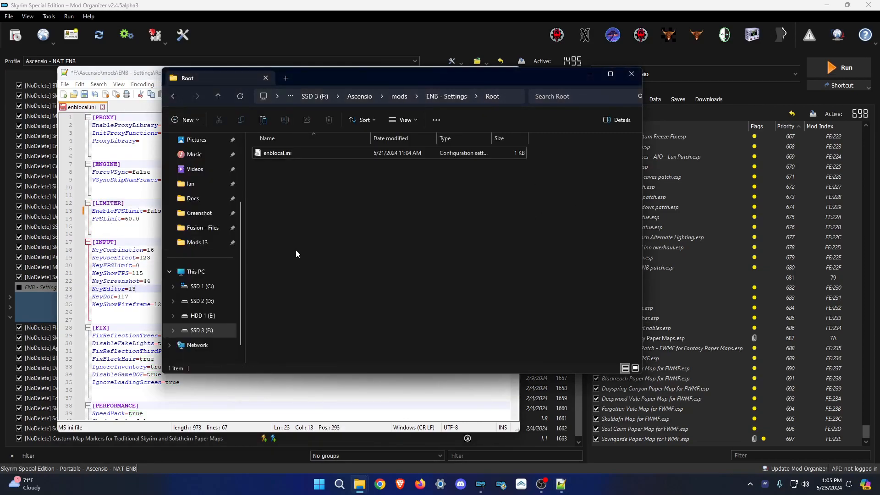
click(213, 243)
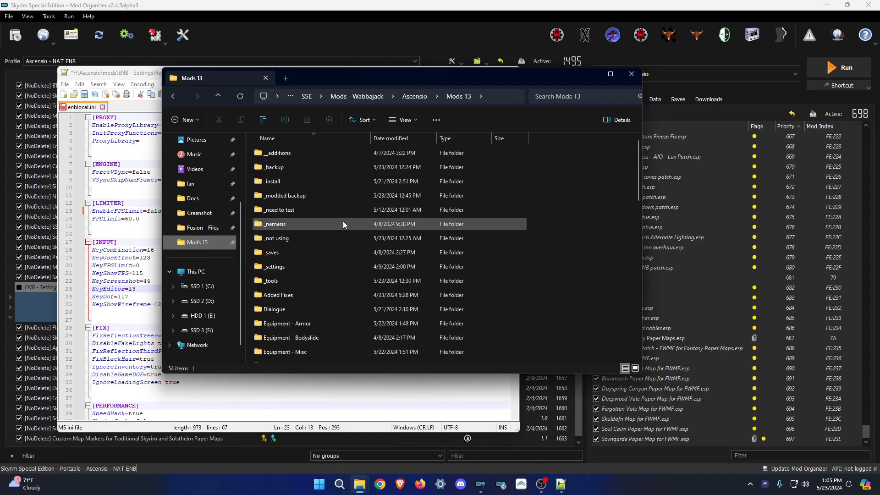
scroll(337, 284, down, 5)
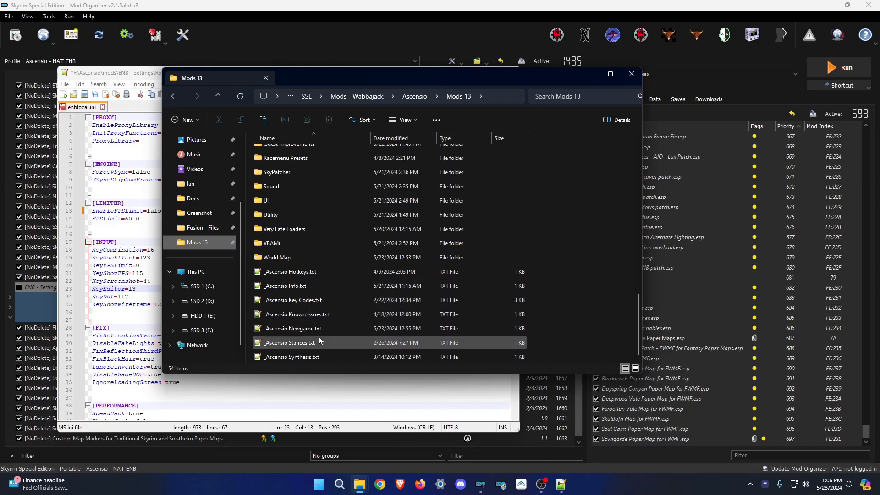
double_click(294, 285)
scroll(254, 298, down, 7)
scroll(244, 281, up, 7)
click(166, 107)
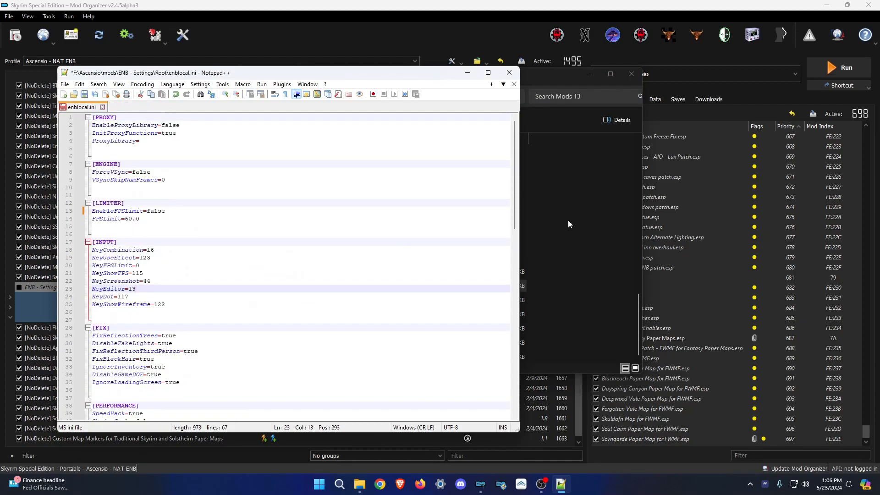
click(566, 220)
click(366, 99)
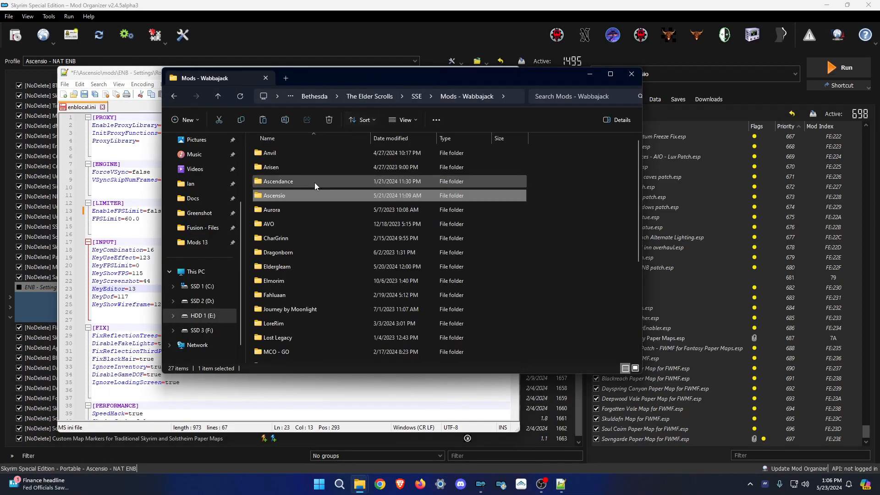
double_click(310, 264)
double_click(292, 257)
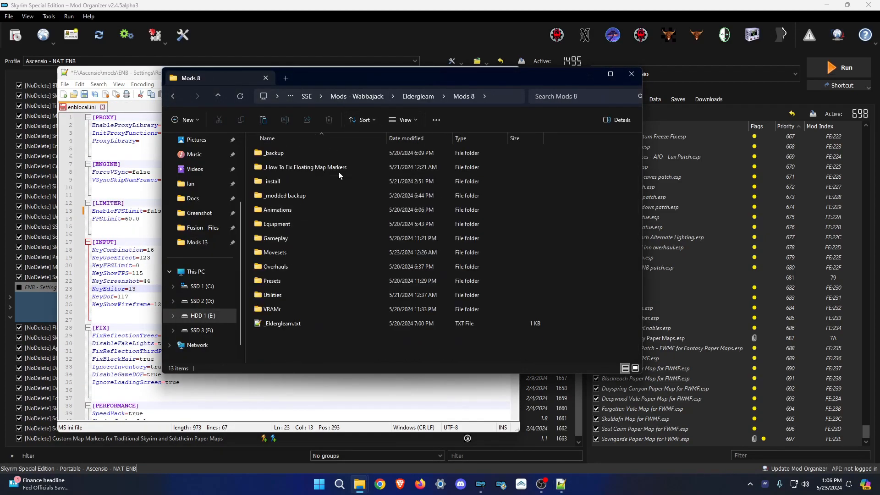
double_click(296, 323)
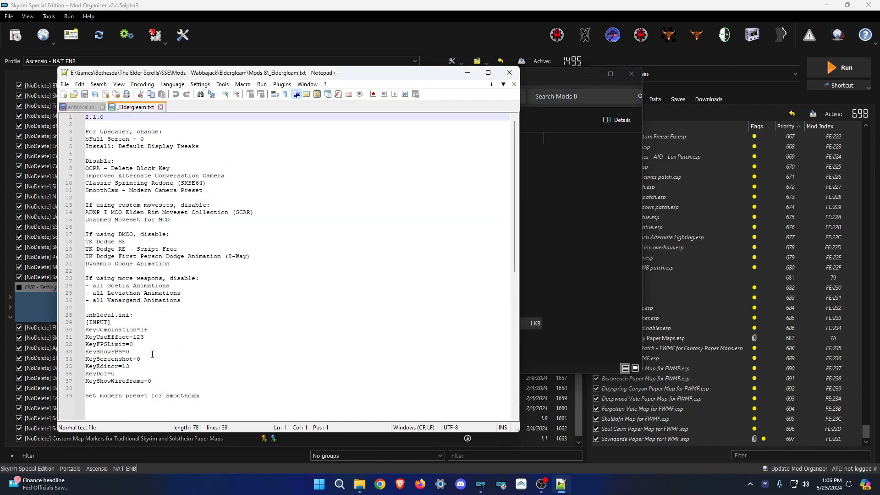
Replace enblocal.ini's input key lines 18–25 with Eldergleam's recommended keys, save, and close both files.
drag(158, 382, 85, 330)
key(ctrl+c)
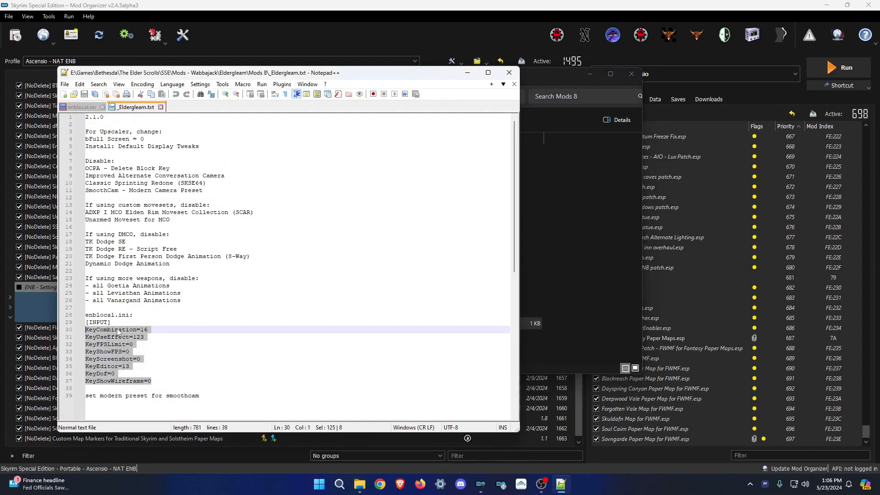
click(149, 314)
click(76, 107)
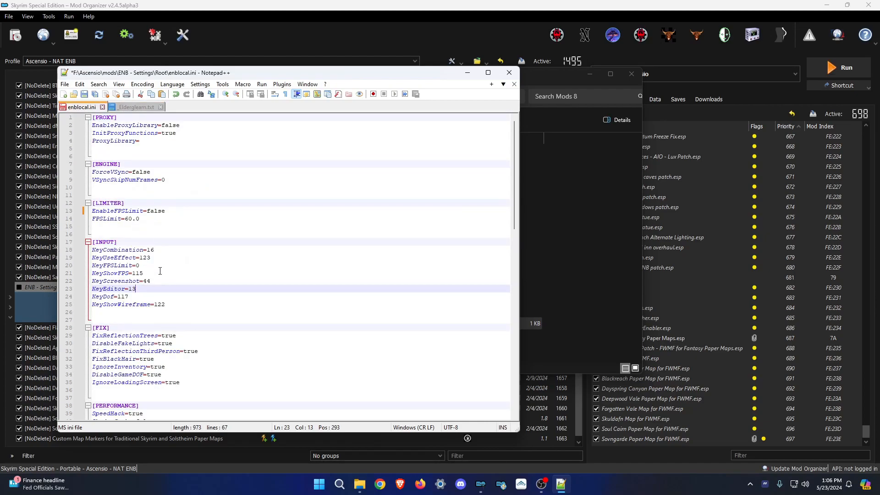
drag(165, 305, 85, 252)
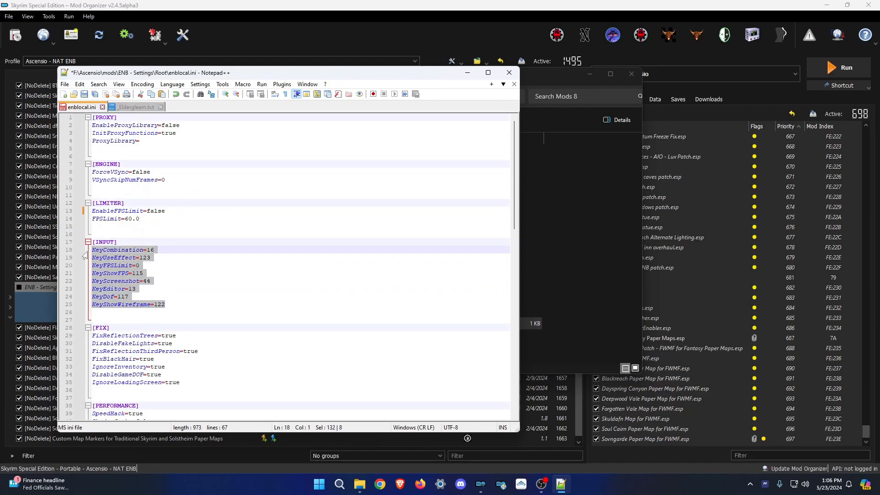
key(ctrl+v)
key(ctrl+s)
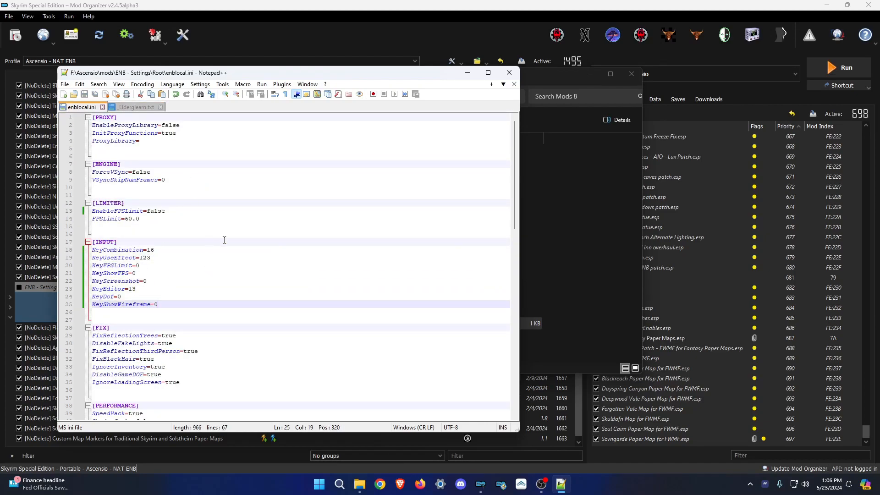
click(102, 107)
click(112, 106)
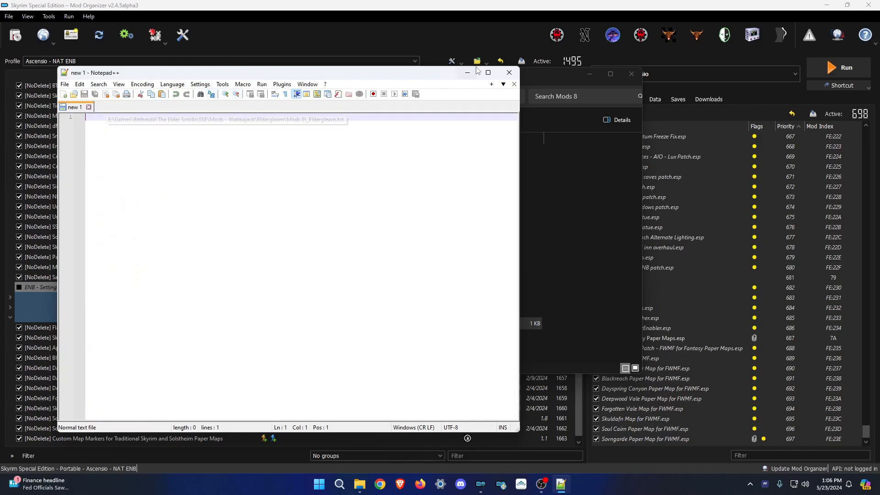
Close Notepad++ and Explorer, then set Ignore missing data on ENB - Settings.
click(509, 72)
click(631, 74)
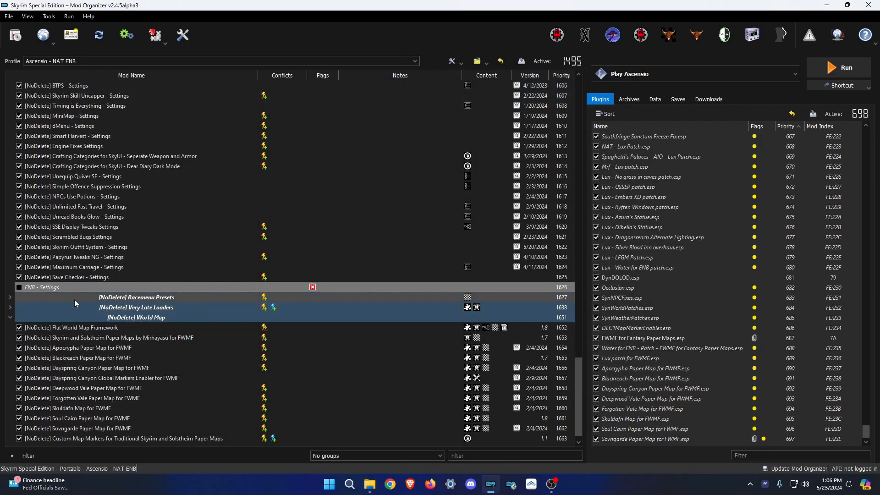
click(46, 296)
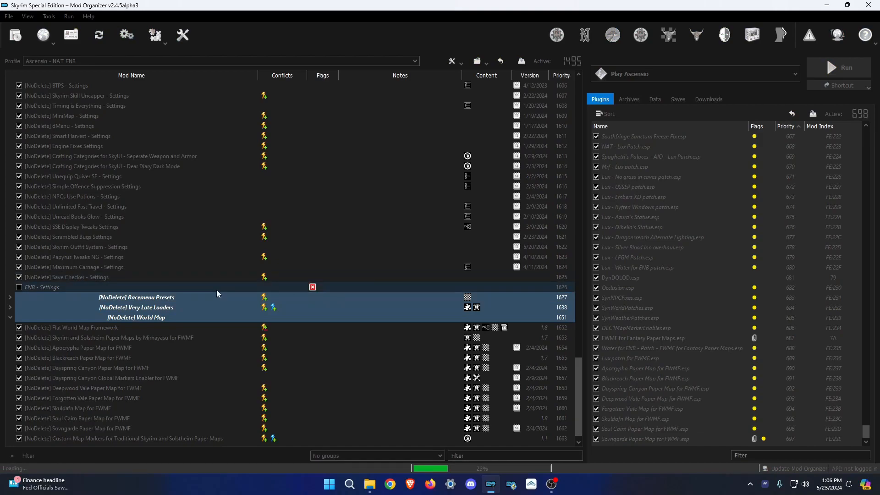
right_click(57, 288)
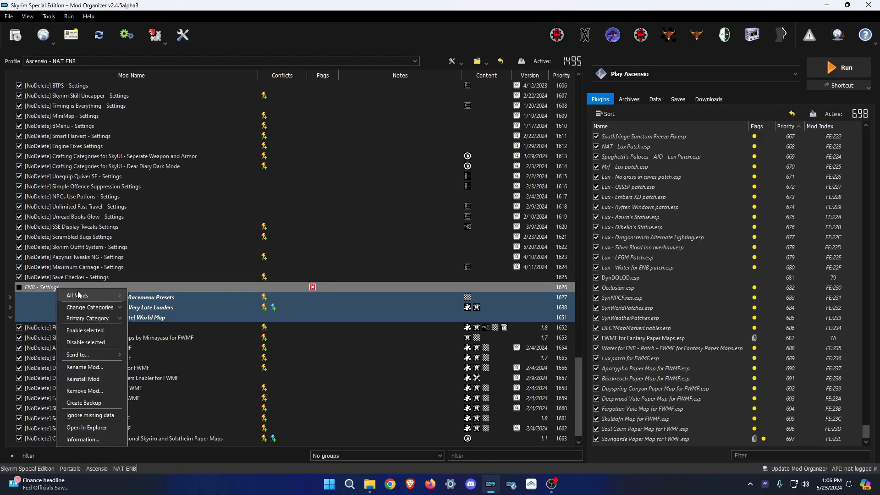
click(92, 415)
Rename the mod to '[NoDelete] ENB - Settings' and open its folder in Explorer.
key(F2)
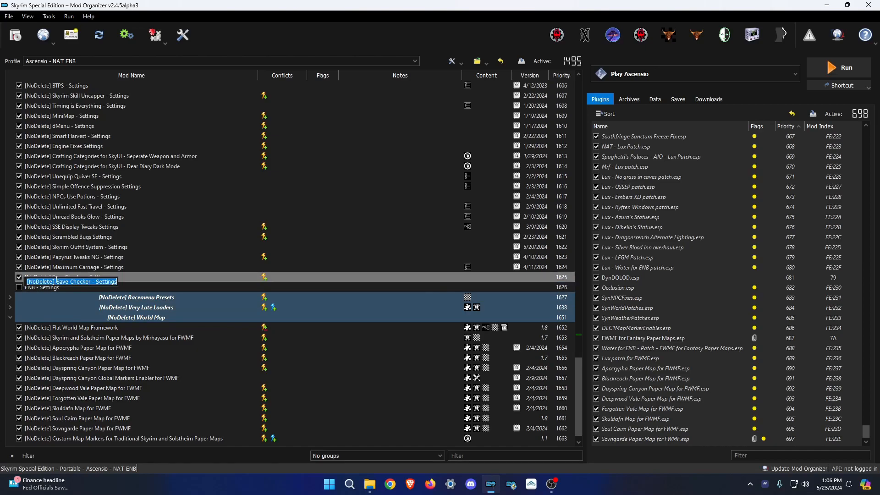
drag(57, 283, 16, 289)
key(ctrl+c)
click(44, 290)
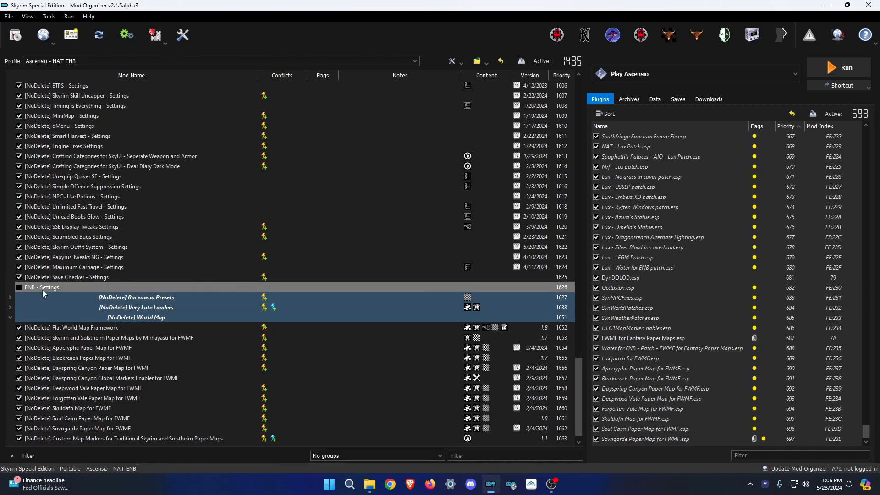
key(F2)
click(26, 292)
key(ctrl+v)
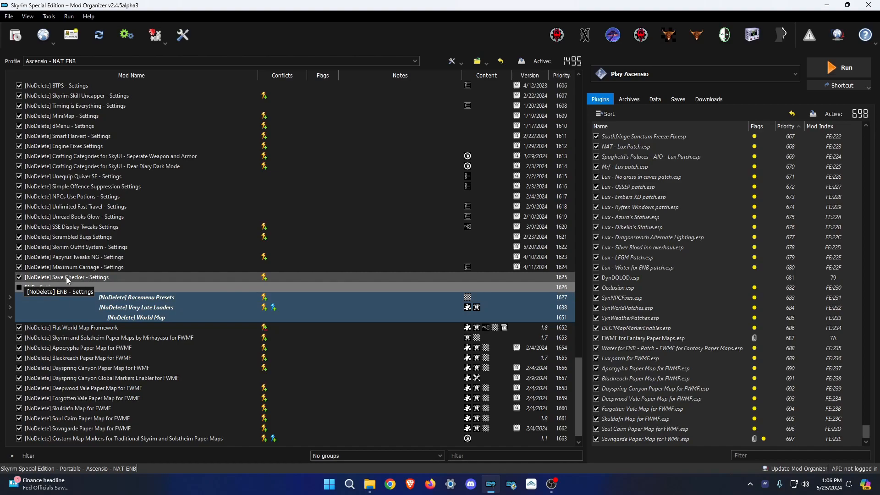
click(77, 278)
right_click(70, 290)
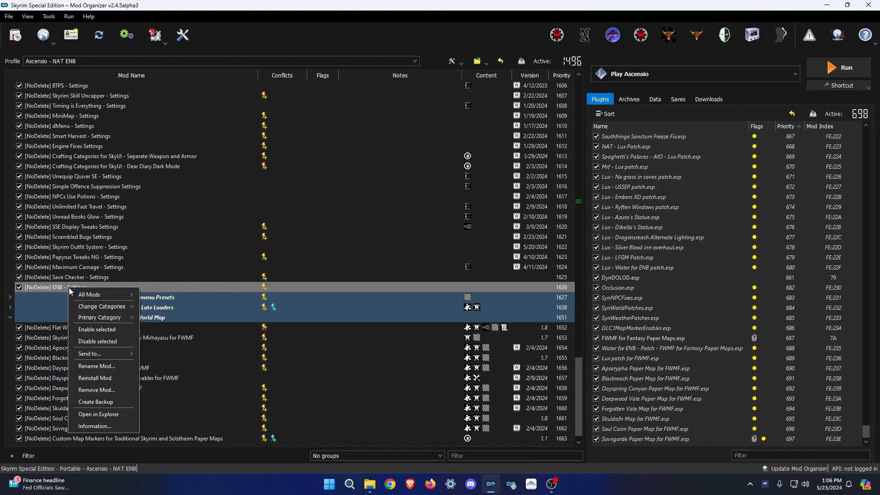
click(99, 413)
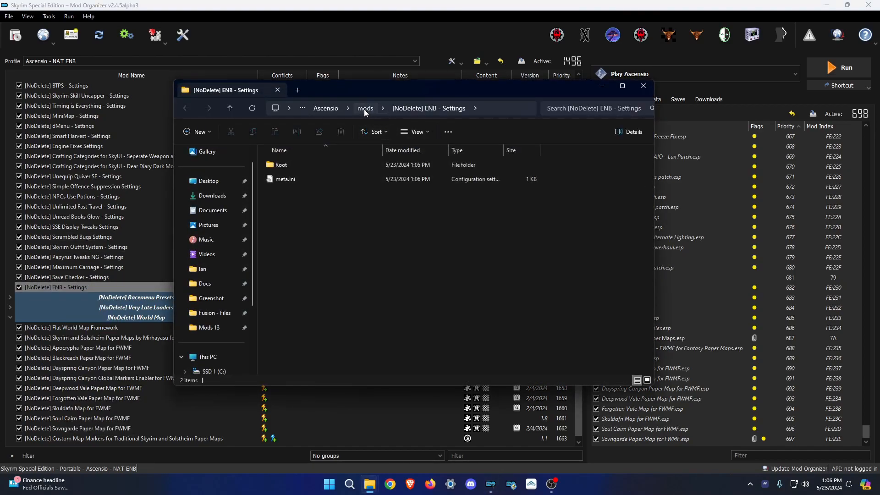
Pack the mod's Root folder with WinRAR into a ZIP named ENB - Settings.zip.
click(366, 108)
click(306, 371)
drag(303, 369, 403, 369)
key(ctrl+c)
click(400, 368)
double_click(400, 367)
click(287, 166)
right_click(282, 168)
mouse_move(329, 364)
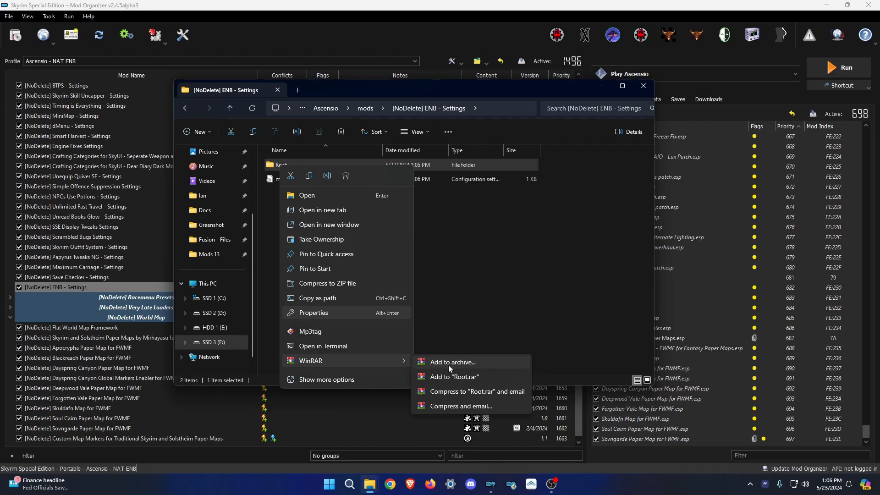
click(449, 362)
key(ctrl+v)
click(404, 240)
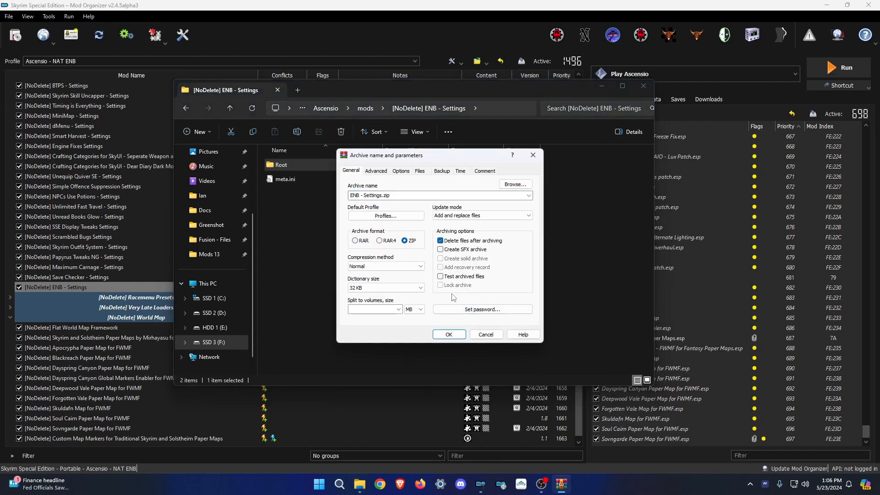
click(449, 335)
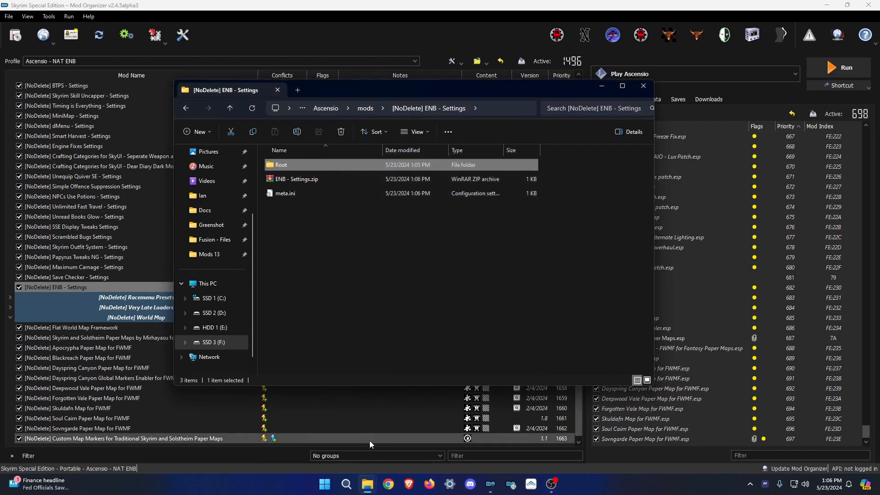
Copy ENB - Settings.zip into the Presets folder, replacing the existing copy.
mouse_move(374, 486)
click(346, 436)
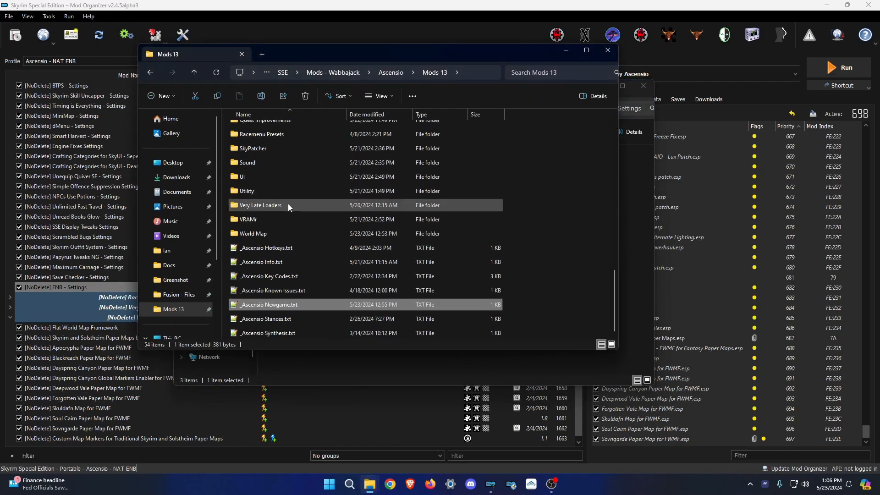
scroll(265, 151, up, 2)
double_click(269, 183)
drag(292, 55, 520, 72)
drag(284, 179, 476, 144)
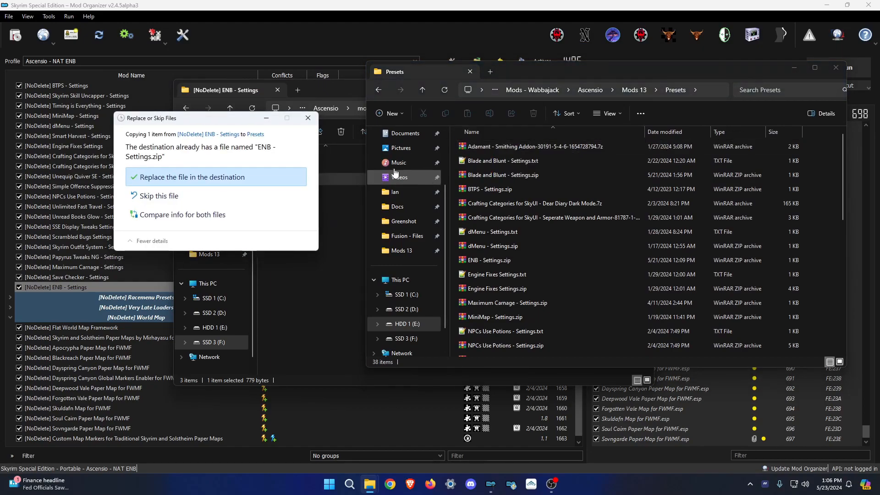
click(219, 177)
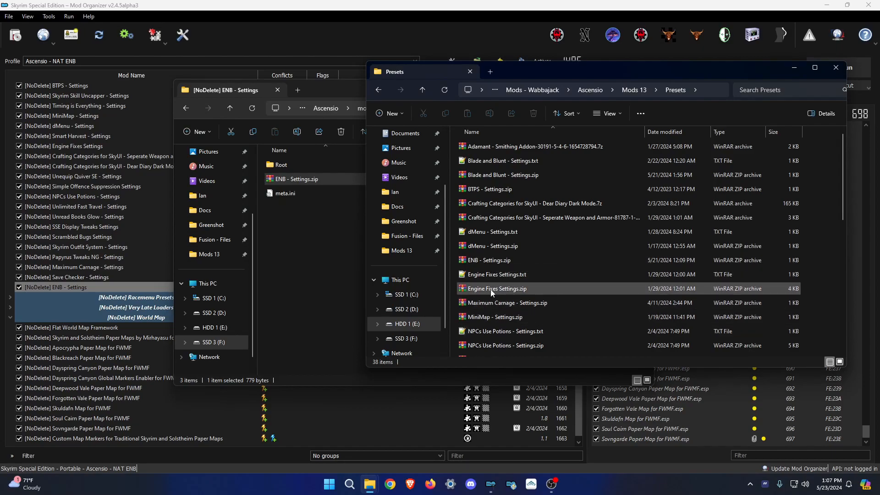
click(497, 260)
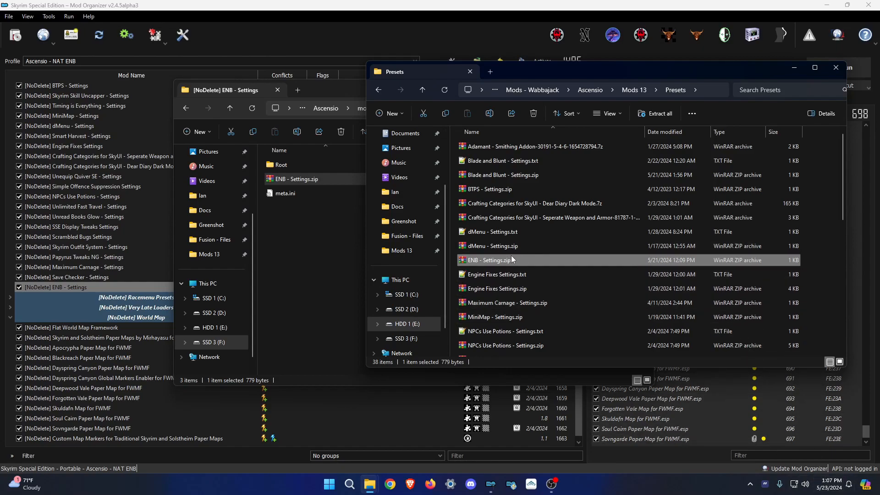
Copy the new zip over Presets again, then delete it from the mod folder.
click(342, 226)
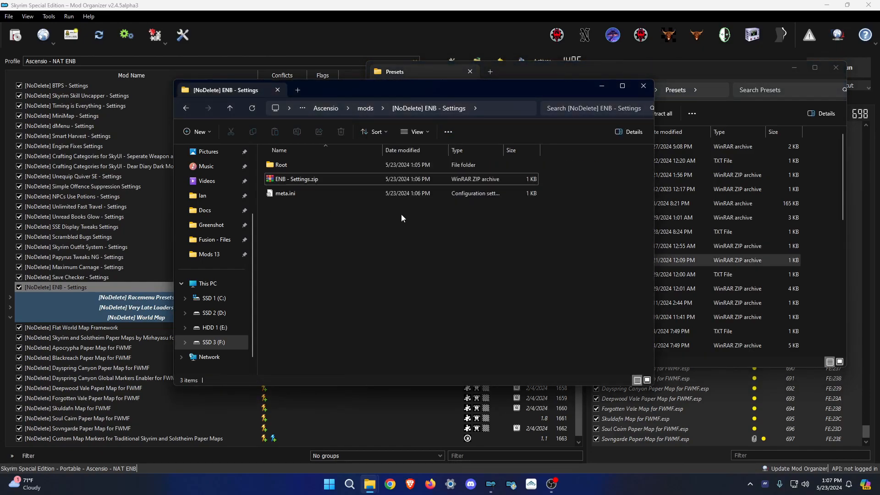
drag(323, 179, 715, 138)
click(468, 180)
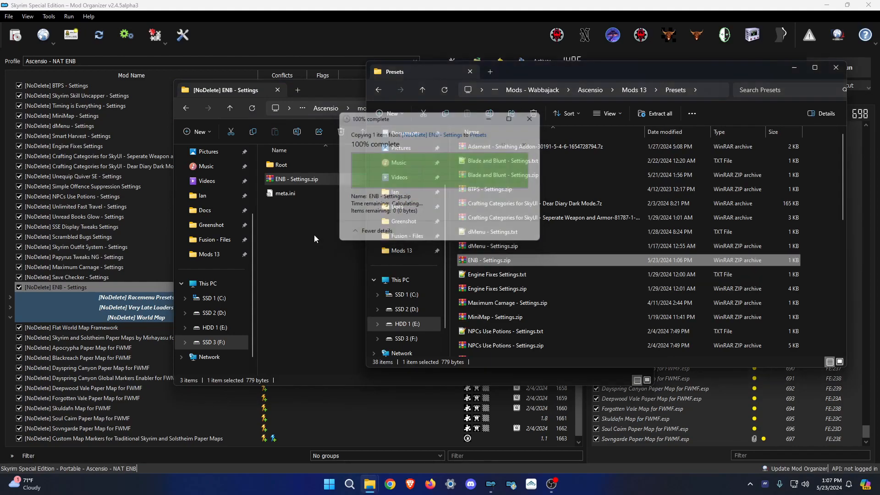
click(330, 237)
click(293, 183)
key(Delete)
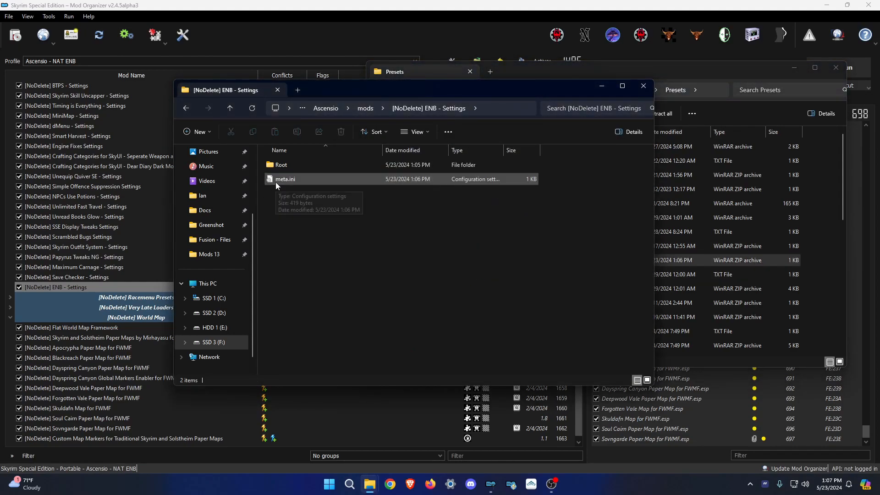
click(257, 5)
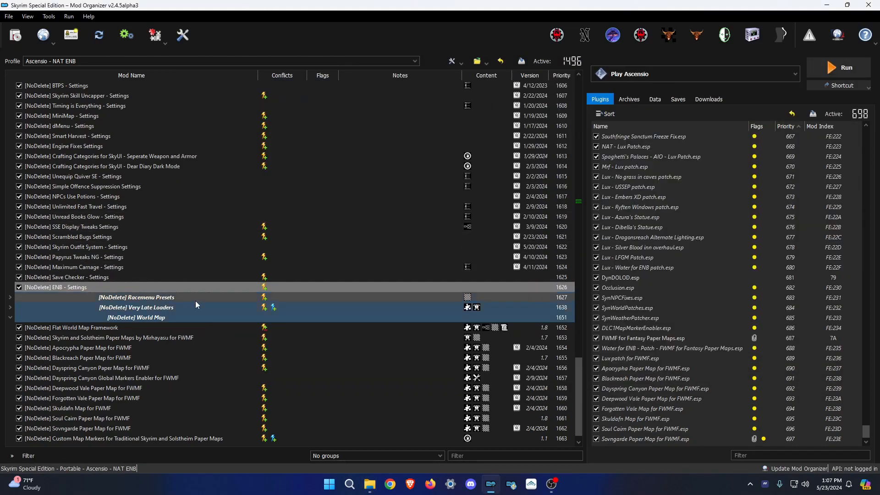
Clear the mod list selection and choose Collapse all from the mod list's context menu.
scroll(310, 325, down, 1)
click(541, 418)
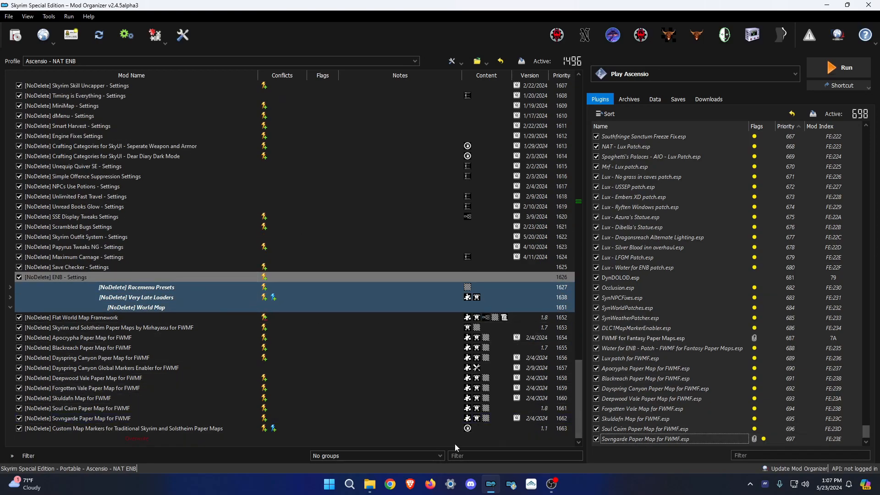
click(293, 439)
click(293, 445)
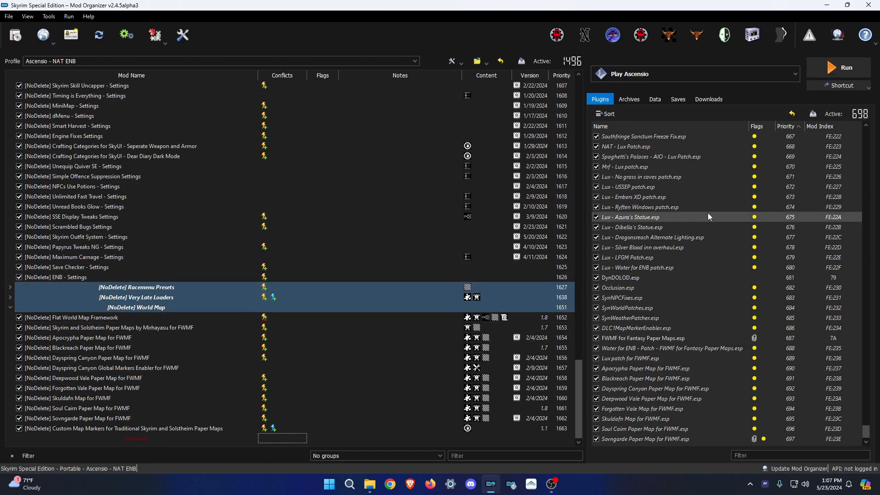
click(653, 78)
click(653, 78)
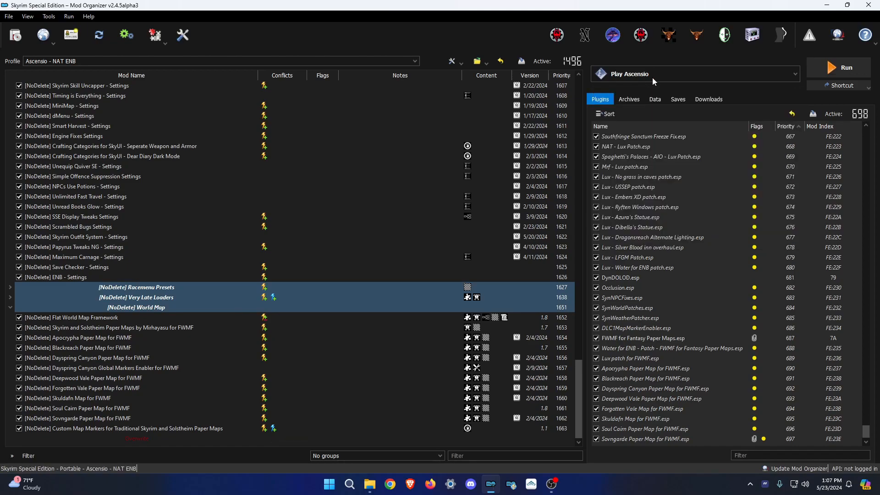
right_click(324, 444)
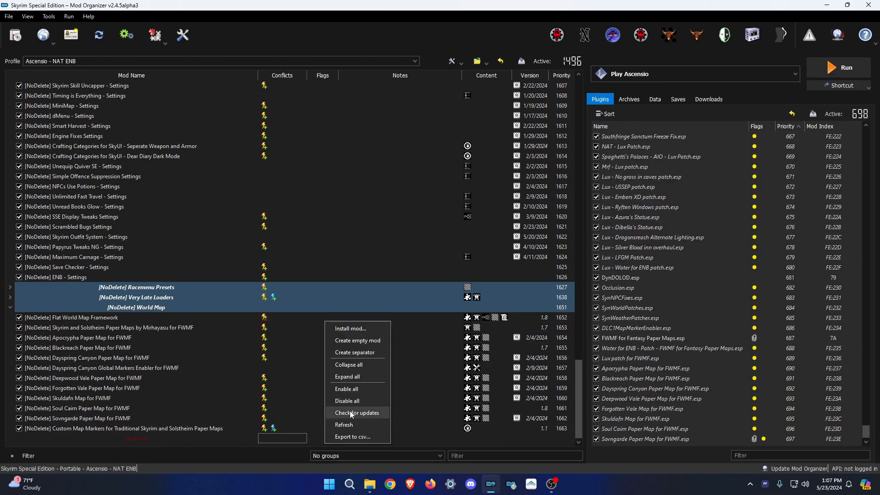
click(347, 366)
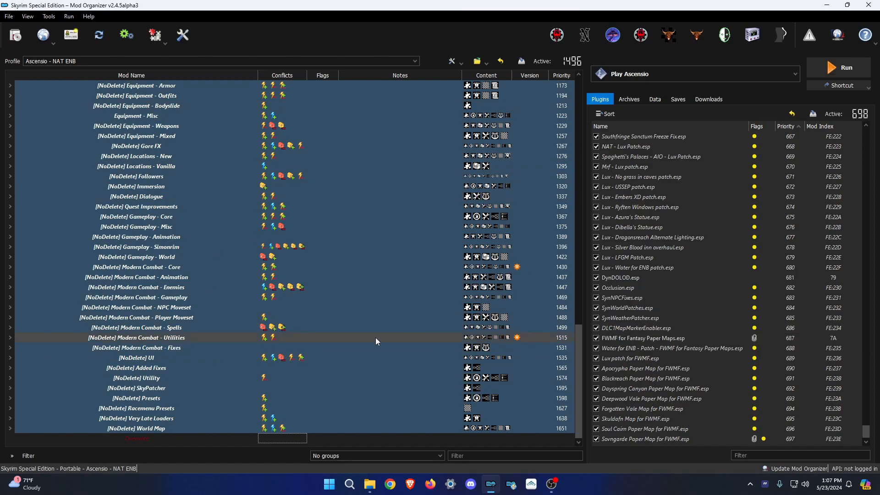
Start adding a new executable from a file in Modify Executables.
click(647, 74)
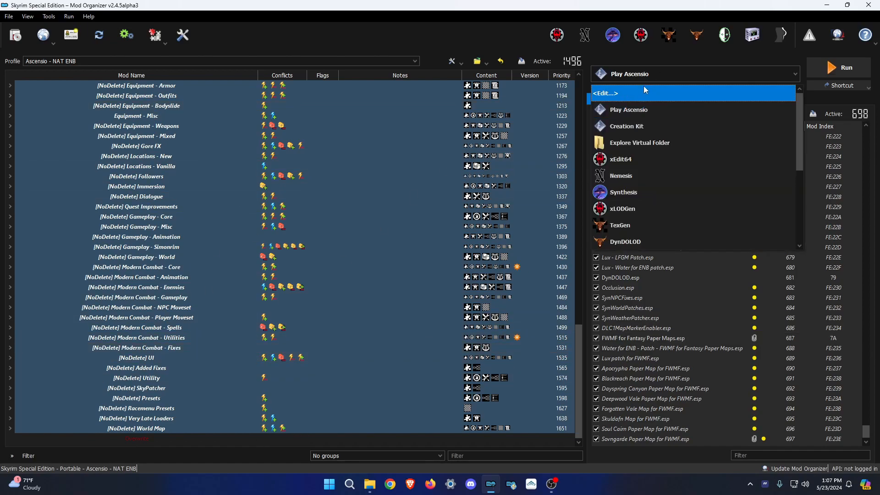
click(623, 98)
scroll(320, 268, down, 5)
scroll(314, 283, up, 5)
click(318, 155)
click(337, 167)
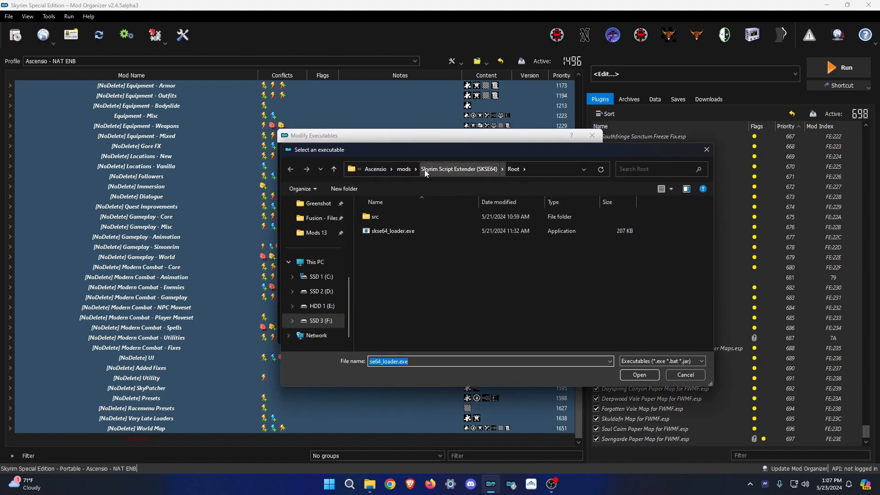
In the file picker, go up to the mods folder, sort it by name and scroll to VRAMr.
click(407, 169)
scroll(463, 214, up, 5)
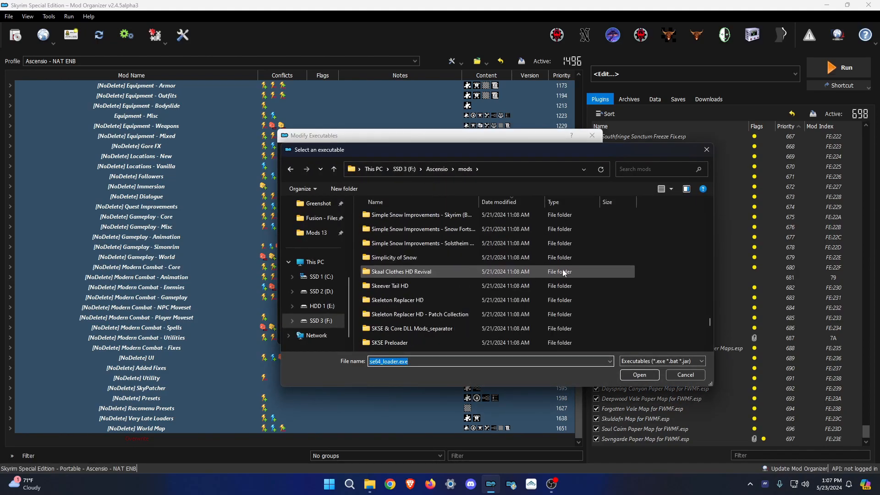
click(434, 202)
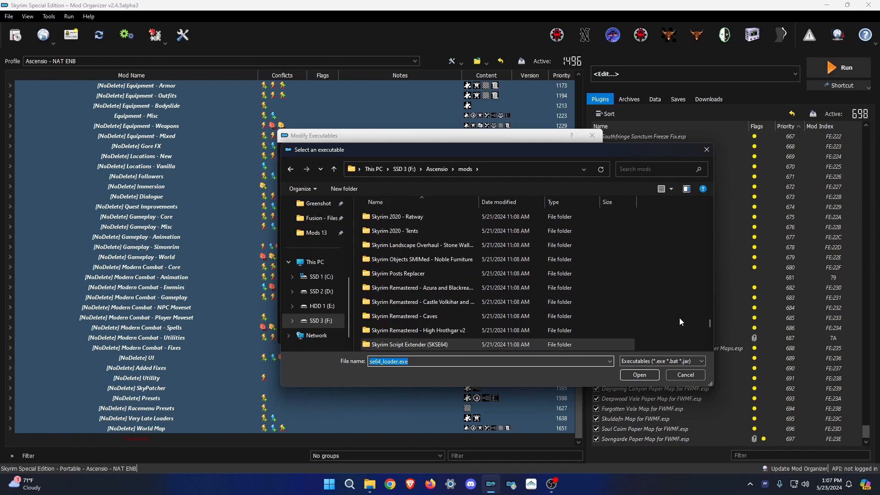
drag(708, 323, 716, 257)
scroll(607, 252, up, 6)
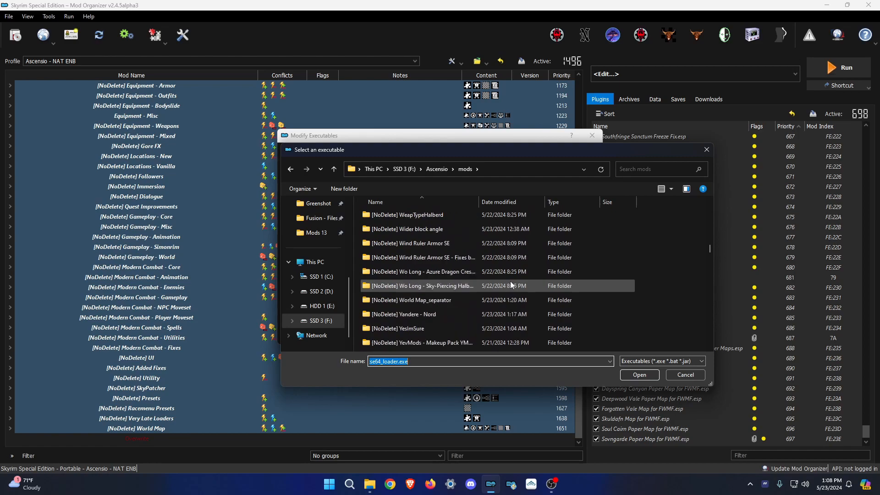
scroll(420, 266, up, 1)
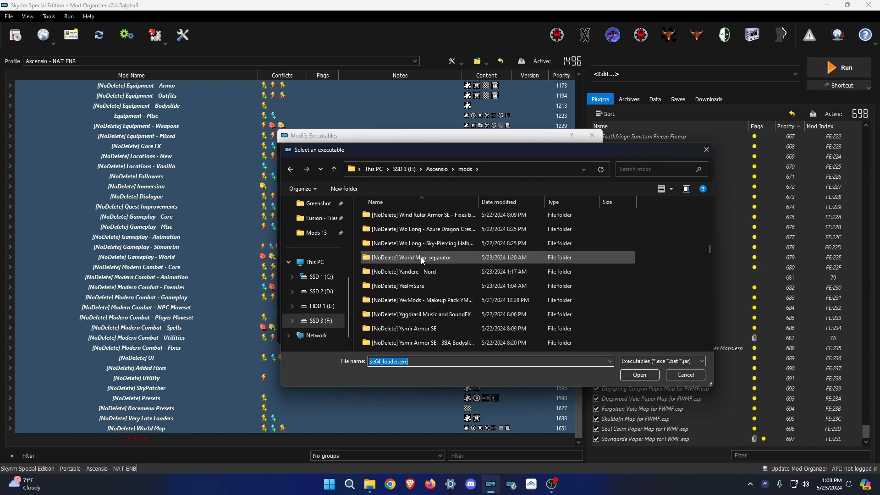
scroll(419, 276, up, 4)
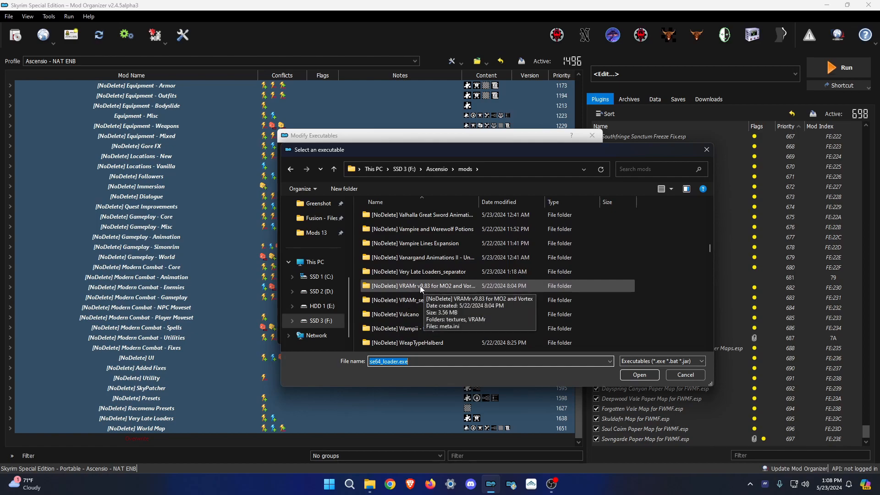
Open the Mods 13 folder in File Explorer.
mouse_move(369, 484)
click(350, 437)
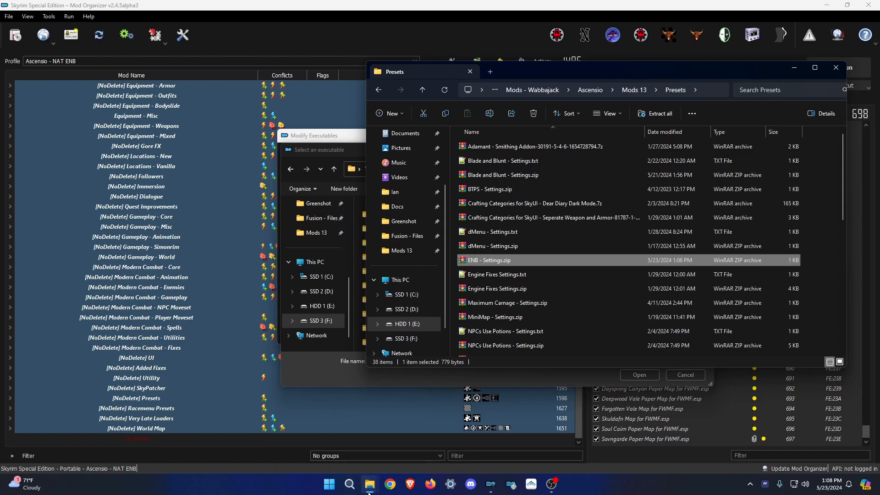
click(406, 436)
click(217, 258)
scroll(327, 295, down, 8)
Open the VRAMr folder in File Explorer and shift its window left.
double_click(308, 258)
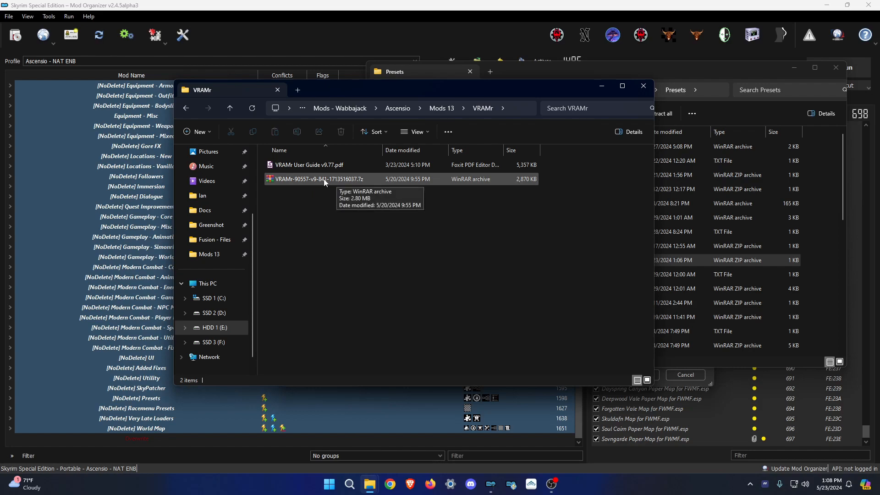
drag(419, 91, 305, 92)
click(490, 483)
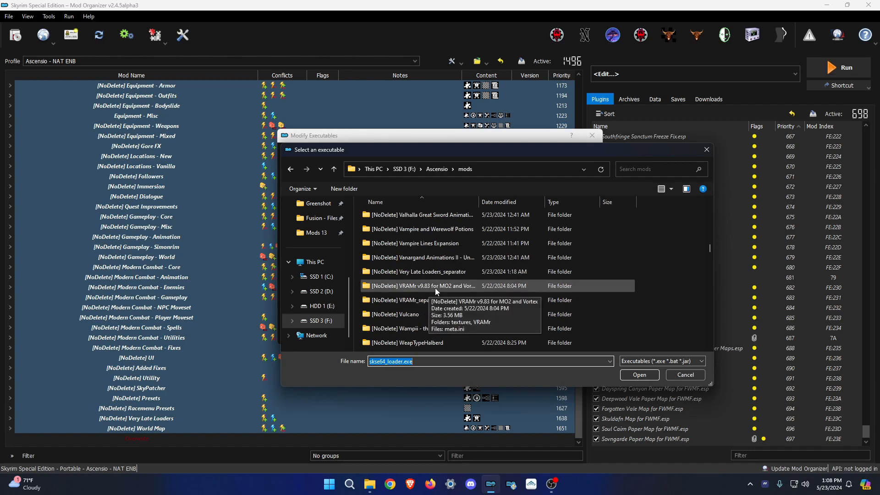
Cancel the executable file picker and editor, then expand the VRAMr separator.
click(686, 374)
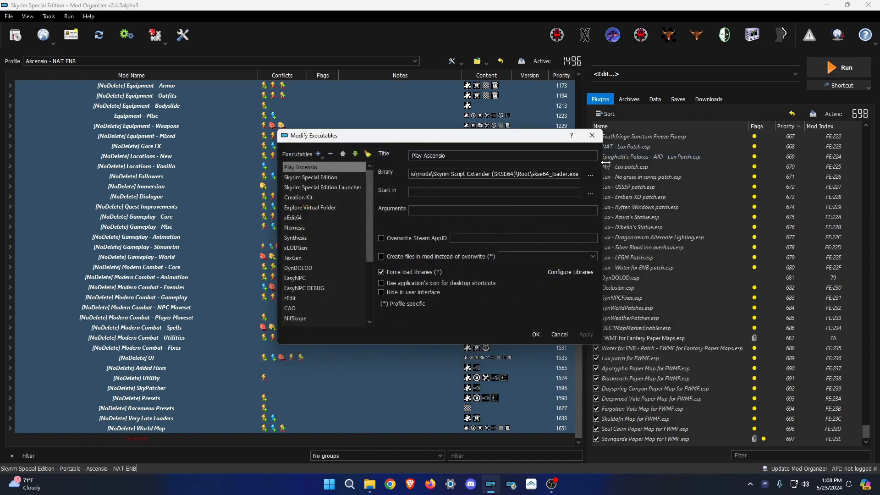
click(592, 136)
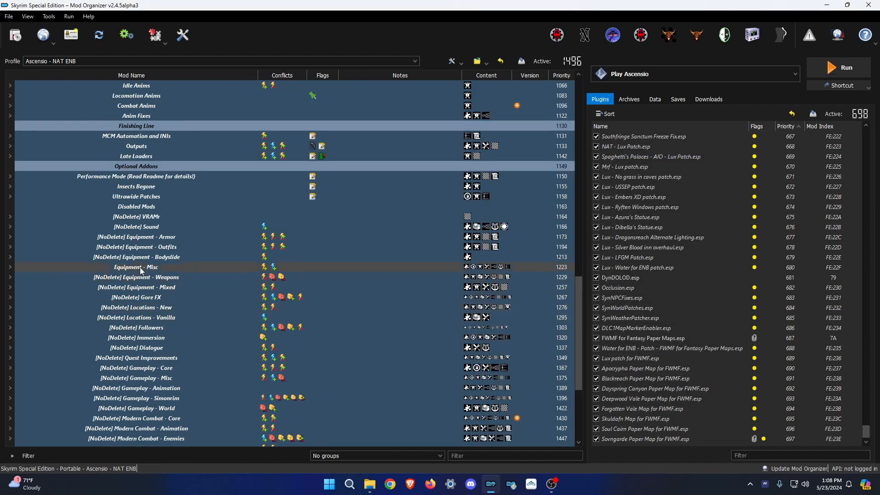
click(10, 216)
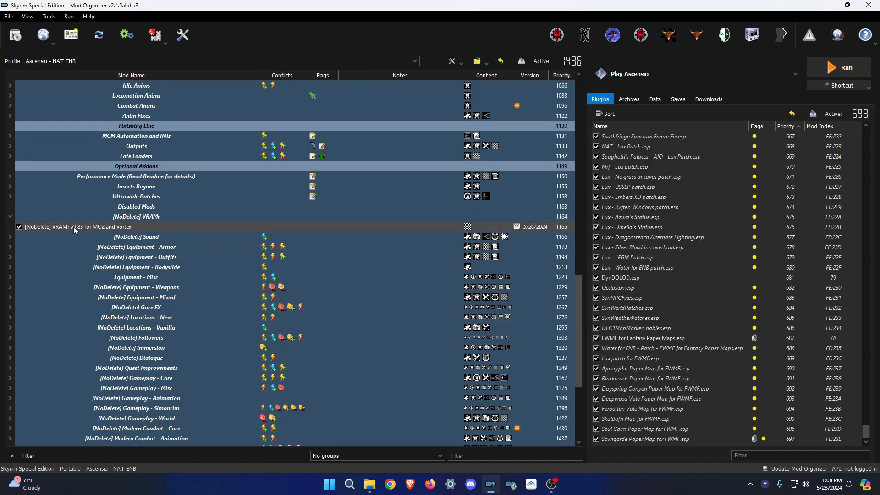
Check the version in the VRAMr .7z archive's name in the VRAMr folder.
mouse_move(363, 493)
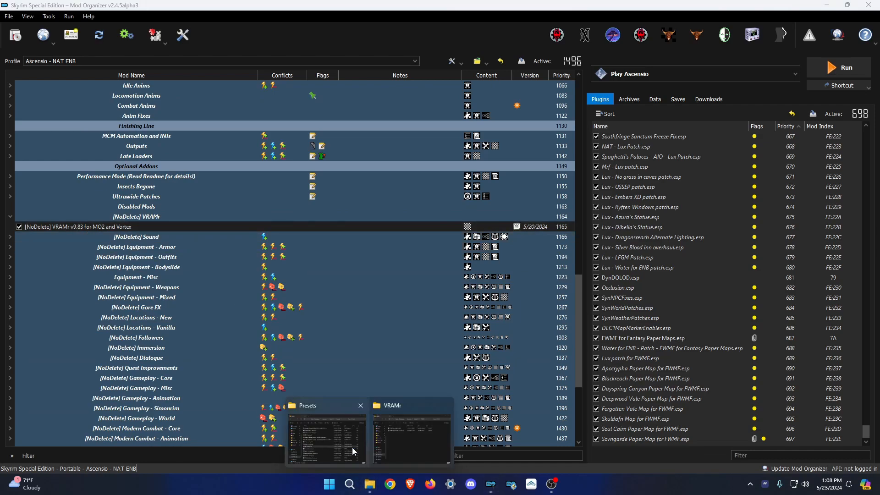
click(354, 452)
click(401, 436)
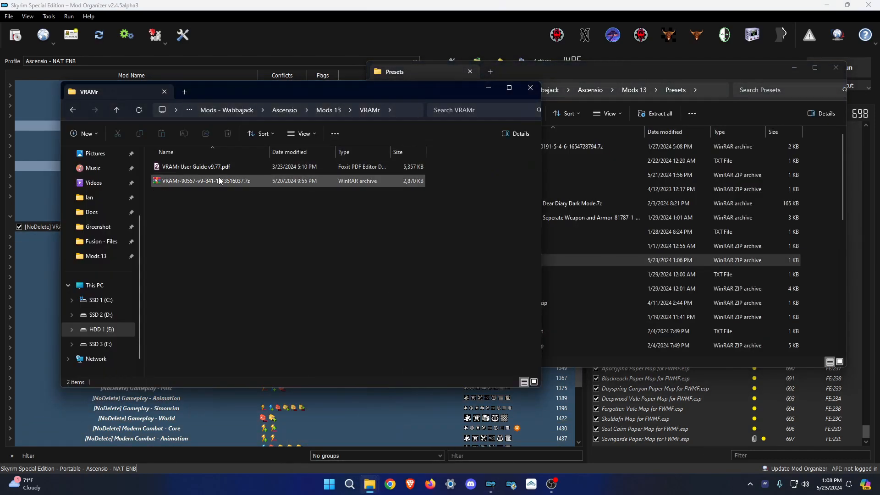
drag(224, 97, 323, 141)
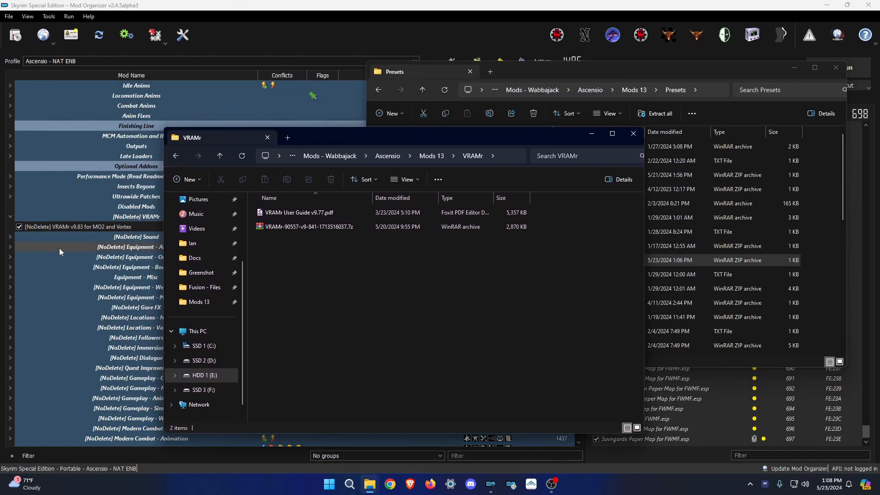
click(317, 226)
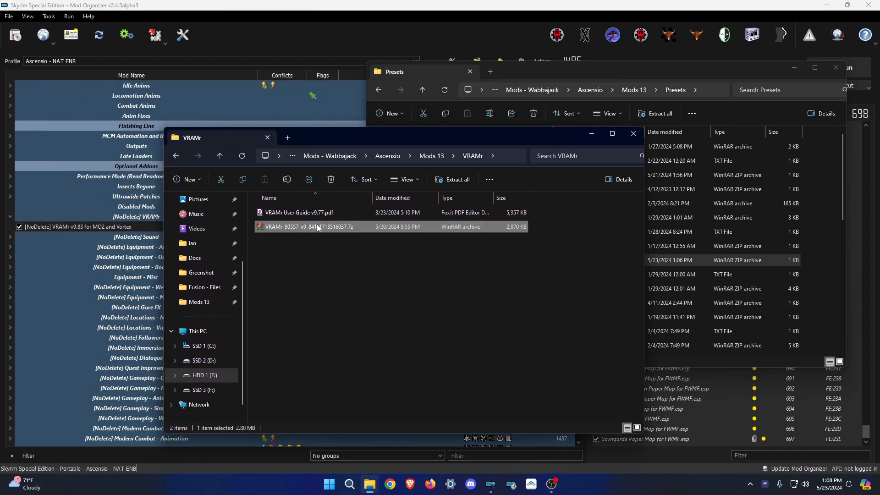
click(309, 228)
click(389, 484)
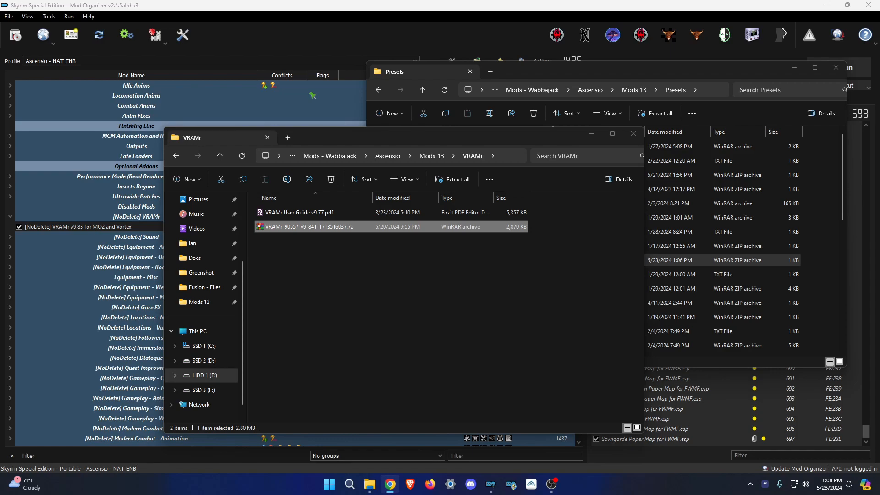
Rename the VRAMr mod from v9.83 to v9.841.
click(94, 226)
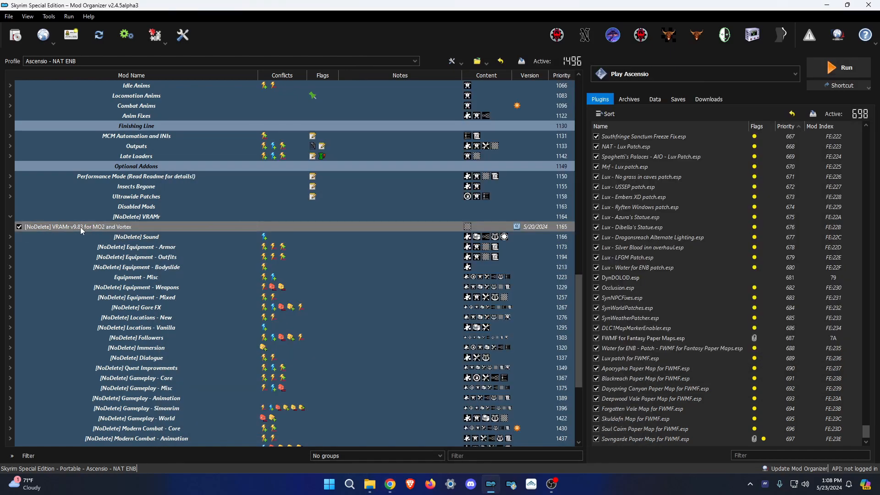
click(81, 228)
drag(83, 231, 90, 231)
text(41)
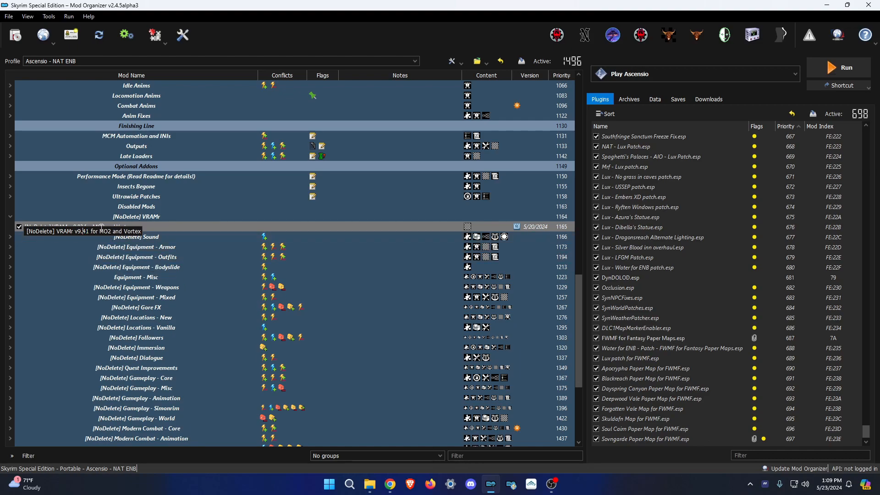
text(8)
click(124, 248)
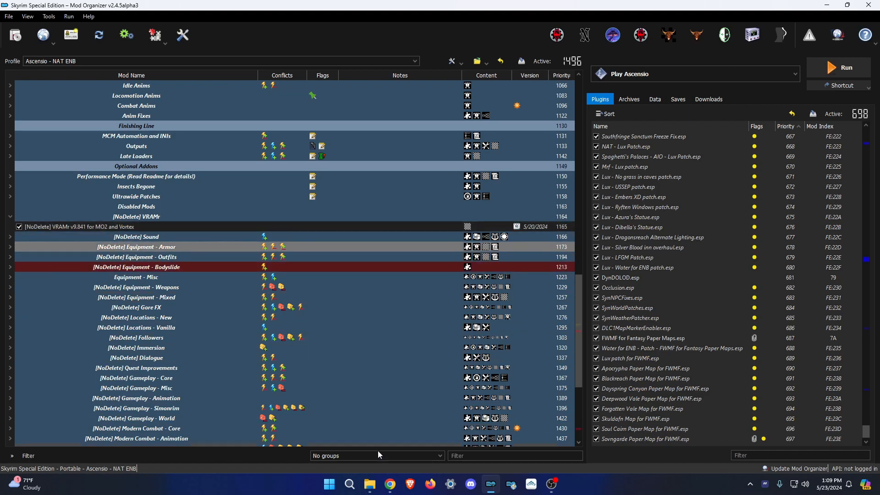
Deselect the VRAMr archive in Explorer and return to Mod Organizer.
mouse_move(370, 483)
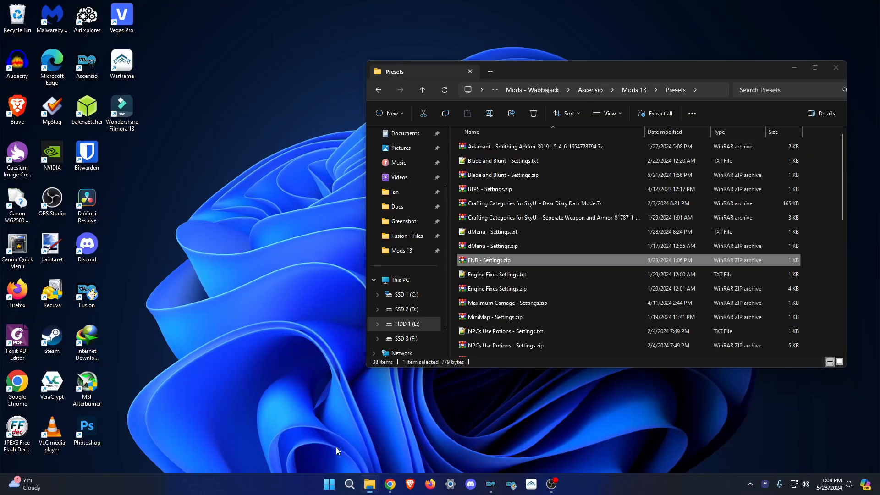
click(337, 447)
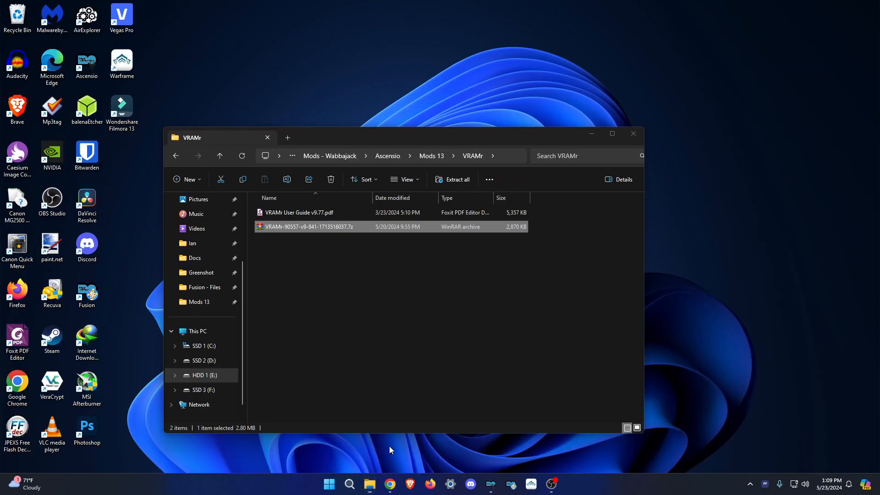
click(389, 447)
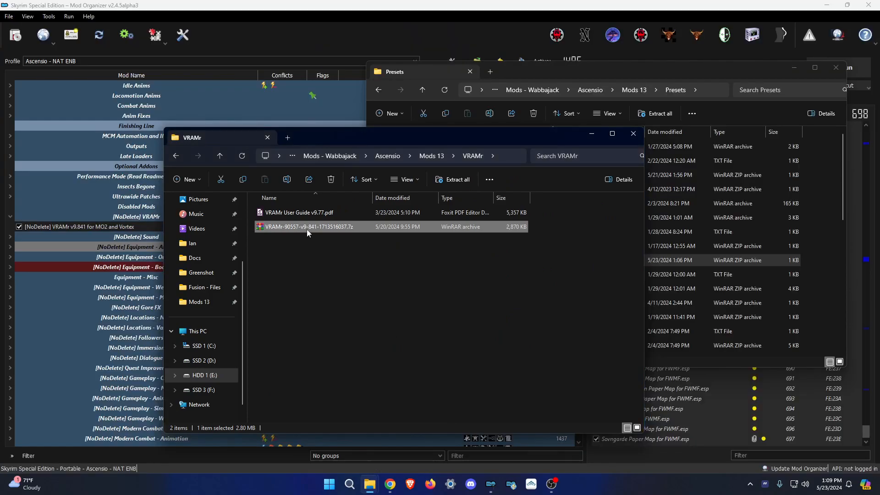
click(386, 255)
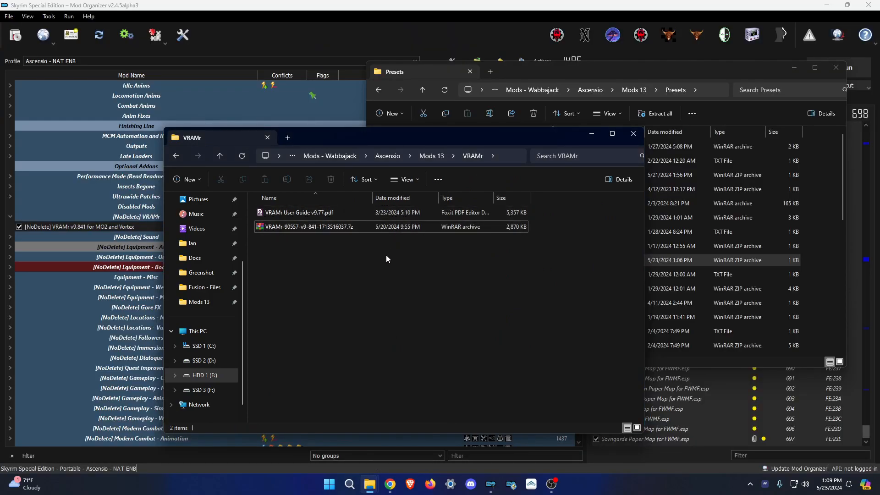
click(413, 29)
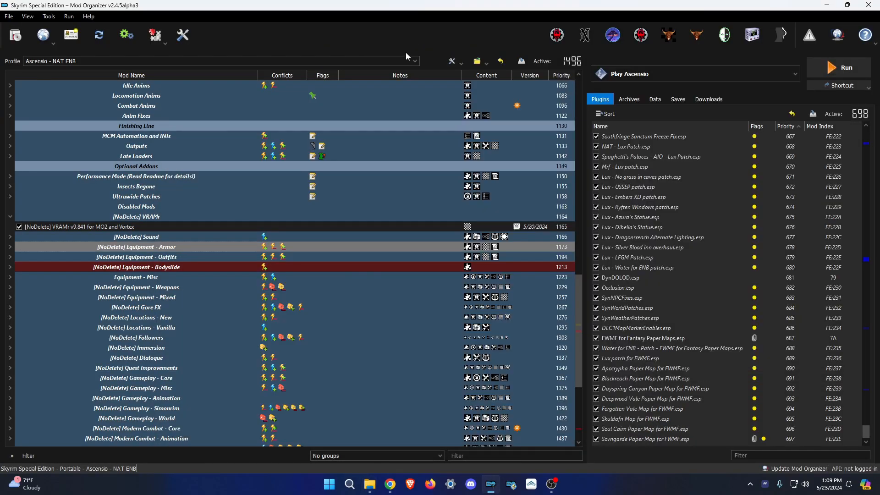
Collapse all groups in the mod list.
scroll(172, 328, down, 6)
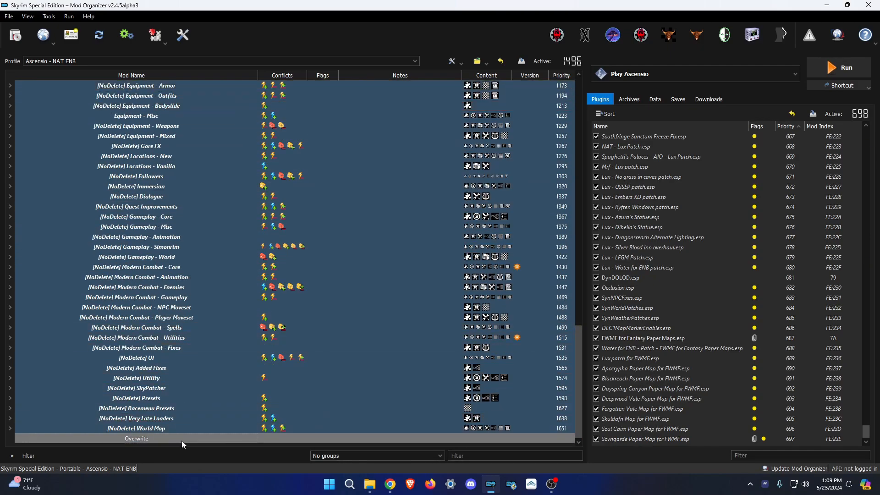
scroll(168, 332, up, 6)
scroll(250, 319, down, 6)
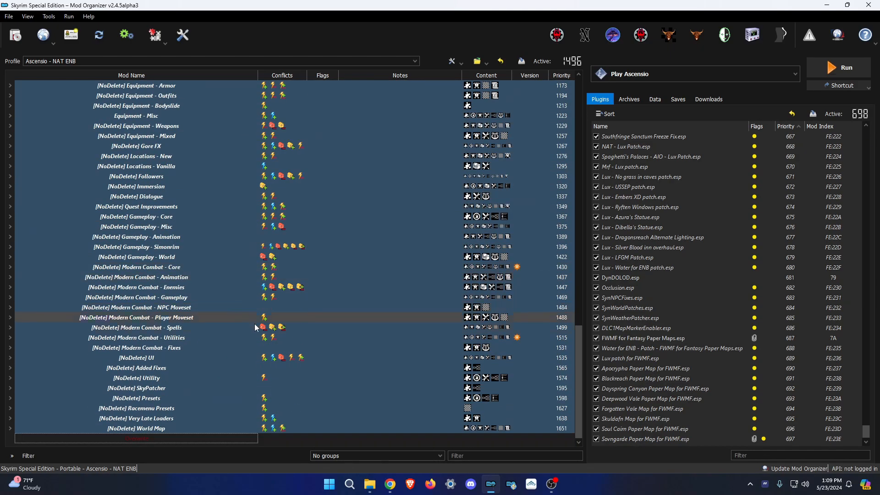
right_click(307, 444)
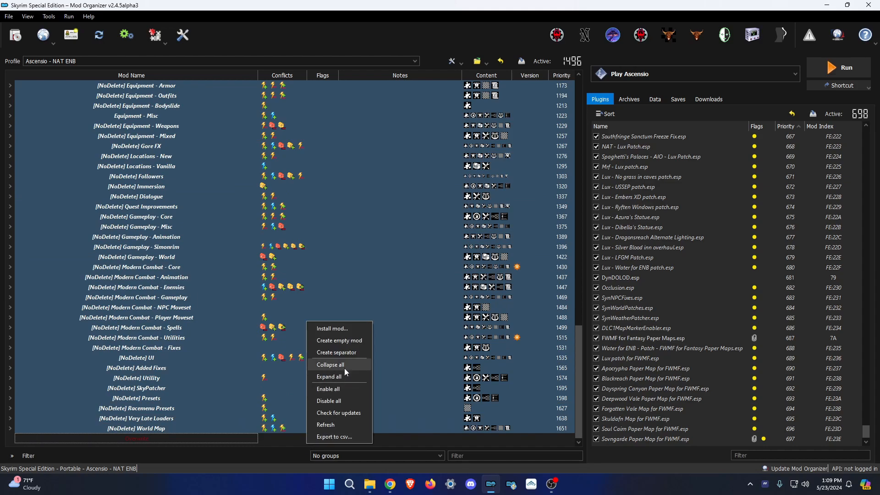
click(334, 365)
Add an executable from a file, browsing to the VRAMr v9.841 mod folder.
click(725, 72)
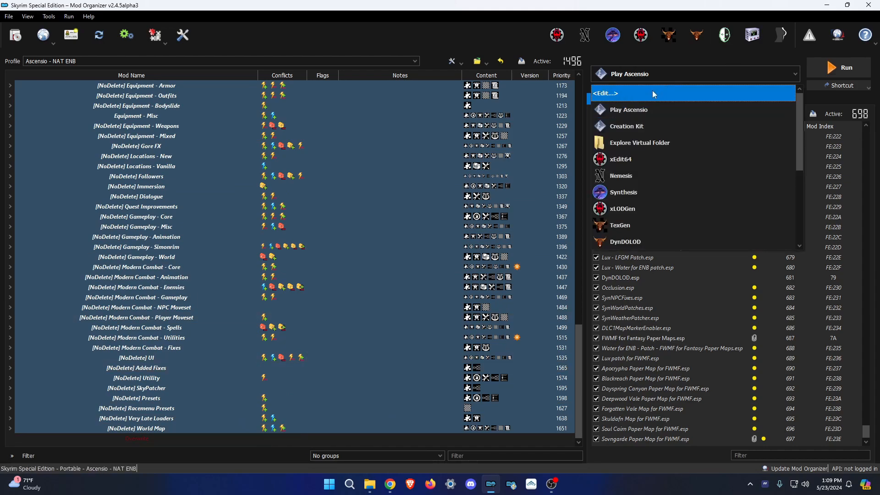
click(652, 90)
click(319, 154)
click(329, 165)
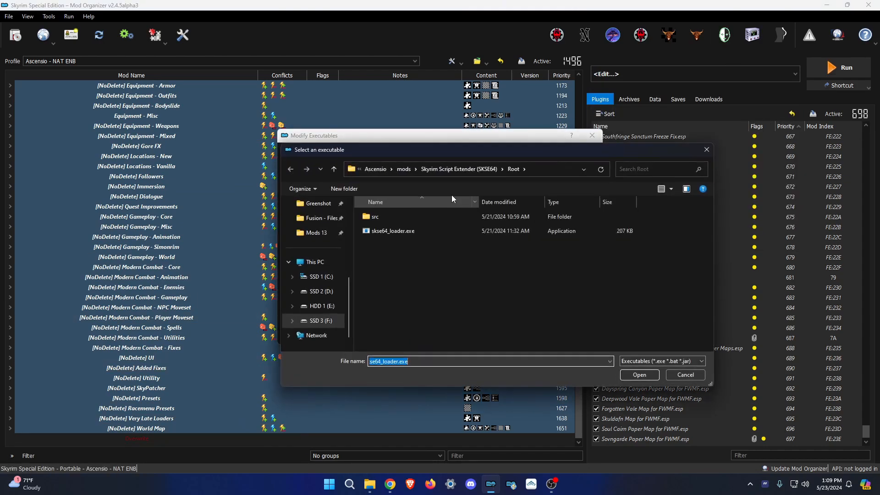
click(404, 169)
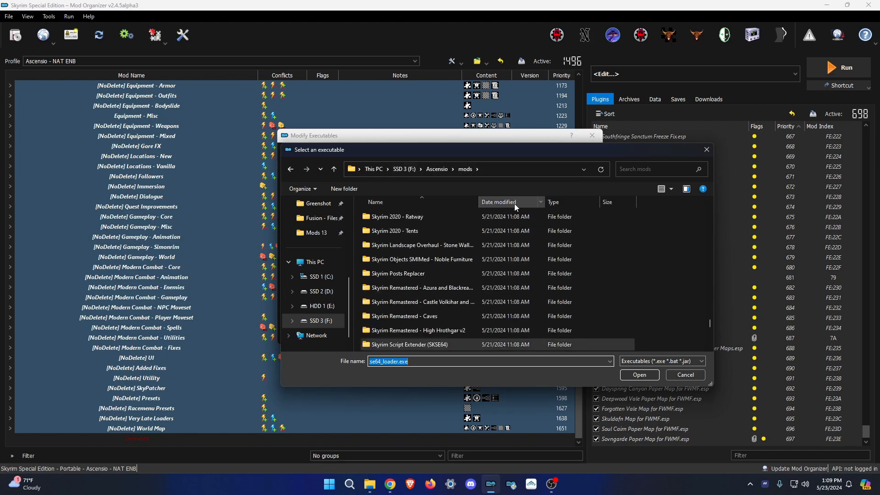
drag(710, 323, 705, 246)
scroll(512, 284, down, 8)
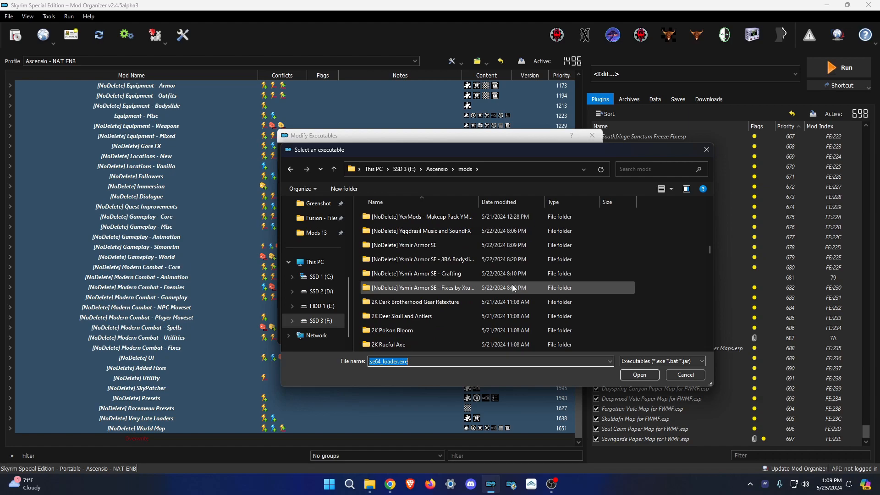
double_click(427, 258)
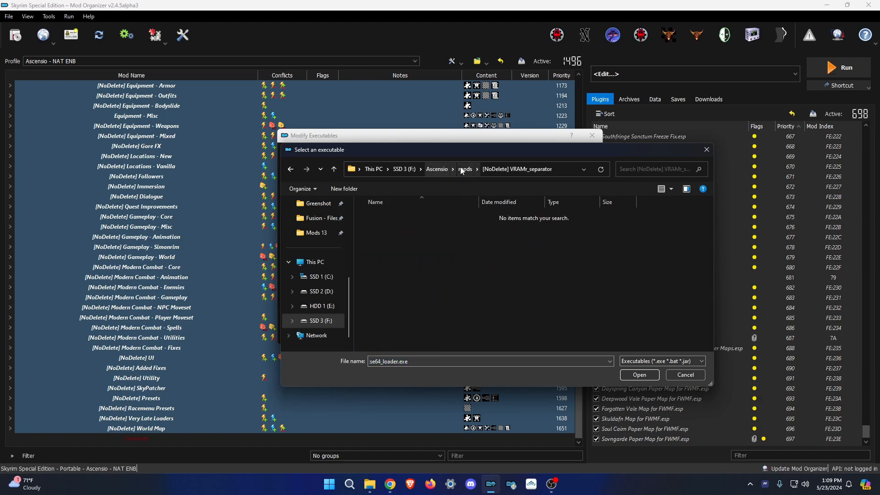
click(466, 169)
double_click(441, 244)
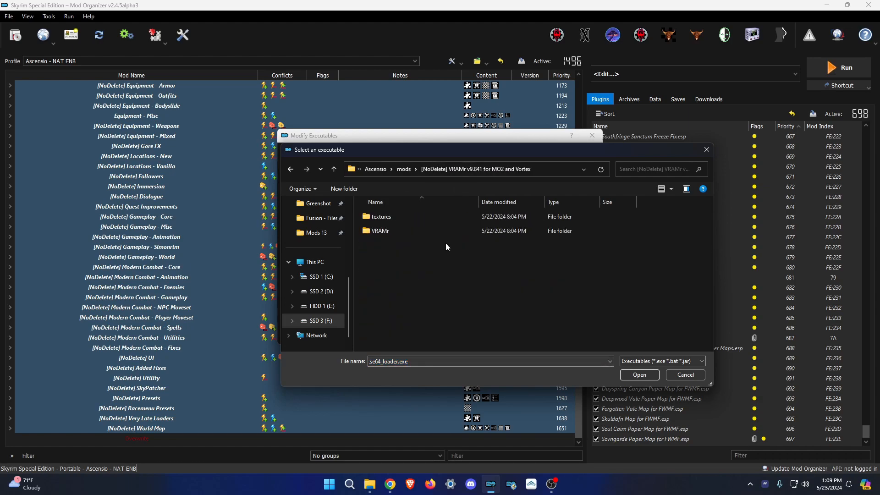
Pick VRAMr.bat, enable Force load libraries, and apply the new VRAMr executable.
double_click(383, 231)
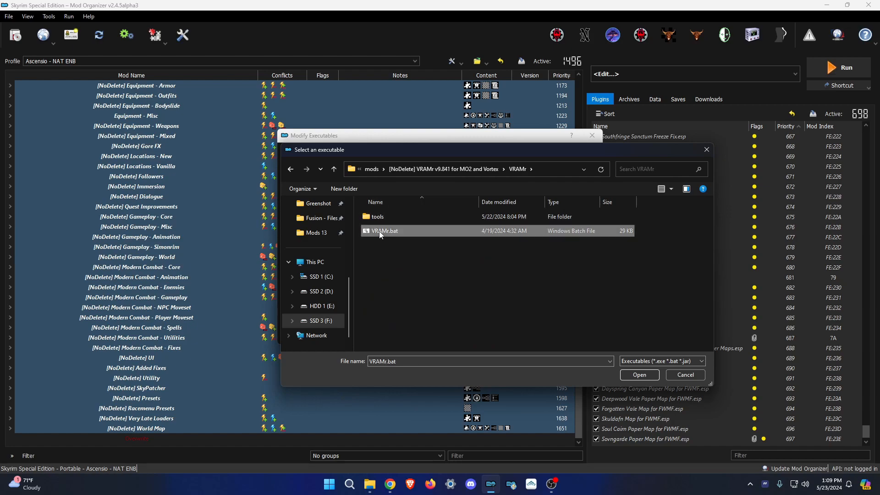
click(405, 273)
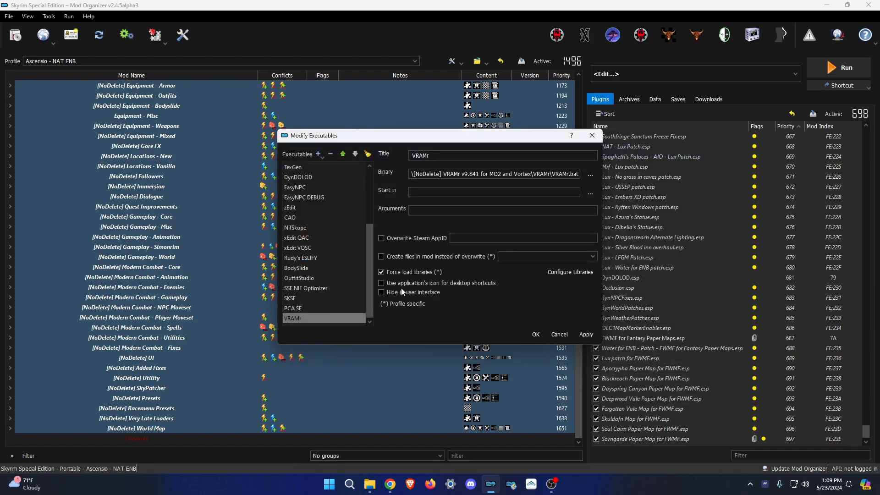
click(584, 335)
click(536, 334)
Select VRAMr as the executable to run.
click(684, 74)
scroll(625, 194, down, 3)
click(629, 244)
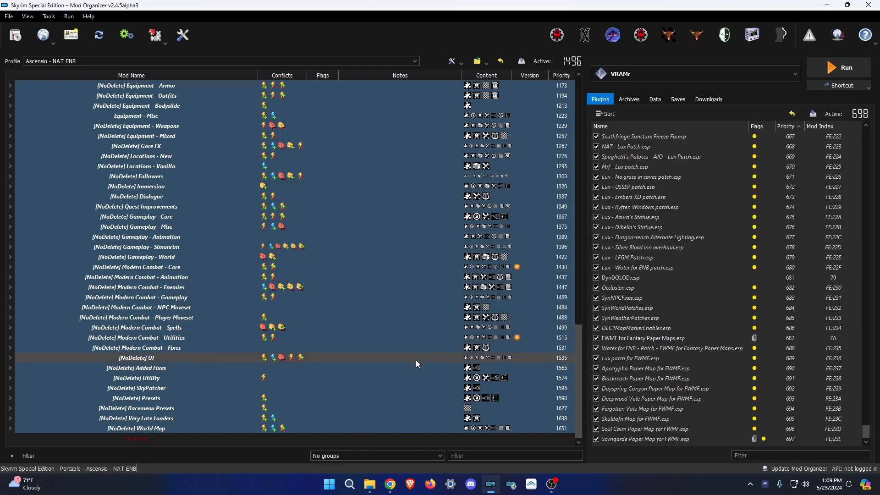
Delete the VRAMr folder from the SSD 3 (F:) root and close all File Explorer windows.
mouse_move(369, 484)
click(350, 457)
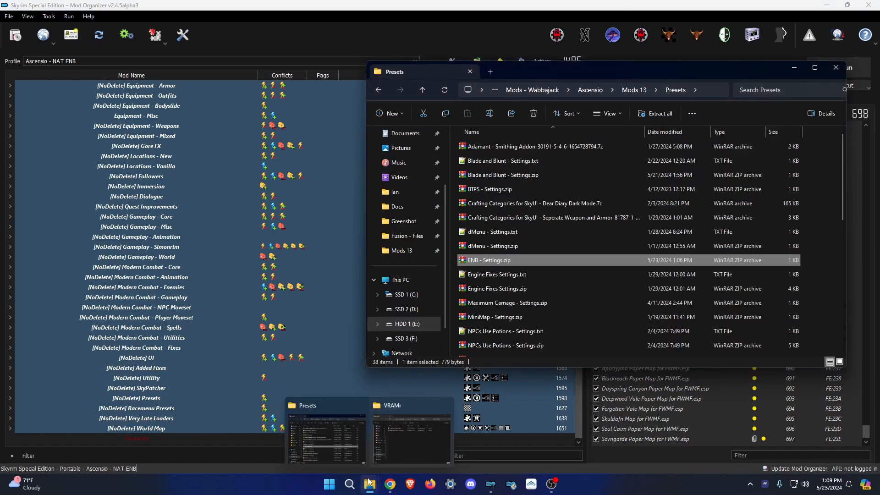
click(394, 447)
click(204, 390)
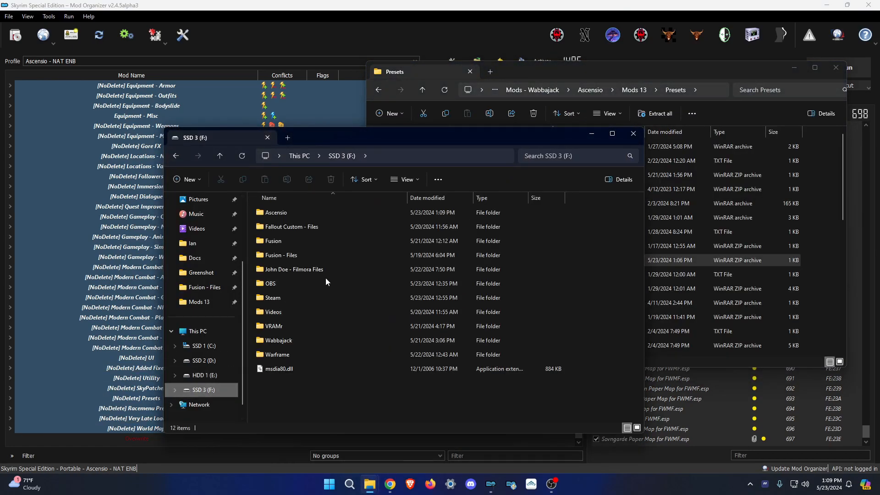
click(266, 327)
click(286, 329)
key(Escape)
key(Delete)
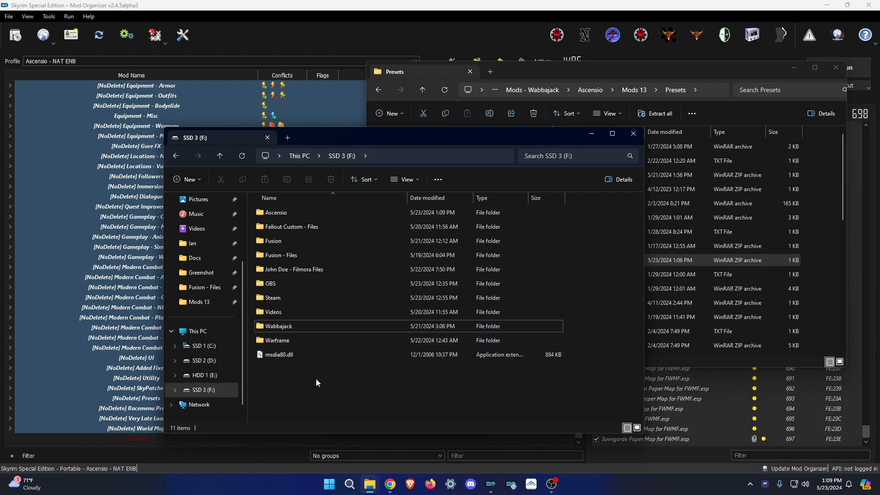
right_click(369, 484)
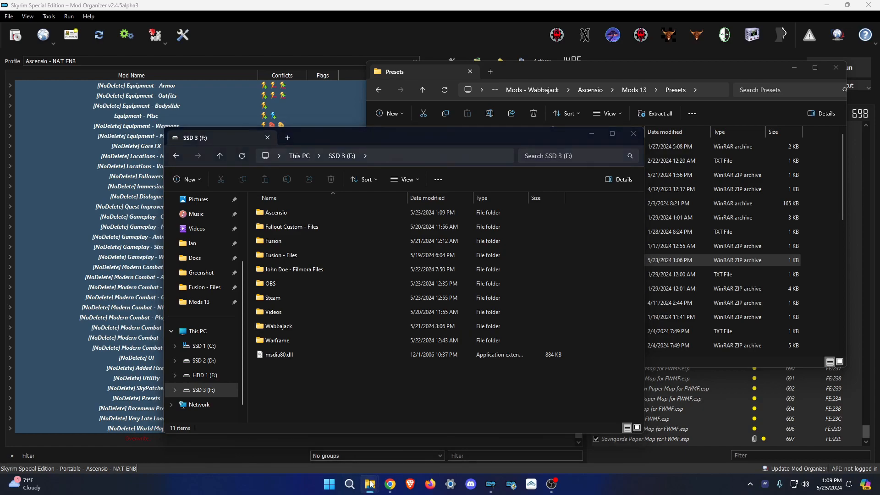
click(356, 460)
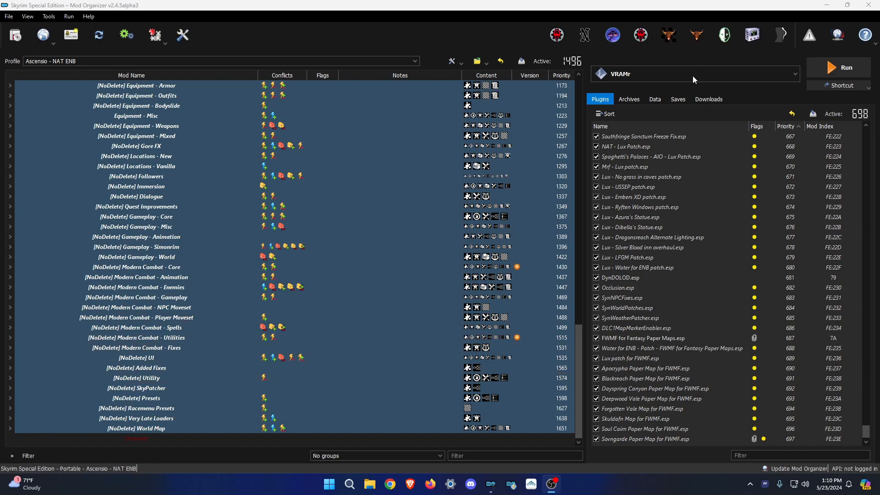
Glance at the Saves tab, return to Plugins, and run the VRAMr executable.
click(680, 99)
mouse_move(656, 145)
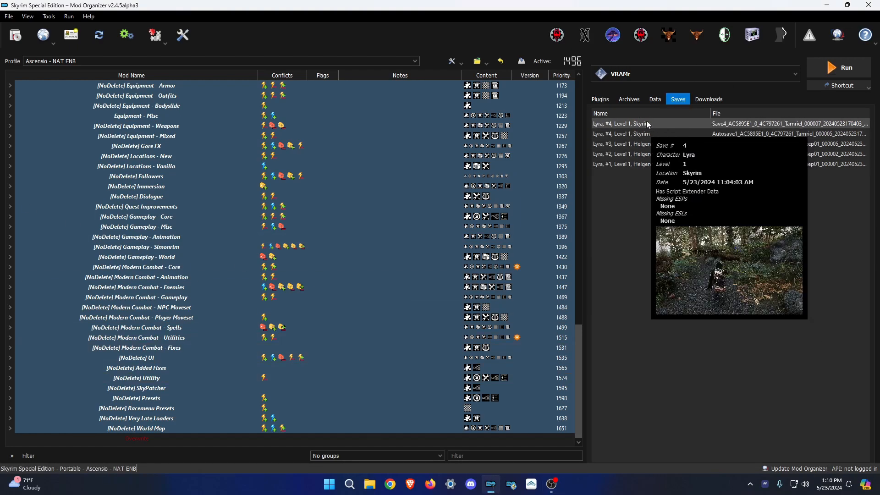
click(609, 98)
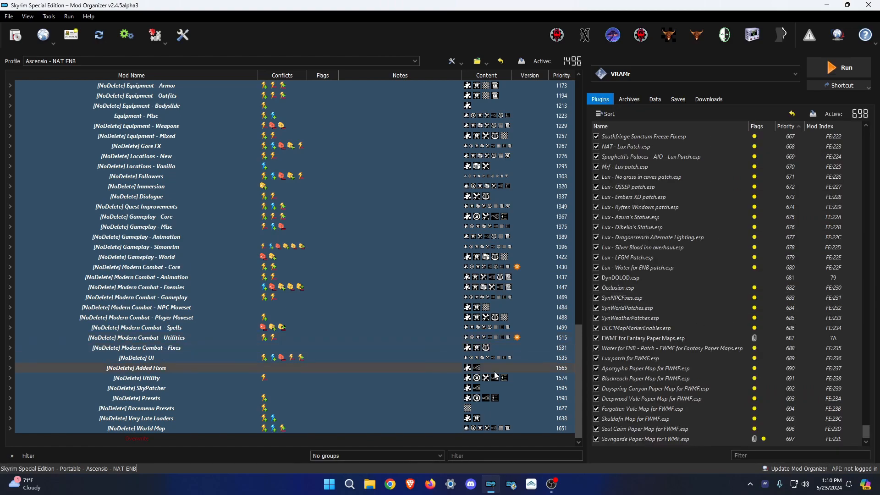
mouse_move(495, 373)
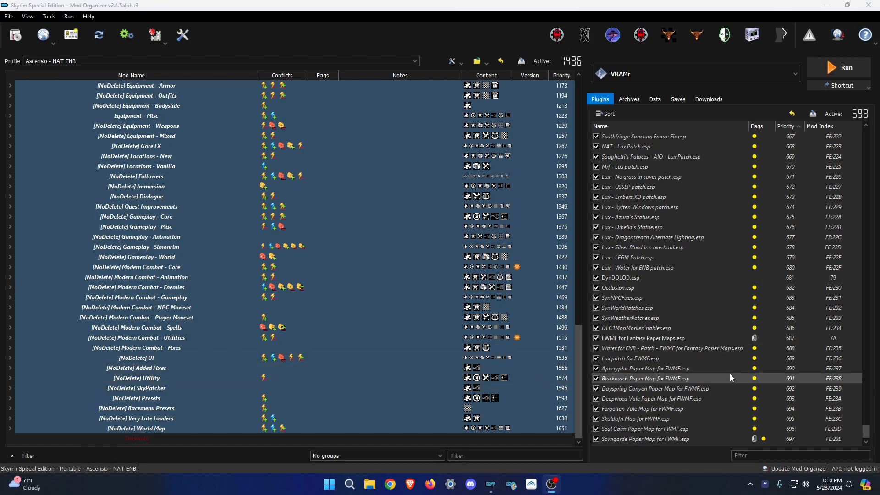
click(851, 68)
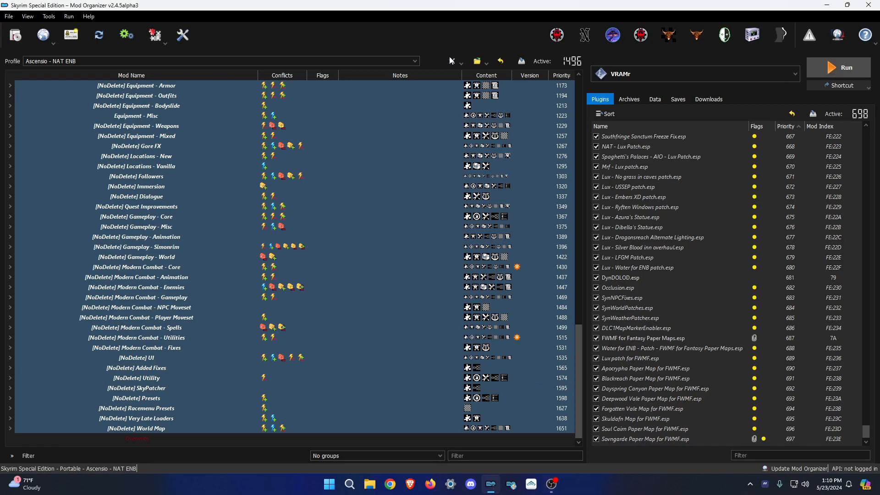
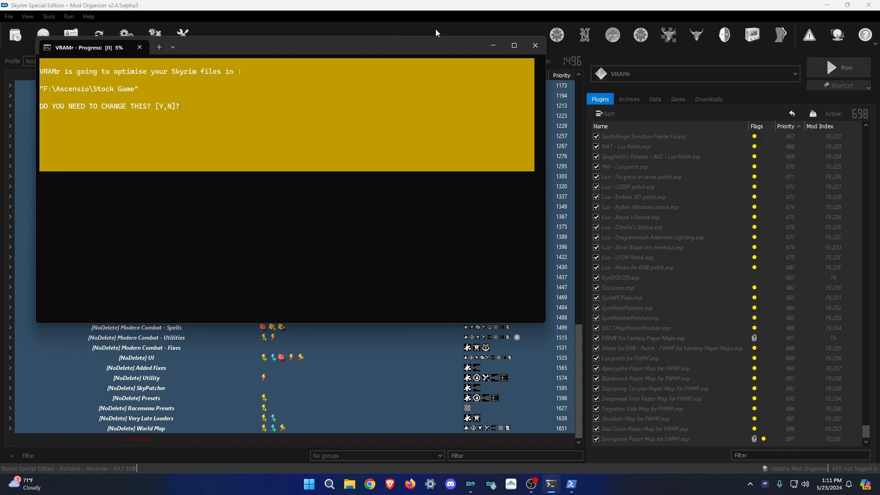
Close both leftover VRAMr console windows, the progress and power-plan consoles.
click(535, 45)
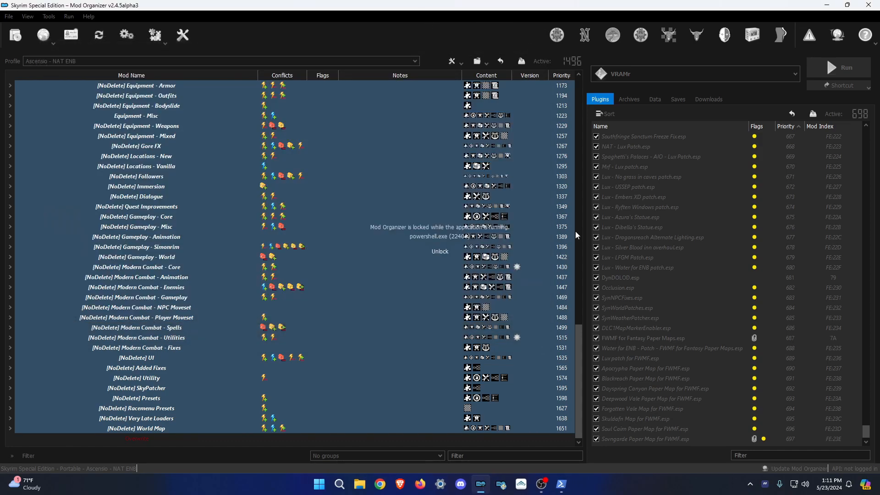
click(561, 484)
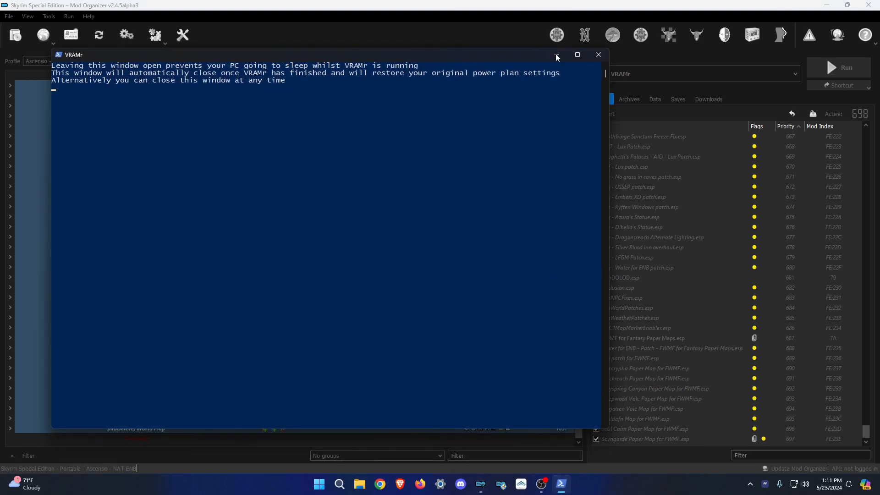
click(597, 56)
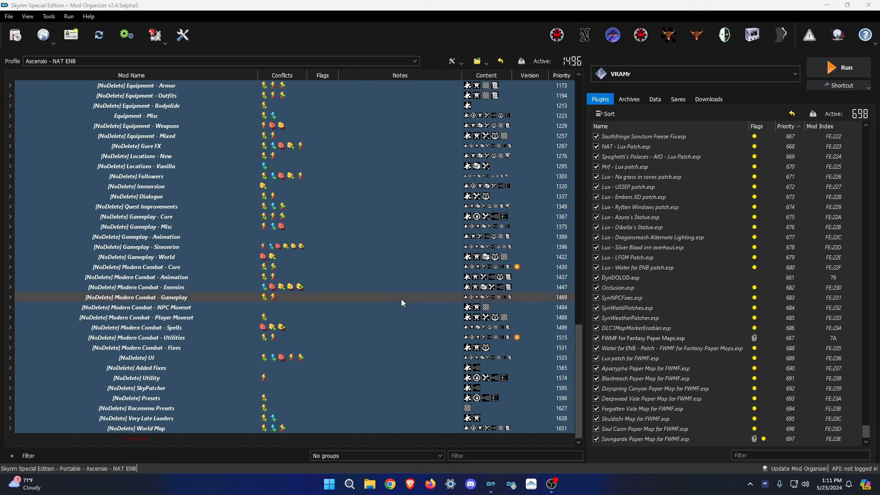
Expand the Outputs group and select the Ascensio - TexGen Output mod.
scroll(390, 321, up, 9)
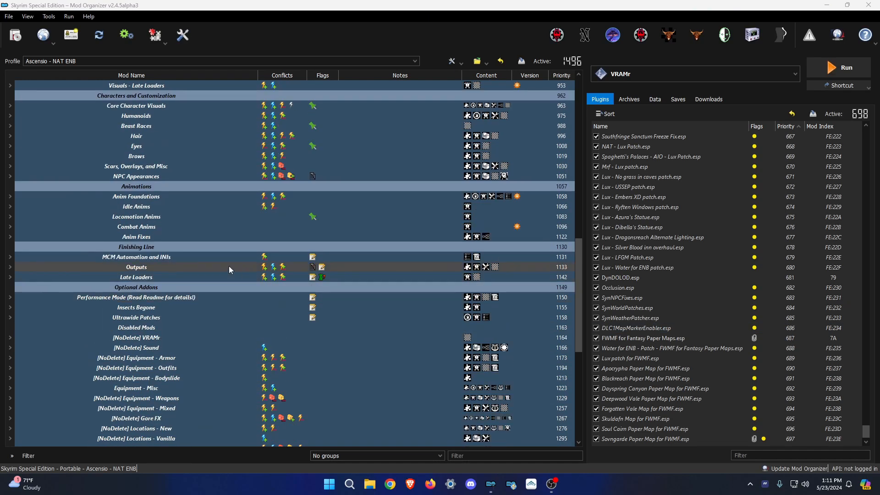
click(17, 267)
scroll(67, 285, down, 3)
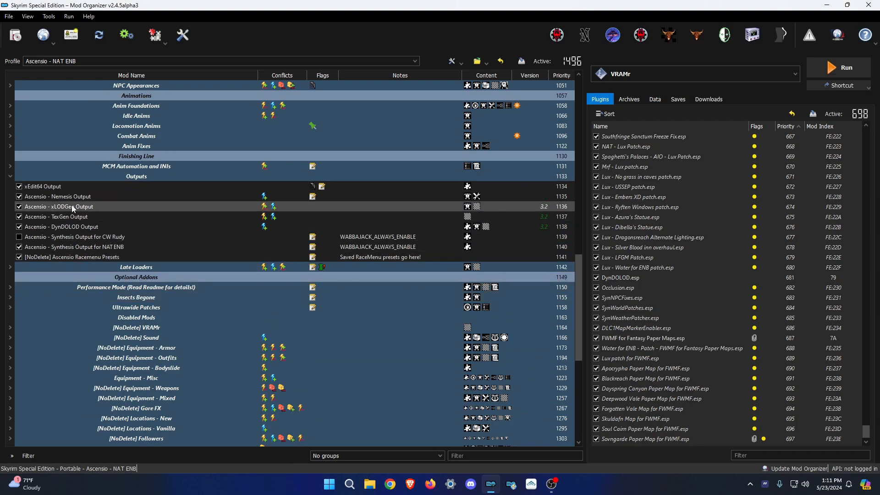
click(72, 218)
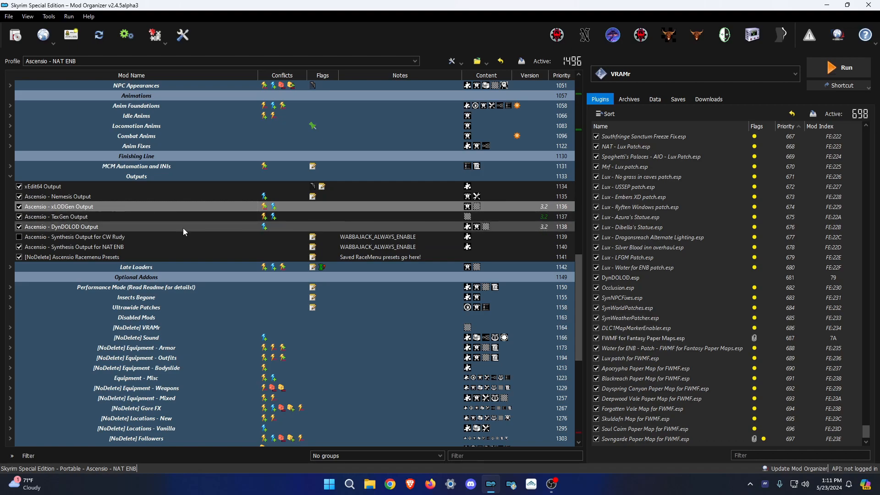
scroll(183, 228, down, 10)
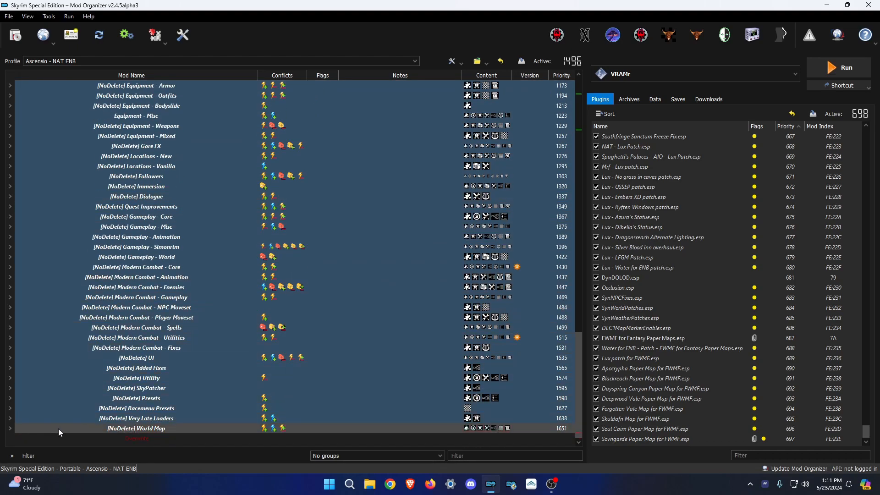
Expand and collapse the World Map group, then clear the selection.
click(11, 428)
scroll(48, 421, down, 4)
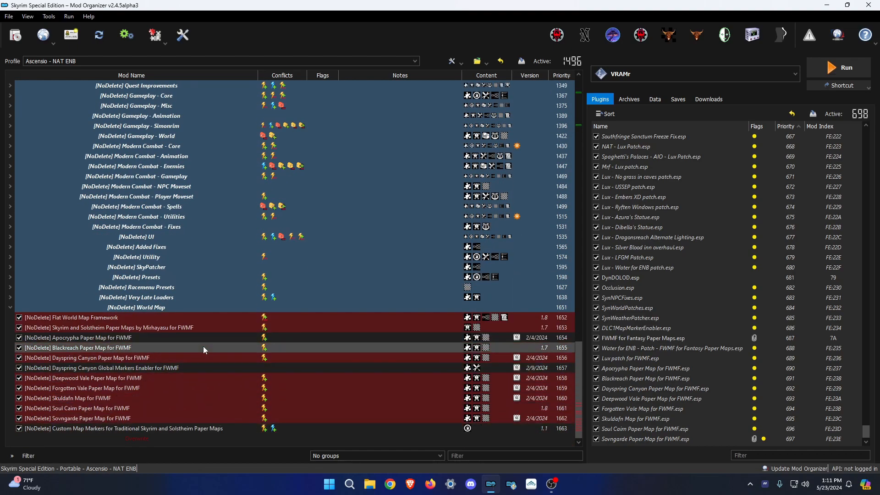
click(11, 307)
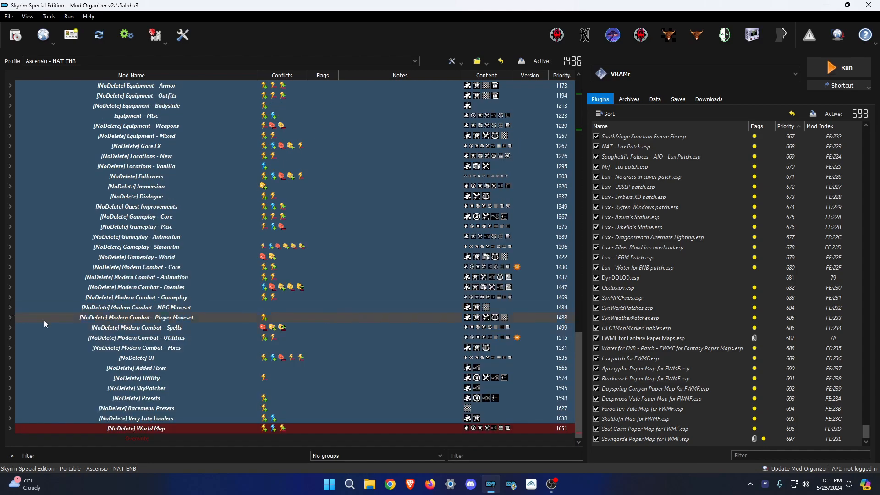
click(276, 444)
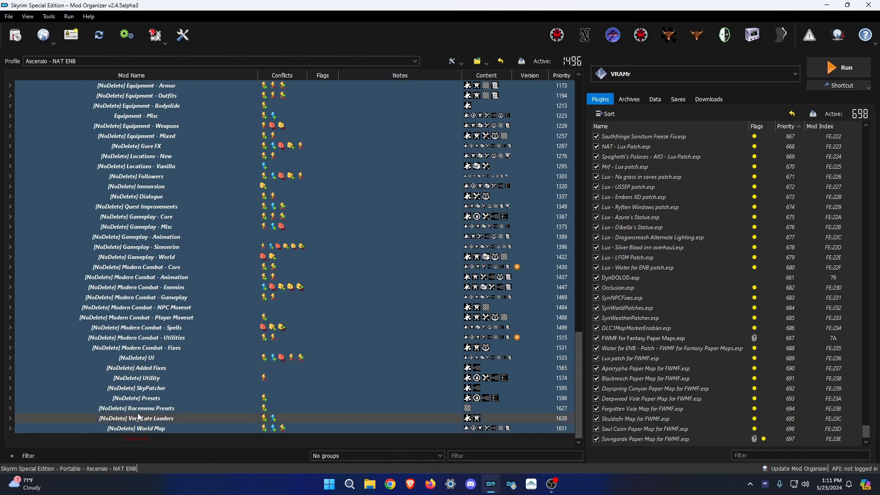
scroll(260, 321, up, 5)
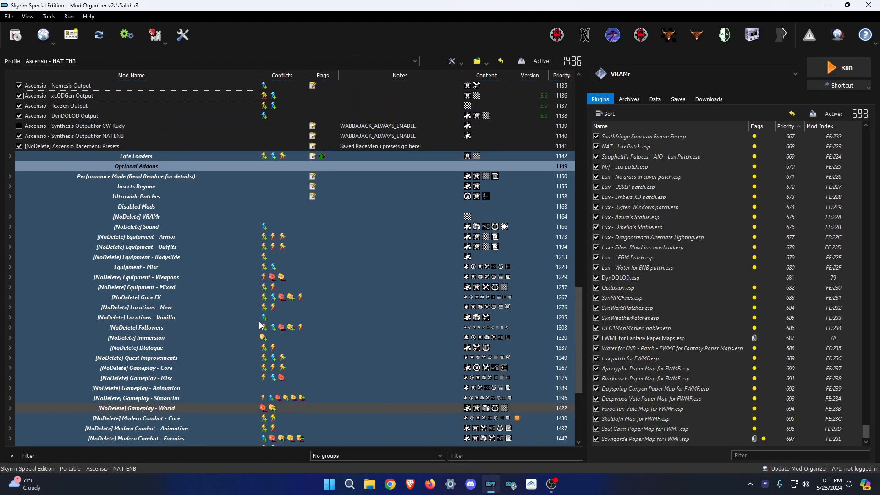
scroll(255, 329, up, 4)
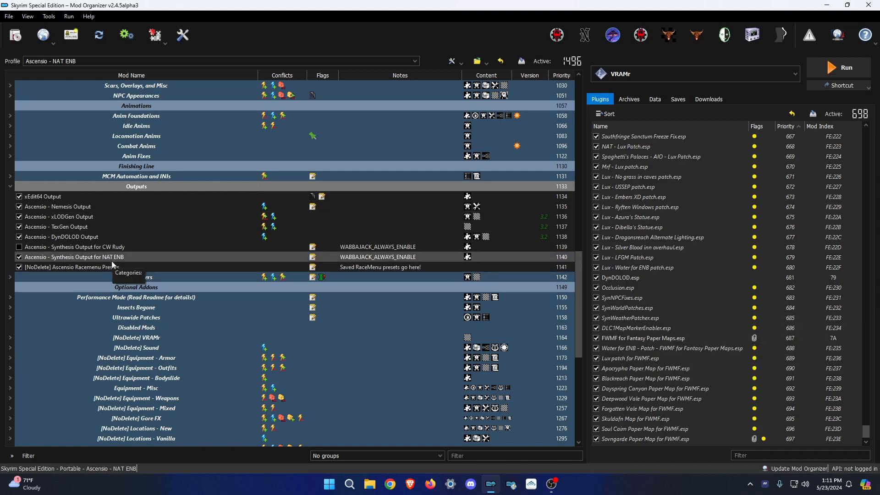
Select the output mods from Nemesis to Synthesis NAT ENB and check the Late Loaders group.
drag(98, 255, 109, 188)
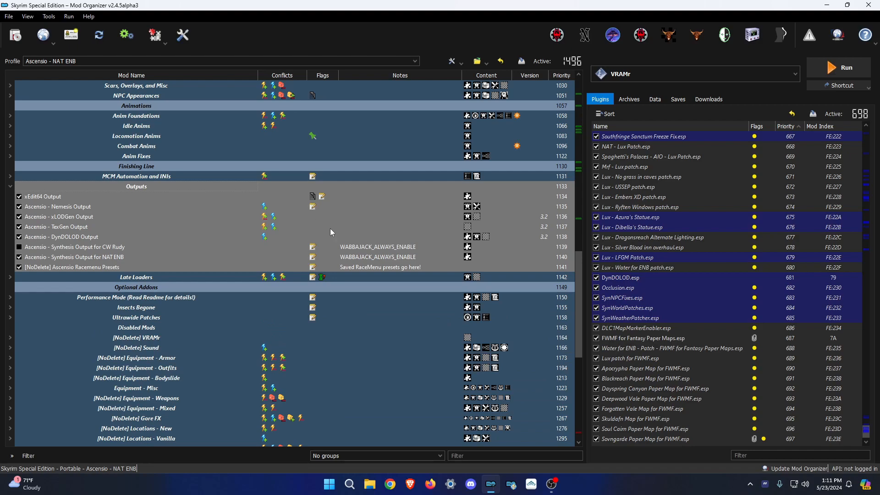
scroll(405, 312, down, 9)
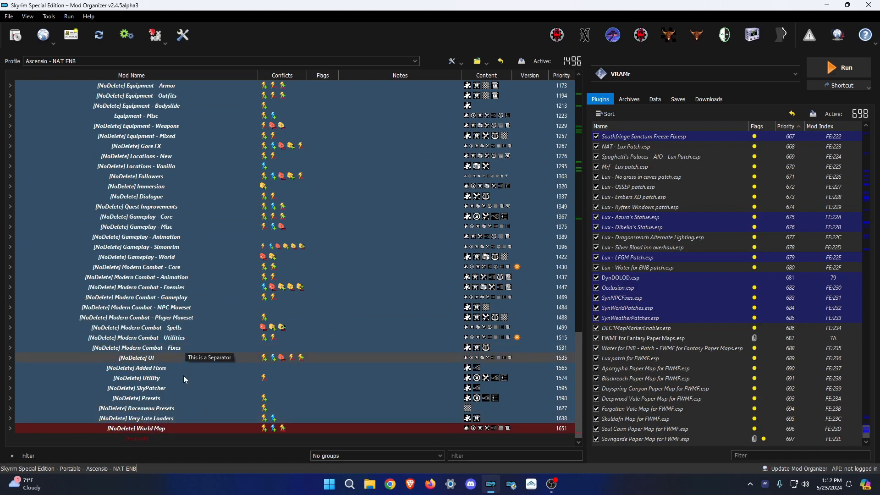
scroll(169, 340, up, 8)
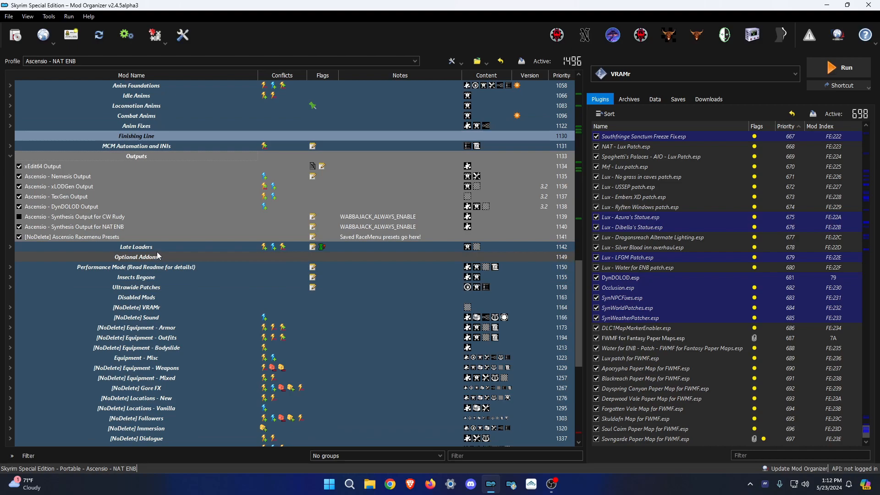
click(10, 248)
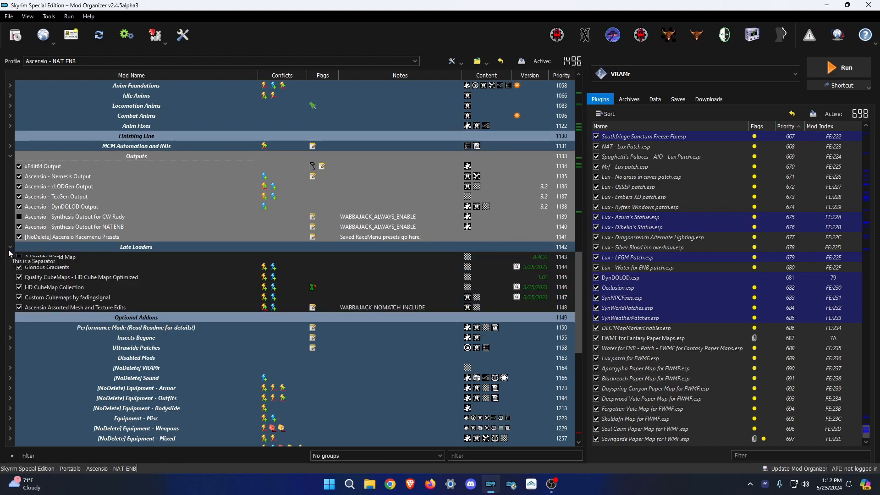
click(139, 307)
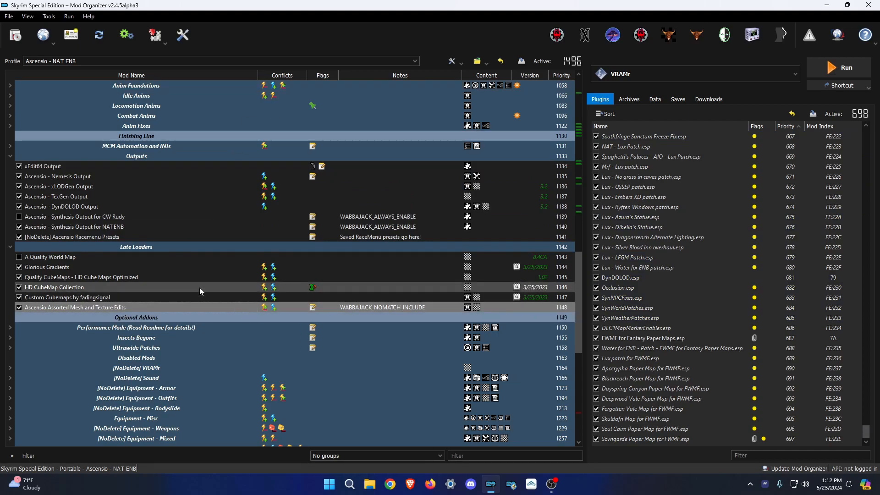
Drag the Outputs group and its mods to priority 1642, just above World Map.
click(132, 159)
drag(132, 162, 136, 235)
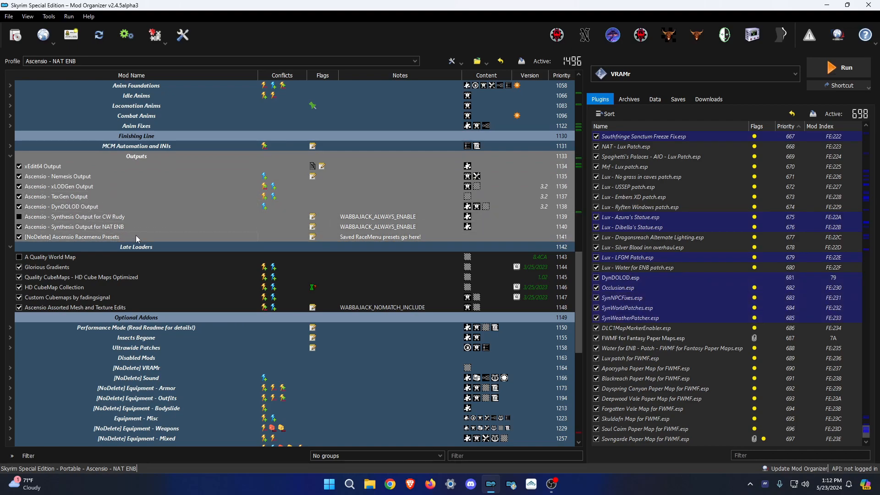
click(9, 247)
scroll(133, 328, down, 8)
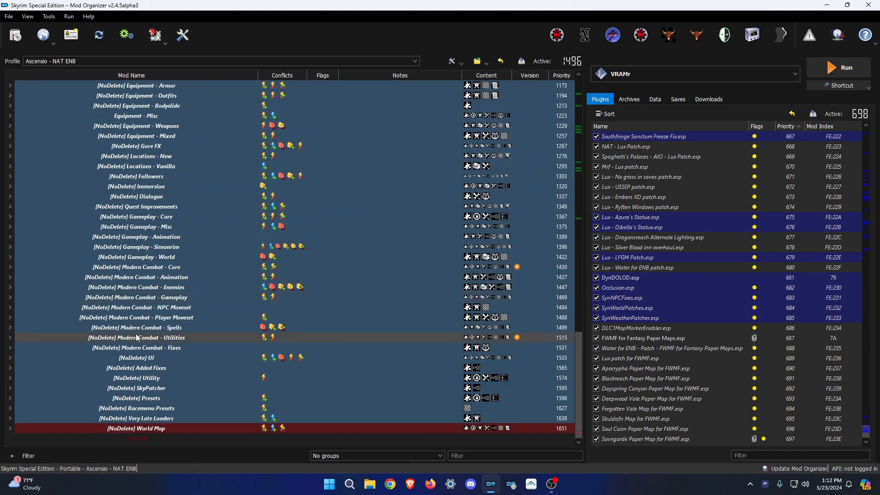
scroll(123, 188, up, 6)
drag(102, 178, 209, 422)
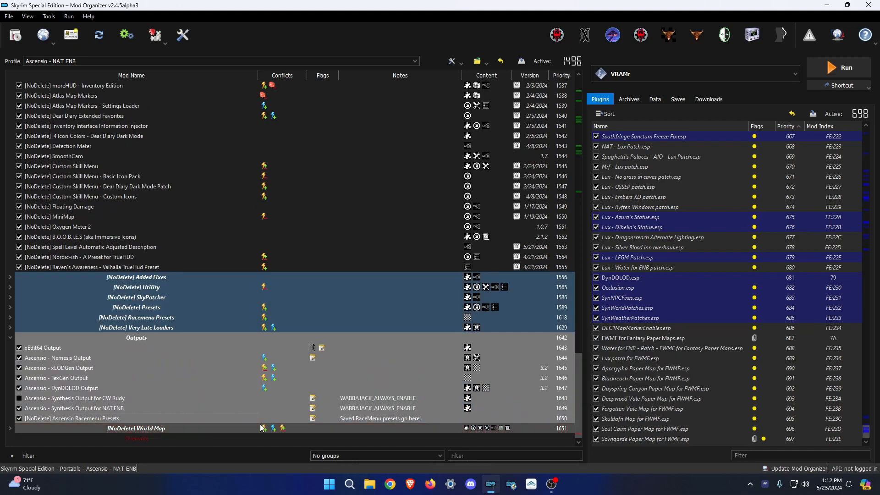
Check that Outputs now sits above World Map, then run VRAMr from Mod Organizer 2.
click(286, 427)
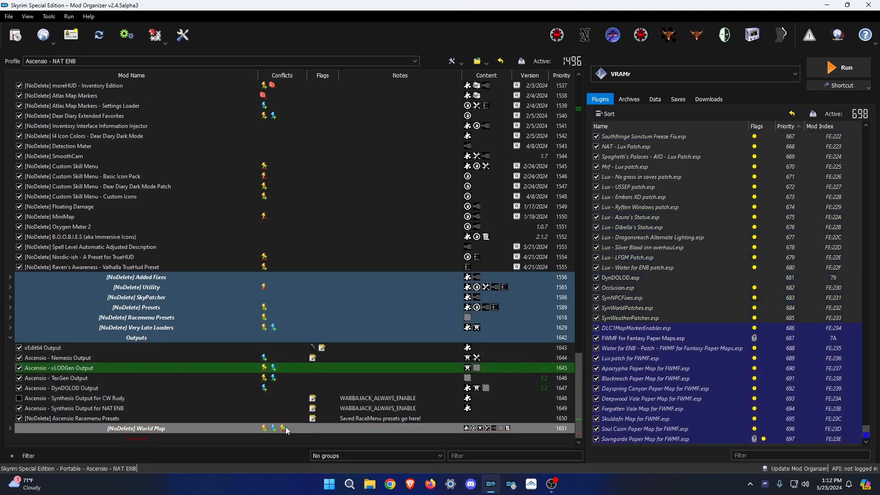
click(279, 446)
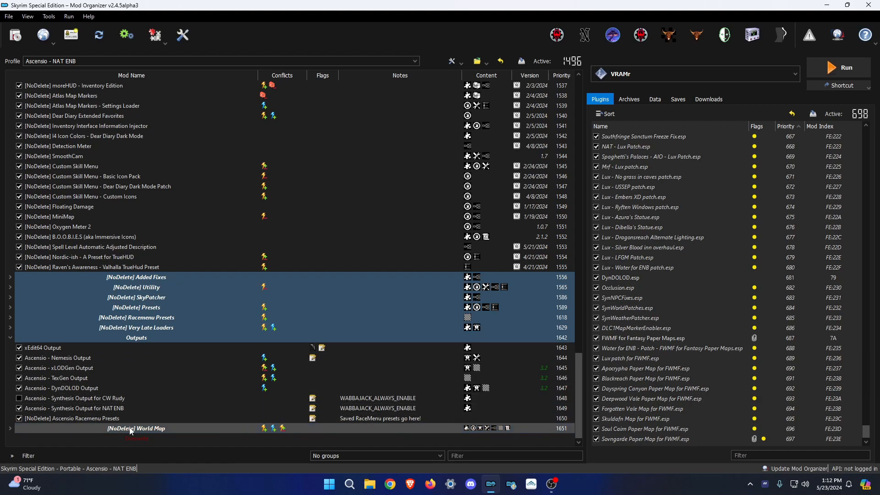
click(152, 445)
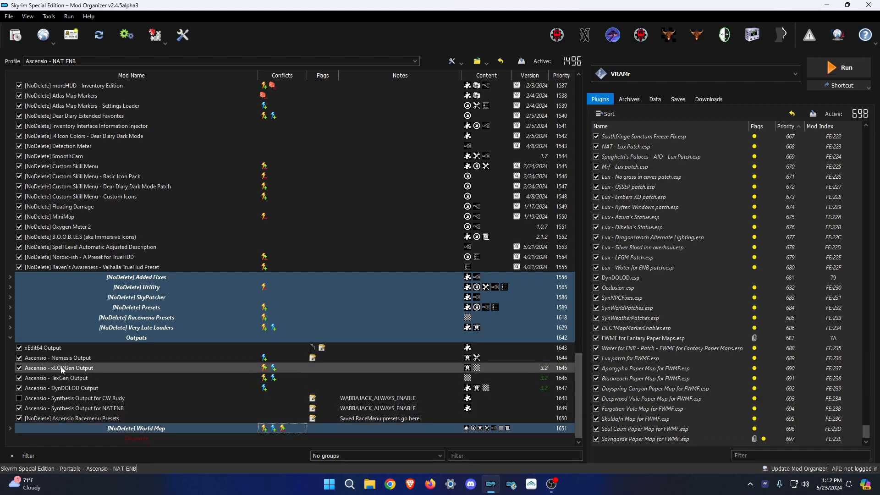
click(816, 68)
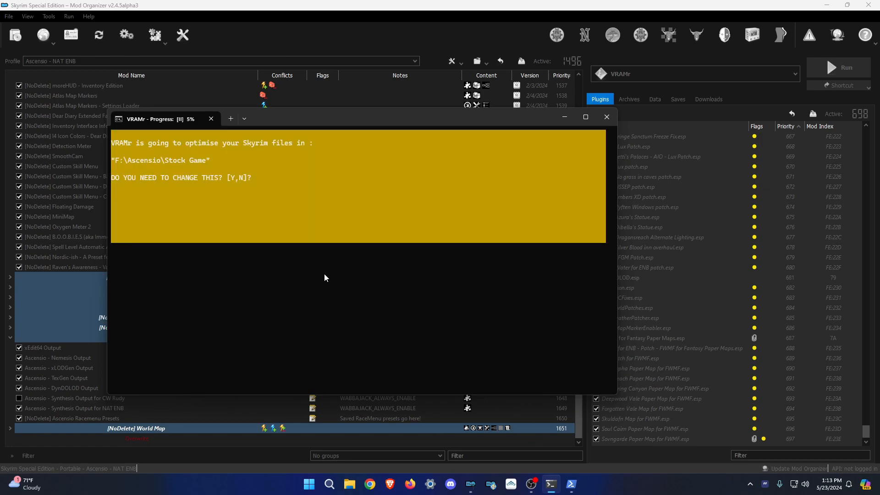
Keep F:\Ascensio\Stock Game as VRAMr's target and choose the Quality preset.
drag(305, 120, 294, 115)
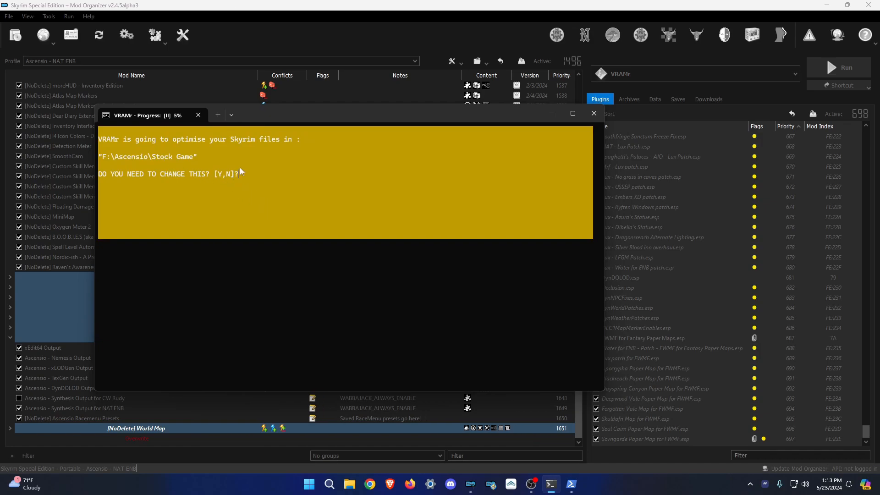
key(n)
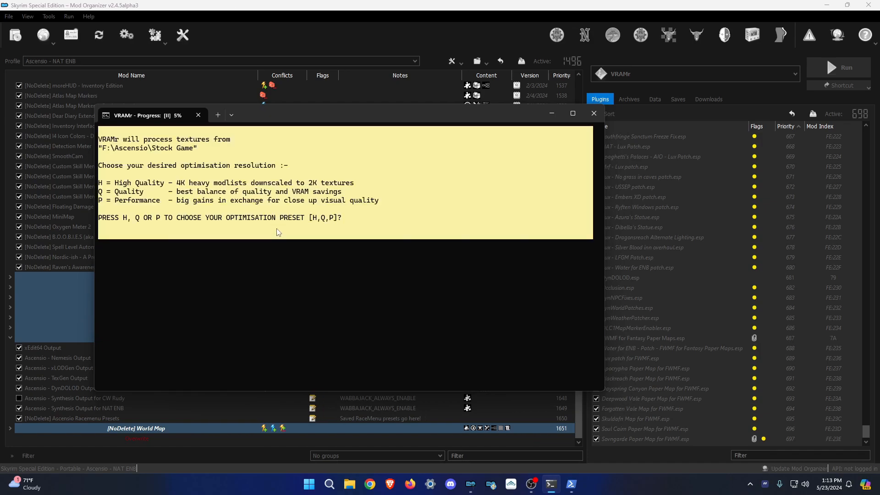
drag(276, 116, 268, 115)
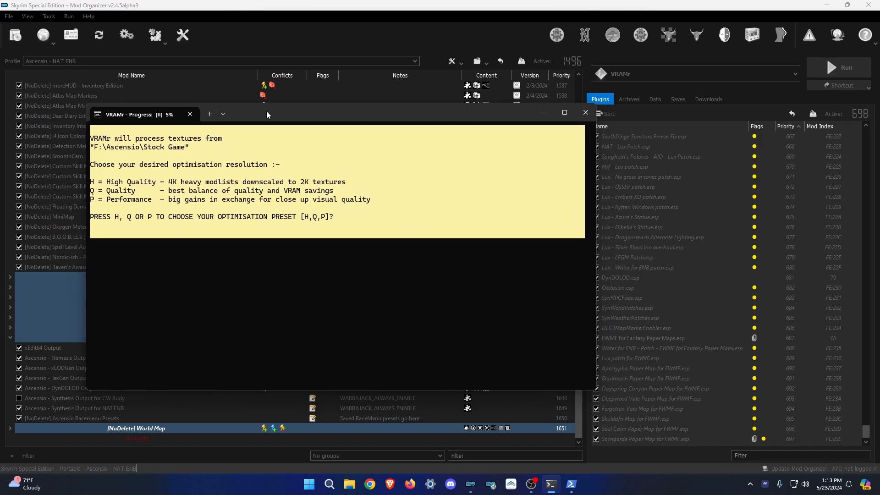
key(q)
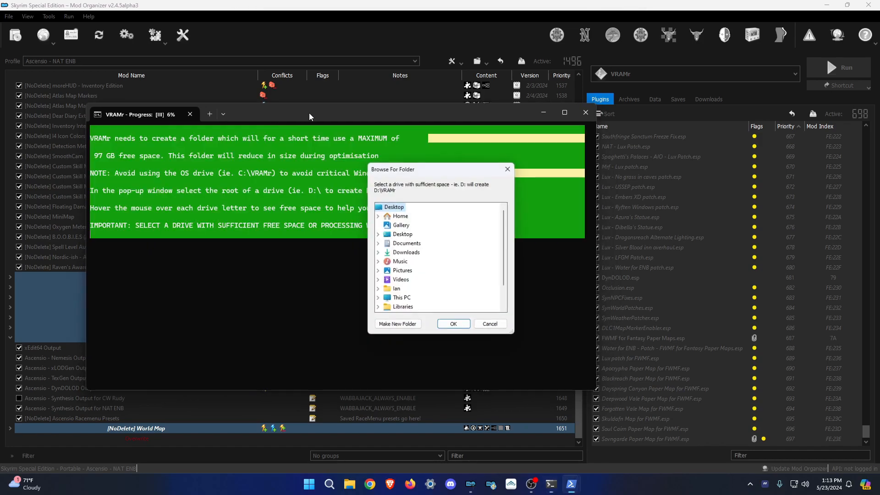
drag(309, 113, 305, 112)
Bring the working-drive dialog forward and open File Explorer.
mouse_move(571, 490)
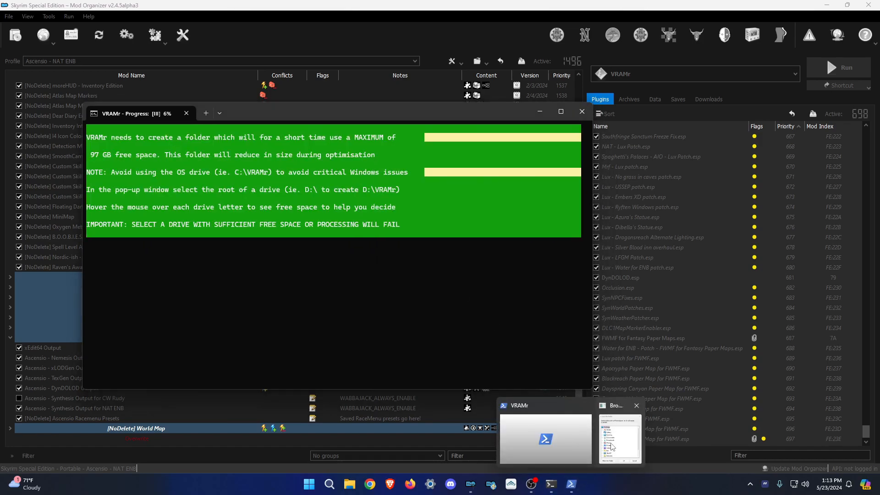
click(596, 431)
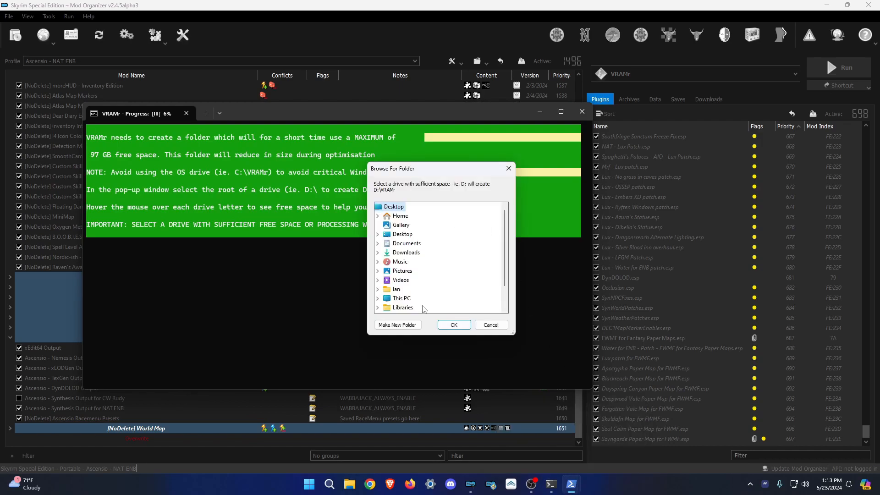
click(349, 484)
Create a new folder named VRAMr on SSD 3 (F:).
click(218, 377)
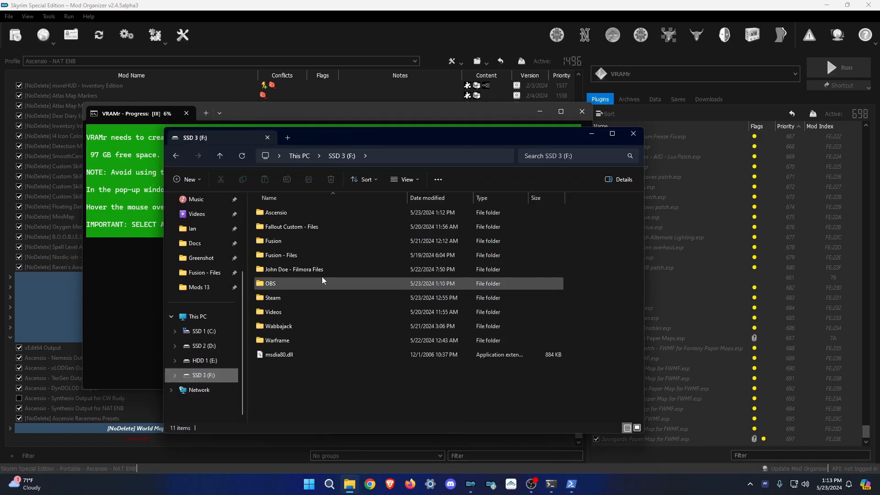
click(767, 487)
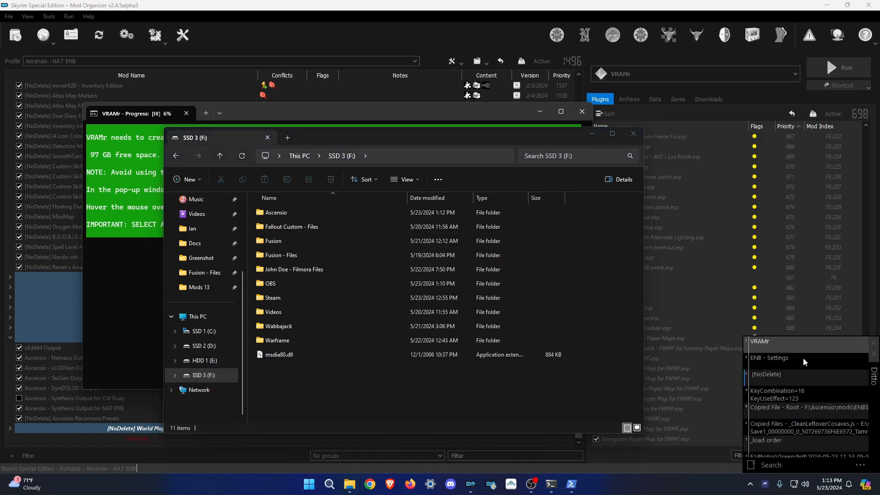
click(495, 405)
click(187, 180)
click(199, 192)
text(VRAMr)
click(309, 384)
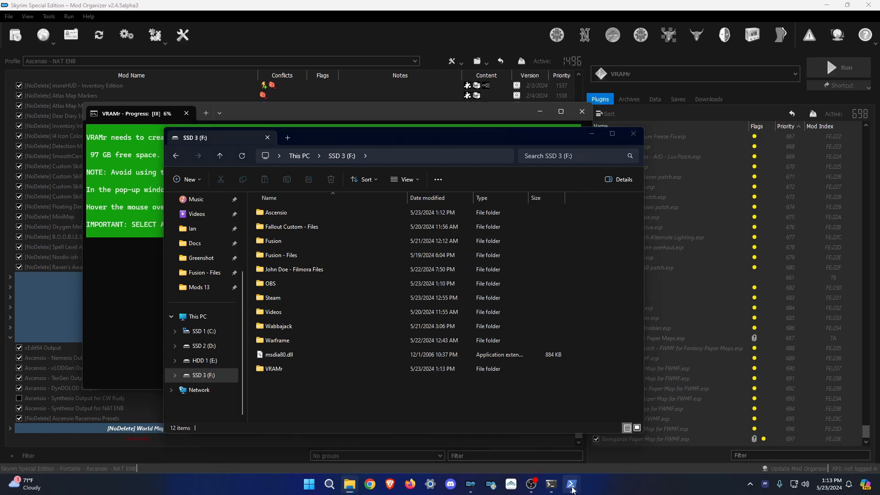
Set F:\VRAMr as VRAMr's working folder, then view This PC's drives.
click(627, 429)
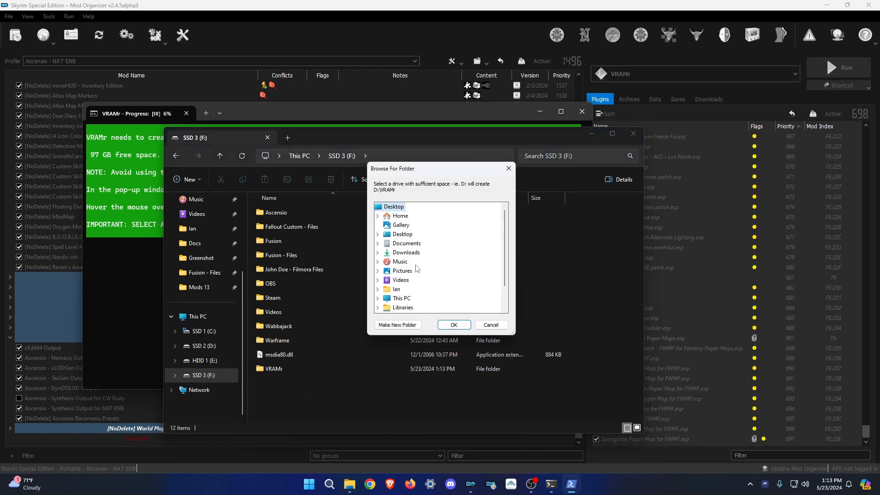
click(378, 298)
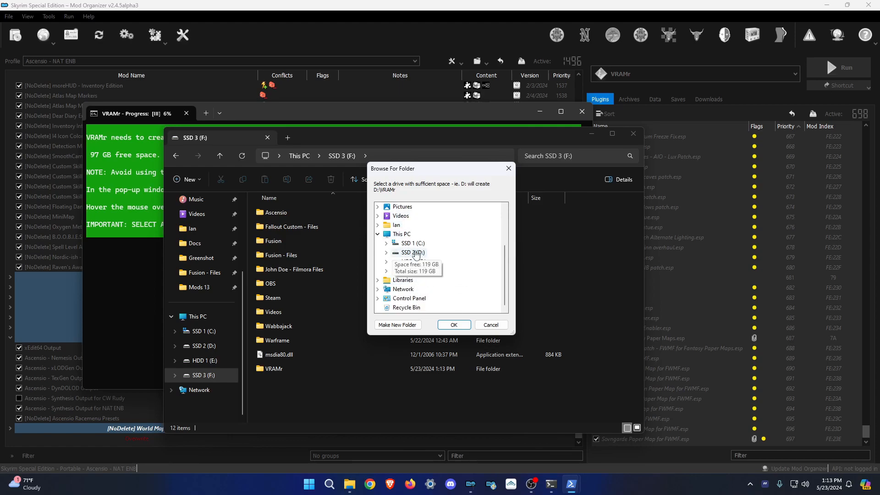
double_click(412, 271)
click(418, 252)
click(454, 324)
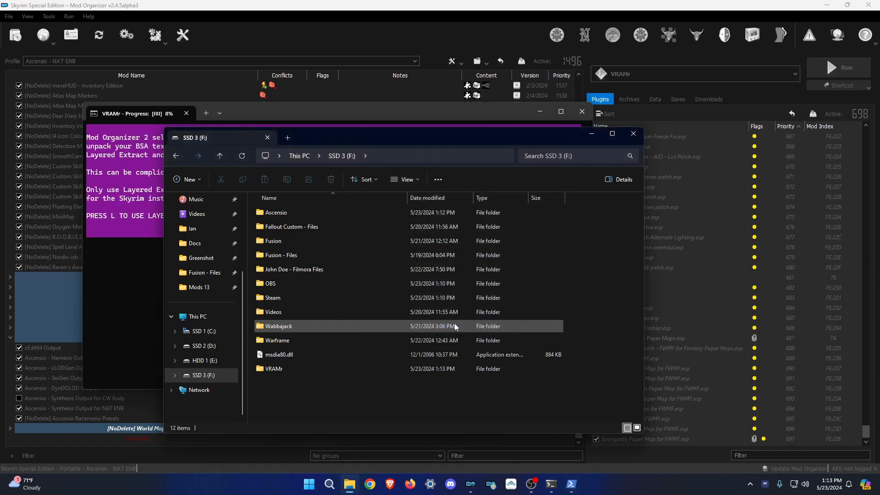
click(220, 317)
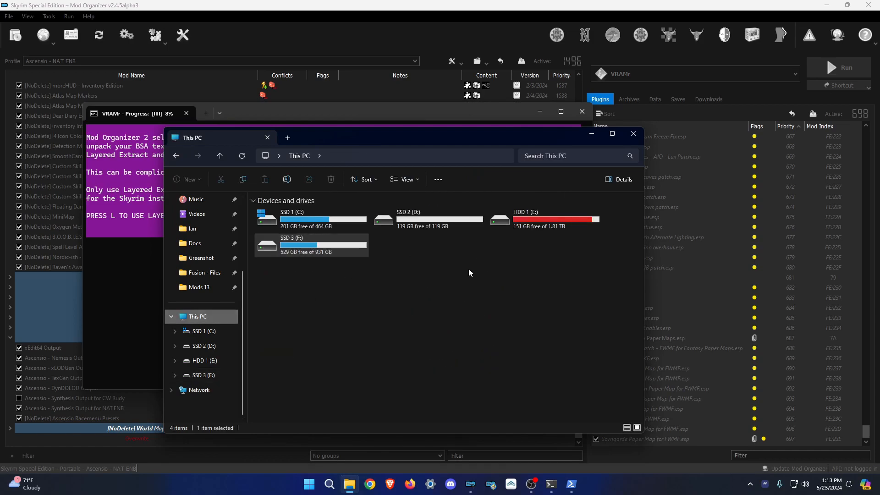
Choose Layered Extract (L) at the VRAMr prompt.
click(592, 133)
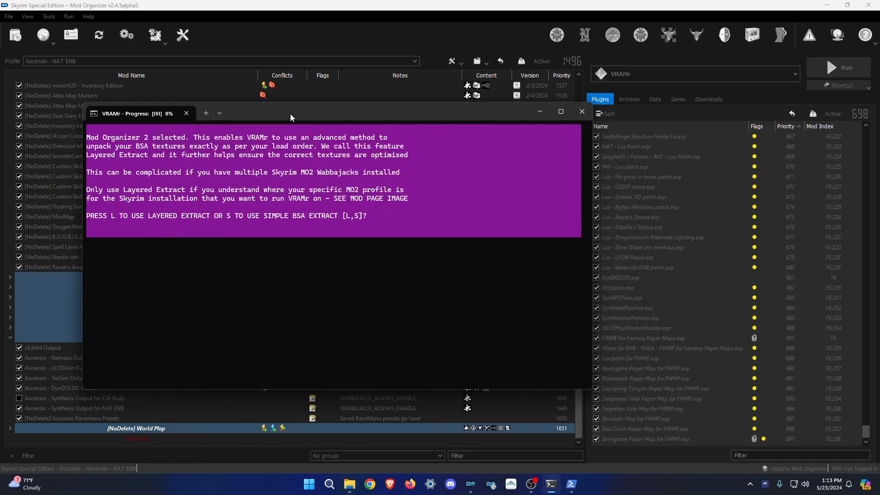
drag(291, 115, 266, 117)
text(L)
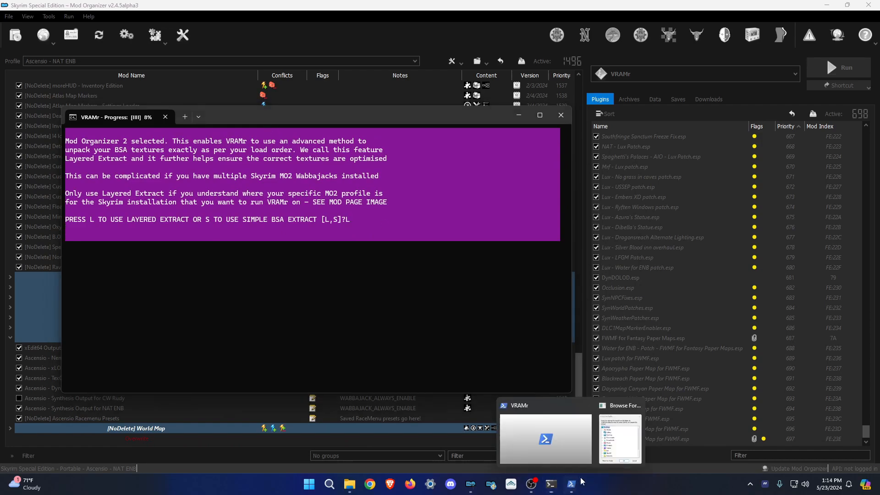
click(616, 440)
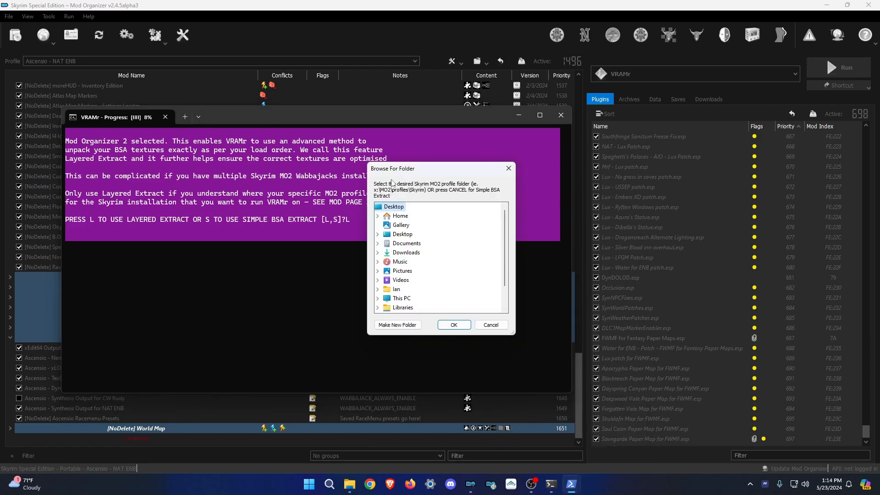
Browse to SSD 3 (F:) in the profile-folder dialog.
scroll(429, 277, down, 1)
click(377, 271)
scroll(395, 276, down, 2)
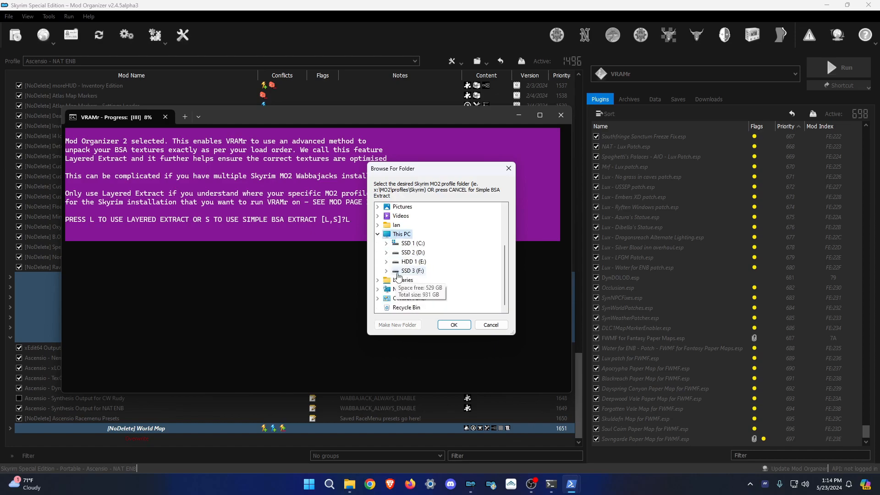
click(386, 271)
scroll(417, 275, down, 1)
scroll(424, 240, up, 1)
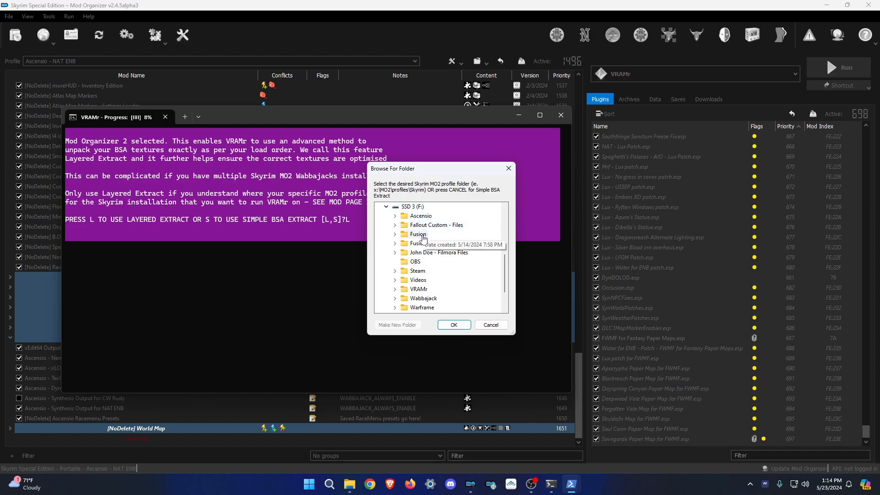
scroll(415, 256, down, 1)
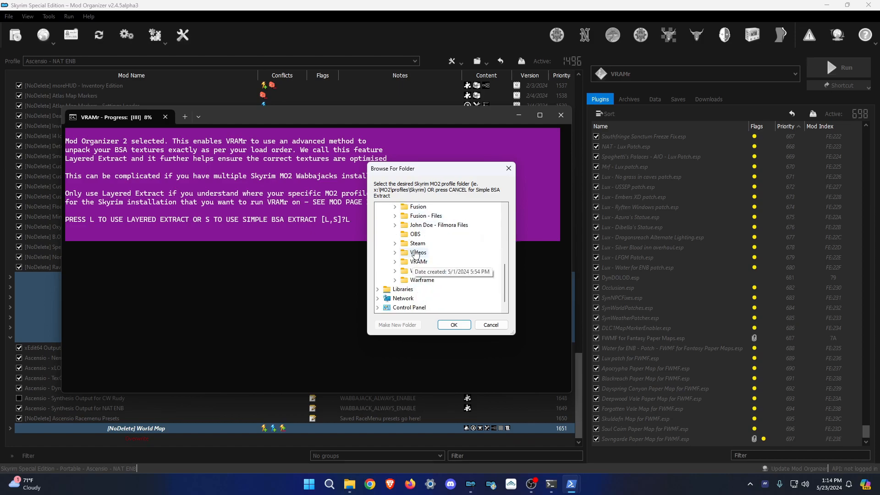
scroll(417, 252, up, 1)
Pick the F:\Ascensio\profiles\Ascensio - NAT ENB folder and confirm it to start extraction.
click(395, 215)
scroll(417, 246, down, 3)
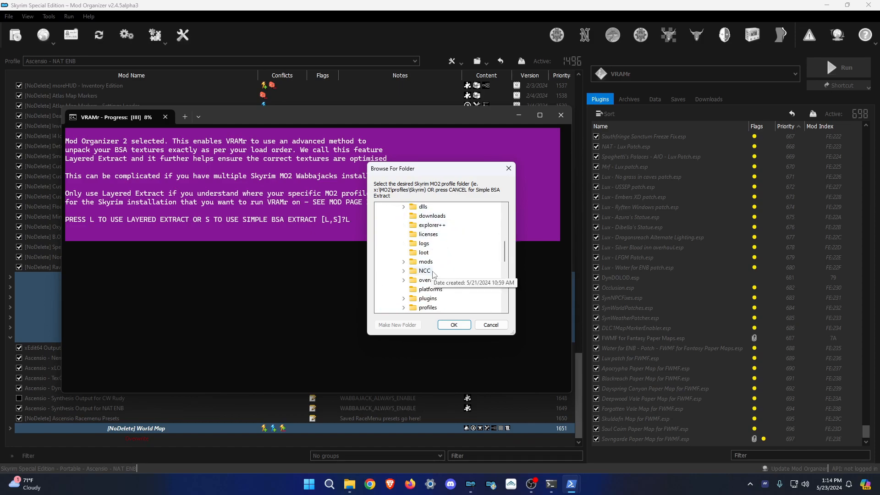
click(403, 253)
double_click(452, 271)
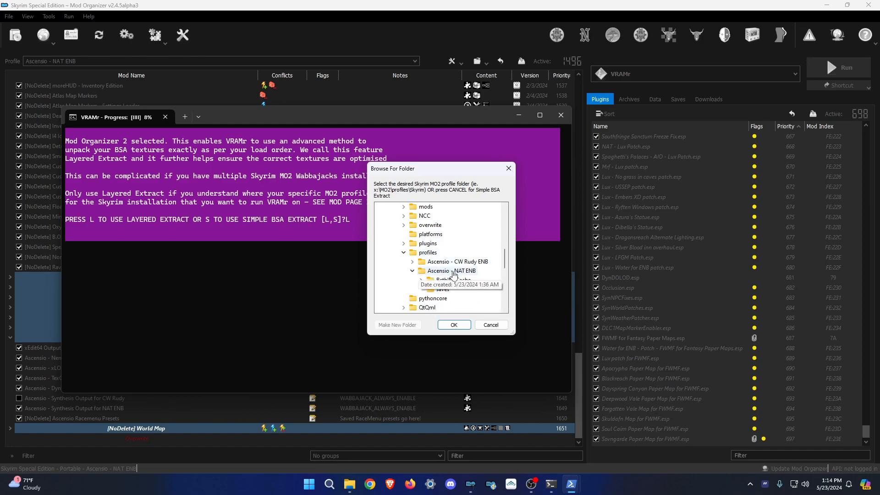
click(452, 273)
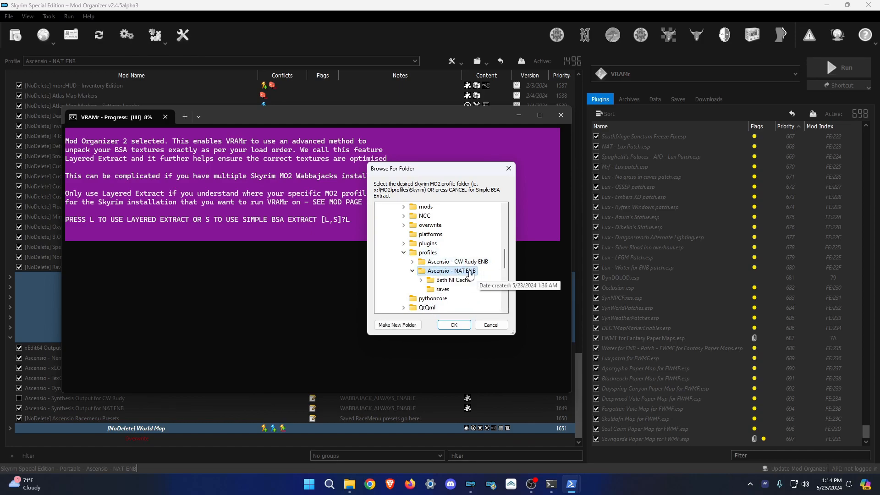
click(454, 325)
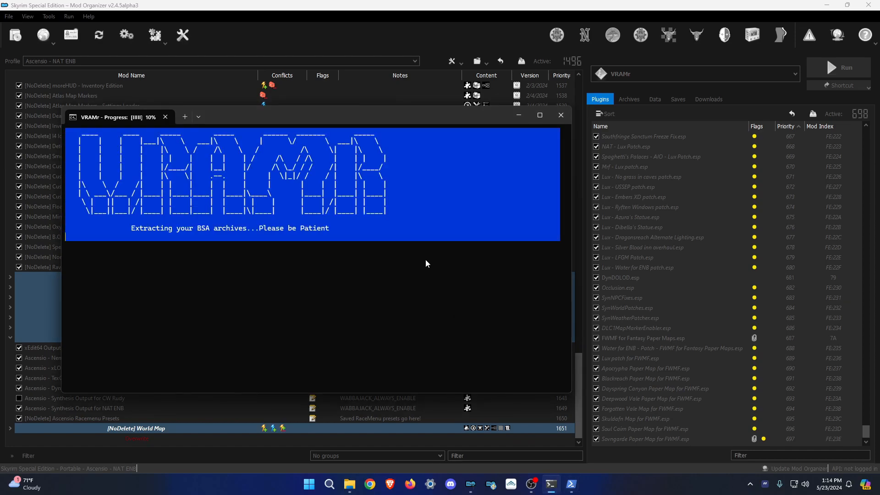
Let VRAMr extract and optimise textures, closing Explorer and arranging the console windows.
drag(283, 118, 352, 108)
mouse_move(494, 488)
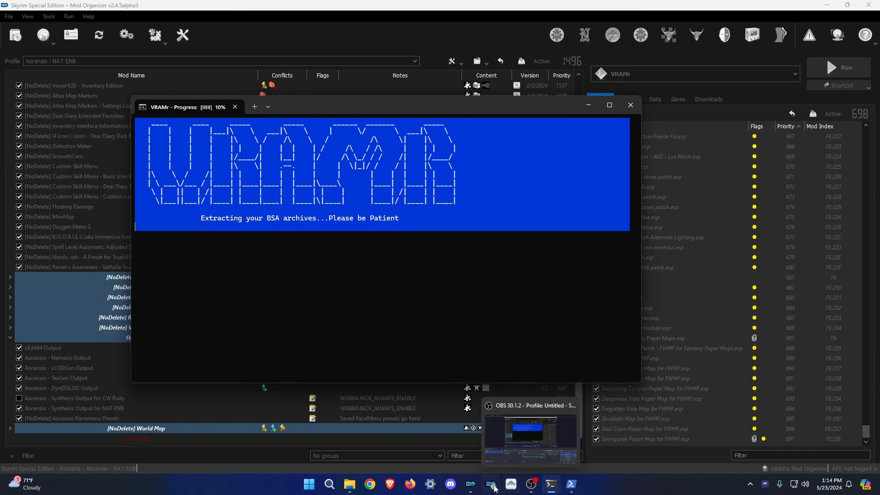
click(350, 485)
click(634, 133)
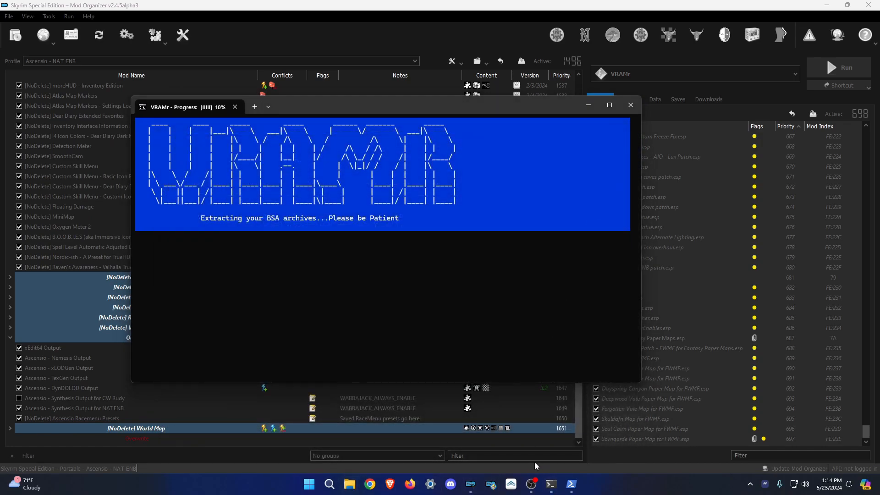
click(571, 485)
click(571, 484)
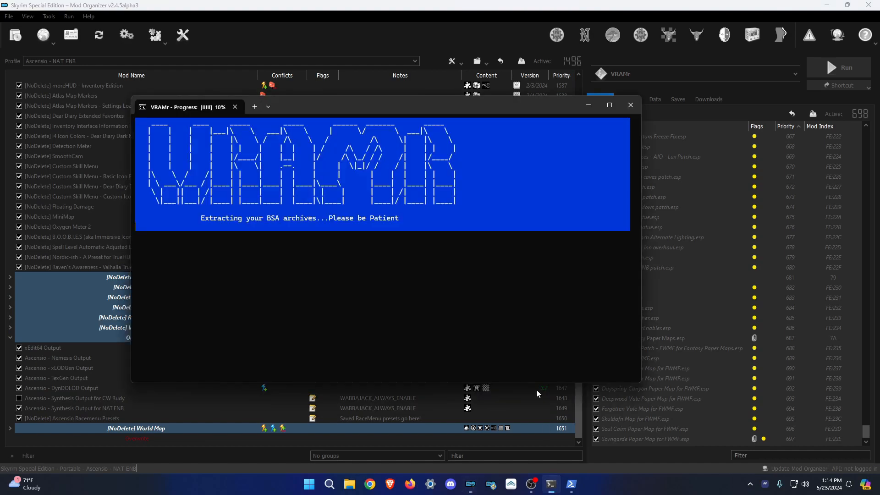
mouse_move(338, 114)
mouse_down()
mouse_move(385, 110)
mouse_move(342, 119)
mouse_up()
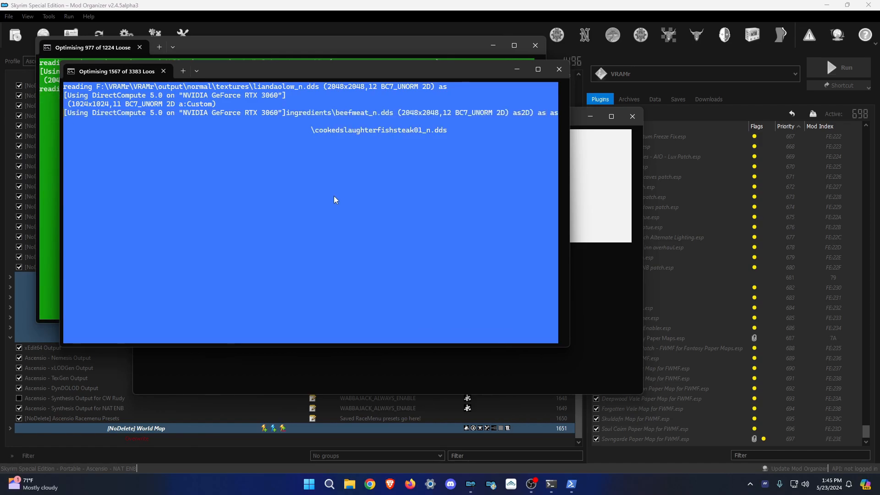
drag(578, 116, 724, 76)
drag(334, 71, 357, 162)
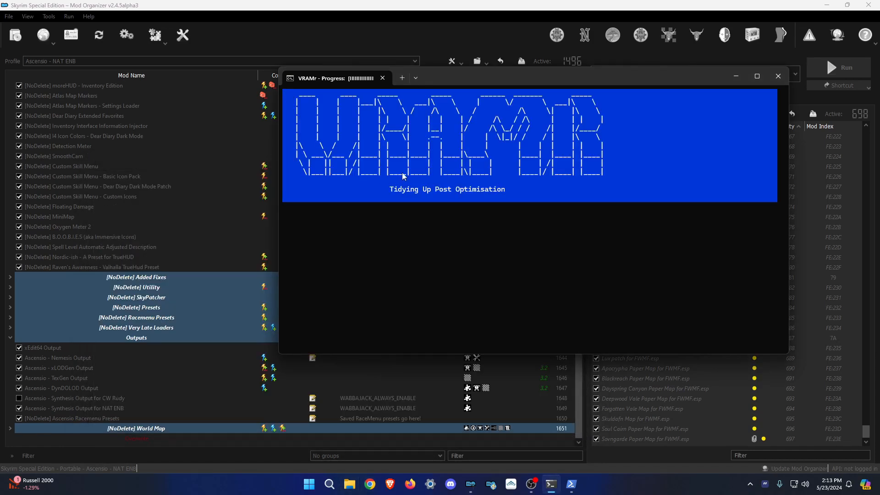
Wait for VRAMr to report it has finished, then dismiss its console with Enter.
drag(445, 78, 428, 79)
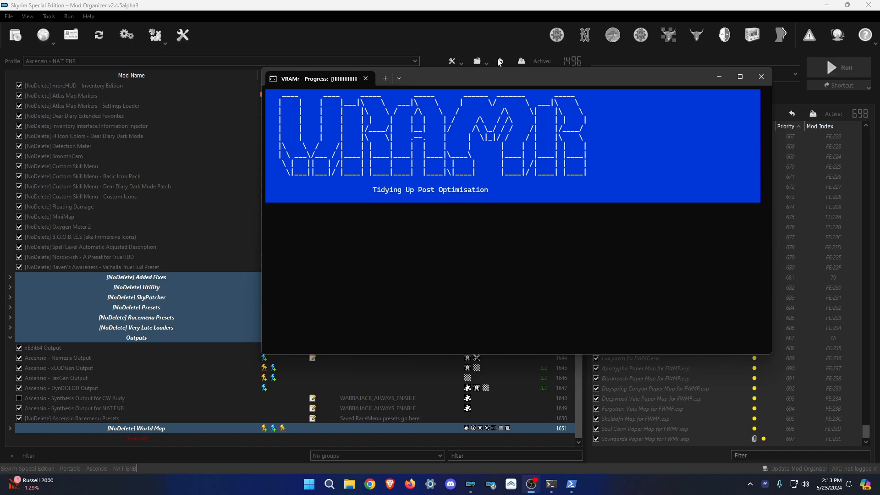
drag(488, 80, 473, 81)
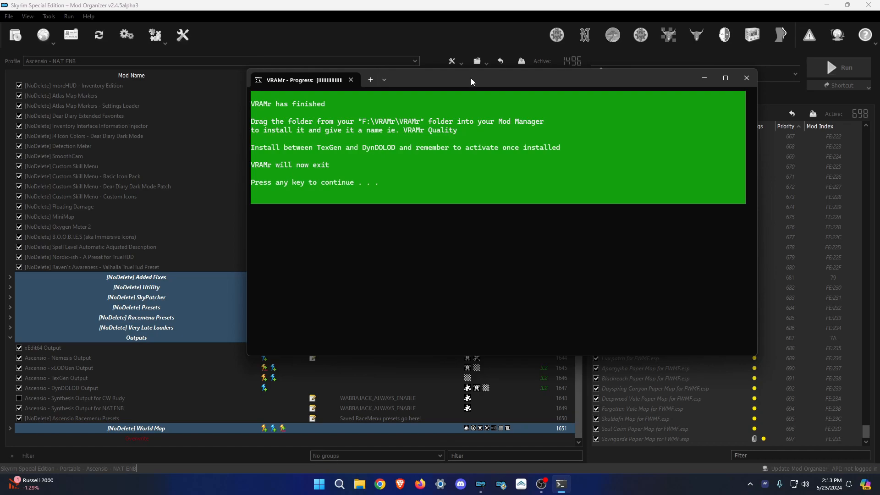
drag(471, 78, 446, 78)
key(Return)
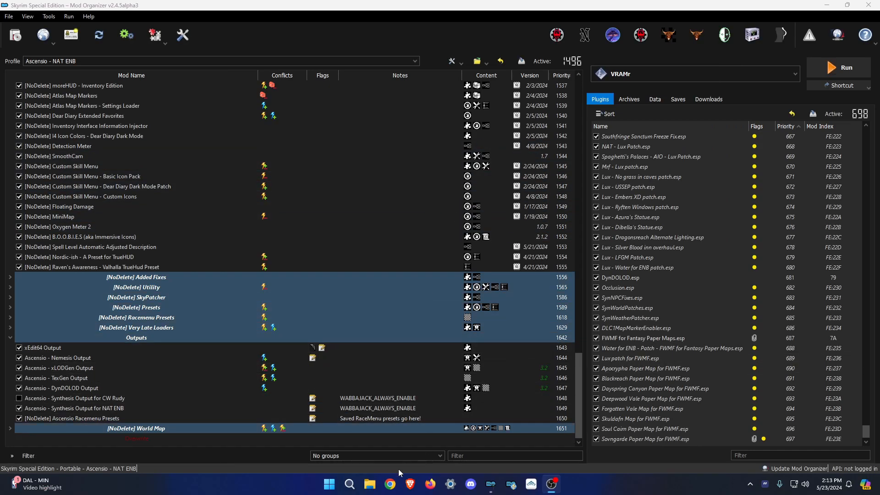
Open F:\VRAMr\VRAMr to see the DragNDropThisFolderIntoModManager output.
drag(0, 87, 416, 105)
scroll(222, 291, down, 3)
click(209, 339)
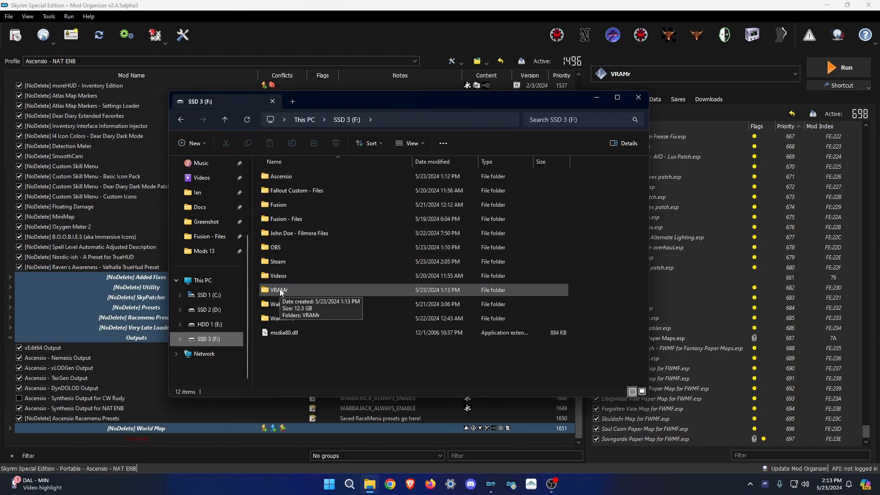
double_click(279, 290)
double_click(307, 181)
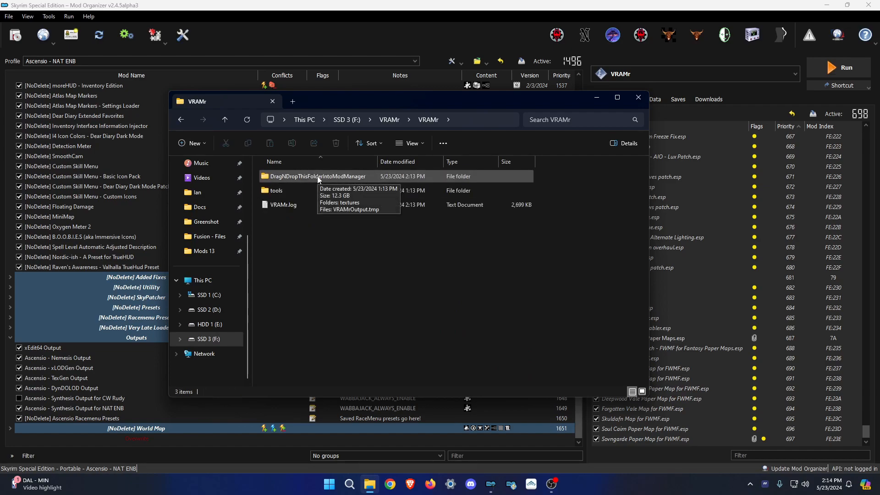
Open and close an extra Explorer window, then return to Mod Organizer 2's mod list.
right_click(370, 484)
click(377, 430)
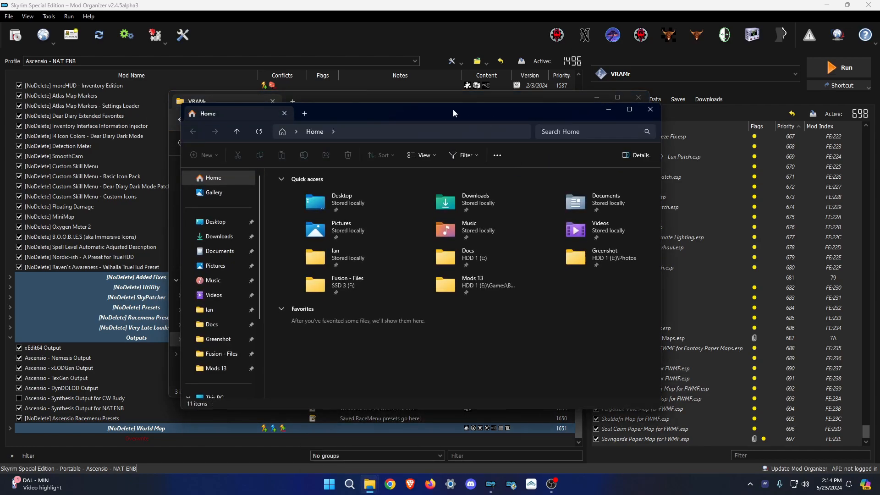
click(652, 108)
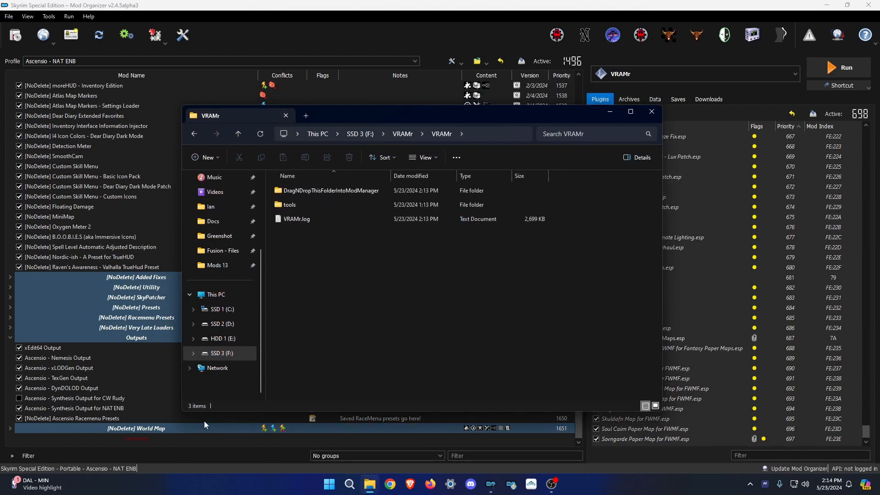
click(150, 444)
right_click(150, 444)
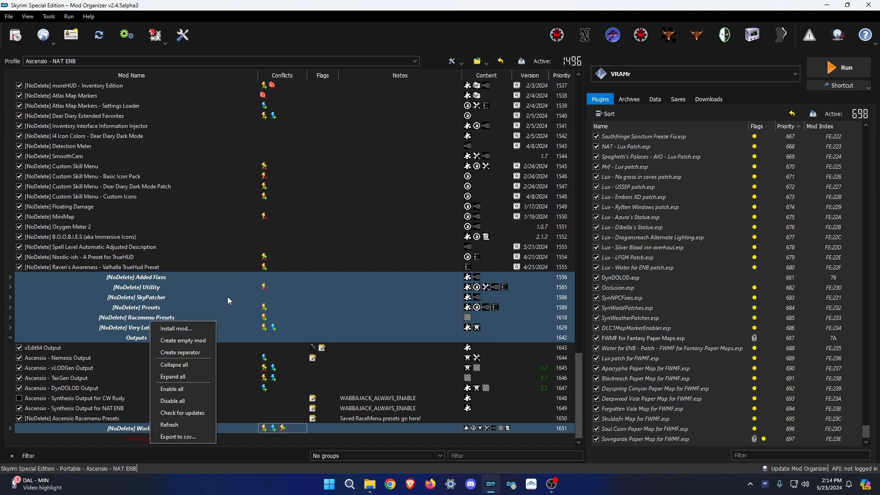
Create the empty mod '[NoDelete] VRAMr Output - Quality' and move it into Outputs.
click(181, 338)
text([NoDelete] VRAMr -)
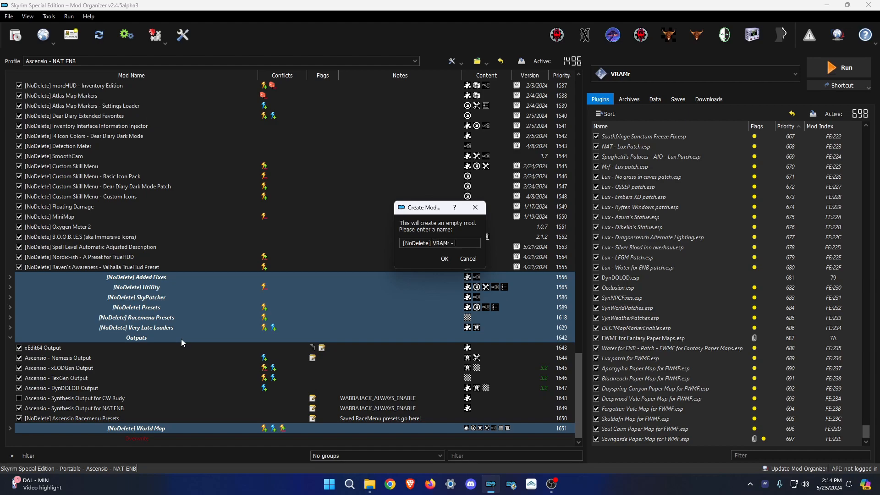
text(Output - Quality)
key(Return)
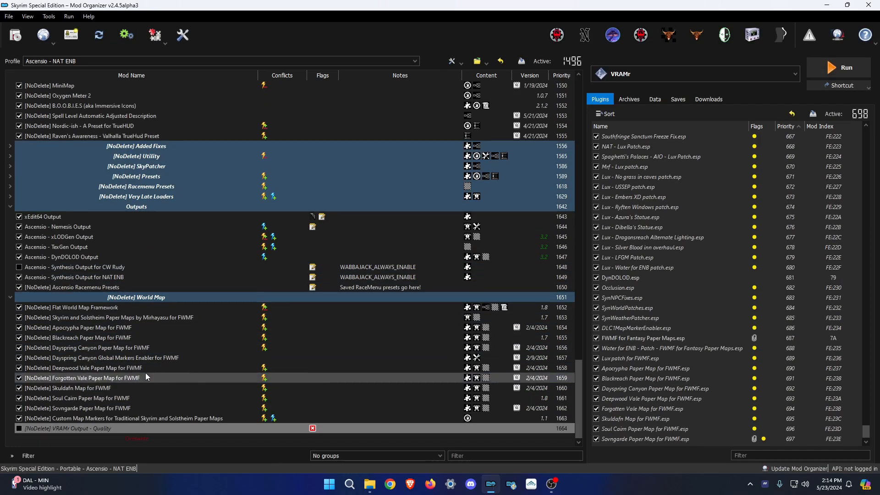
drag(101, 431, 153, 243)
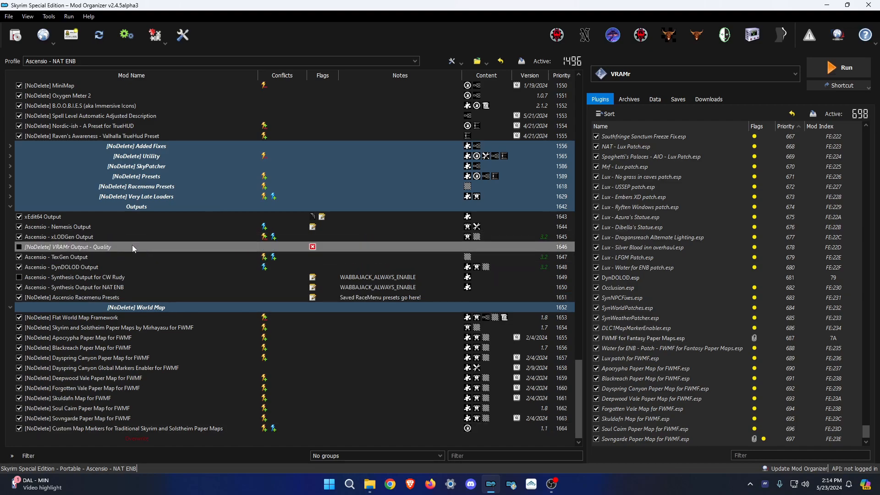
Open the new mod's folder in File Explorer and move that window lower.
right_click(83, 248)
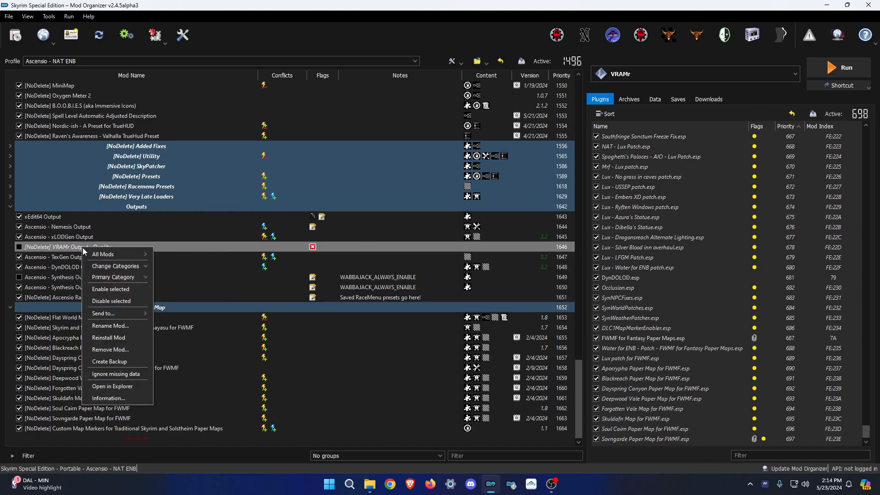
click(128, 389)
drag(471, 125, 759, 173)
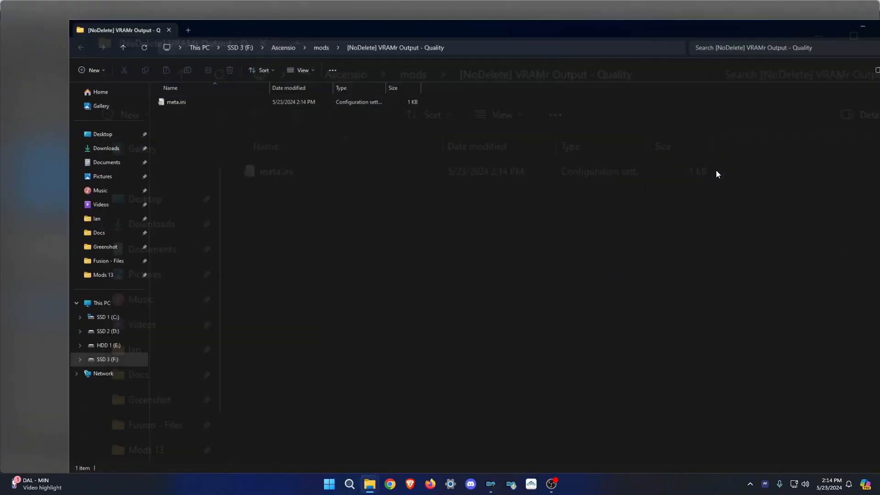
Snap both Explorer windows side by side and drag textures and VRAMrOutput.tmp into the [NoDelete] VRAMr Output - Quality folder.
drag(562, 10, 879, 189)
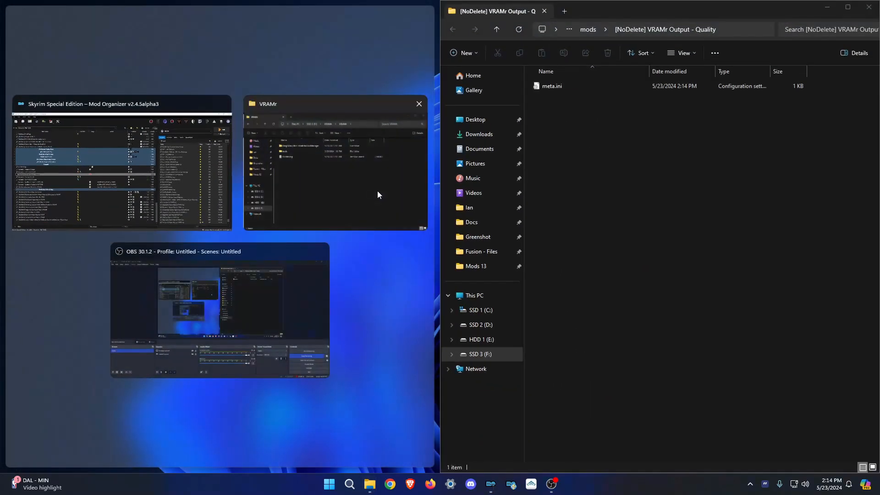
click(312, 166)
double_click(110, 86)
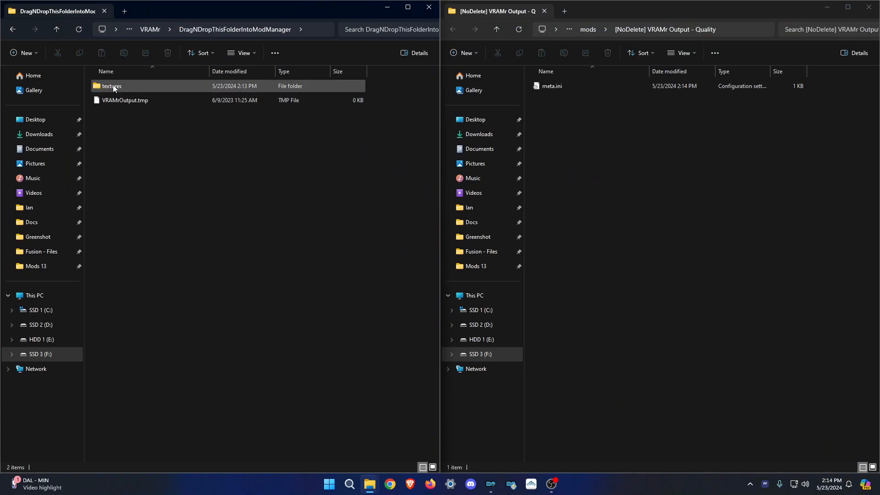
drag(176, 133, 608, 119)
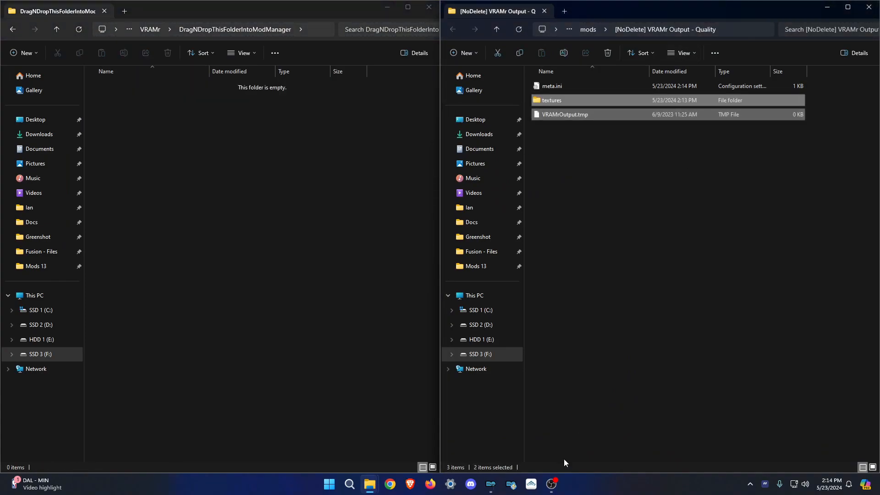
click(497, 475)
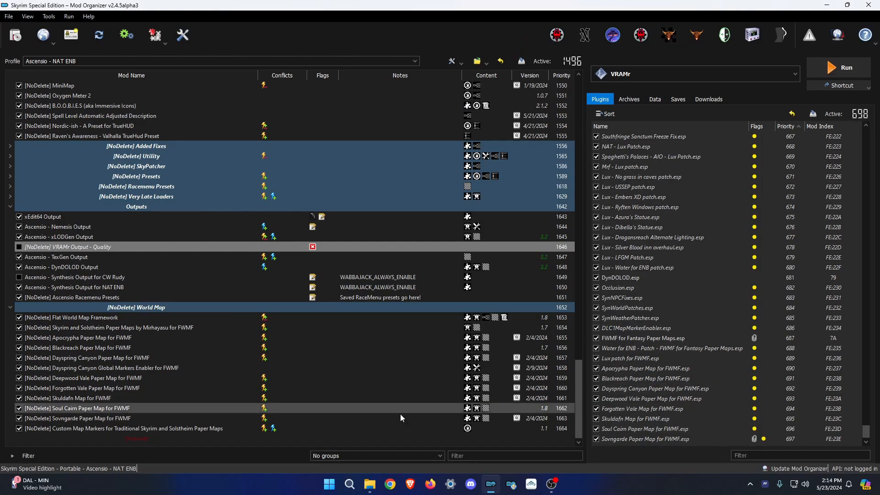
Refresh the mod list and enable [NoDelete] VRAMr Output - Quality, selecting it to view conflicts.
right_click(159, 444)
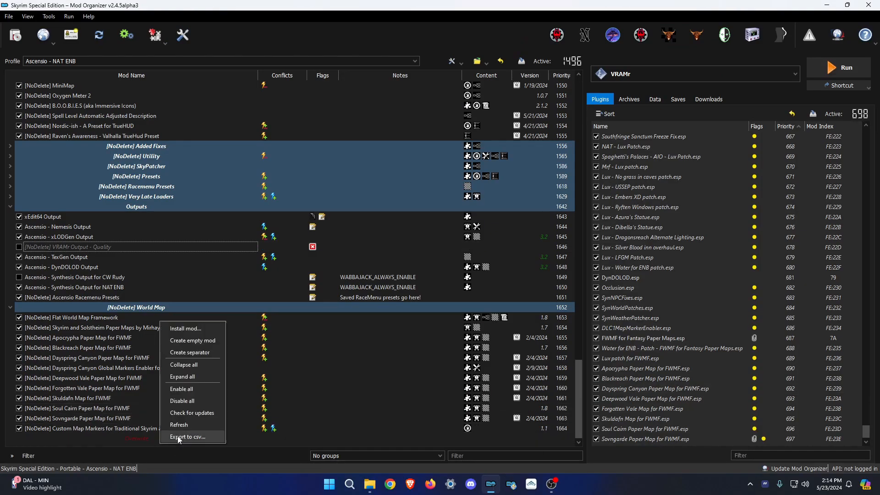
click(189, 423)
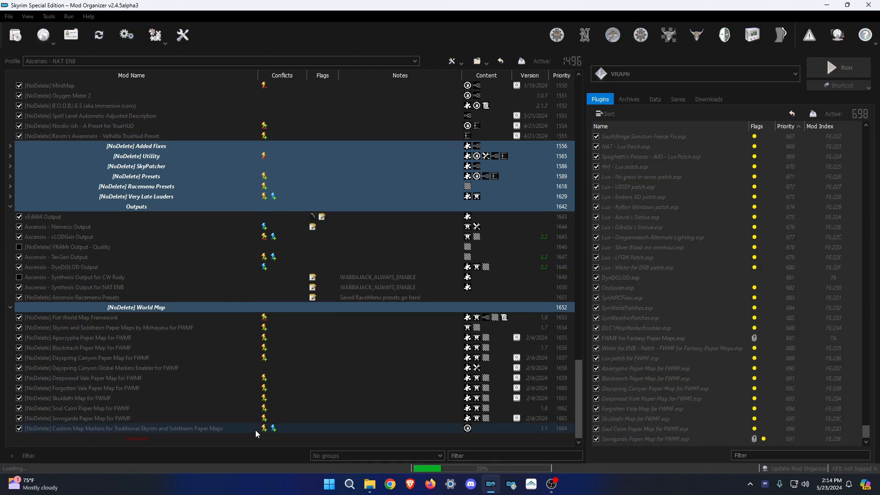
click(19, 246)
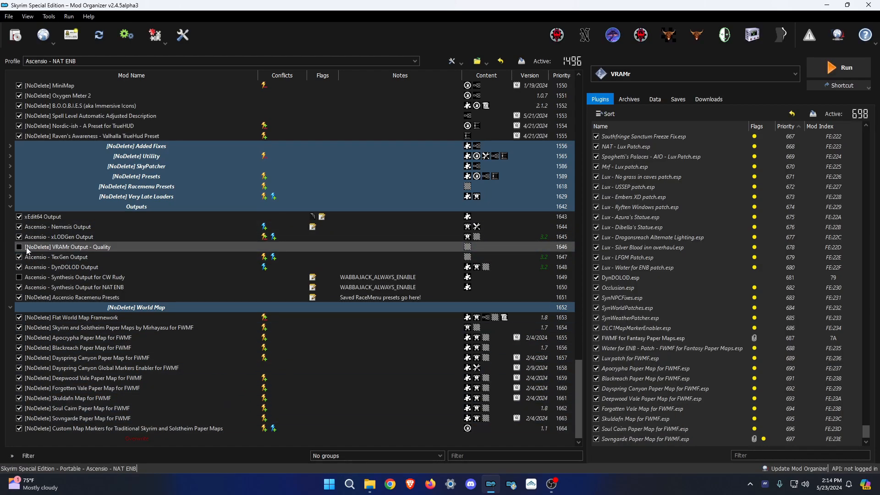
click(206, 246)
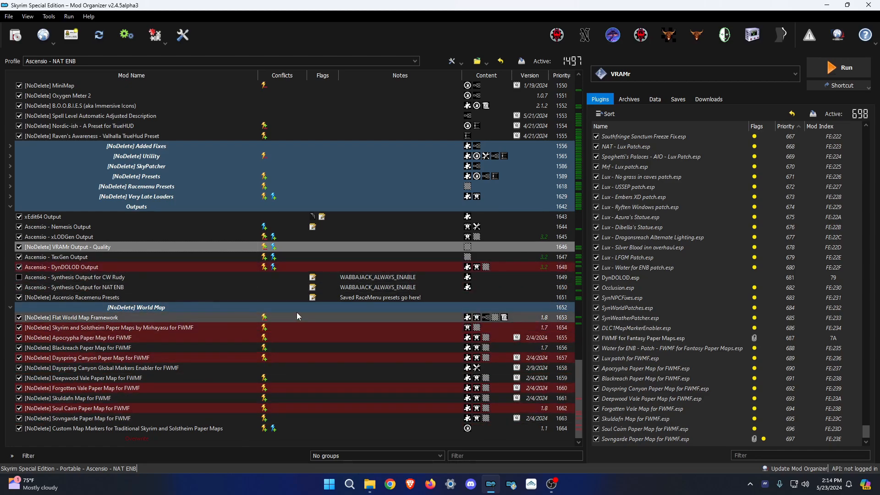
scroll(296, 312, up, 12)
scroll(202, 231, up, 9)
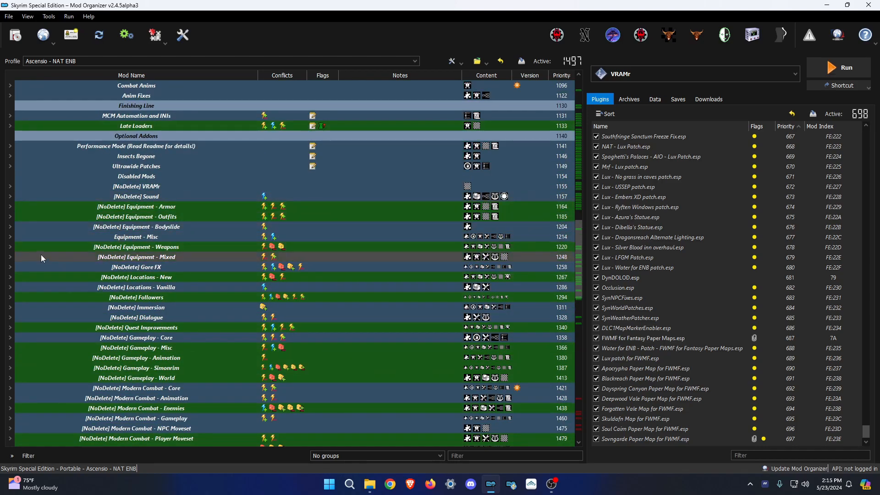
Clear the conflict highlighting and collapse all separators in the mod list.
click(9, 248)
click(10, 248)
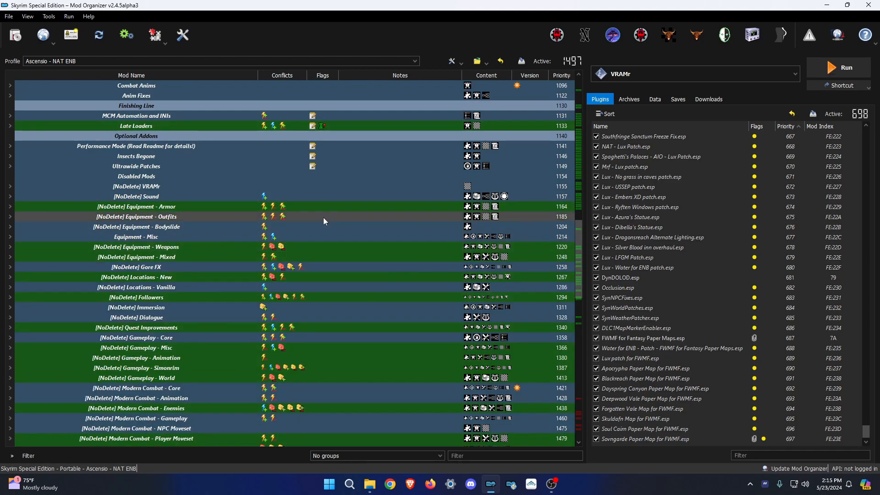
scroll(409, 243, down, 15)
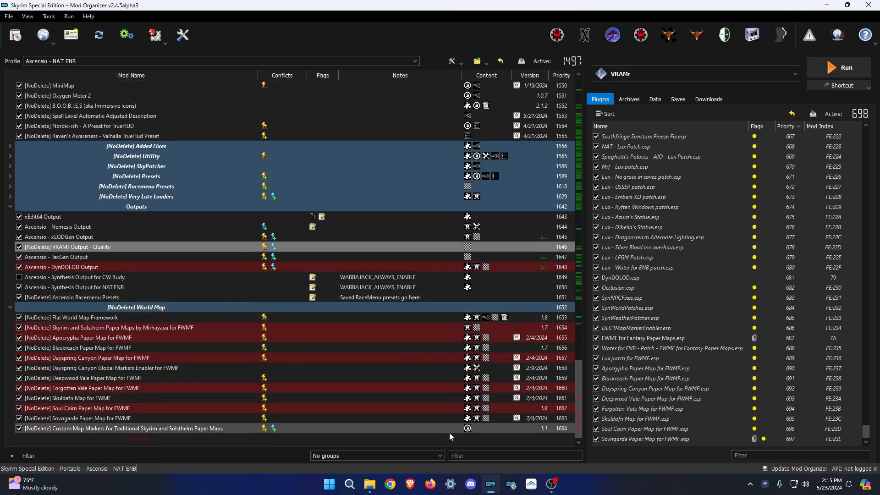
click(460, 445)
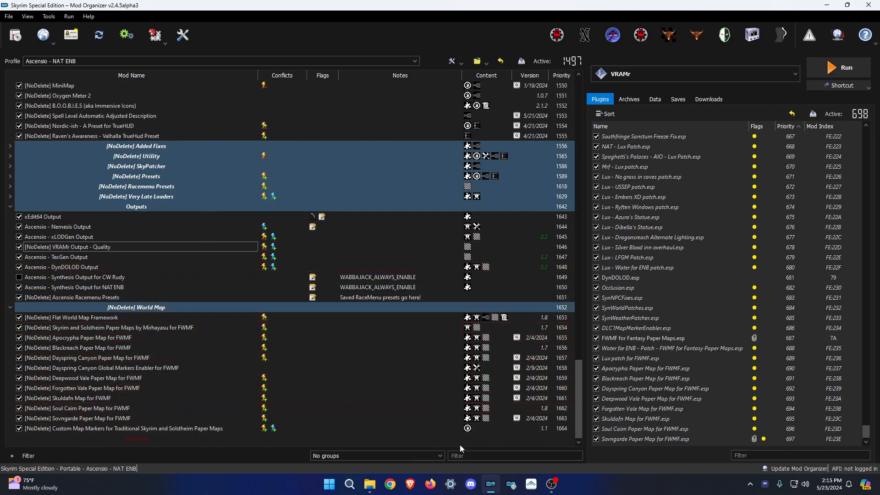
click(633, 443)
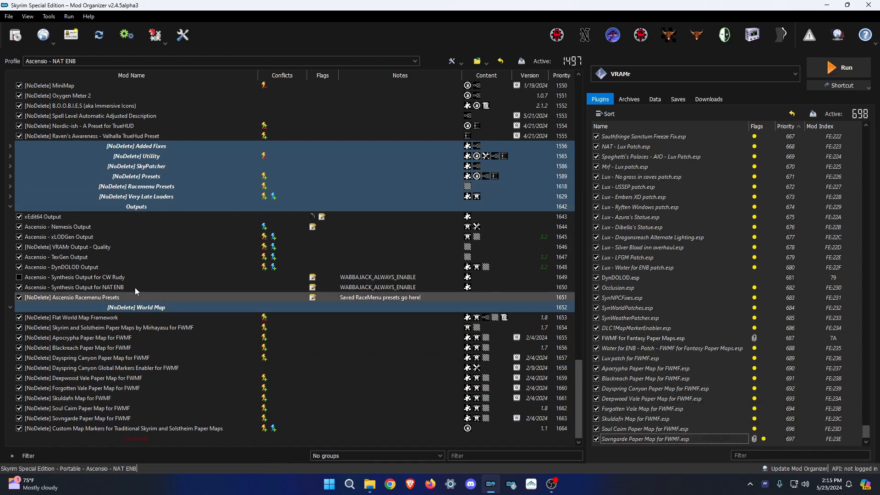
right_click(394, 444)
click(420, 365)
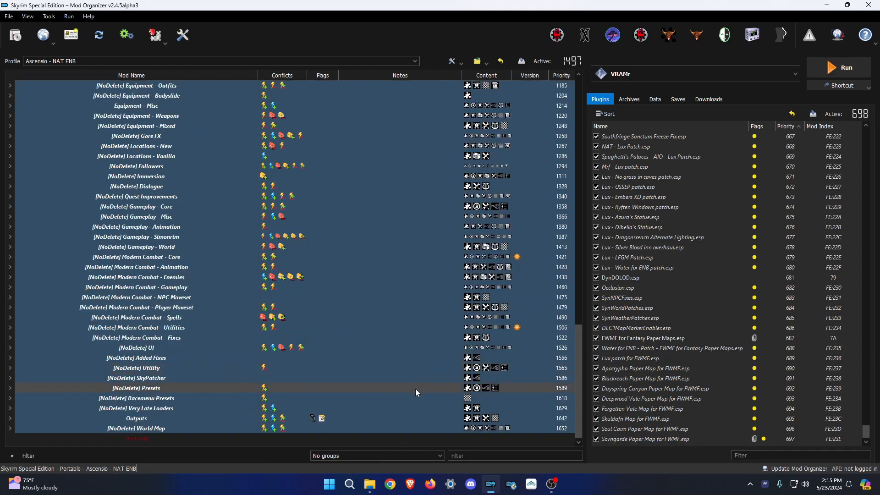
click(700, 70)
Set Play Ascensio as the executable to run and glance at the saved games.
click(683, 71)
click(664, 72)
scroll(673, 138, up, 5)
click(660, 106)
click(680, 98)
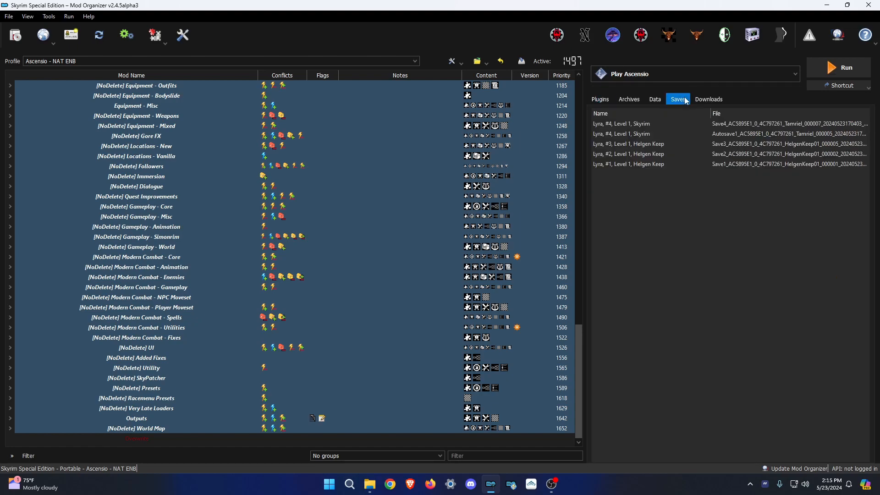
mouse_move(679, 166)
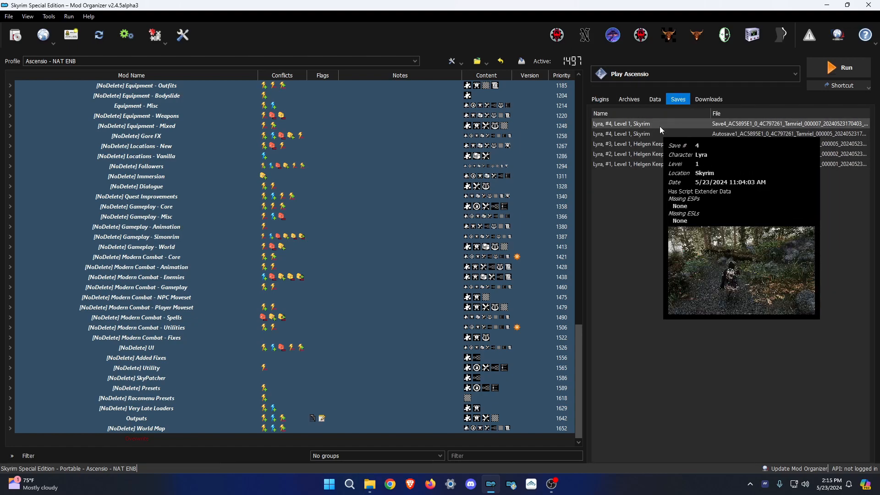
click(602, 100)
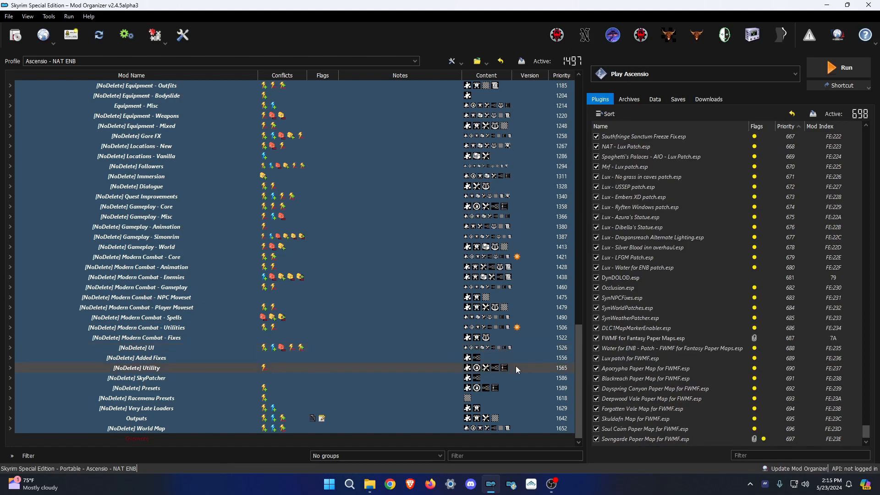
Close all leftover File Explorer windows and bring Mod Organizer 2 forward.
mouse_move(369, 482)
click(357, 406)
click(470, 33)
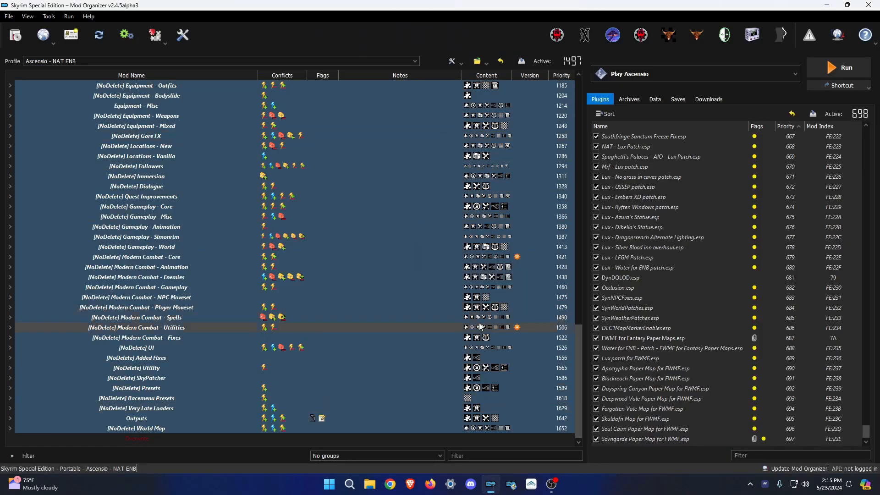
Permanently delete the Recycle Bin's 12 items, including the old VRAMr folder, then return to Mod Organizer.
click(492, 485)
double_click(17, 17)
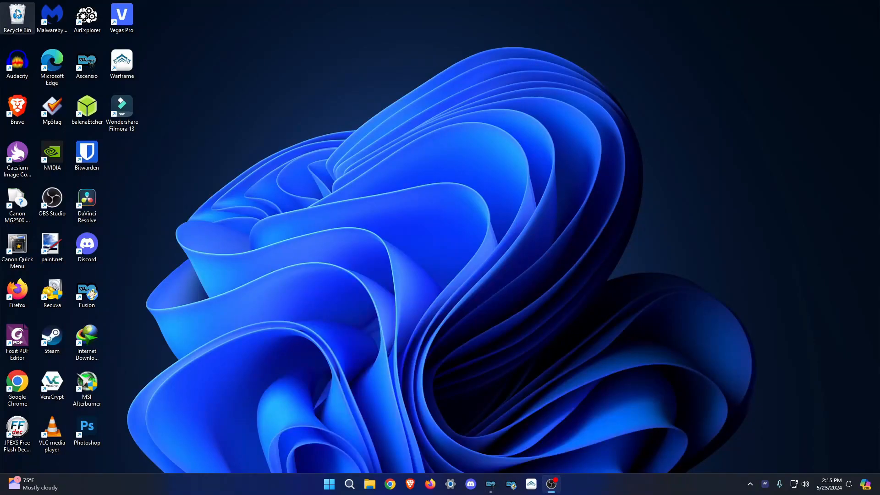
click(493, 169)
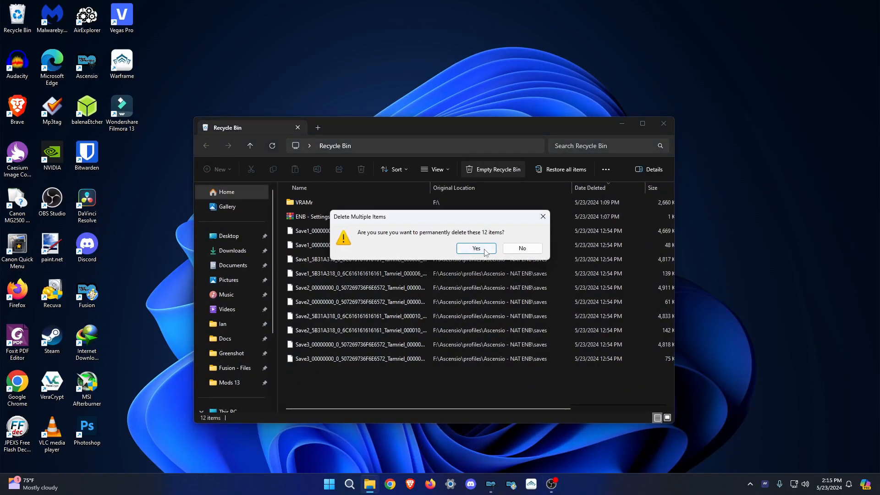
click(476, 248)
click(663, 124)
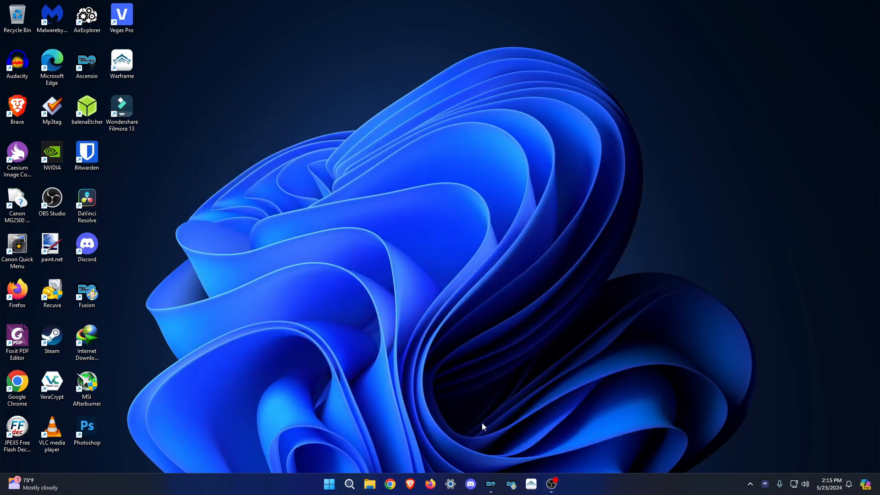
click(492, 484)
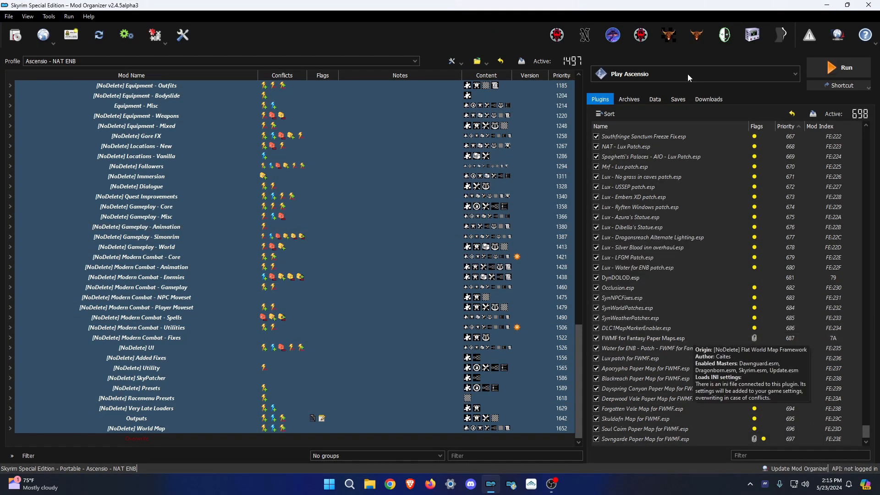
Check the saves list, then play Skyrim and create a new save from the system menu.
click(678, 100)
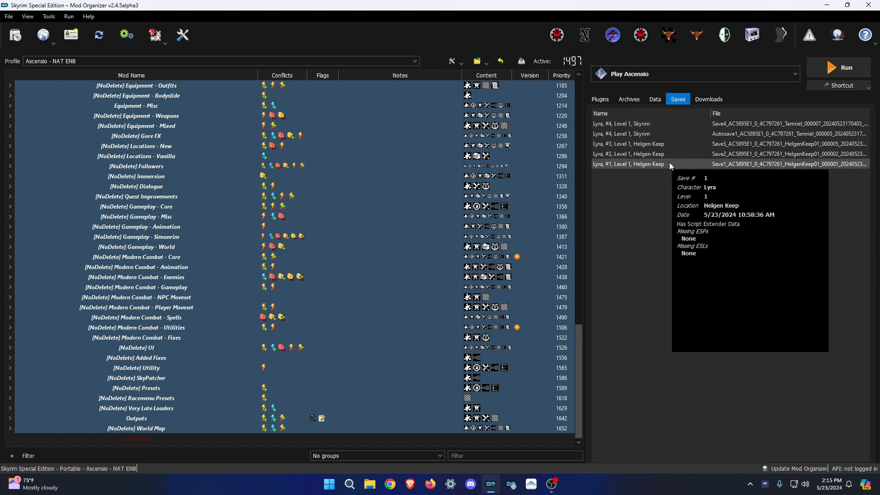
click(600, 99)
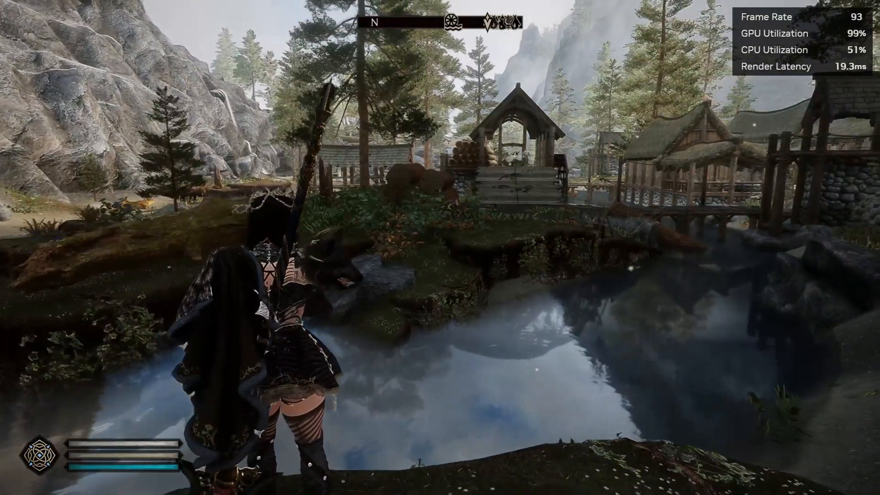
key(Escape)
key(Return)
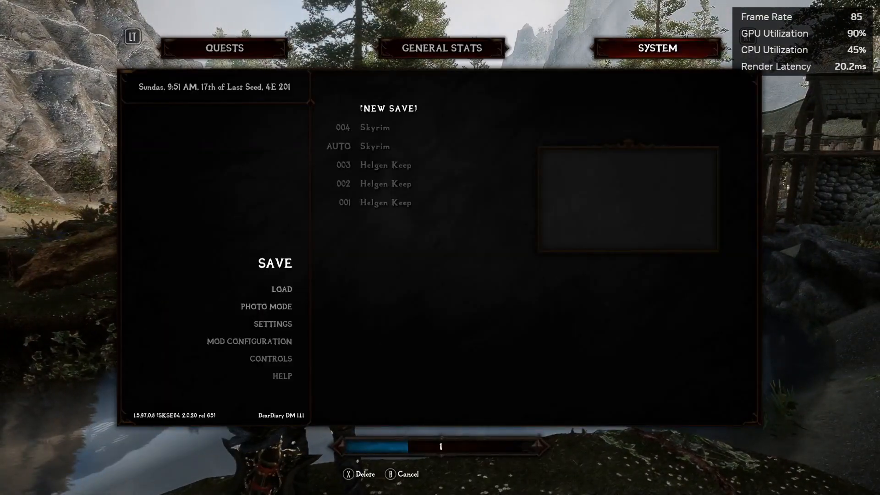
key(Return)
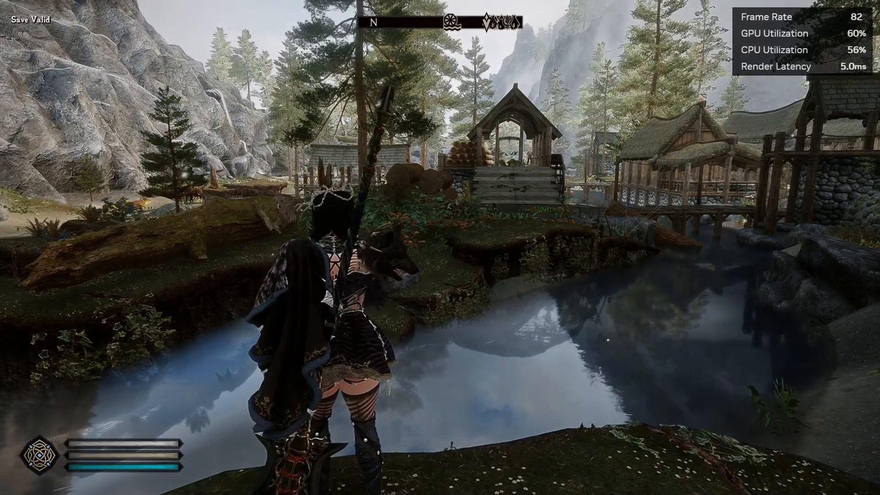
Quit Skyrim by entering qqq in the developer console.
key(grave)
text(qqq)
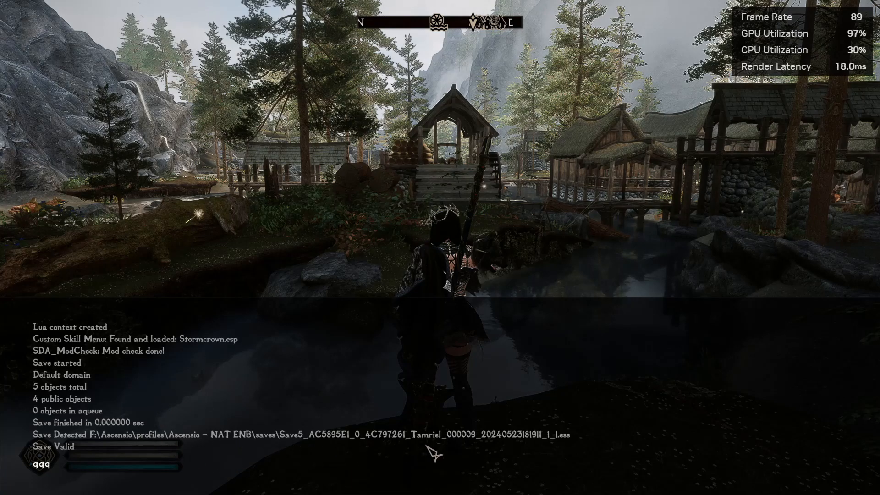
key(Return)
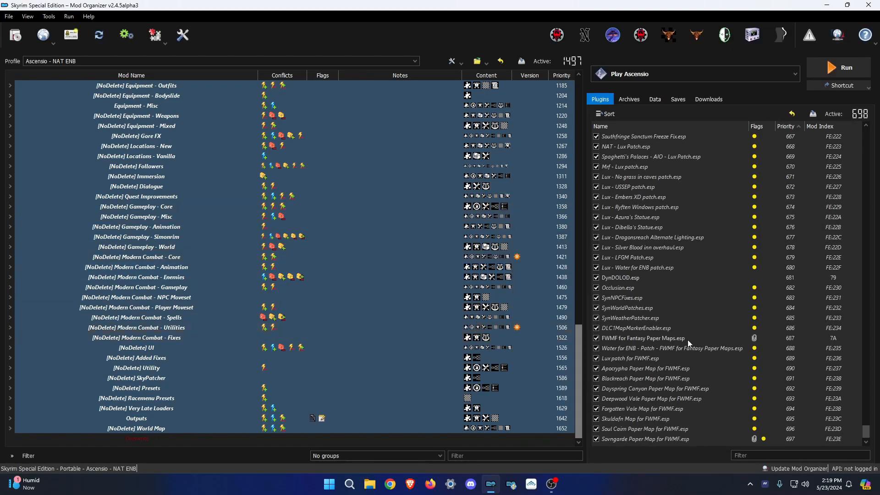
Confirm the new level 1 save #5 appears in the Saves tab with no missing plugins.
click(680, 67)
click(692, 79)
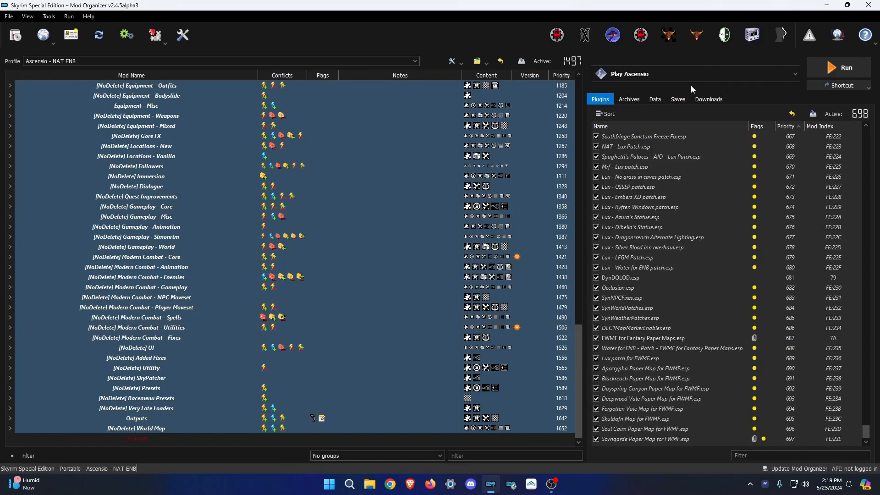
click(678, 99)
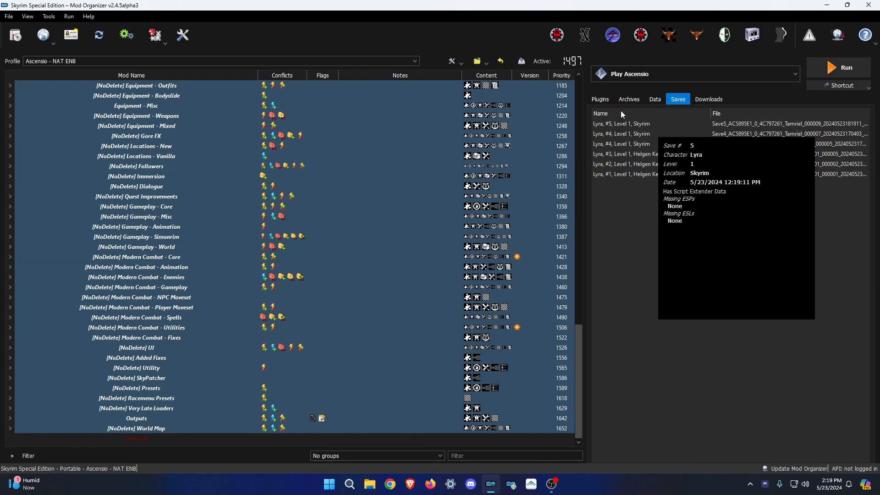
click(600, 99)
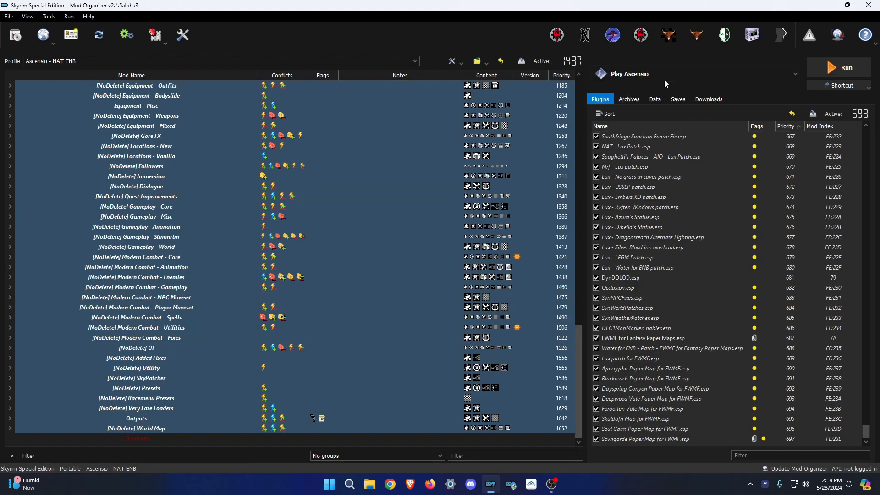
click(678, 100)
click(601, 99)
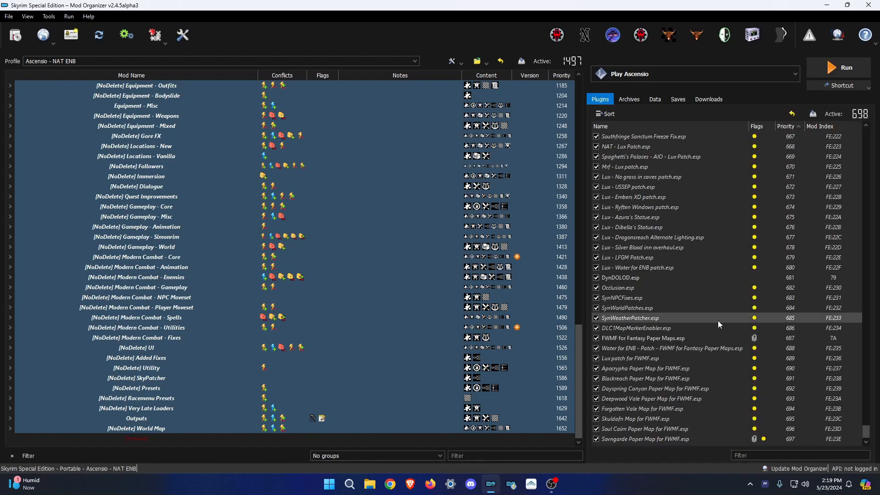
Close Mod Organizer and snap two File Explorer windows side by side.
click(869, 5)
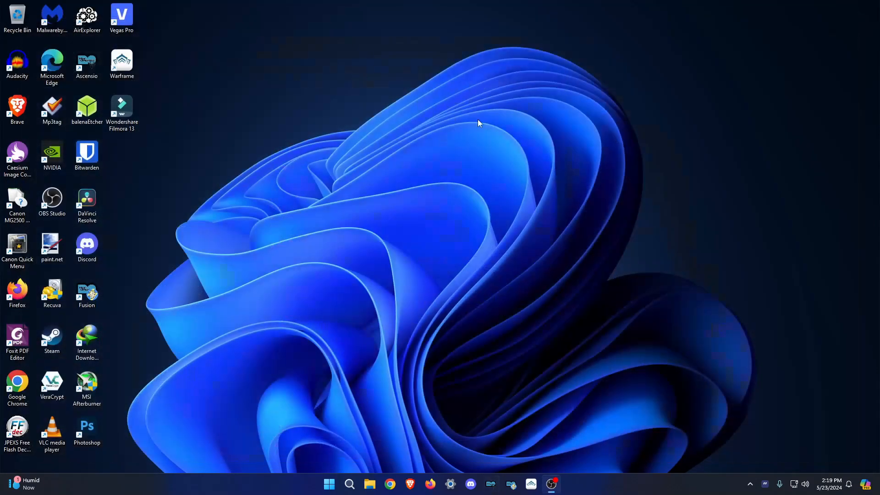
click(376, 487)
right_click(375, 486)
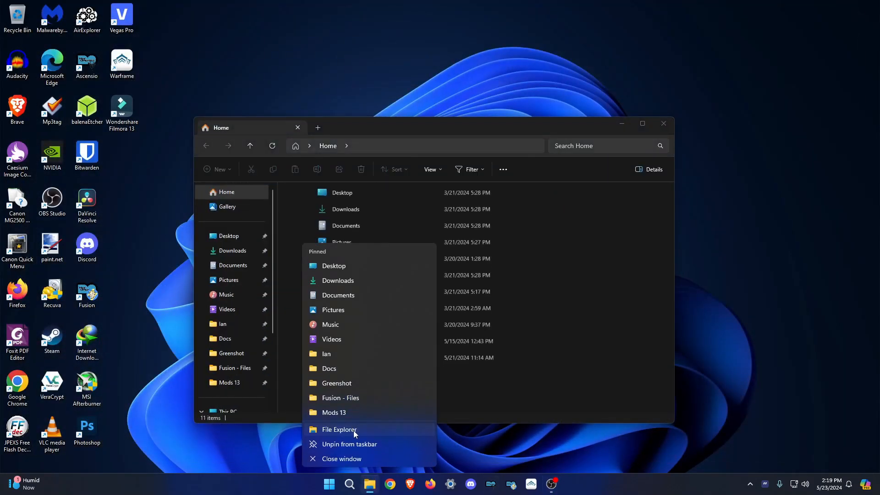
click(359, 429)
key(super+Right)
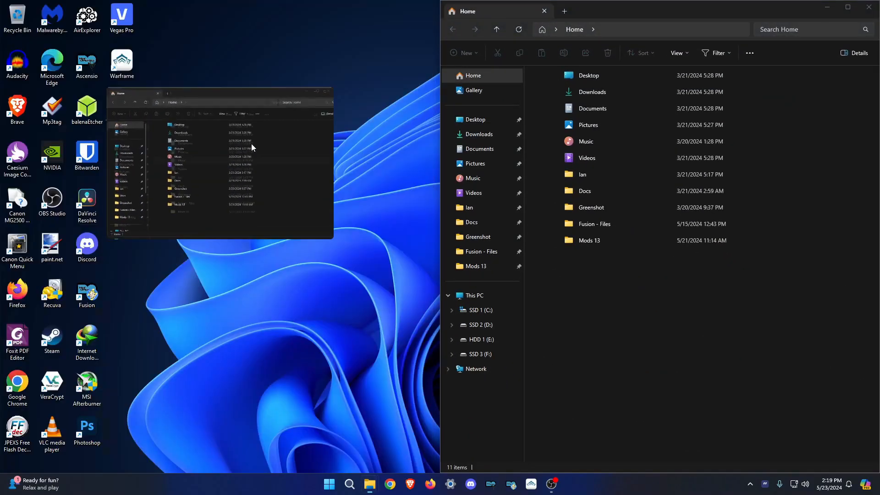
click(242, 141)
Open Mods 13\_modded backup on the right and F:\Ascensio\profiles on the left.
click(476, 266)
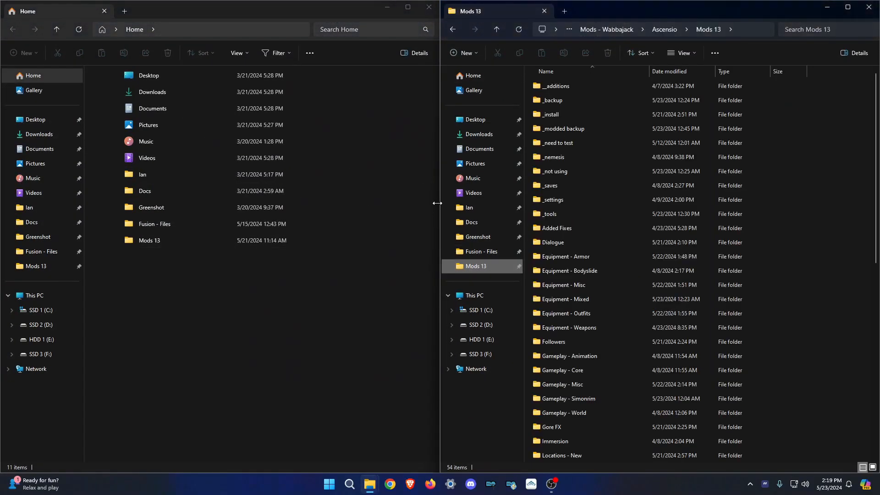
double_click(583, 130)
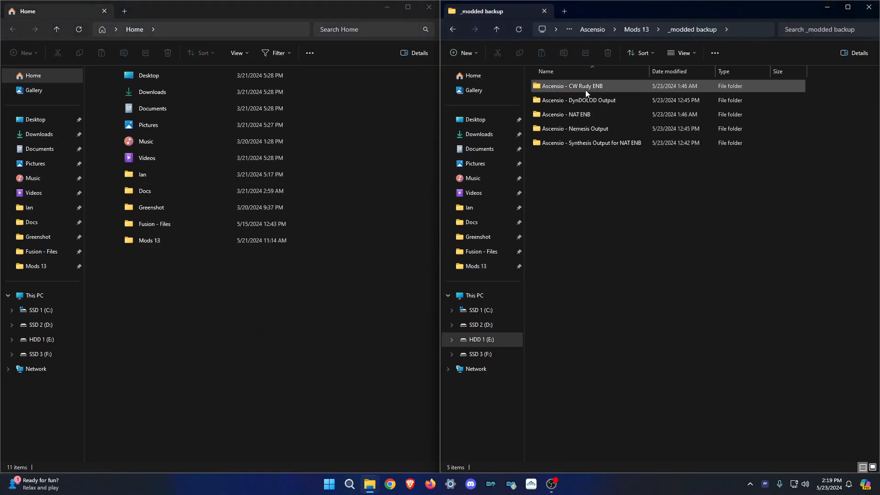
click(68, 351)
double_click(113, 85)
double_click(138, 267)
Replace the old CW Rudy ENB and NAT ENB backups with the current profile folders.
key(ctrl+a)
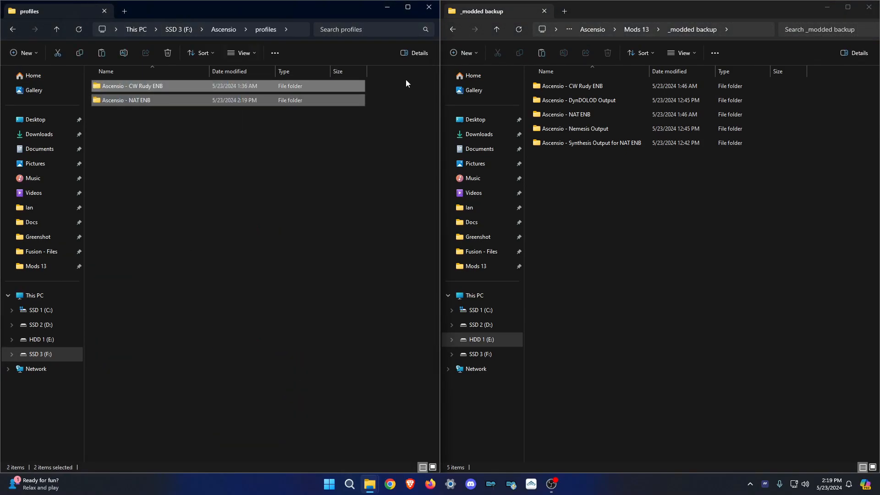
click(572, 85)
ctrl+click(582, 114)
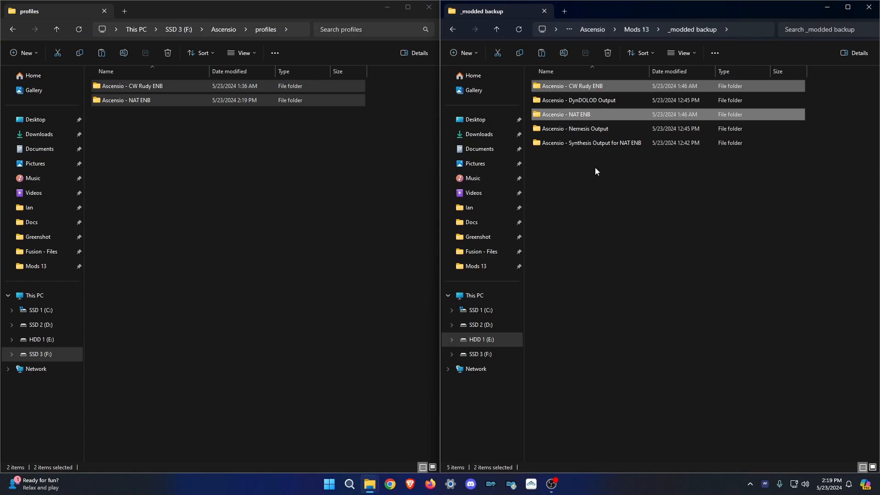
key(Delete)
key(ctrl+v)
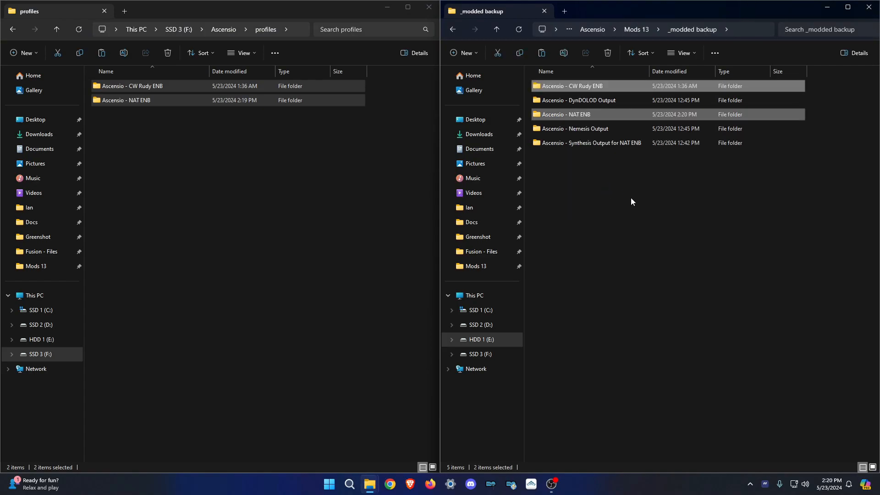
click(550, 232)
click(314, 293)
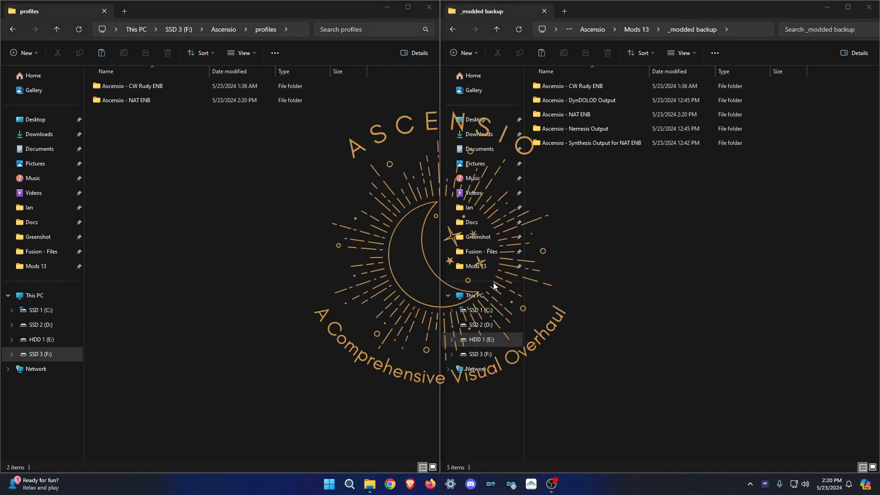
Scroll through the mod and plugin lists and recheck the Saves tab.
scroll(483, 210, down, 10)
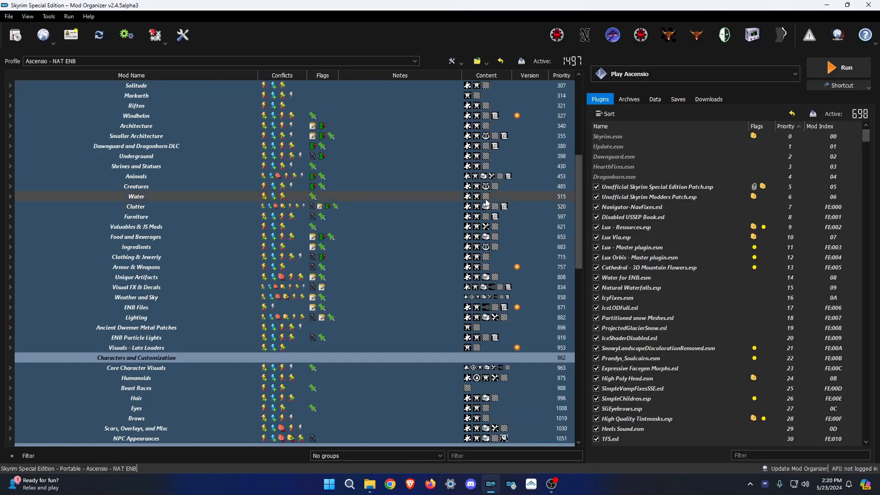
scroll(488, 234, down, 9)
drag(866, 136, 872, 449)
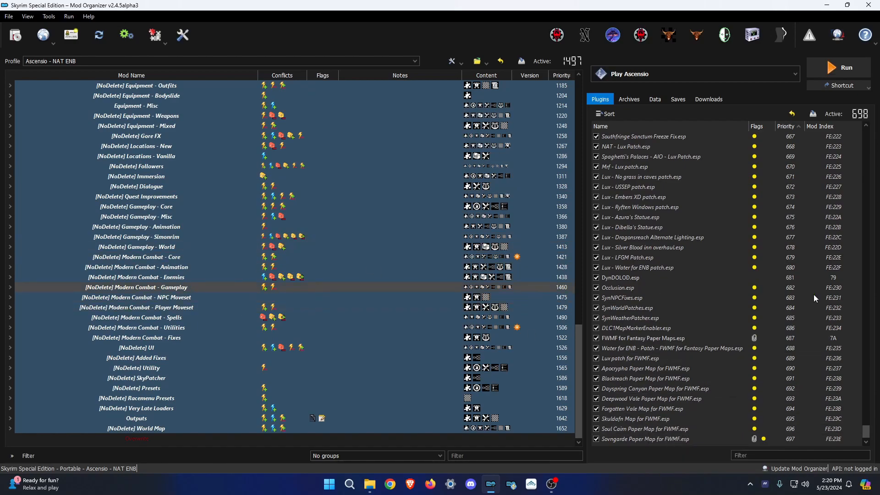
click(678, 103)
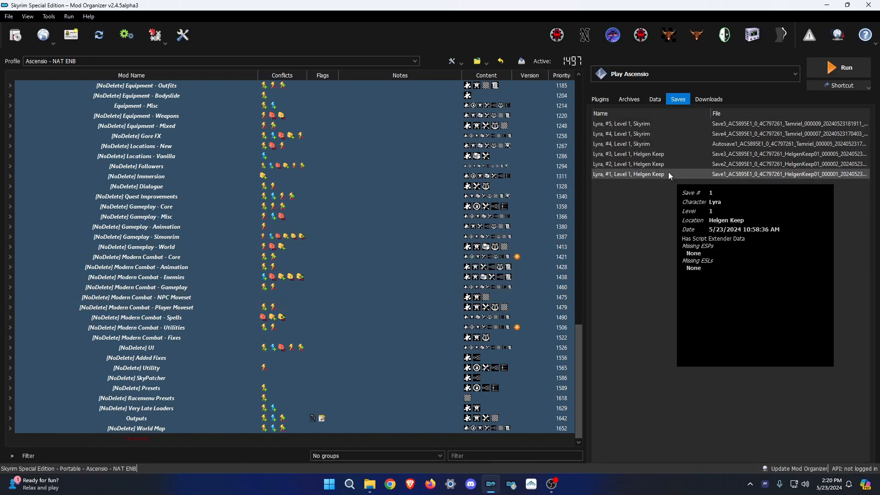
click(600, 99)
Confirm Play Ascensio remains the selected executable in the launcher dropdown.
click(672, 68)
scroll(650, 194, down, 2)
scroll(656, 205, up, 2)
click(643, 75)
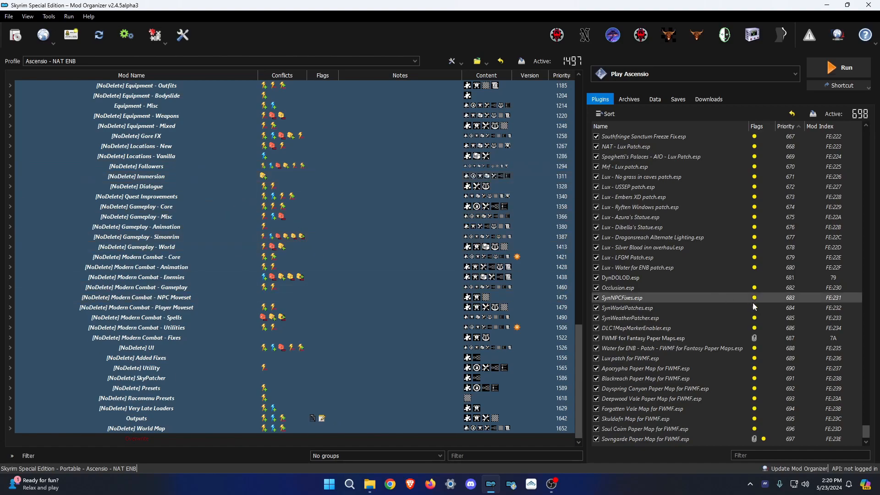
mouse_move(472, 280)
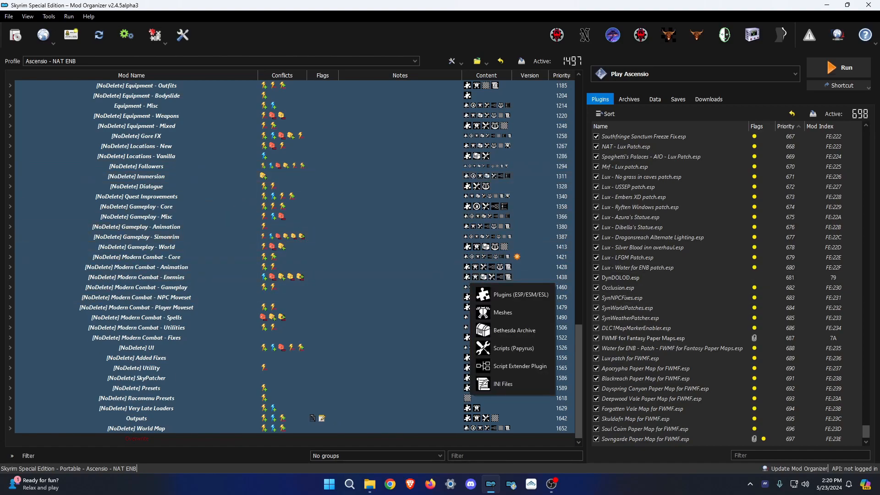